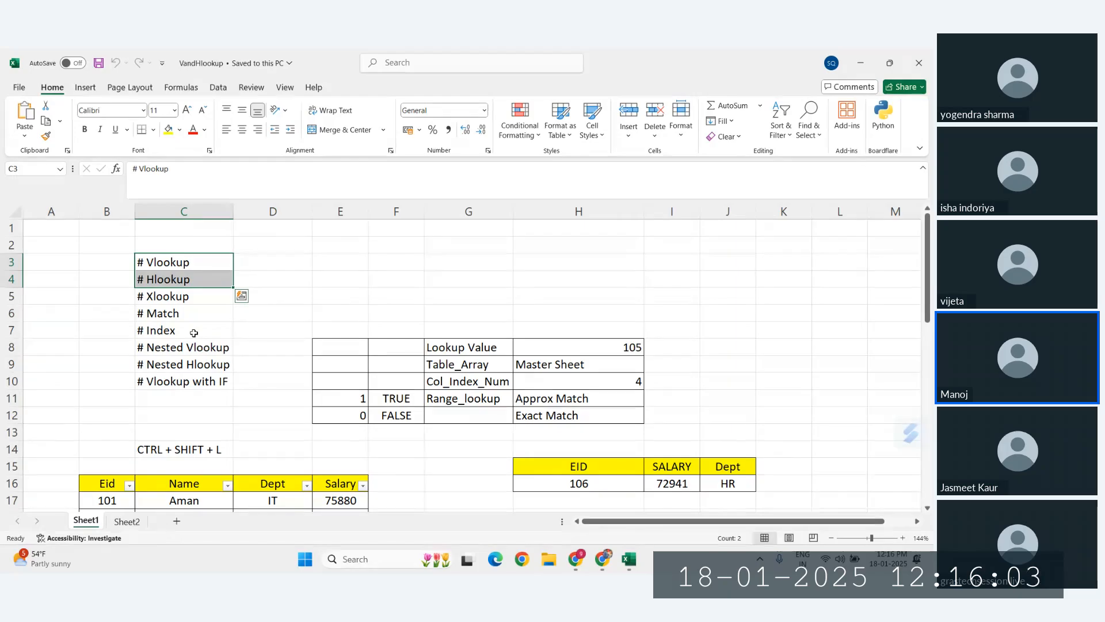
Review the topic list and the vertical and horizontal lookup tables on Sheet1 and Sheet2
scroll(232, 357, "down", 3)
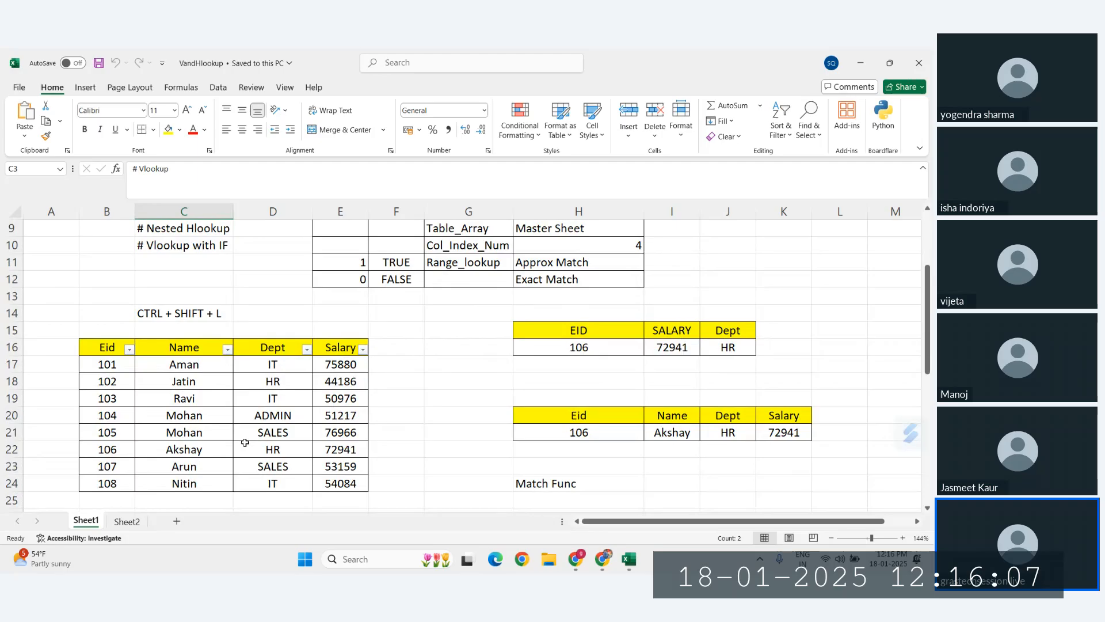
scroll(245, 442, "down", 9)
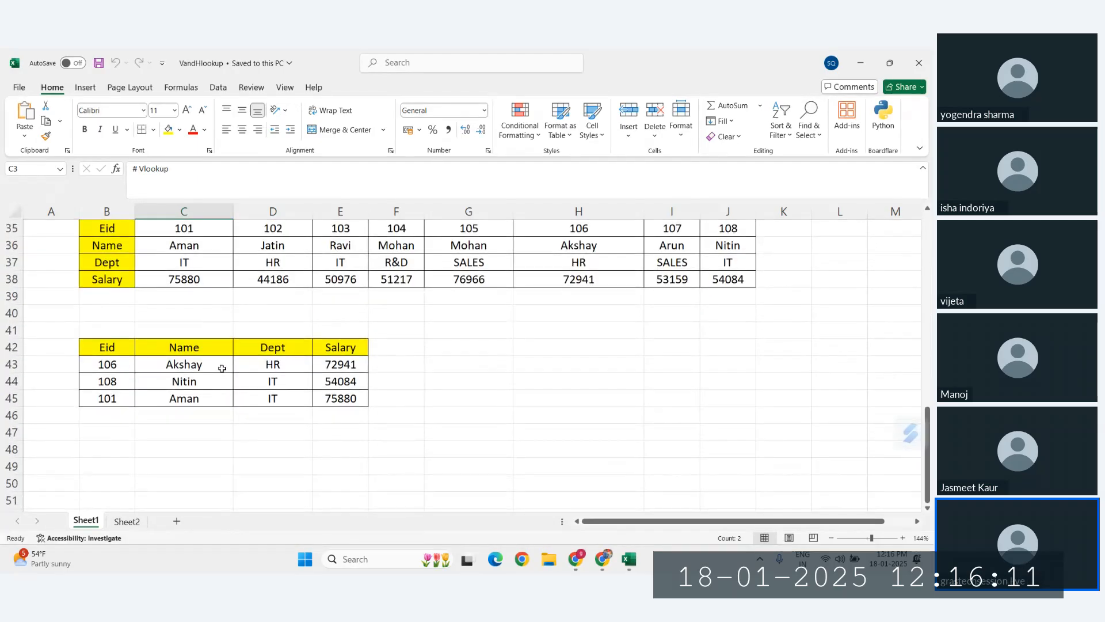
scroll(222, 368, "up", 2)
scroll(221, 371, "down", 1)
left_click(128, 521)
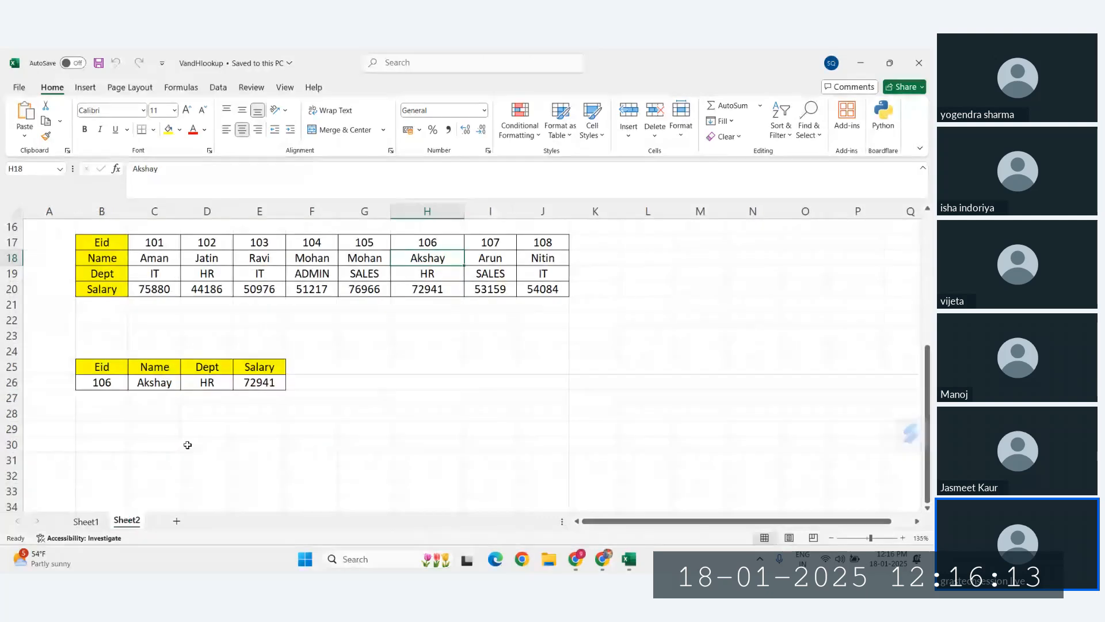
scroll(187, 445, "up", 4)
scroll(211, 329, "down", 6)
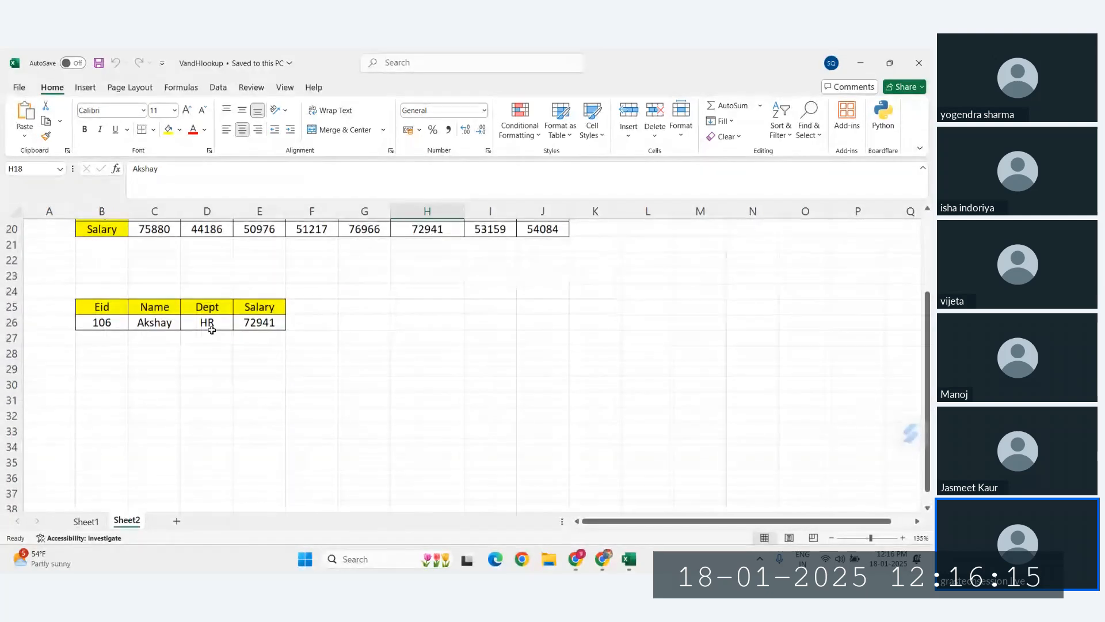
scroll(165, 434, "down", 2)
left_click(175, 347)
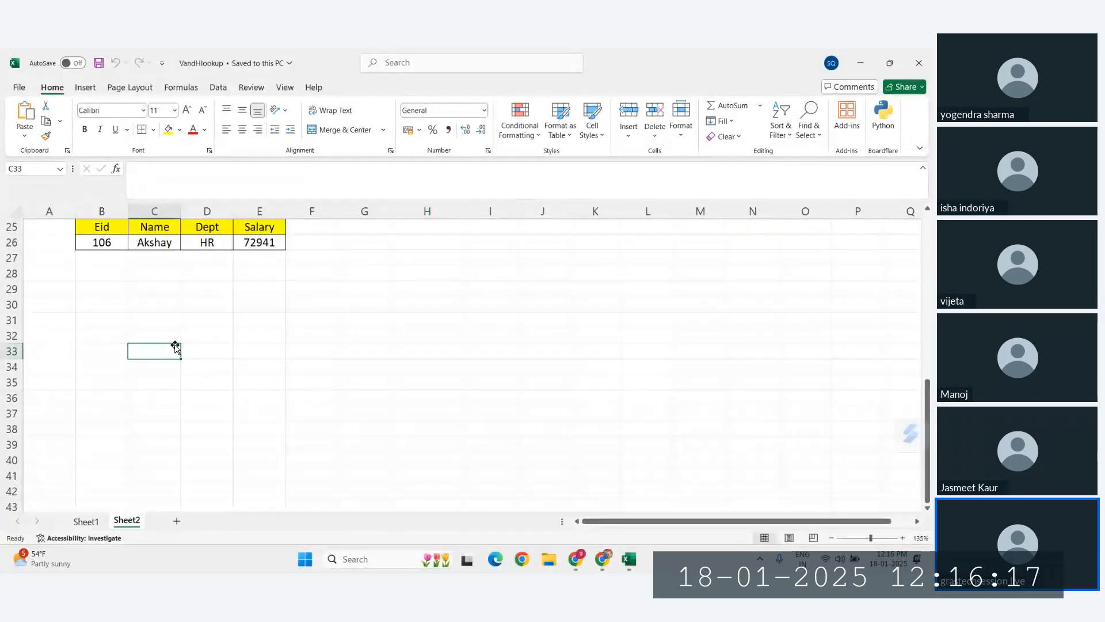
scroll(167, 348, "down", 1)
scroll(161, 356, "up", 2)
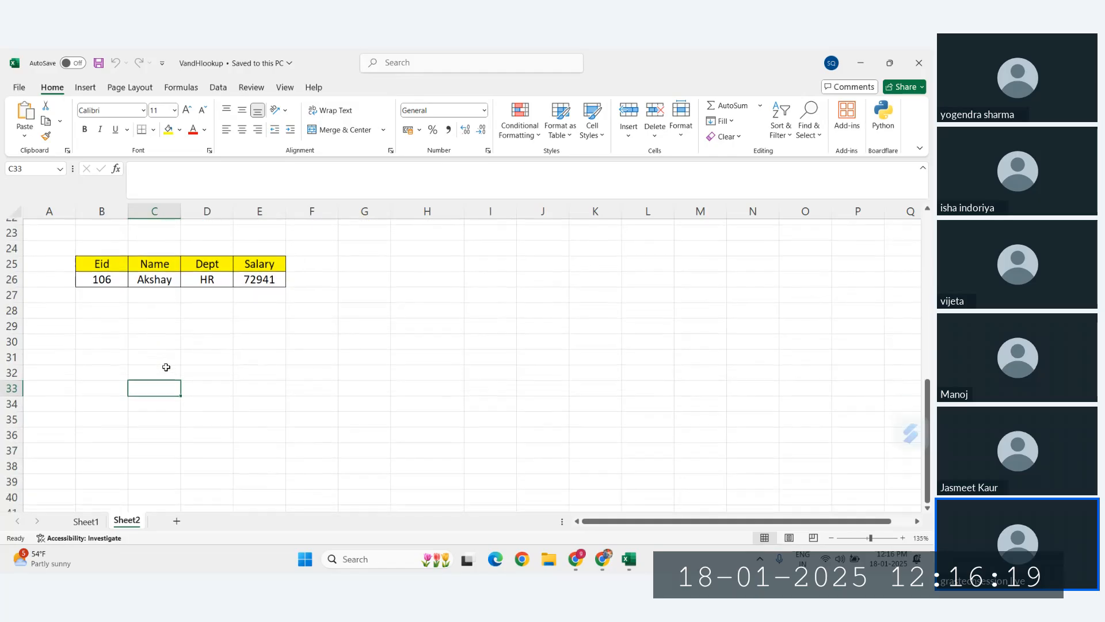
scroll(166, 366, "up", 5)
Inspect the VLOOKUP and HLOOKUP formulas in the result tables on Sheet1, including cells I21, E43, K21 and J16
left_click(85, 521)
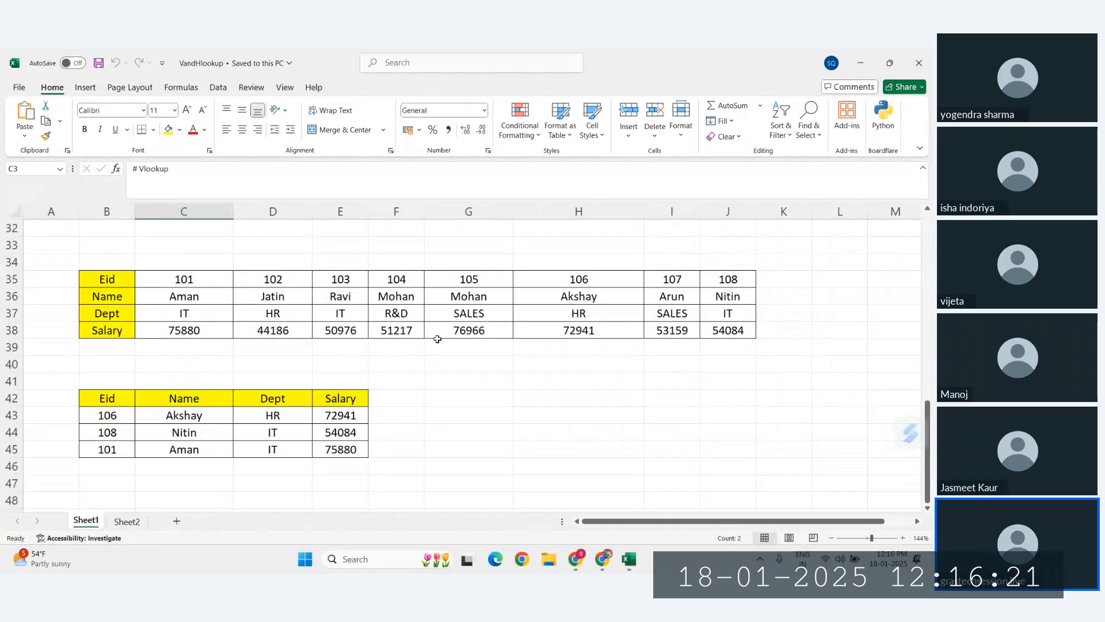
scroll(447, 333, "up", 8)
scroll(449, 335, "up", 1)
left_click(672, 465)
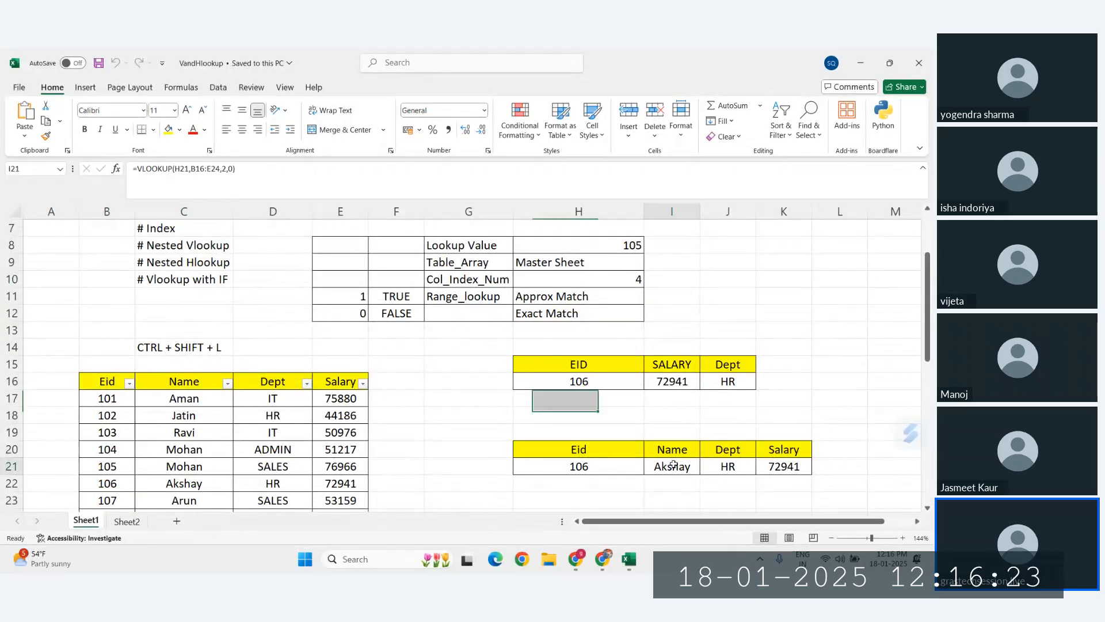
scroll(614, 314, "down", 8)
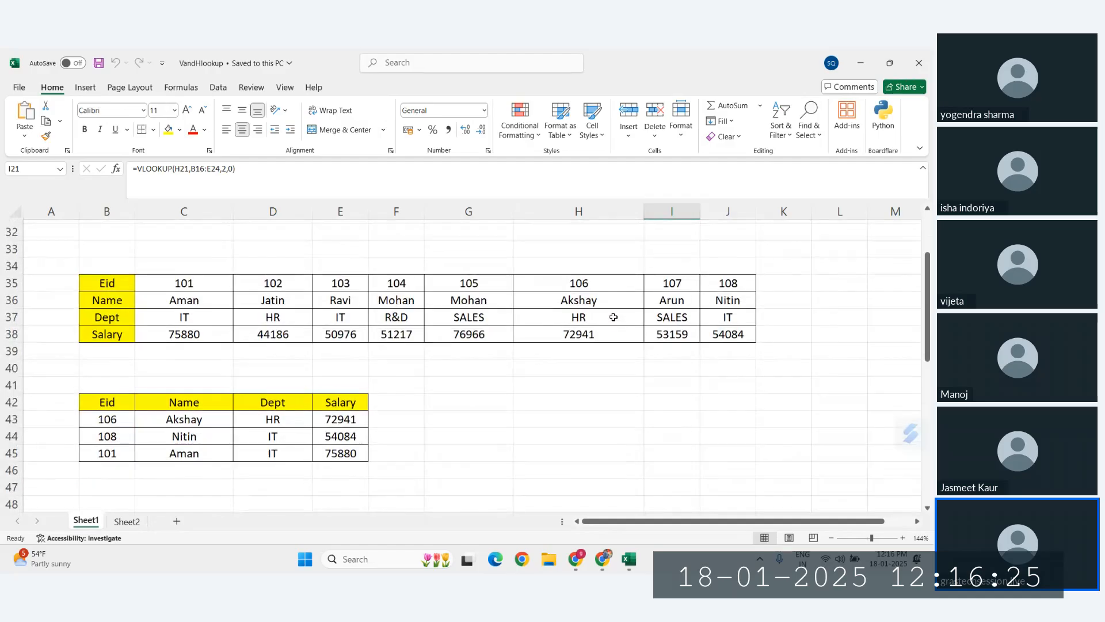
left_click(341, 415)
scroll(505, 315, "up", 7)
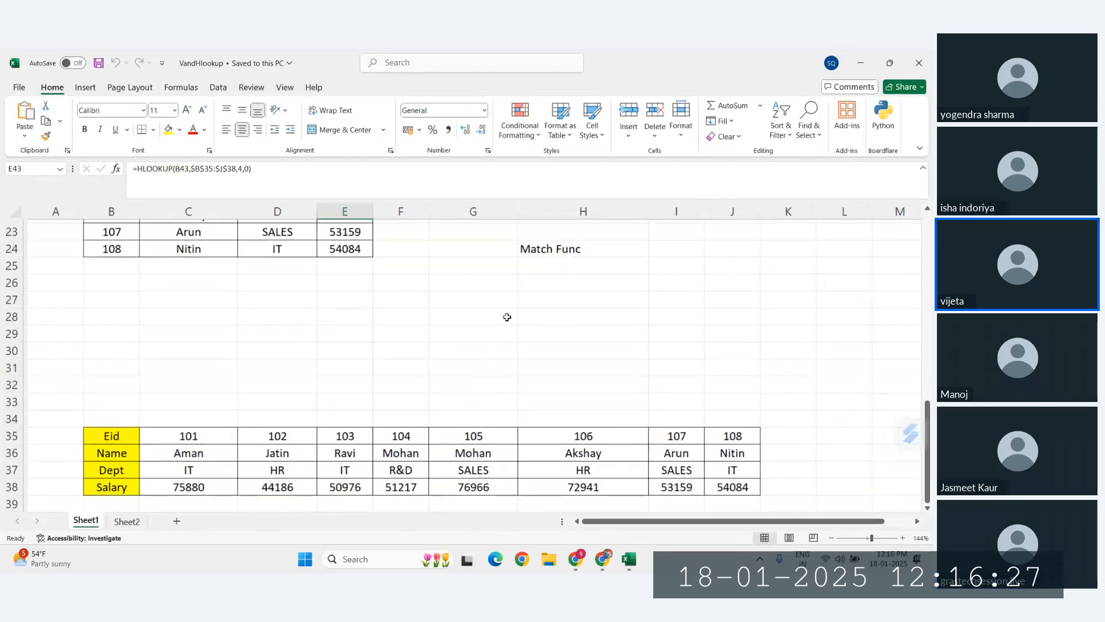
left_click(549, 454)
left_click(784, 415)
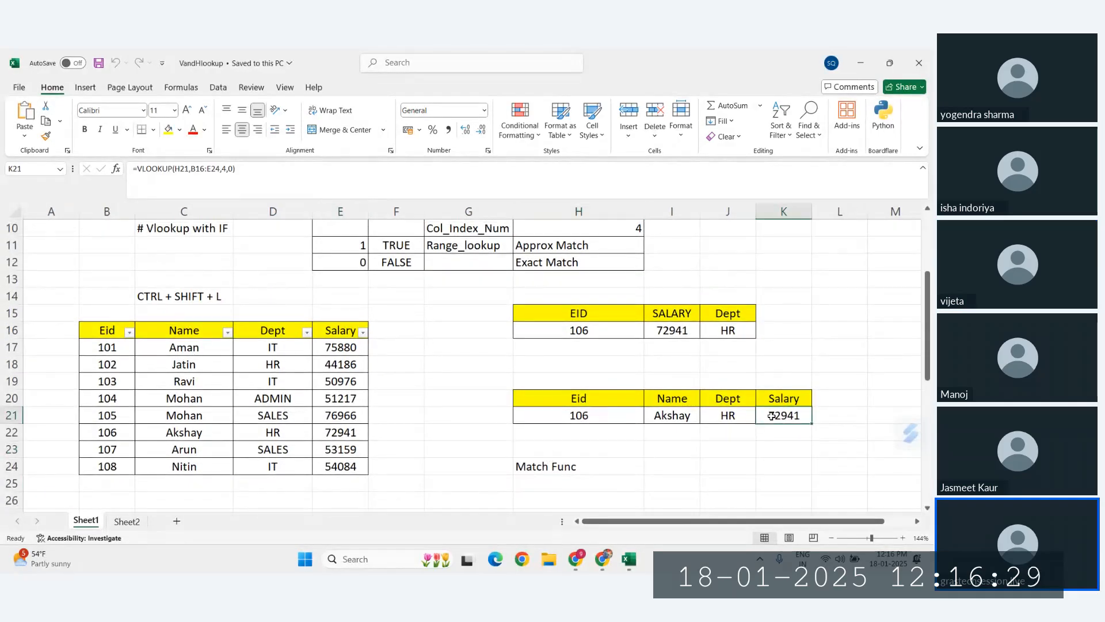
left_click(726, 333)
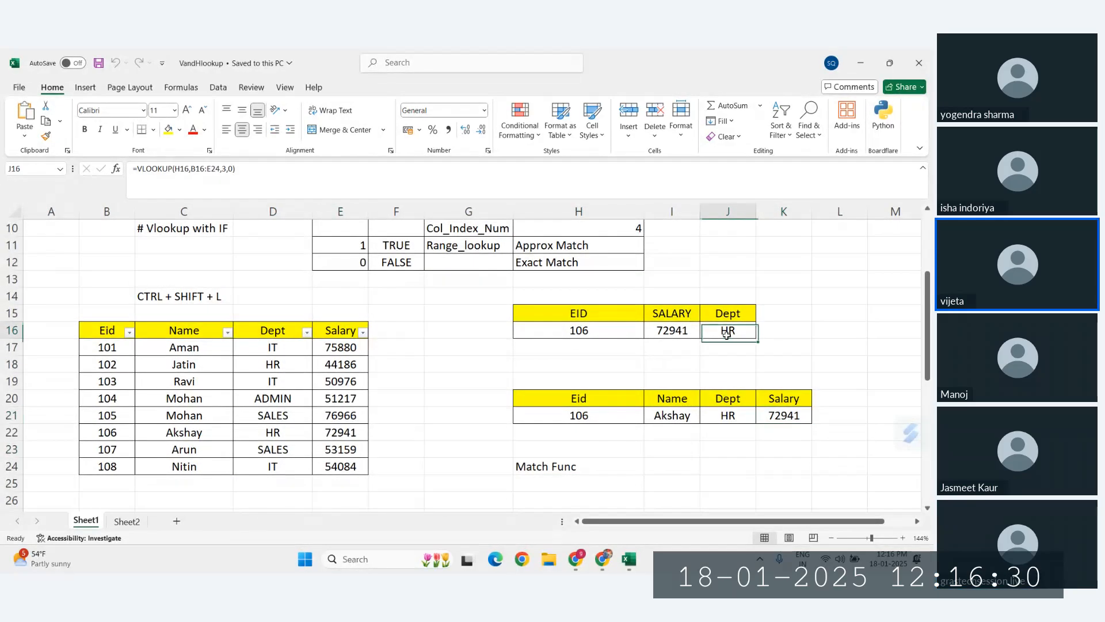
Inspect the combined VLOOKUP and MATCH formula in cell I5 on Sheet2
left_click(130, 522)
left_click(355, 412)
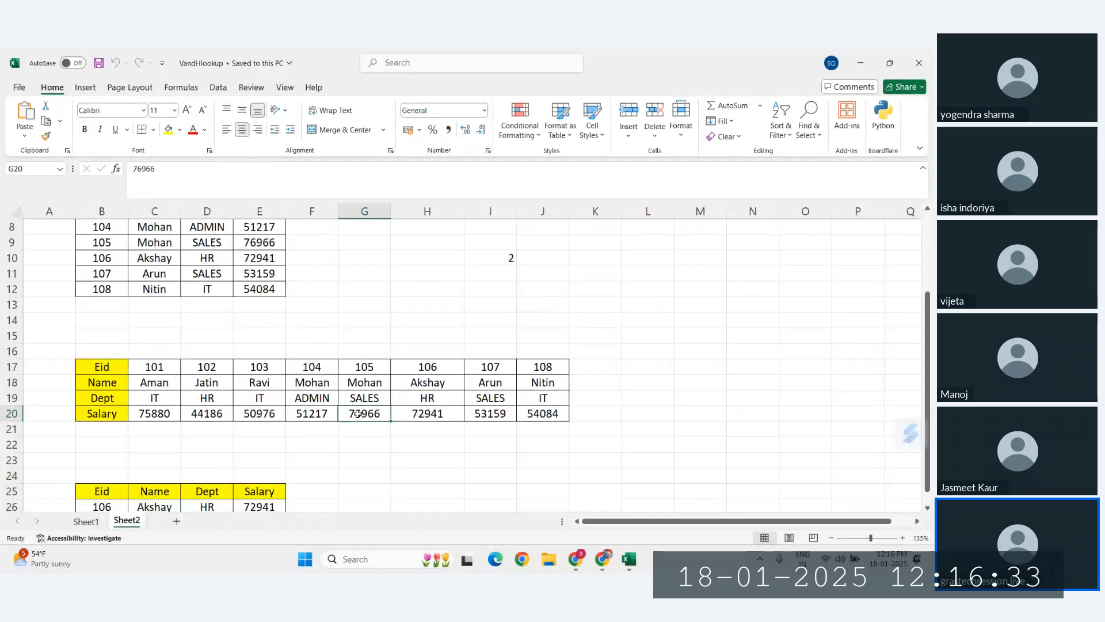
scroll(323, 385, "up", 3)
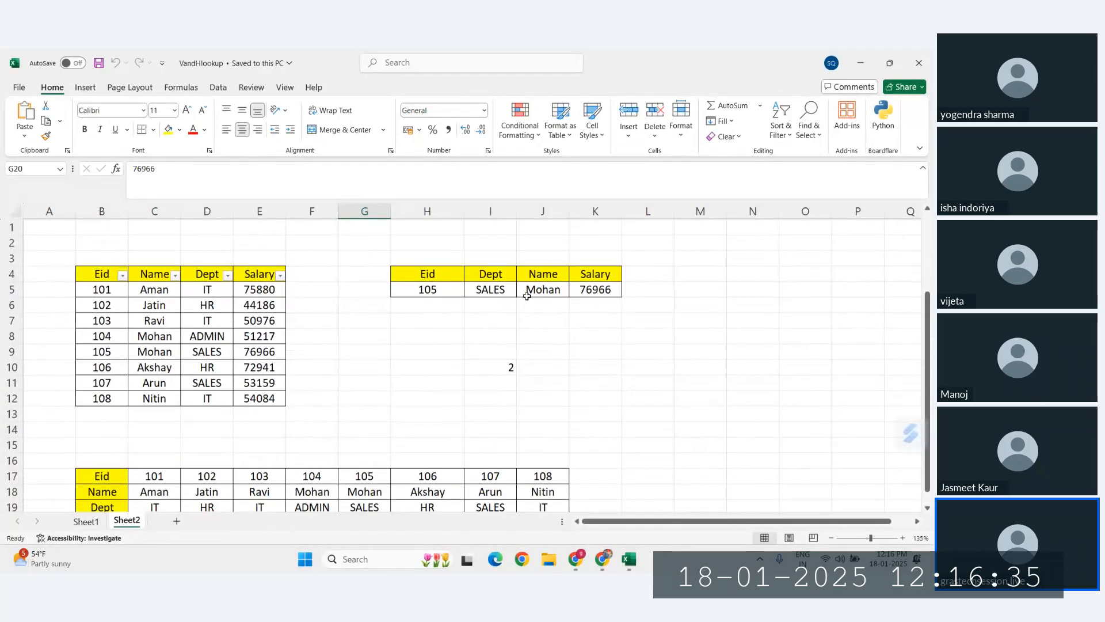
left_click(495, 287)
Enter MATCH in cell C32 and INDEX in cell D32, in the empty area below the Sheet2 tables
scroll(456, 386, "down", 9)
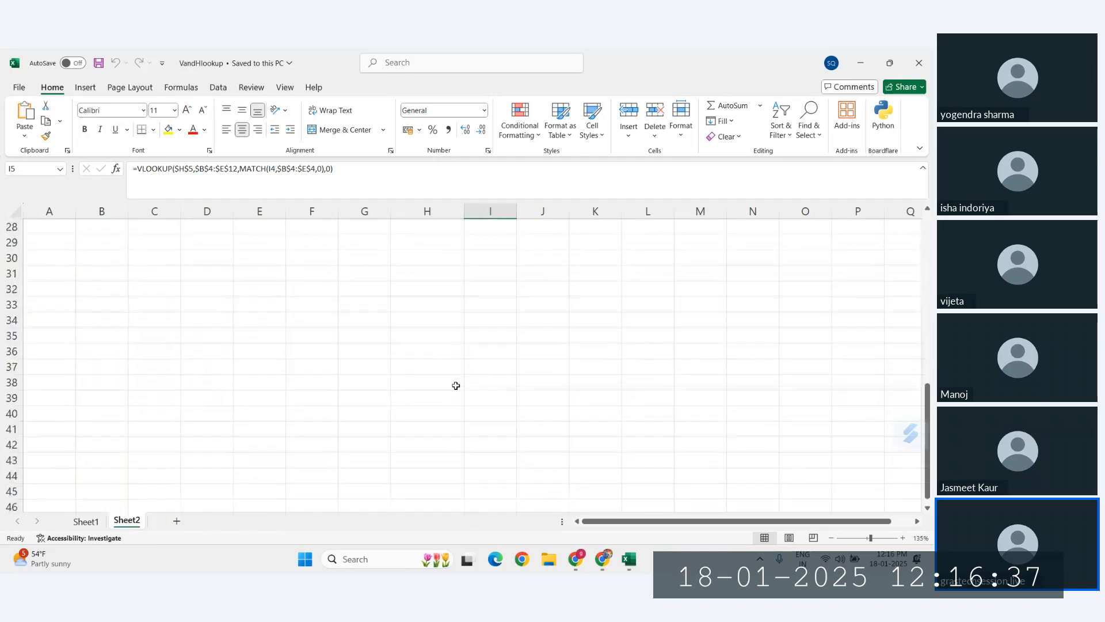
left_click(161, 291)
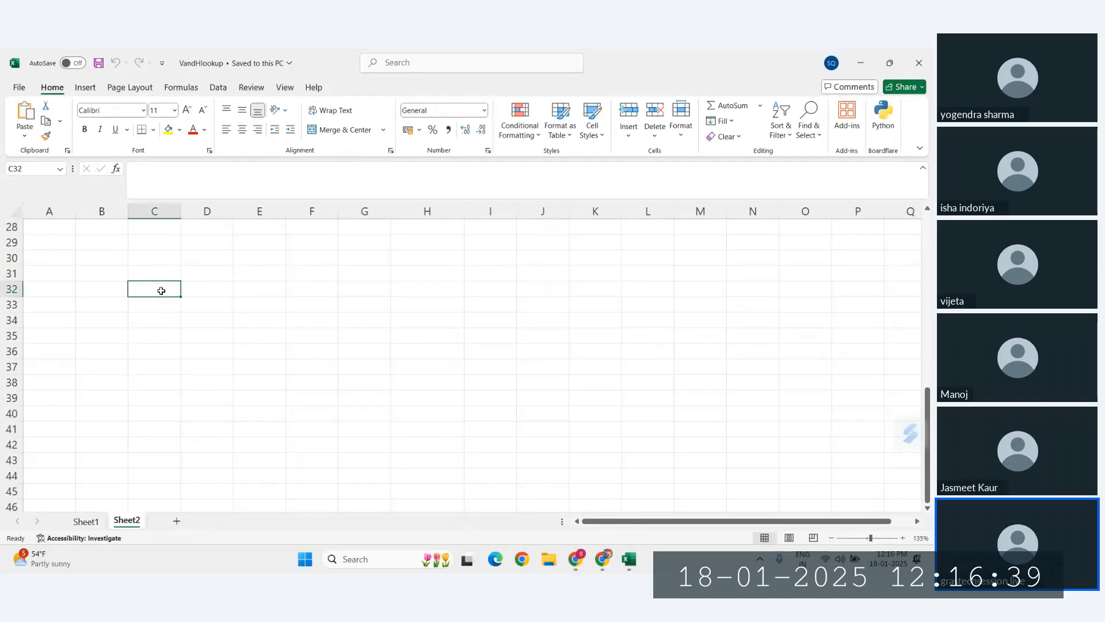
type("mathc")
key("BackSpace")
key("BackSpace")
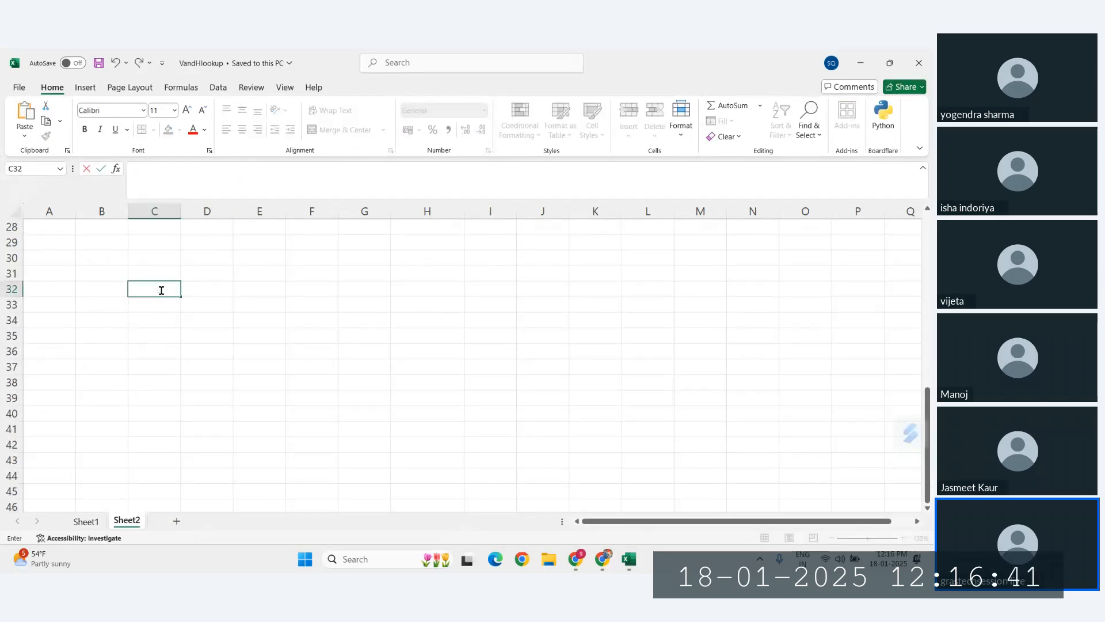
type("MATCH")
key("Tab")
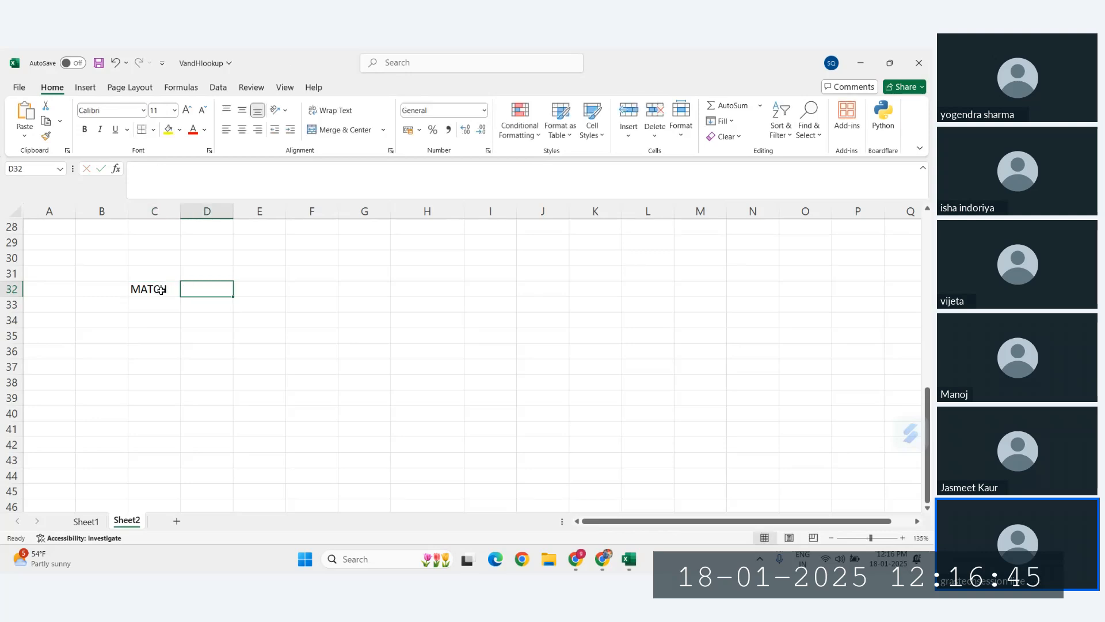
type("INDEX")
key("Return")
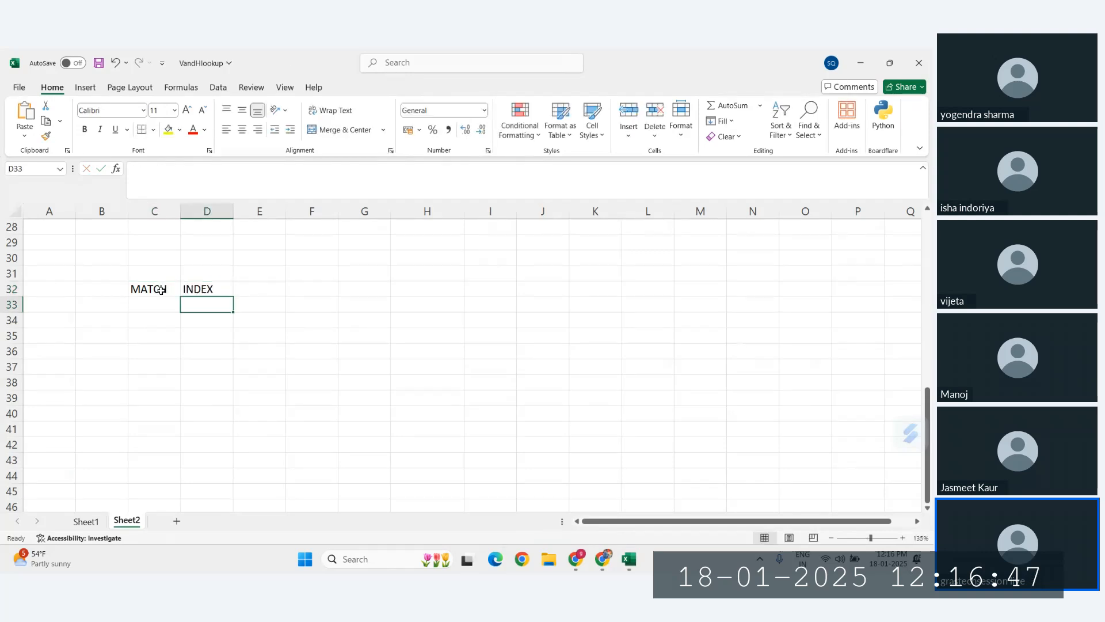
Enter NESTED VLOOKUP in cell C33, under the MATCH entry
left_click(153, 307)
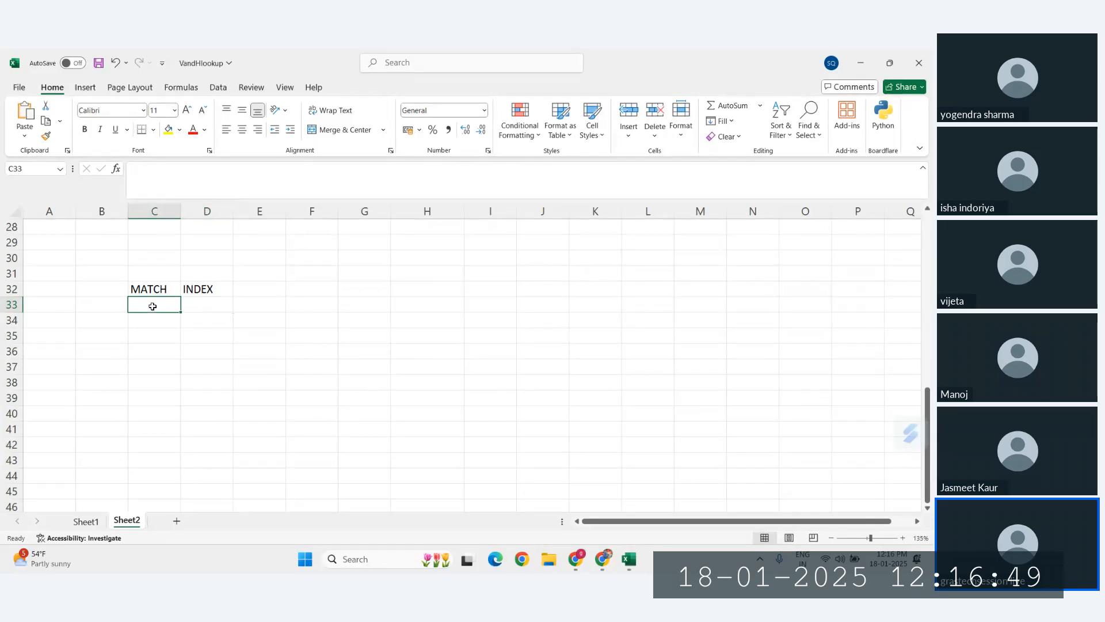
type("NESTED VL")
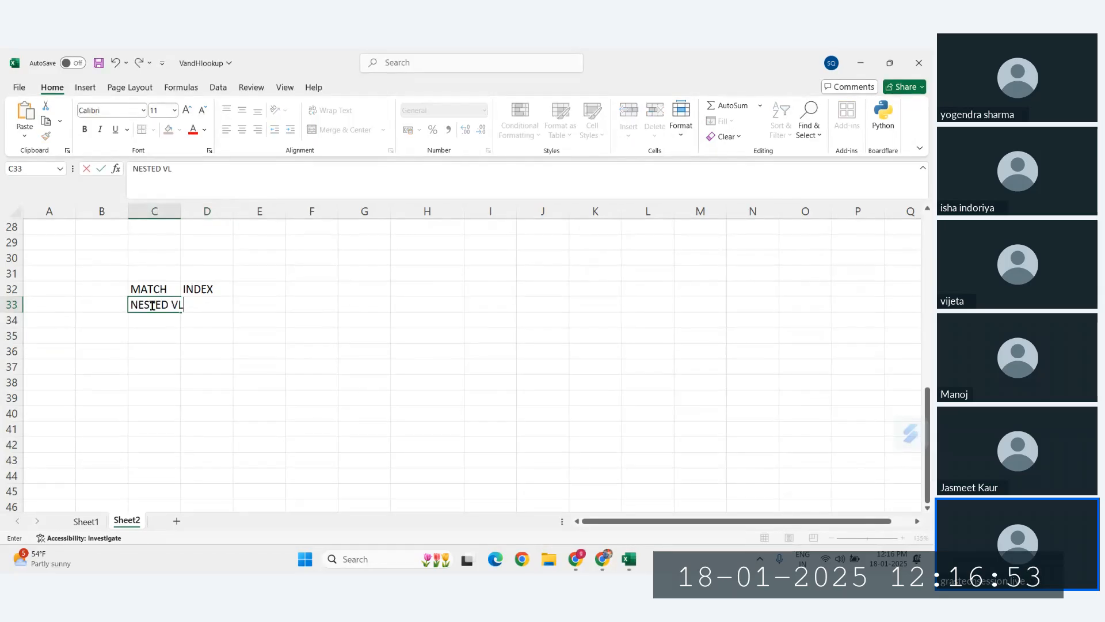
type("OOKUP")
key("Return")
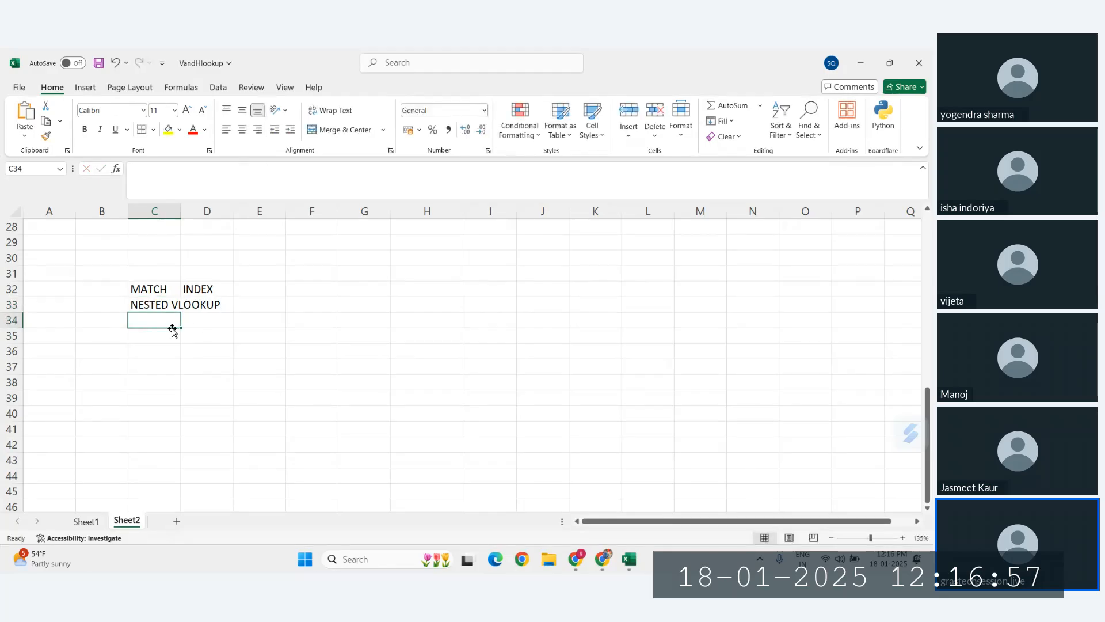
Enter IF WITH VLOOKUP in cell C34 and autofit the width of column C to its text
type("IF")
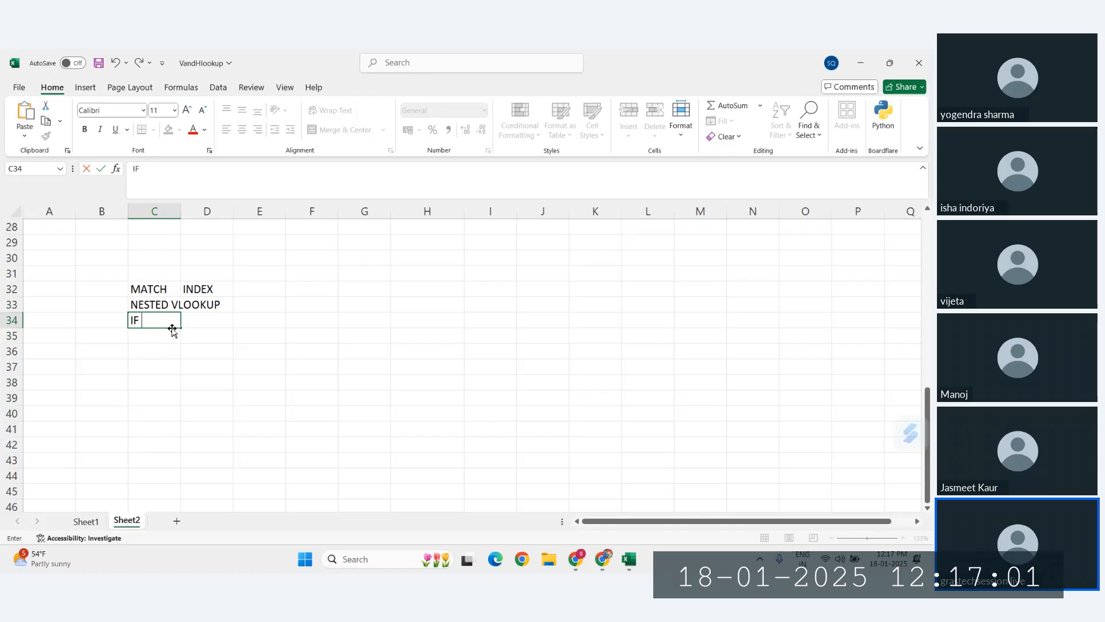
type(" WITH ")
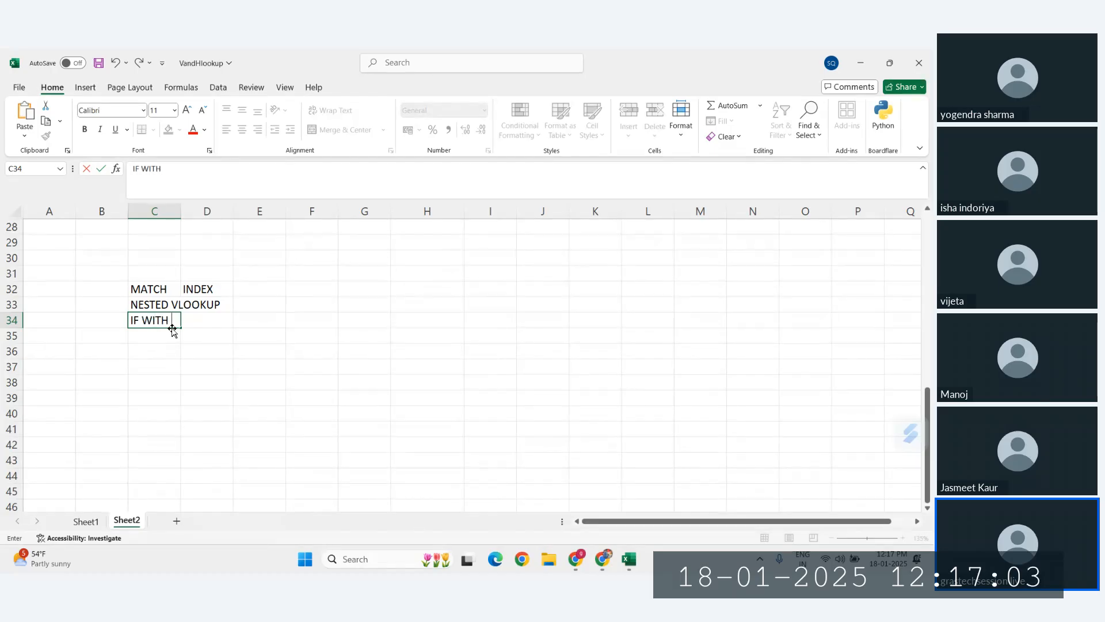
type("VLO")
key("BackSpace")
type("KUOP")
key("Return")
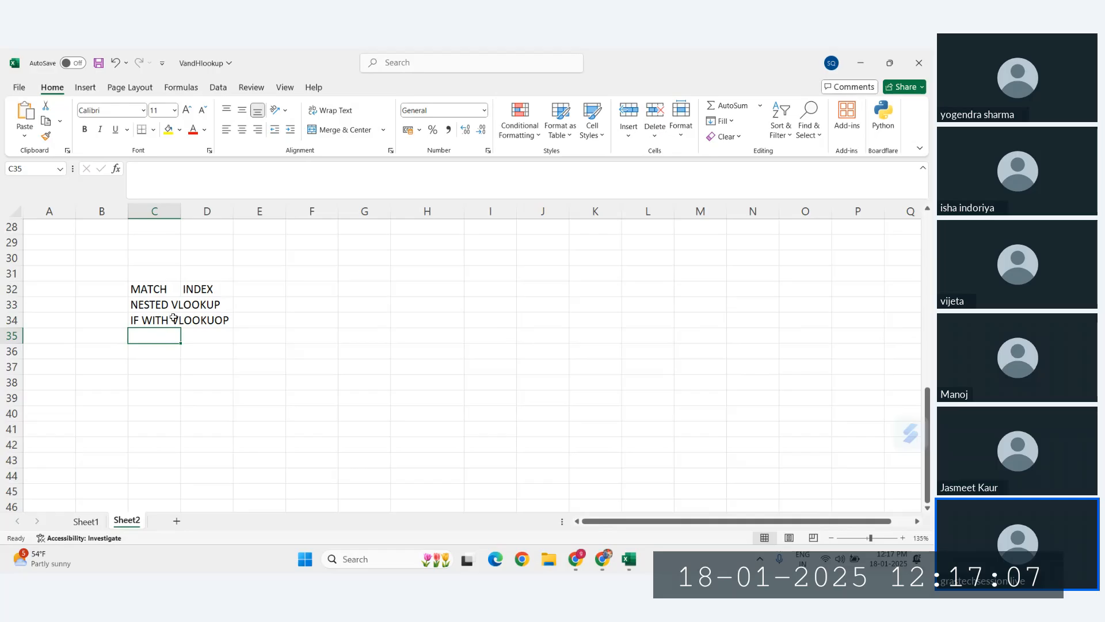
left_click(174, 318)
left_click(198, 168)
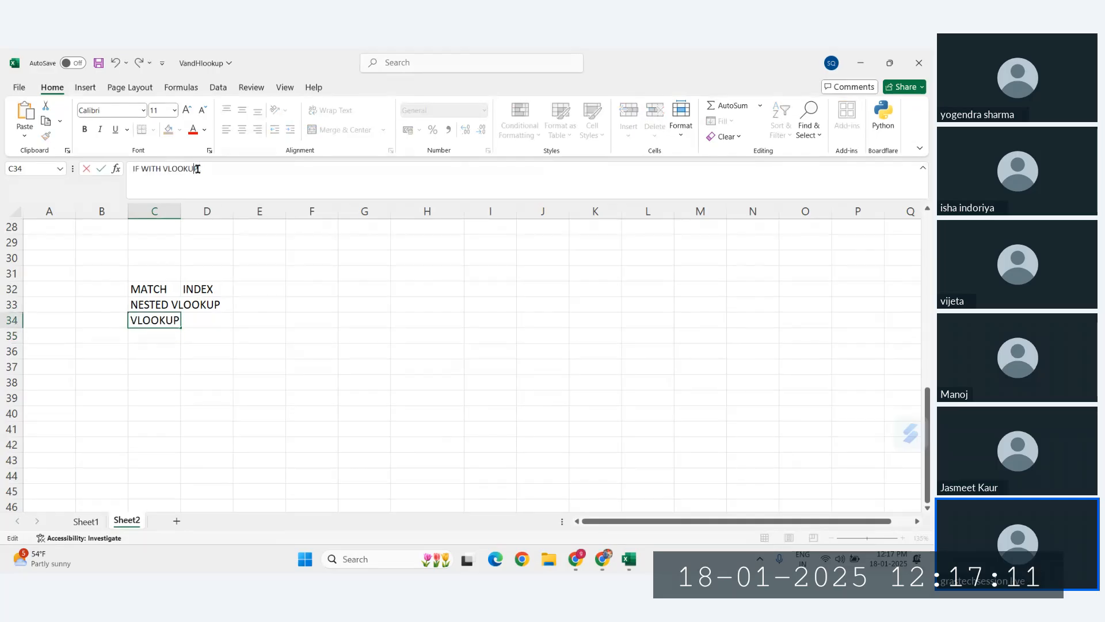
key("Return")
double_click(181, 211)
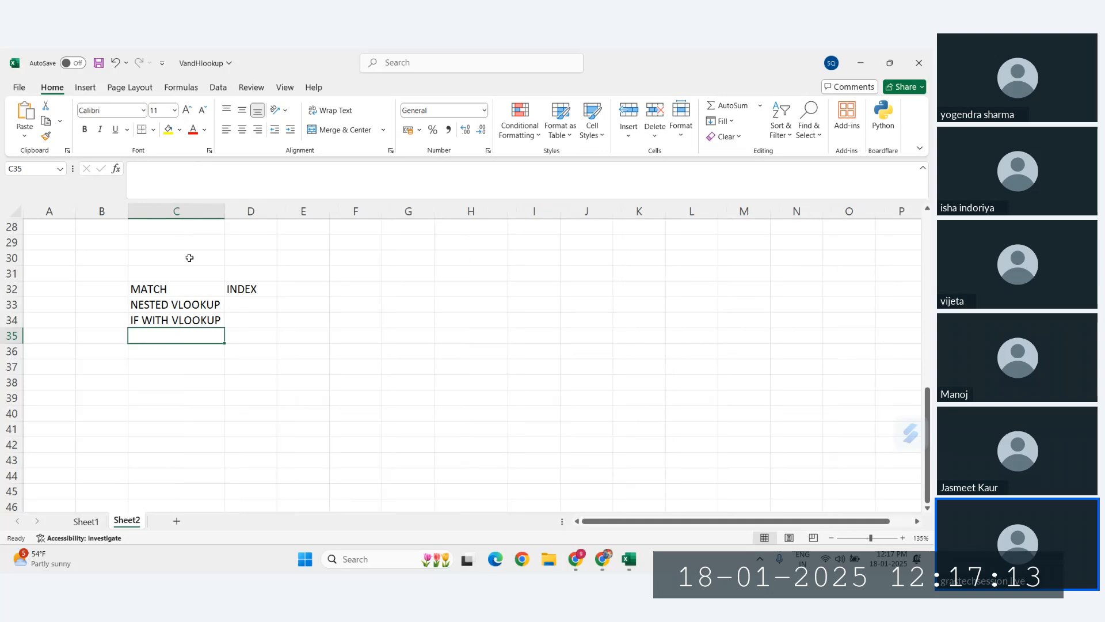
Begin a heading in cell D39, below the topic list, with the text BRAND
scroll(379, 322, "down", 2)
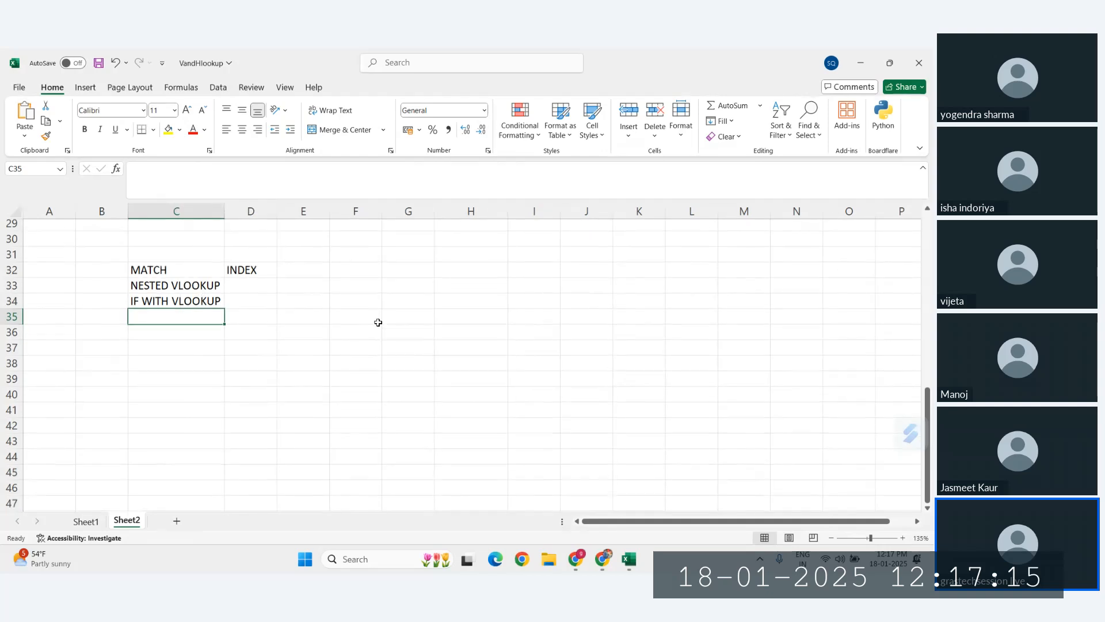
left_click(319, 326)
scroll(270, 308, "down", 2)
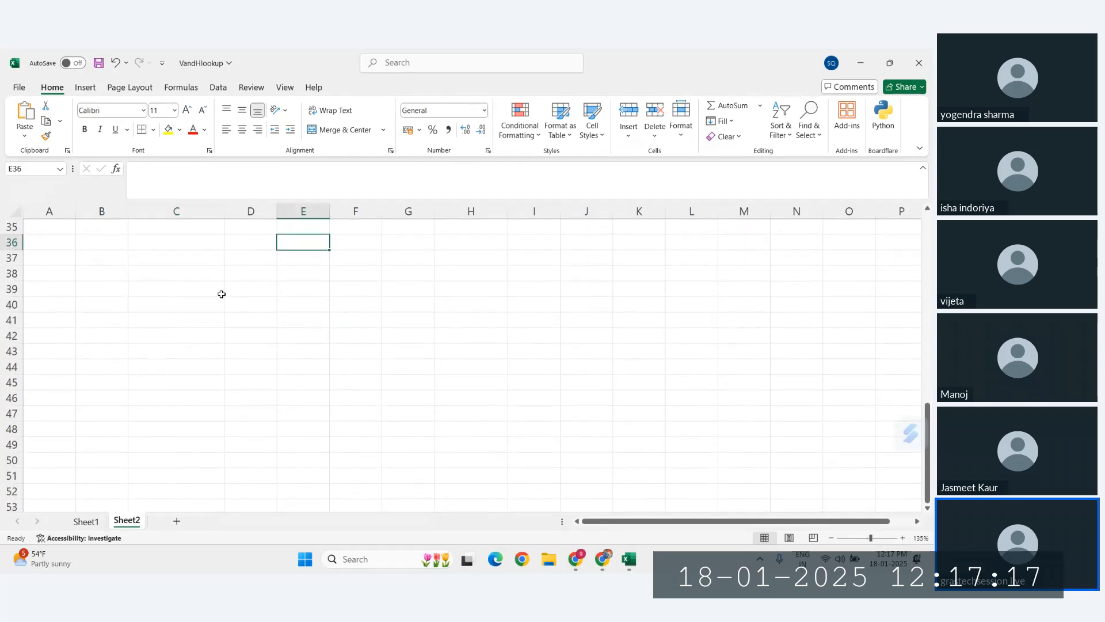
left_click(208, 286)
left_click(245, 291)
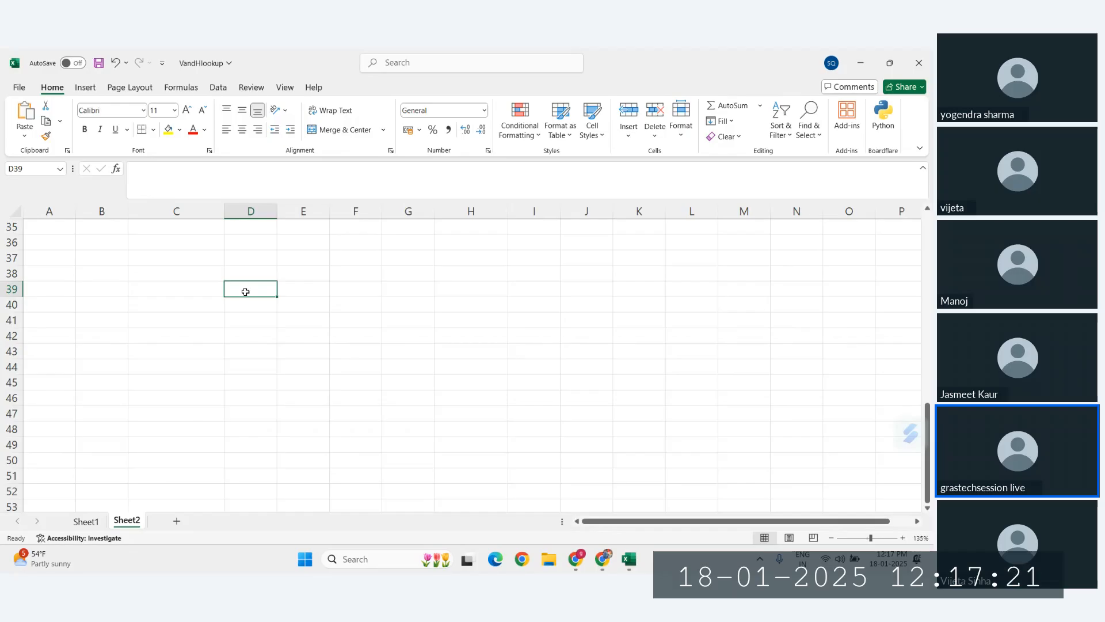
type("BRAND")
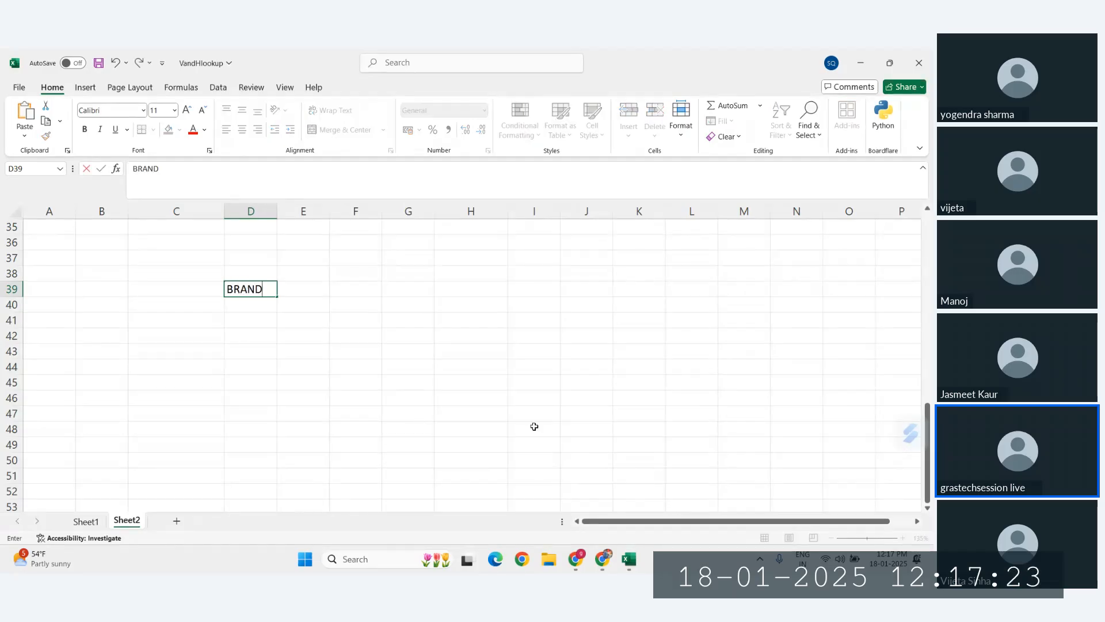
Switch to the Zoho Meeting window to check the participants and return to the VandHlookup workbook in Excel
mouse_move(575, 558)
left_click(485, 518)
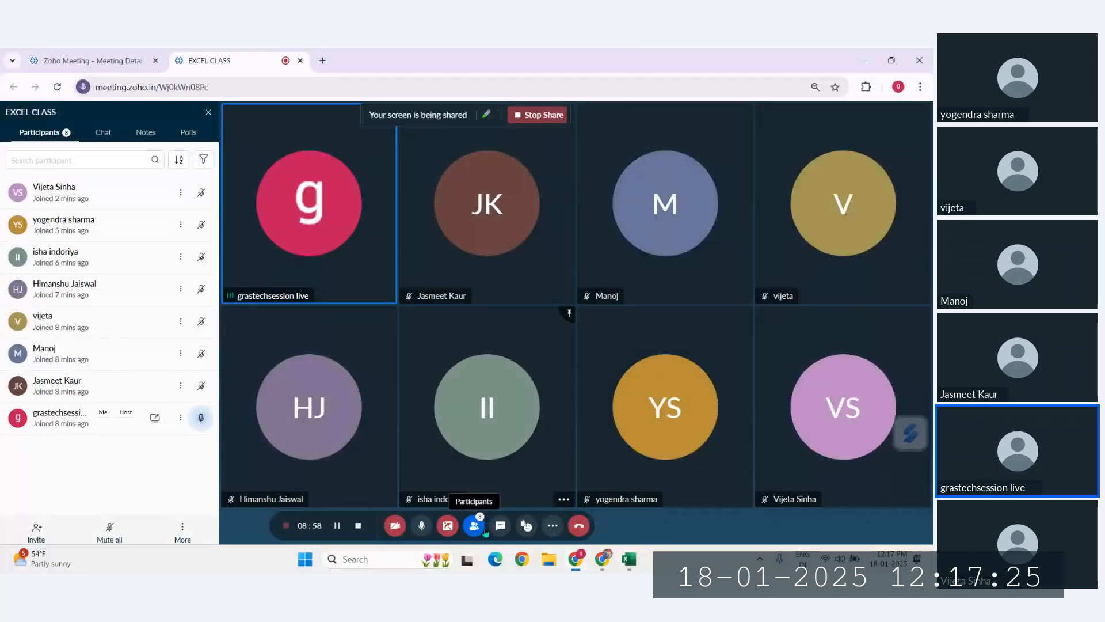
mouse_move(629, 556)
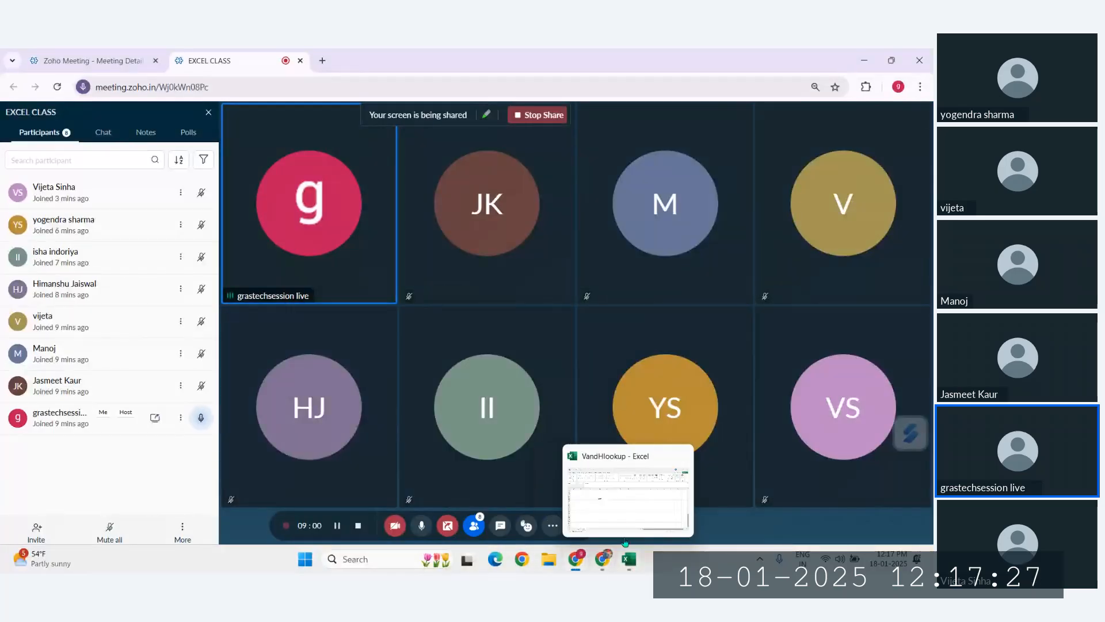
left_click(622, 521)
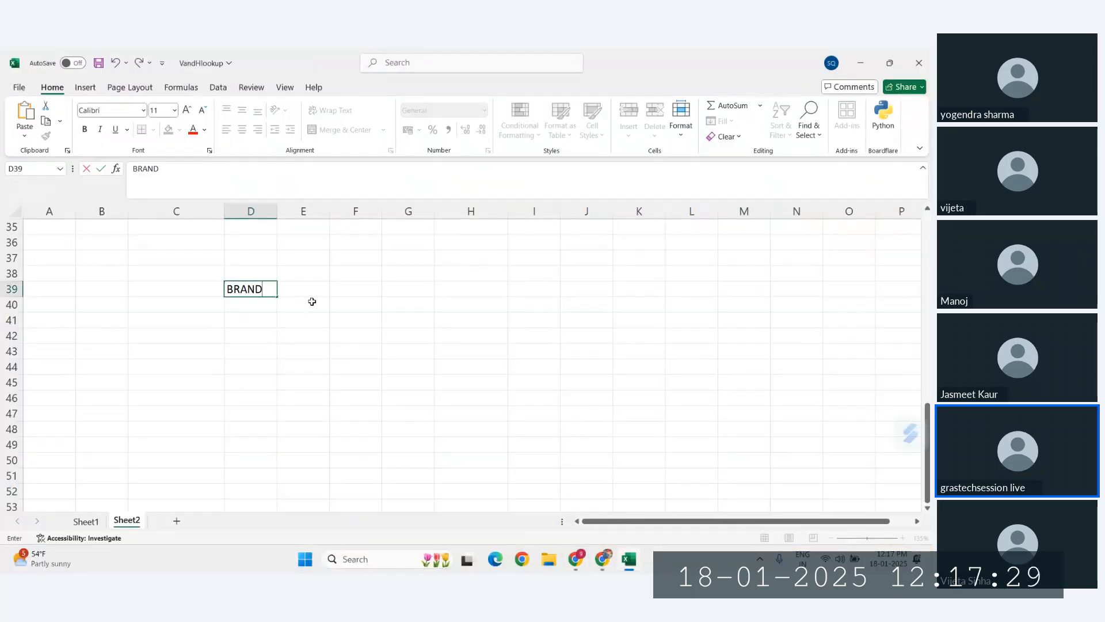
Complete the heading in cell D39 as BRANDS NAME
type("S NAME")
key("Return")
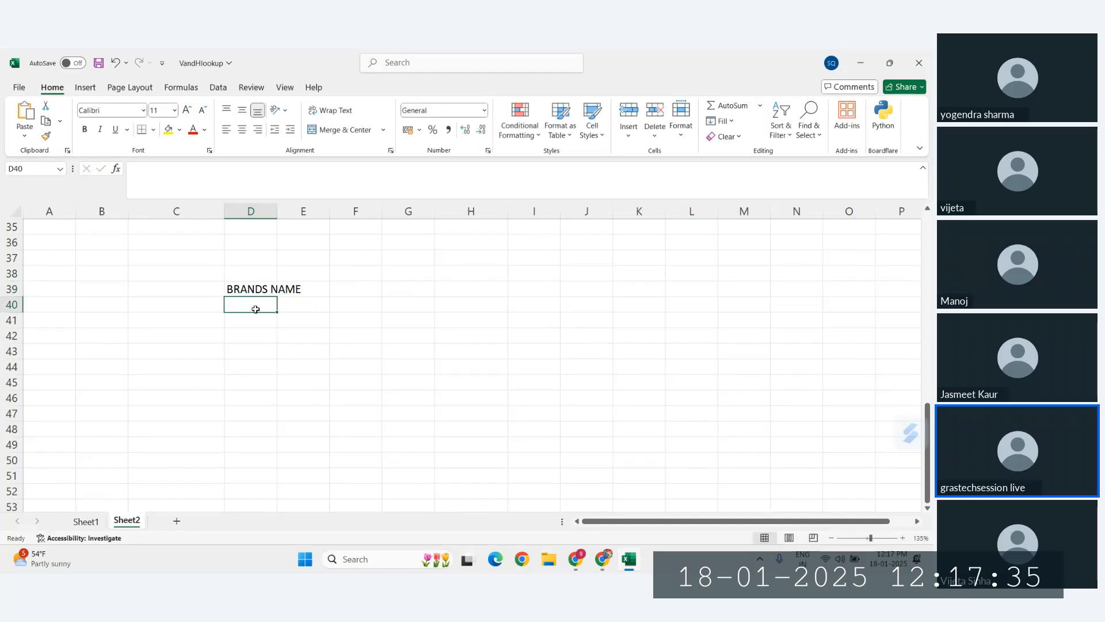
Enter the brands ASUS, HP, LENOVO, APPLE and DELL across cells D40 to H40 under the BRANDS NAME heading
type("ASUS")
key("Tab")
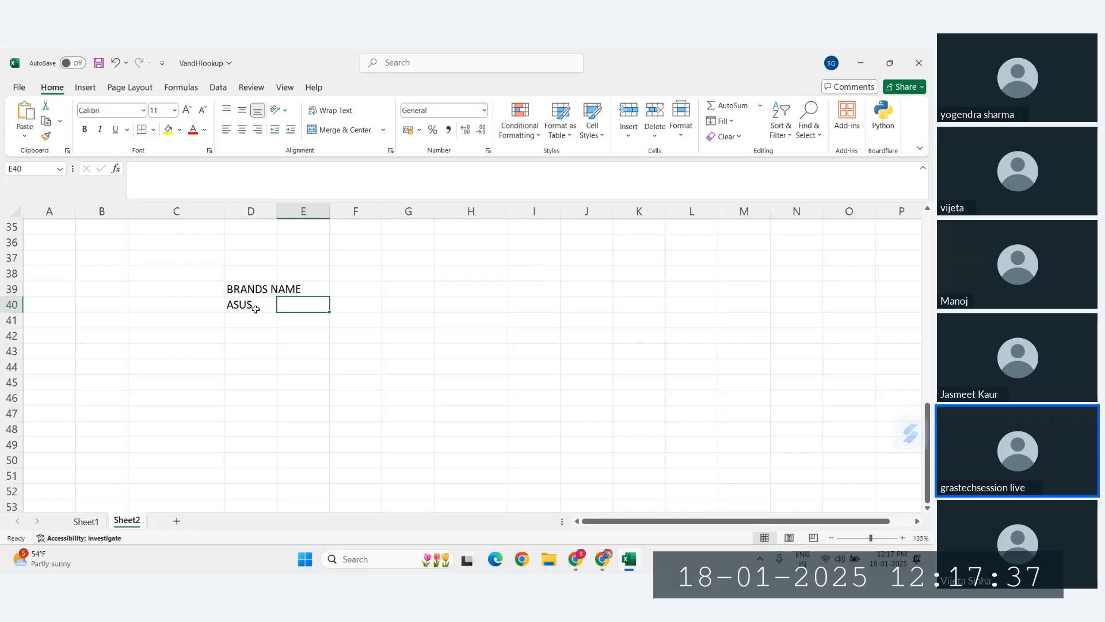
type("HP")
key("Tab")
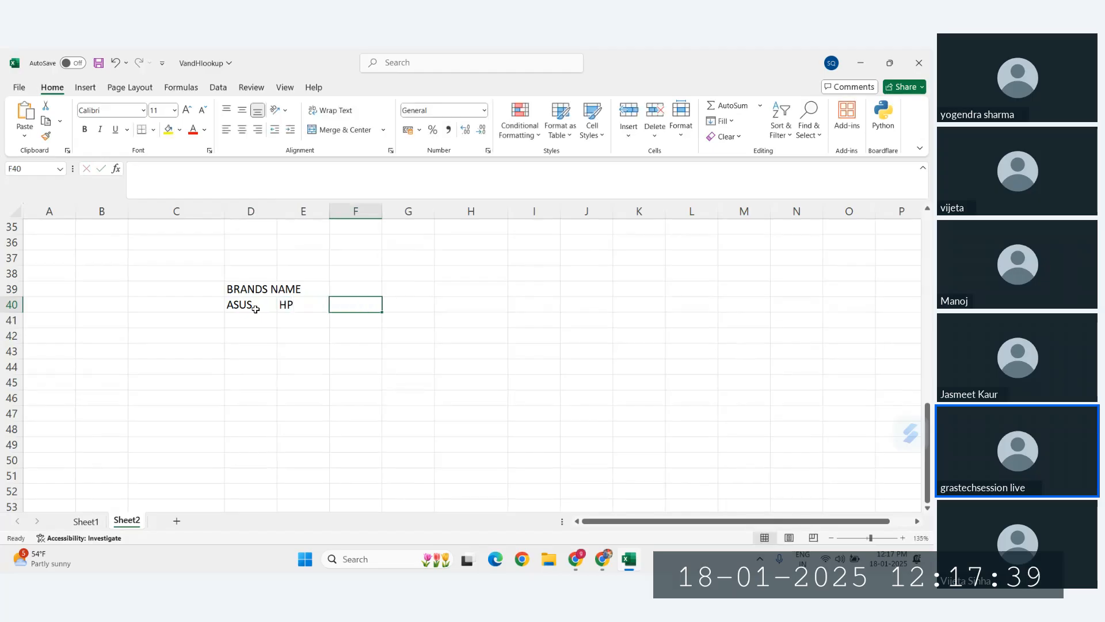
type("LENOVO")
key("Tab")
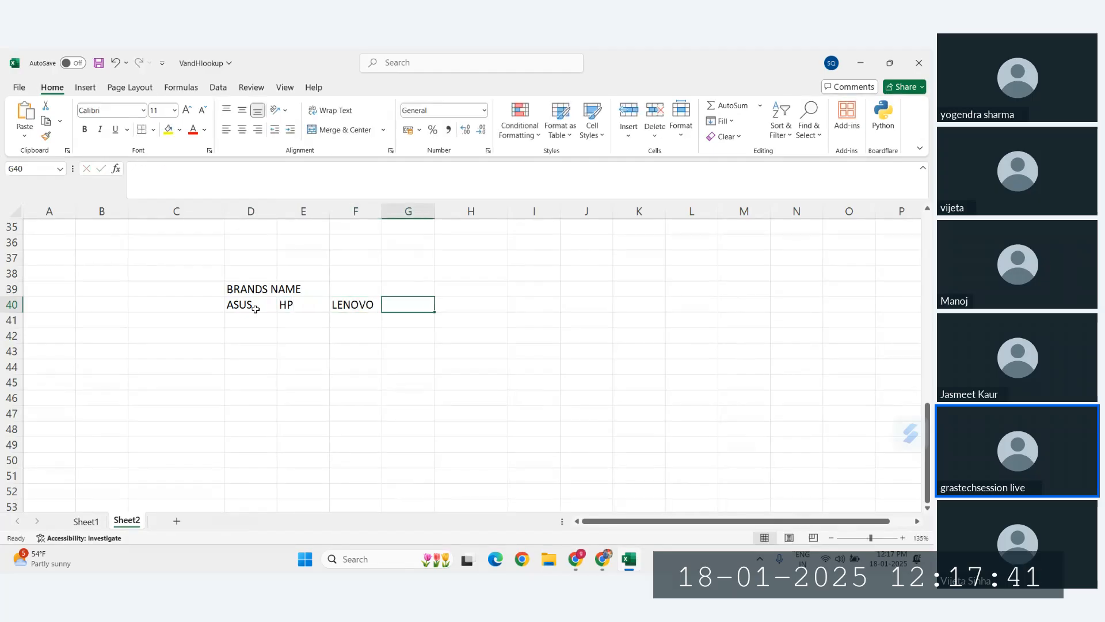
type("APPLE")
key("Tab")
type("W")
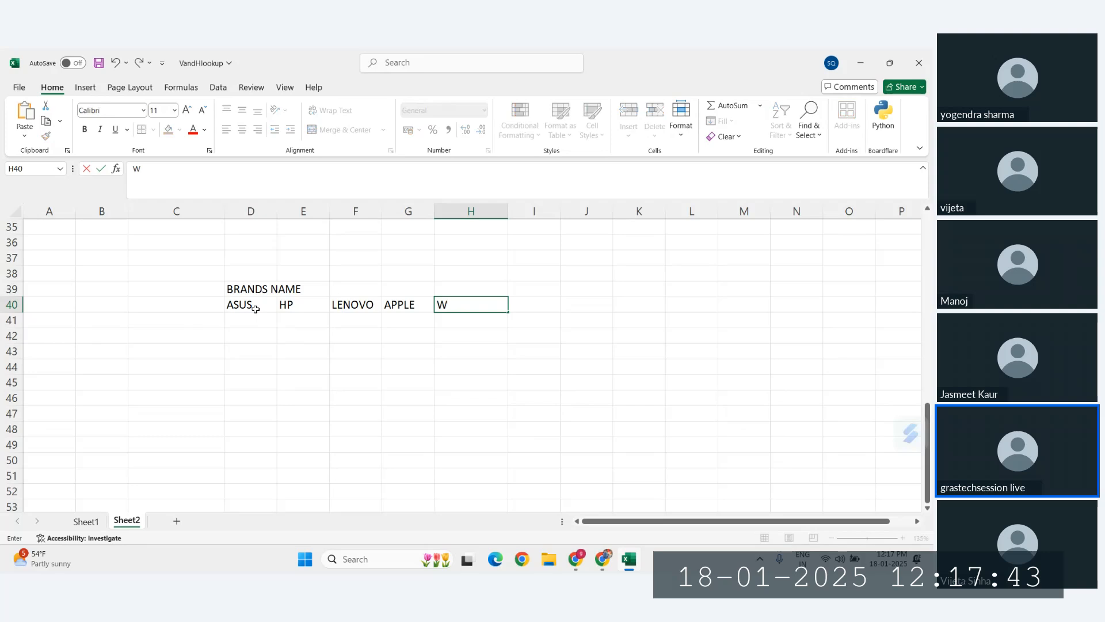
key("BackSpace")
type("DELL")
key("Return")
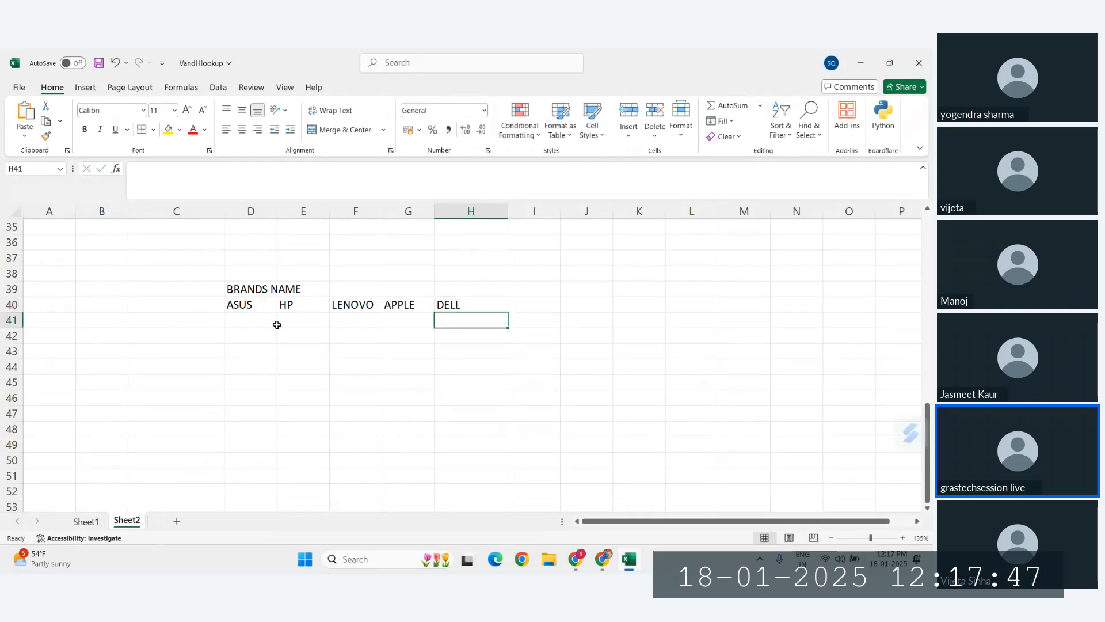
Enter the heading PRODUCT NAME in cell C40, beside the brand names
left_click(186, 309)
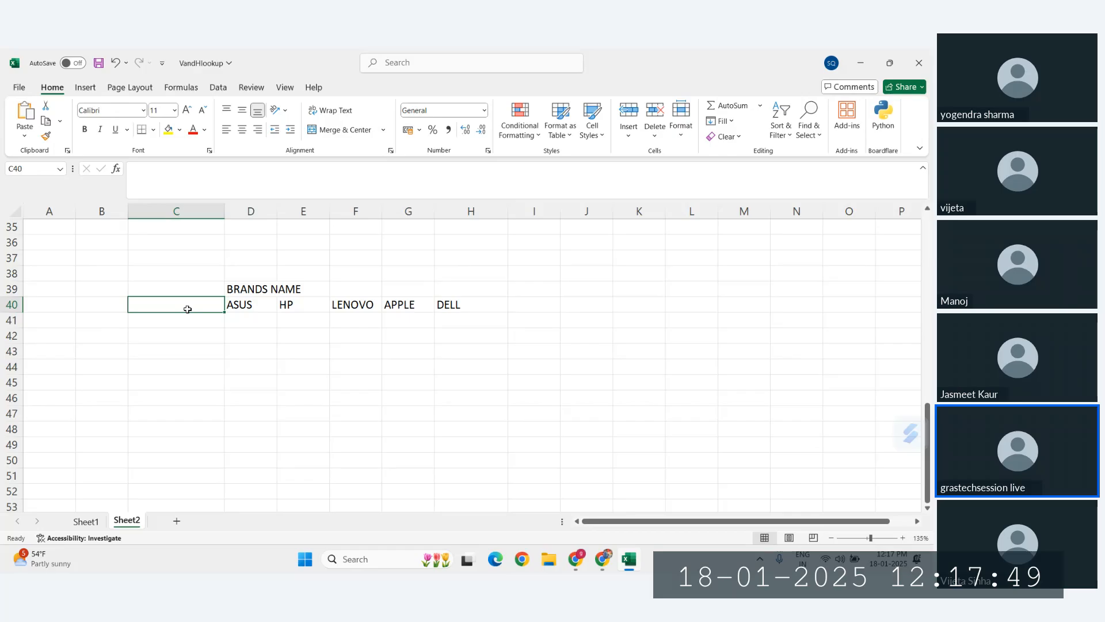
type("P")
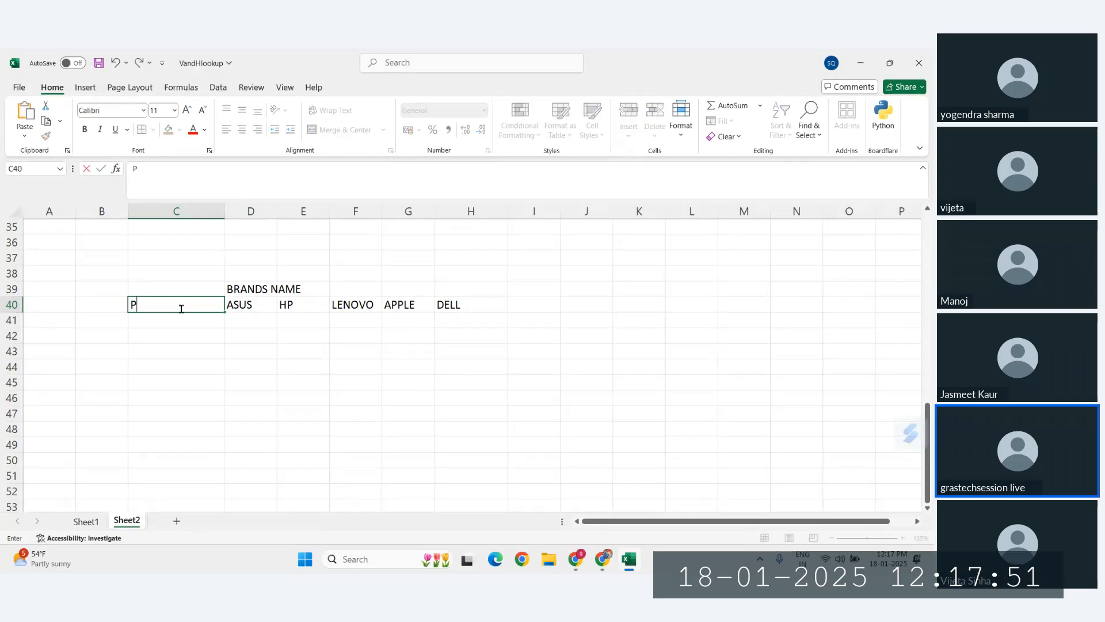
type("RODUCT NAME")
key("Return")
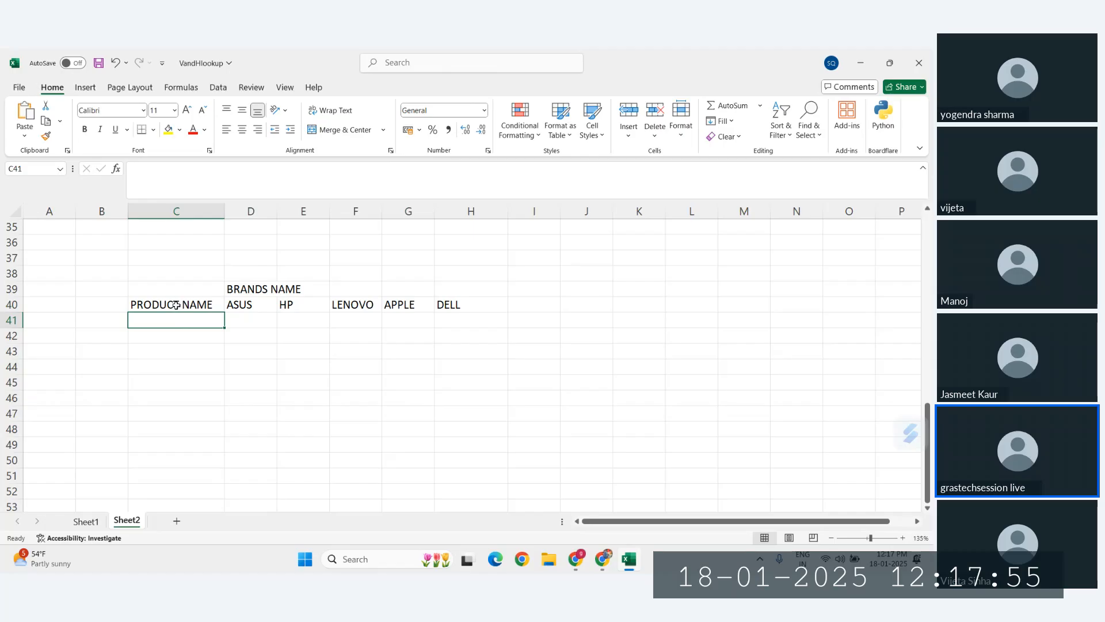
List the products KEPBOARD, MOUSE, LAPTOP, CPU and TABLET down cells C41 to C45
type("KEPBOARD")
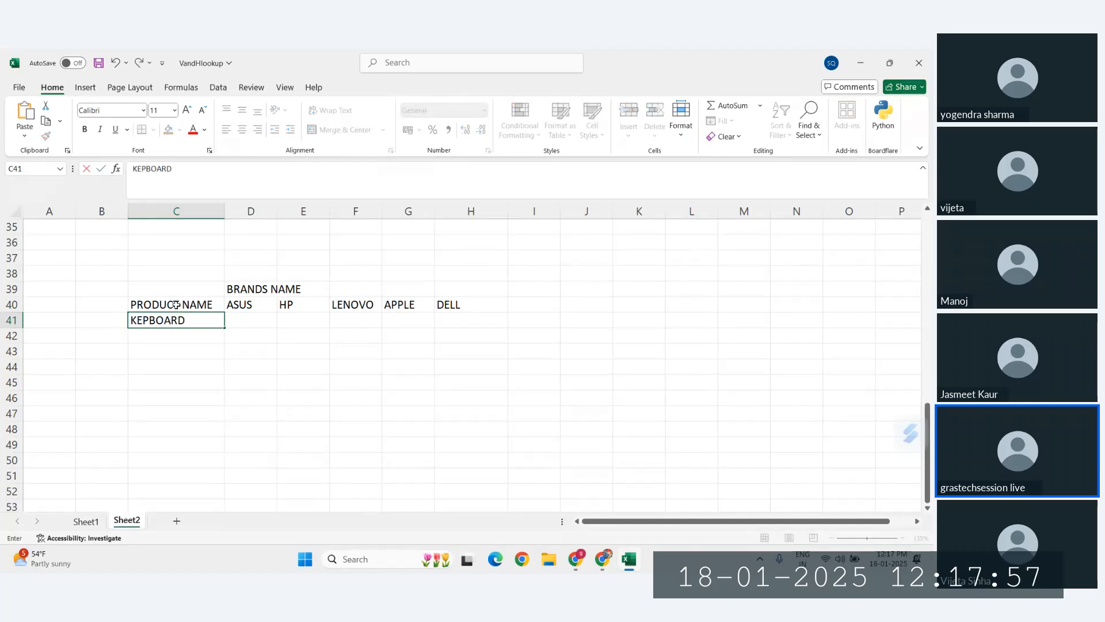
key("Return")
type("MOUSE")
key("Return")
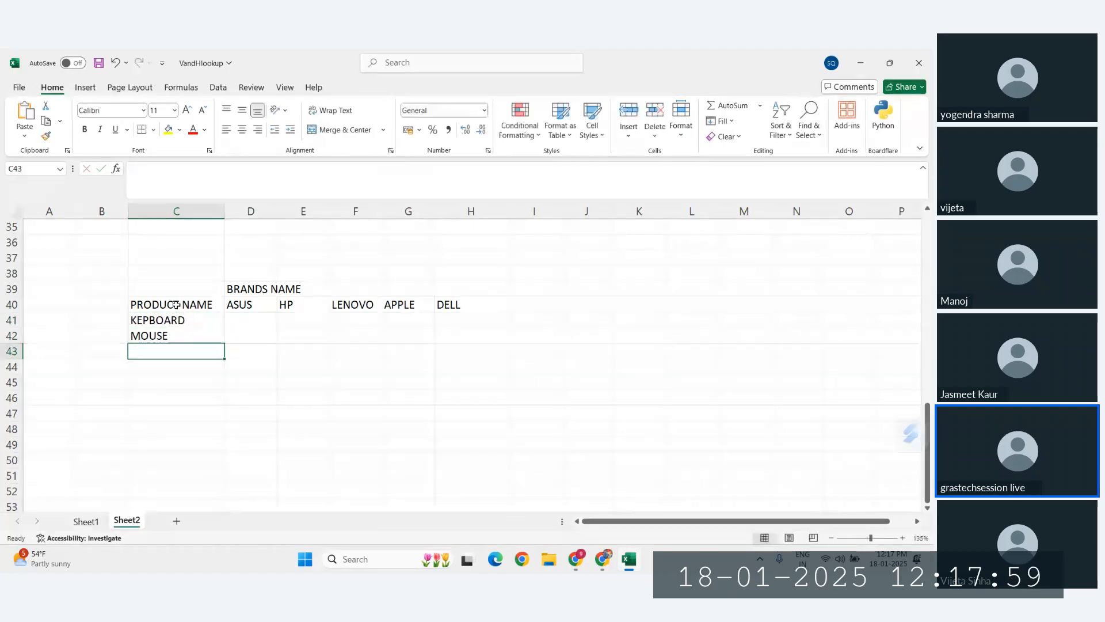
type("LAPTOP")
key("Return")
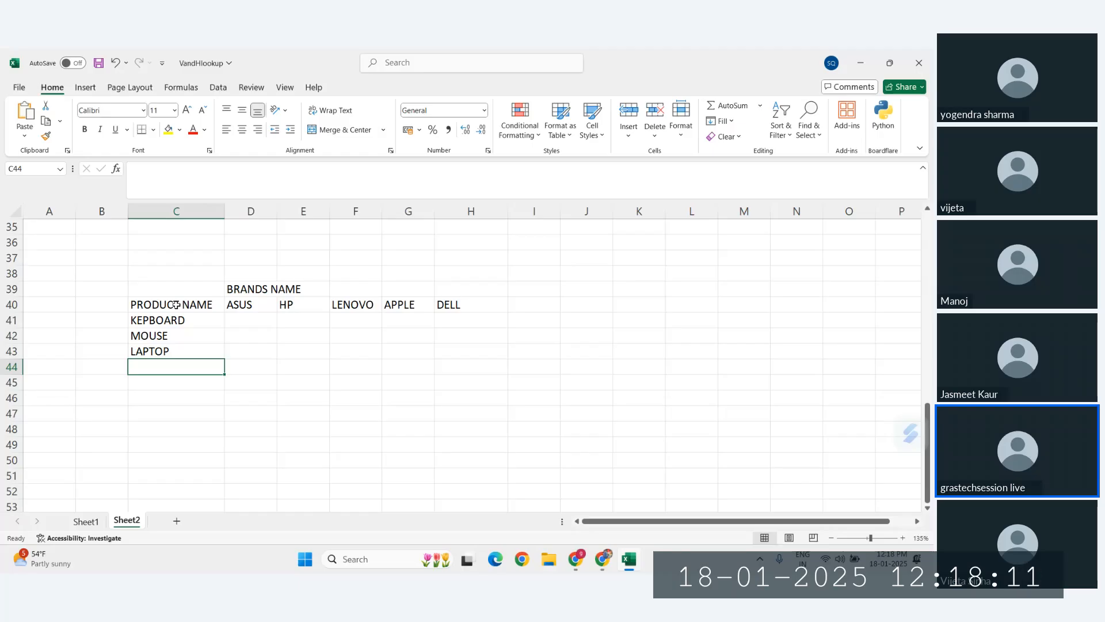
type("CPU")
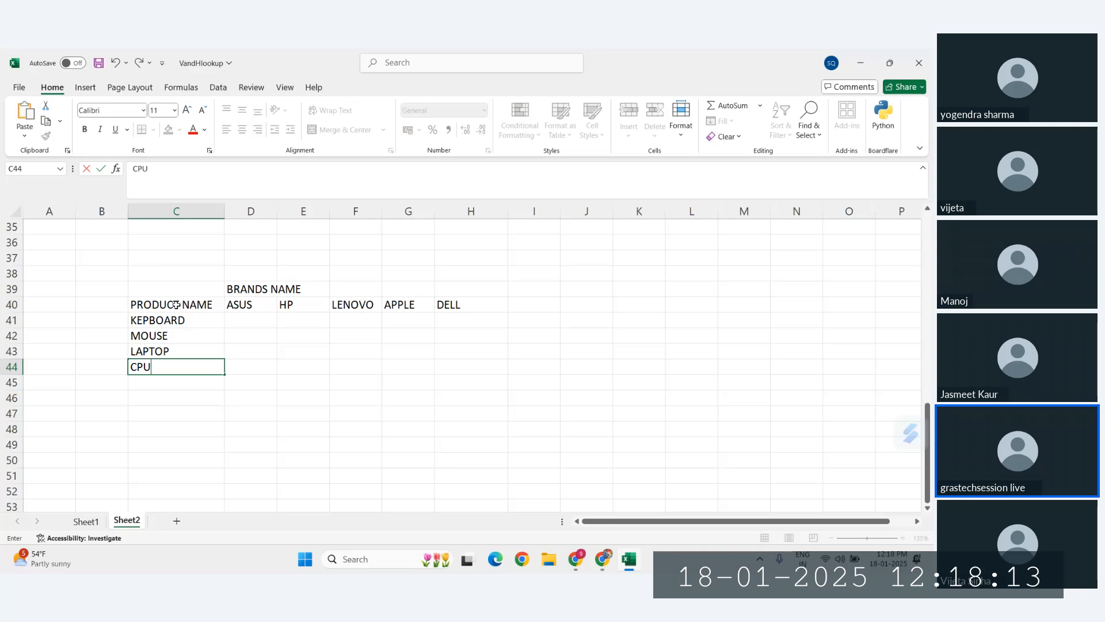
key("Return")
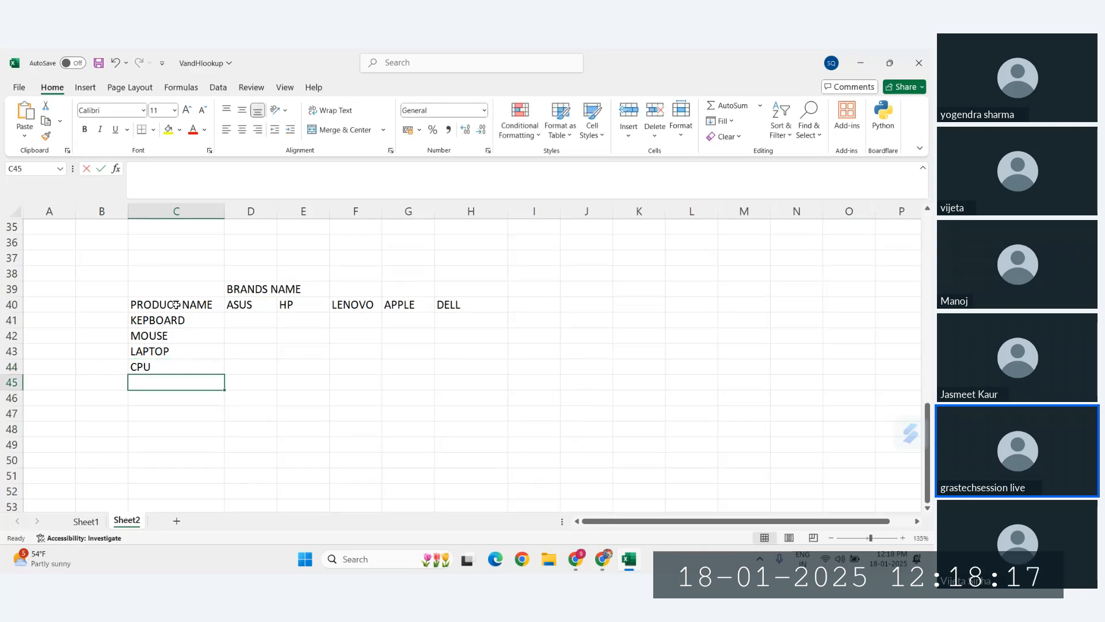
type("TABLET")
key("Return")
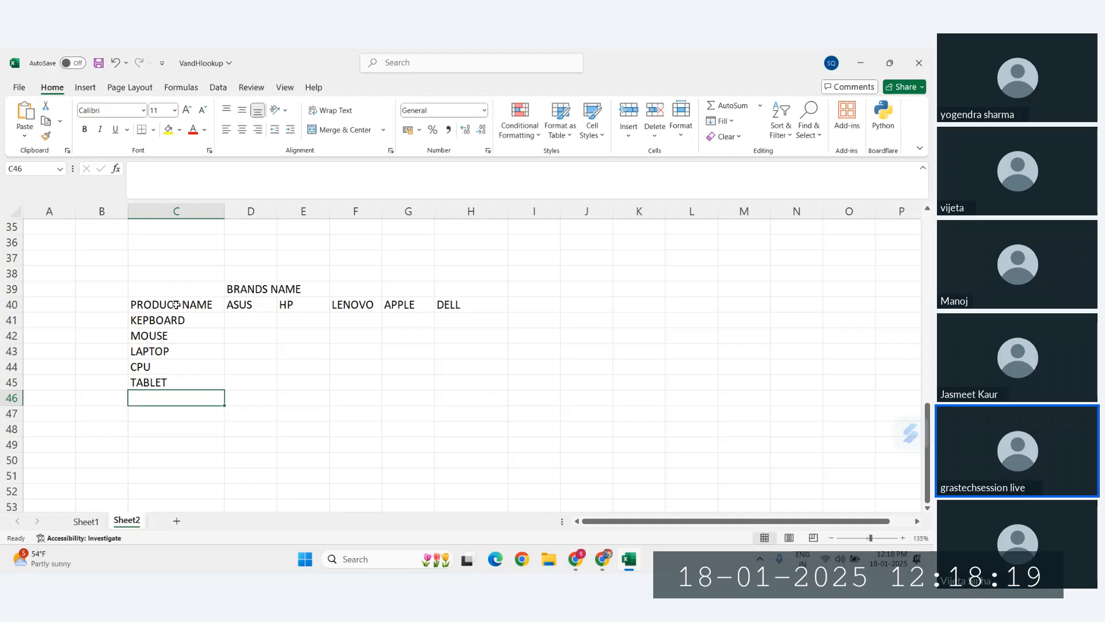
Merge and center the BRANDS NAME heading across cells D39 to H39
left_click(189, 323)
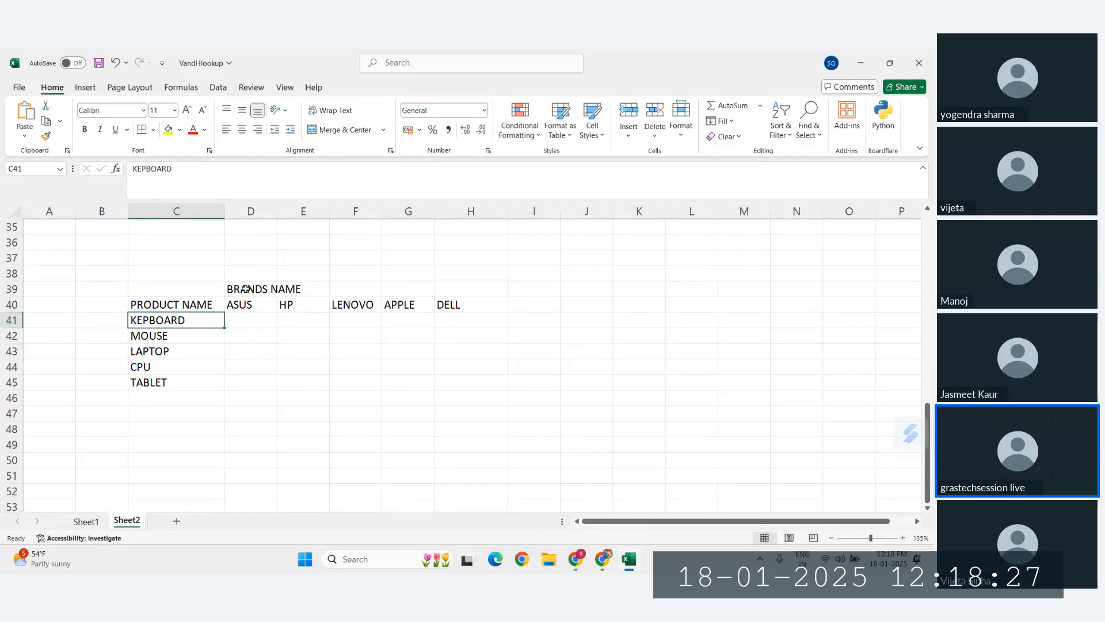
left_click_drag(246, 289, 474, 291)
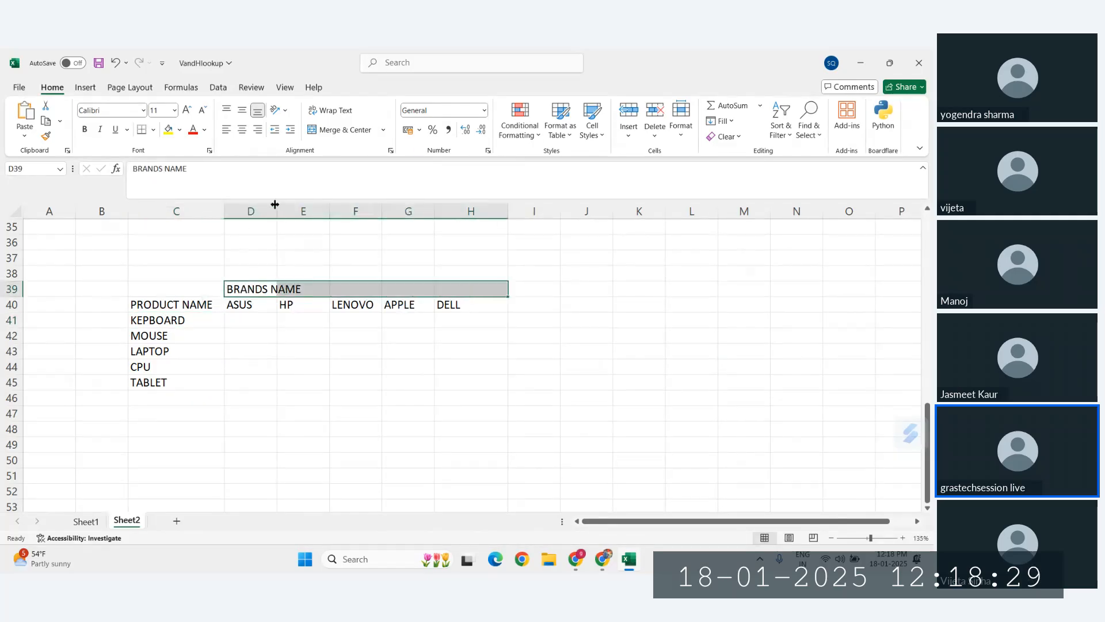
left_click(339, 130)
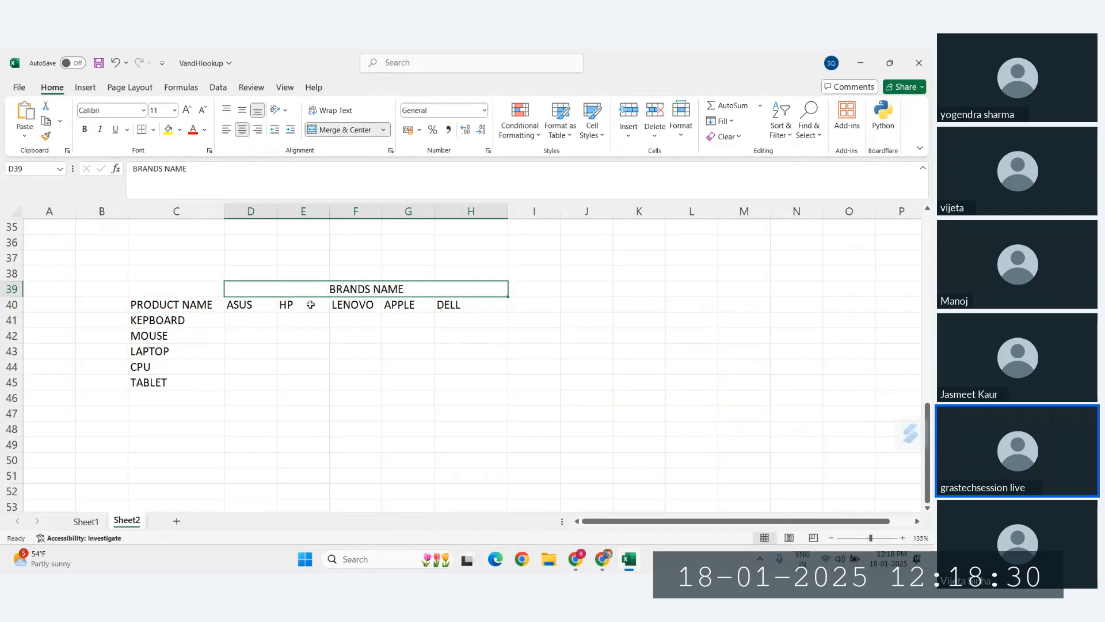
Move the PRODUCT NAME heading from cell C40 to cell B41, beside the product list
left_click(169, 305)
key("ctrl+c")
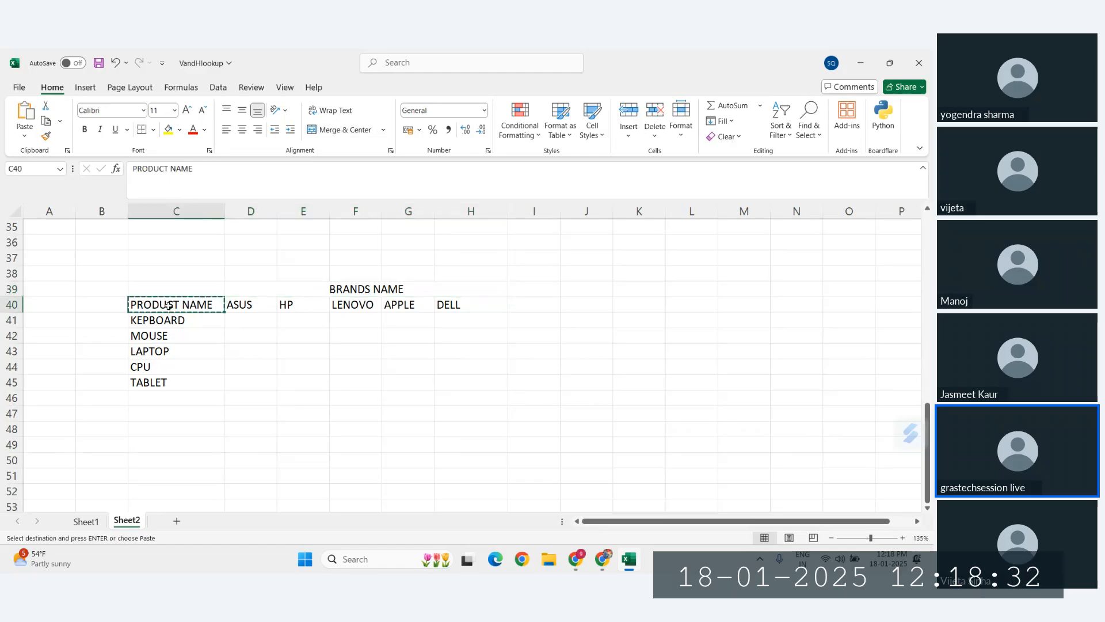
left_click(104, 306)
left_click(106, 320)
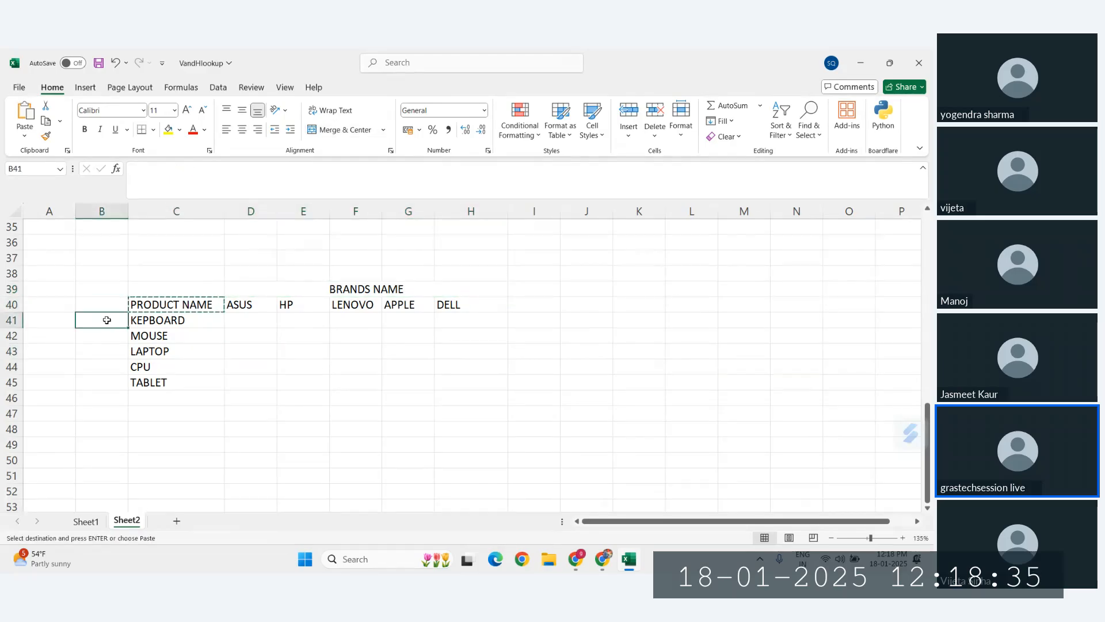
left_click_drag(107, 320, 104, 364)
left_click(104, 364)
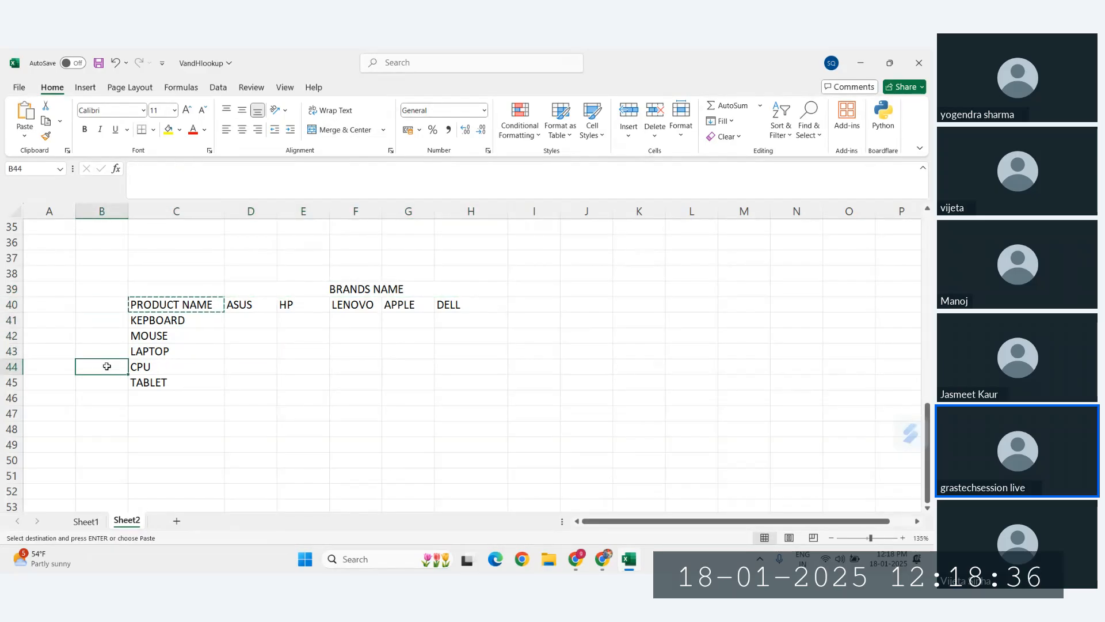
left_click(101, 324)
key("ctrl+v")
Merge and center PRODUCT NAME over cells B41 to B45 and align it vertically to the middle
left_click_drag(101, 324, 108, 386)
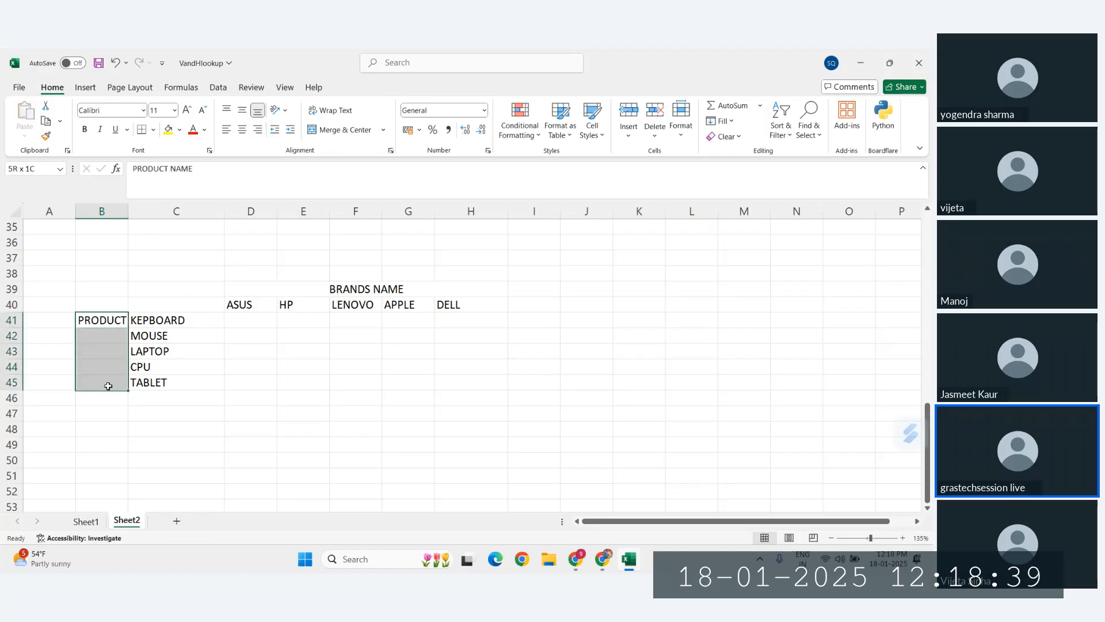
left_click(344, 130)
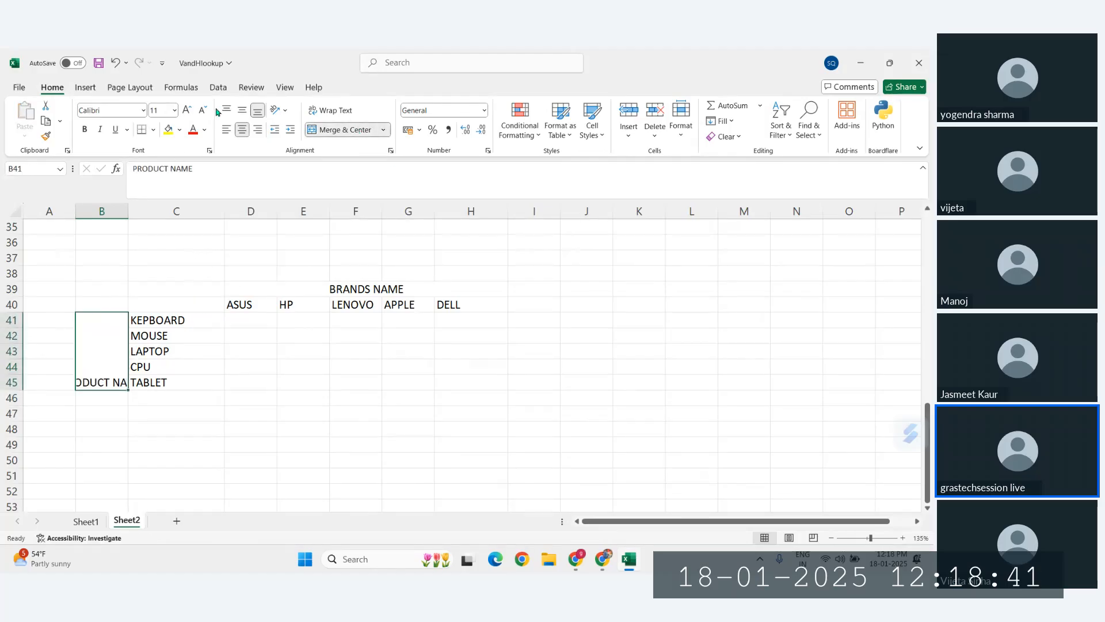
left_click(242, 110)
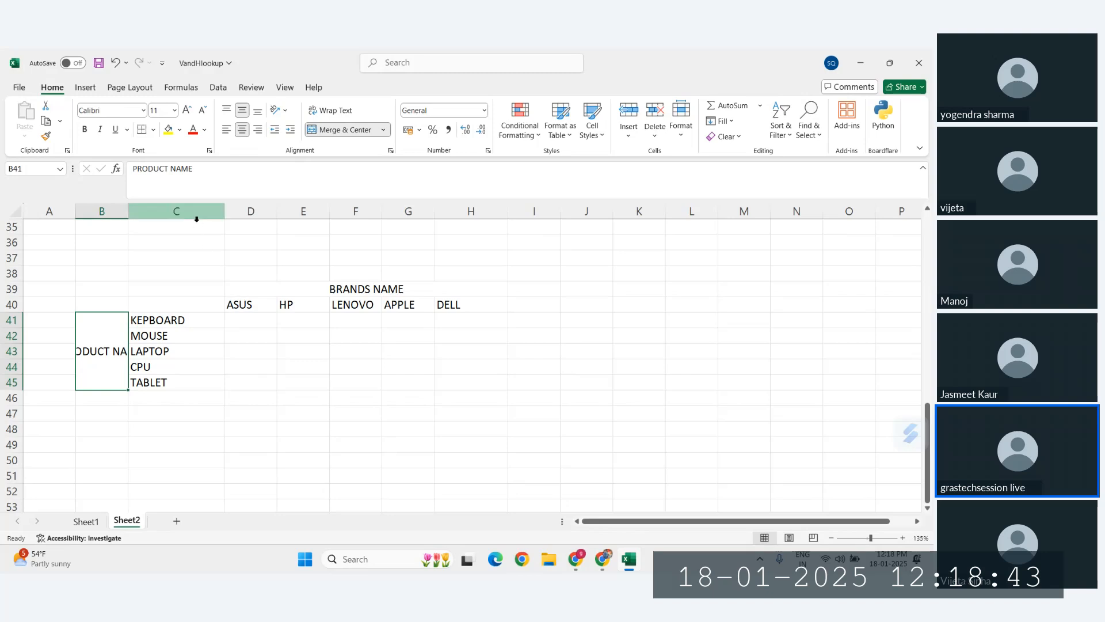
Narrow column C to suit the product names and autofit column B to the PRODUCT NAME heading
left_click(179, 320)
left_click_drag(179, 320, 181, 382)
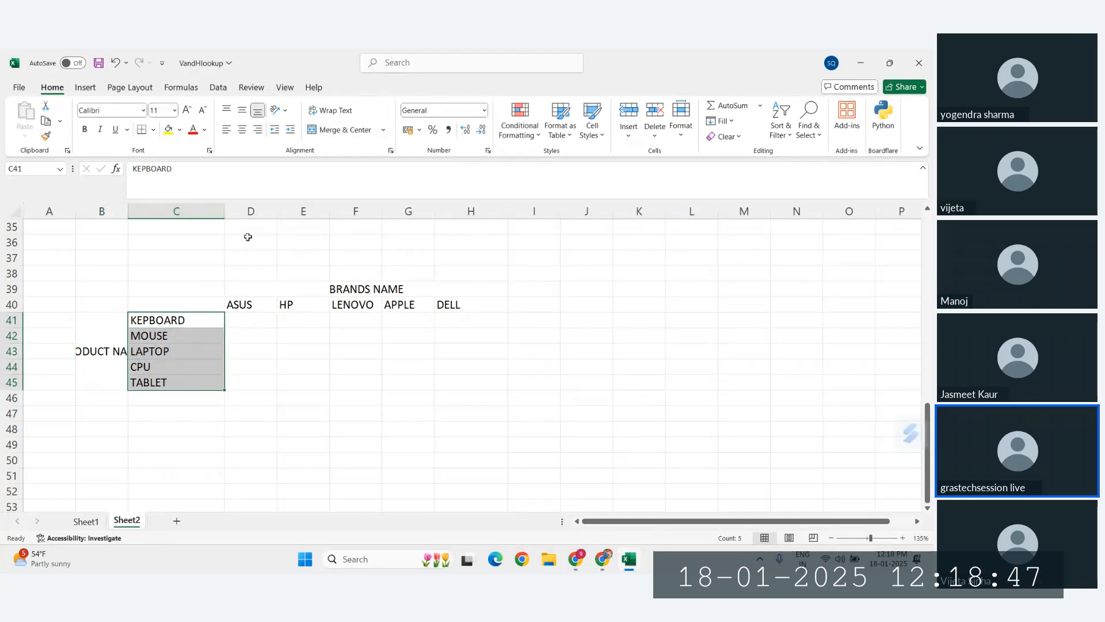
left_click_drag(226, 216, 207, 216)
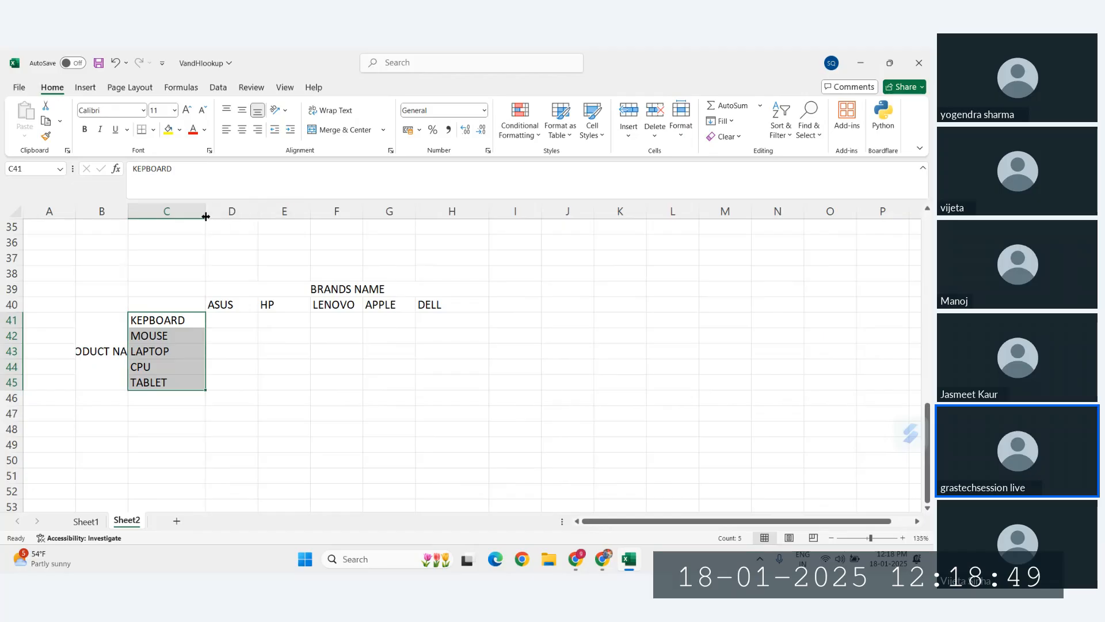
left_click(337, 366)
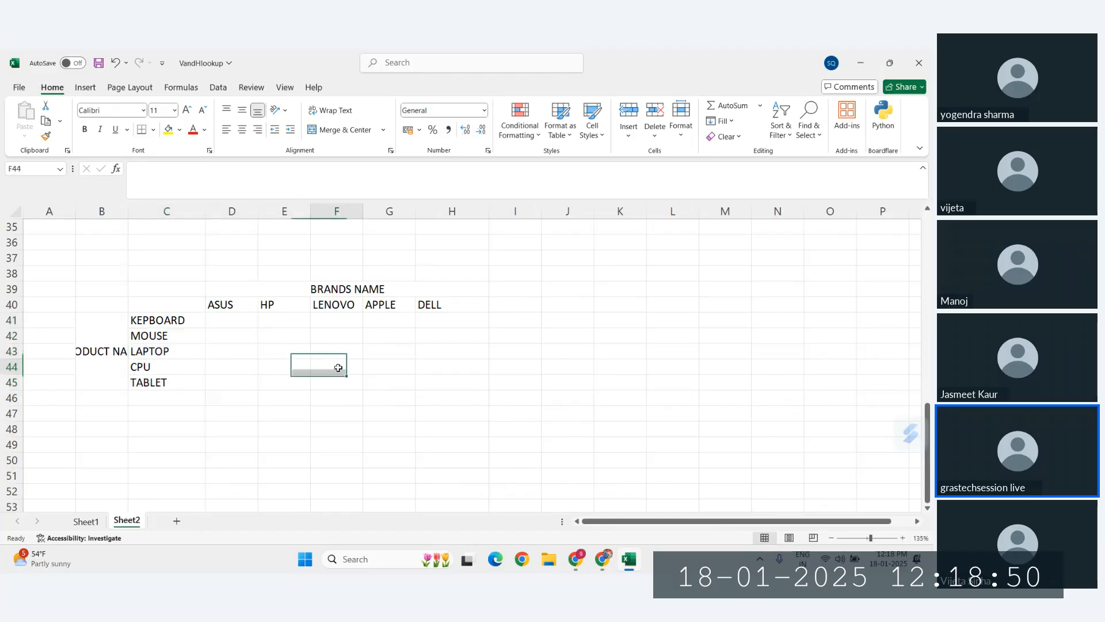
double_click(125, 215)
left_click(268, 350)
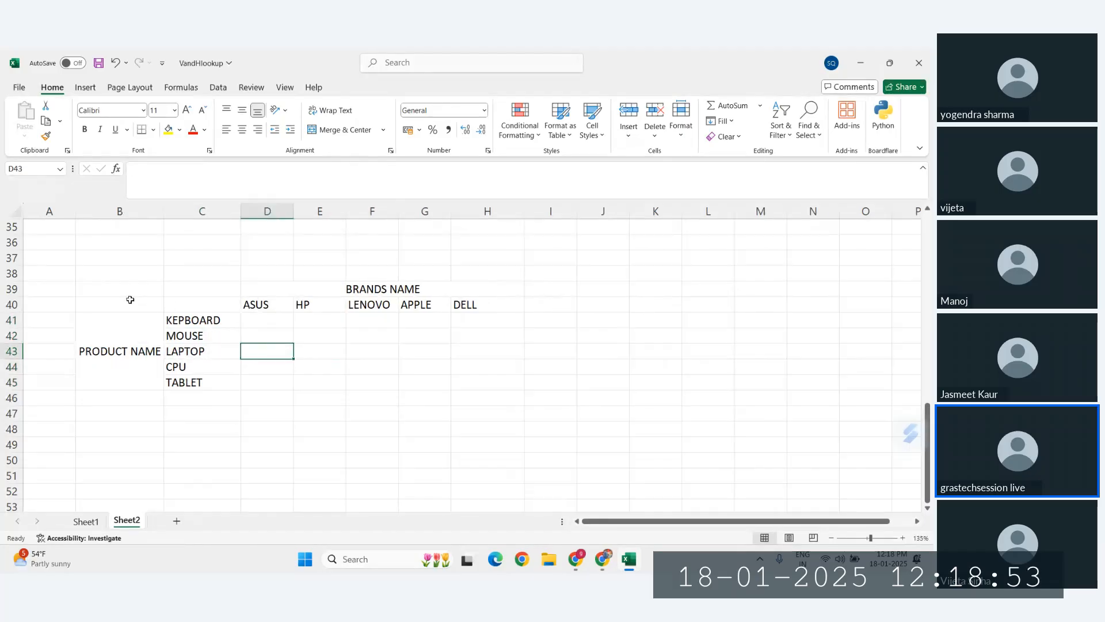
Apply all borders to the range B39:H46 and remove the surplus bordered row 46 below the table
left_click_drag(123, 288, 466, 393)
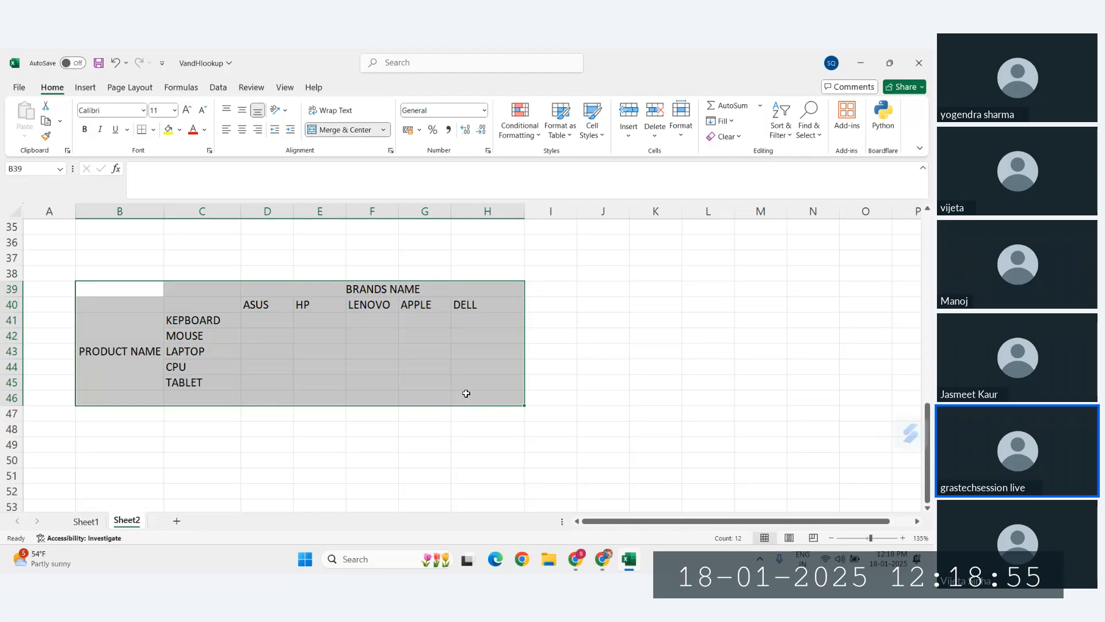
left_click(155, 132)
left_click(196, 253)
left_click(349, 332)
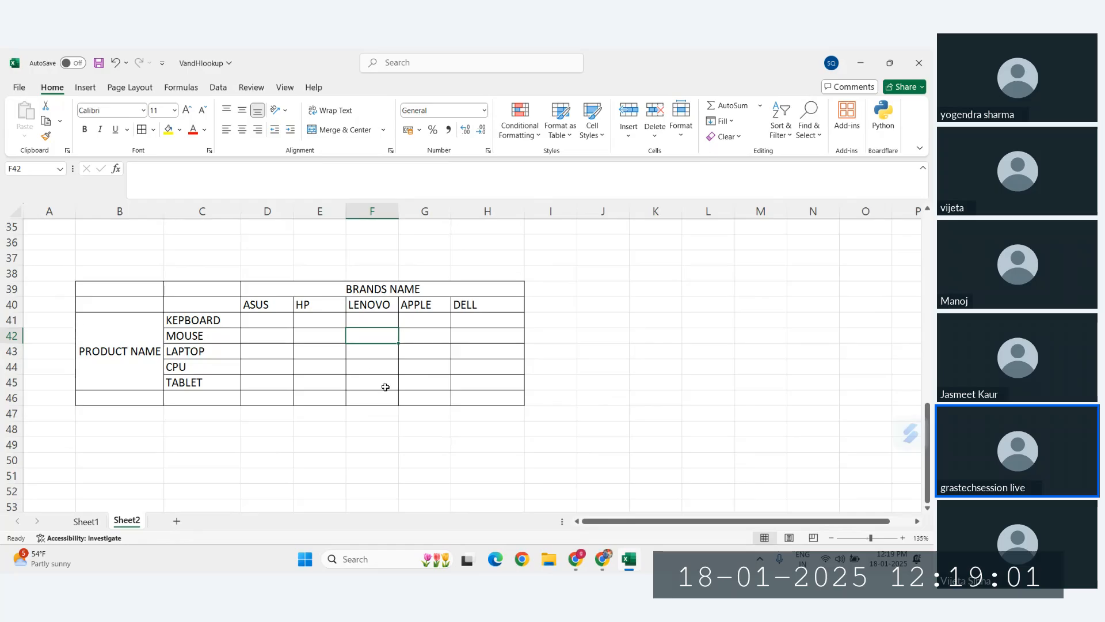
left_click(8, 398)
left_click(305, 381)
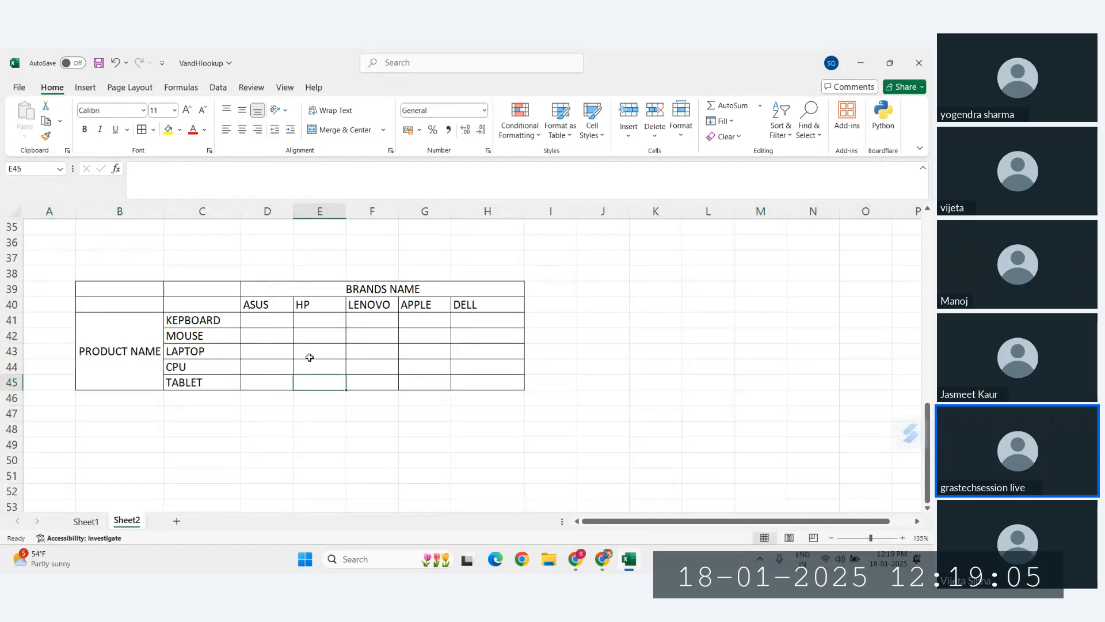
Enter =RANDBETWEEN(1,100) in cell D41 and fill it across the whole table range D41:H45
left_click(263, 318)
type("=R")
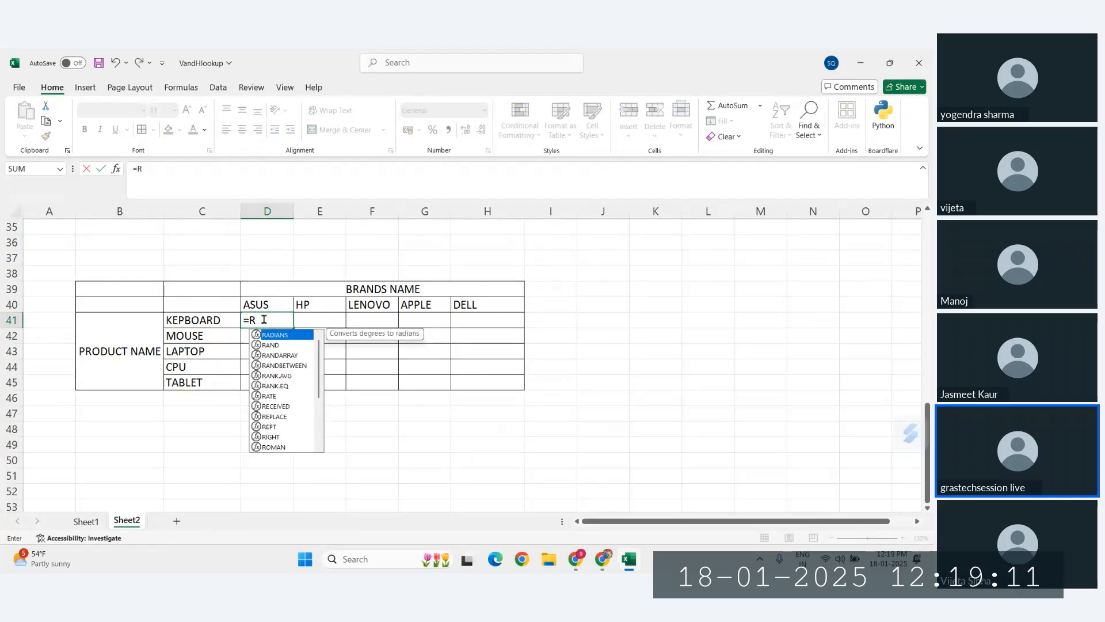
key("Down")
key("Down")
key("Down")
key("Tab")
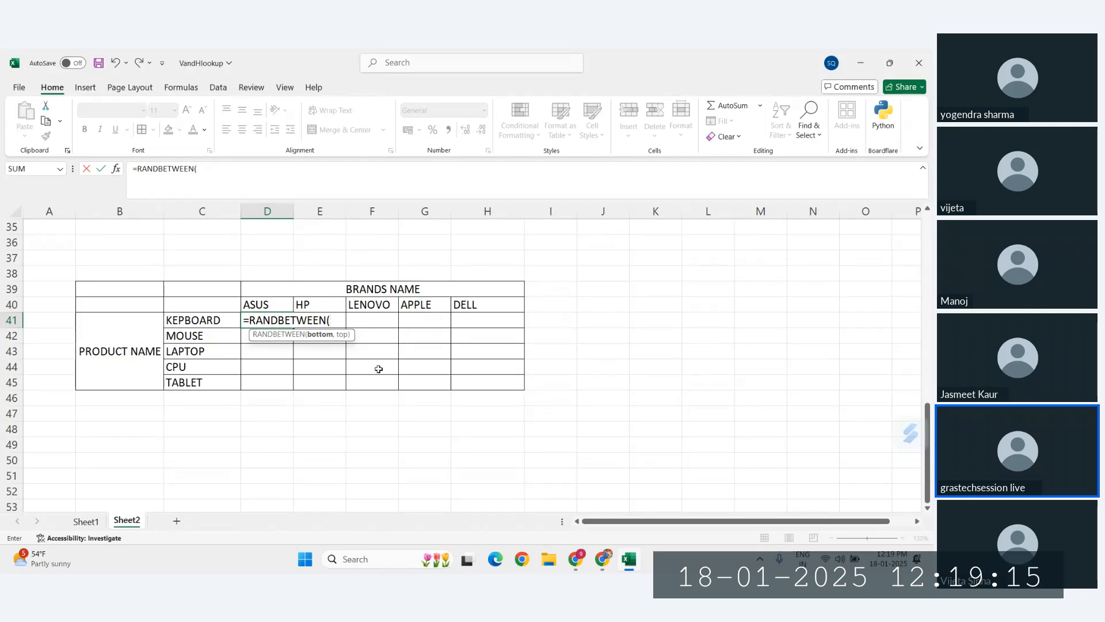
type("1,100)")
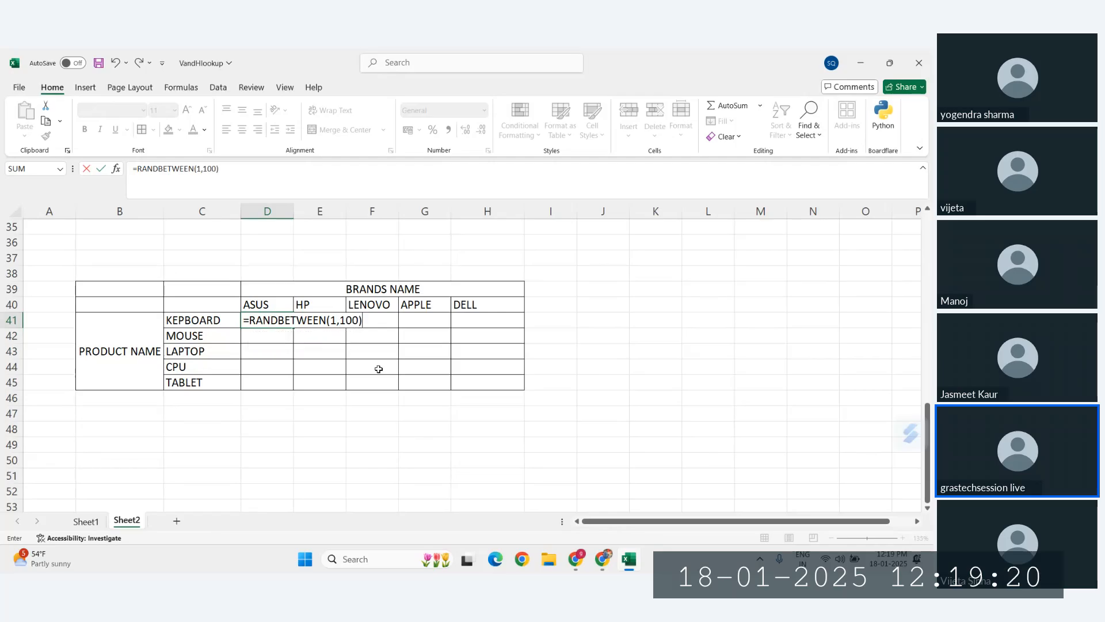
key("Return")
key("Up")
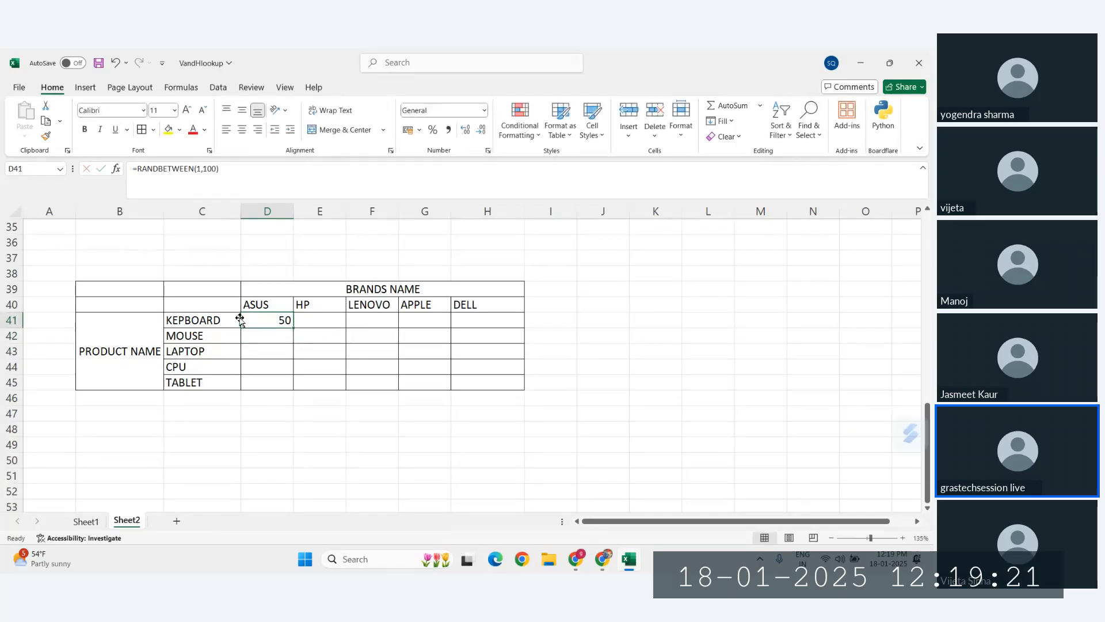
left_click_drag(293, 329, 509, 389)
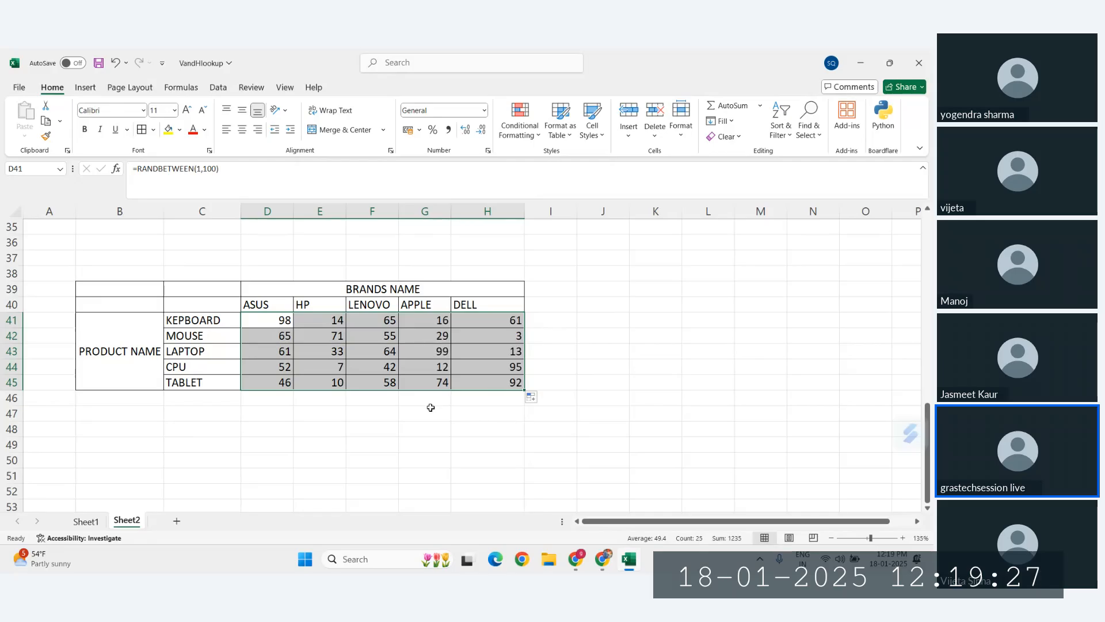
Center the random values in D41:H45 and fill the BRANDS NAME and PRODUCT NAME headings with yellow
left_click(242, 130)
left_click(332, 290)
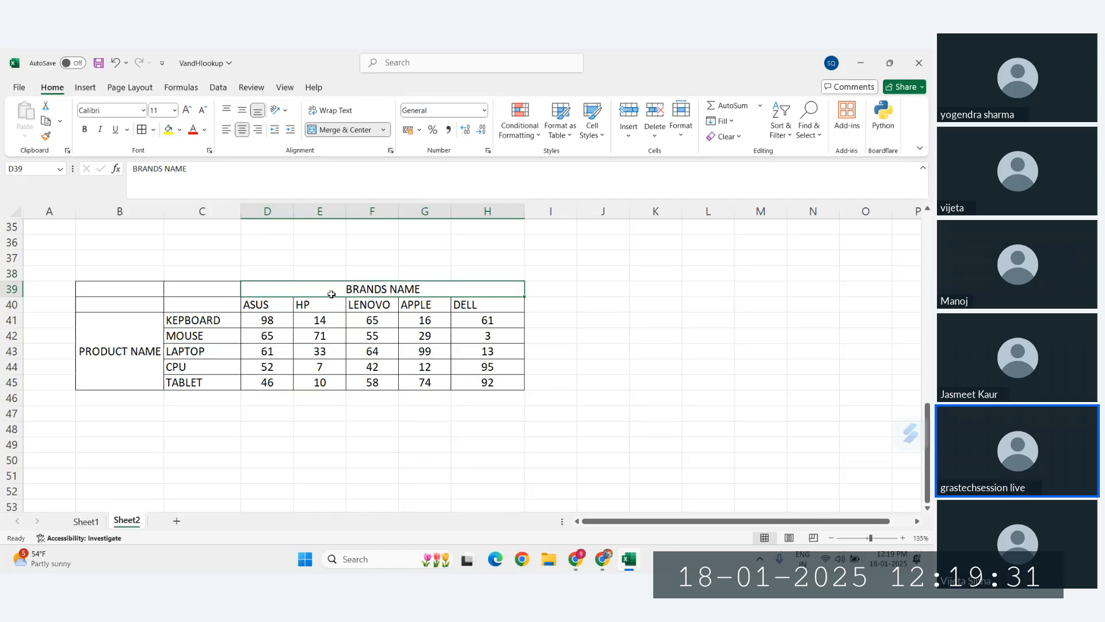
left_click(168, 129)
left_click(135, 327)
left_click(168, 129)
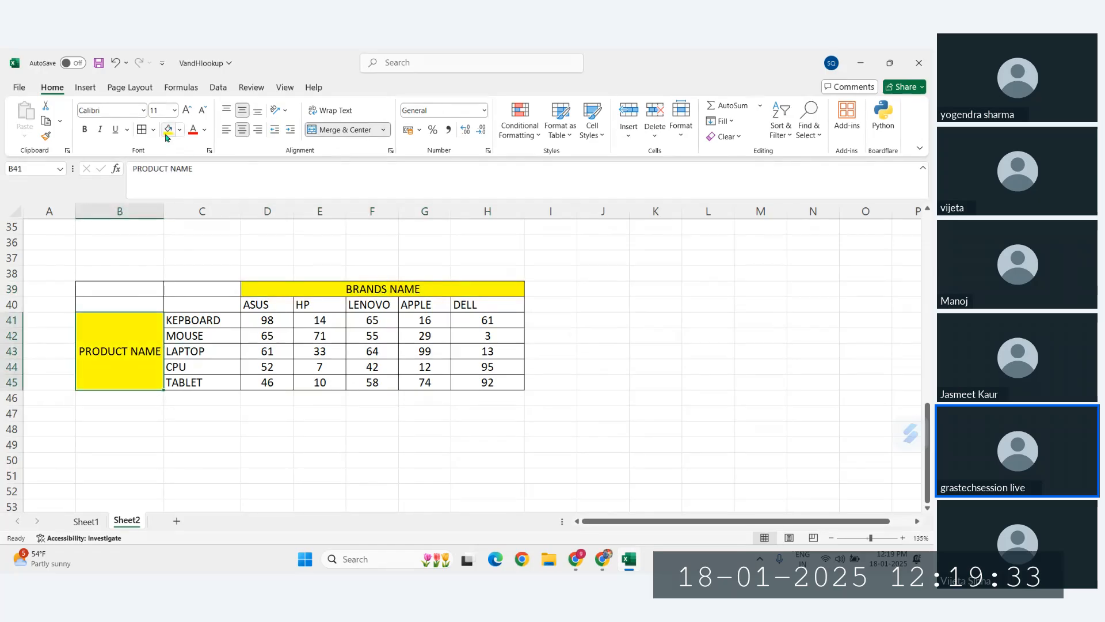
left_click(426, 350)
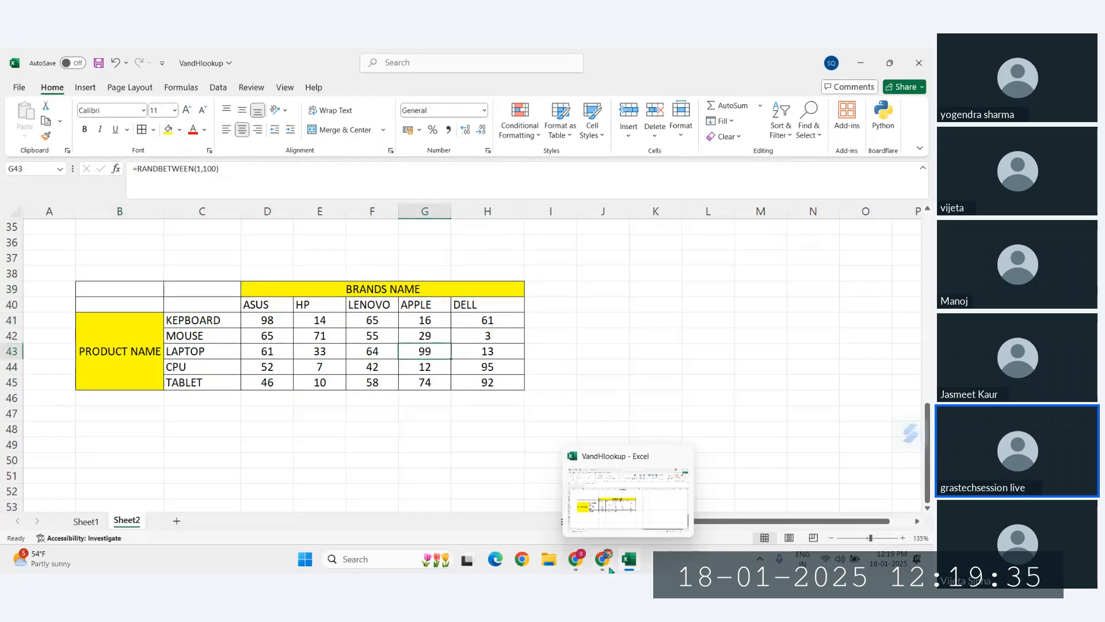
Switch to the Zoho Meeting window to check the class participants and return to the VandHlookup workbook in Excel
left_click(575, 559)
left_click(542, 507)
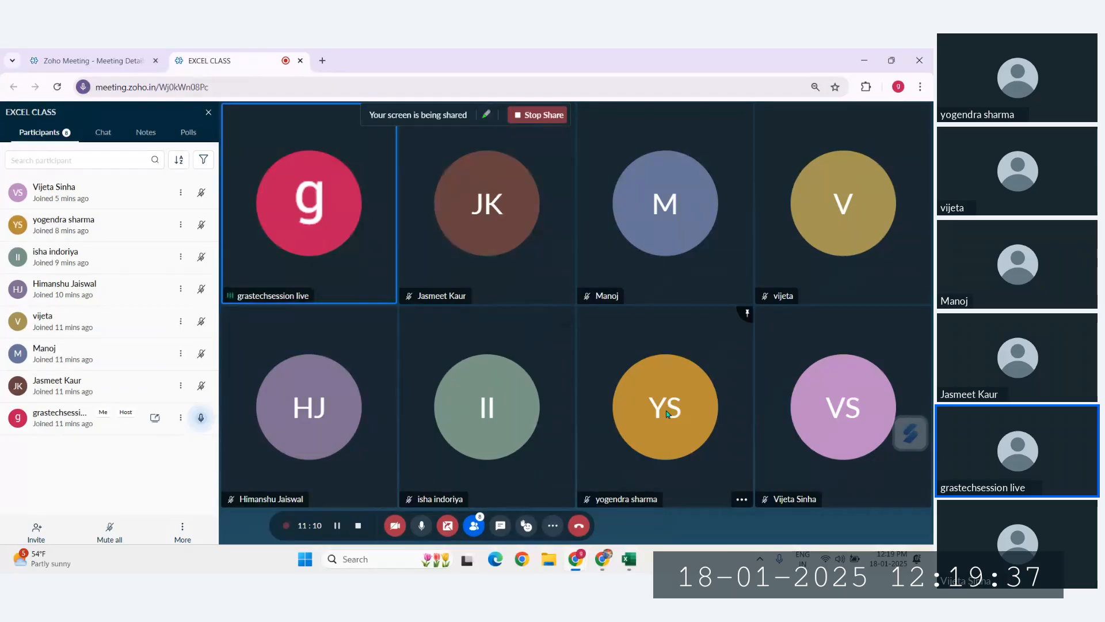
mouse_move(629, 558)
left_click(630, 524)
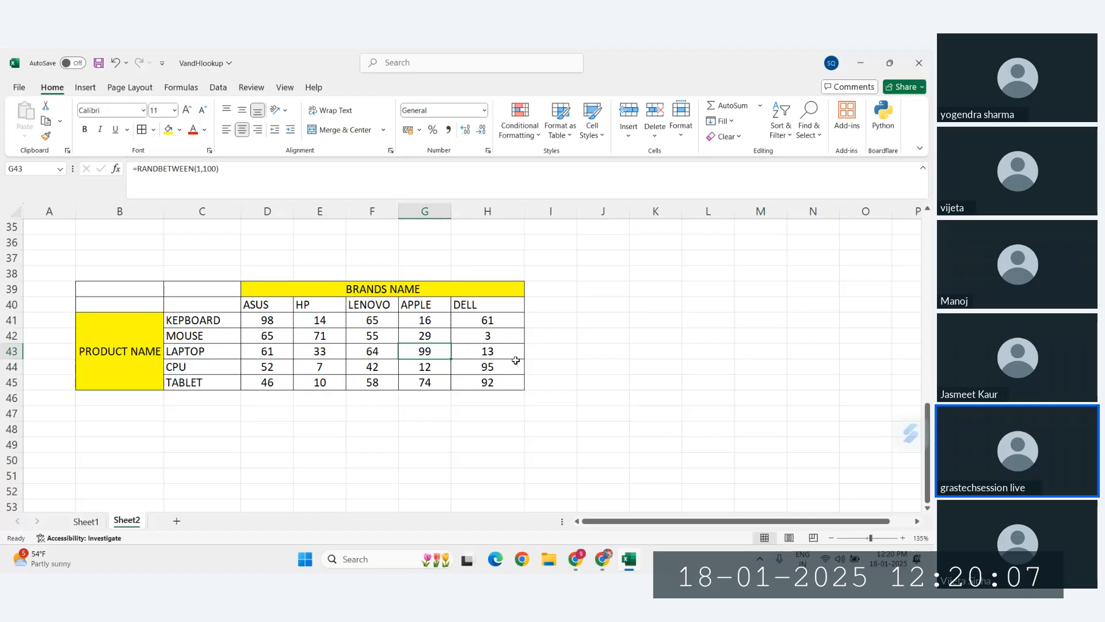
Center the brand names together with the values in the range D40:H45 horizontally
left_click_drag(256, 305, 506, 384)
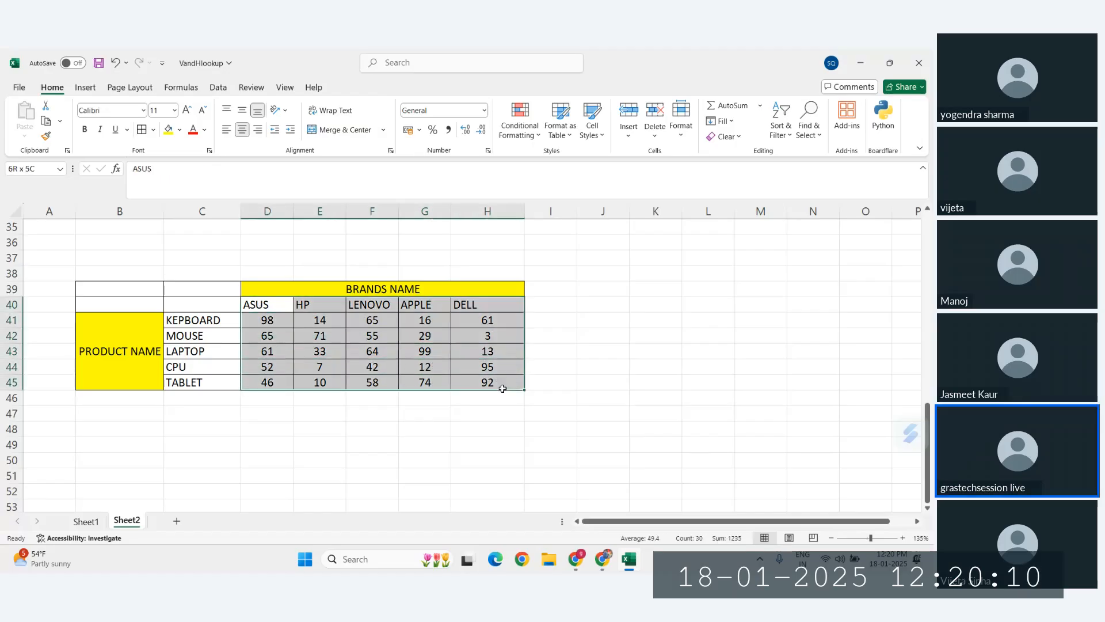
left_click(242, 129)
left_click(375, 366)
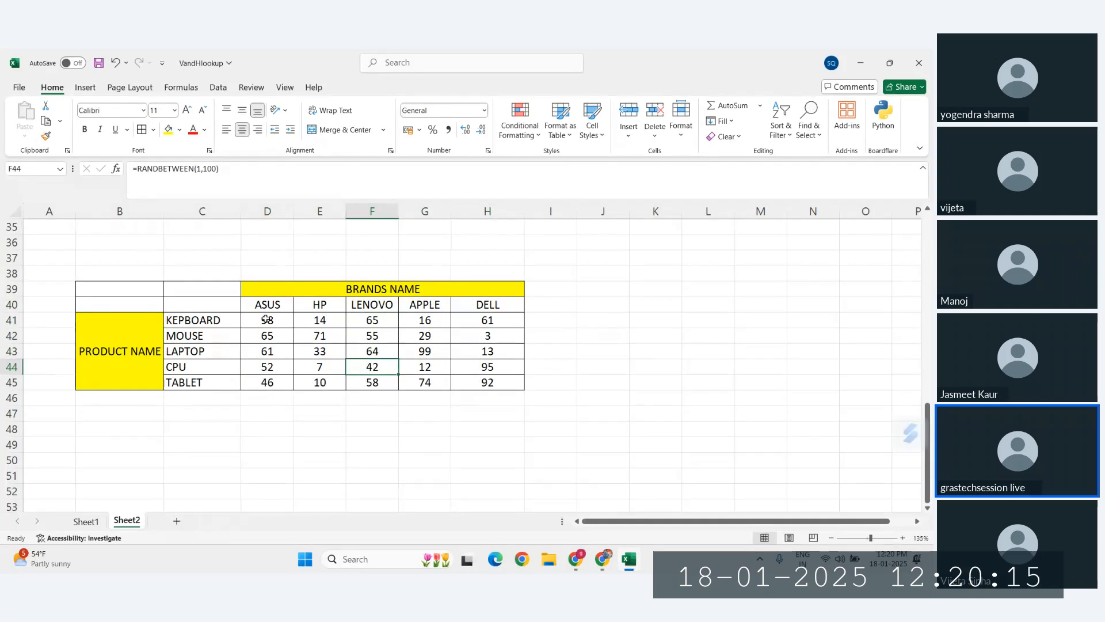
Examine the product-by-brand table by highlighting LENOVO, LAPTOP and the value where their column and row intersect
left_click_drag(169, 304, 403, 349)
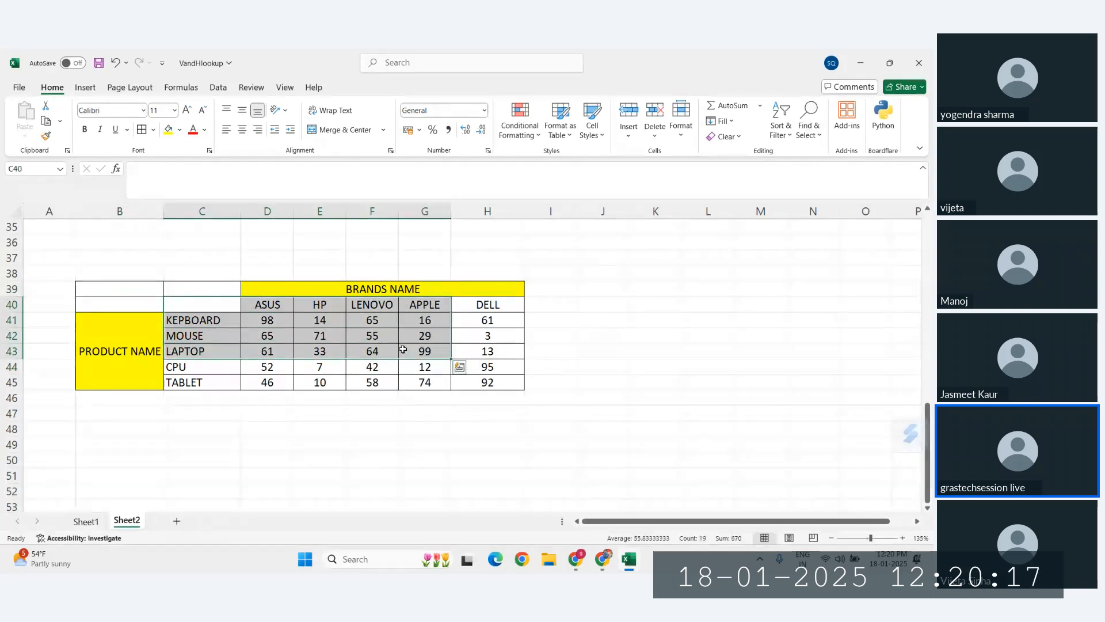
left_click(579, 386)
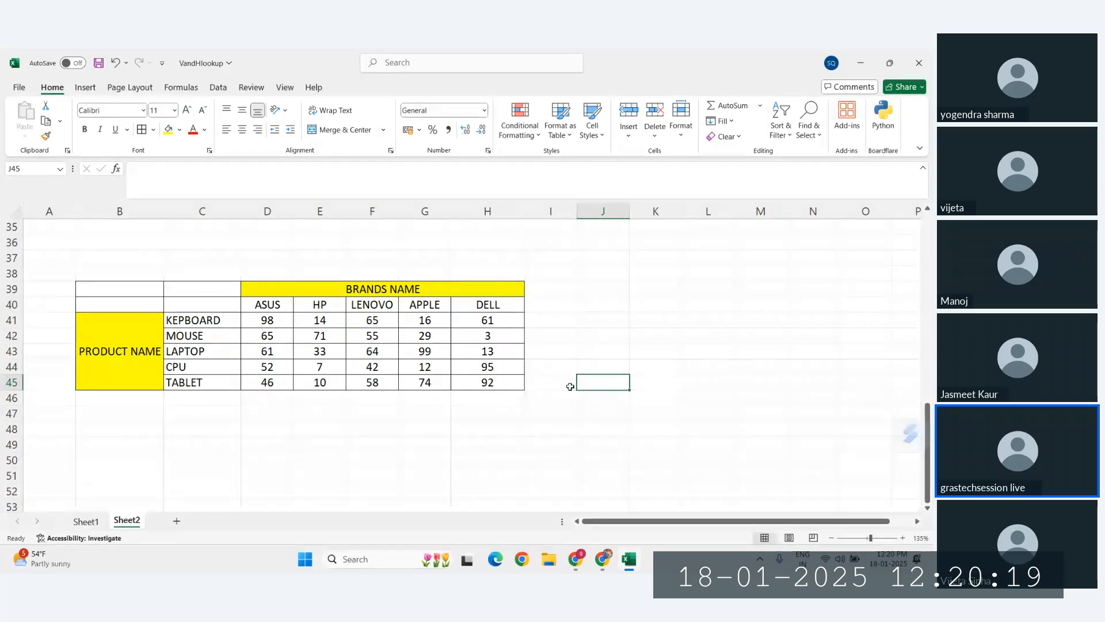
left_click(390, 304)
left_click(182, 353, "ctrl")
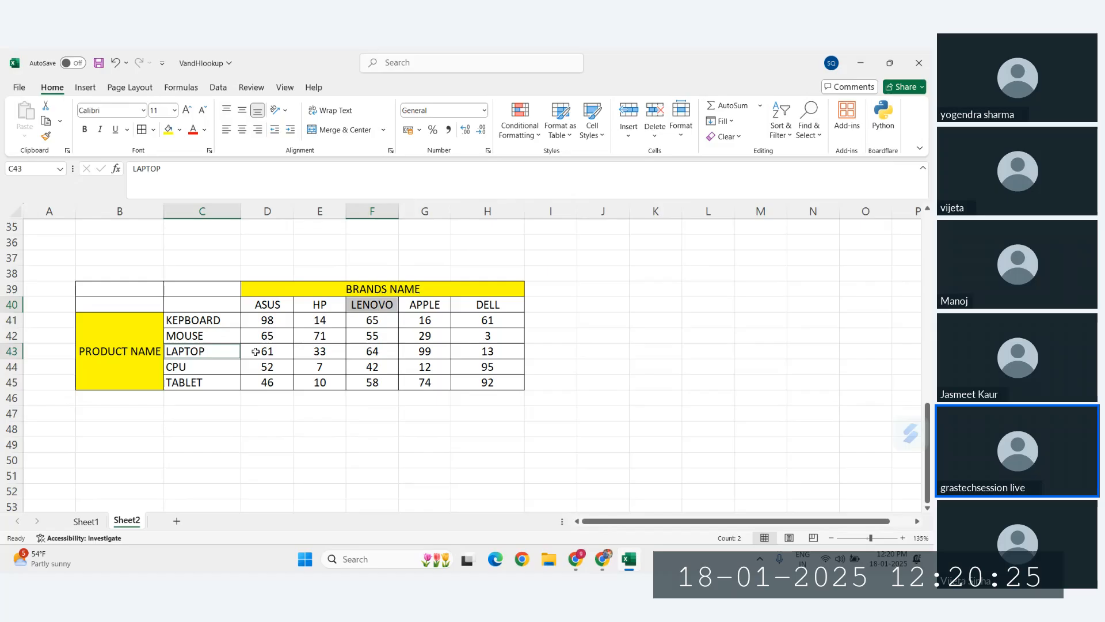
left_click(371, 352, "ctrl")
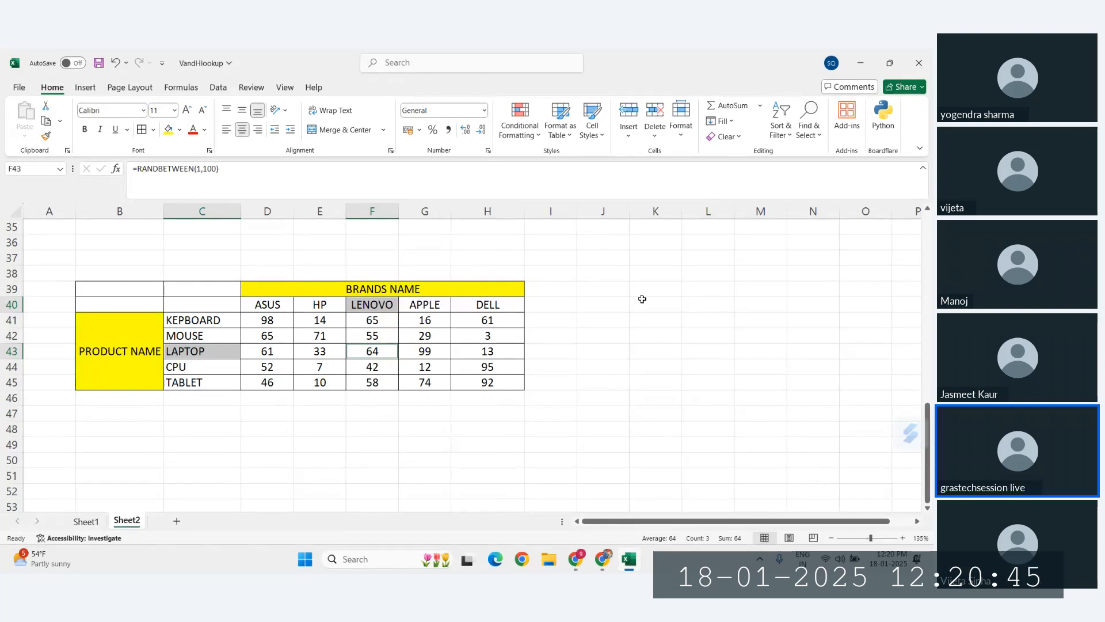
left_click_drag(607, 289, 659, 289)
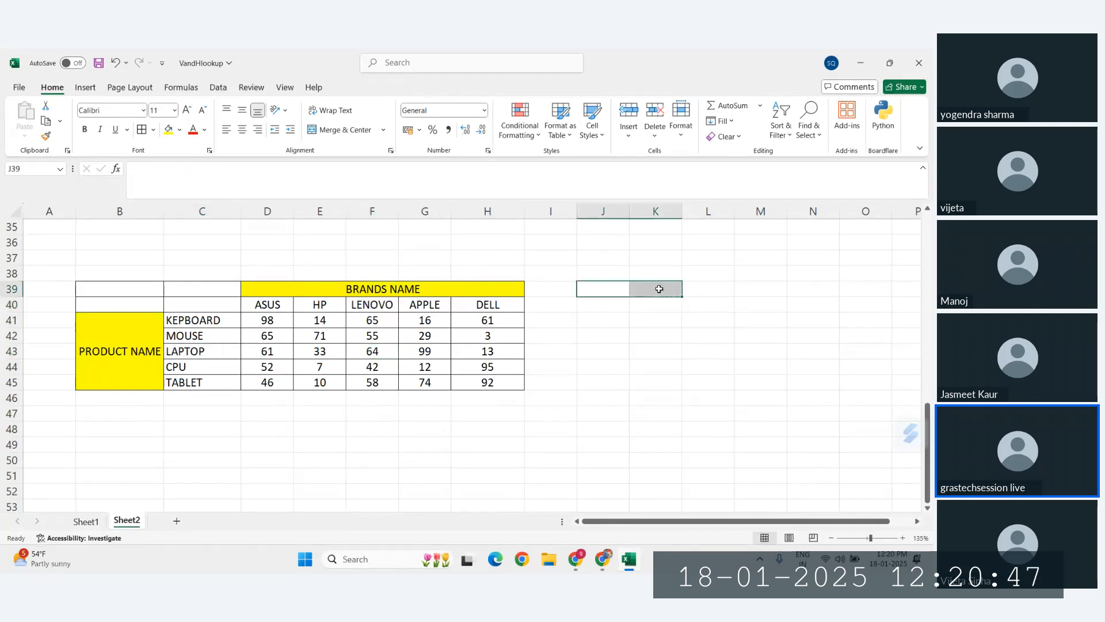
left_click(590, 287)
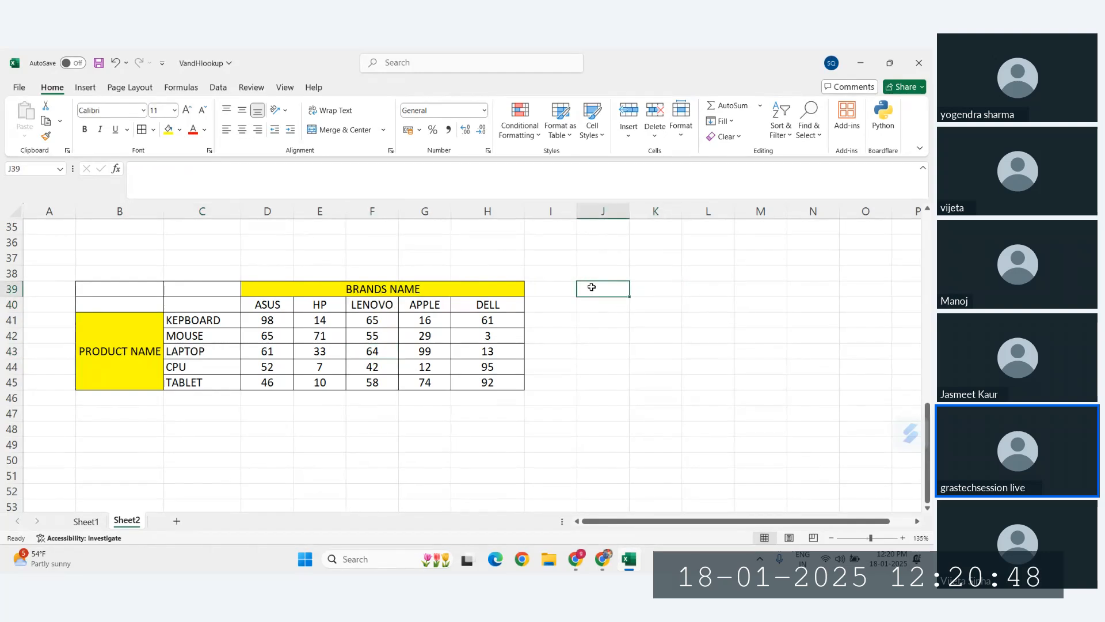
left_click(639, 290)
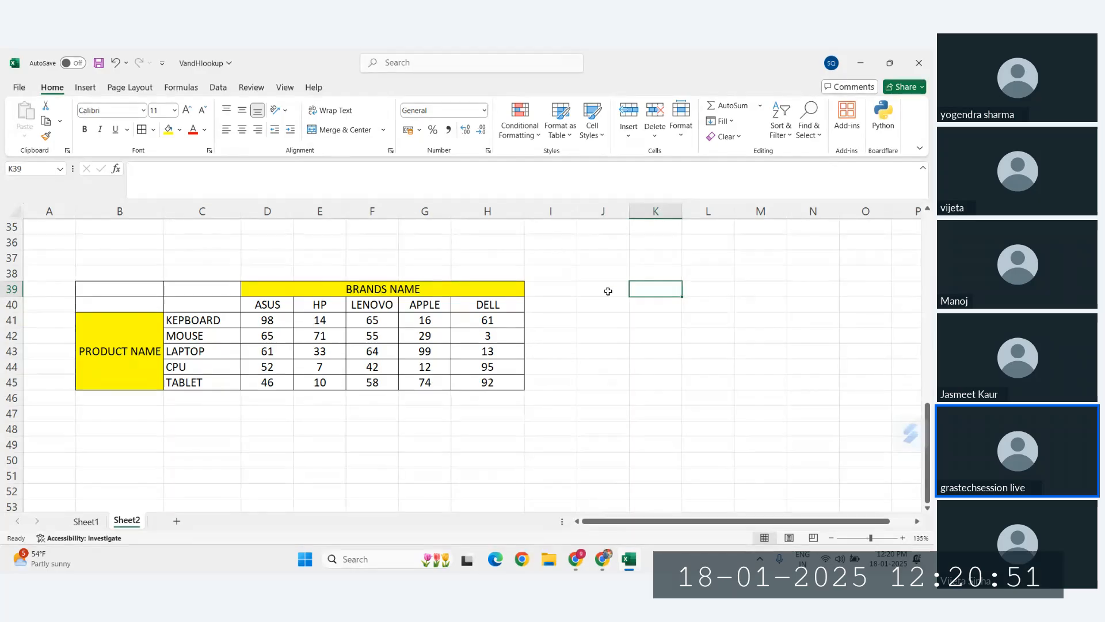
left_click_drag(607, 291, 662, 289)
left_click_drag(273, 321, 464, 379)
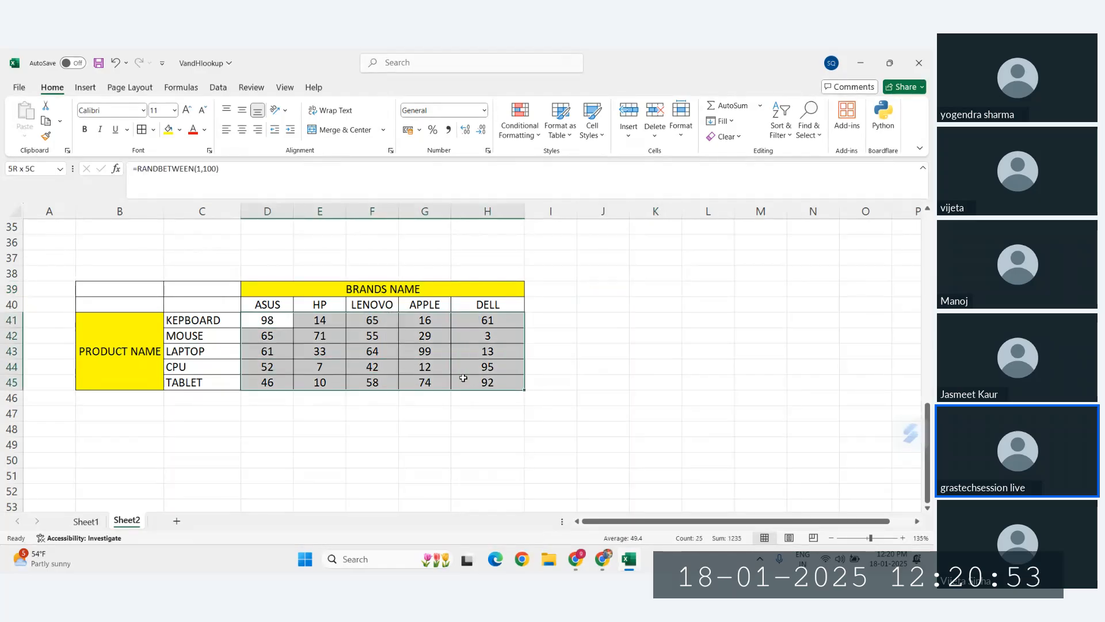
left_click_drag(611, 302, 647, 303)
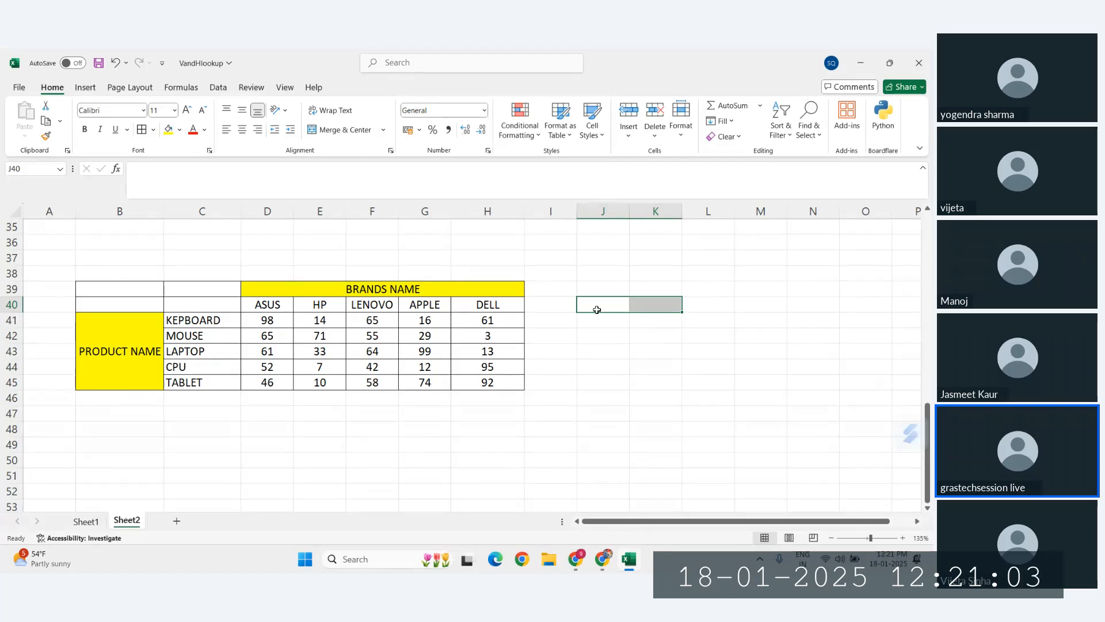
left_click(607, 288)
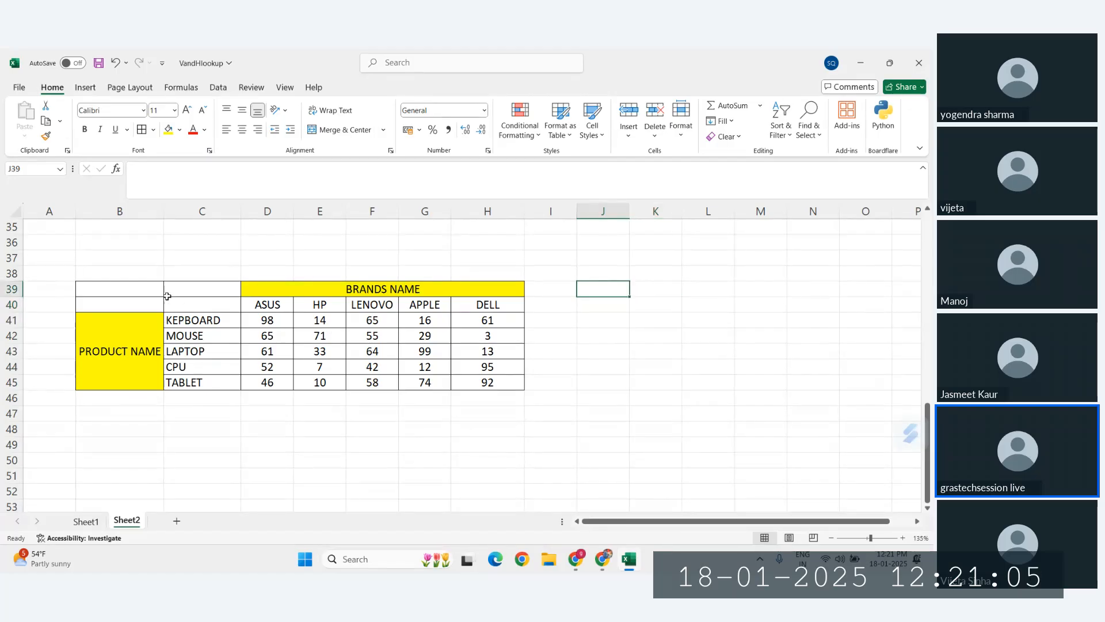
left_click_drag(133, 289, 488, 382)
left_click(420, 371)
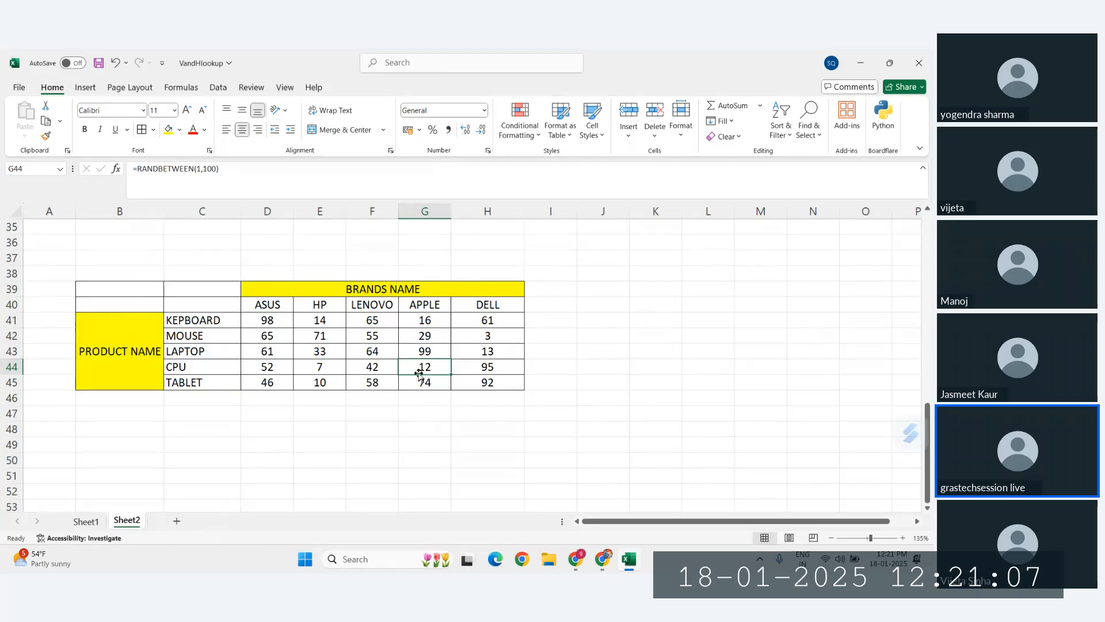
left_click(267, 320)
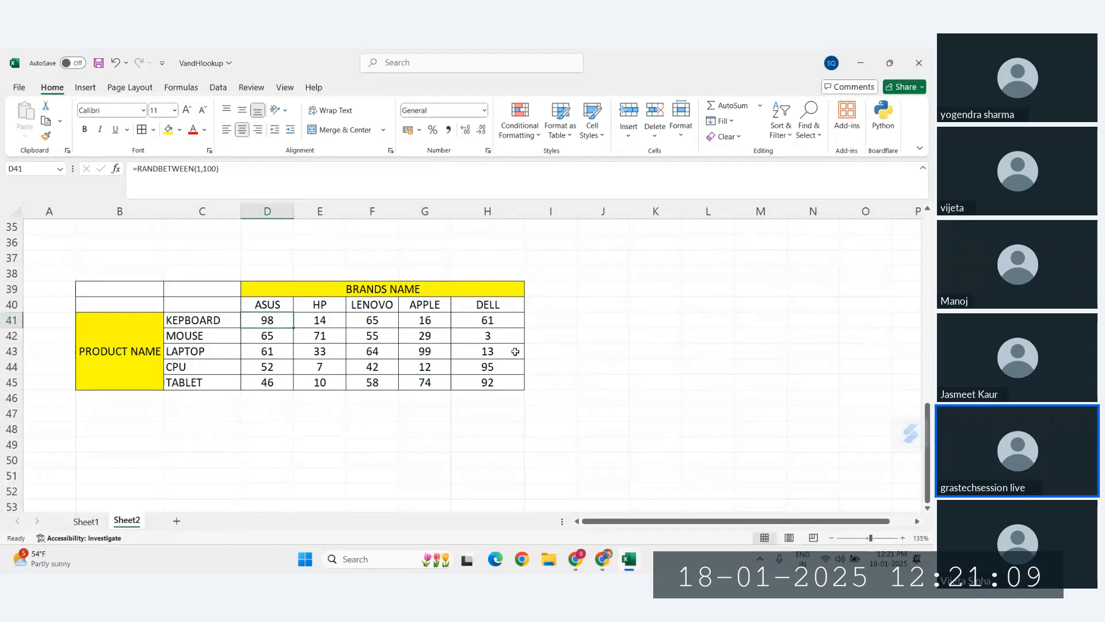
Enter throwaway text in cell J43 to make the random values recalculate, and clear the cell again
left_click(586, 353)
type("EF")
key("Return")
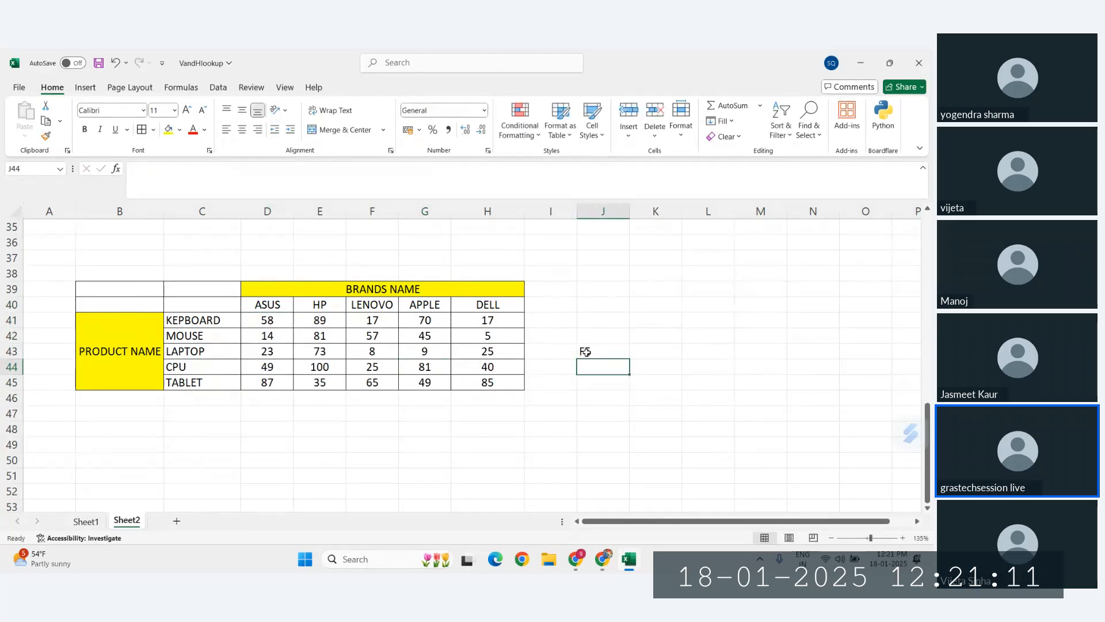
left_click(587, 352)
type("EF")
key("Return")
left_click(585, 351)
key("Delete")
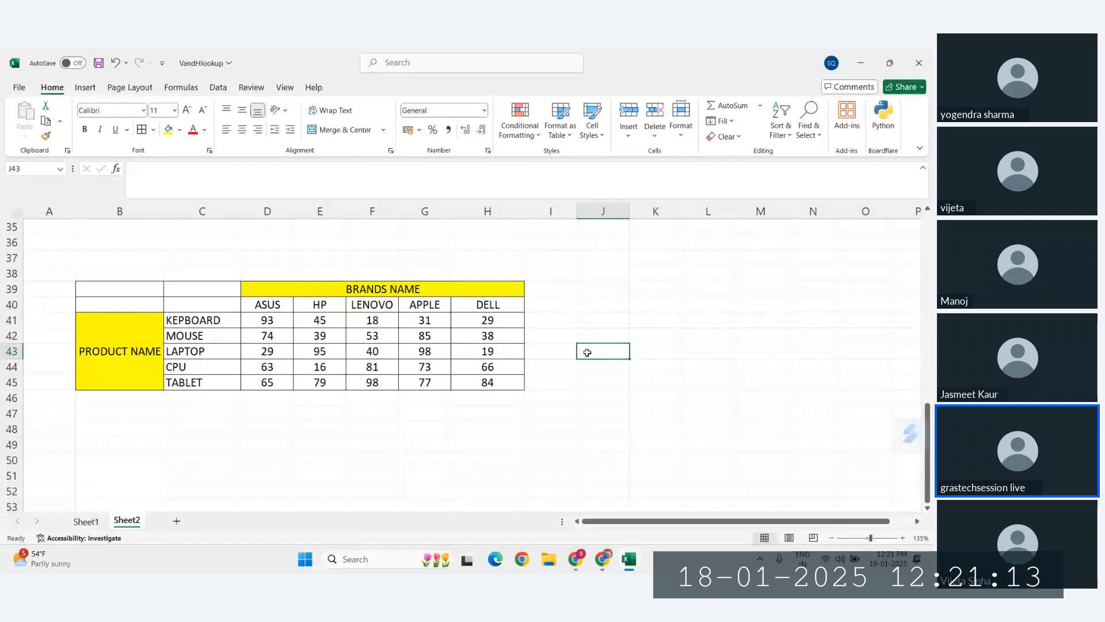
Replace the RANDBETWEEN formulas in D41:H45 with fixed numbers by copying the range and pasting it over itself as values
left_click_drag(257, 325, 478, 390)
key("ctrl+c")
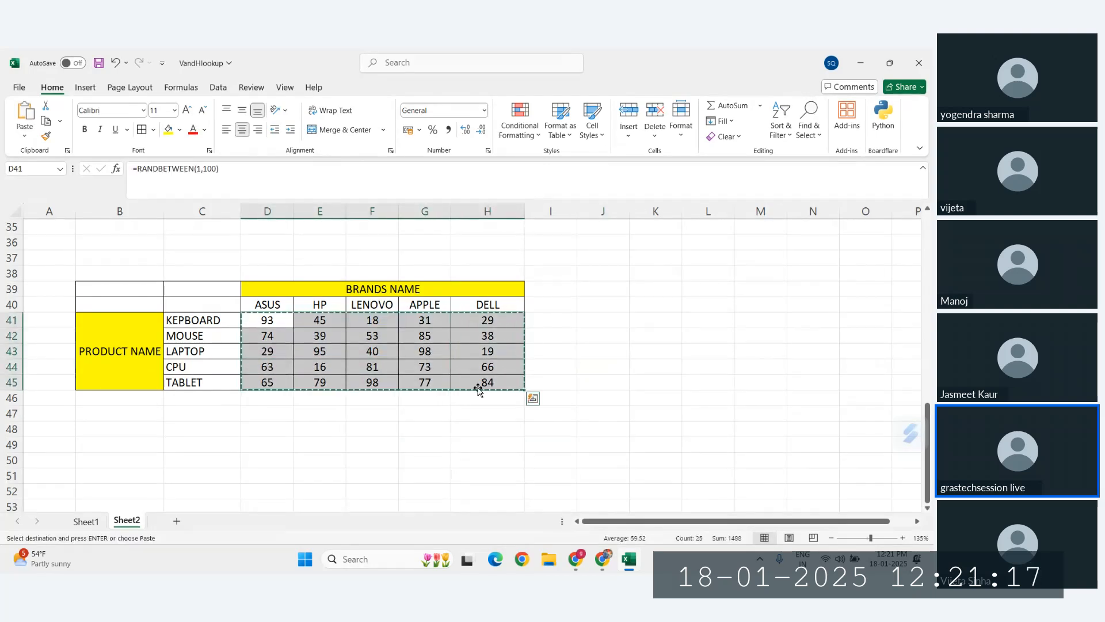
key("ctrl+alt+v")
left_click(237, 268)
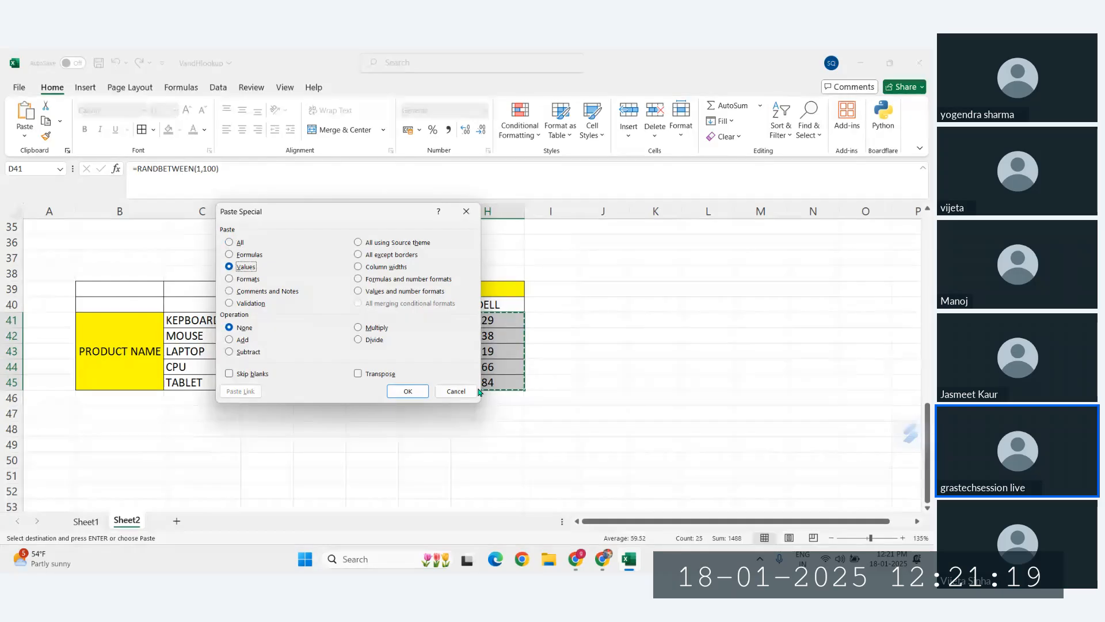
left_click(398, 381)
left_click(571, 361)
key("Escape")
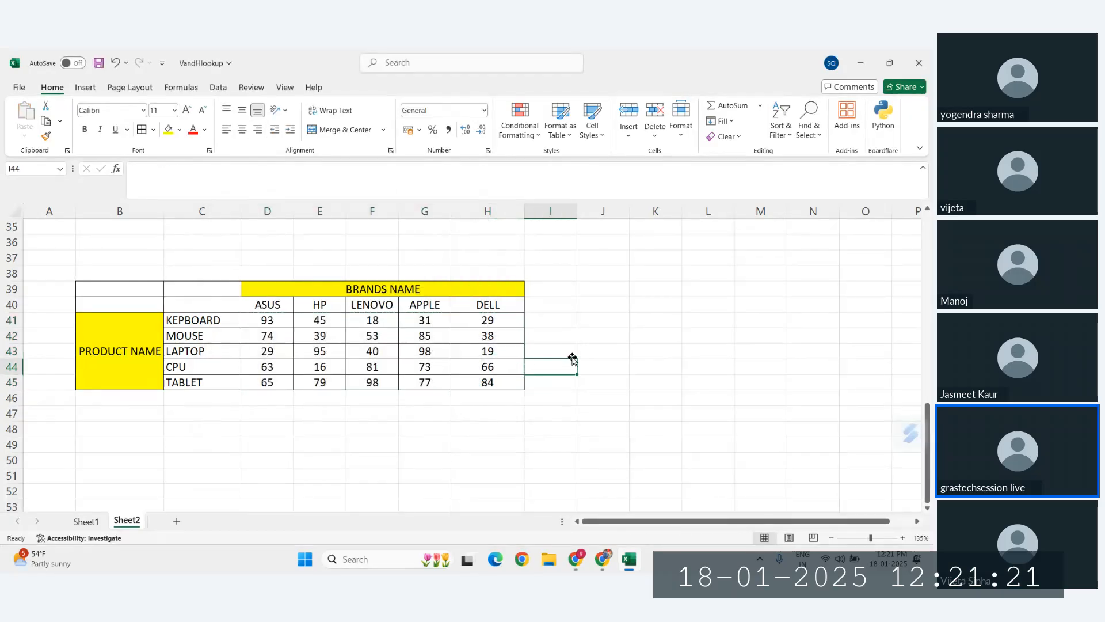
left_click(613, 332)
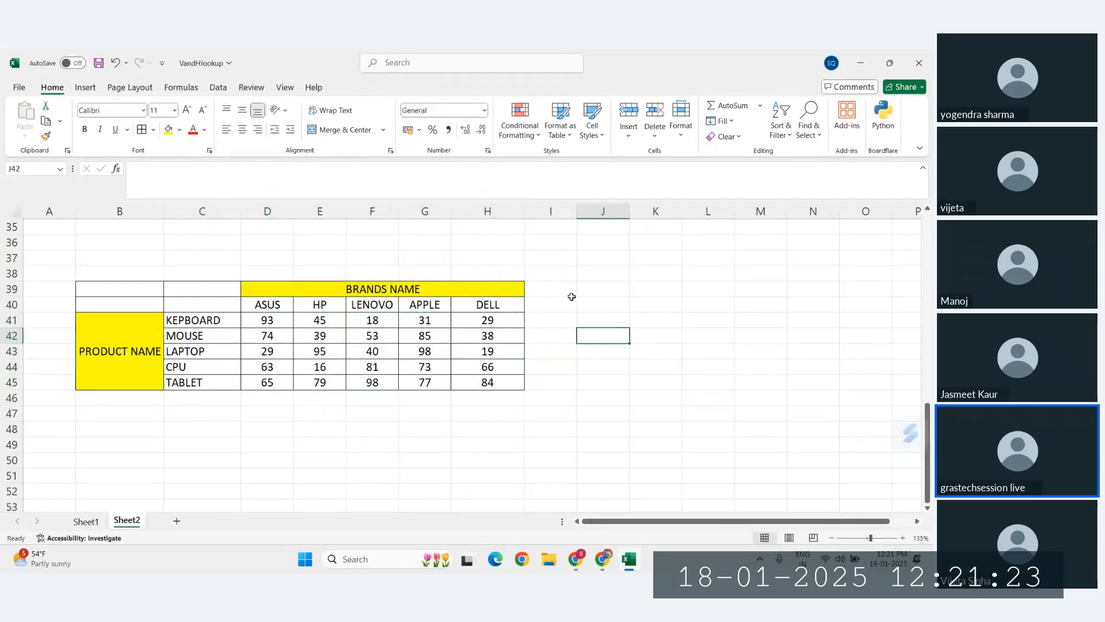
Merge and center the empty corner cells B39:C40 and enter the heading STOCKS AVAILABLE
left_click_drag(147, 291, 202, 300)
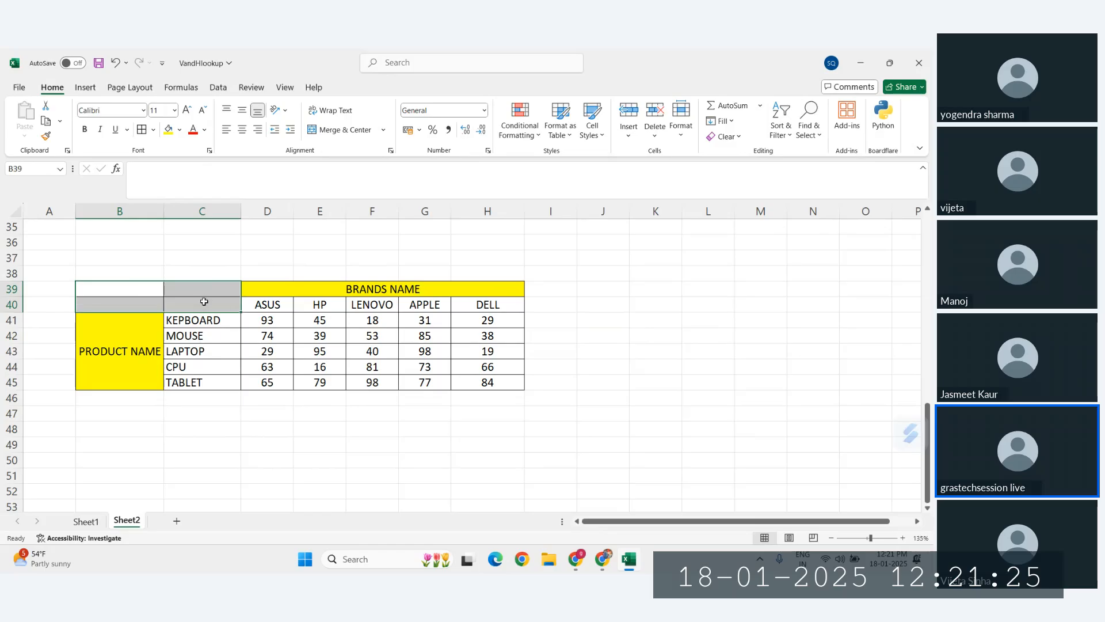
left_click(344, 130)
double_click(155, 286)
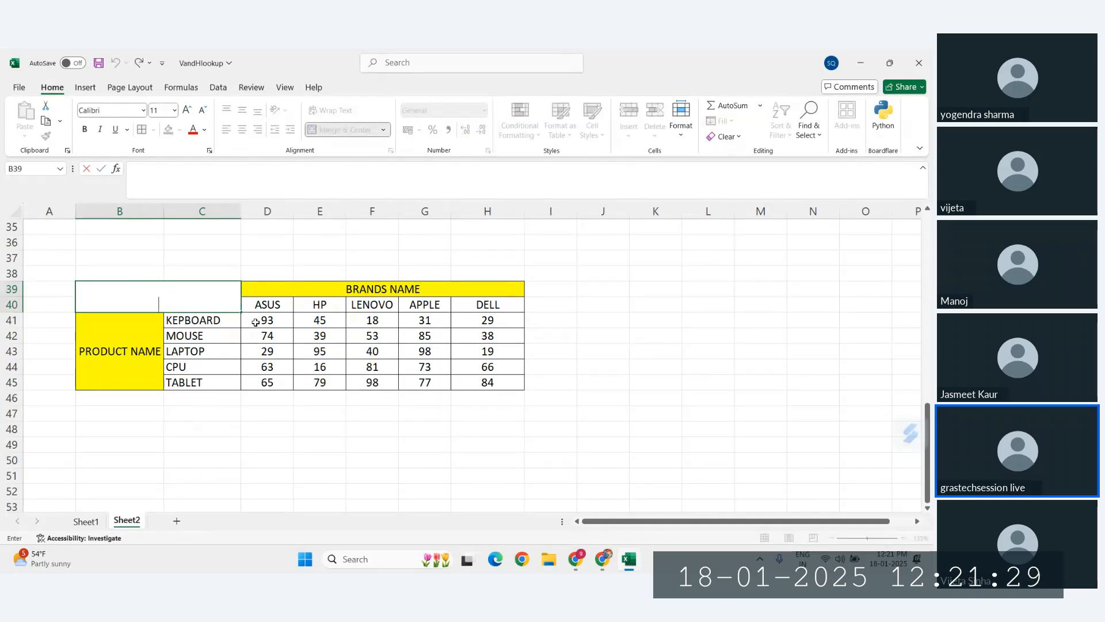
type("STOCKS")
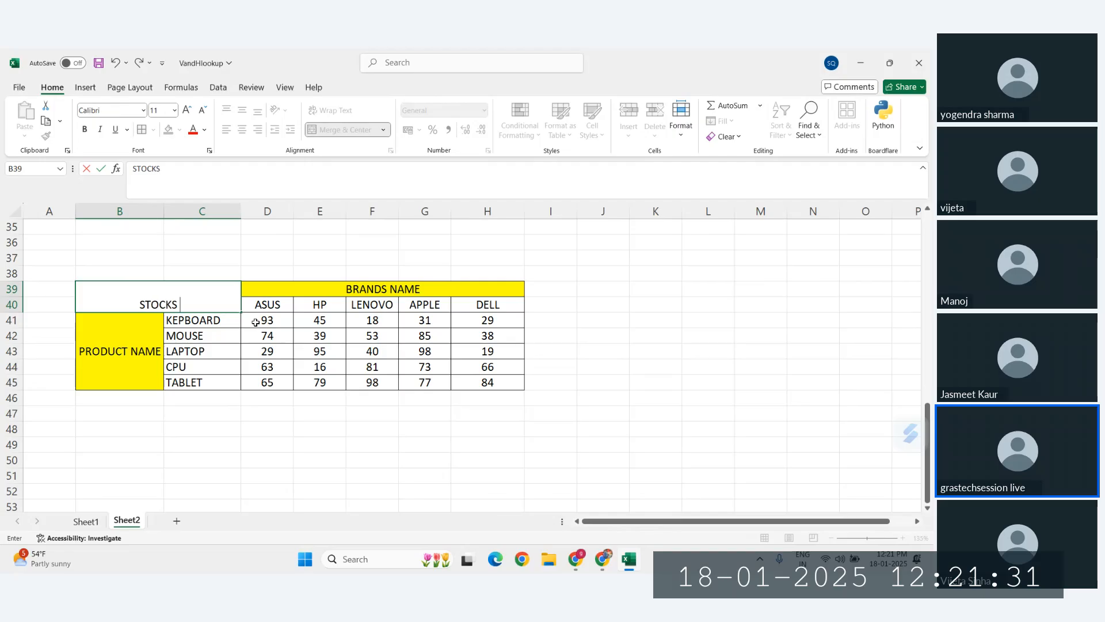
type(" AVAILABLE")
key("Return")
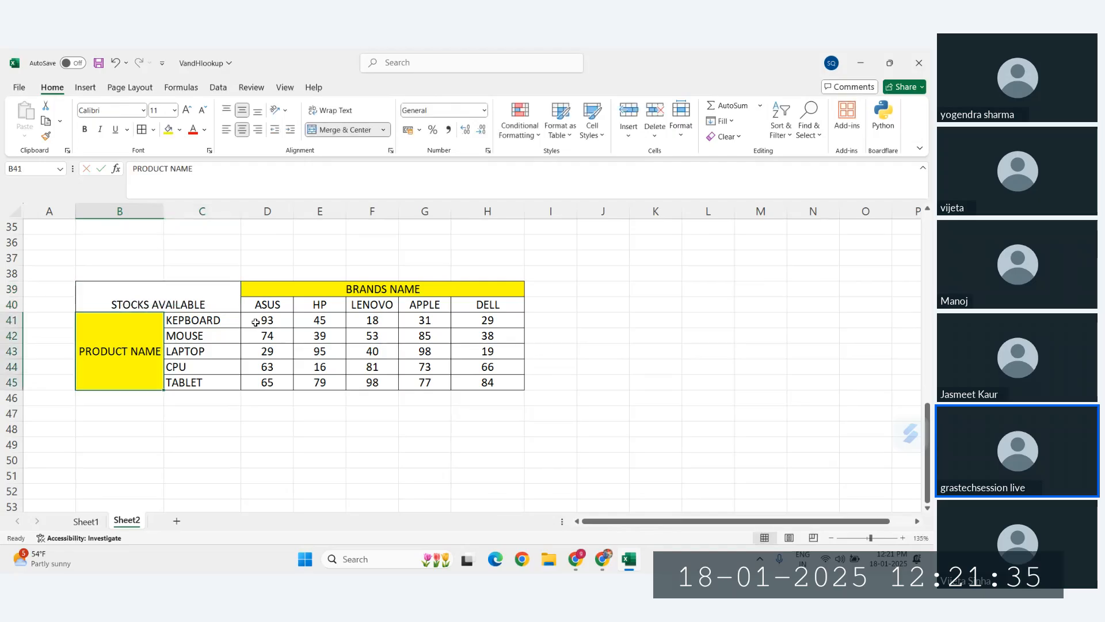
Align the STOCKS AVAILABLE heading vertically to the middle and fill it with the standard orange color
left_click(222, 288)
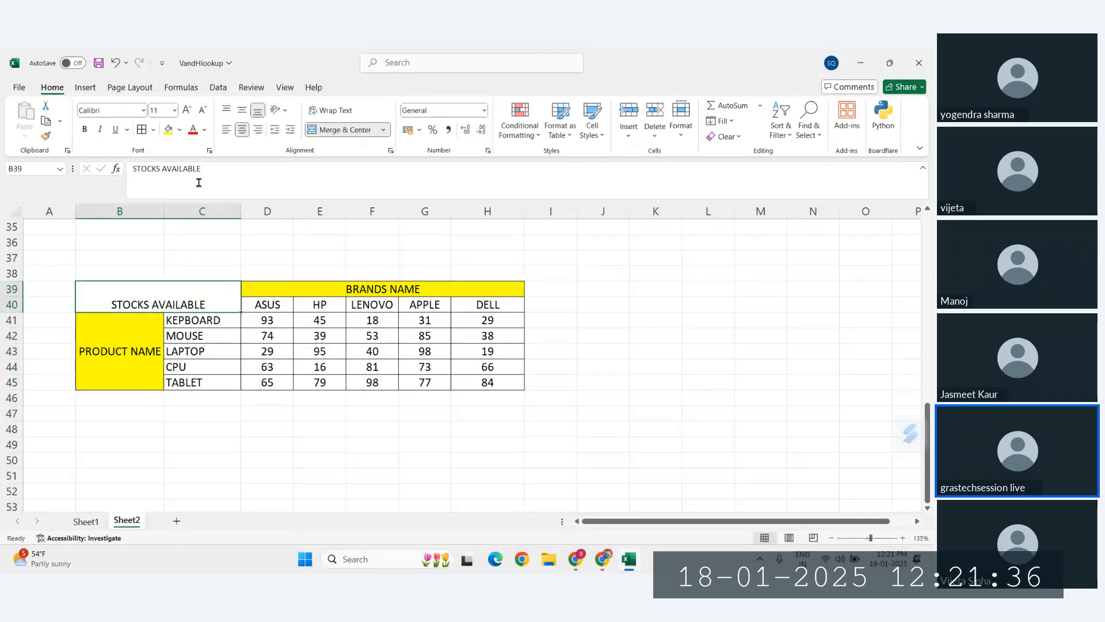
left_click(244, 111)
left_click(179, 132)
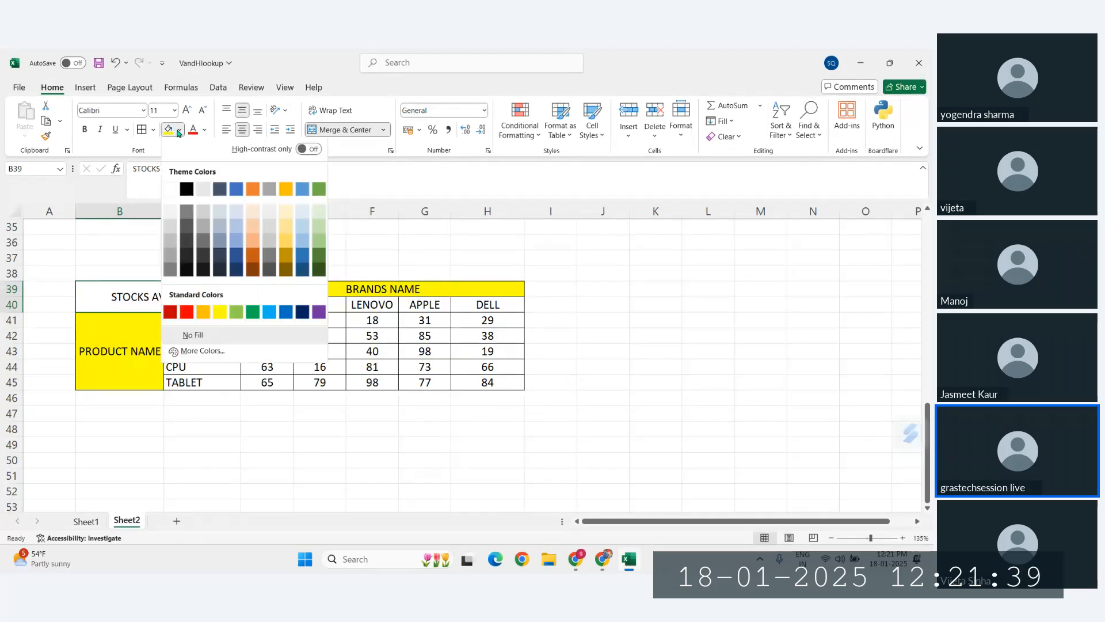
left_click(203, 312)
left_click(532, 380)
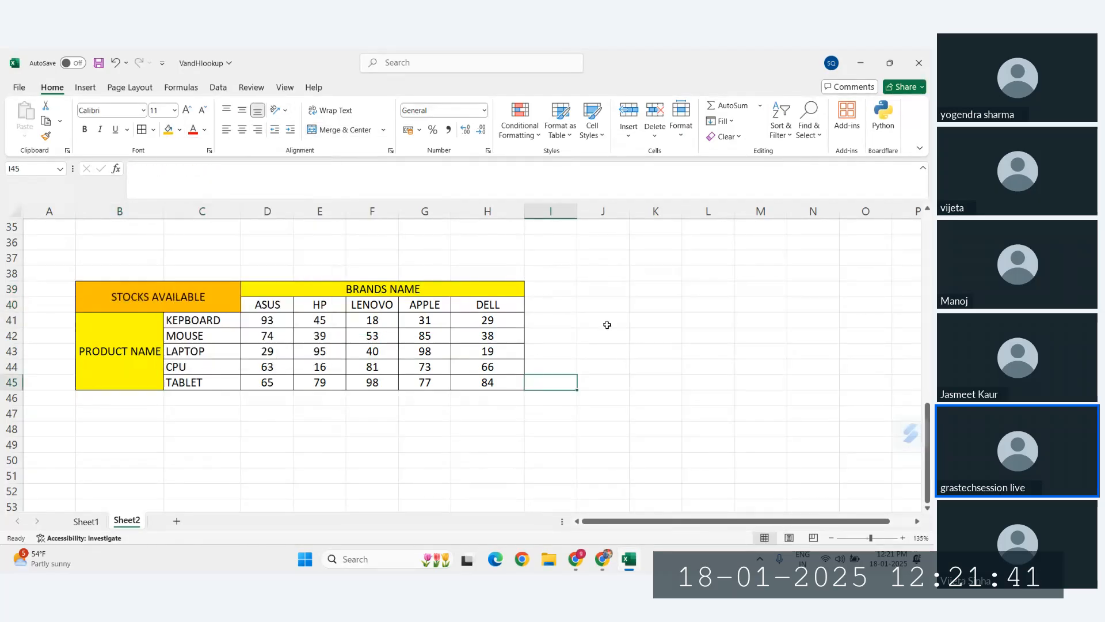
left_click(608, 324)
scroll(608, 325, "right", 1)
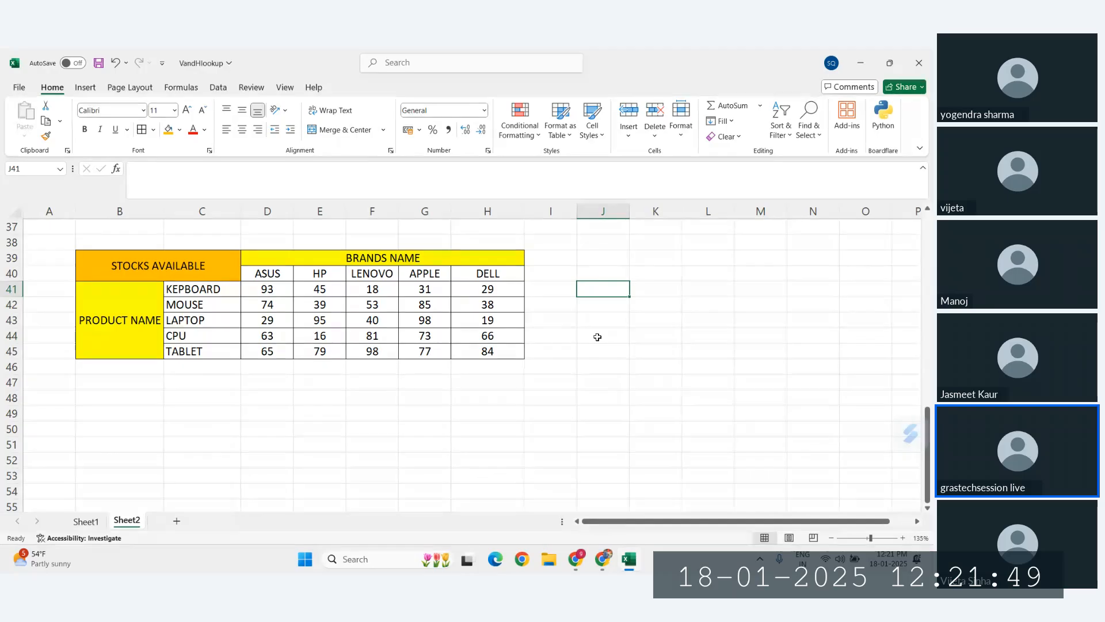
left_click(444, 413)
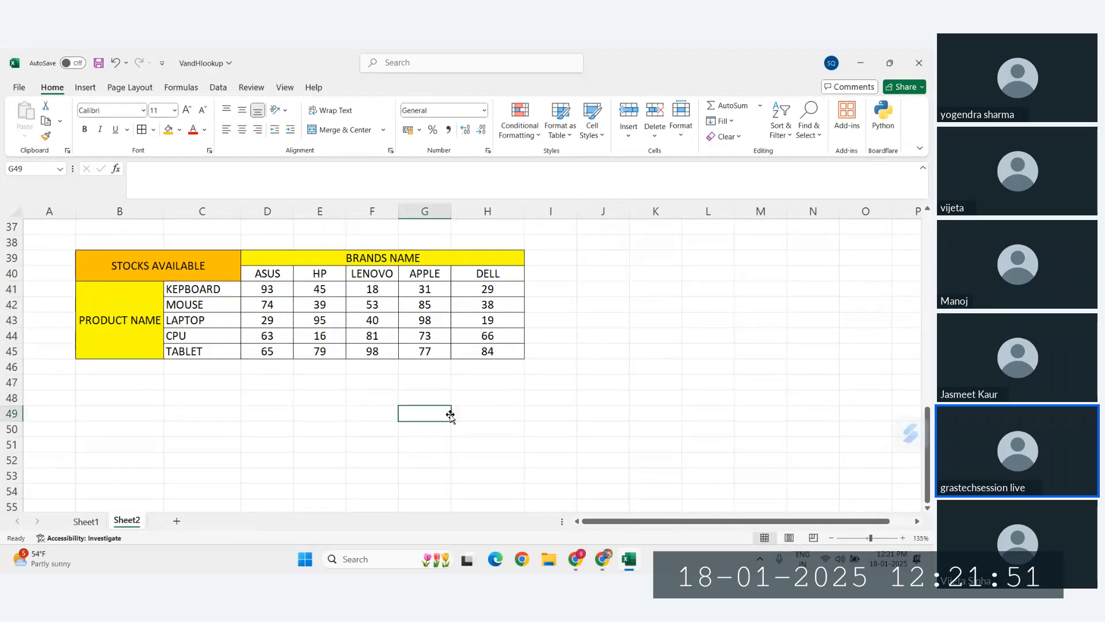
left_click(483, 416)
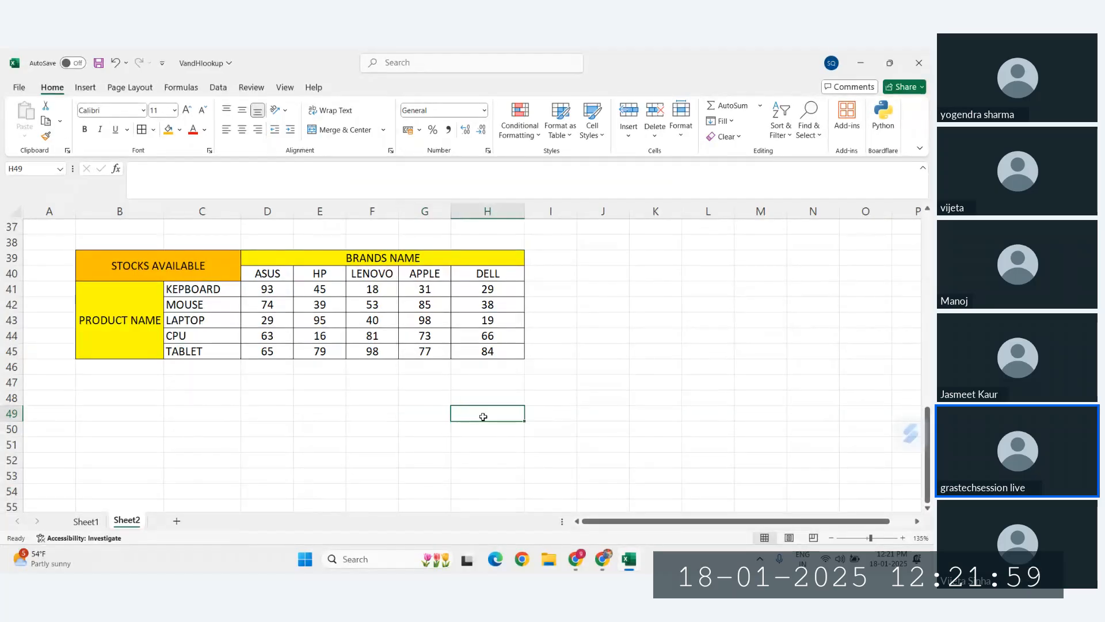
type("=IND")
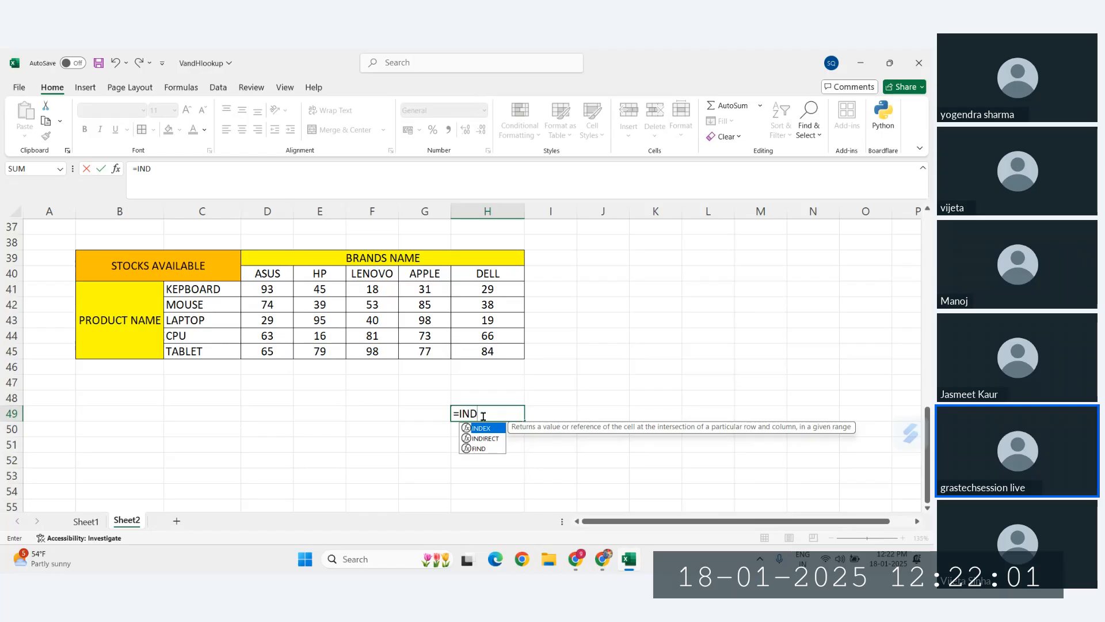
key("Tab")
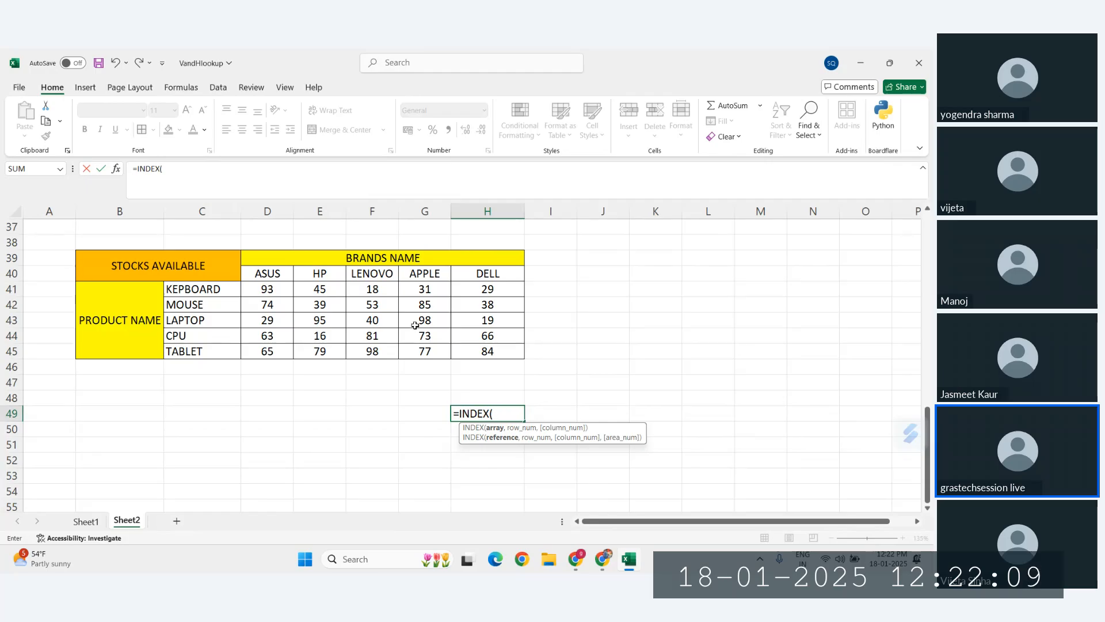
key("Escape")
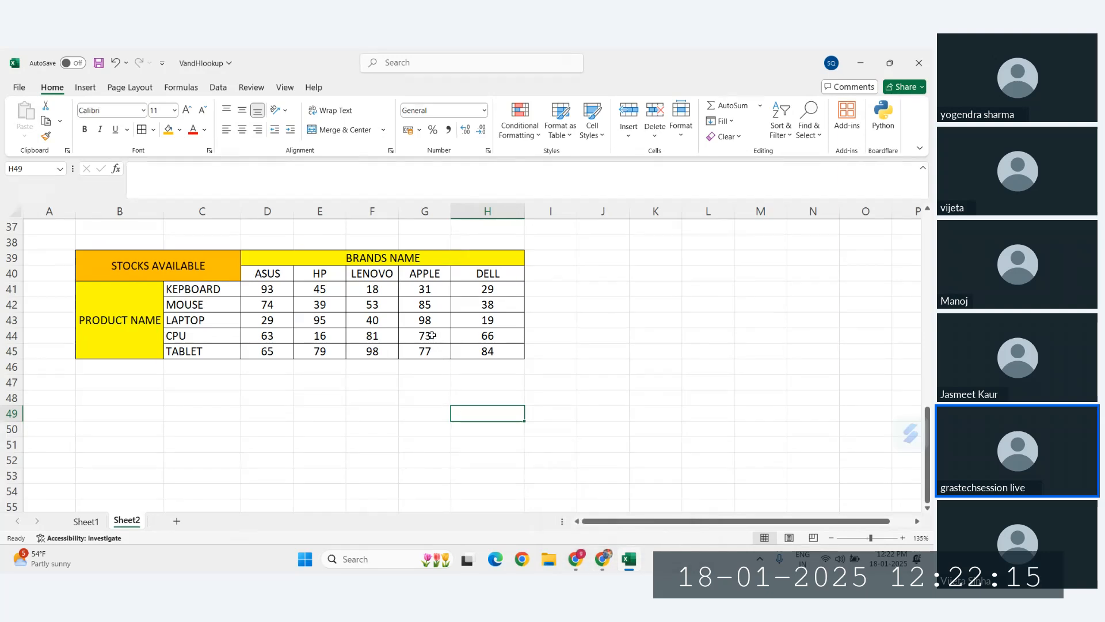
Examine the brand headings in row 40 and product names in column C that locate the HP laptop stock in E43
left_click_drag(255, 271, 476, 278)
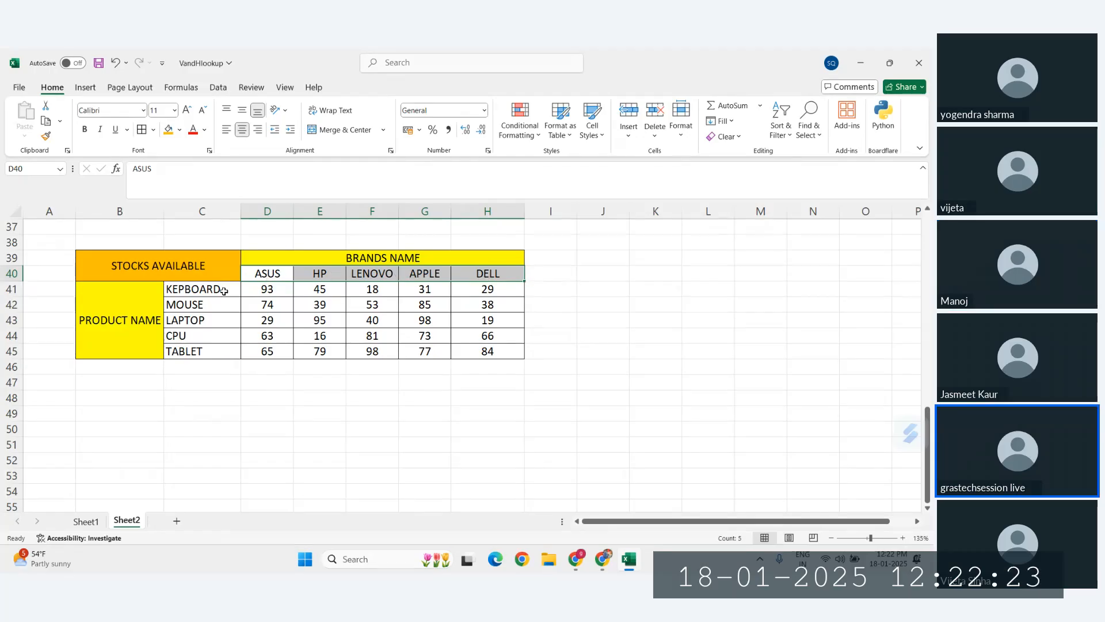
left_click_drag(214, 288, 214, 352)
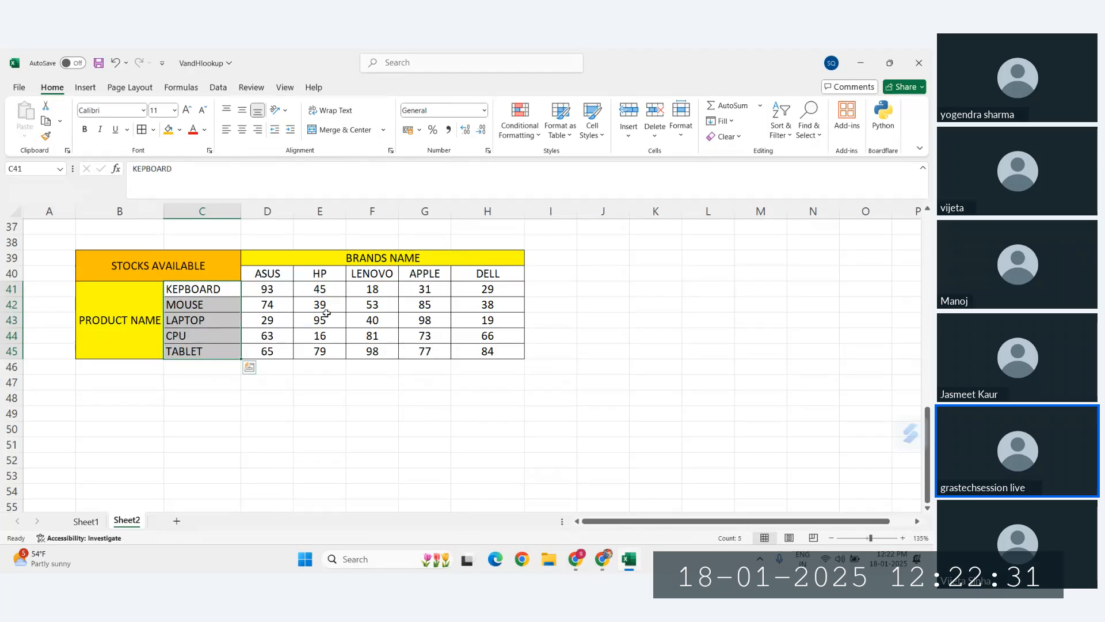
left_click(325, 320)
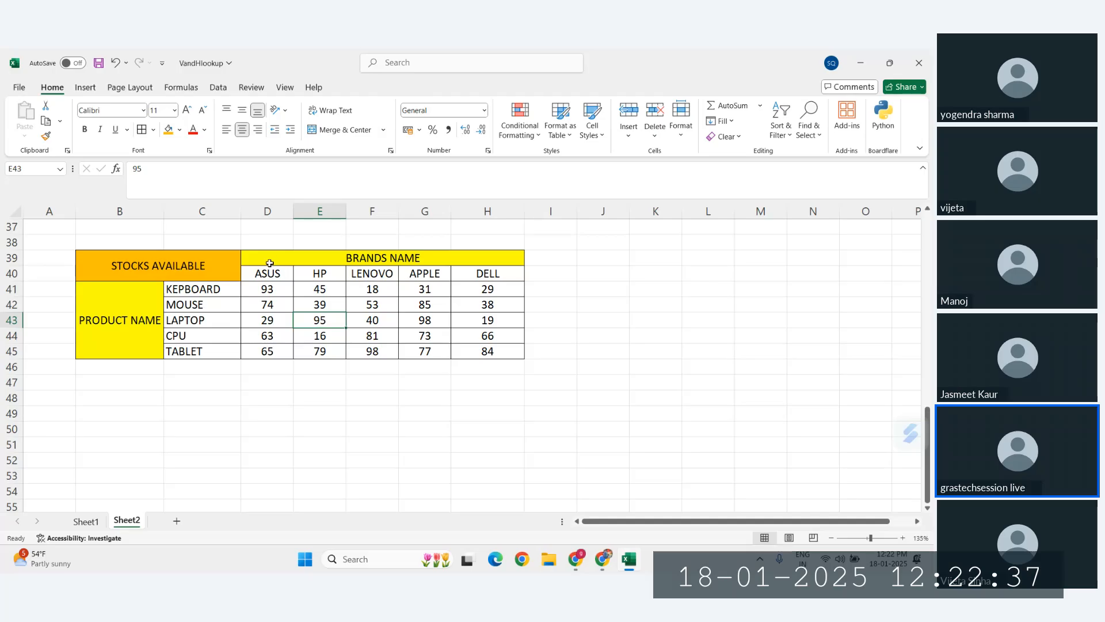
left_click_drag(268, 273, 321, 272)
left_click_drag(208, 288, 216, 320)
left_click(313, 321)
left_click_drag(325, 291, 322, 321)
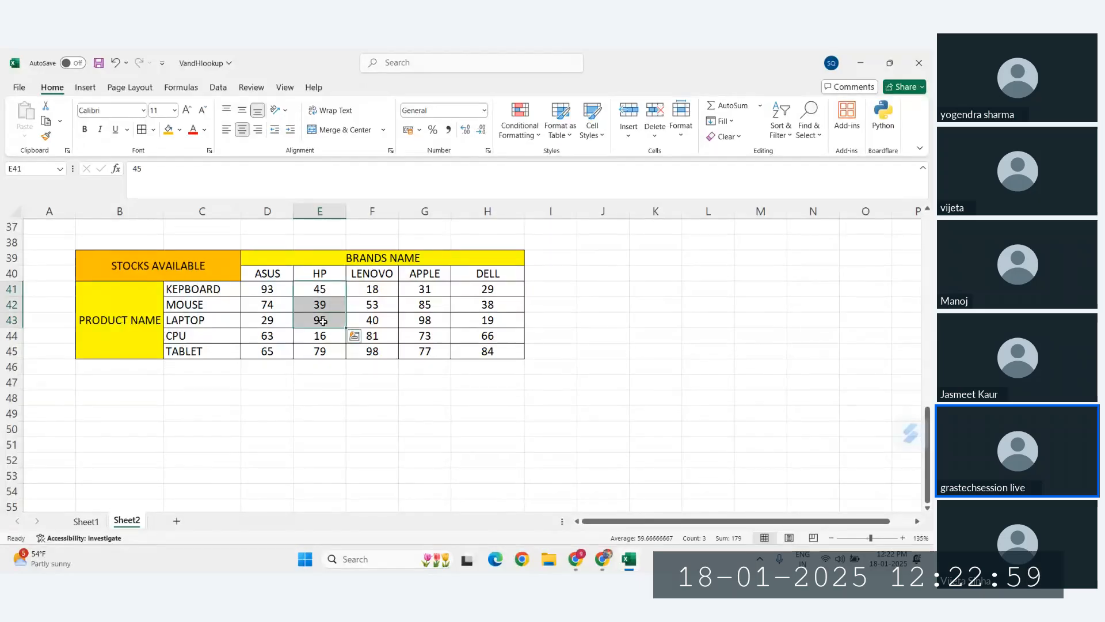
Trace the brand headings D40:H40 one by one and examine the HP and LENOVO stock columns beneath them
left_click(322, 273)
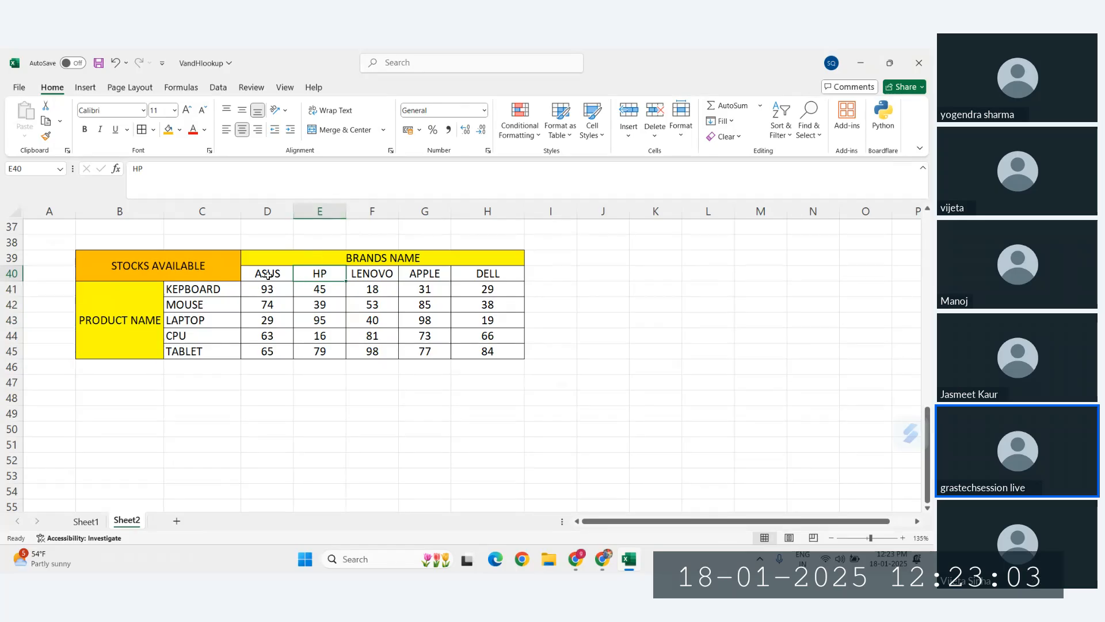
key("Down")
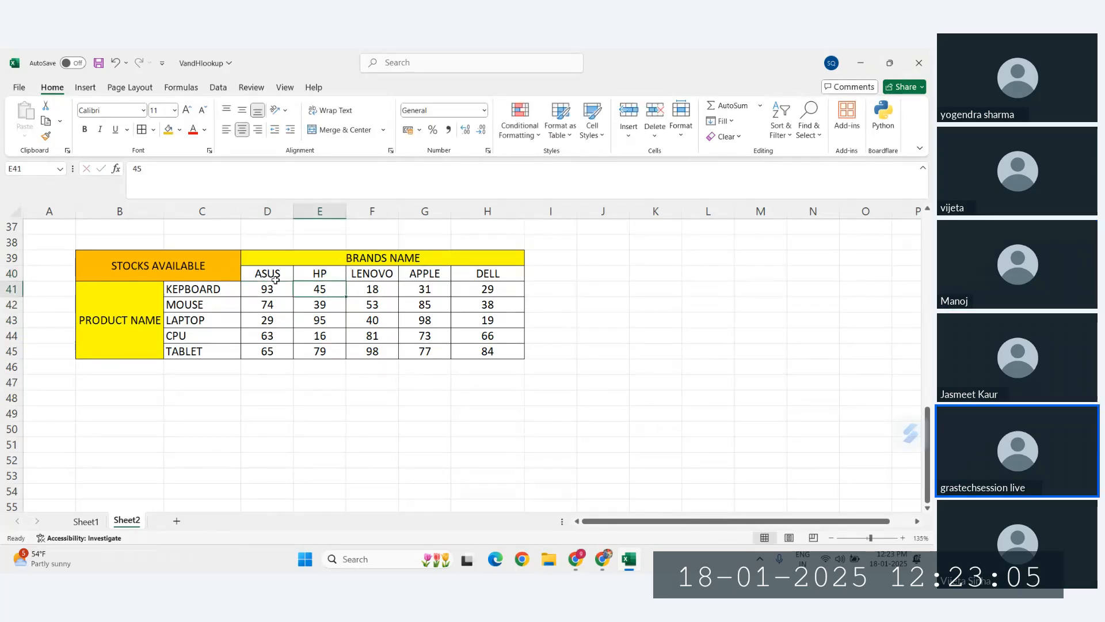
left_click(275, 279)
left_click(317, 273)
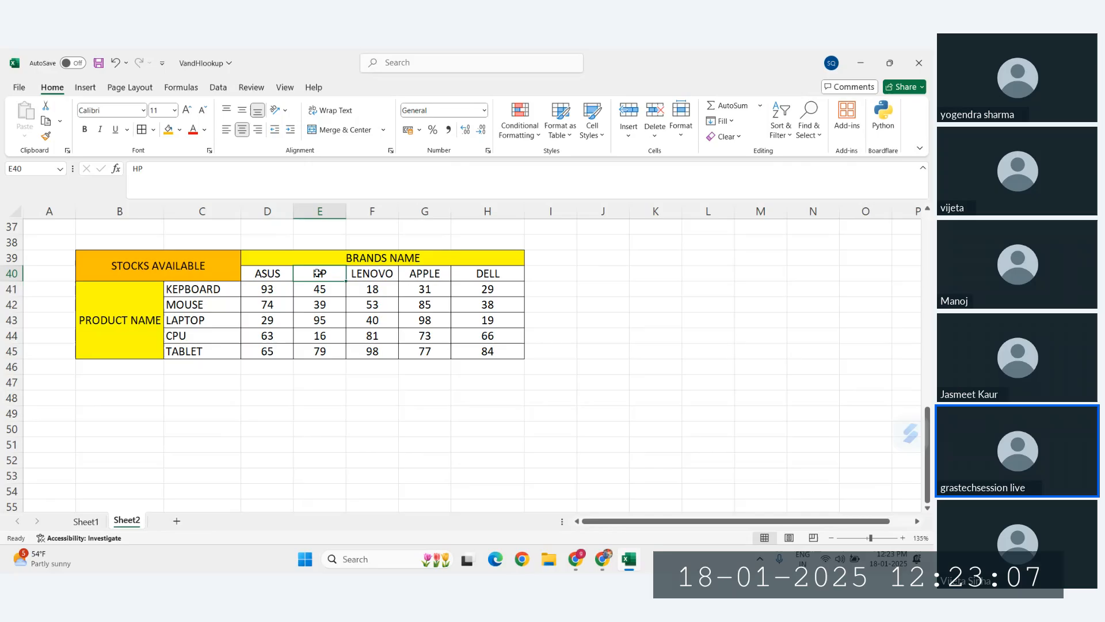
left_click(361, 275)
left_click_drag(280, 280, 498, 274)
left_click(261, 275)
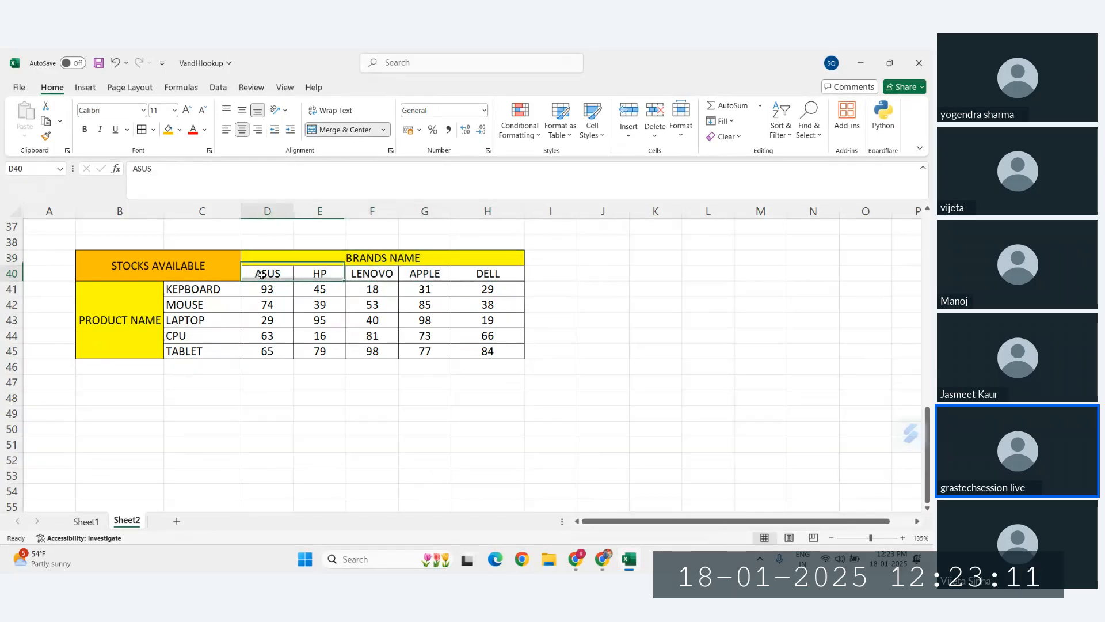
left_click_drag(262, 275, 507, 274)
left_click(372, 336)
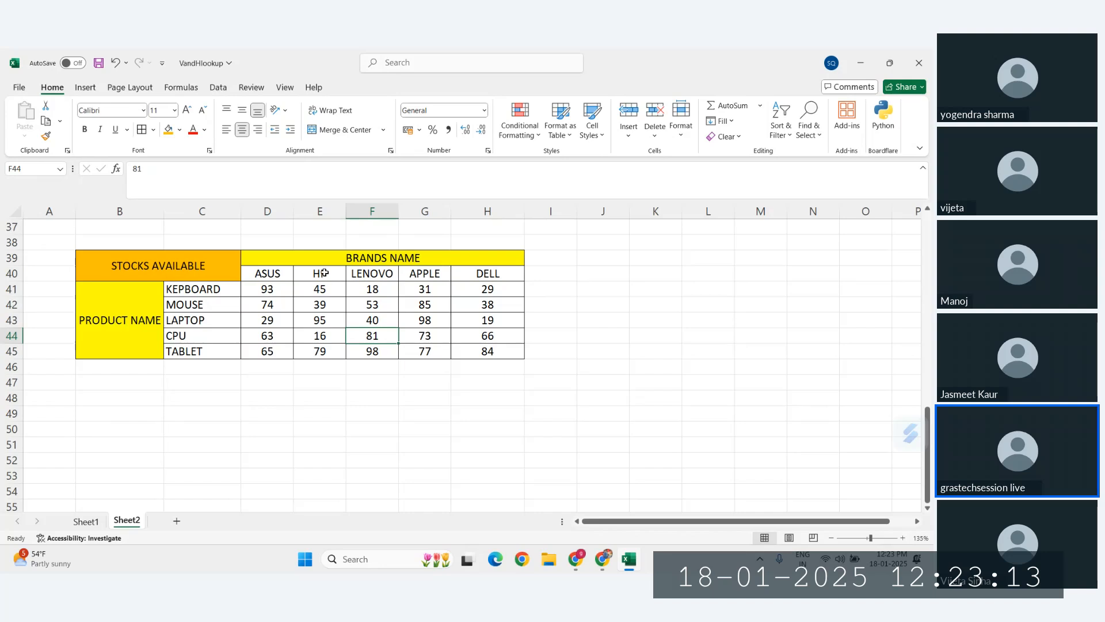
left_click_drag(324, 272, 331, 352)
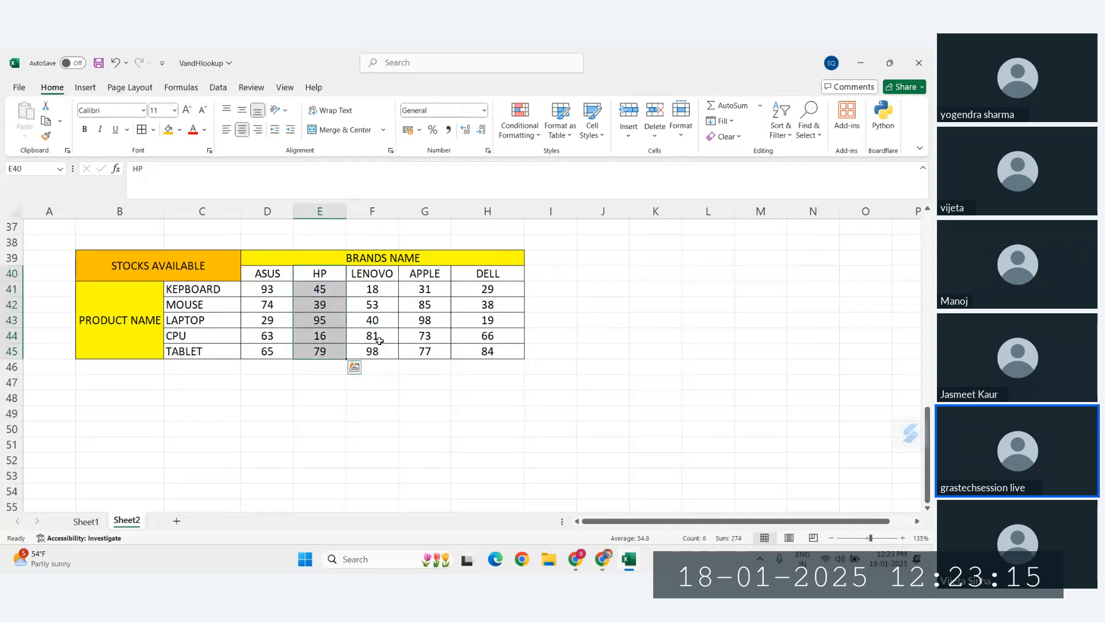
left_click_drag(385, 274, 385, 354)
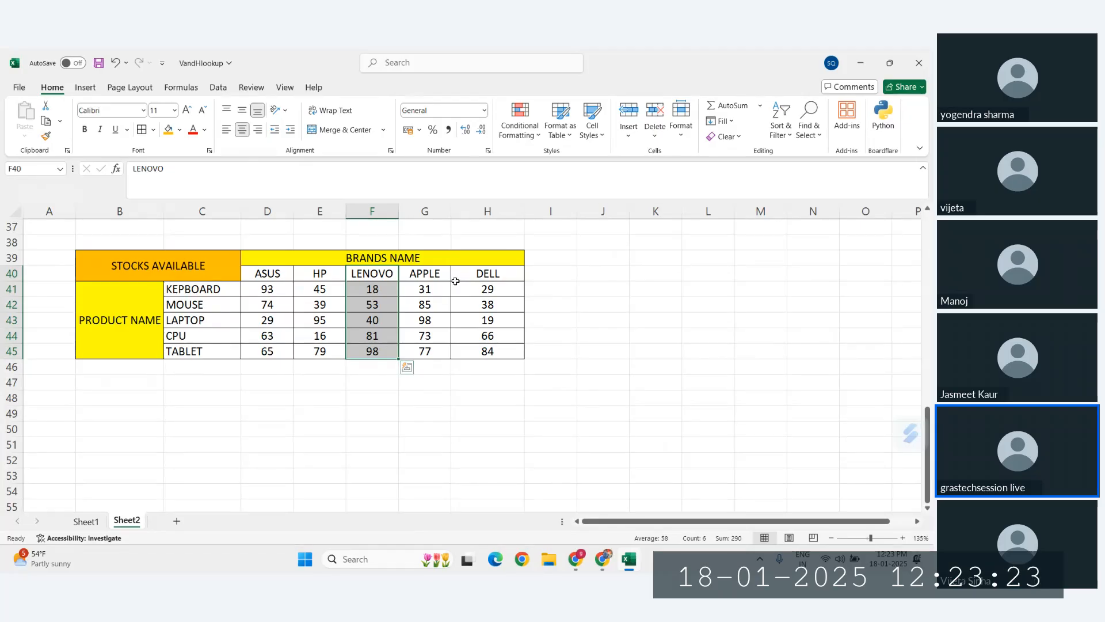
left_click_drag(327, 272, 331, 313)
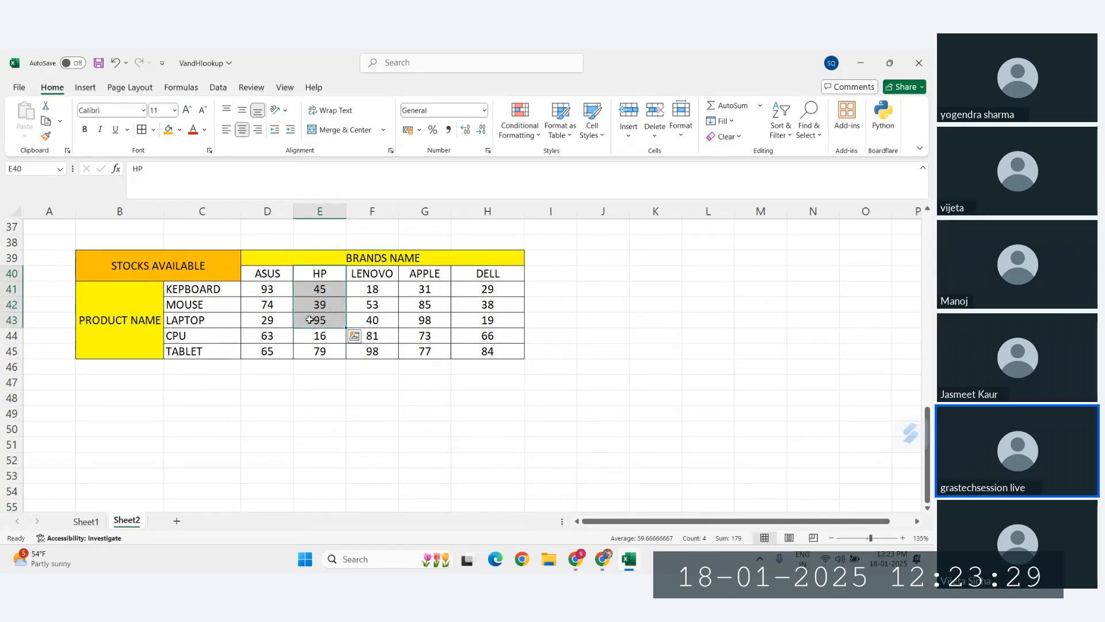
Walk through the product names in C41:C45 to find the row position of LAPTOP
left_click(190, 323)
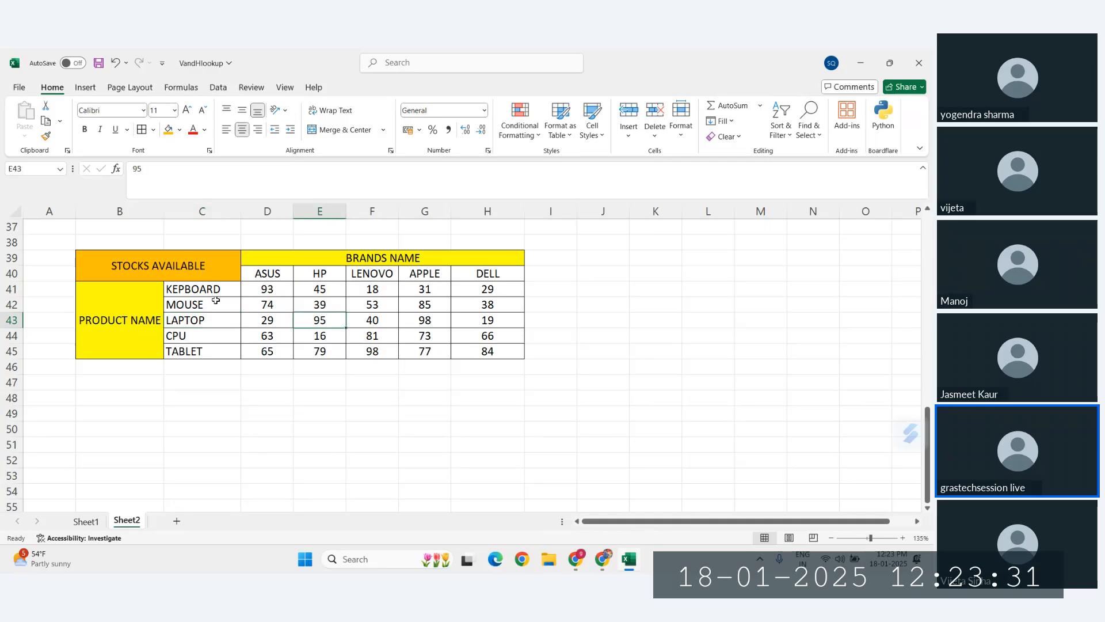
left_click_drag(201, 289, 191, 351)
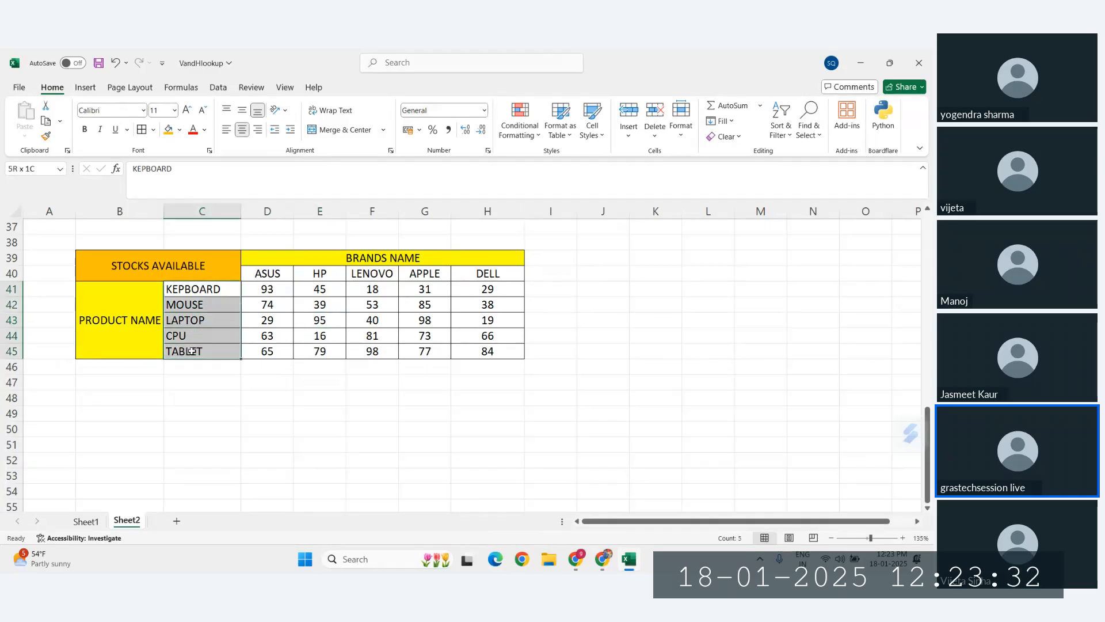
left_click(11, 320)
left_click_drag(171, 285, 202, 349)
left_click(202, 291)
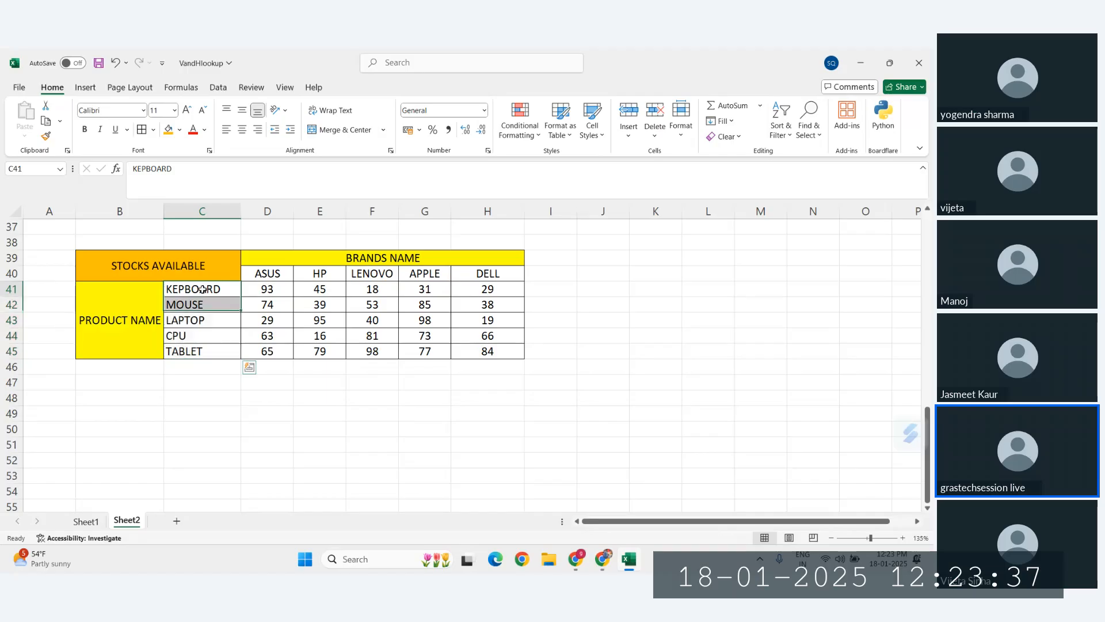
left_click(202, 306)
left_click(204, 324)
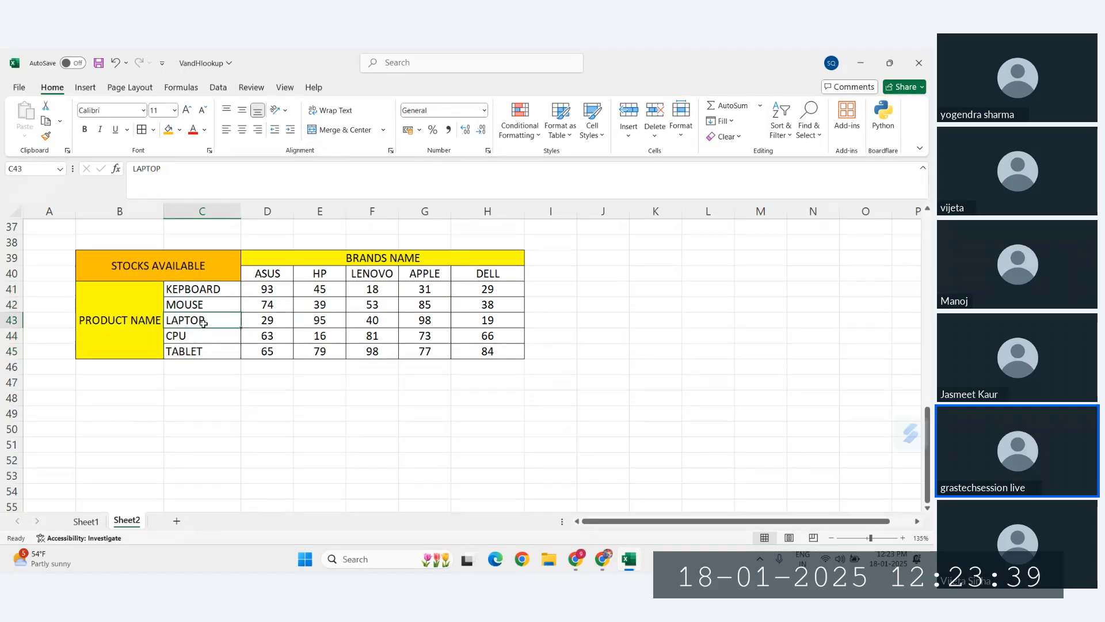
left_click_drag(202, 289, 208, 328)
left_click(208, 328)
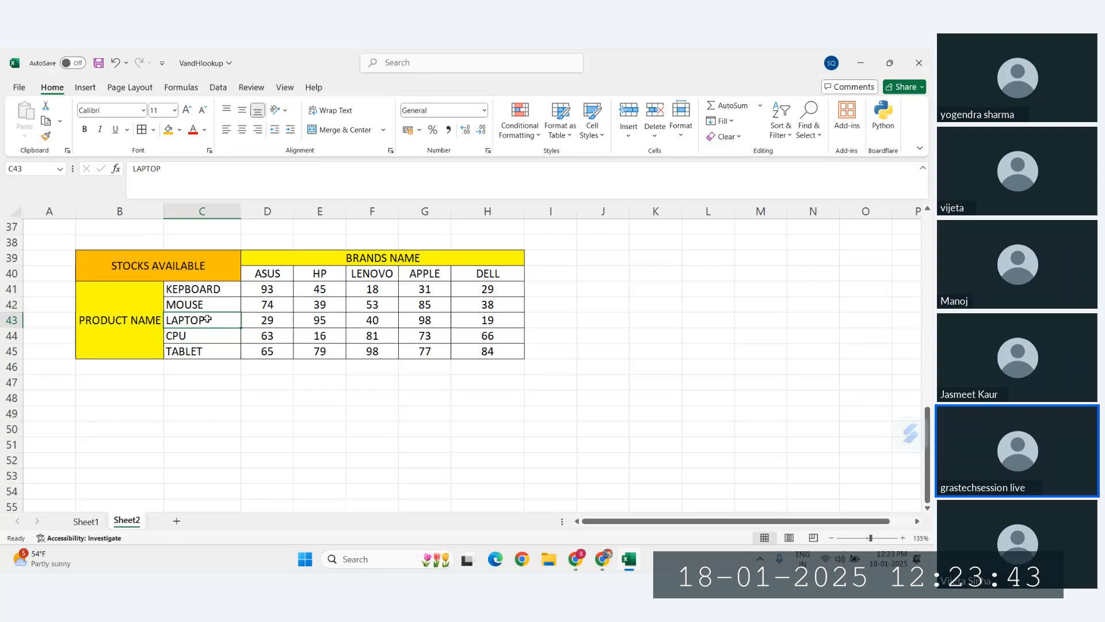
Examine how the HP column and the LAPTOP row intersect at cell E43
left_click(320, 273)
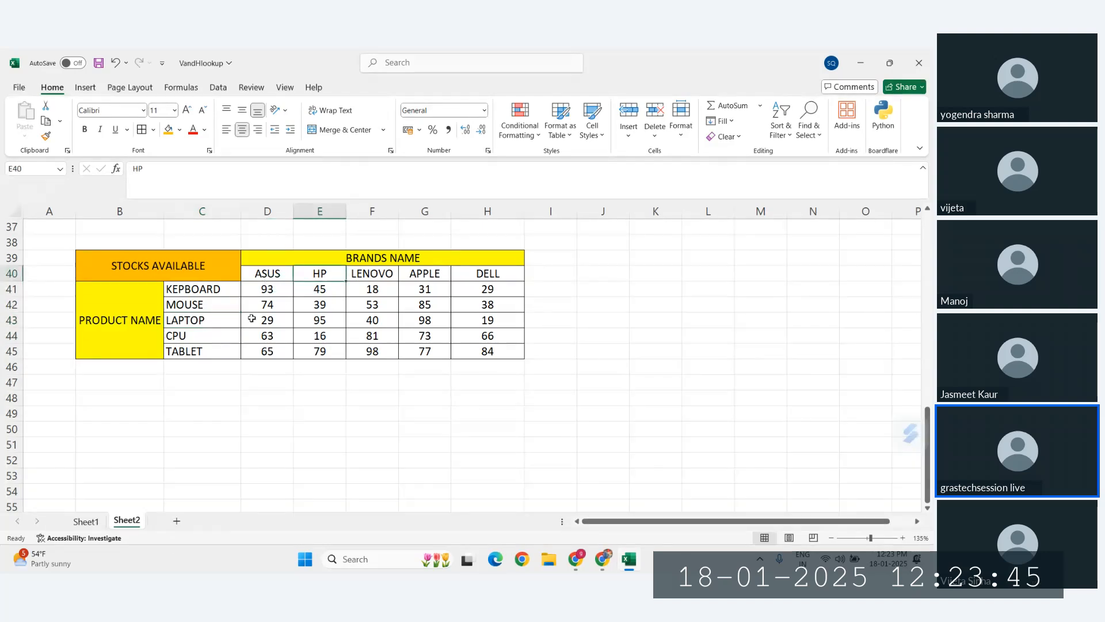
left_click(198, 323)
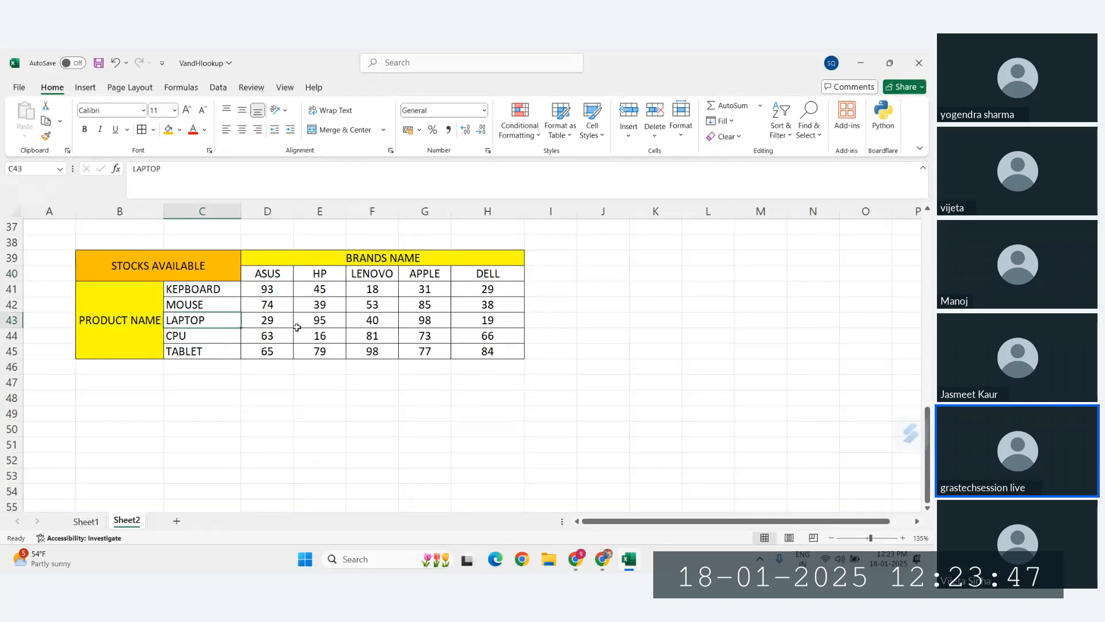
left_click(317, 325)
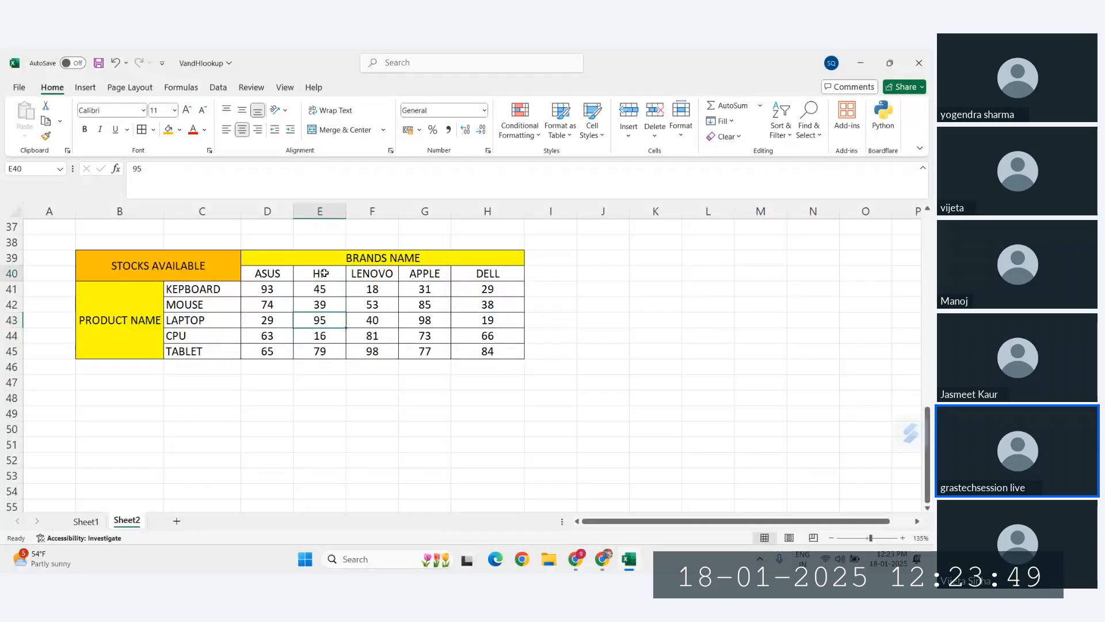
left_click_drag(325, 273, 325, 353)
left_click(198, 316)
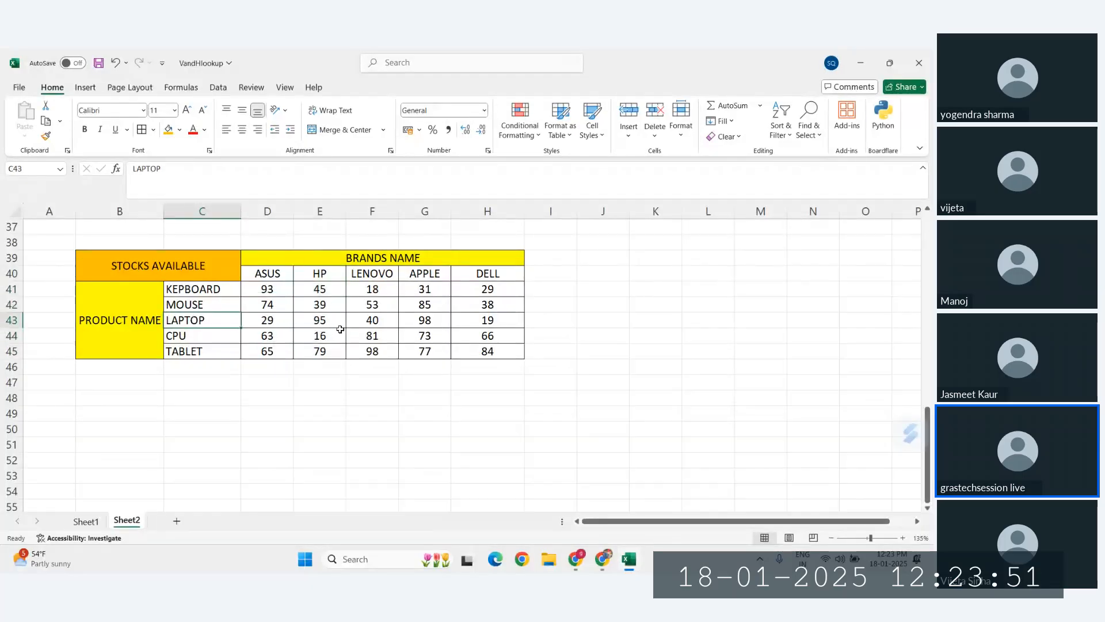
left_click(325, 320)
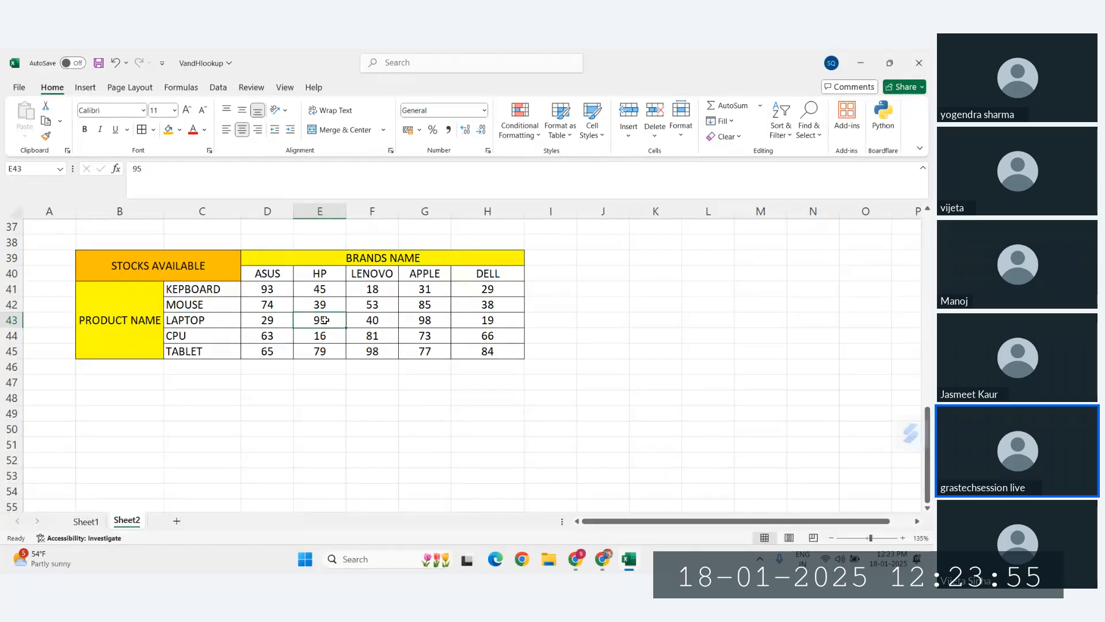
Trace the brand headings to APPLE and the product names to CPU to locate their intersection at cell G44
left_click(436, 337)
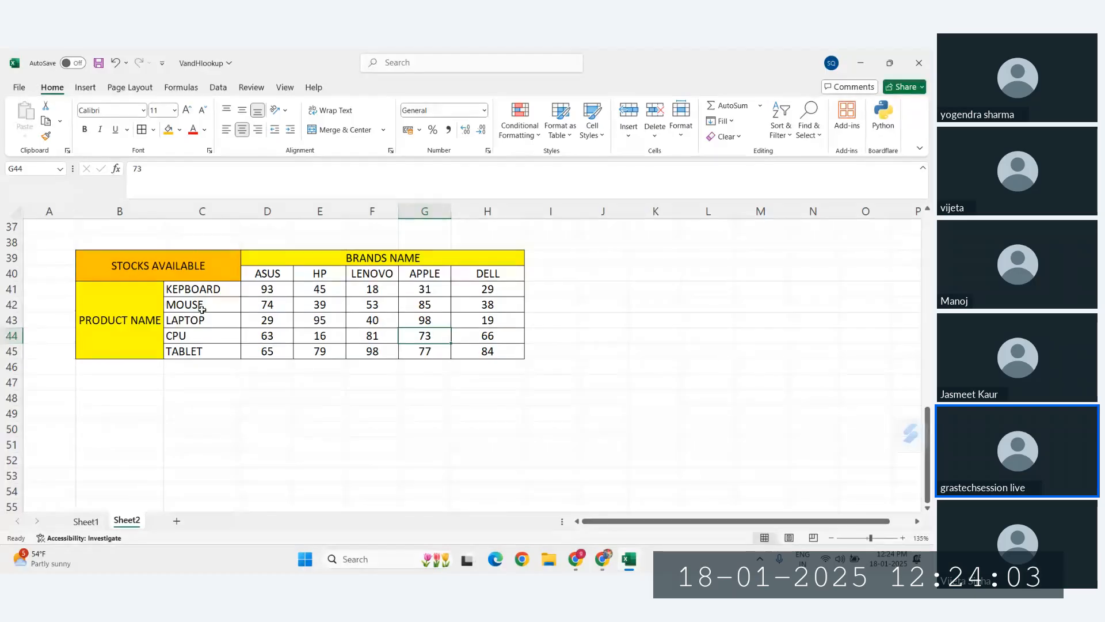
left_click_drag(268, 273, 422, 270)
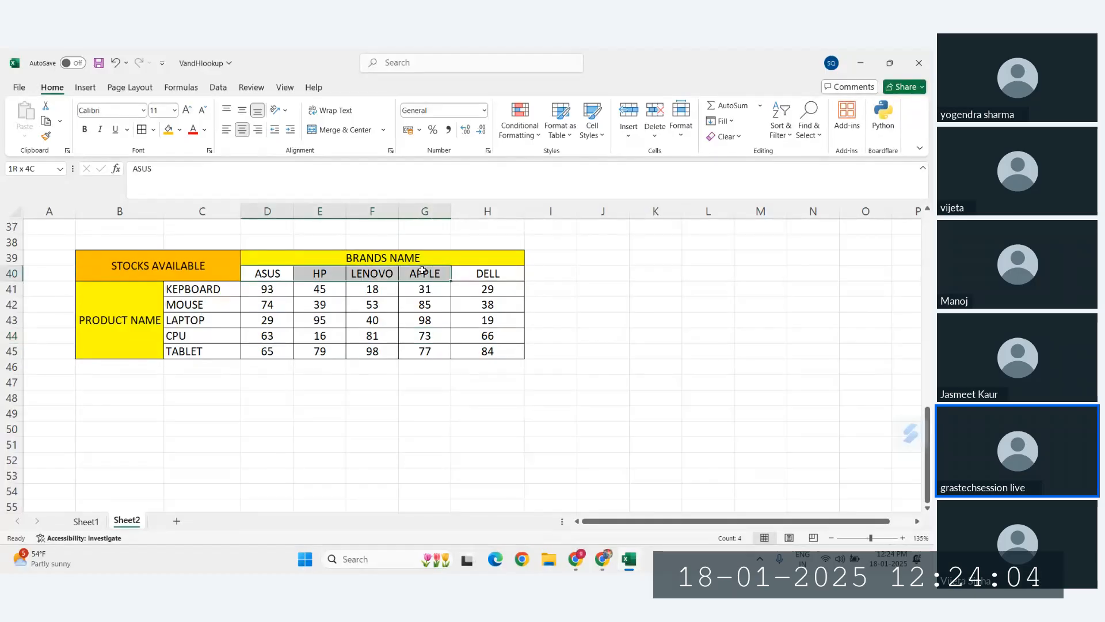
left_click(420, 334)
left_click_drag(193, 290, 195, 336)
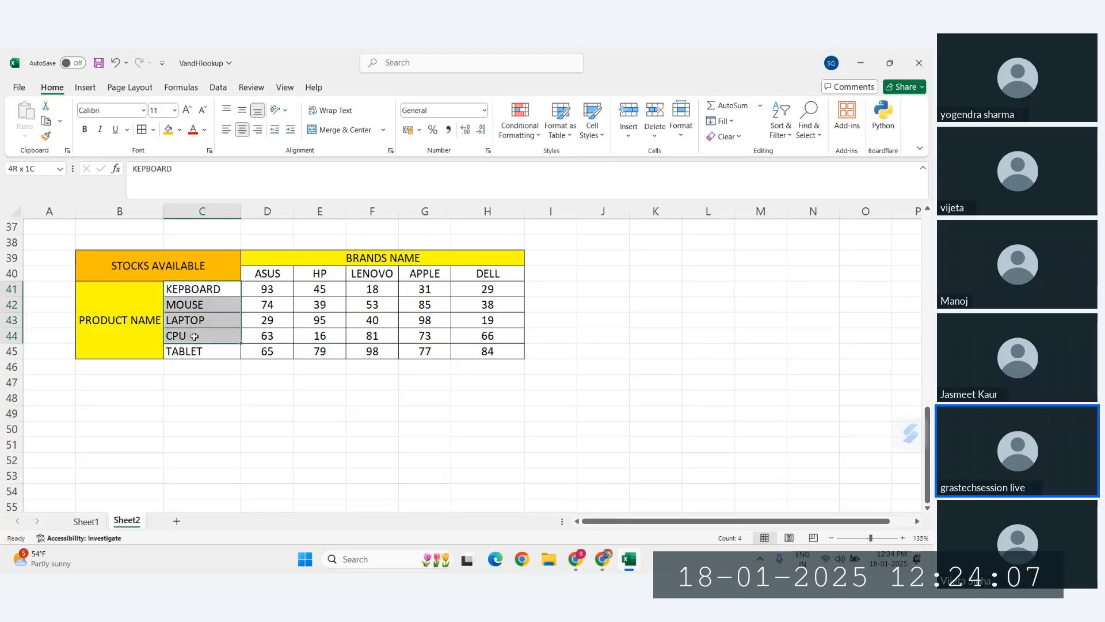
left_click(423, 336)
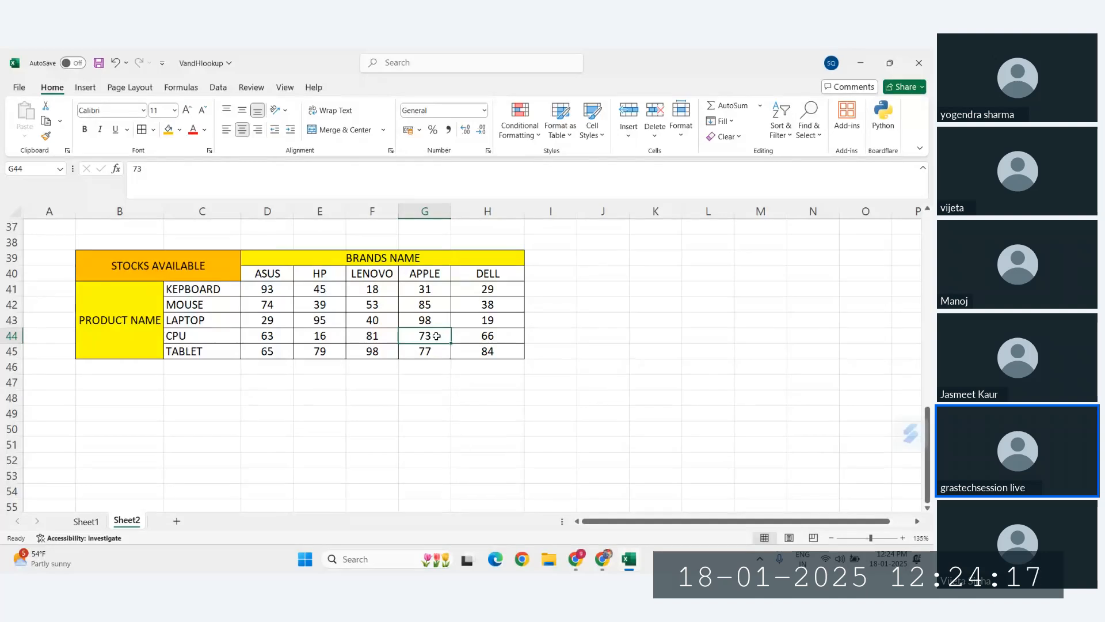
Switch to the Zoho Meeting window to check the participants, and return to the VandHlookup workbook in Excel
mouse_move(576, 558)
left_click(506, 495)
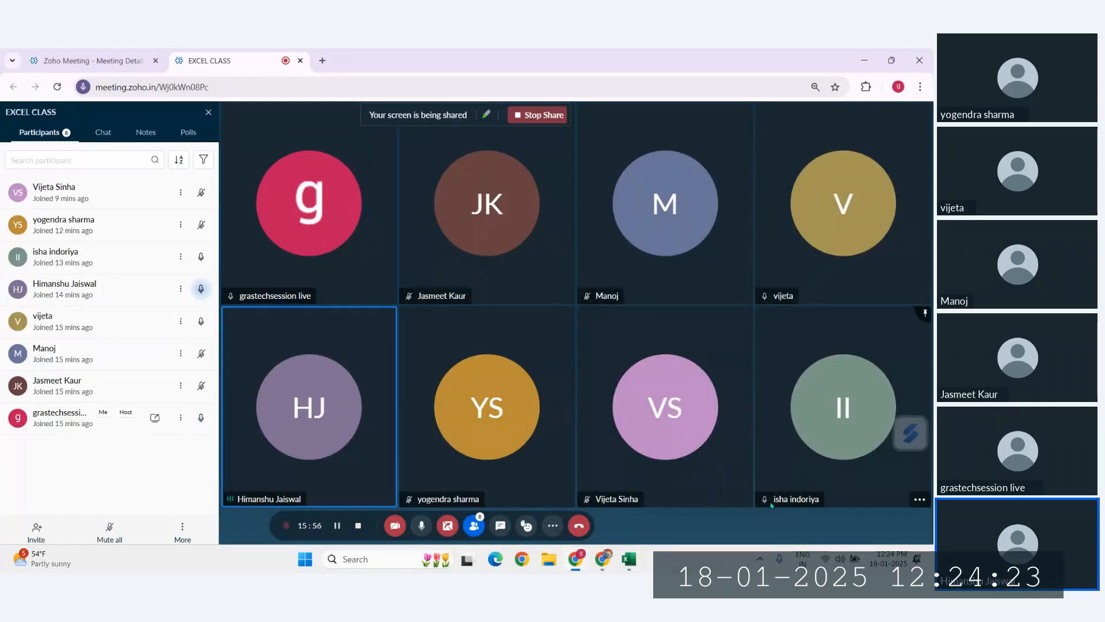
mouse_move(629, 558)
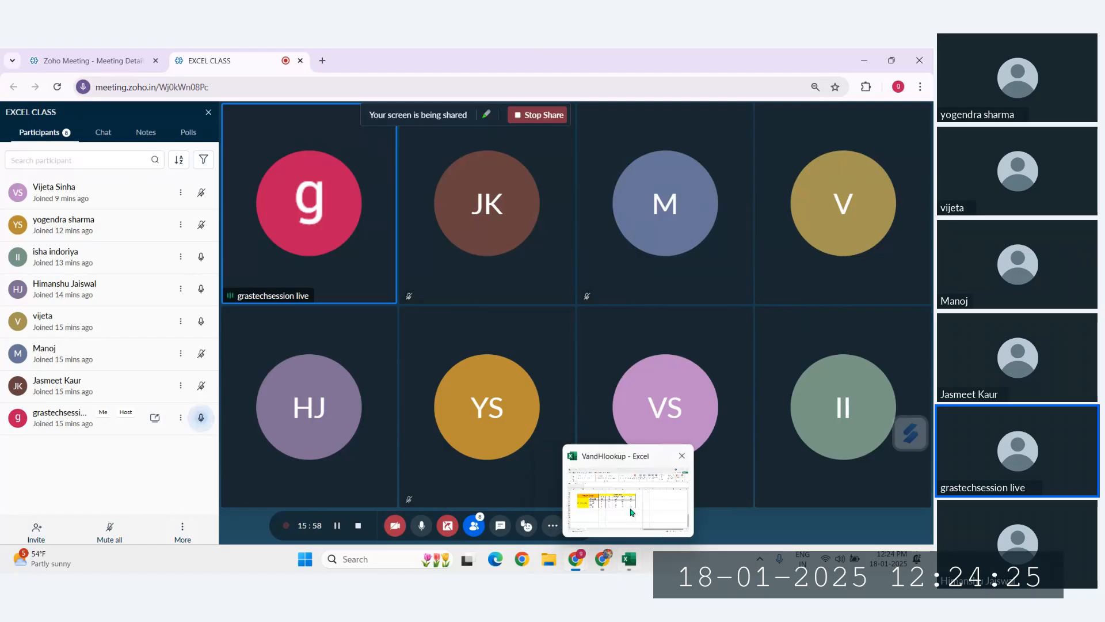
left_click(631, 512)
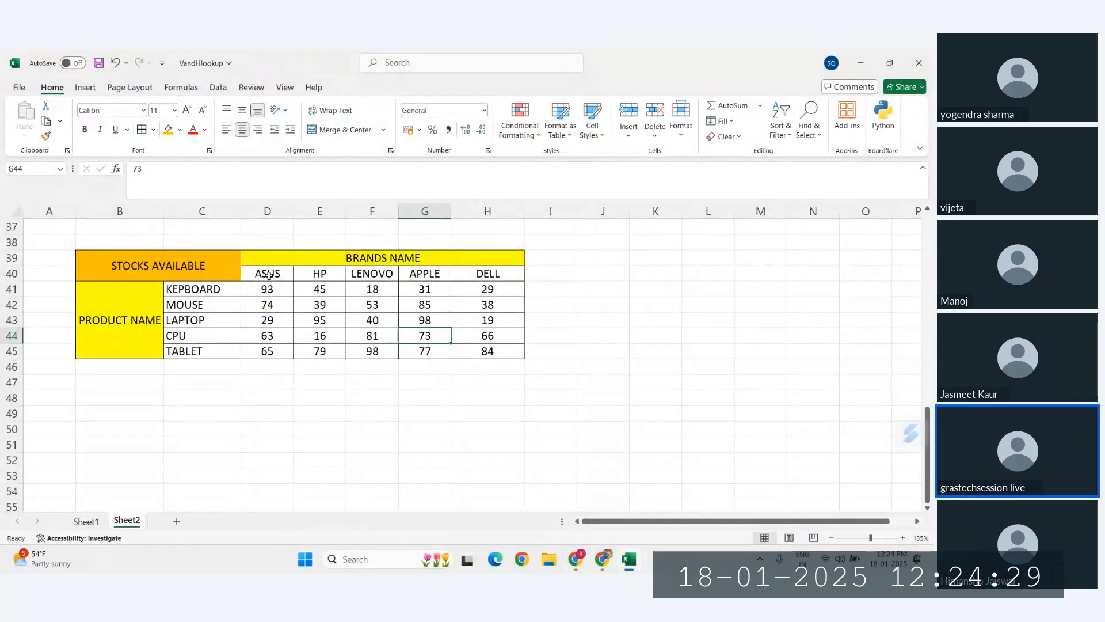
Review the table's CPU row and the ASUS mouse stock cell D42, and select the empty cell H49
left_click_drag(287, 277, 429, 292)
left_click(216, 338)
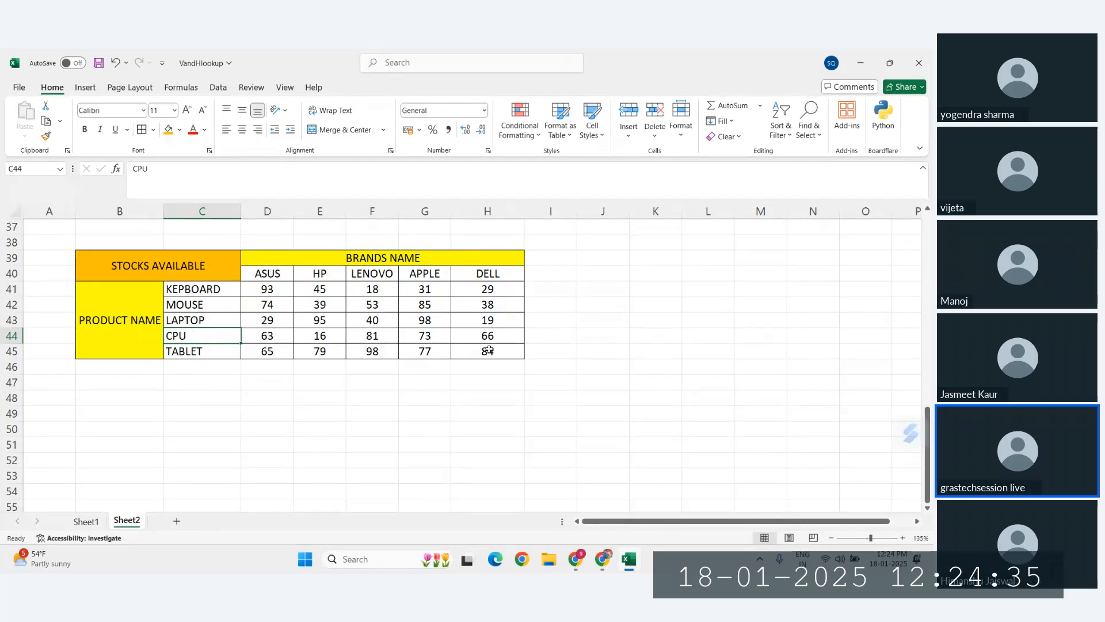
left_click(269, 306)
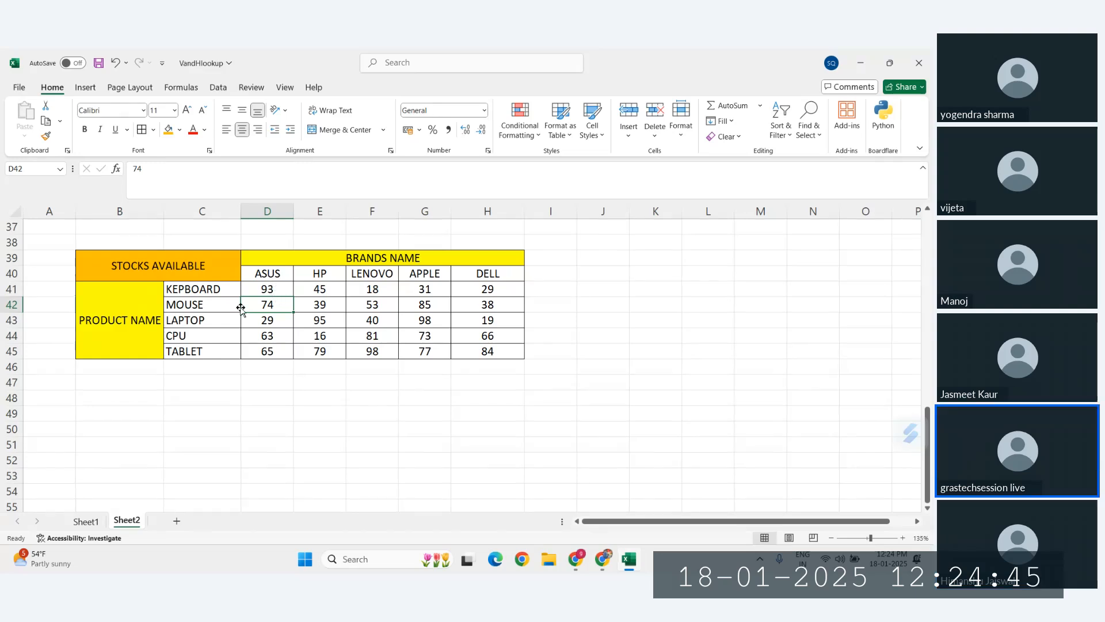
left_click(471, 414)
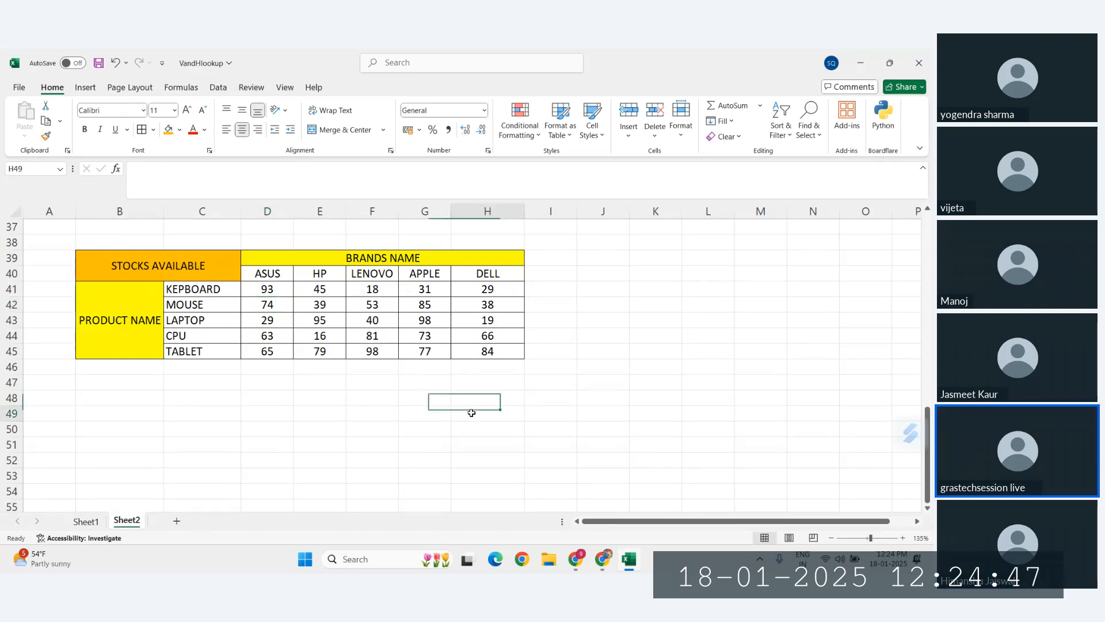
Enter =INDEX(D41:H45,3,3) in cell H49 to look up the LENOVO laptop stock, and clear the cell
type("=INDE")
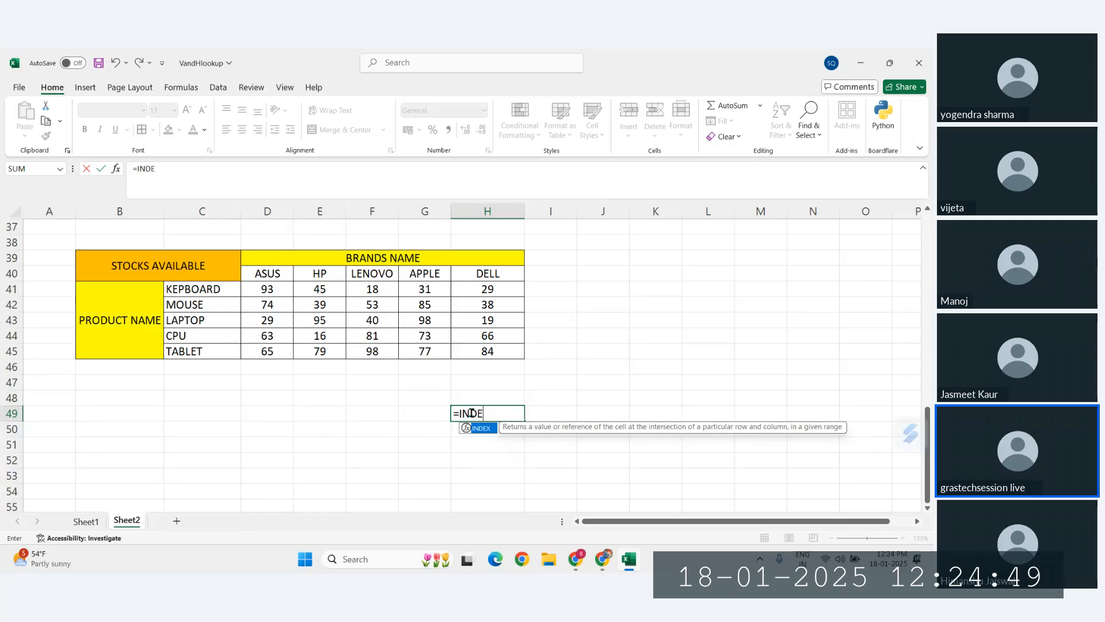
key("Tab")
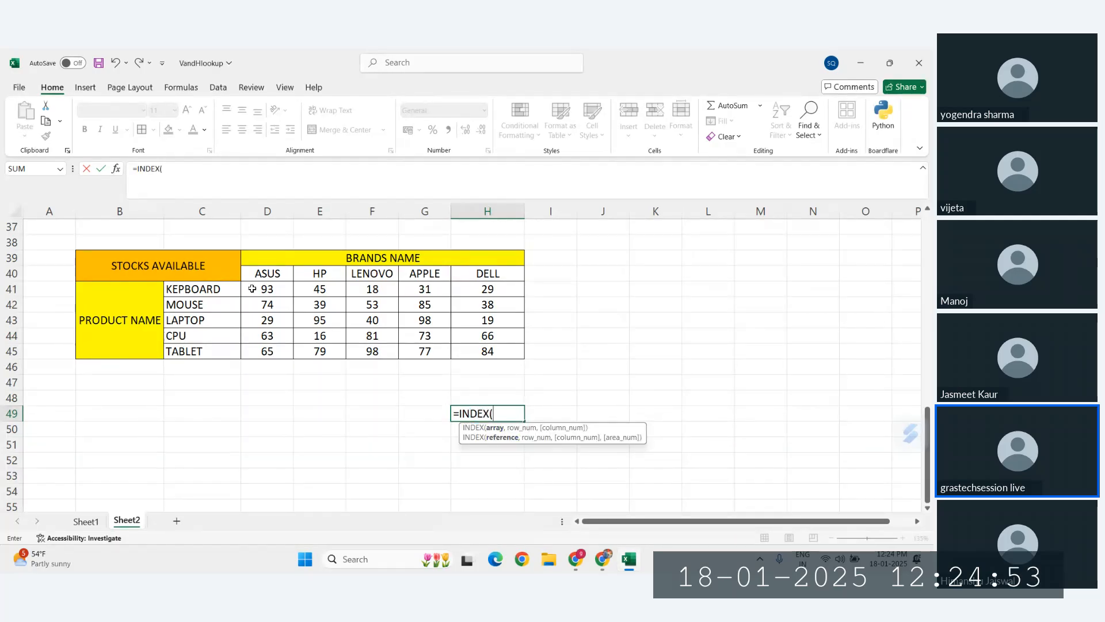
left_click_drag(252, 289, 490, 350)
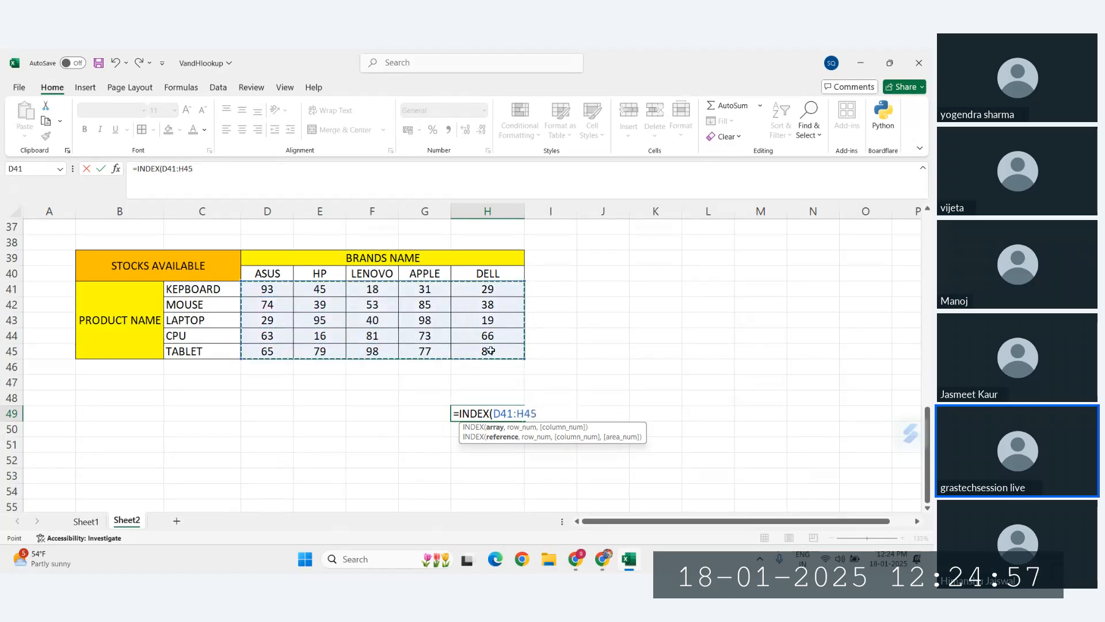
type(",")
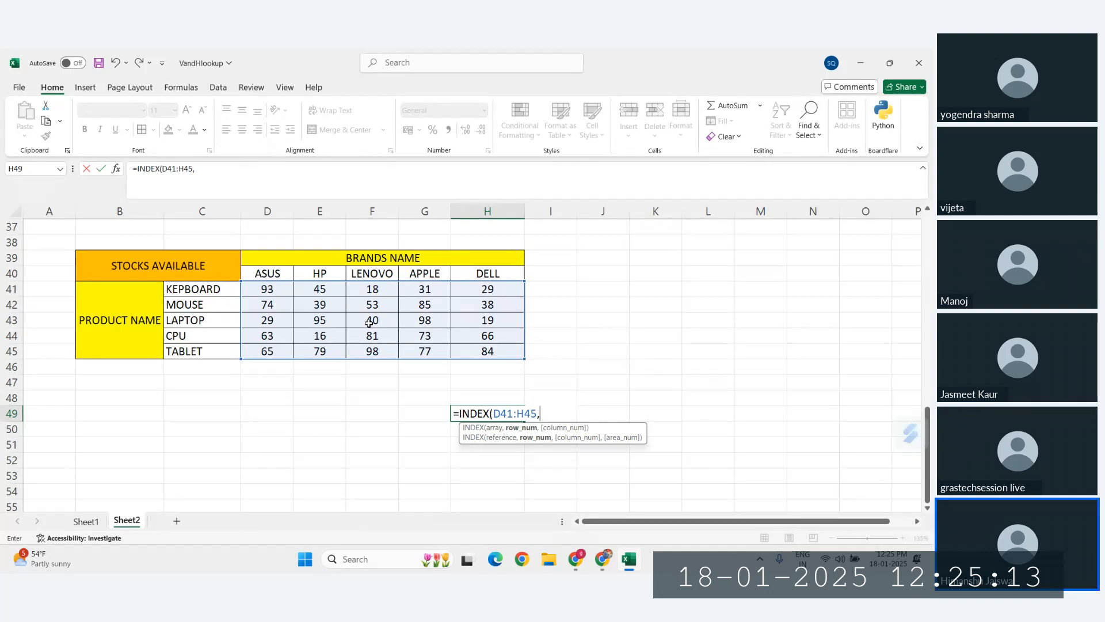
type("3,")
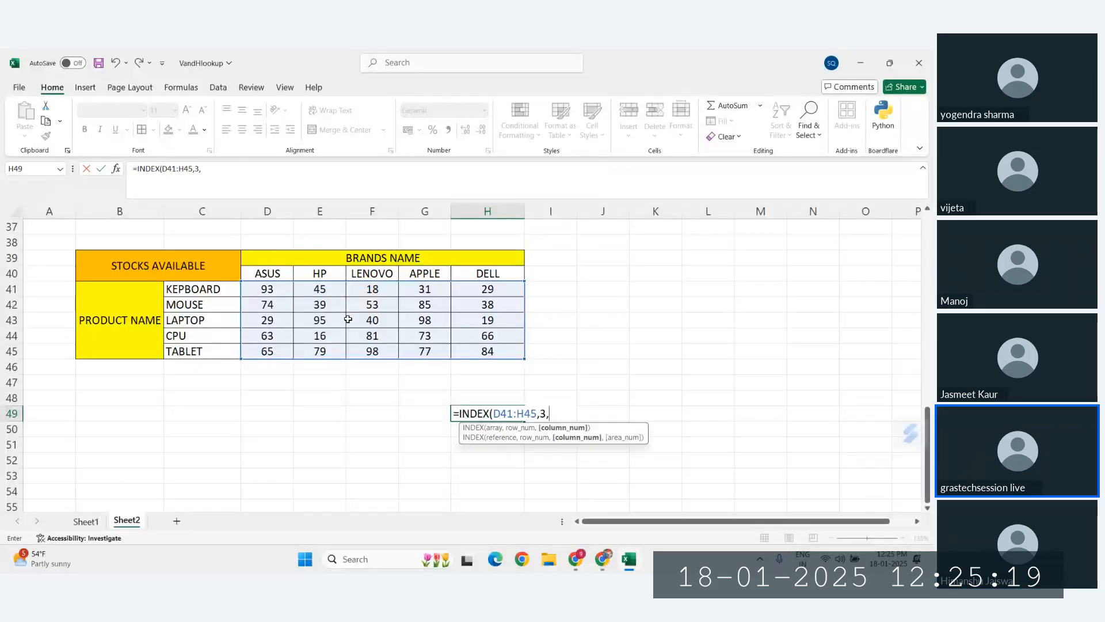
type("3")
key("Return")
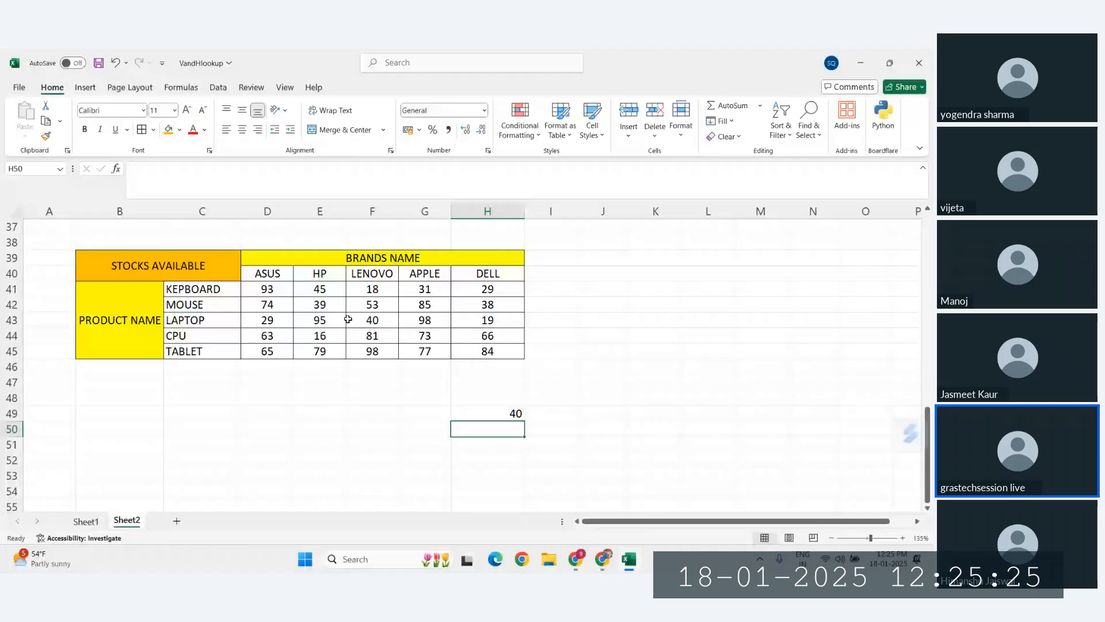
left_click(497, 414)
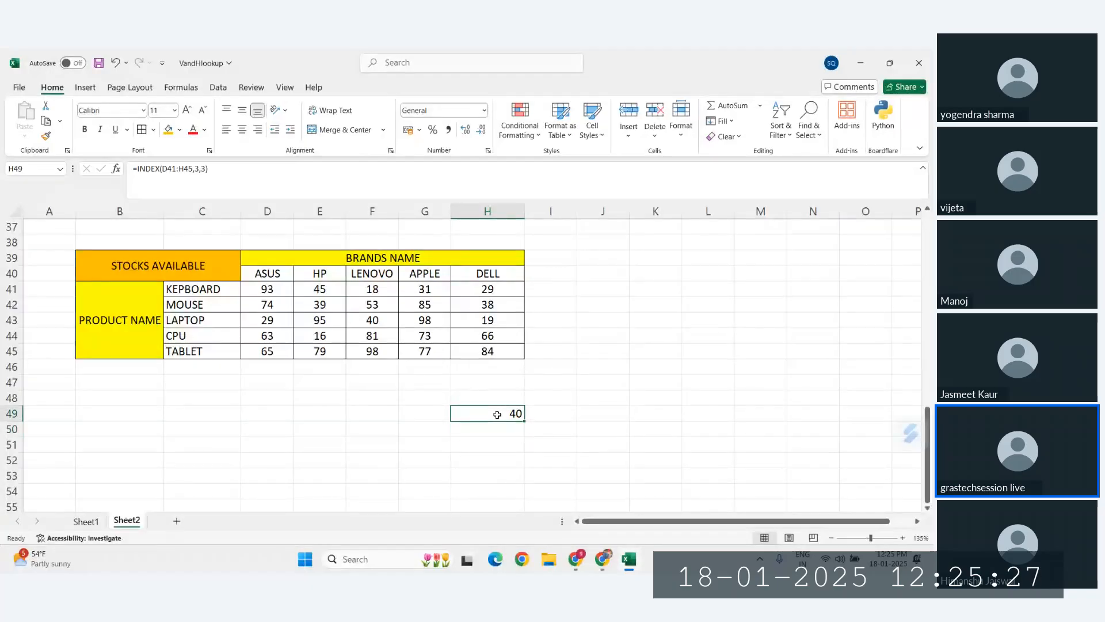
key("Delete")
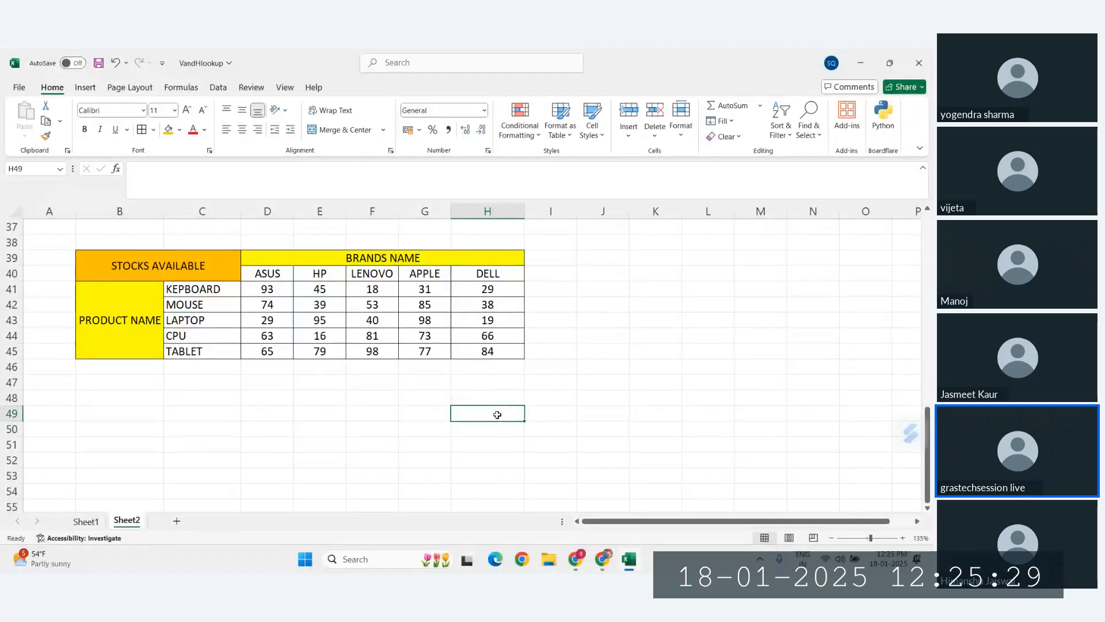
Enter =INDEX(D41:H45,4,5) in cell G51 to return the DELL CPU stock, and review the formula
left_click(417, 450)
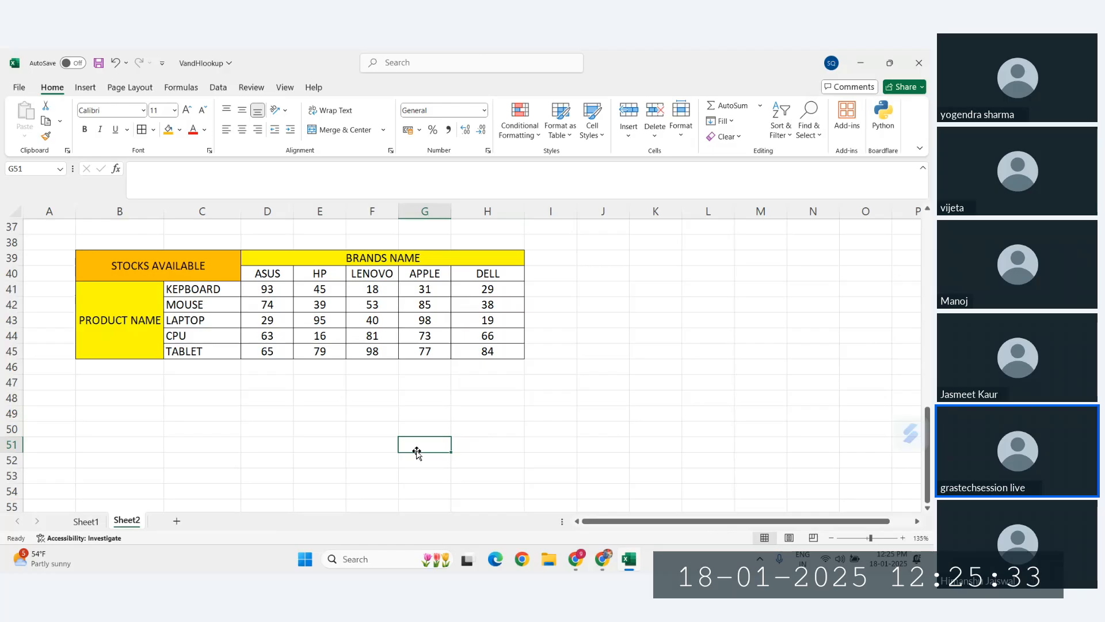
type("=INDE")
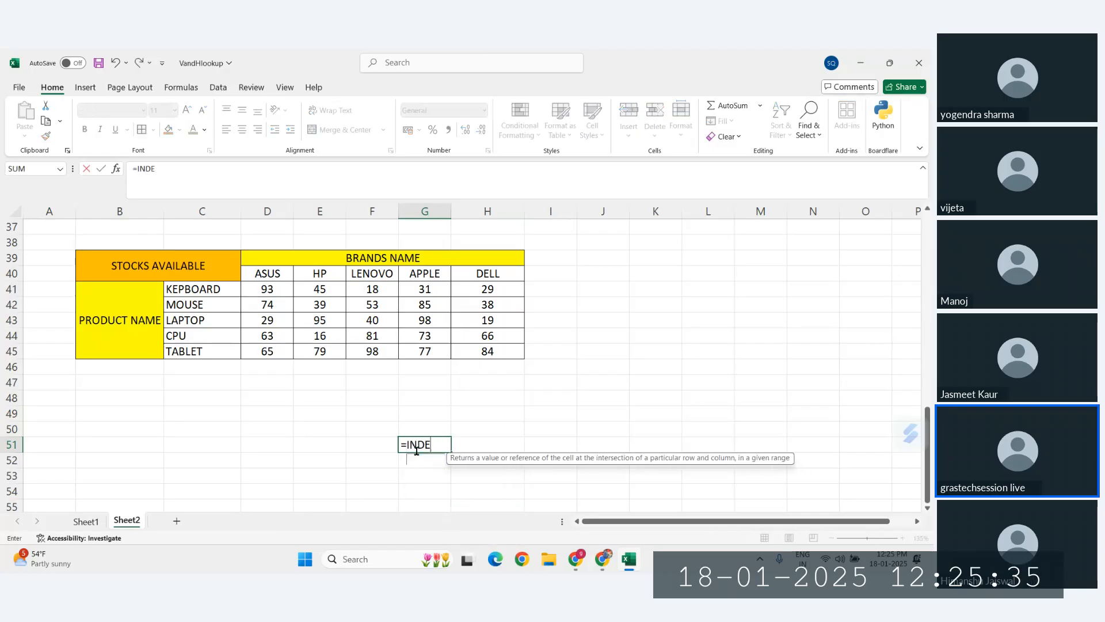
type("X(")
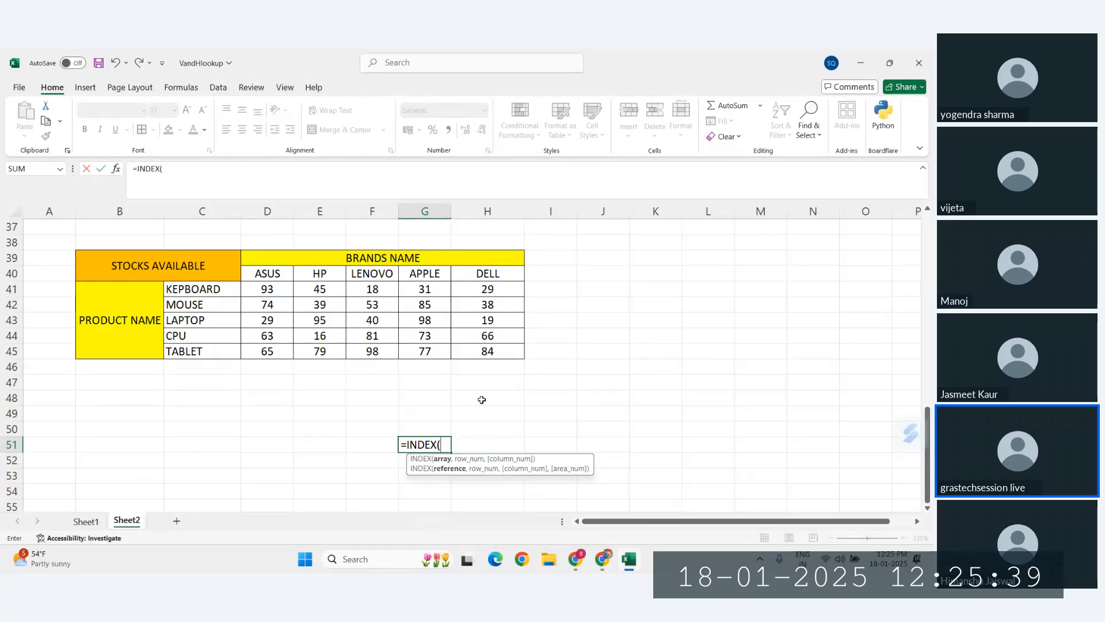
left_click_drag(267, 288, 496, 358)
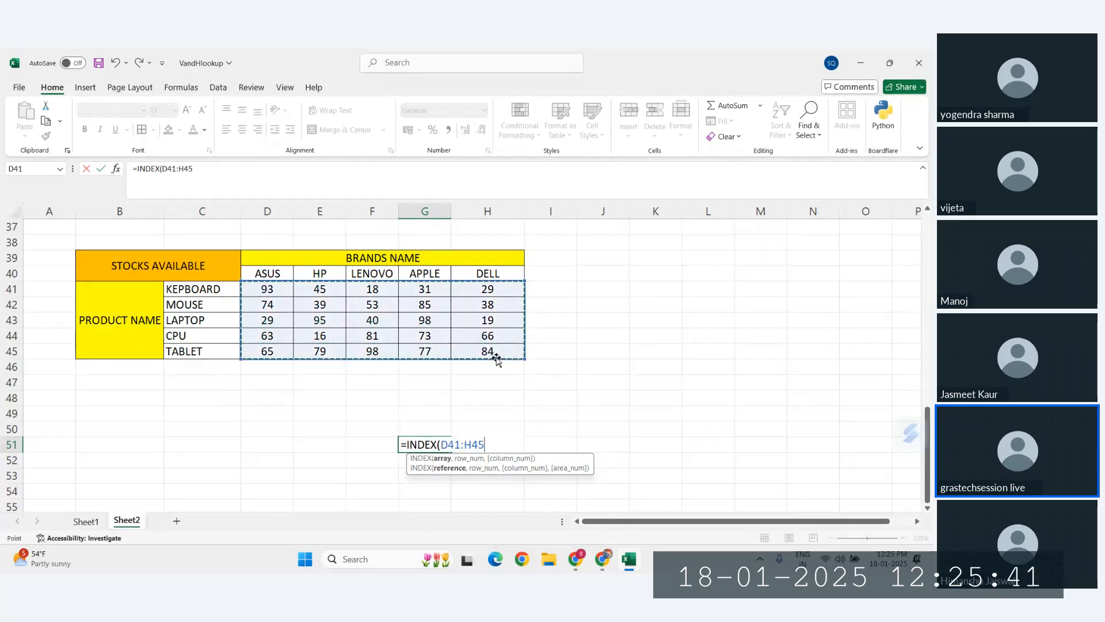
type(",")
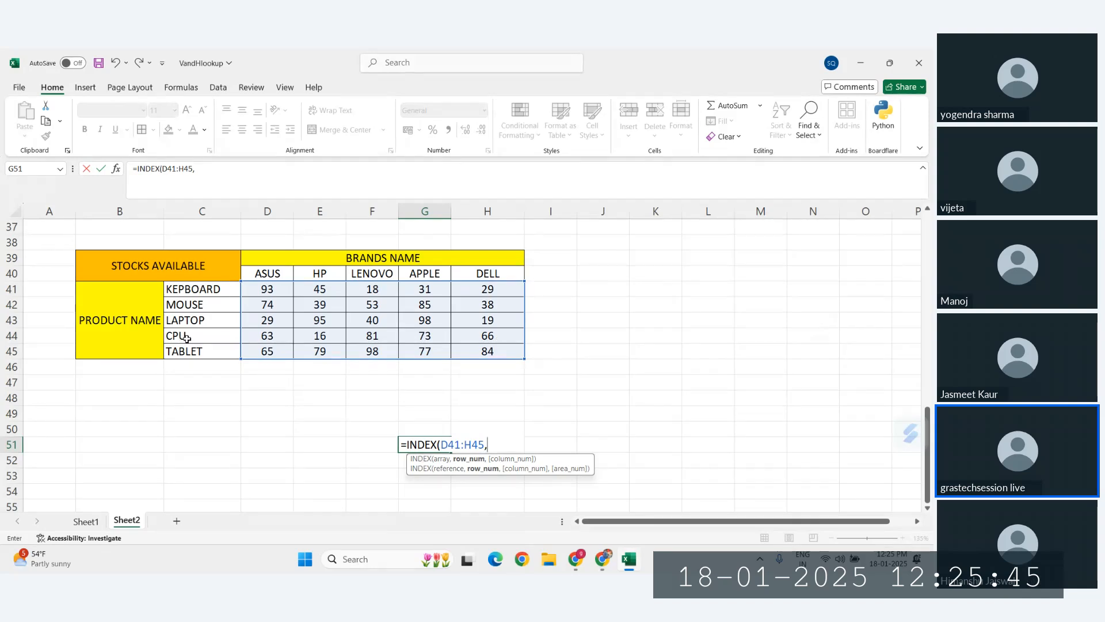
type("4,")
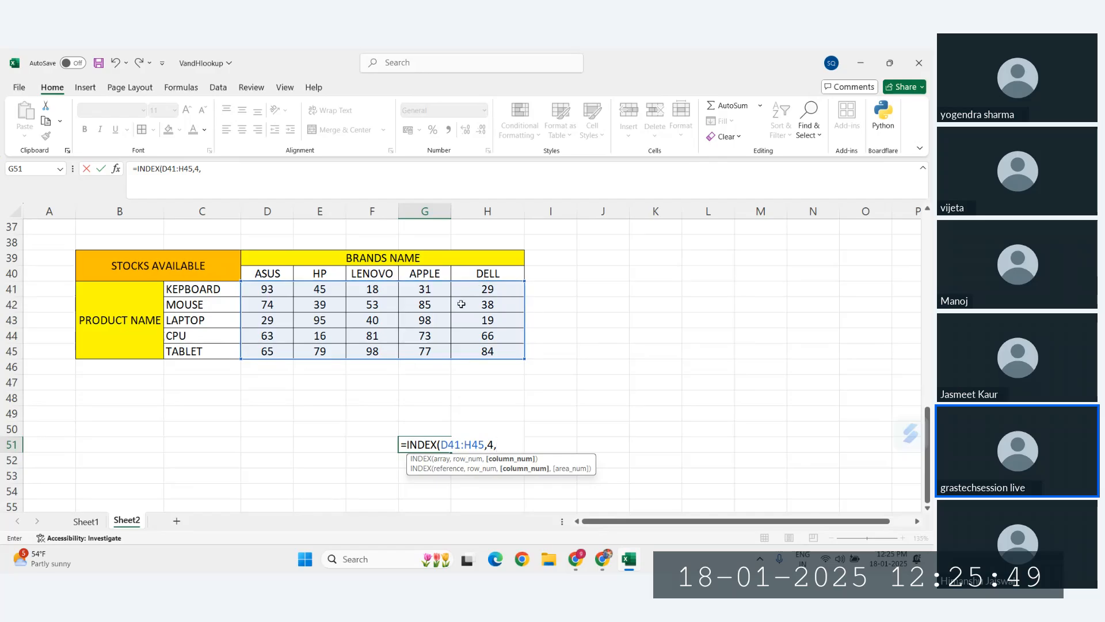
type("5)")
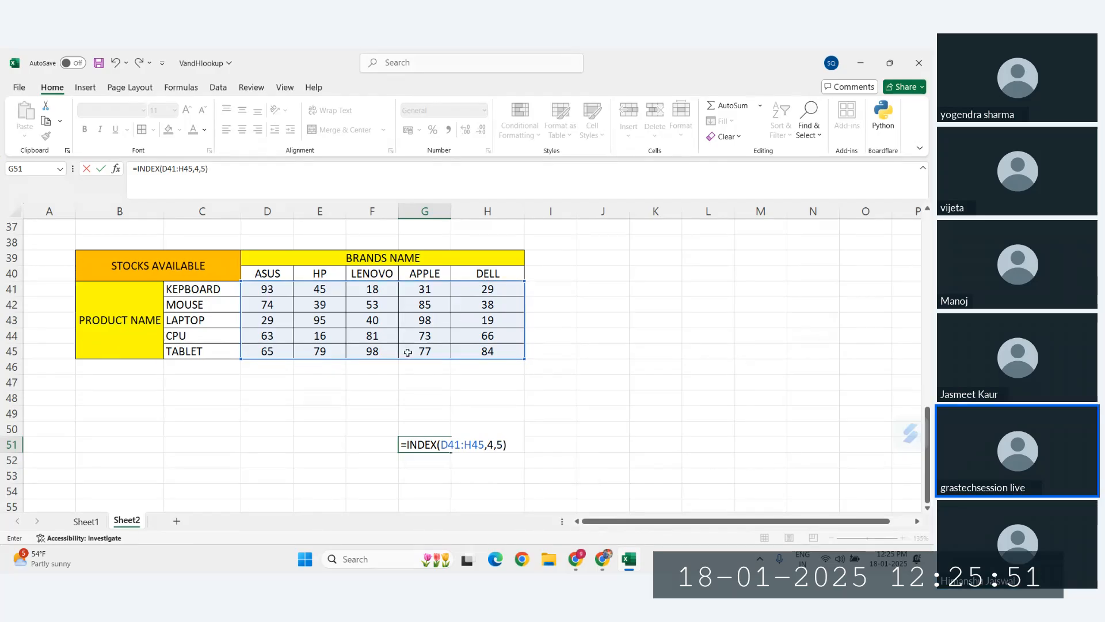
key("Return")
left_click(433, 444)
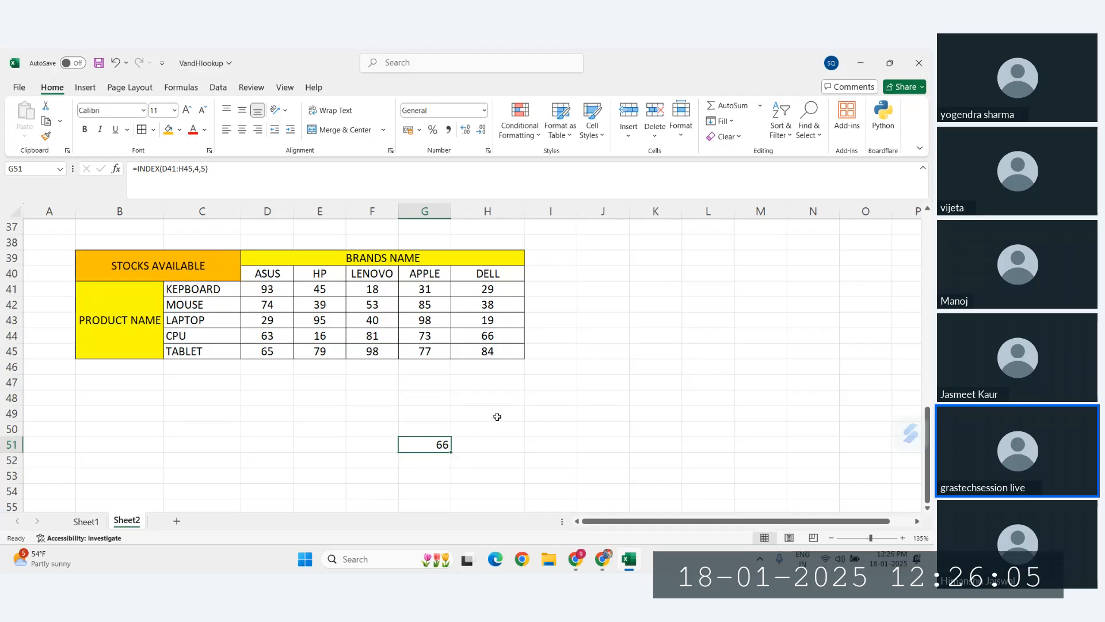
left_click(497, 415)
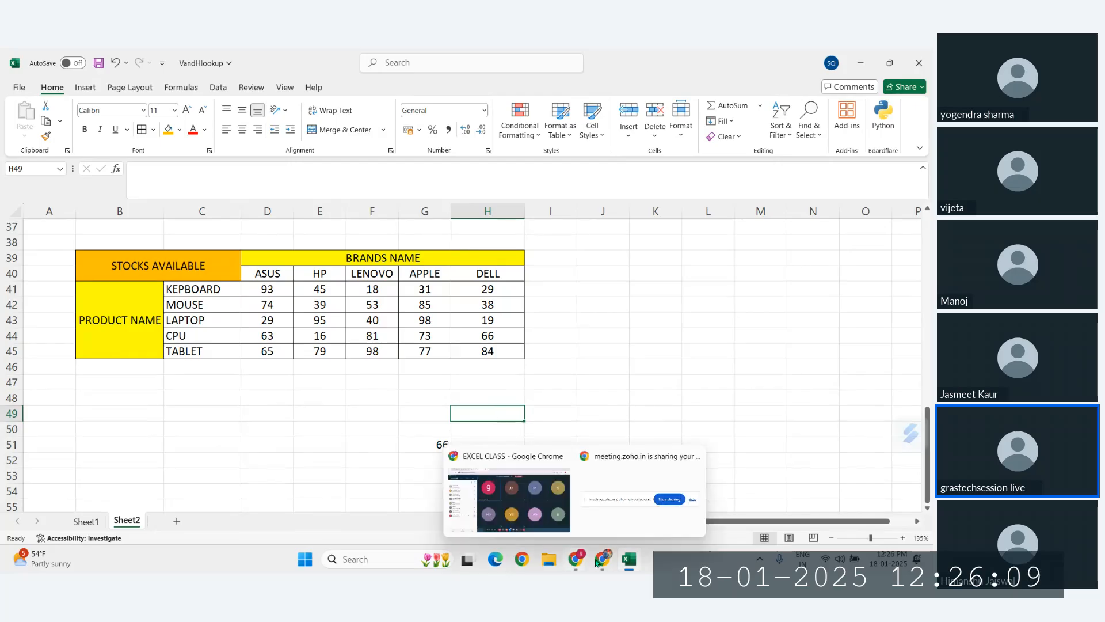
Check the participants in the Zoho Meeting window twice, returning to the VandHlookup workbook in Excel each time
mouse_move(583, 566)
left_click(509, 495)
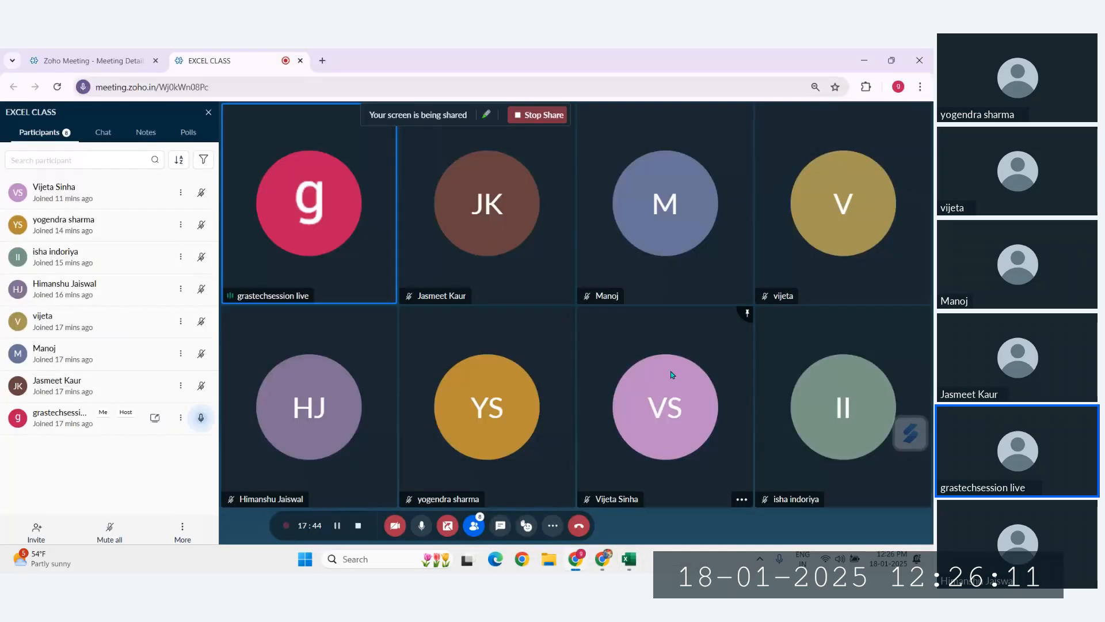
mouse_move(629, 559)
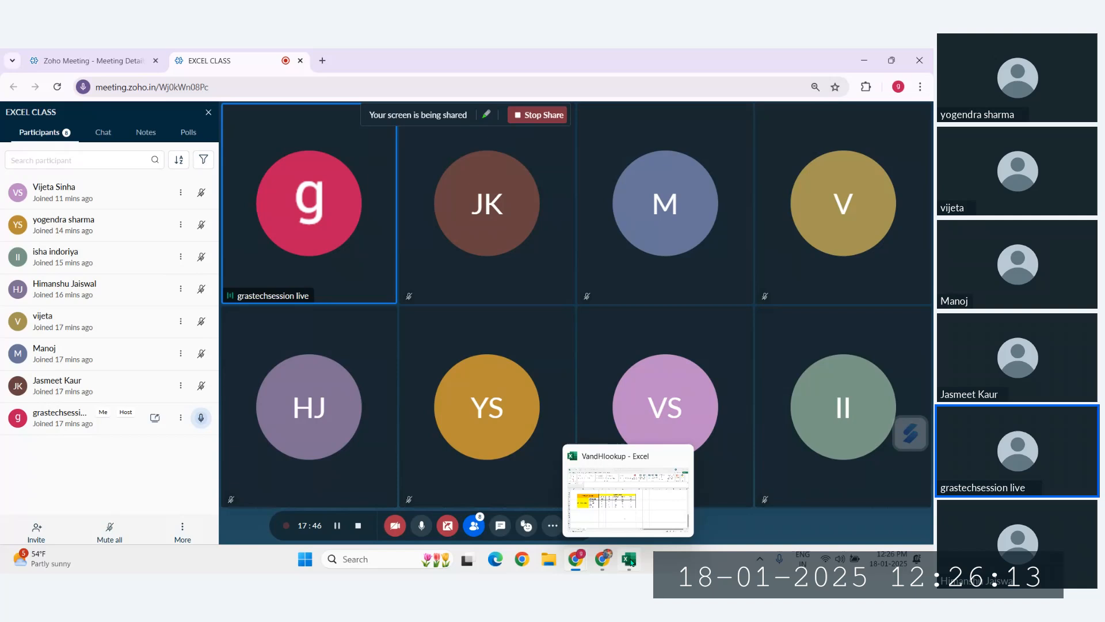
left_click(627, 511)
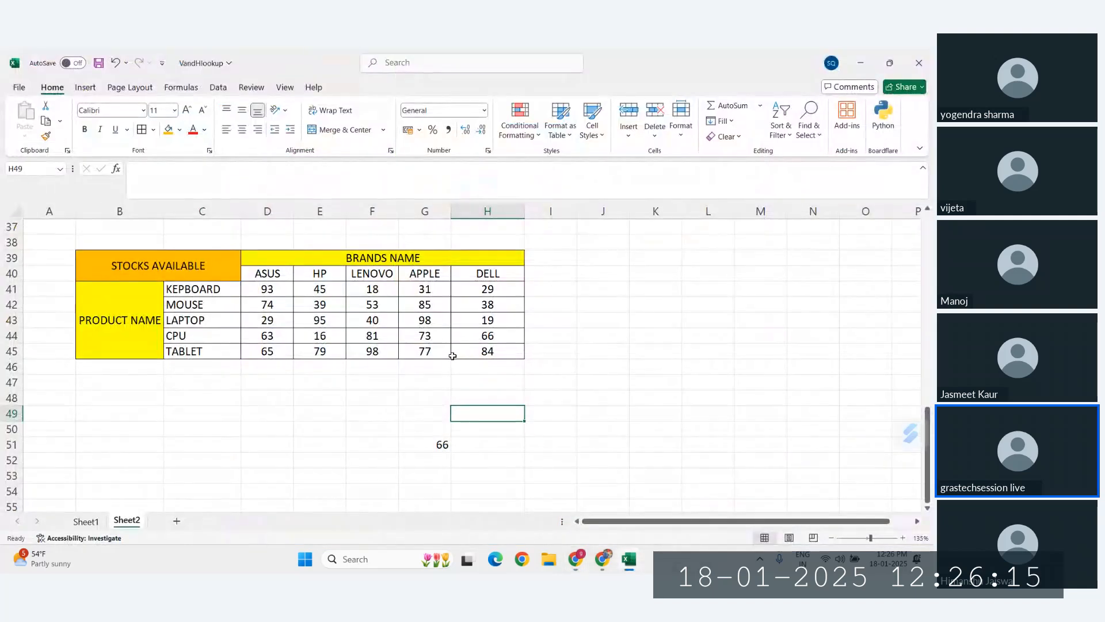
mouse_move(575, 557)
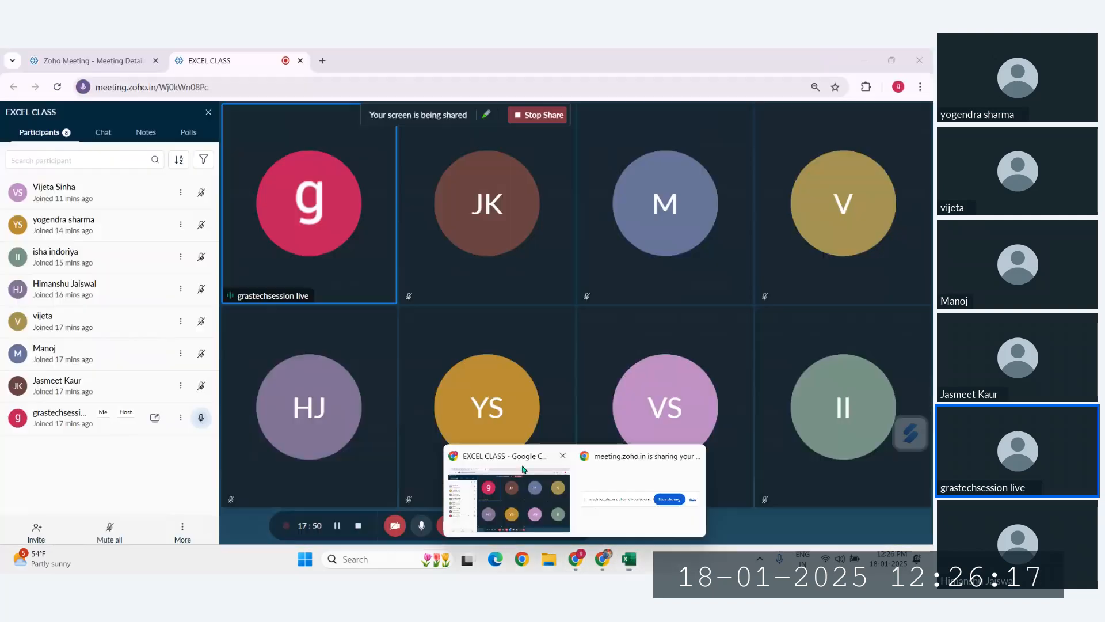
left_click(523, 469)
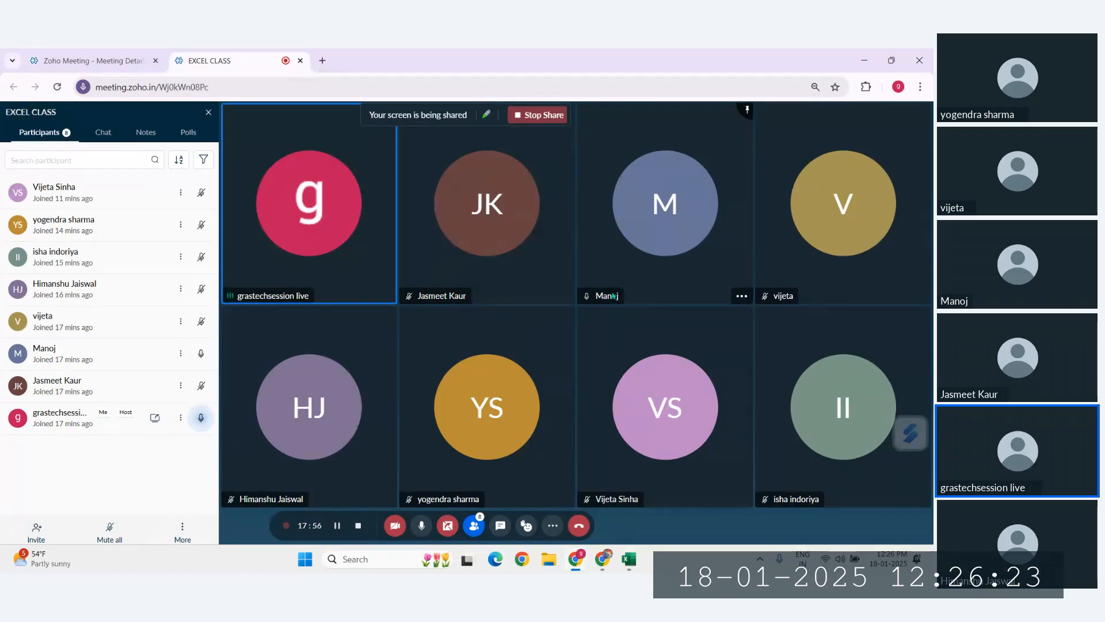
left_click(629, 559)
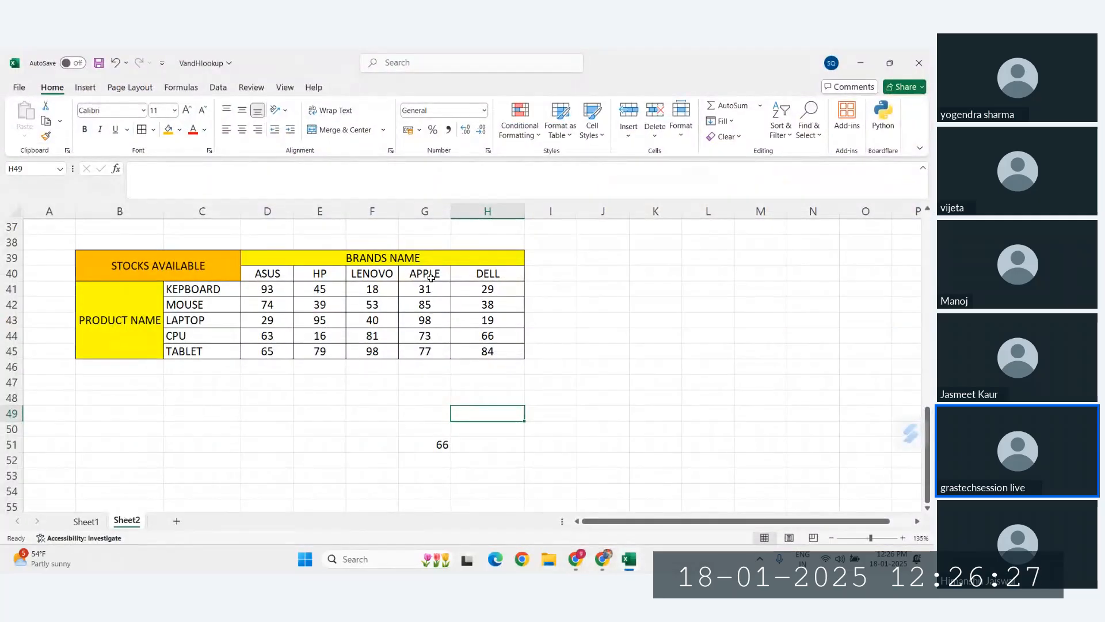
Trace the HP column and the CPU row to their intersection at cell E44
left_click(325, 273)
left_click(320, 335)
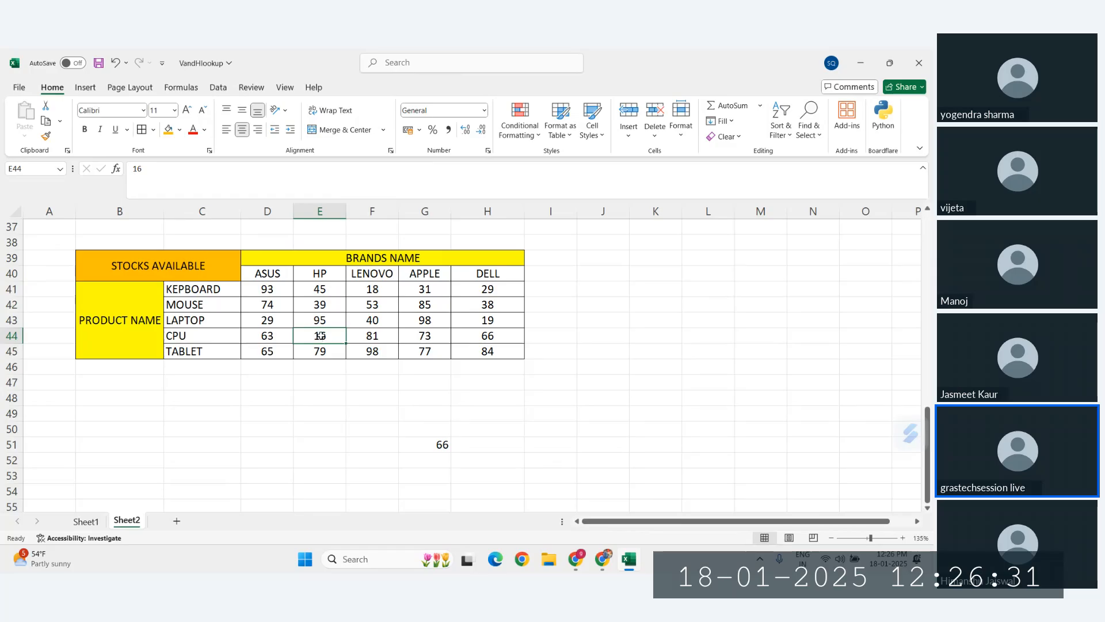
left_click(178, 339)
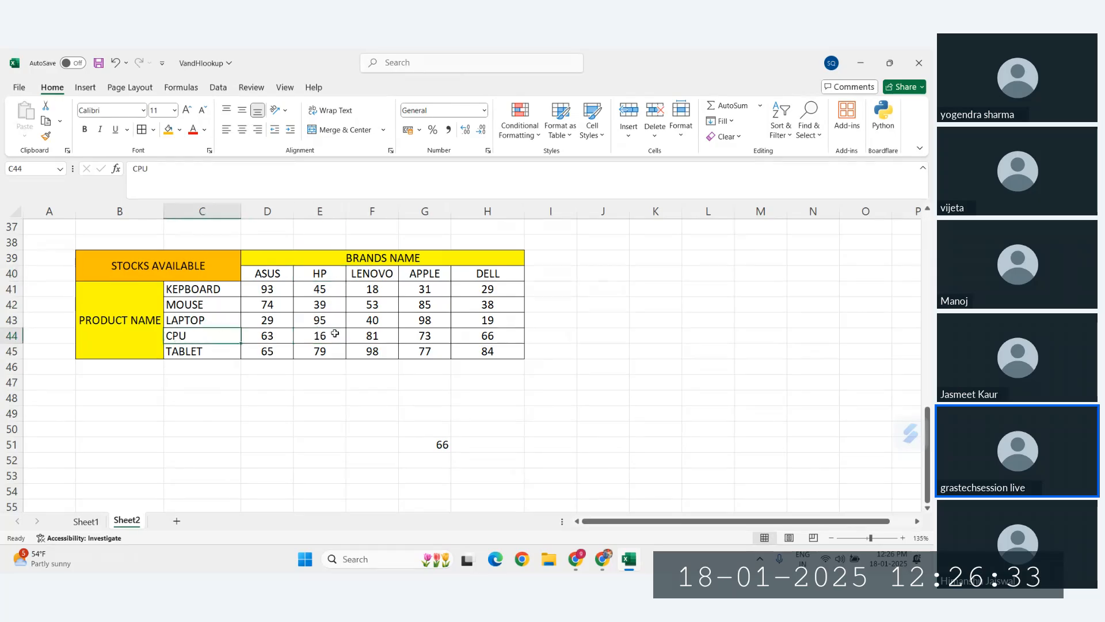
left_click(670, 366)
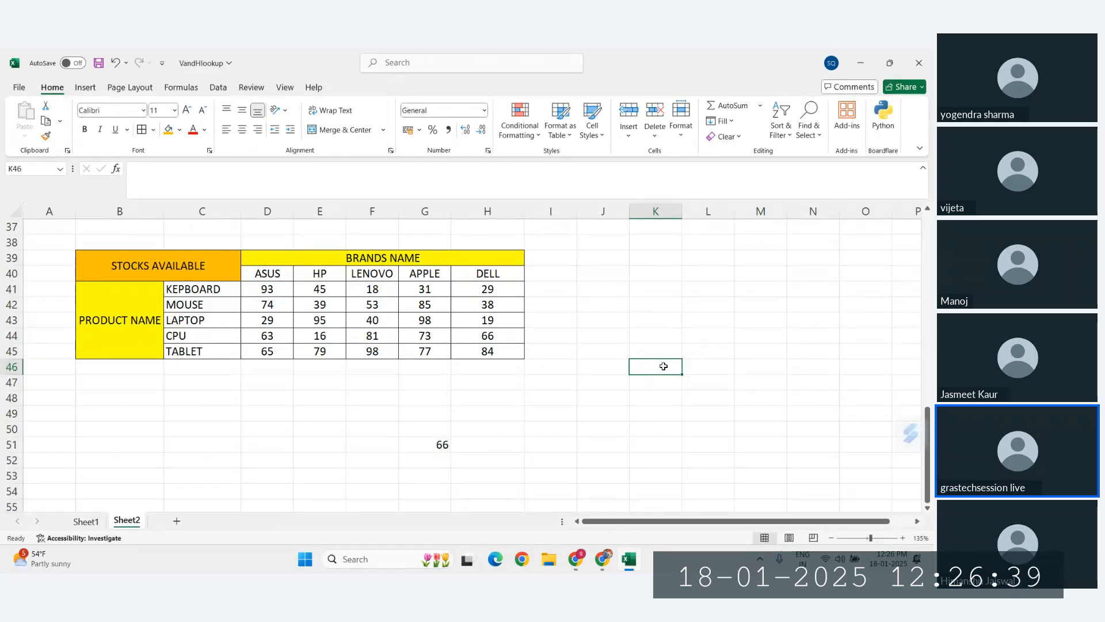
type("=MATCH(")
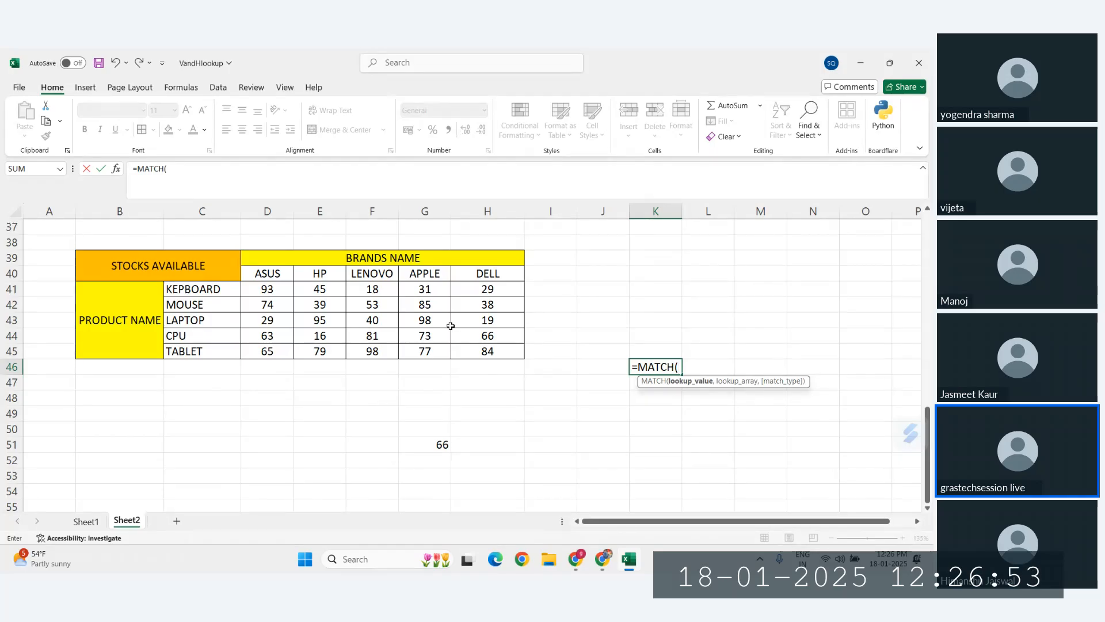
key("Escape")
Enter HP in cell K45 as the brand lookup value
left_click(647, 351)
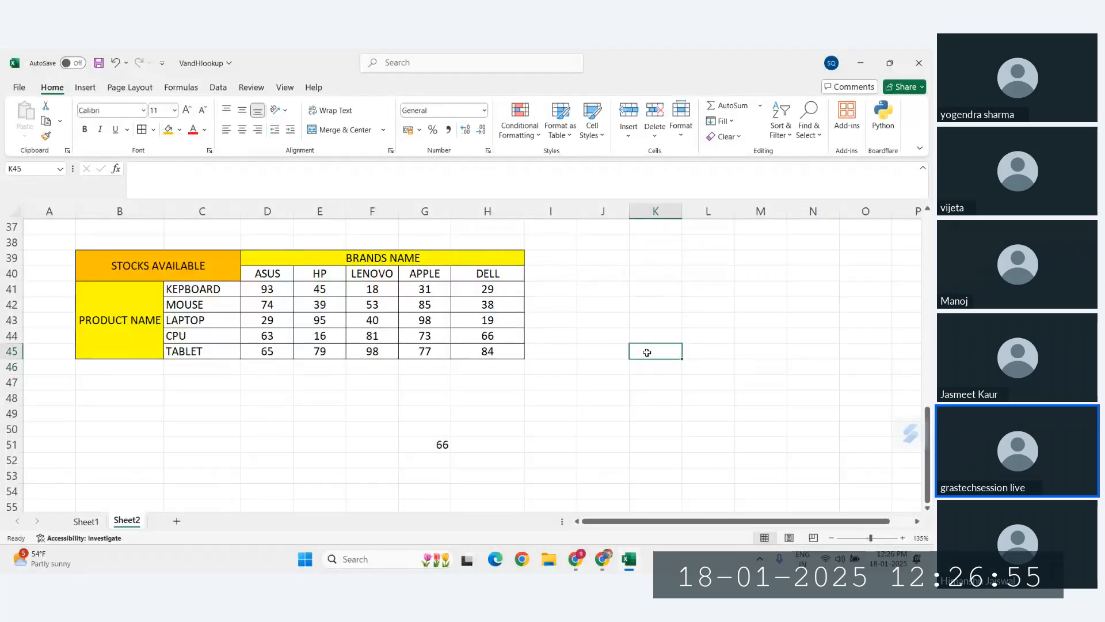
type("HP")
key("Return")
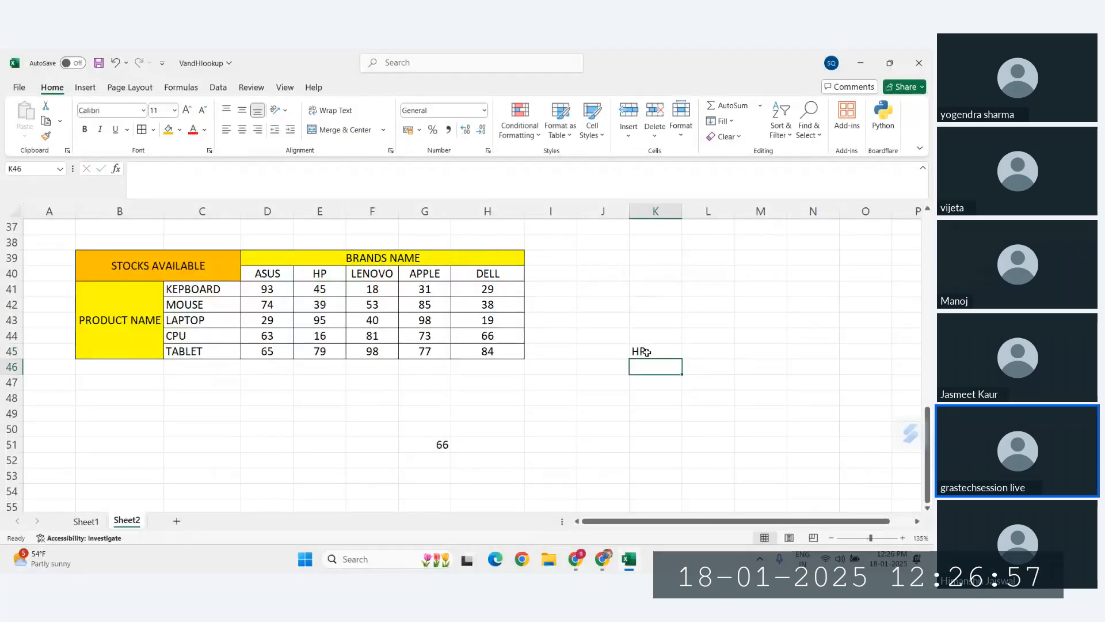
Locate the HP heading and the LAPTOP product name in the stock table, and review the INDEX formula in G51
left_click(646, 351)
left_click(320, 273)
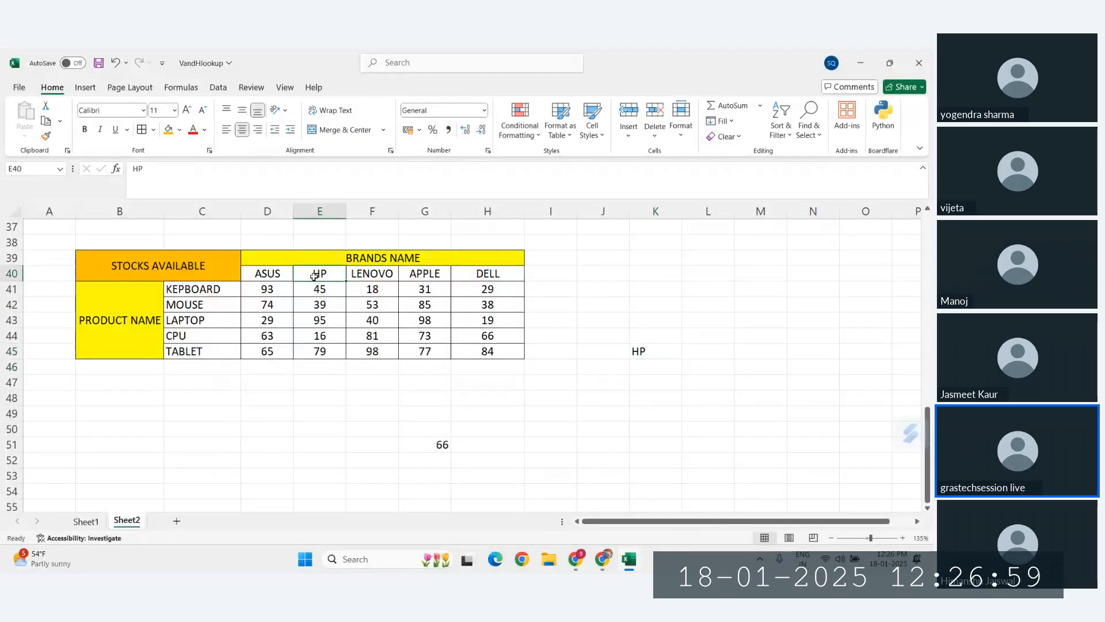
left_click(182, 320, "ctrl")
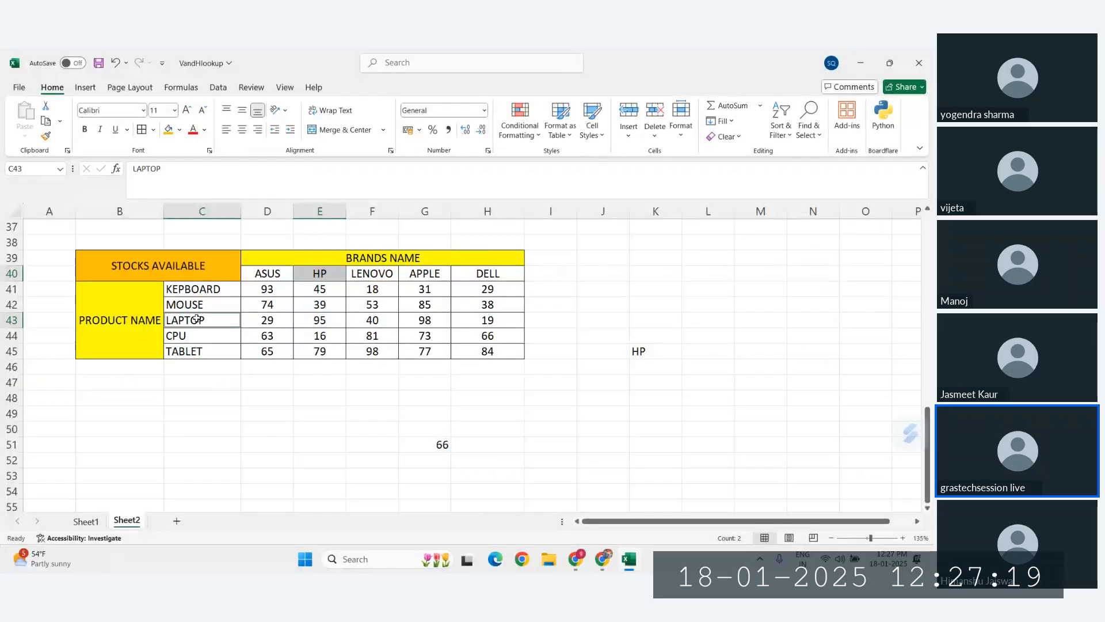
left_click(436, 445)
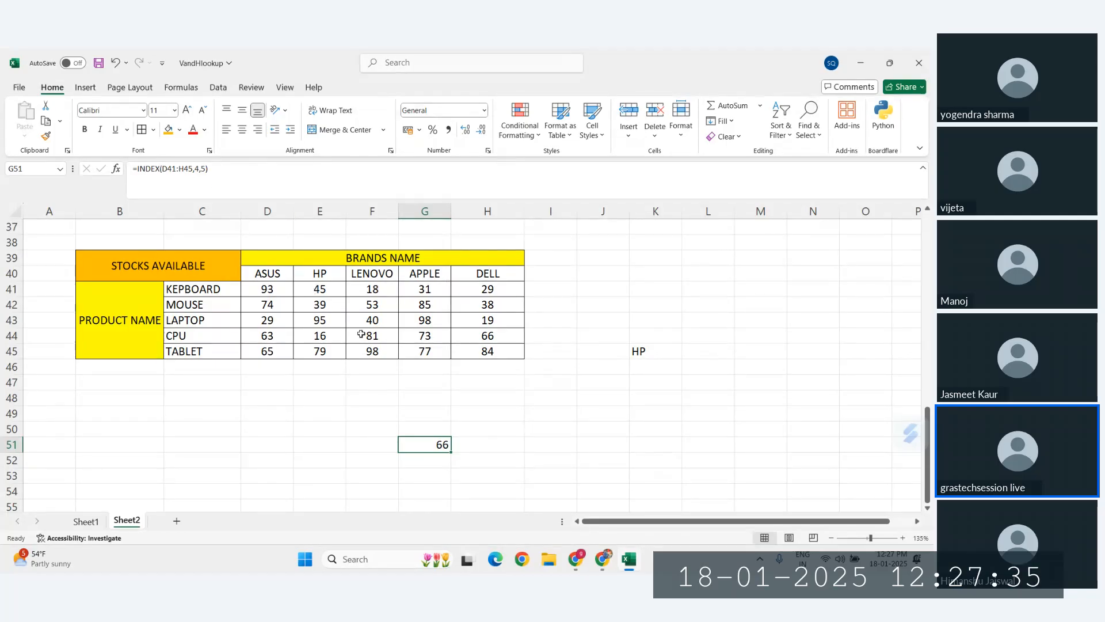
Enter LAPTOP in cell L45 as the product lookup value beside HP
left_click(648, 350)
left_click(661, 410)
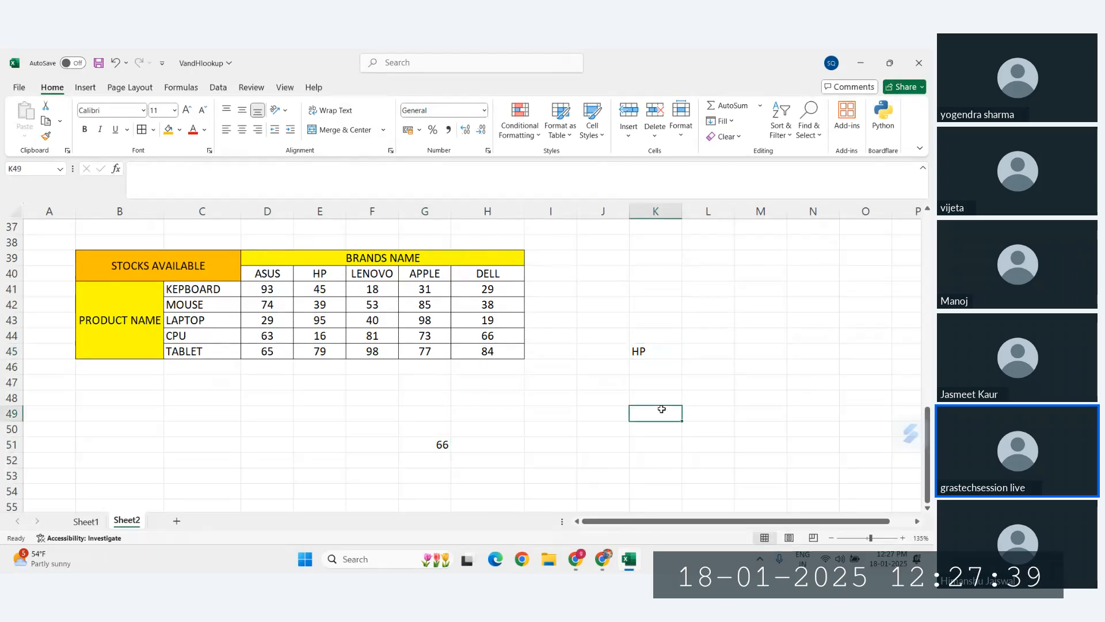
left_click(640, 381)
left_click(638, 349)
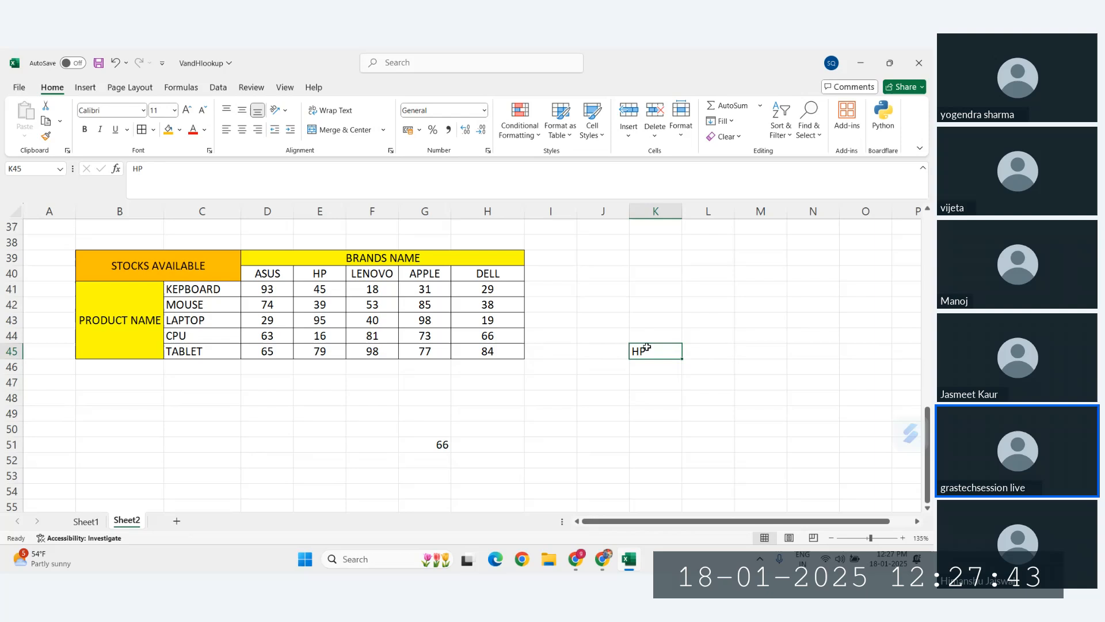
left_click(710, 353)
type("LAPTOP")
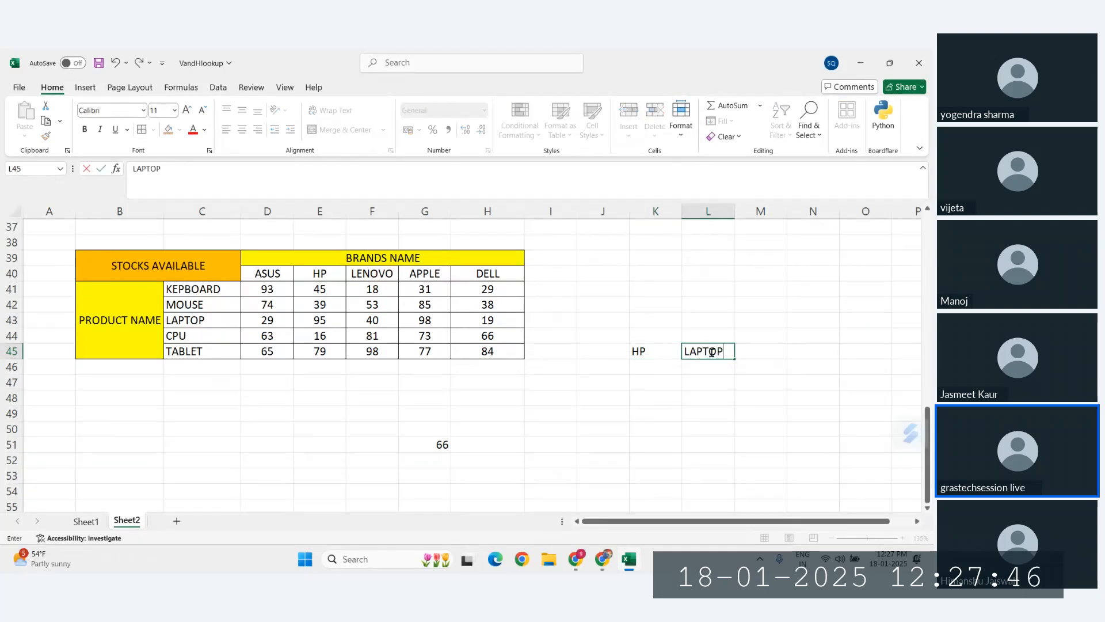
key("Return")
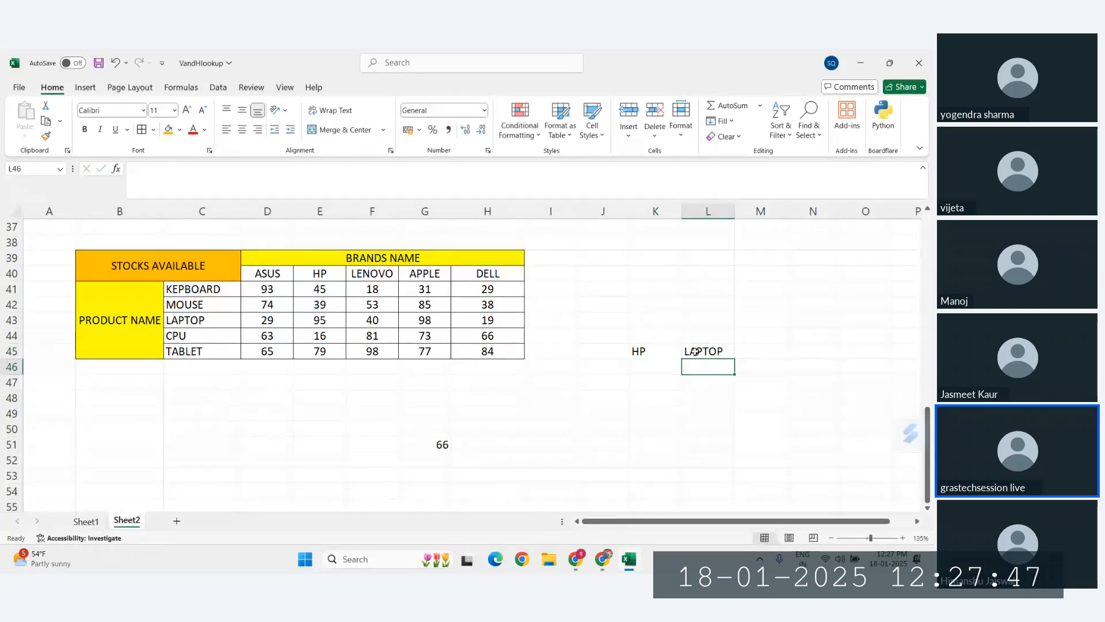
In K46, find HP's exact-match position among the brand headings with =MATCH(K45,D40:H40,0), and check it against the HP heading
left_click(644, 353)
left_click_drag(276, 270, 320, 273)
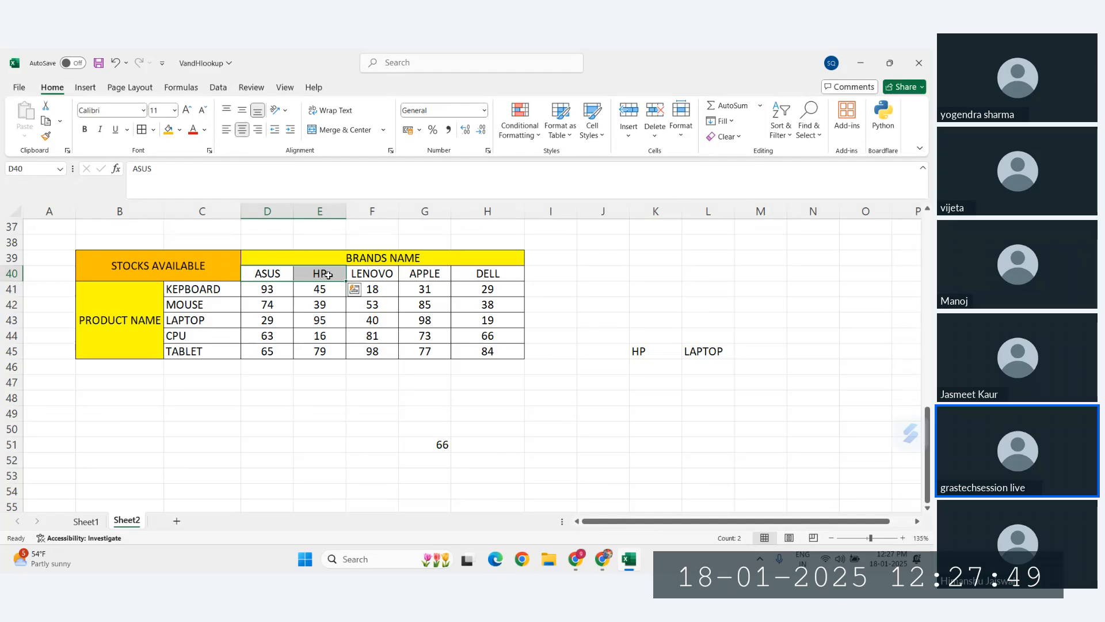
left_click_drag(190, 290, 205, 322)
left_click(648, 369)
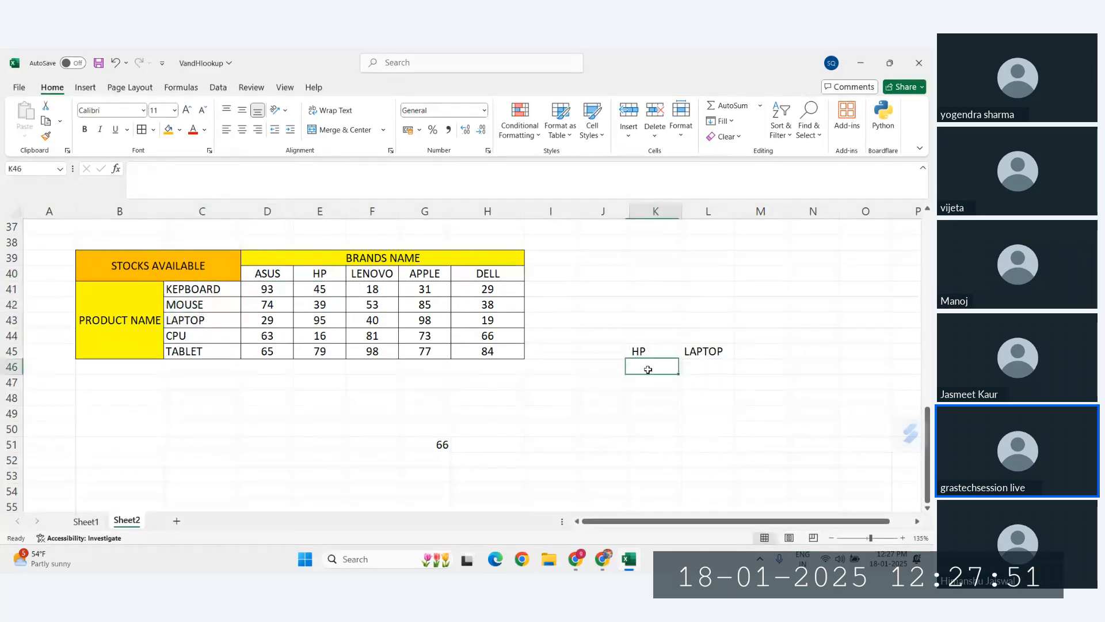
type("=MATCH(")
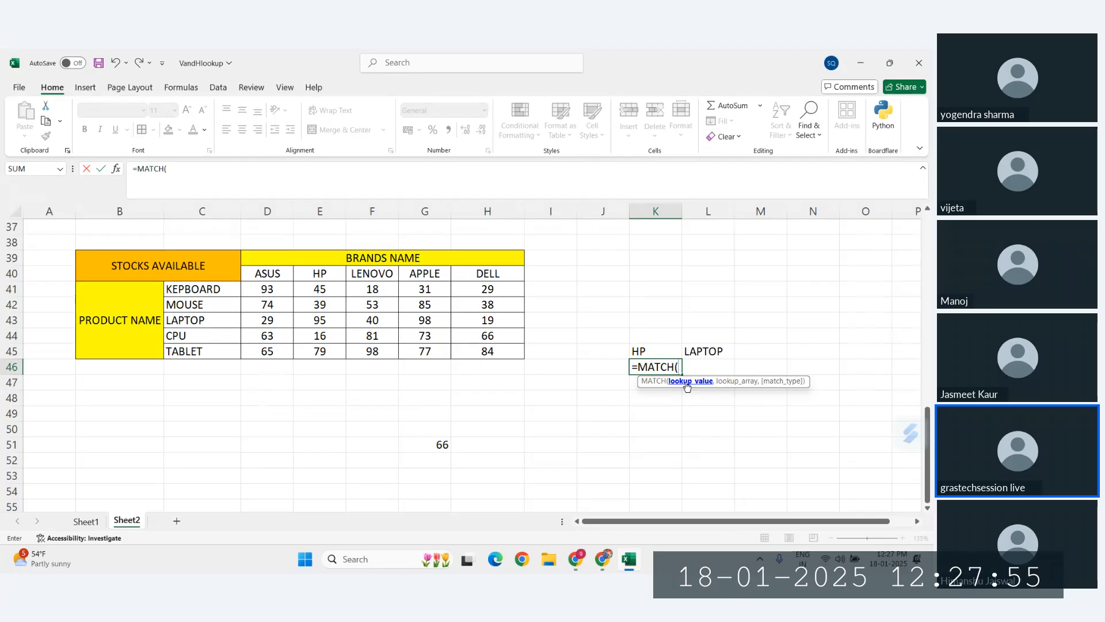
left_click(642, 351)
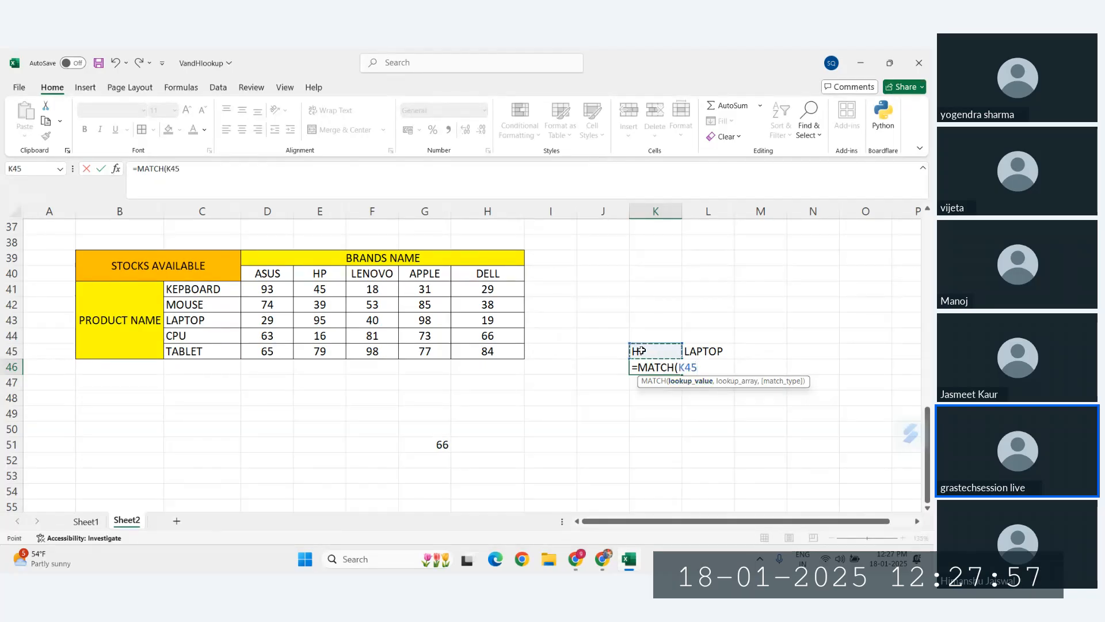
type(",")
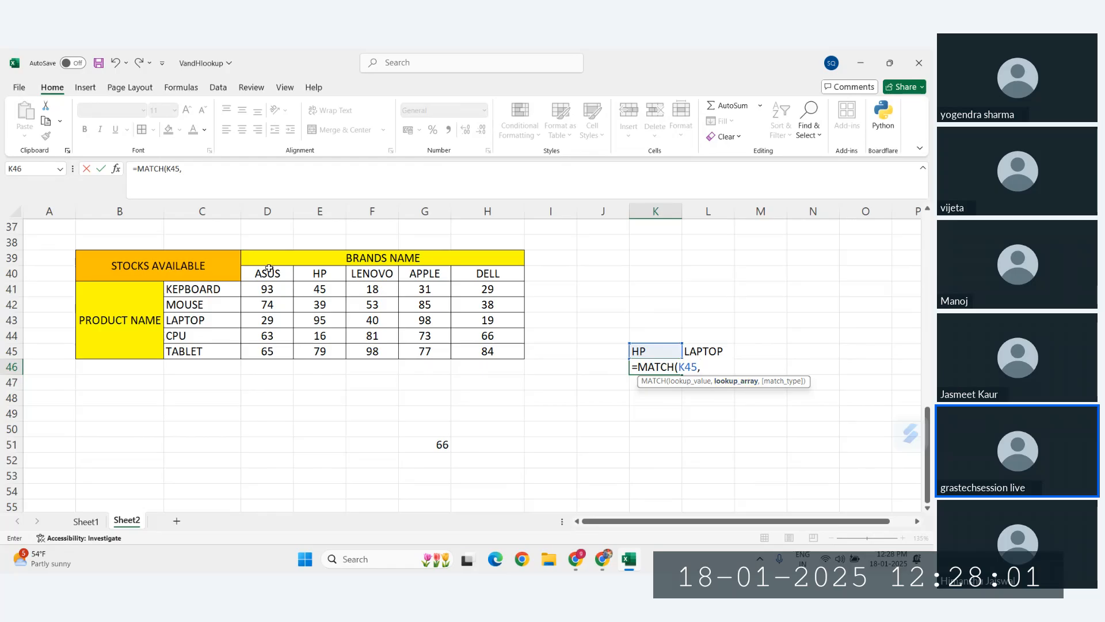
left_click_drag(268, 269, 486, 274)
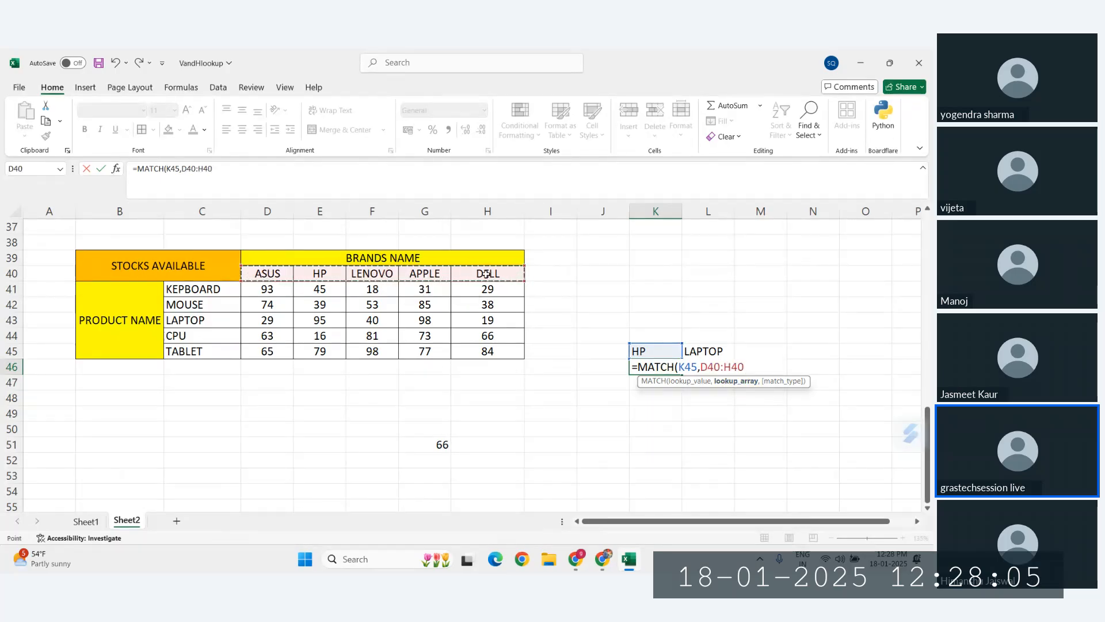
type(",")
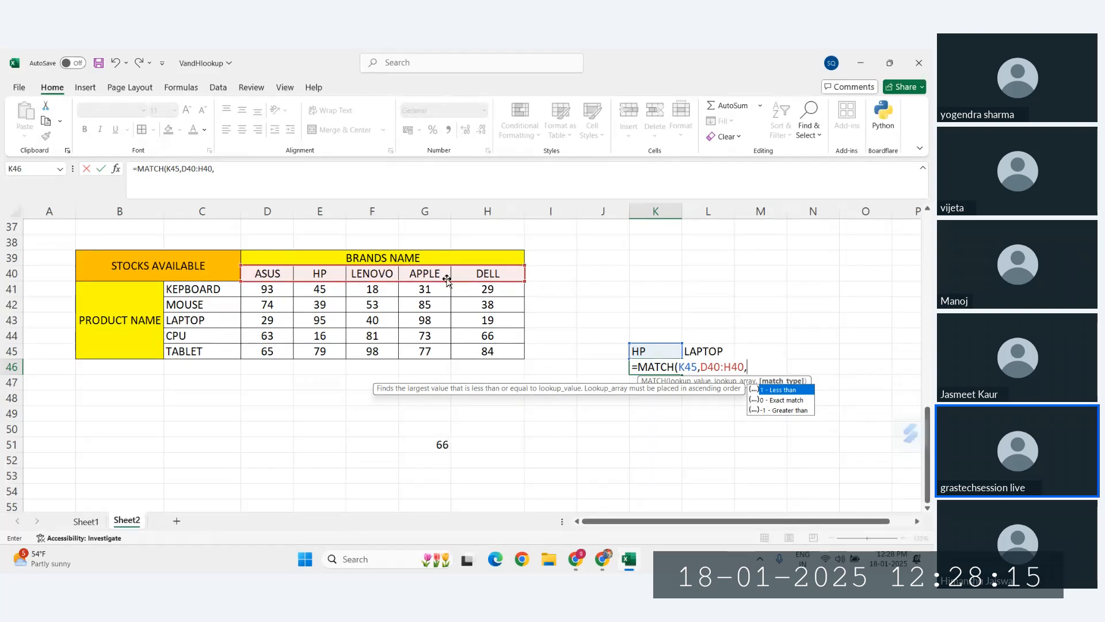
type("0")
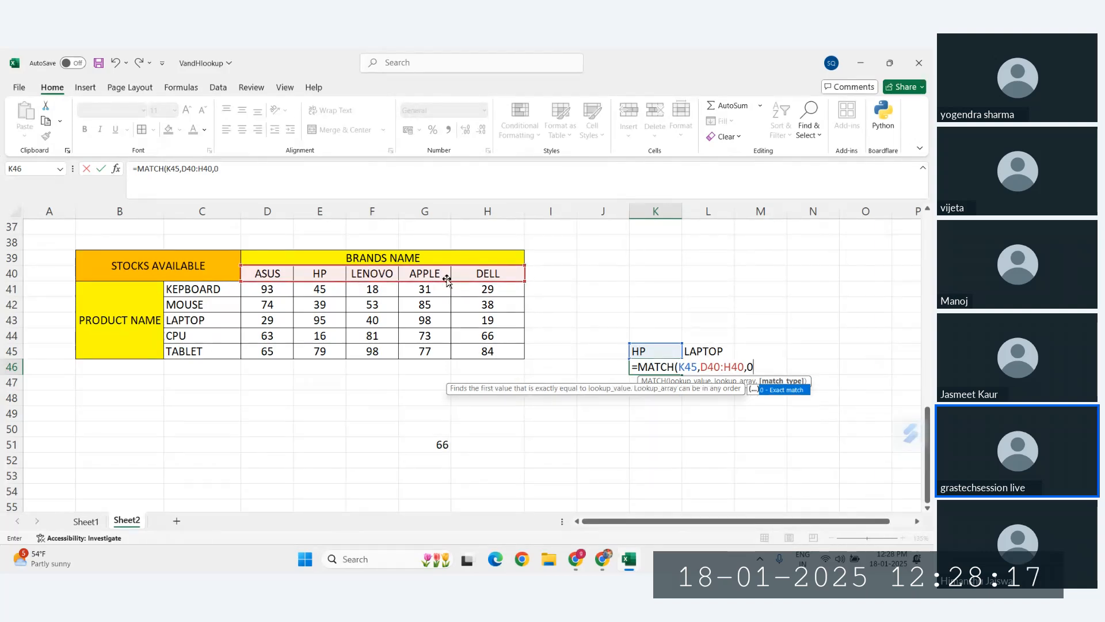
type(")")
key("Return")
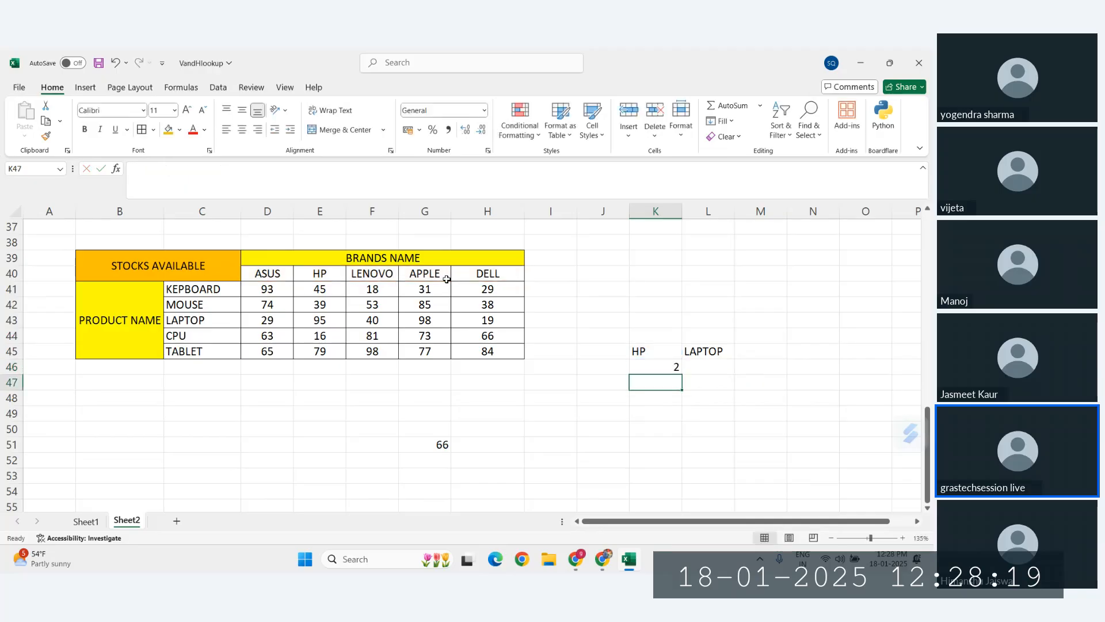
left_click(676, 368)
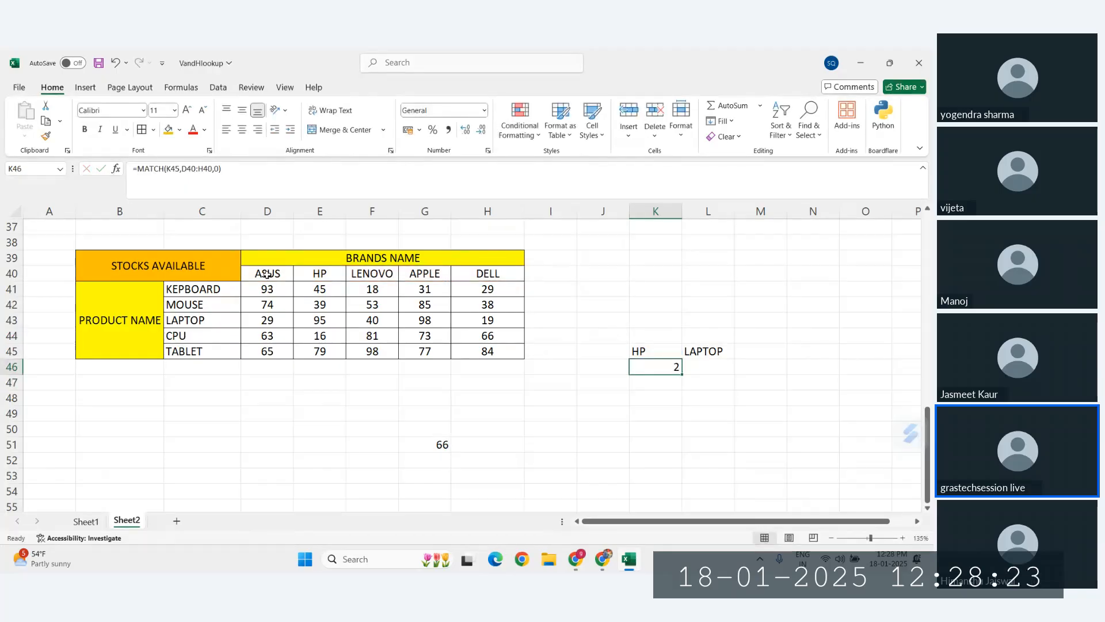
left_click(329, 275)
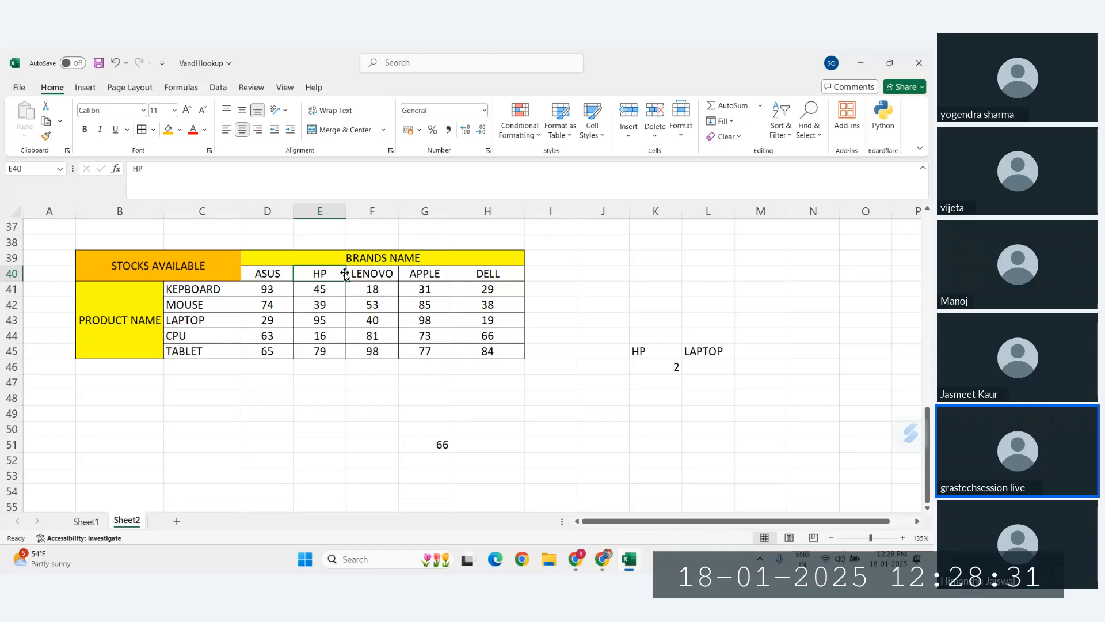
In L46, find LAPTOP's exact-match position in the product names with =MATCH(L45,C41:C45,0)
left_click(718, 352)
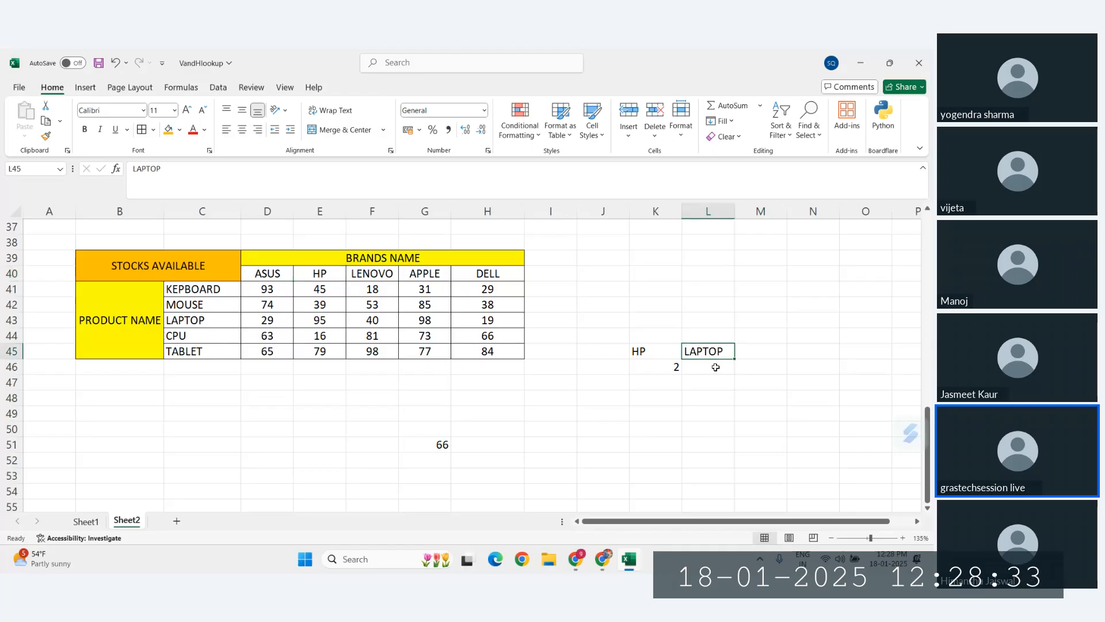
left_click_drag(196, 294, 201, 354)
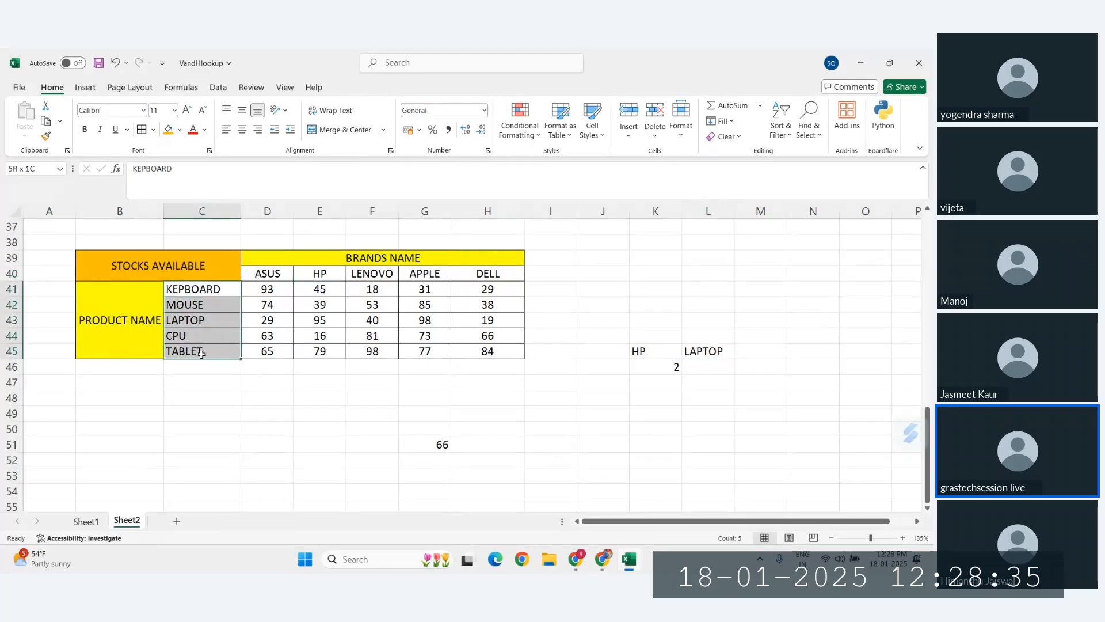
left_click(198, 317)
left_click_drag(196, 289, 190, 352)
left_click(707, 366)
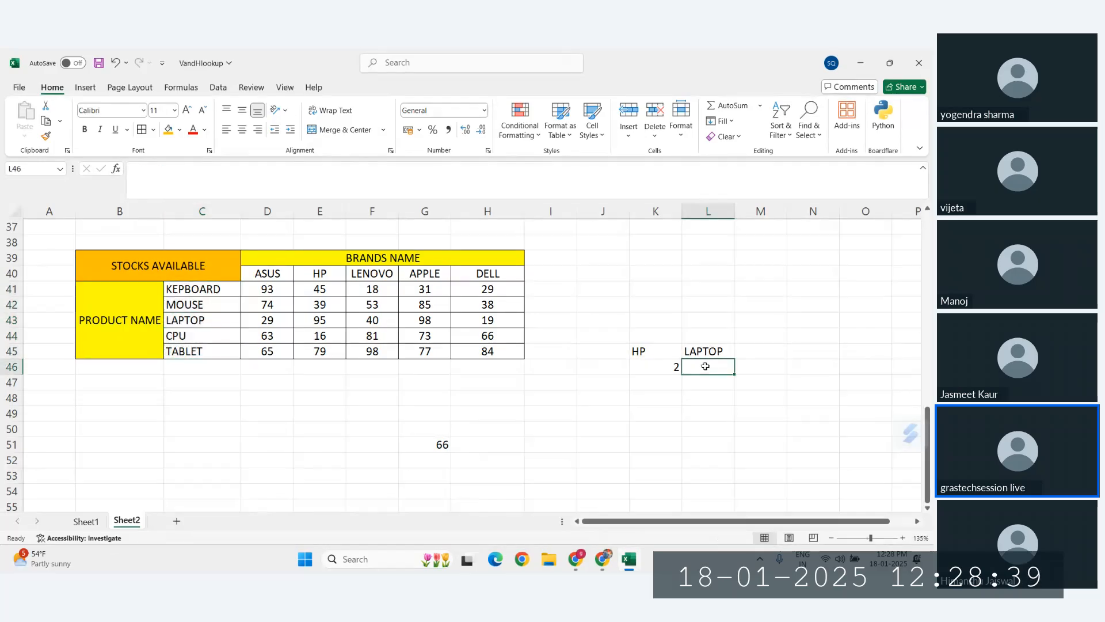
type("=MATCH(")
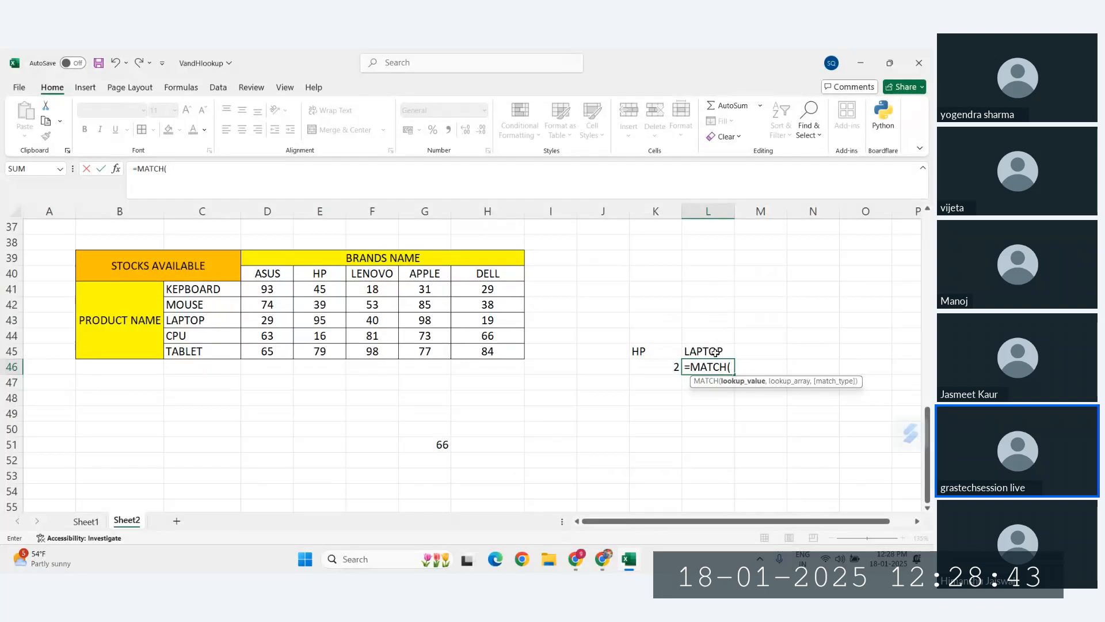
left_click(713, 351)
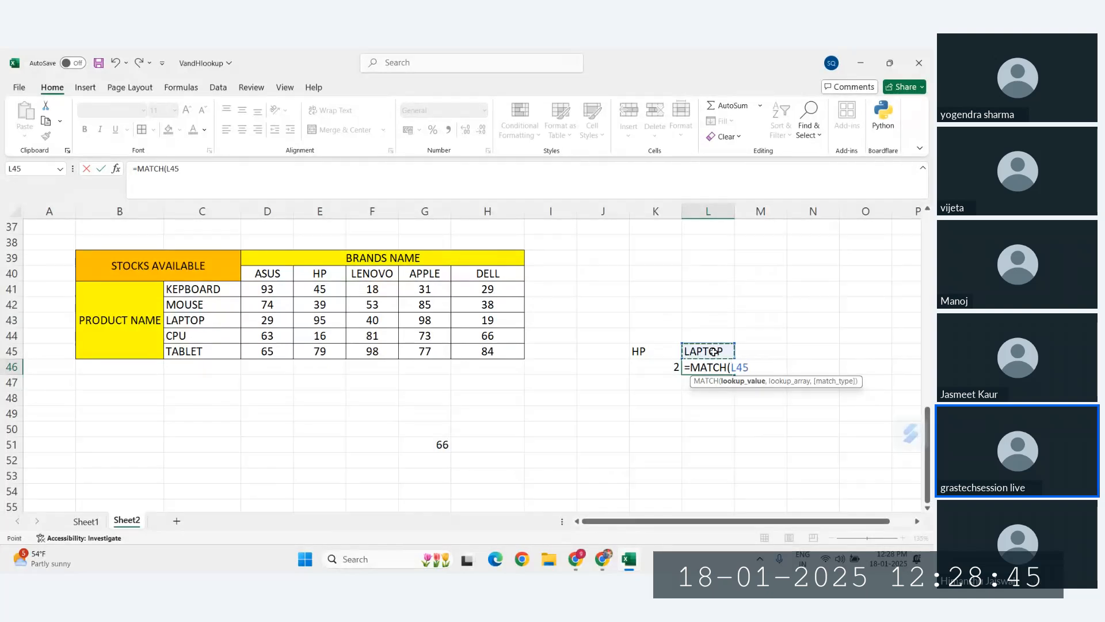
type(",")
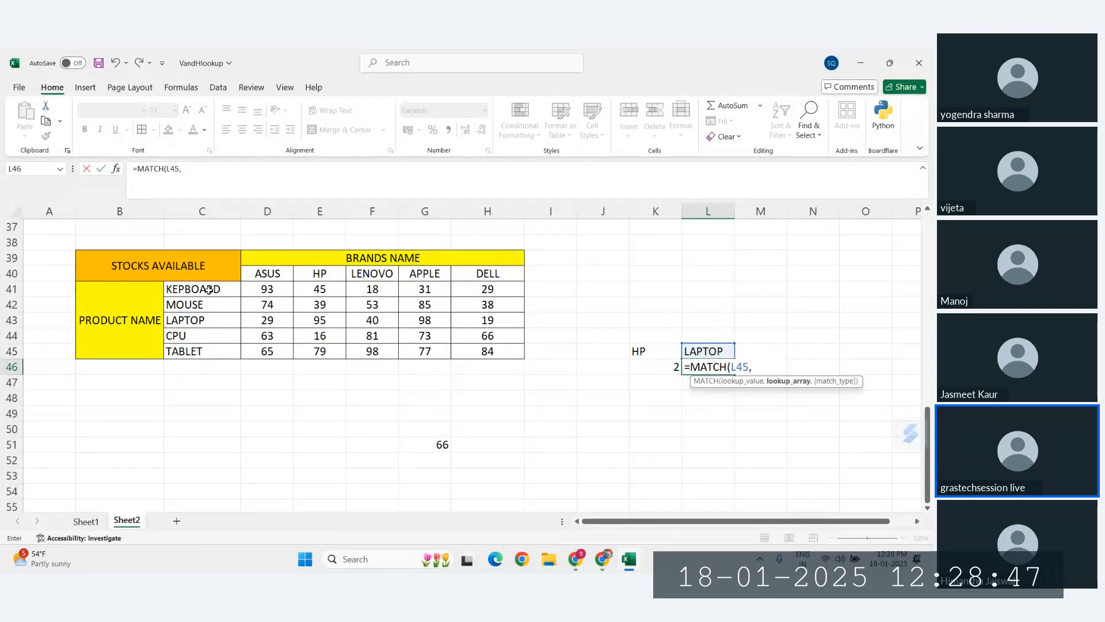
left_click_drag(206, 290, 201, 356)
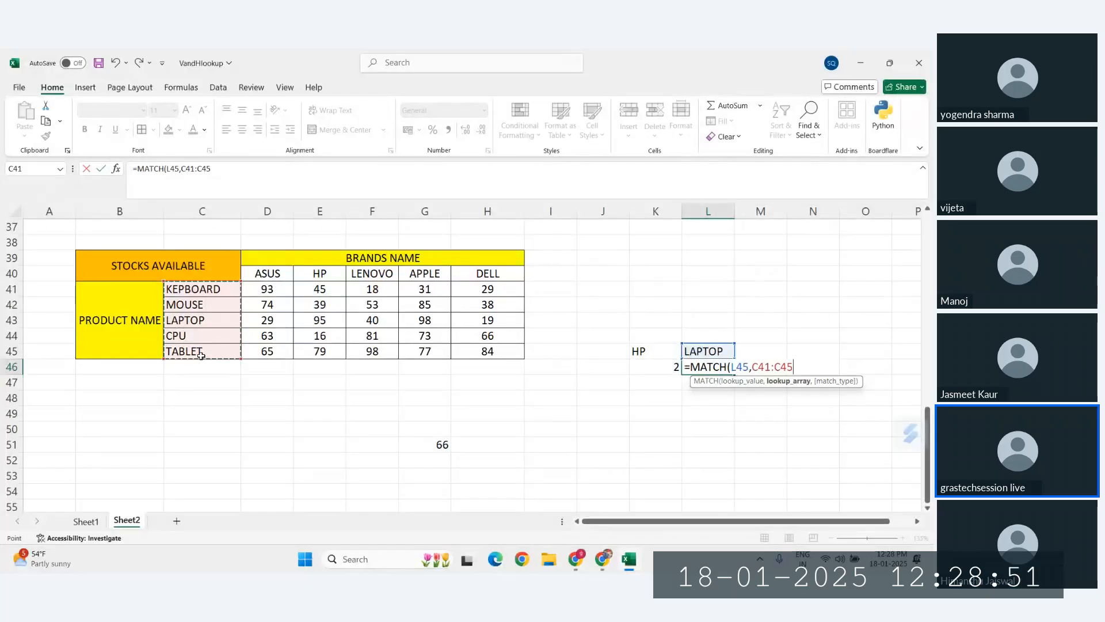
type(",")
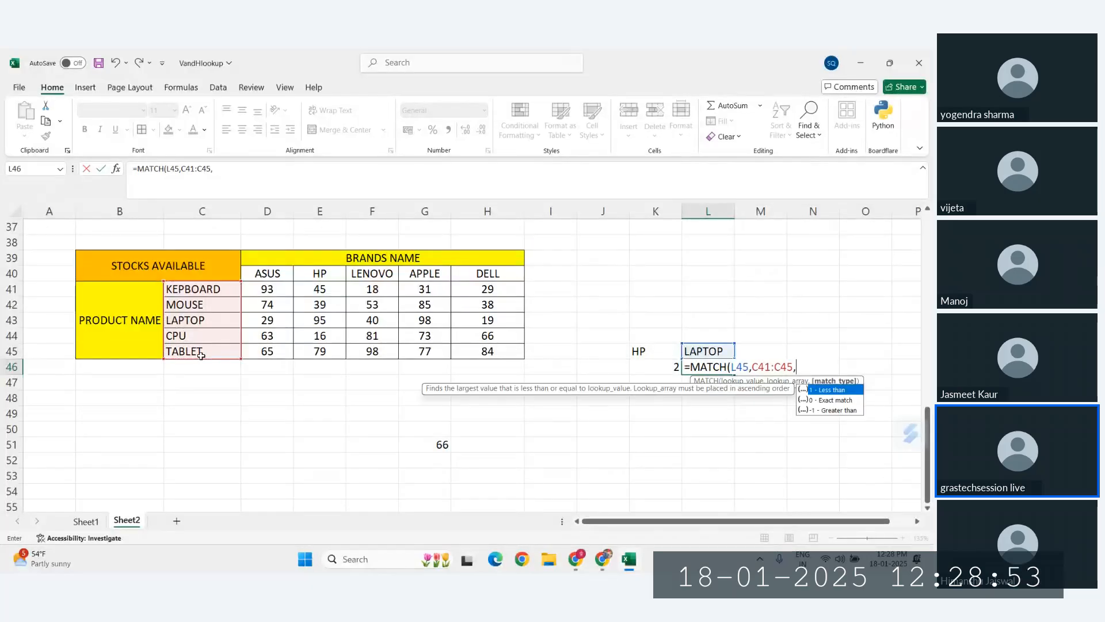
type("0)")
key("Return")
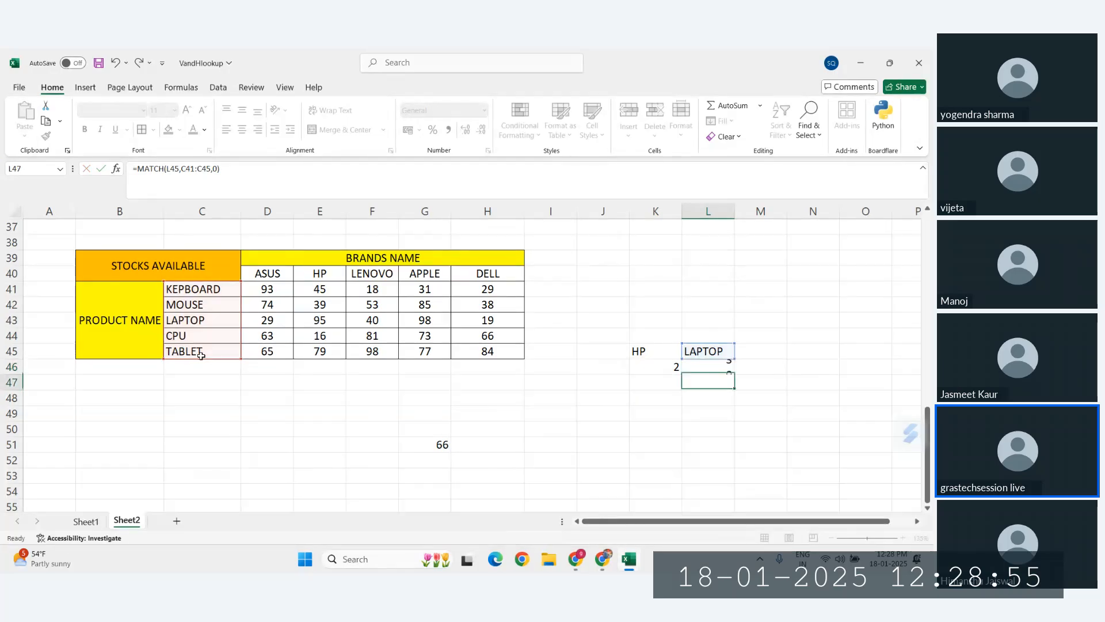
In K49, return the HP laptop stock from the two MATCH results with =INDEX(D41:H45,L46,K46)
left_click(656, 367)
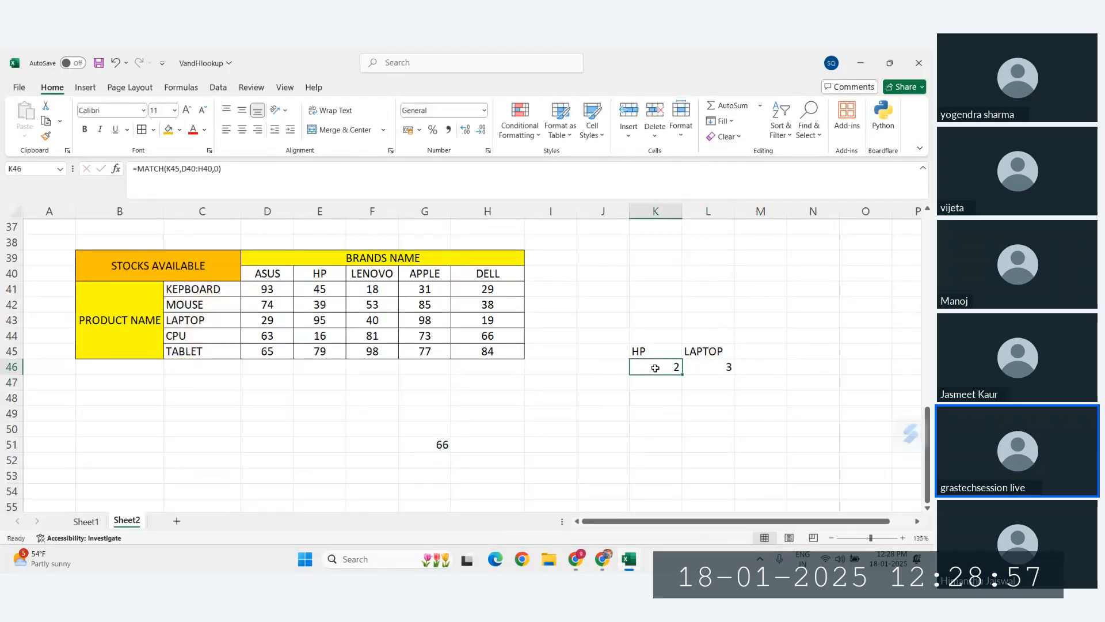
left_click(728, 366)
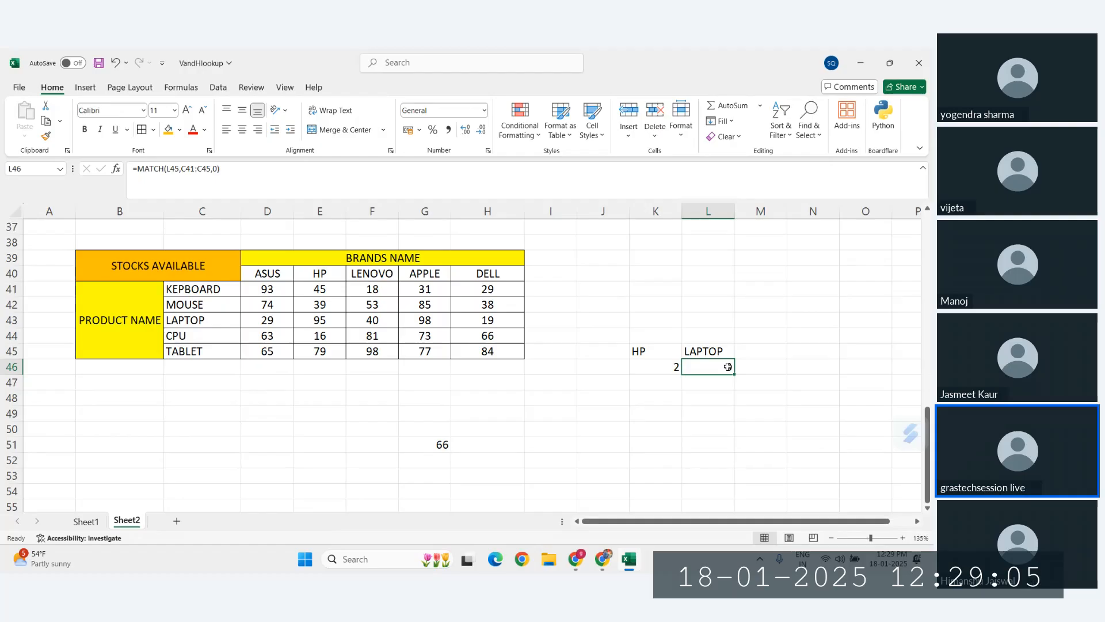
left_click(660, 413)
type("=I")
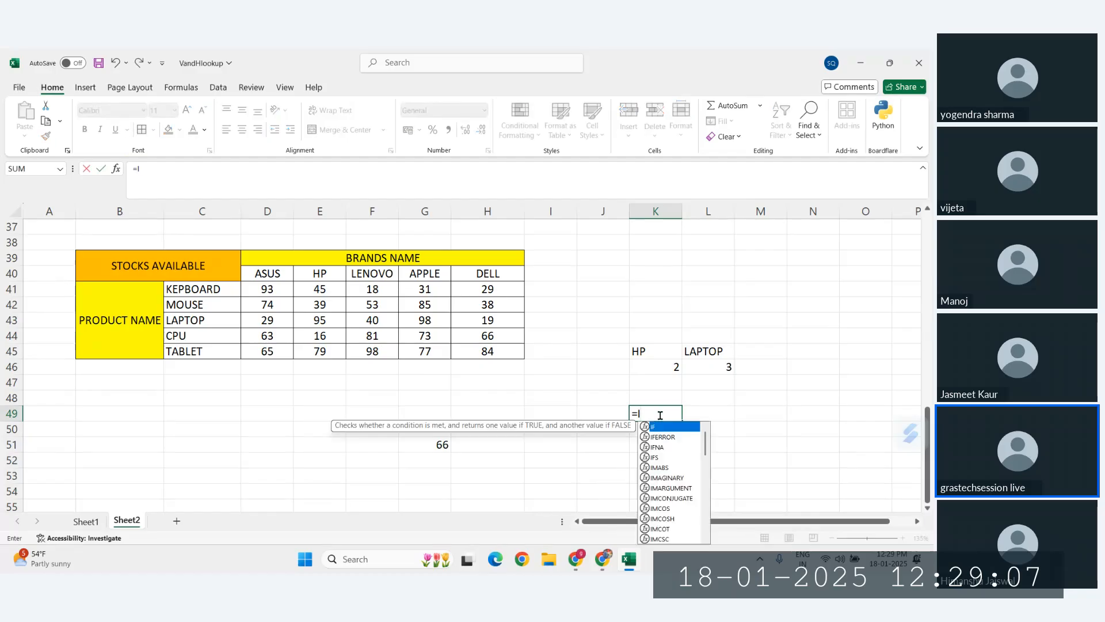
type("NDEX(")
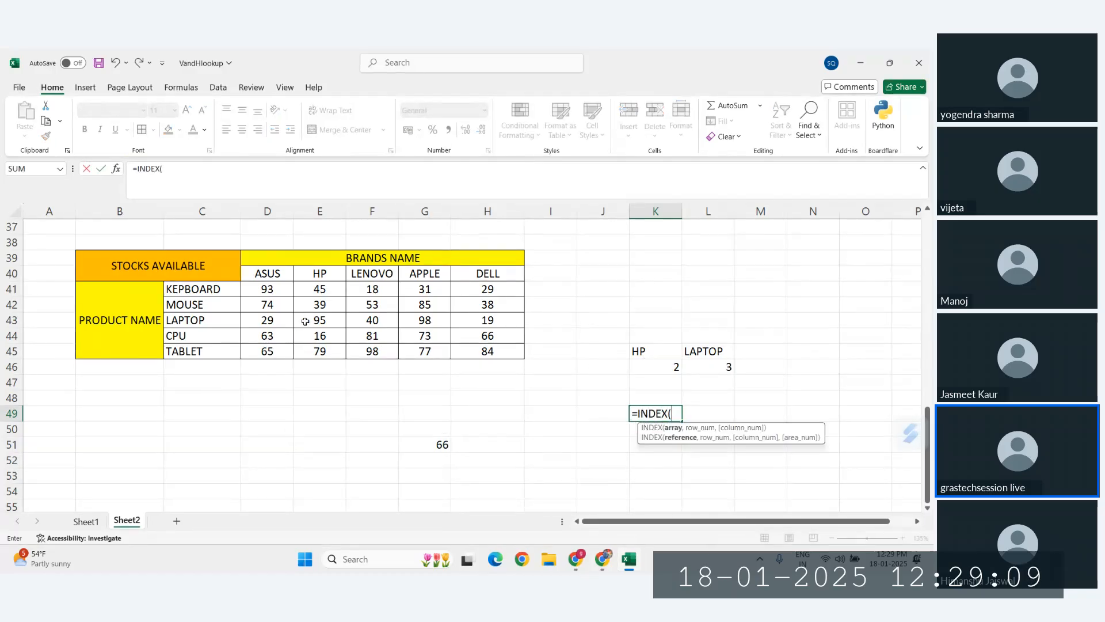
left_click_drag(257, 288, 515, 353)
type(",")
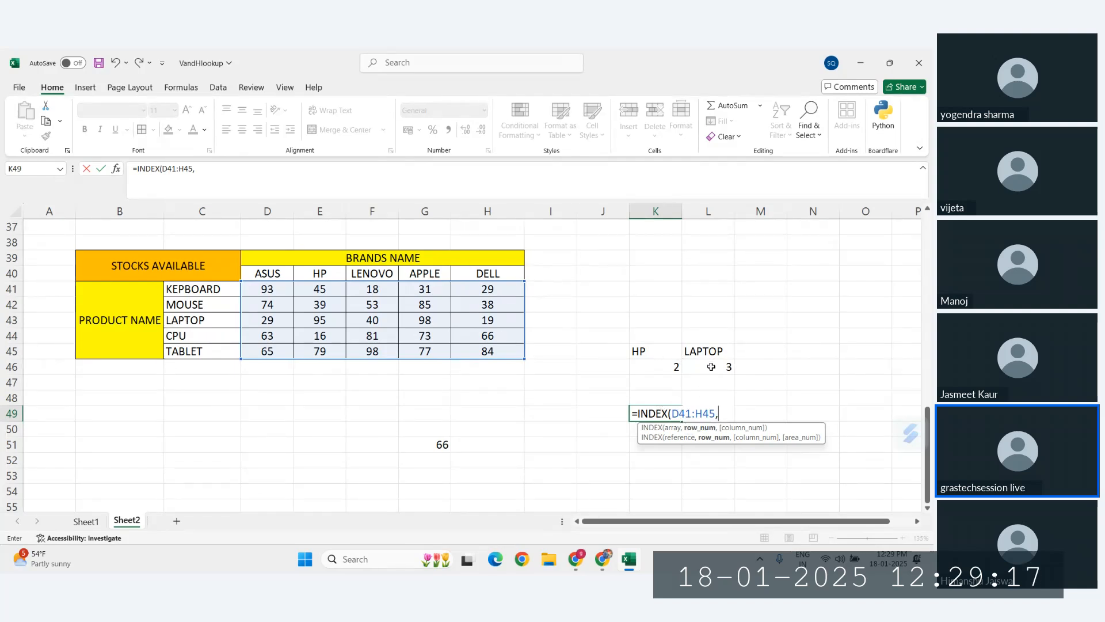
left_click(711, 367)
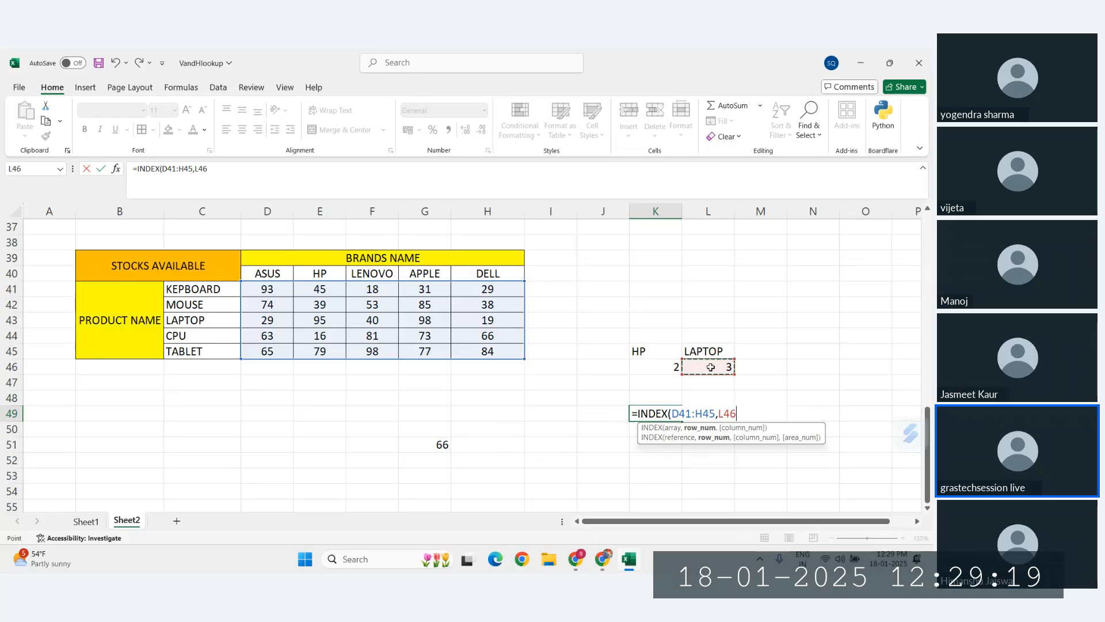
type(",")
left_click(659, 367)
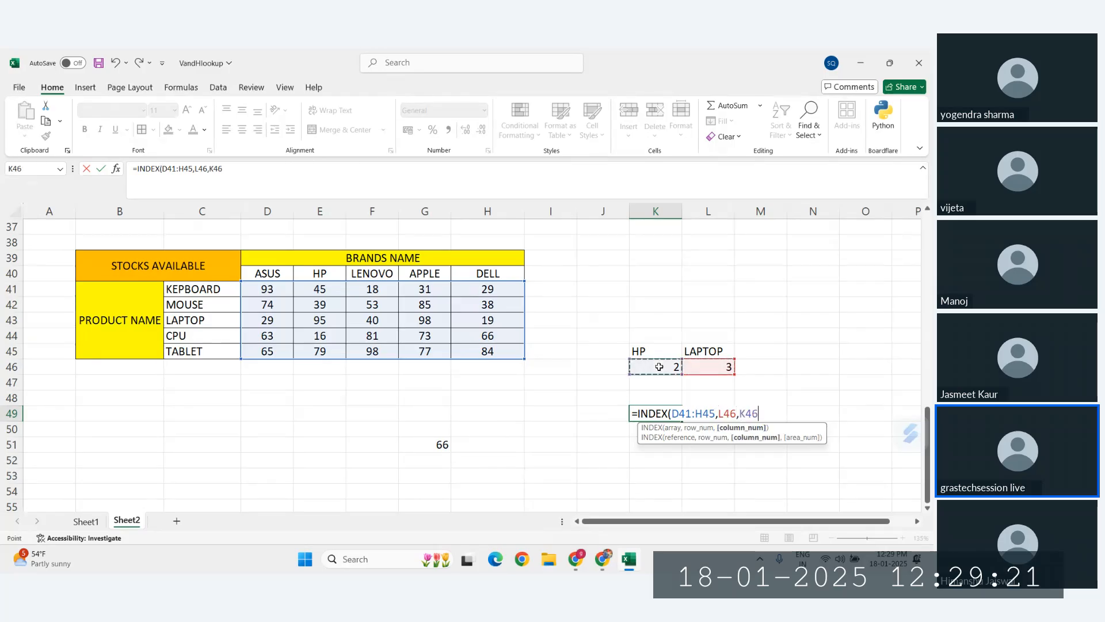
type(")")
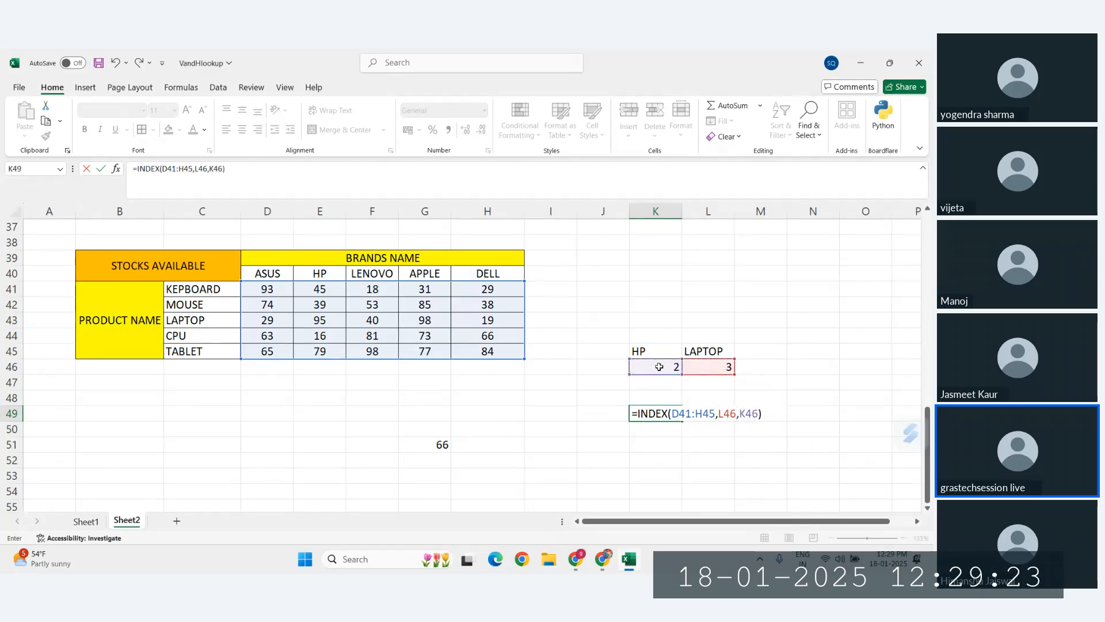
key("Return")
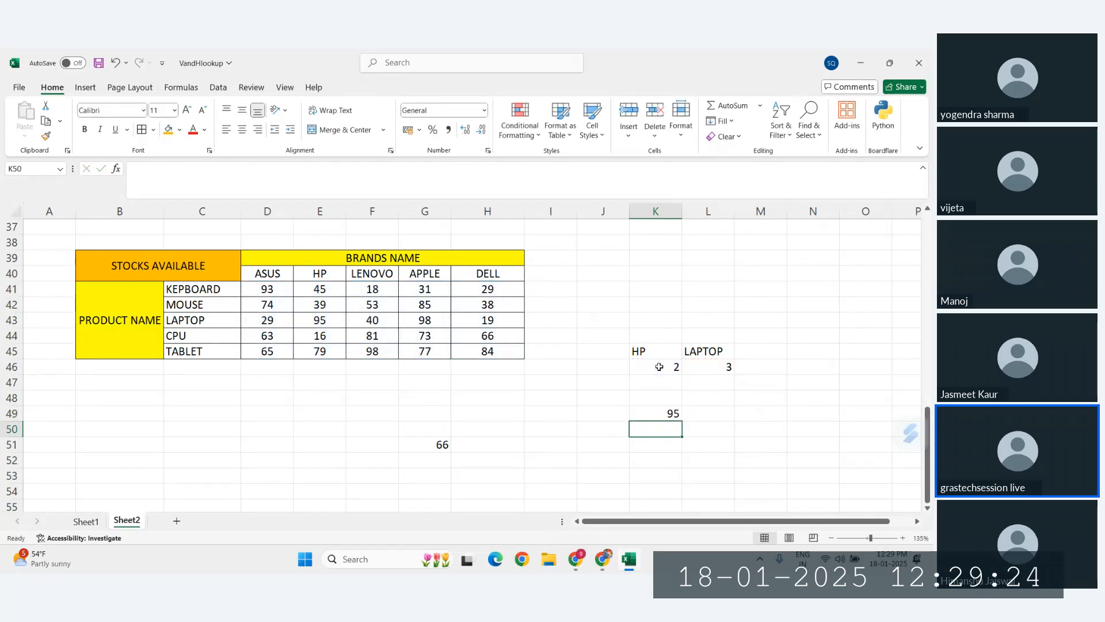
Compare the INDEX result in K49 with the HP and LAPTOP lookup values in K45 and L45
left_click(657, 411)
left_click(645, 352)
left_click(716, 354)
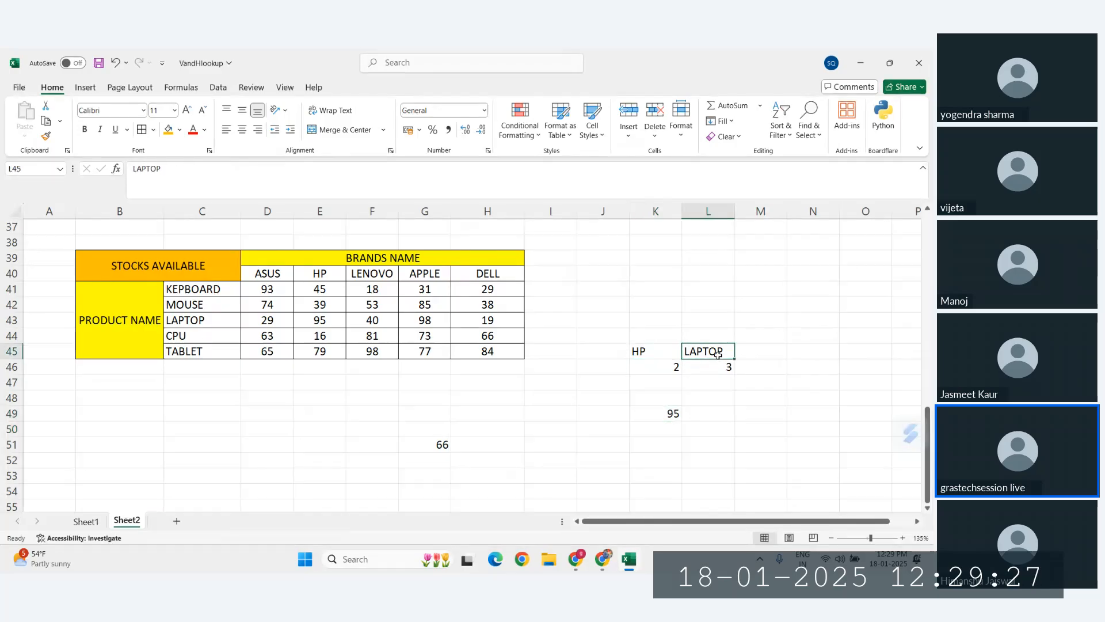
left_click(668, 412)
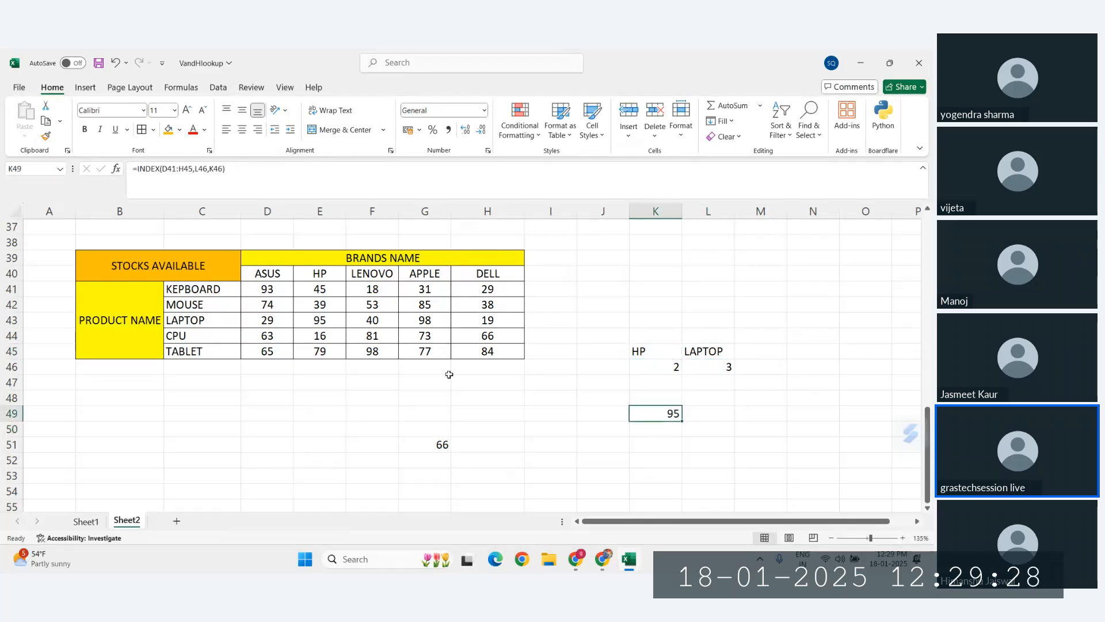
Check the HP laptop stock in the table, and change the lookup values to APPLE in K45 and CPU in L45
left_click(196, 326)
left_click(305, 322)
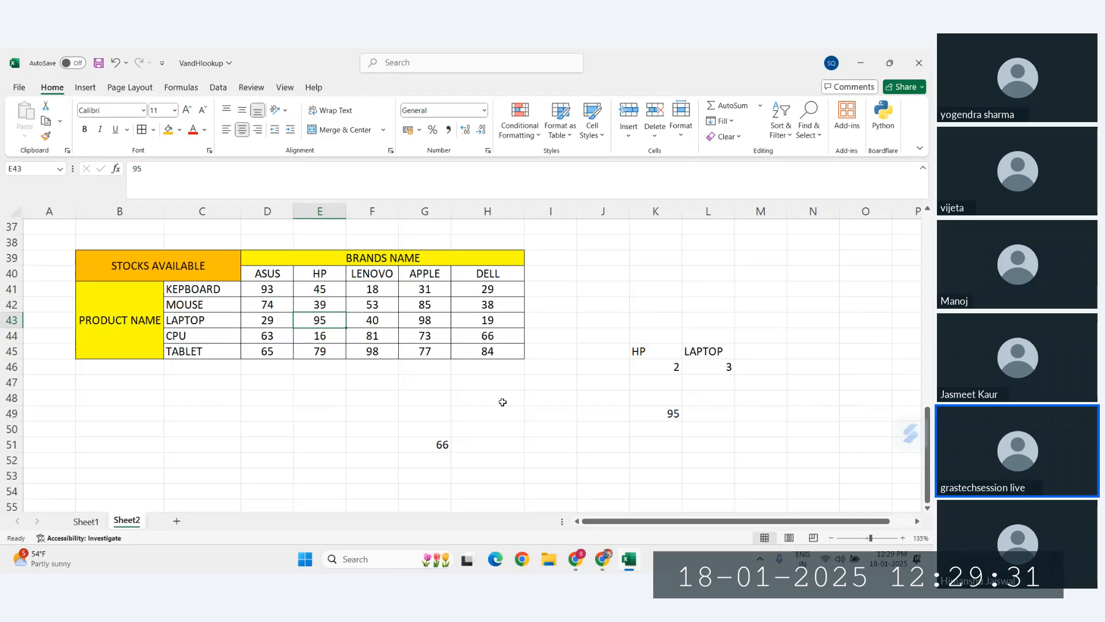
left_click(649, 350)
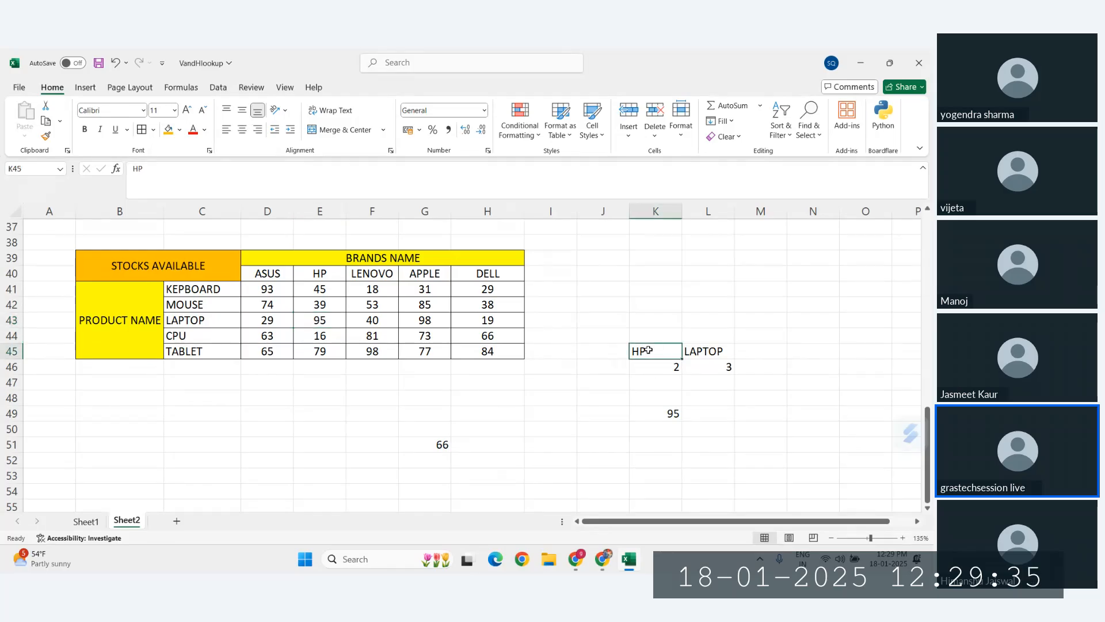
type("APPLE")
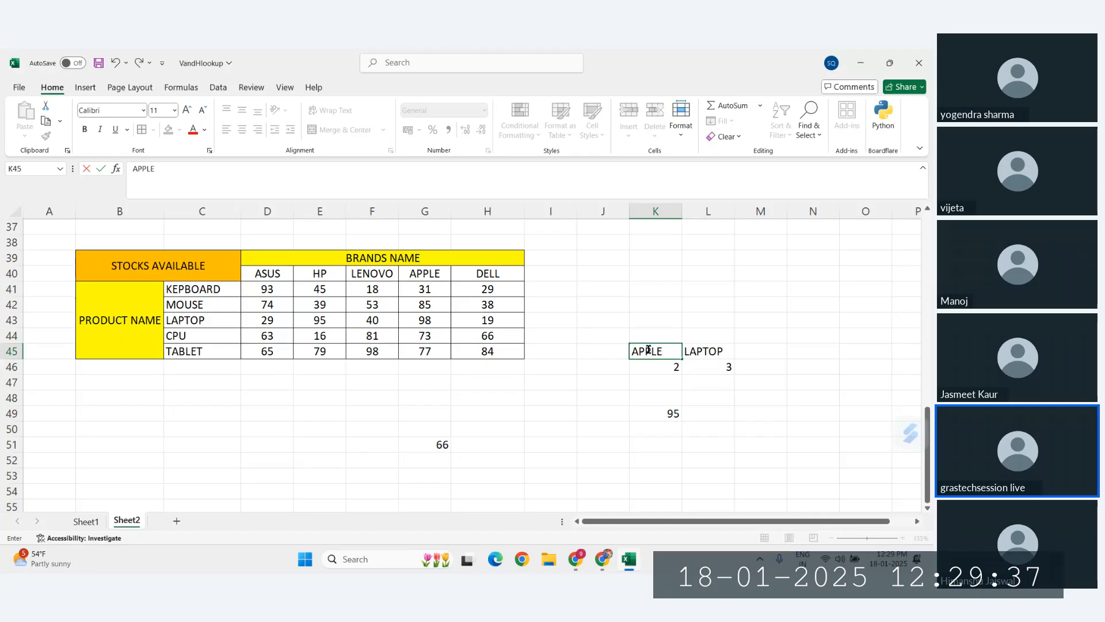
double_click(706, 350)
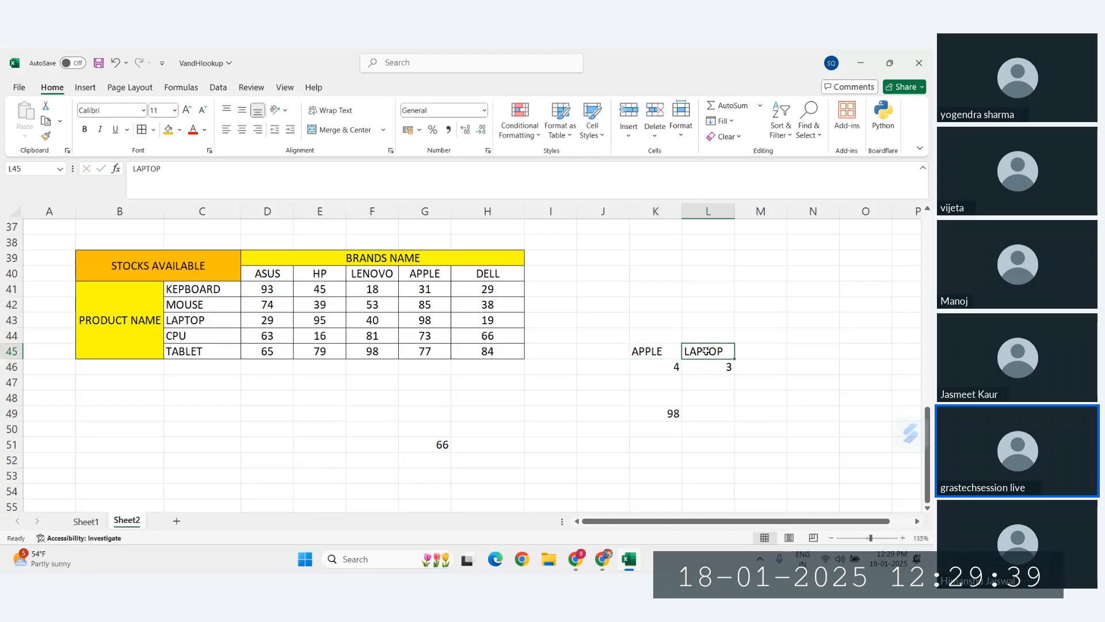
type("CP")
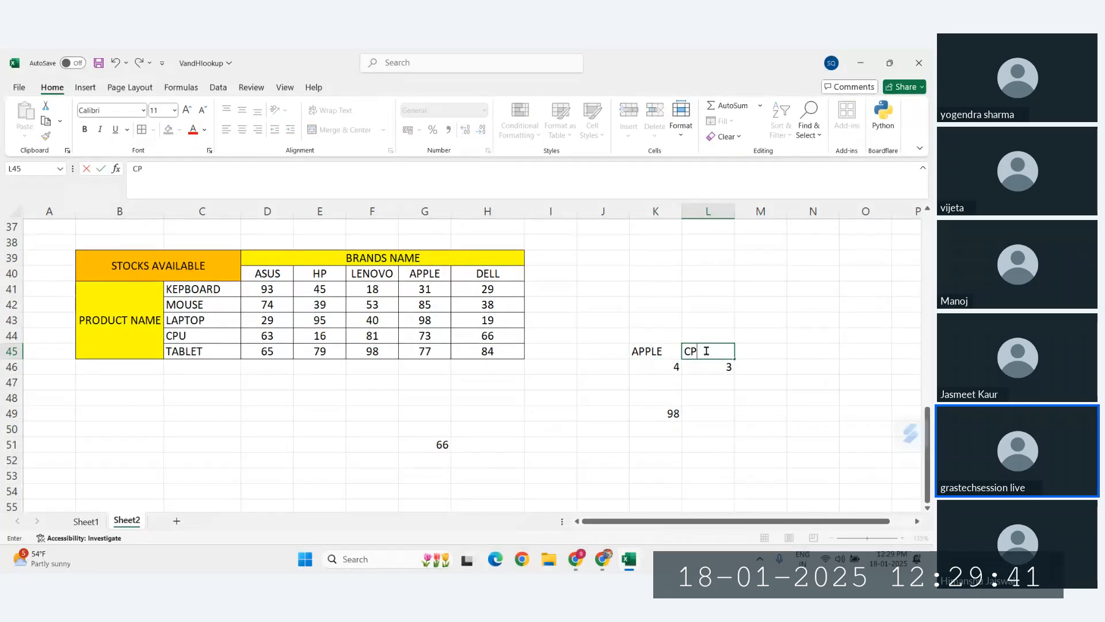
type("U")
key("Return")
Compare the INDEX result in K49 with the table cell where the APPLE column meets the CPU row
left_click(656, 350)
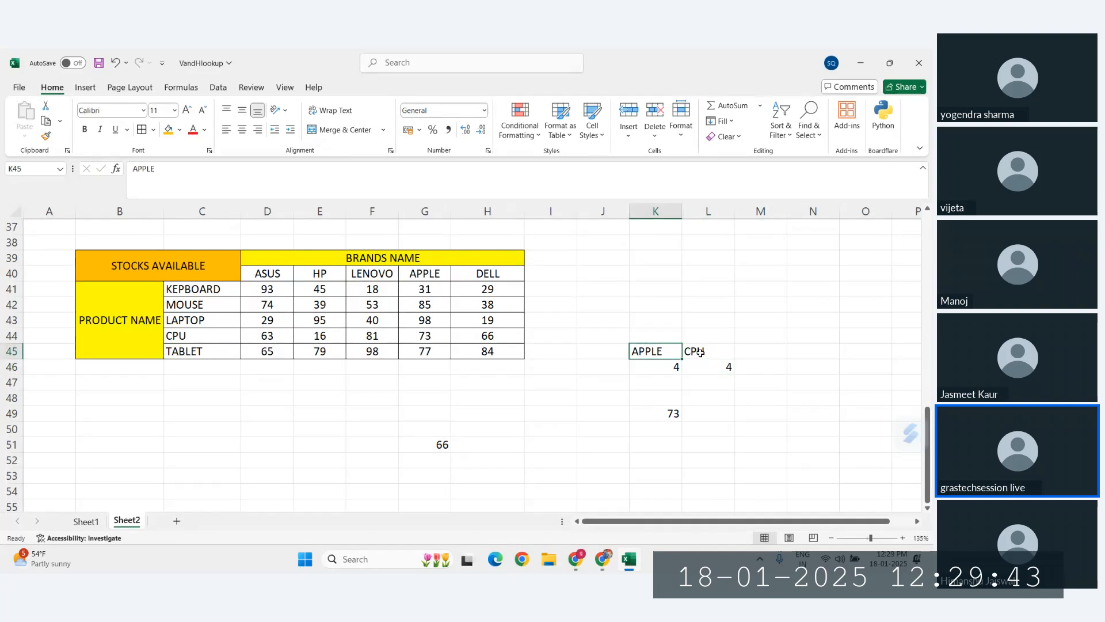
left_click(700, 352)
left_click(667, 415)
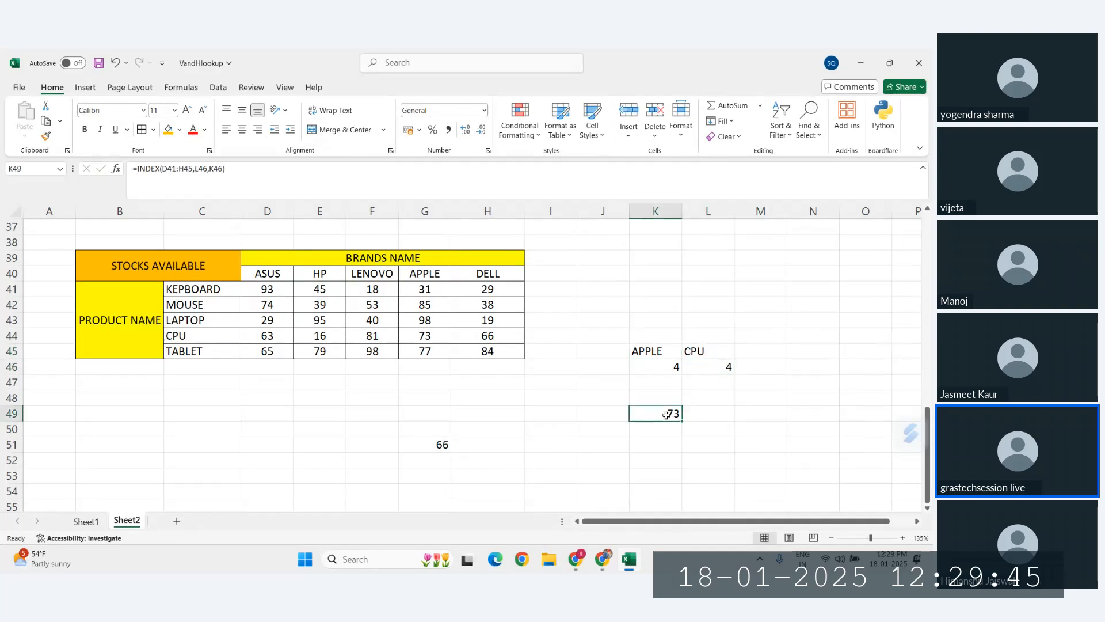
left_click(440, 275)
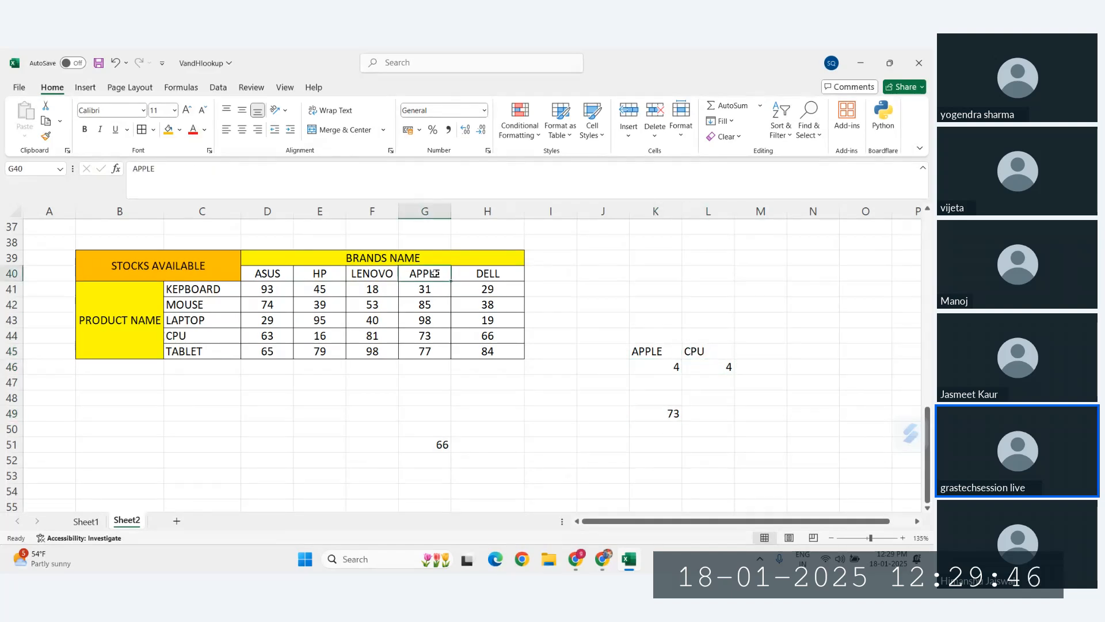
left_click(181, 335)
left_click(425, 335, "ctrl")
left_click(426, 274, "ctrl")
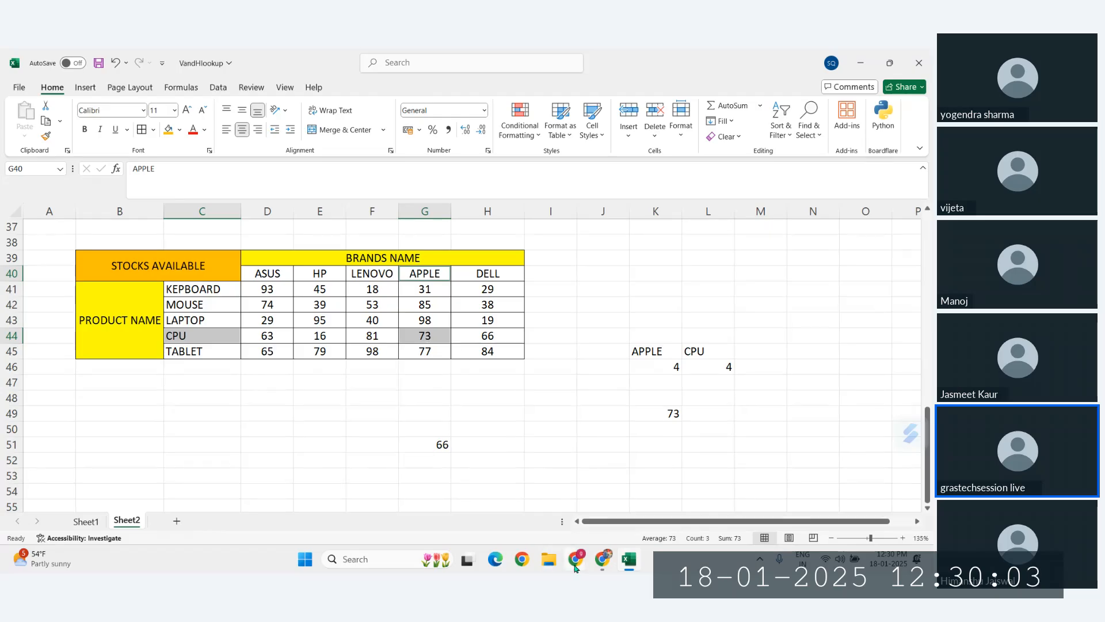
Switch to the Zoho Meeting window in Chrome to view the session, and return to the VandHlookup workbook in Excel
mouse_move(575, 559)
left_click(544, 501)
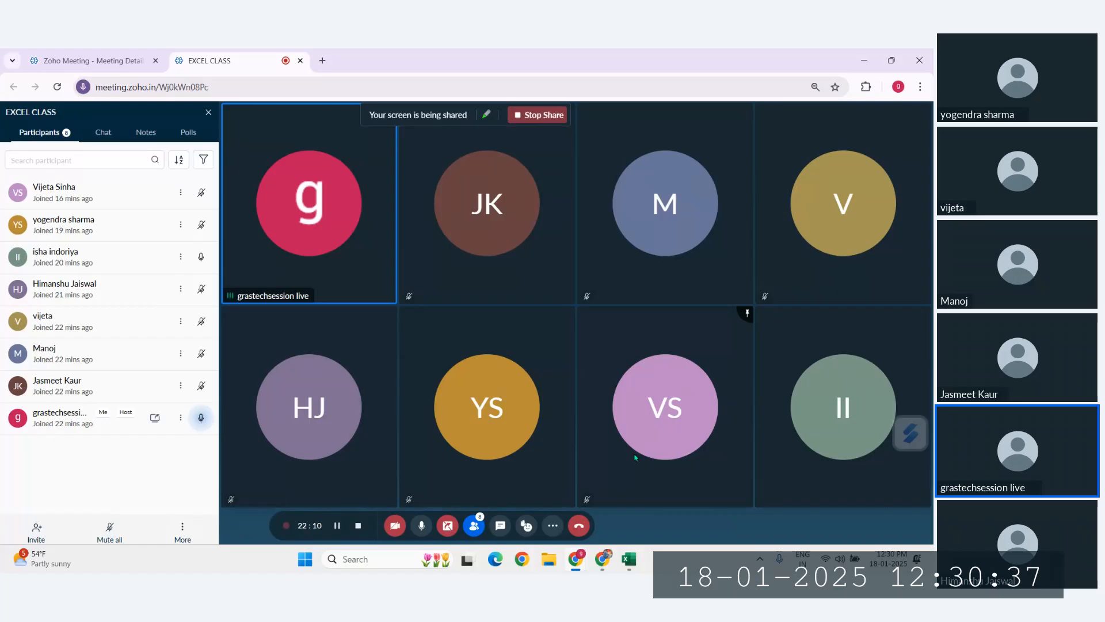
left_click(629, 558)
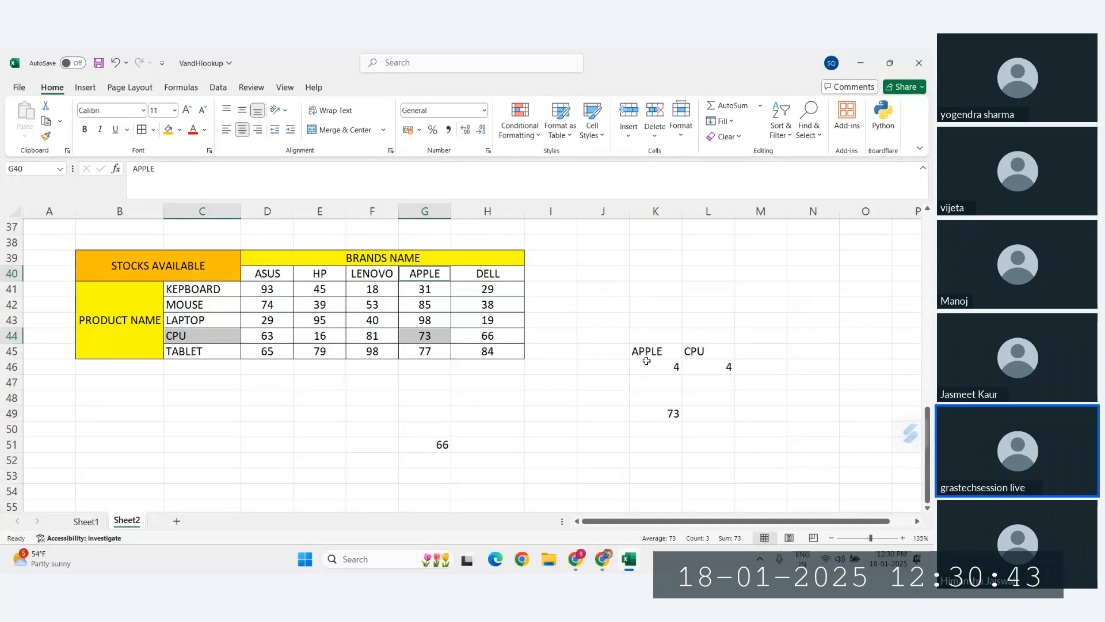
Clear the INDEX formula in G51 and the MATCH and INDEX formulas in K46:L49, keeping the lookup values in row 45
left_click(657, 412)
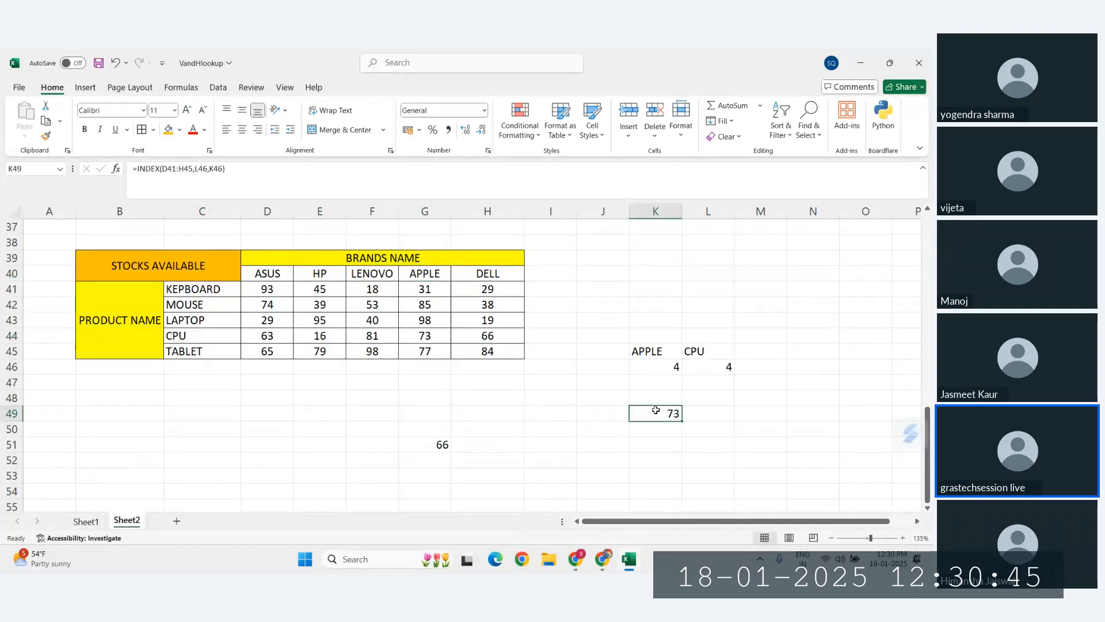
scroll(662, 398, "down", 1)
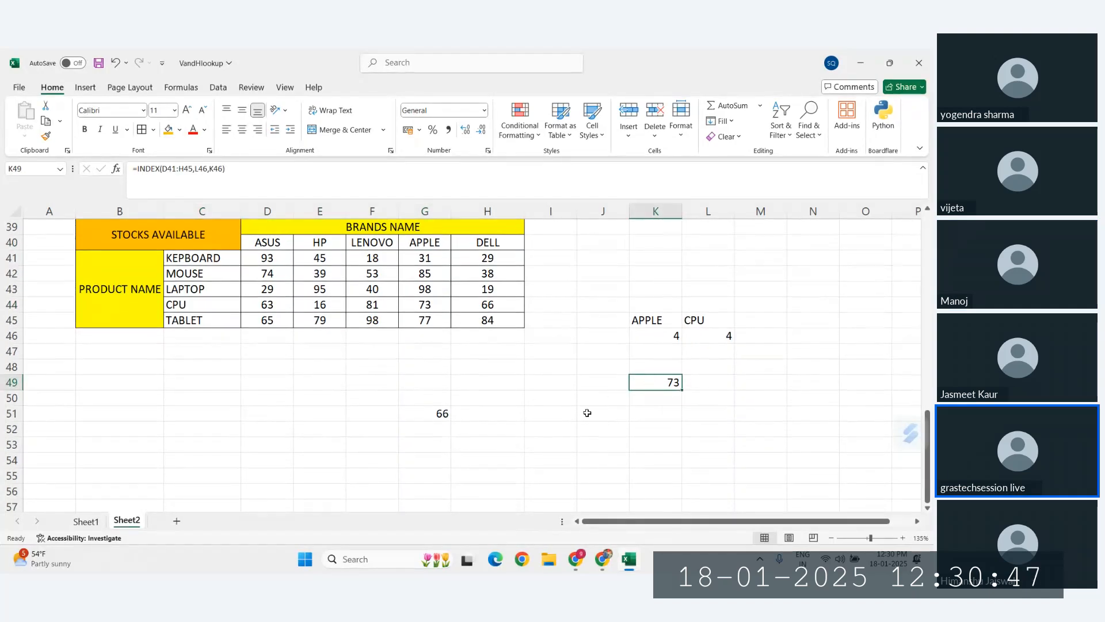
left_click(427, 415)
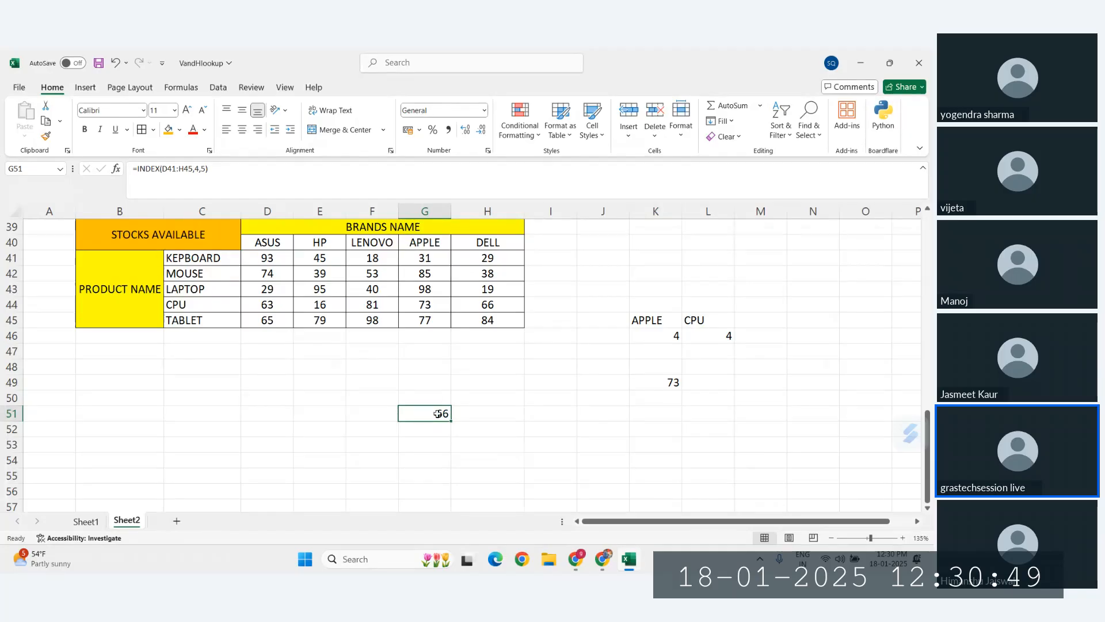
key("Delete")
left_click_drag(658, 337, 701, 378)
key("Delete")
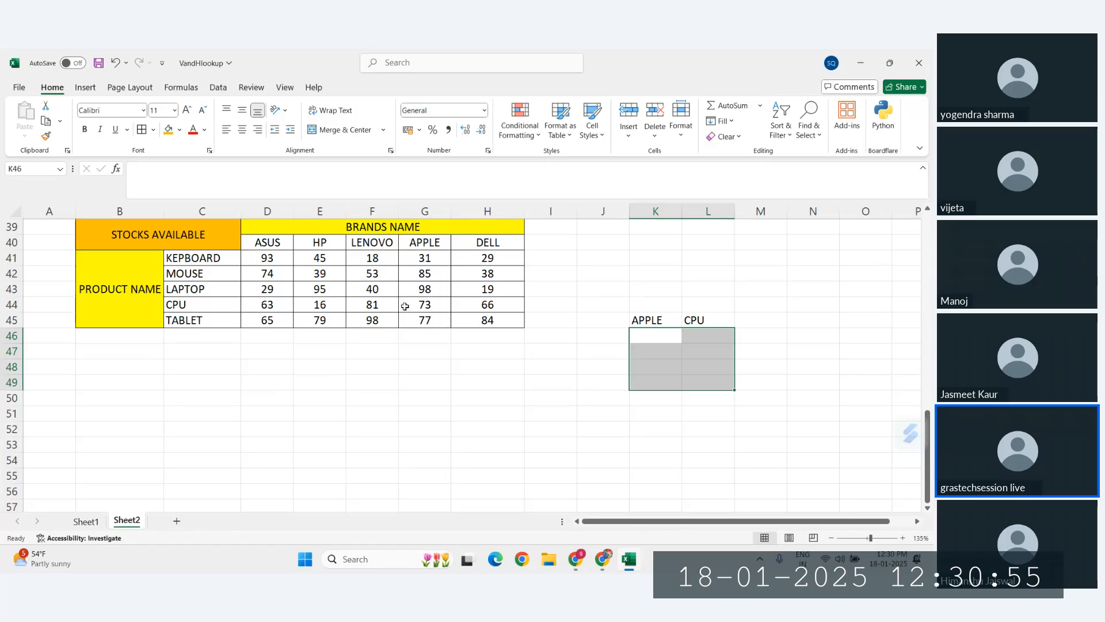
In G51, return the Dell CPU stock by fixed row and column numbers with =INDEX(D41:H45,4,5)
left_click(404, 413)
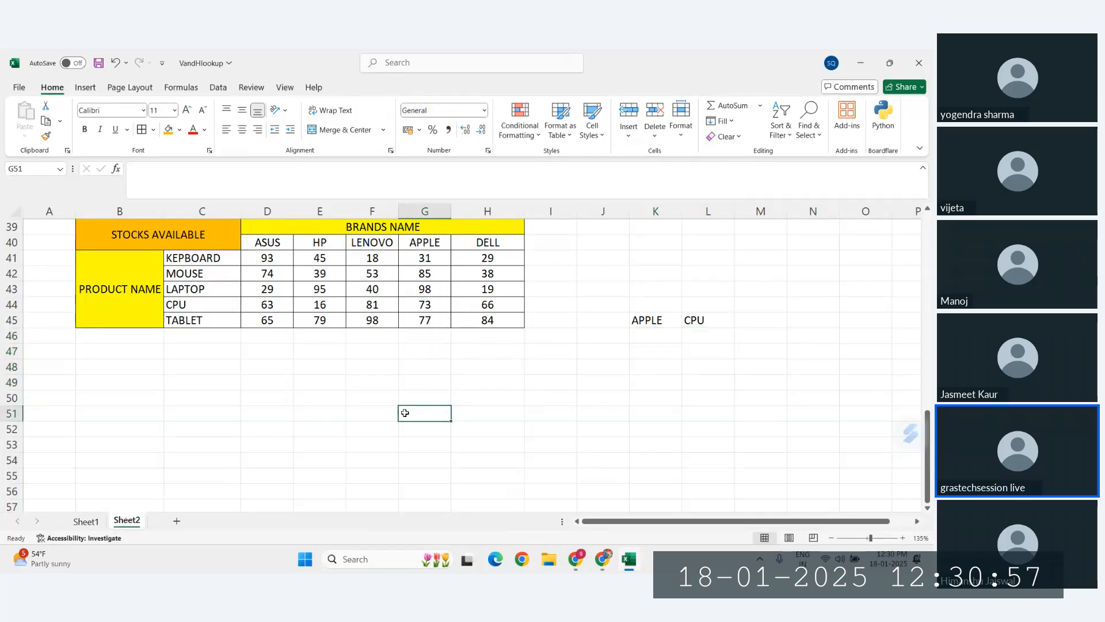
type("=INDEX(")
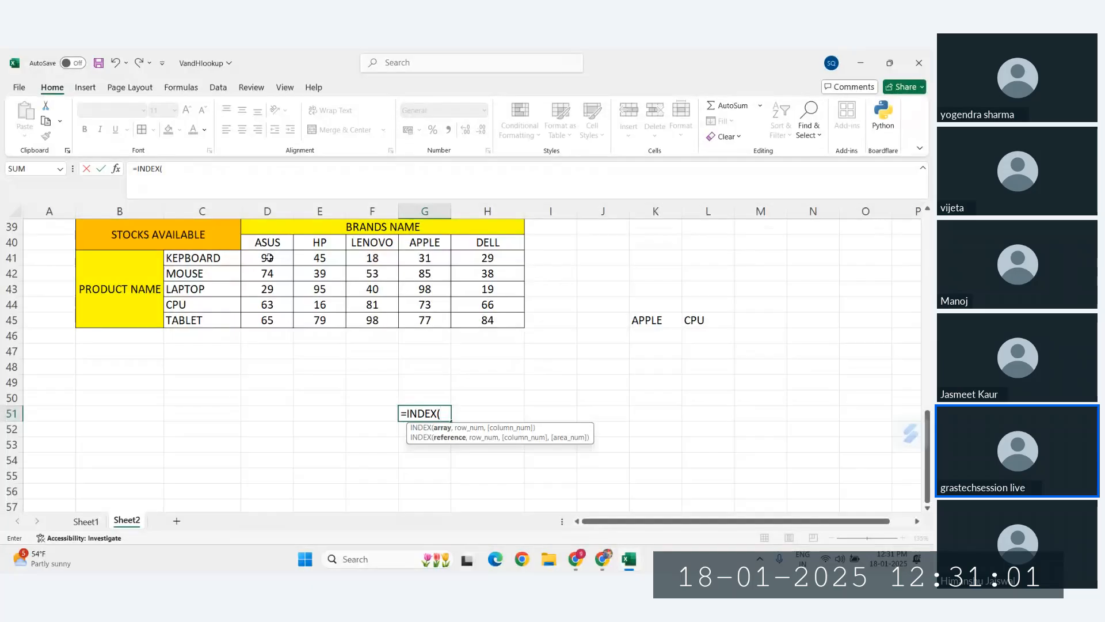
left_click_drag(276, 255, 500, 320)
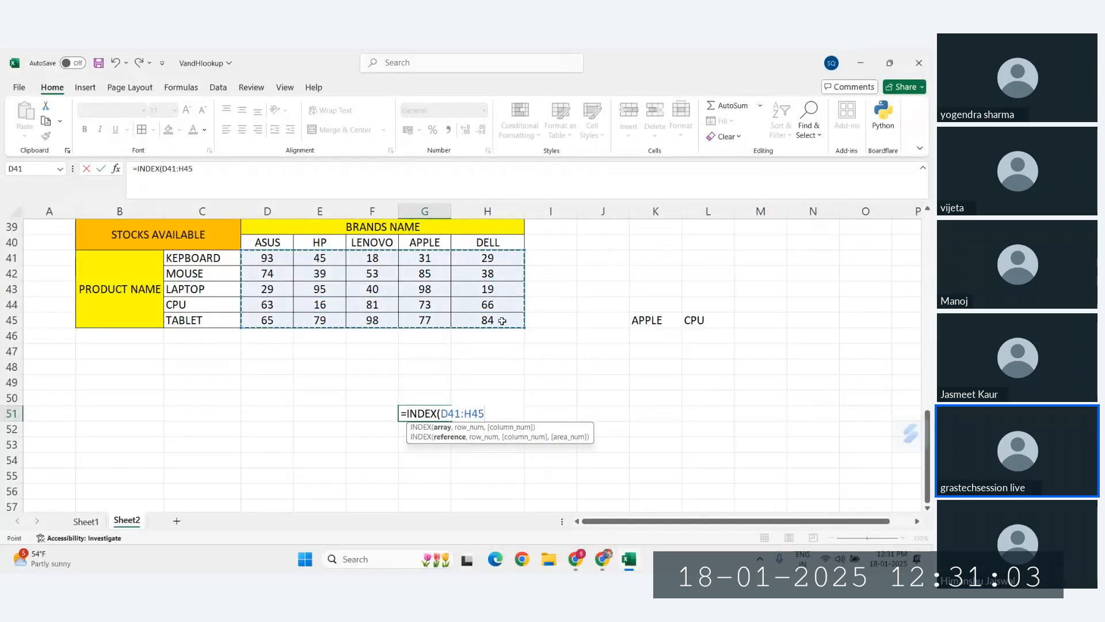
type(",")
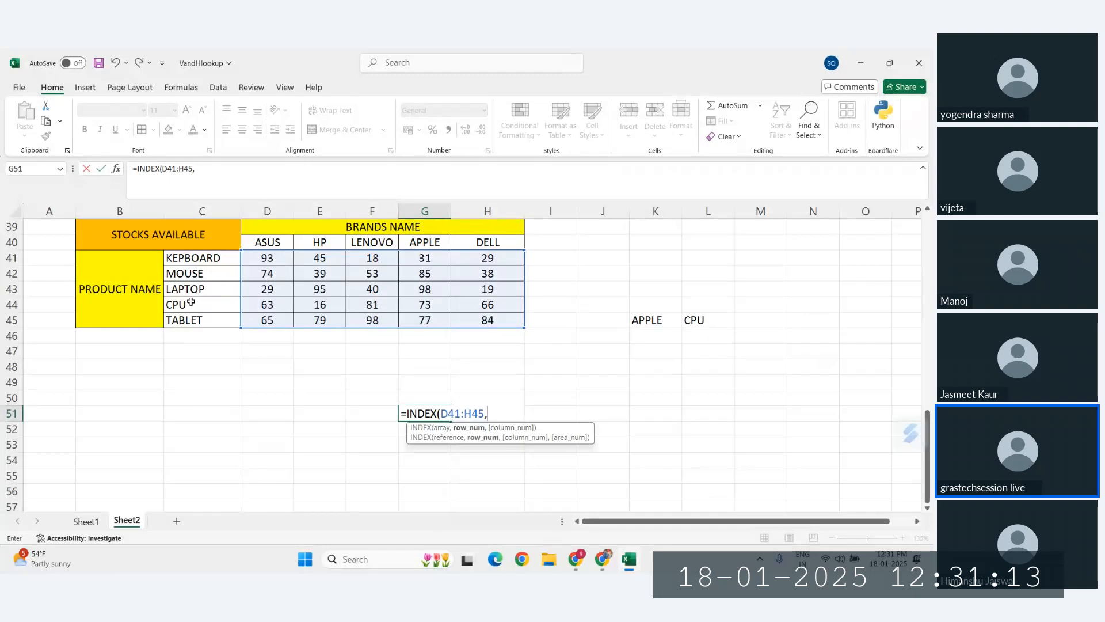
type("4,5")
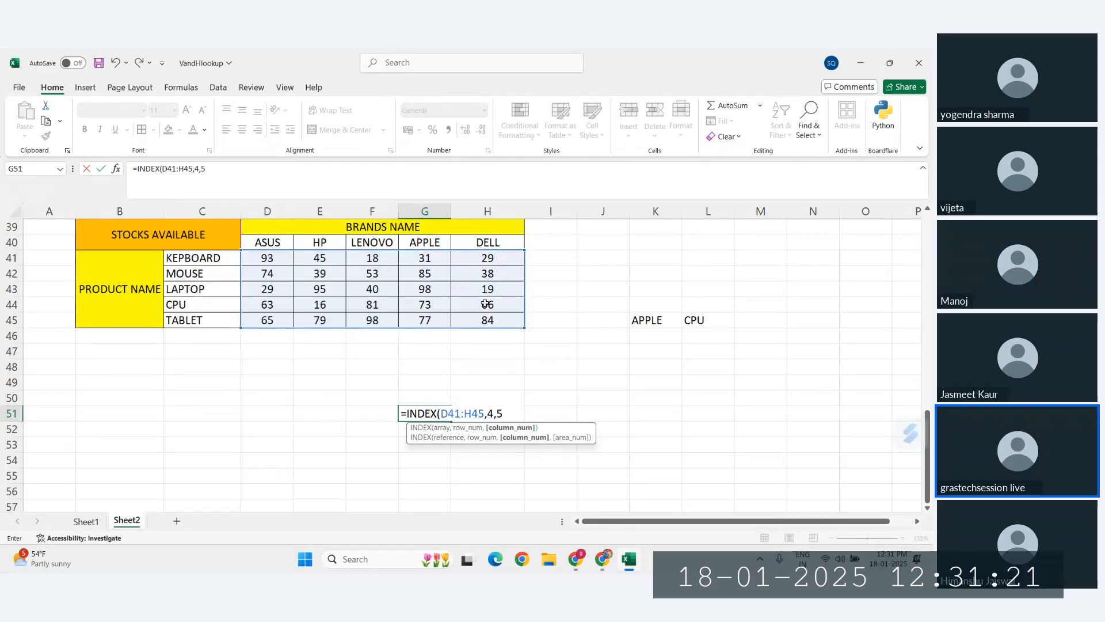
type(")")
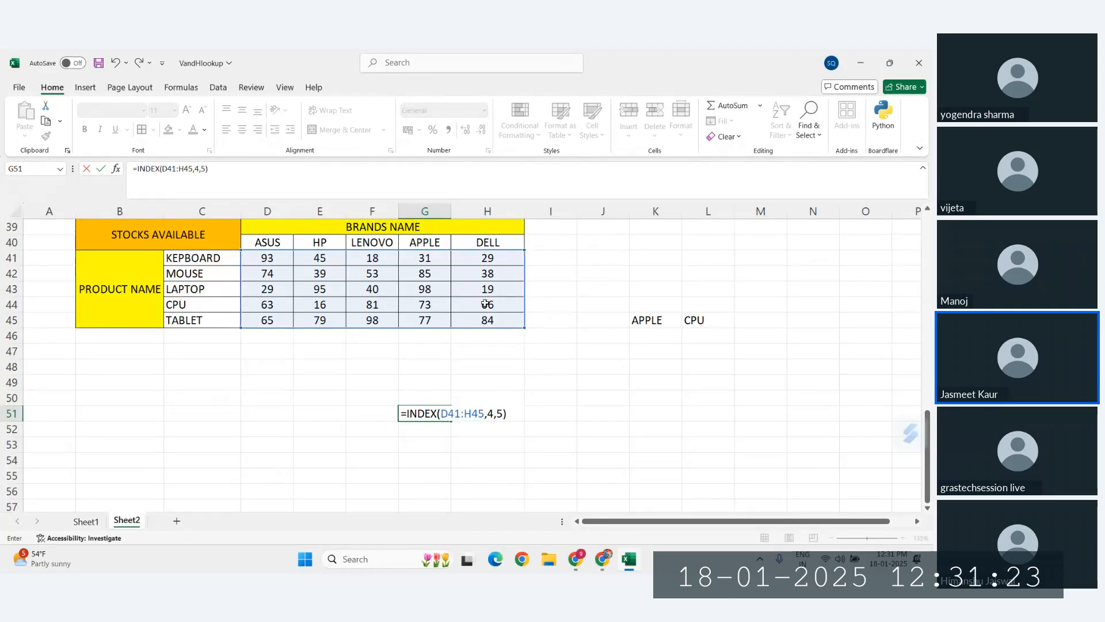
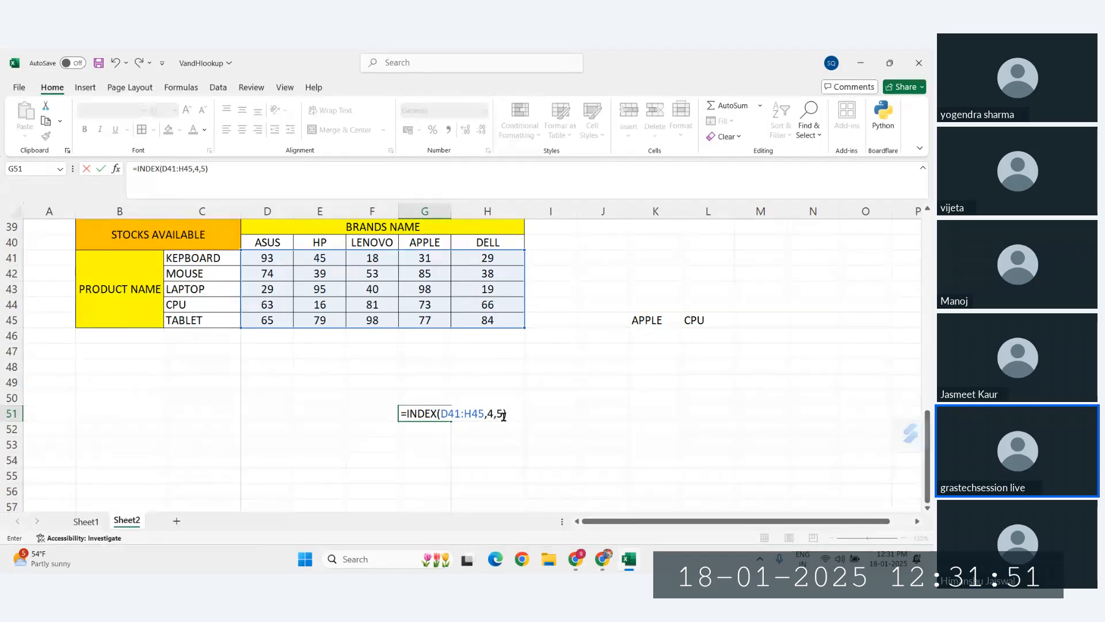
key("Return")
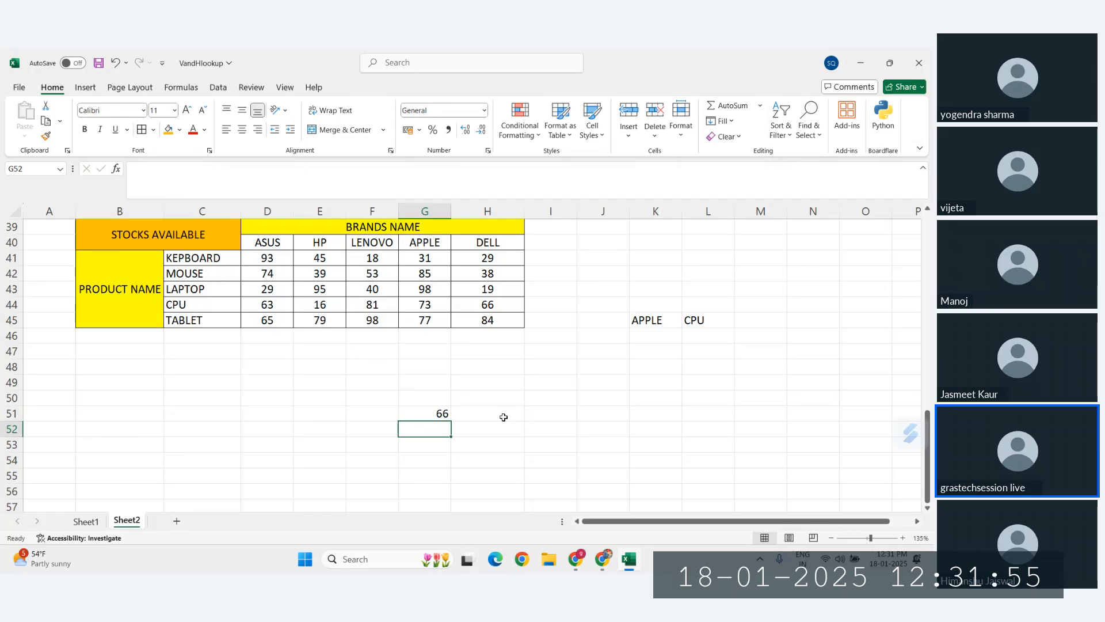
Review the INDEX formula's arguments in G51 and compare its result with the Dell CPU stock in H44
left_click(438, 413)
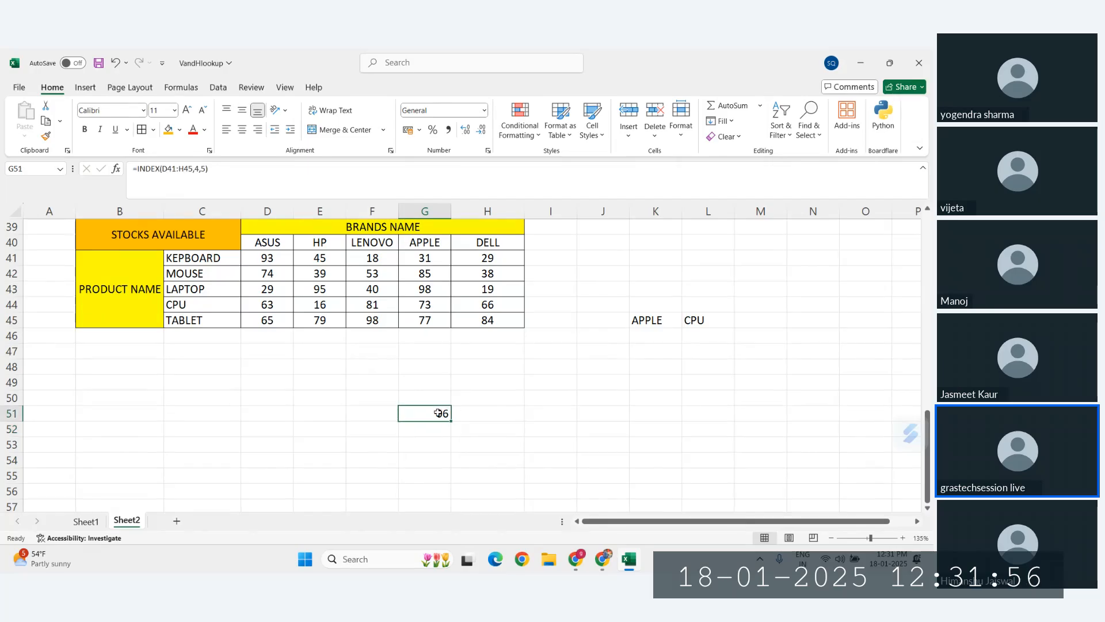
left_click(199, 172)
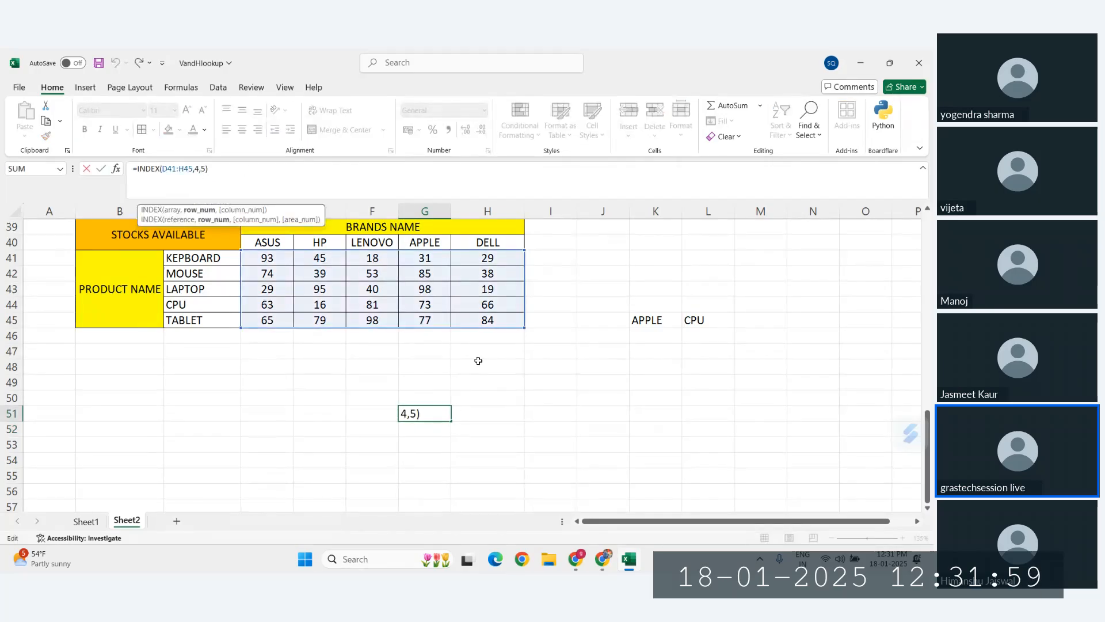
key("ctrl+Return")
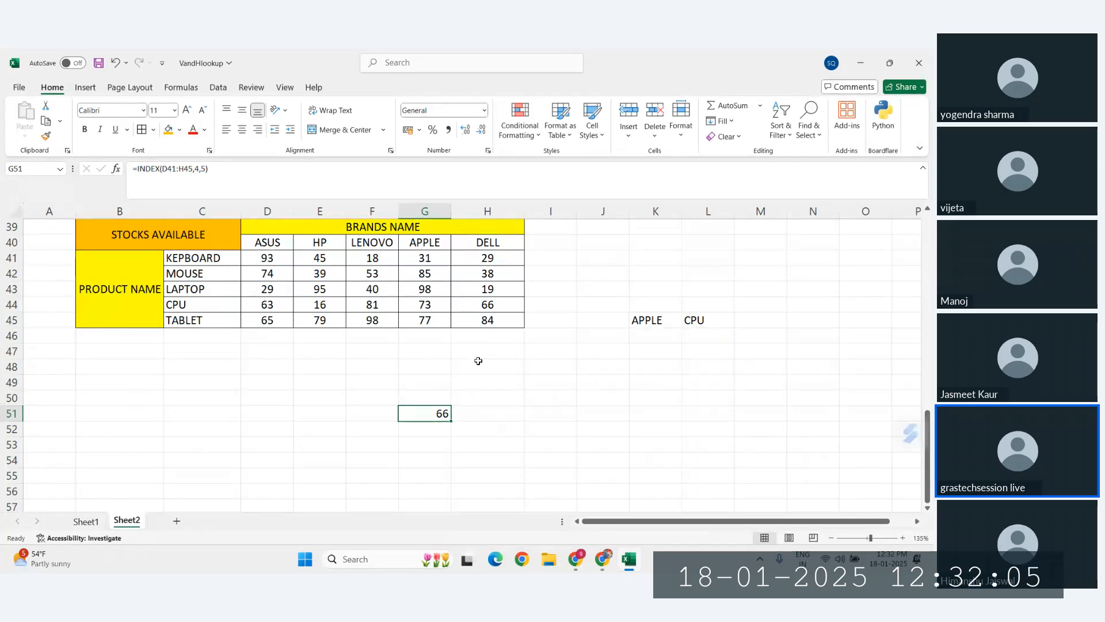
left_click(479, 305)
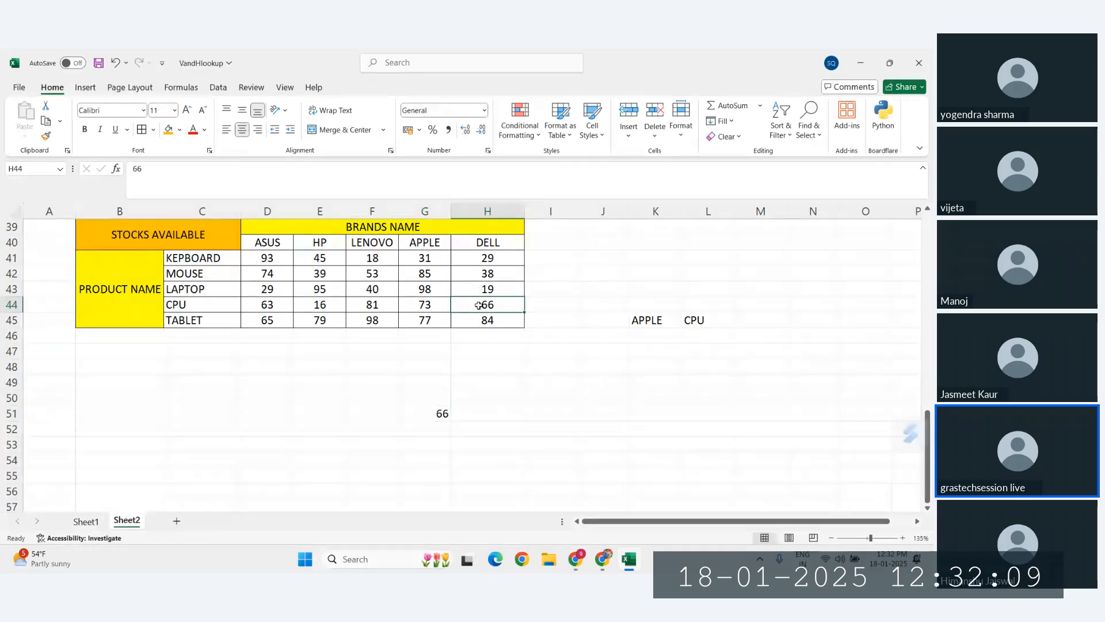
left_click(652, 354)
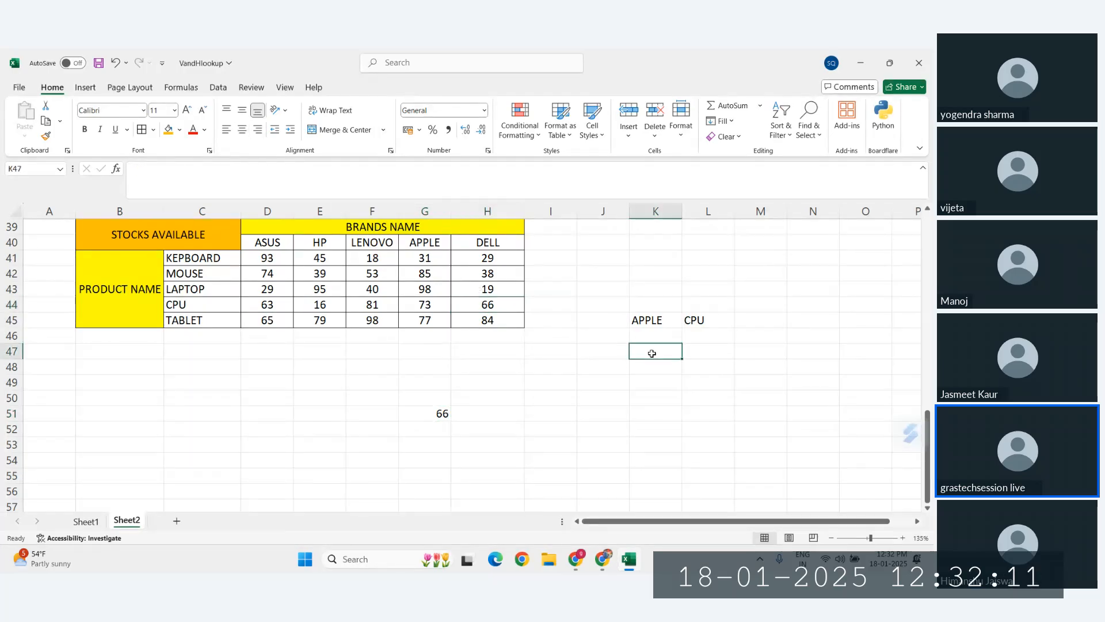
left_click(431, 405)
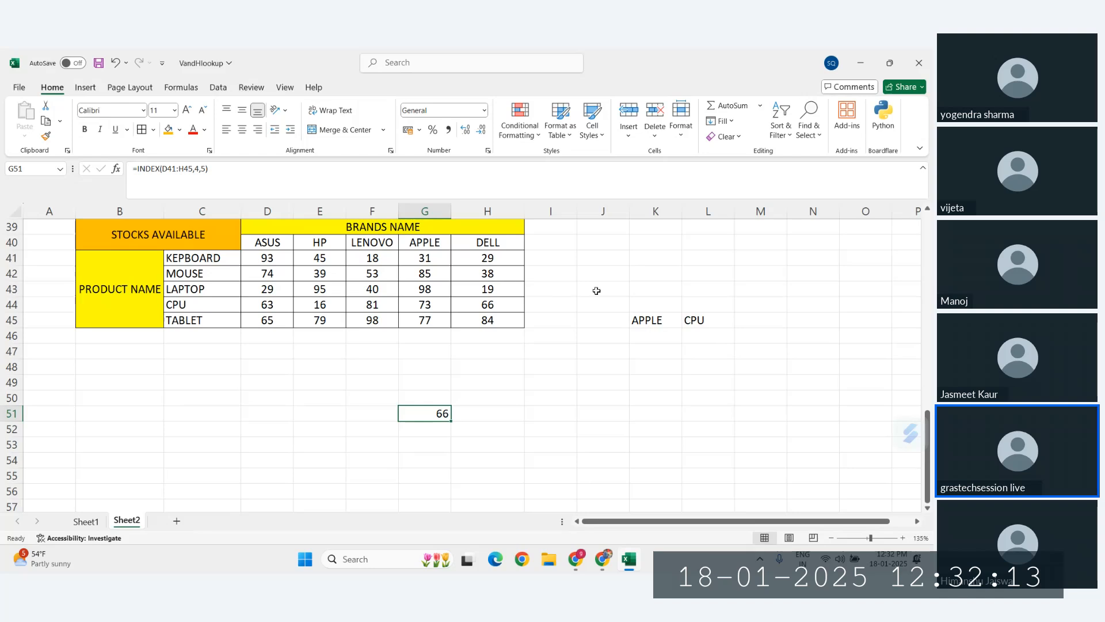
Check the DELL heading and CPU row in the table, and change the brand lookup value in K45 to DELL
left_click(651, 322)
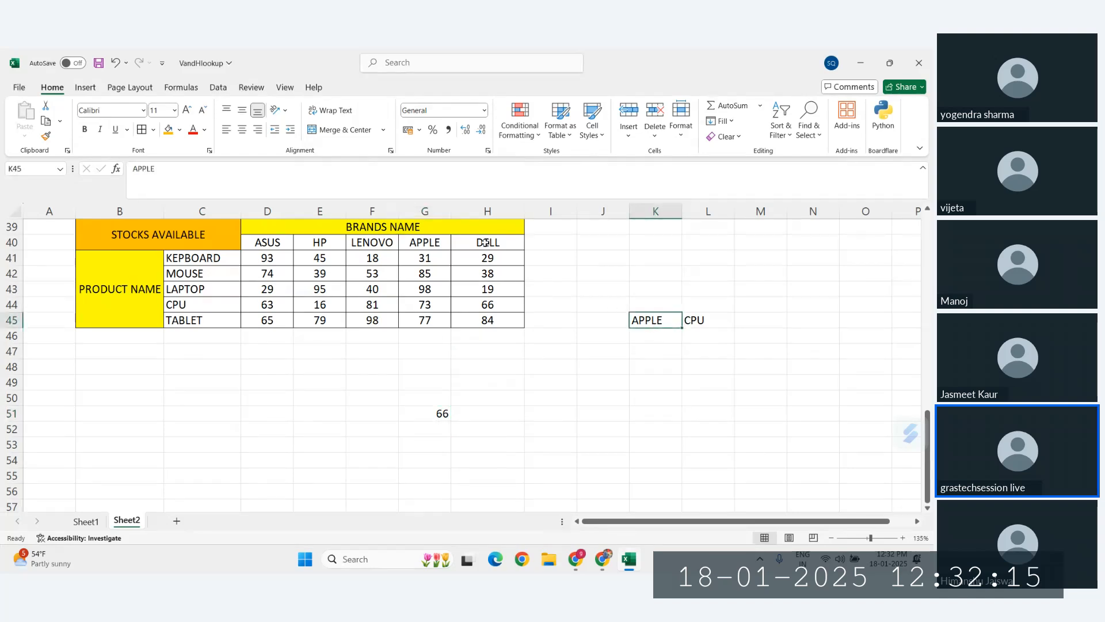
left_click(485, 243)
left_click(173, 306)
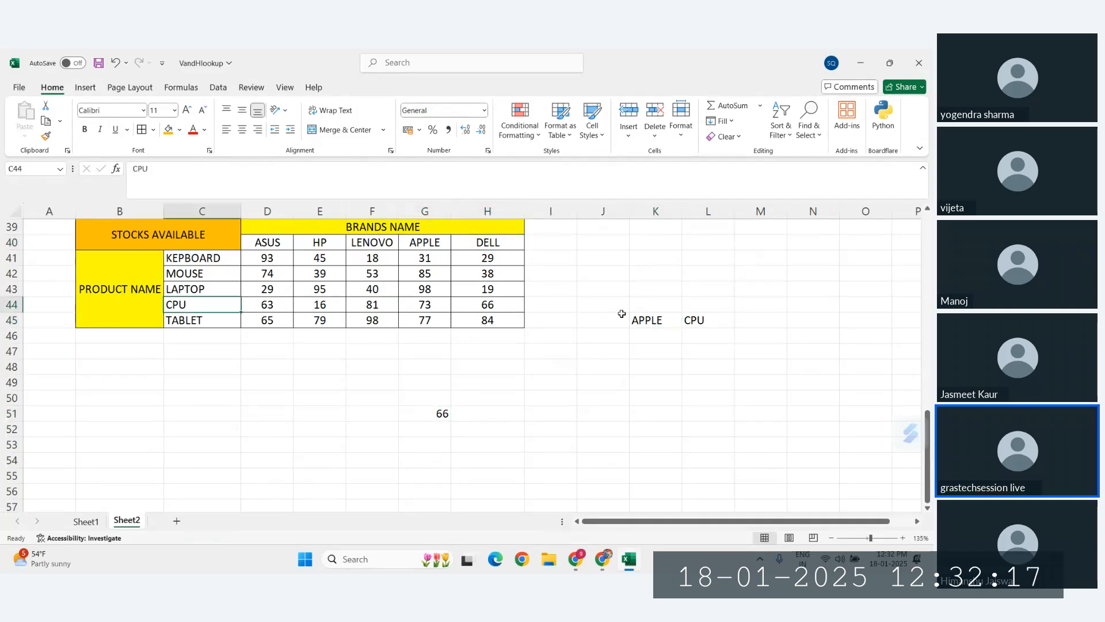
left_click(655, 320)
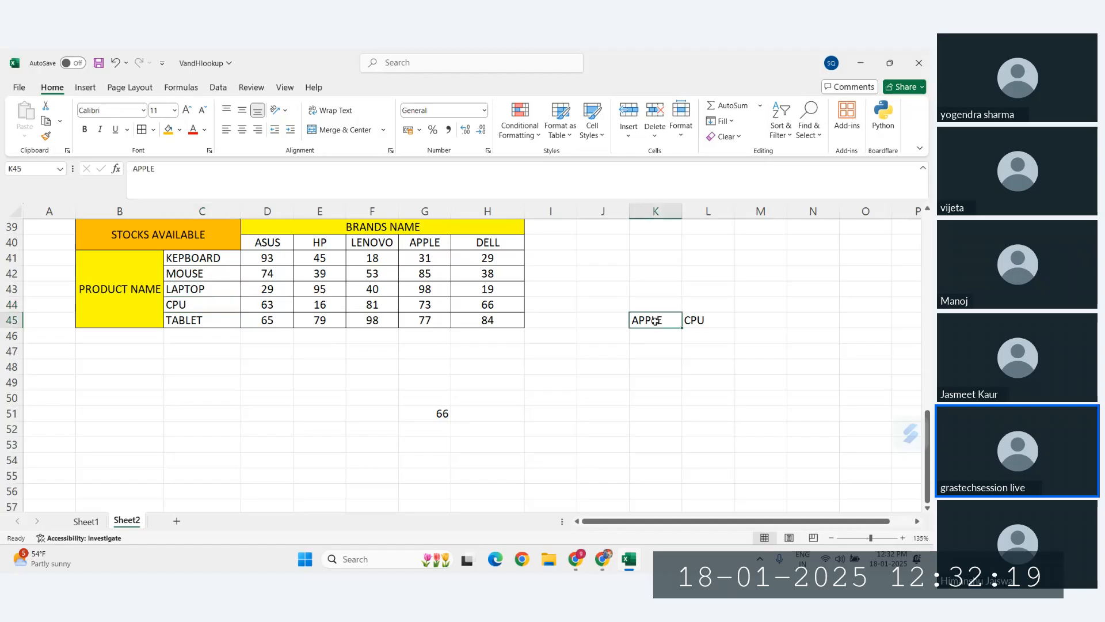
type("DELL")
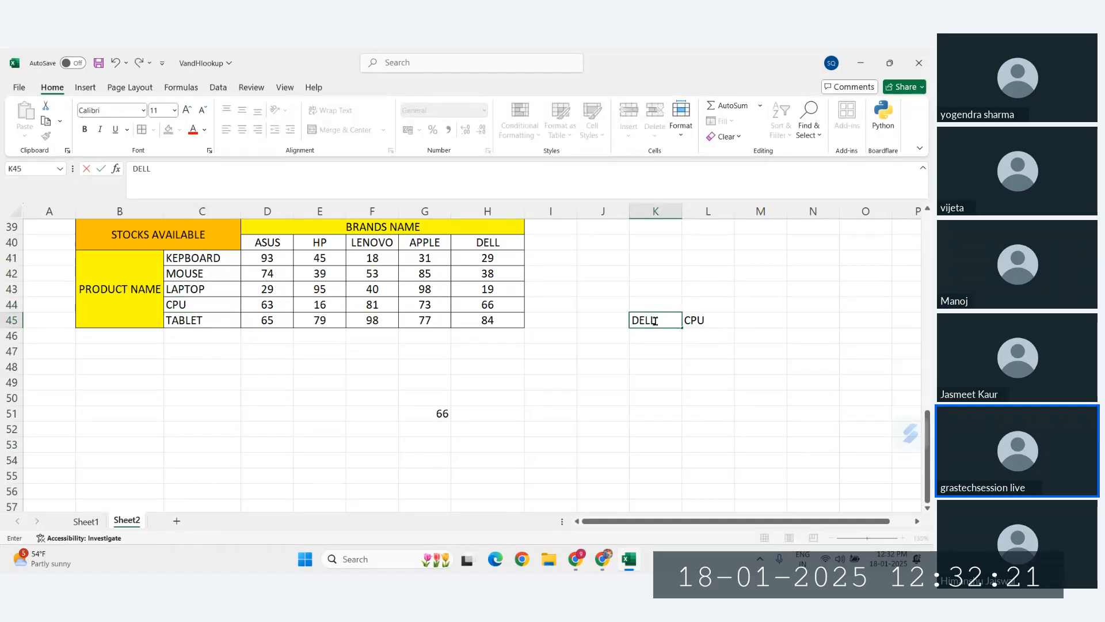
key("Return")
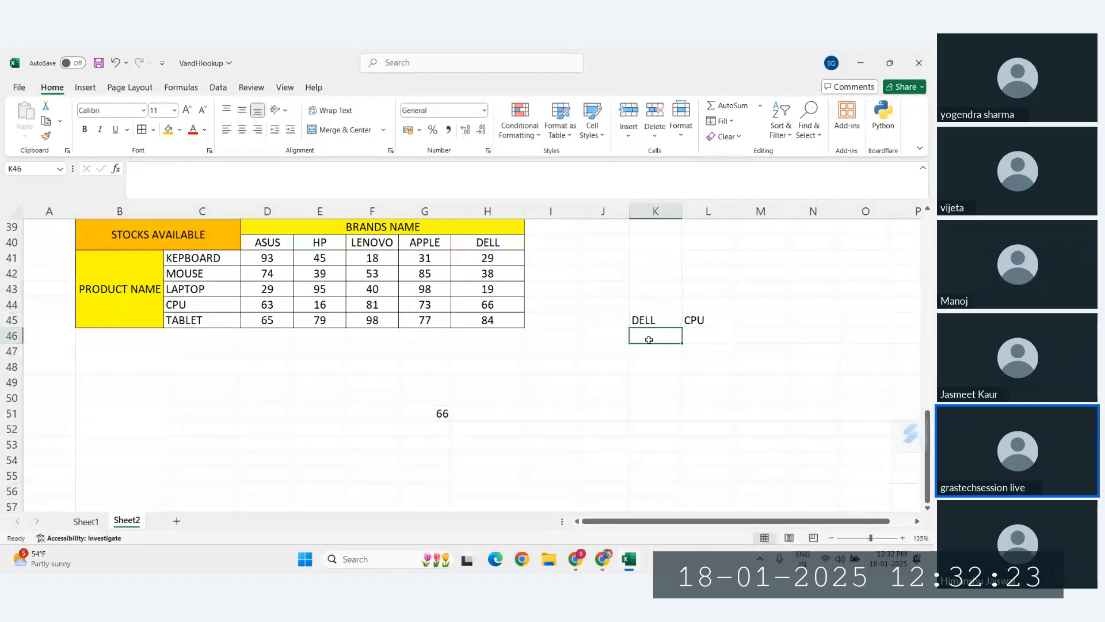
In K46, find the brand's column position with =MATCH(K45,D40:H40,0) and check it against the brand headings in row 40
type("=MATC")
key("Tab")
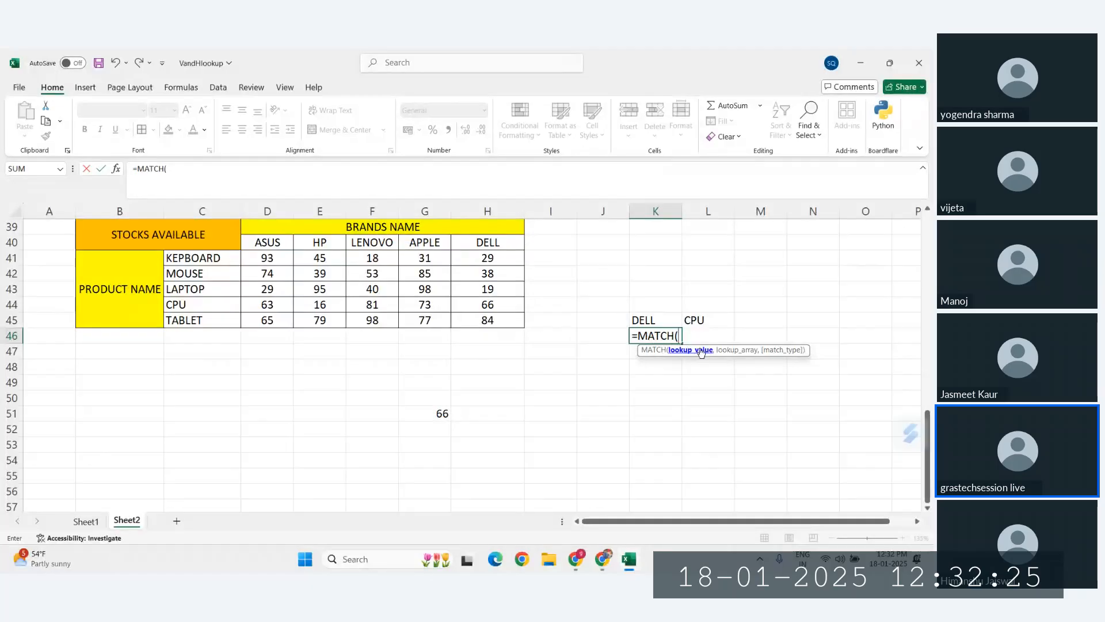
left_click(650, 320)
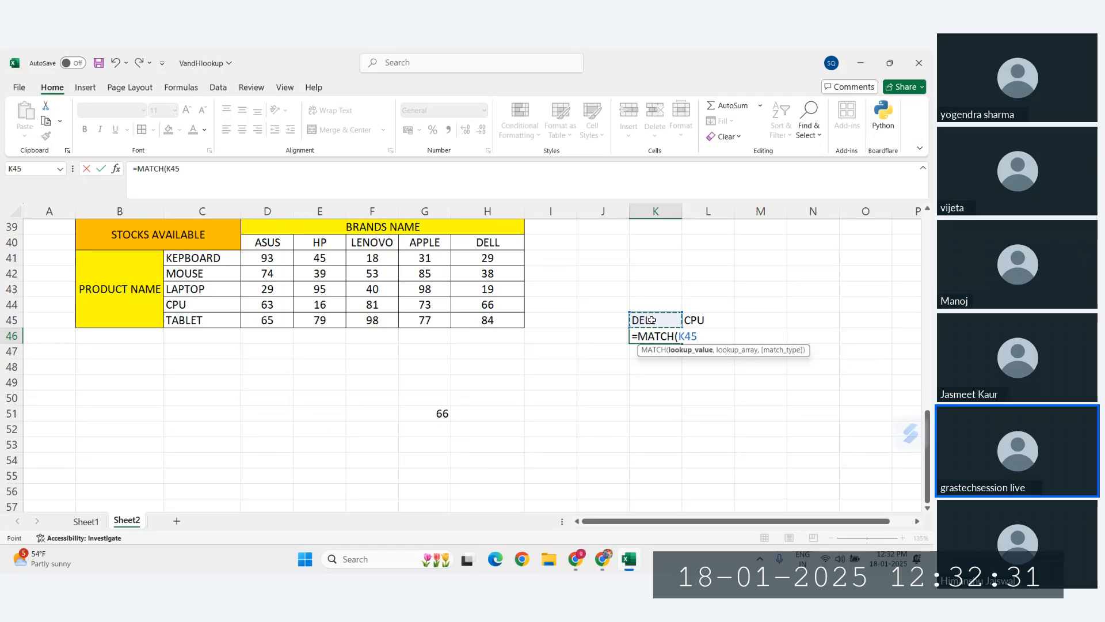
type(",")
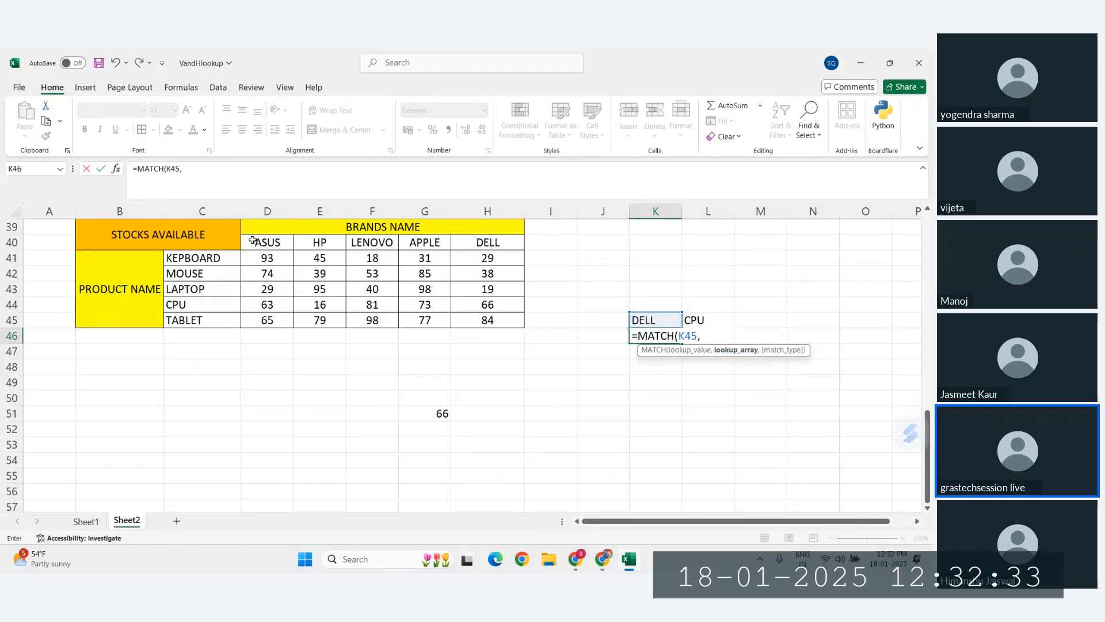
left_click_drag(253, 241, 472, 246)
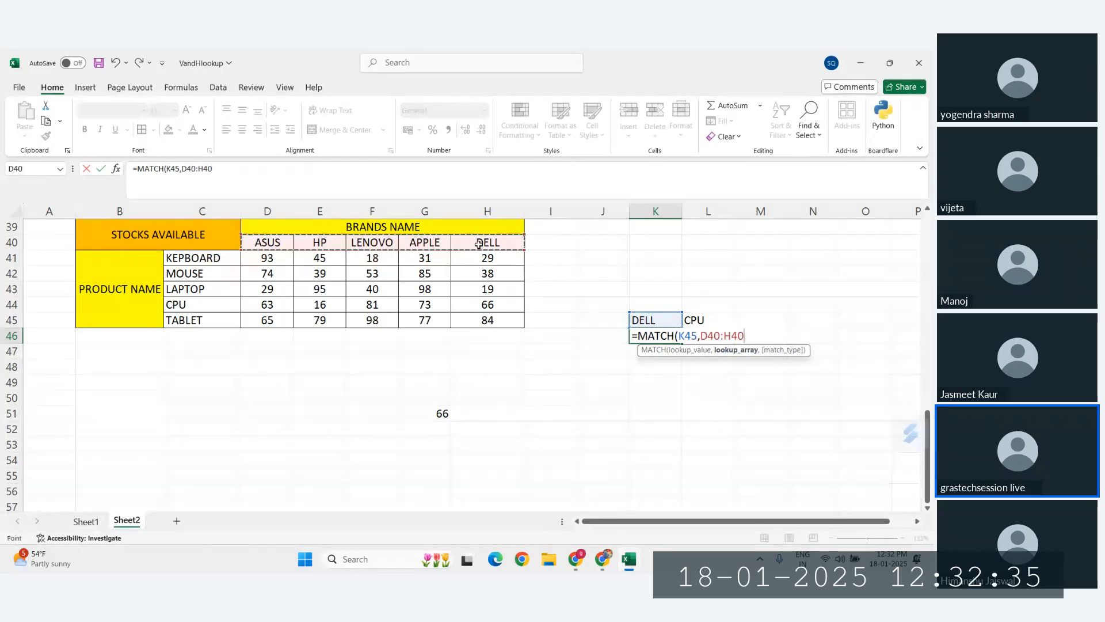
type(",")
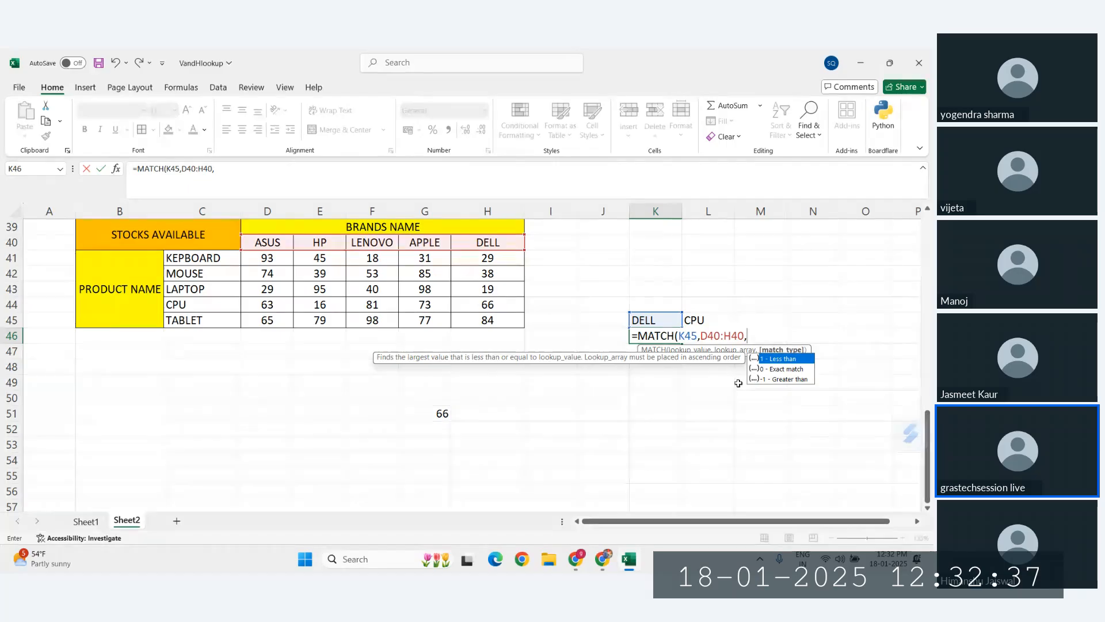
type("0)")
key("Return")
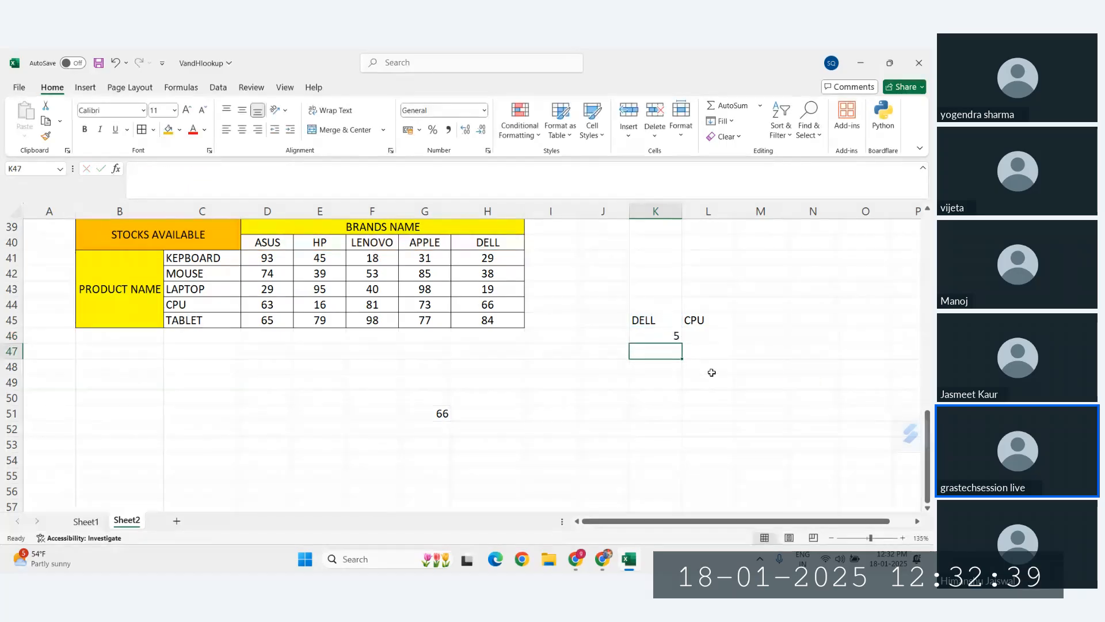
left_click(663, 335)
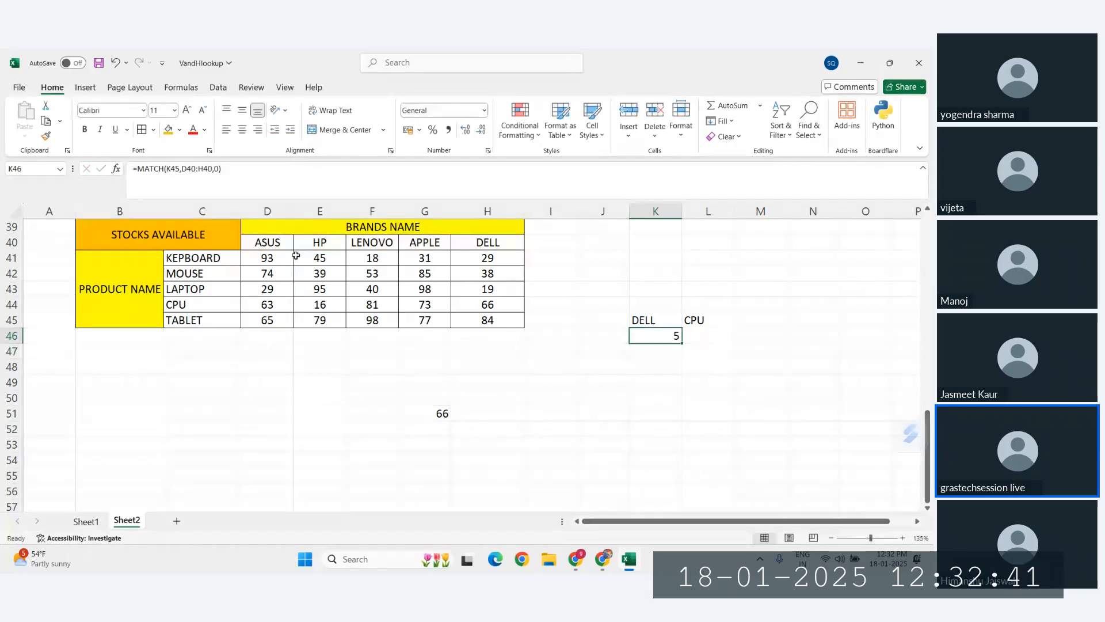
left_click_drag(265, 242, 502, 243)
left_click(502, 243)
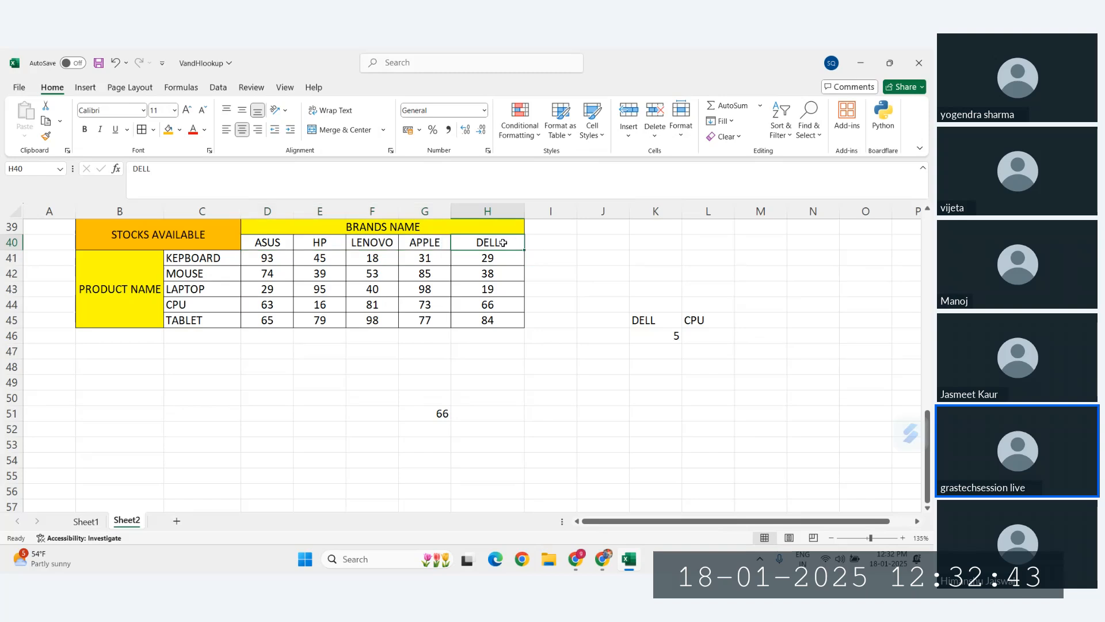
In L46, find the product's row position with =MATCH(L45,C41:C45,0)
left_click(707, 336)
type("=")
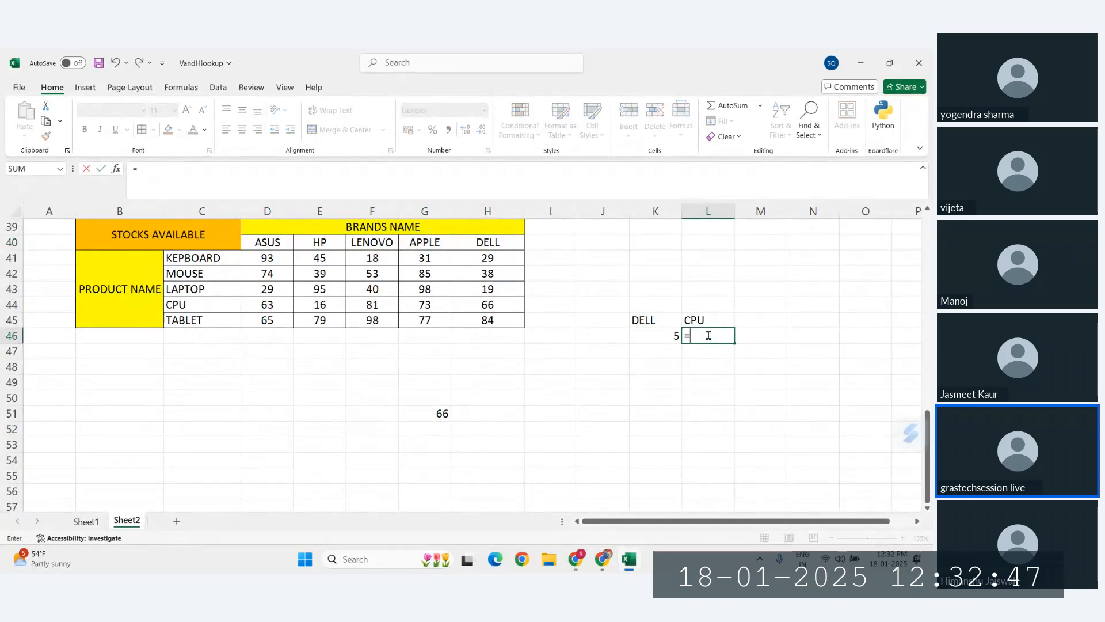
type("=MATCH(")
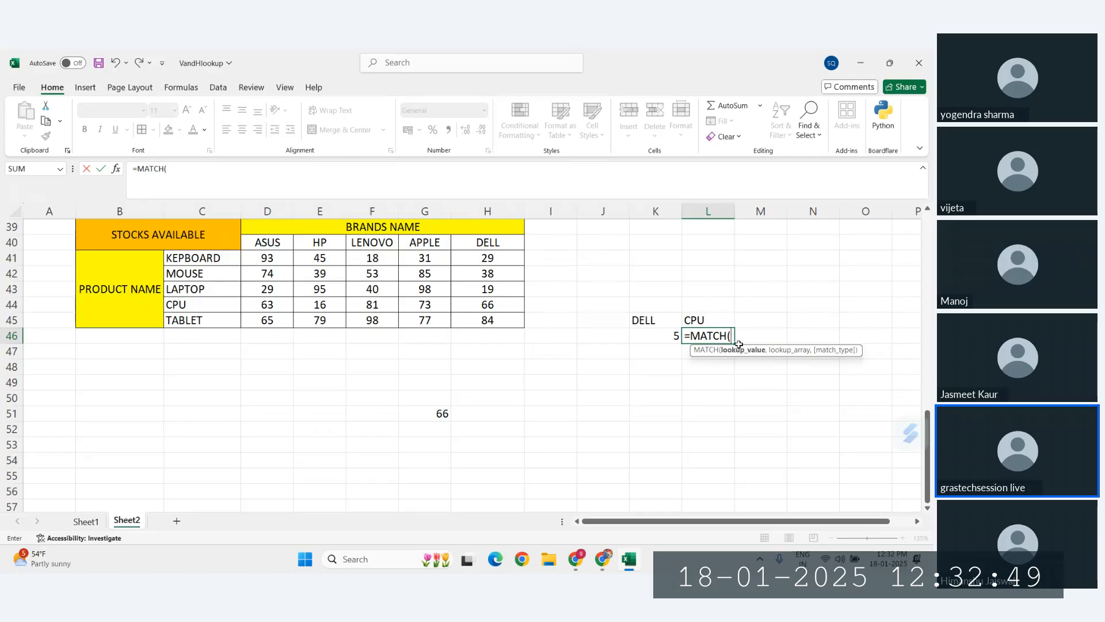
left_click(697, 320)
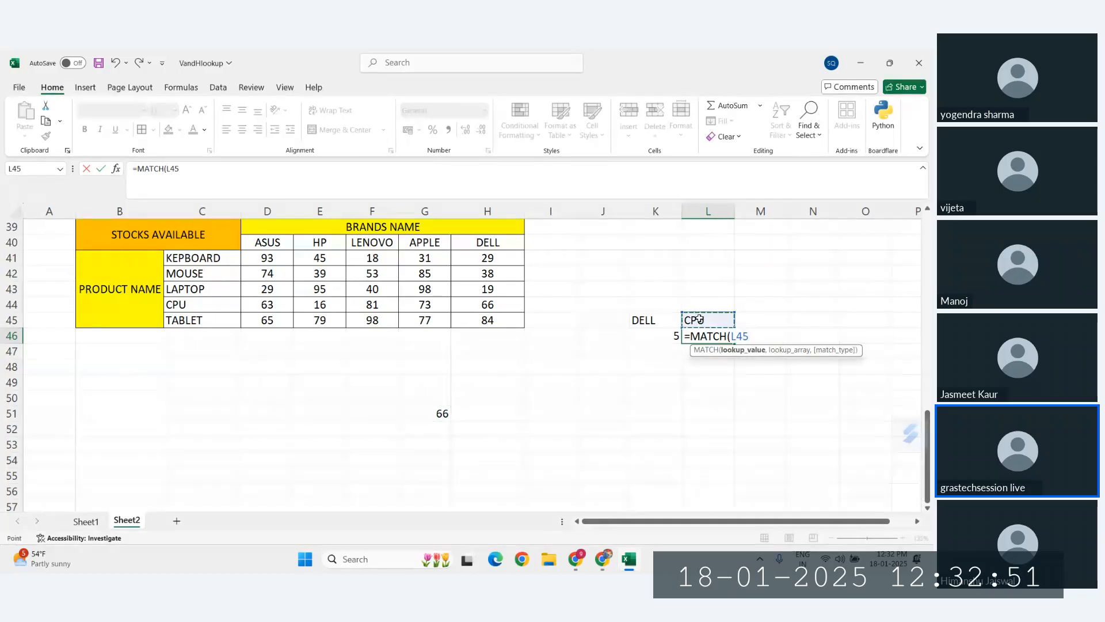
type(",")
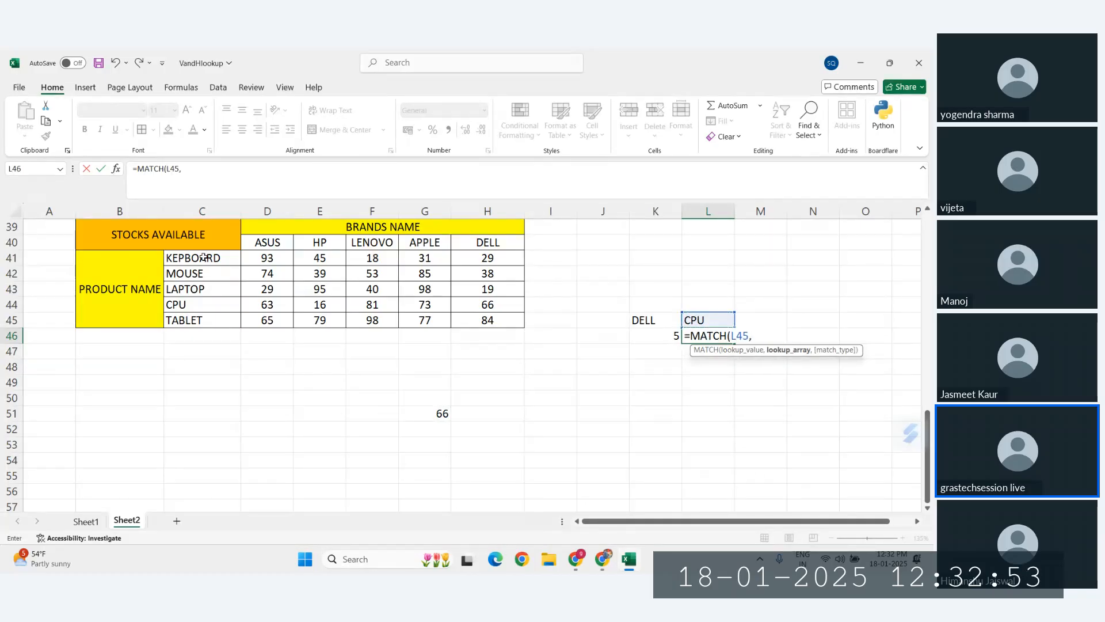
left_click_drag(204, 257, 208, 319)
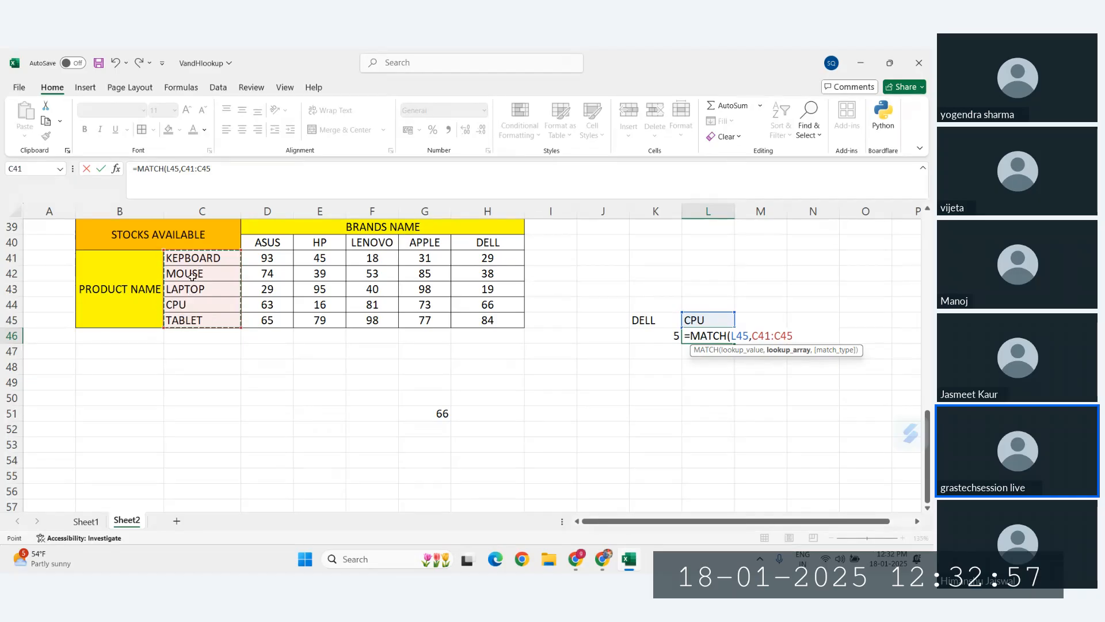
type(",")
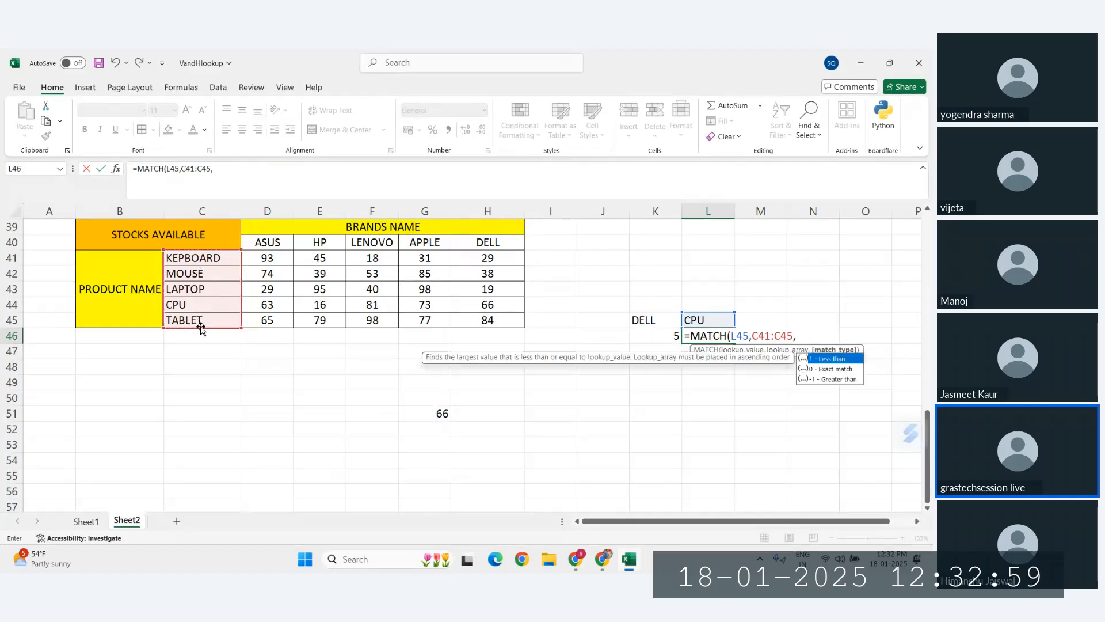
type("0)")
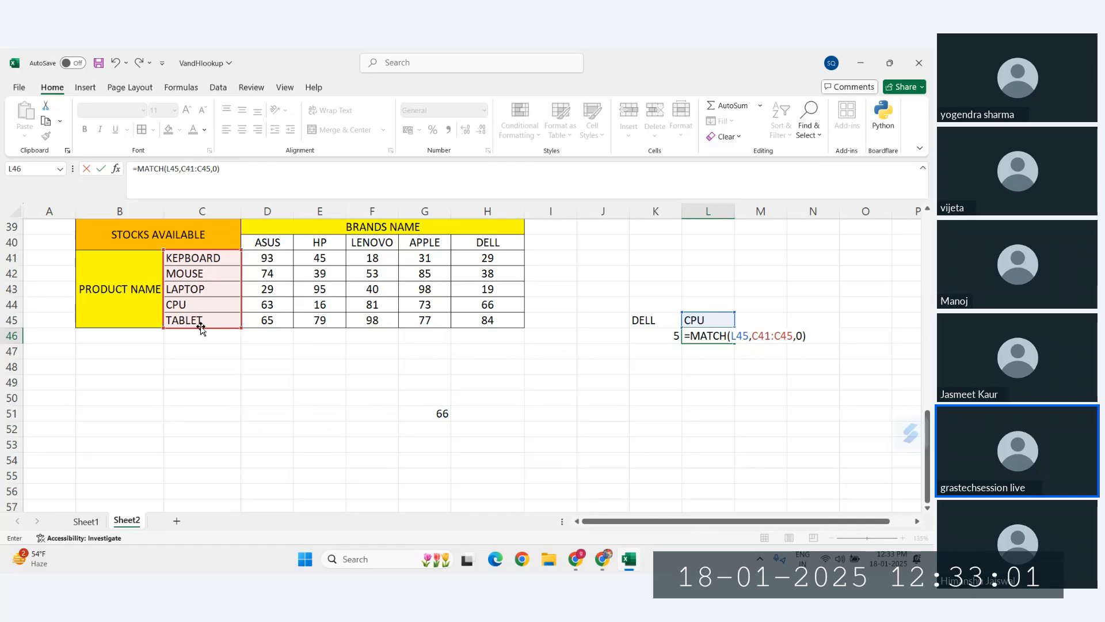
key("Return")
Compare the MATCH positions in K46 and L46 with the fixed row and column numbers in G51's INDEX formula
left_click(698, 336)
left_click(669, 336)
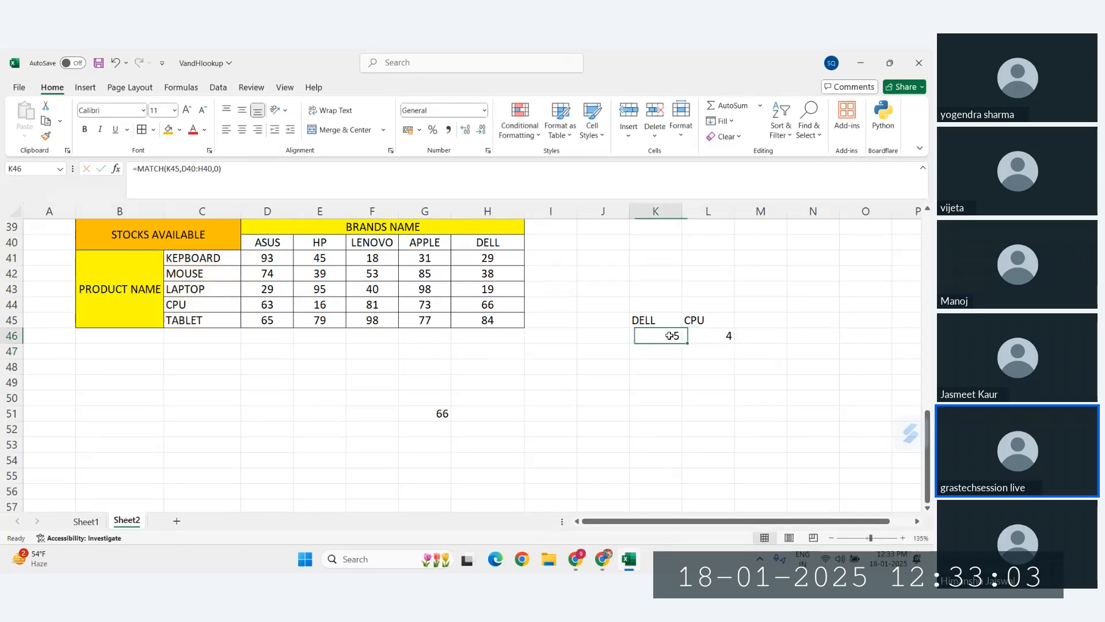
left_click(436, 412)
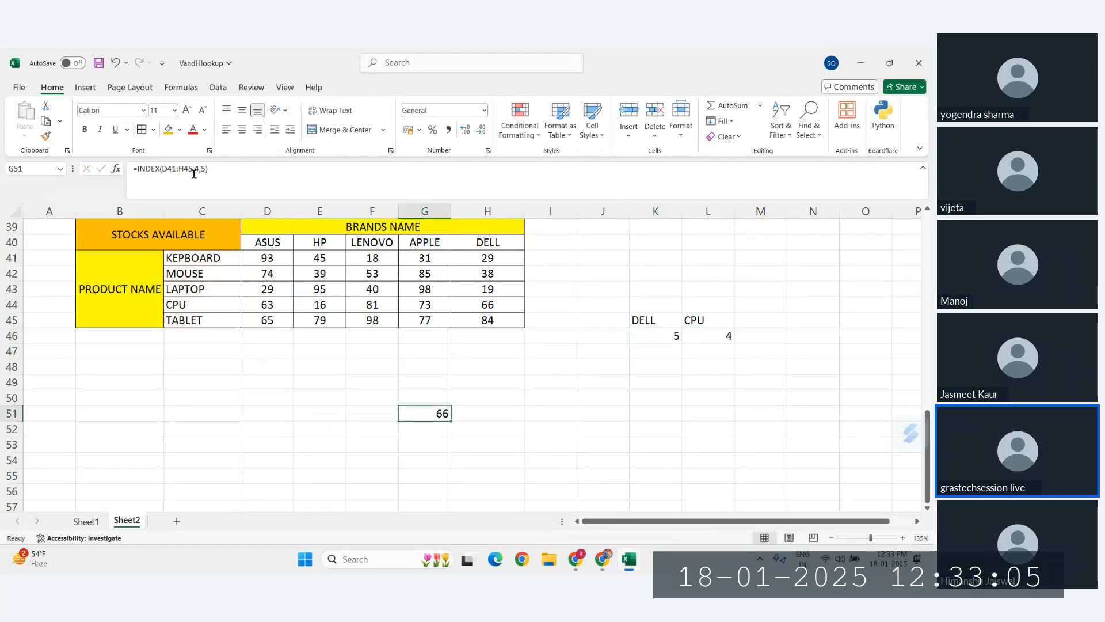
key("F2")
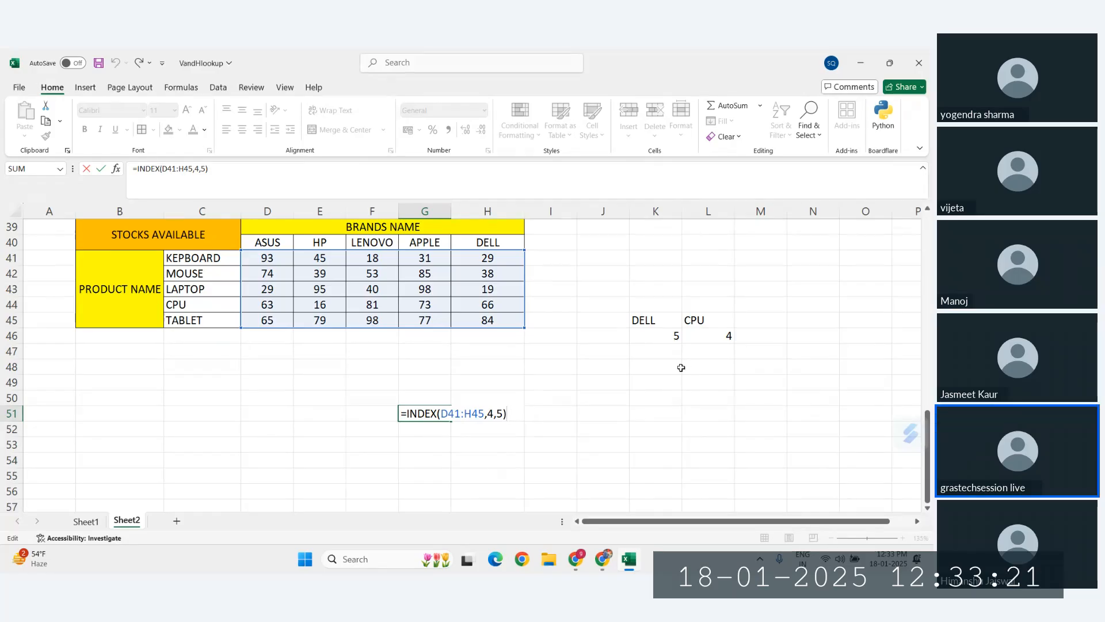
key("ctrl+Return")
In K49, return the stock dynamically from the MATCH positions with =INDEX(D41:H45,L46,K46)
left_click(659, 381)
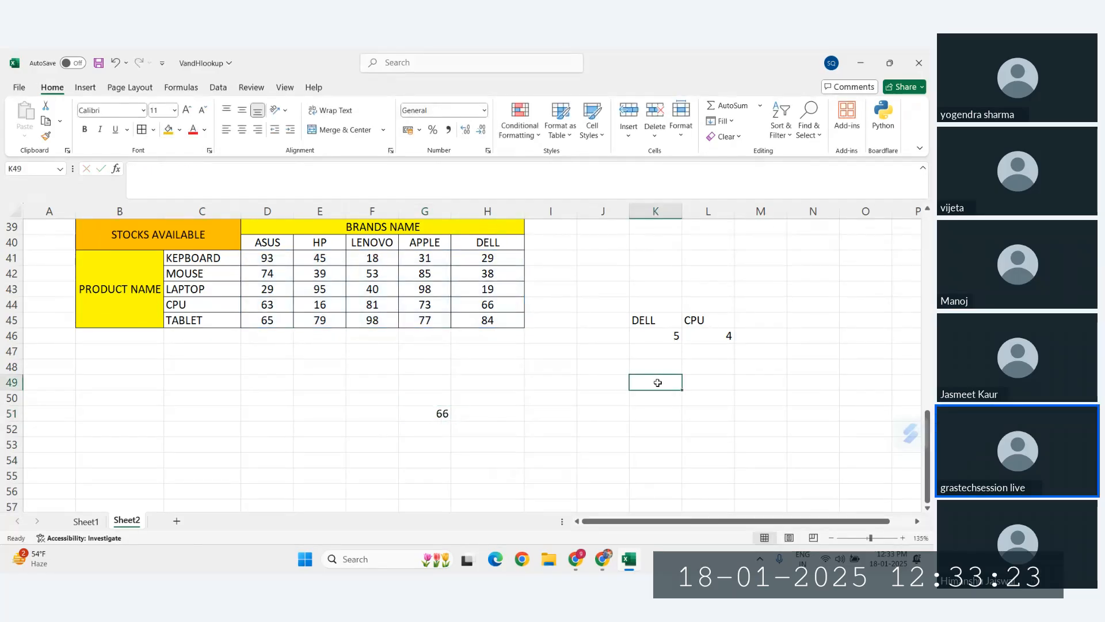
type("=INDEX(")
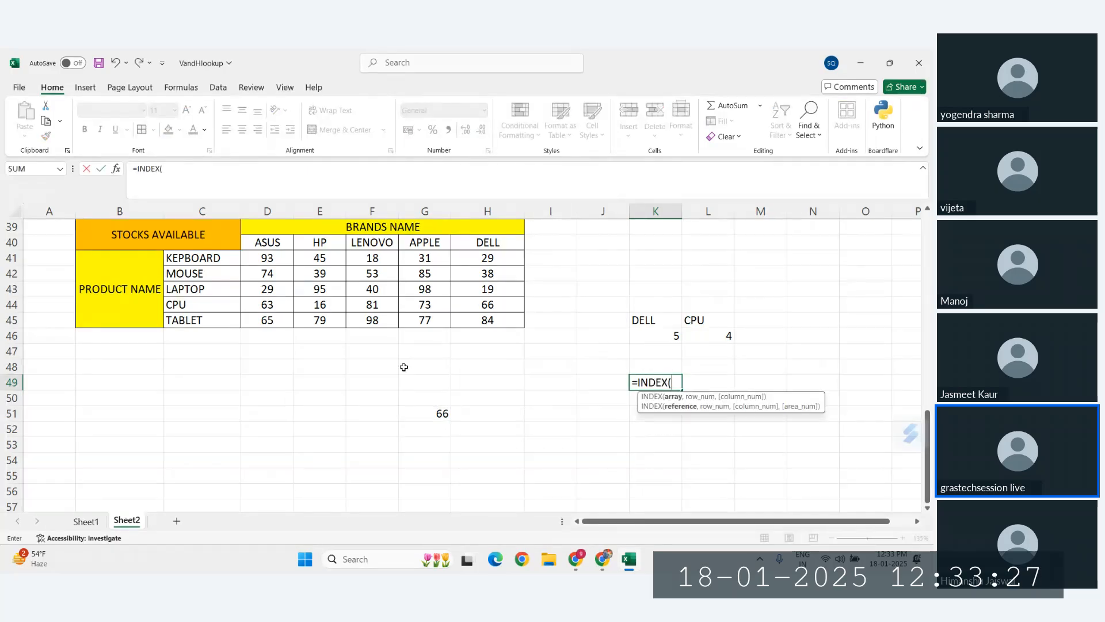
left_click(261, 259)
left_click_drag(260, 259, 487, 323)
type(",")
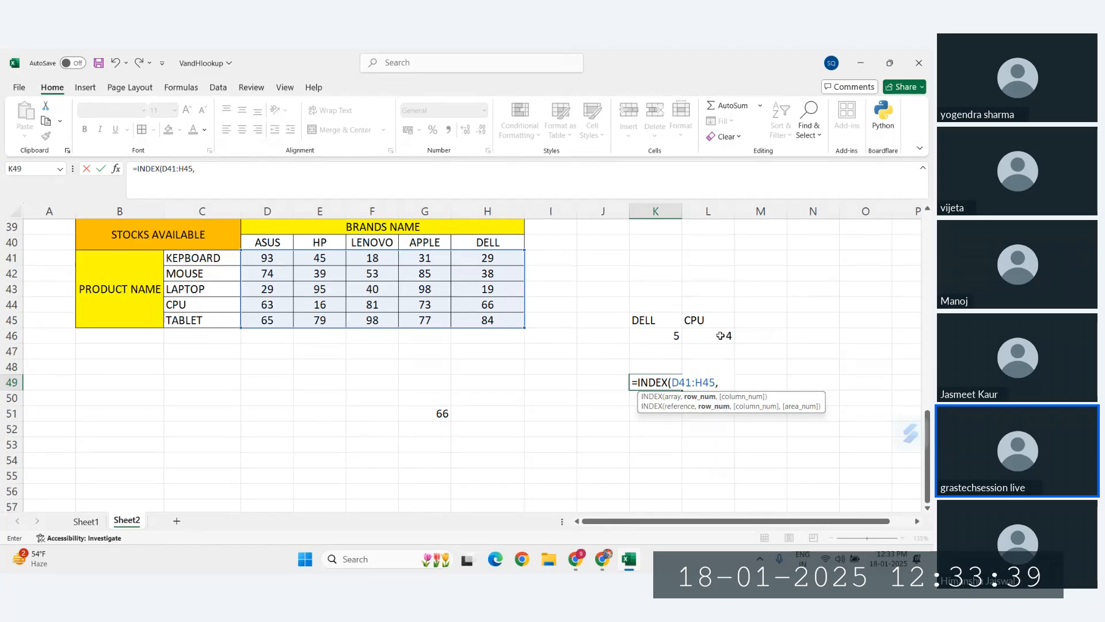
left_click(720, 335)
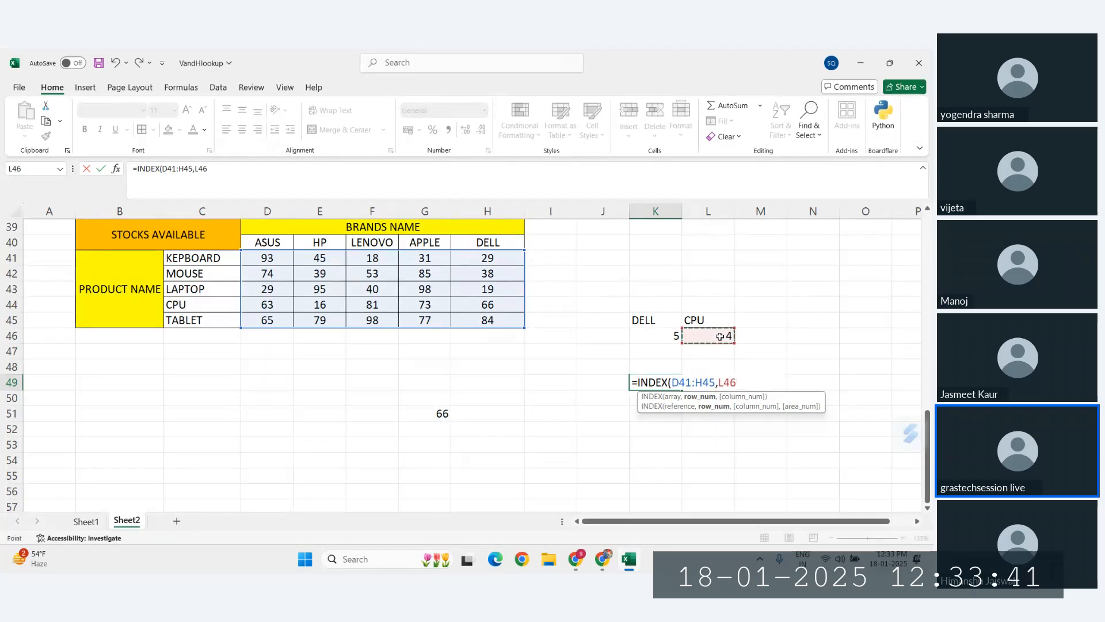
type(",")
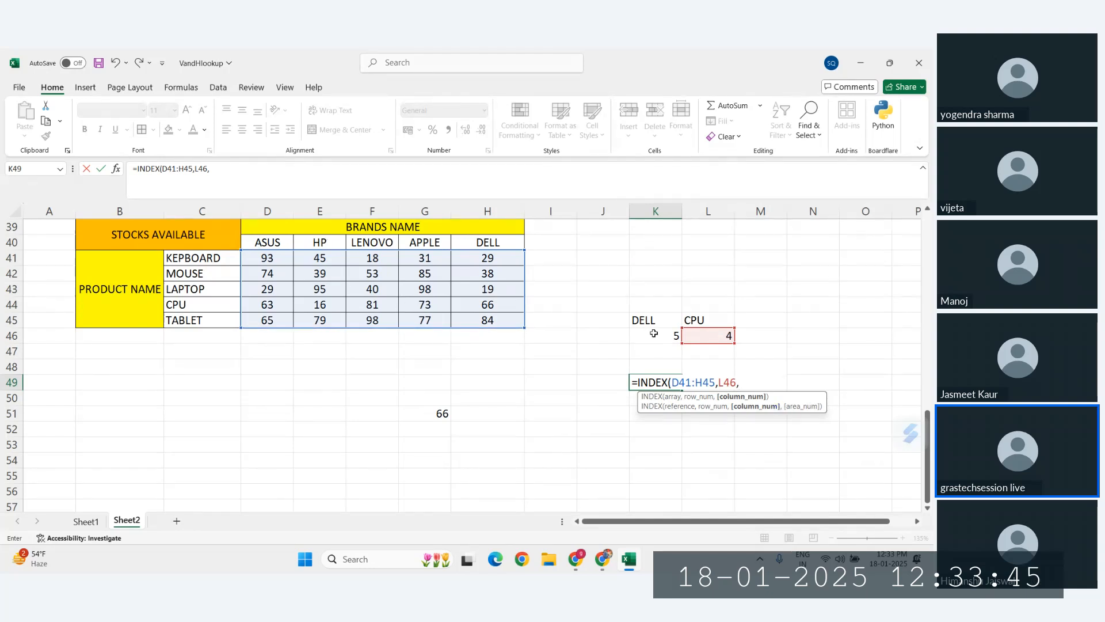
left_click(662, 336)
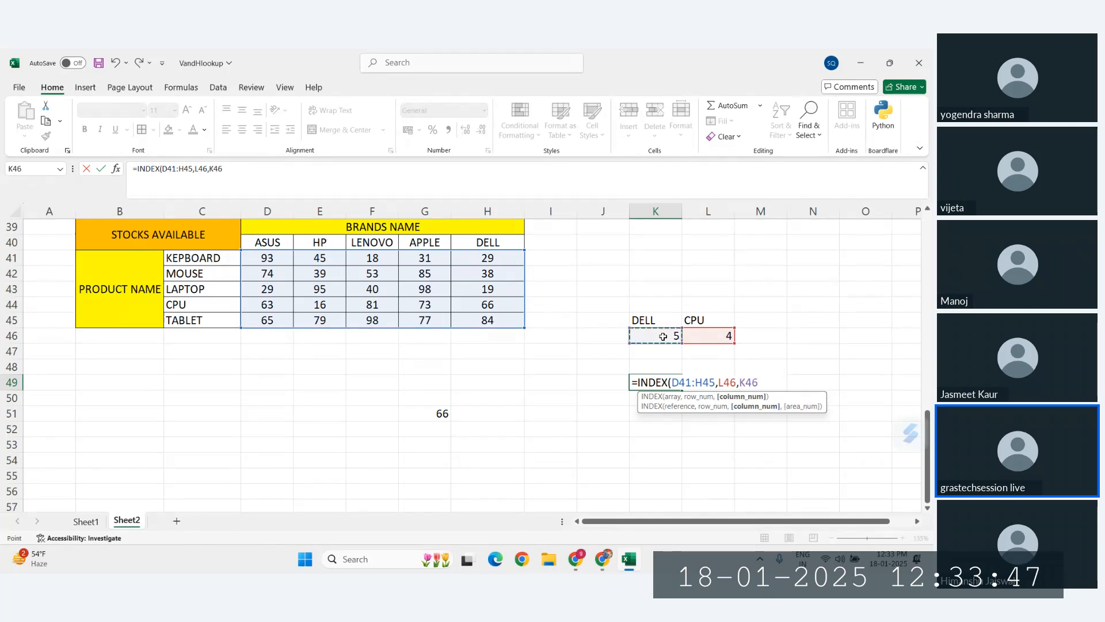
type(")")
key("Return")
Compare the fixed-position INDEX formula in G51 with the cell-referenced INDEX formula in K49, leaving both unchanged
left_click(422, 413)
left_click(656, 381)
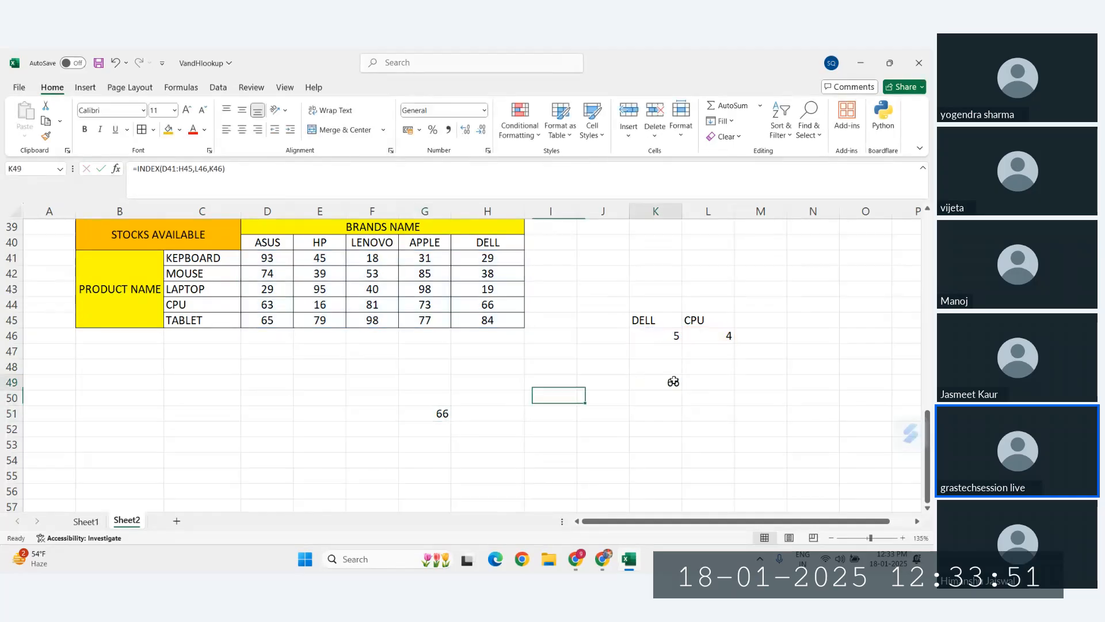
left_click(430, 415)
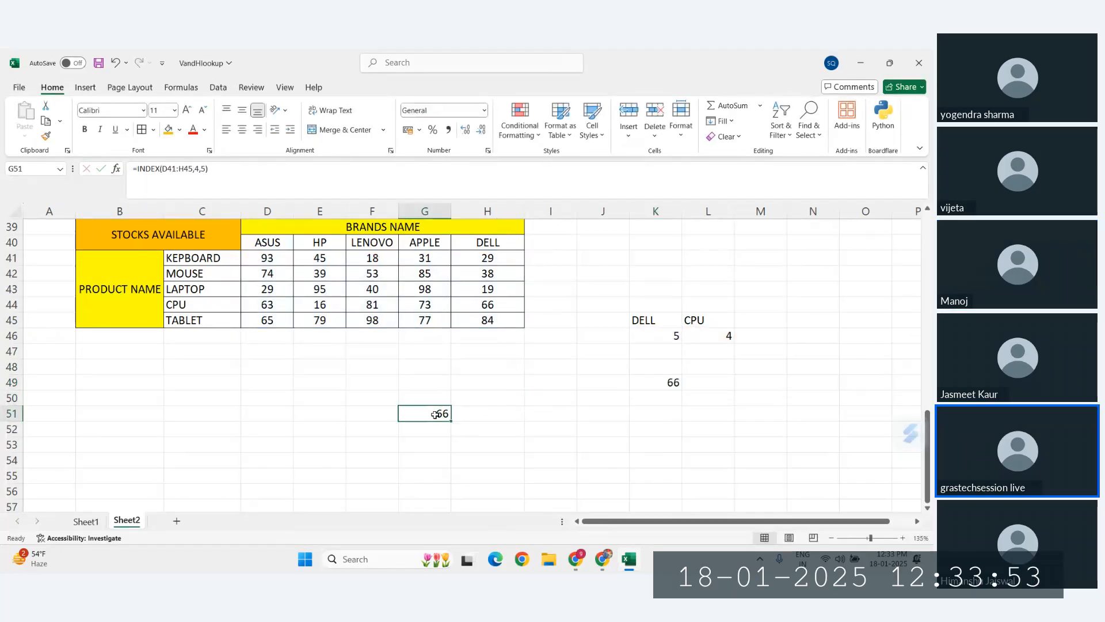
double_click(435, 414)
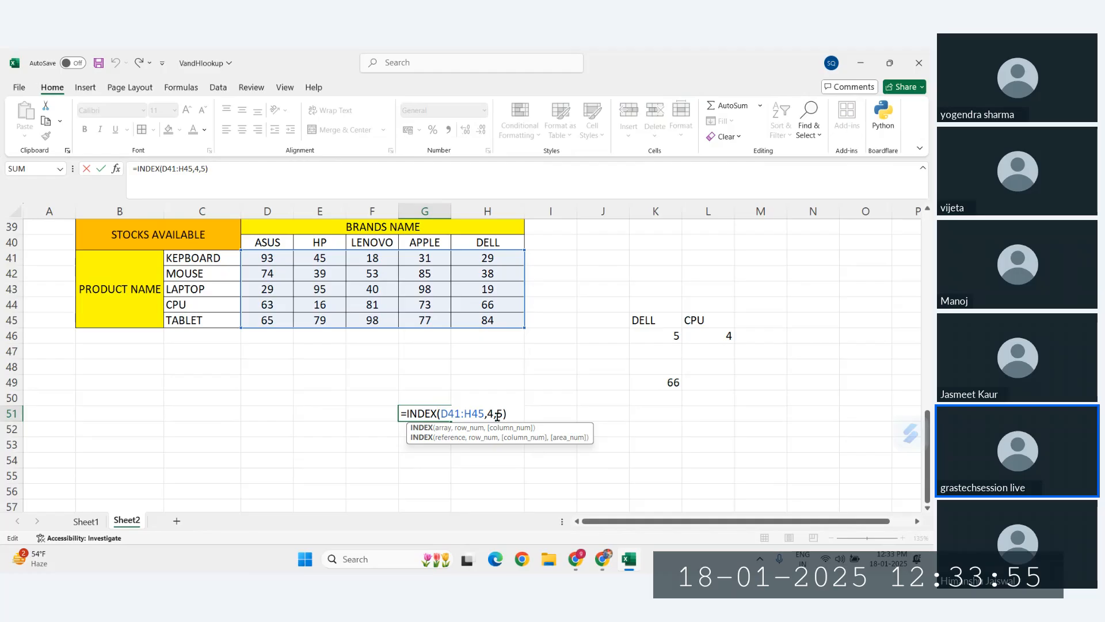
key("Escape")
double_click(669, 385)
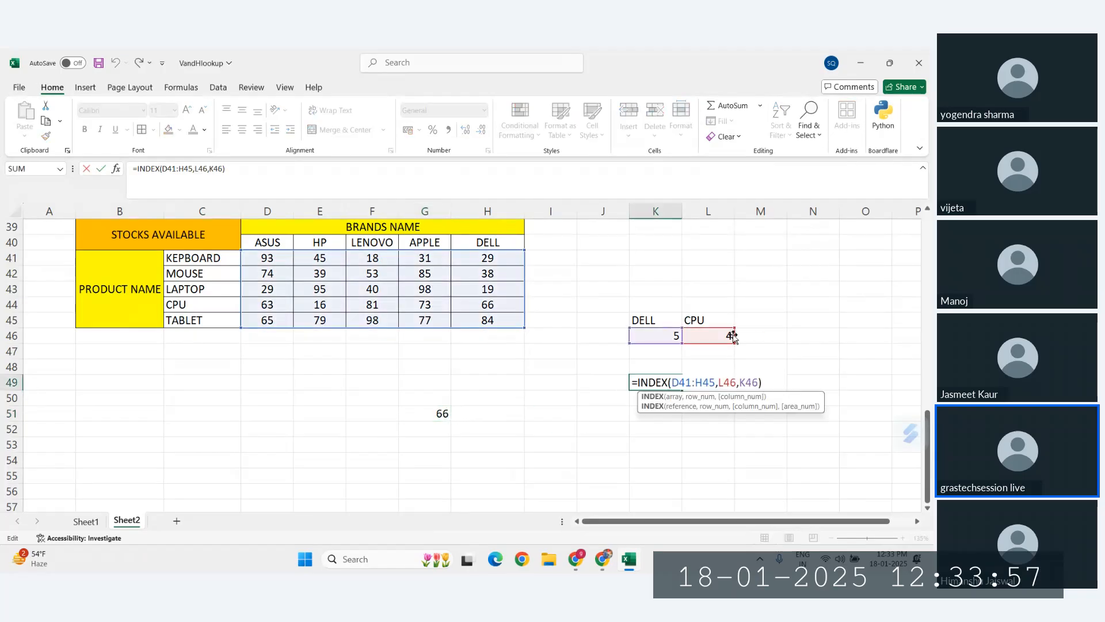
key("Escape")
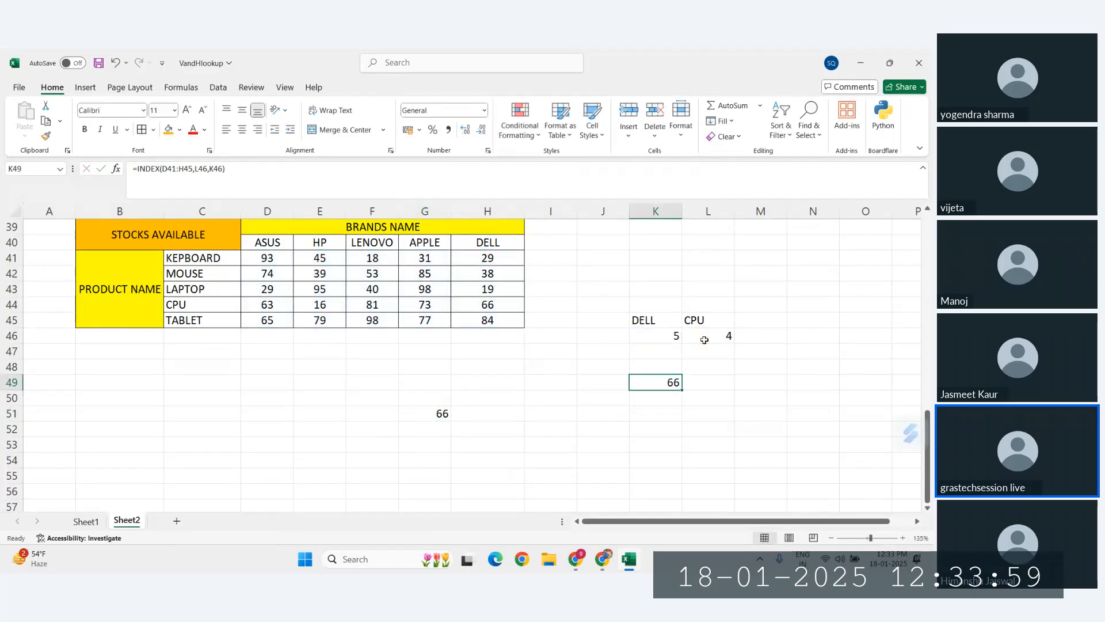
Change the brand lookup value in K45 to HP
left_click(643, 319)
type("H")
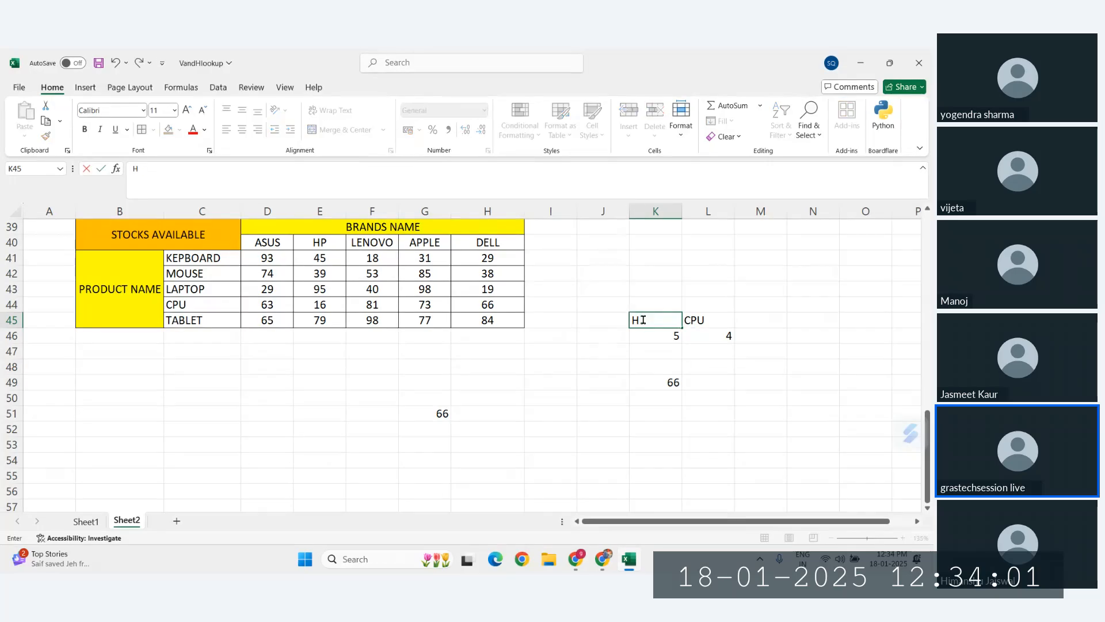
type("P")
key("Return")
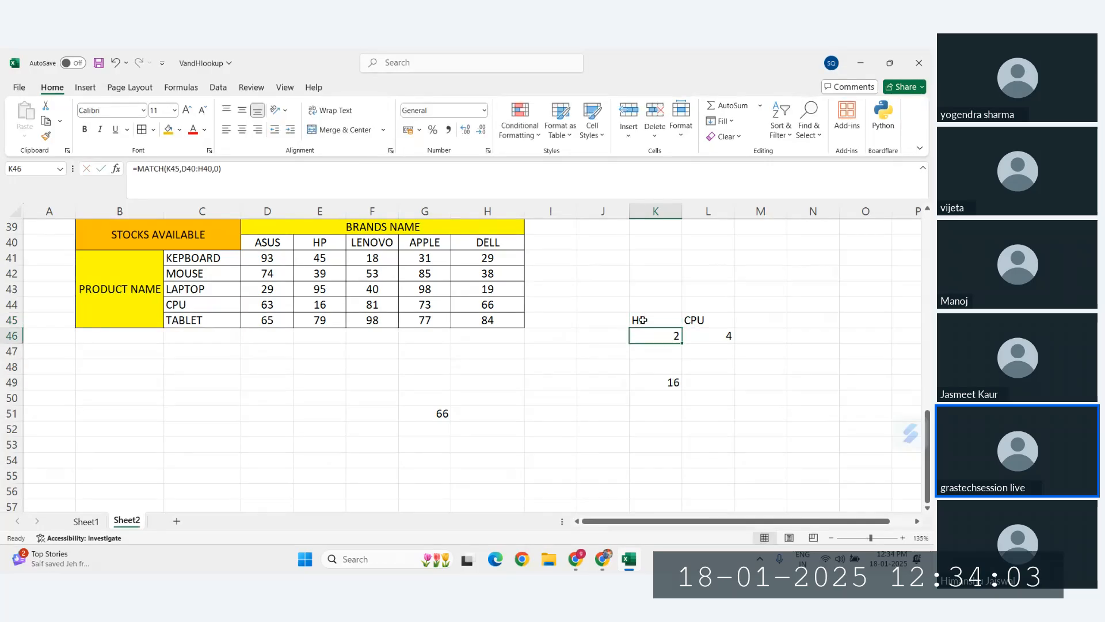
Check the dynamic INDEX result in K49 against the stock where the HP column meets the CPU row
left_click(332, 244)
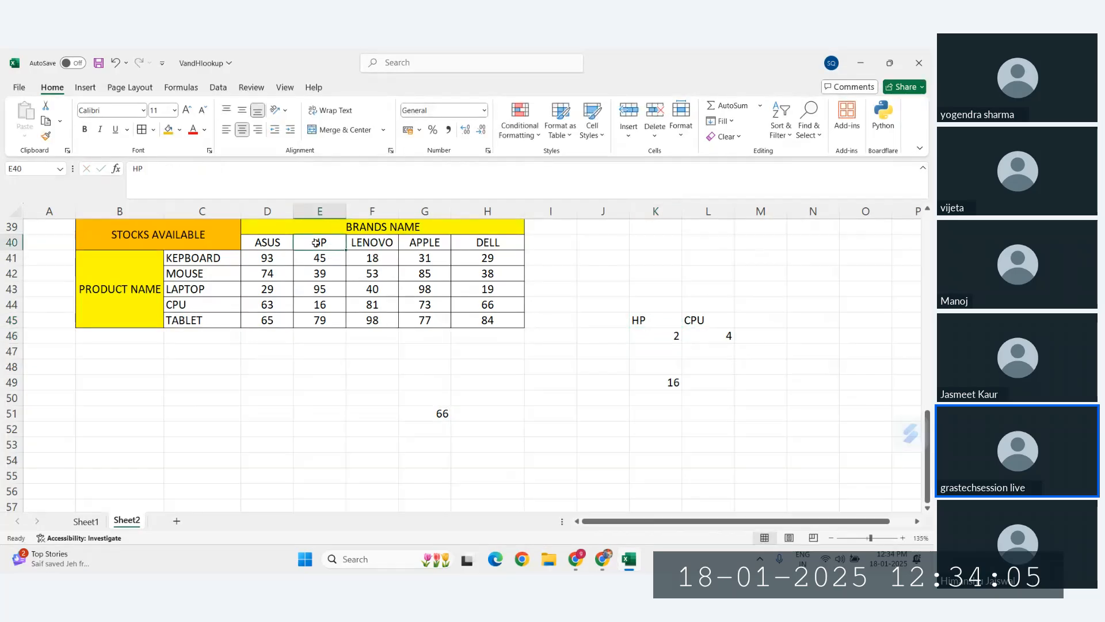
left_click(178, 303, "ctrl")
left_click(334, 300, "ctrl")
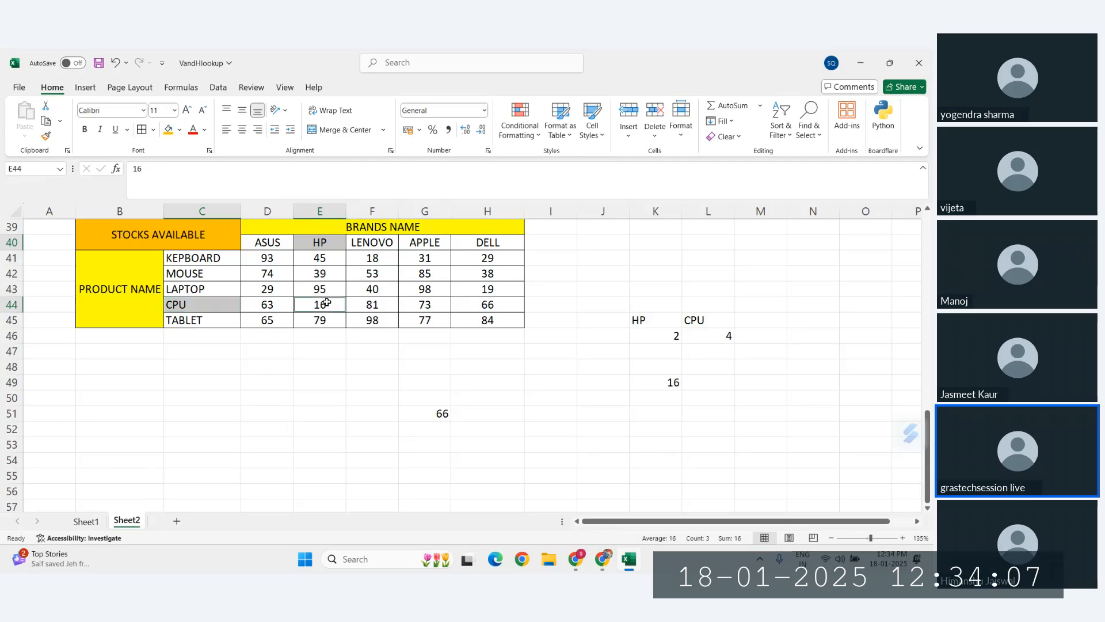
left_click(667, 382)
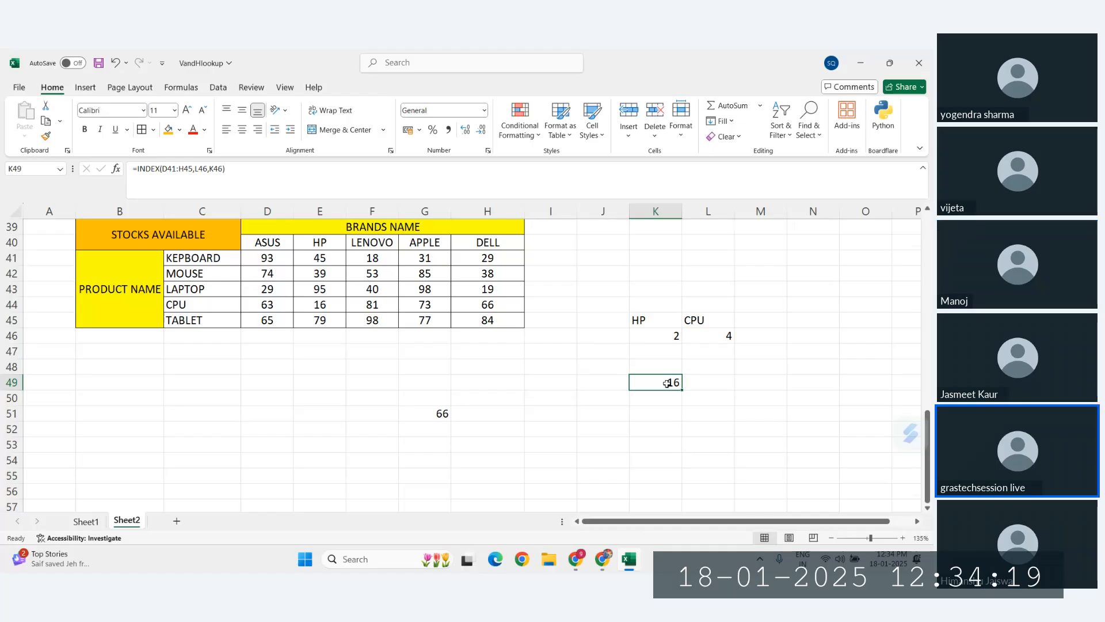
scroll(667, 383, "up", 1)
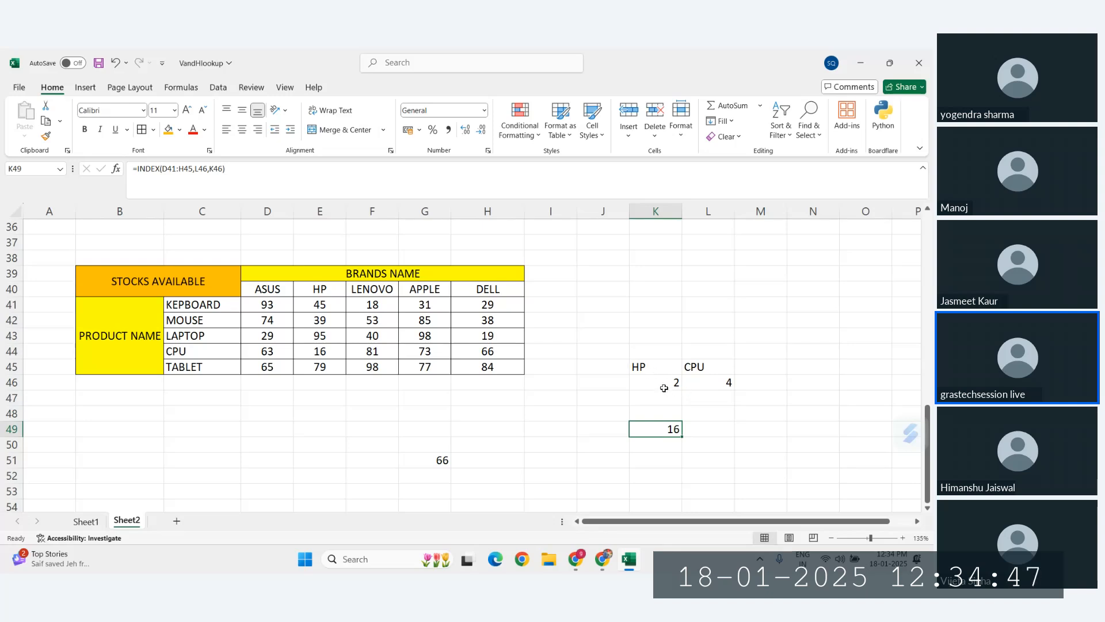
Add the heading BRAND NAME in K37 and fit column K's width to it
left_click_drag(662, 383, 711, 383)
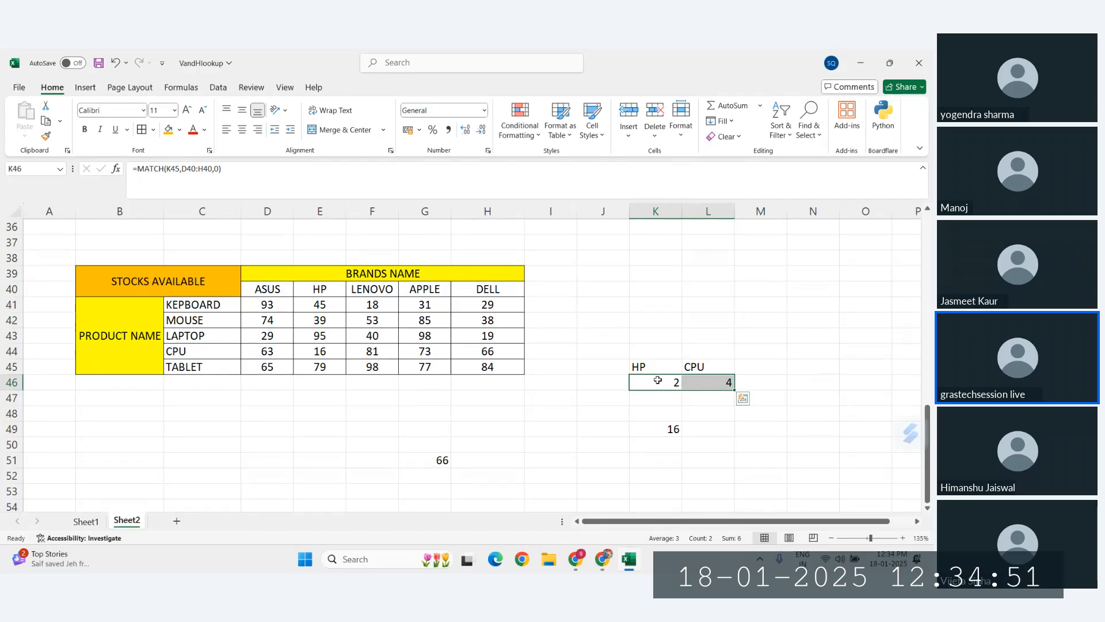
scroll(637, 328, "up", 2)
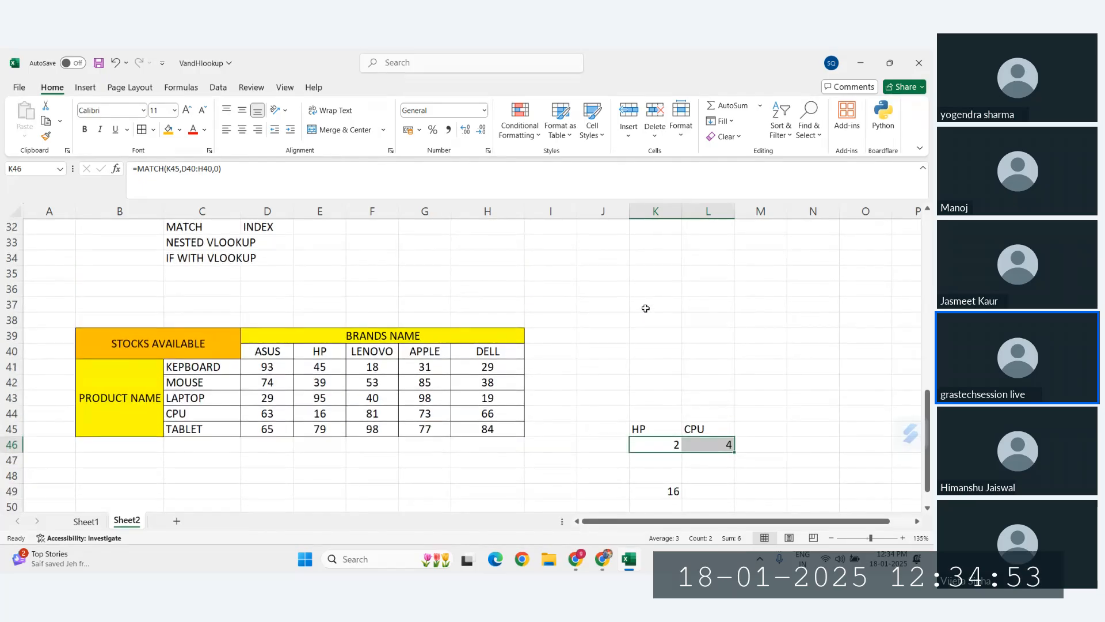
left_click(645, 304)
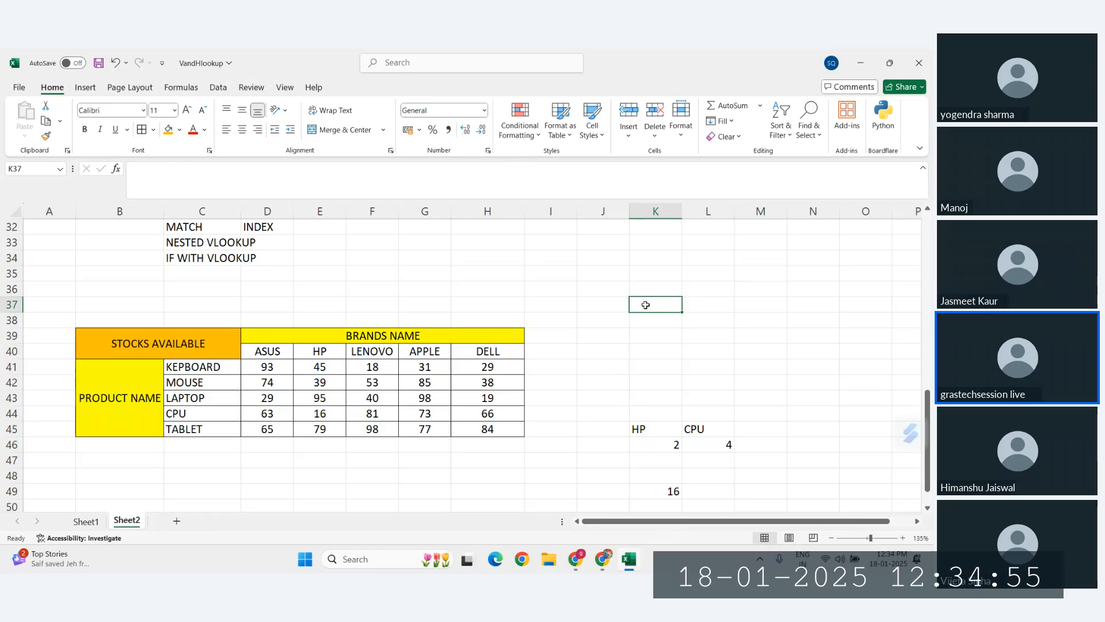
type("BRANDS")
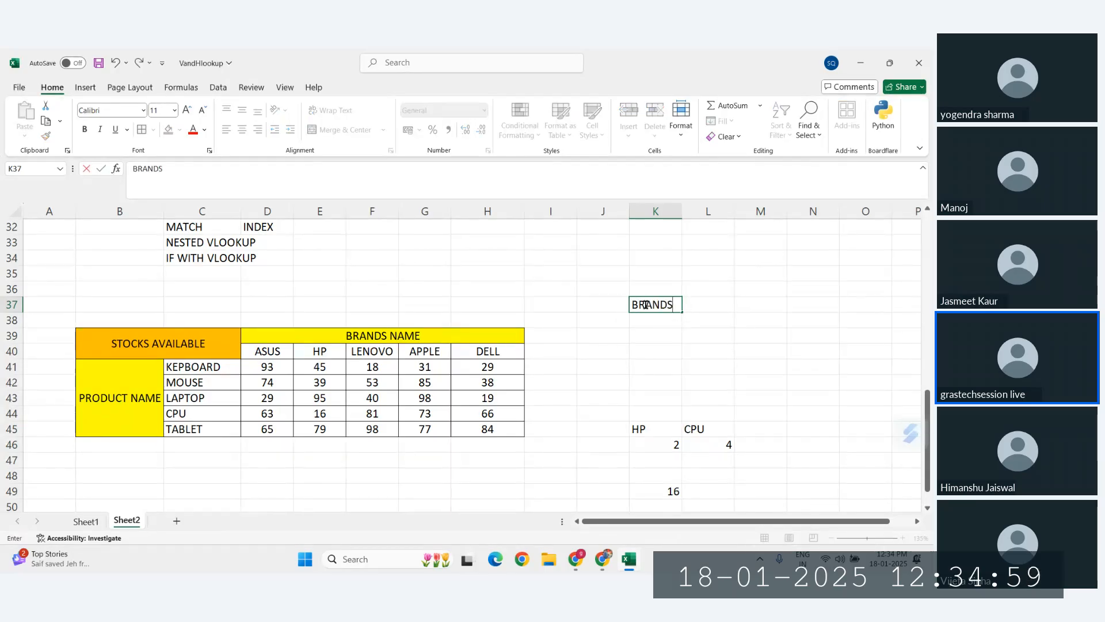
key("BackSpace")
type("NAME")
key("Tab")
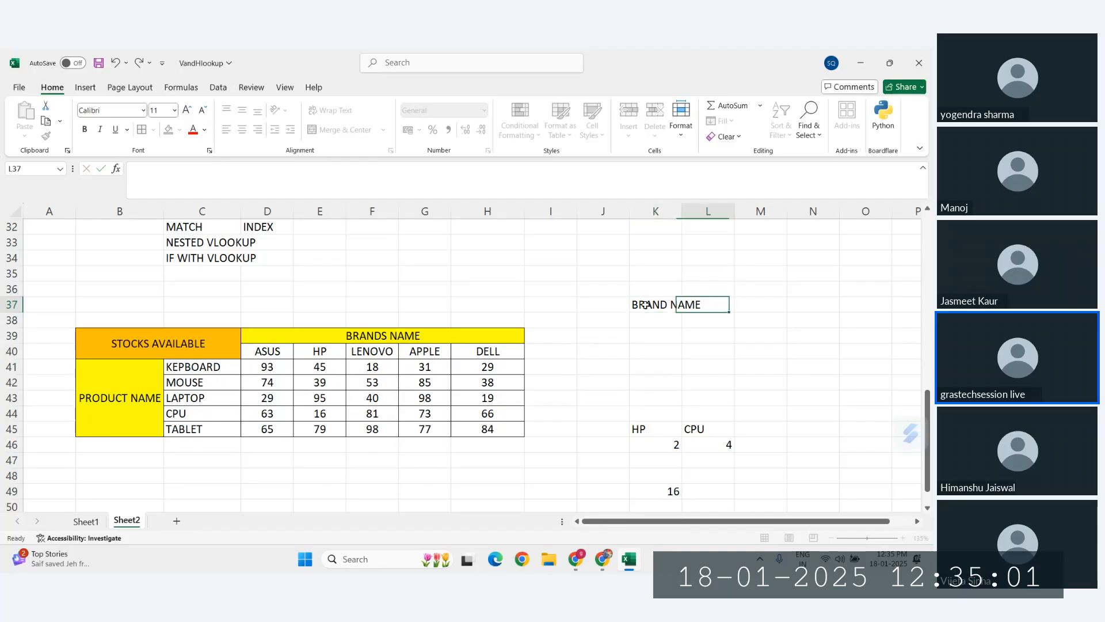
double_click(682, 211)
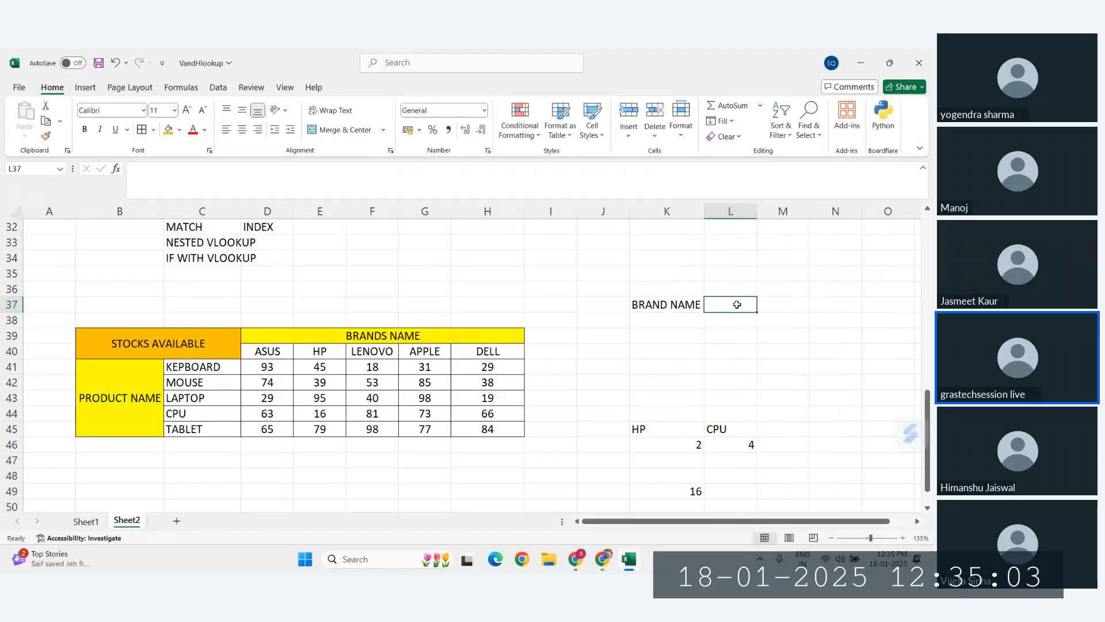
Add the heading PRODUCT NAME in L37 and widen column L to fit it
type("PR")
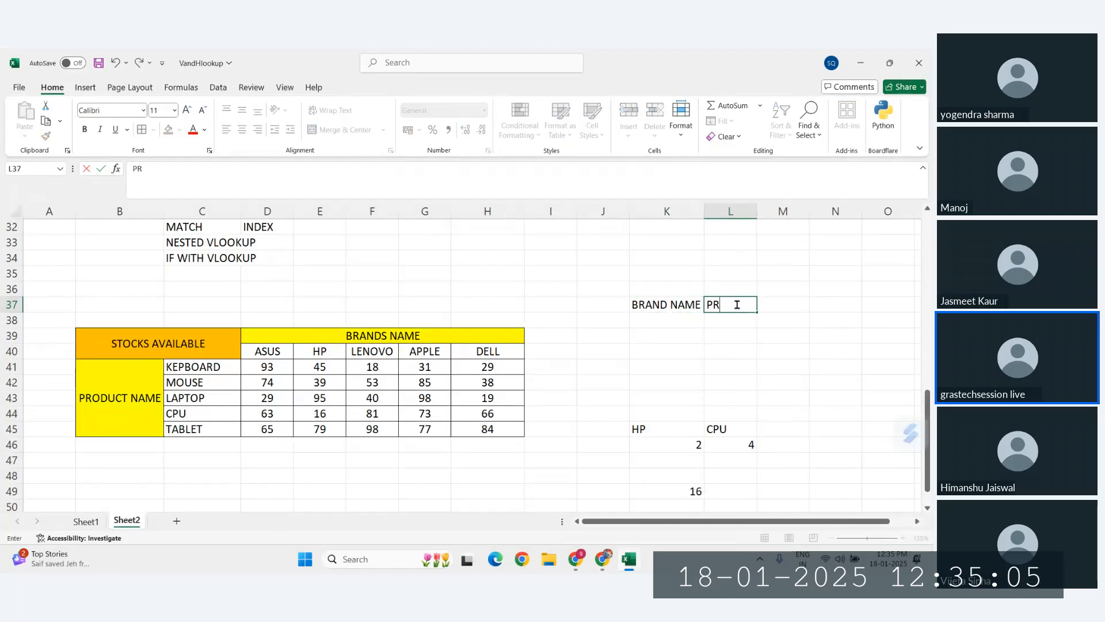
type("ODUCT NAME")
key("Return")
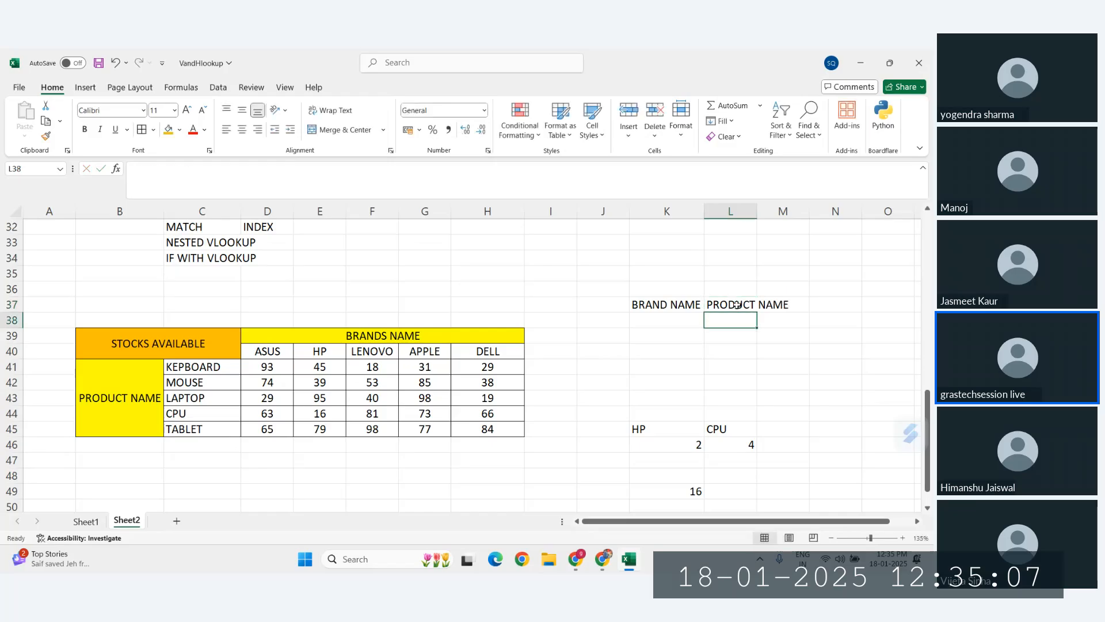
left_click_drag(757, 208, 793, 208)
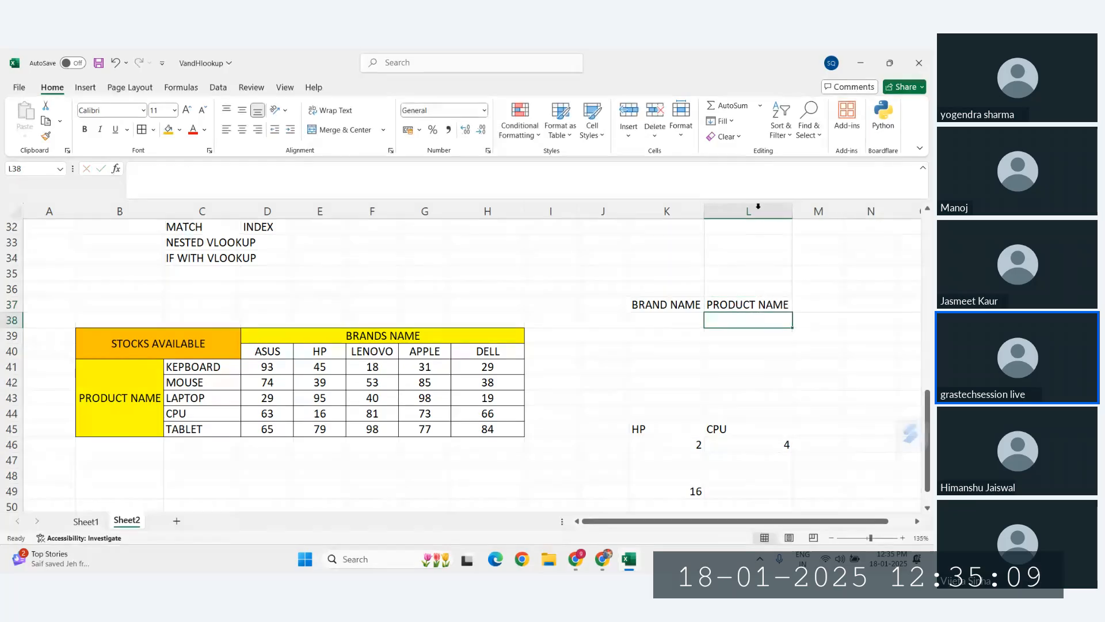
Enter APPLE as the brand lookup value in K38 and CPU as the product lookup value in L38
left_click(663, 321)
type("APPLE")
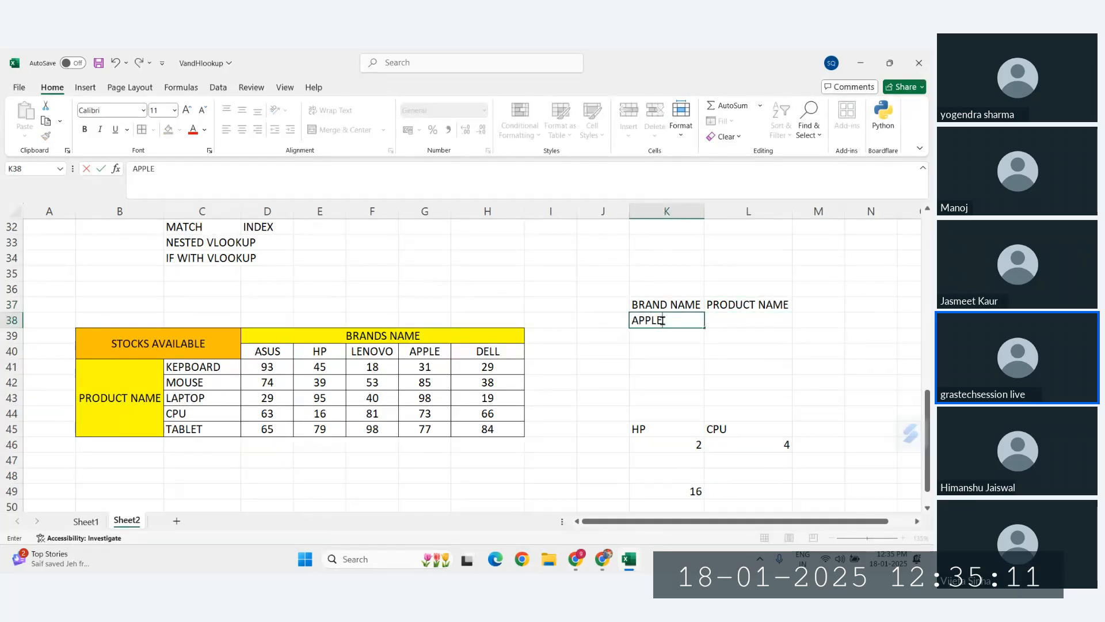
key("Tab")
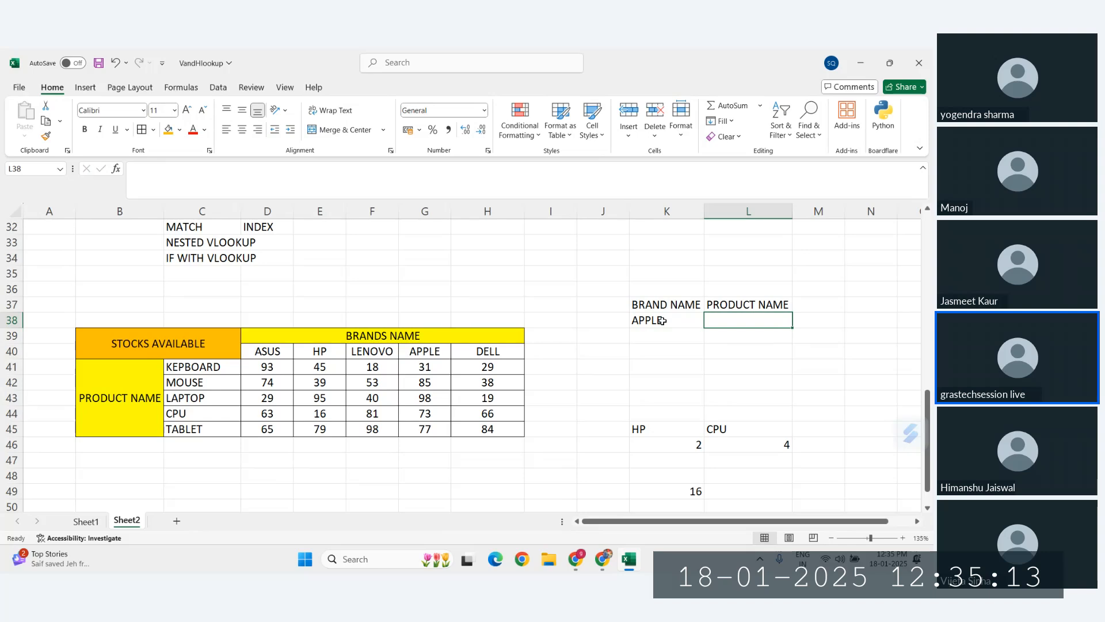
type("CPU")
key("Return")
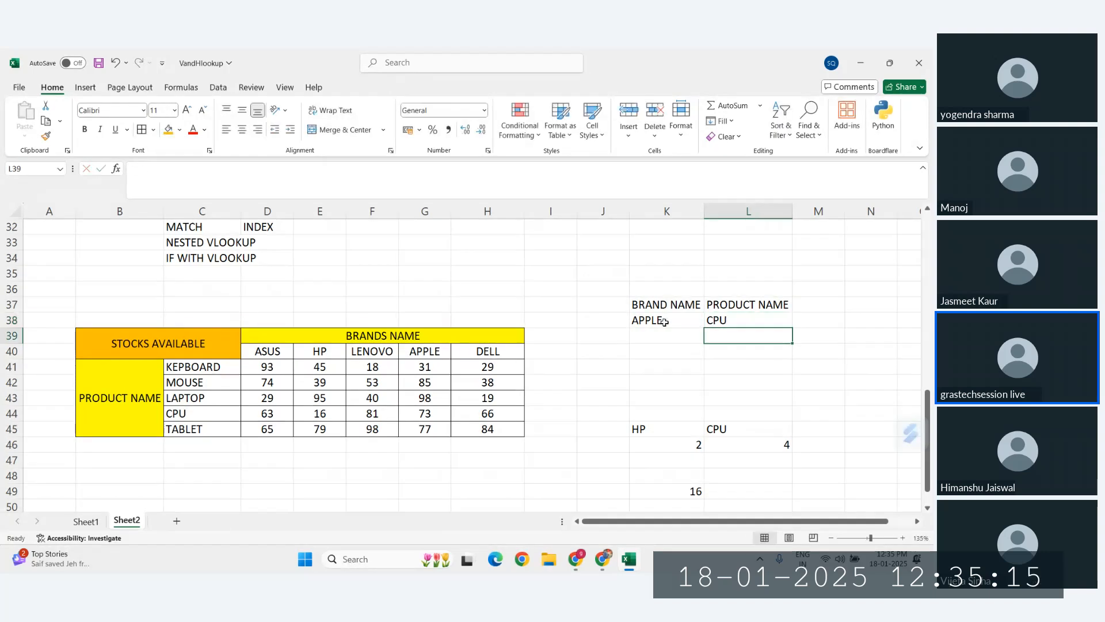
Merge and center K39:L40 into one result cell and make it bold
left_click_drag(645, 334, 721, 348)
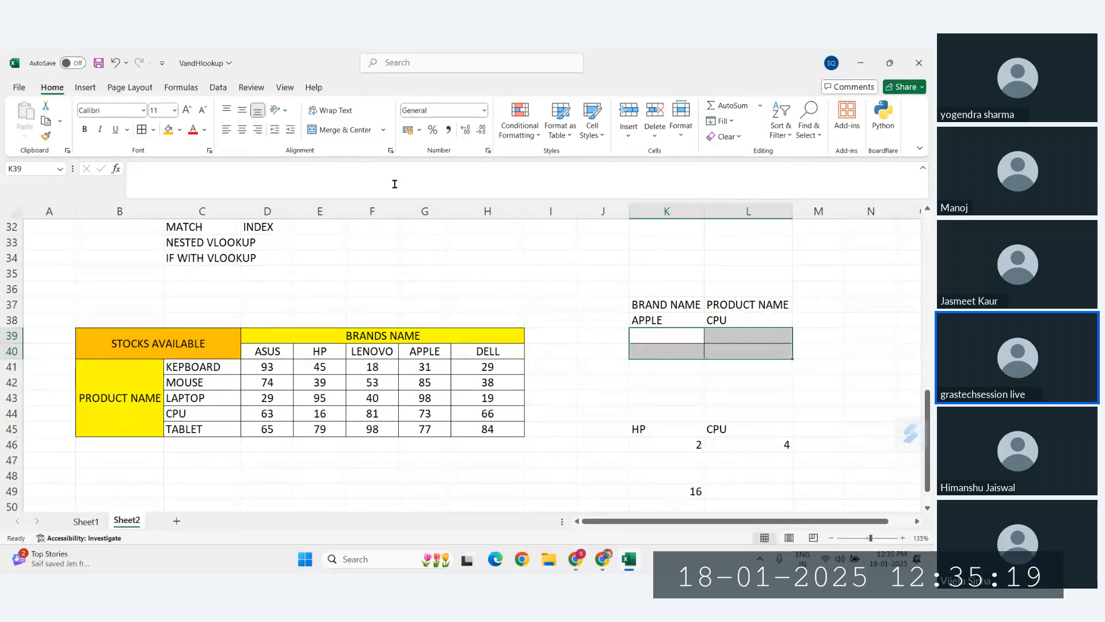
left_click(345, 131)
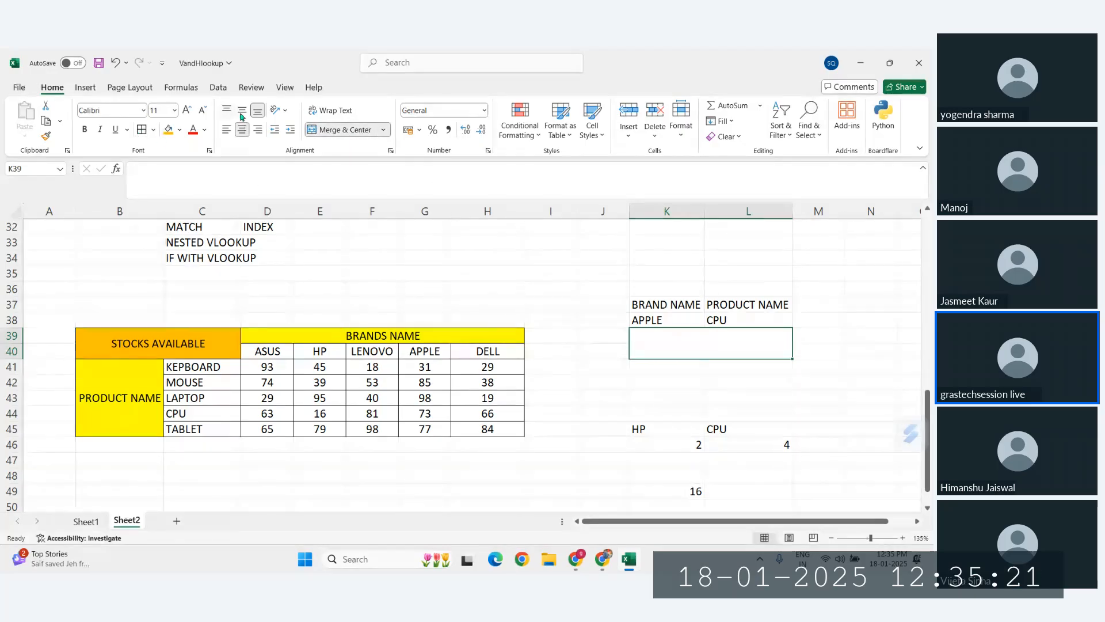
left_click(85, 129)
Apply borders to the lookup block K37:L40 and center its contents
left_click_drag(665, 304, 722, 333)
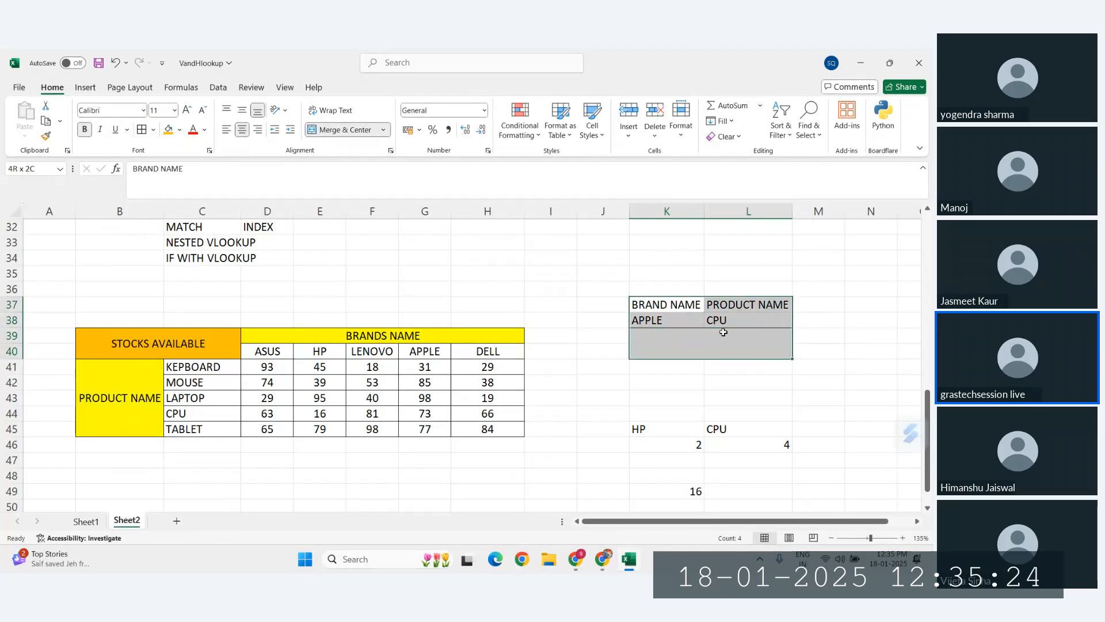
left_click(148, 133)
left_click(242, 133)
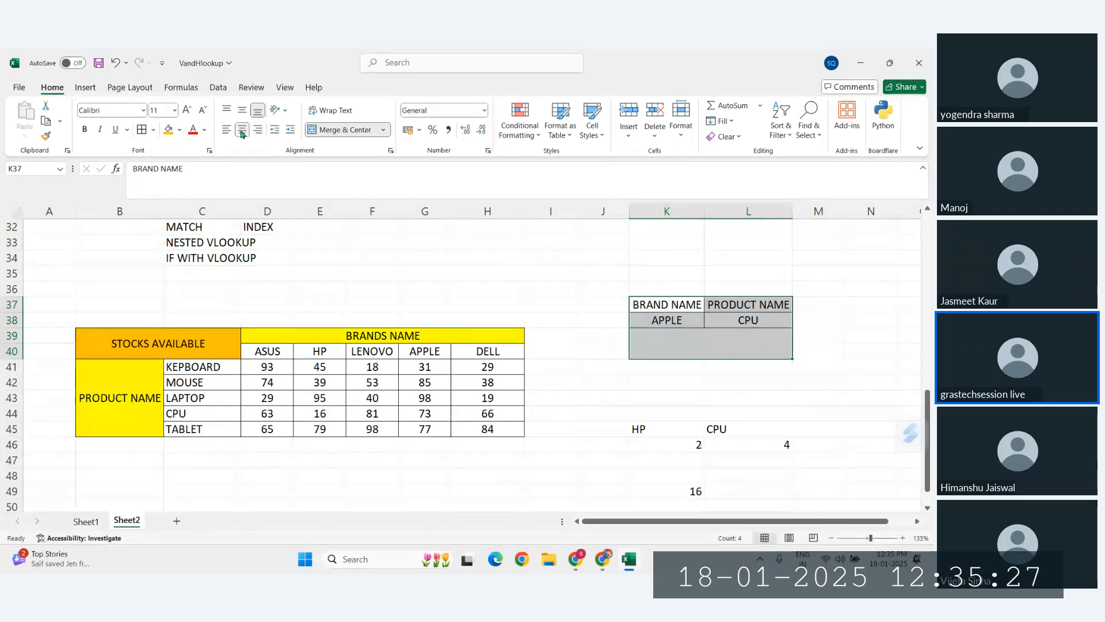
Make the lookup block K37:L40 bold, with the values in K38:L38 set back to regular weight
key("ctrl+b")
left_click(691, 348)
left_click(683, 305)
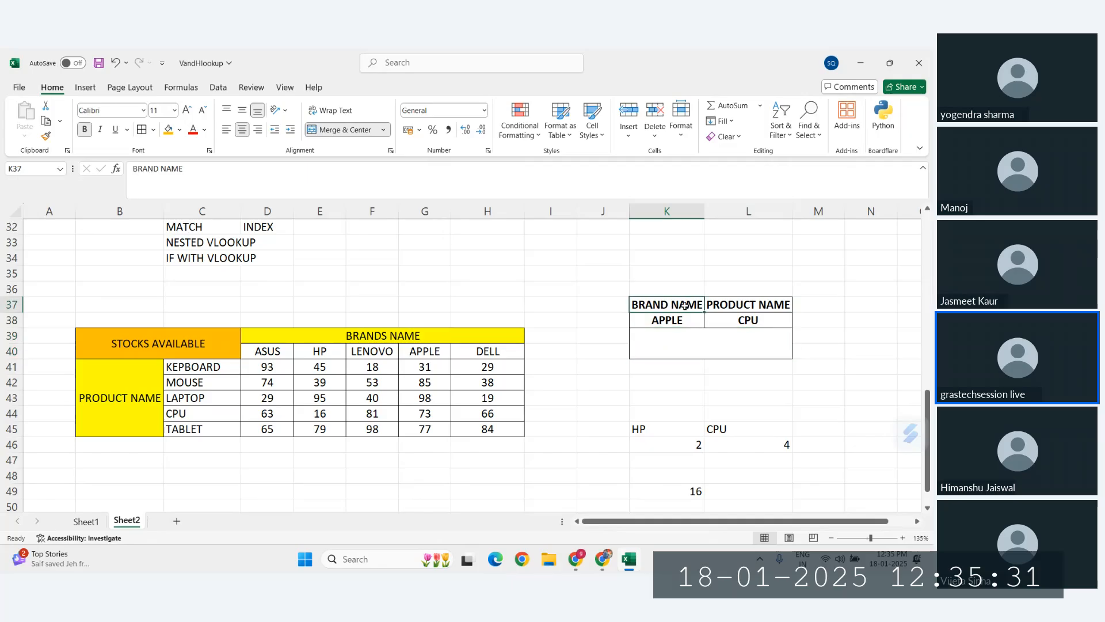
left_click_drag(679, 320, 725, 323)
key("ctrl+b")
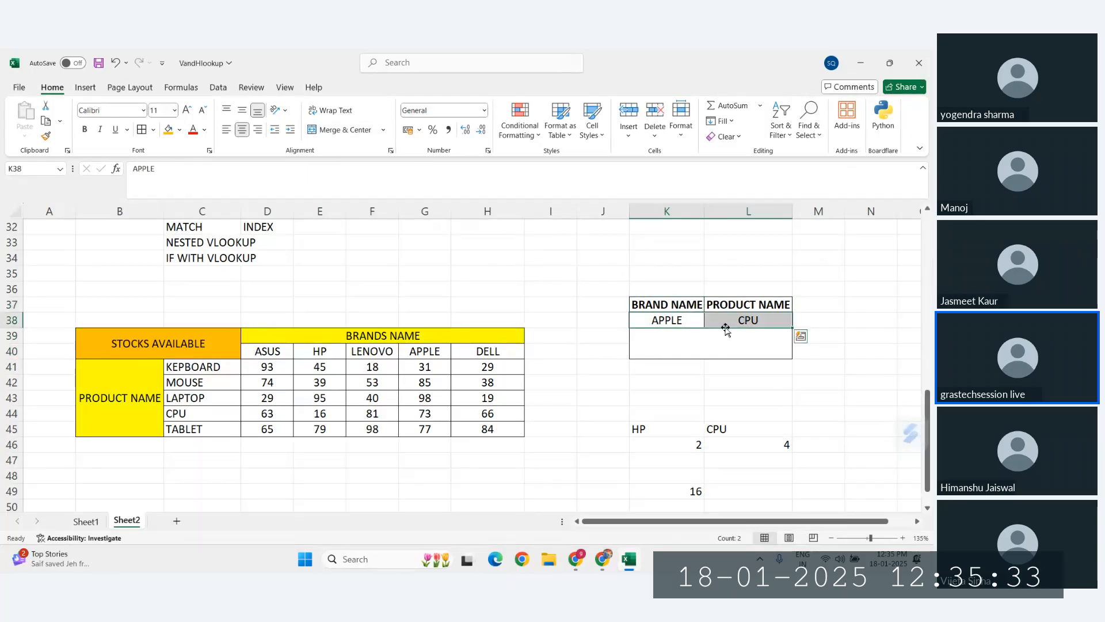
Start an INDEX formula in the merged cell K39 with the stock figures D41:H45 as its array
left_click(697, 349)
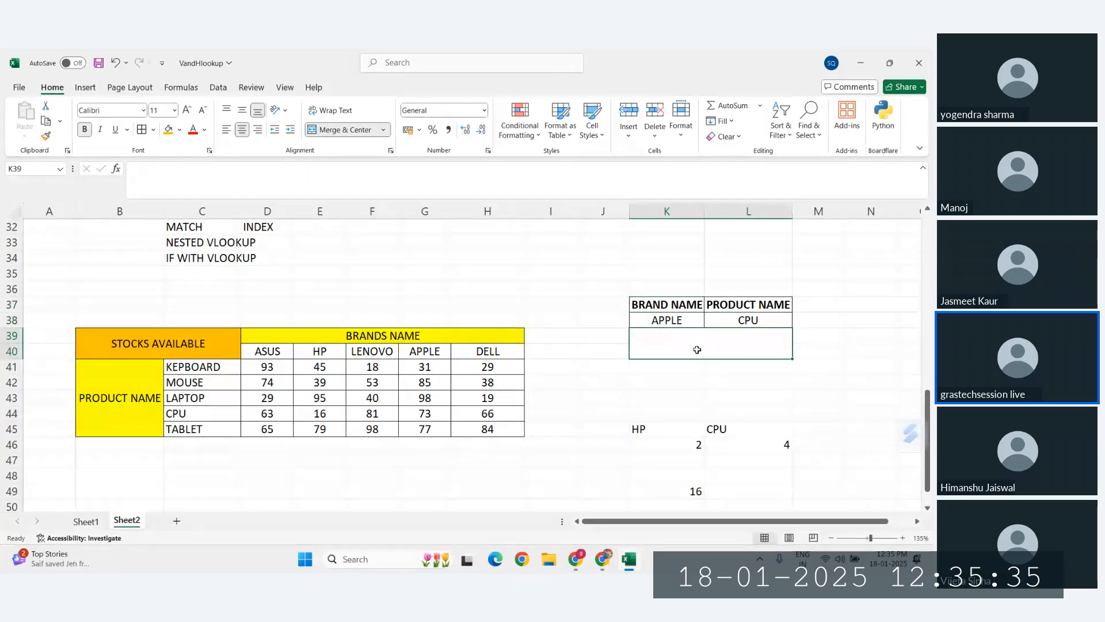
type("=")
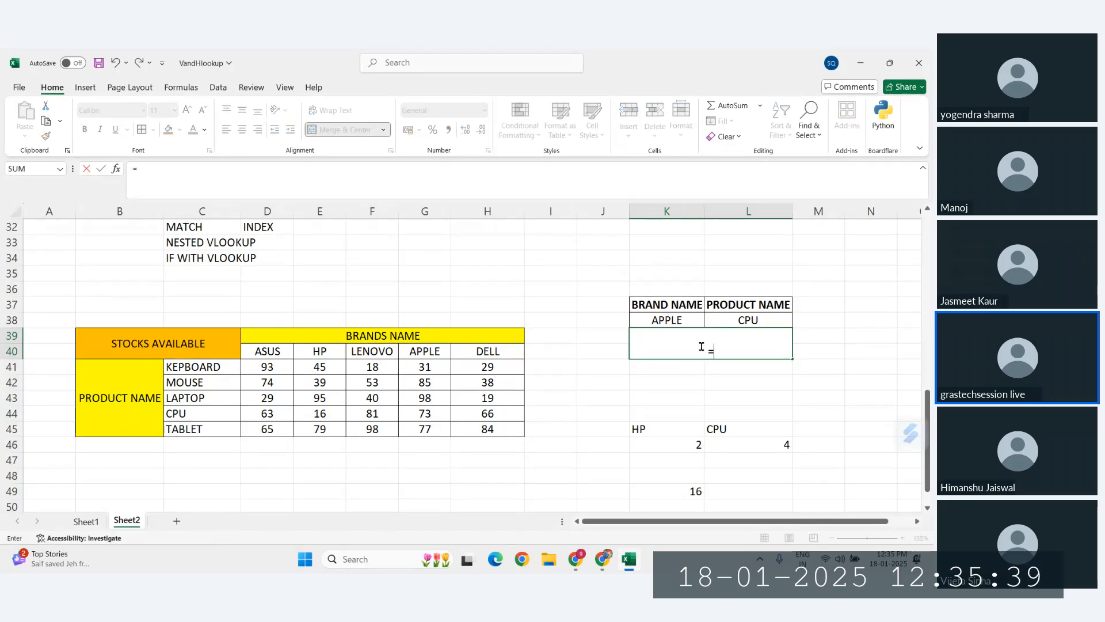
type("INDEX(")
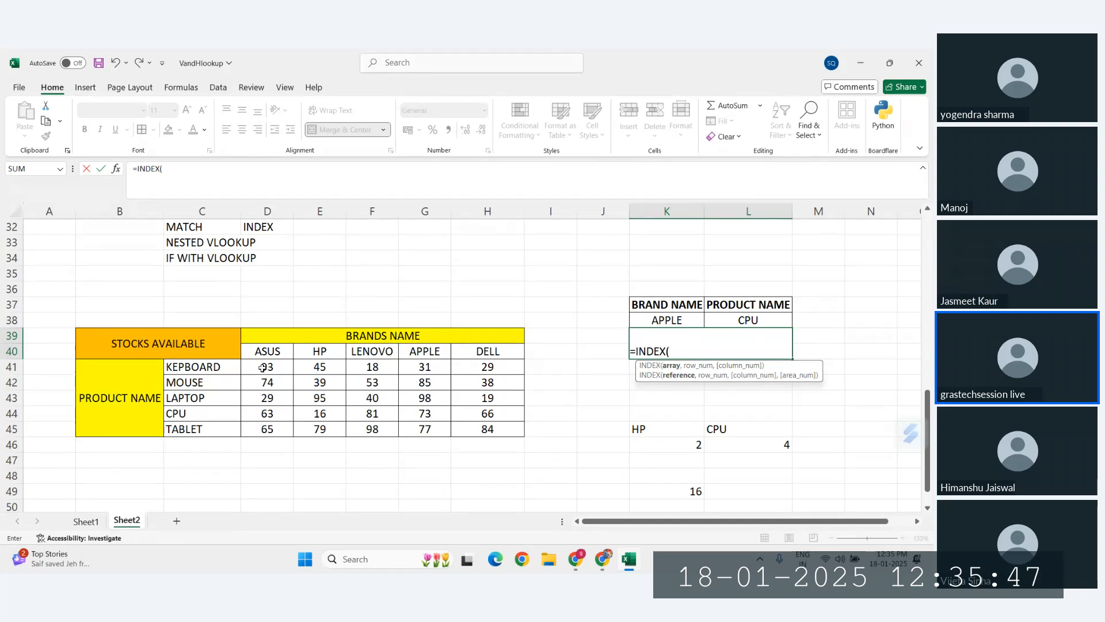
left_click_drag(262, 367, 484, 423)
type(",")
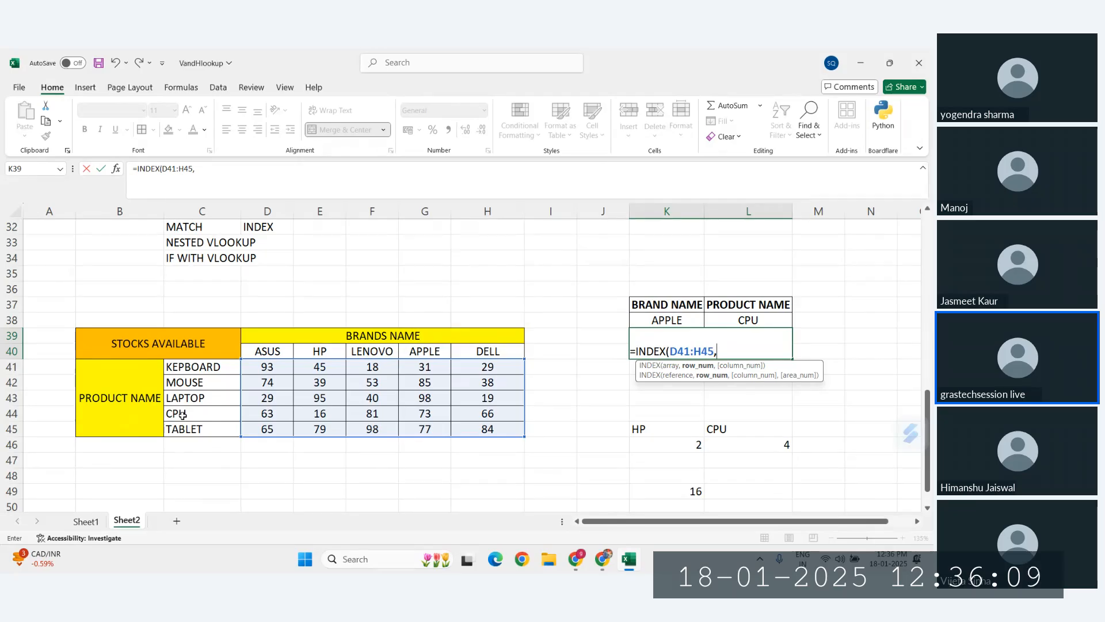
Nest MATCH(L38,C41:C45,0) as the row number of the INDEX formula in K39
type("MATH")
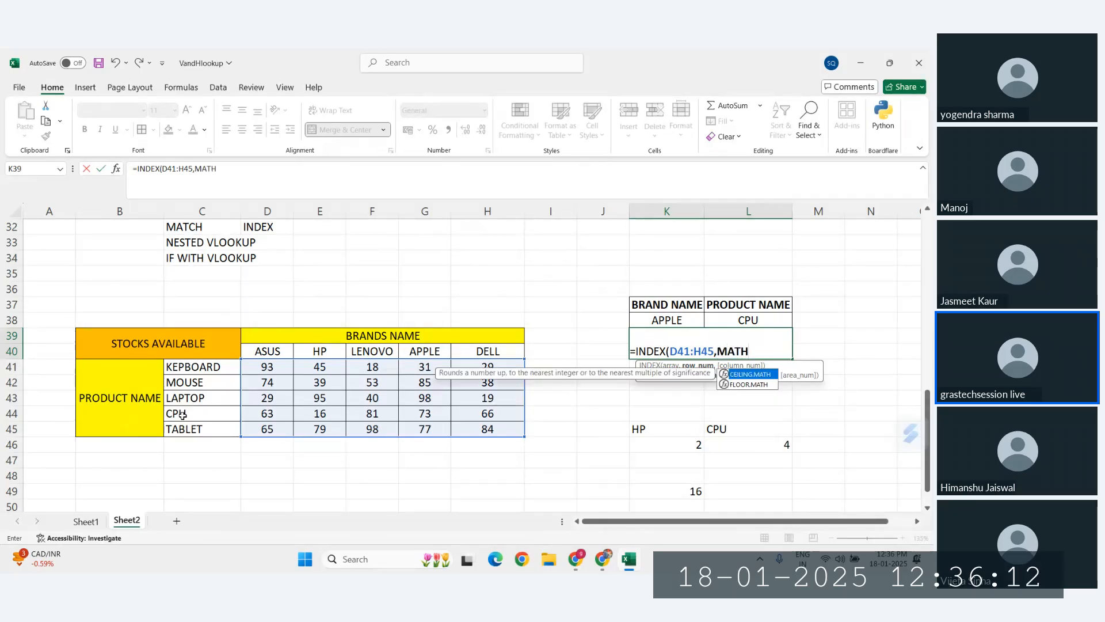
key("BackSpace")
type("CH(")
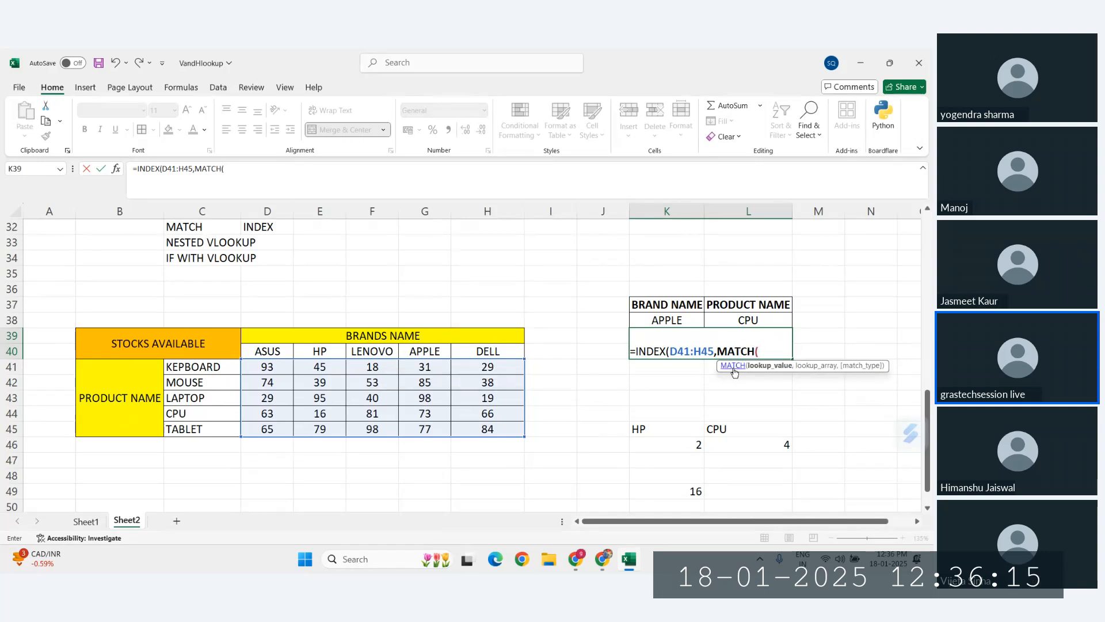
left_click(752, 320)
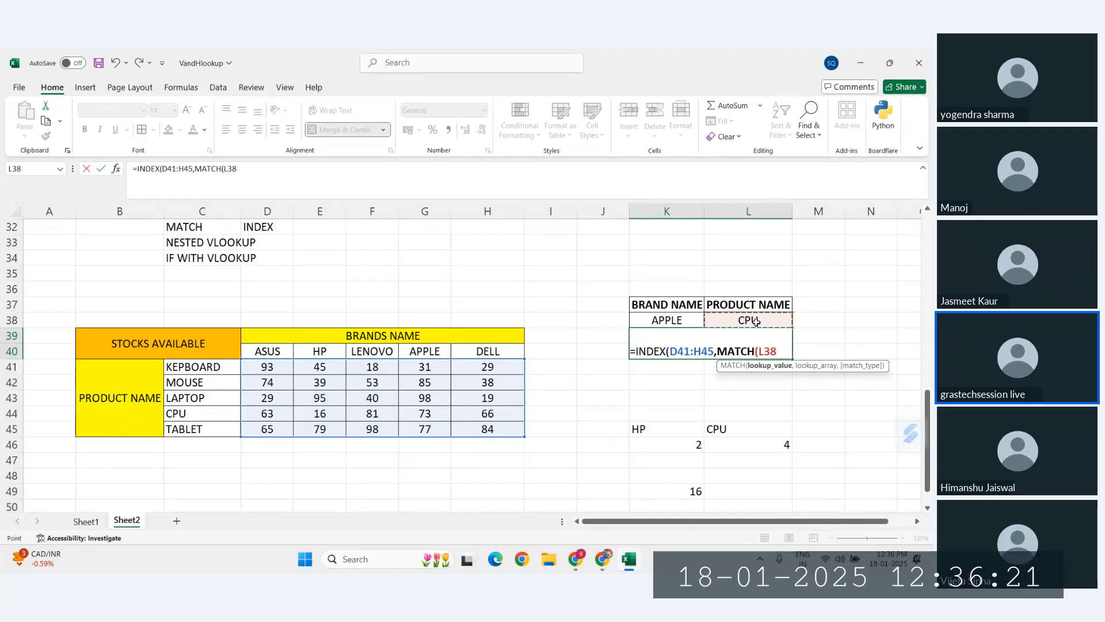
type(",")
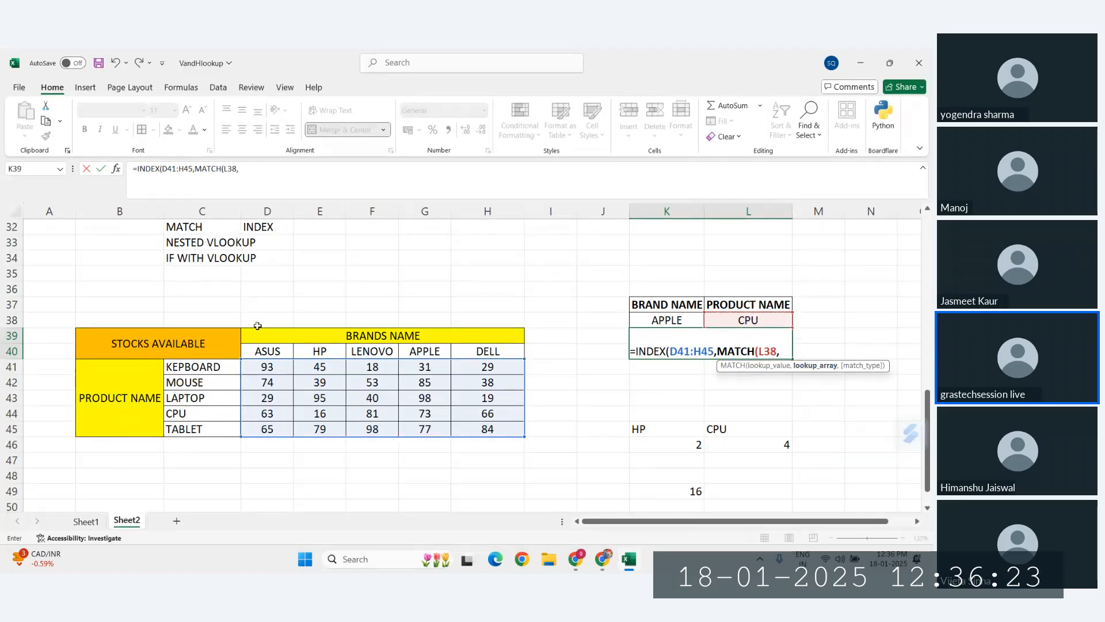
left_click_drag(209, 366, 214, 431)
type(",")
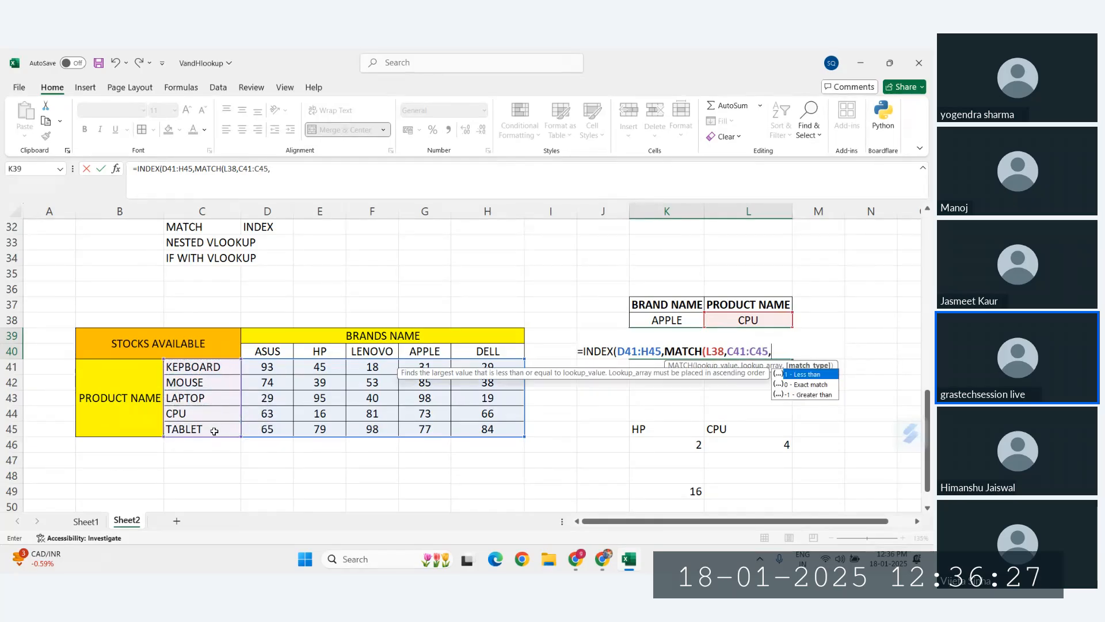
type("0)")
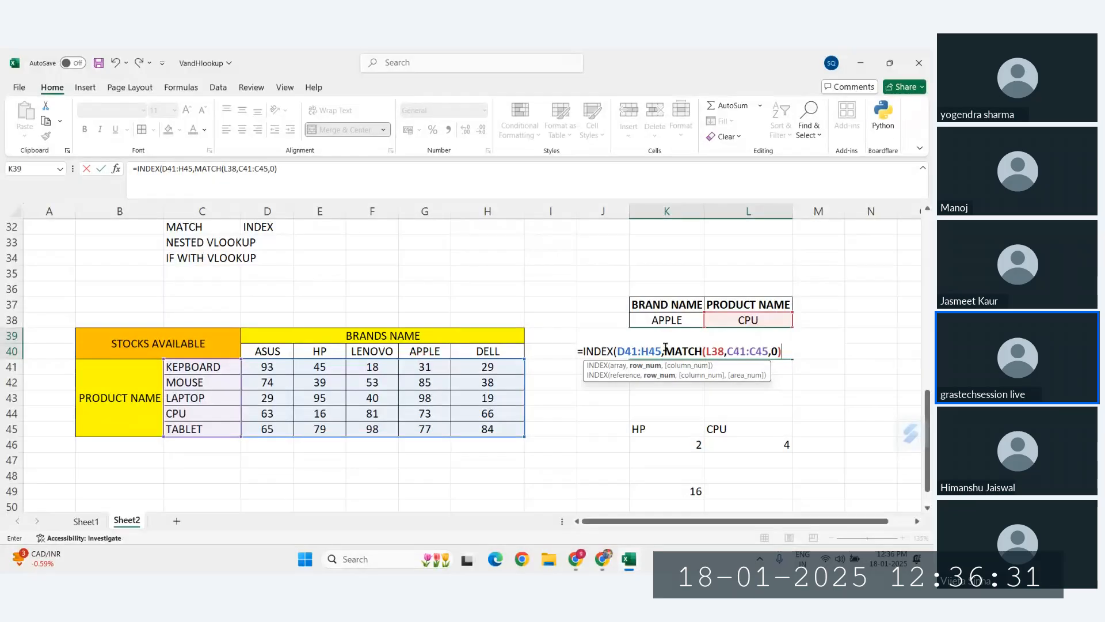
Complete the INDEX formula in K39 with MATCH(K38,D40:H40,0) as its column number and vertically center the result
left_click_drag(665, 350, 783, 352)
type(",")
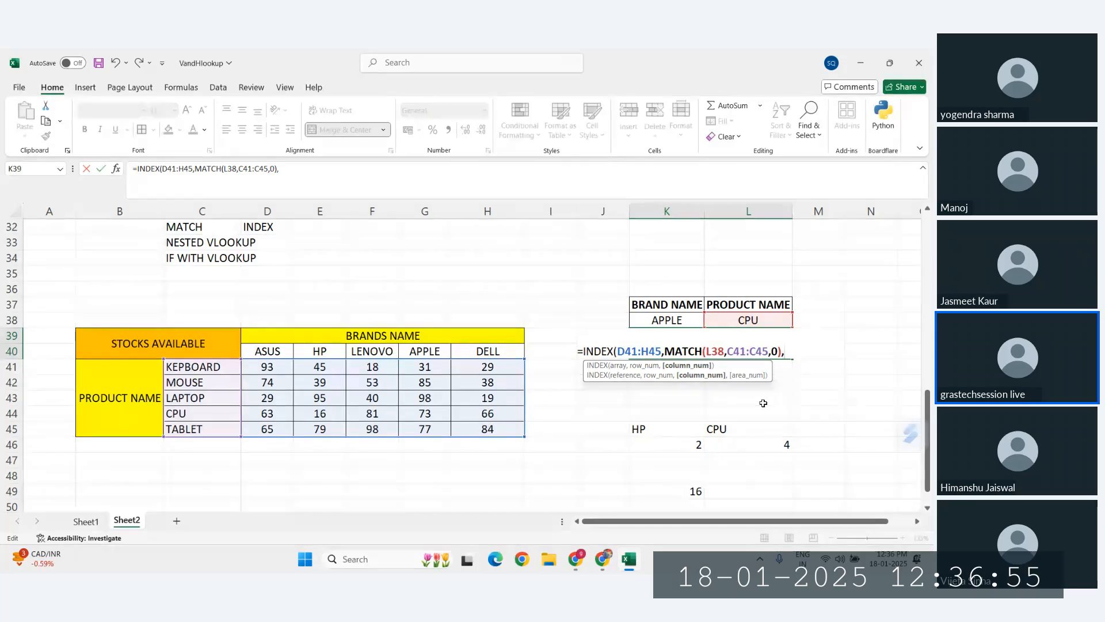
type("M")
key("Tab")
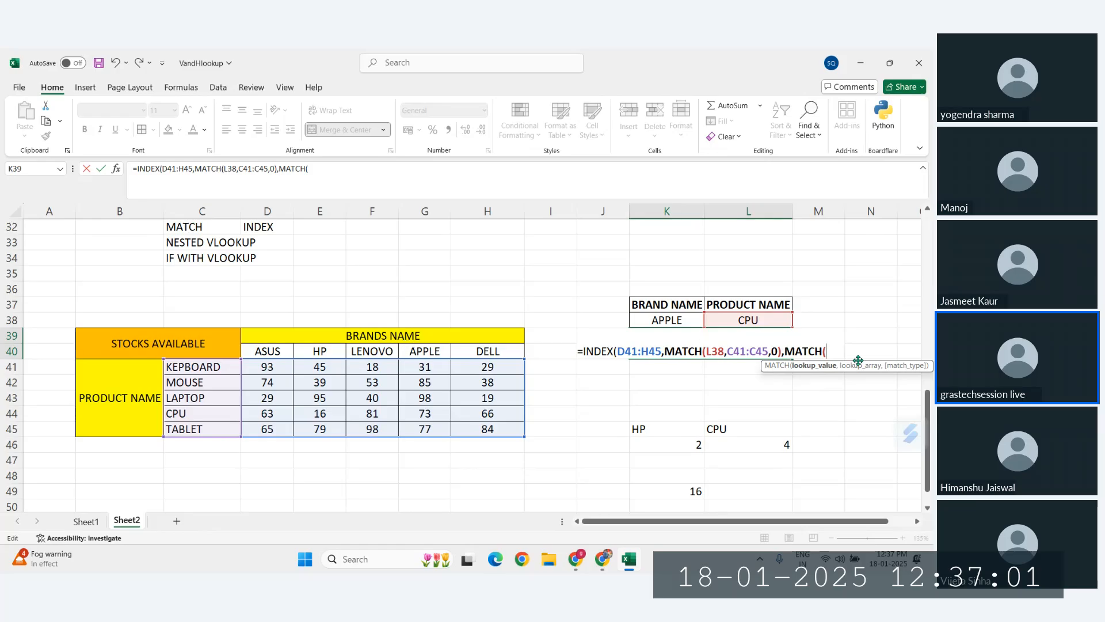
left_click(663, 320)
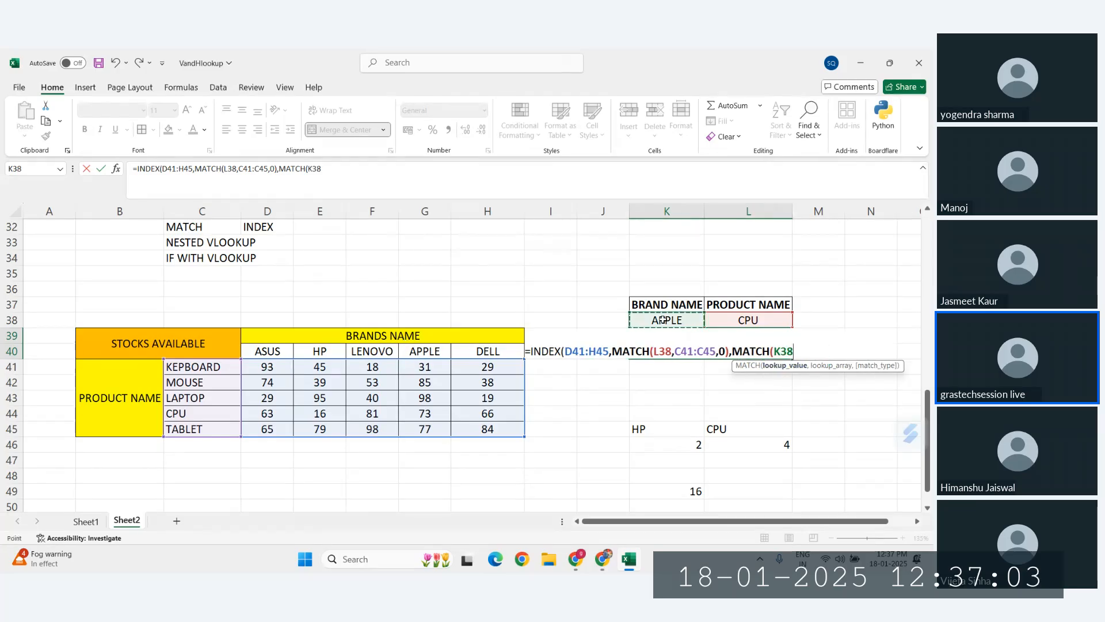
type(",")
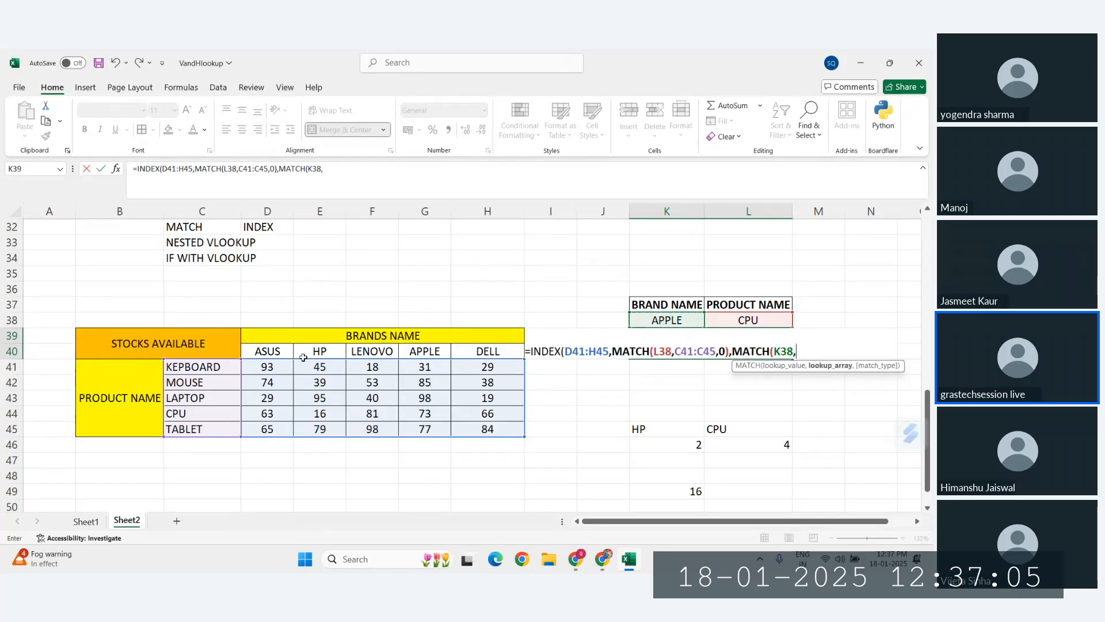
left_click_drag(265, 350, 477, 349)
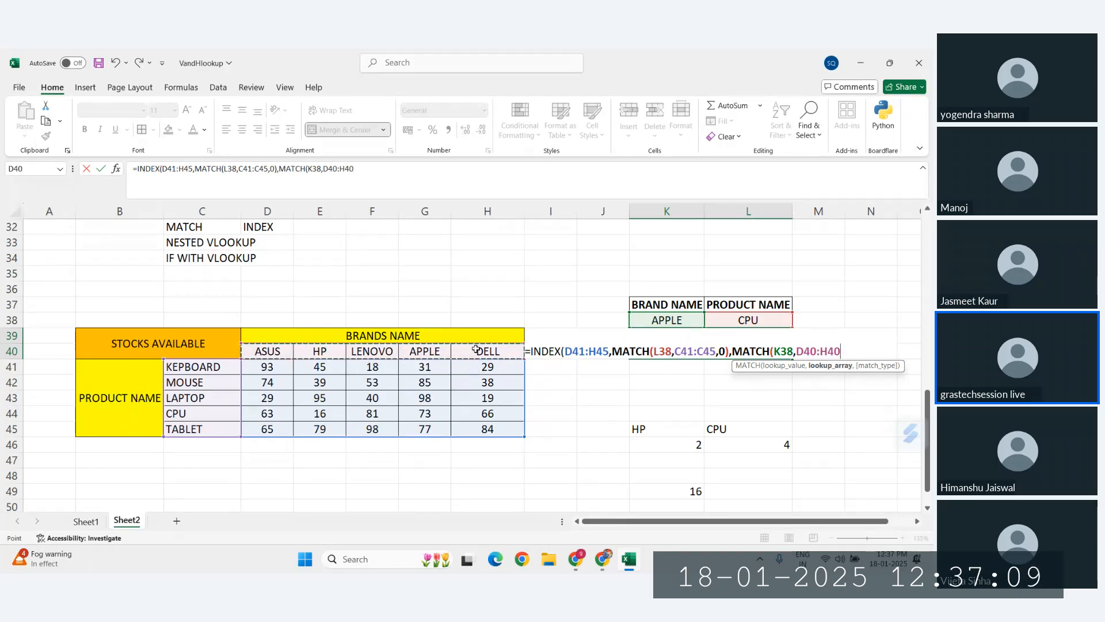
type(",")
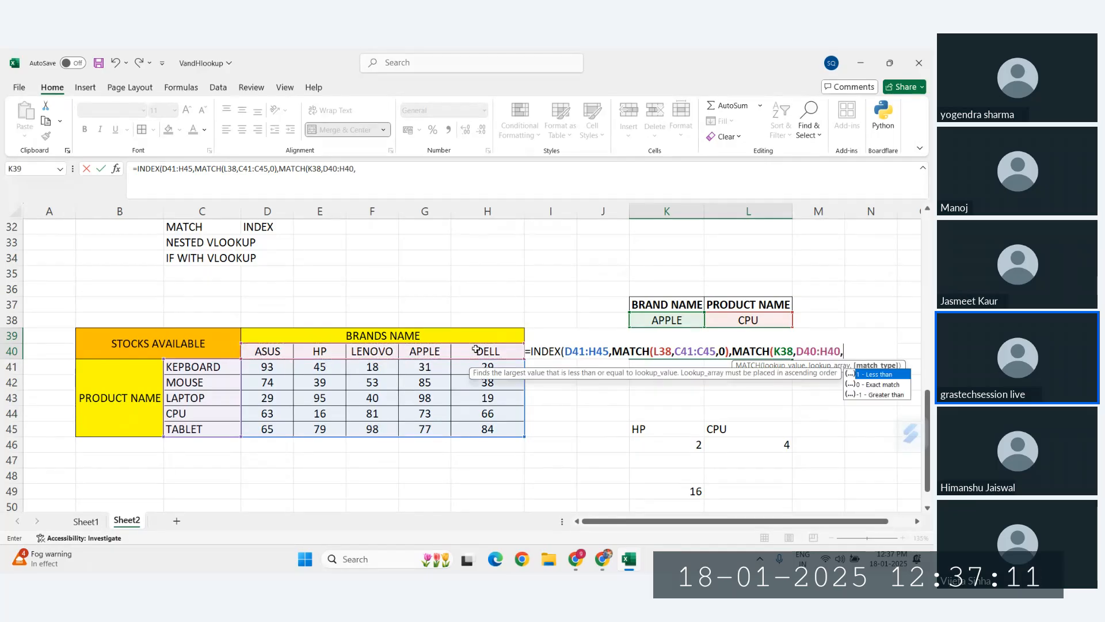
type("0")
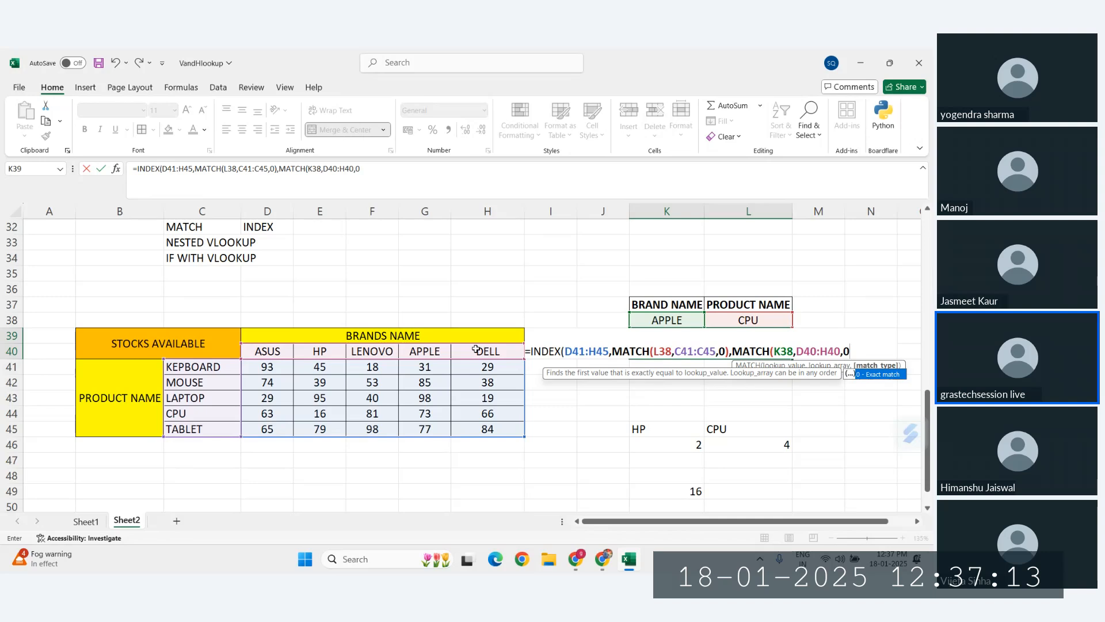
type(")")
key("Return")
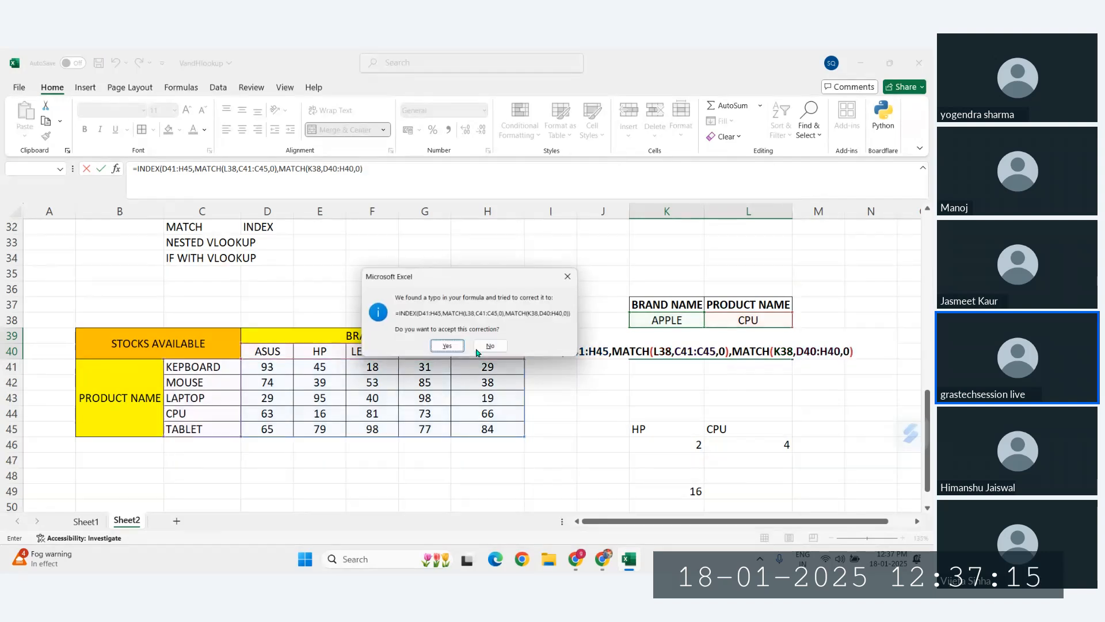
left_click(447, 345)
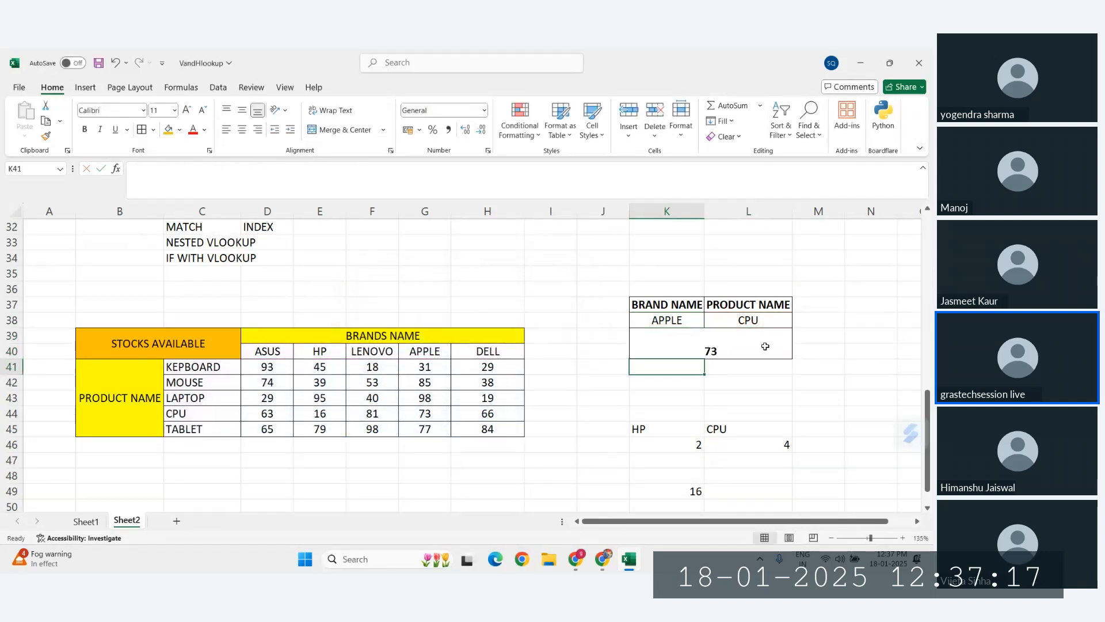
left_click(721, 356)
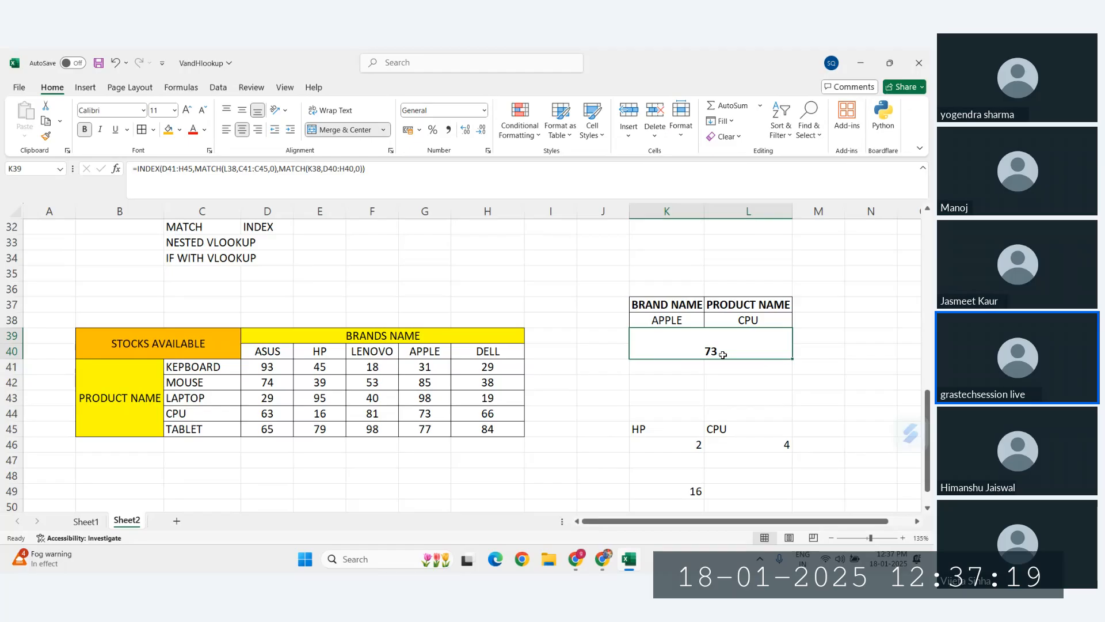
left_click(246, 112)
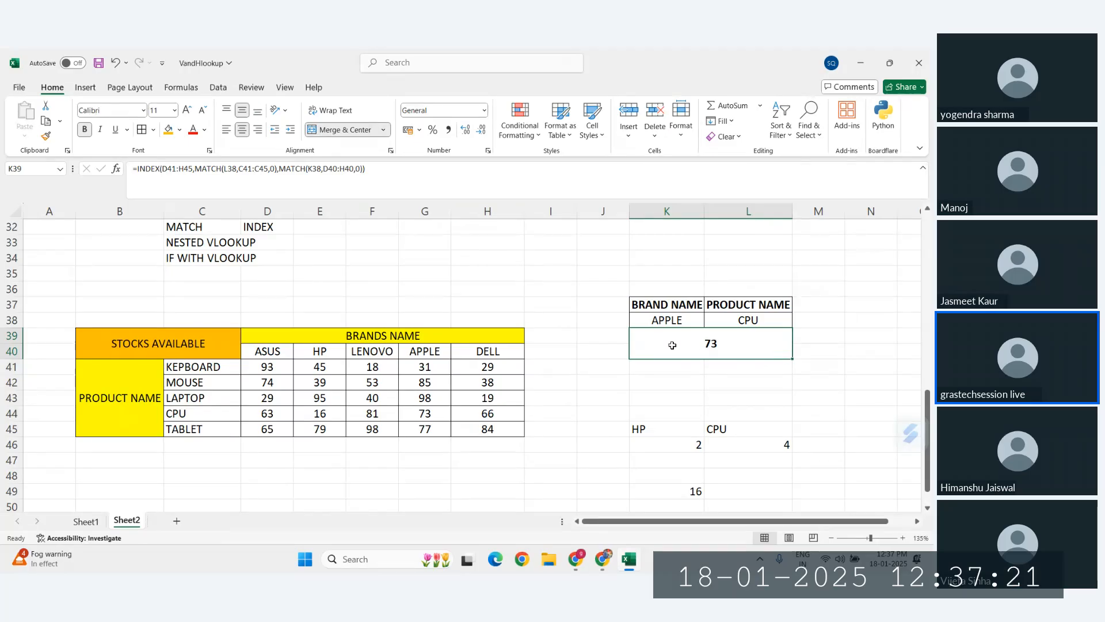
Check the lookup inputs and result against the APPLE column and CPU row of the stock table
left_click(662, 320)
left_click(718, 342)
left_click(683, 326)
left_click(751, 319)
left_click(662, 321)
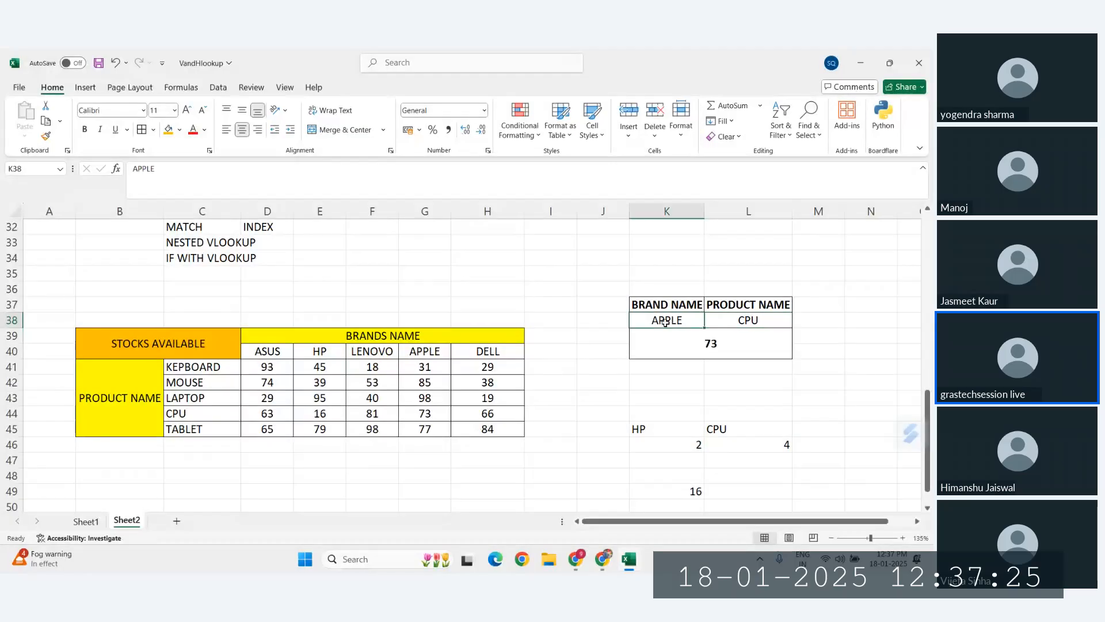
left_click(754, 319)
left_click(716, 344)
left_click(425, 351)
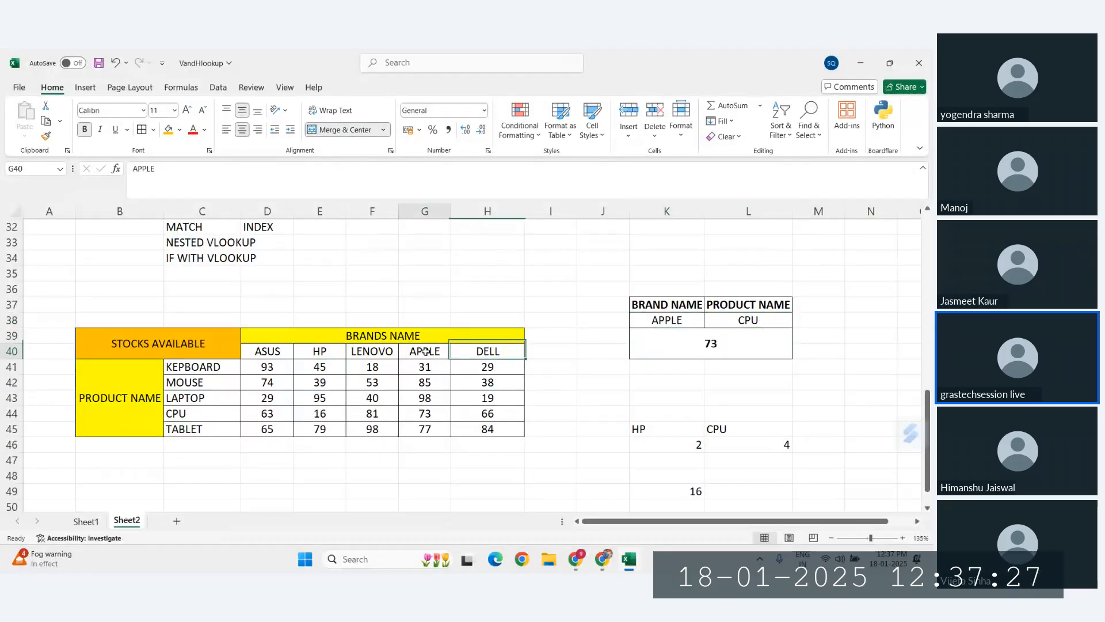
left_click(178, 413, "ctrl")
left_click(429, 413, "ctrl")
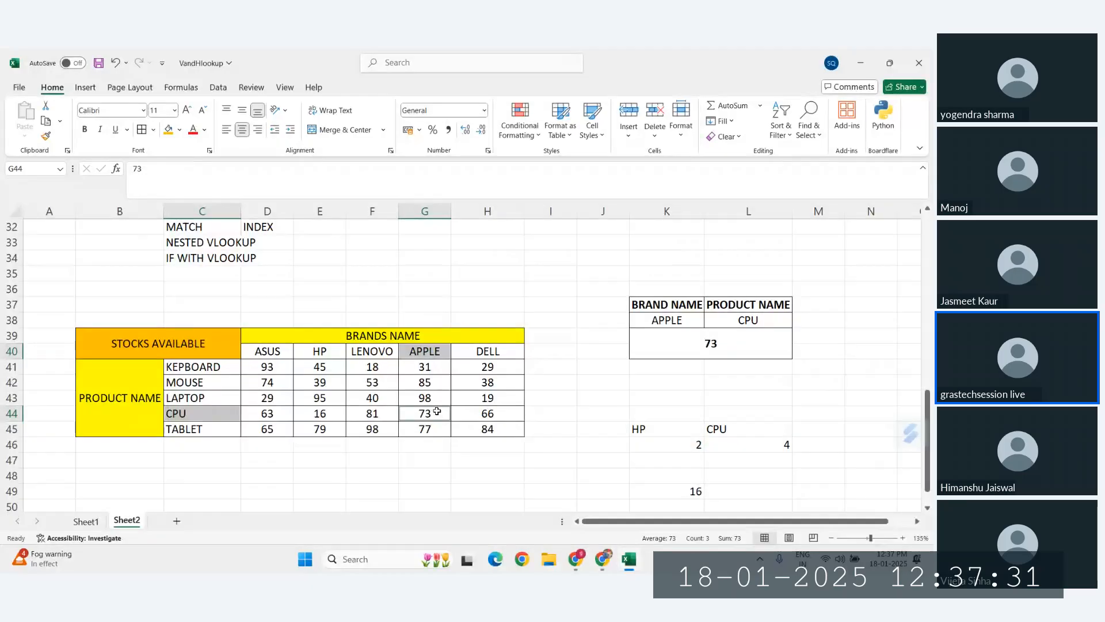
Test the lookup by setting the brand name in K38 to HP
left_click(671, 321)
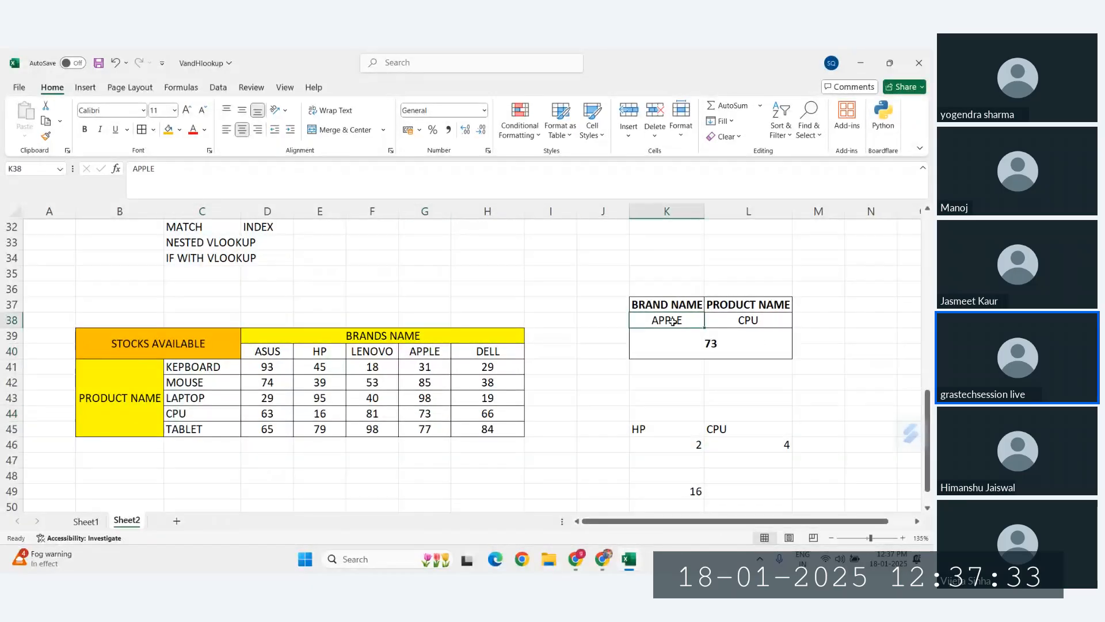
type("HP")
key("Return")
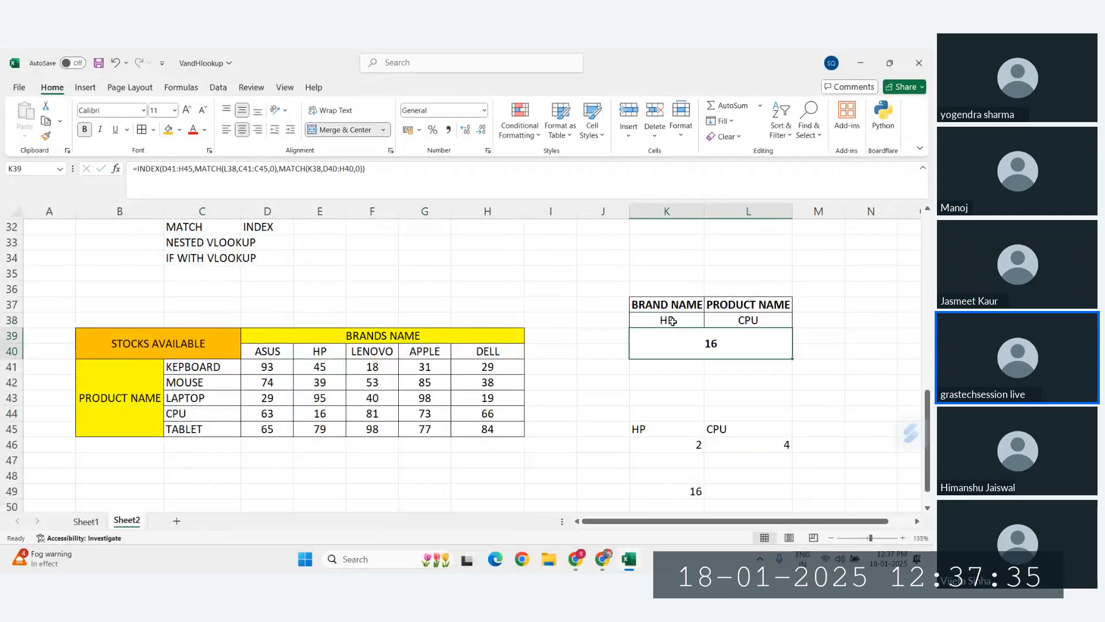
Enlarge the lookup result in merged cell K39 to font size 20
left_click(186, 110)
left_click(186, 109)
left_click(186, 110)
left_click(186, 110)
left_click(187, 113)
left_click_drag(658, 311, 735, 335)
left_click_drag(130, 352, 387, 420)
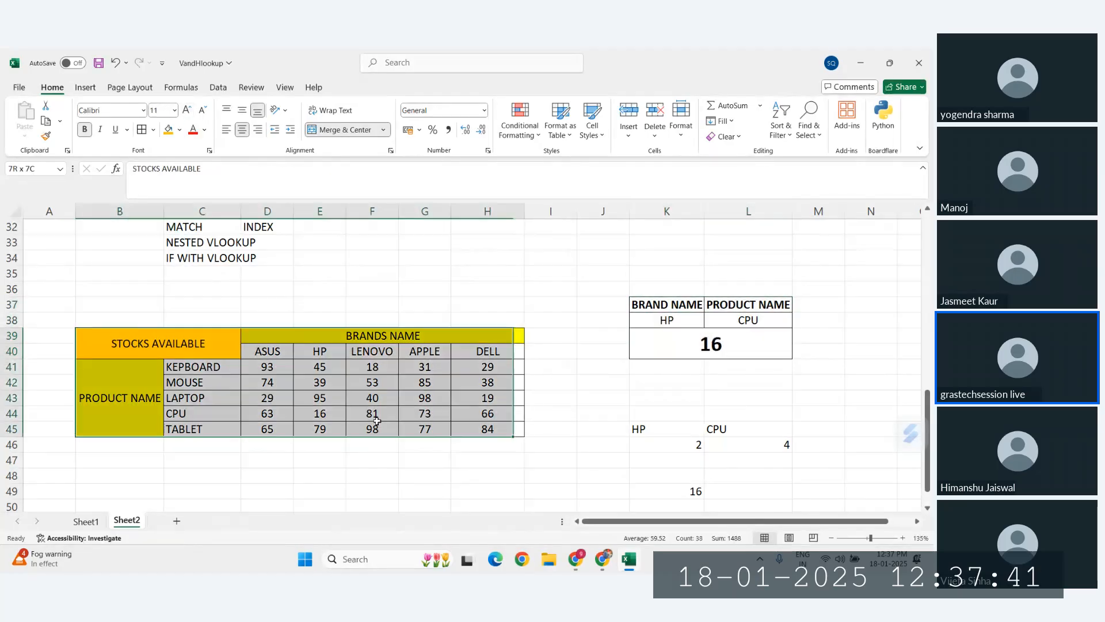
left_click_drag(660, 306, 743, 340)
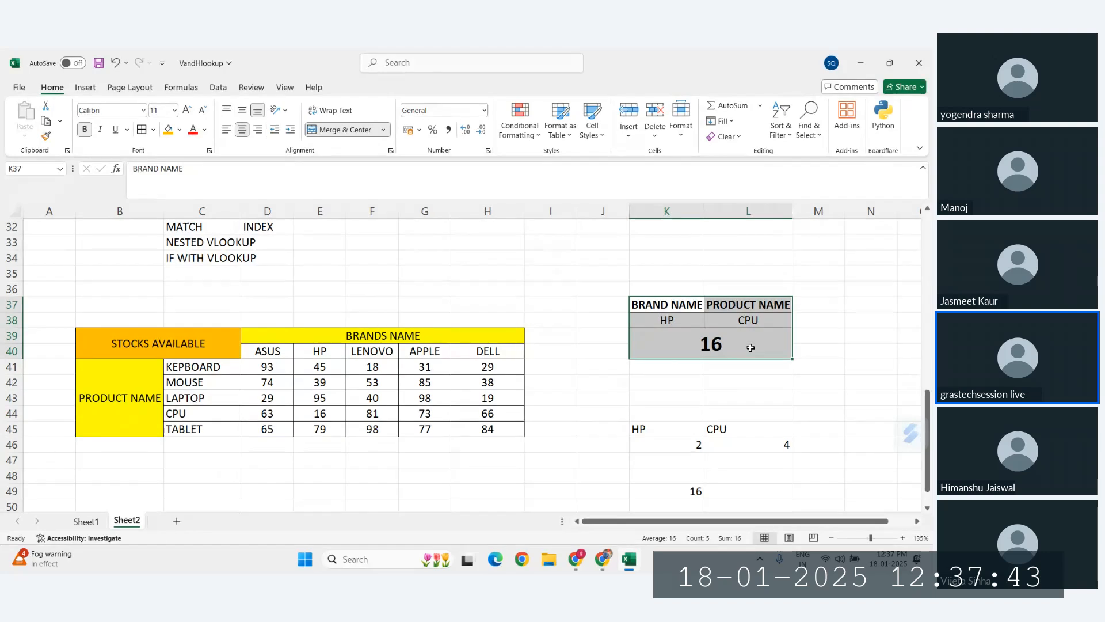
Set the brand name in K38 to ASUS and compare the result with the ASUS CPU stock in the table
left_click(666, 320)
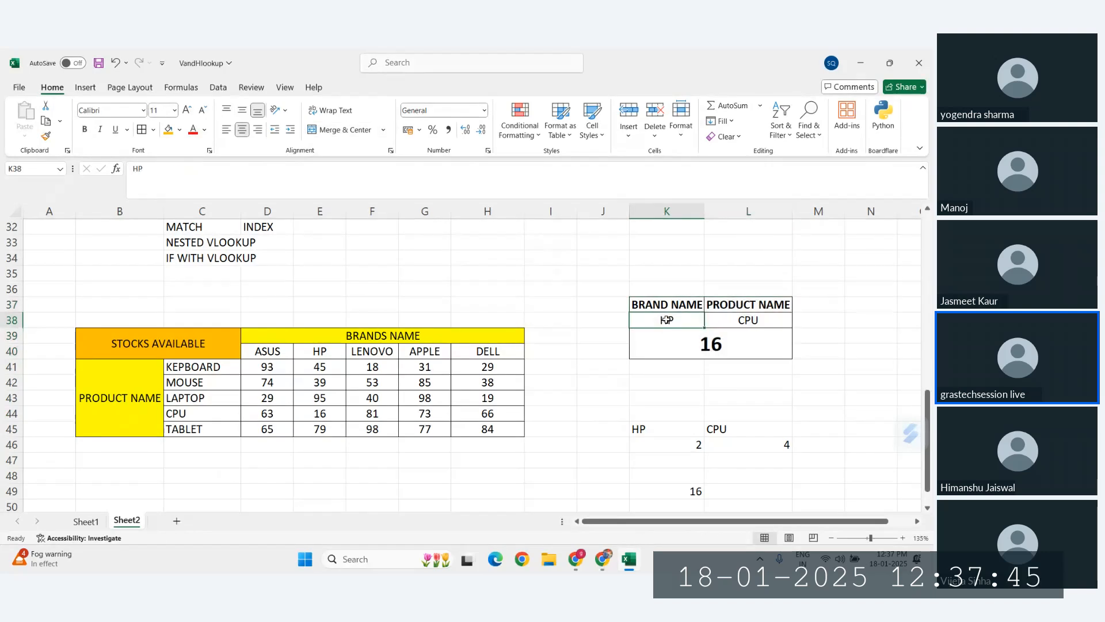
type("ASUS")
key("Return")
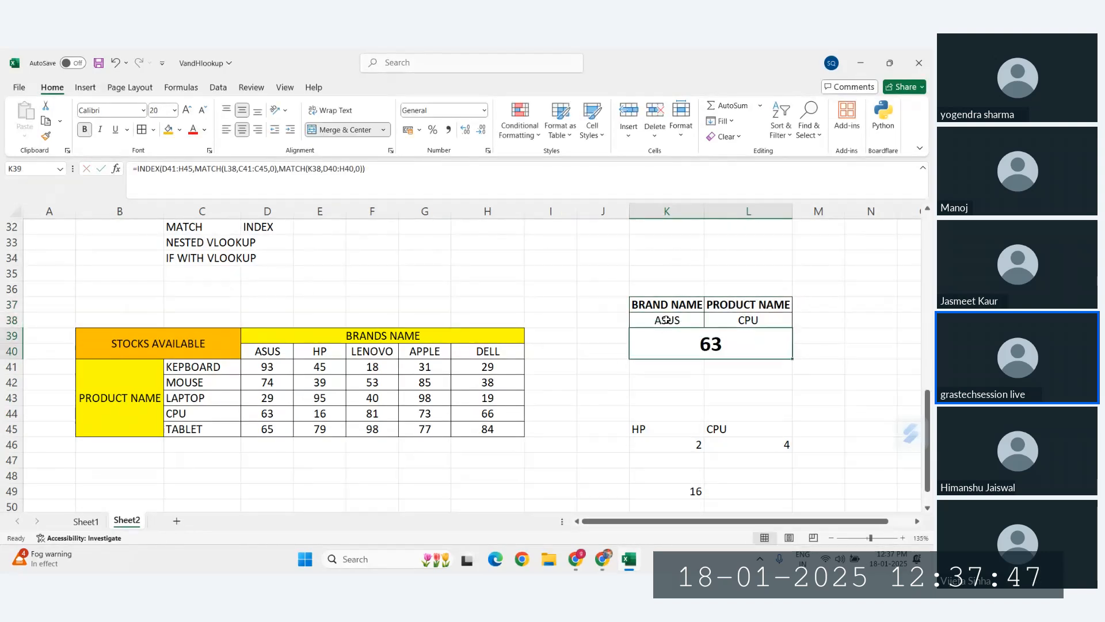
left_click(275, 353)
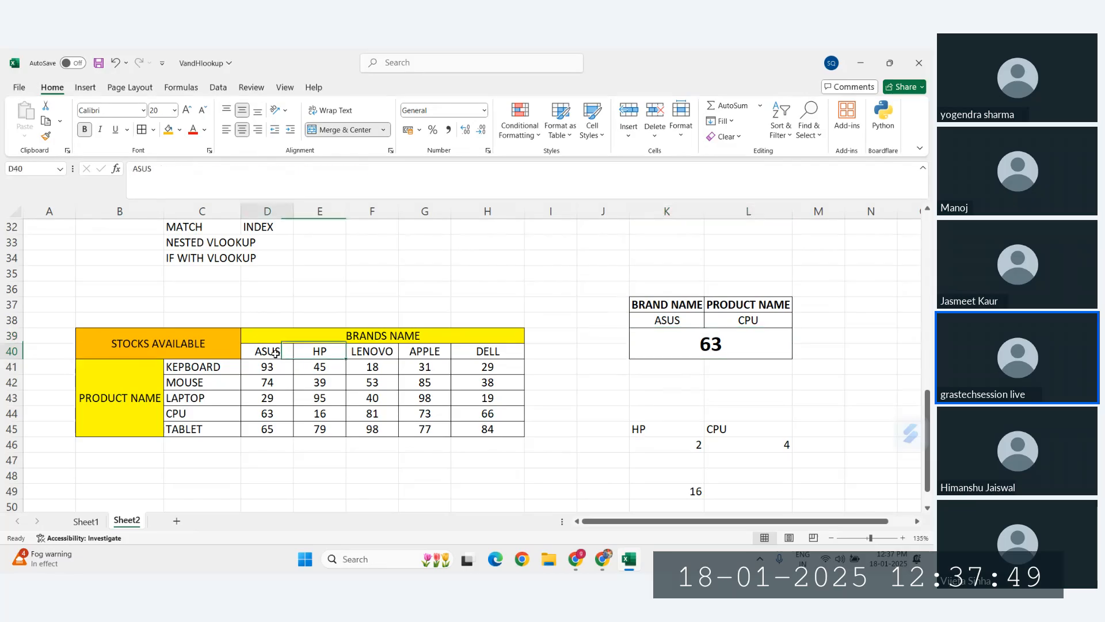
left_click_drag(275, 353, 268, 413)
left_click_drag(201, 416, 260, 415)
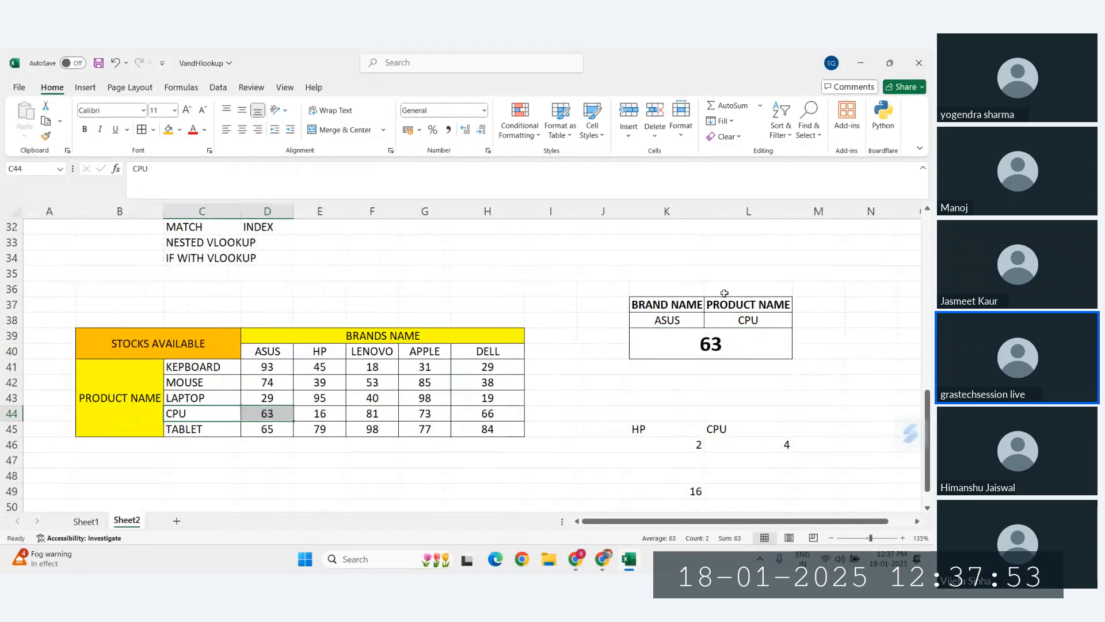
Set the product name in L38 to MOUSE and compare the result with the ASUS MOUSE stock in the table
left_click(671, 320)
left_click(746, 320)
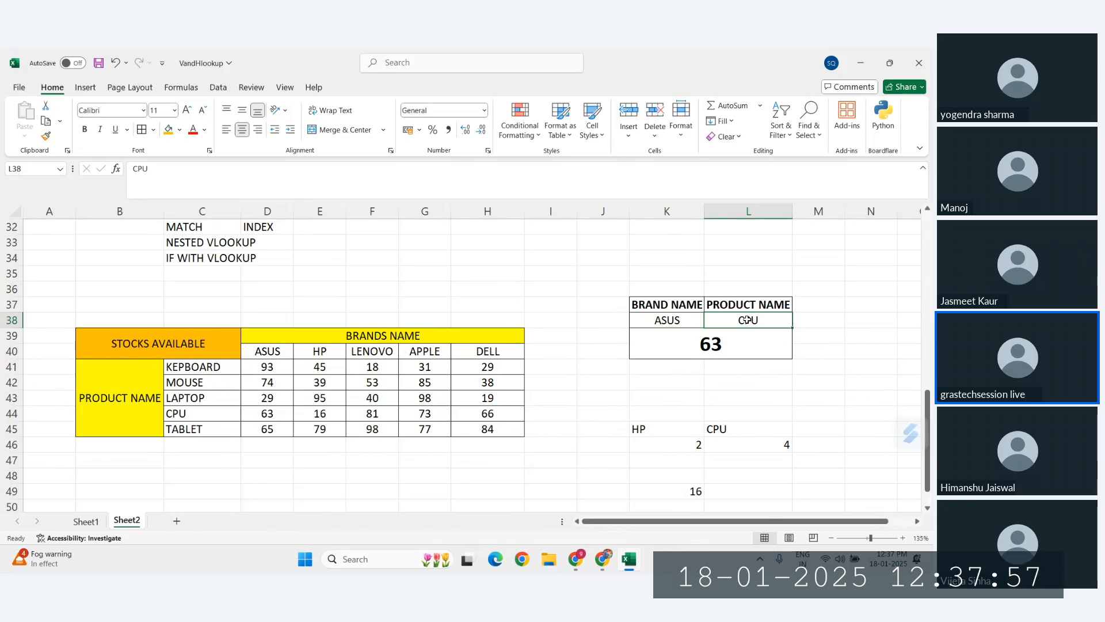
type("MOUSE")
key("Return")
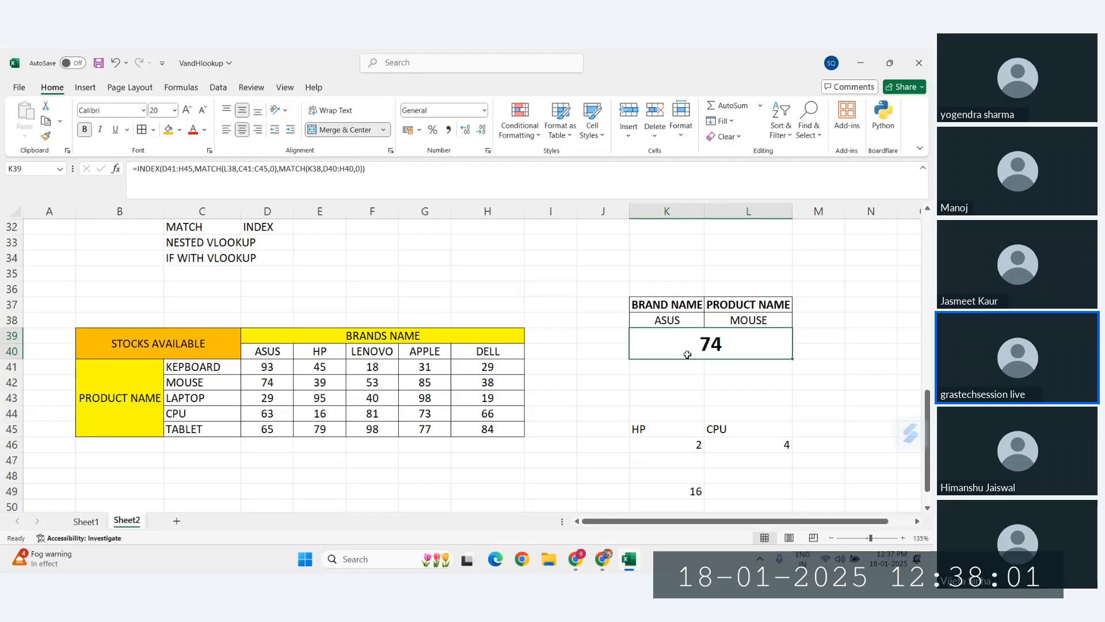
left_click(267, 351)
left_click(202, 382, "ctrl")
left_click(280, 383, "ctrl")
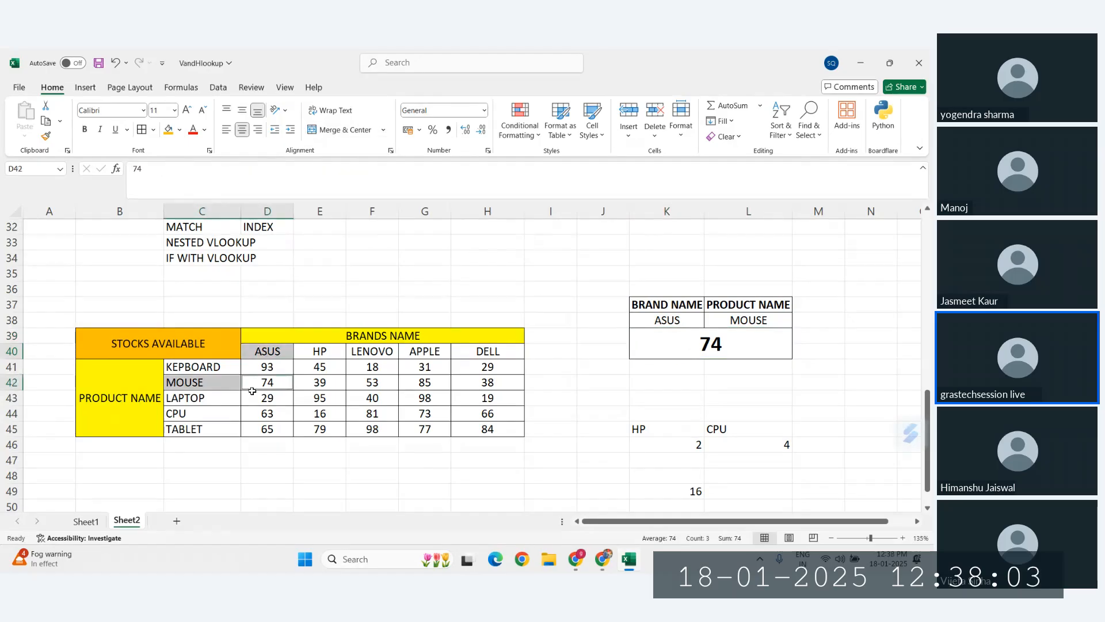
Set the lookup to brand DELL in K38 and product LAPTOP in L38
left_click(669, 318)
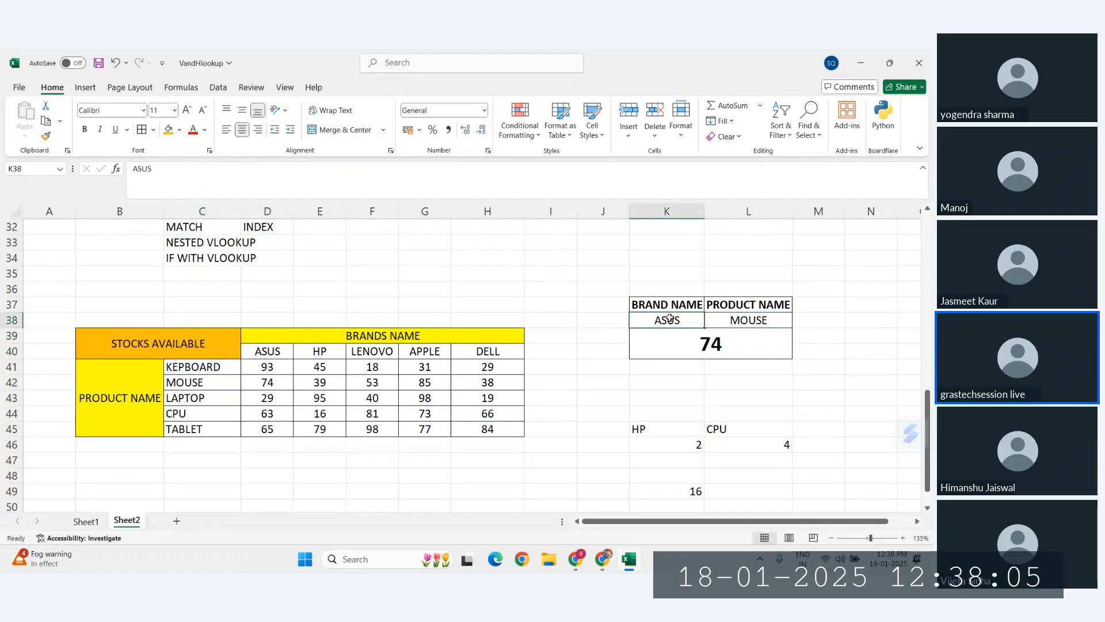
type("DELL")
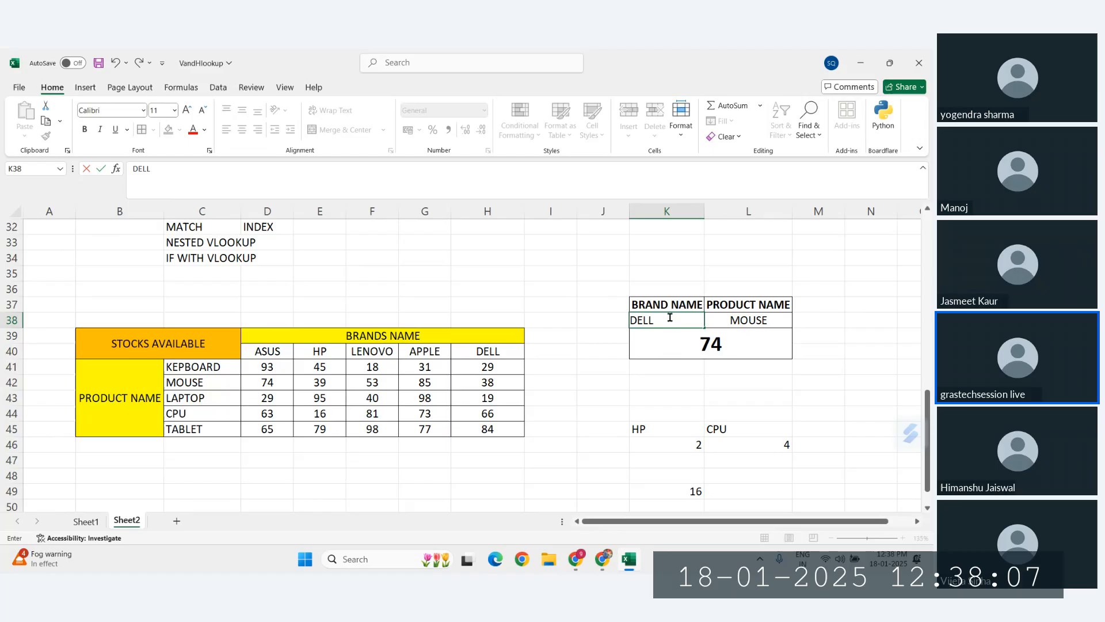
left_click(745, 321)
type("LA")
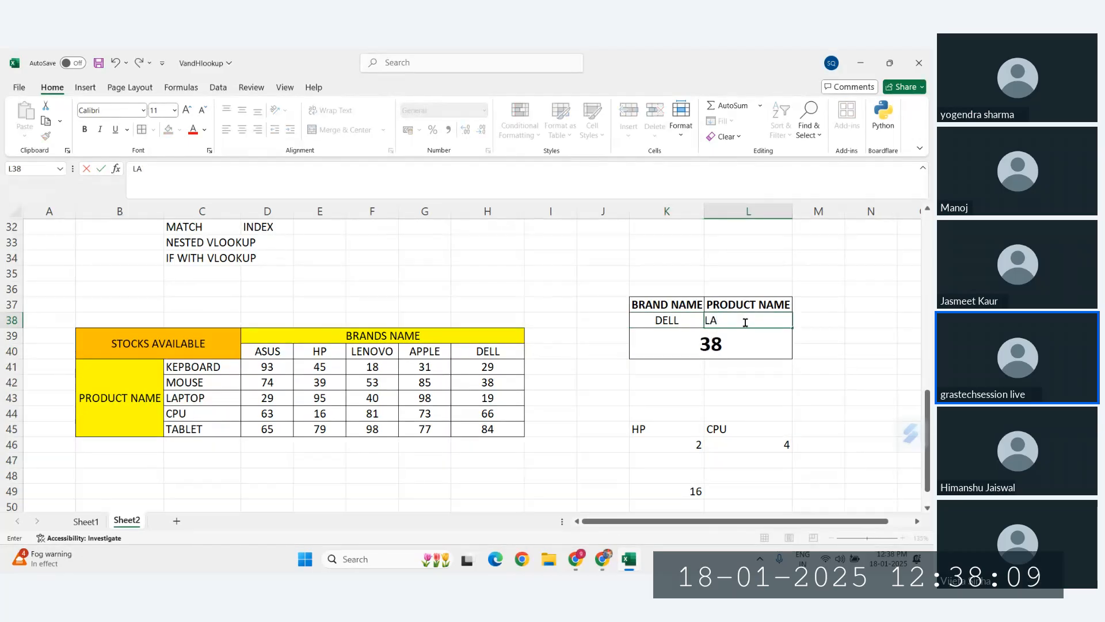
type("TPTOP")
key("Return")
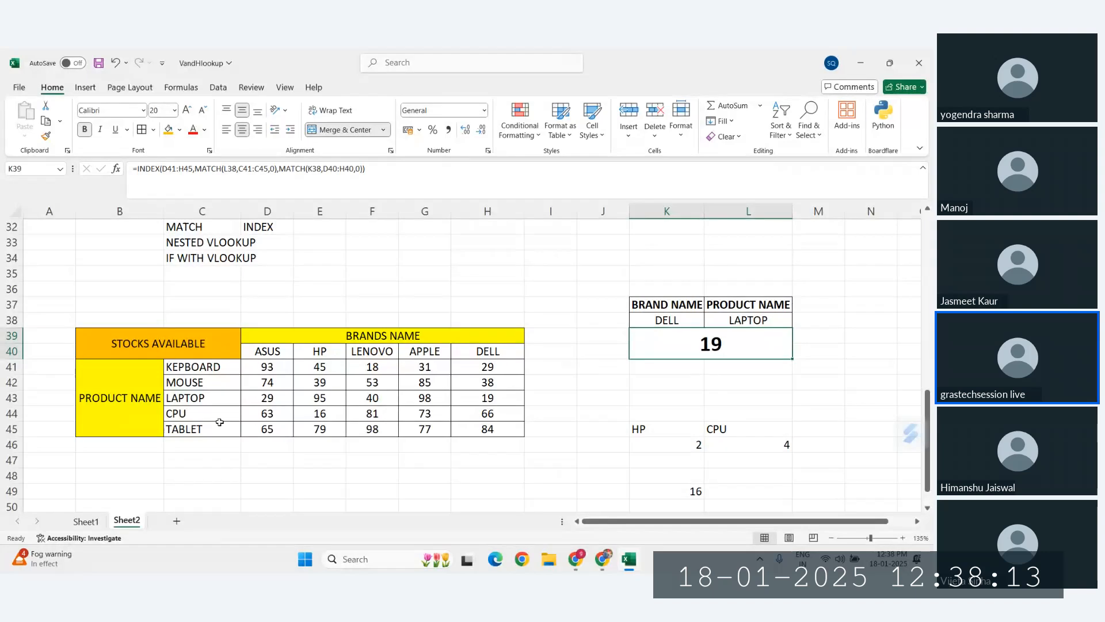
Change the DELL LAPTOP stock in H43 to 0 and check the lookup result in K39
left_click(487, 396)
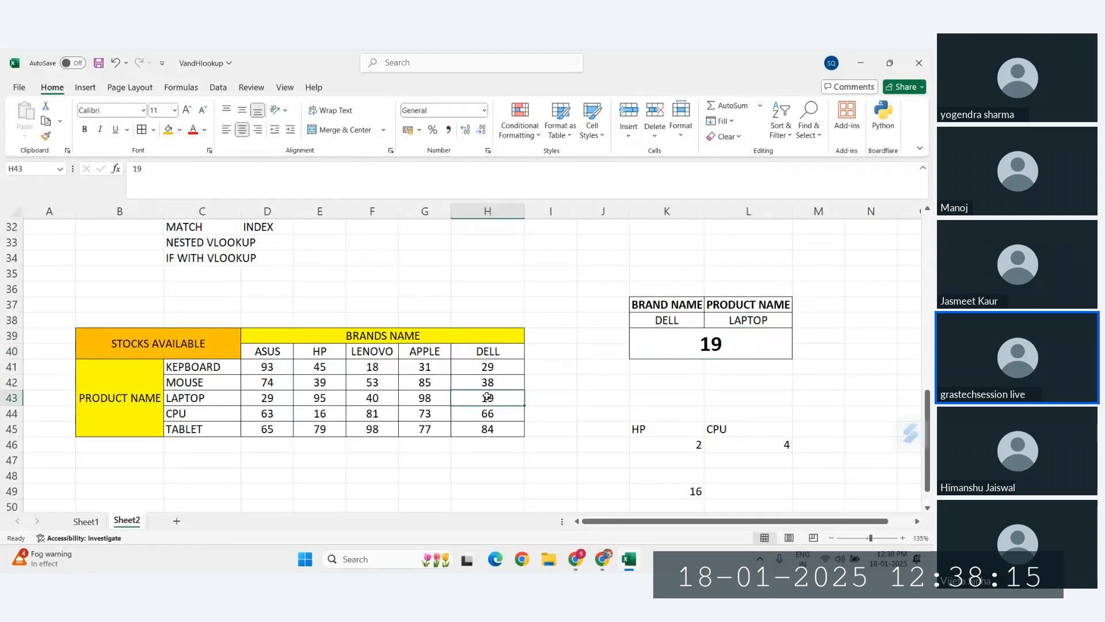
type("0")
key("Return")
left_click(711, 346)
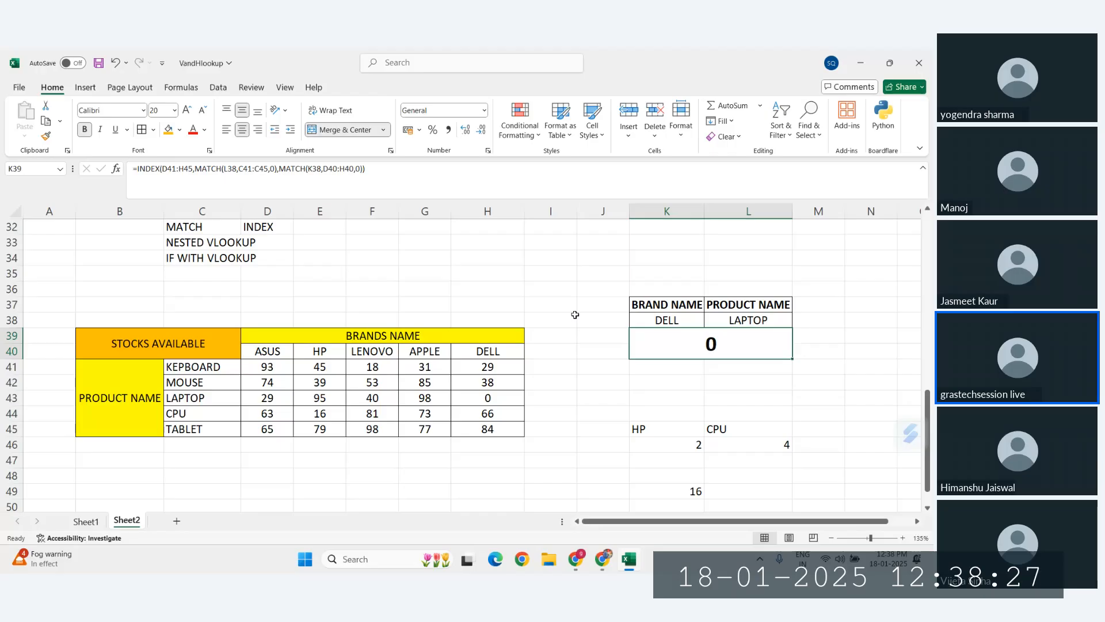
Review the stock table B39:H45 and the nested INDEX and MATCH formula in K39
scroll(575, 315, "up", 2)
left_click(545, 305)
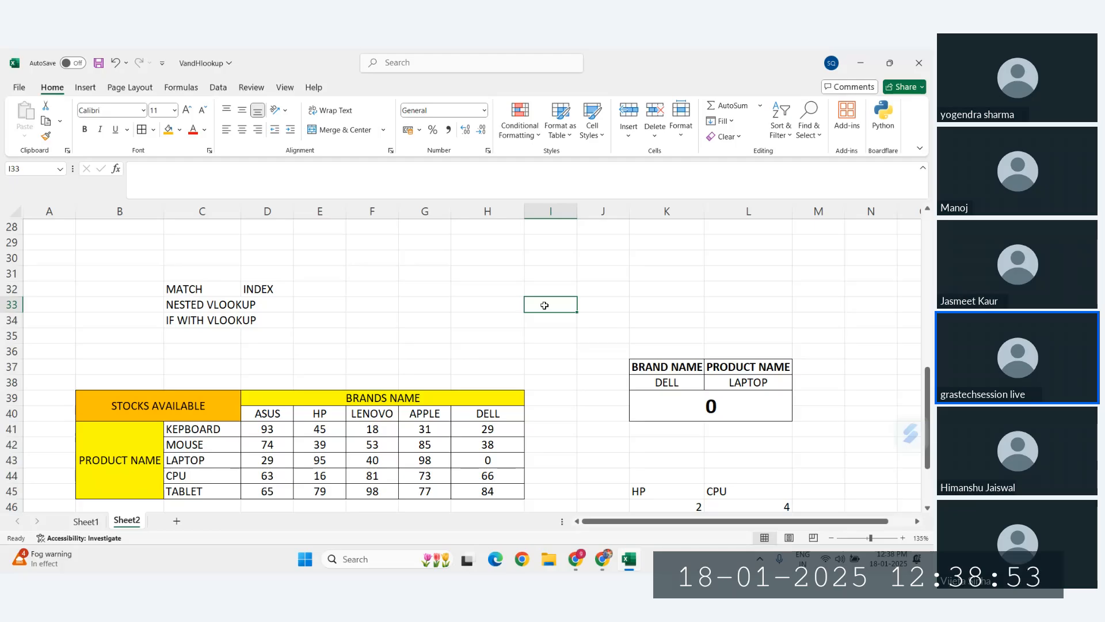
scroll(374, 414, "down", 1)
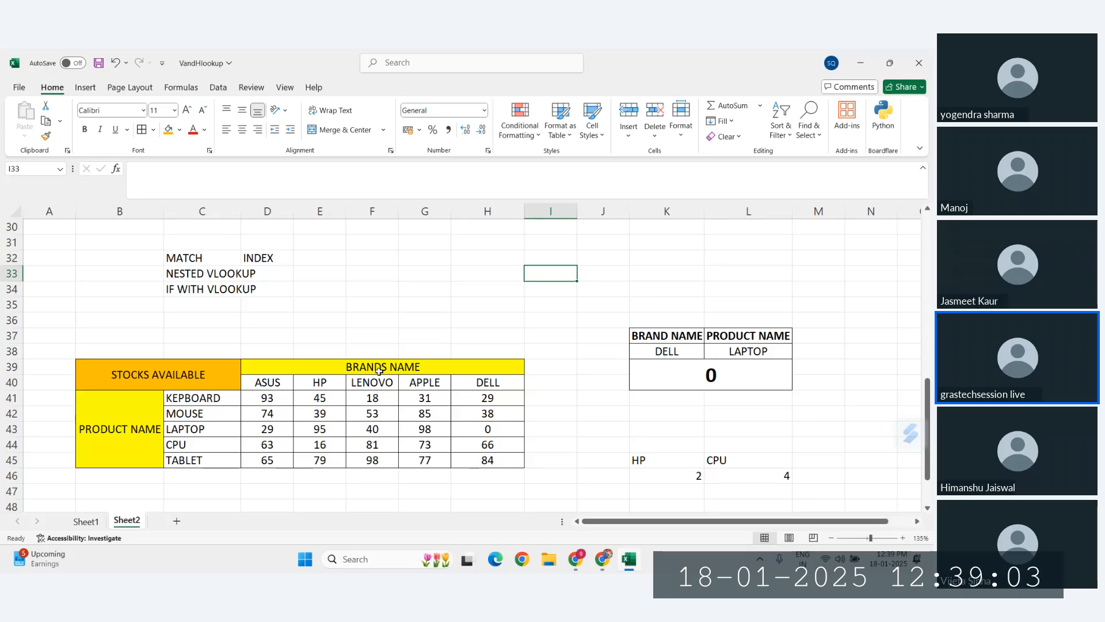
scroll(380, 371, "down", 1)
left_click(142, 362)
key("ctrl+a")
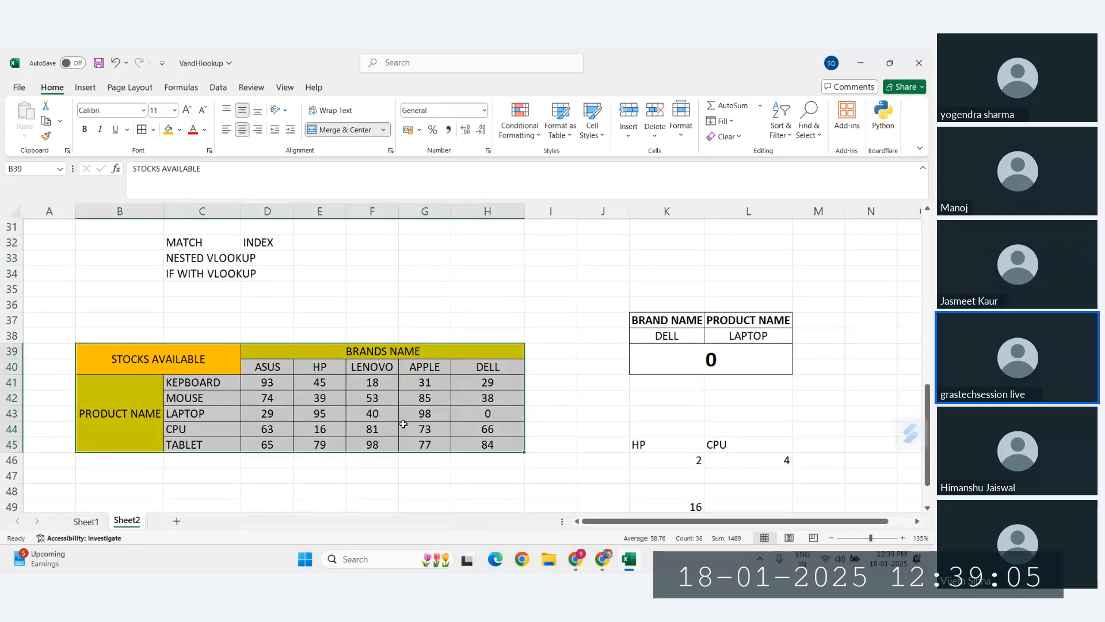
left_click(685, 360)
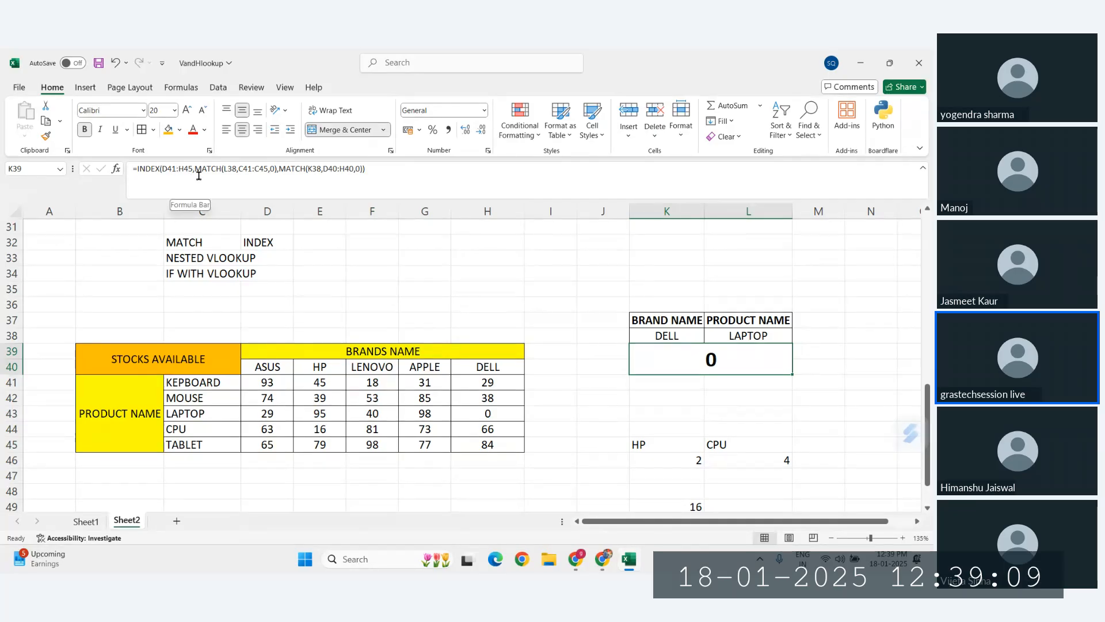
Review the ranges referenced by the nested INDEX and MATCH formula in K39, and clear the formula from the cell
left_click(396, 178)
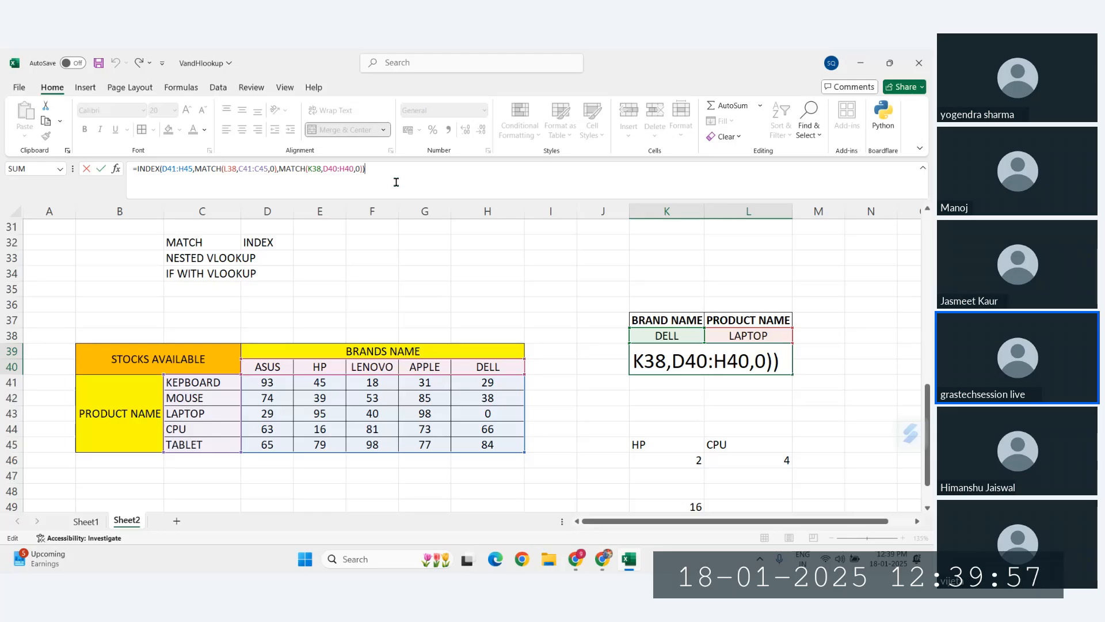
key("ctrl+Return")
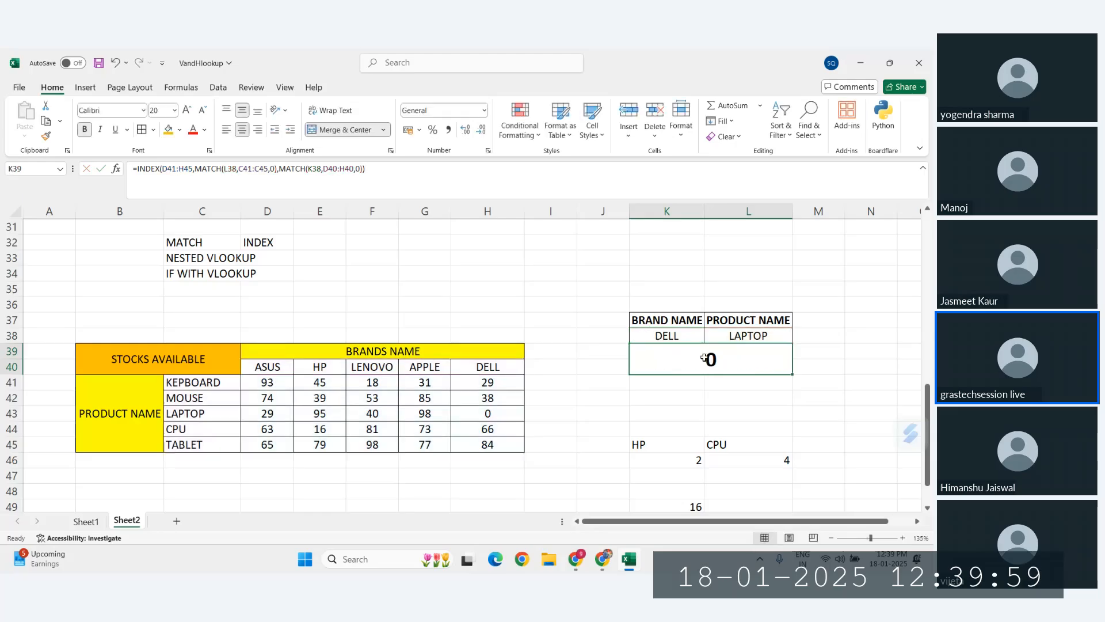
key("Delete")
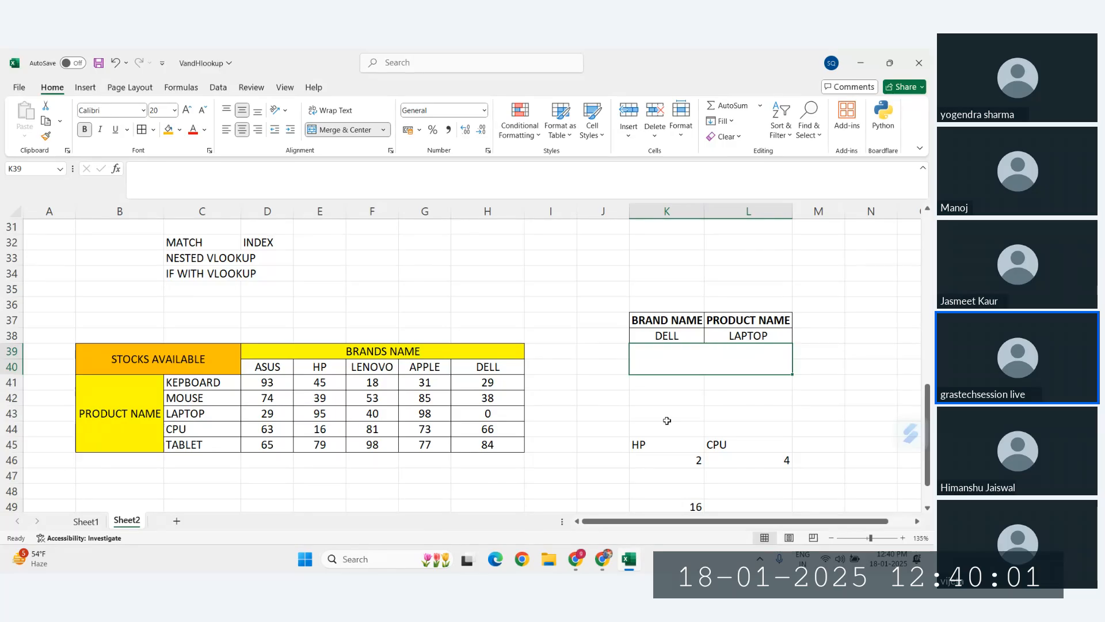
Switch to the EXCEL CLASS meeting in Zoho Meeting to check the participants, and return to the VandHlookup workbook in Excel
mouse_move(576, 559)
left_click(557, 507)
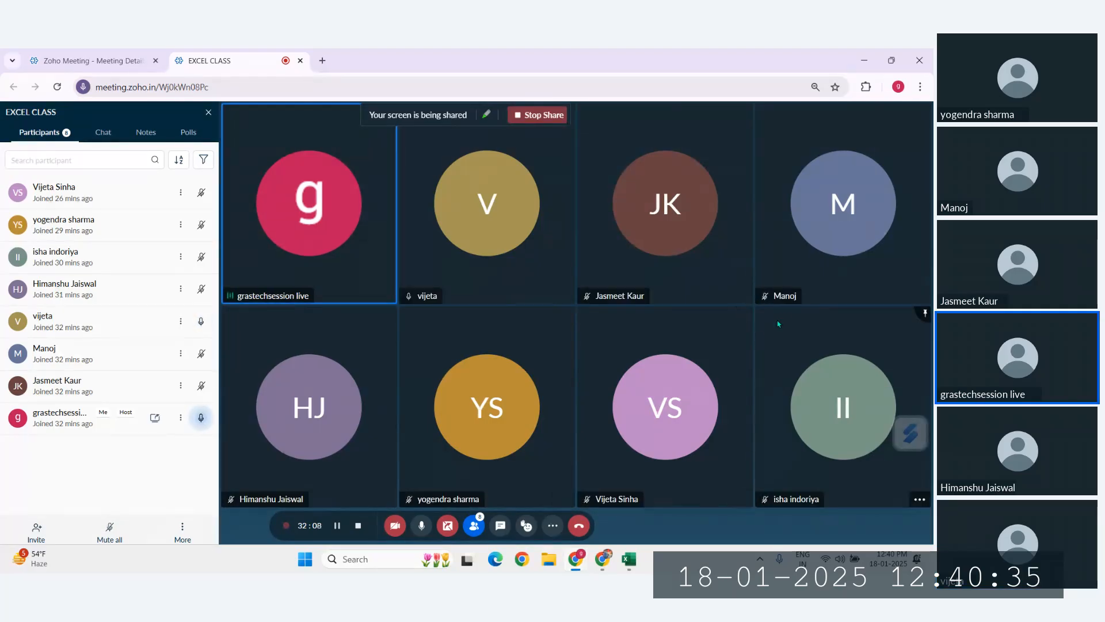
left_click(629, 558)
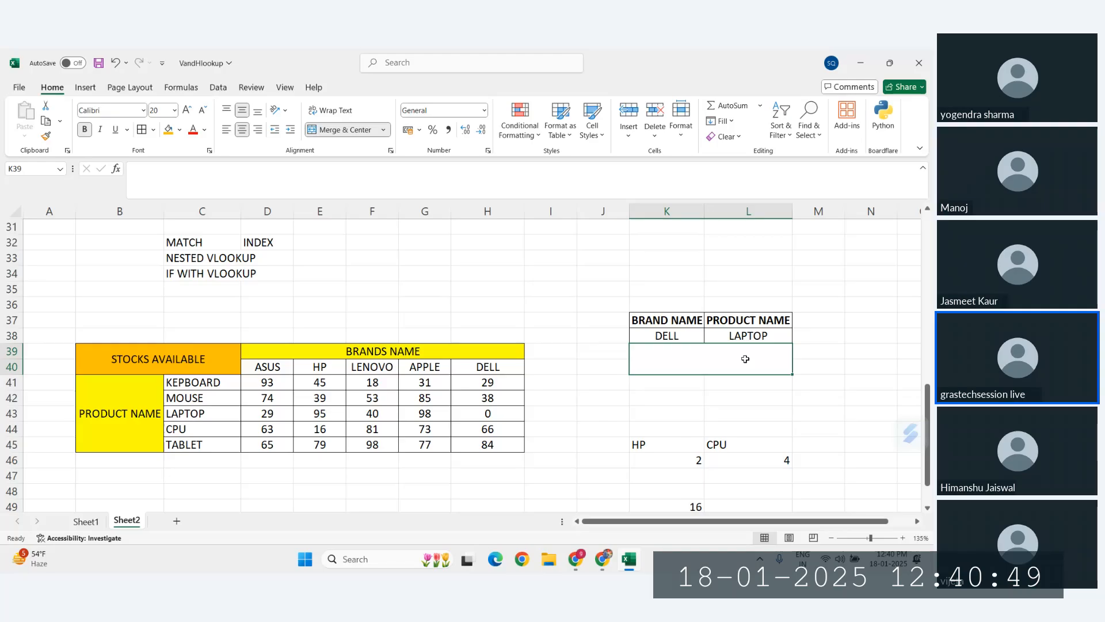
Start an INDEX formula in merged cell K39 with the stock quantities D41:H45 as its array
type("=")
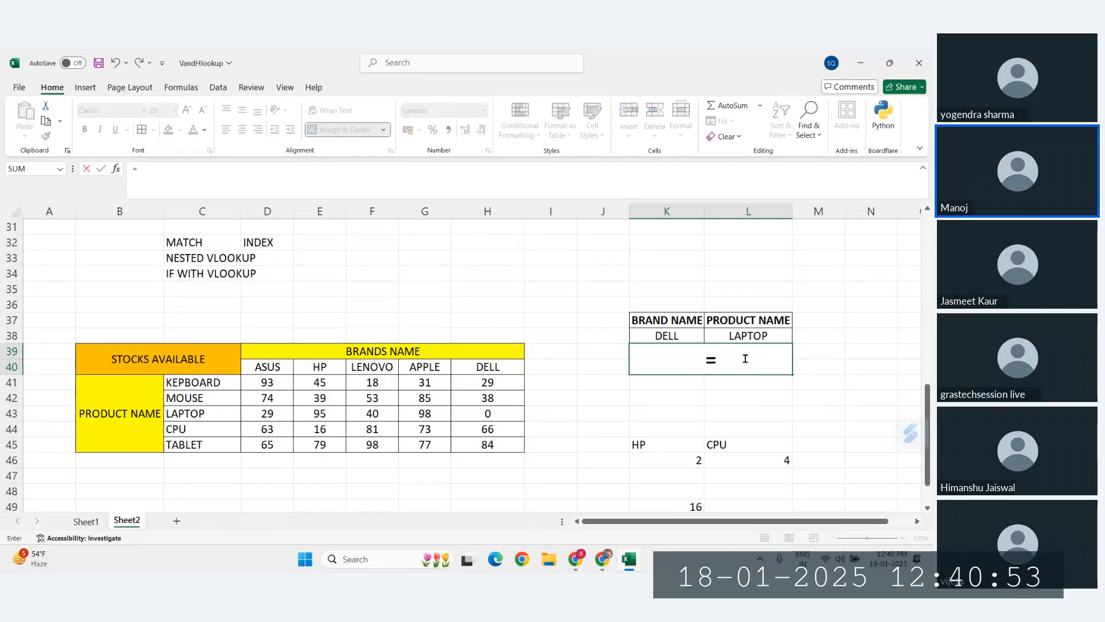
type("INDEX(")
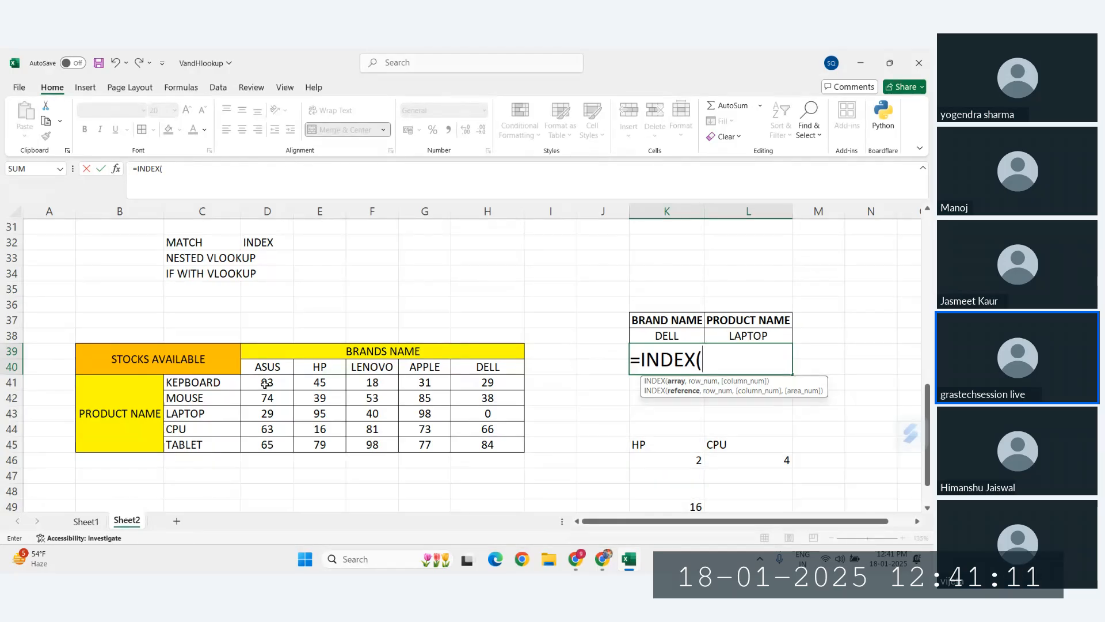
left_click_drag(264, 384, 511, 447)
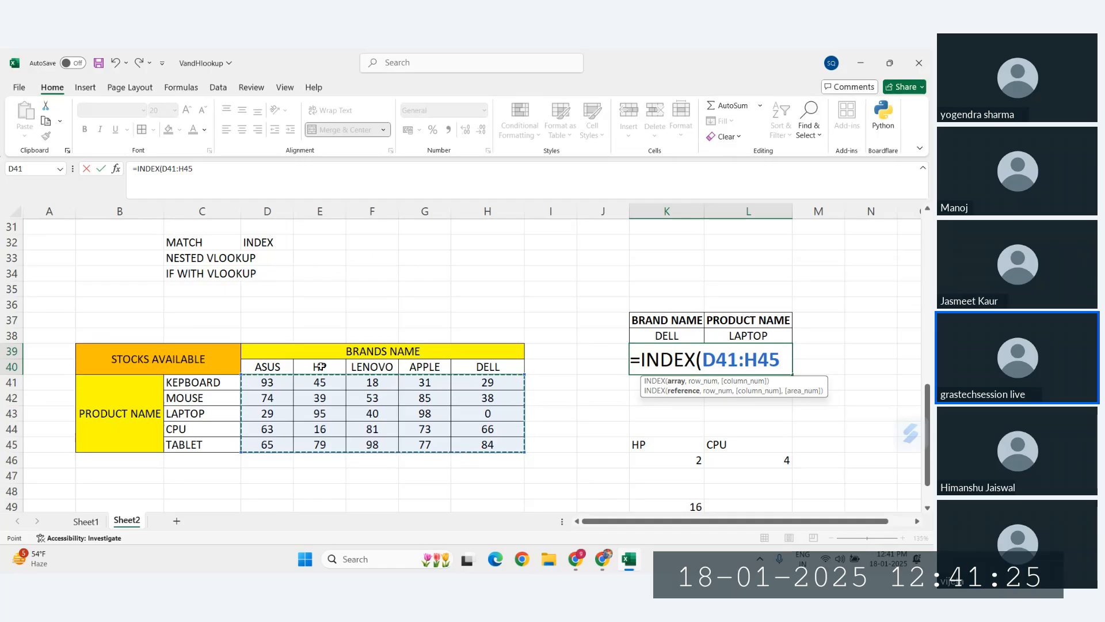
left_click(269, 382)
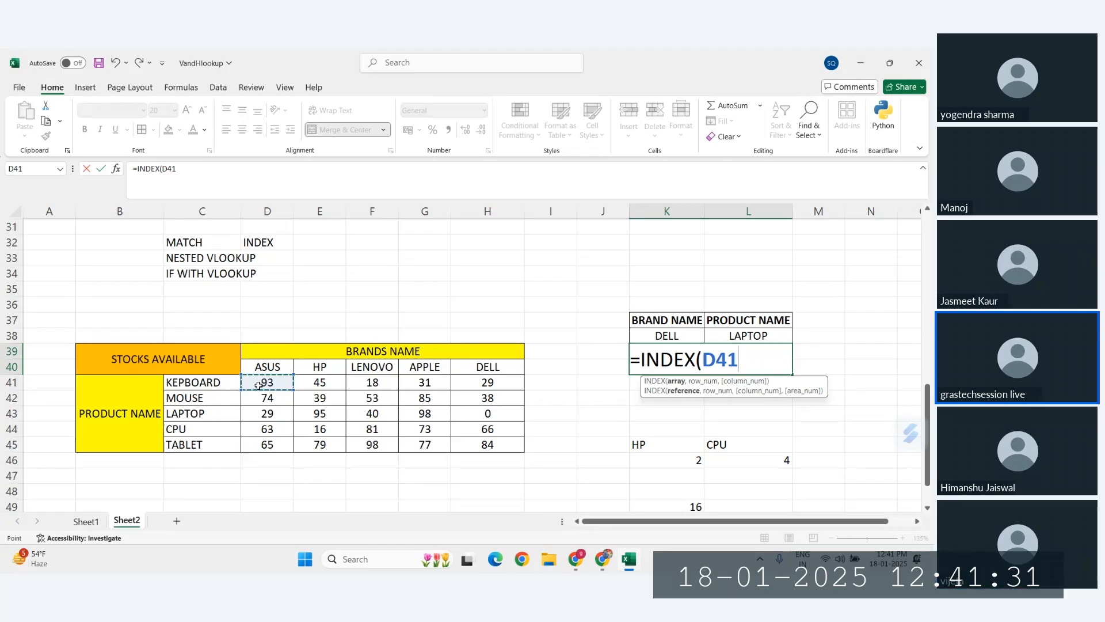
key("shift+Right")
key("shift+Right")
key("shift+Right")
key("shift+Right")
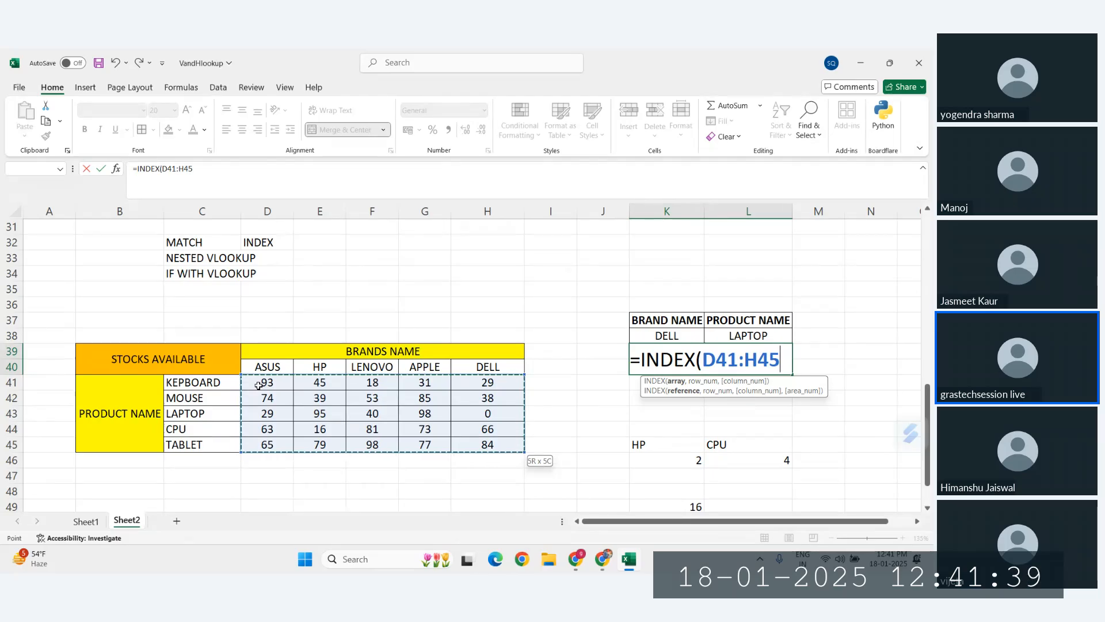
type(",")
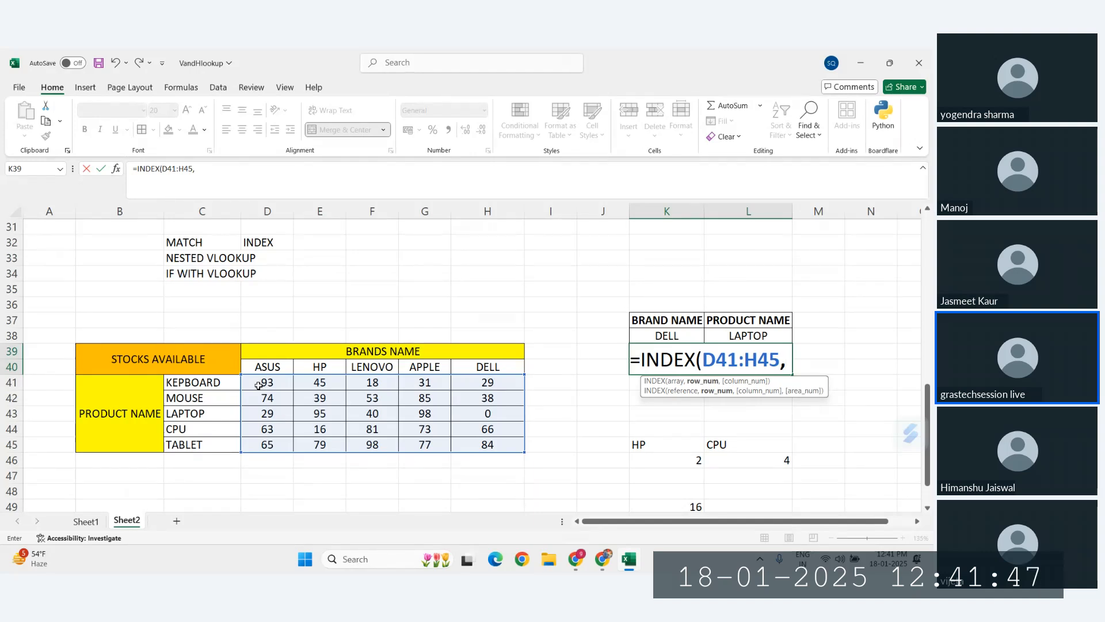
Add a nested MATCH as the row number, looking up L38 in C41:C45 with exact match type 0
type("MATCH(")
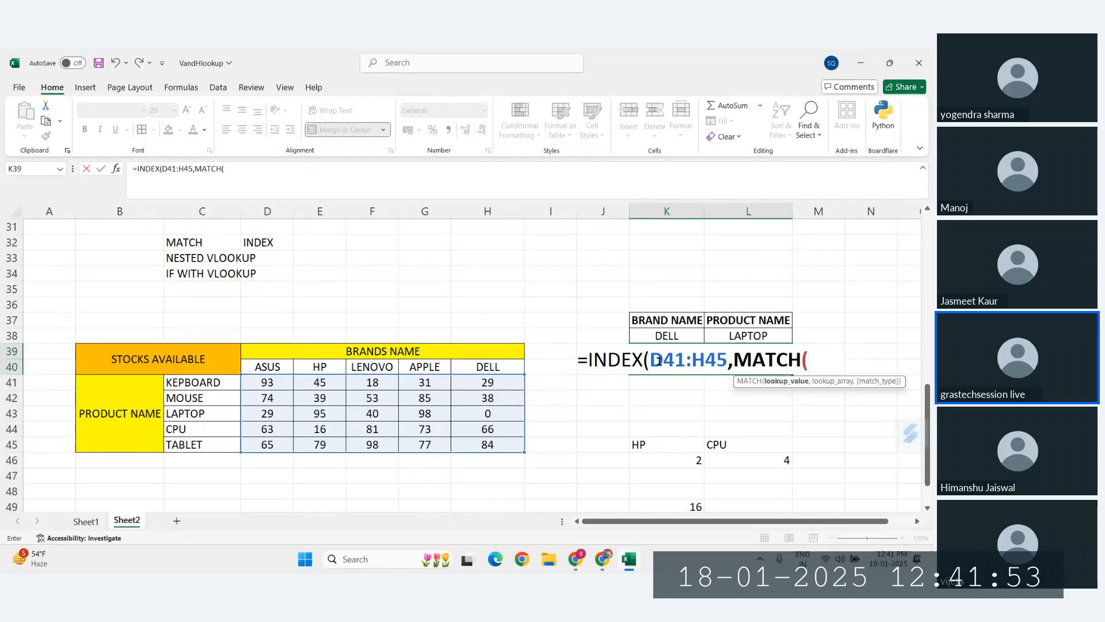
left_click(742, 336)
type(",")
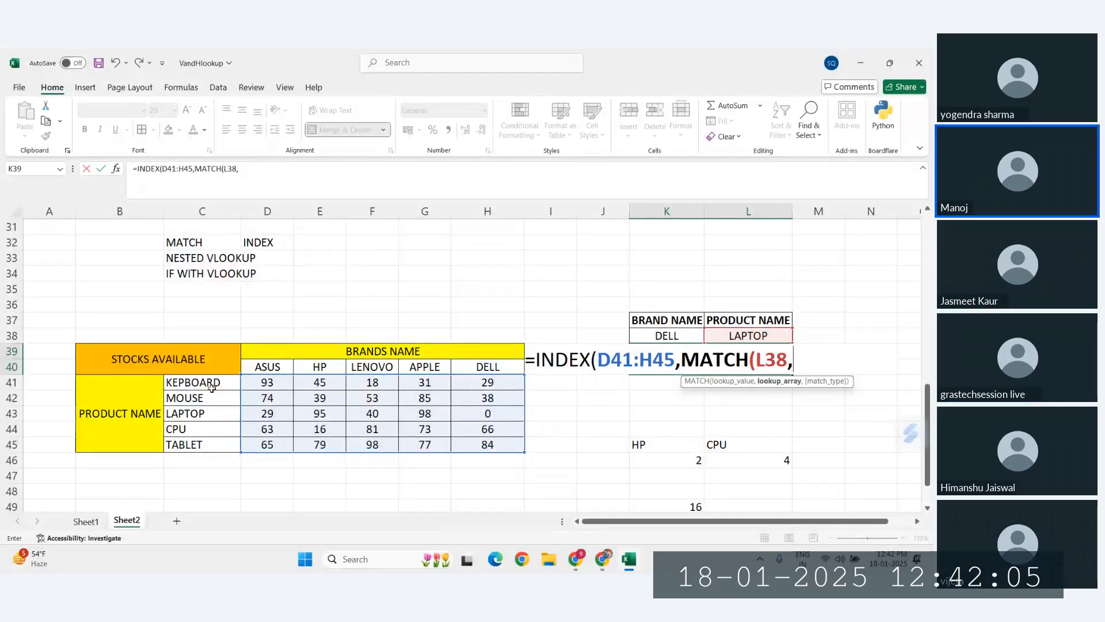
left_click_drag(199, 381, 196, 446)
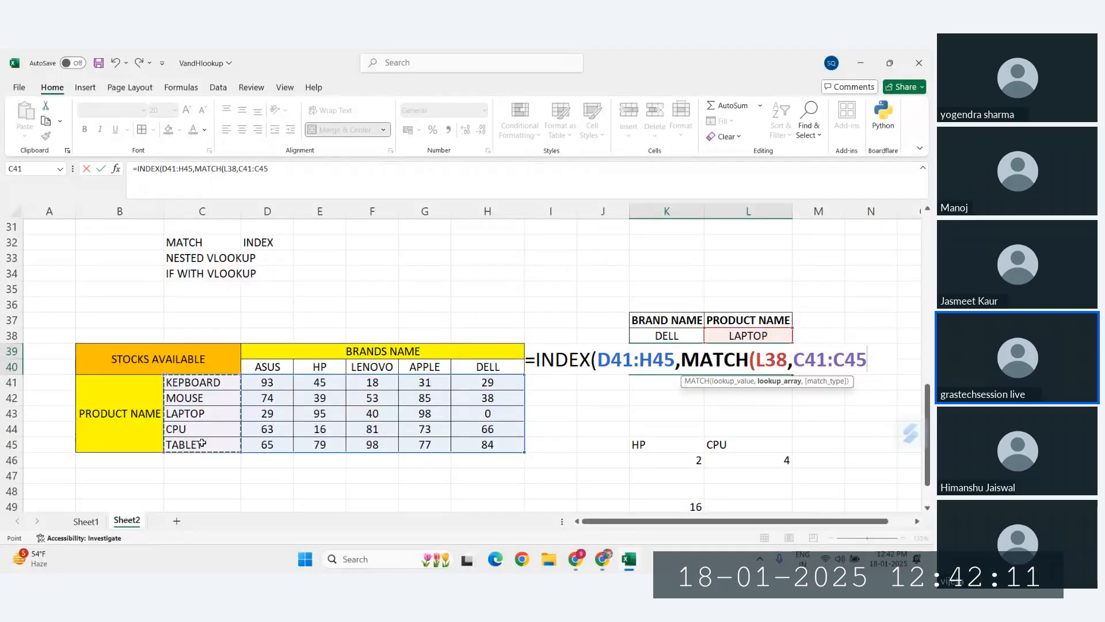
type(",")
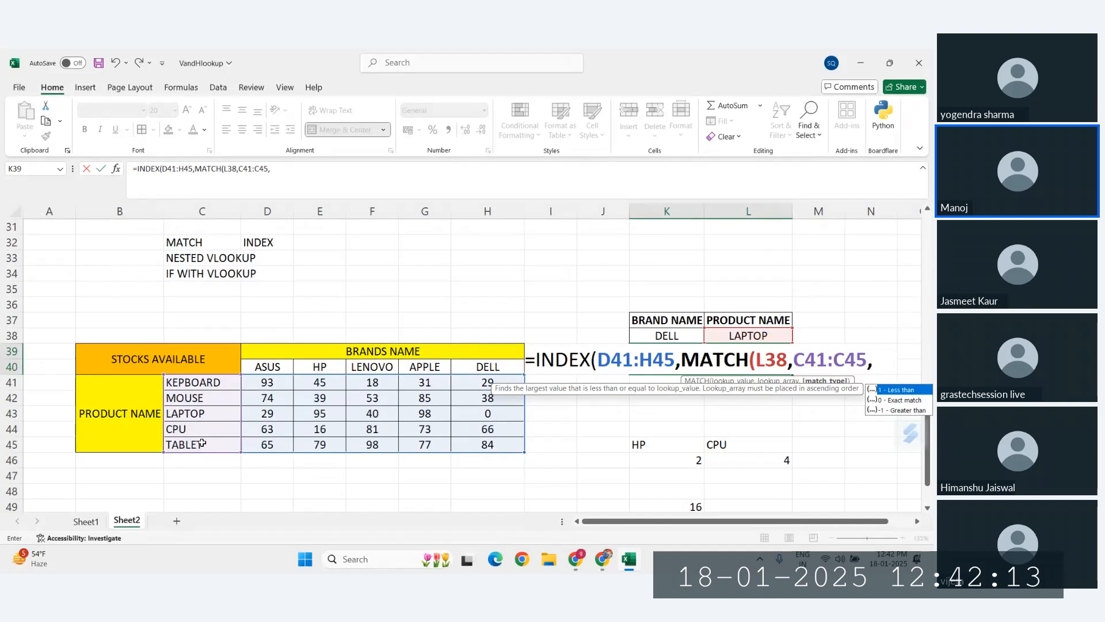
type("0)")
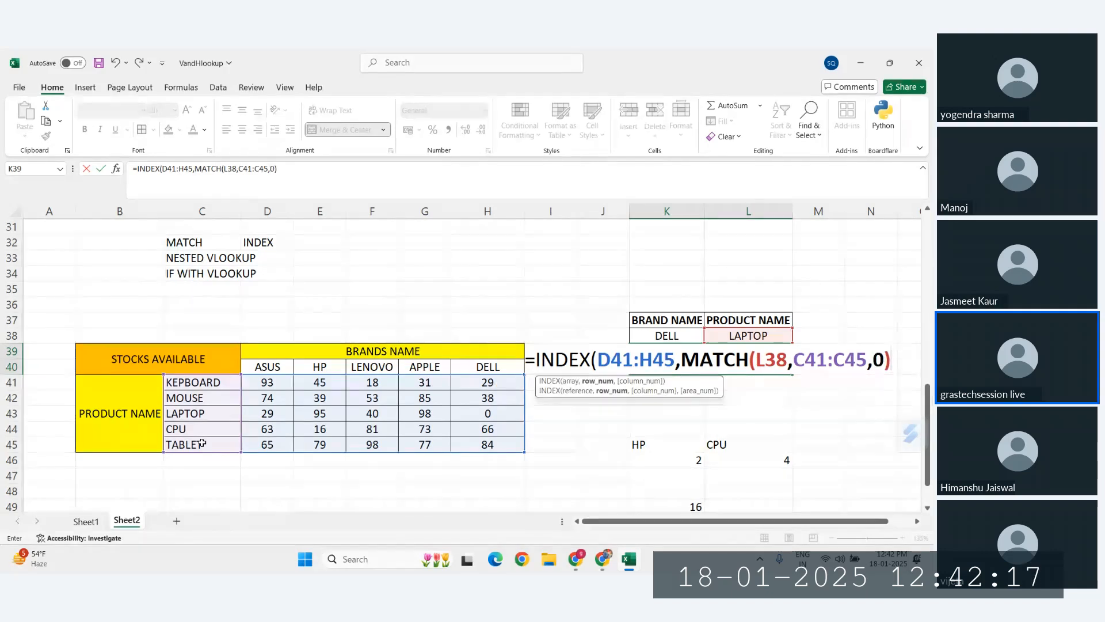
Add a second nested MATCH as the column number, looking up K38 in D40:H40 with match type 0, and enter the formula
type(",")
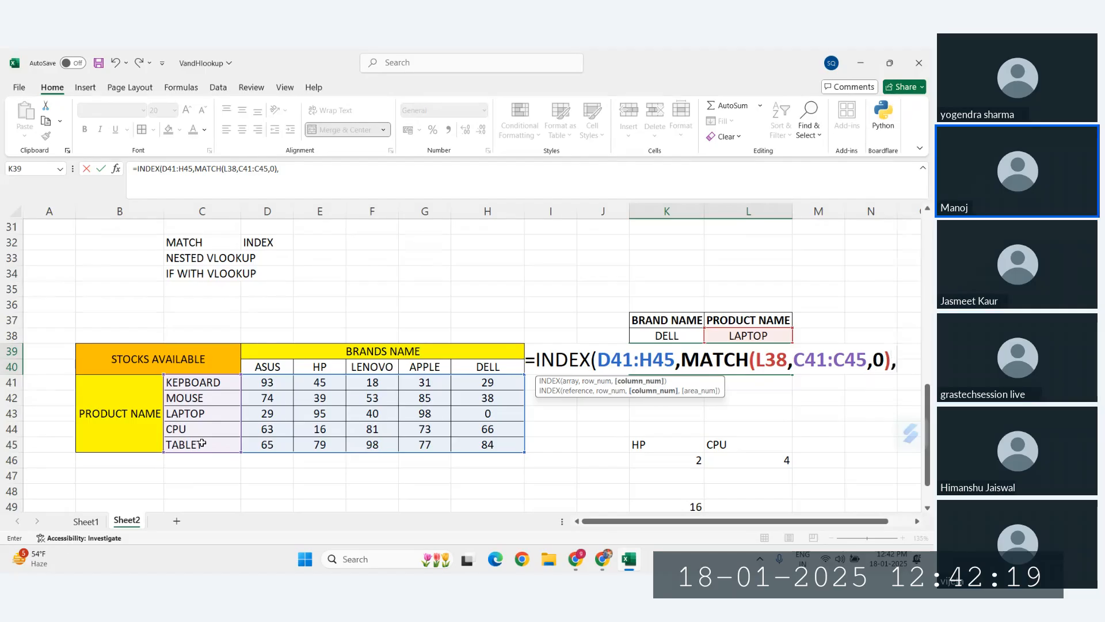
type("MATCH(")
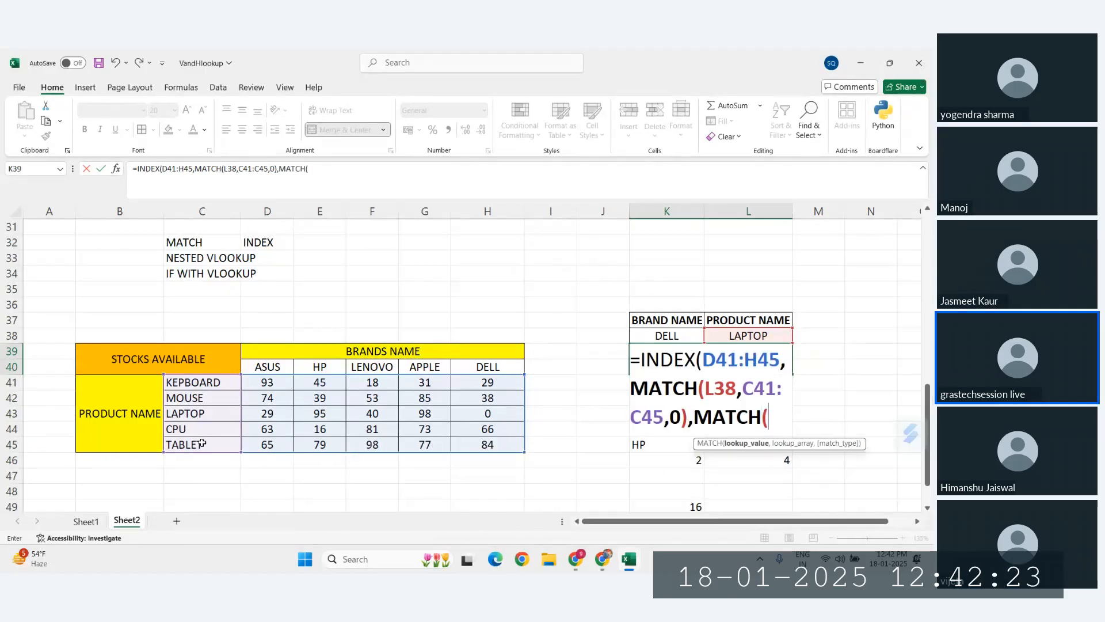
left_click(658, 334)
type(",")
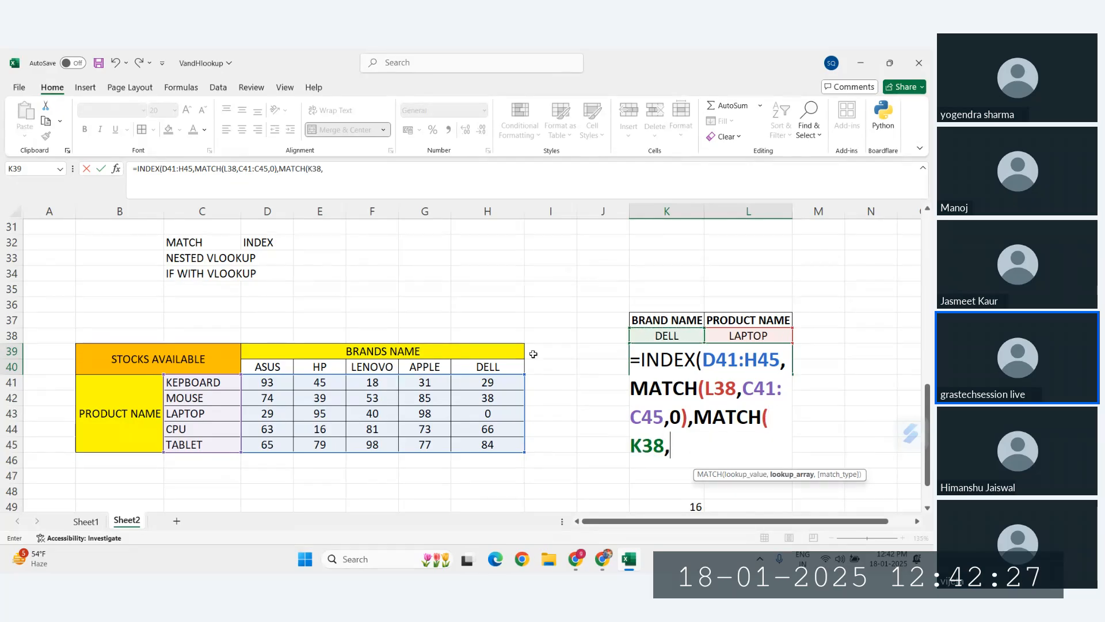
left_click_drag(257, 366, 495, 366)
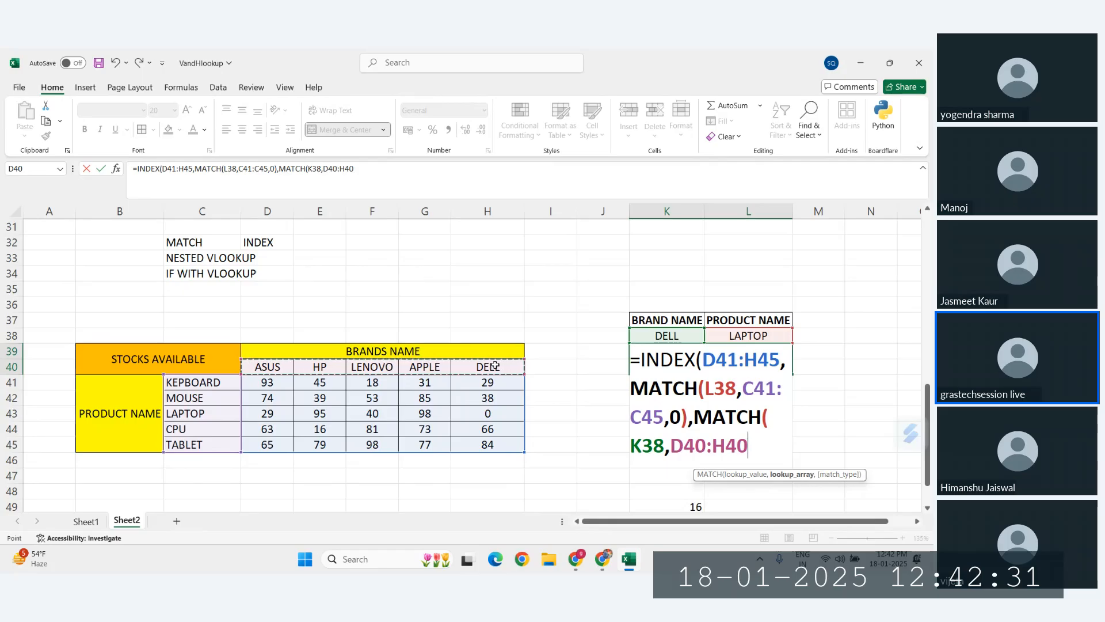
type(",0")
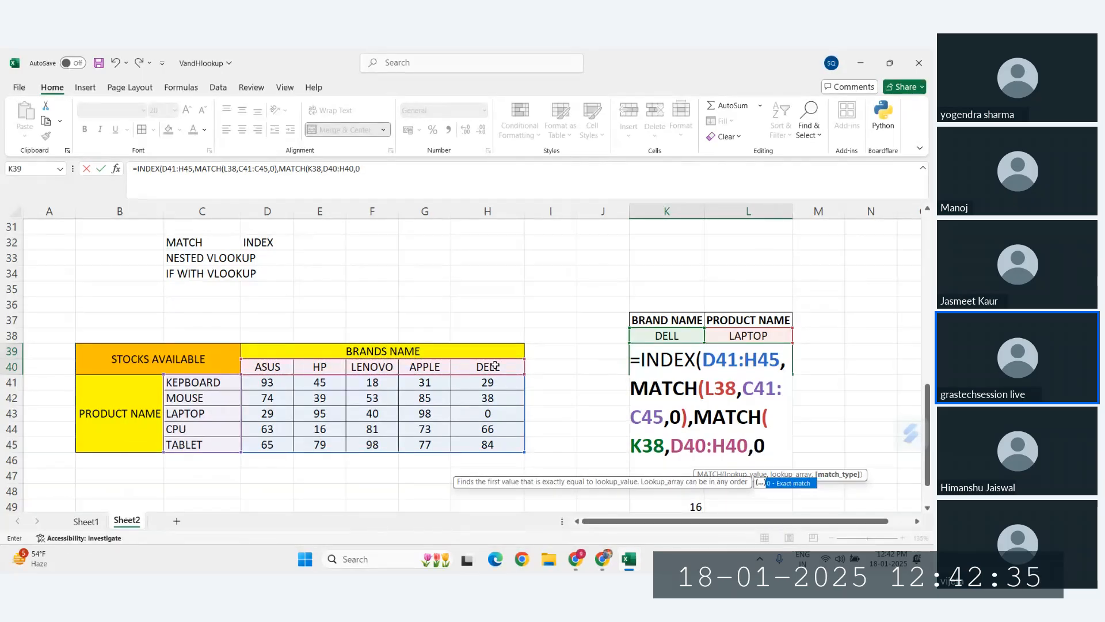
type("))")
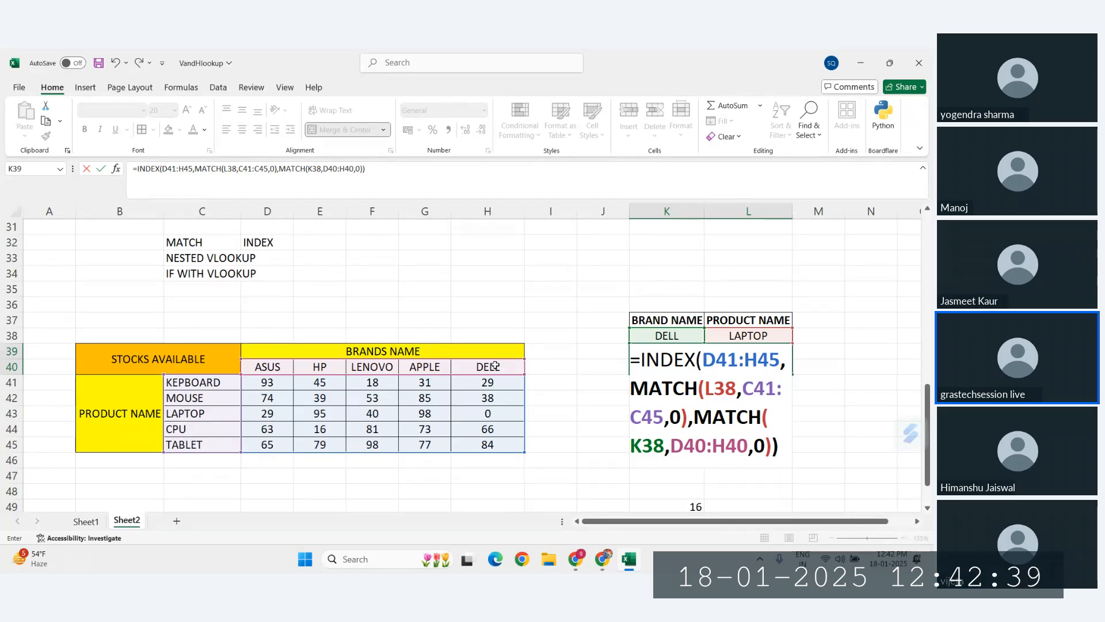
key("BackSpace")
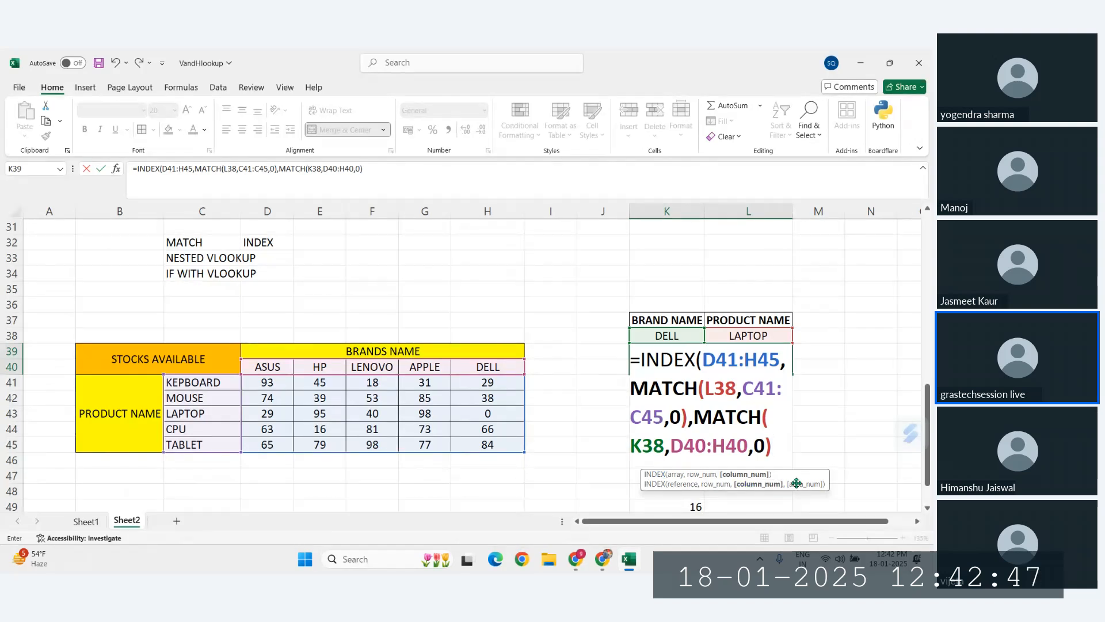
type(")")
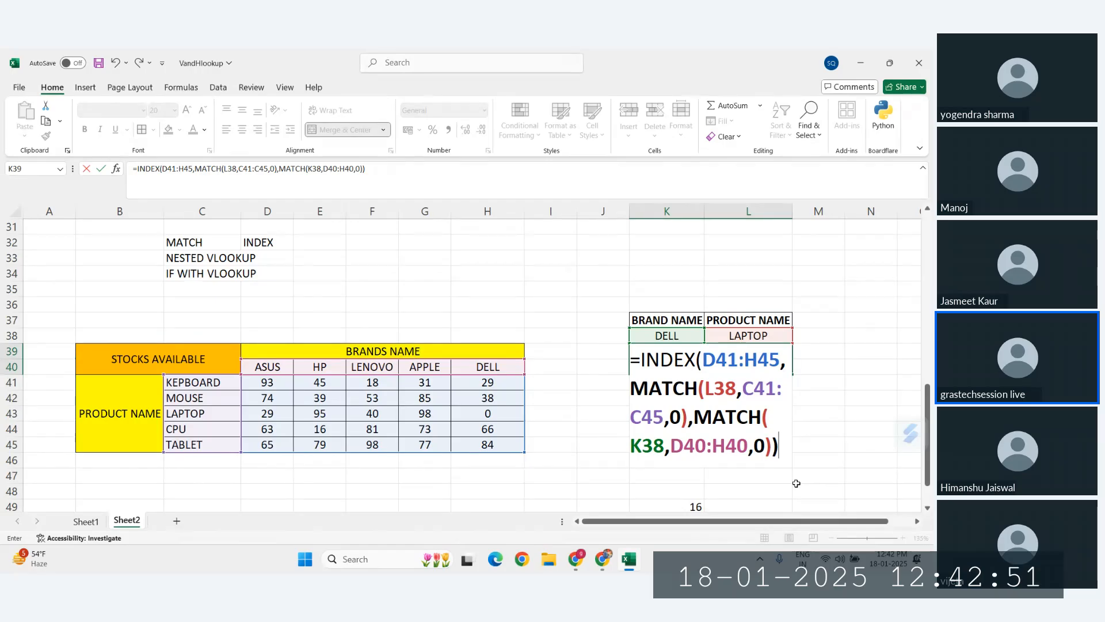
key("Return")
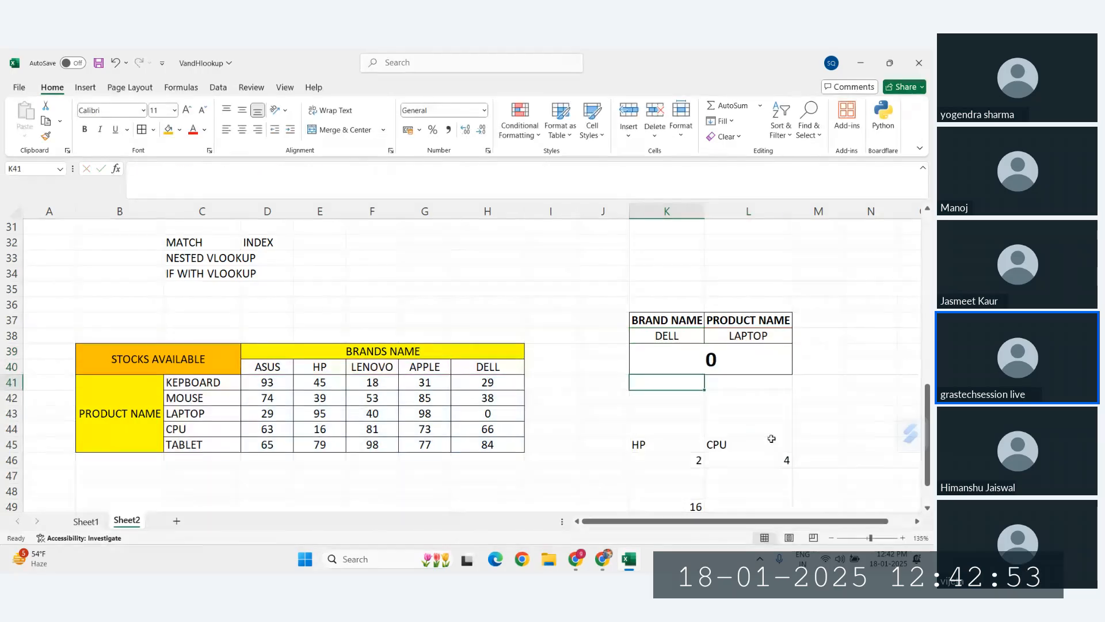
Set the brand name in K38 to HP and compare the result with the HP LAPTOP stock in the table
left_click(756, 337)
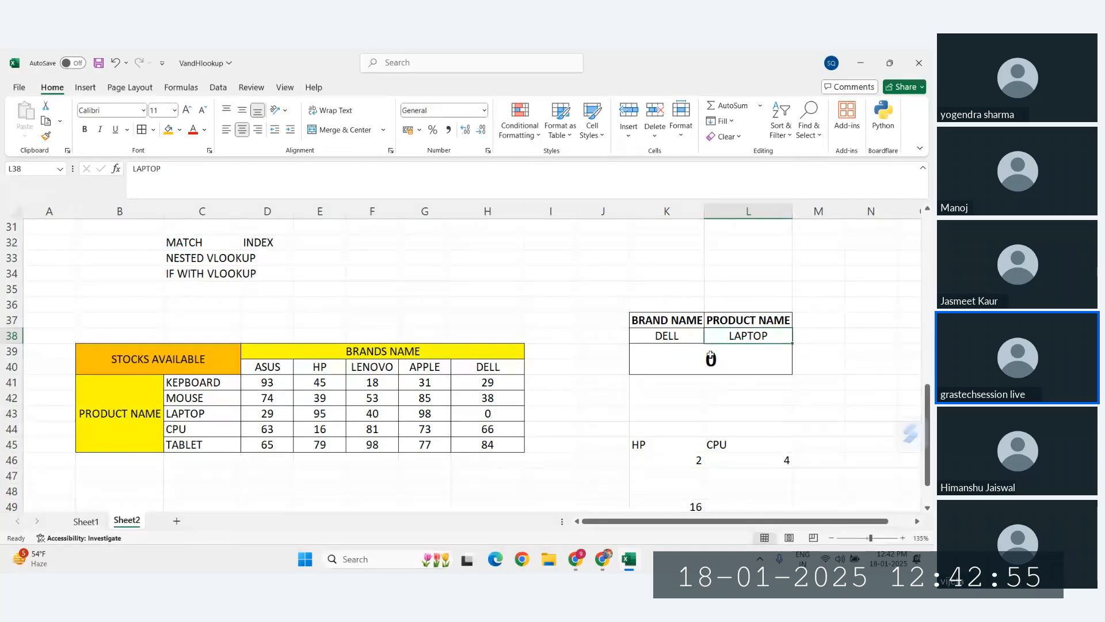
left_click(681, 338)
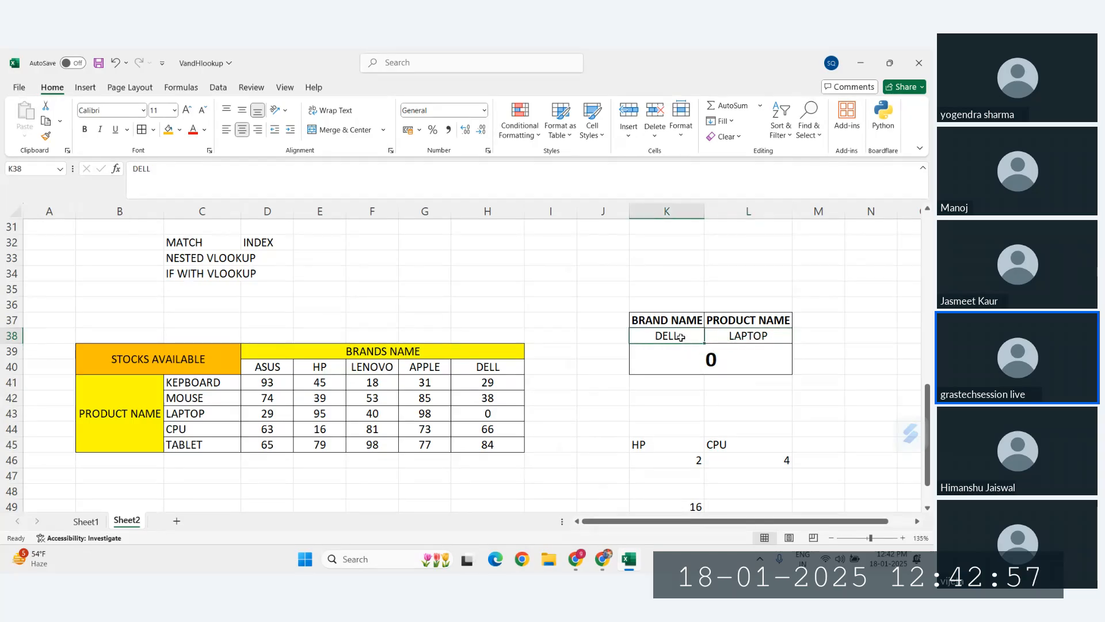
type("HP")
key("Return")
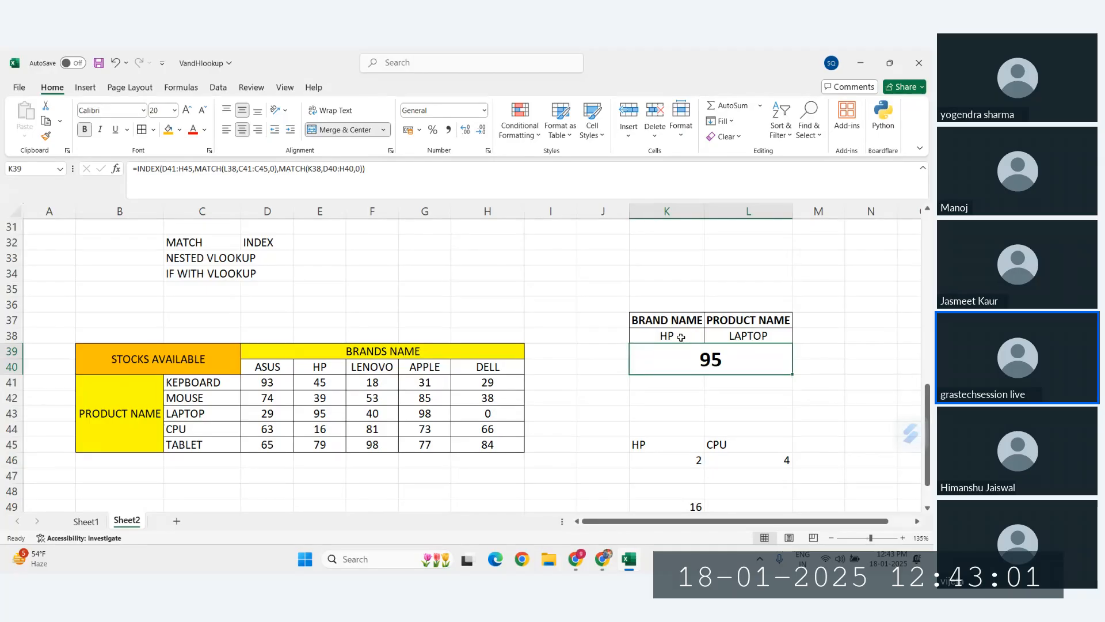
left_click(310, 369)
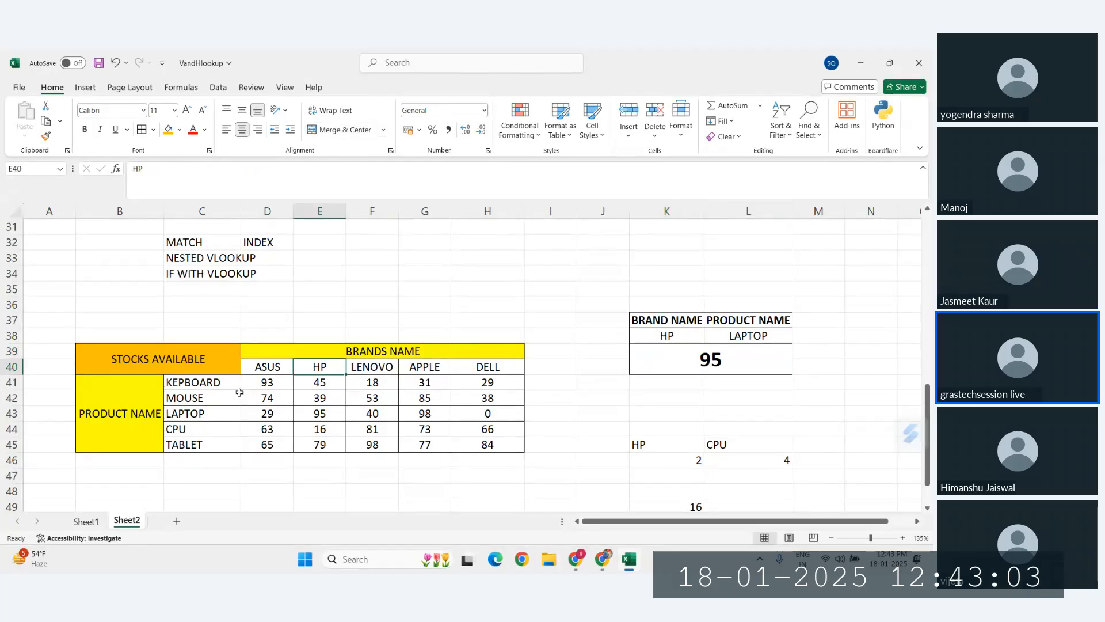
left_click(186, 415, "ctrl")
left_click(326, 416, "ctrl")
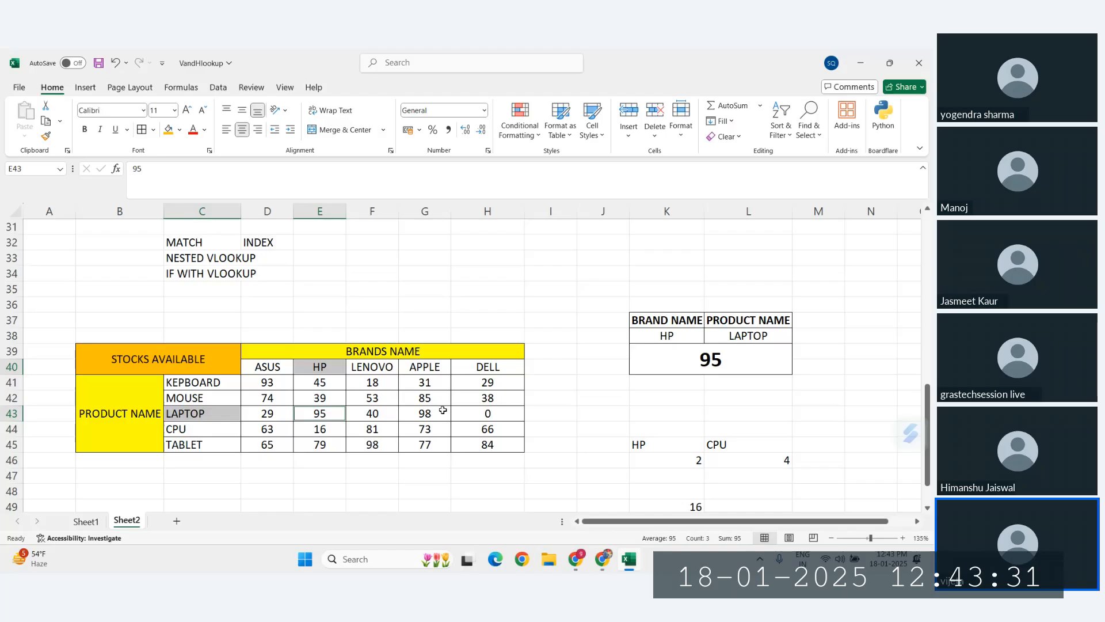
scroll(442, 410, "down", 2)
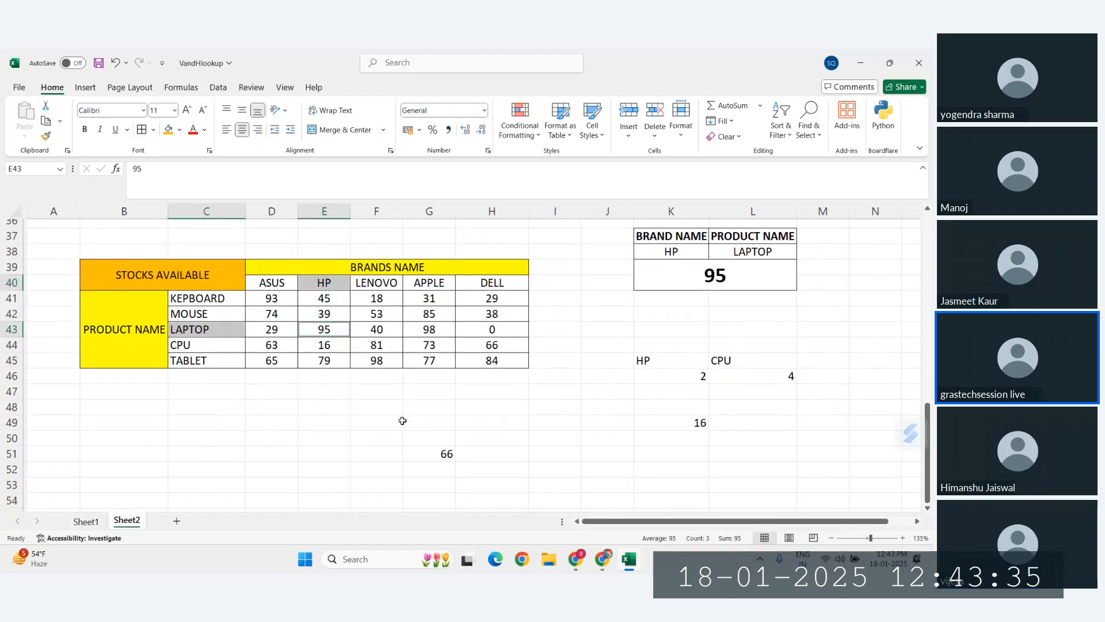
scroll(397, 437, "down", 1)
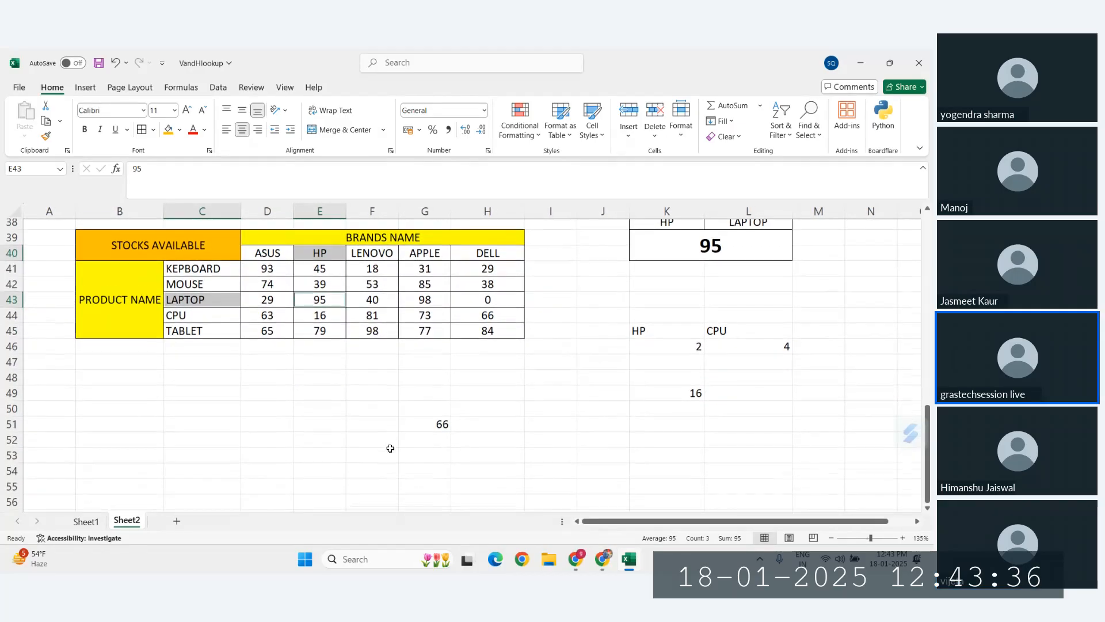
left_click(86, 521)
scroll(332, 380, "up", 2)
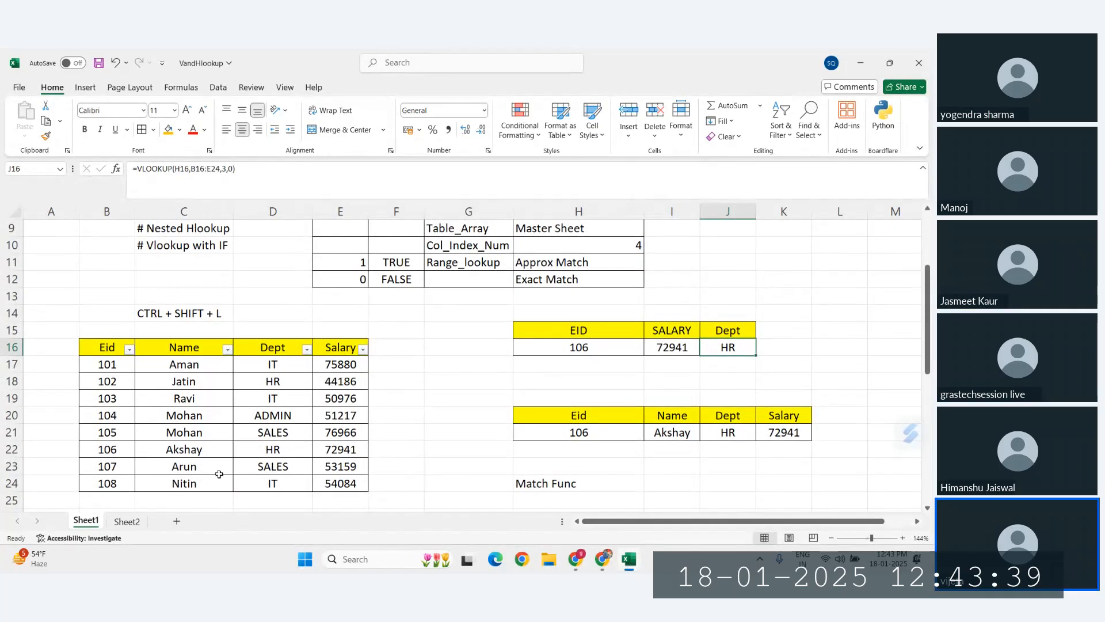
left_click(128, 521)
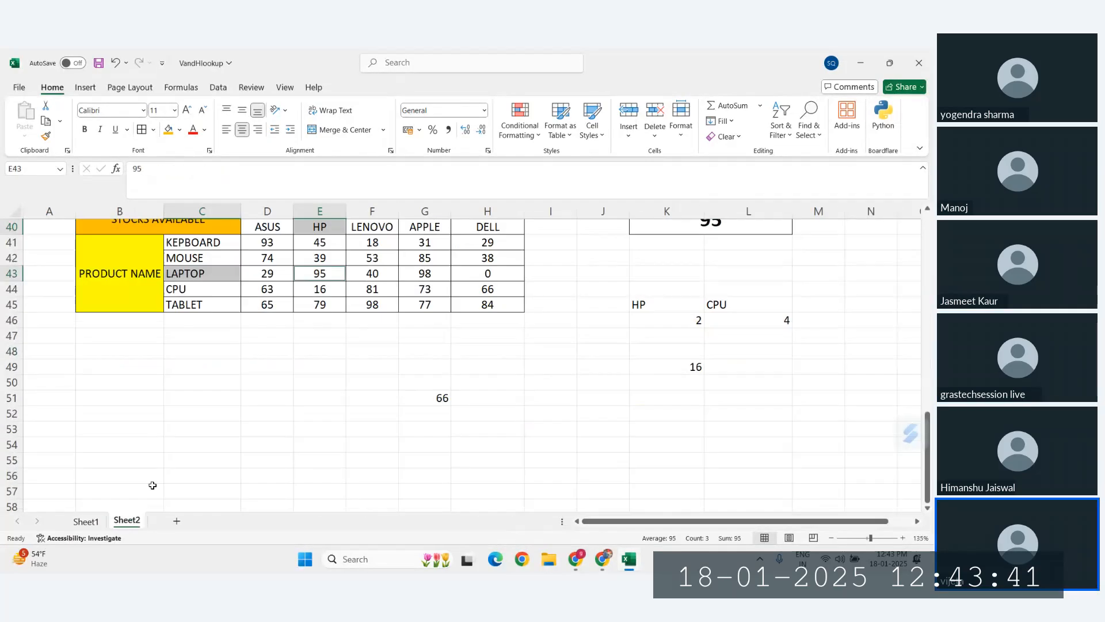
scroll(188, 447, "up", 2)
scroll(189, 447, "down", 2)
scroll(188, 447, "up", 2)
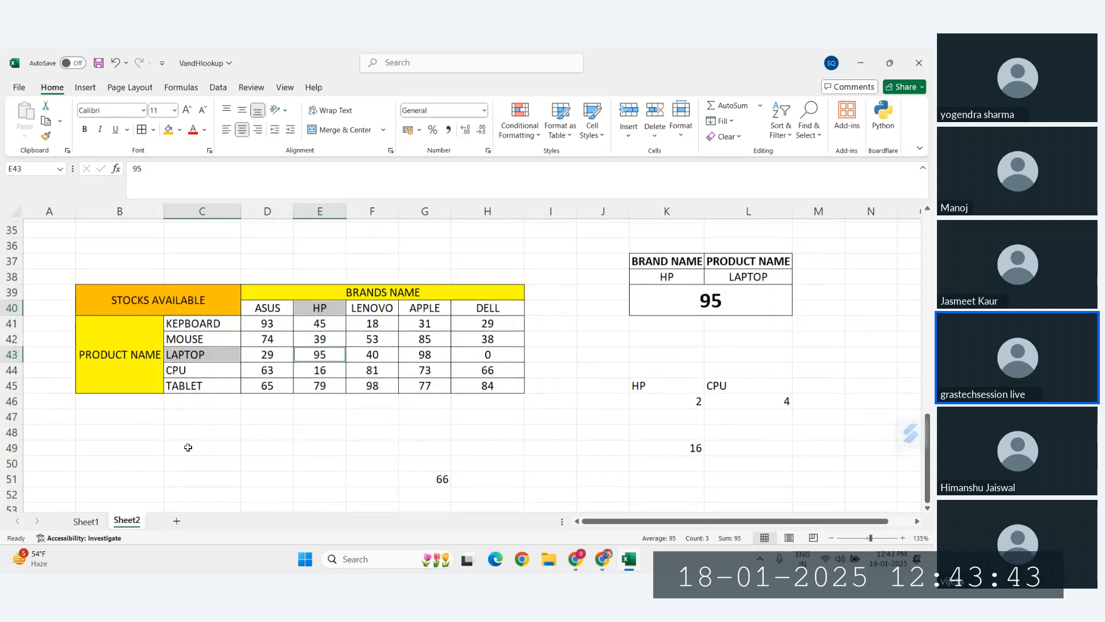
Review the stock table B39:H45 on Sheet2 and the nested INDEX formula in merged cell K39
left_click(85, 521)
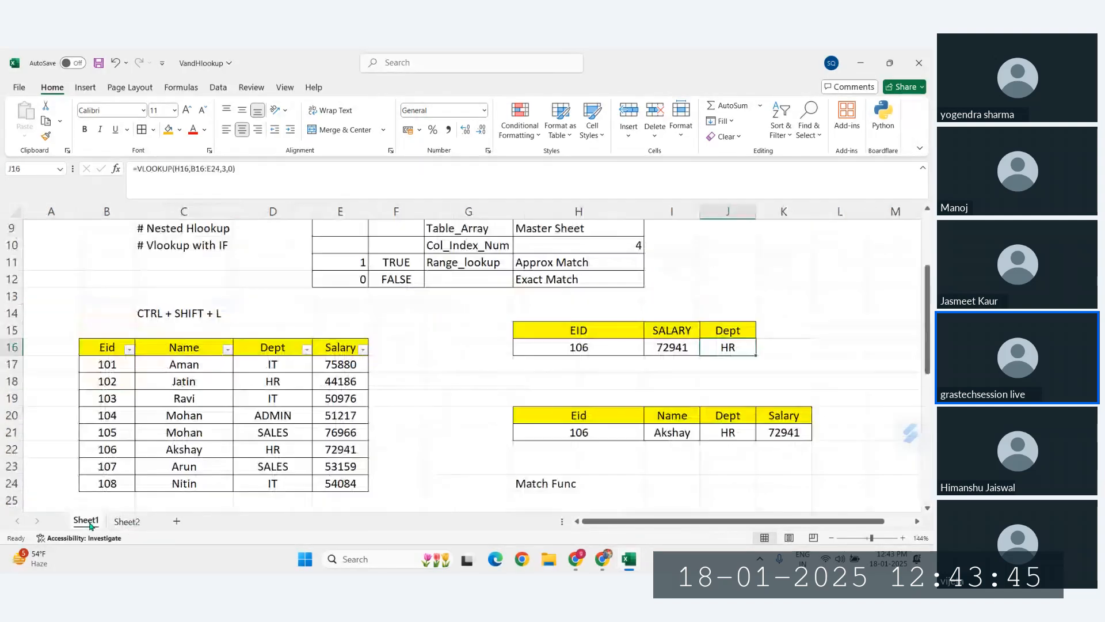
left_click(126, 521)
scroll(337, 357, "up", 1)
scroll(338, 357, "up", 2)
left_click_drag(144, 342, 489, 396)
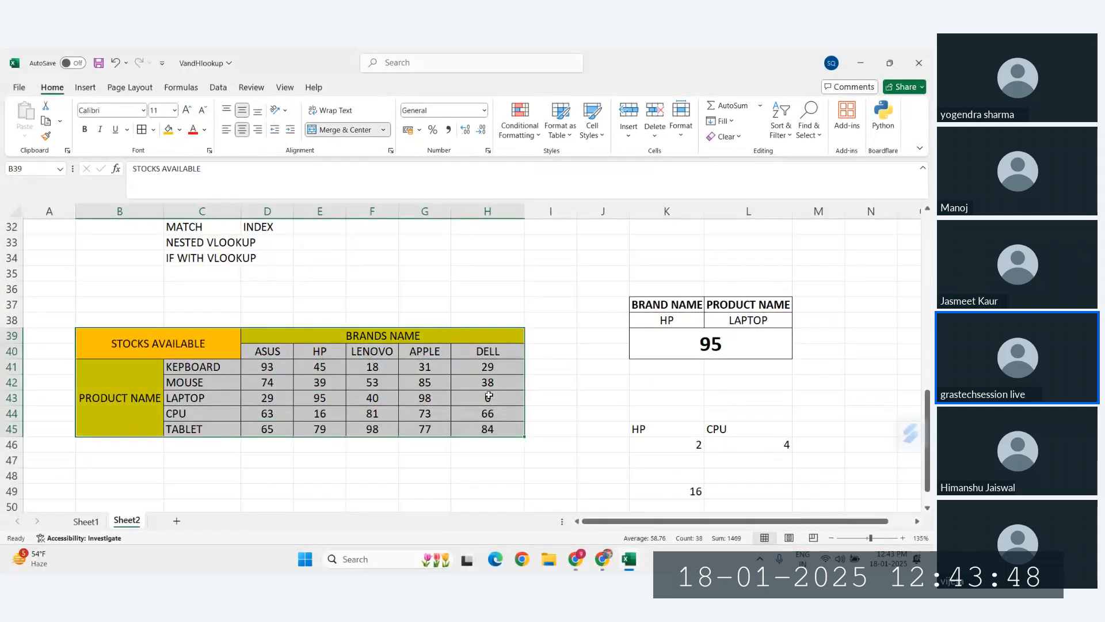
left_click(742, 340)
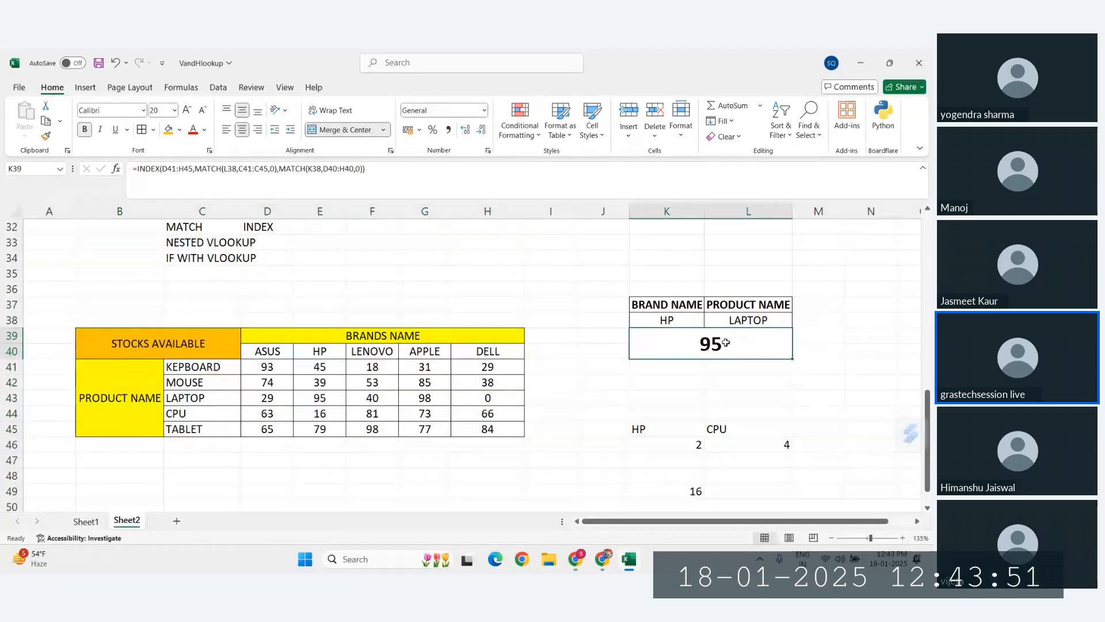
Look over the vertical and horizontal employee tables on Sheet1 and return to the stock lookup on Sheet2
left_click(86, 521)
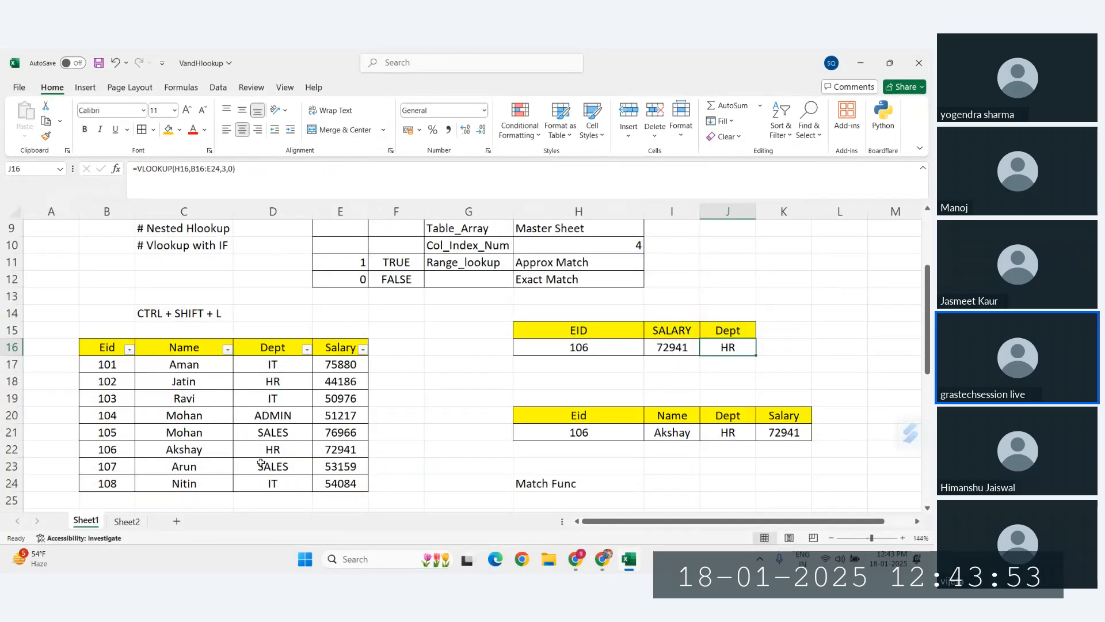
scroll(348, 452, "down", 3)
scroll(349, 451, "up", 3)
scroll(469, 452, "up", 3)
scroll(470, 452, "down", 8)
scroll(470, 452, "up", 2)
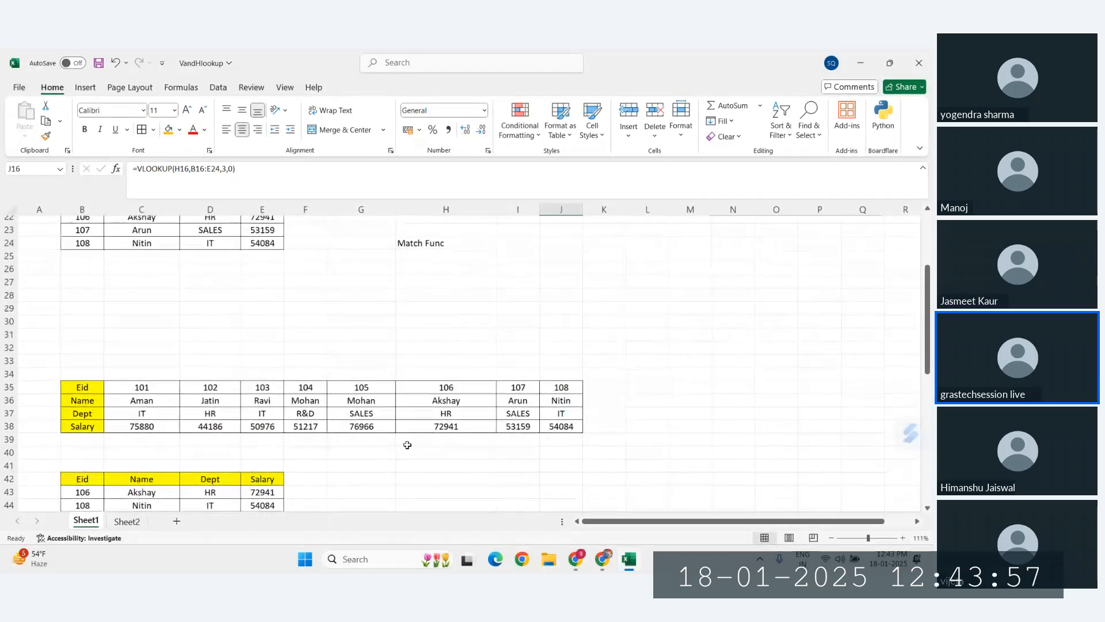
left_click(127, 521)
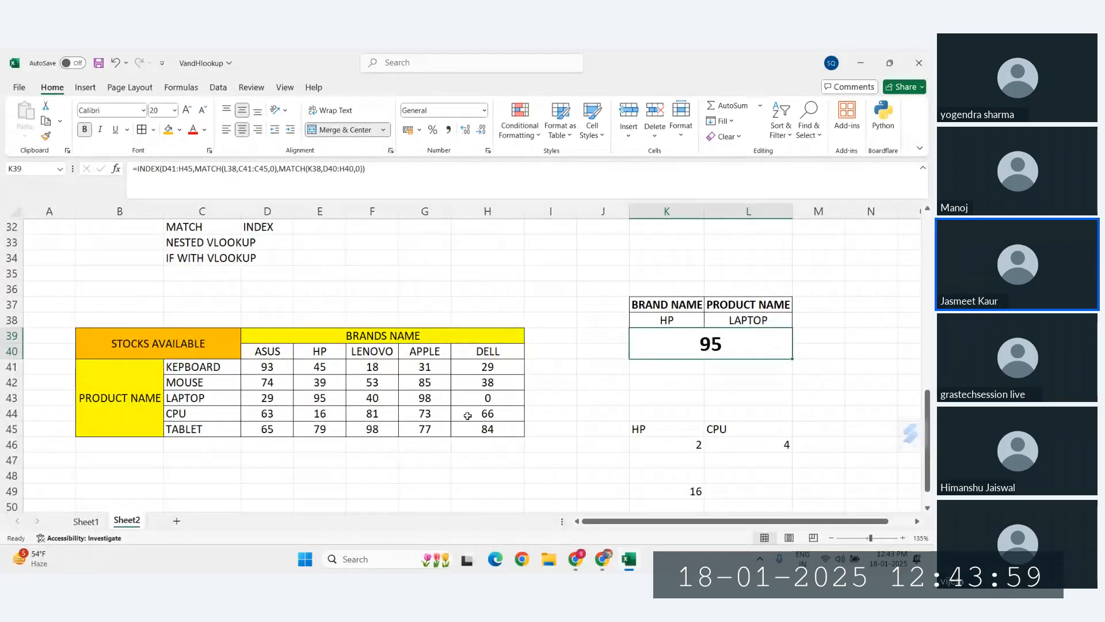
left_click(86, 521)
left_click(126, 522)
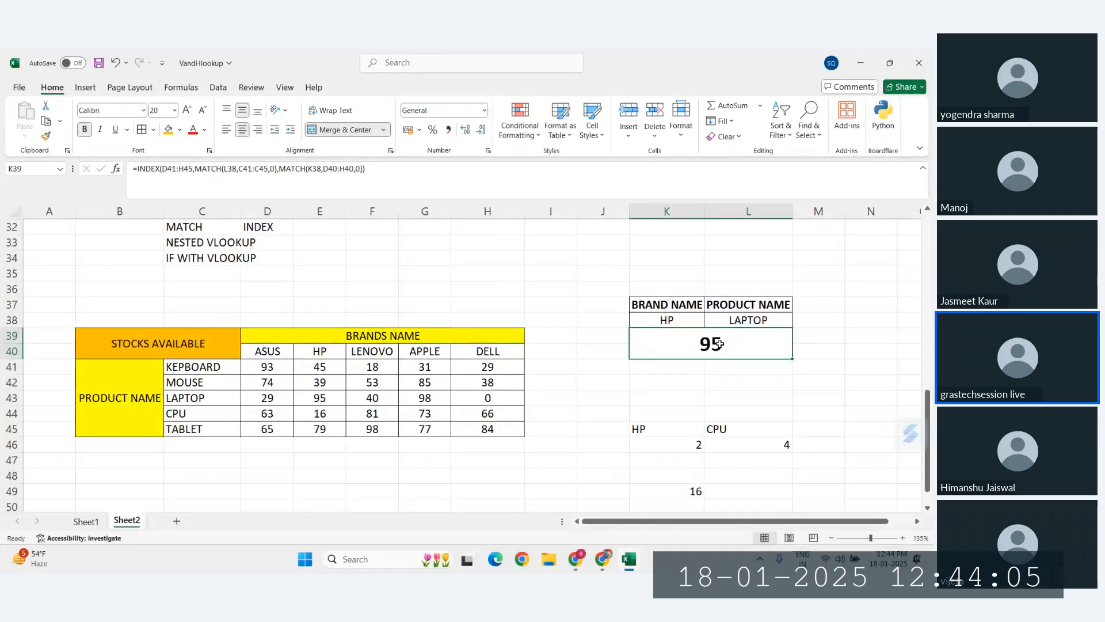
scroll(292, 370, "up", 3)
scroll(294, 369, "down", 3)
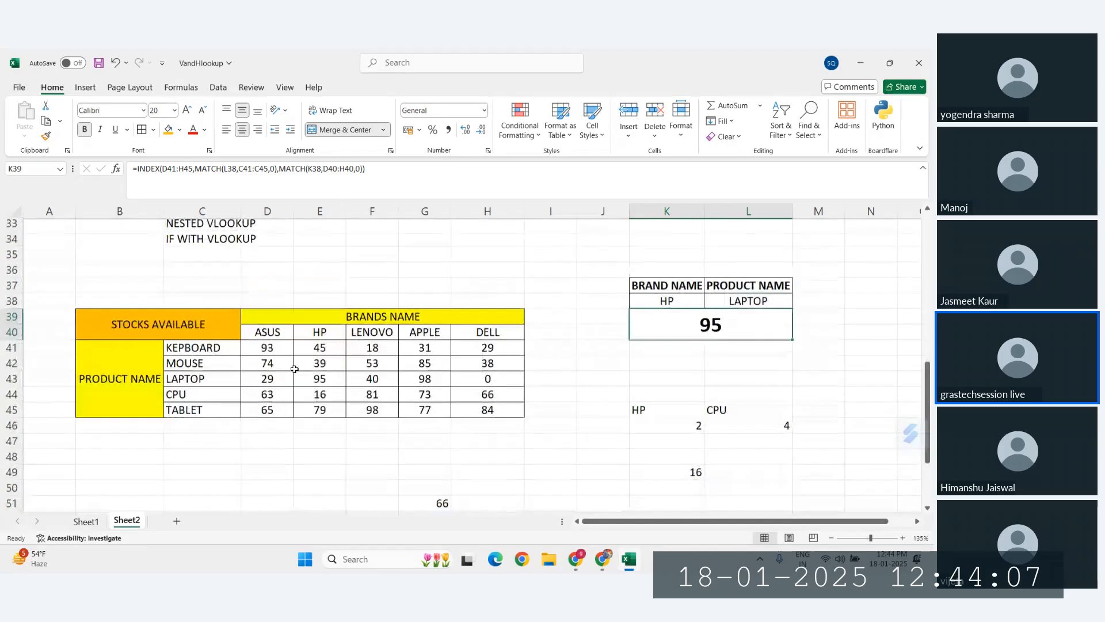
left_click(155, 325)
left_click(711, 328)
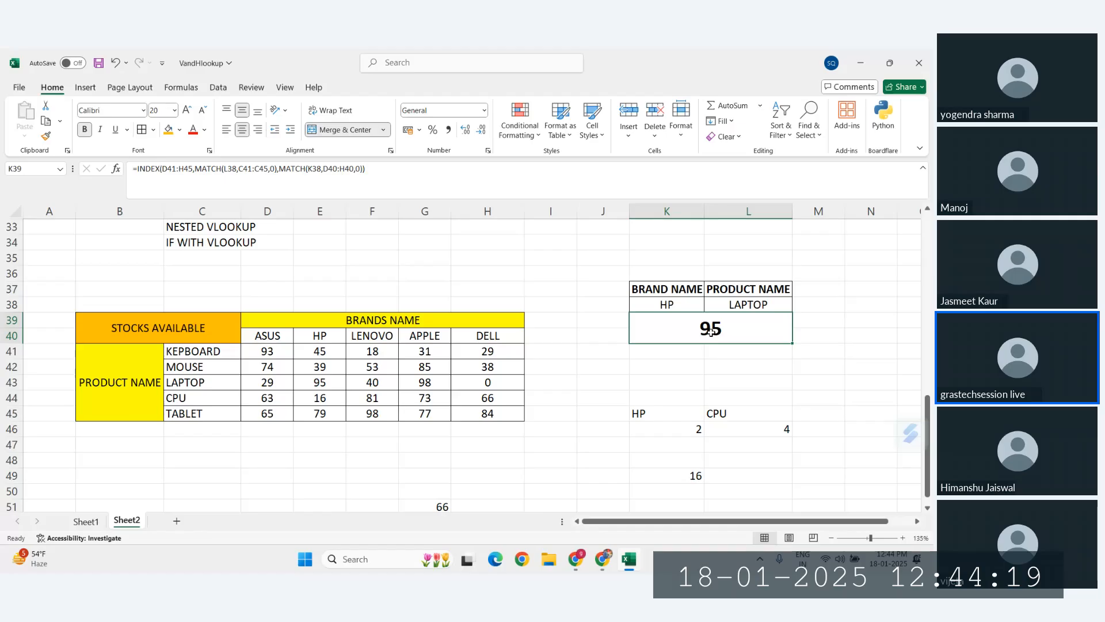
scroll(168, 461, "down", 2)
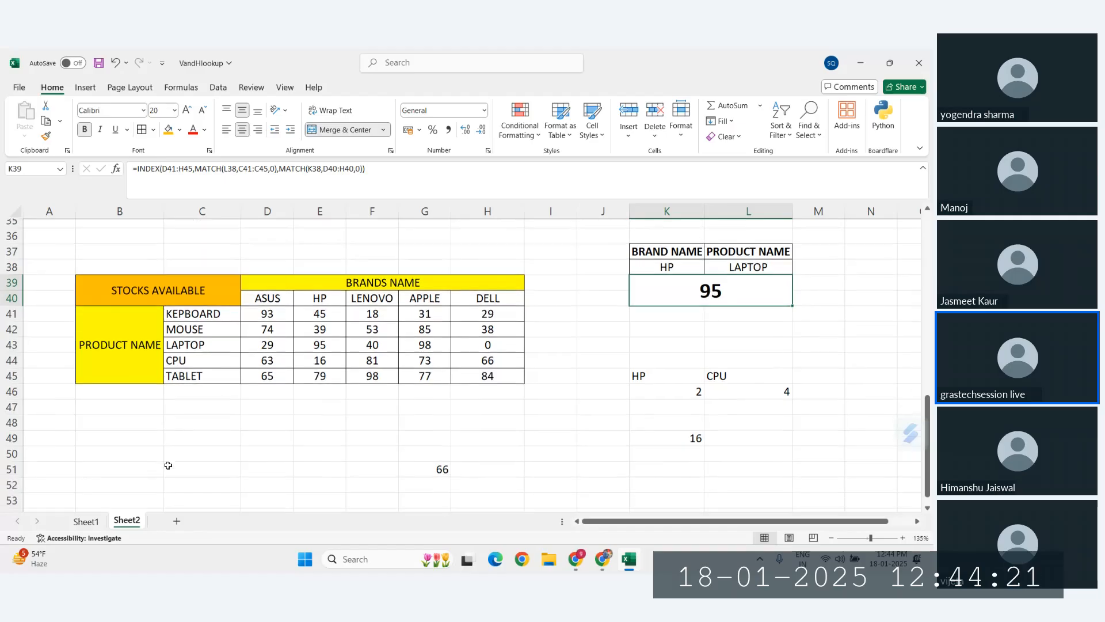
On Sheet1, enter the header PRODUCT NAME in the empty cell D52 and fit column D to the text
left_click(86, 521)
scroll(313, 448, "down", 6)
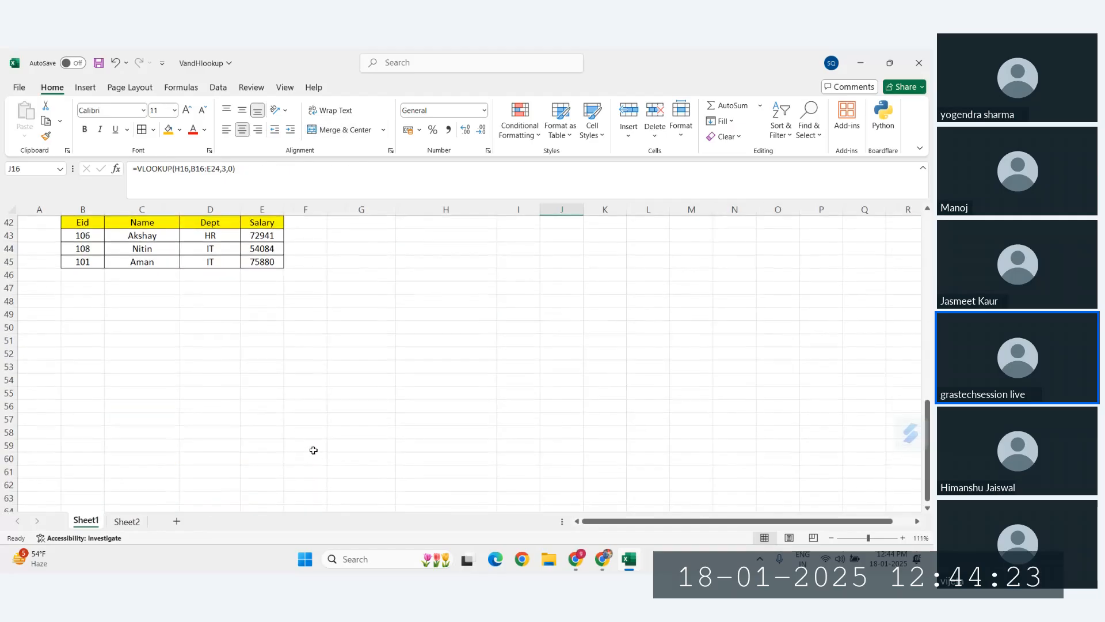
left_click(193, 300)
scroll(192, 299, "up", 5, "ctrl")
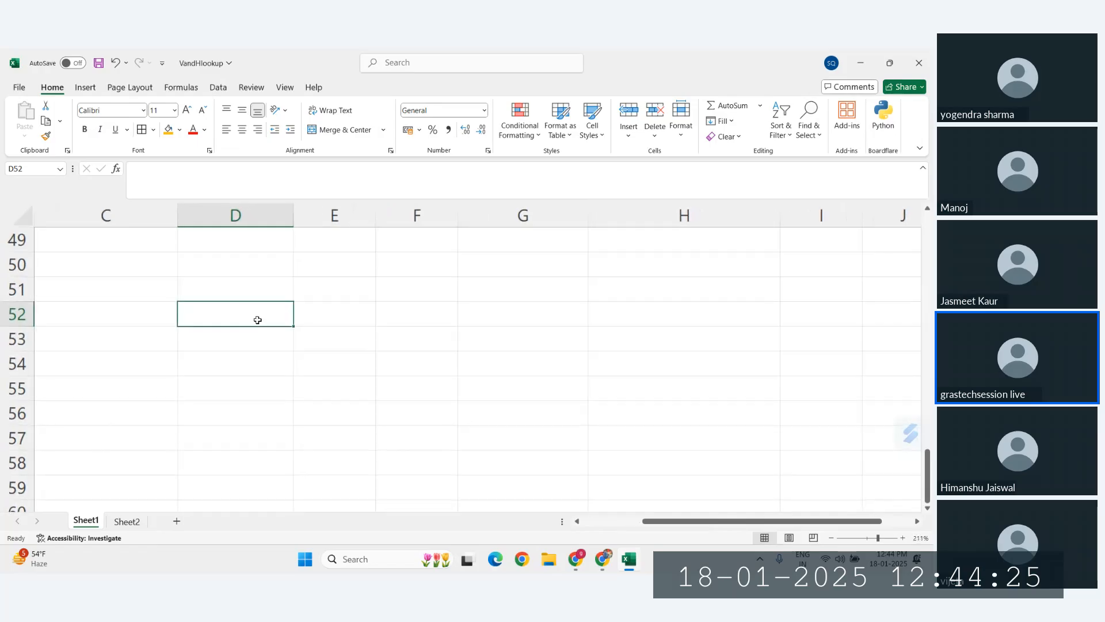
scroll(257, 318, "down", 1, "ctrl")
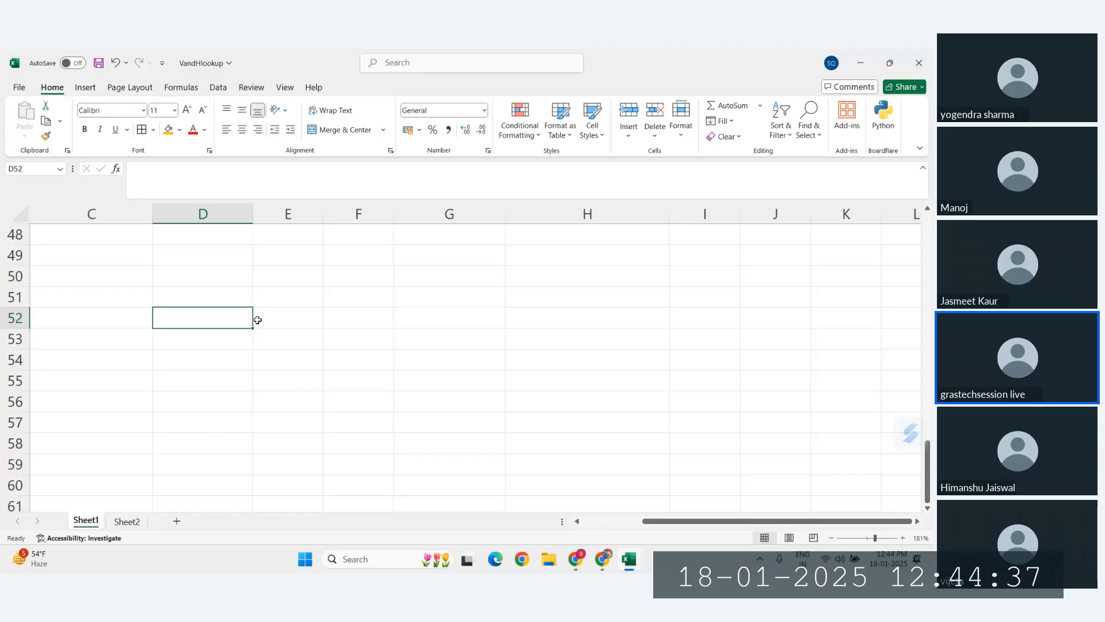
type("PRODUCT NAME")
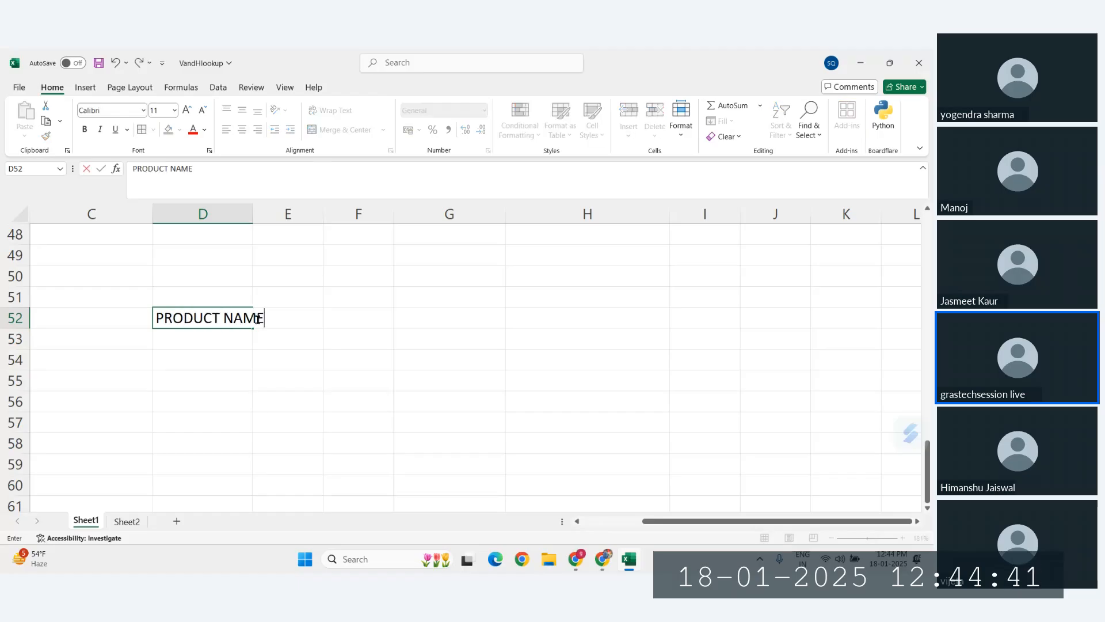
key("Tab")
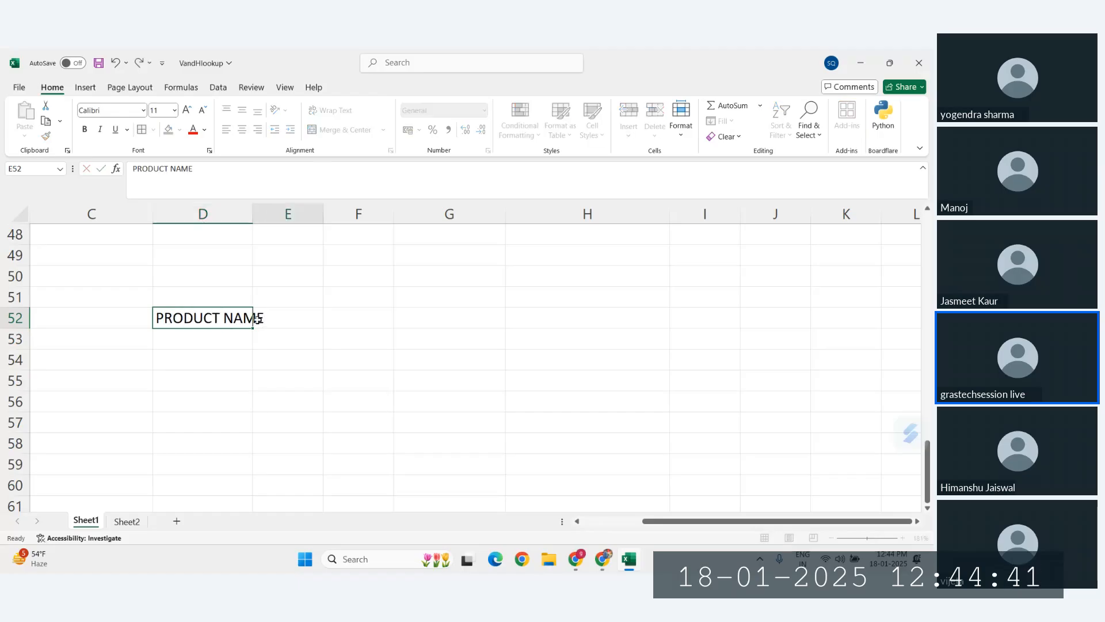
double_click(252, 212)
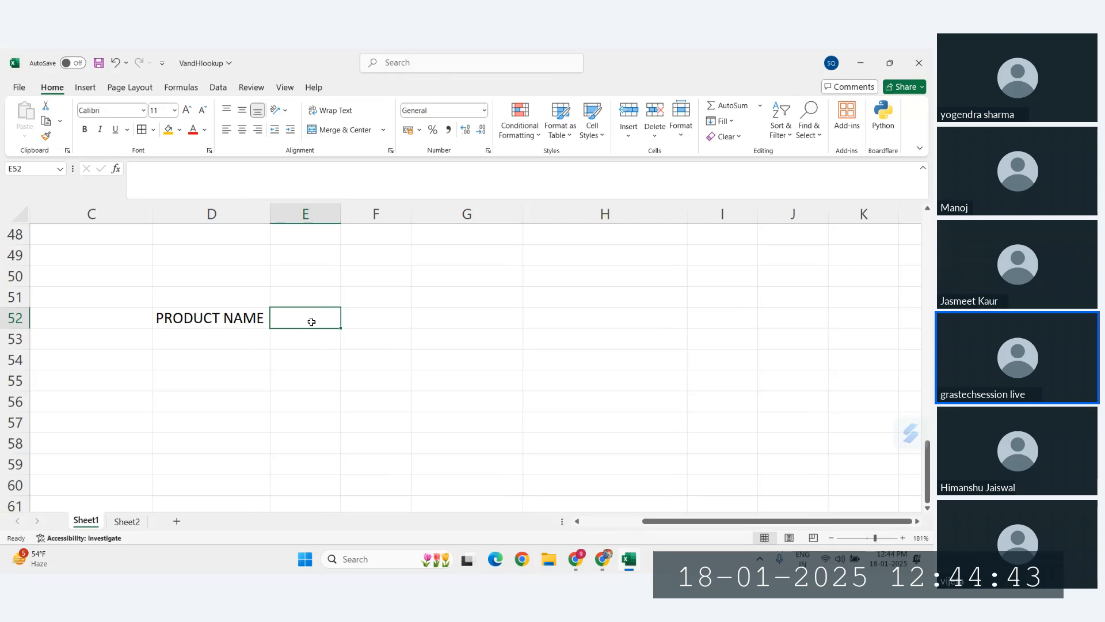
Add the headers PRICE in E52 and PRICE REMARKS in F52, and widen column F to fit its header
type("PRICE")
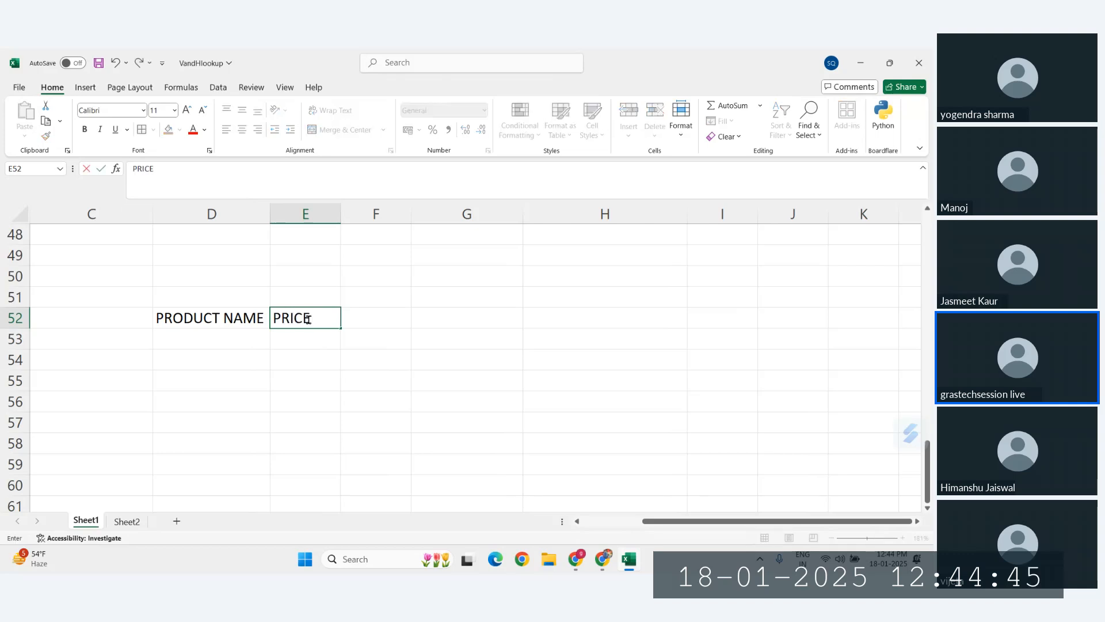
key("Tab")
type("PRI")
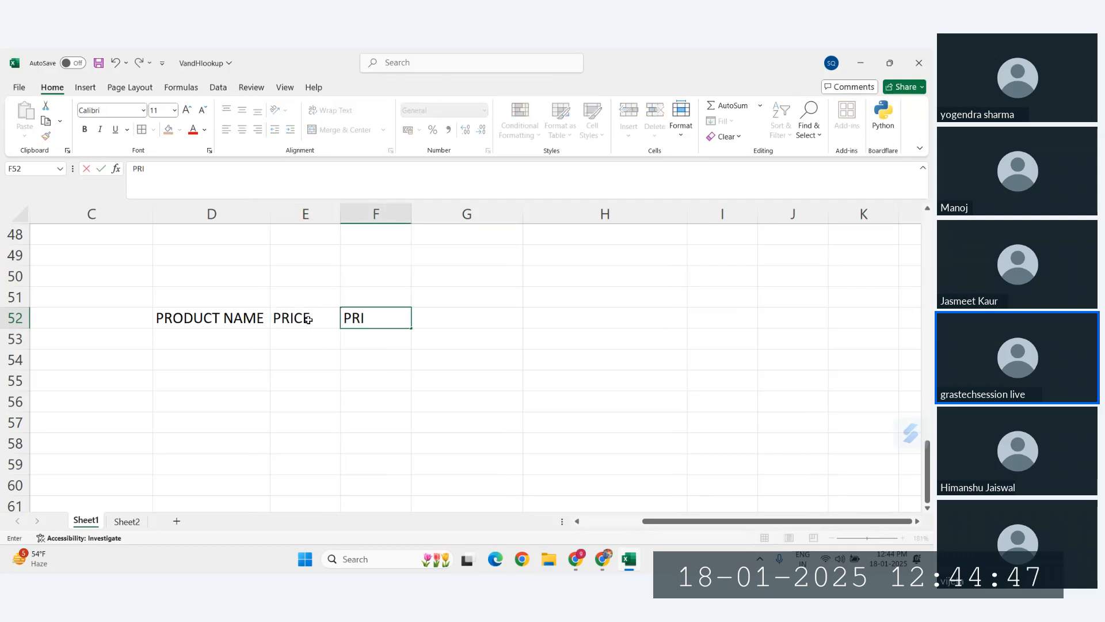
type("CE REMARKS")
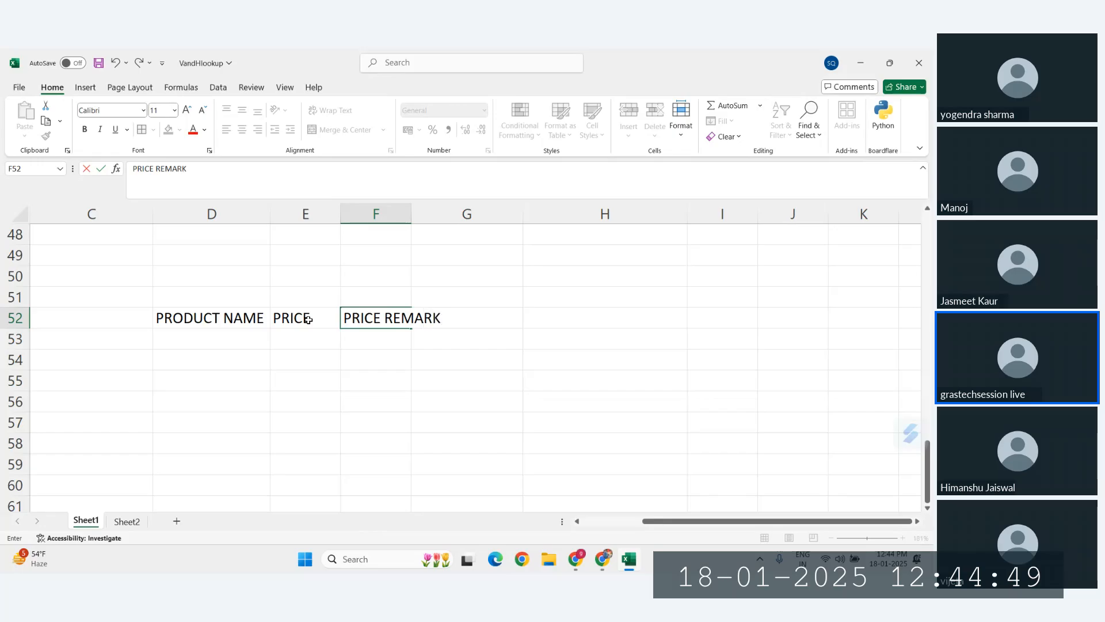
key("Return")
left_click_drag(411, 219, 452, 218)
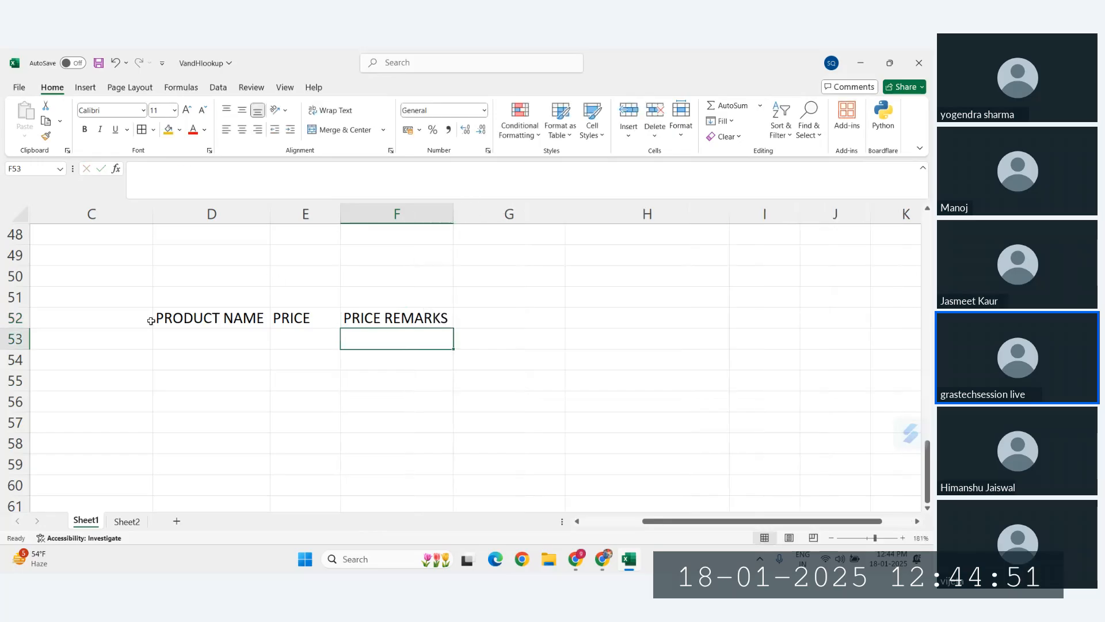
Enter the header PID in C52 and fill the cells C53 to C62 with the numbers 1 to 10
left_click(121, 320)
type("PID")
key("Return")
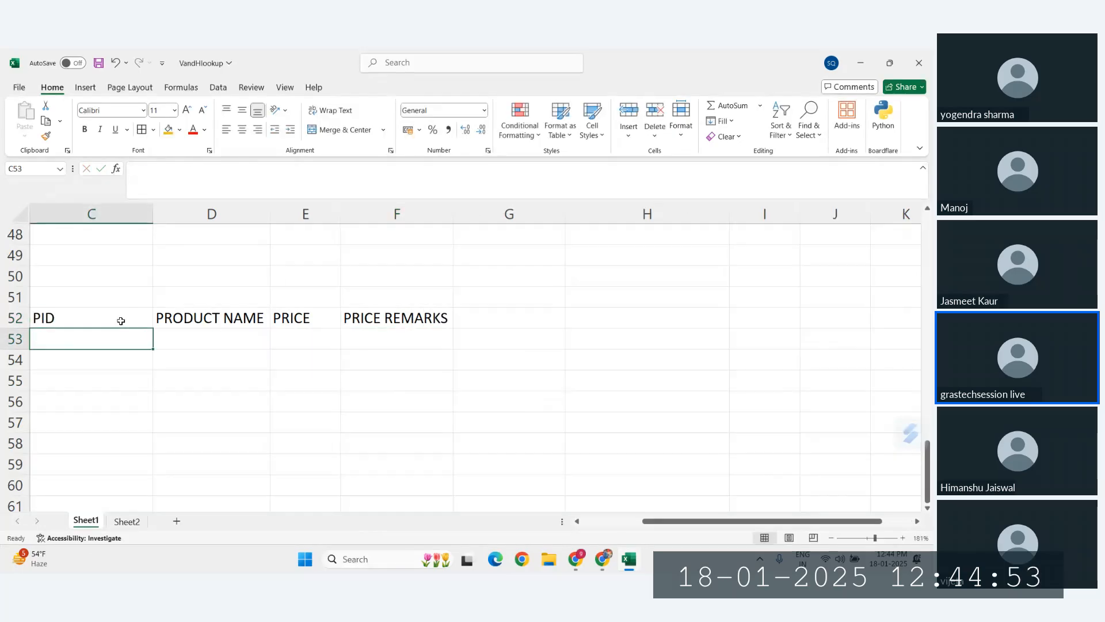
scroll(119, 320, "left", 2)
type("1")
key("Return")
type("2")
key("Return")
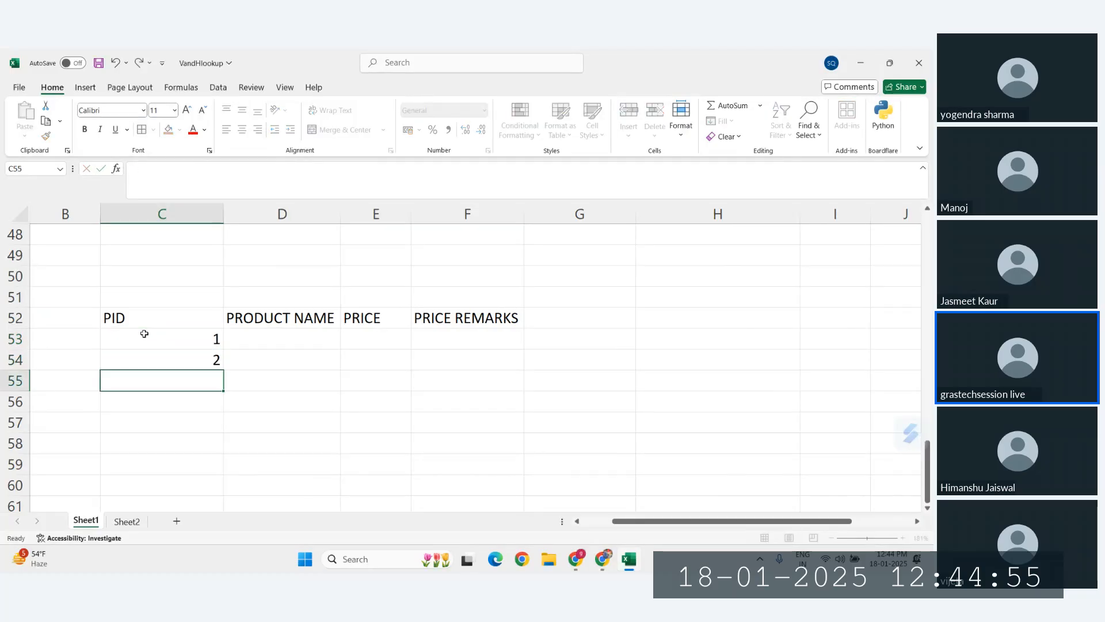
left_click_drag(167, 332, 233, 433)
scroll(291, 407, "down", 3, "ctrl")
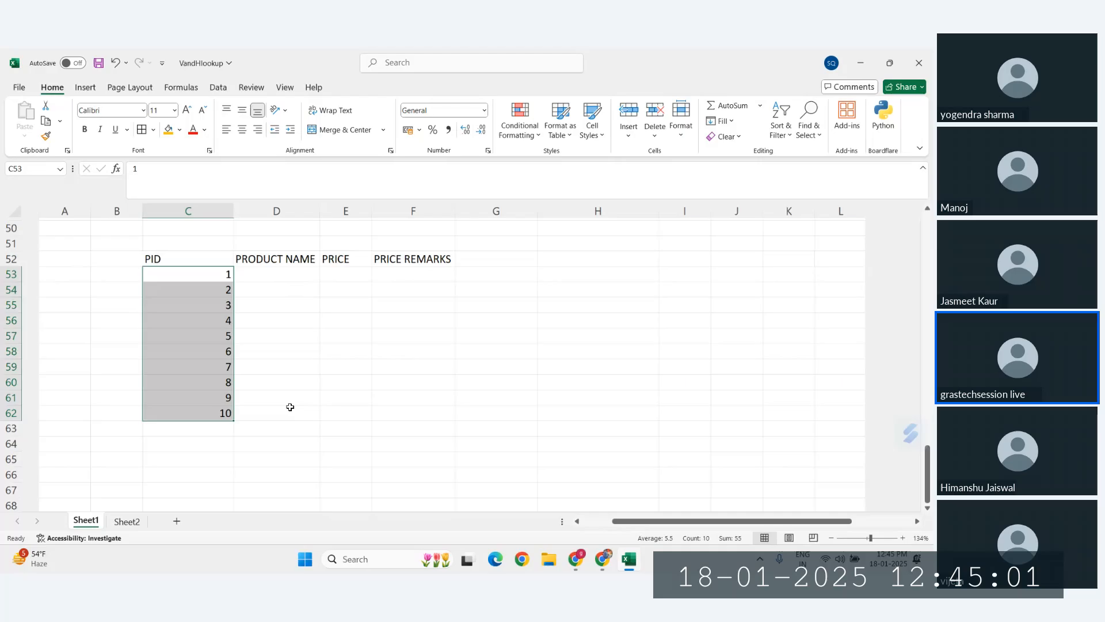
Enter the product names CHAIRS, TABLES and TV in D53 to D55
left_click(265, 284)
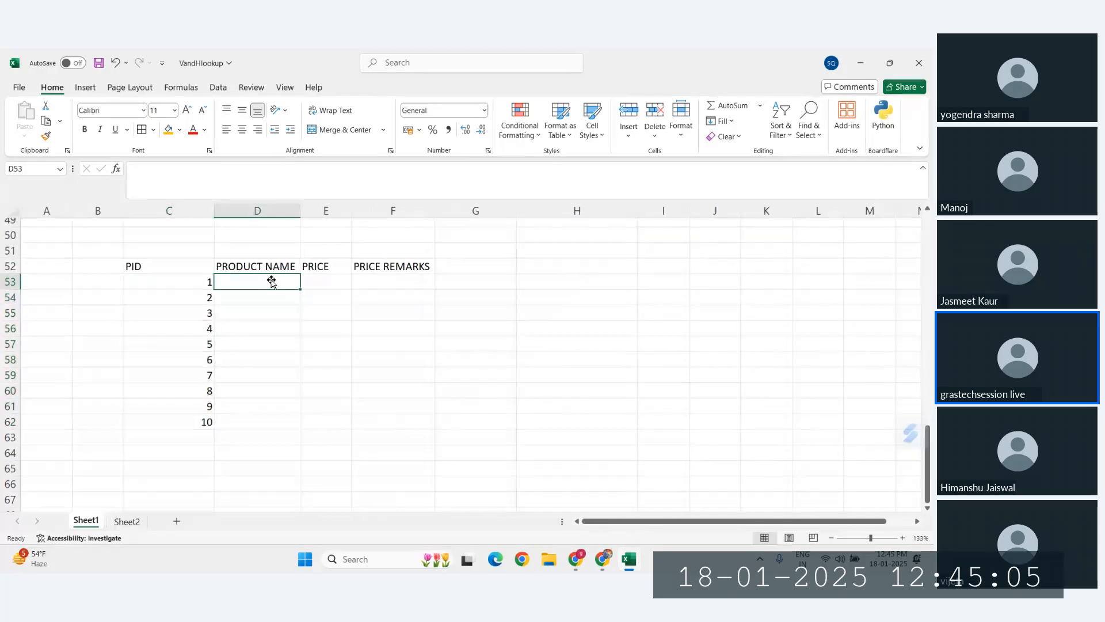
type("ACH")
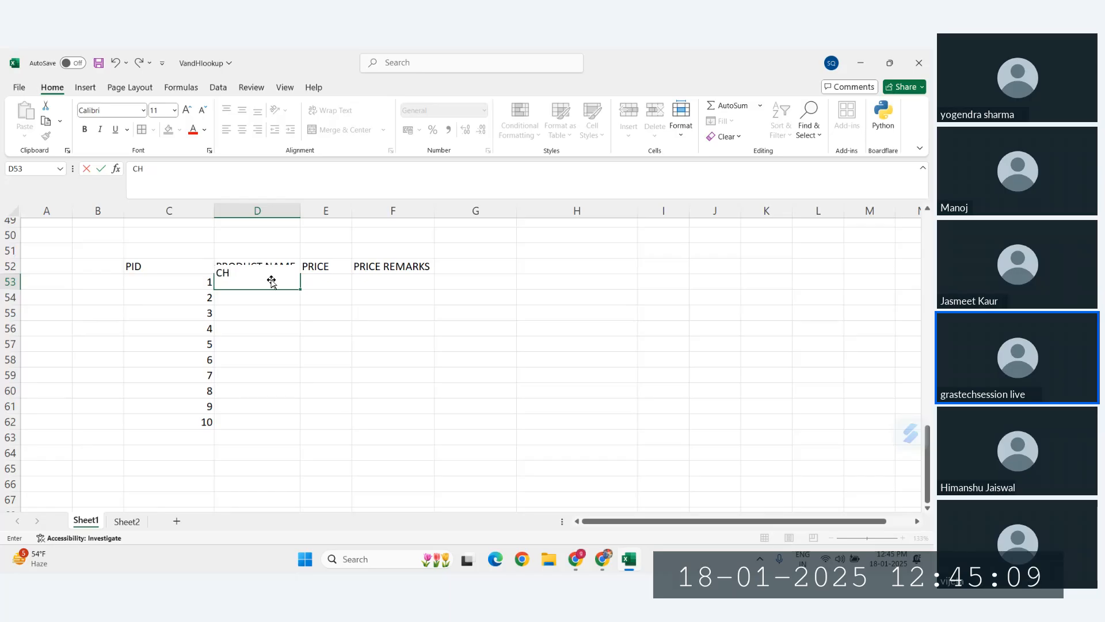
type("JAIRS")
key("Return")
type("TABLES")
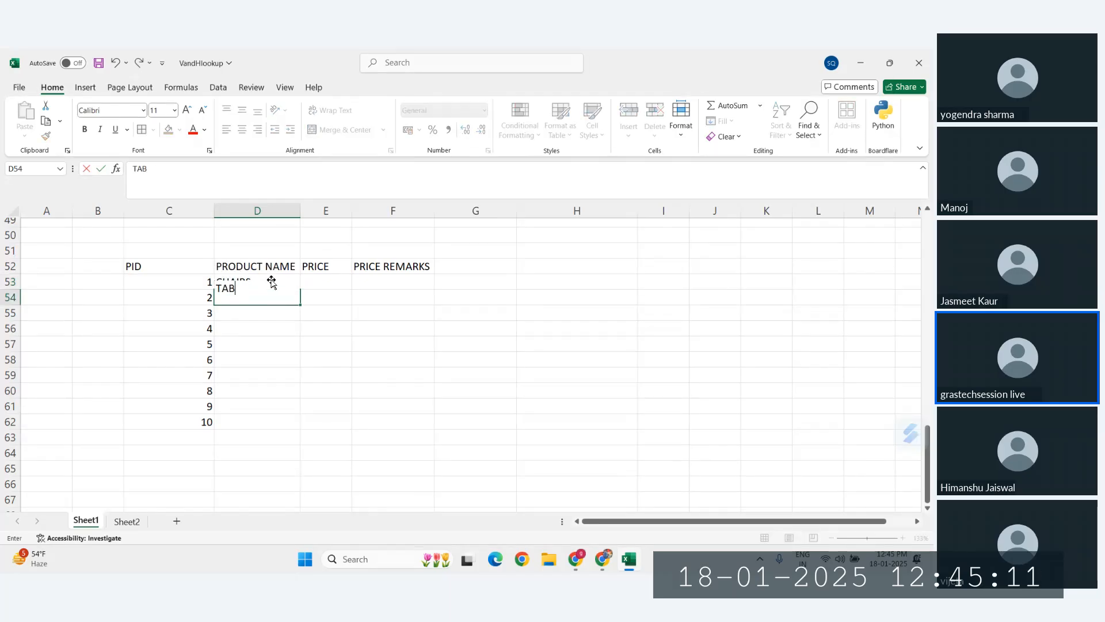
key("Return")
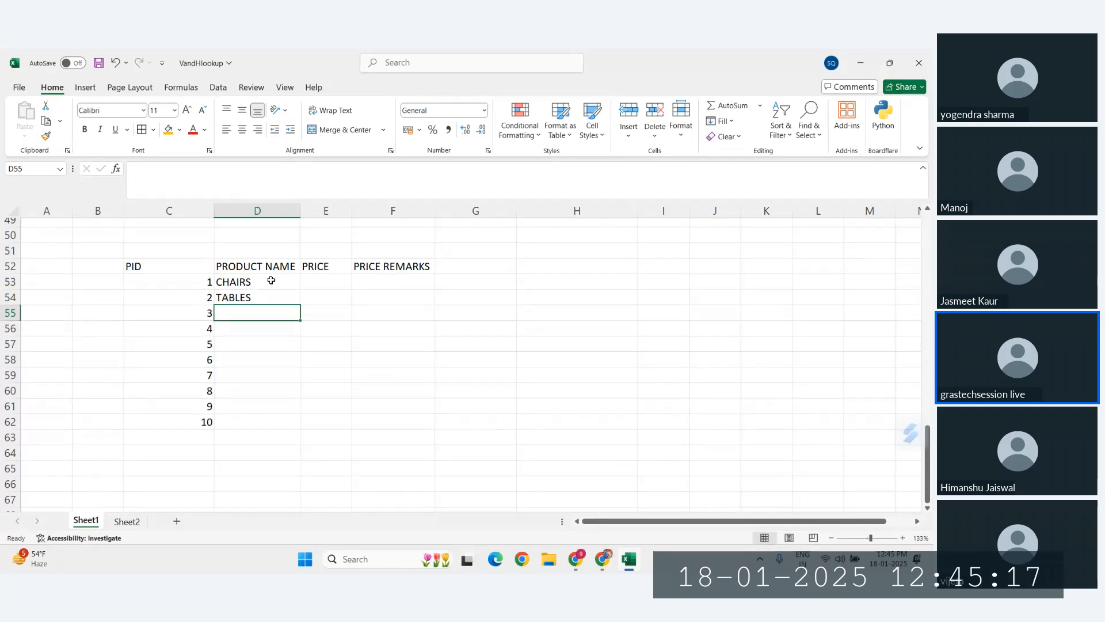
type("TV")
key("Return")
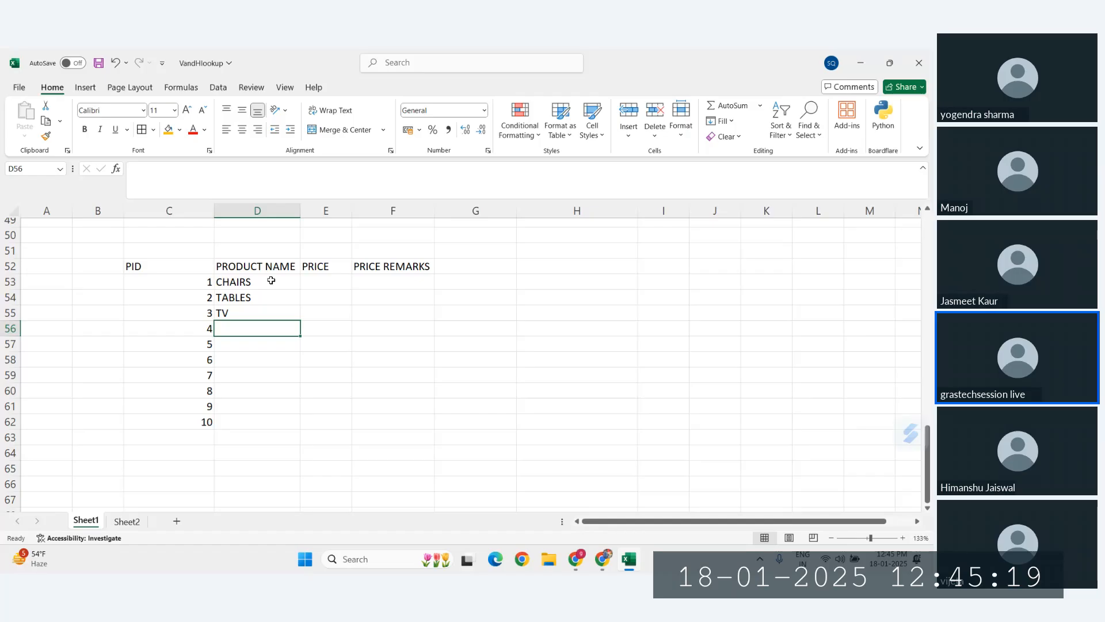
Enter ELECTRONICS GADGETS as the product name for PID 4 in D56
type("ELECTRON")
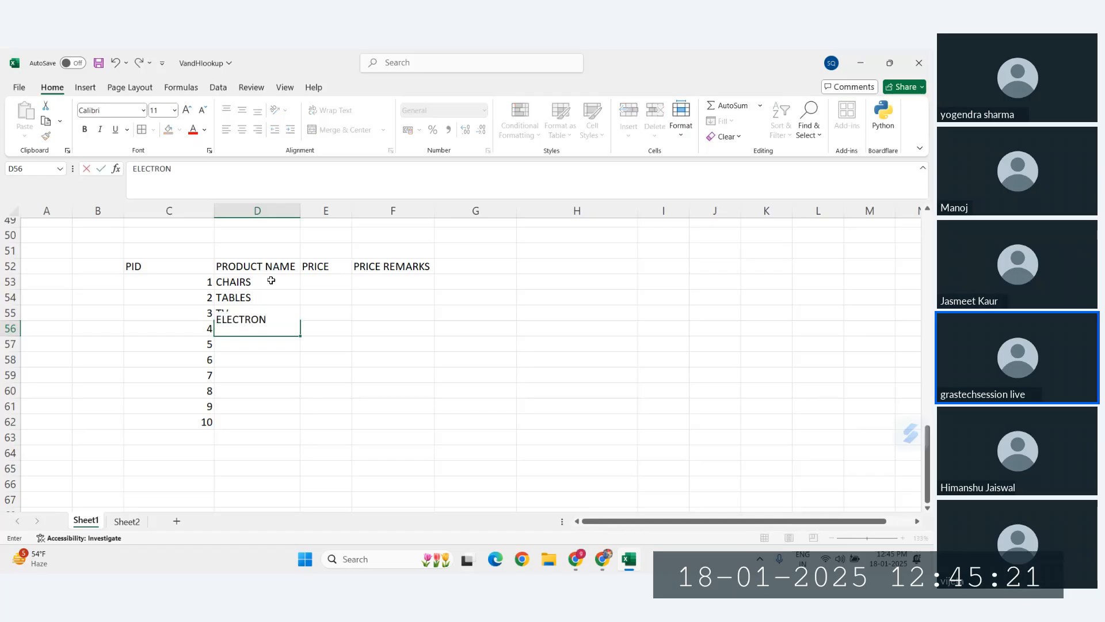
type("ICS GAD")
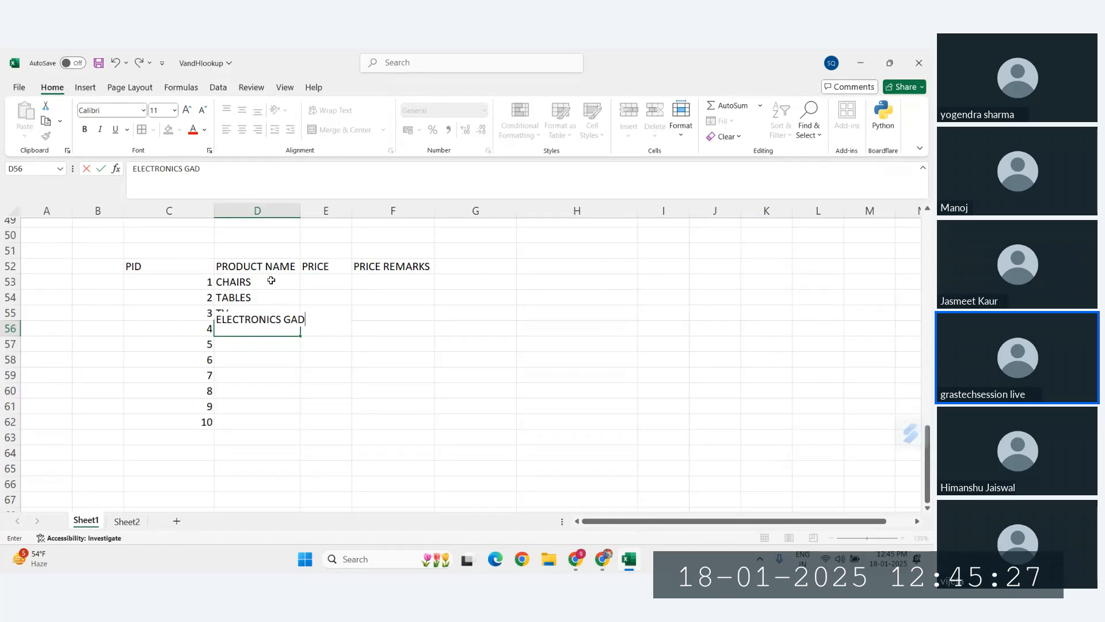
type("GETS")
key("Return")
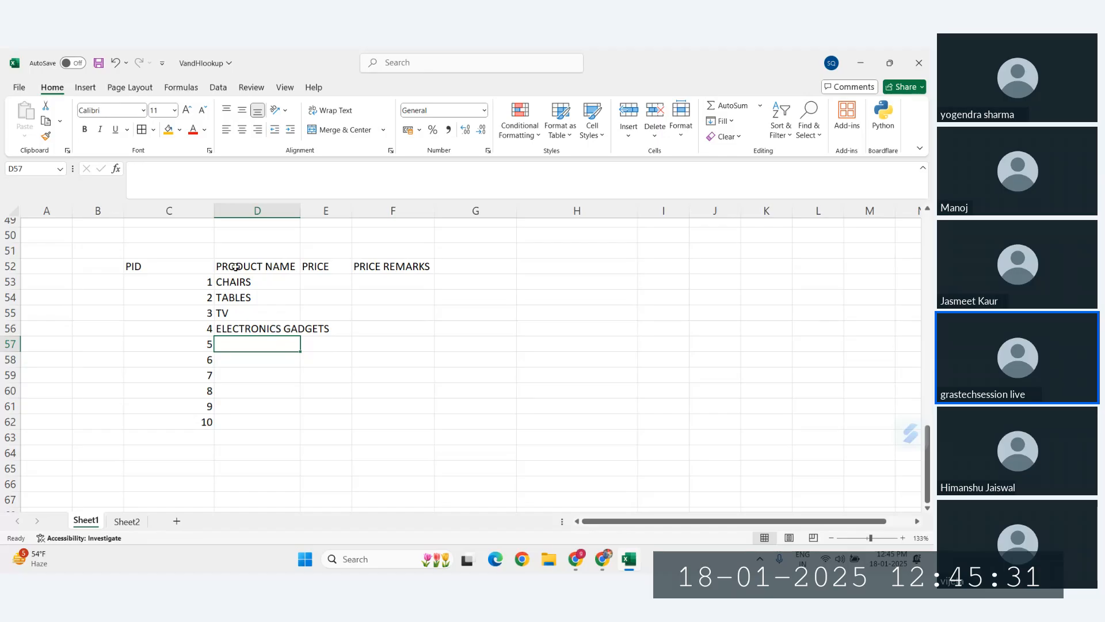
left_click(259, 325)
left_click(226, 167)
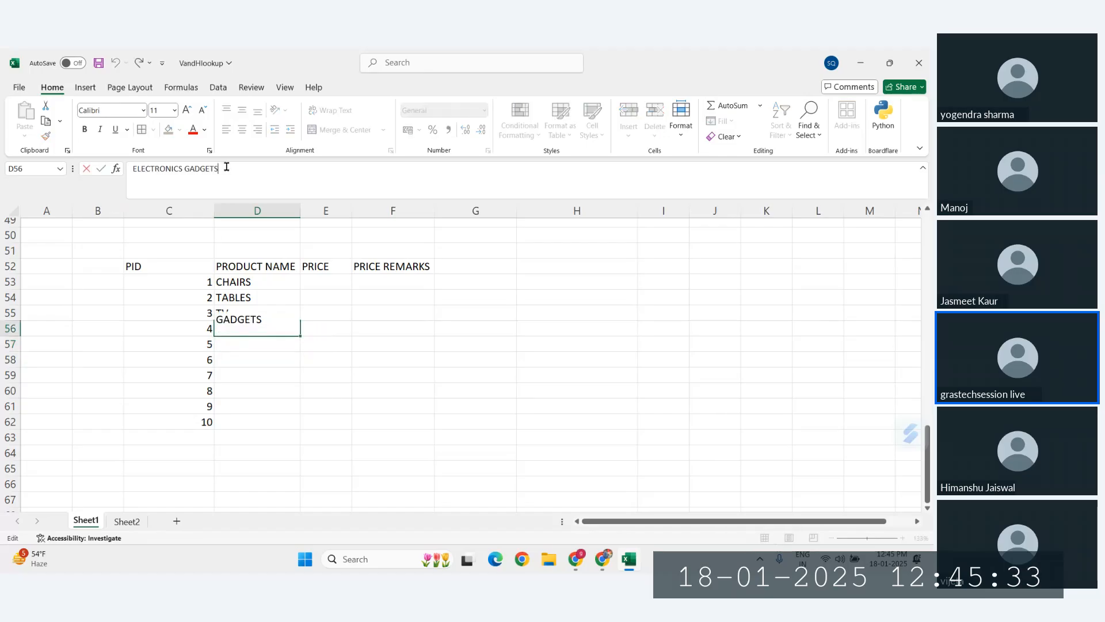
key("Return")
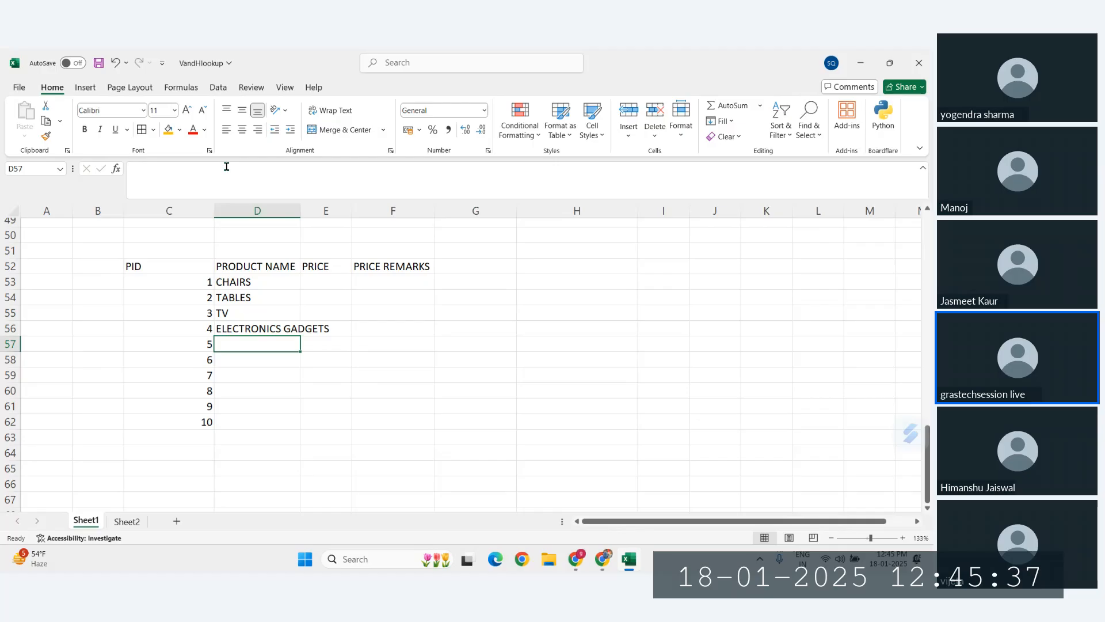
Enter the product names TOYS, BOOKS and FURNITURES in D57 to D59
type("TOYS")
key("Return")
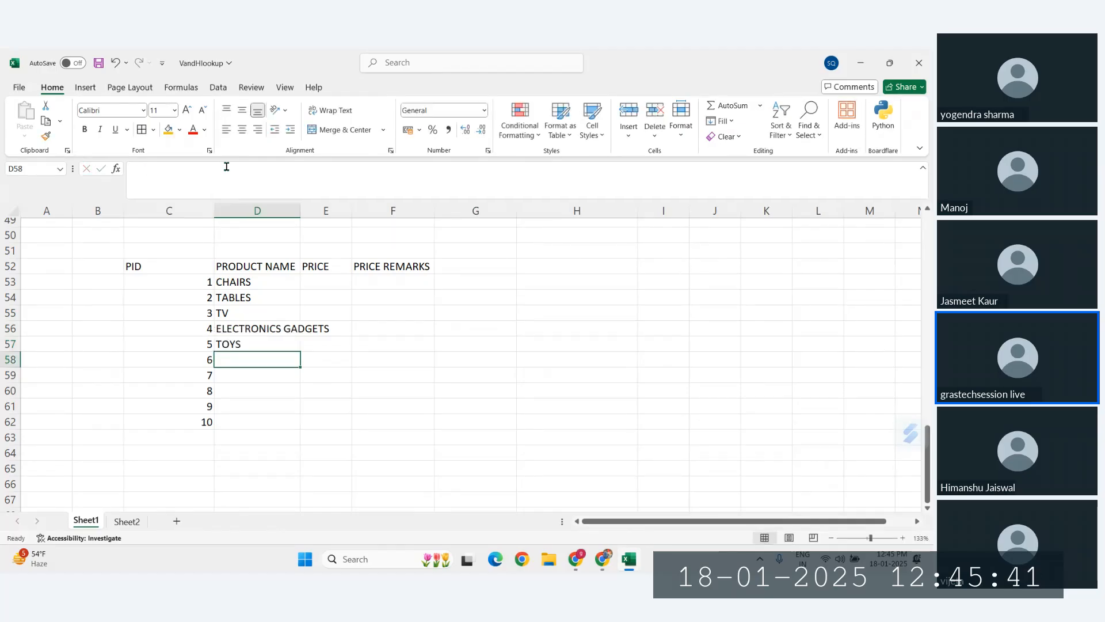
type("BOOKS")
key("Return")
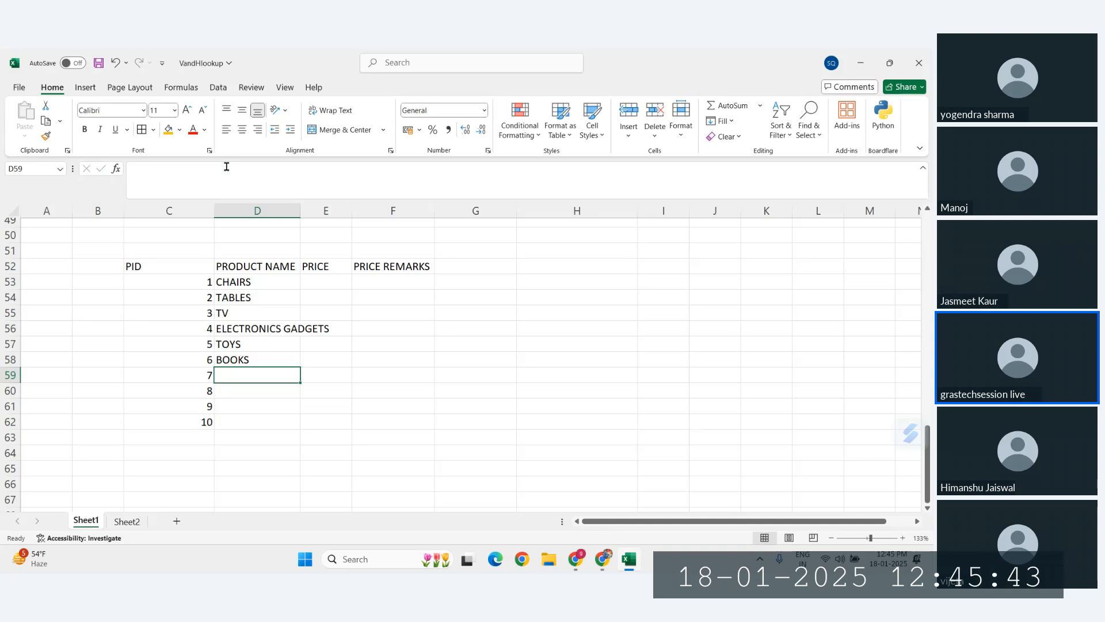
type("FURT")
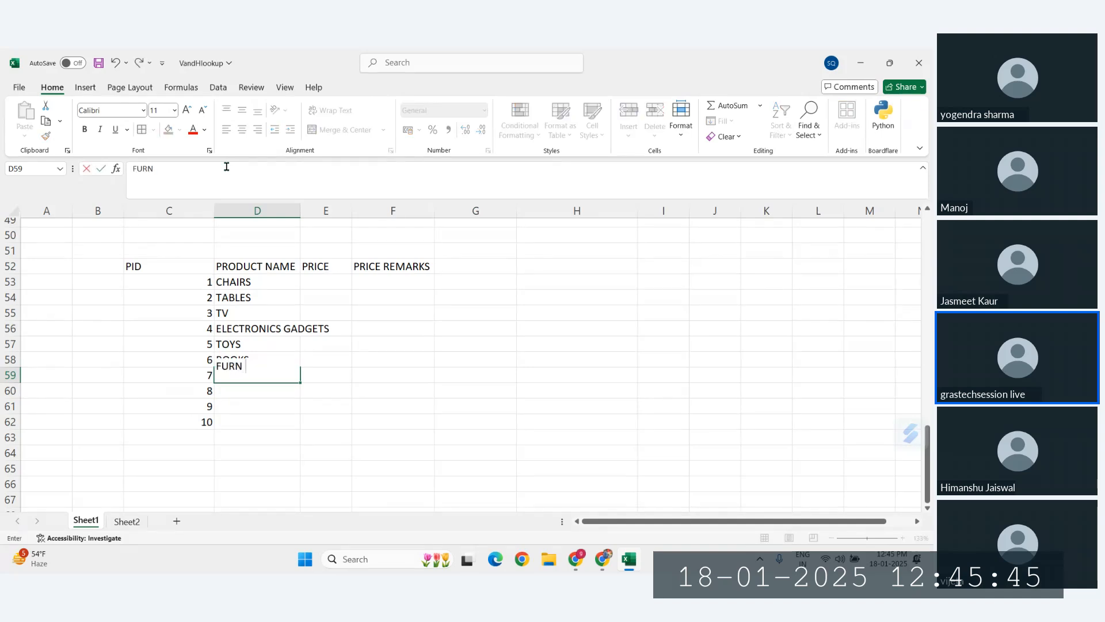
type("ITURES")
key("Return")
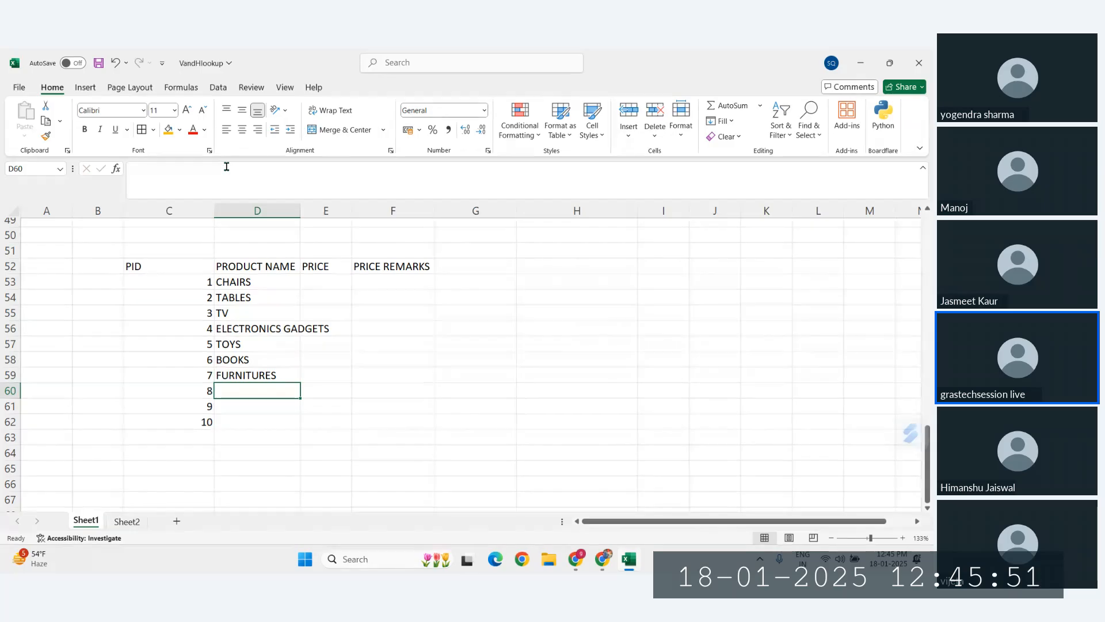
Enter the product names LAPTOP, CARDS and PHONES in D60 to D62 and fit column D to its longest entry
type("LAPTOP")
key("Return")
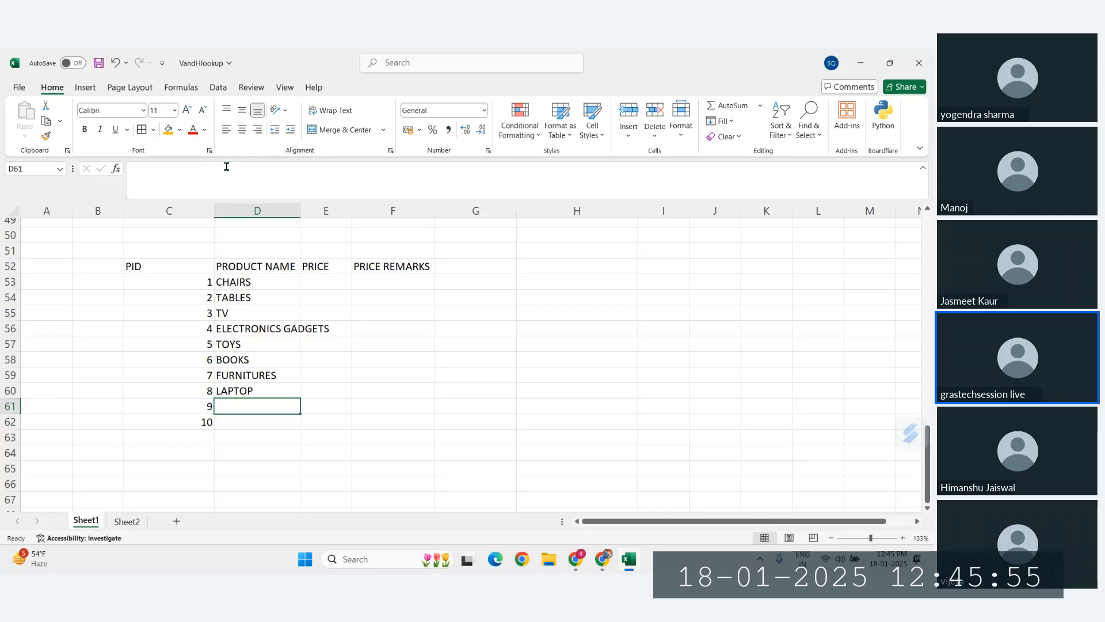
type("CARDS")
key("Return")
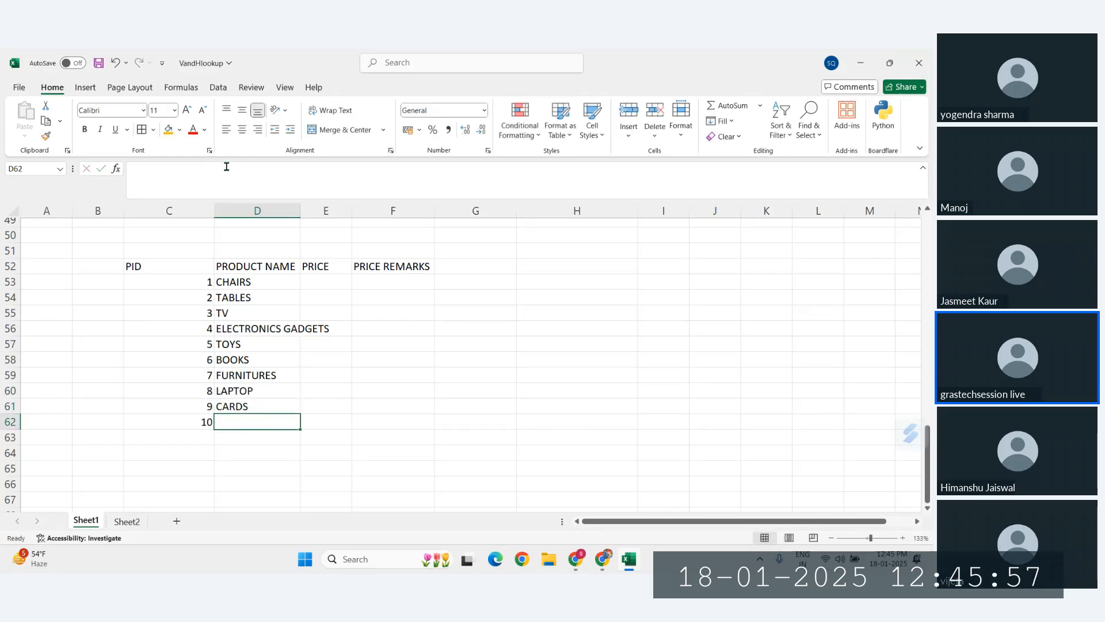
type("PH")
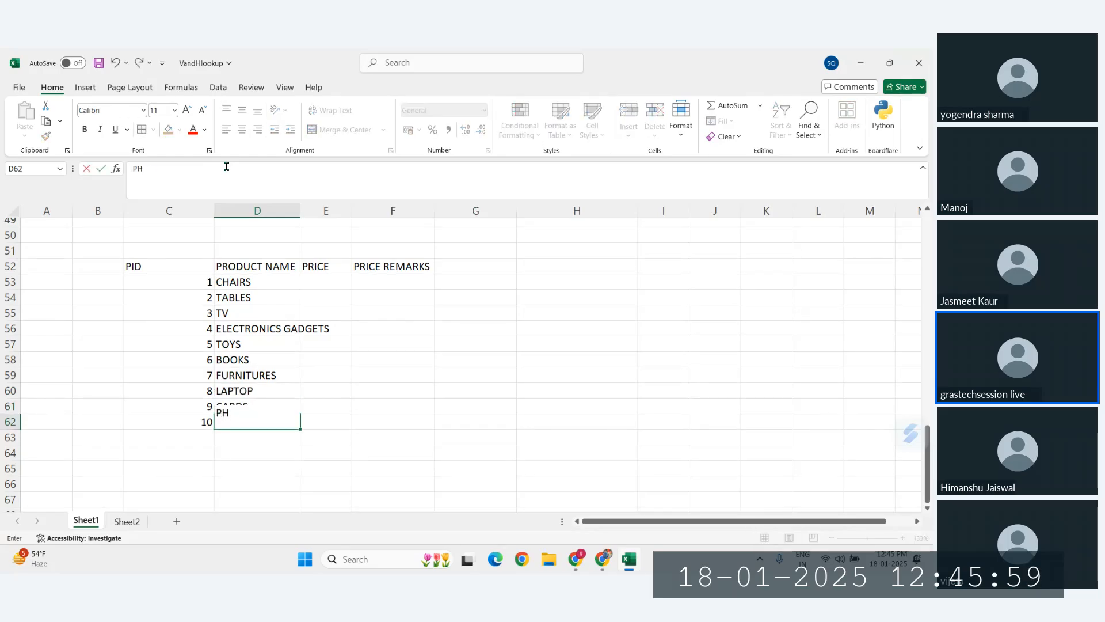
type("ONES")
key("Return")
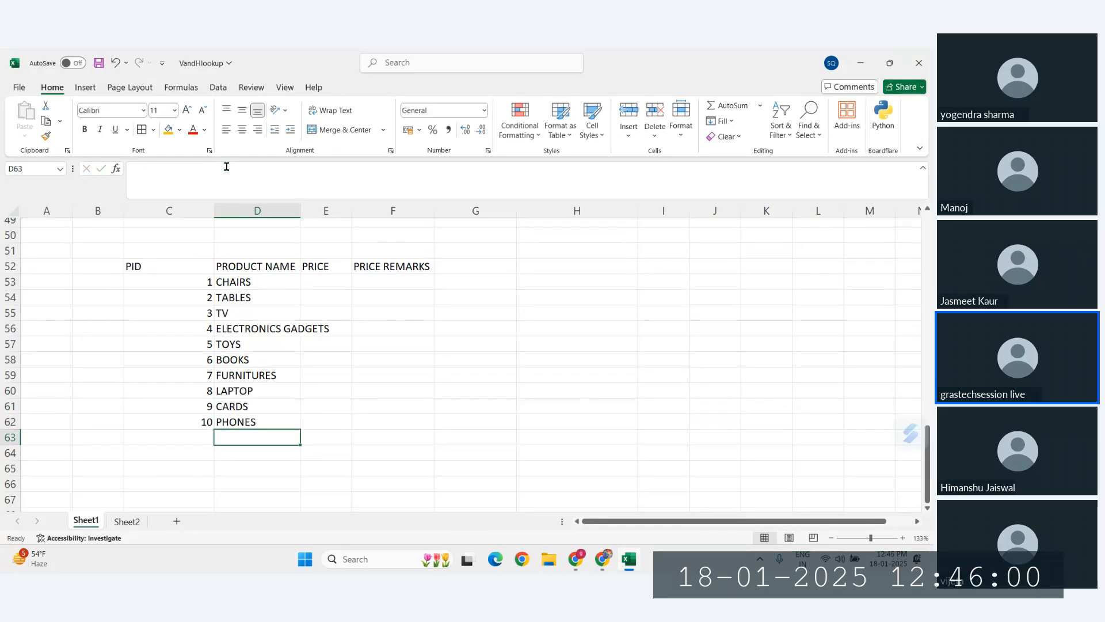
double_click(300, 213)
Try filling the prices in E53 to E62 with =RANDBETWEEN(1,10000) and clear them again
left_click(364, 275)
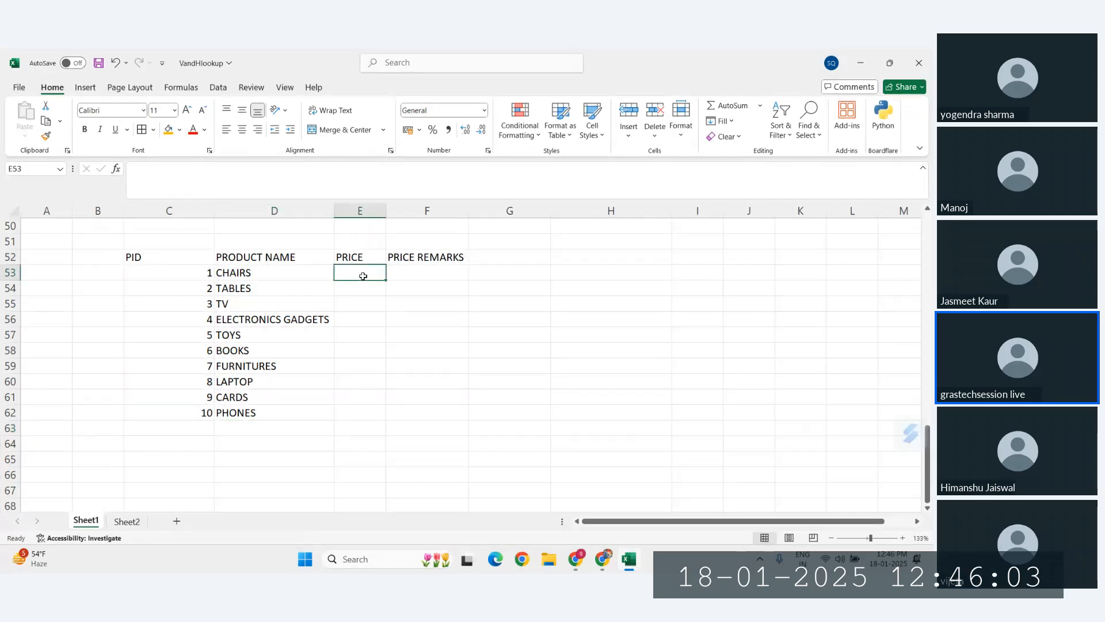
type("=RAN")
key("Down")
key("Down")
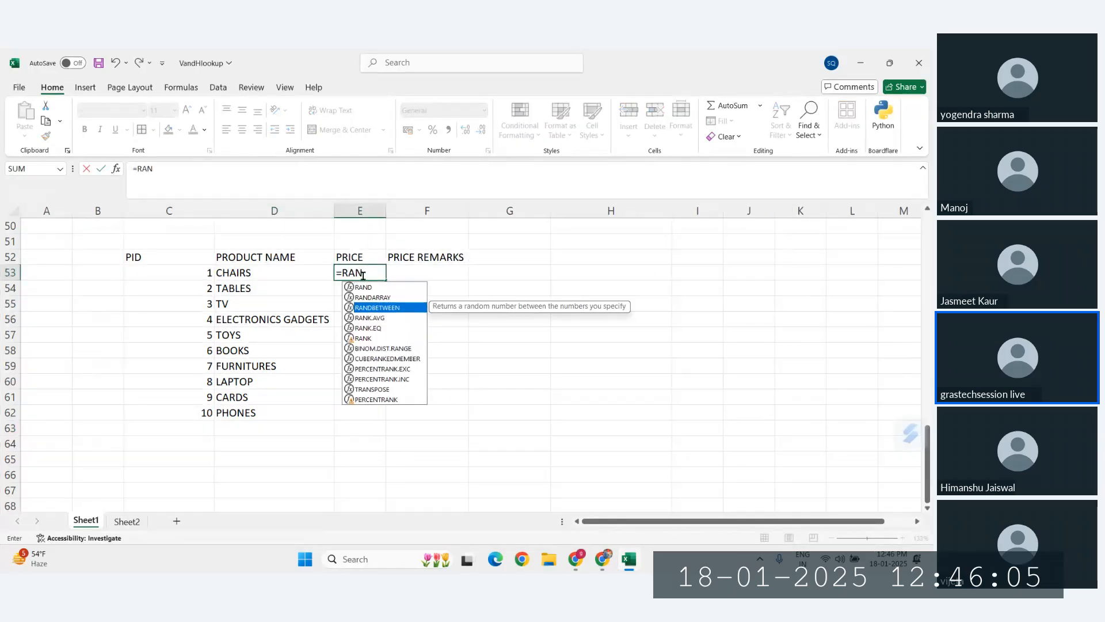
key("Tab")
type("1,")
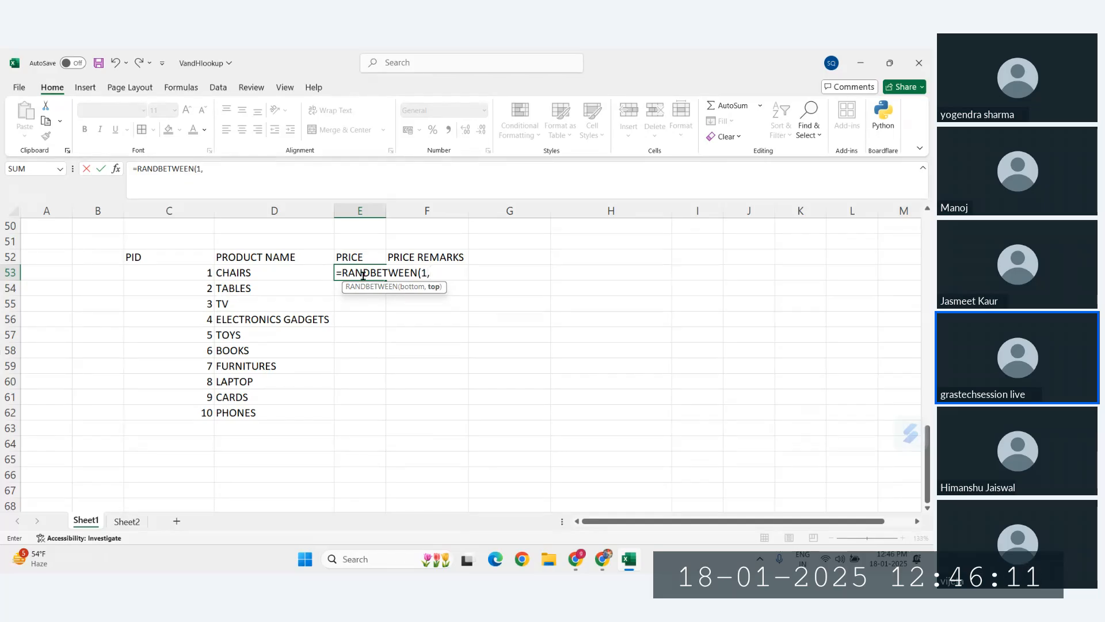
type("5")
type("000)")
key("Return")
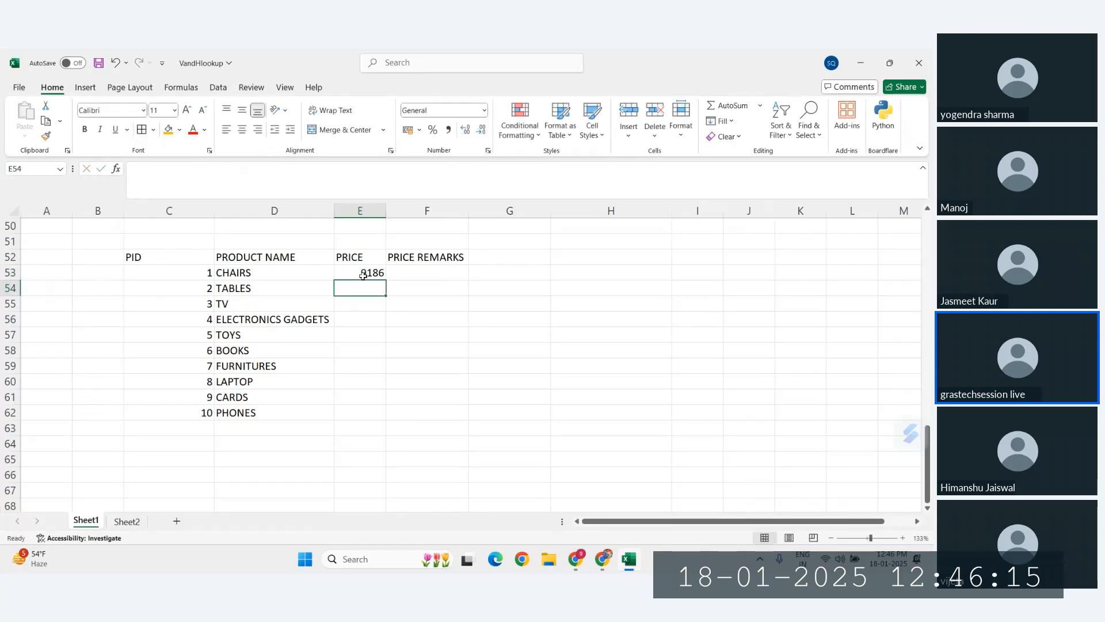
left_click(363, 276)
double_click(388, 281)
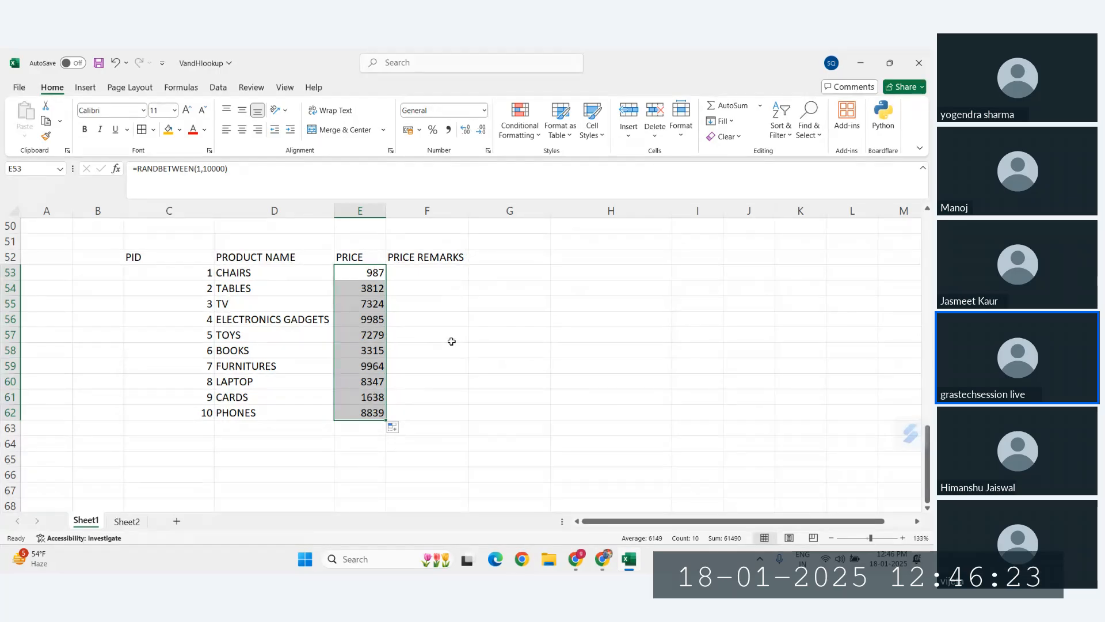
key("Delete")
Enter the prices 15, 215 and 356 for CHAIRS, TABLES and TV in E53 to E55
left_click(357, 271)
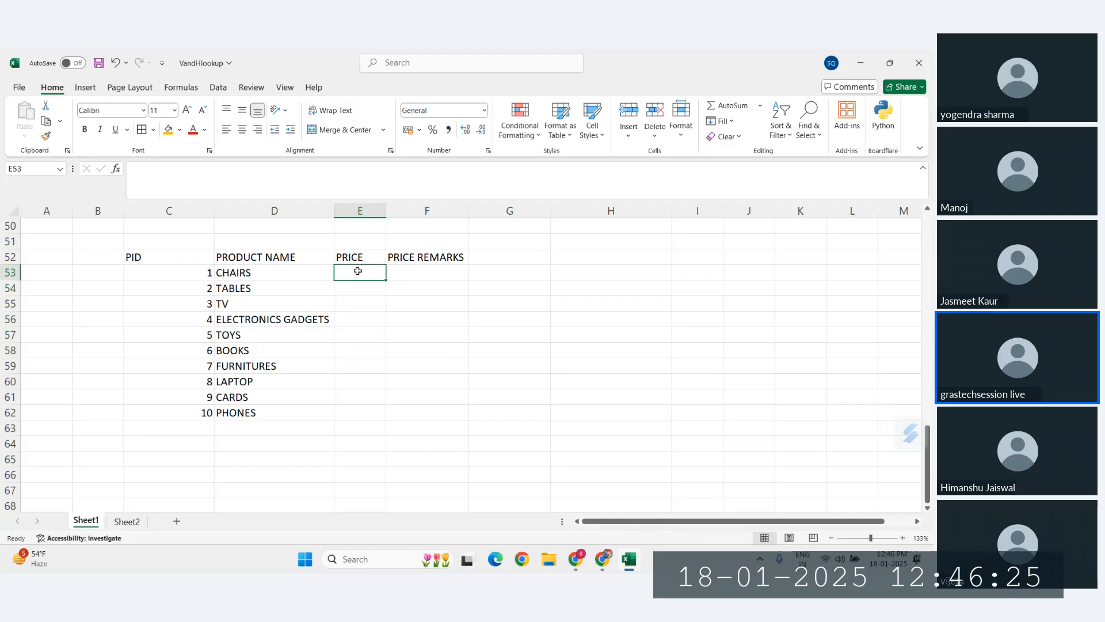
type("1")
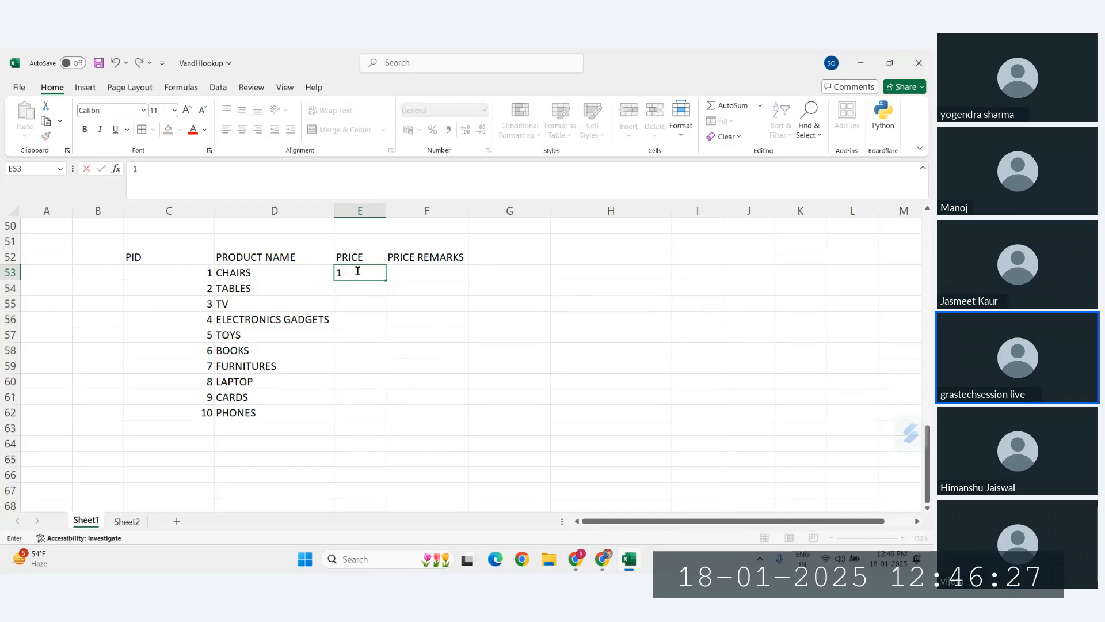
type("5")
key("Return")
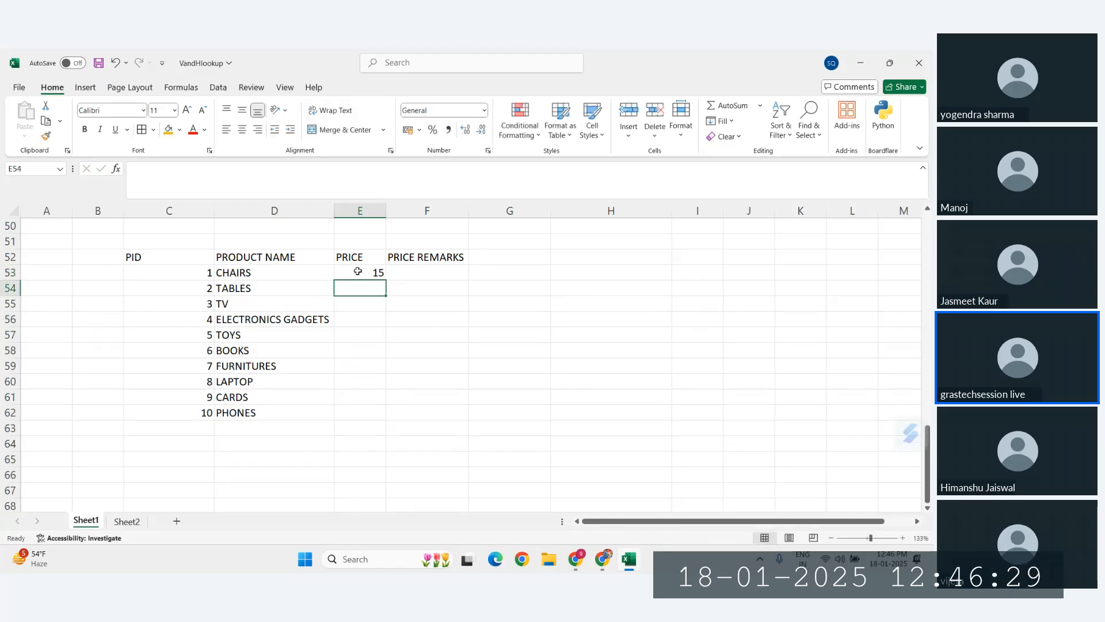
type("215")
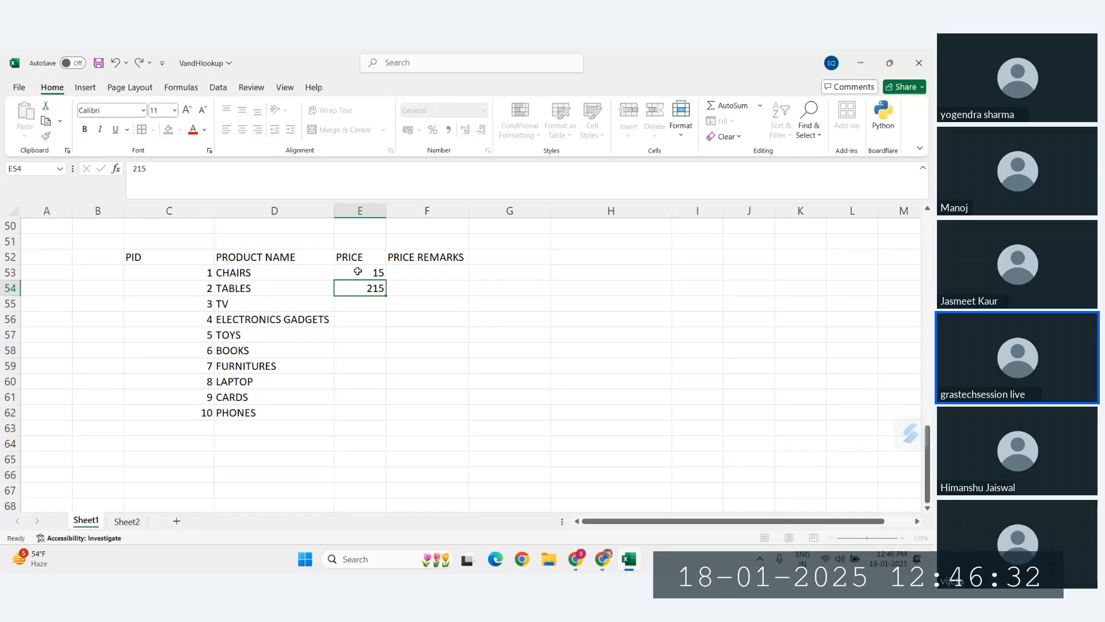
key("Return")
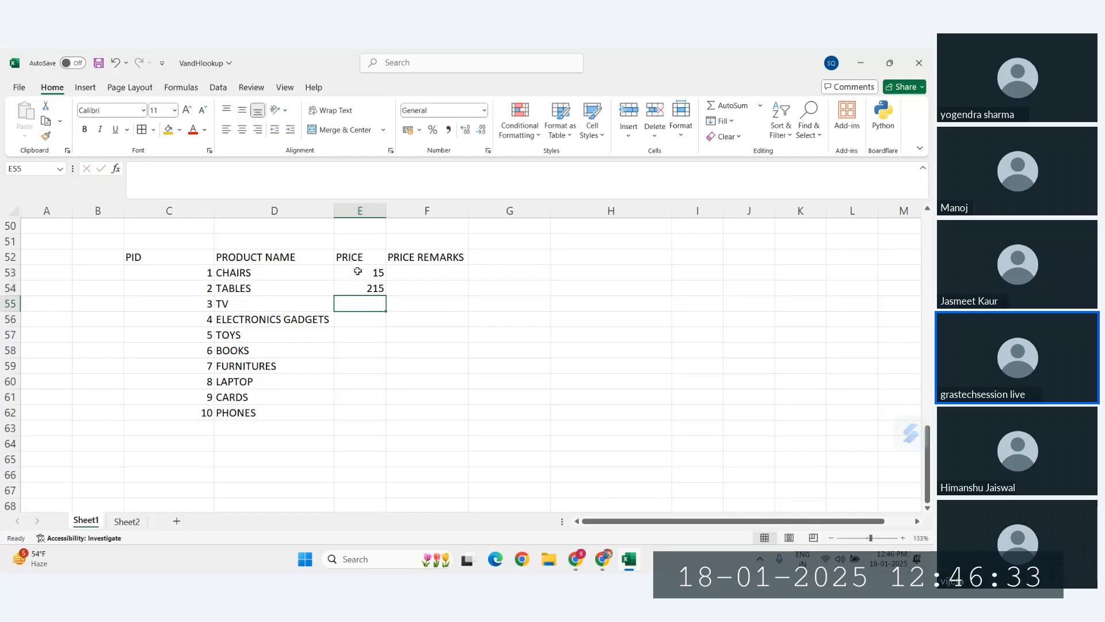
type("356")
key("Return")
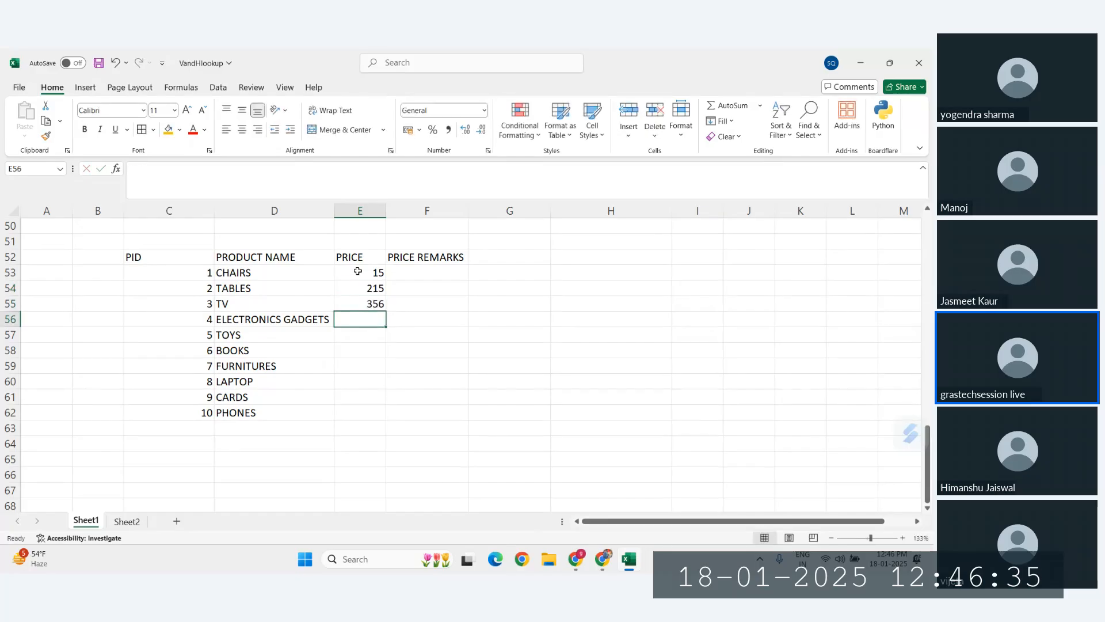
Enter the prices 456, 567, 434 and 678 in E56 to E59, from ELECTRONICS GADGETS to FURNITURES
type("456")
key("Return")
type("567")
key("Return")
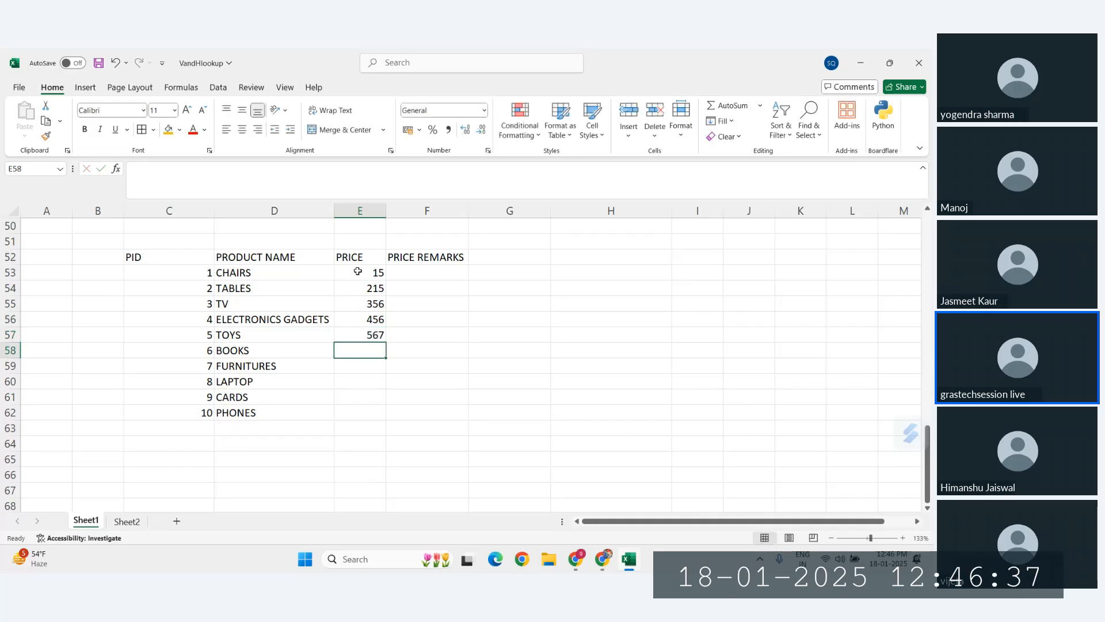
type("434")
key("Return")
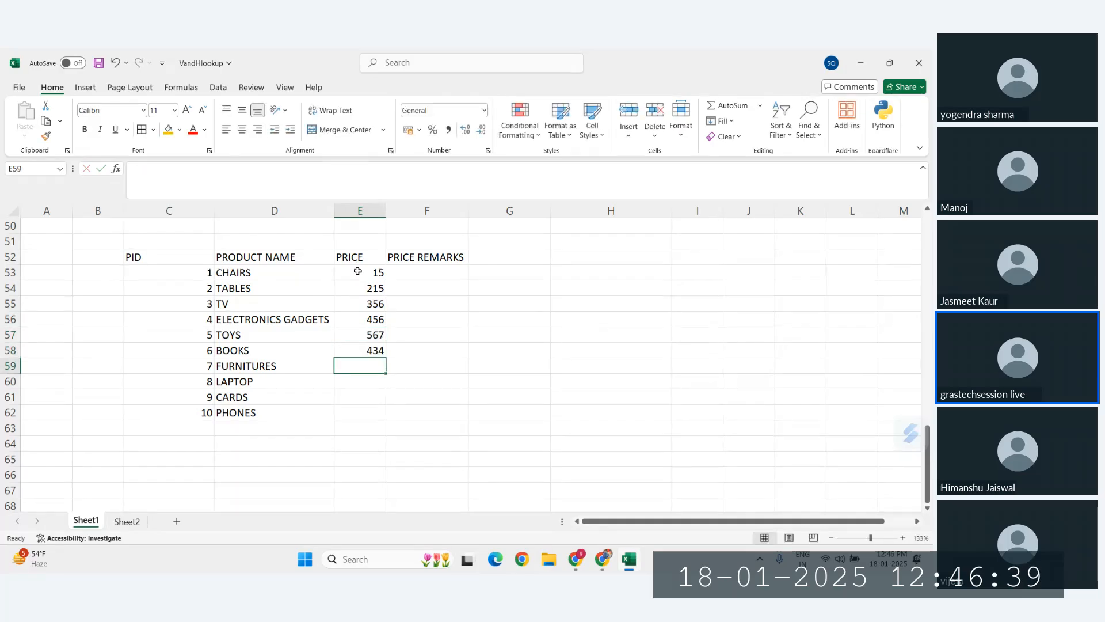
type("678")
key("Return")
Enter the prices 2000, 3467 and 6700 for LAPTOP, CARDS and PHONES in E60 to E62
type("20")
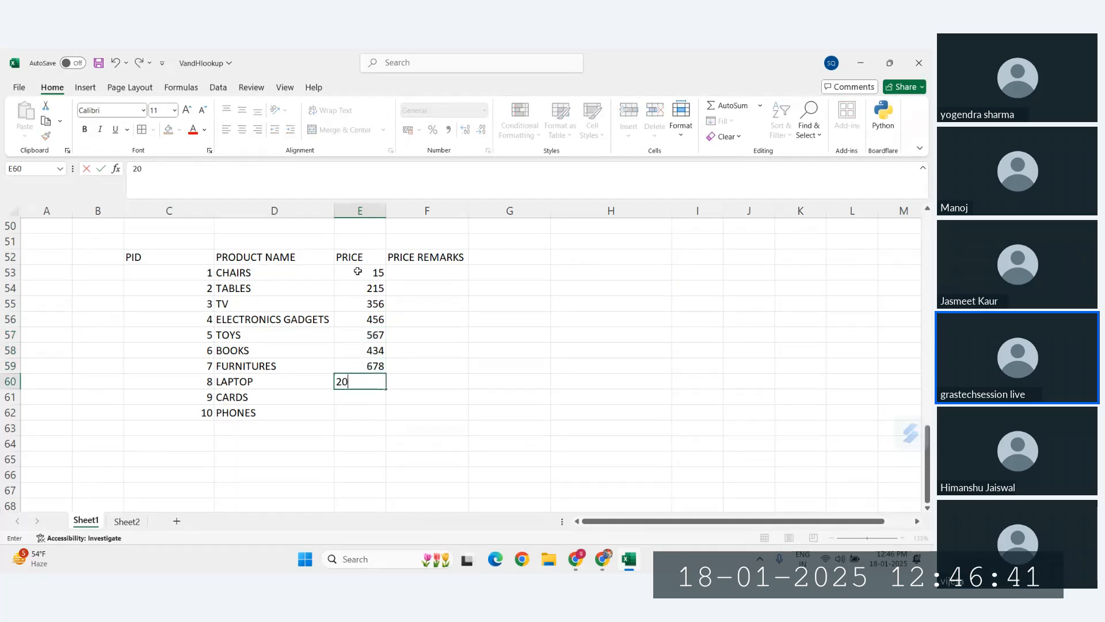
type("00")
key("Return")
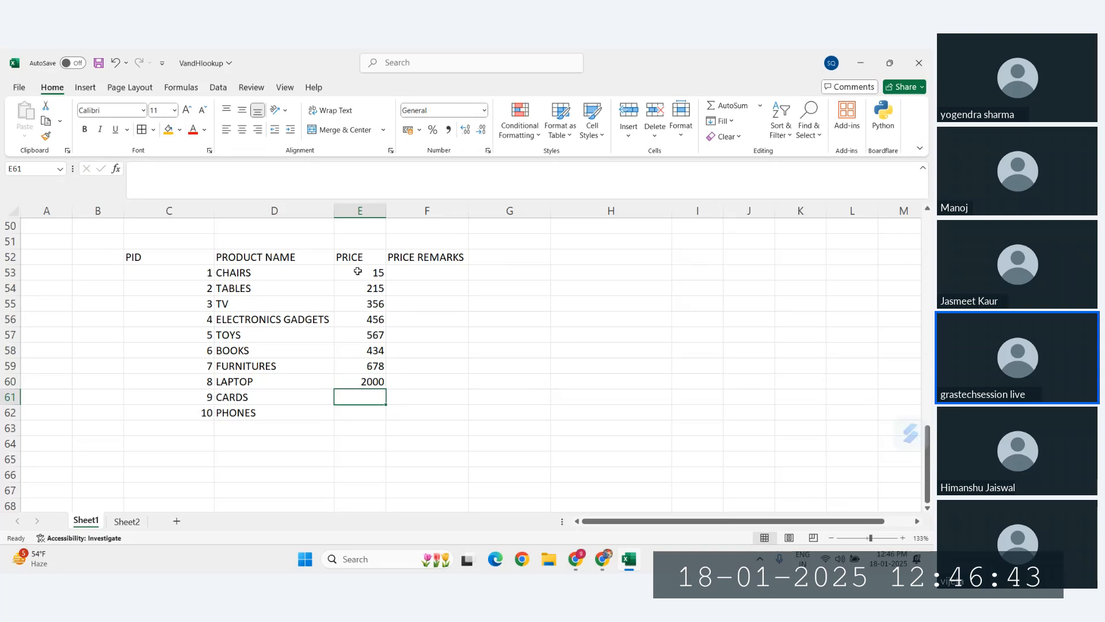
type("3467")
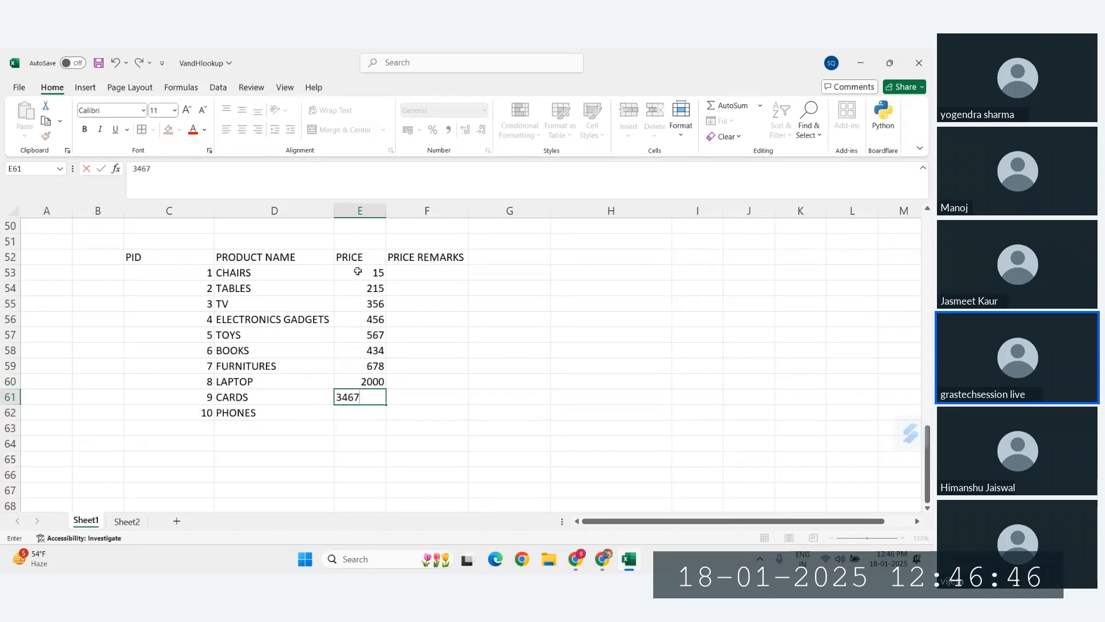
key("Return")
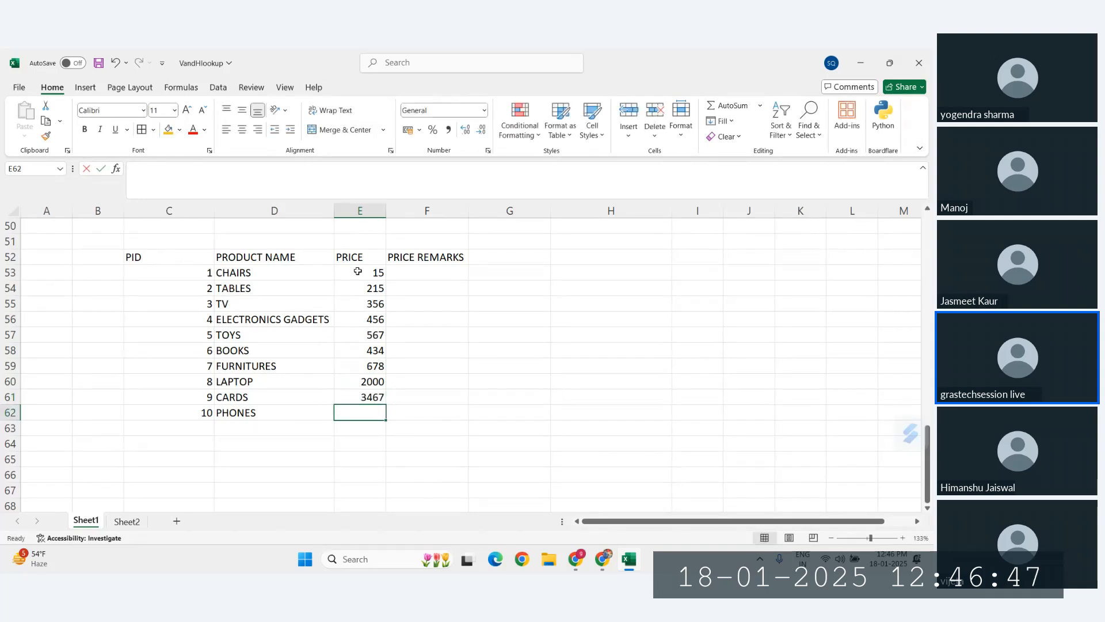
type("4500")
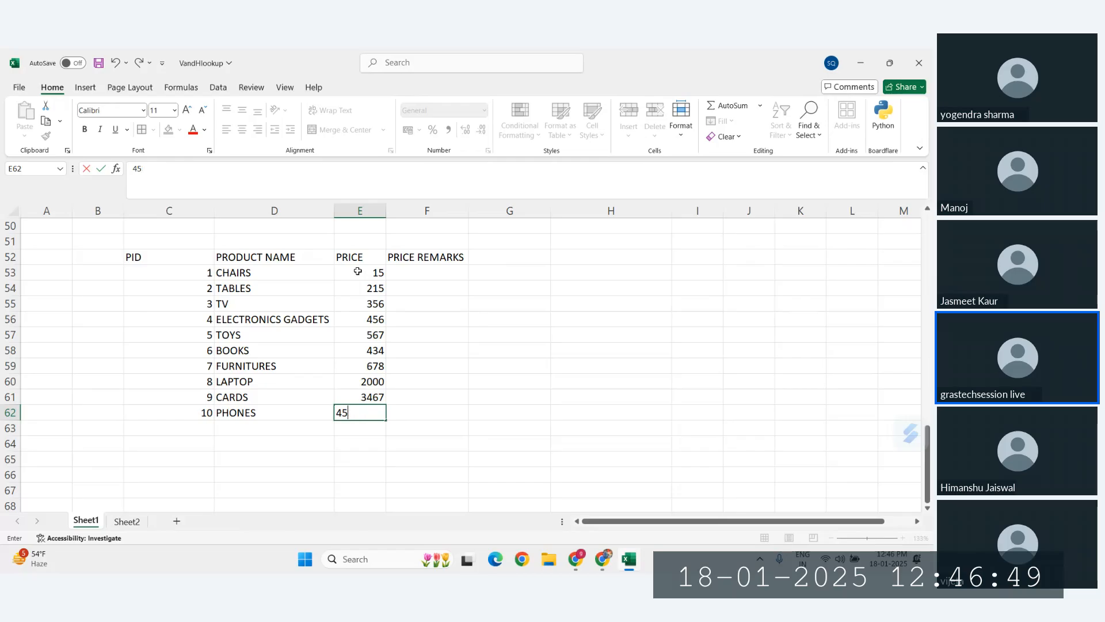
key("BackSpace")
key("BackSpace")
type("6700")
key("Return")
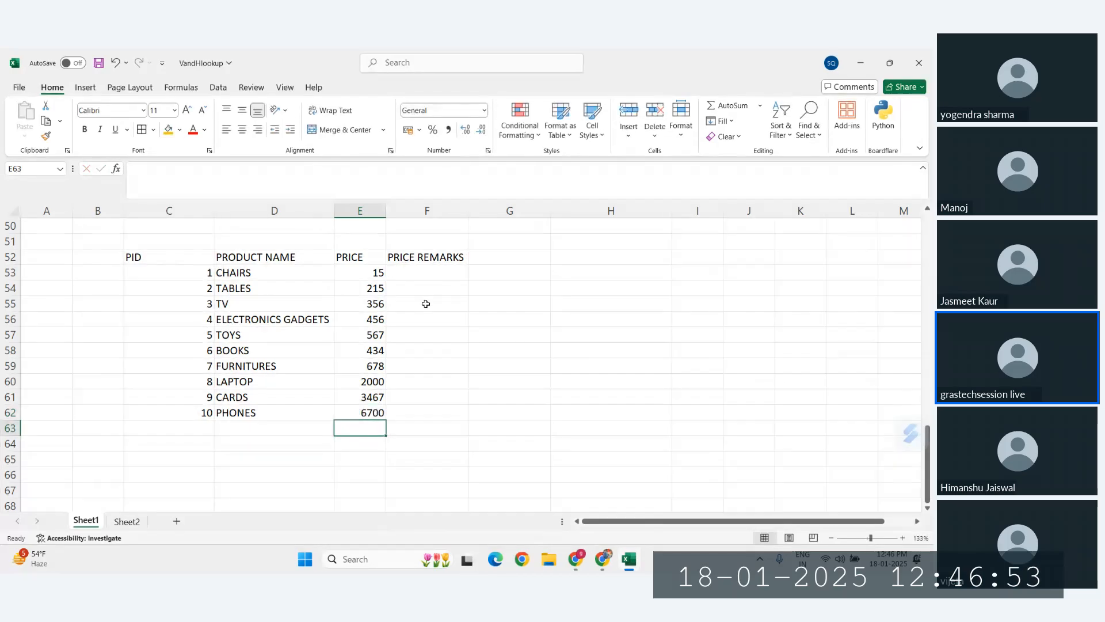
Centre the contents of the product table C52:F62 horizontally and put borders around all its cells
left_click_drag(185, 264, 415, 414)
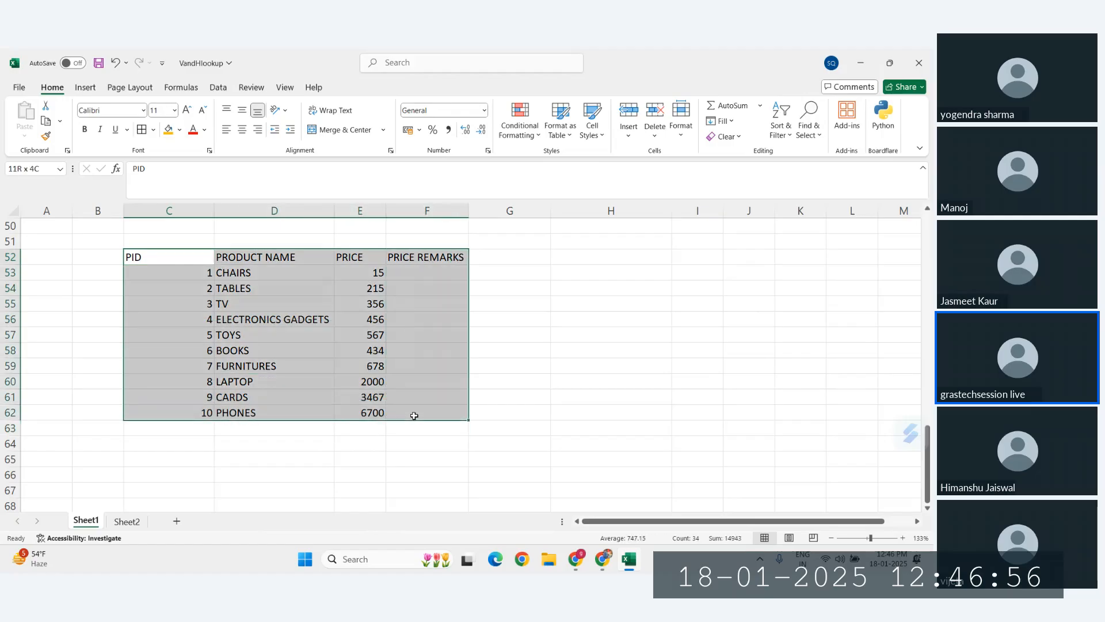
left_click(242, 130)
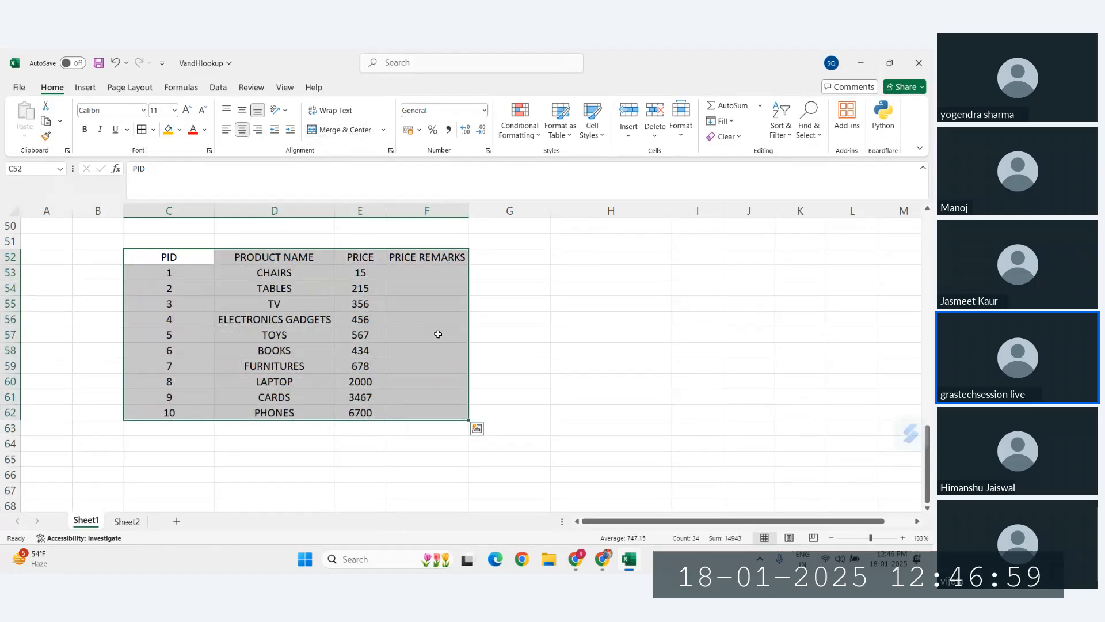
left_click(504, 302)
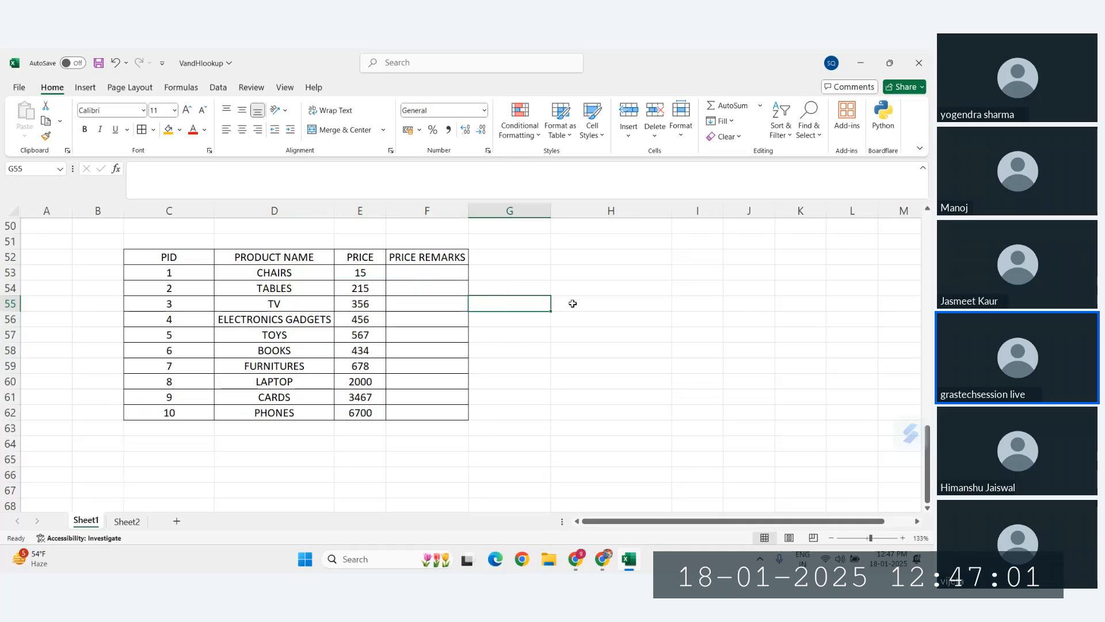
scroll(612, 292, "right", 1)
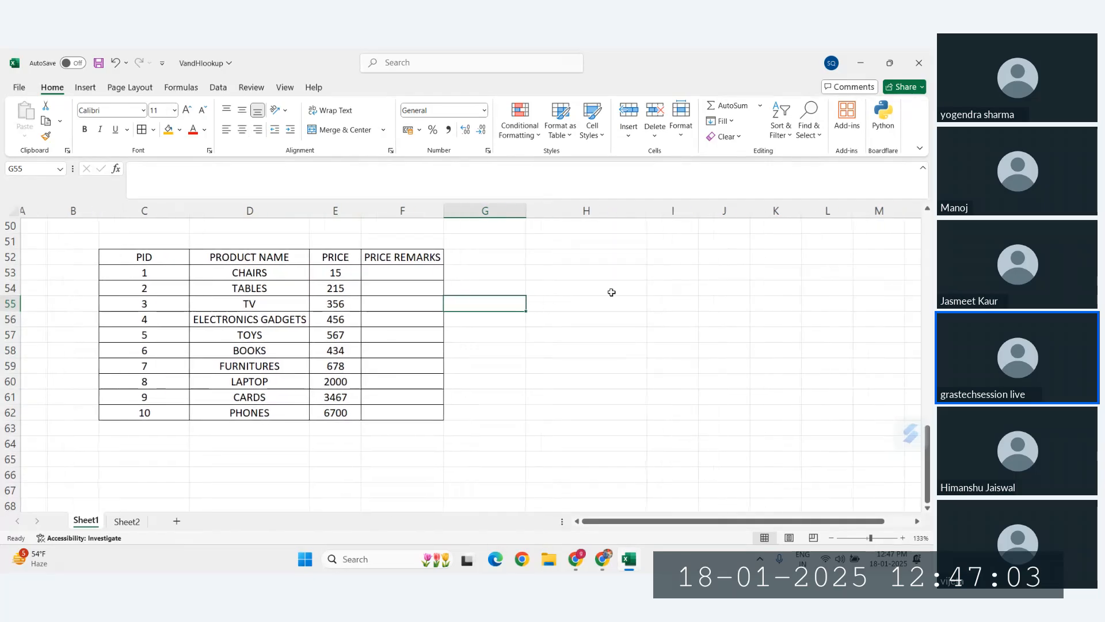
scroll(611, 292, "right", 1)
left_click_drag(135, 256, 353, 402)
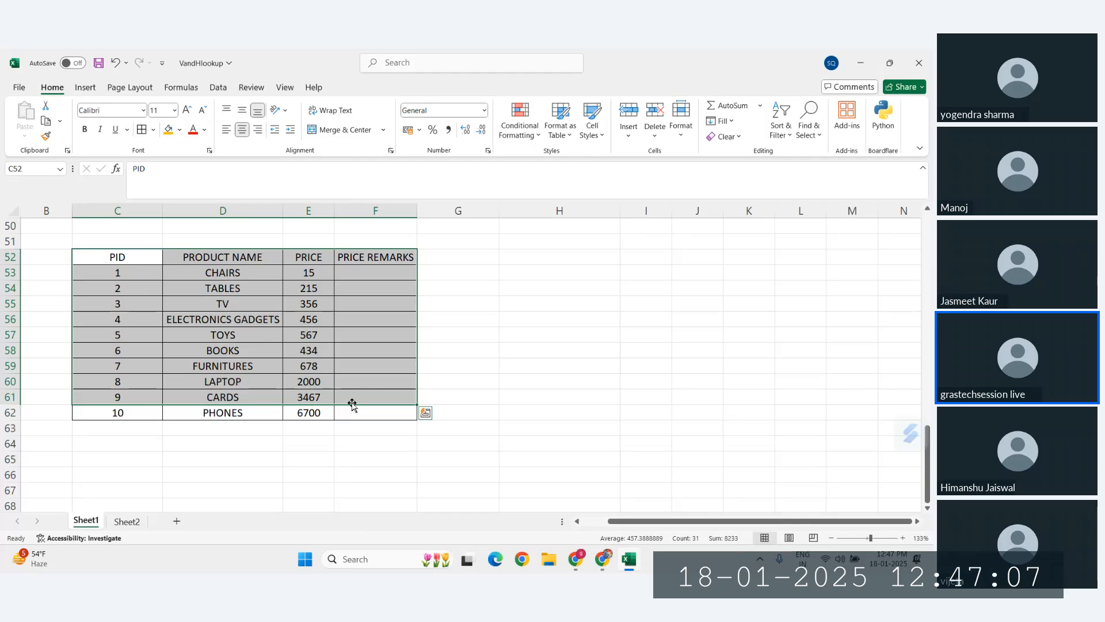
left_click_drag(153, 254, 348, 408)
left_click_drag(365, 274, 379, 414)
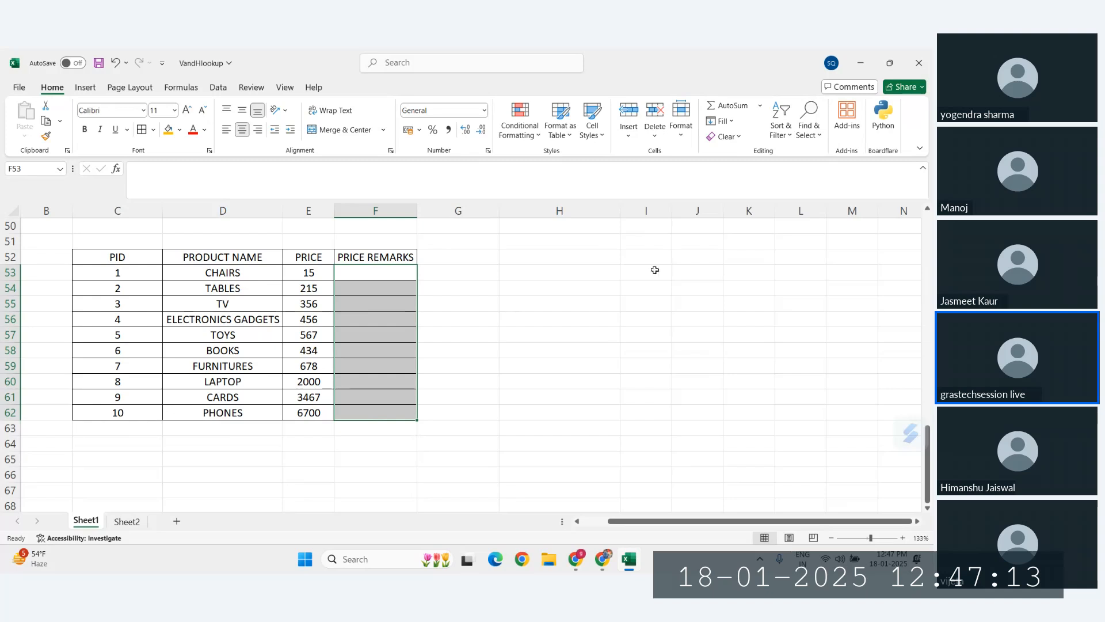
Enter the headings PRICE RANGE in I52 and REMARKS in J52, and fit column I to its heading
left_click(647, 252)
scroll(647, 252, "right", 1)
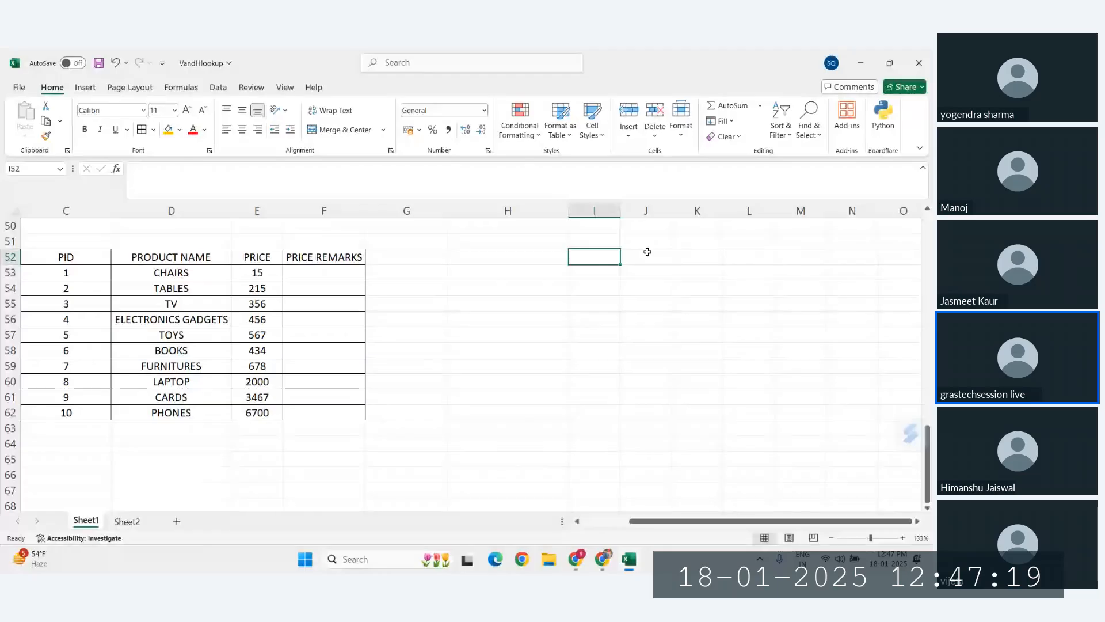
type("PRICE")
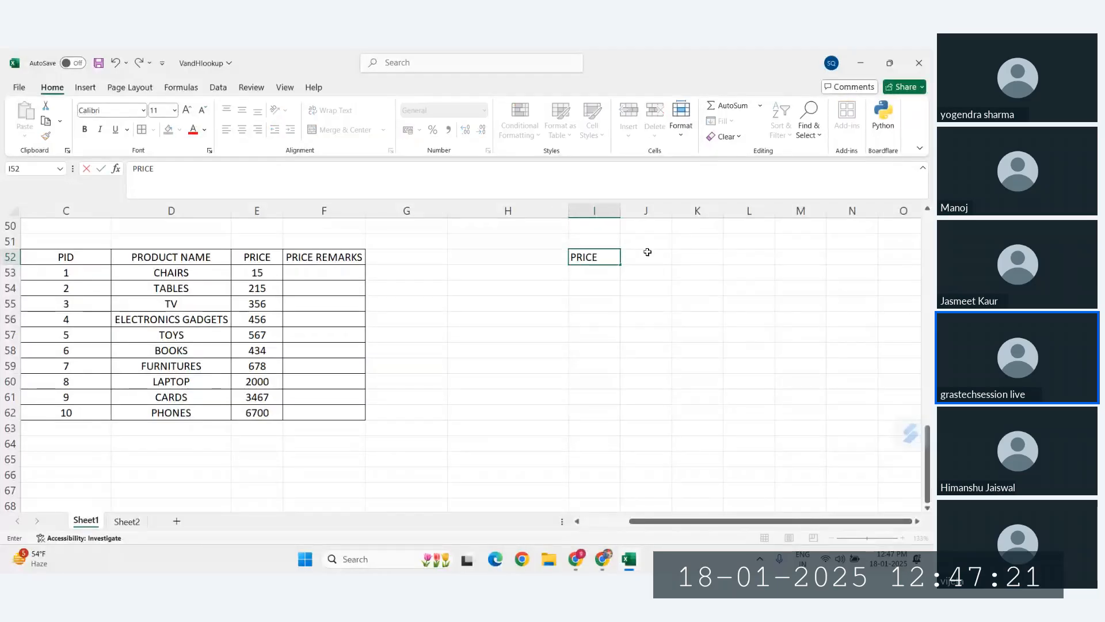
type(" RANGE")
key("Tab")
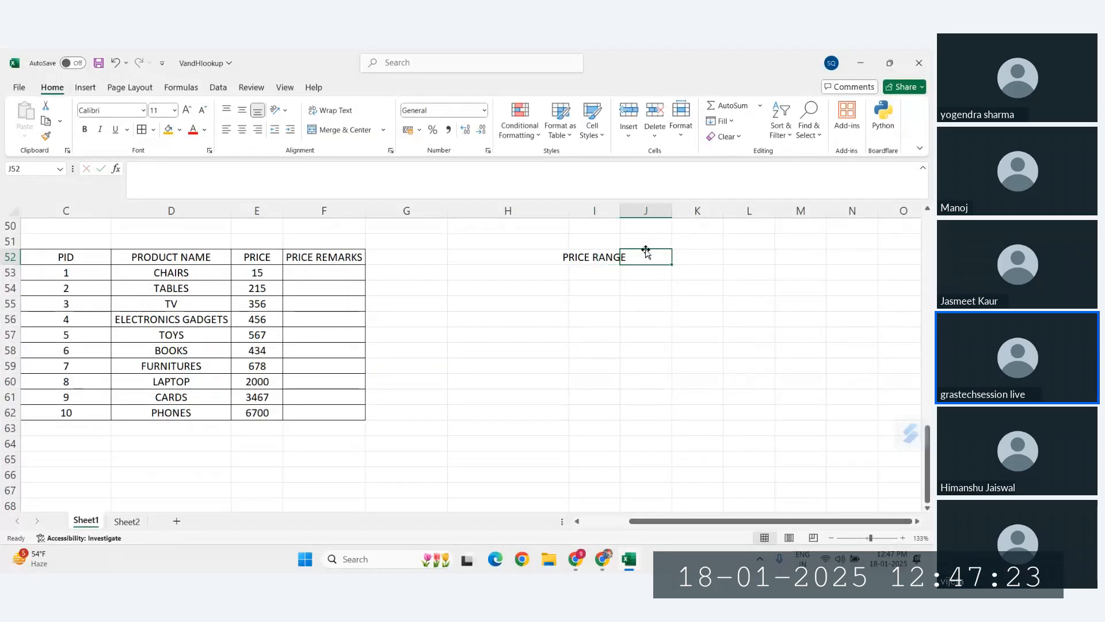
double_click(621, 210)
type("RE")
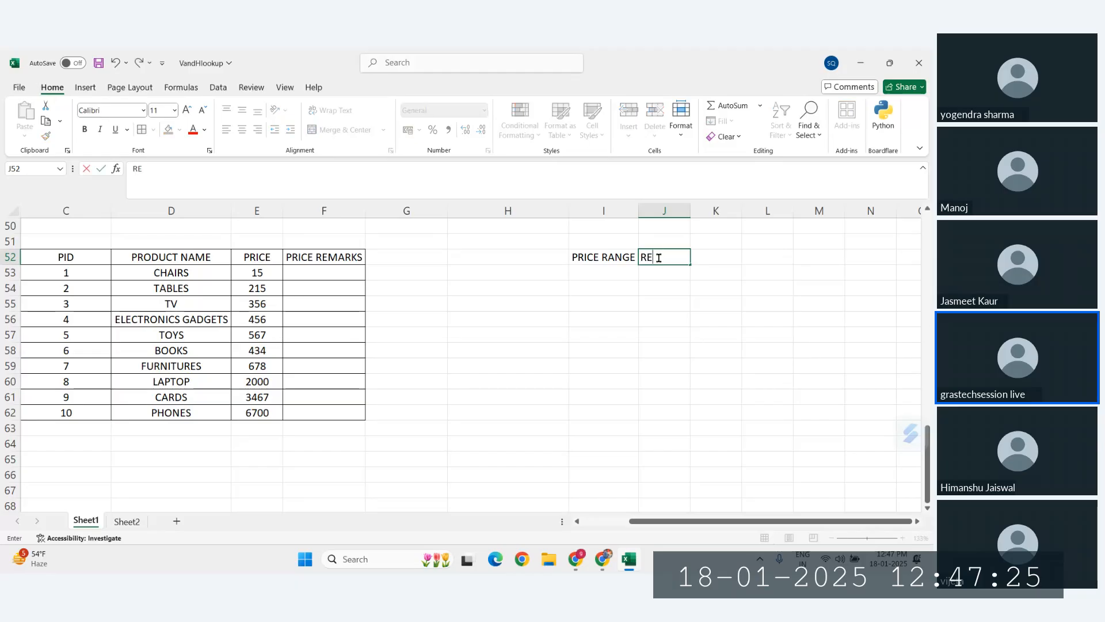
type("MARKS")
key("Return")
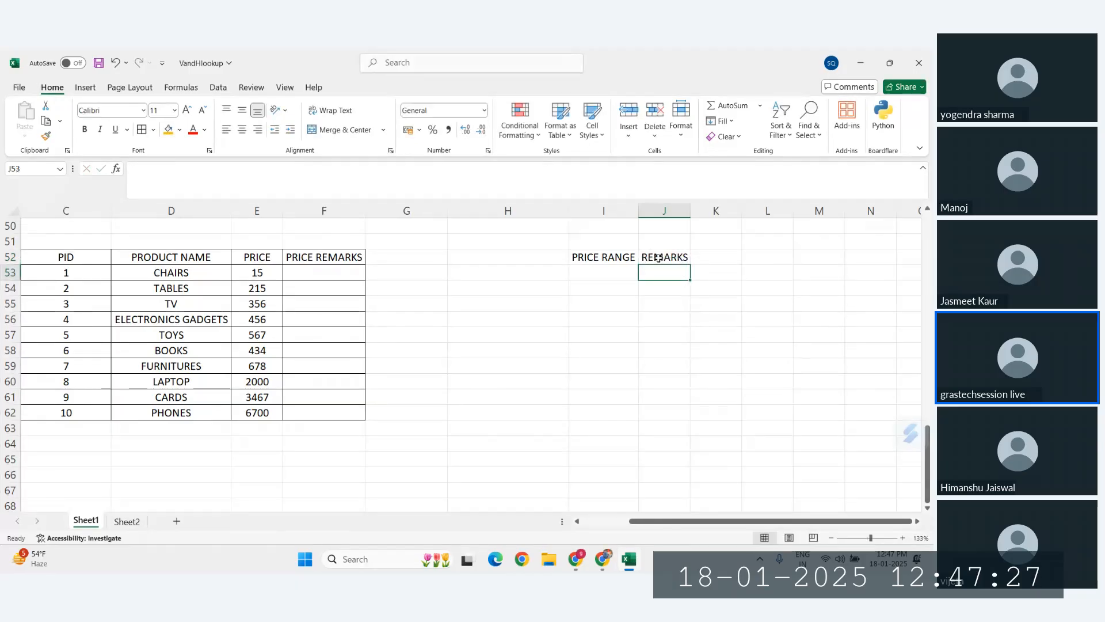
Enter 1 and 100 as the first two PRICE RANGE values in I53 and I54
left_click(613, 262)
mouse_move(614, 264)
left_mouse_down()
mouse_move(637, 286)
mouse_move(661, 365)
mouse_move(668, 321)
left_mouse_up()
left_click(588, 274)
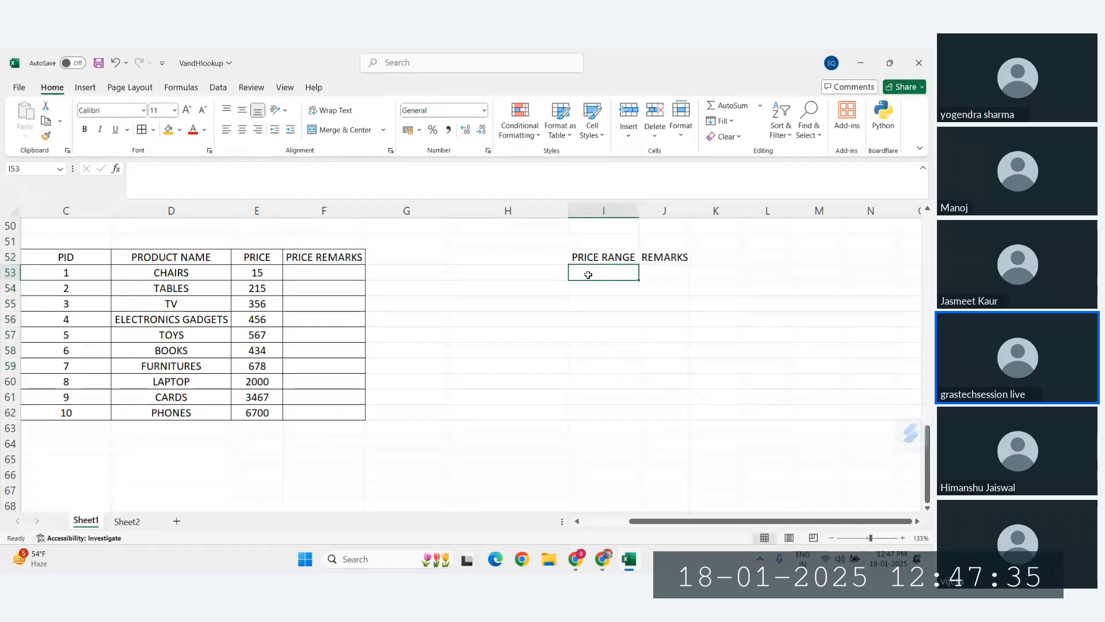
type("1")
key("Tab")
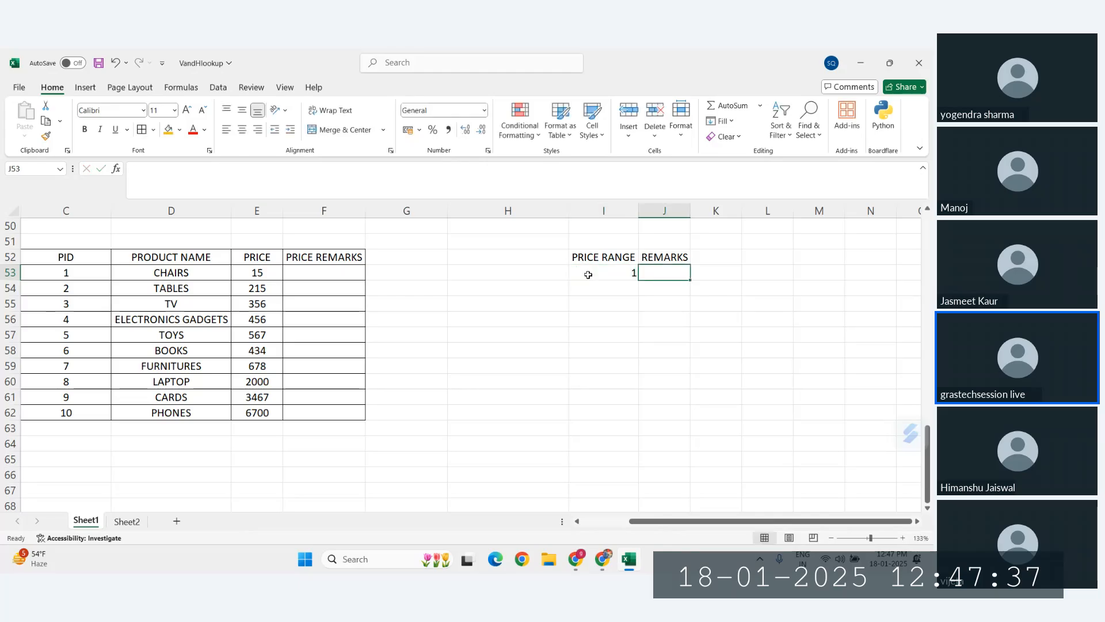
key("Return")
type("100")
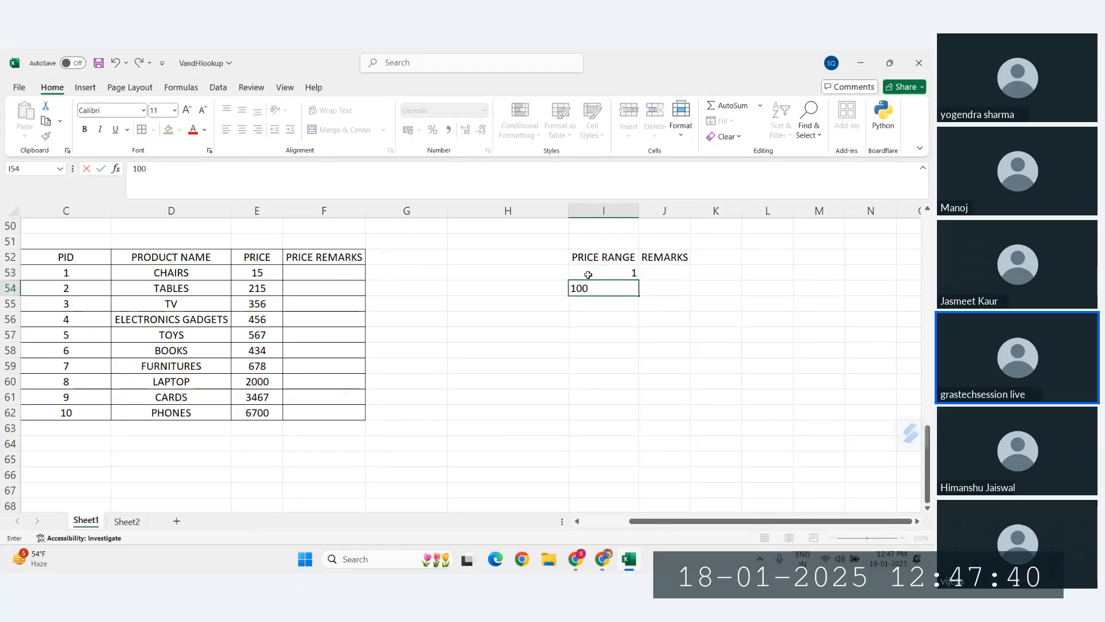
key("Tab")
left_click(630, 274)
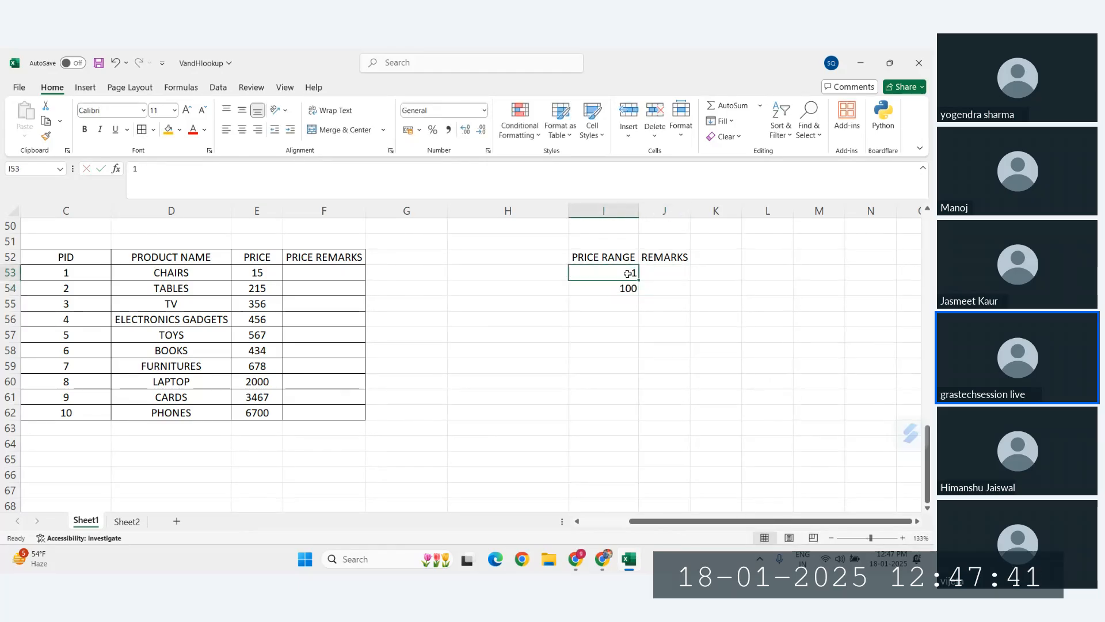
left_click(627, 286)
left_click(659, 271)
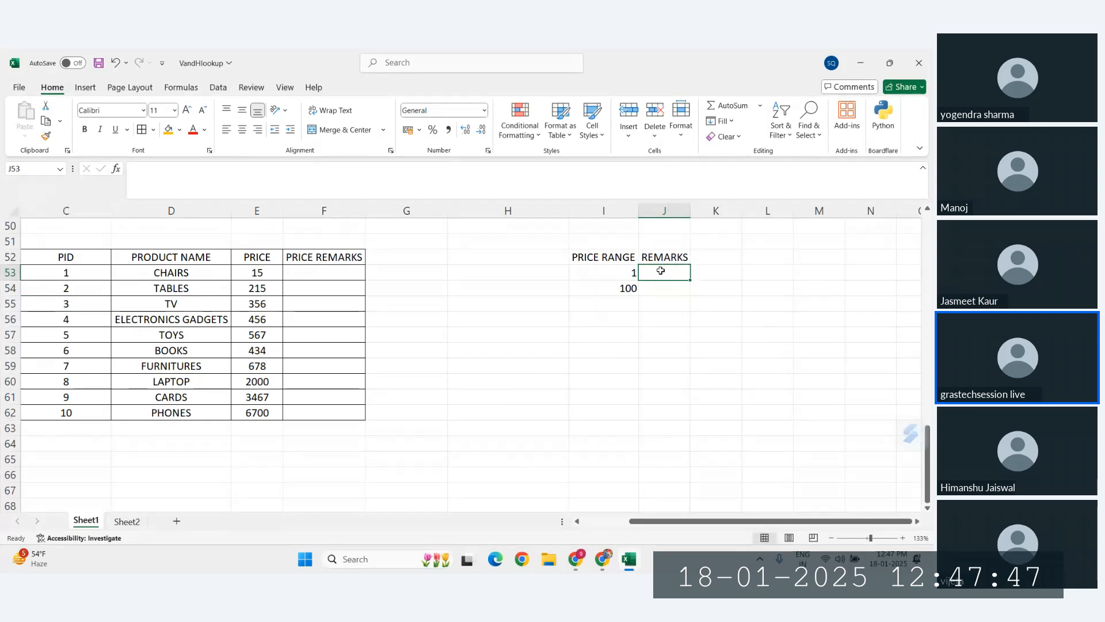
Enter the remark VERY LOW PRICE in J53 for the price range 1, and fit column J to its contents
type("LOW")
key("BackSpace")
key("BackSpace")
key("BackSpace")
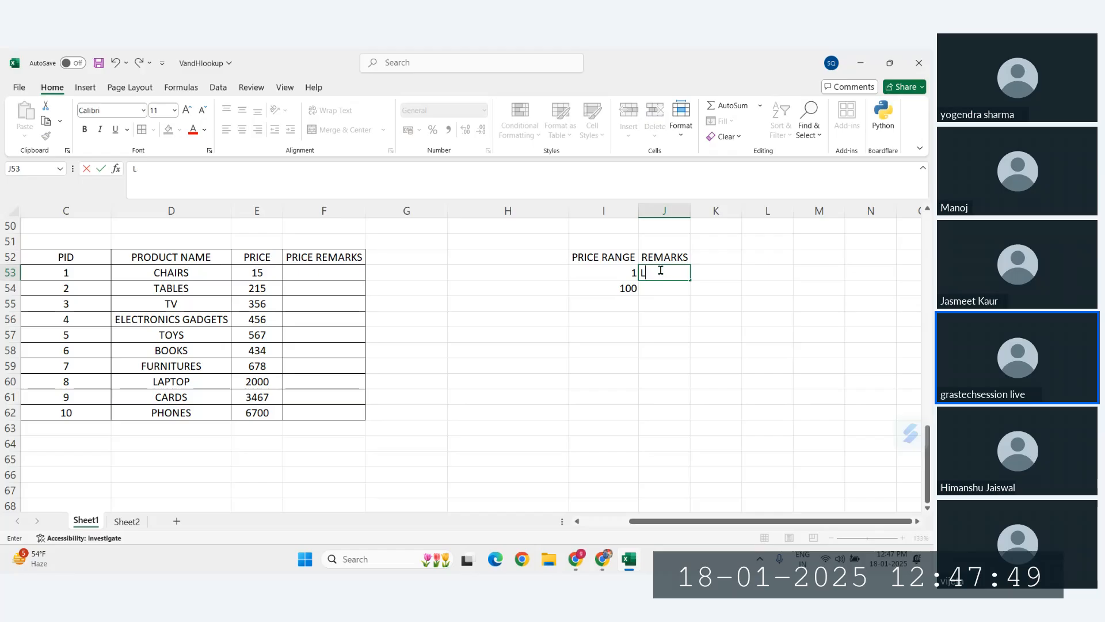
type("VERY LOW")
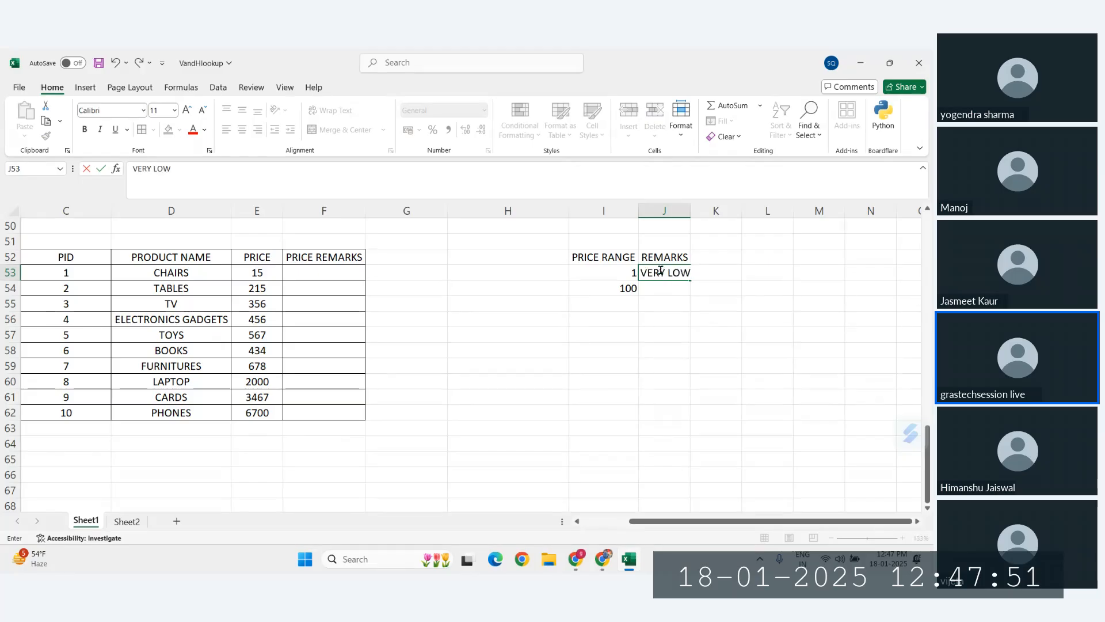
type(" PRICE")
key("Return")
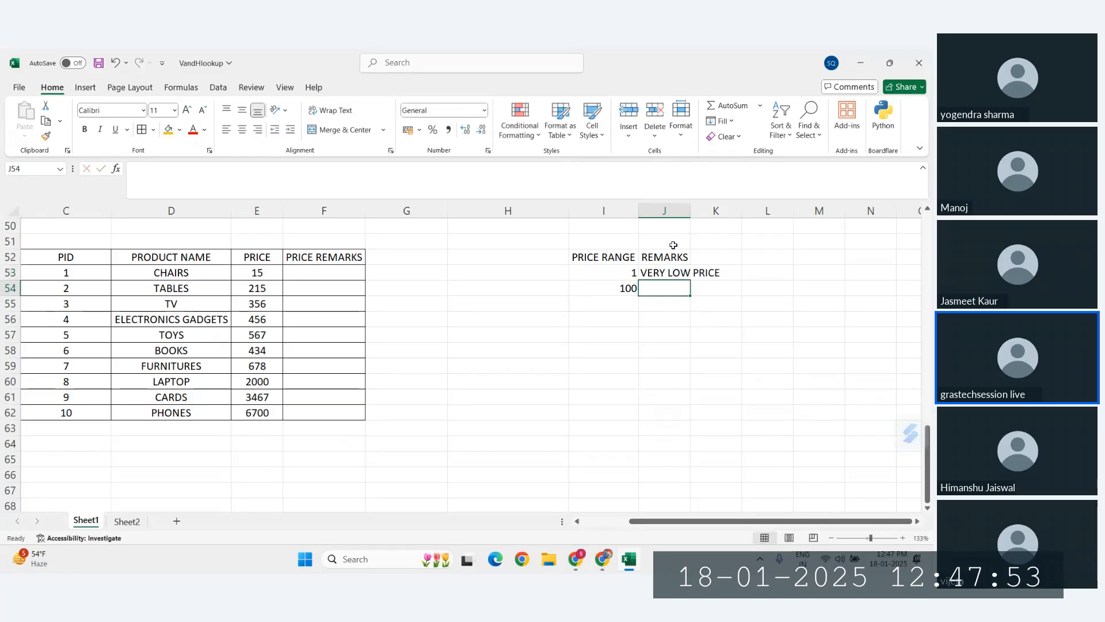
double_click(690, 210)
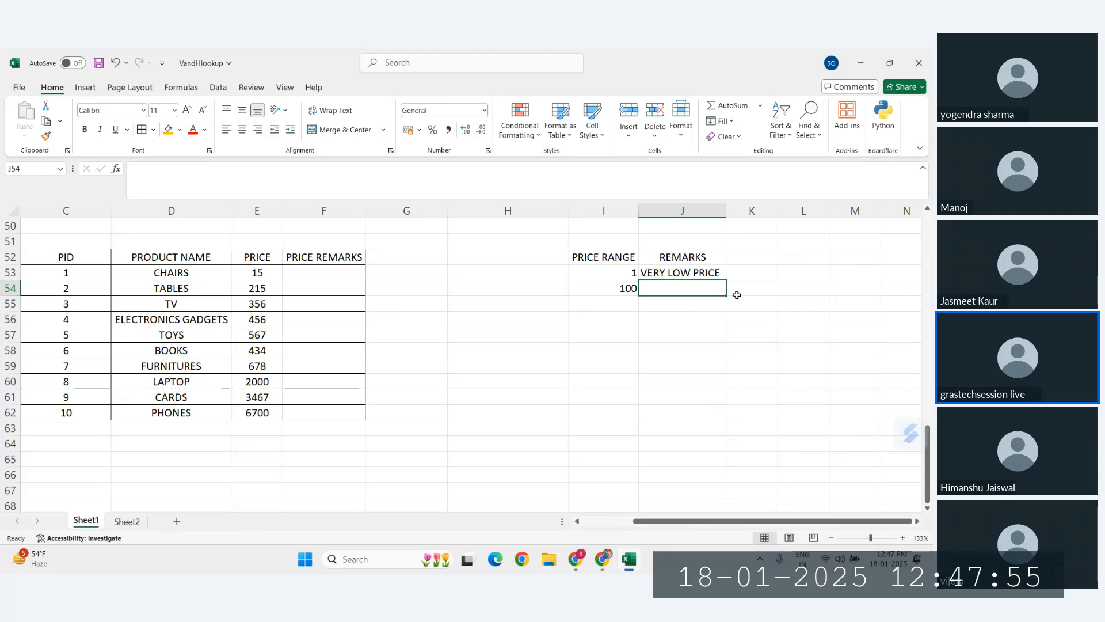
Enter 500 as the third PRICE RANGE value in I55 and the remark MEDIUM PRICE in J54
left_click(622, 289)
left_click(619, 304)
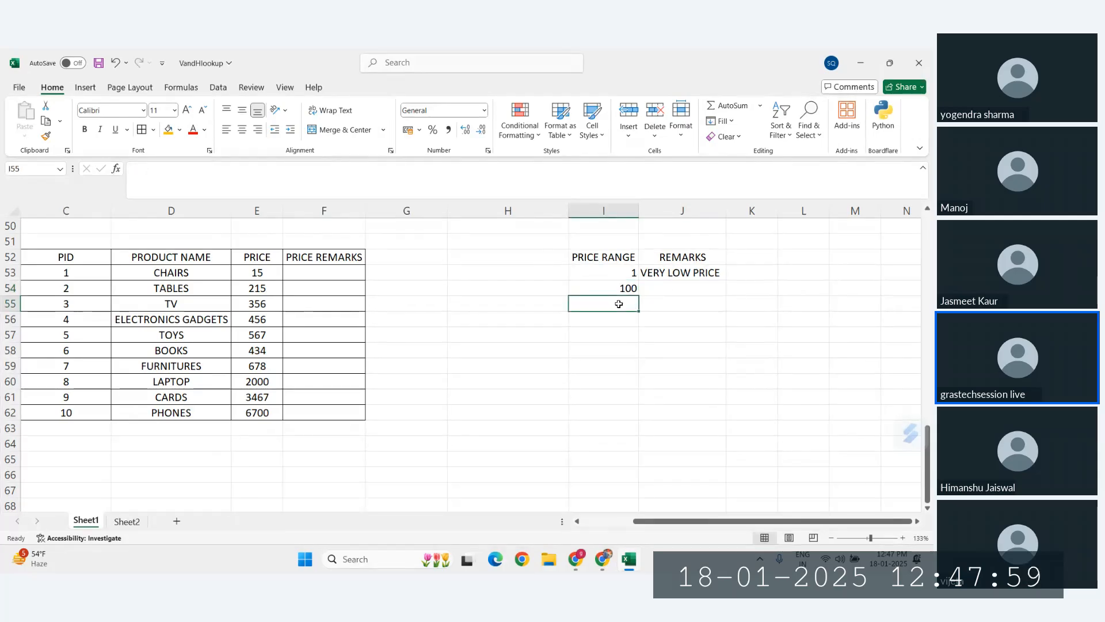
type("500")
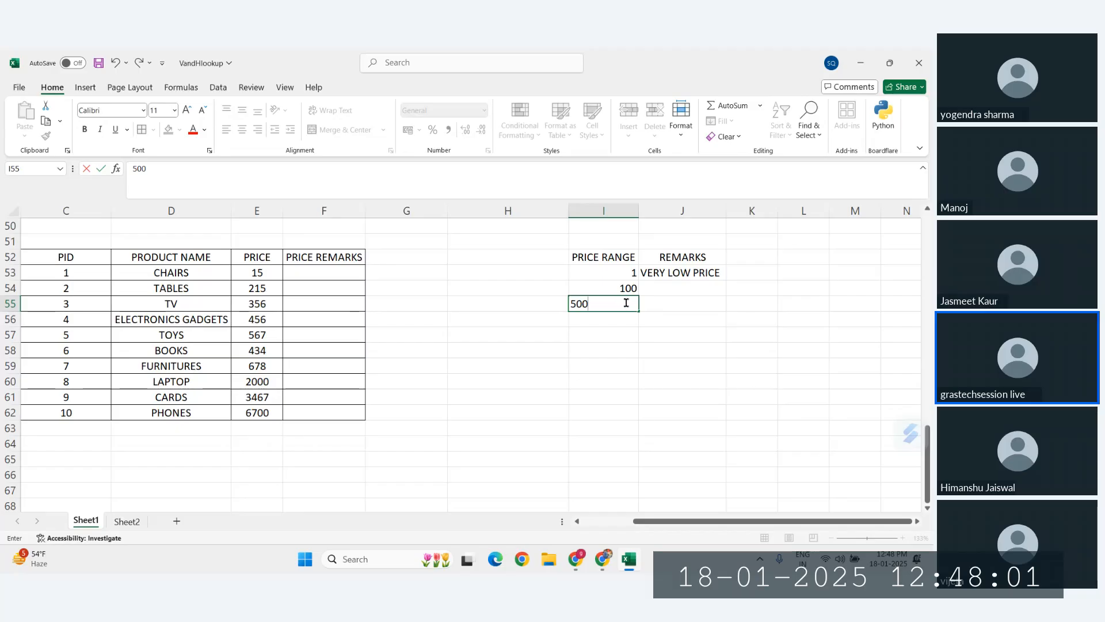
left_click(669, 287)
type("M")
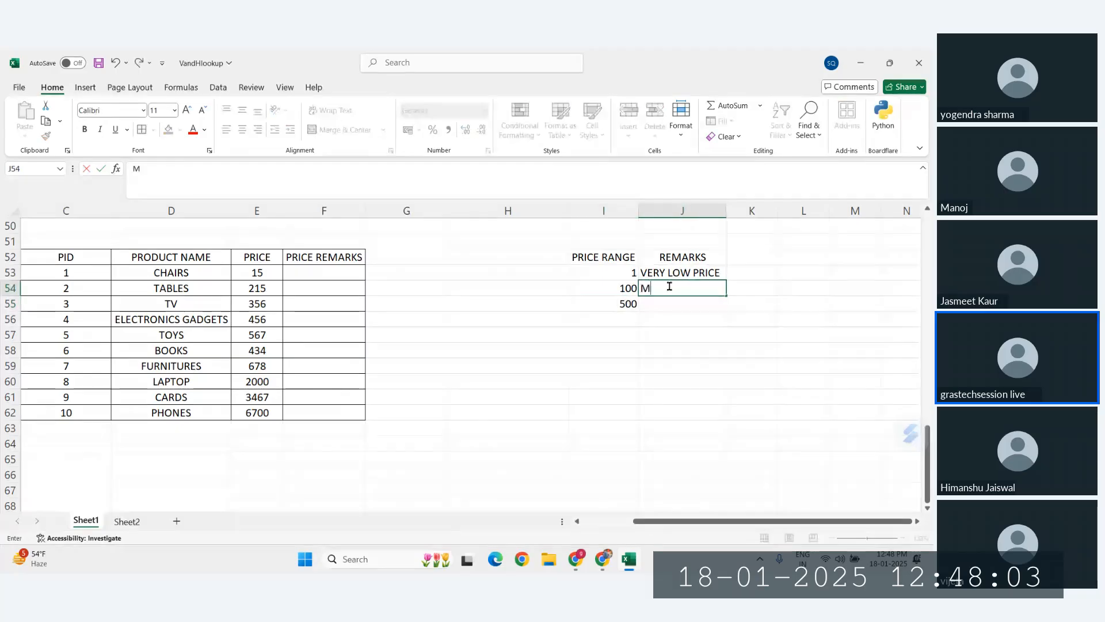
type("EDIUM")
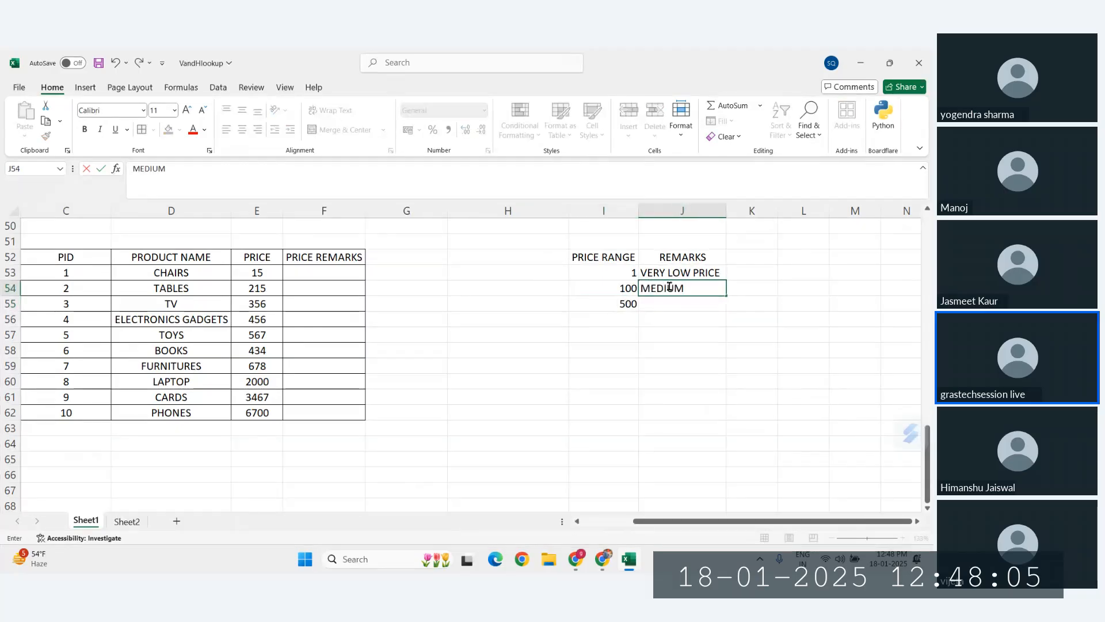
type(" PRICE")
key("Return")
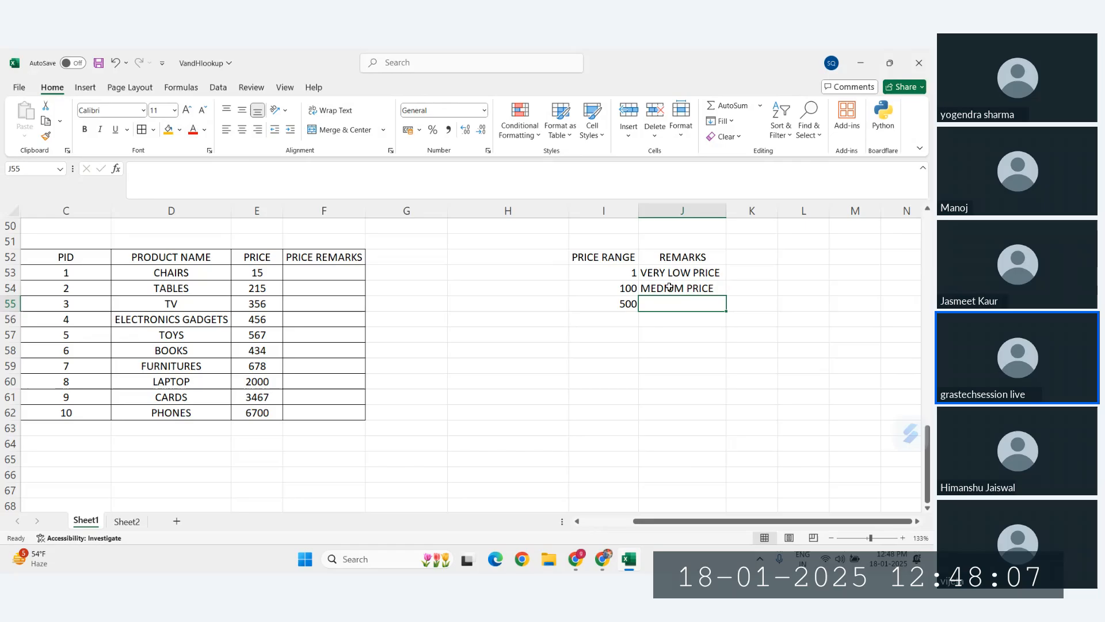
Enter 1000 as a PRICE RANGE value in I56 and the remark HIGH PRICE in J55
left_click(616, 318)
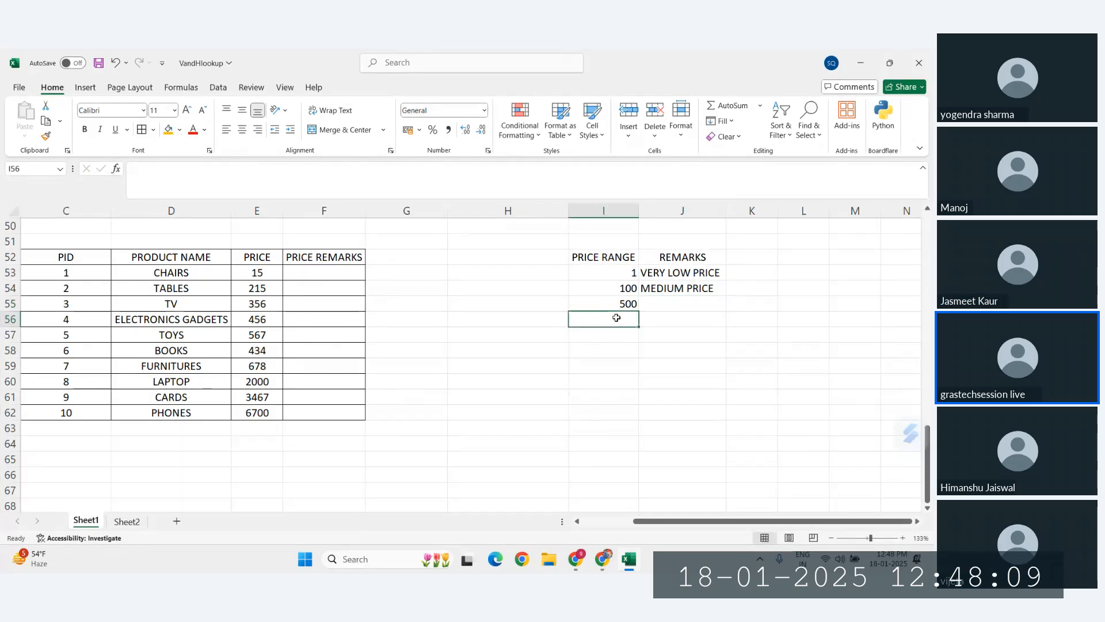
type("1000")
left_click(681, 303)
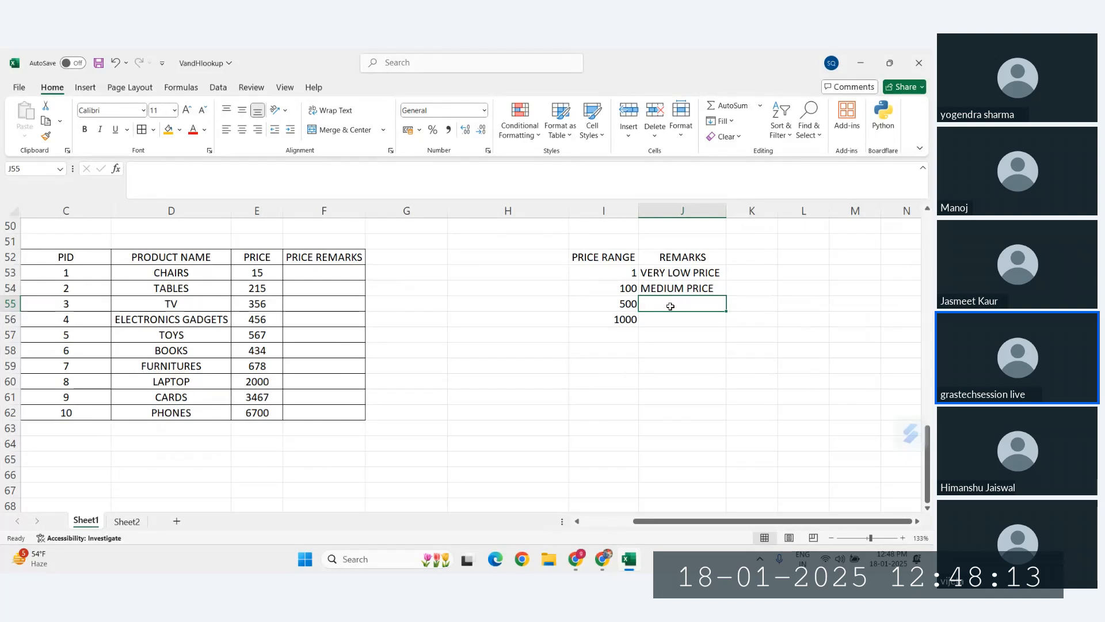
type("HIGH")
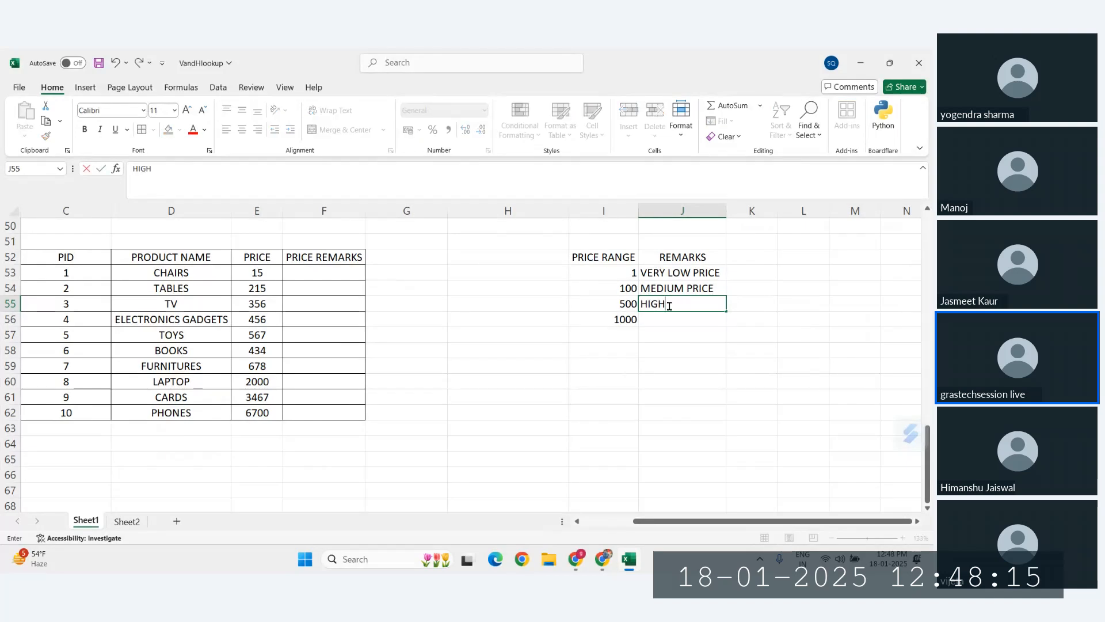
type(" PRICE")
key("Return")
Enter 5000 as the last PRICE RANGE value in I57 and the remark VERY HIGH PRICE in J56
left_click(618, 335)
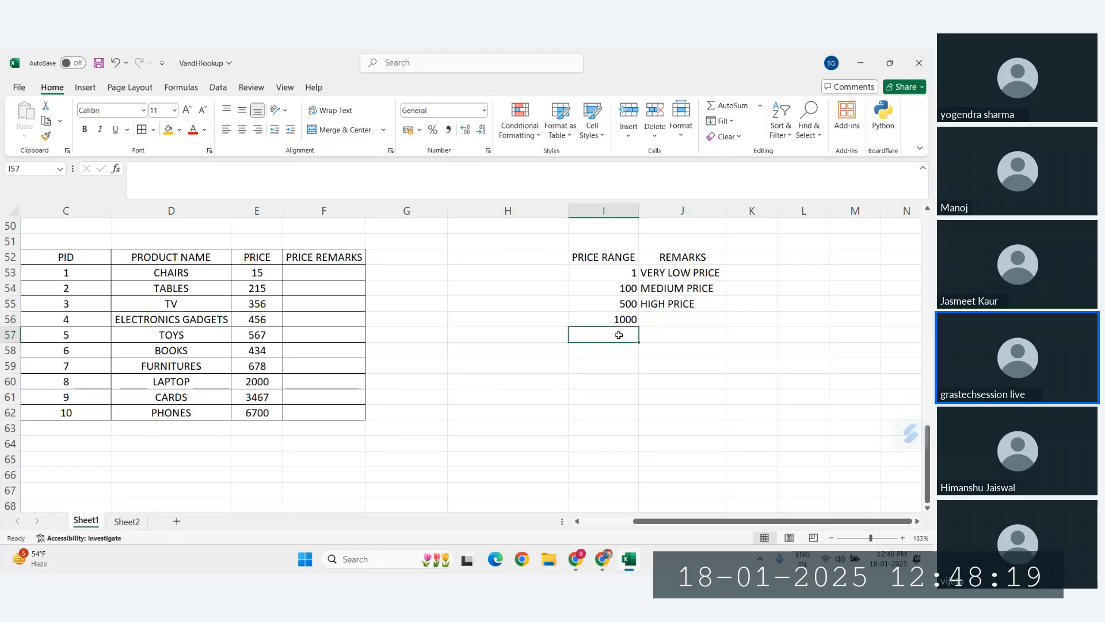
type("5000")
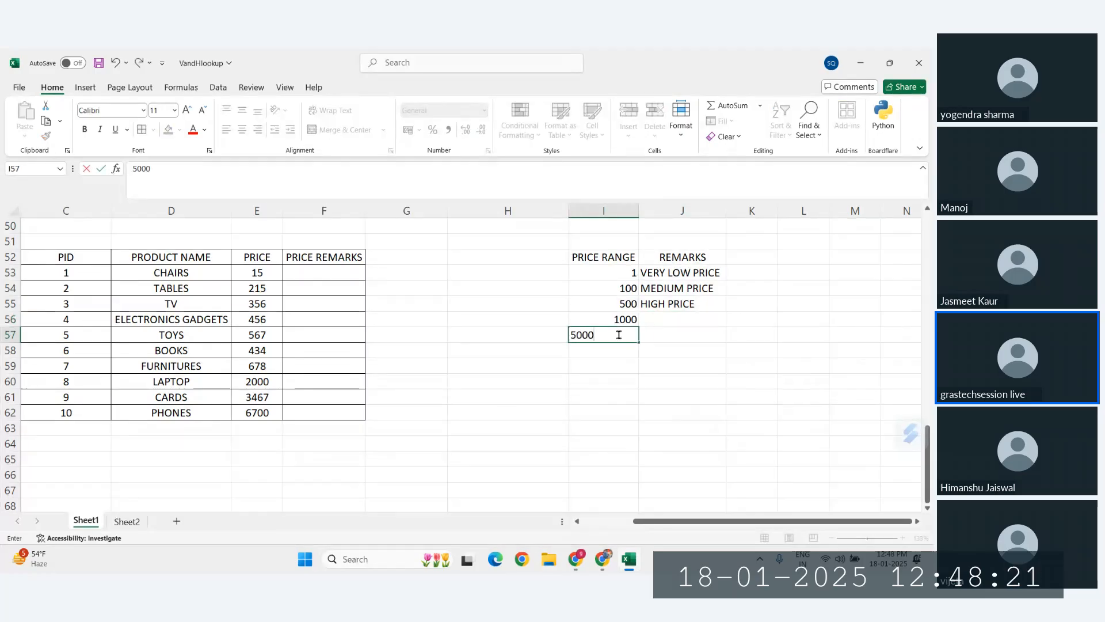
left_click(668, 320)
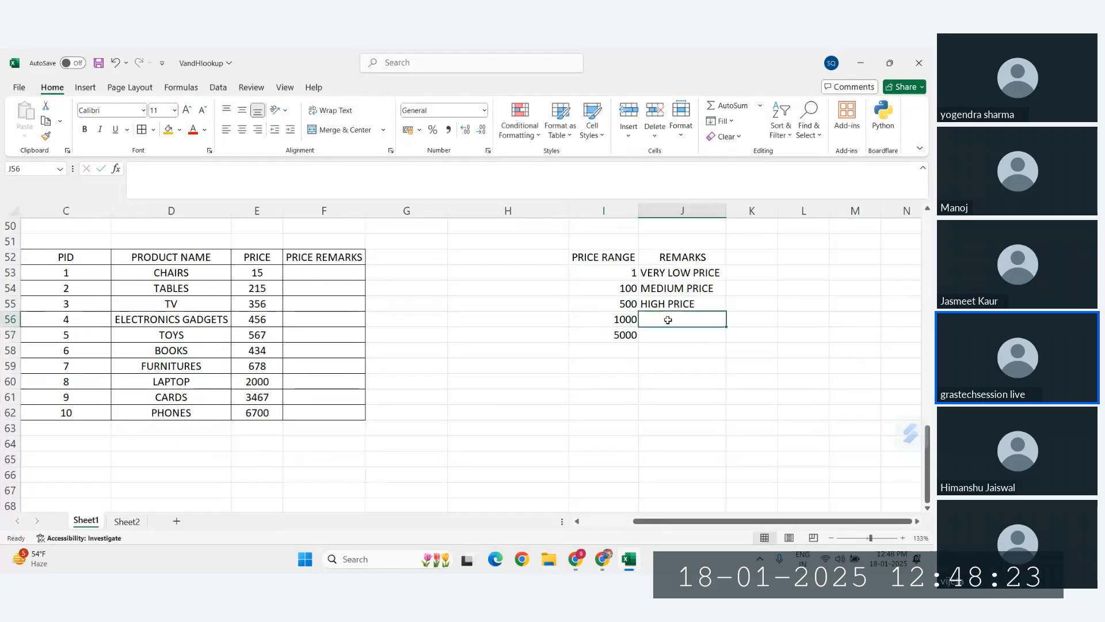
type("V")
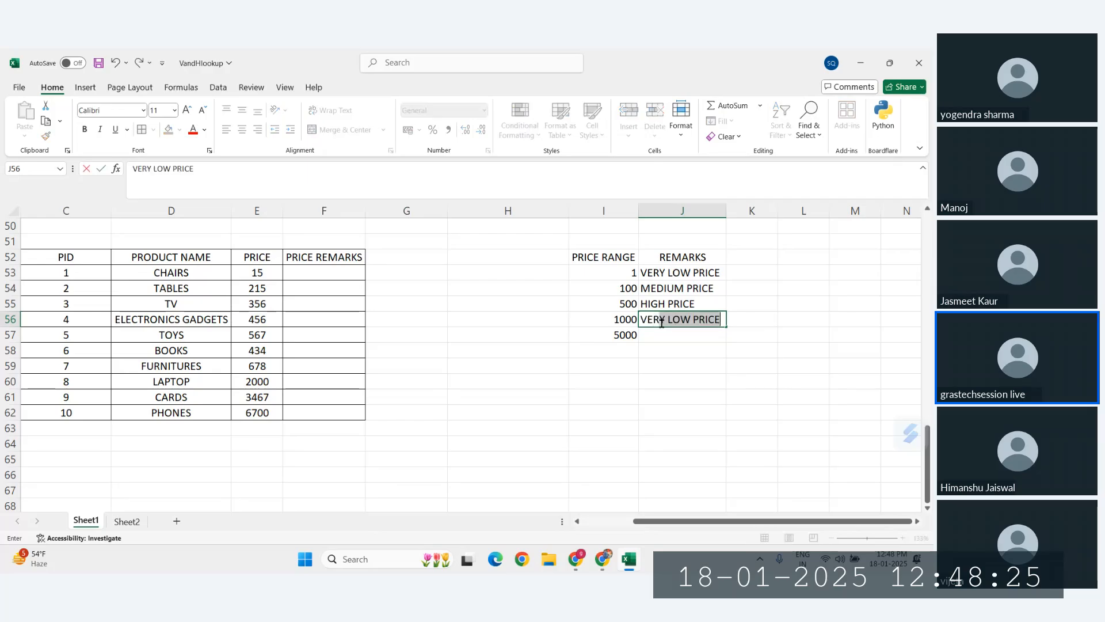
type("ERY HIGH")
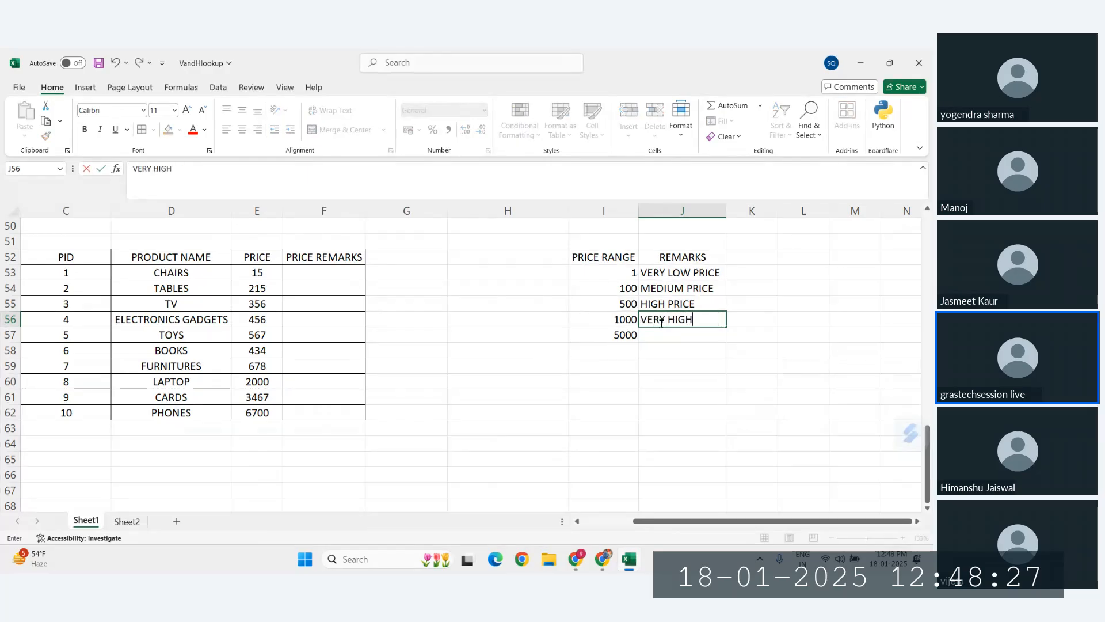
type(" PRICE")
key("Return")
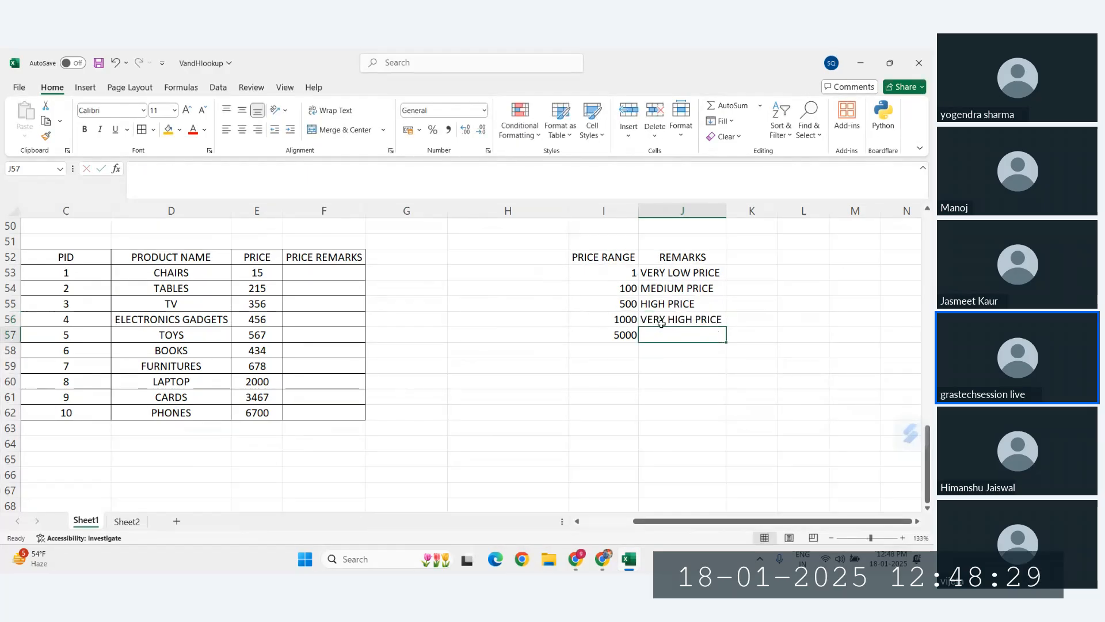
Enter the remark VERY EXPENSIVE in J57 for the price range 5000
left_click(613, 349)
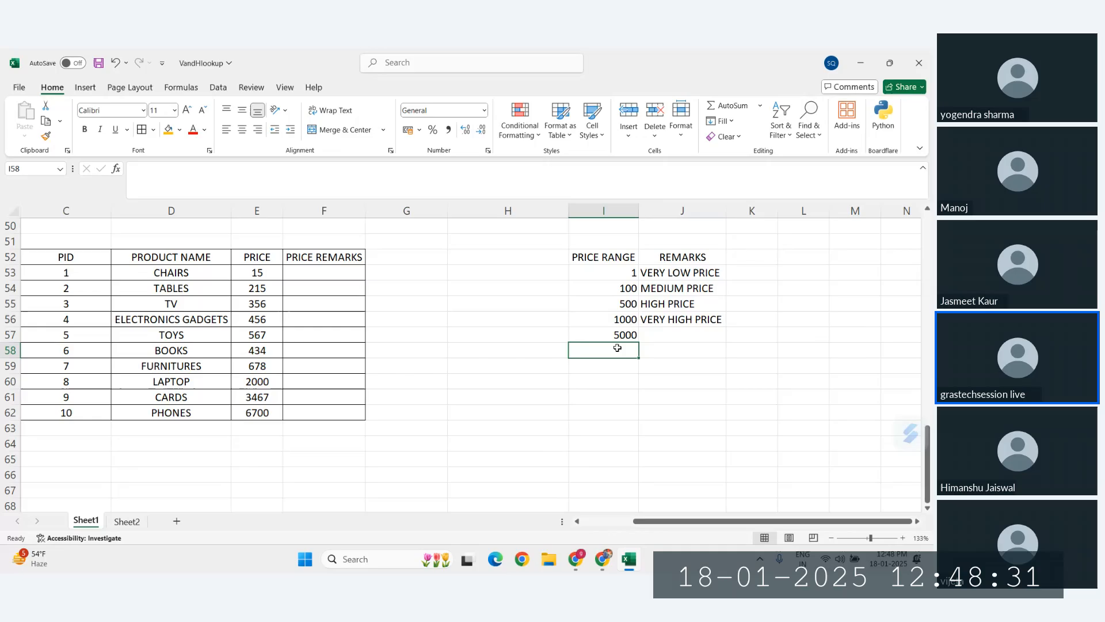
left_click(659, 338)
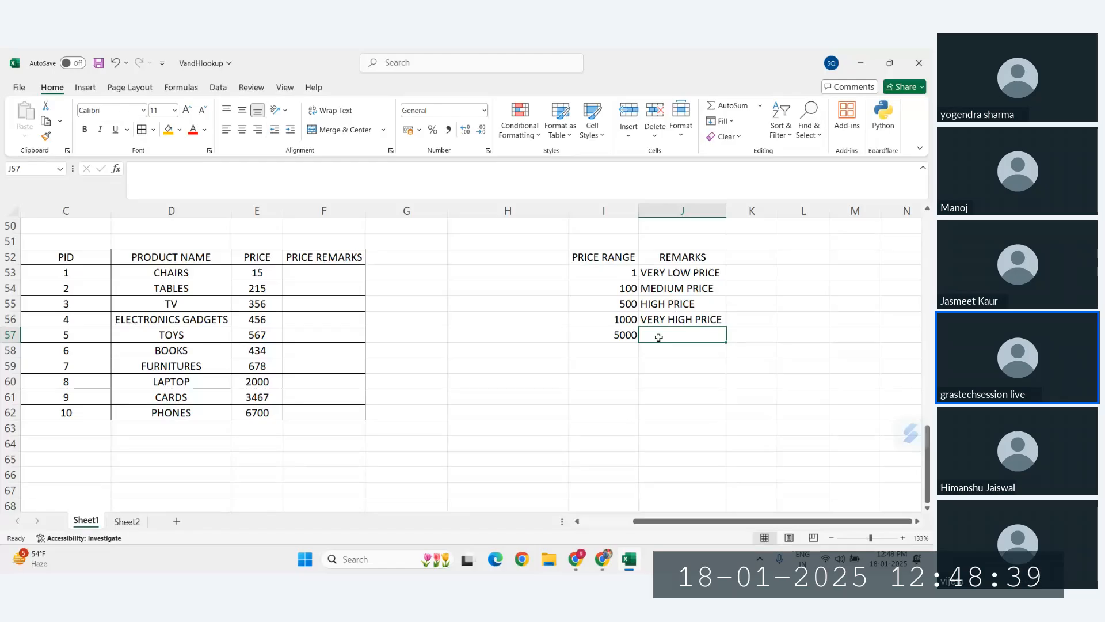
type("VERY")
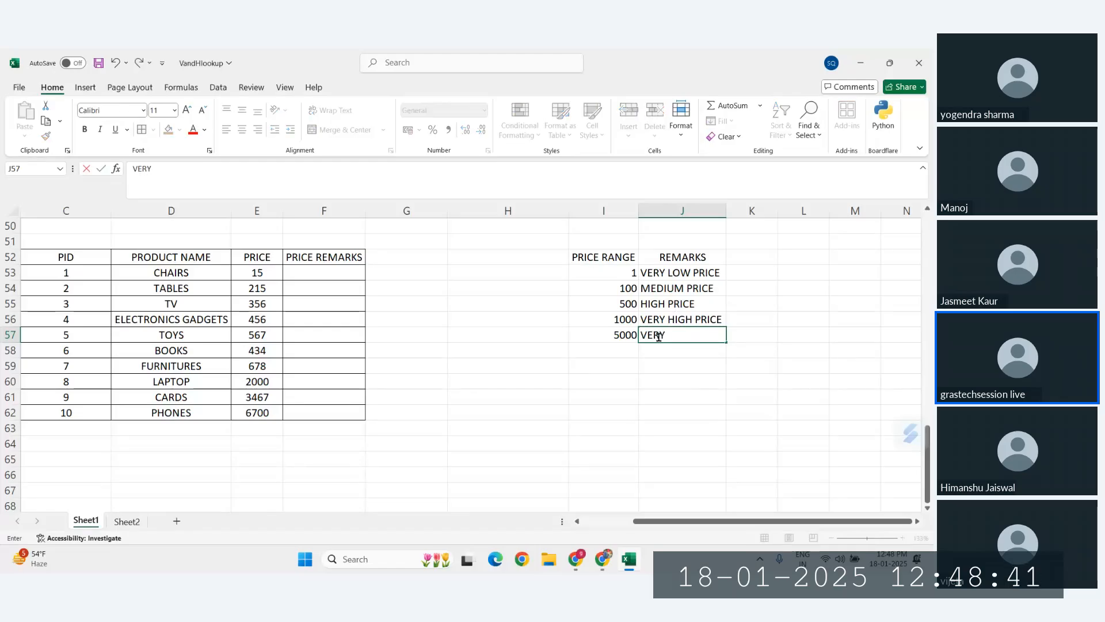
type(" EXPENSIVE")
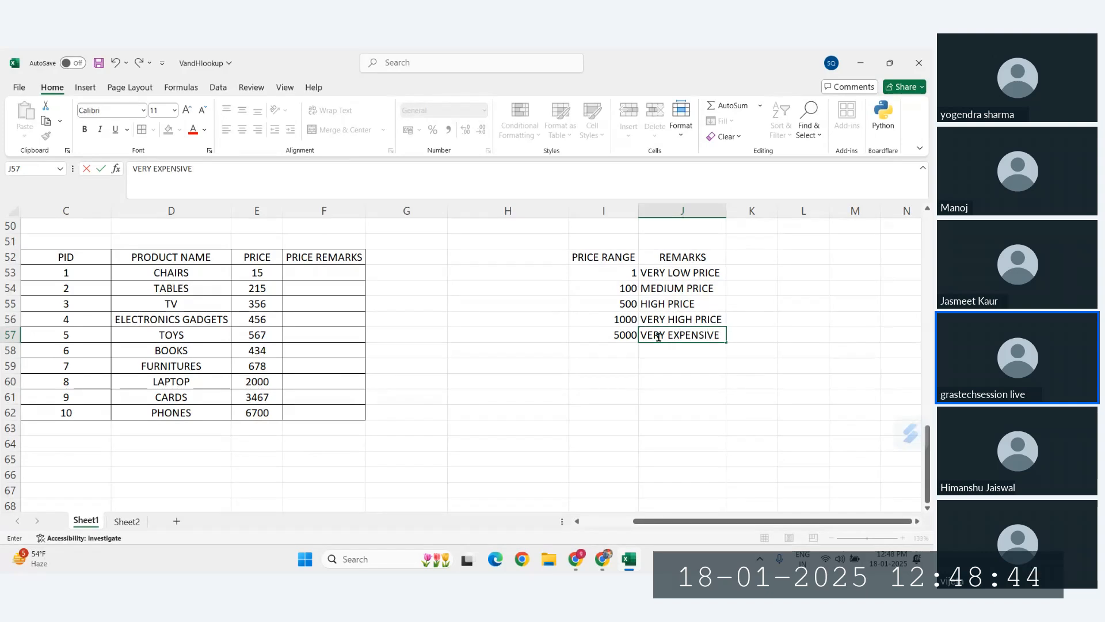
key("Return")
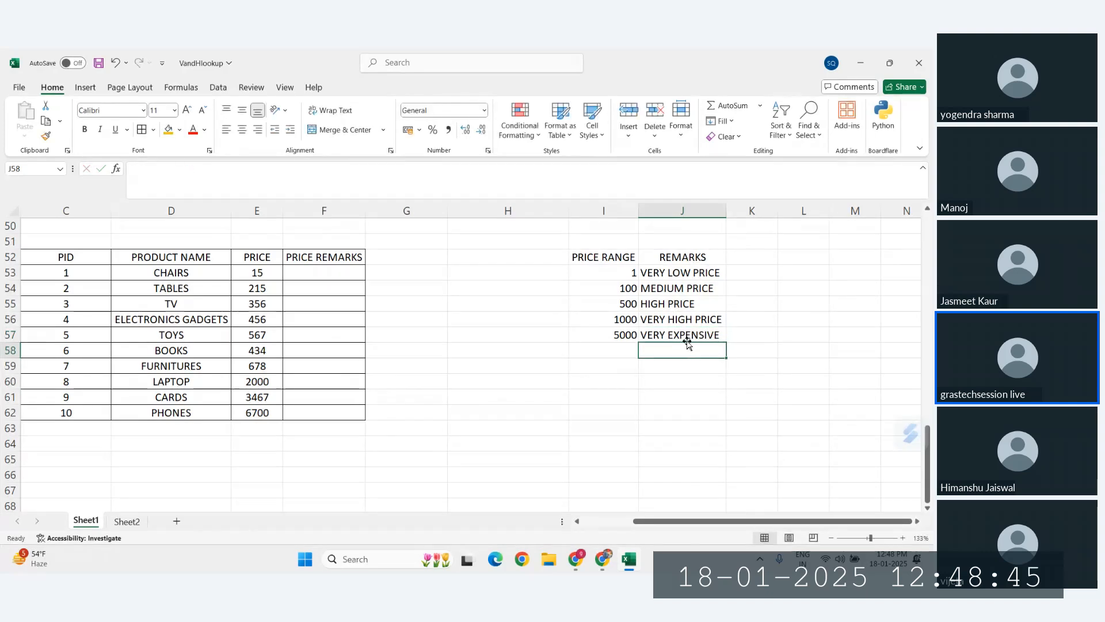
Put borders around all cells of the price range table I52:J57 and centre its contents horizontally
left_click_drag(599, 257, 714, 334)
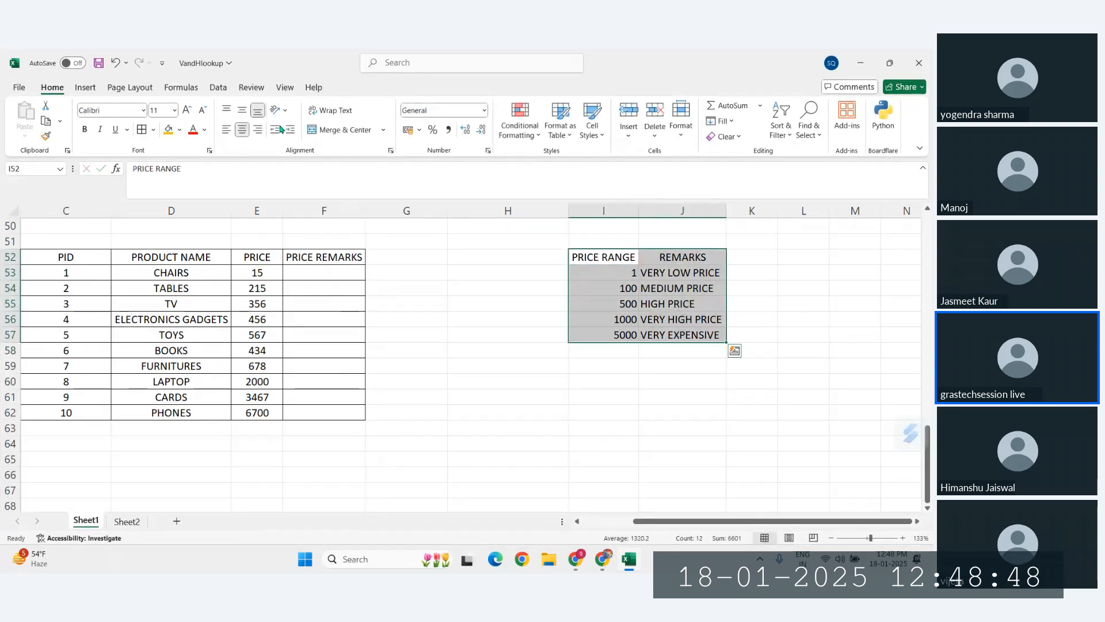
left_click(142, 129)
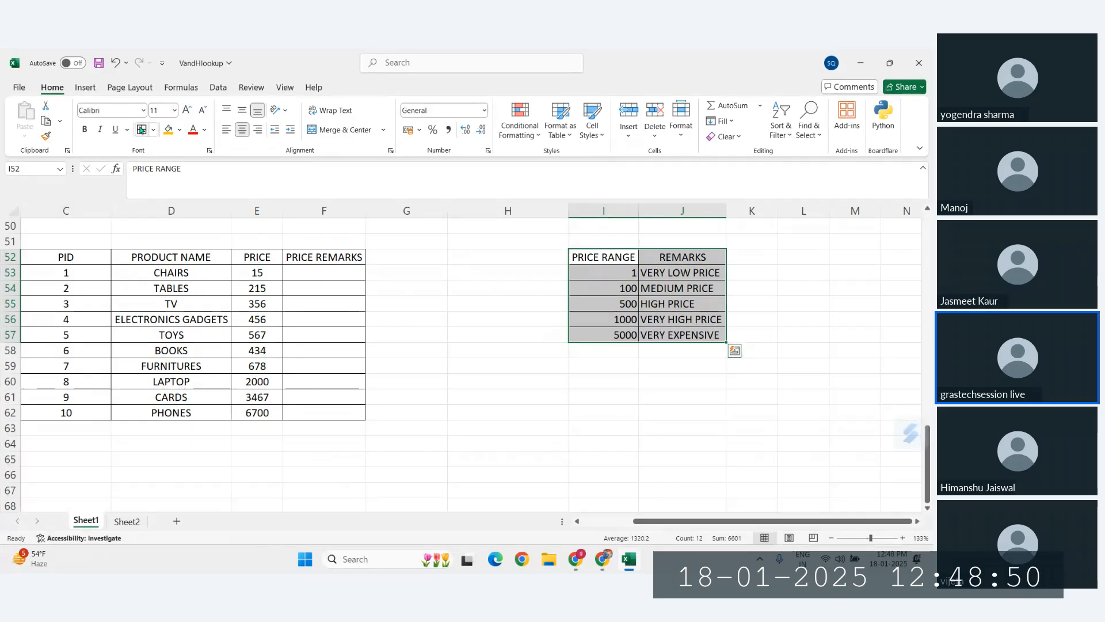
left_click(244, 131)
left_click(620, 392)
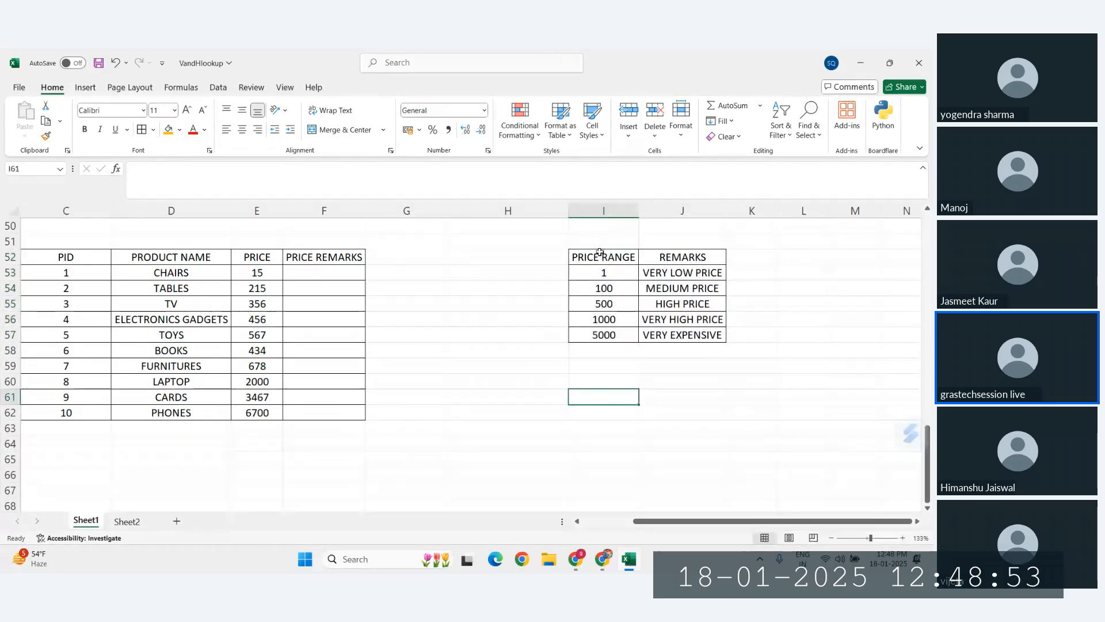
Make the heading rows of both tables bold, I52:J52 and C52:F52
left_click_drag(599, 254, 682, 257)
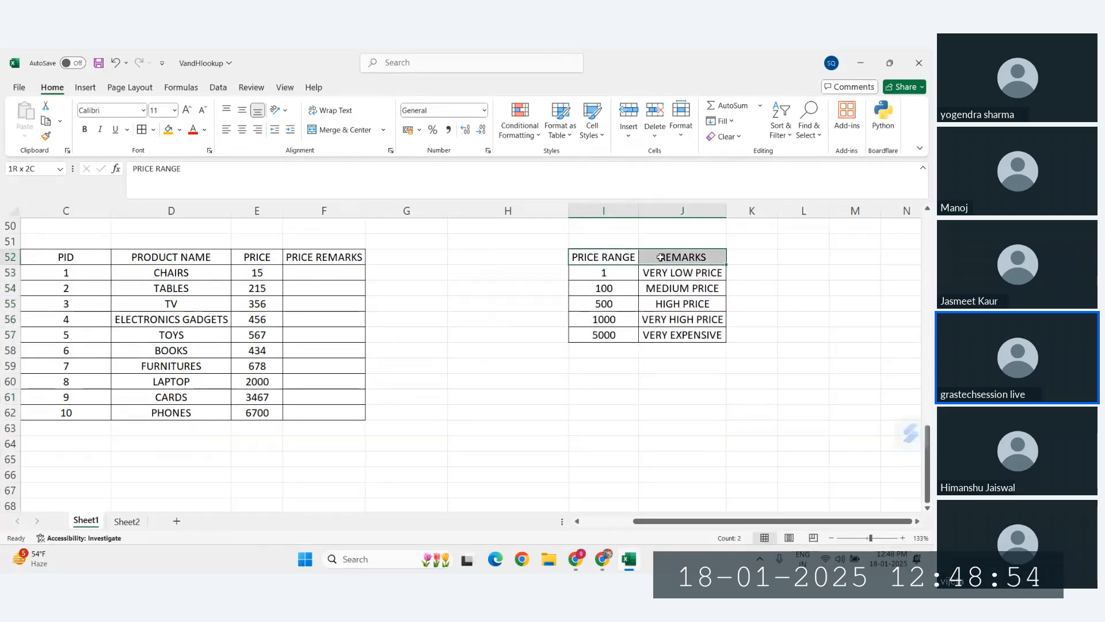
left_click(84, 128)
left_click_drag(69, 257, 306, 260)
left_click(84, 129)
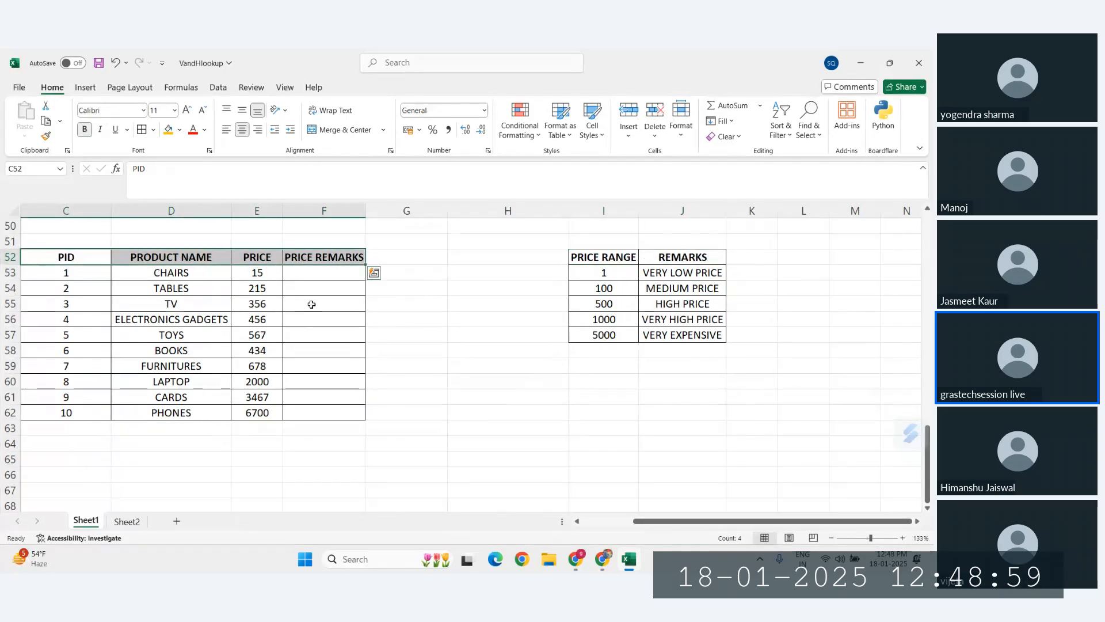
left_click(290, 299)
left_click(685, 335)
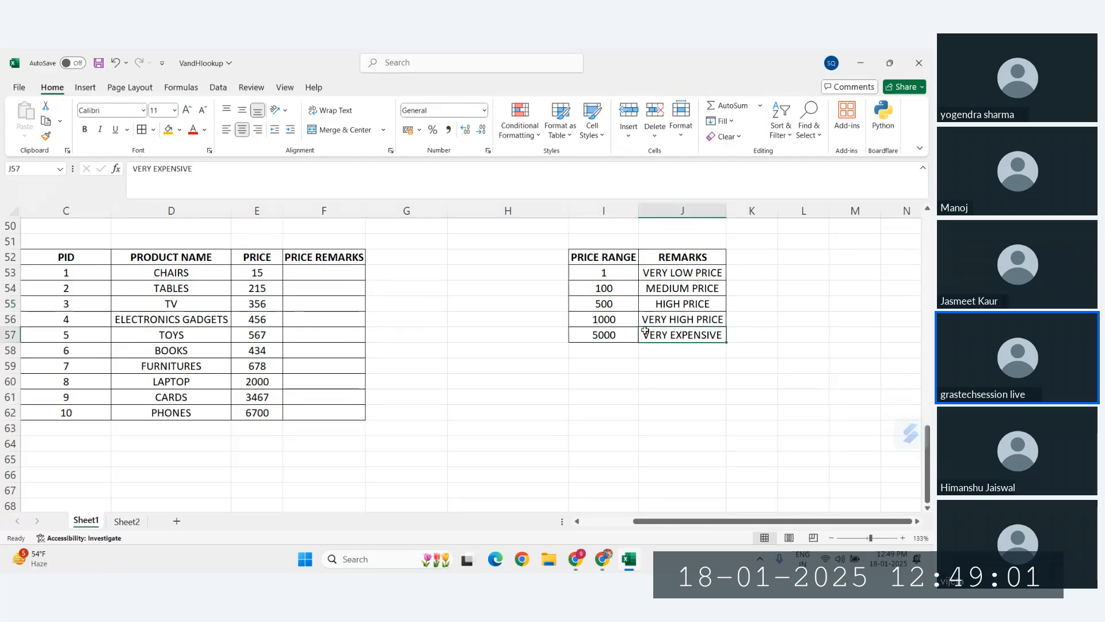
left_click(426, 368)
Fill the heading cells of both tables, I52:J52 and C52:F52, with orange
scroll(426, 371, "left", 1)
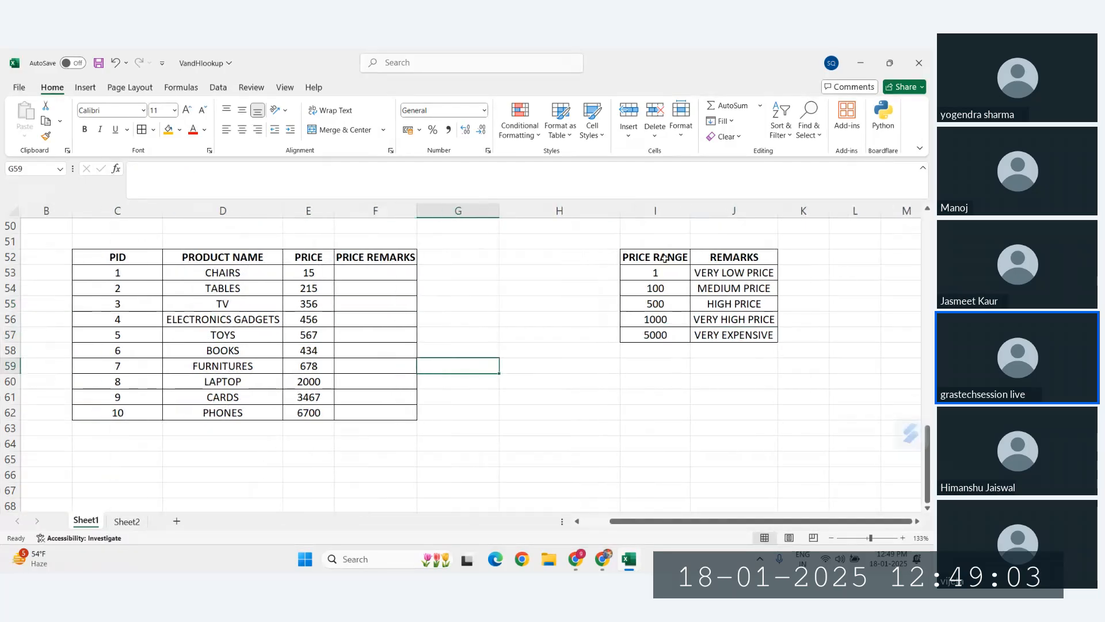
left_click_drag(665, 257, 742, 257)
left_click(169, 131)
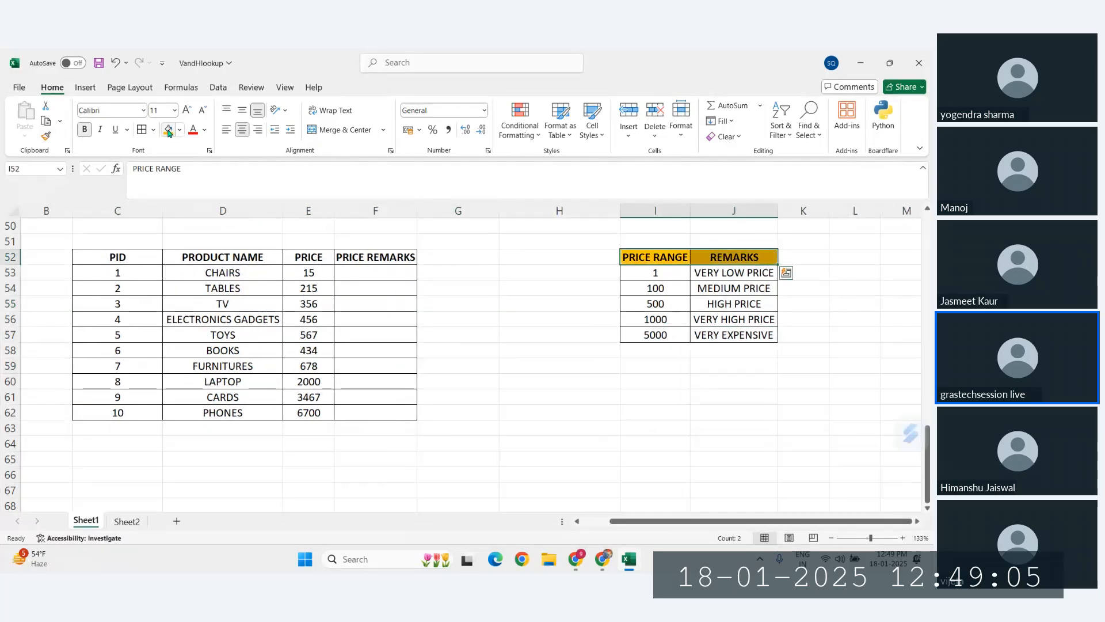
left_click_drag(118, 258, 375, 258)
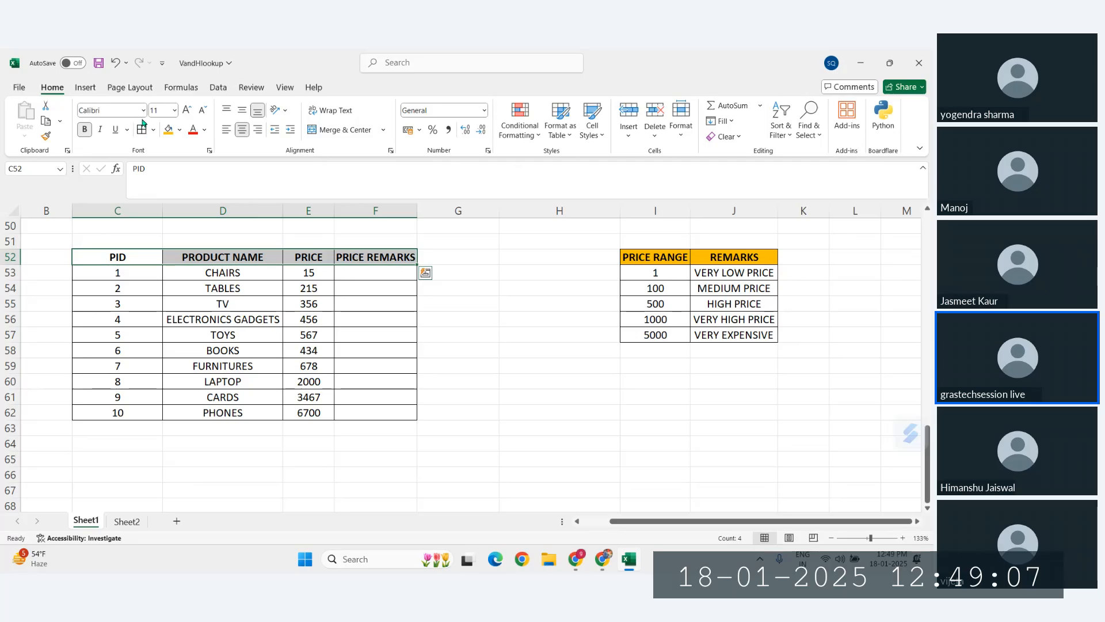
left_click(168, 131)
left_click(455, 319)
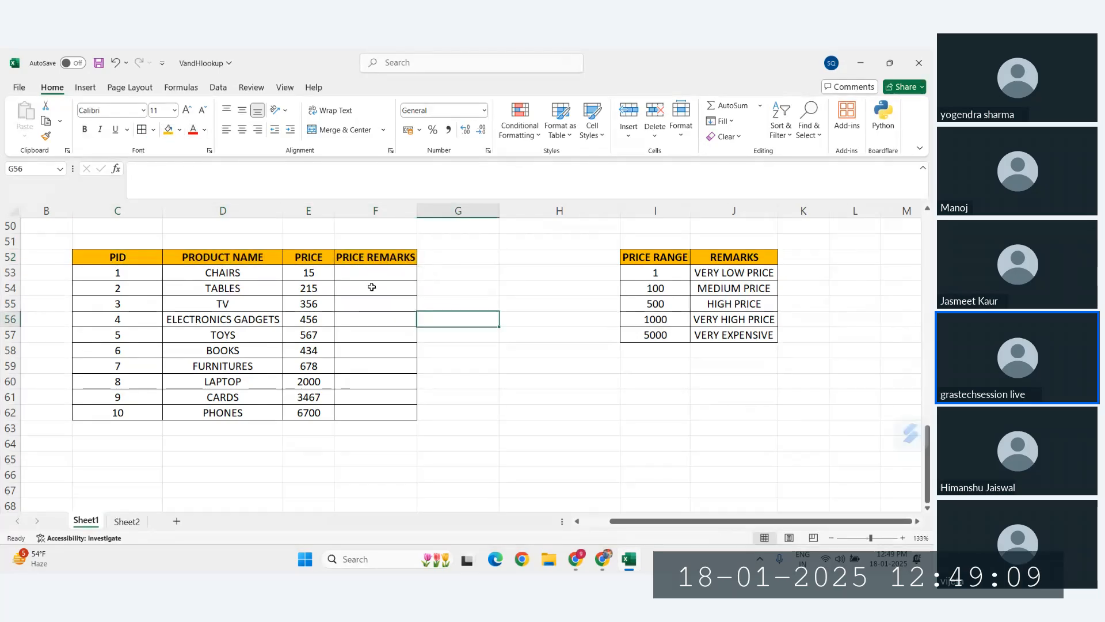
left_click(656, 412)
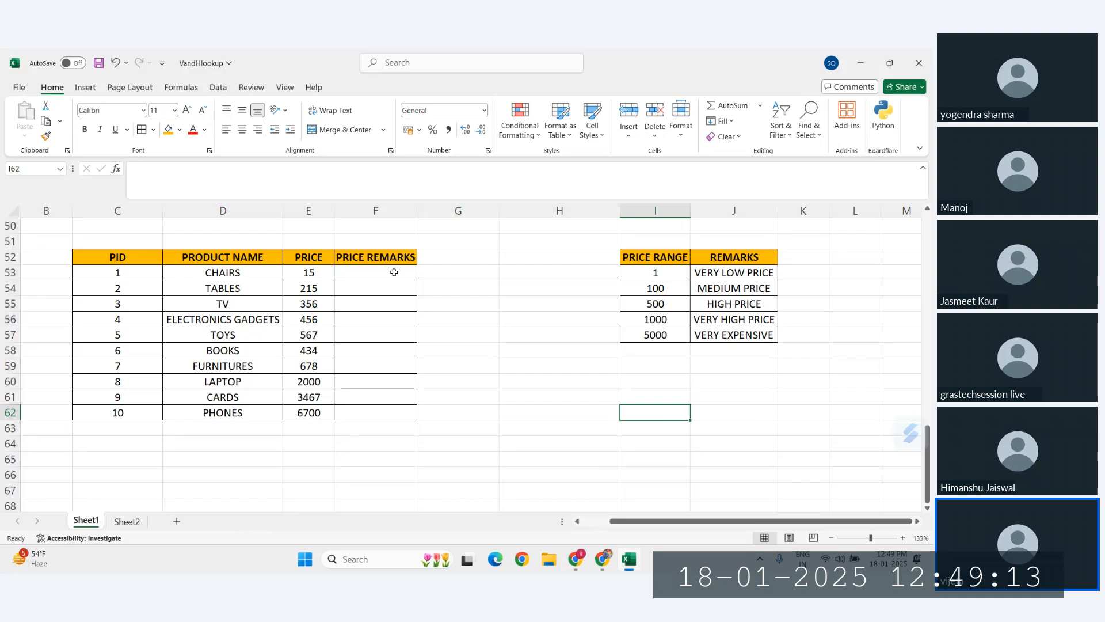
left_click_drag(377, 257, 387, 352)
left_click(389, 402)
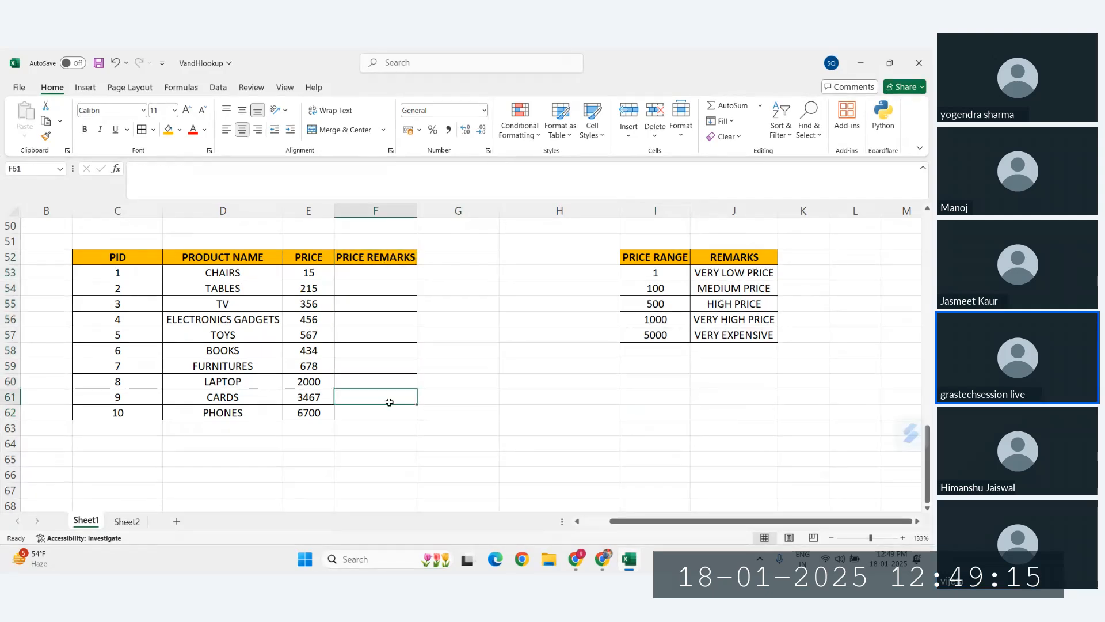
Review the product names and prices in D52:E62 alongside the remarks in J53:J57
left_click(509, 396)
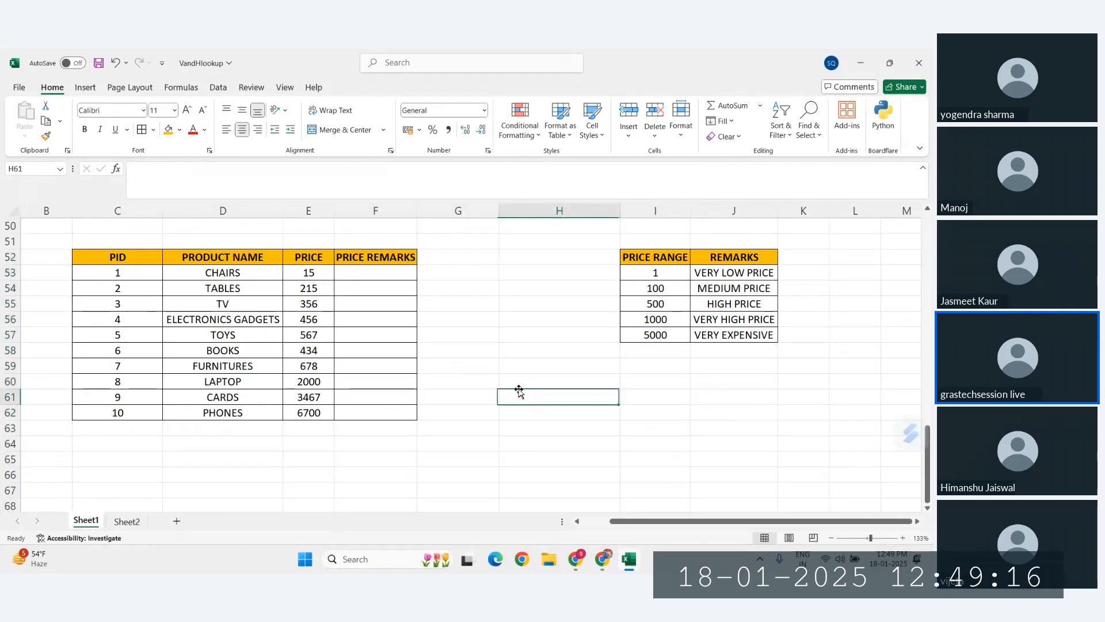
left_click(175, 339)
left_click(322, 336)
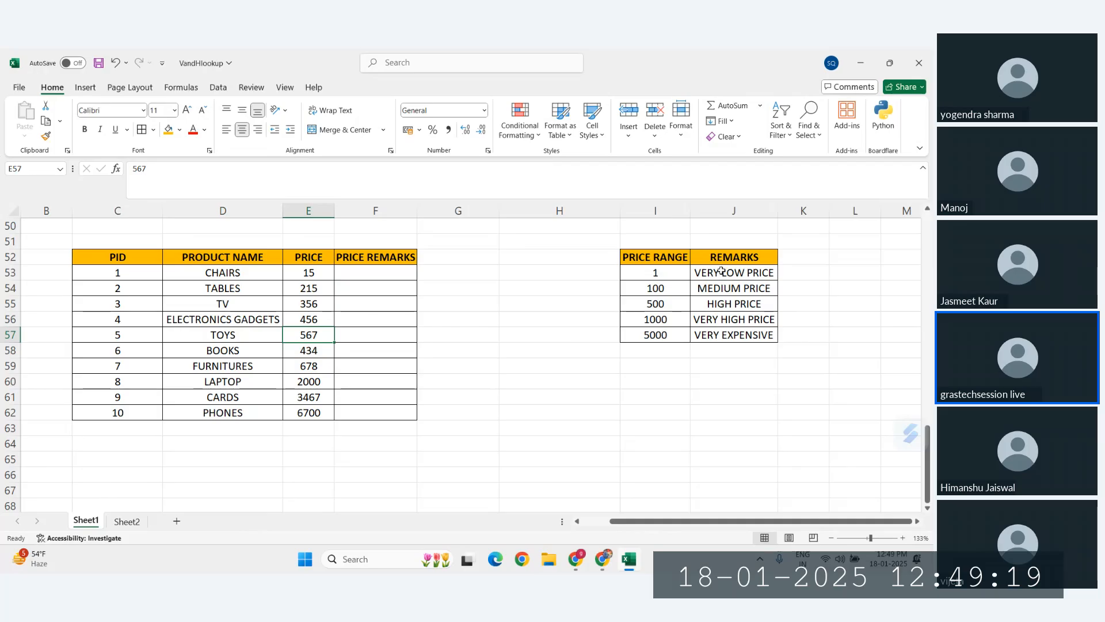
left_click_drag(724, 286, 731, 337)
left_click(709, 350)
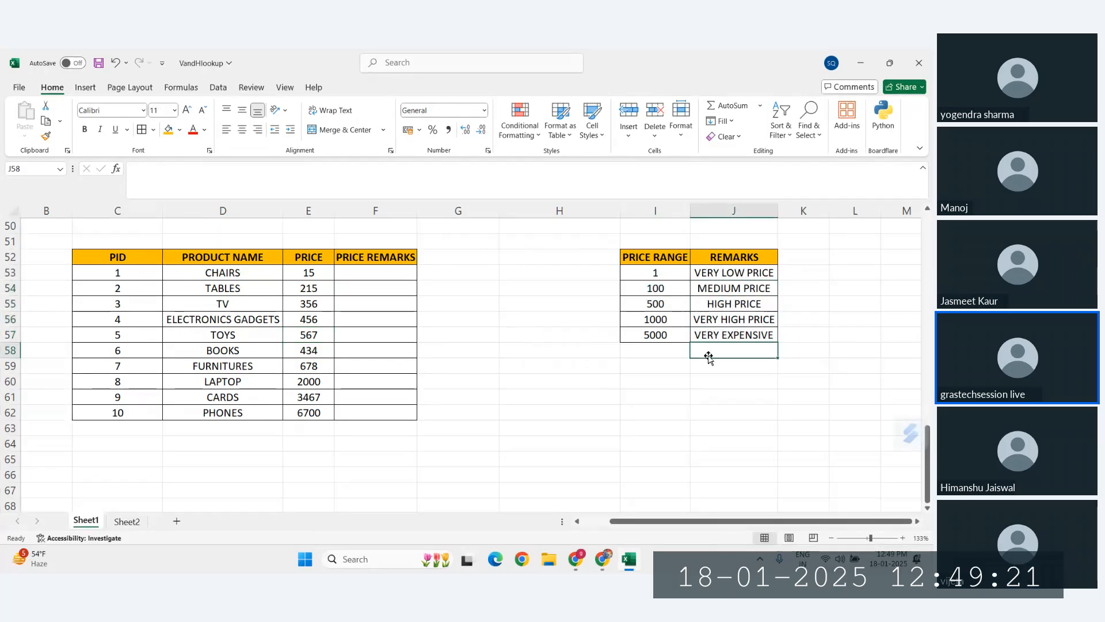
left_click(711, 271)
left_click_drag(223, 256, 308, 303)
left_click(333, 394)
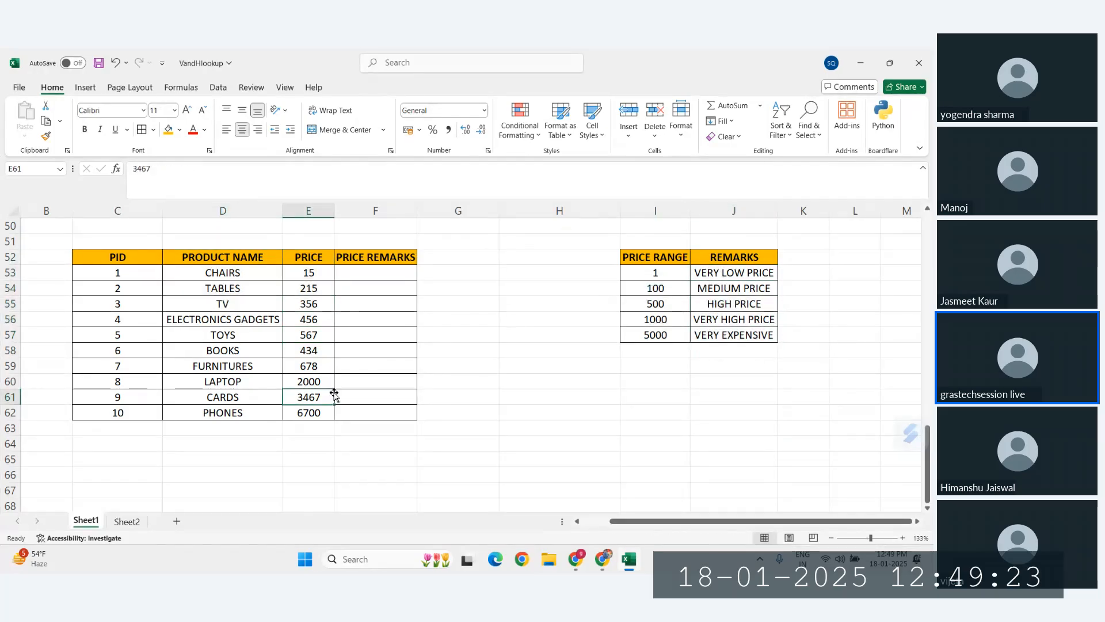
left_click(450, 380)
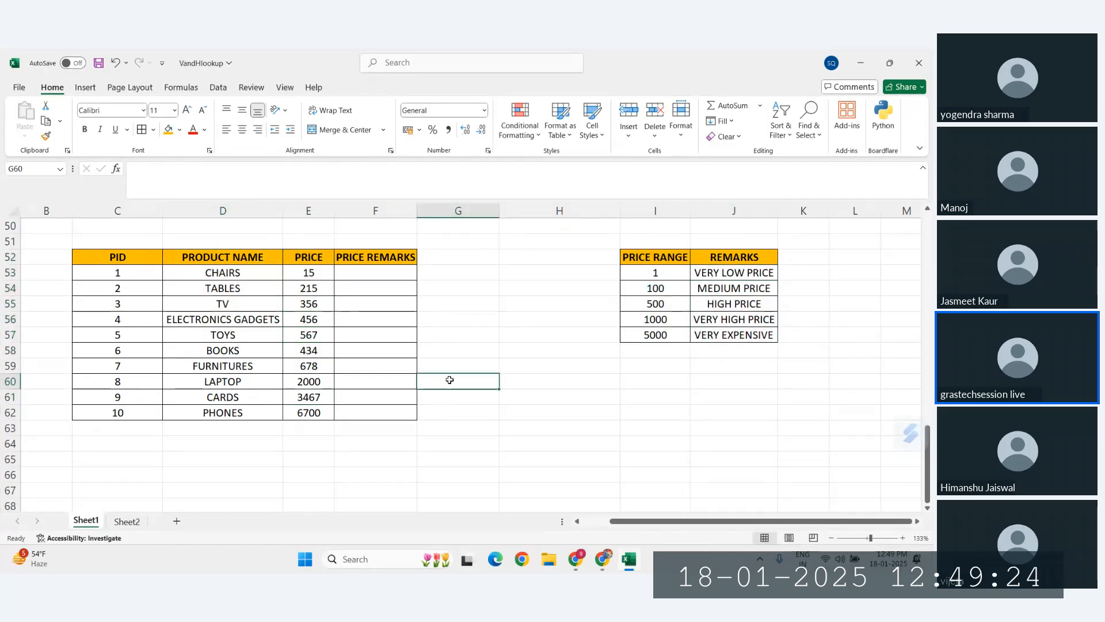
left_click(339, 324)
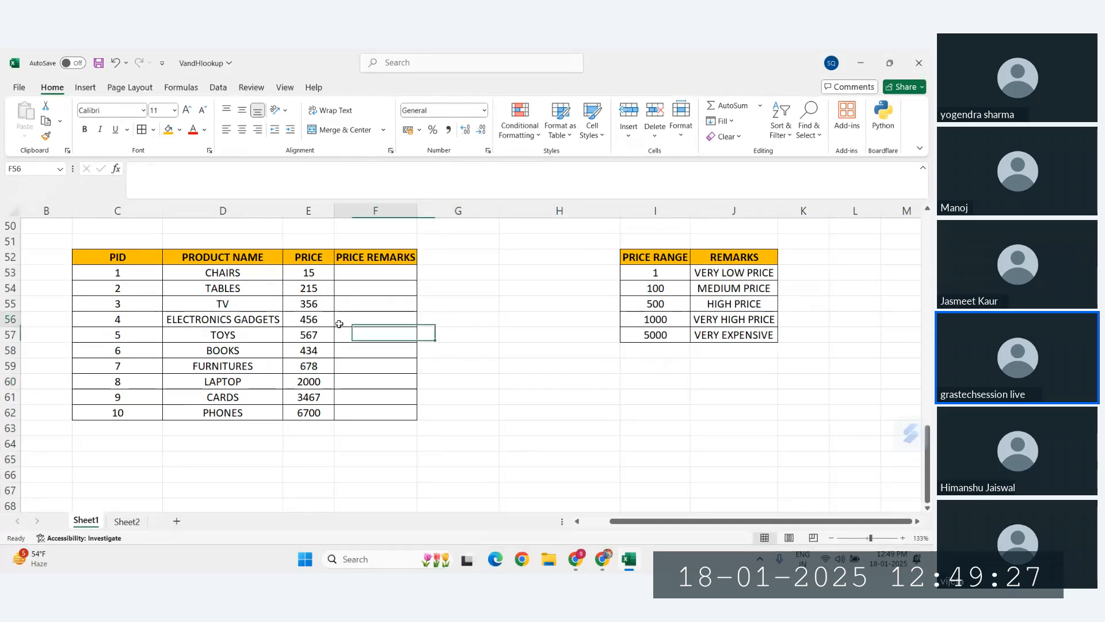
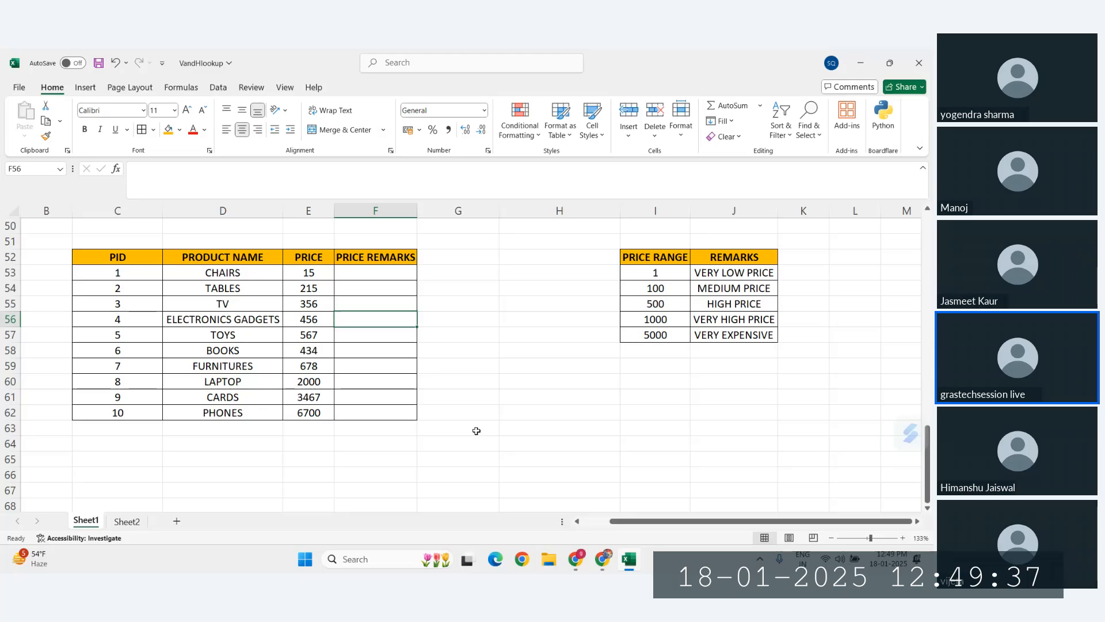
Compare the product prices in E53:E62 with the price range values in I53:I57
left_click(313, 366)
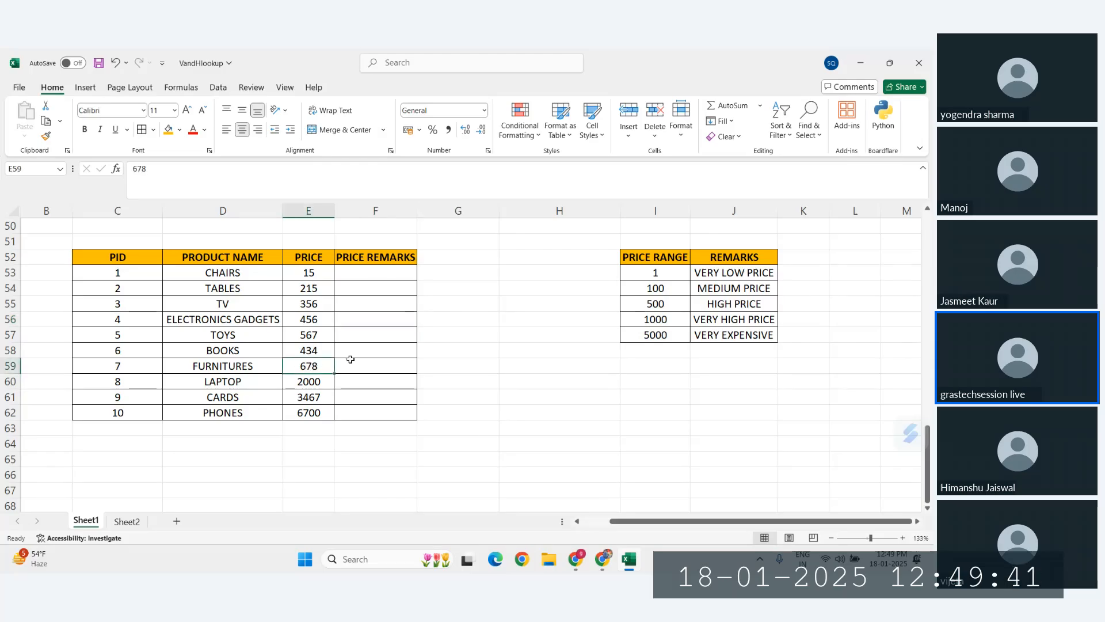
left_click_drag(663, 275, 672, 335)
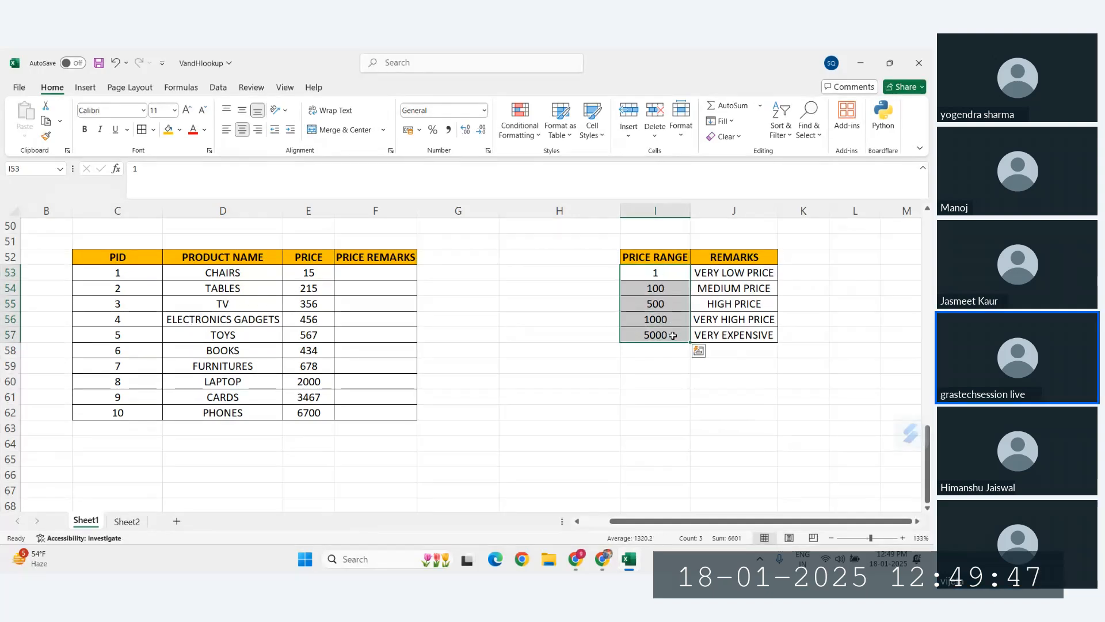
left_click(316, 333)
left_click_drag(659, 273, 666, 331)
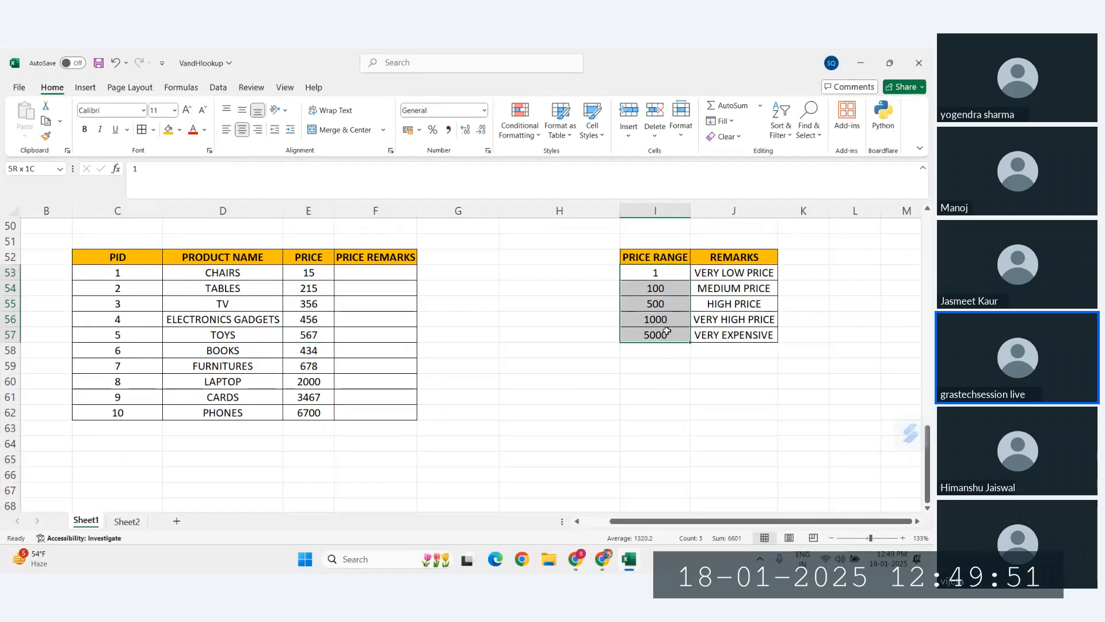
left_click(662, 288)
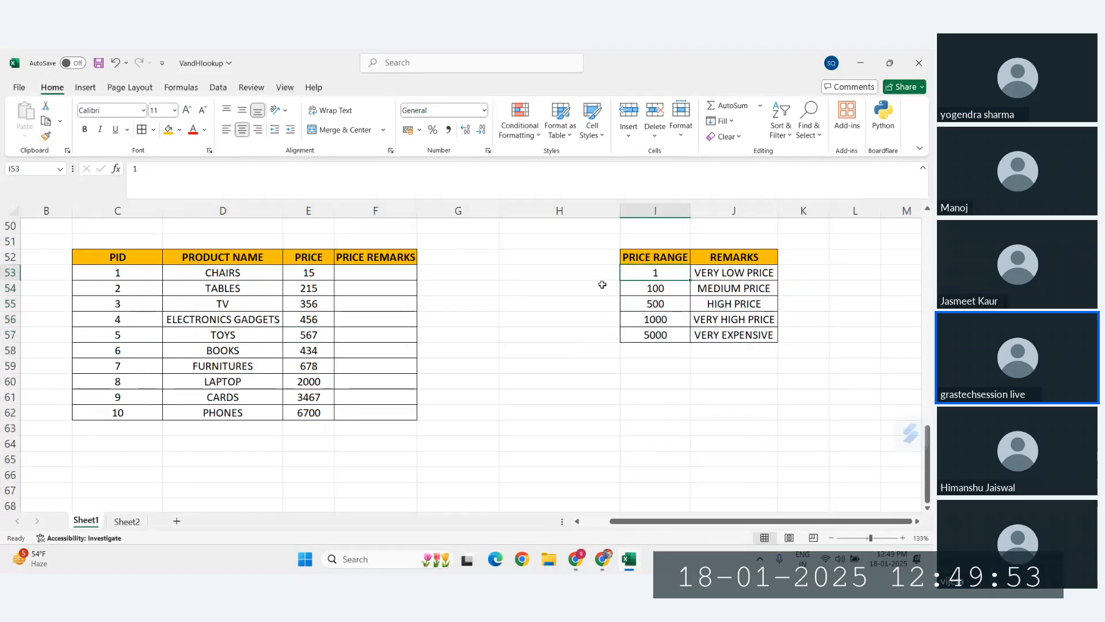
left_click_drag(318, 272, 339, 426)
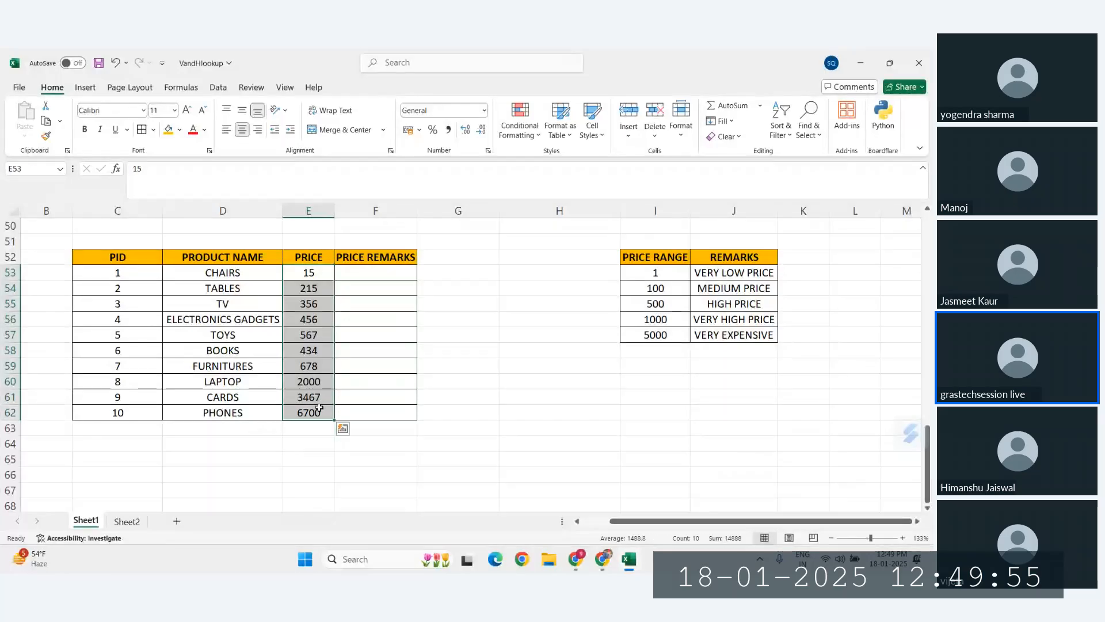
left_click(665, 275)
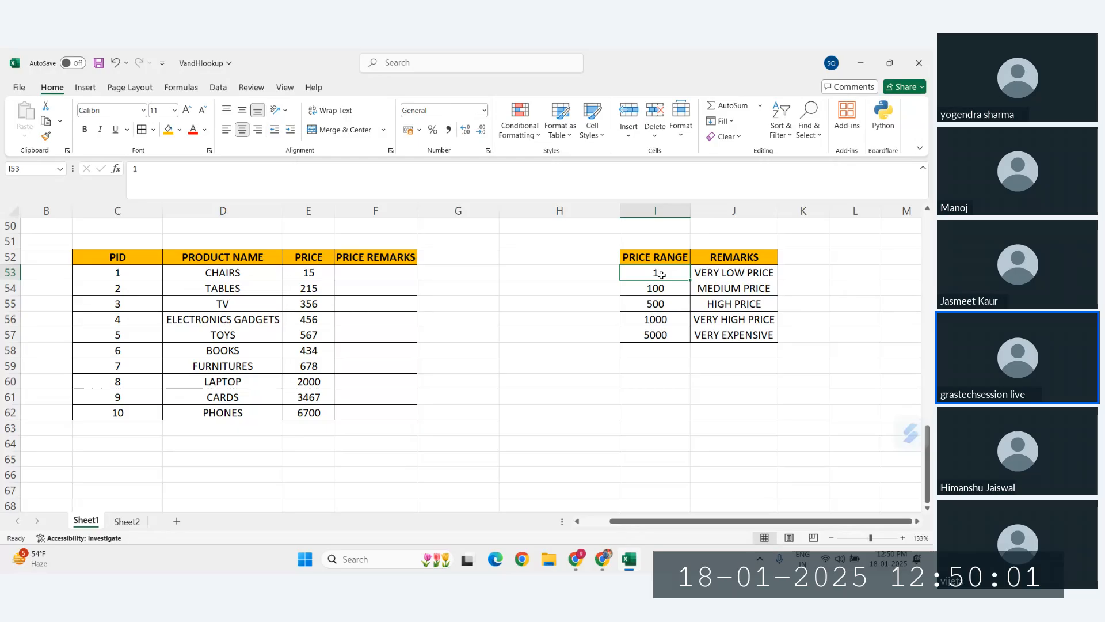
left_click_drag(661, 275, 659, 335)
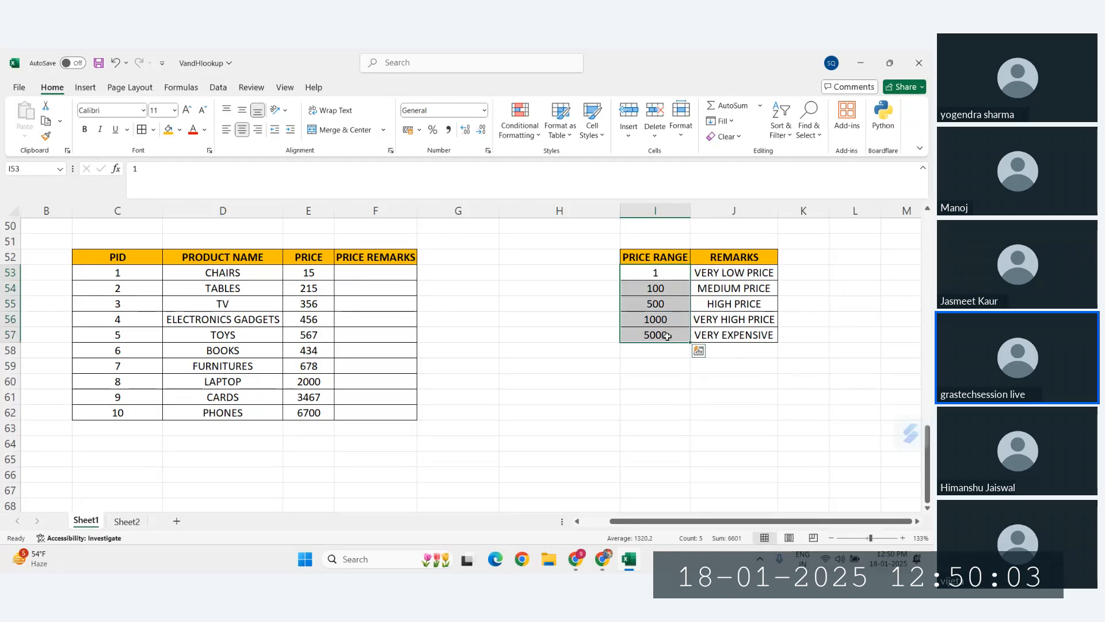
left_click_drag(322, 271, 339, 425)
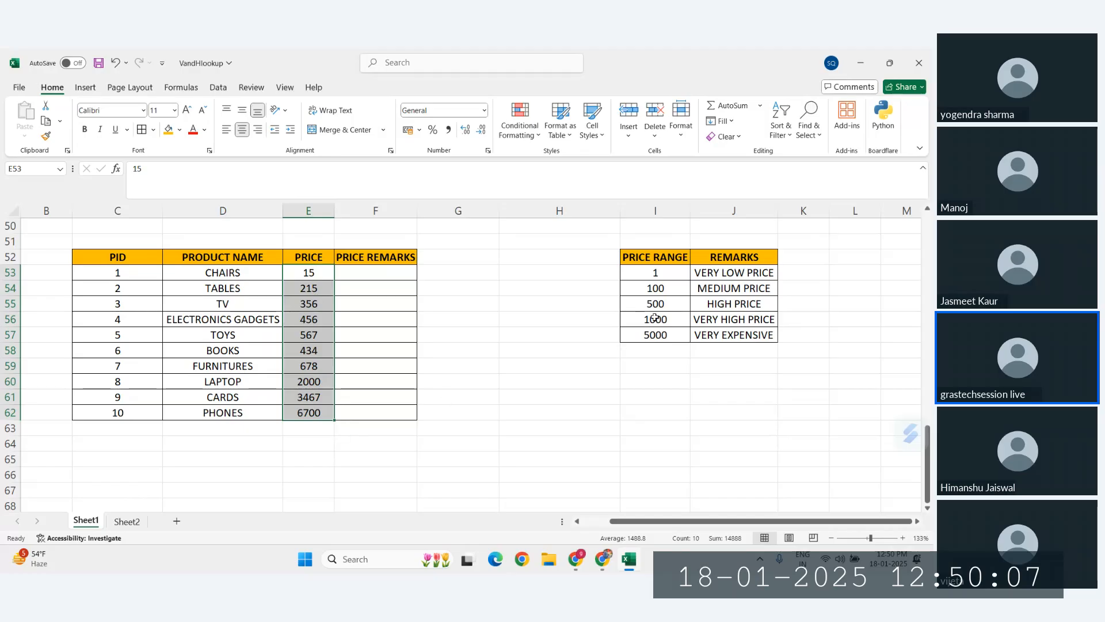
left_click_drag(672, 274, 698, 348)
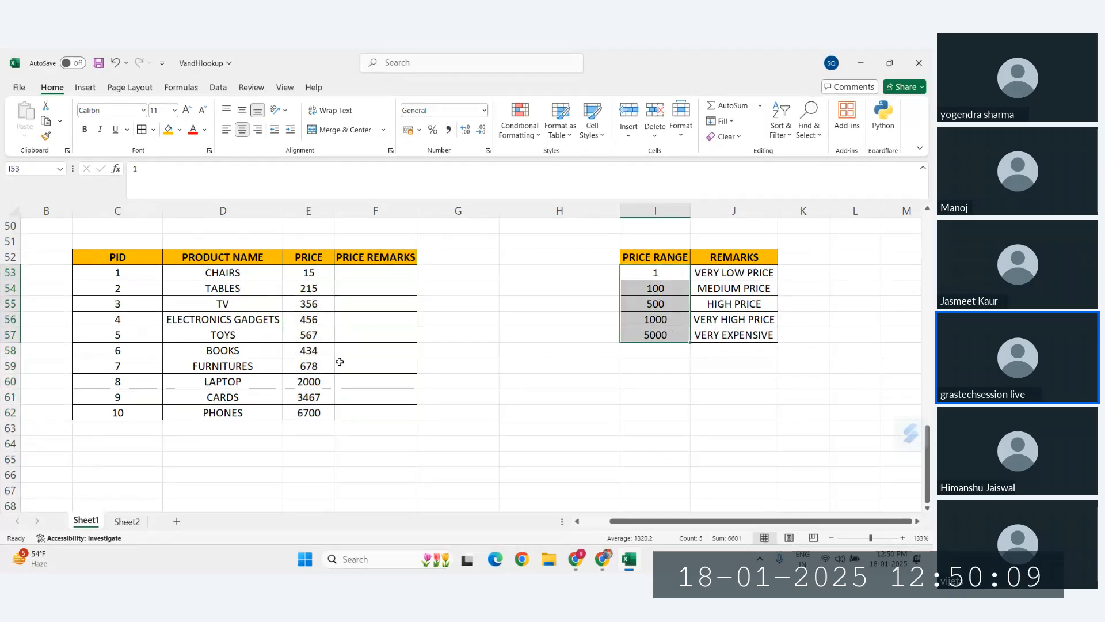
Set the price of LAPTOP in E60 to 1000
left_click(310, 381)
type("1000")
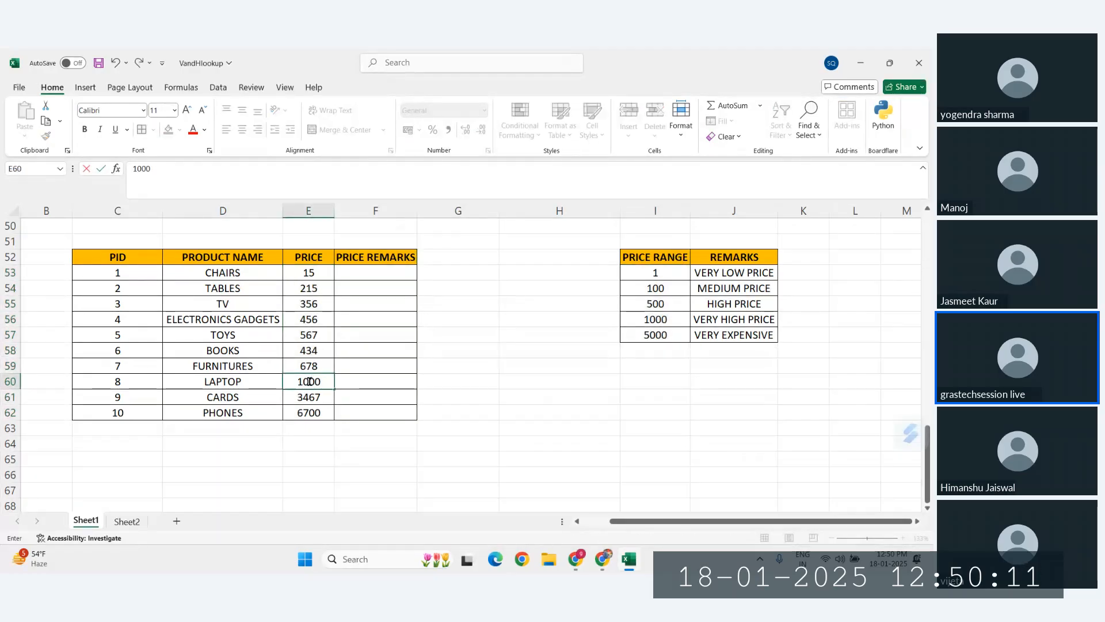
key("Return")
left_click(319, 382)
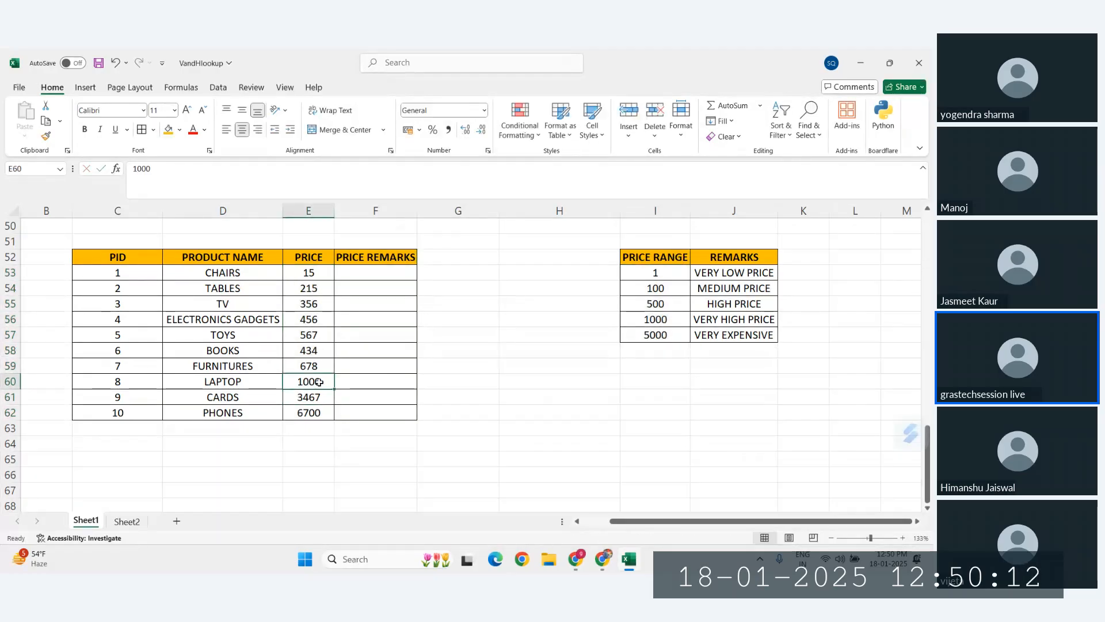
Check the price list E53:E62, including the LAPTOP price, against the price ranges in I53:I57
left_click(652, 317)
left_click(317, 274)
left_click_drag(316, 274, 315, 412)
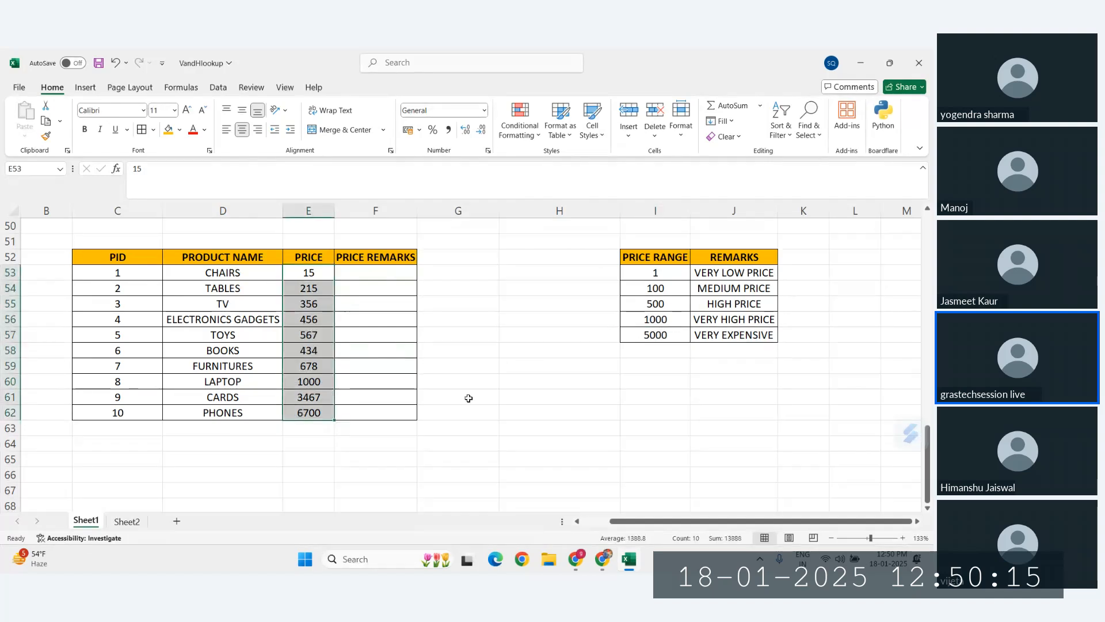
left_click_drag(664, 275, 666, 334)
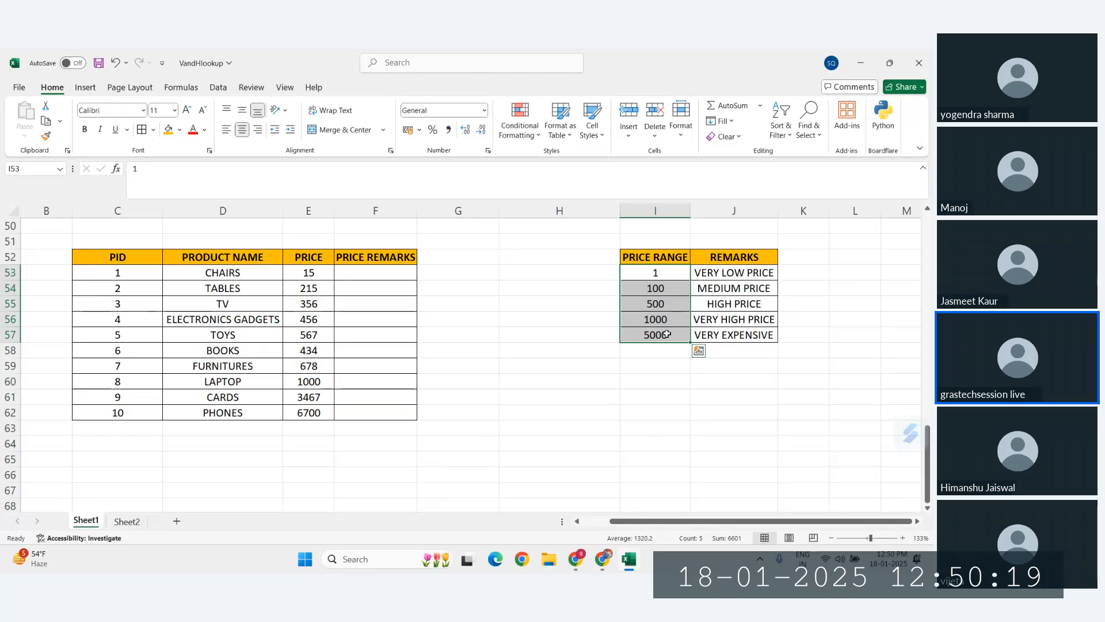
mouse_move(579, 566)
left_click(509, 496)
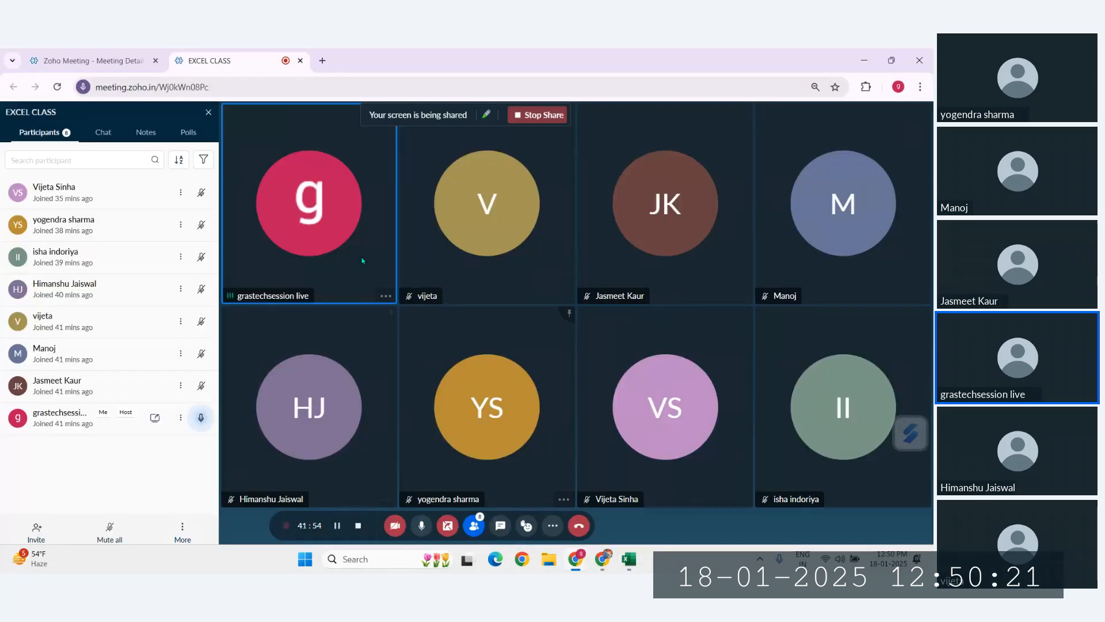
mouse_move(629, 559)
left_click(630, 501)
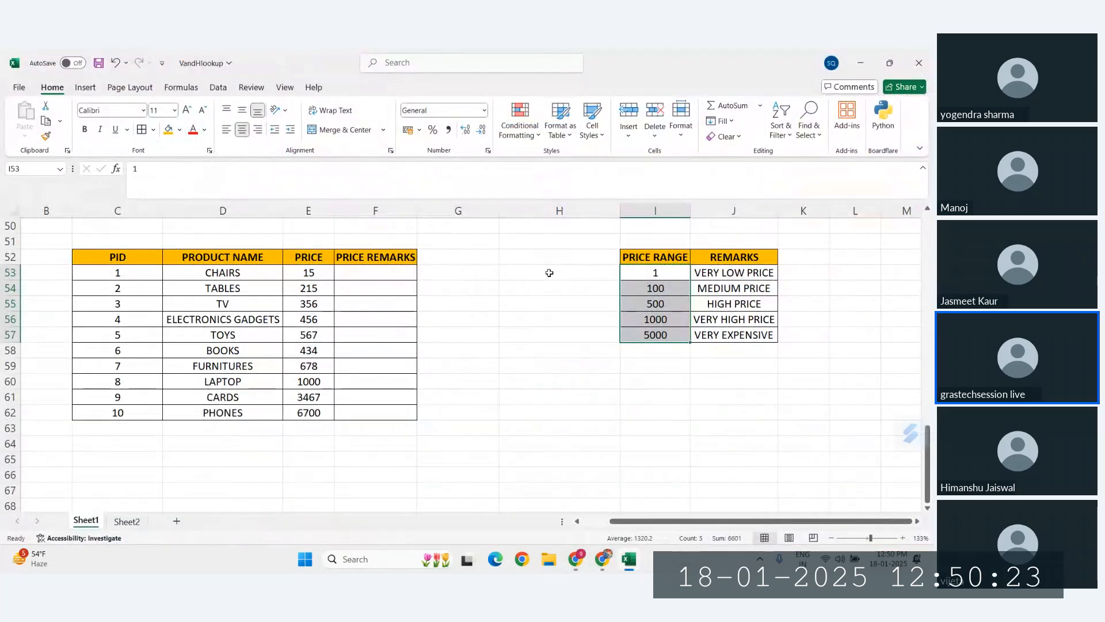
Examine which remark applies to the TABLES price in E54, using the 100 and 500 price ranges in I54:I55
left_click(747, 286)
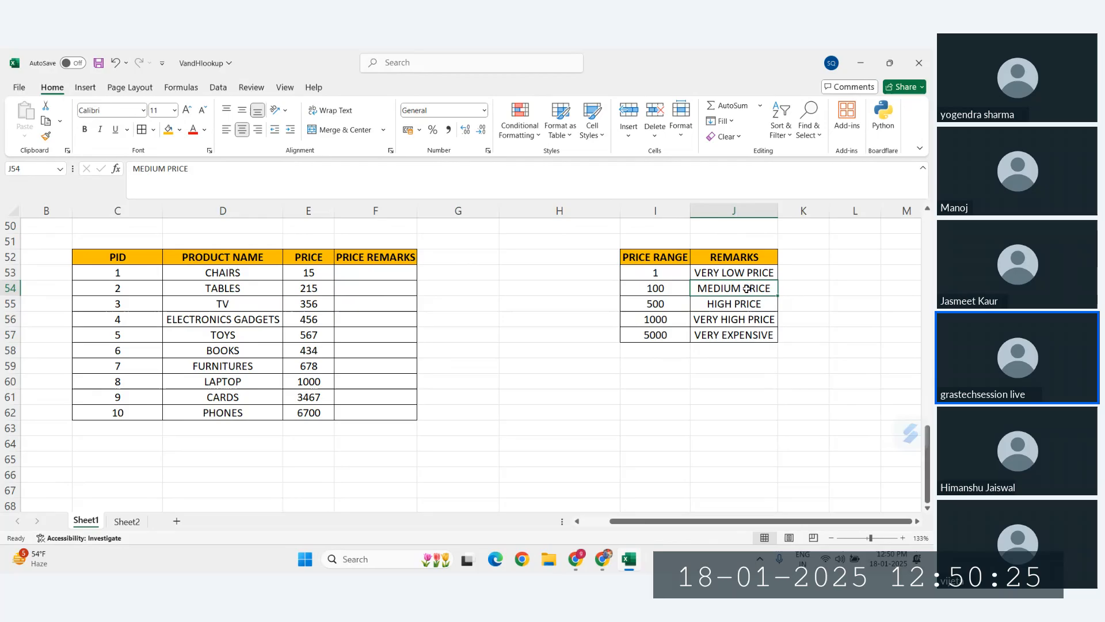
left_click(308, 289)
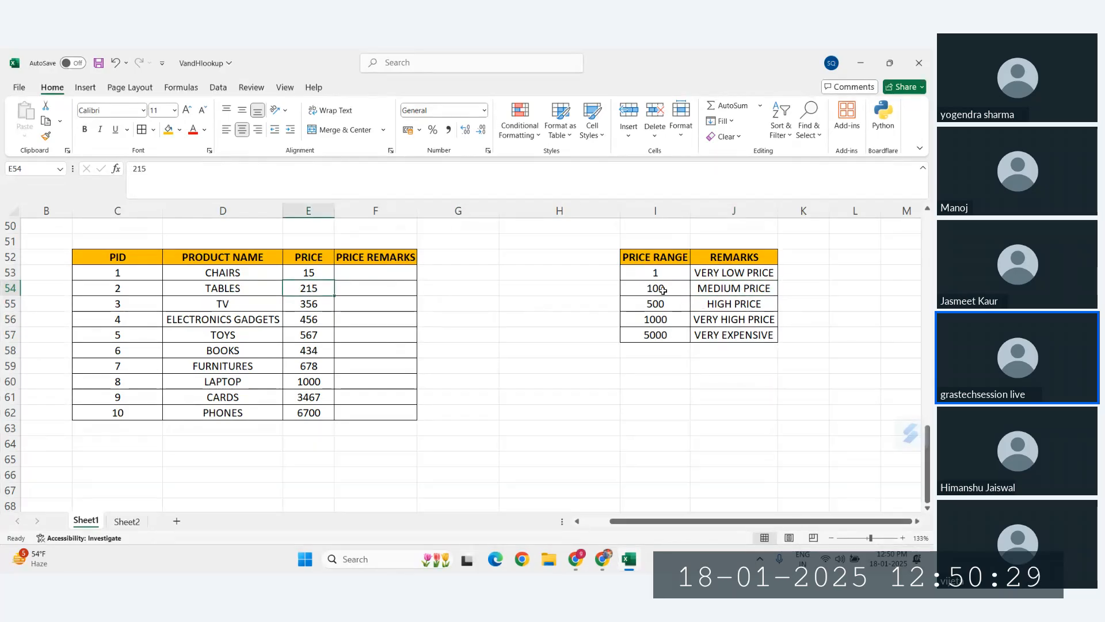
left_click(663, 290)
left_click(663, 305, "shift")
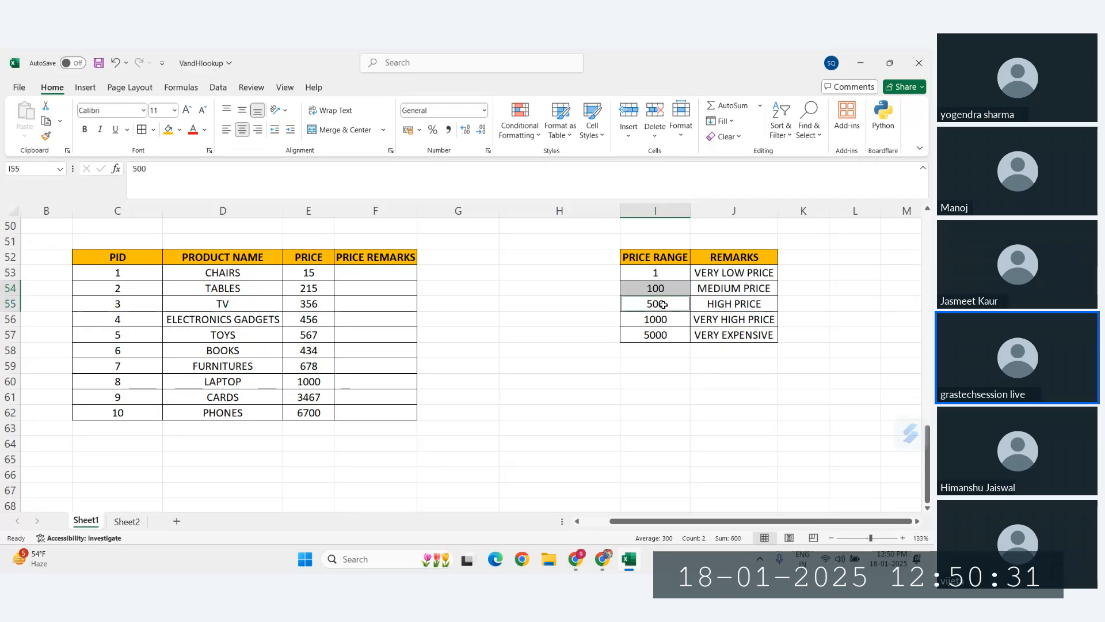
left_click(727, 288)
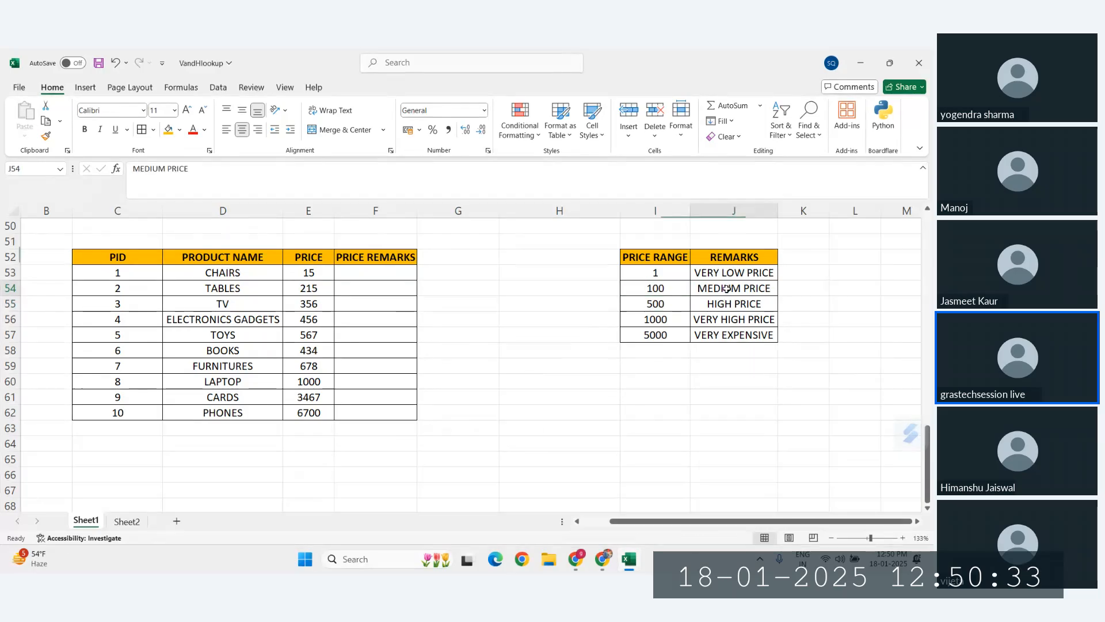
left_click(318, 290)
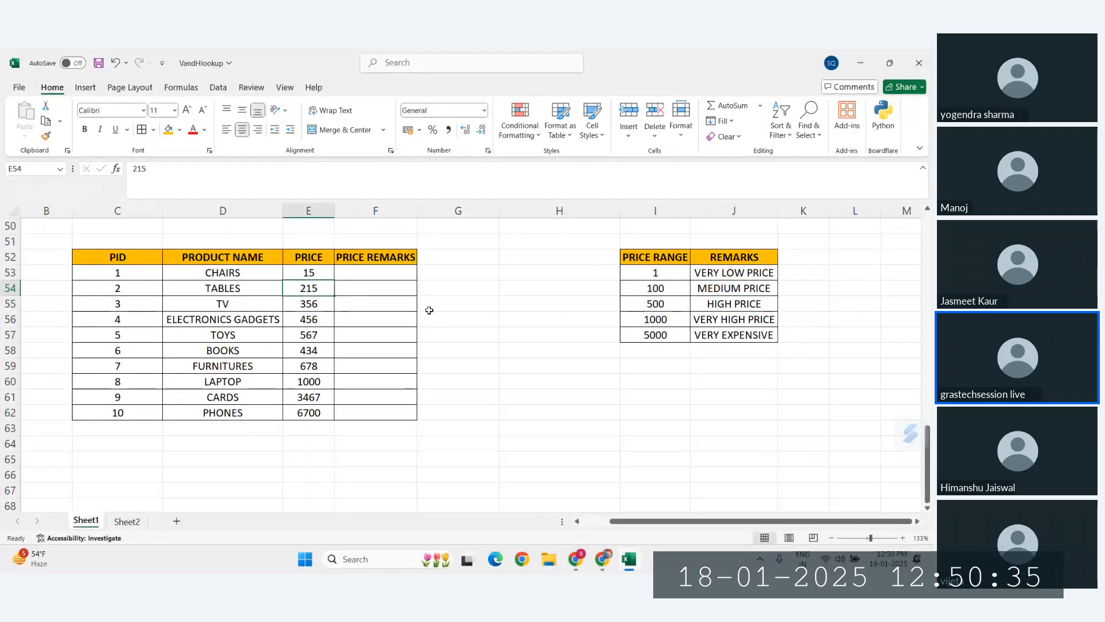
left_click(378, 290)
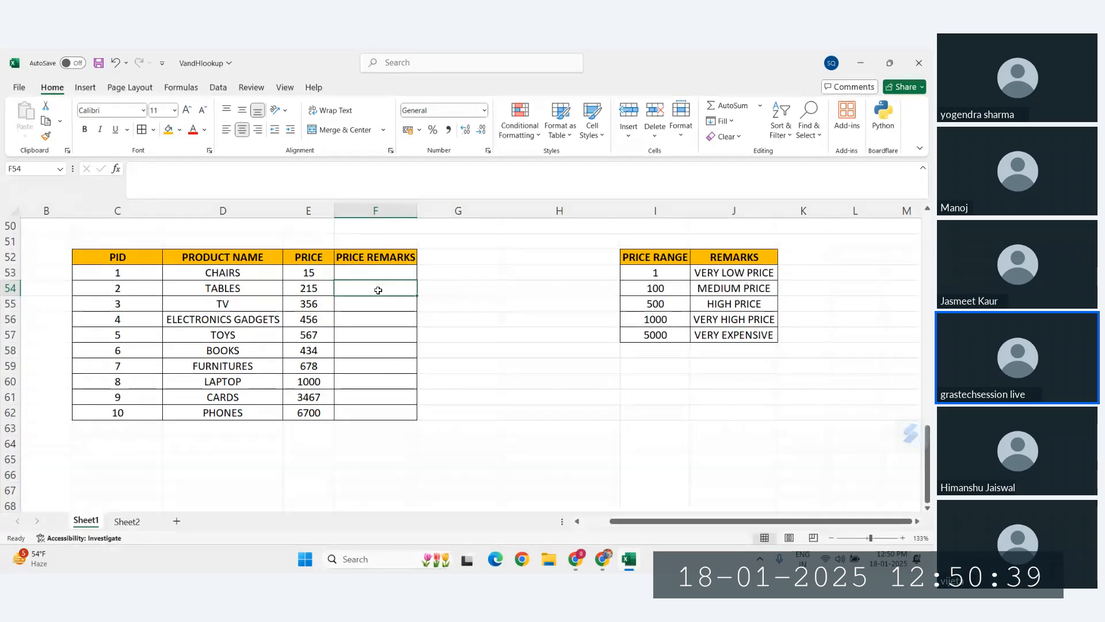
Examine the remark belonging to each interval between consecutive price range values in I53:J57, from 1 up to 5000
left_click(662, 272)
left_click(660, 286, "ctrl")
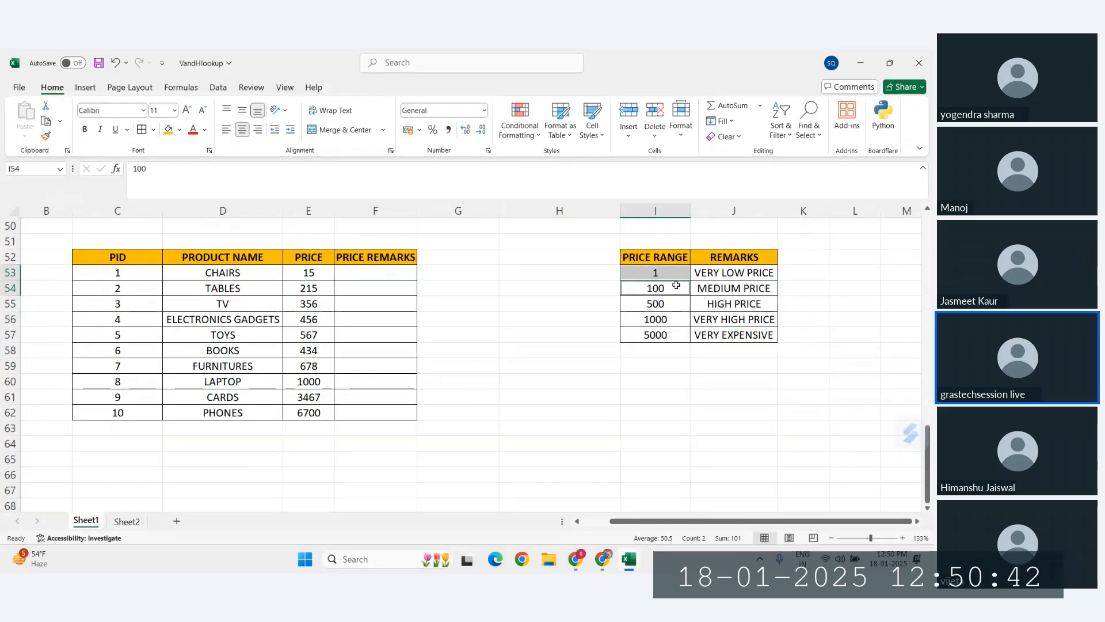
left_click(726, 275)
left_click(652, 289)
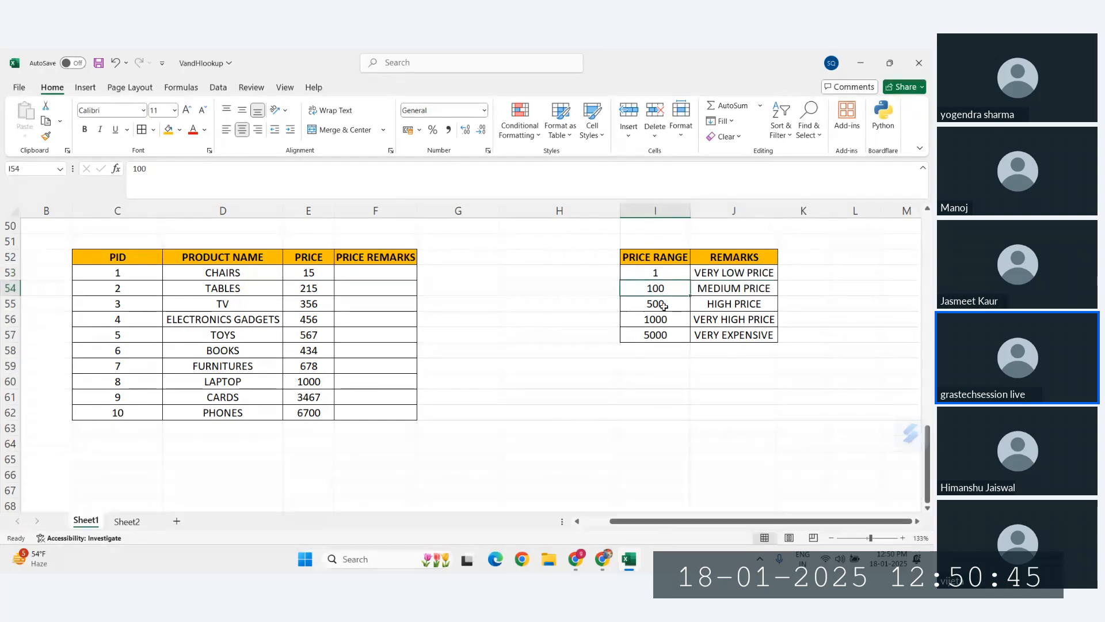
left_click(665, 302, "ctrl")
left_click(727, 287)
left_click(665, 303)
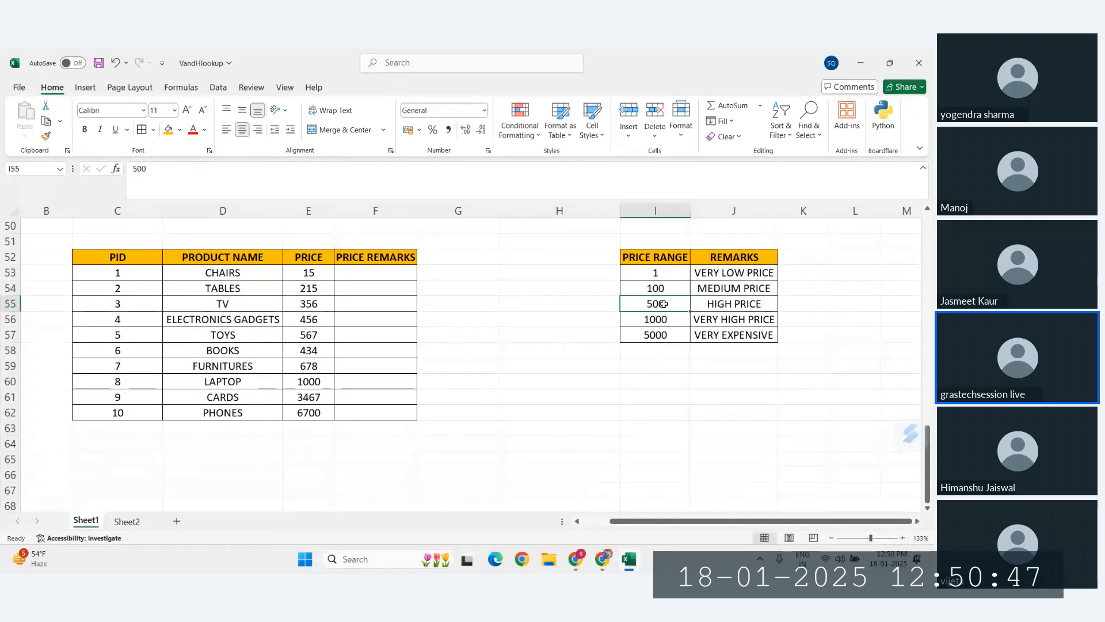
left_click(663, 320, "ctrl")
left_click(723, 309)
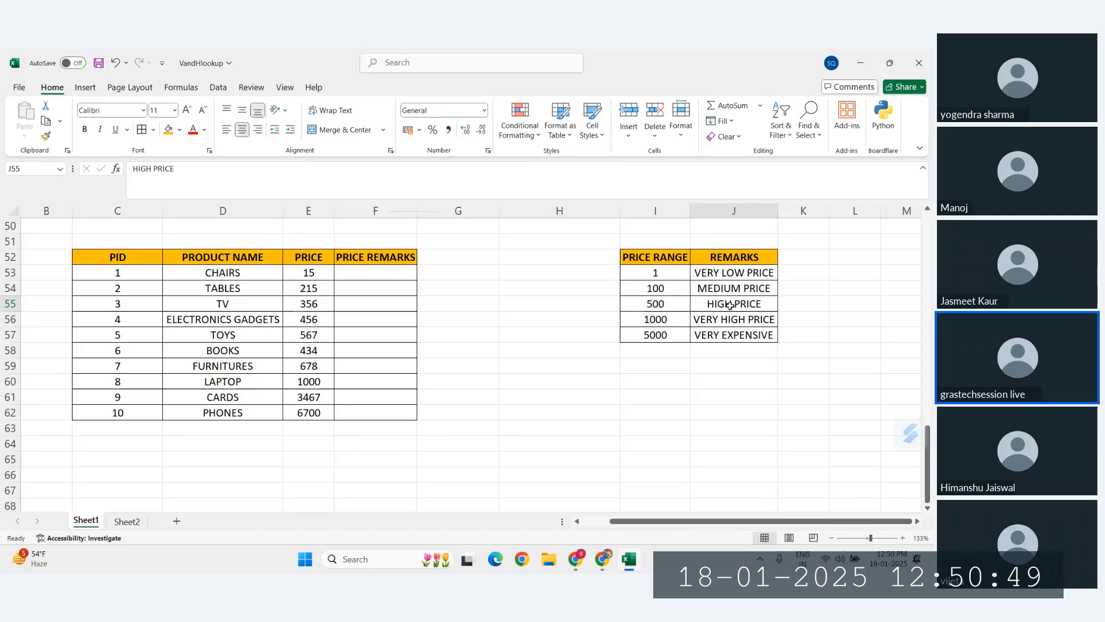
left_click(669, 320)
left_click(670, 335, "ctrl")
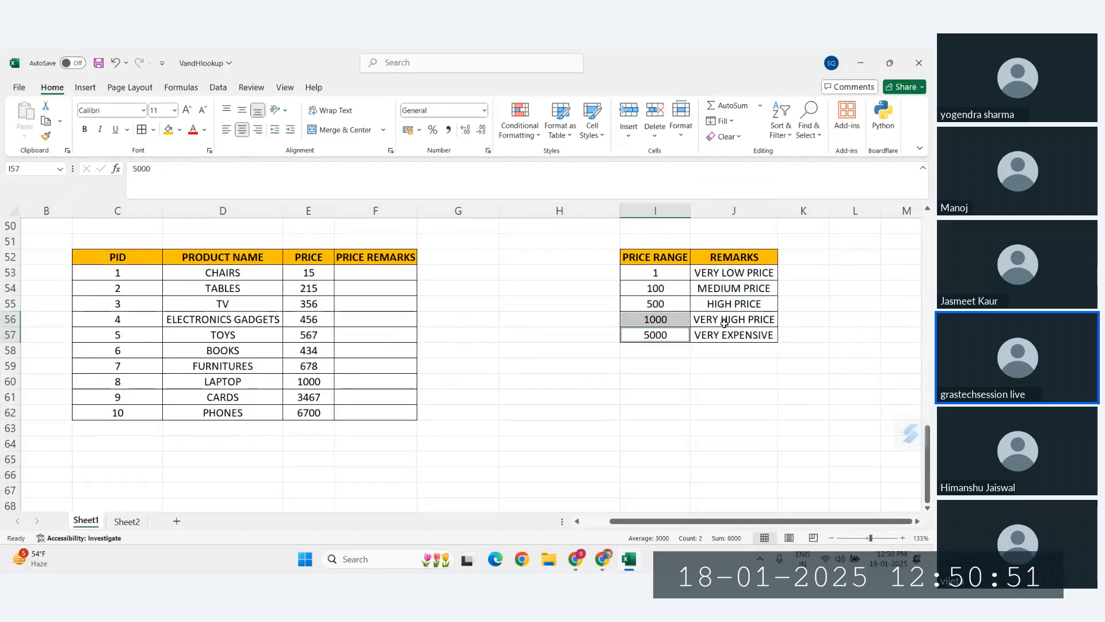
left_click(725, 323)
left_click(659, 340)
left_click(731, 338)
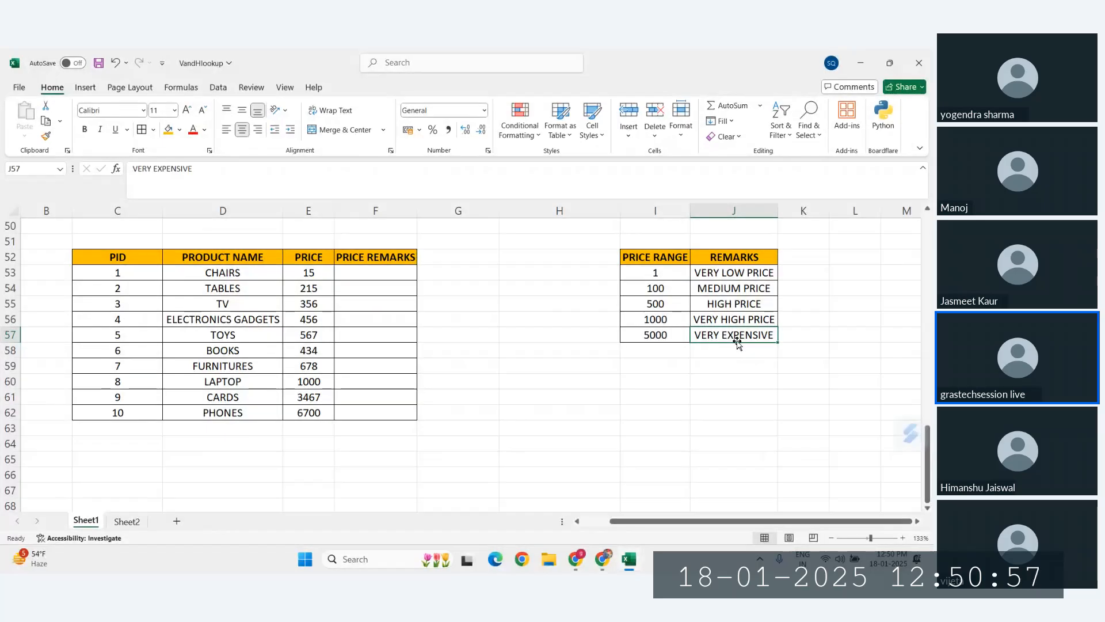
scroll(389, 286, "up", 1)
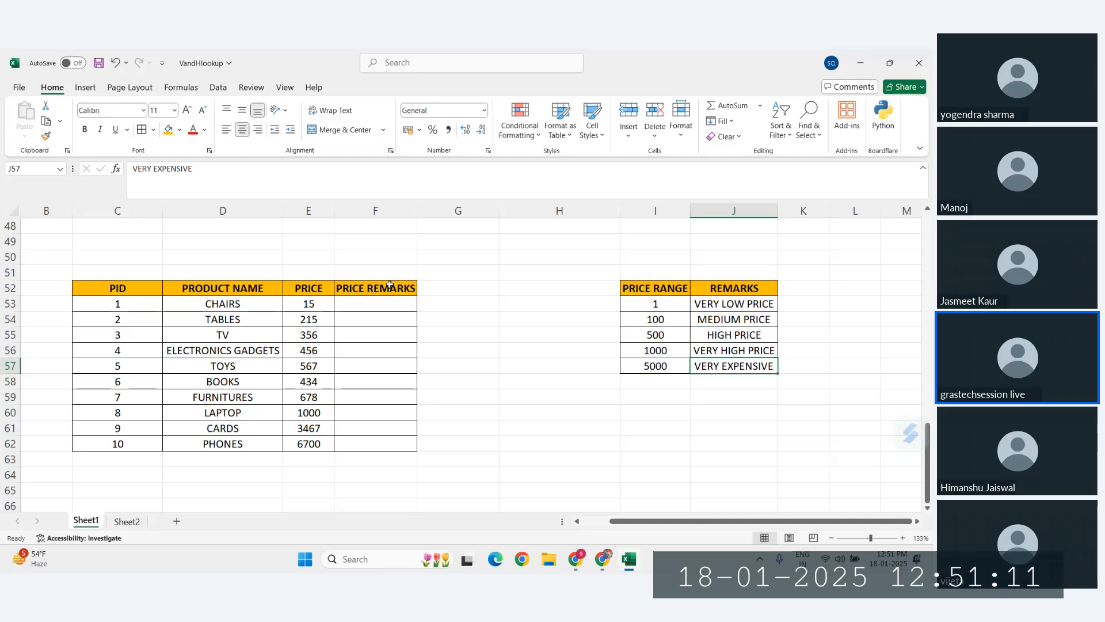
Start a VLOOKUP formula in F53 with the CHAIRS price in E53 as the lookup value
left_click(368, 305)
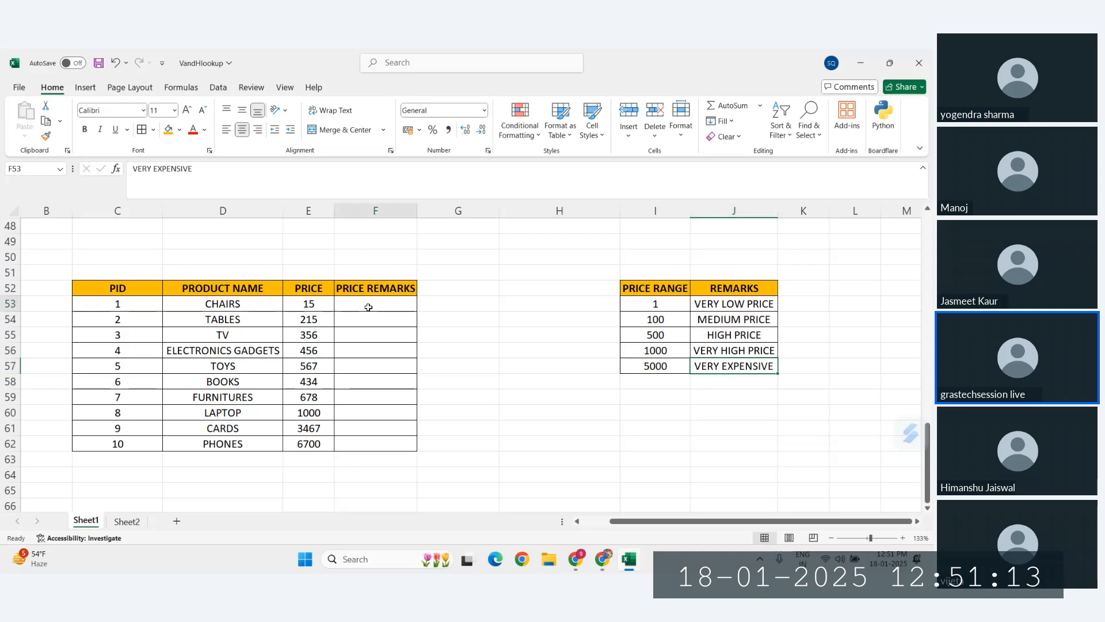
type("=vlo")
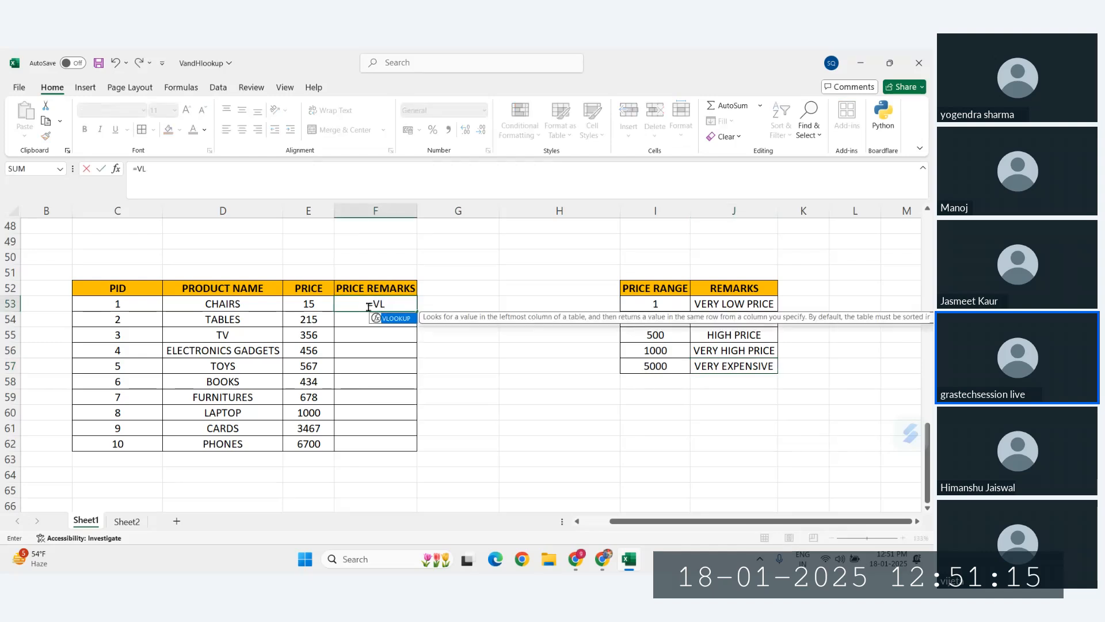
key("Tab")
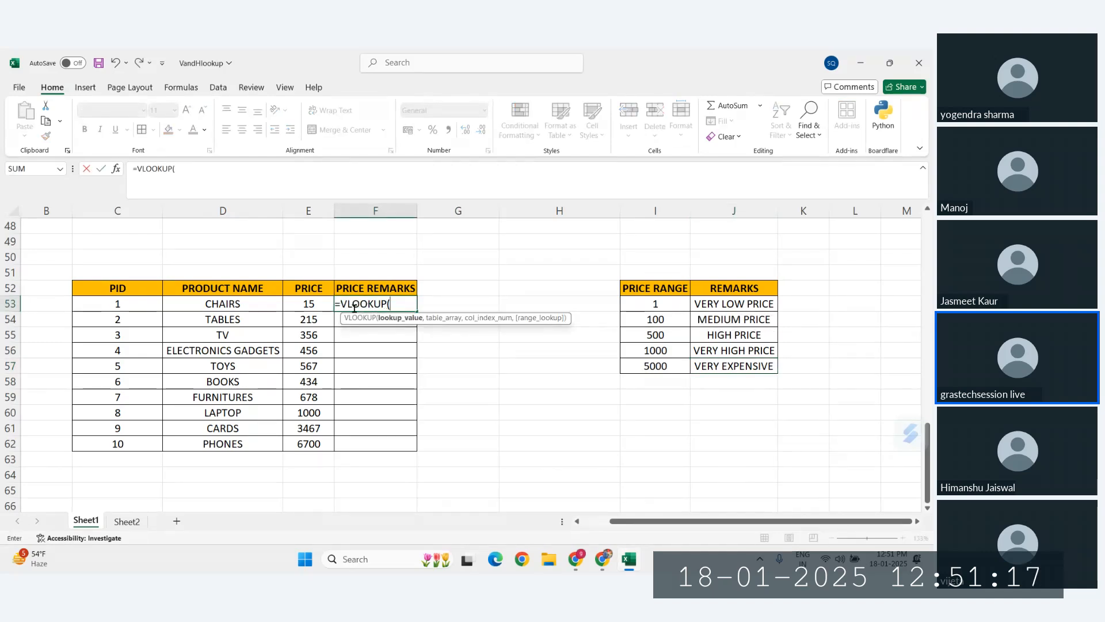
left_click(309, 306)
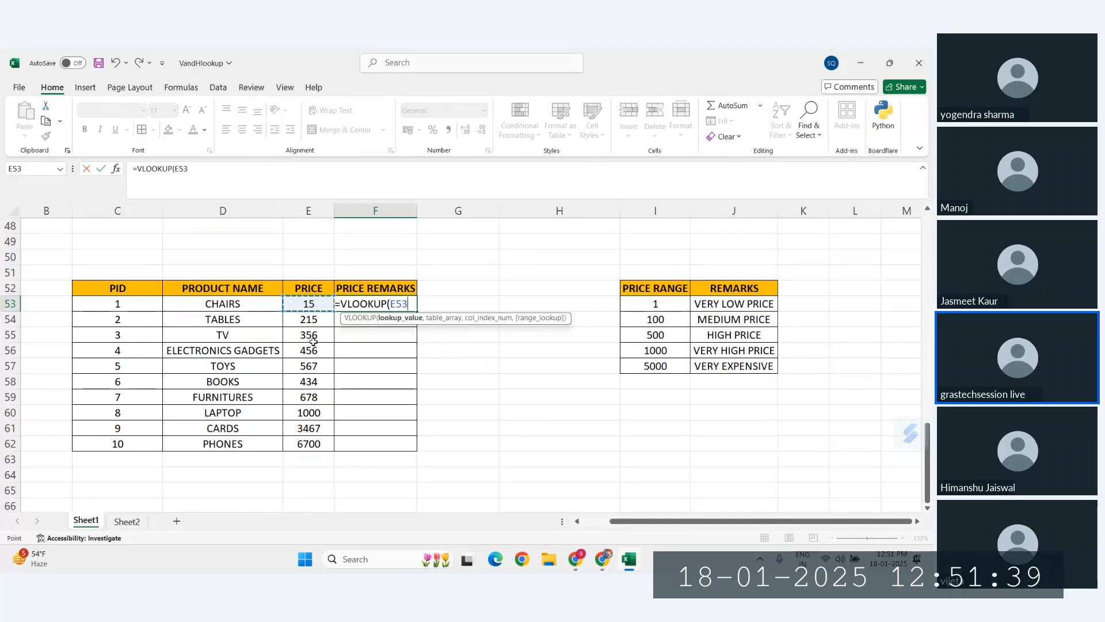
Switch to the Zoho Meeting window to view the participants, and return to the VandHlookup workbook in Excel
mouse_move(576, 559)
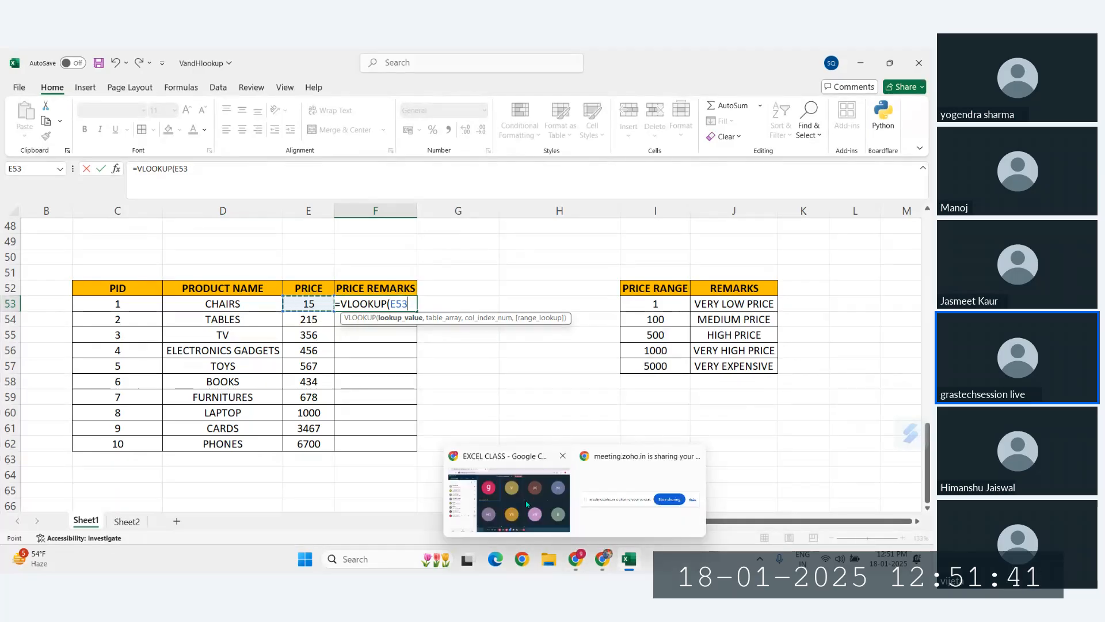
left_click(526, 502)
mouse_move(629, 559)
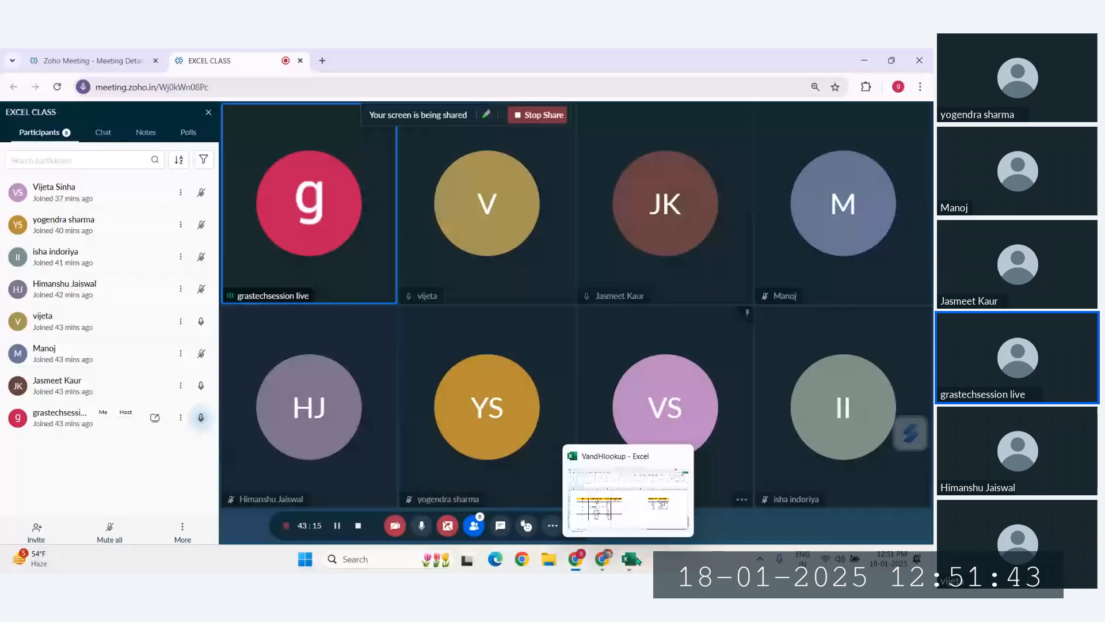
left_click(639, 492)
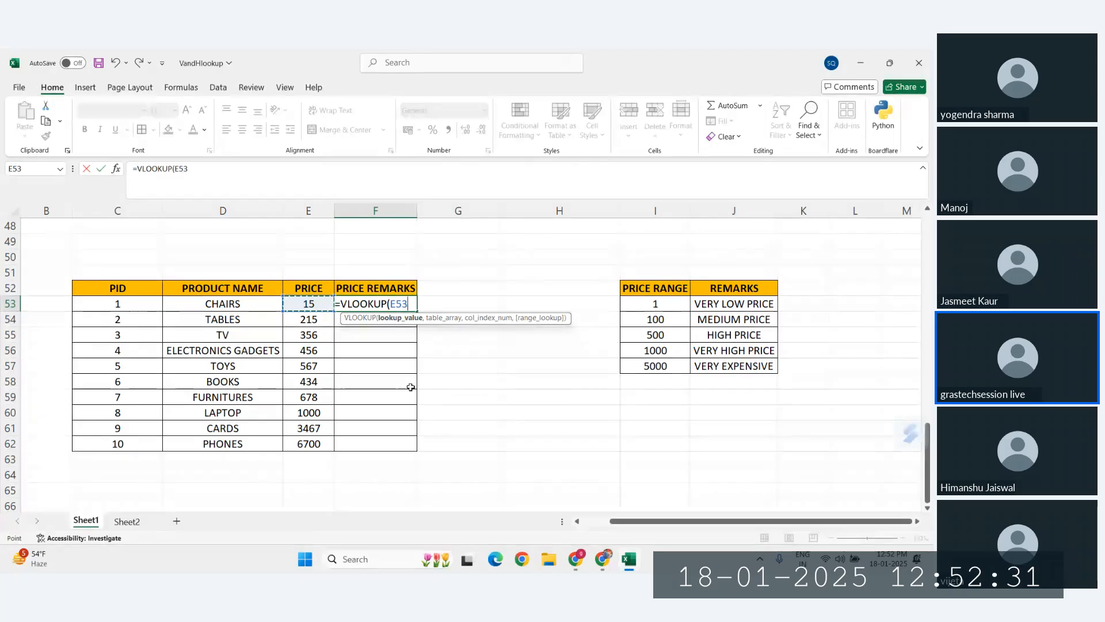
Complete the F53 formula with the absolute table array $I$52:$J$57, column index 2 and approximate match 1
type(",")
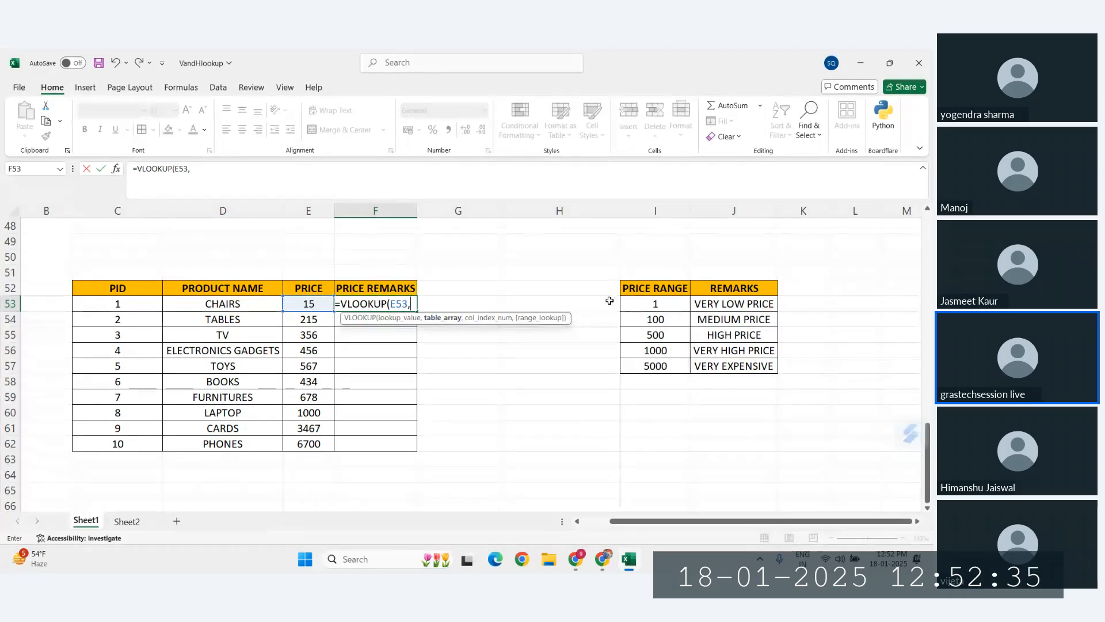
left_click_drag(640, 287, 728, 364)
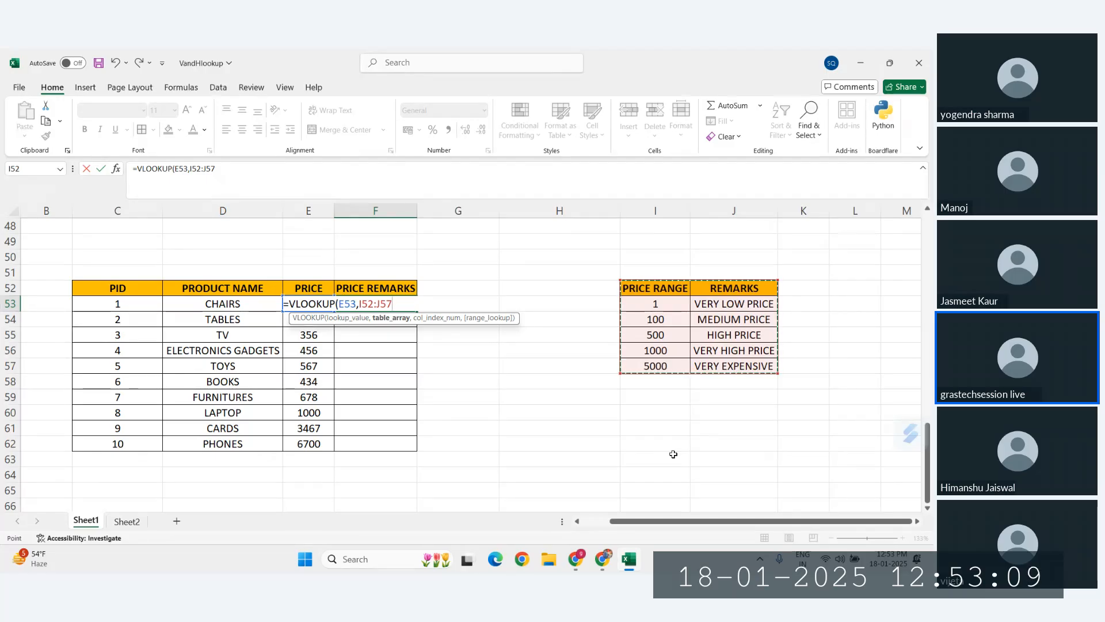
key("F4")
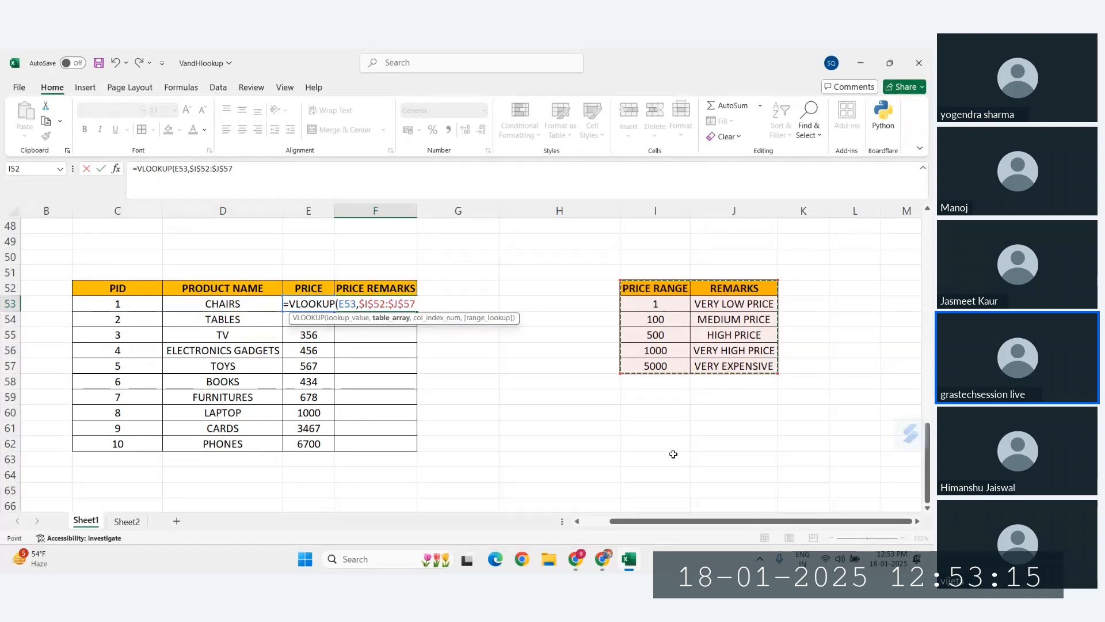
type(",")
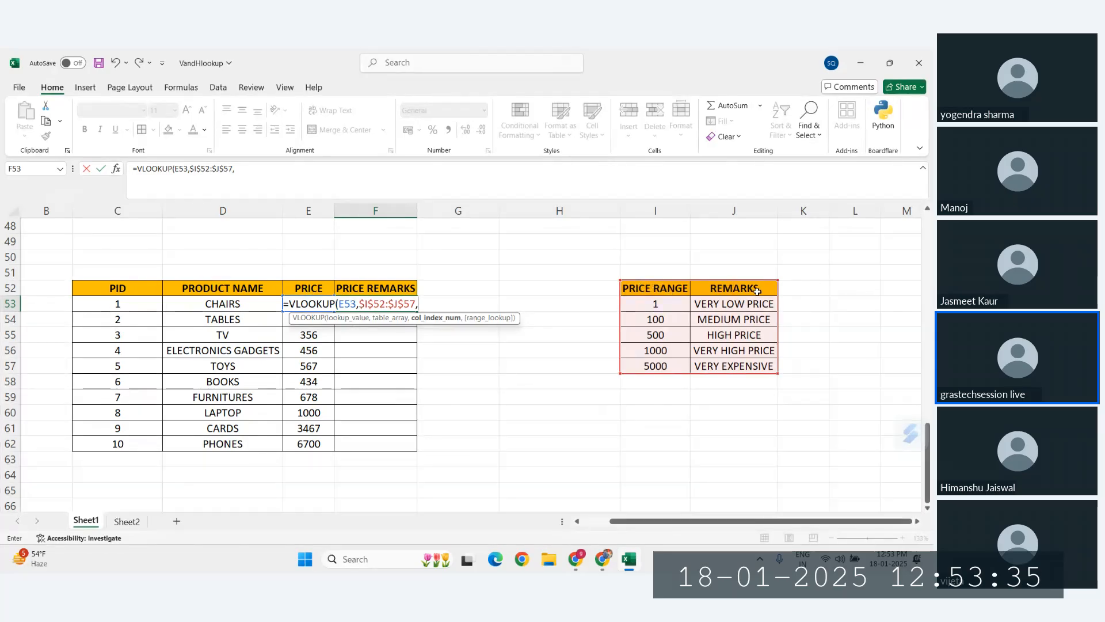
type("2,")
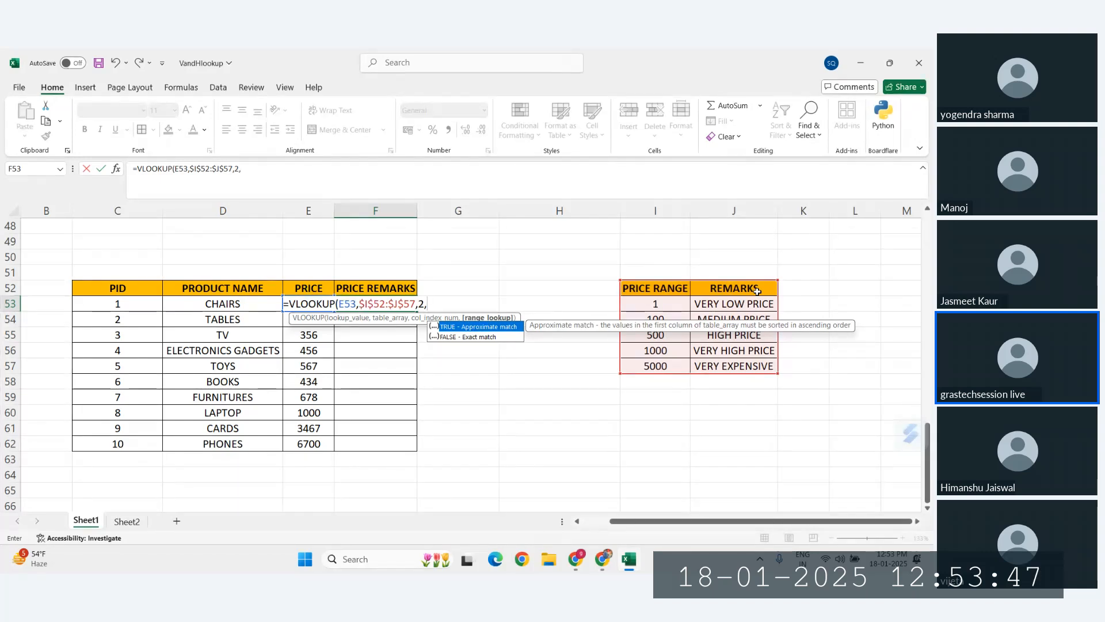
type("0")
key("BackSpace")
type("1)")
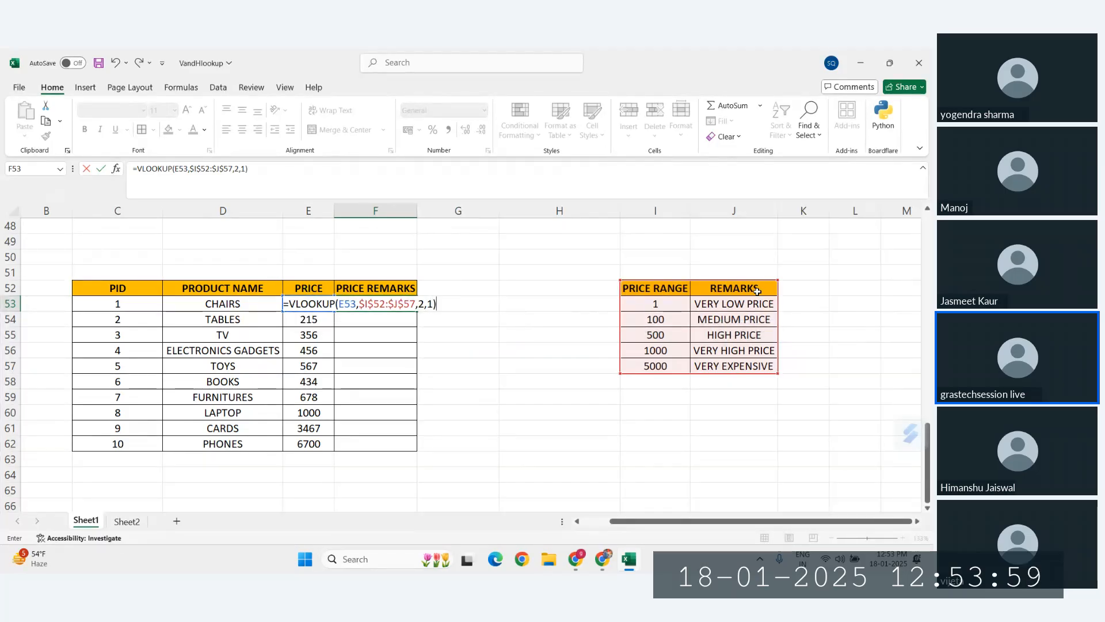
key("Return")
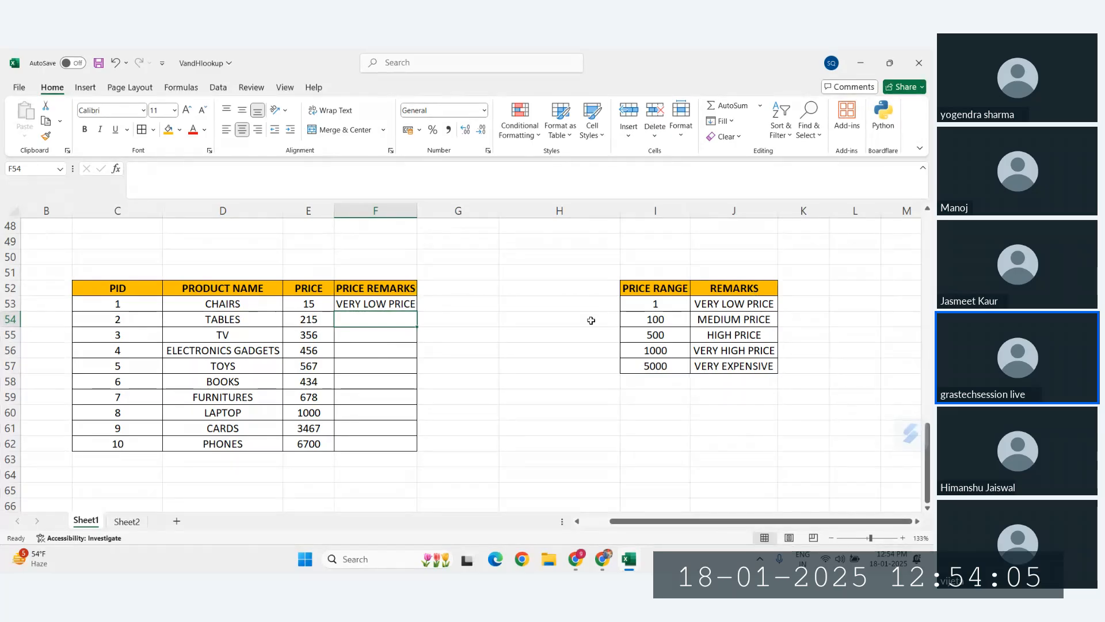
Check the CHAIRS remark in F53 against its price in E53 and the 1 and 100 price ranges in I53:I54
left_click(397, 304)
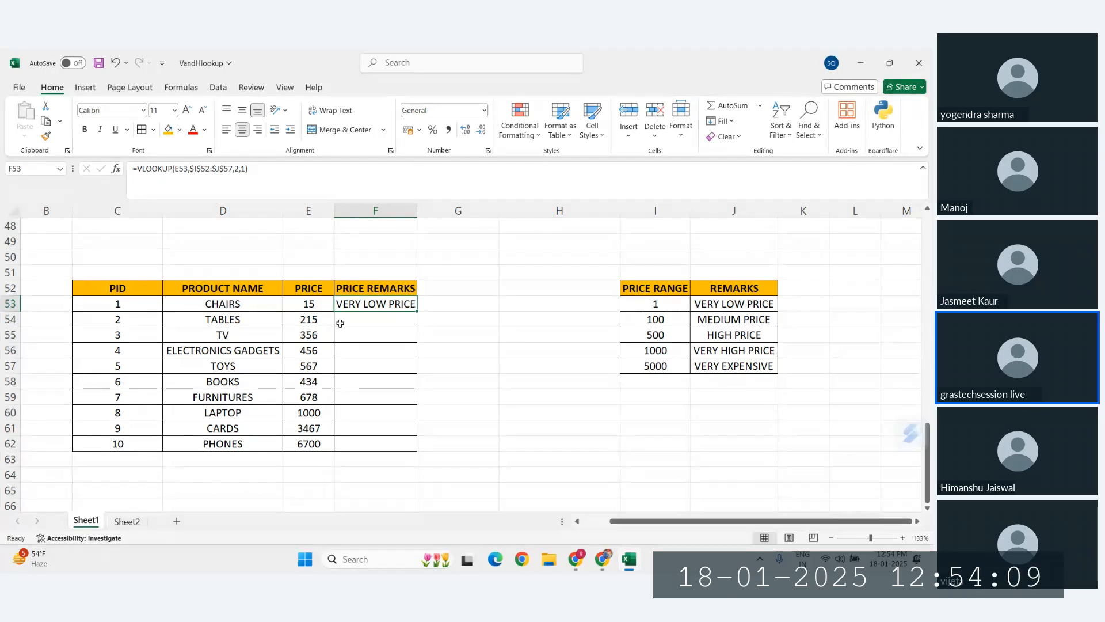
left_click(652, 306)
left_click(653, 317)
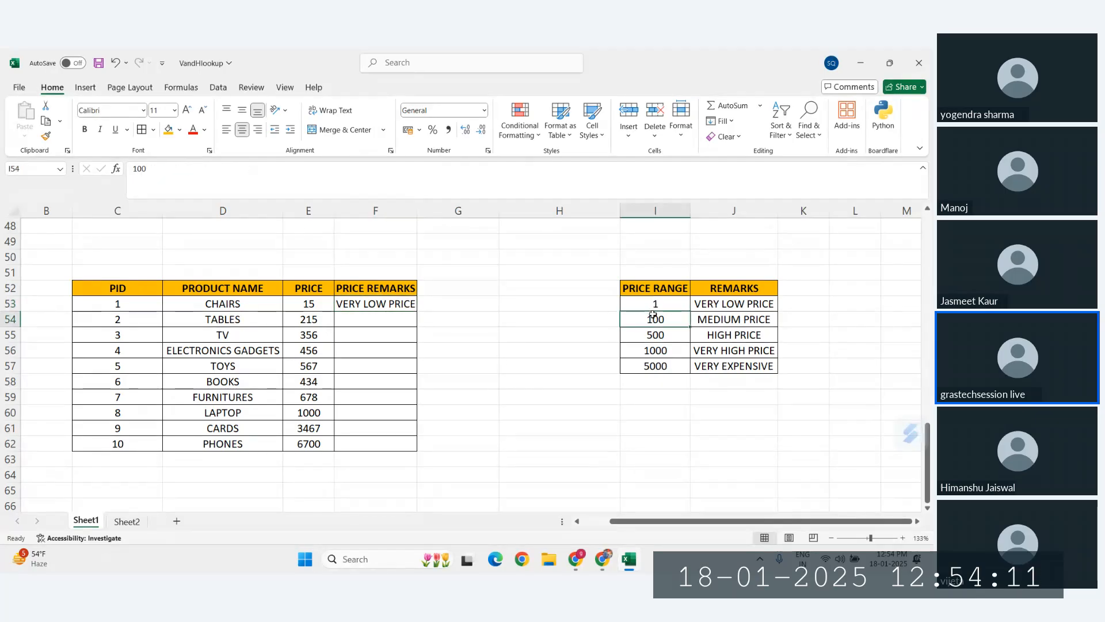
left_click(717, 299)
left_click(305, 310)
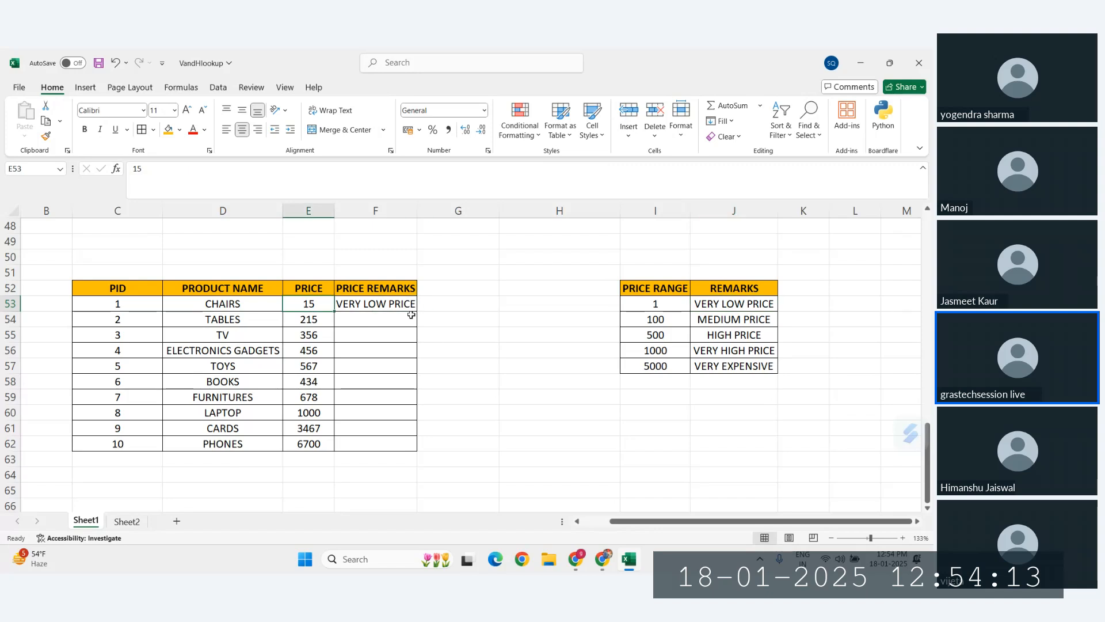
Fill the F53 lookup formula down to F62 and widen the PRICE REMARKS column to fit its text
left_click(411, 305)
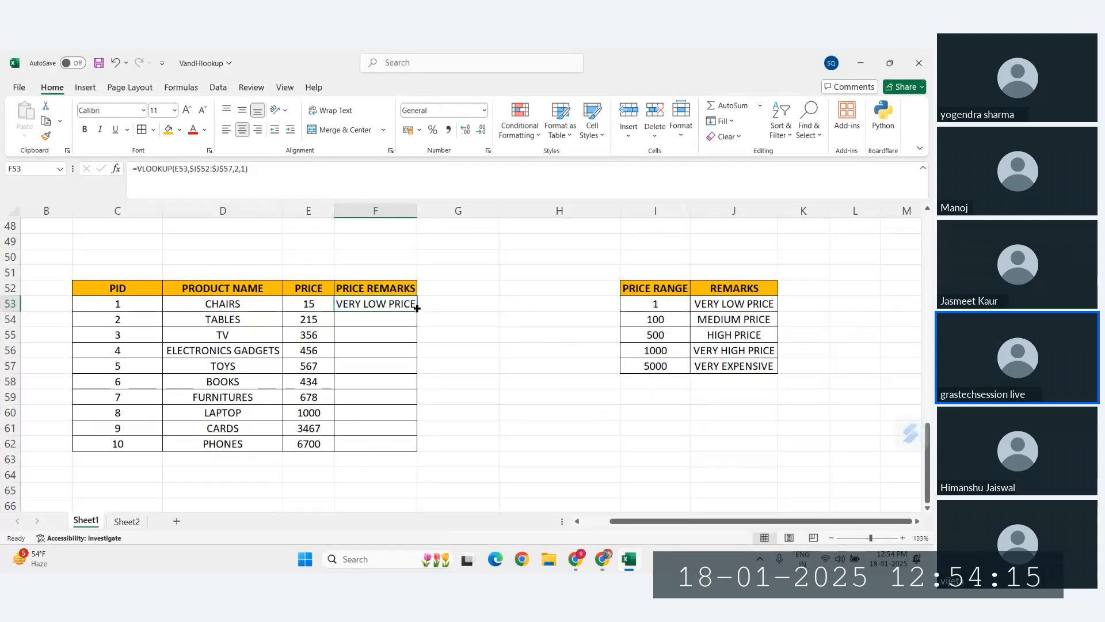
double_click(417, 309)
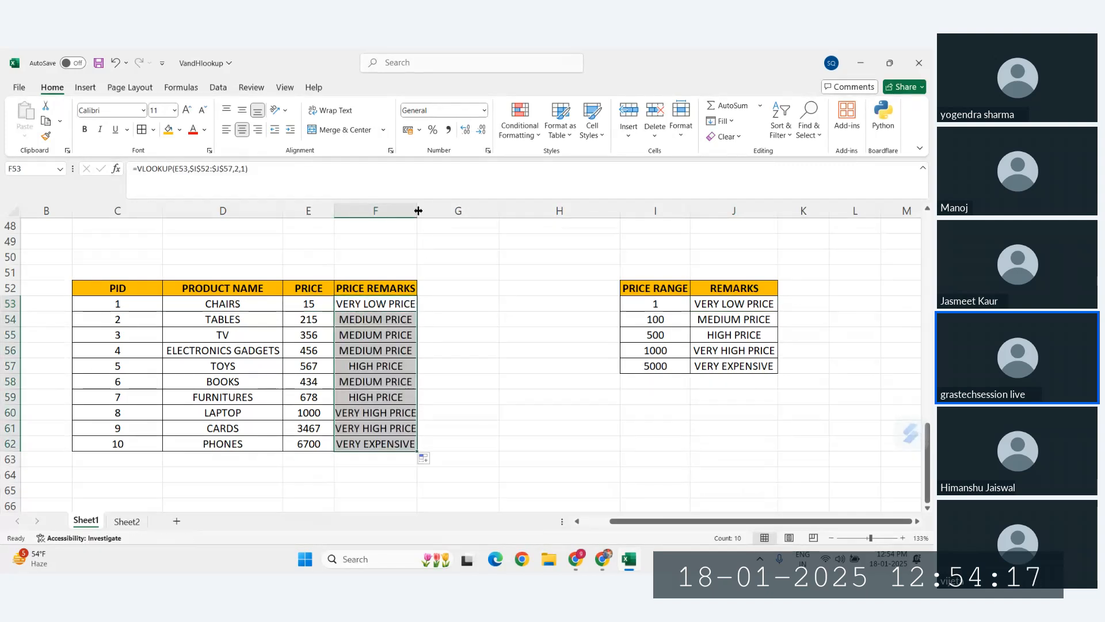
left_click_drag(419, 211, 443, 210)
left_click(417, 348)
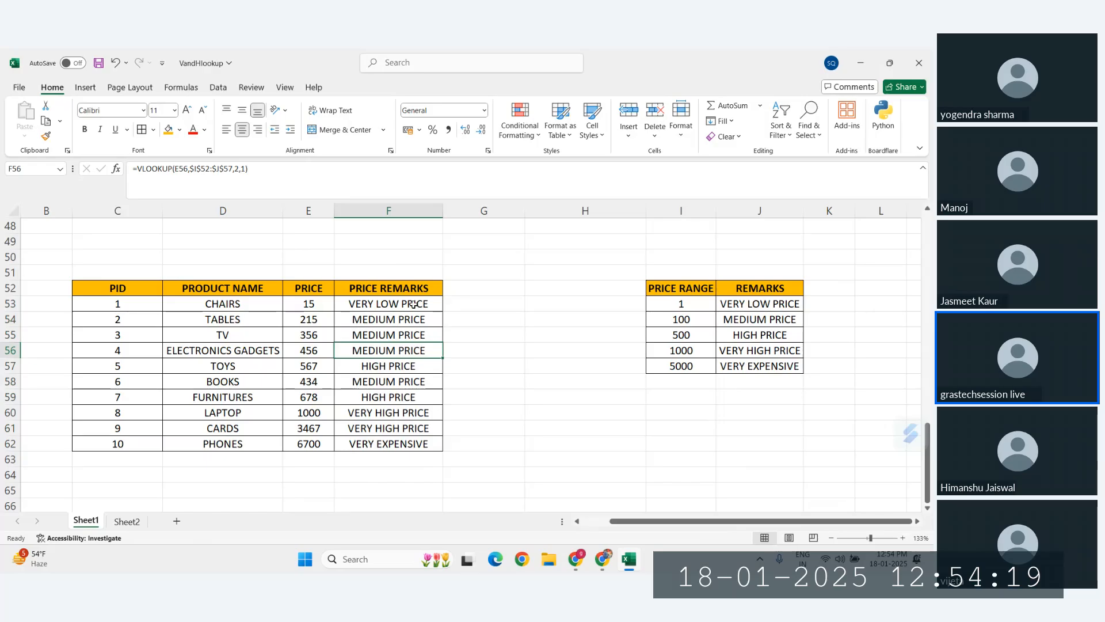
Review the remarks in F53:F62 and check the LAPTOP remark in F60 against the 1000 and 5000 price ranges in I56:I57
left_click_drag(414, 305, 438, 443)
left_click(432, 397)
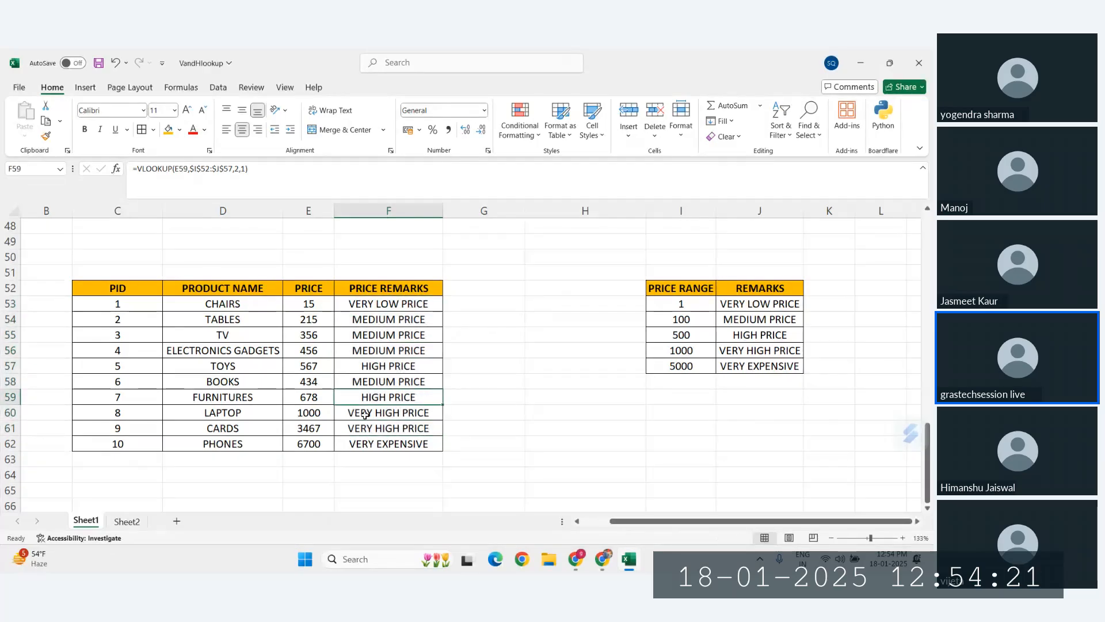
left_click(306, 413)
left_click(408, 412)
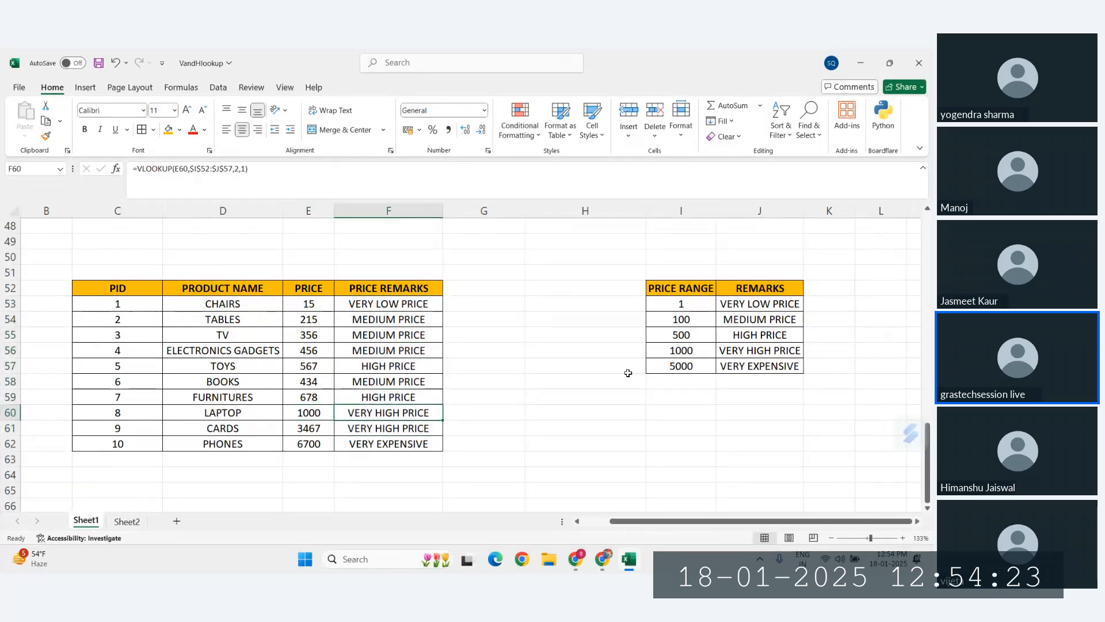
left_click(695, 353)
left_click(694, 367, "ctrl")
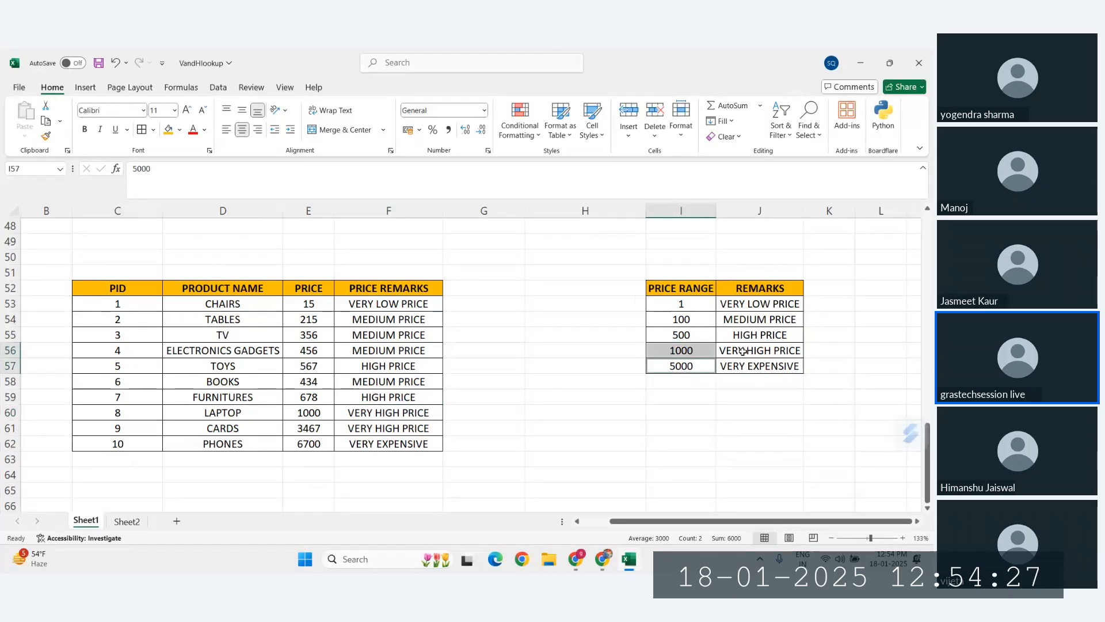
left_click(743, 351, "ctrl")
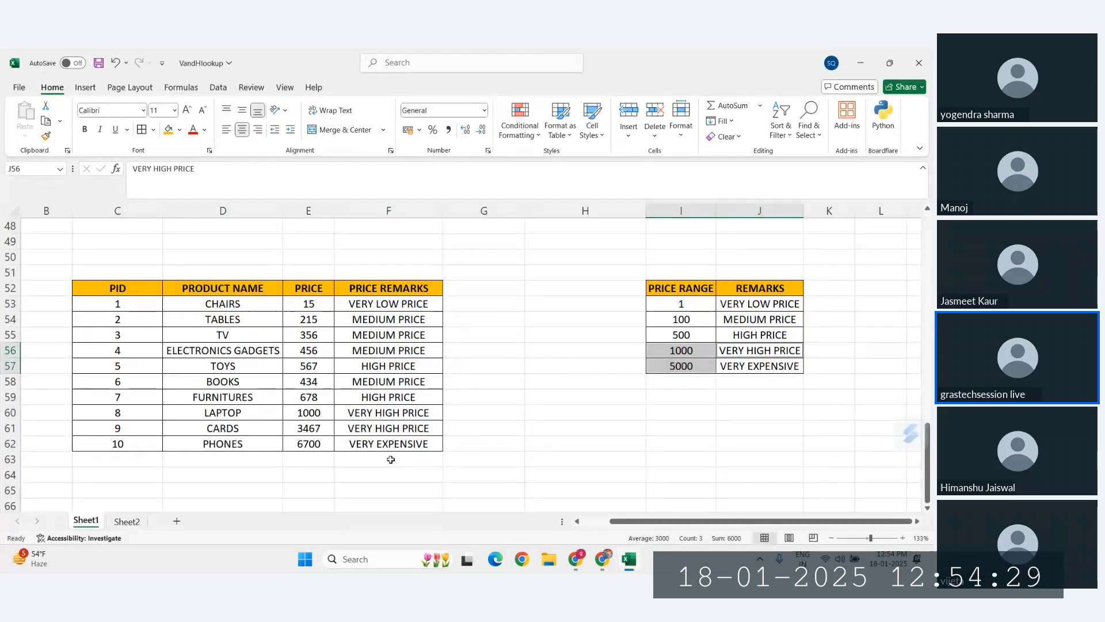
Check the PHONES price and remark in E62:F62 against the 5000 price range and its remark in I57:J57
left_click(364, 447)
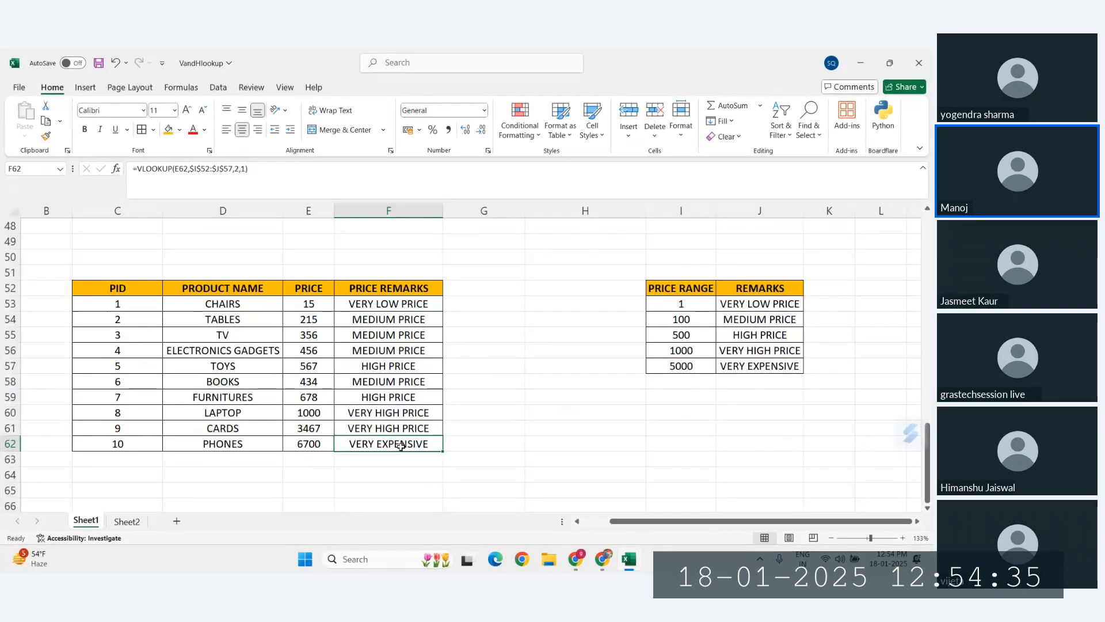
left_click(672, 368)
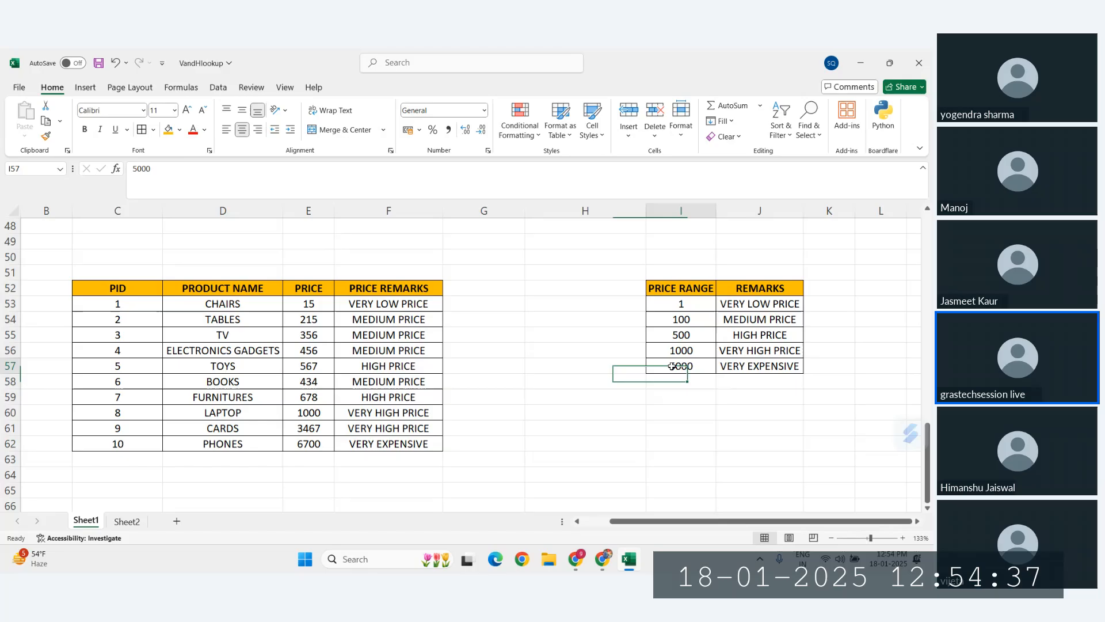
left_click(763, 369)
left_click(309, 446)
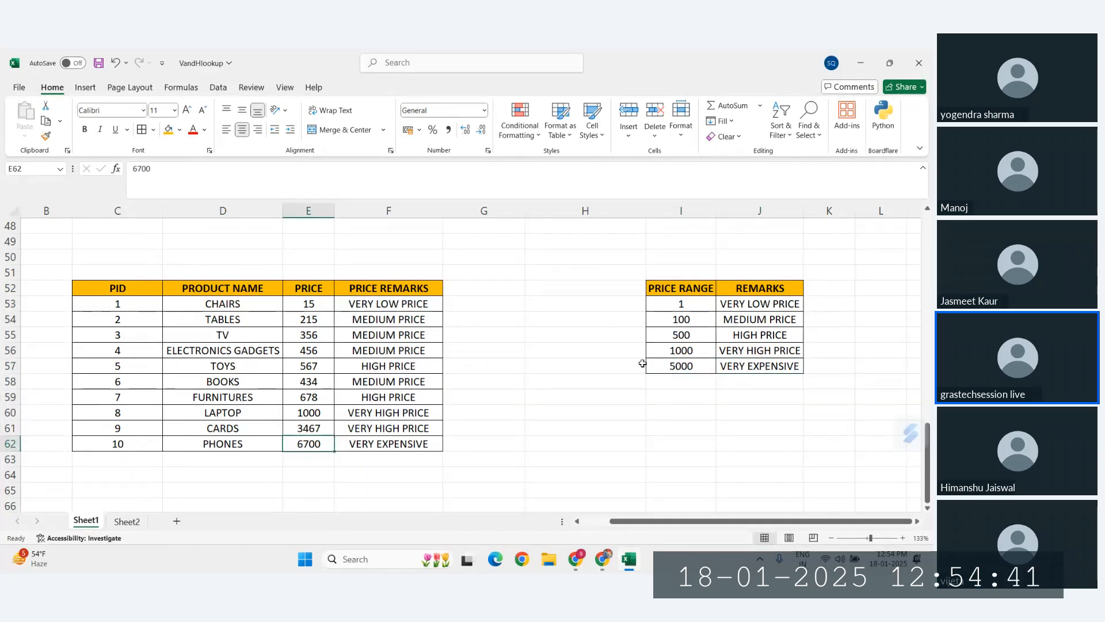
left_click(686, 369)
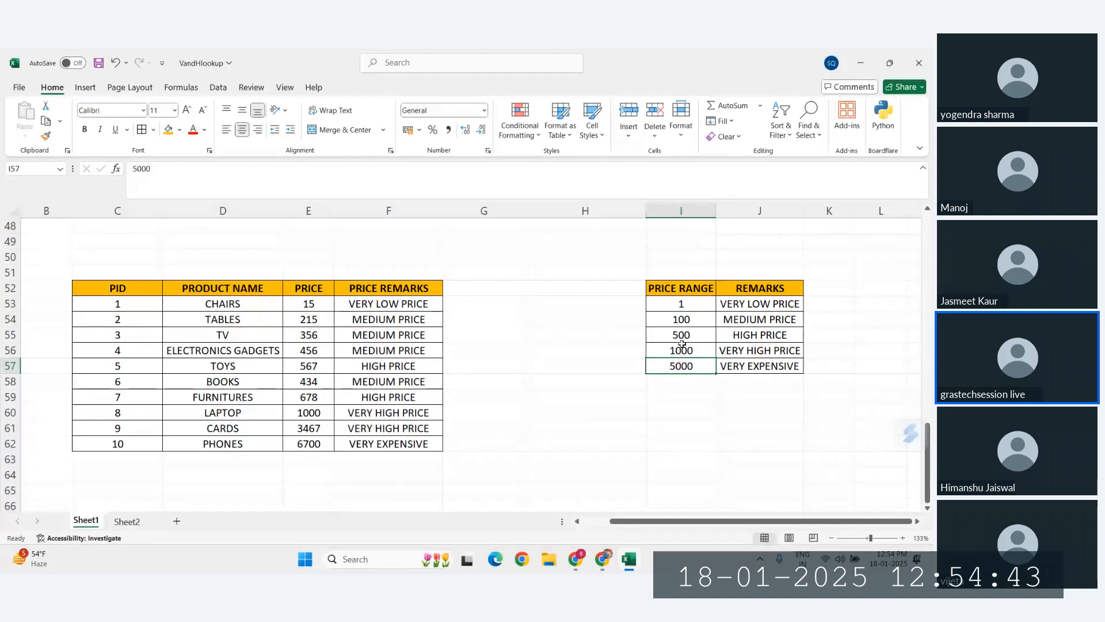
left_click(681, 350)
left_click(690, 366)
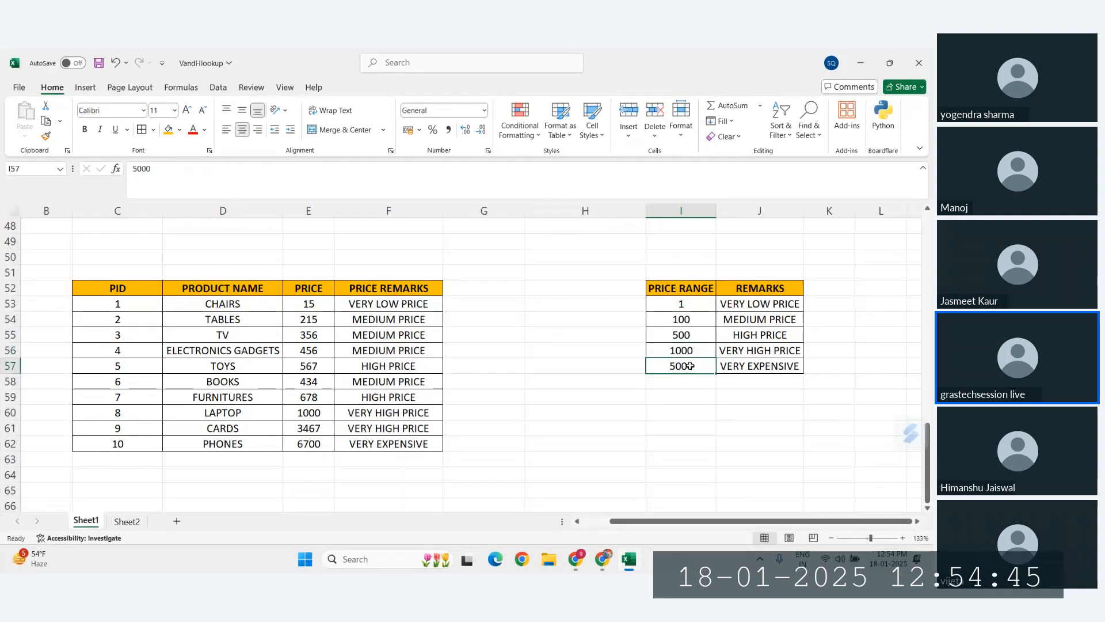
left_click(759, 368)
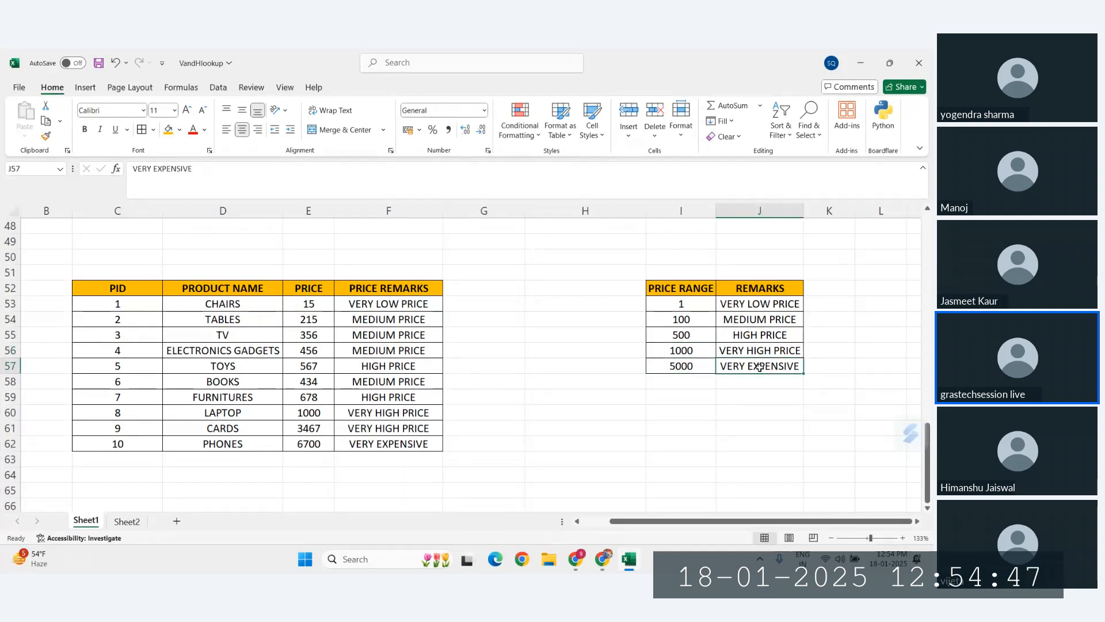
Compare the BOOKS price in E58 with its looked-up remark in F58
left_click(303, 381)
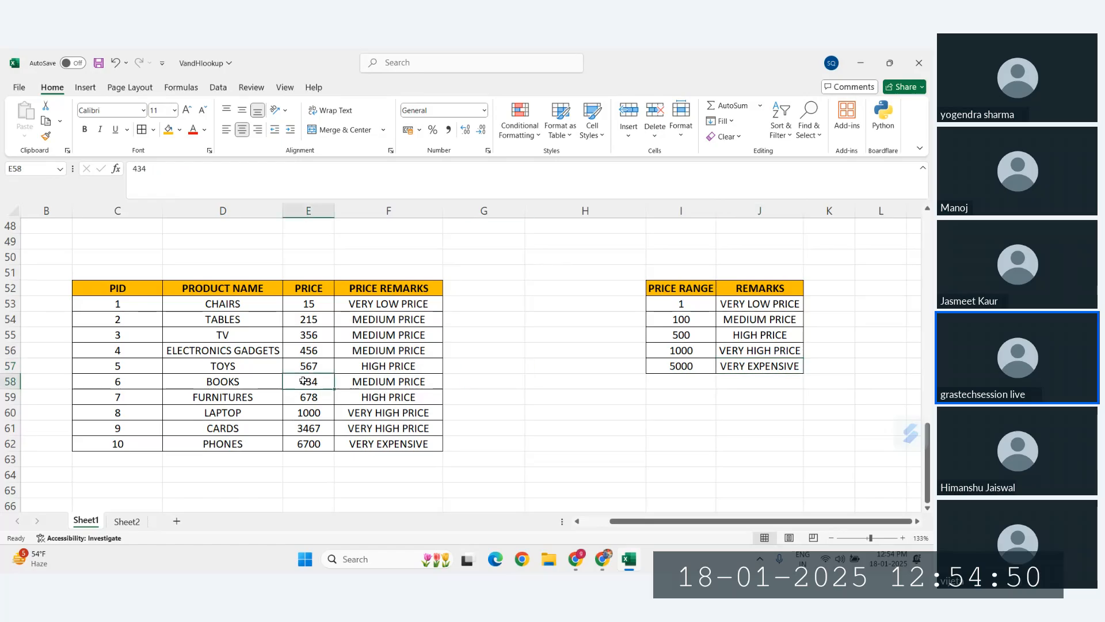
left_click(372, 382)
left_click(305, 381)
left_click(383, 387)
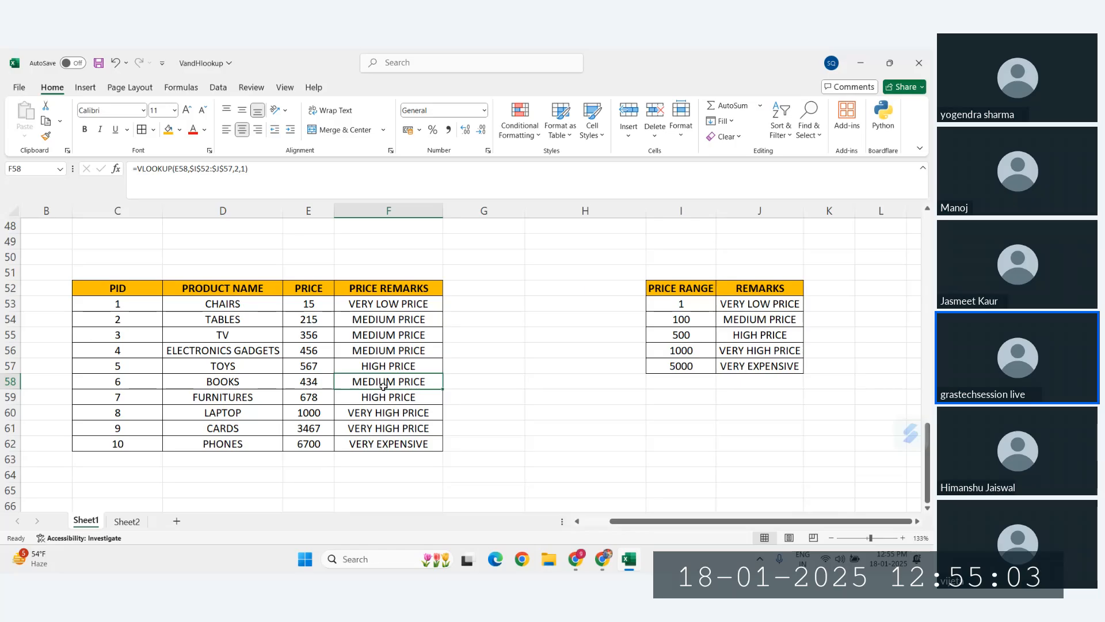
Set the price of CHAIRS in E53 to 0 and inspect the lowest price range value in I53
left_click(313, 307)
type("0")
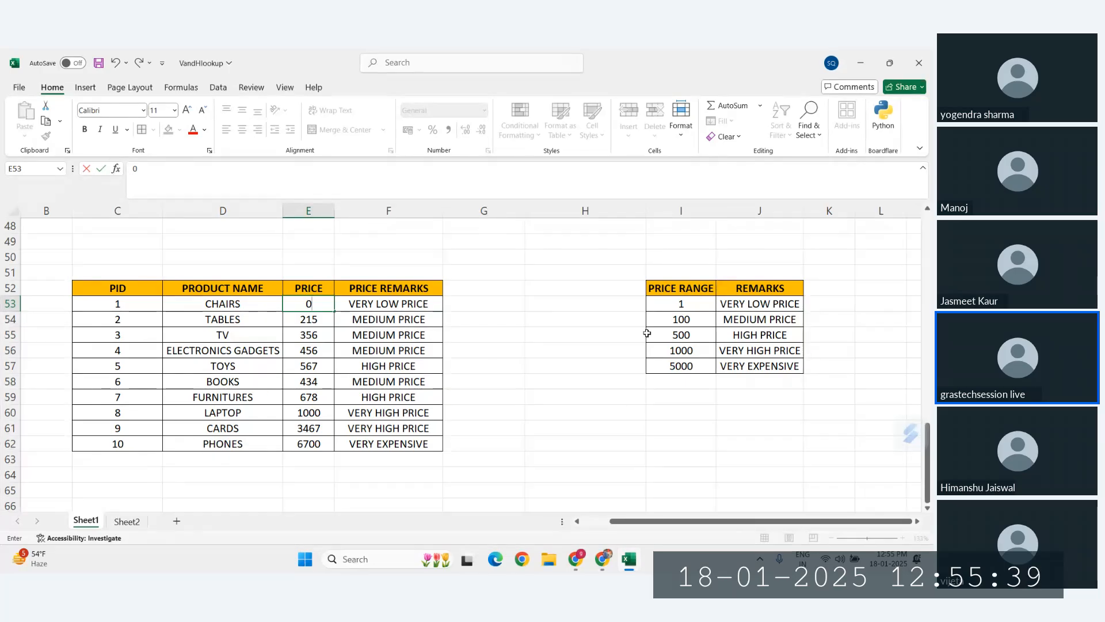
key("Return")
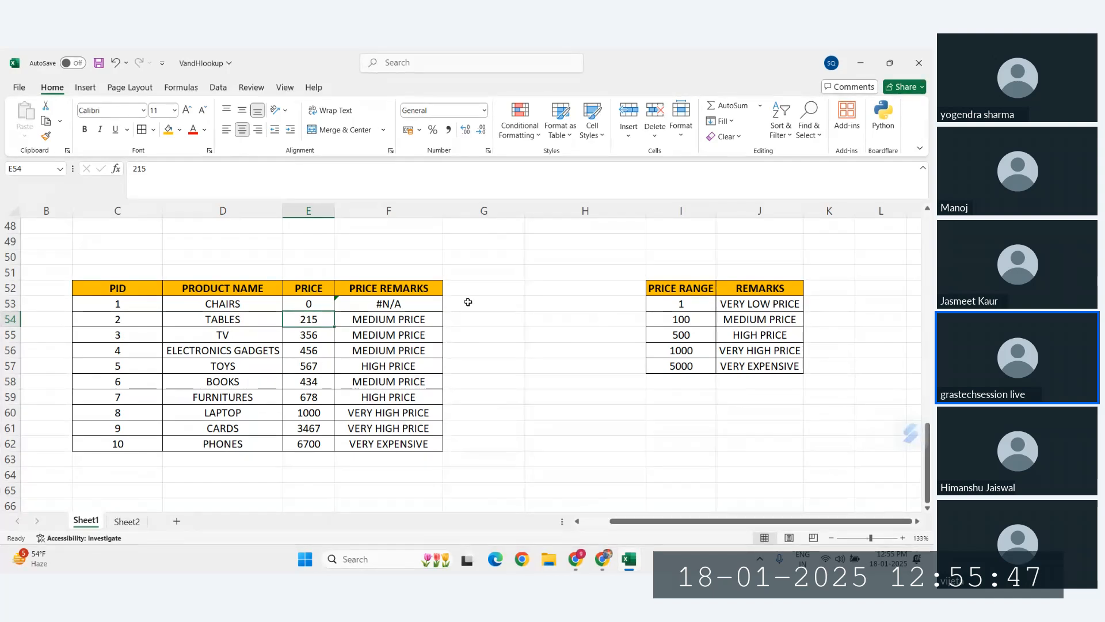
left_click(682, 304)
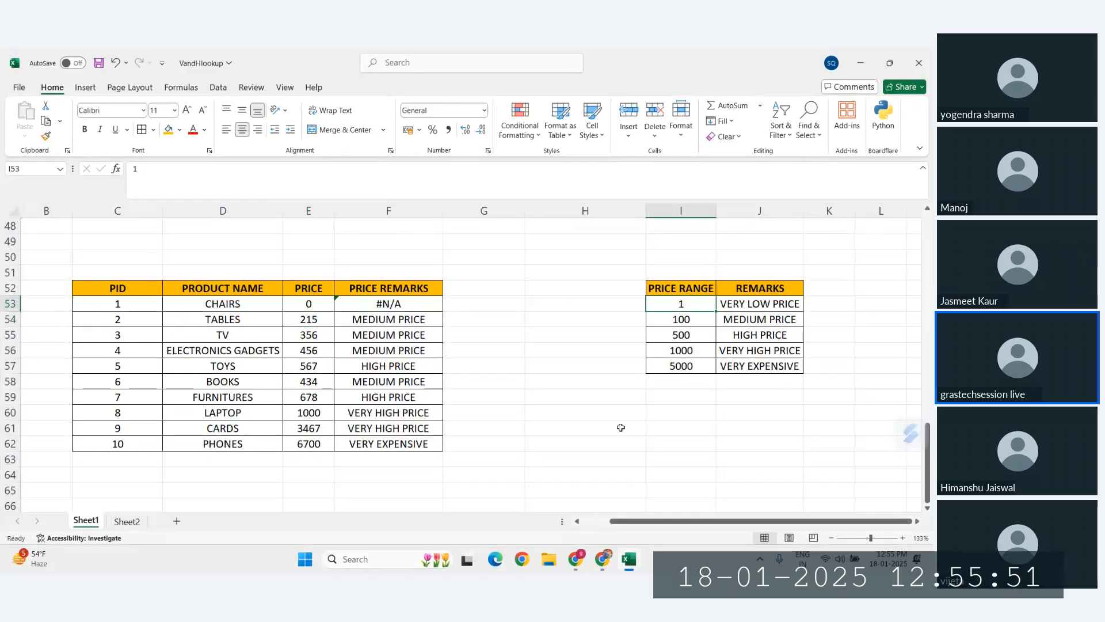
Try 0 as the lowest price range value in I53, and reset it to 1
type("0")
key("Return")
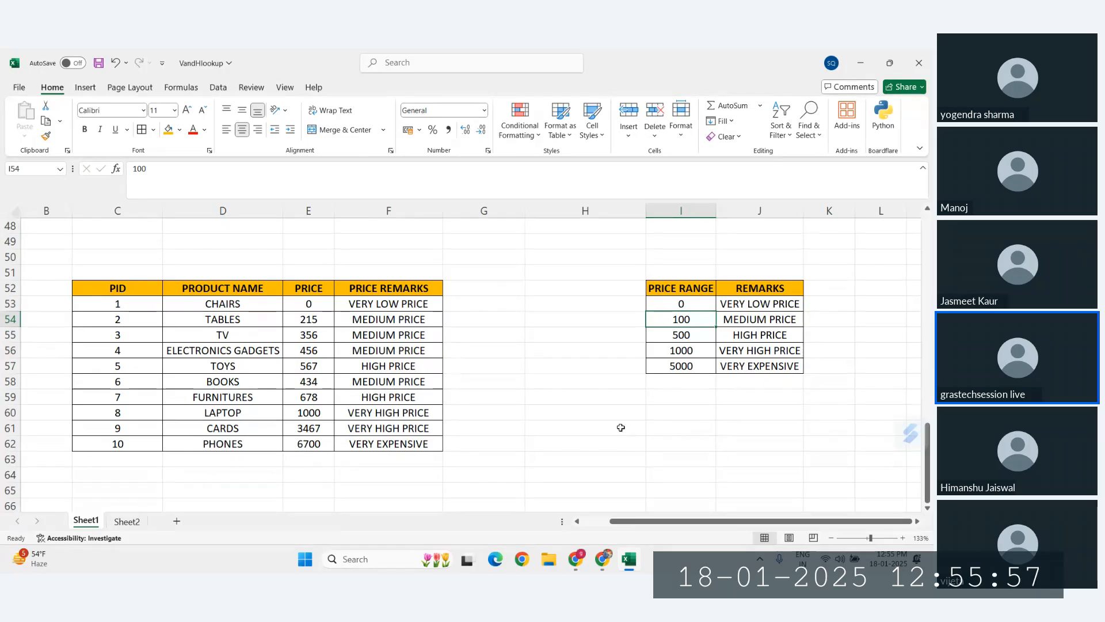
left_click(682, 303)
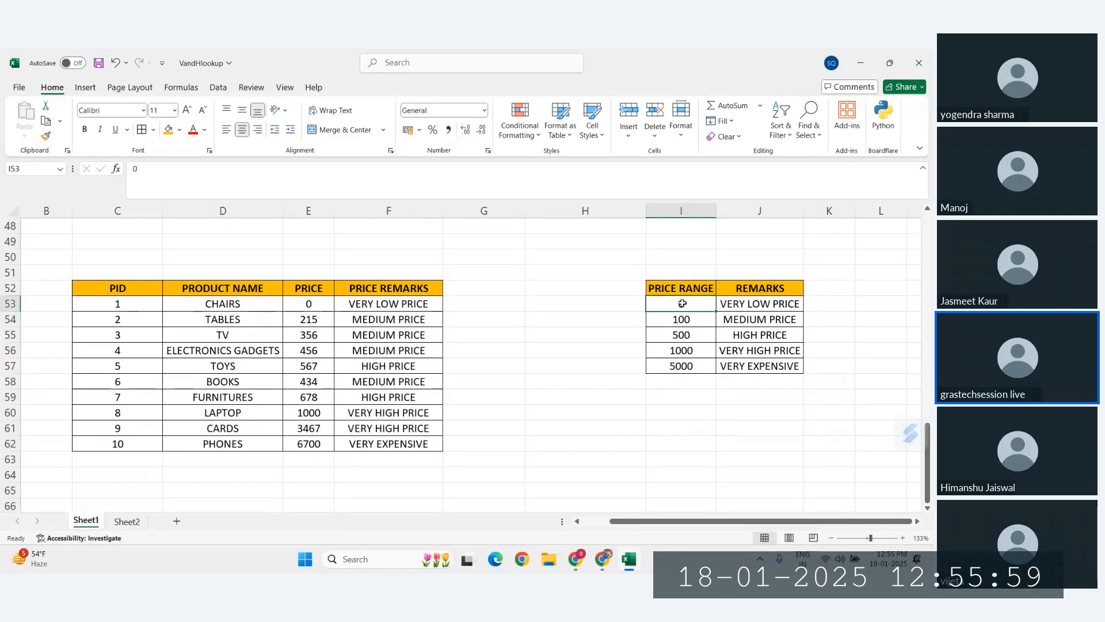
key("BackSpace")
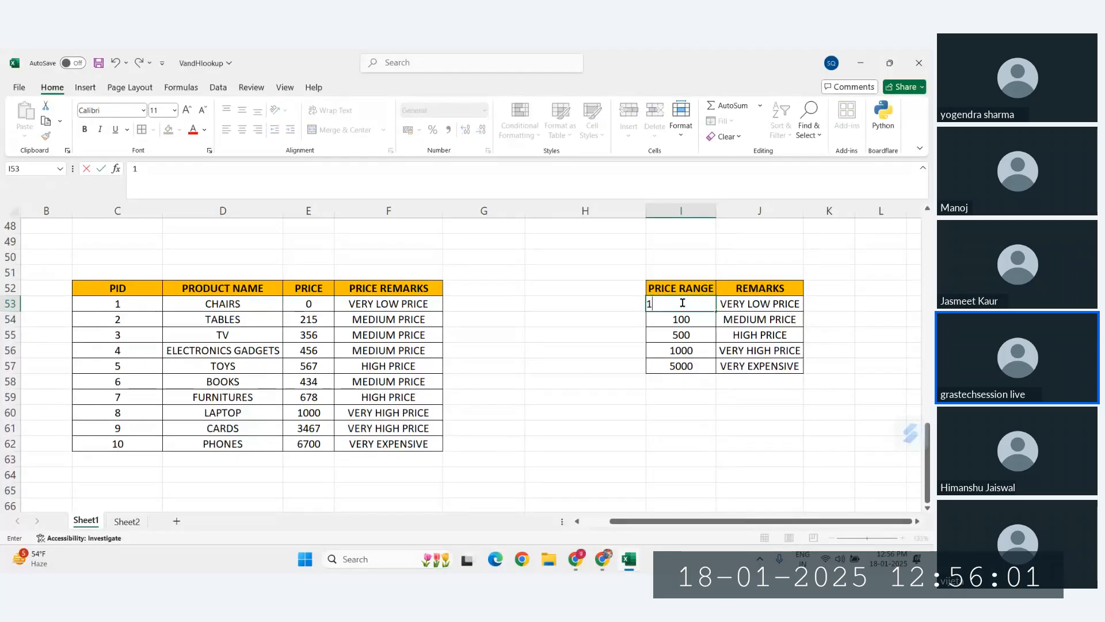
key("Return")
left_click(682, 303)
type("1")
key("Return")
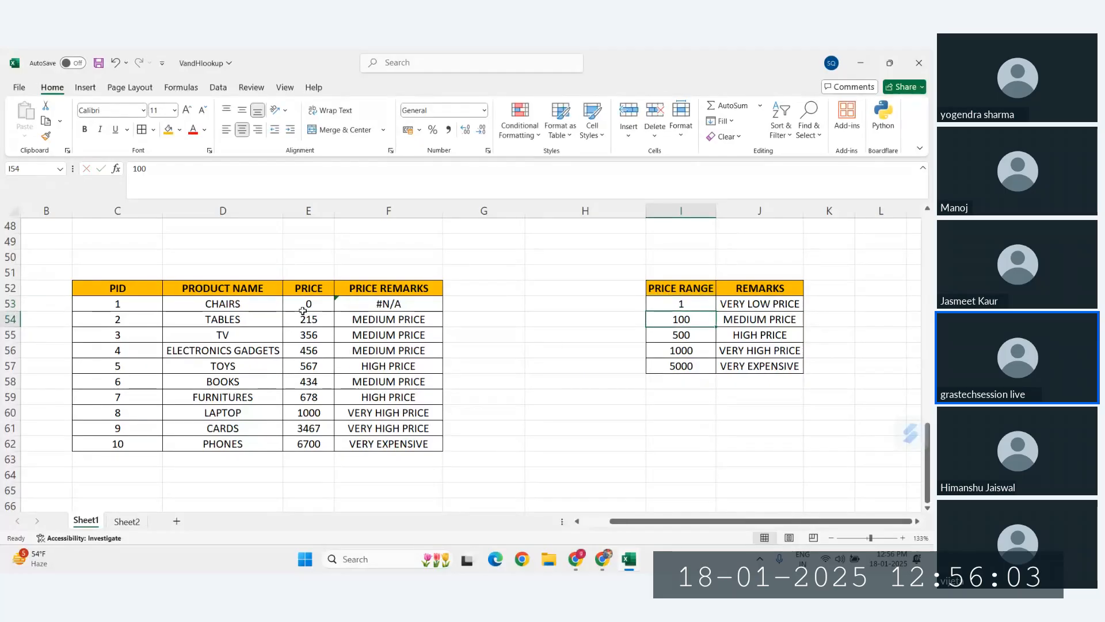
Set the price of CHAIRS in E53 to 23
left_click(309, 305)
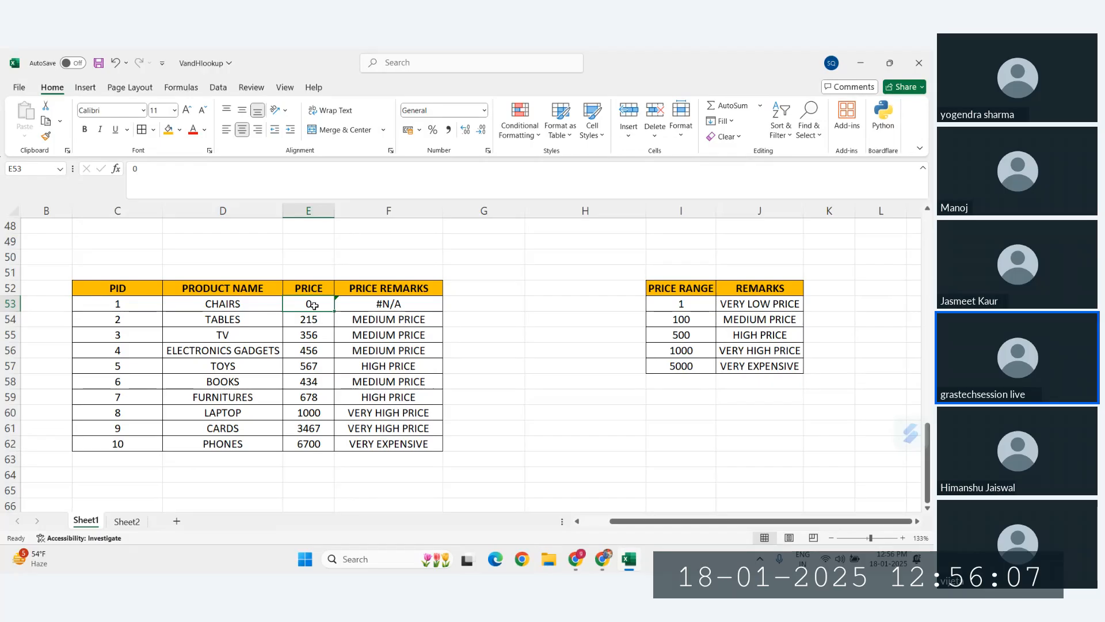
type("22")
key("Return")
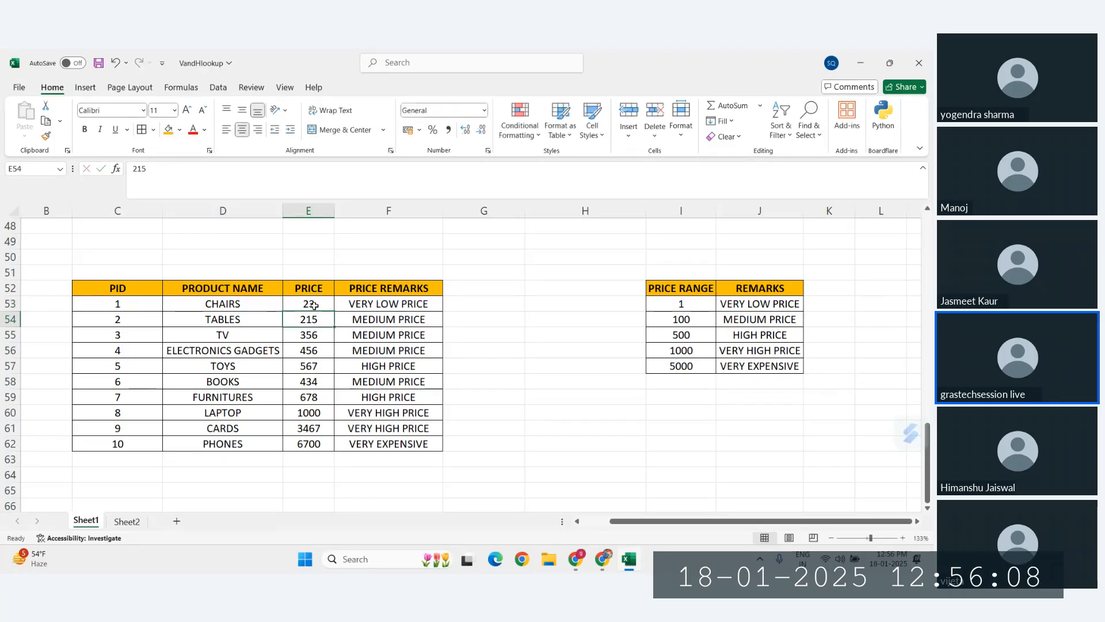
Compare the PRICE REMARKS header in F52 with the REMARKS header in J52, and inspect the lookup formula in F53
left_click(364, 353)
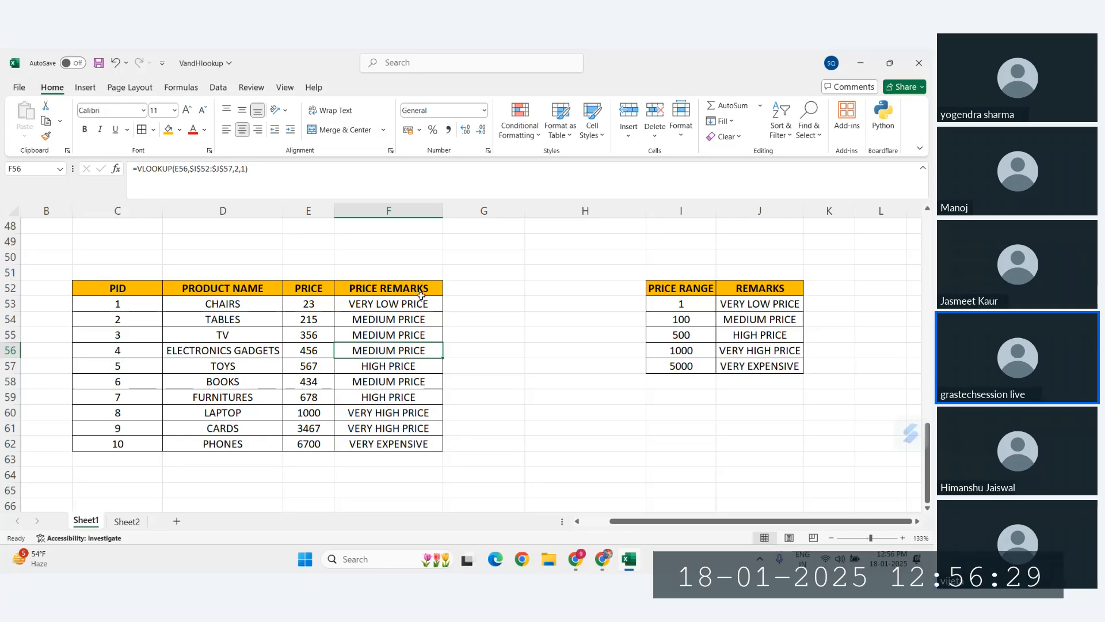
left_click(402, 289)
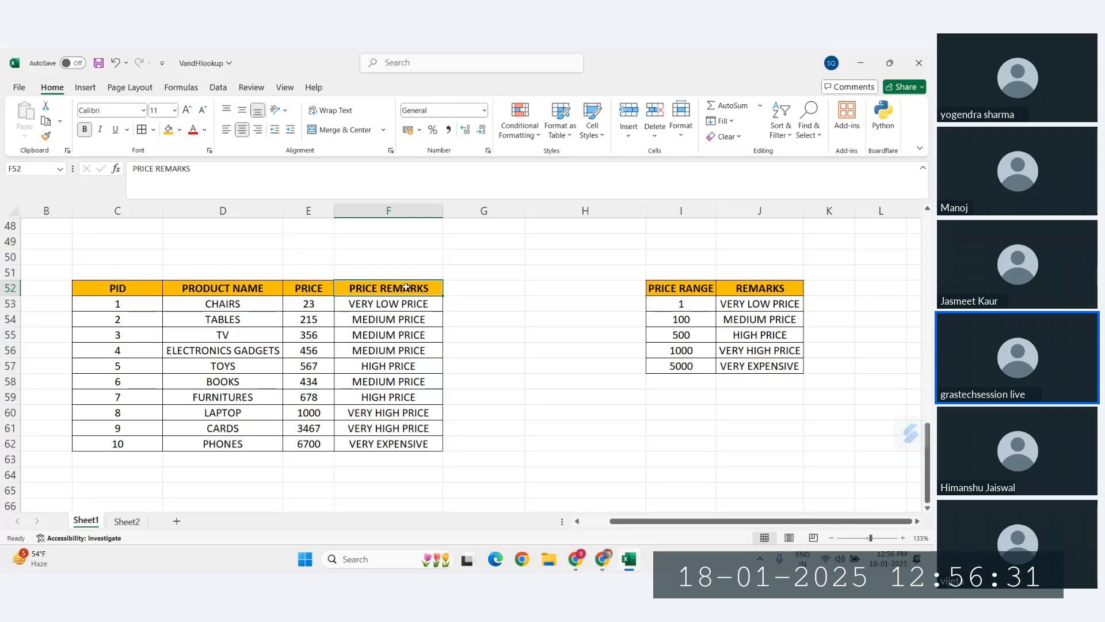
left_click(760, 290)
left_click(402, 290)
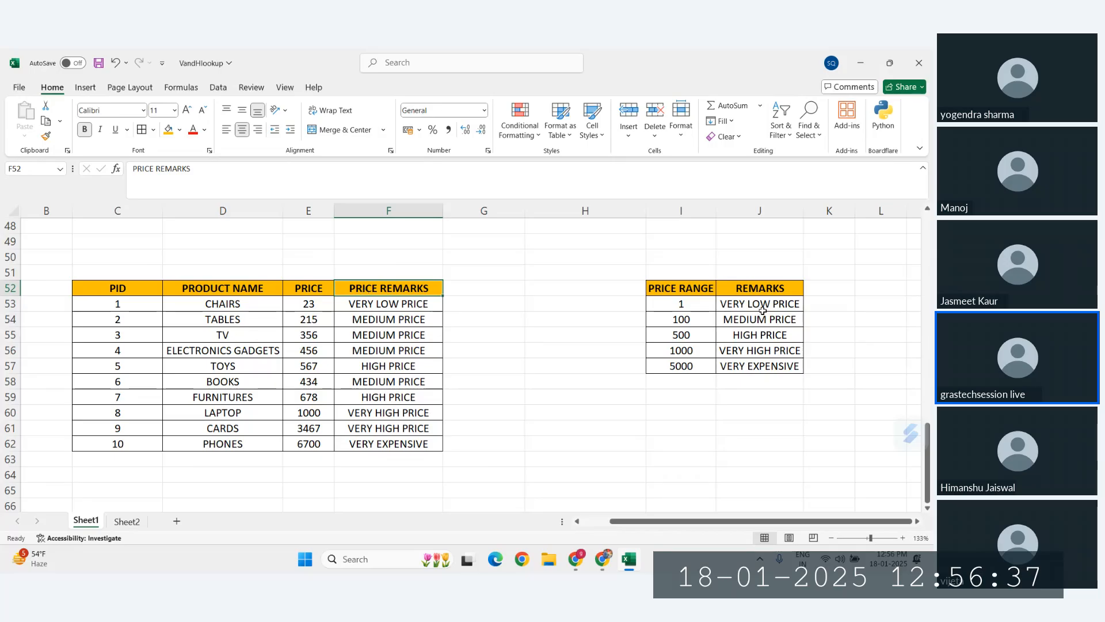
left_click(747, 292)
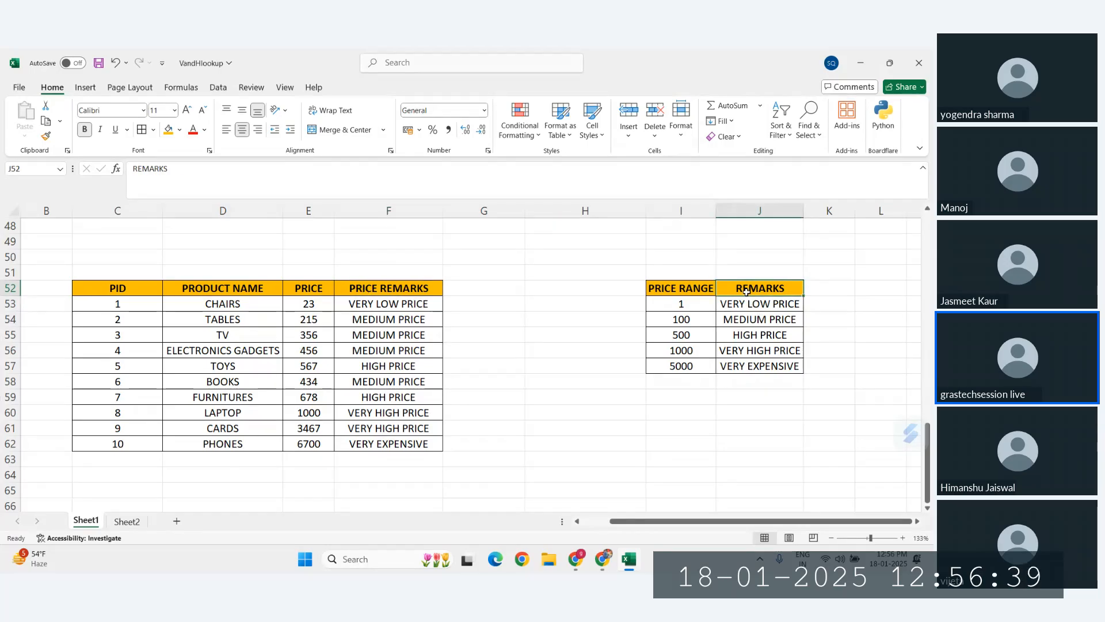
left_click(397, 288)
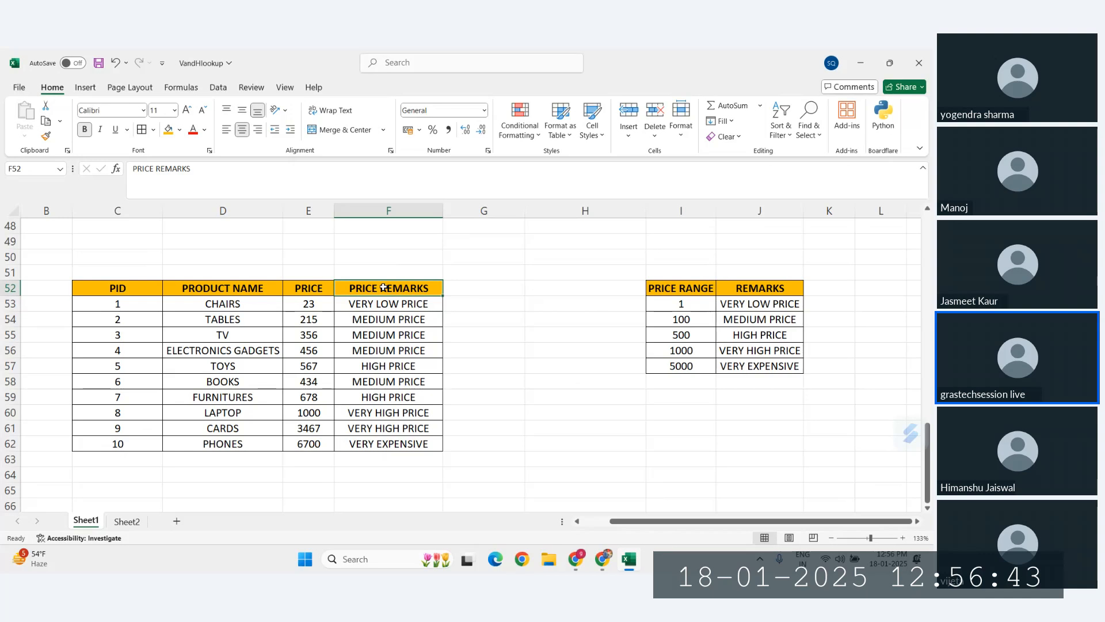
left_click(765, 291)
left_click(359, 305)
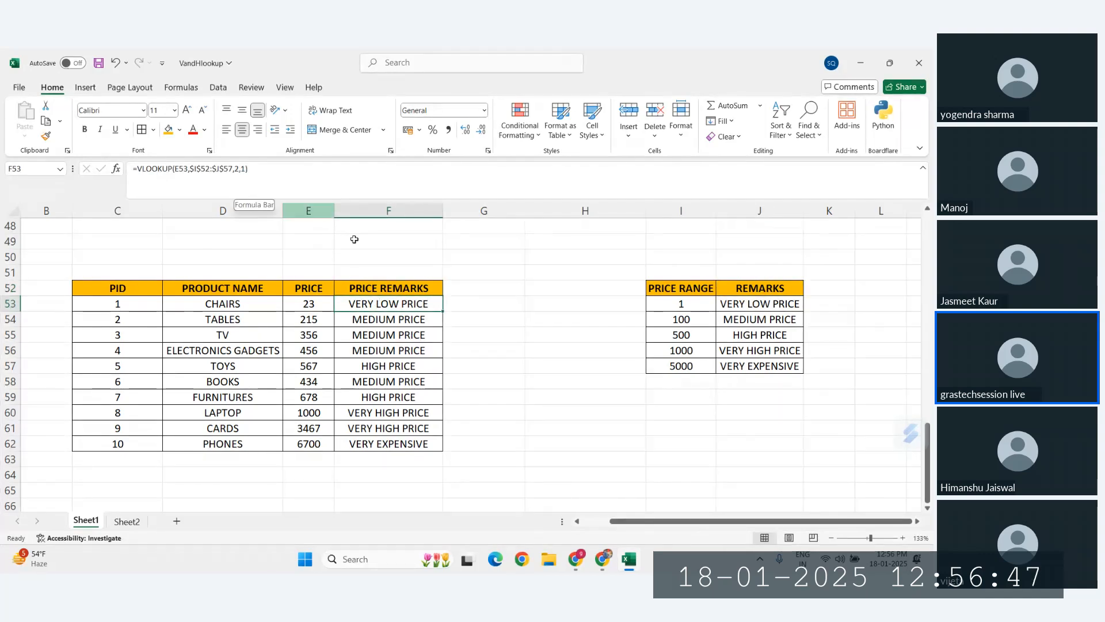
Check the range table headers in I52:J52 against the product table's F52 header and the VLOOKUP in F53
left_click(401, 290)
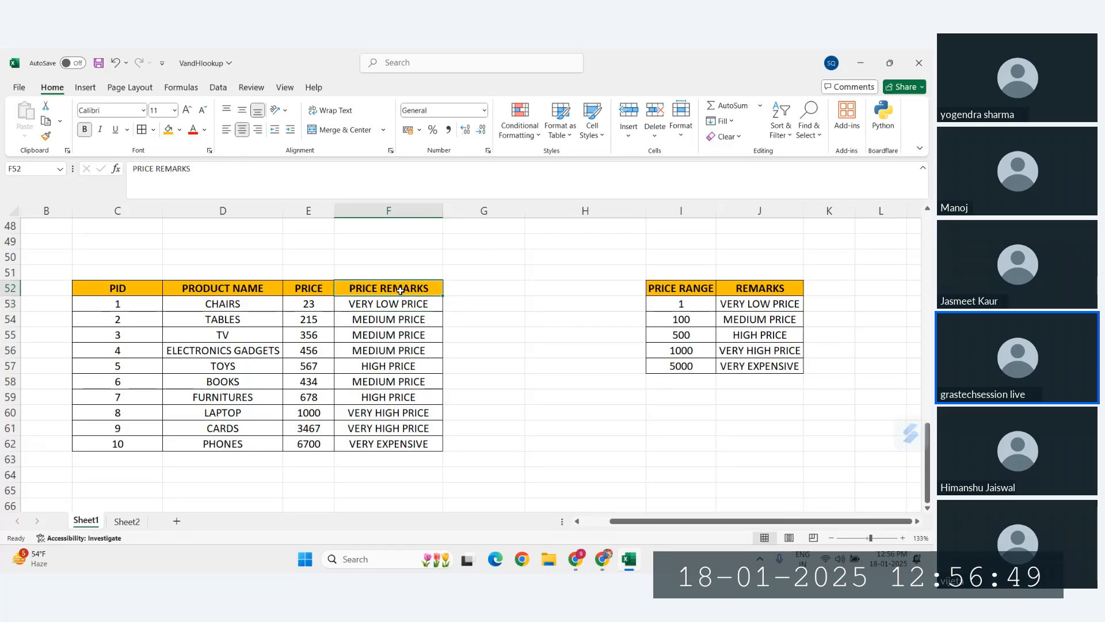
left_click(760, 288, "ctrl")
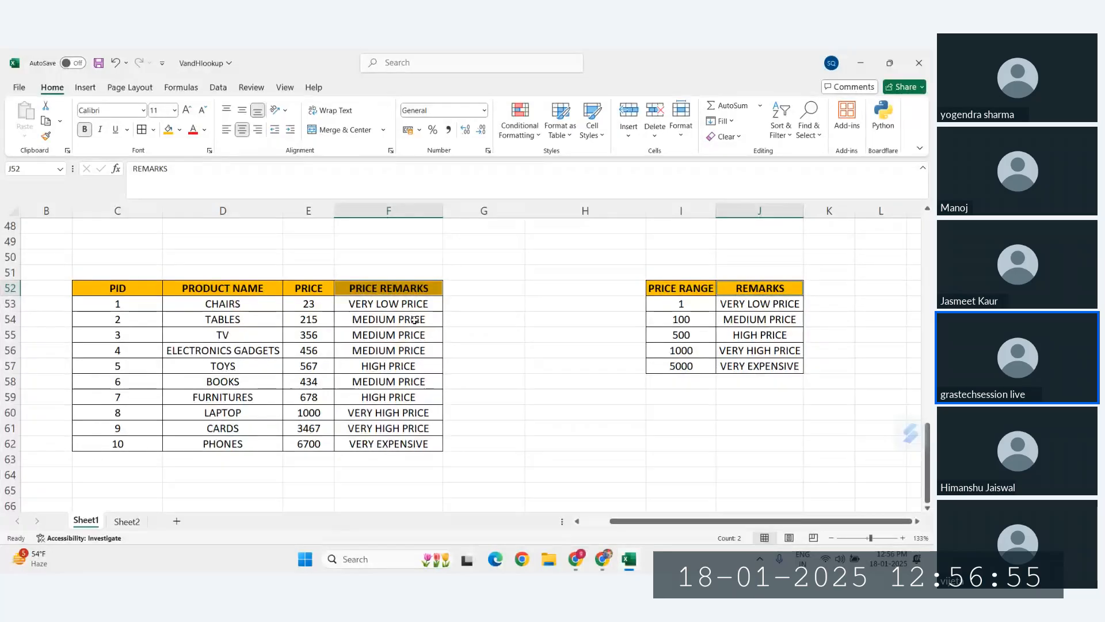
left_click(402, 293)
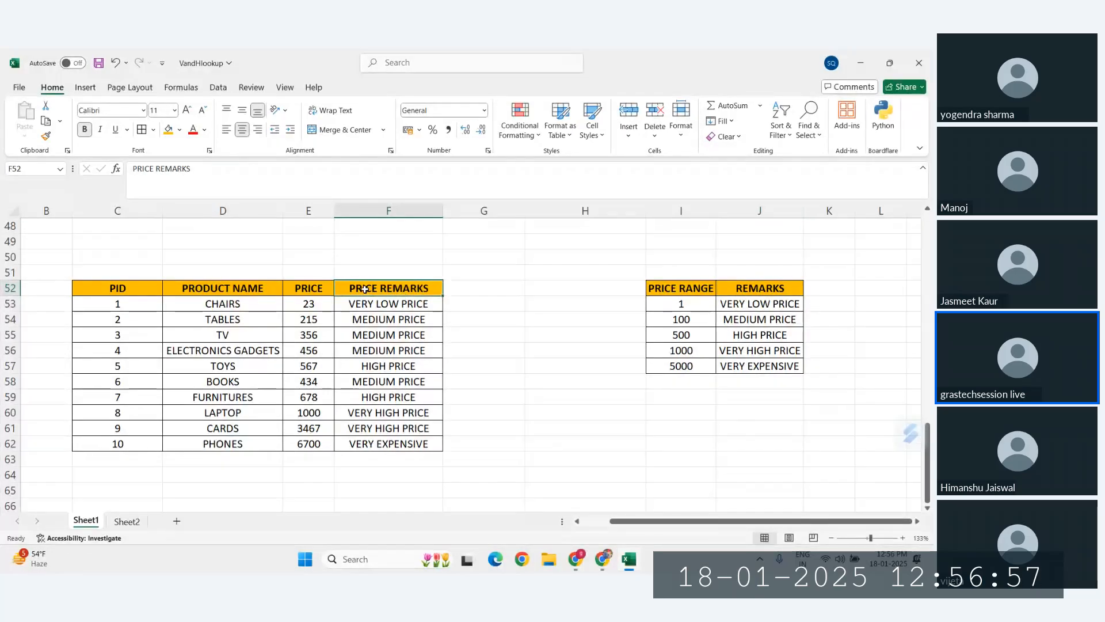
left_click_drag(708, 288, 751, 288)
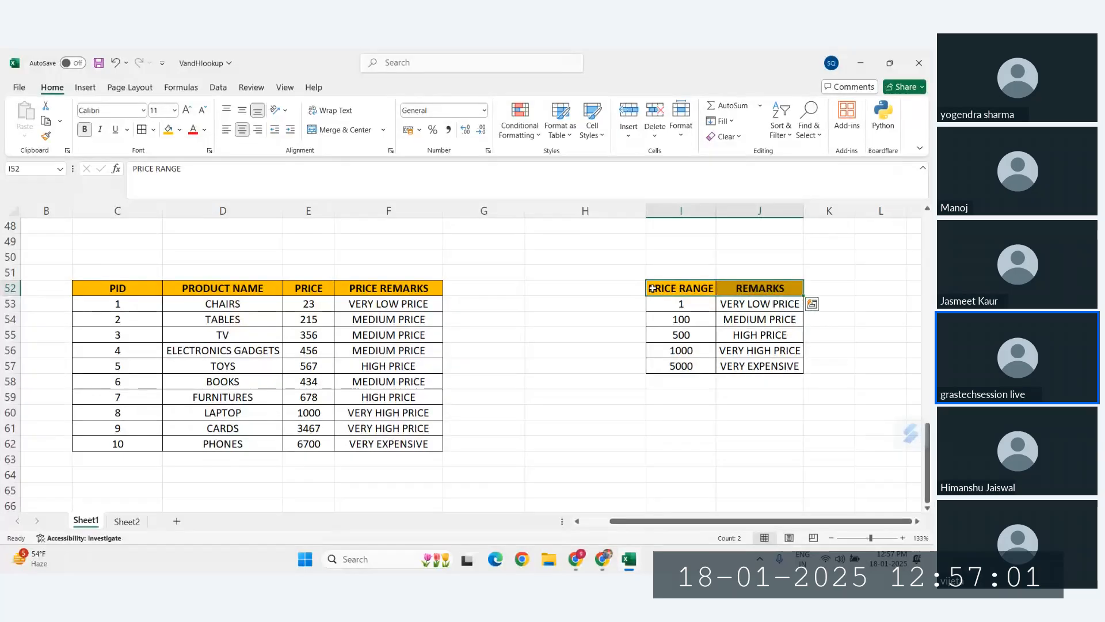
left_click_drag(652, 287, 754, 283)
left_click(763, 292)
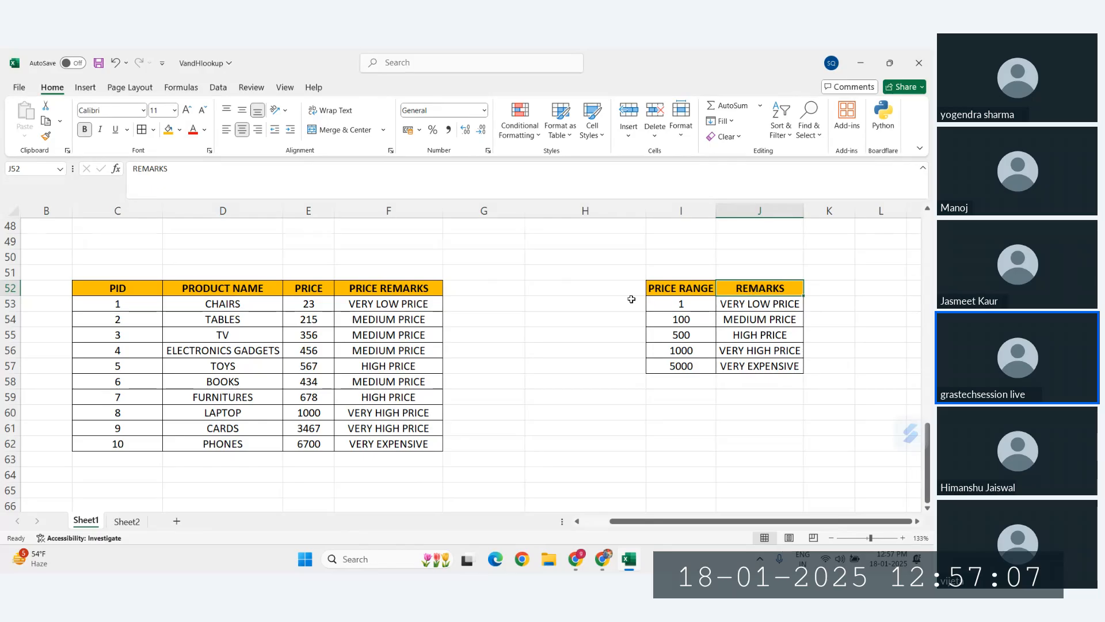
left_click(402, 290)
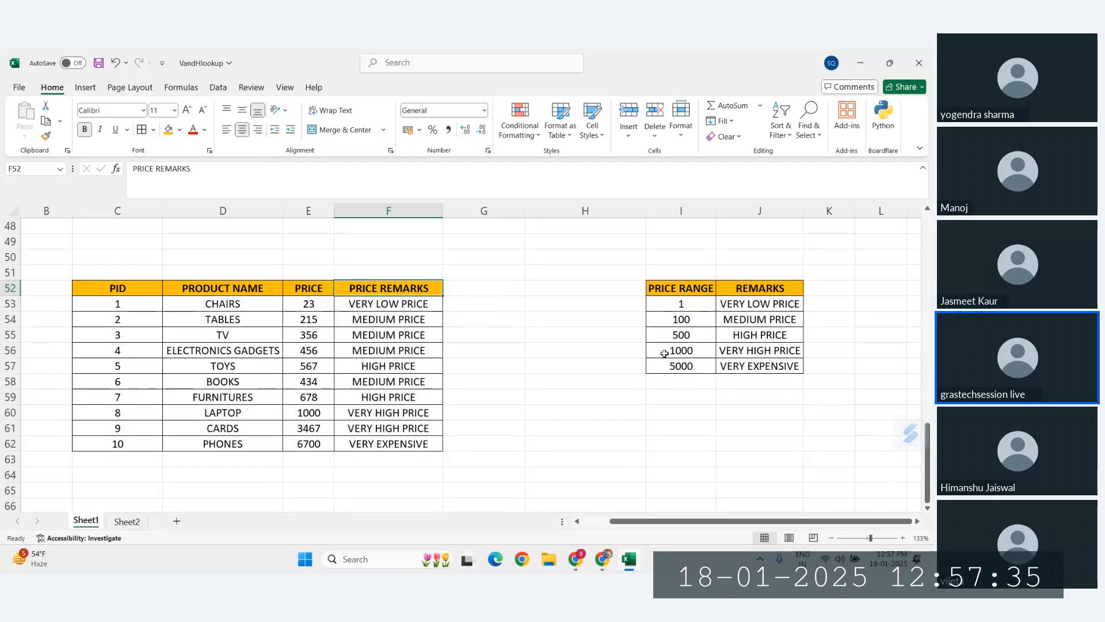
scroll(518, 368, "down", 1)
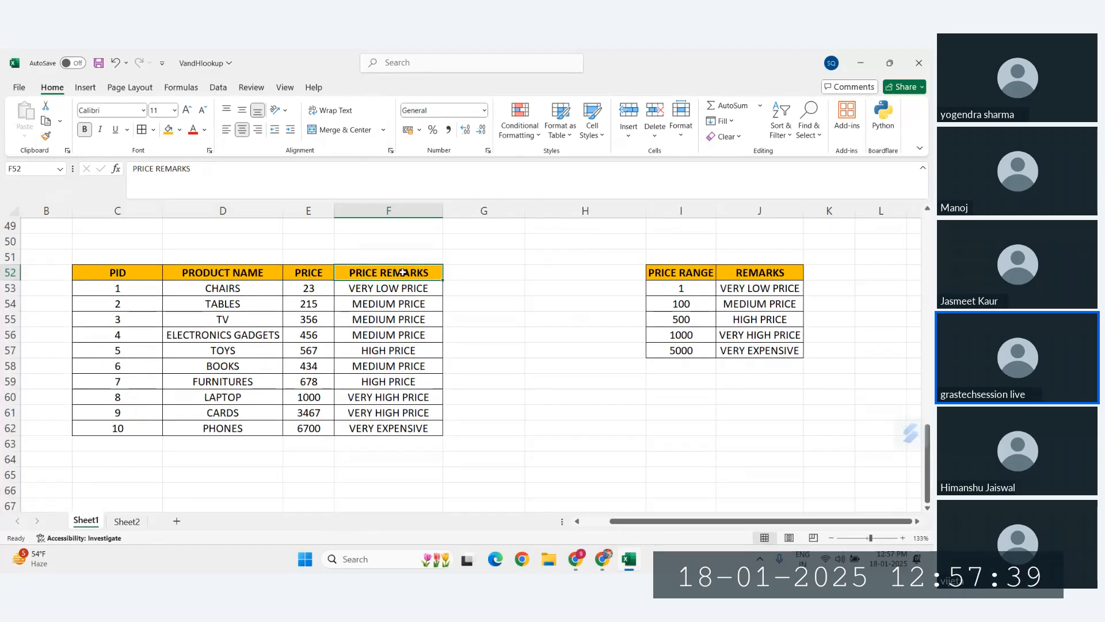
left_click(735, 270)
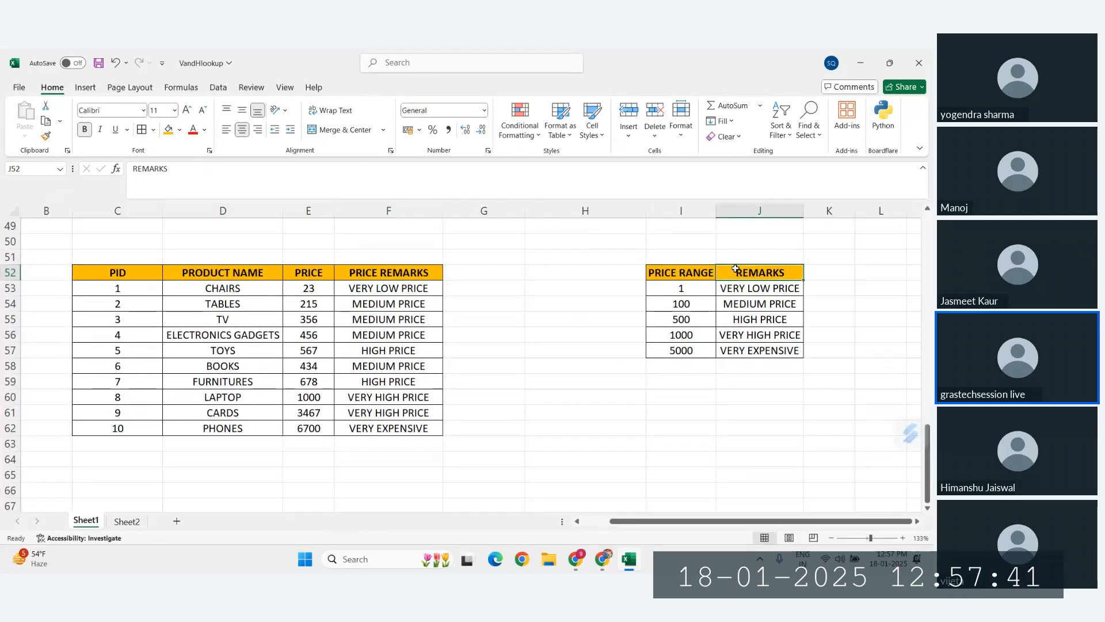
left_click(393, 274)
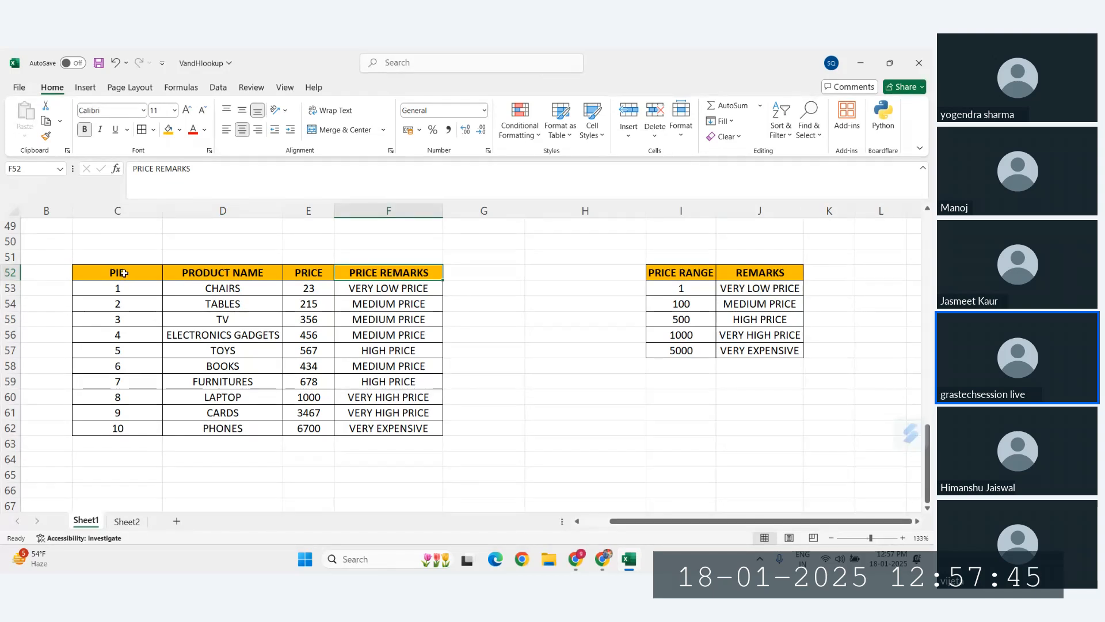
left_click(390, 288)
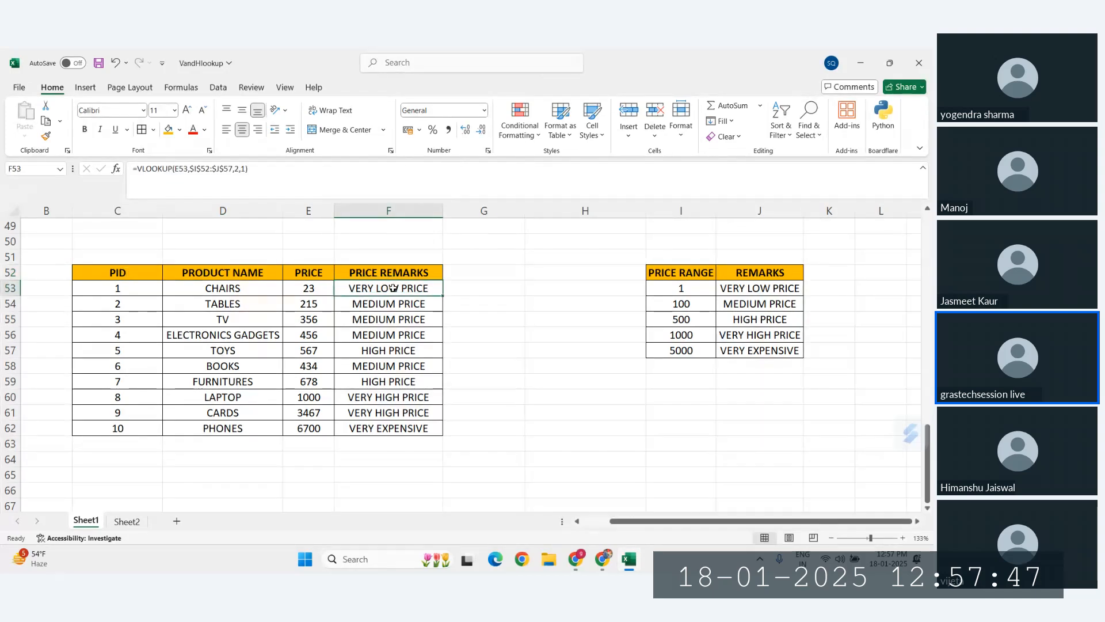
Add the column header REMARKS1 in G52, beside the PRICE REMARKS column of the product table
left_click(484, 274)
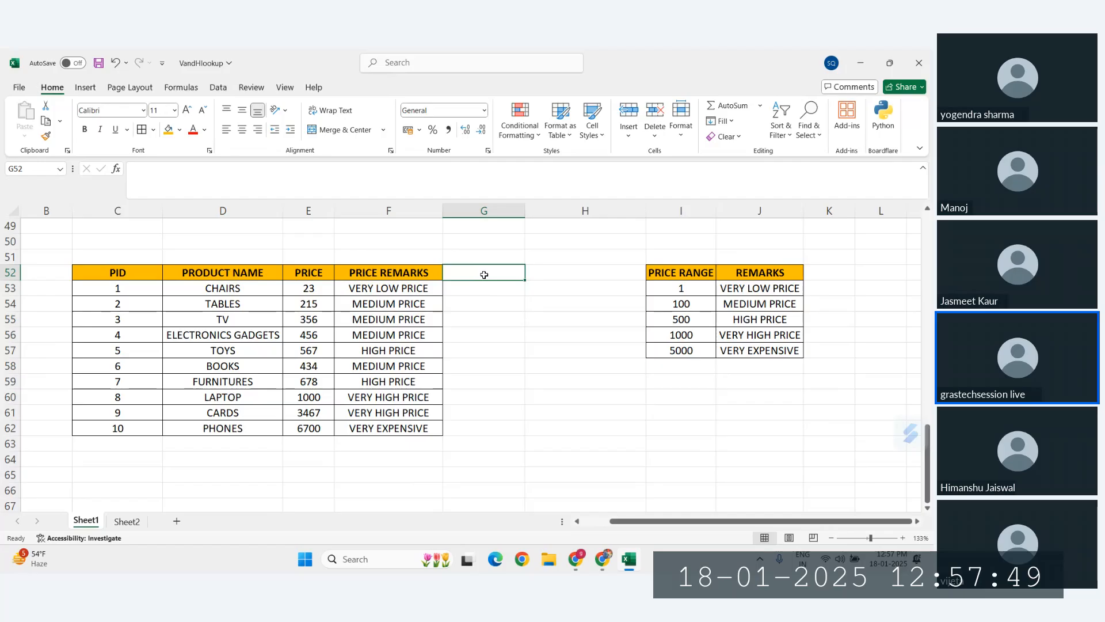
type("PR")
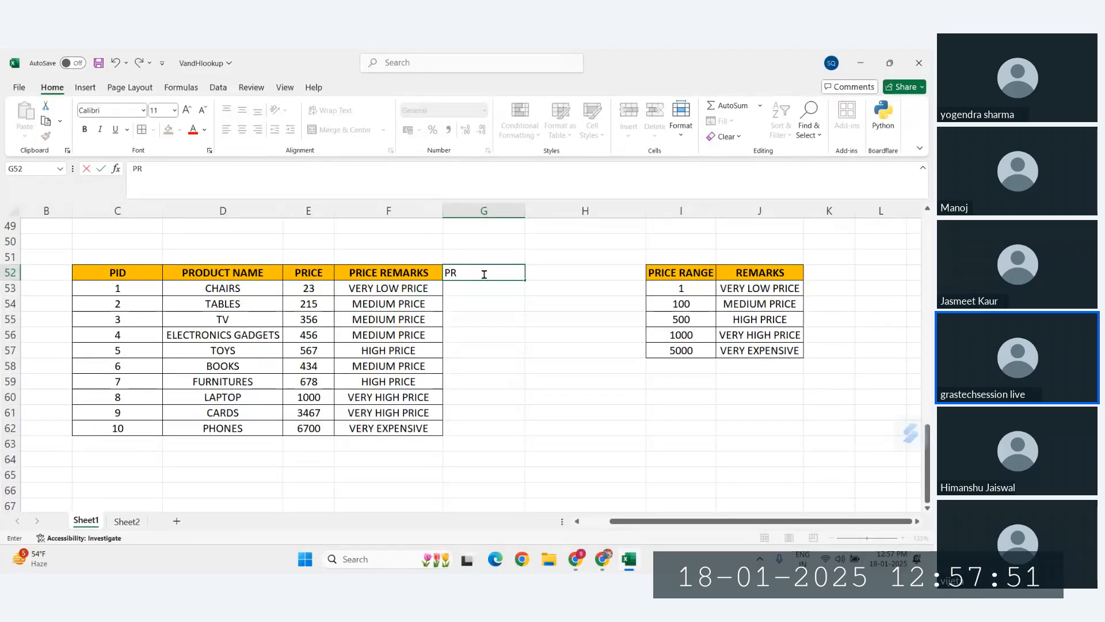
key("BackSpace")
key("BackSpace")
type("REMNAR")
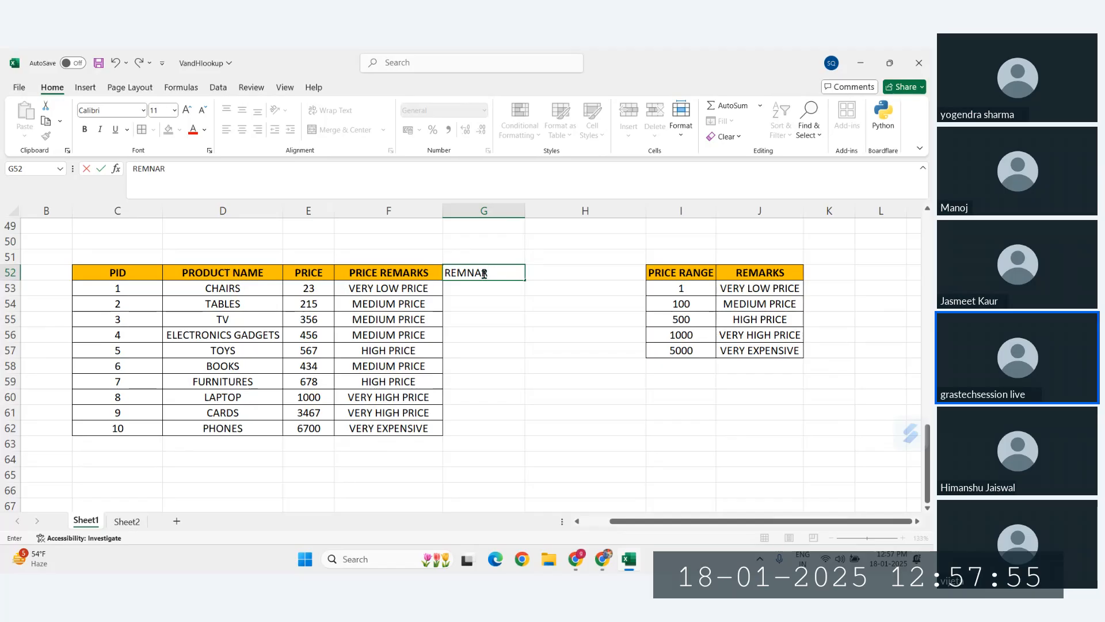
type("K")
key("BackSpace")
key("BackSpace")
key("BackSpace")
key("BackSpace")
key("BackSpace")
key("BackSpace")
key("BackSpace")
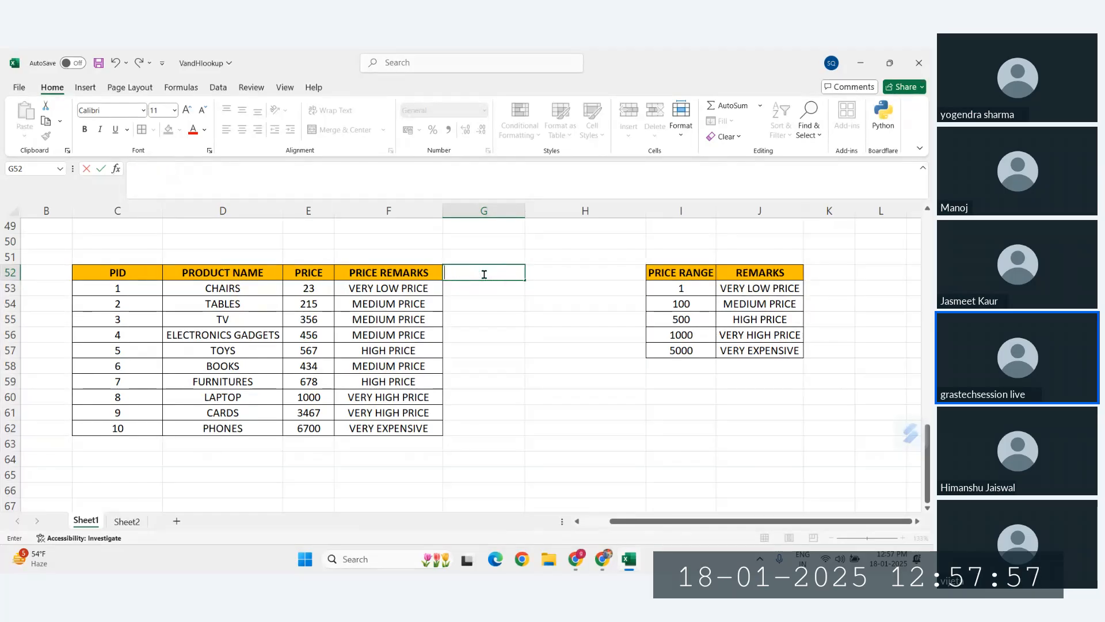
type("PRICE PREMAR")
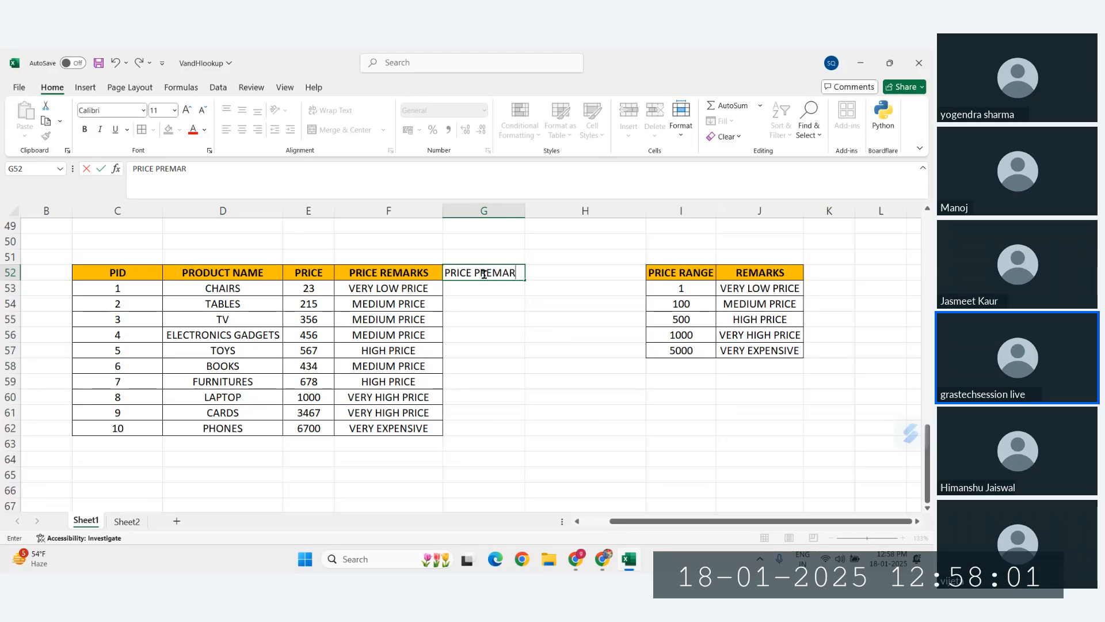
type("KS")
key("BackSpace")
key("BackSpace")
type("K")
key("BackSpace")
key("BackSpace")
key("BackSpace")
key("BackSpace")
key("BackSpace")
key("BackSpace")
key("BackSpace")
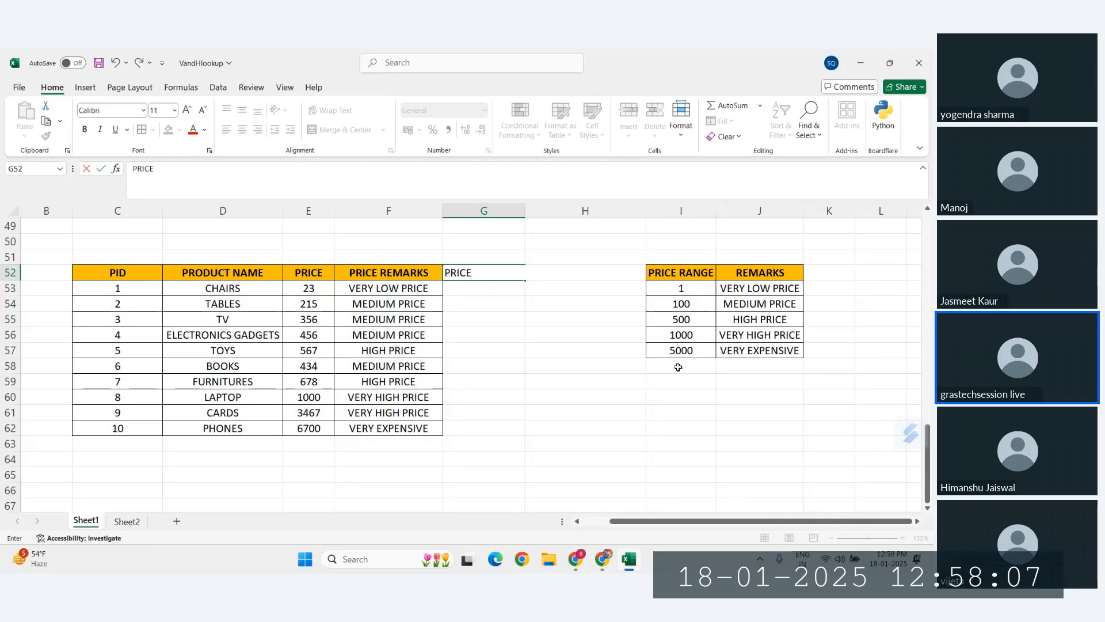
type("REMARKS")
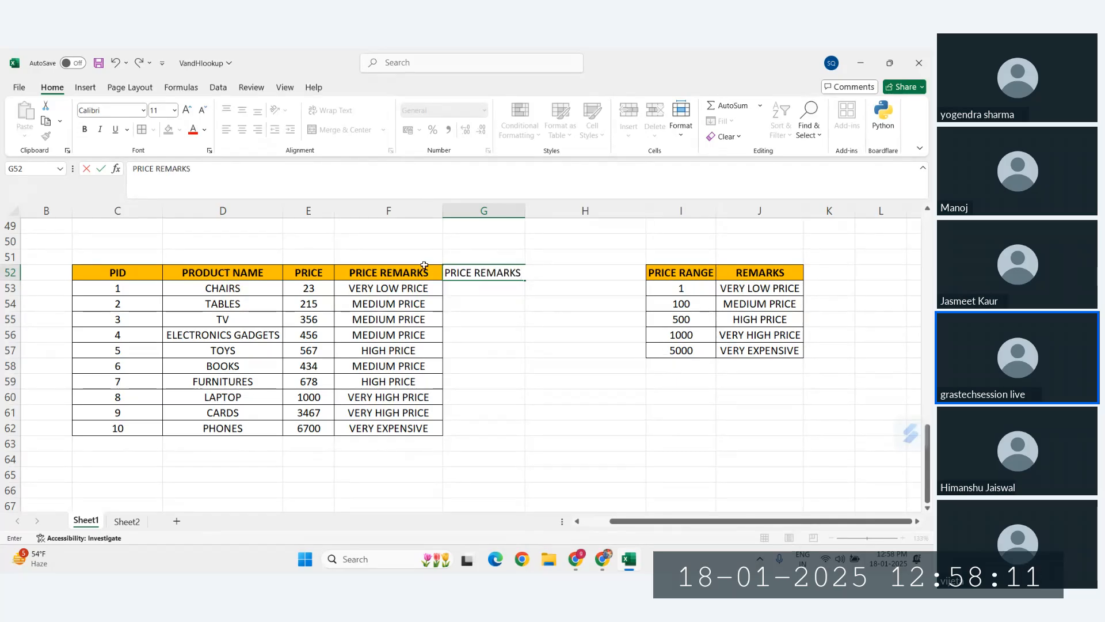
left_click(474, 273)
key("BackSpace")
key("BackSpace")
key("BackSpace")
key("BackSpace")
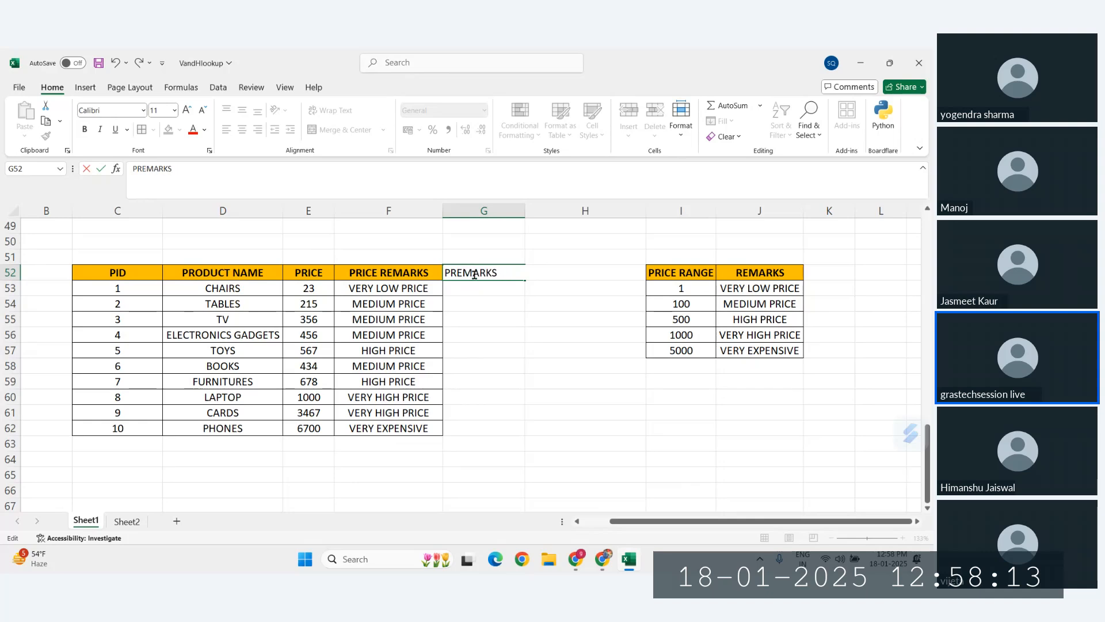
key("BackSpace")
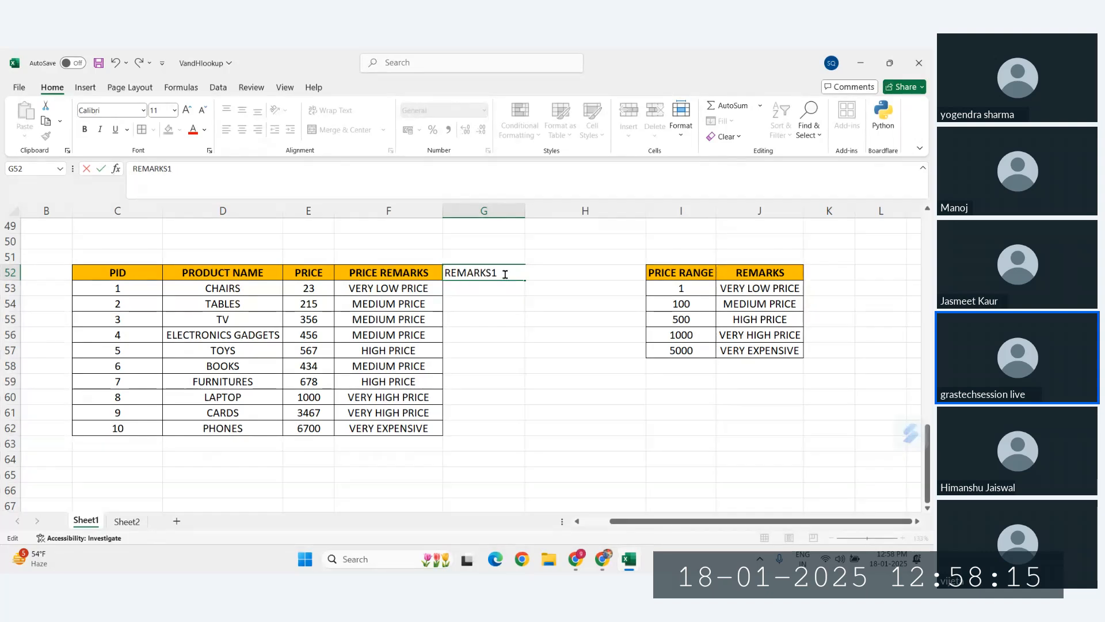
type("1")
key("Return")
key("Up")
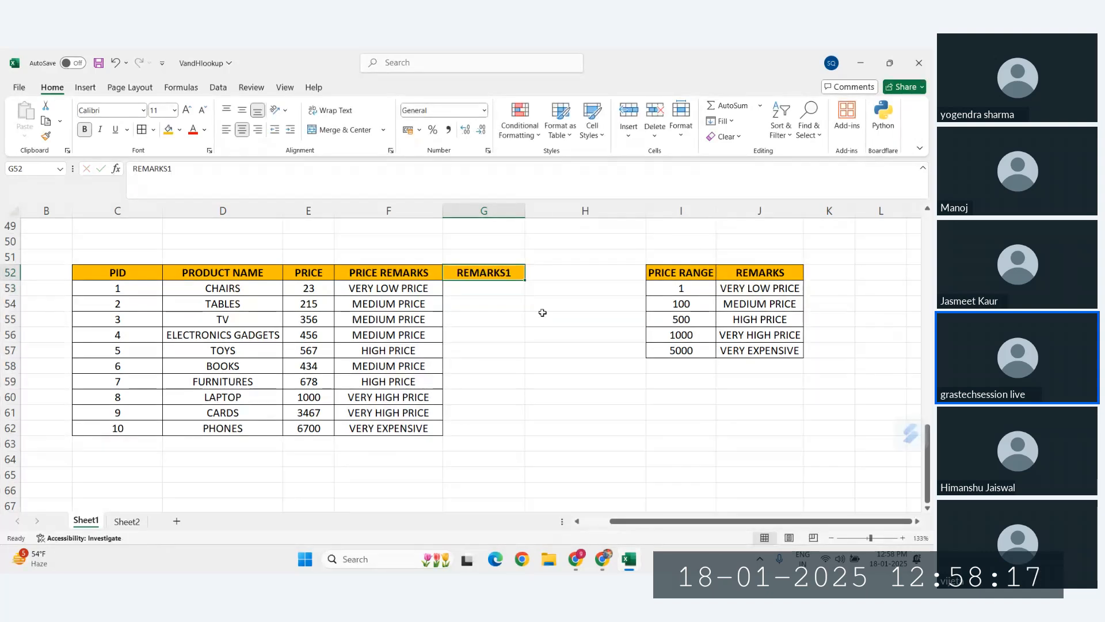
Enter =MATCH(G52,I52:J52,1) in H64 to find the REMARKS1 header's position among the range table headers
left_click(485, 291)
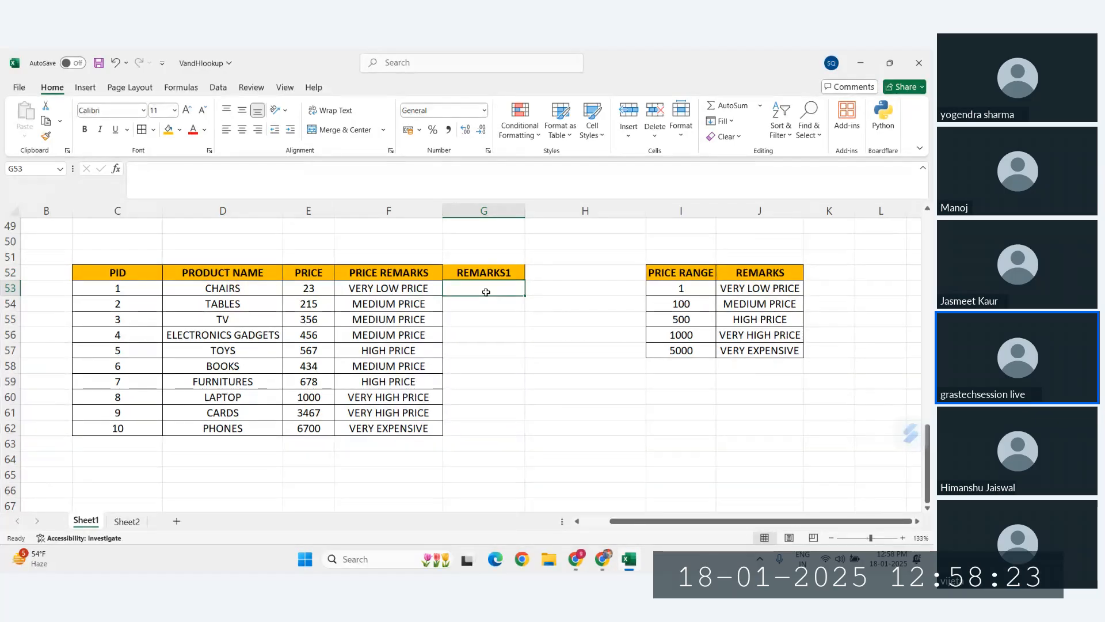
scroll(485, 292, "down", 1)
left_click(559, 427)
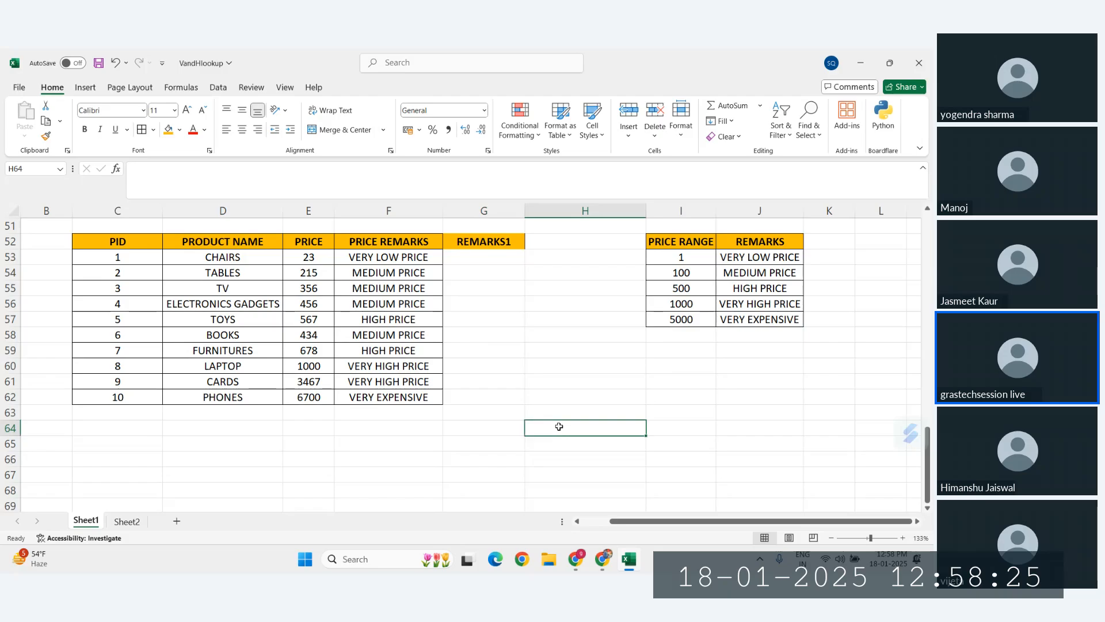
type("=MATCH(")
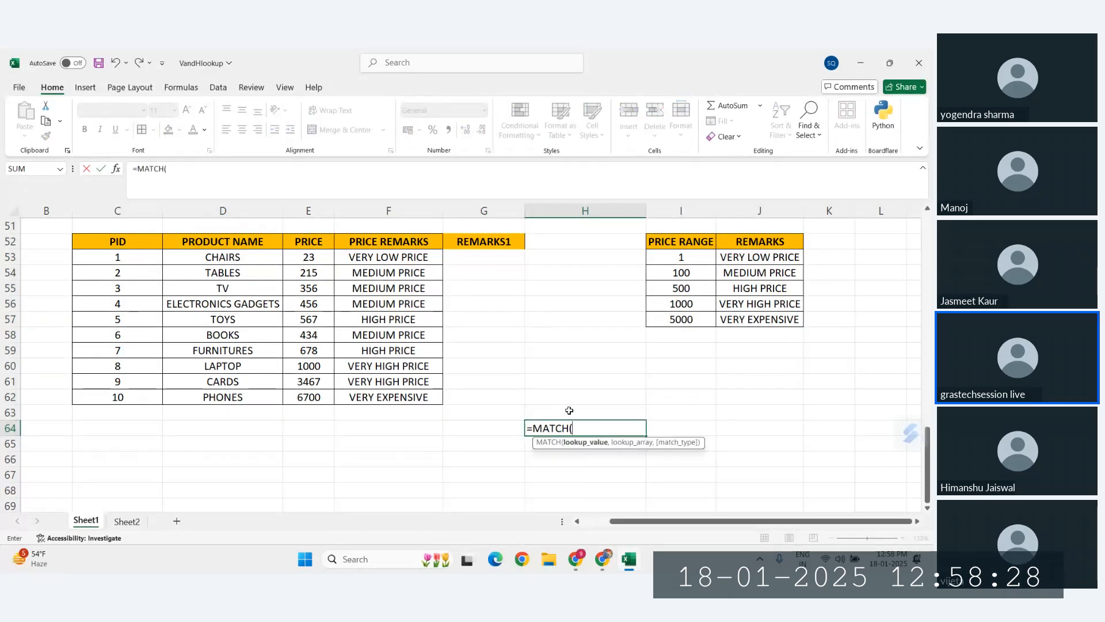
left_click(491, 246)
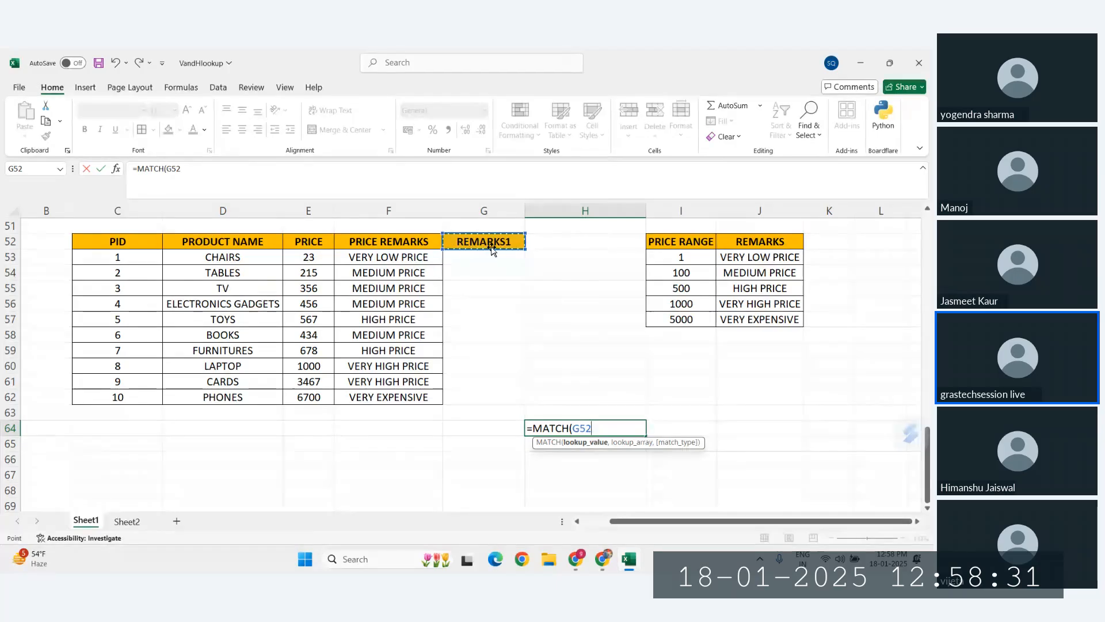
type(",")
left_click_drag(668, 241, 742, 239)
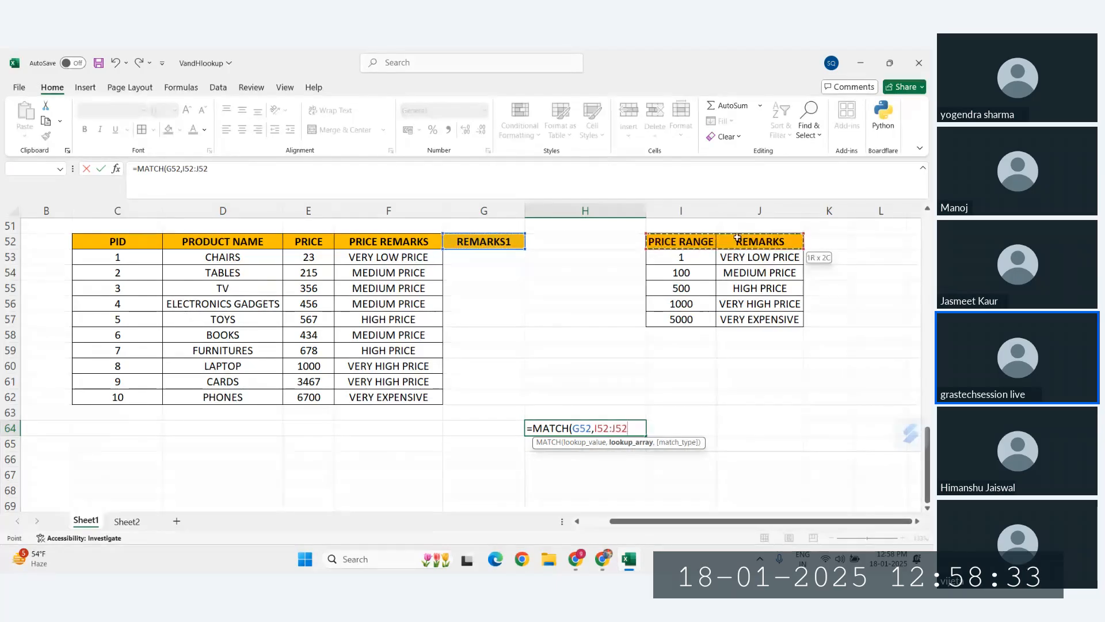
type(",")
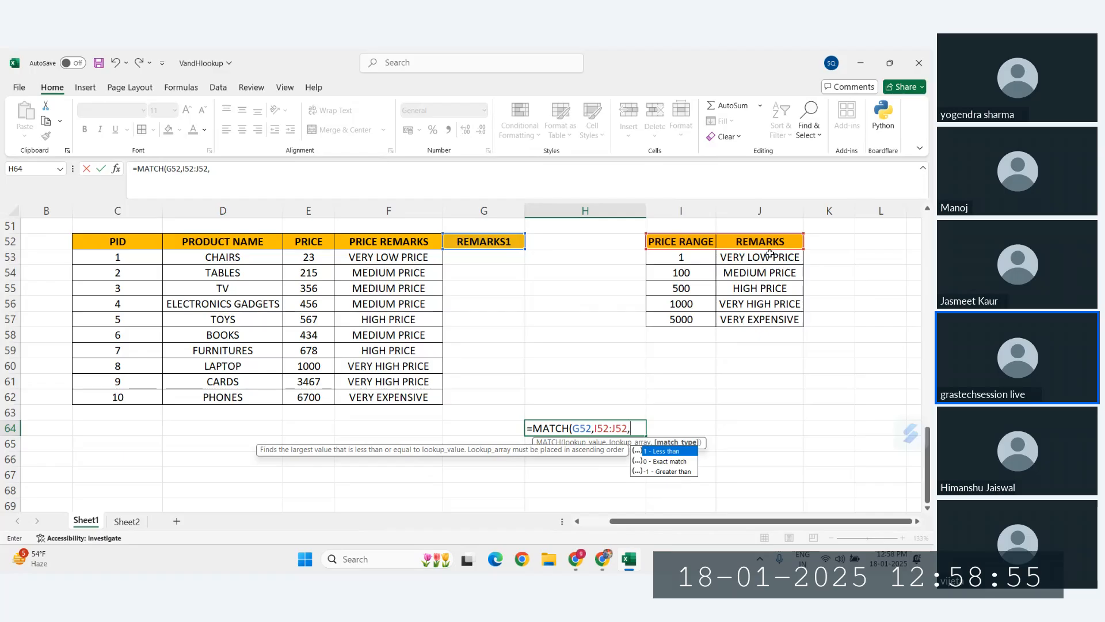
type("1")
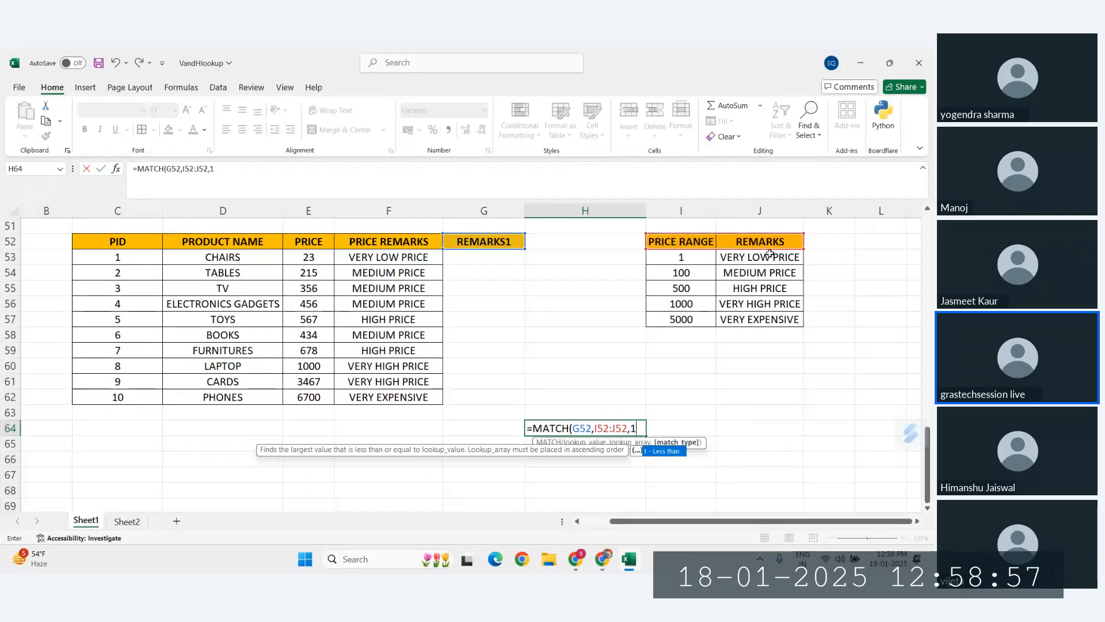
type(")")
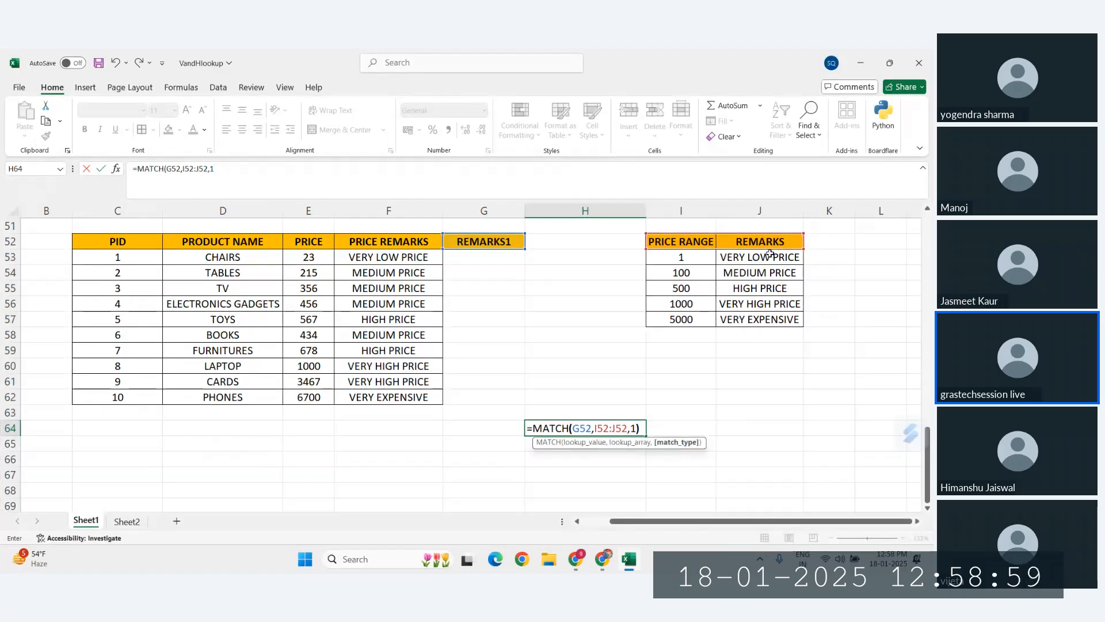
key("Return")
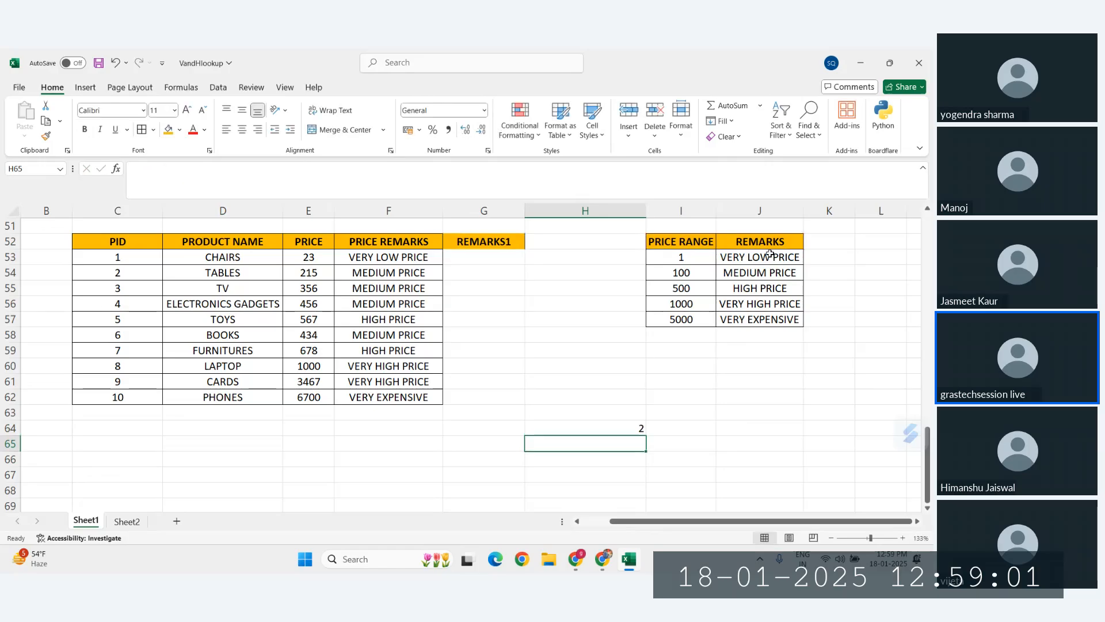
Inspect the MATCH formula in H64 and compare the REMARKS1 header in G52 with the REMARKS header in J52
left_click(624, 428)
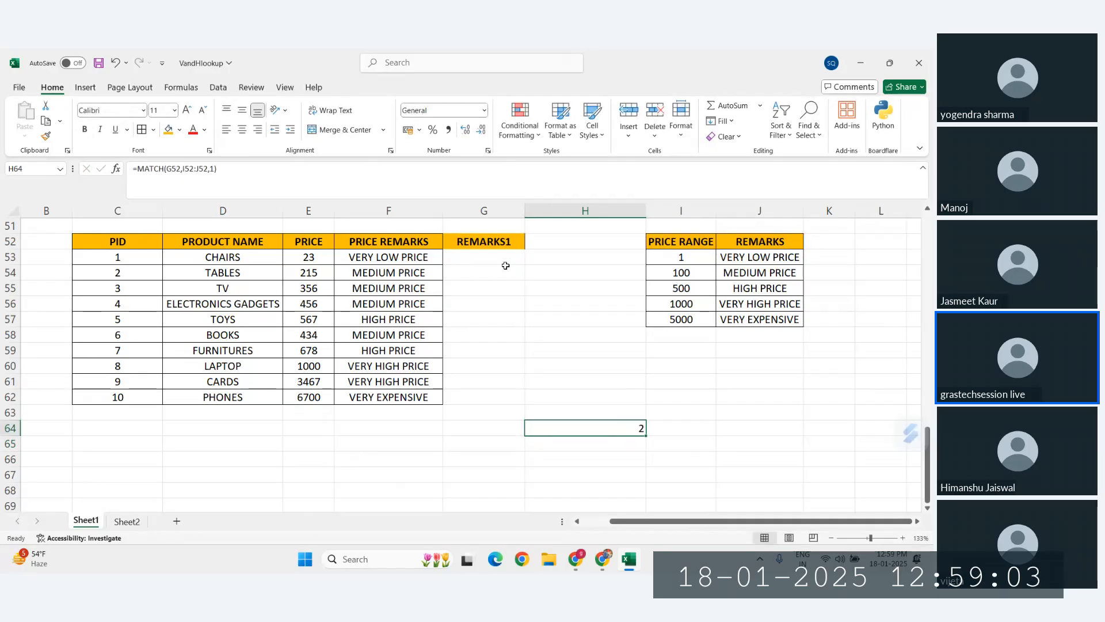
left_click(484, 246)
left_click(722, 242)
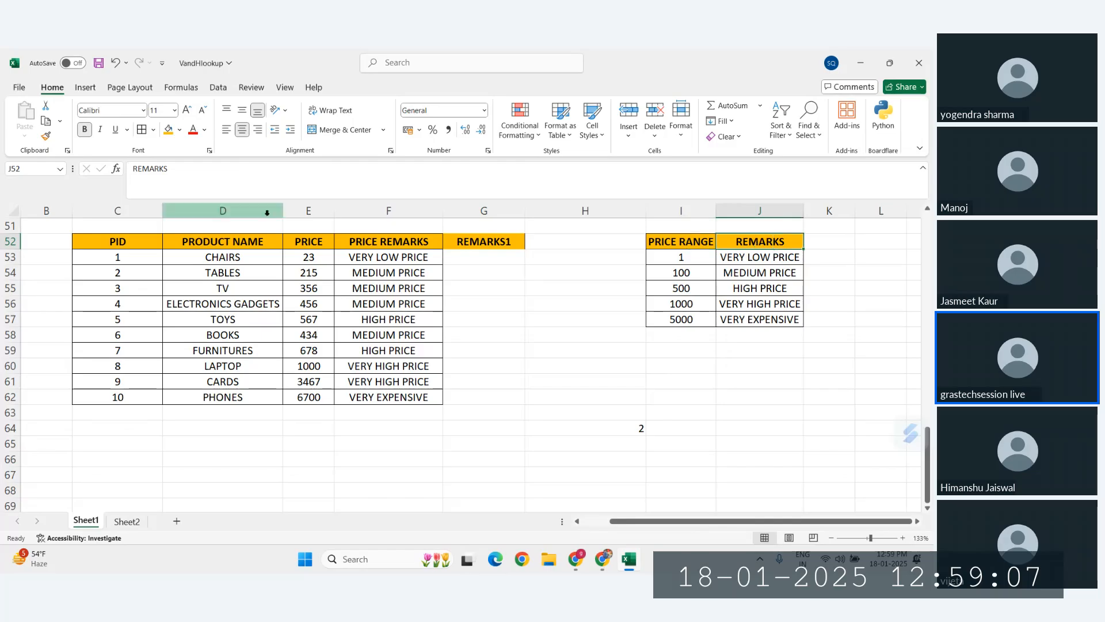
left_click(490, 242)
left_click(745, 242)
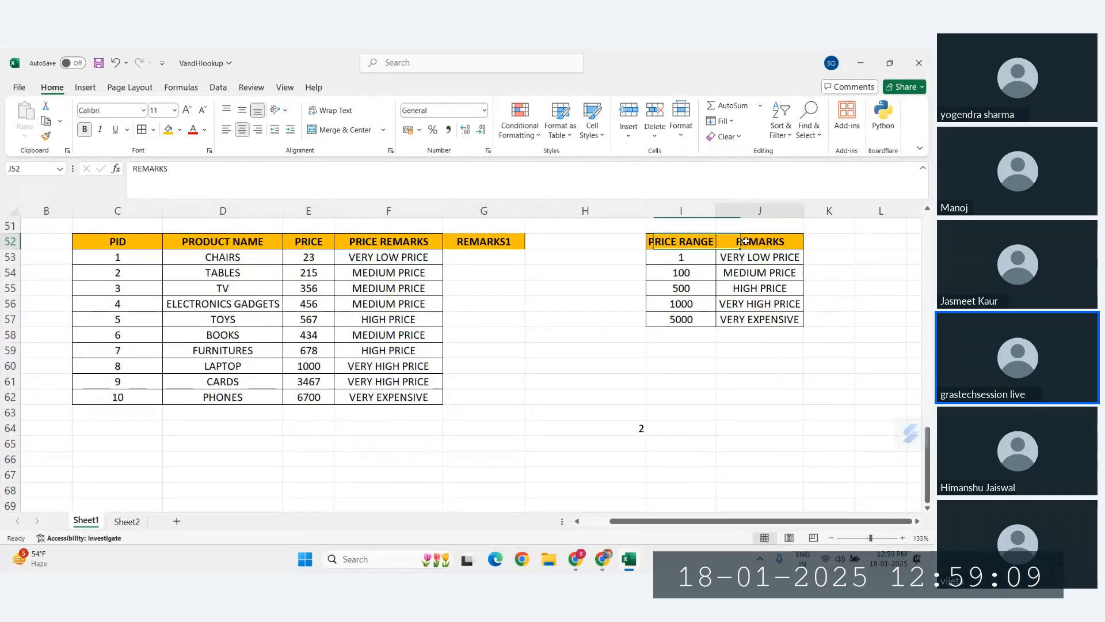
left_click(491, 242)
left_click(754, 244)
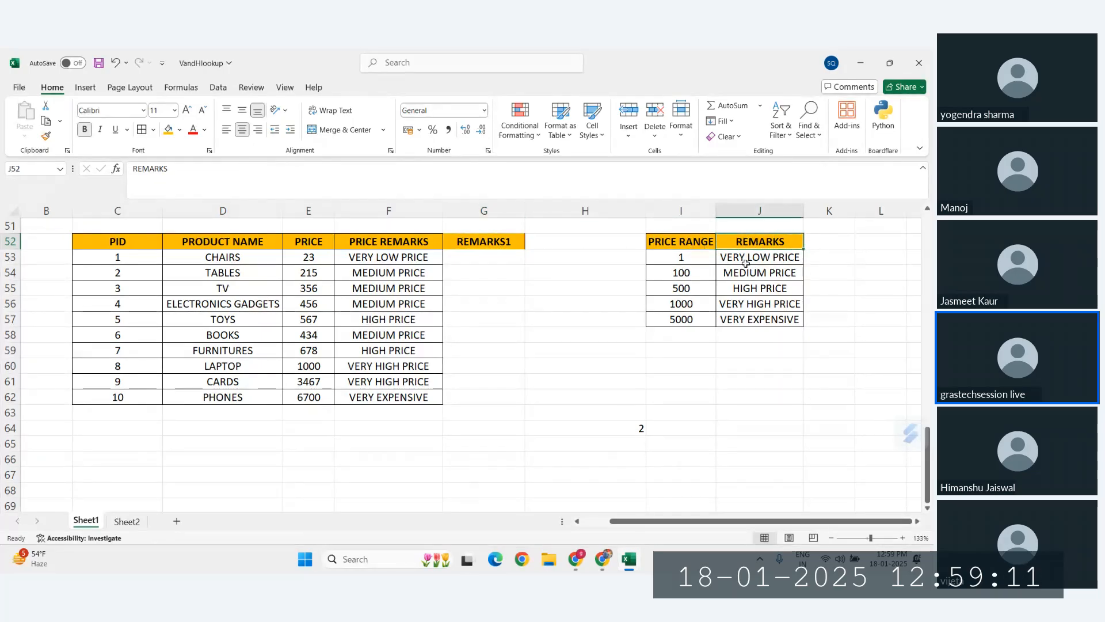
Try the exact match type 0 in the MATCH formula in H64
left_click(628, 428)
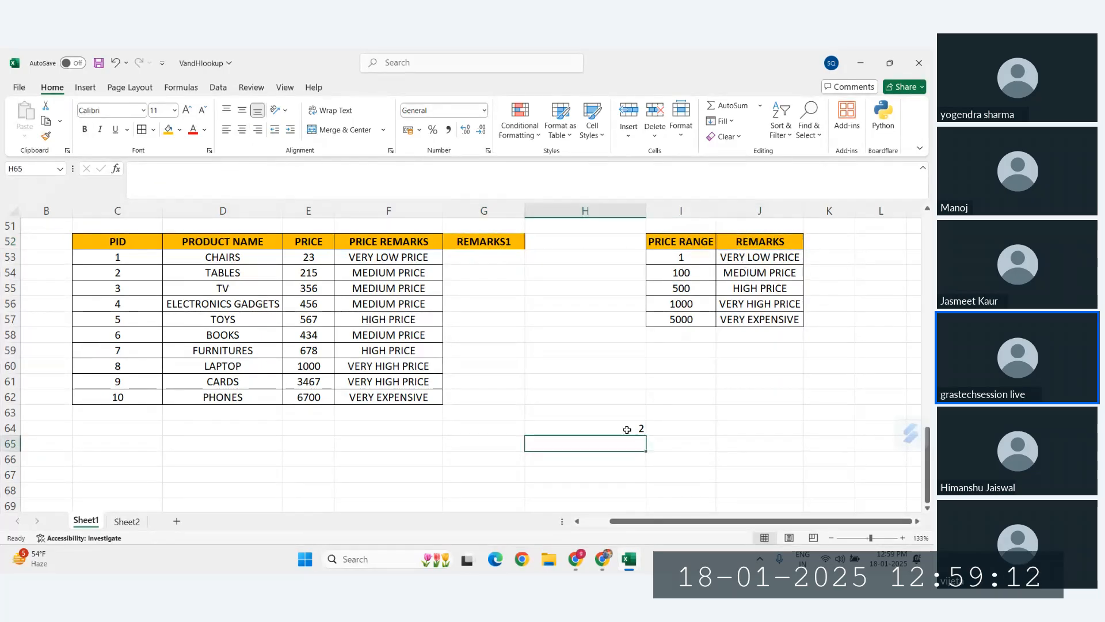
left_click(213, 170)
type("0")
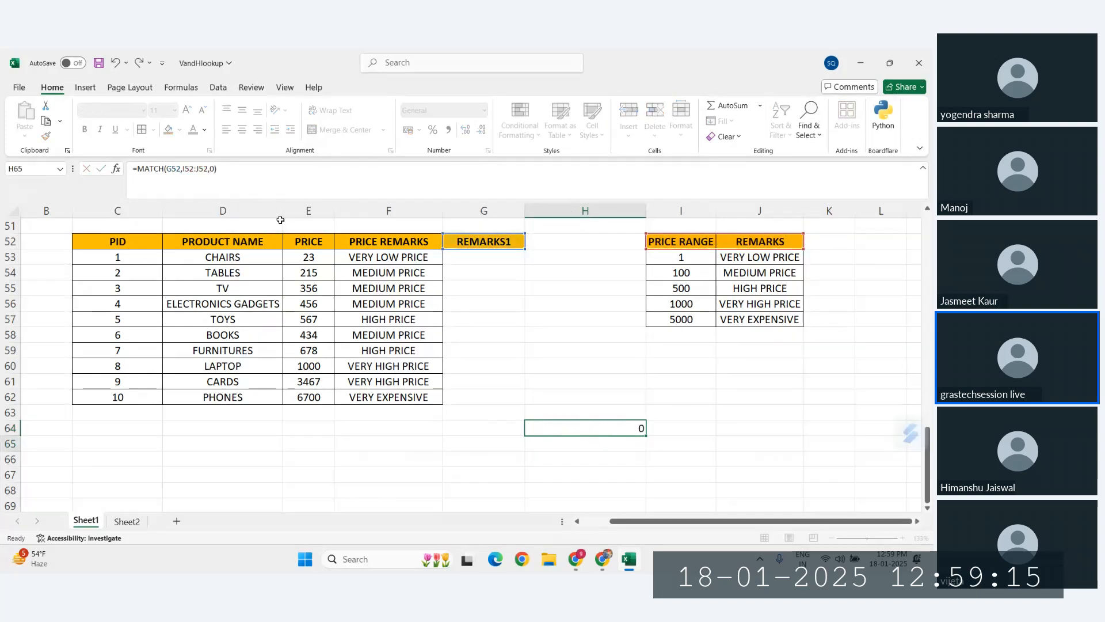
key("Return")
Try the greater-than match type -1 in the MATCH formula in H64
left_click(576, 428)
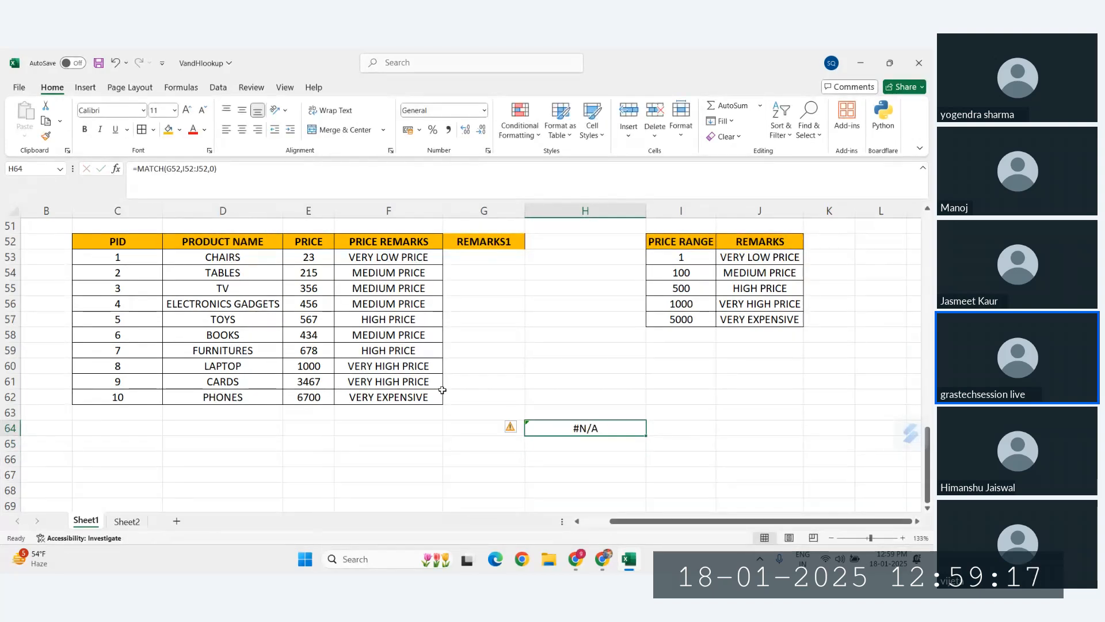
left_click(216, 169)
key("BackSpace")
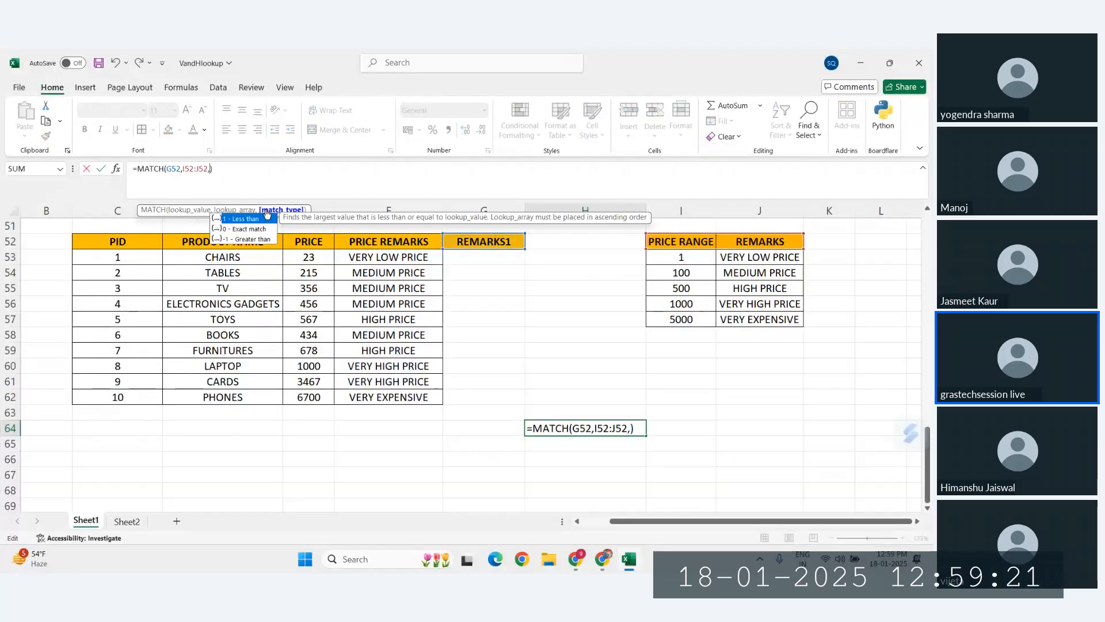
type("-1")
key("Return")
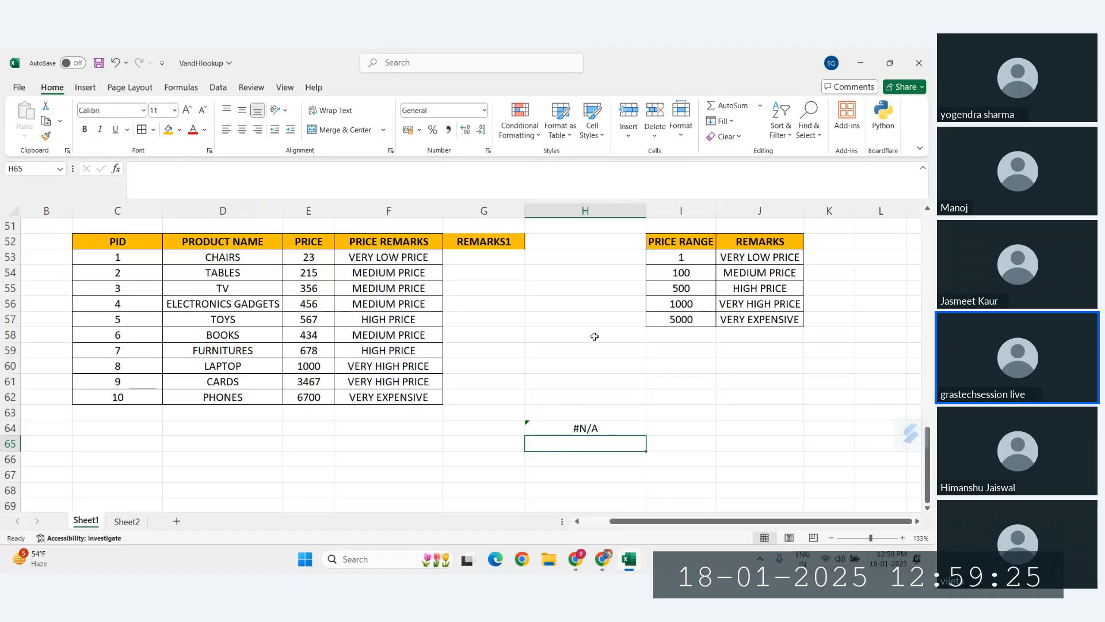
Set the match type of the MATCH formula in H64 back to 1 (less than) and recheck the formula
left_click(596, 429)
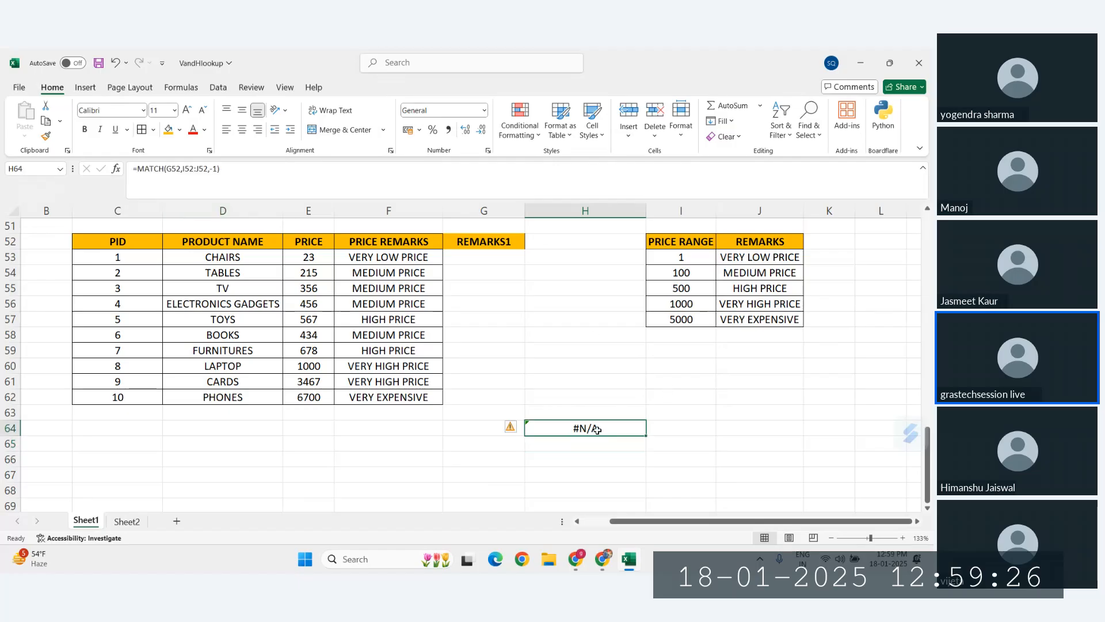
left_click(217, 169)
key("BackSpace")
key("BackSpace")
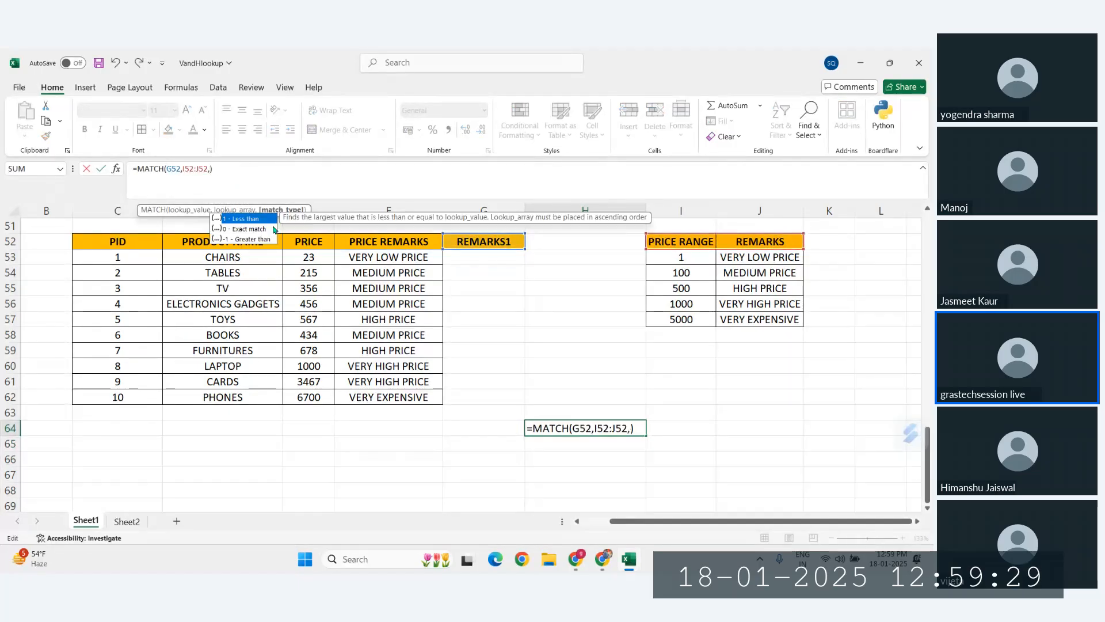
type("1")
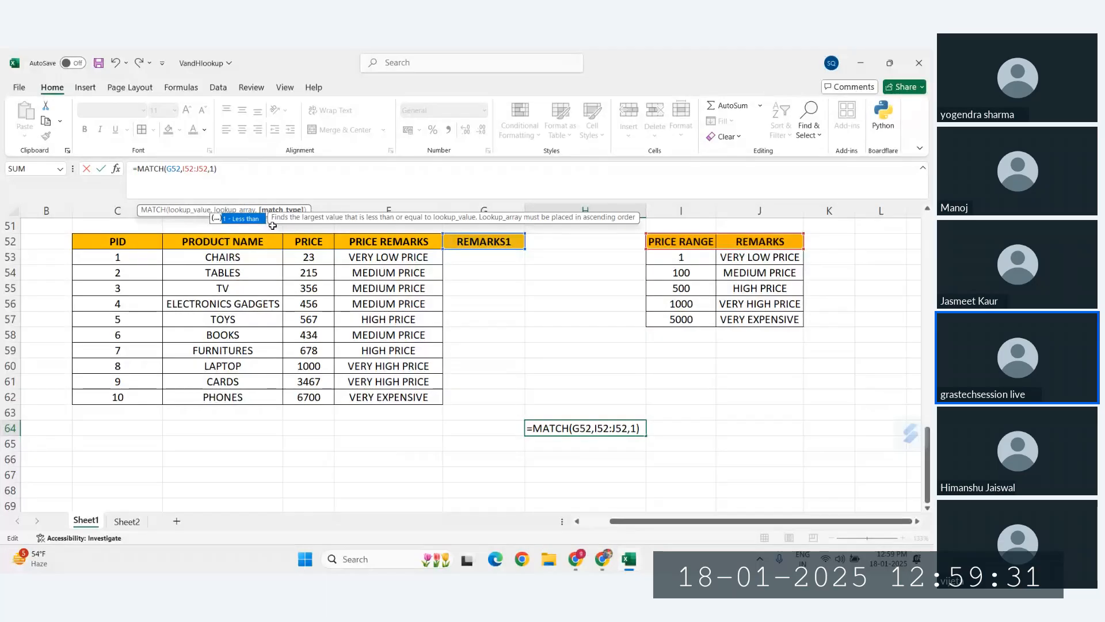
key("Return")
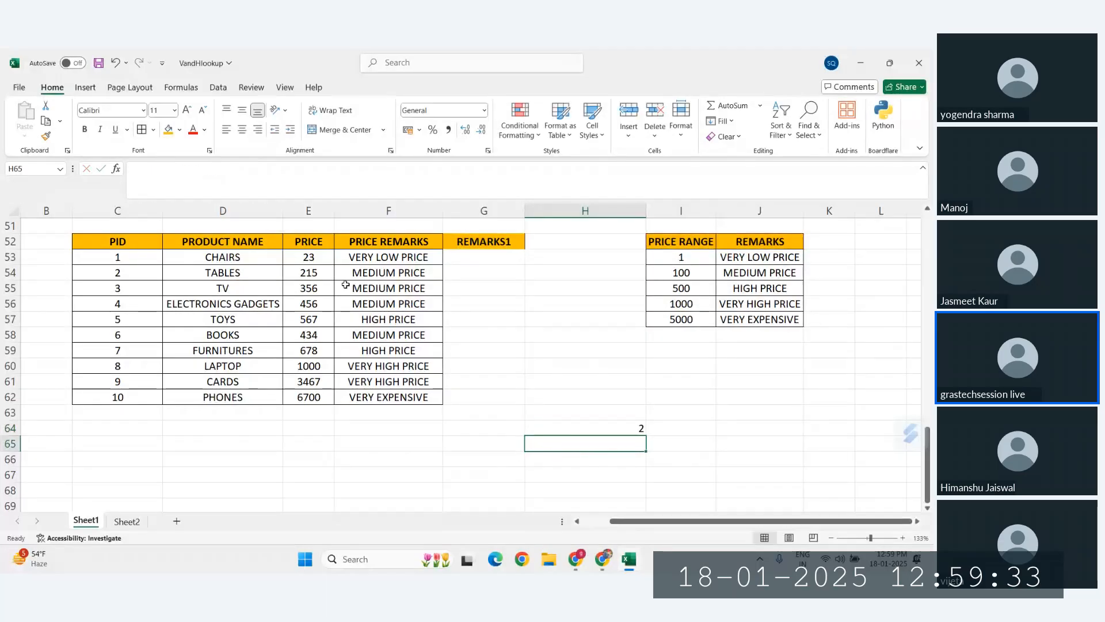
left_click(628, 431)
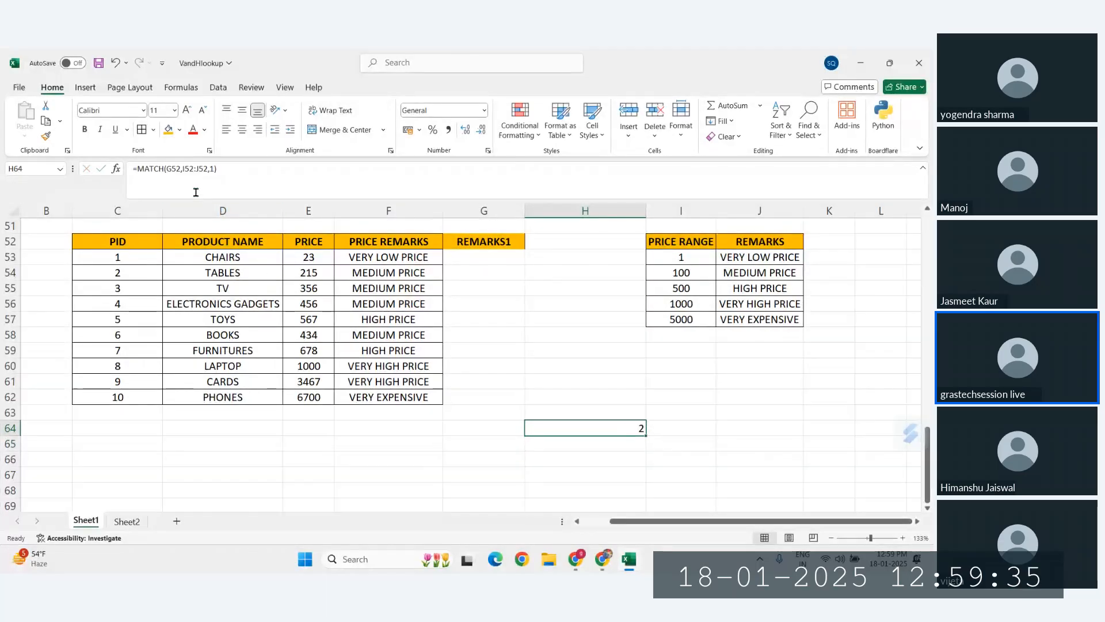
Begin a VLOOKUP formula in G53 with E53 as the lookup value and I52:J57 as the table array
left_click(476, 254)
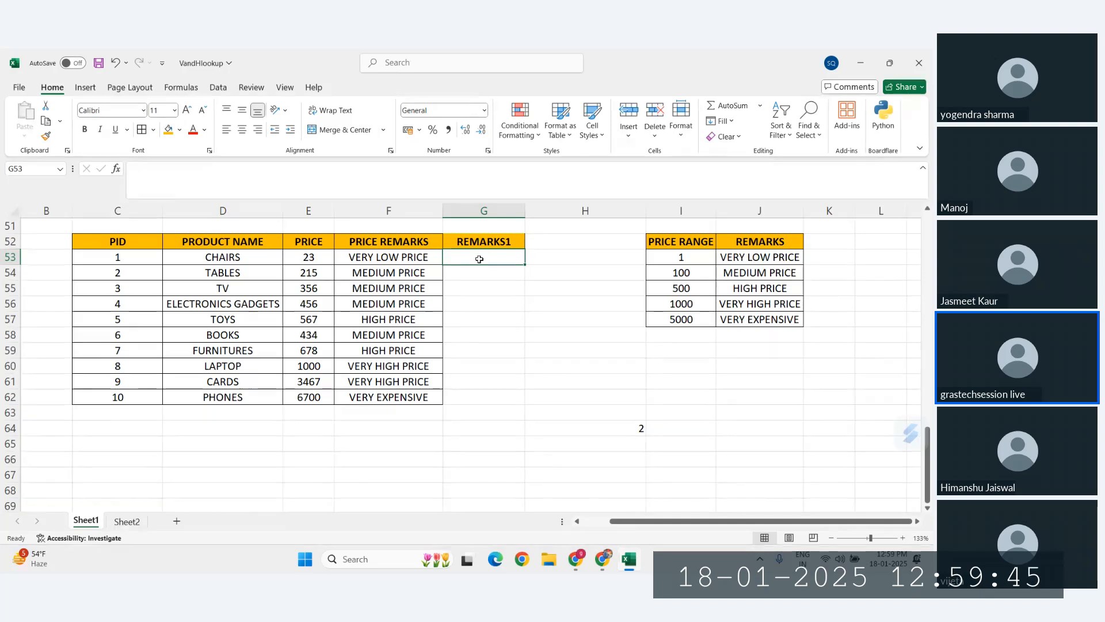
type("=VLOOKUP(")
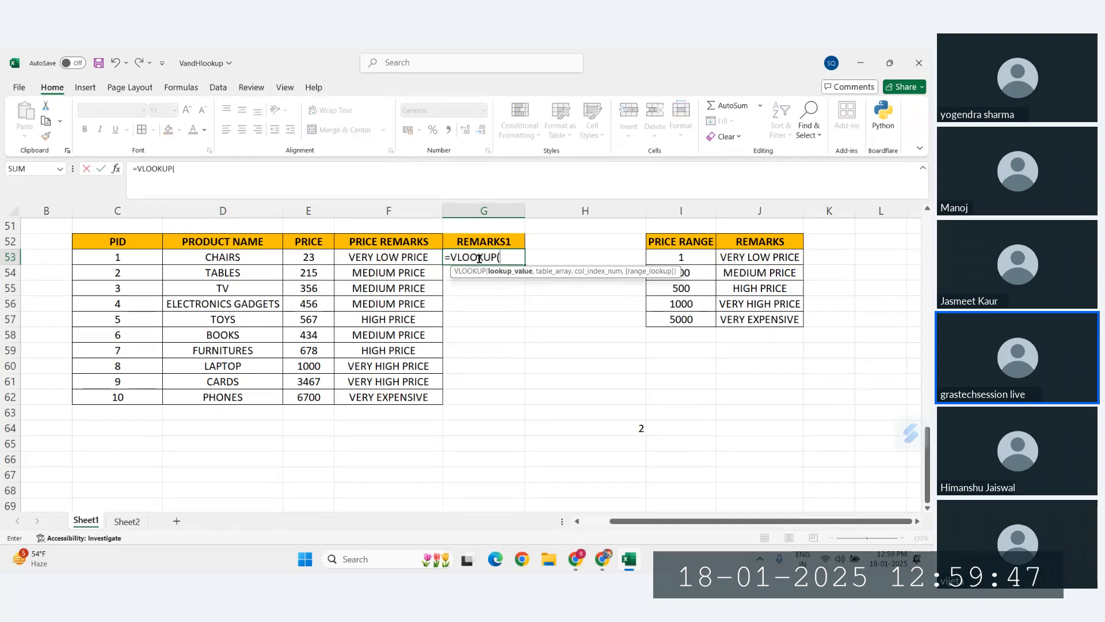
left_click(316, 256)
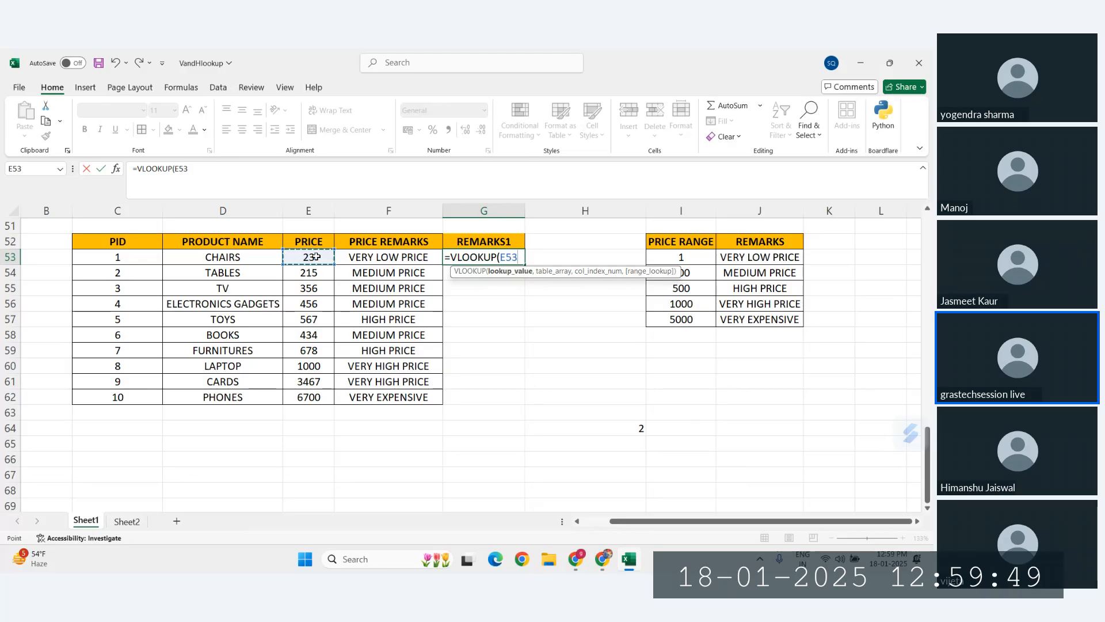
type(",")
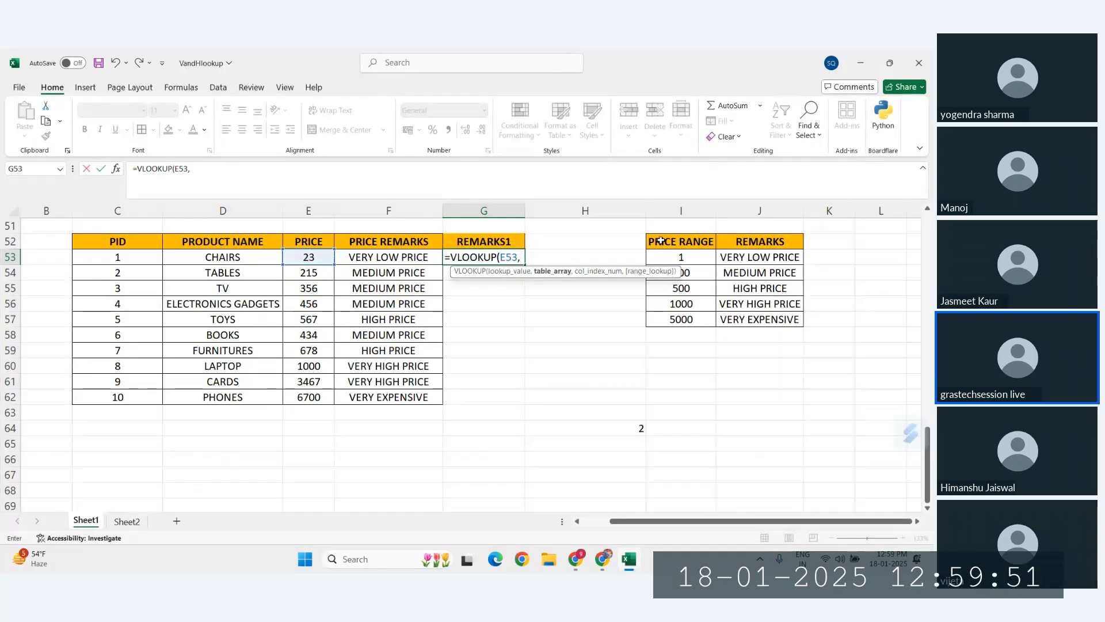
left_click_drag(661, 241, 753, 314)
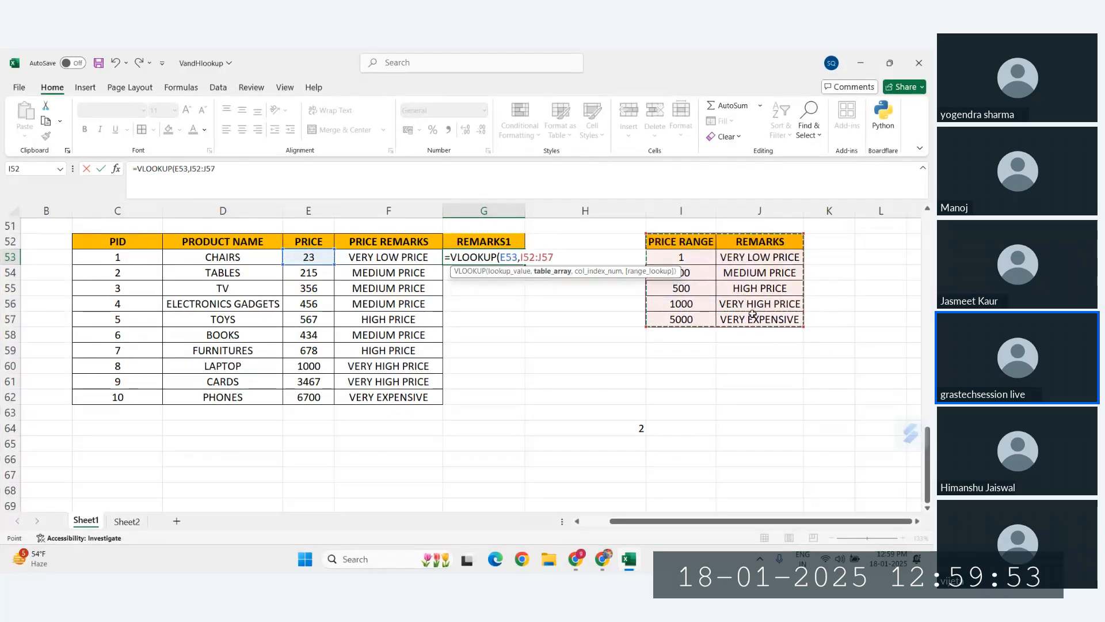
Nest MATCH($G$52,$I$52:$J$52,1) as the column index of the VLOOKUP in G53, with absolute references and match type 1
type(",2")
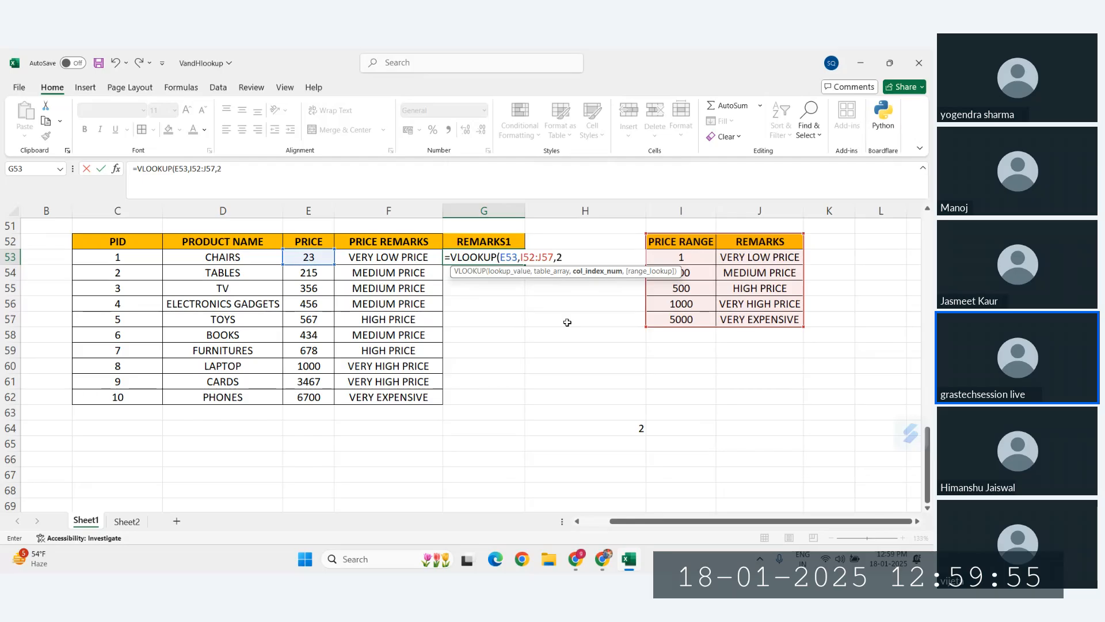
key("BackSpace")
type("M")
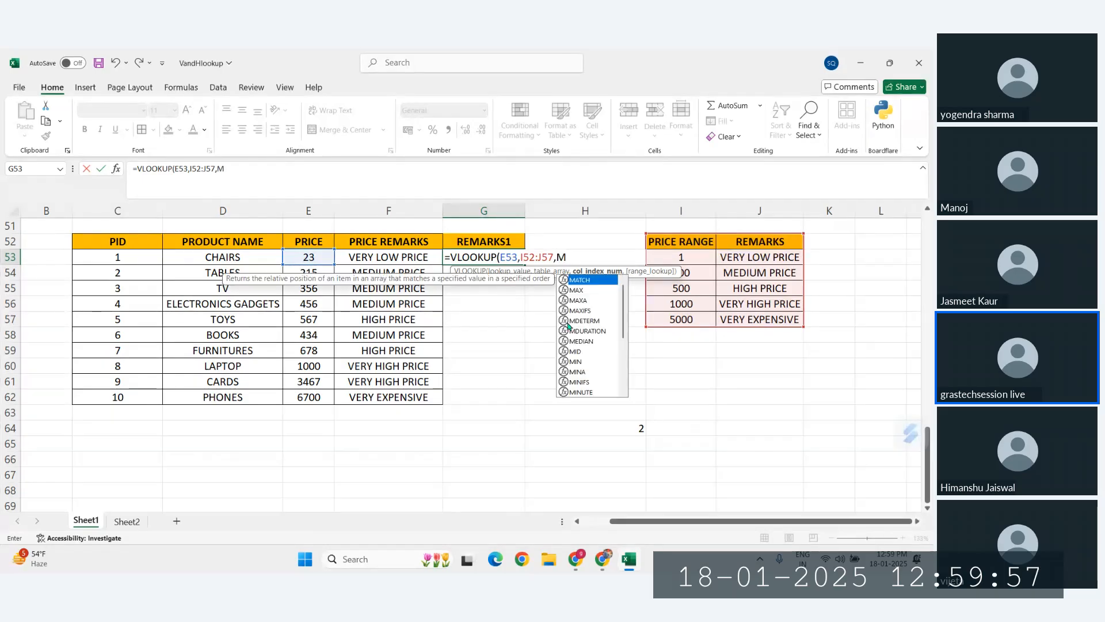
type("ATCH(")
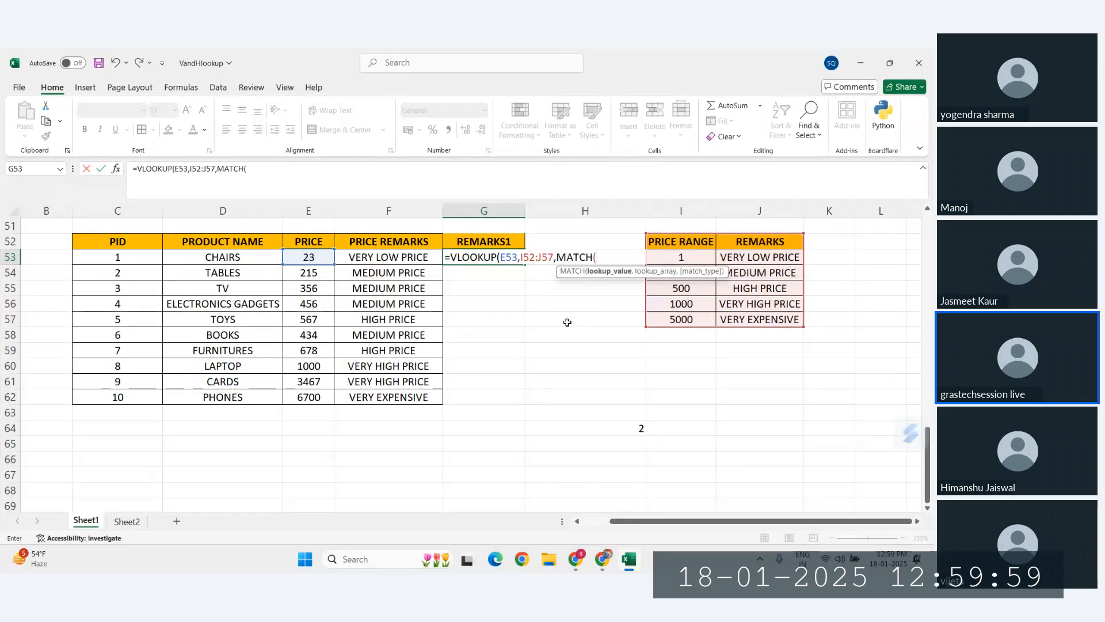
left_click(485, 241)
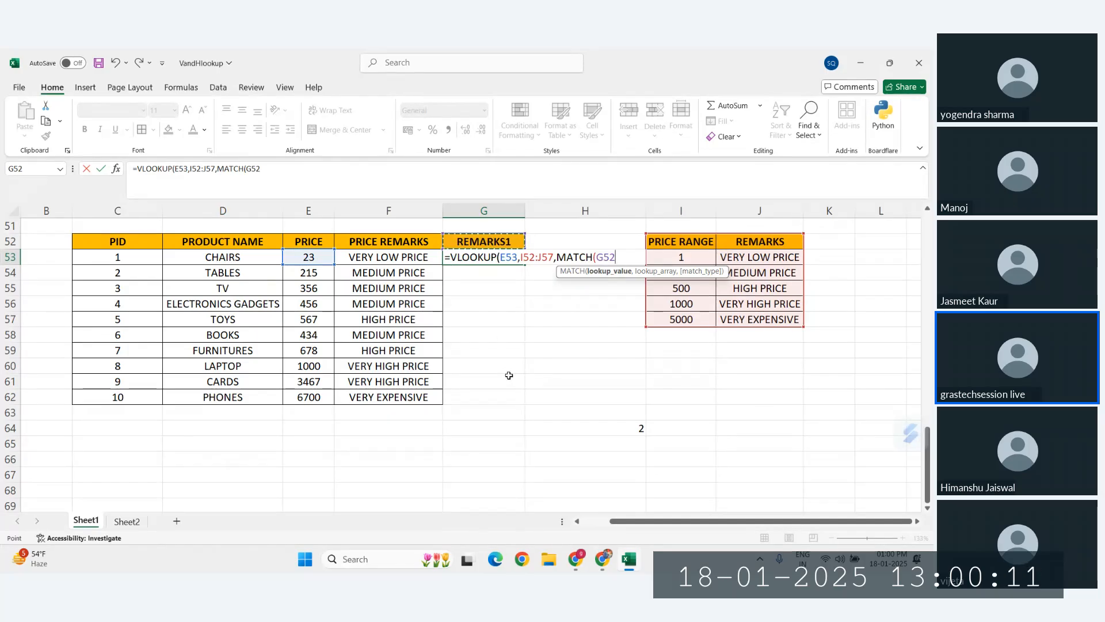
key("F4")
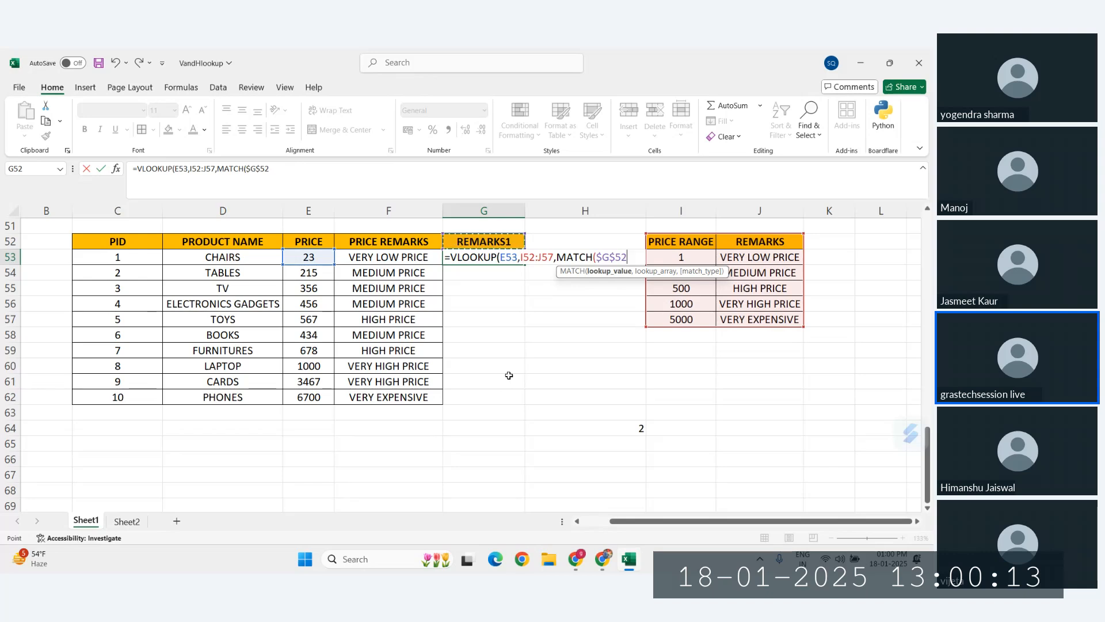
type(",")
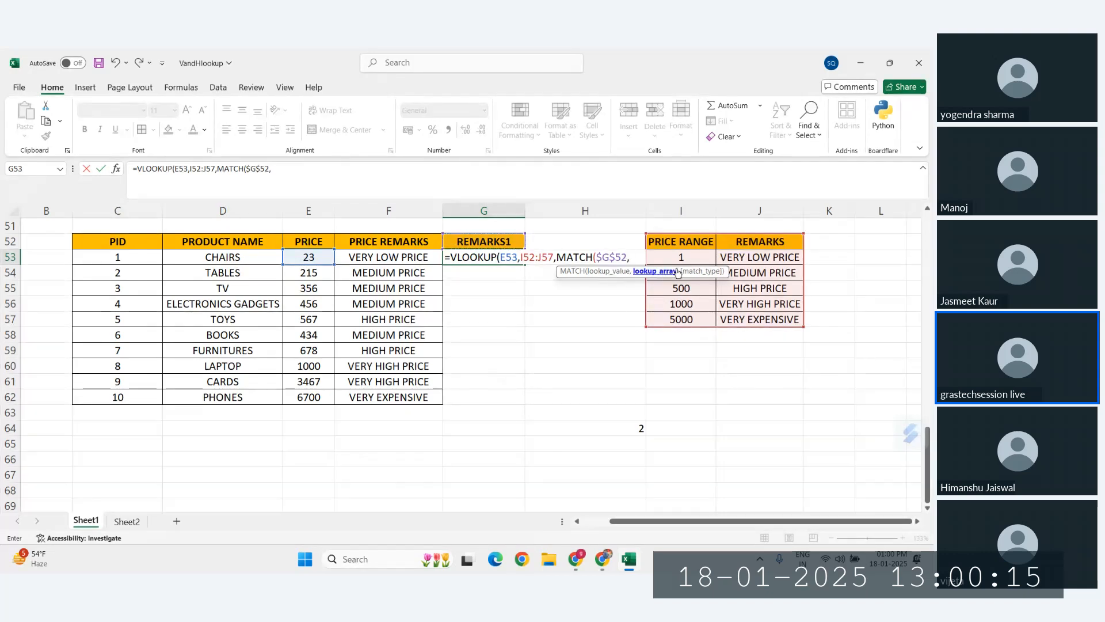
left_click_drag(671, 244, 746, 238)
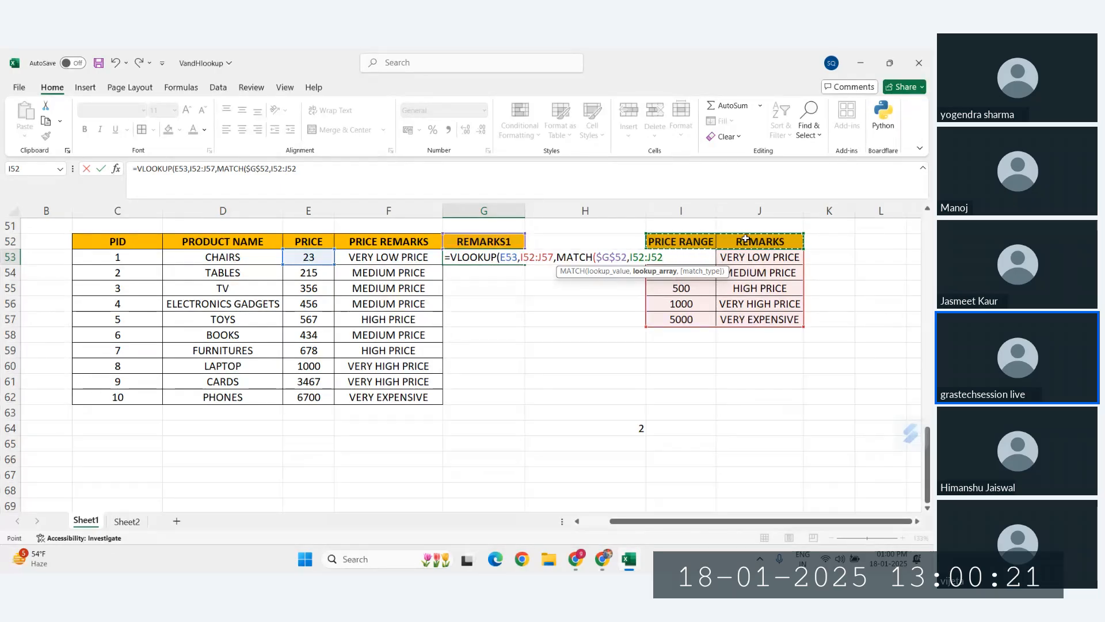
key("F4")
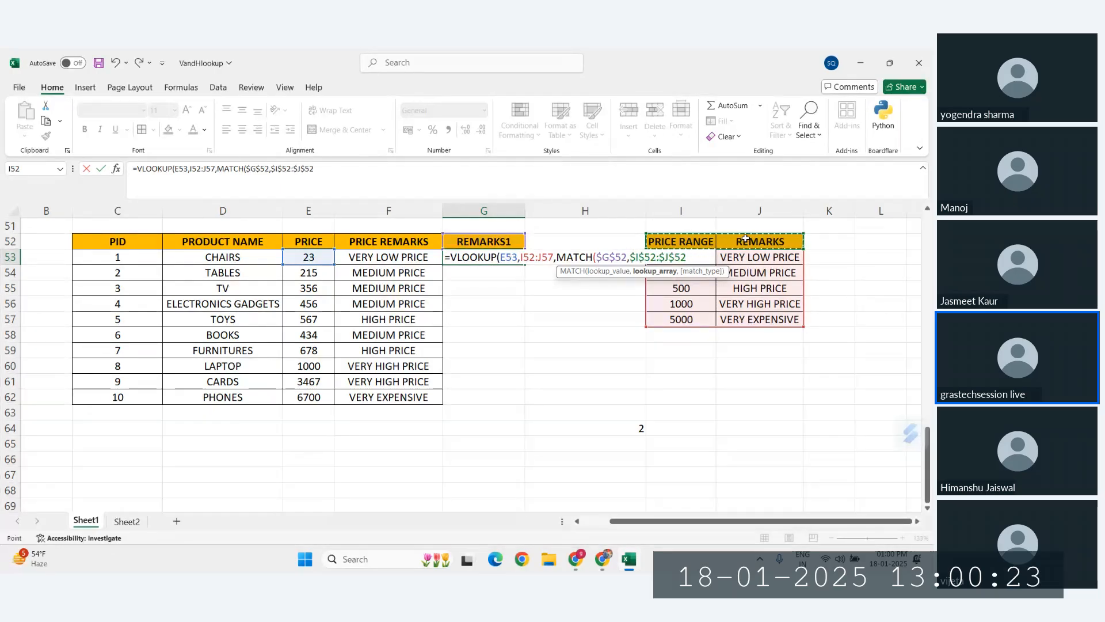
type(",1")
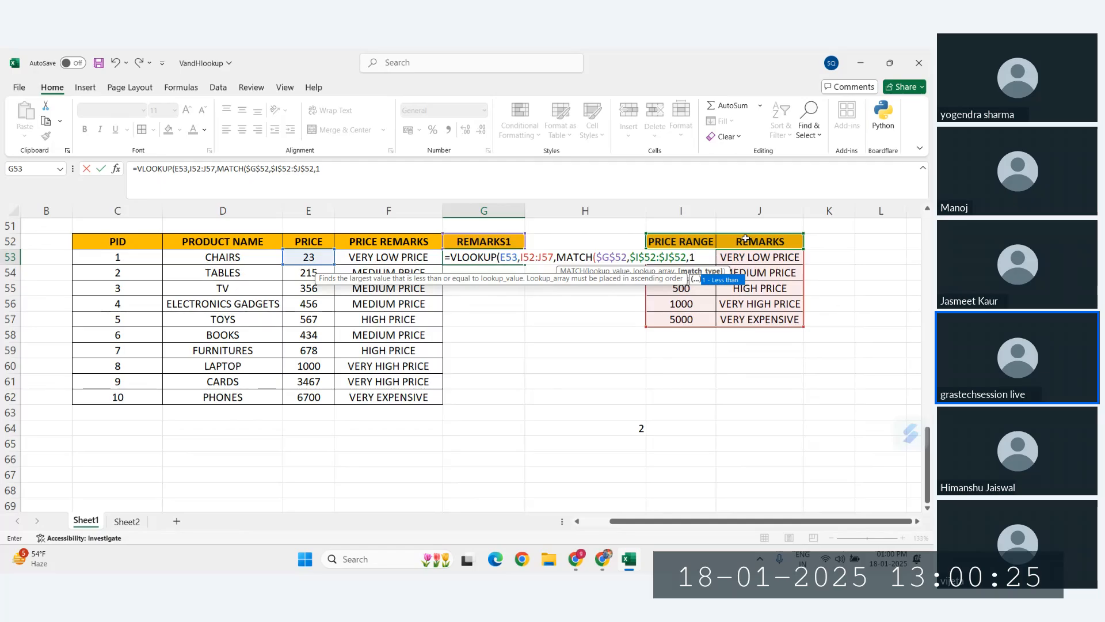
type(")")
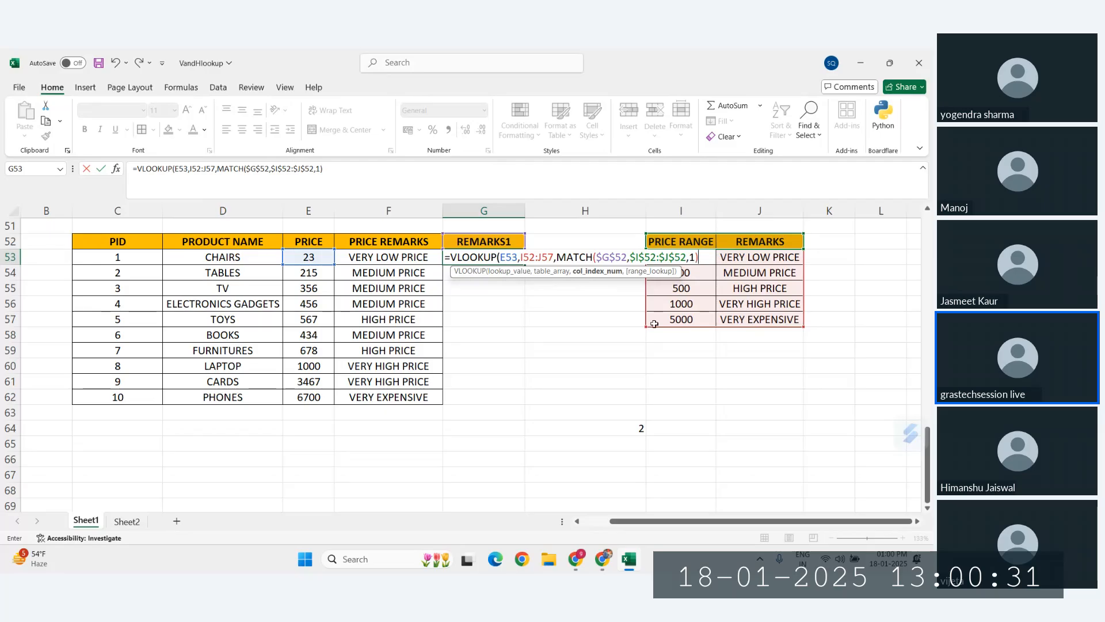
Complete the VLOOKUP in G53 with range lookup 1 for an approximate match
type(",")
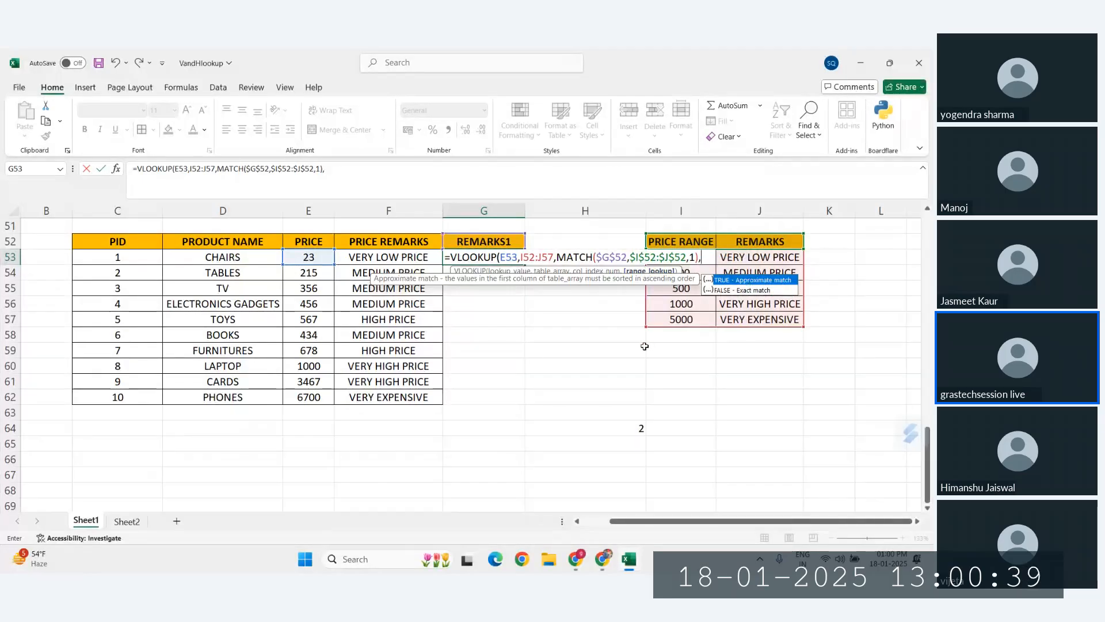
type("1)")
key("Return")
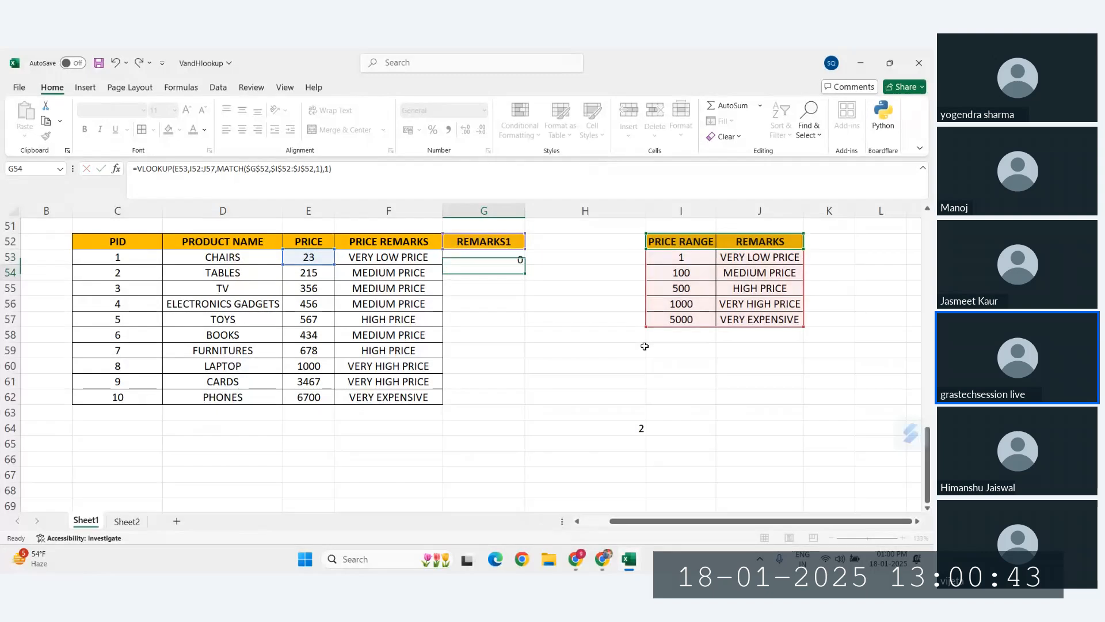
Try filling G53's formula down to G62, inspect the copy in G56, and clear G54:G62
left_click(517, 257)
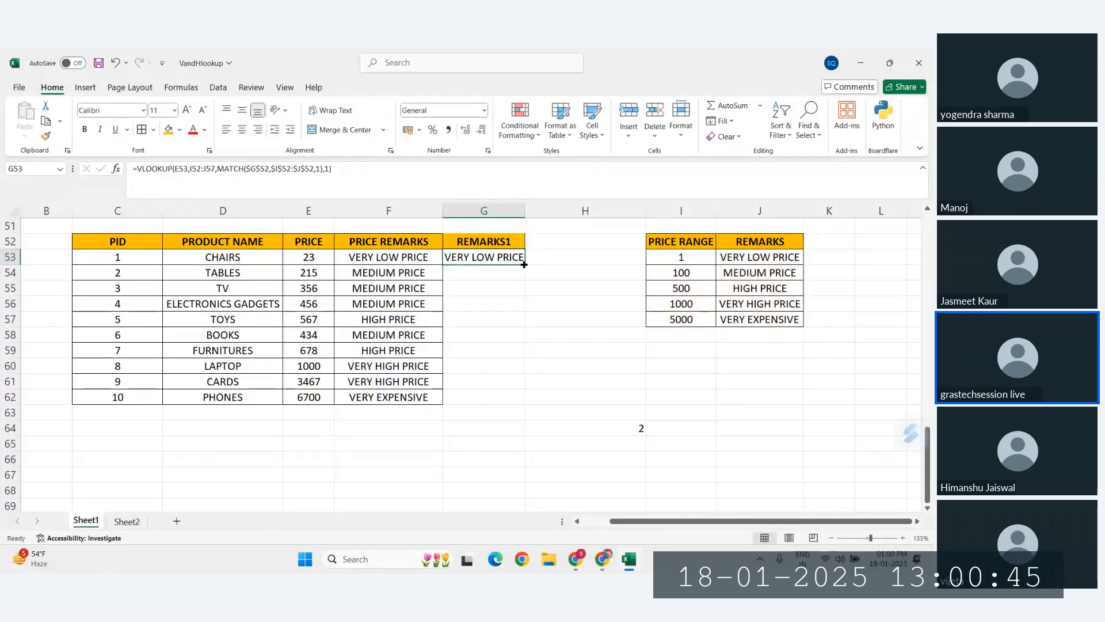
double_click(523, 264)
left_click(491, 316)
left_click(498, 304)
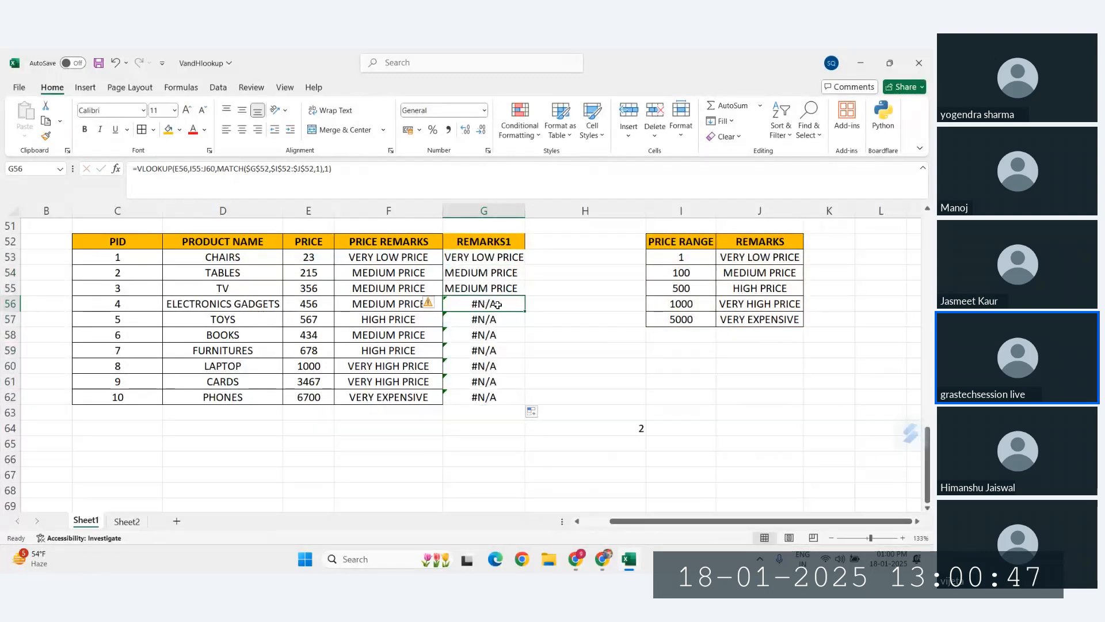
double_click(498, 304)
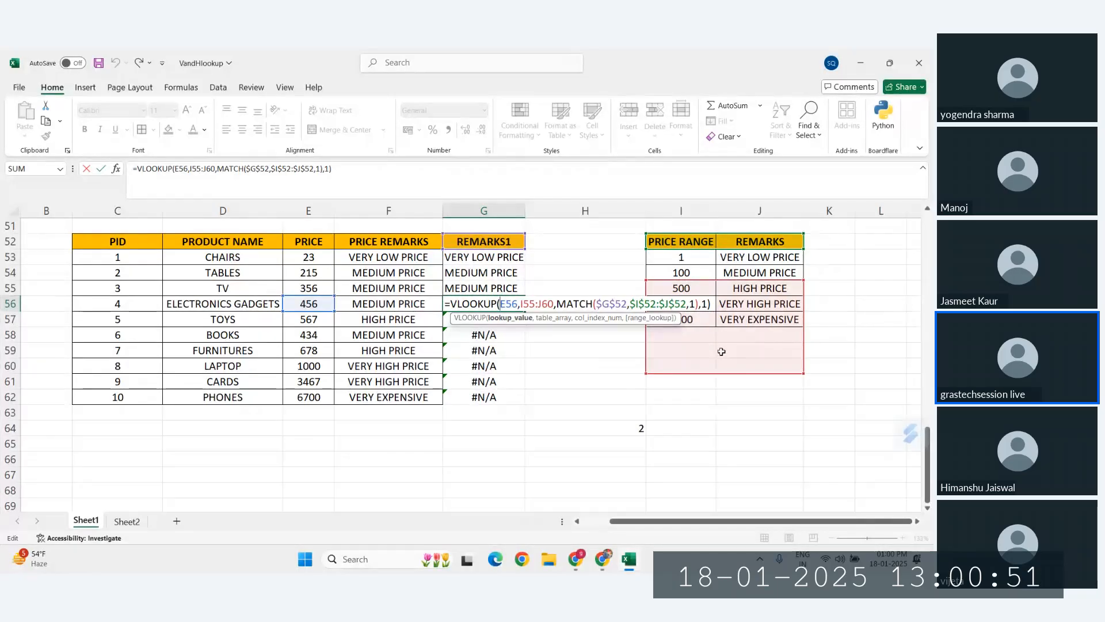
key("Escape")
left_click_drag(505, 273, 500, 398)
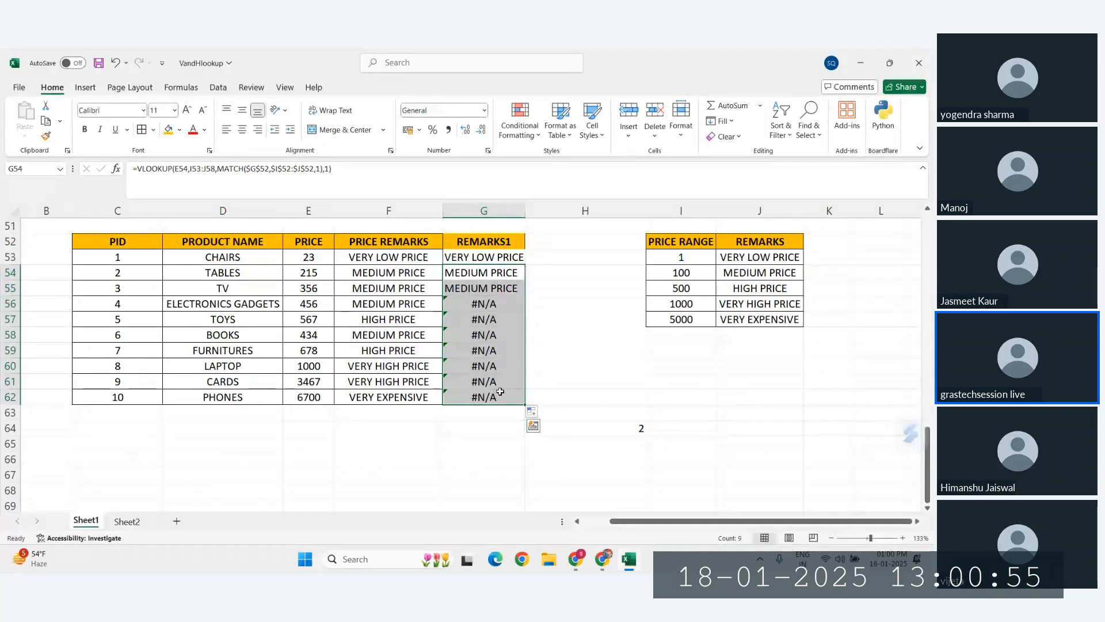
key("Delete")
Make the table array in G53's VLOOKUP absolute as $I$52:$J$57 and fill the formula down to G62
left_click(510, 258)
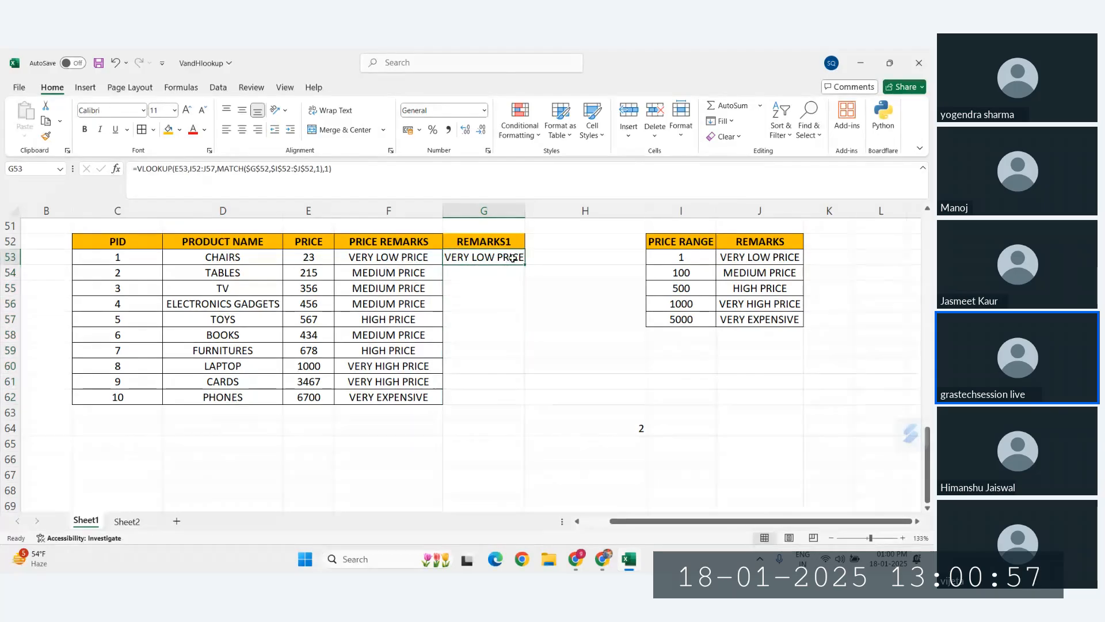
double_click(510, 259)
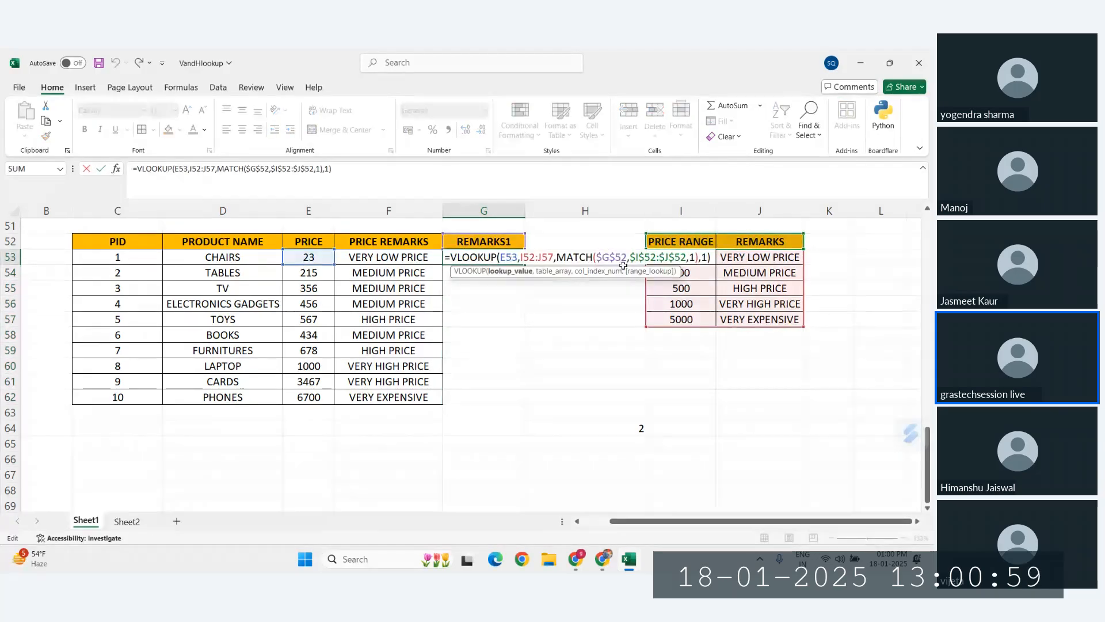
left_click_drag(554, 258, 520, 258)
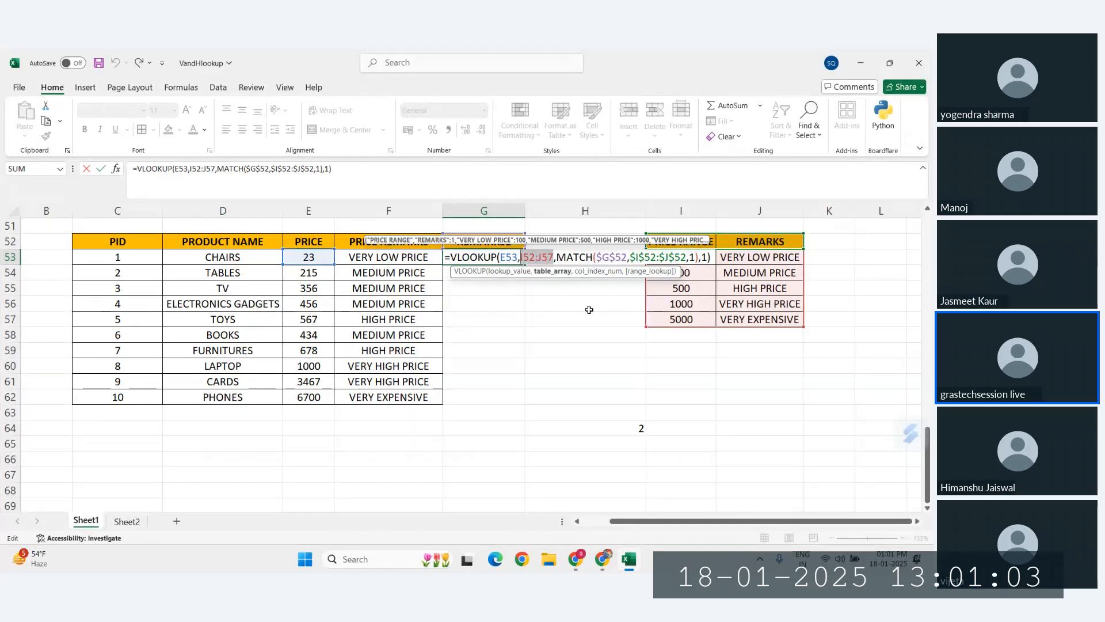
key("F4")
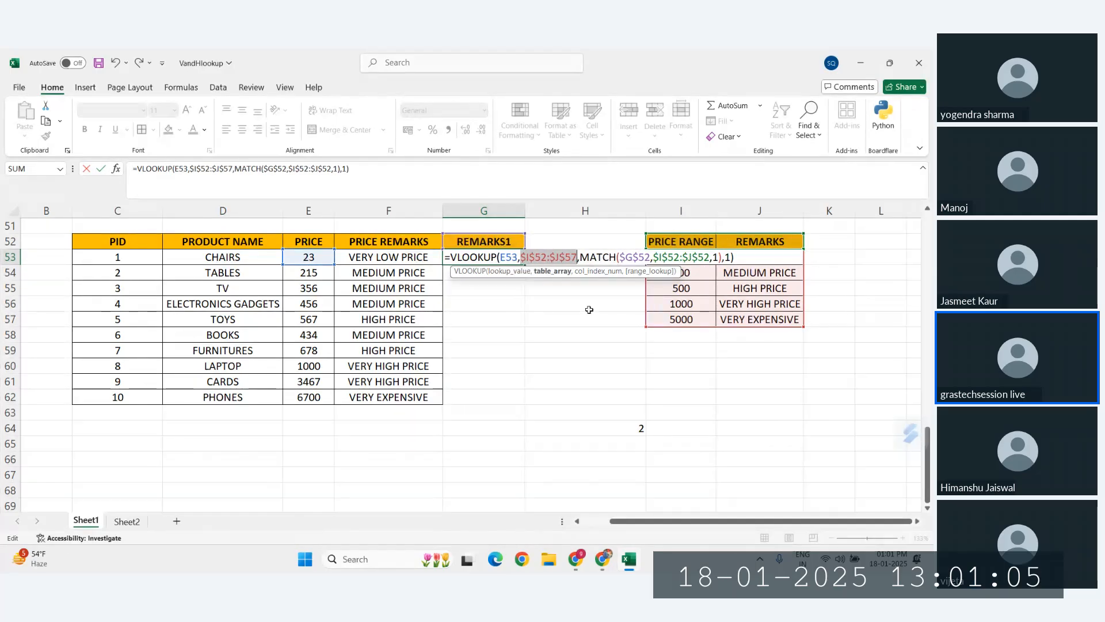
key("Return")
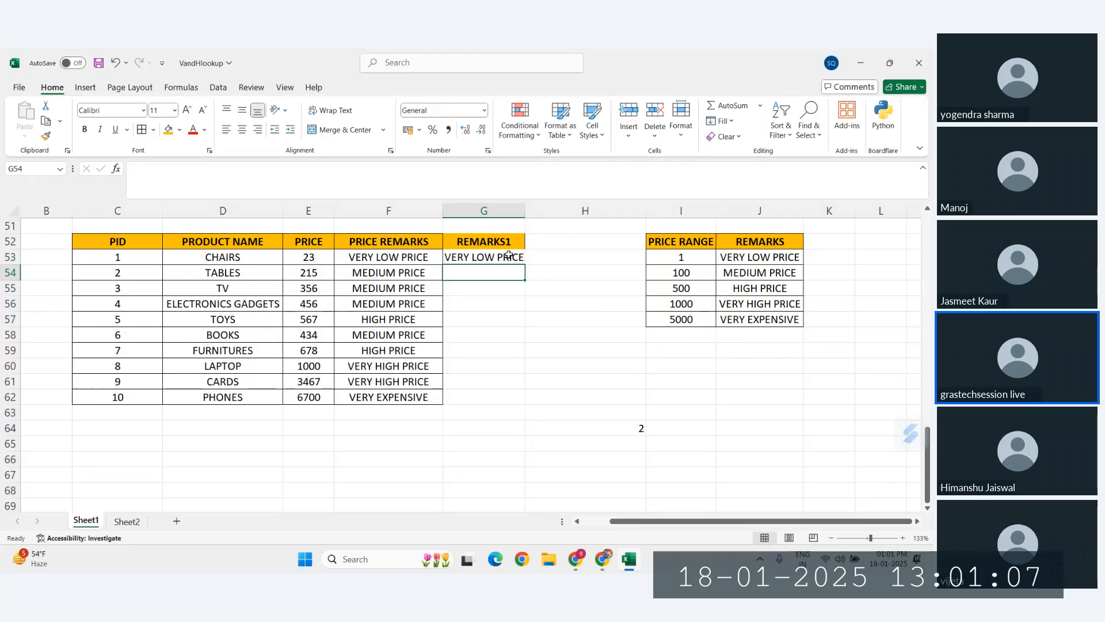
left_click(510, 257)
double_click(523, 265)
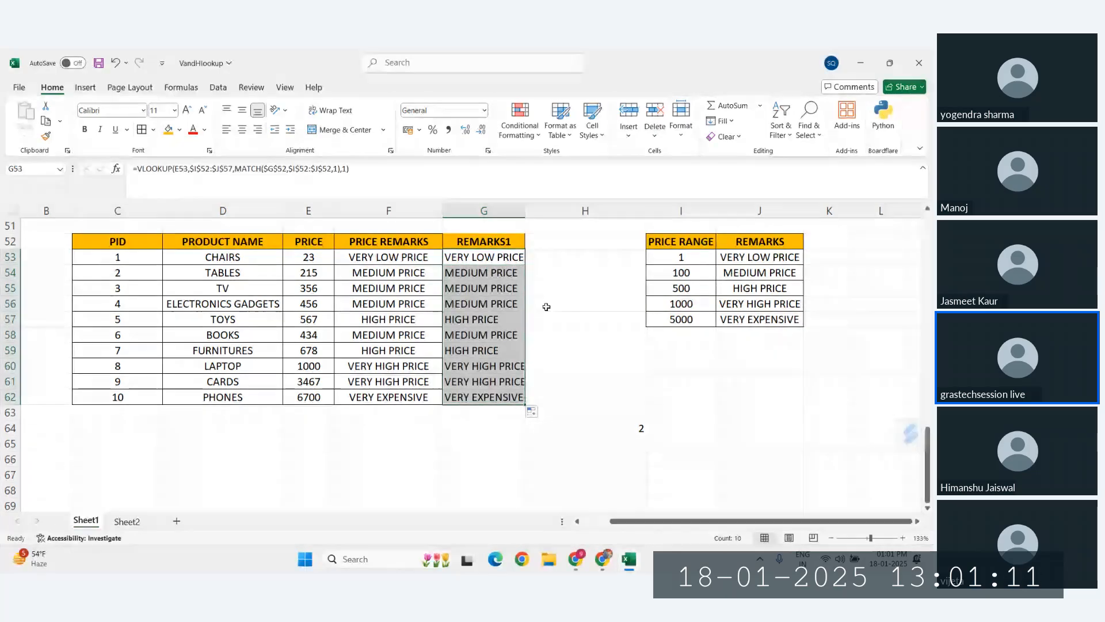
Centre the REMARKS1 results in G53:G62 and autofit the width of column G
left_click(243, 130)
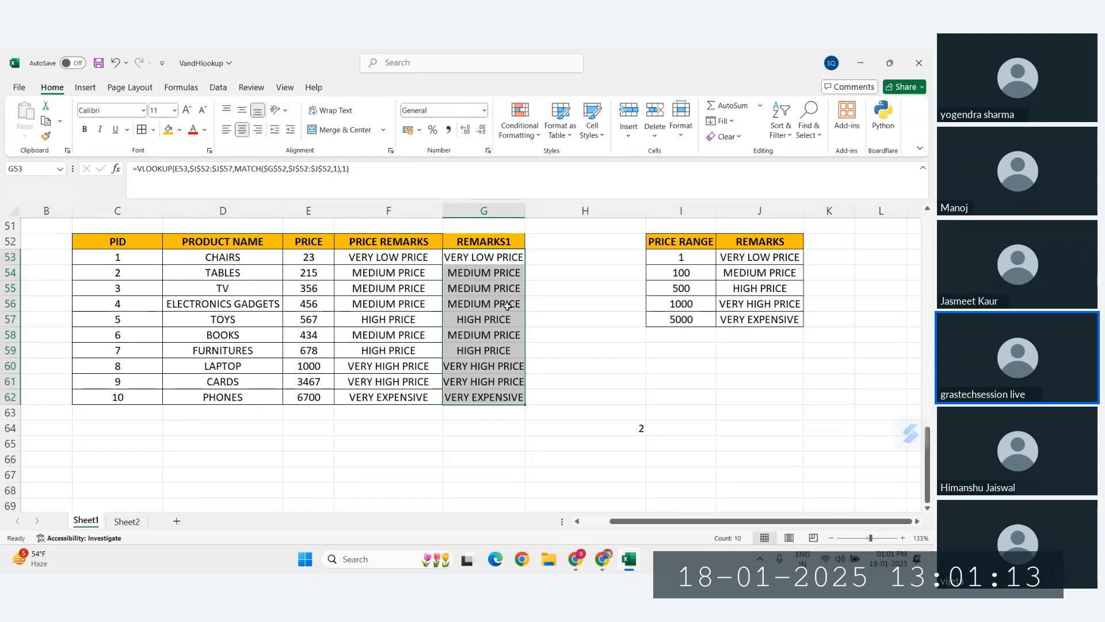
double_click(521, 217)
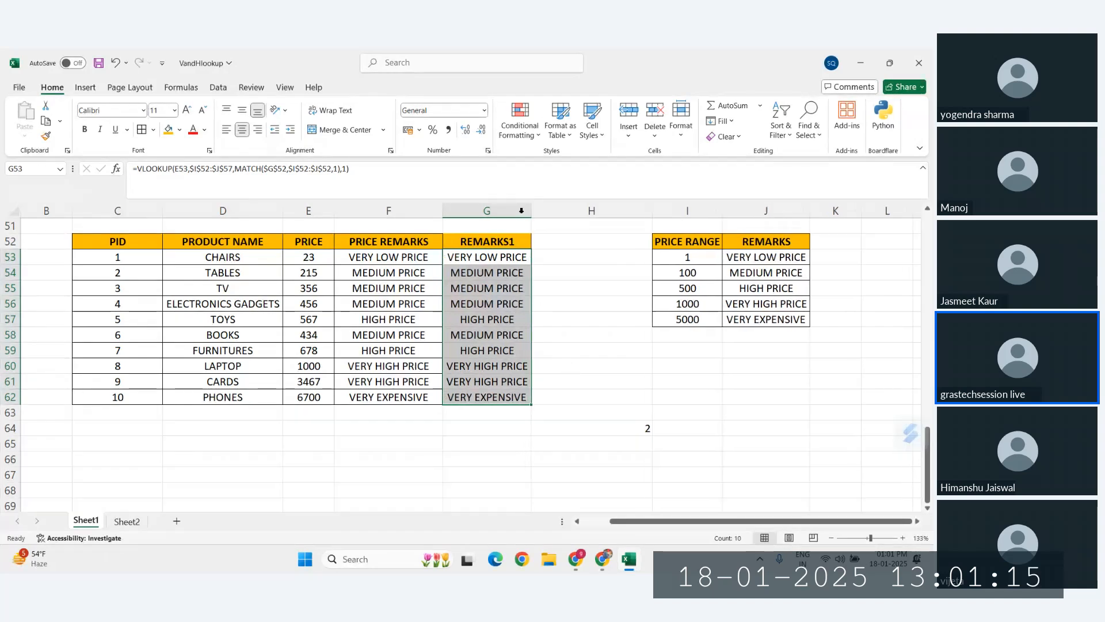
left_click(616, 348)
Try the shortened header REM in G52 and compare column G's results with the prices and the PRICE RANGE column
left_click(482, 239)
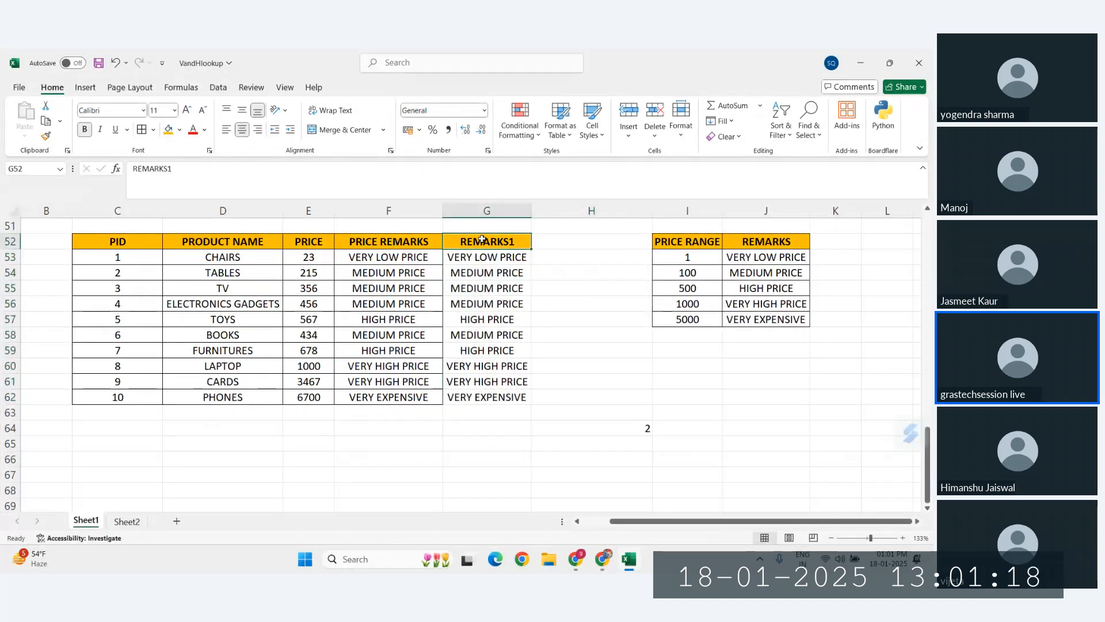
left_click(769, 240)
left_click(505, 241)
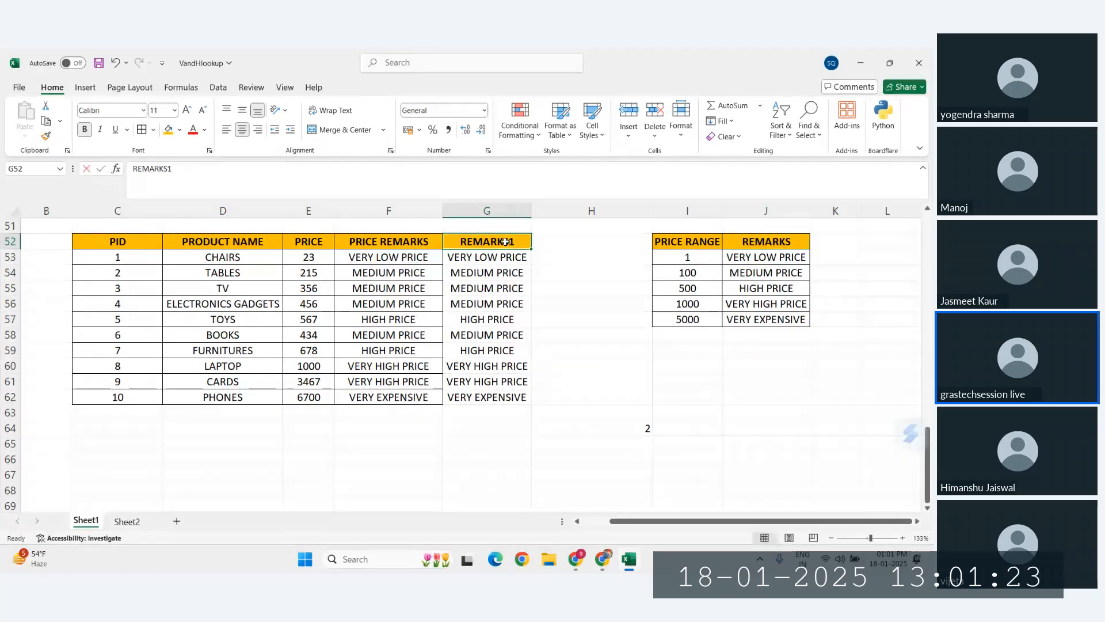
type("REM")
key("Return")
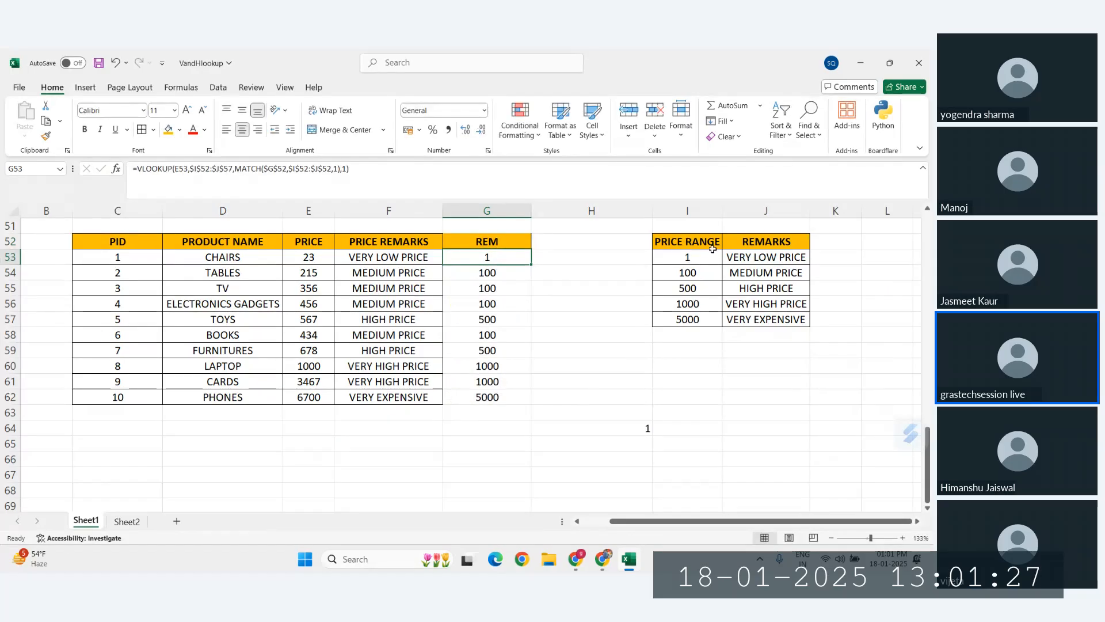
left_click_drag(662, 257, 654, 314)
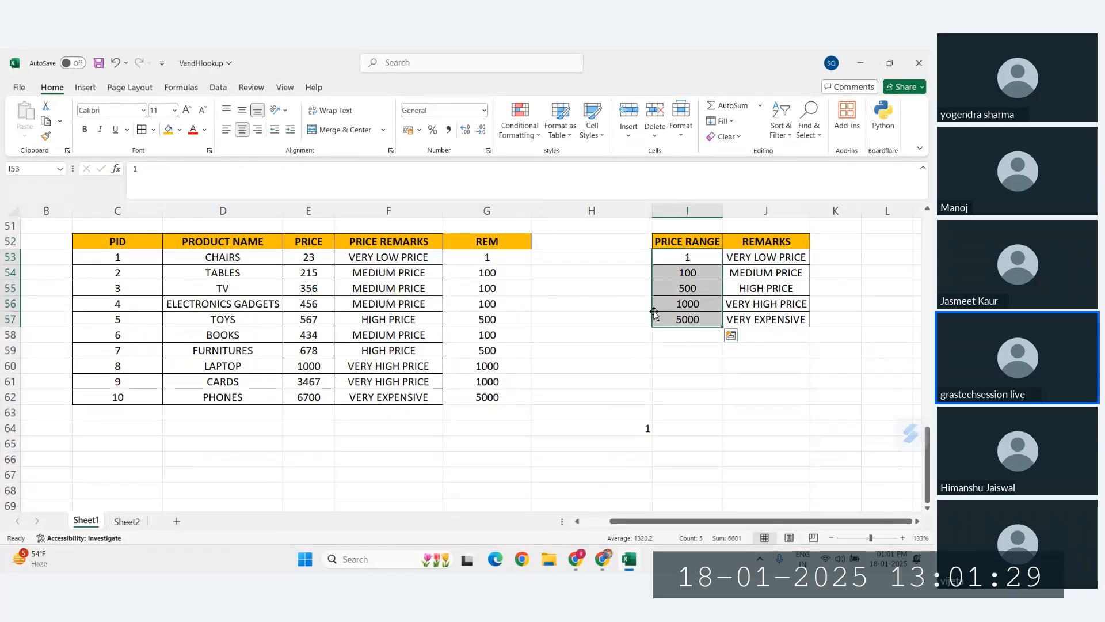
left_click(508, 244)
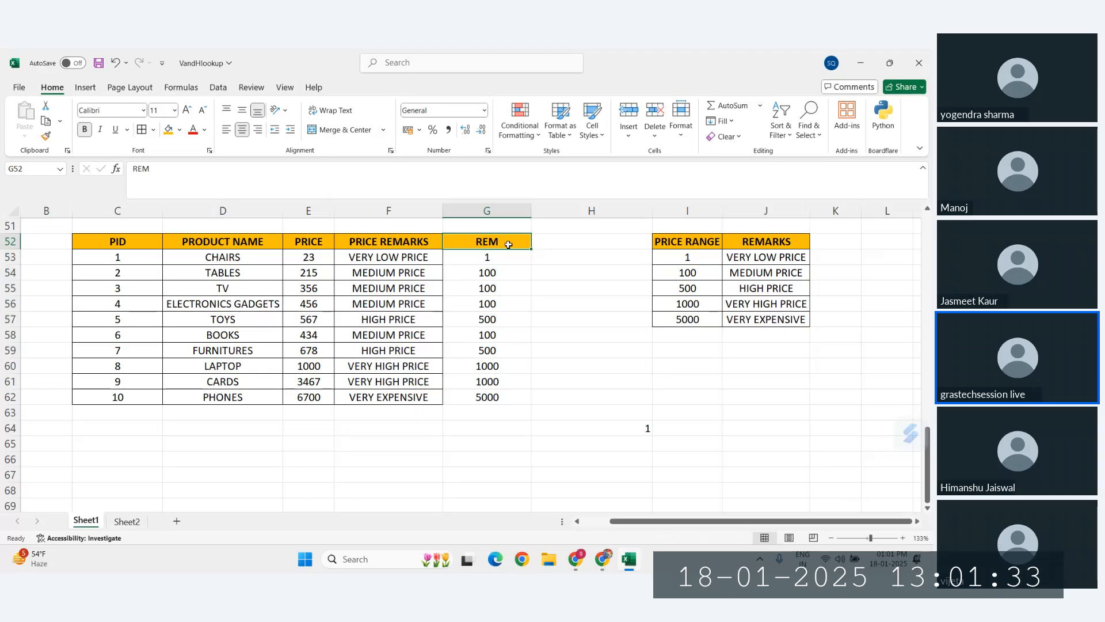
left_click_drag(315, 258, 317, 338)
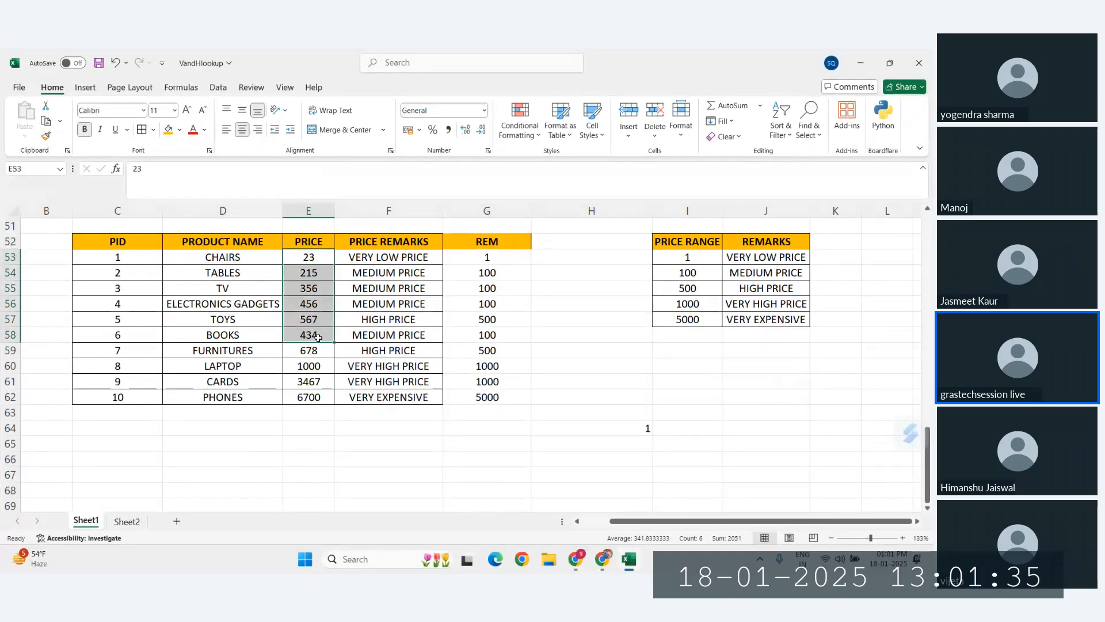
left_click_drag(486, 288, 487, 334)
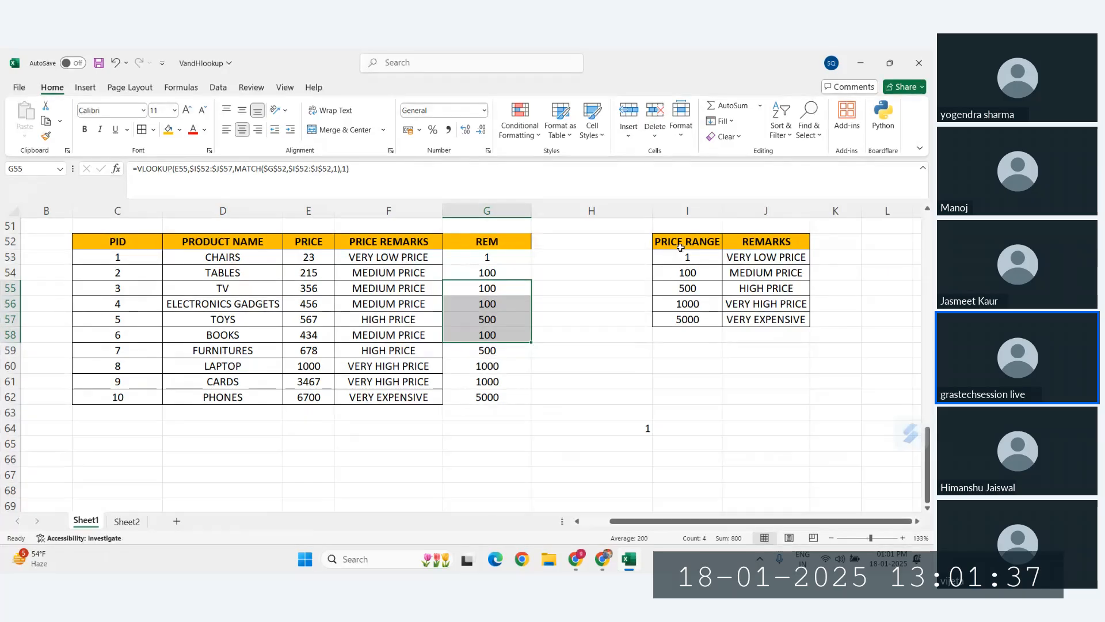
left_click_drag(680, 248, 685, 289)
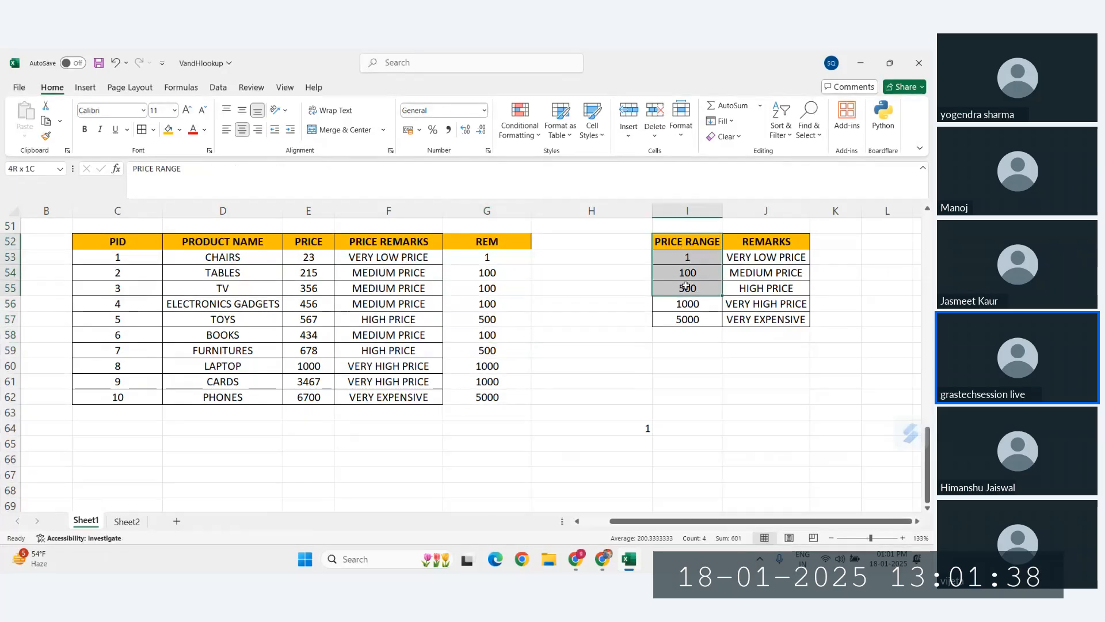
Try the header REMARKS MY in G52 and compare column G's results with the lookup table's REMARKS header
double_click(498, 246)
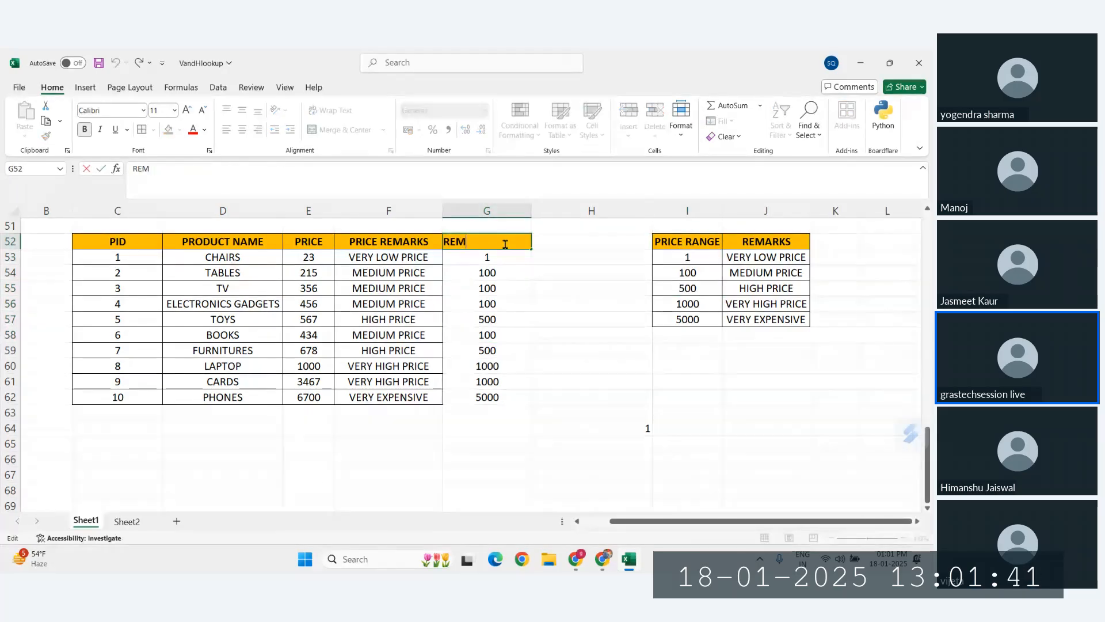
key("BackSpace")
key("BackSpace")
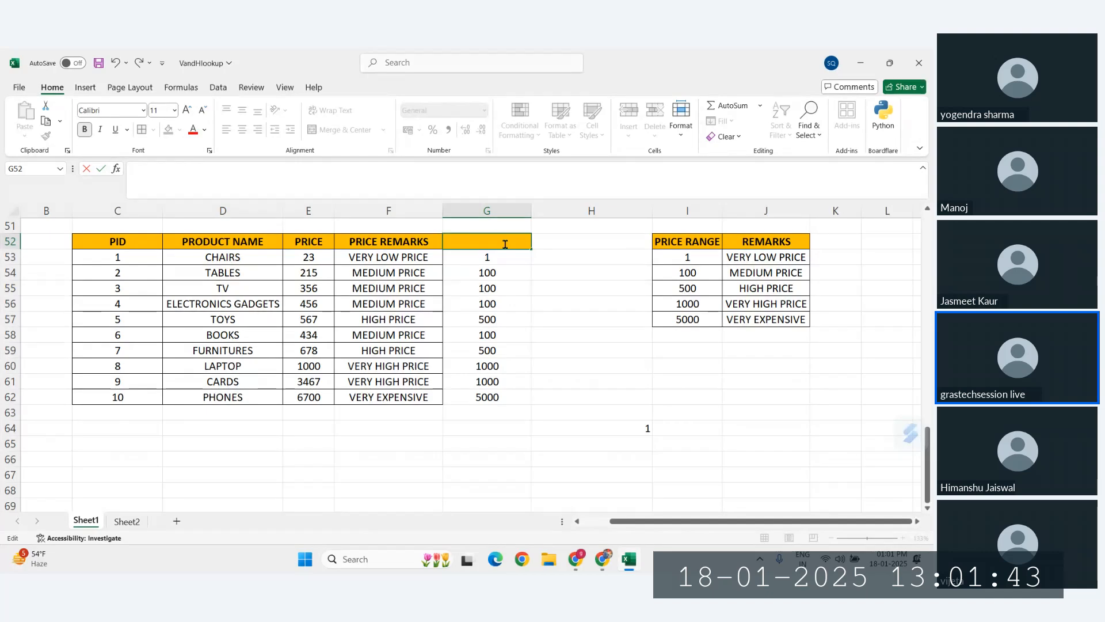
type("EMARKS")
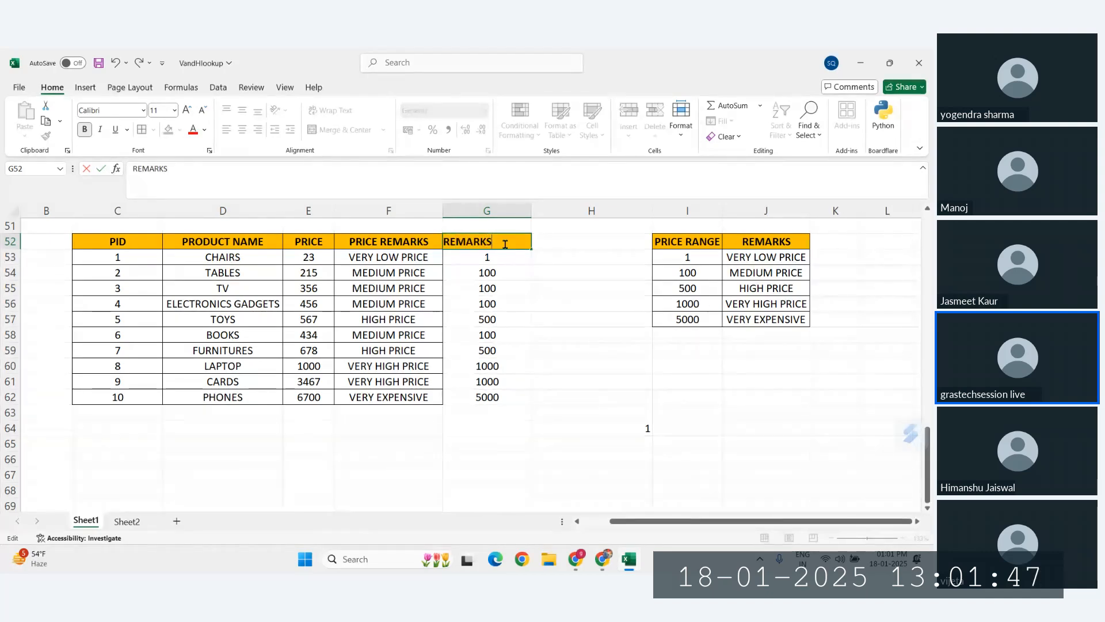
type(" MY")
key("Return")
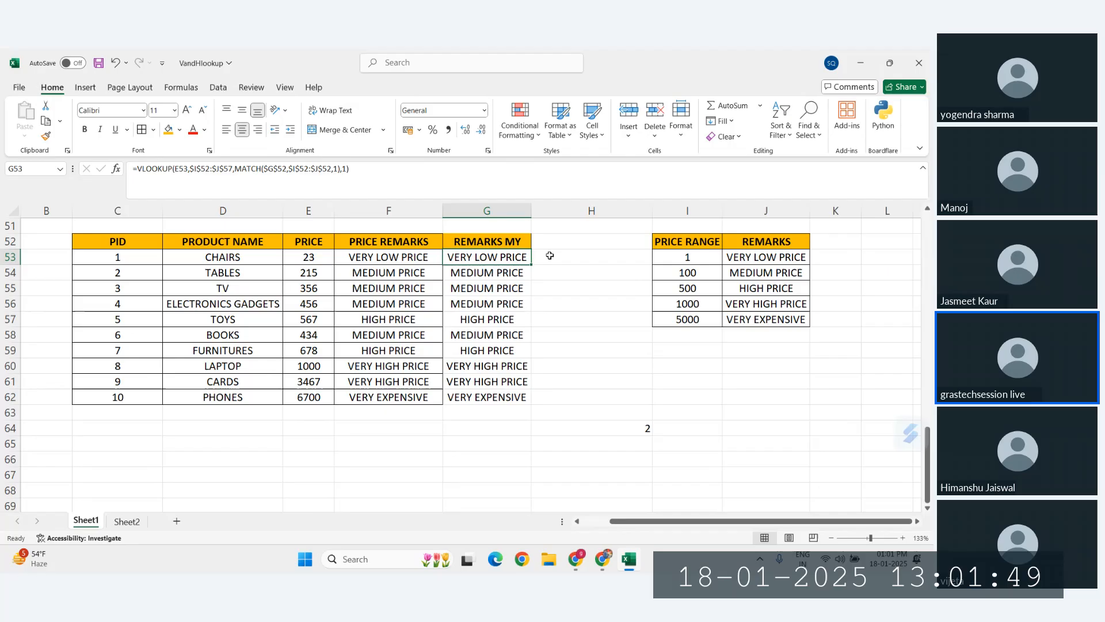
left_click(488, 238)
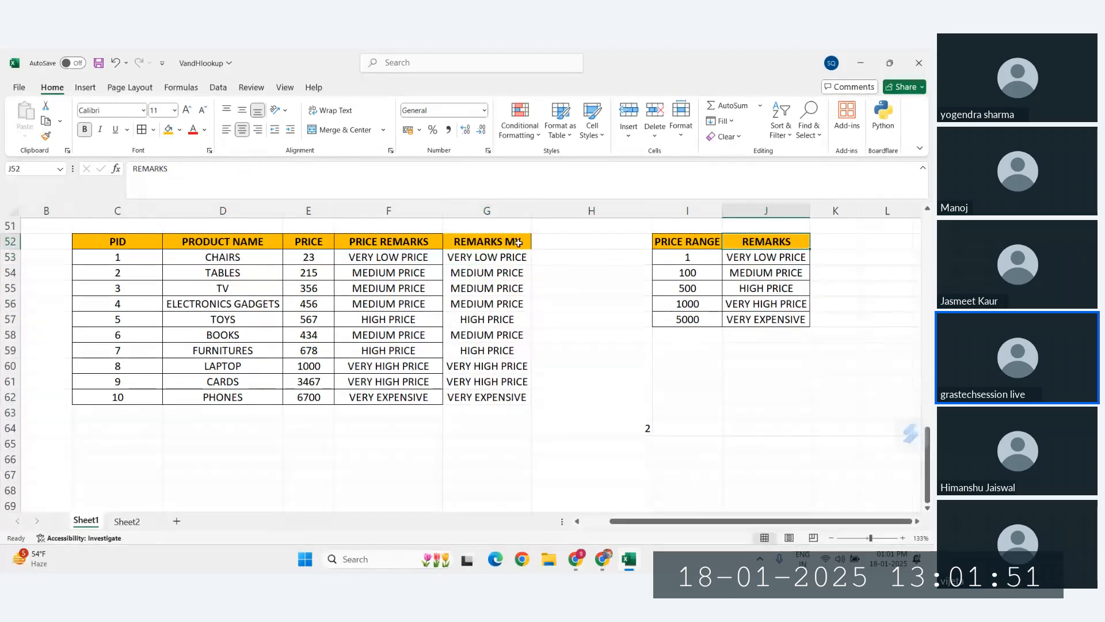
left_click_drag(511, 257, 515, 350)
Try PRICE as the header in G52 to test how the nested MATCH handles it
left_click(495, 242)
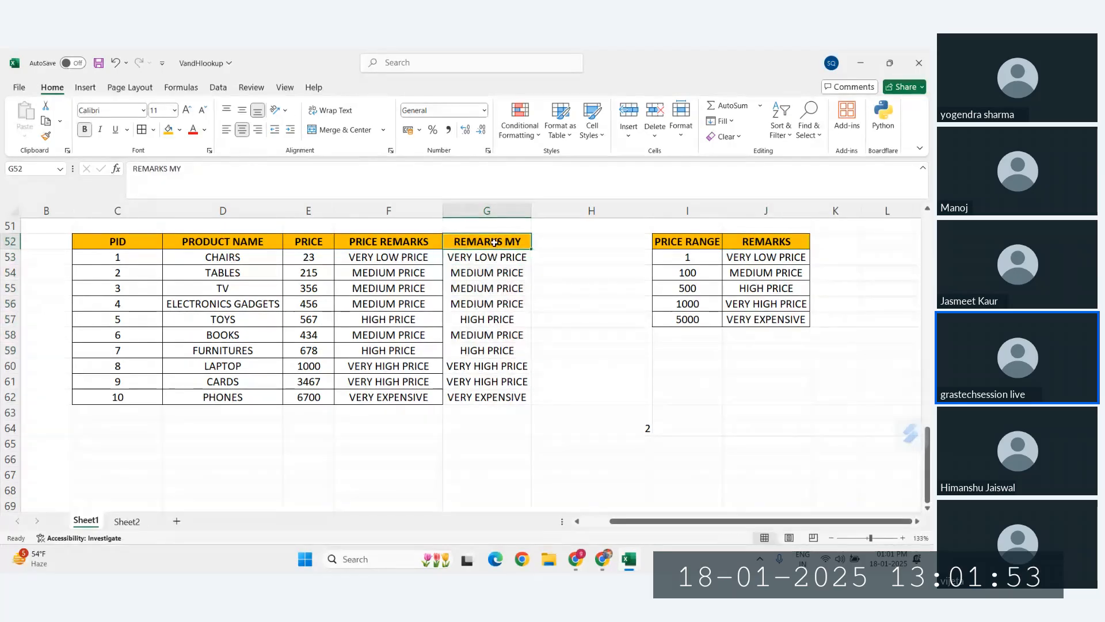
type("PRICE")
key("Return")
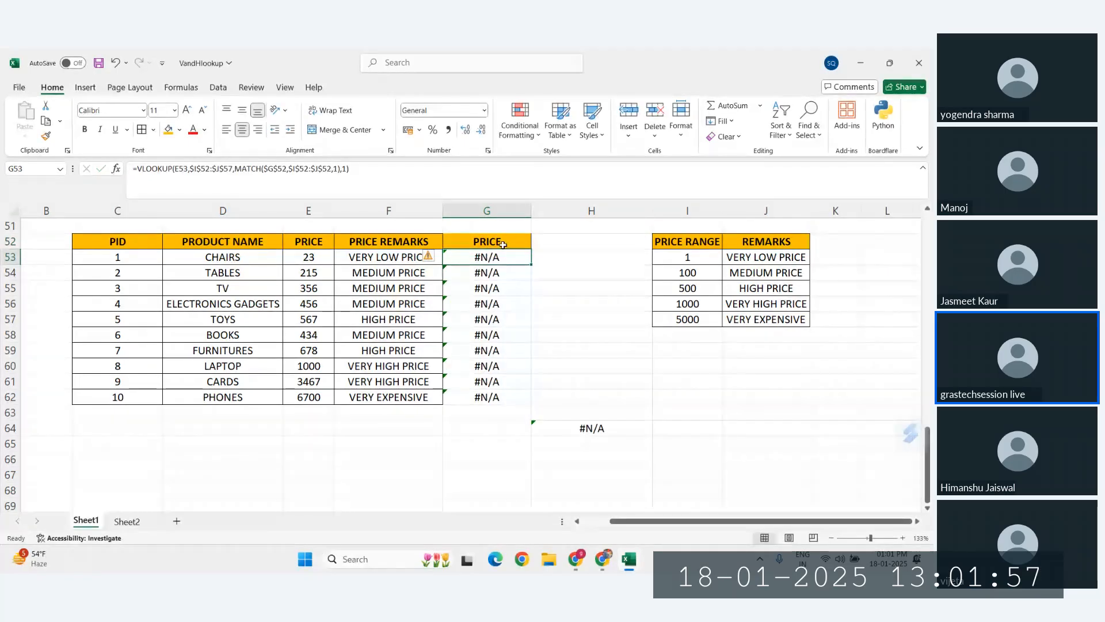
Try the header PRICE REMARKS in G52 and compare G53:G62 with the lookup table's PRICE RANGE and REMARKS columns
left_click(501, 243)
double_click(501, 242)
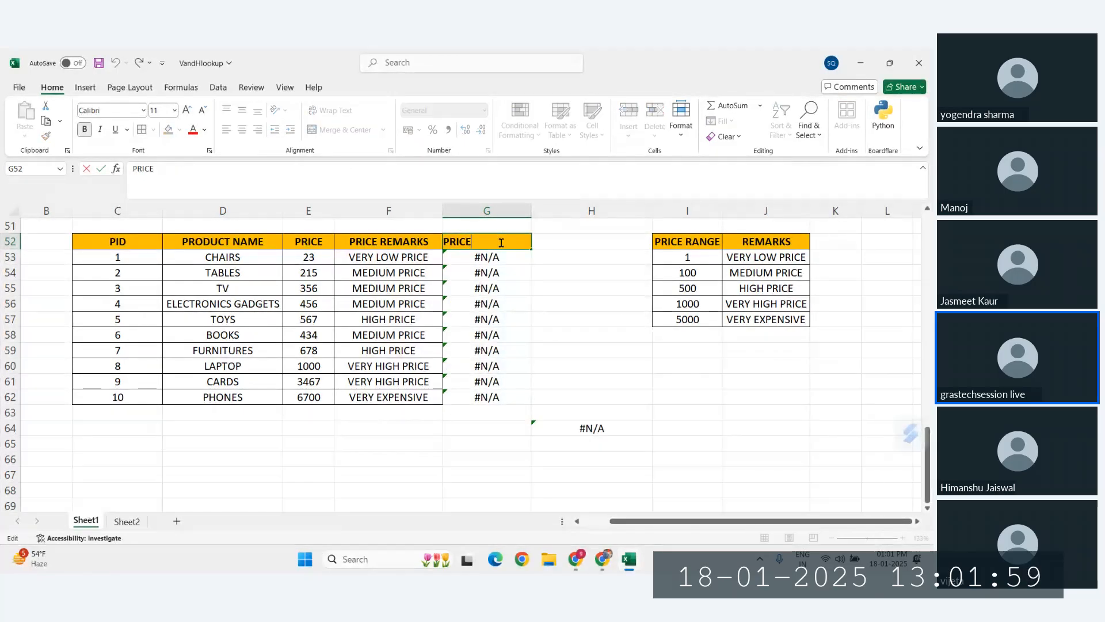
type("REMARLKLS")
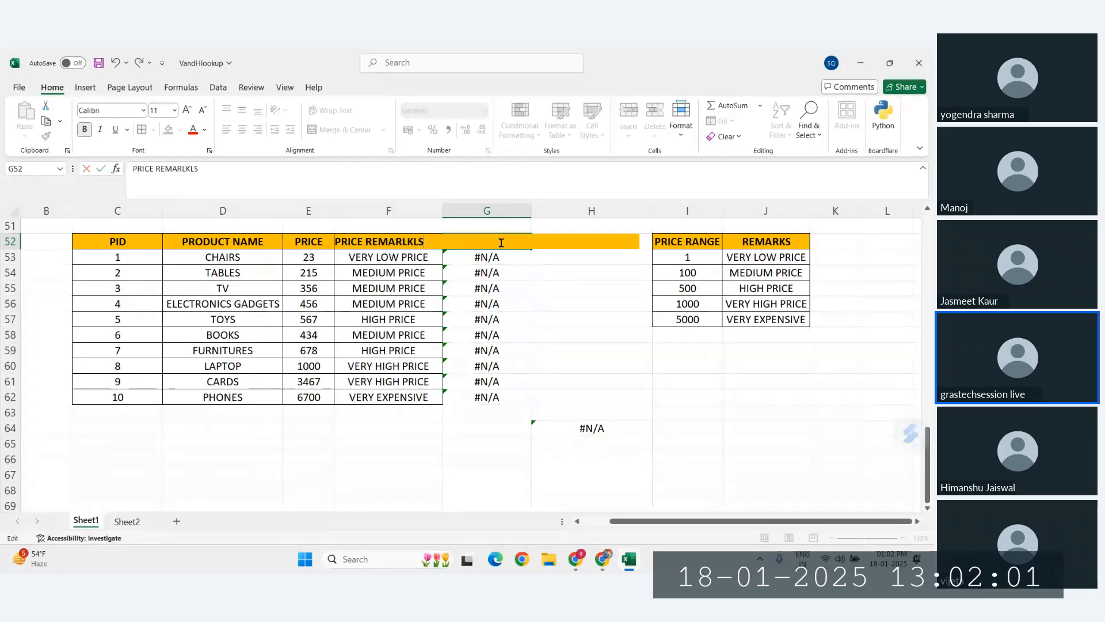
key("BackSpace")
key("BackSpace")
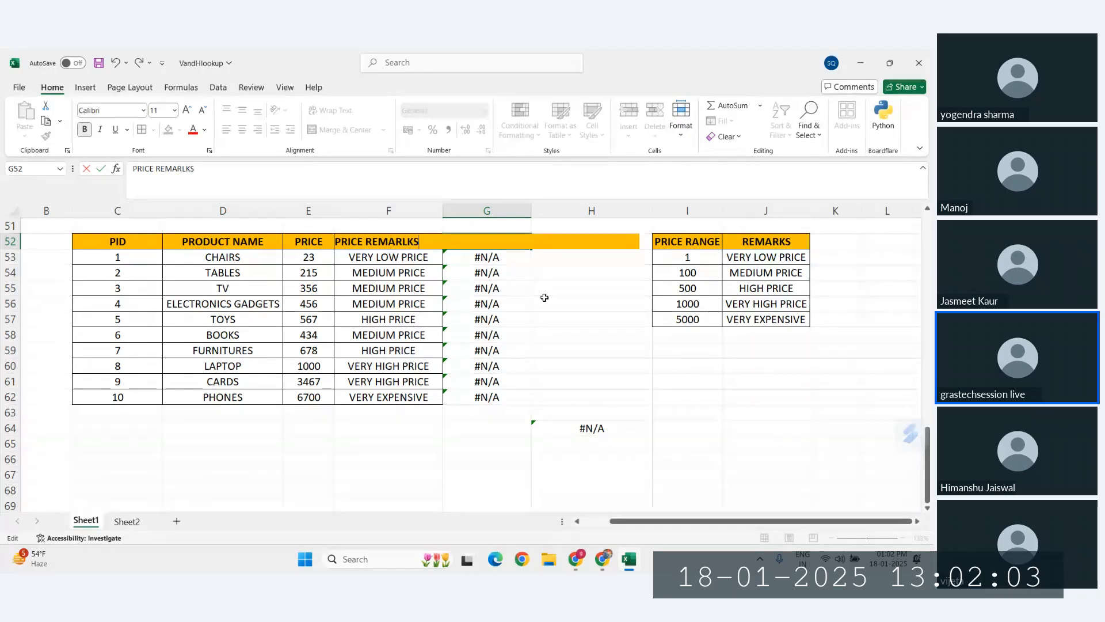
type("KS")
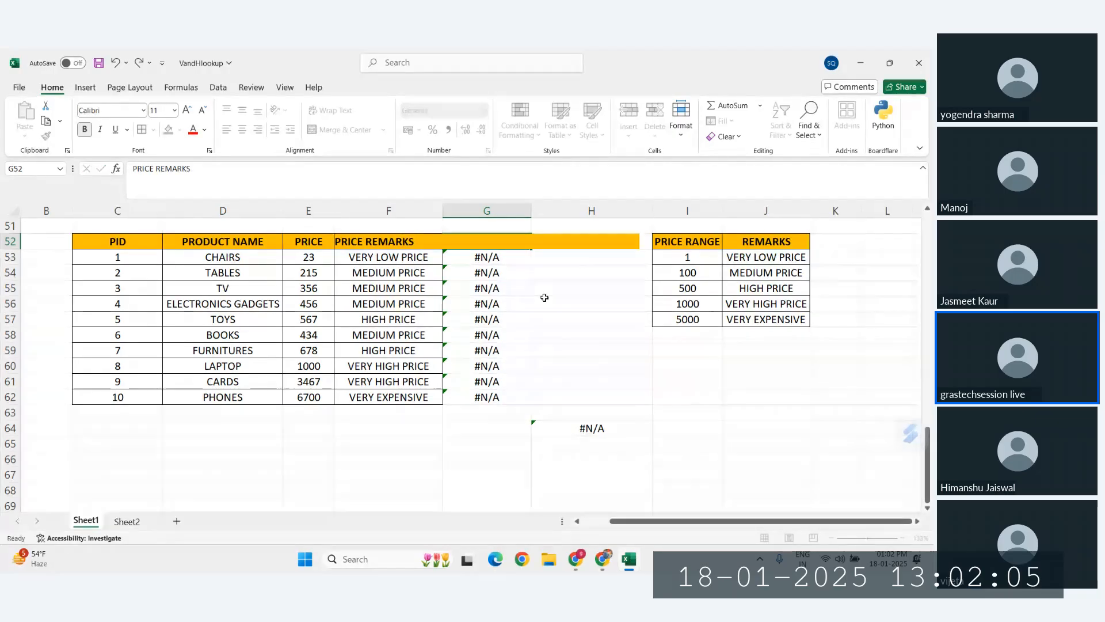
key("Return")
left_click_drag(503, 258, 506, 397)
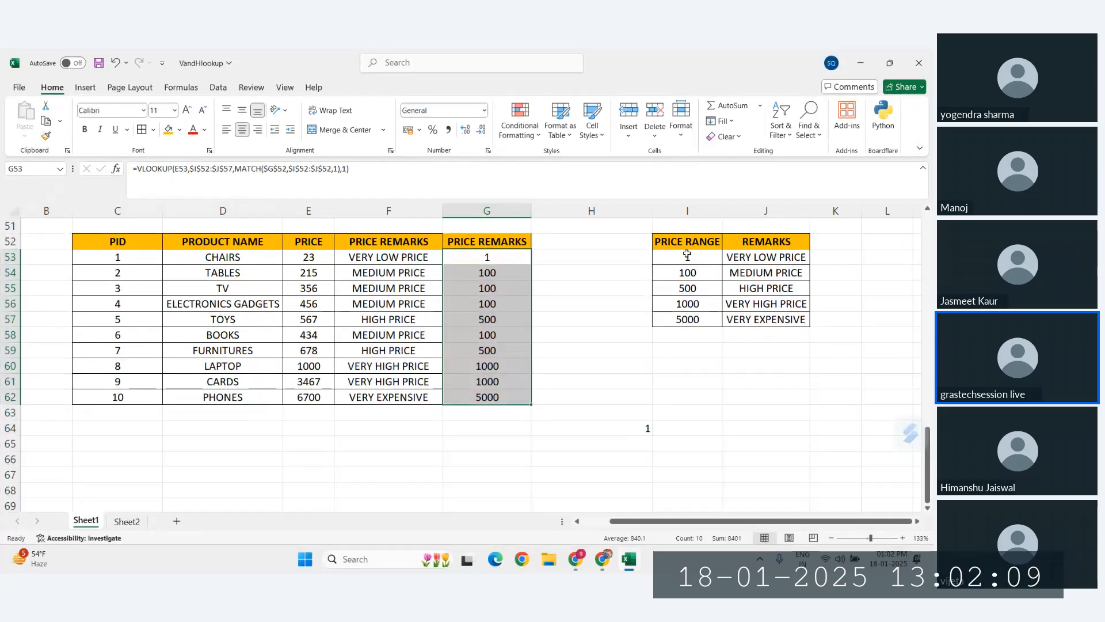
left_click_drag(686, 255, 694, 318)
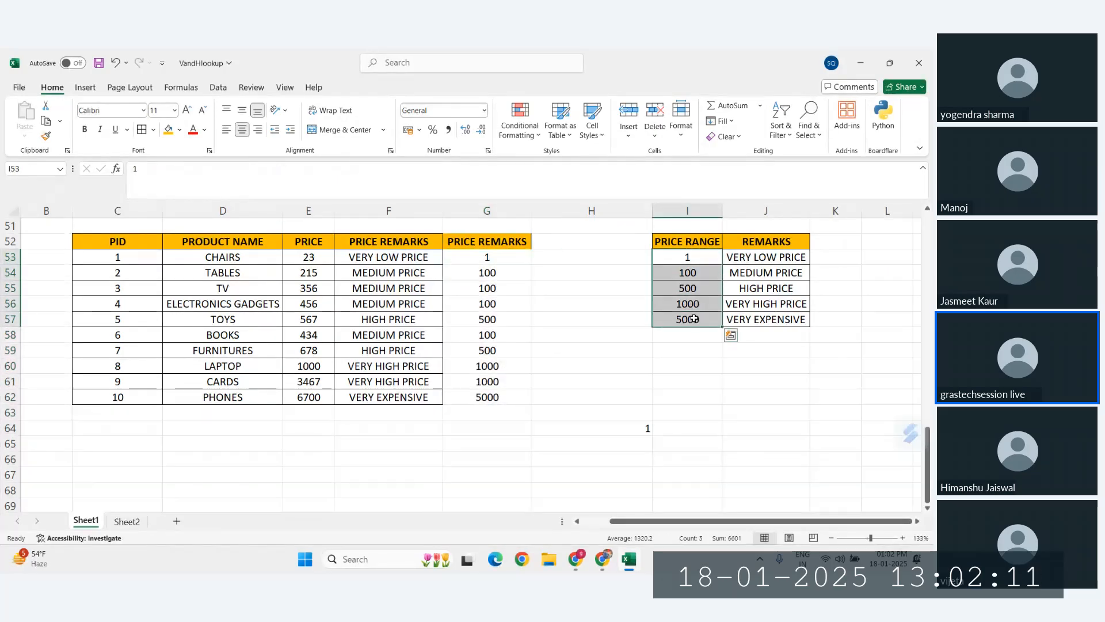
left_click_drag(766, 241, 766, 319)
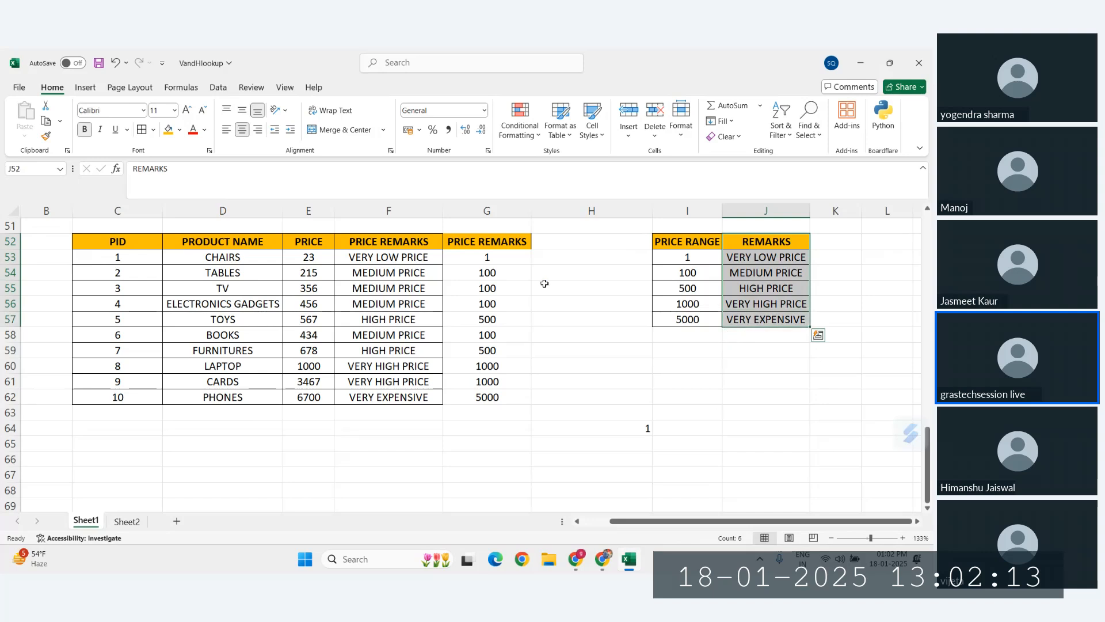
Shorten the G52 header to REMARKS so it matches the lookup table's second column header
double_click(478, 240)
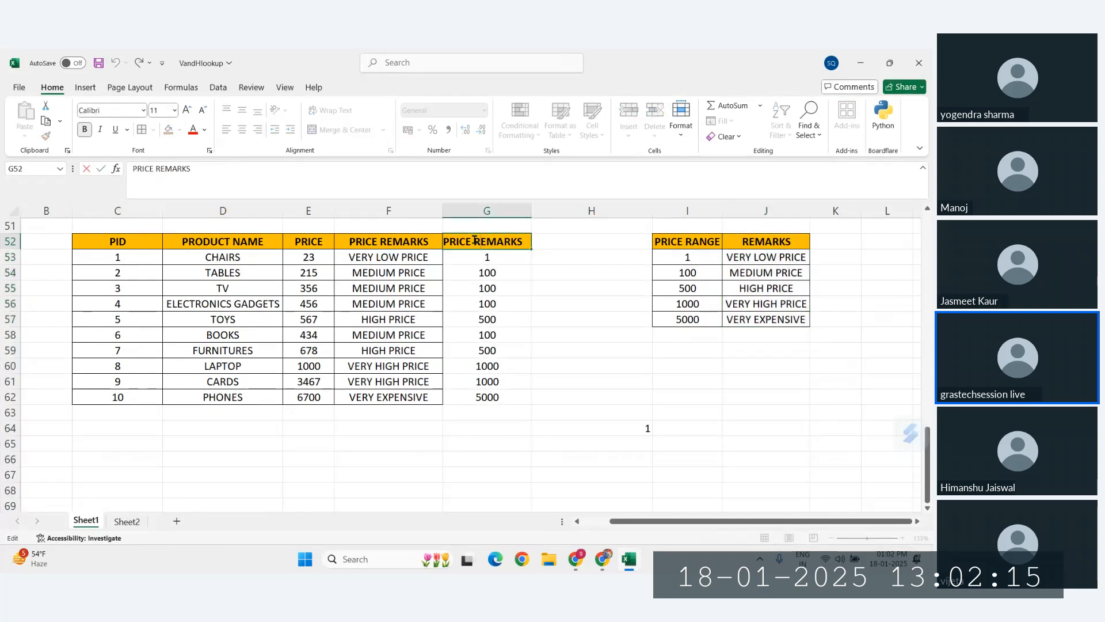
key("BackSpace")
key("BackSpace")
key("BackSpace")
key("BackSpace")
key("BackSpace")
key("BackSpace")
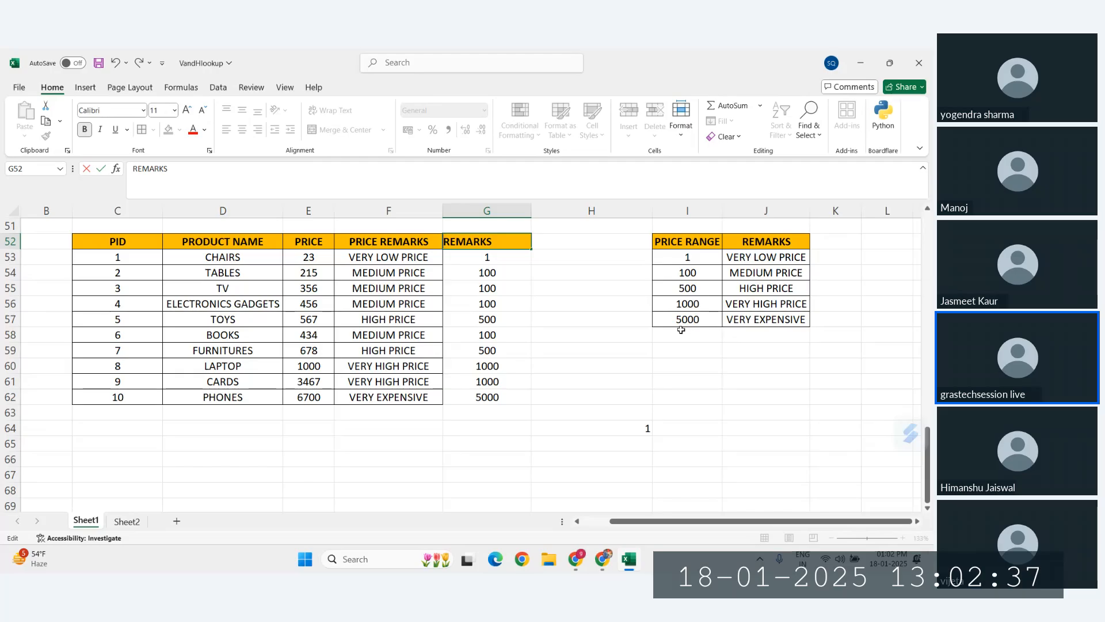
key("Return")
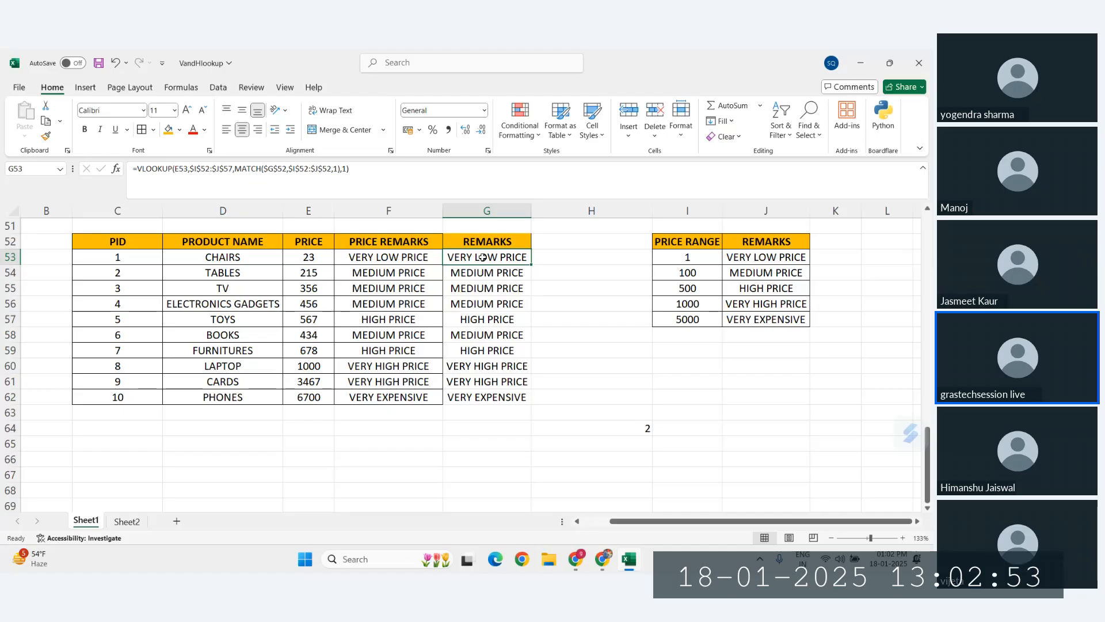
Compare the PRICE REMARKS and REMARKS results with the prices and the lookup table in I53:J57
left_click_drag(407, 246, 441, 402)
left_click_drag(500, 253, 506, 397)
left_click_drag(766, 257, 811, 328)
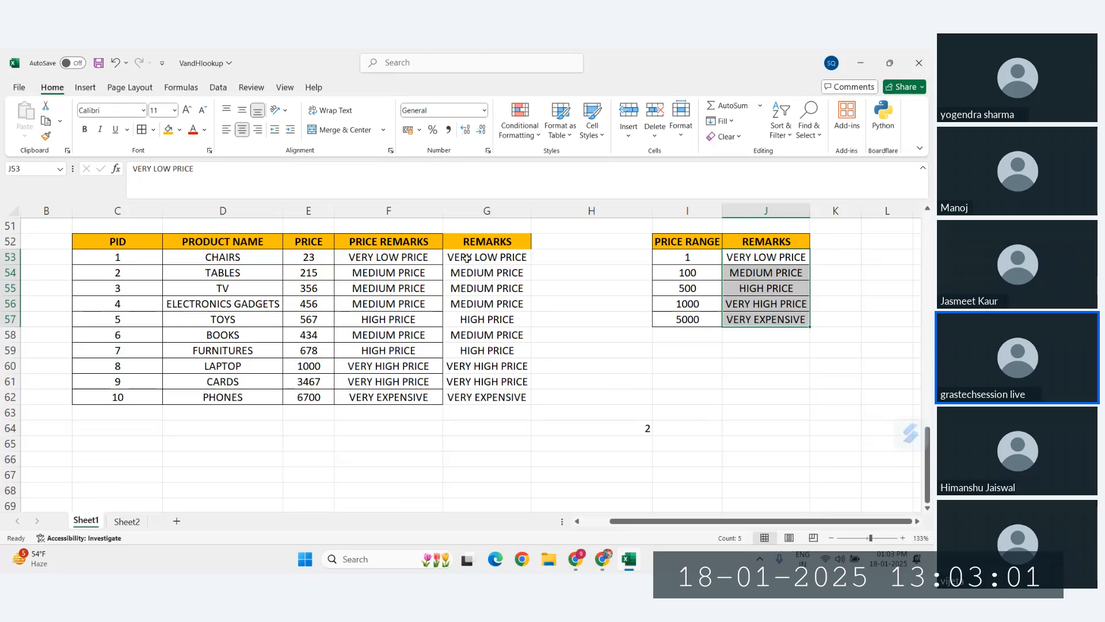
left_click_drag(322, 261, 340, 396)
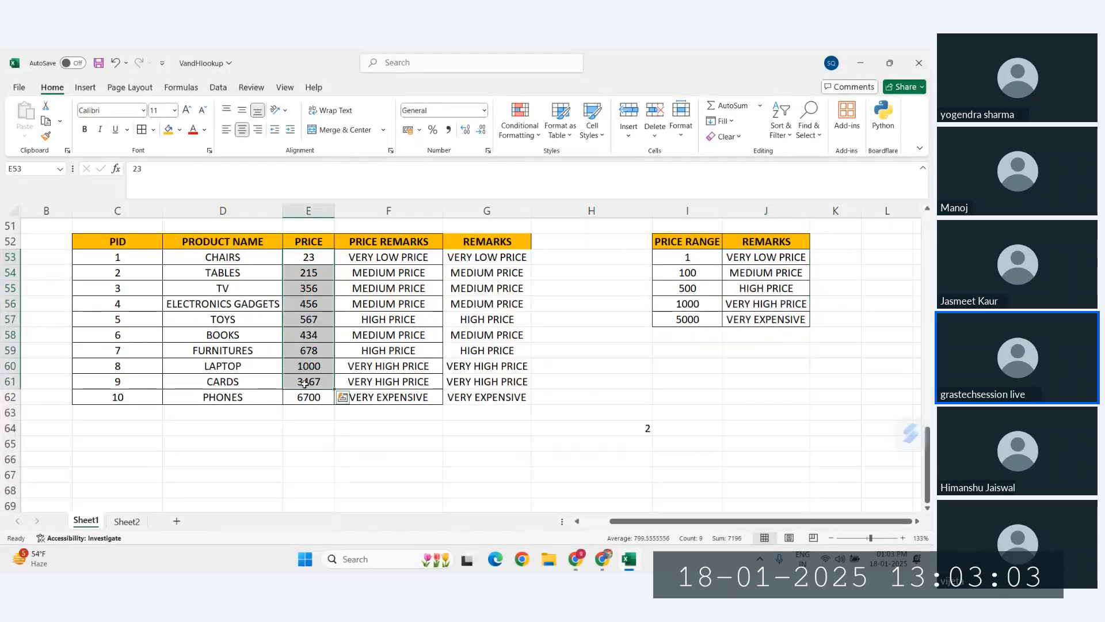
left_click_drag(693, 256, 691, 321)
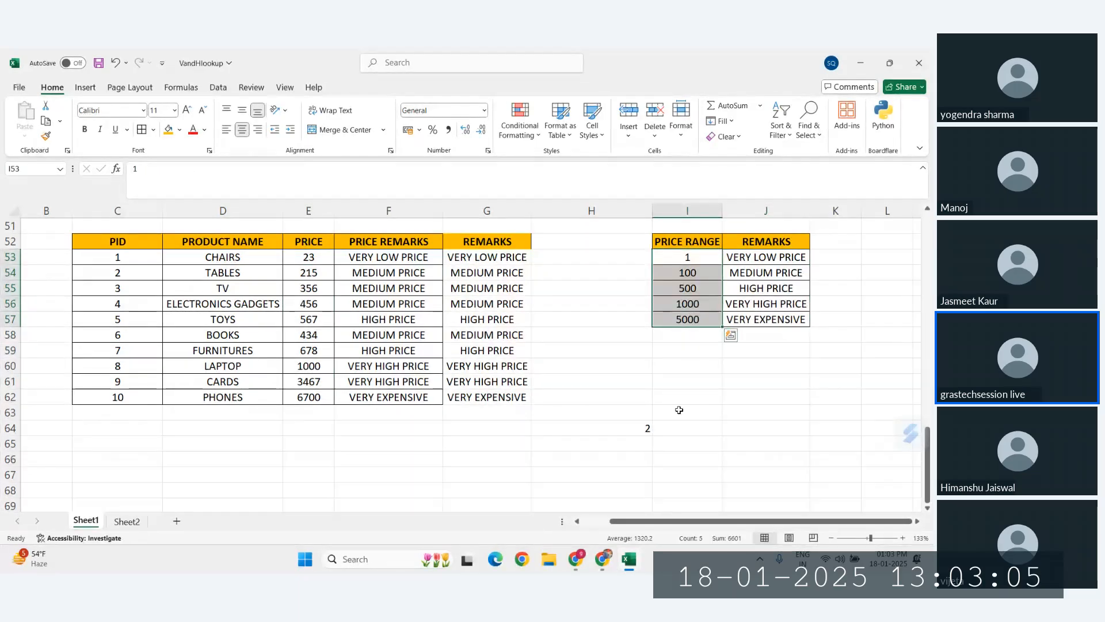
scroll(679, 410, "up", 4)
scroll(679, 410, "down", 4)
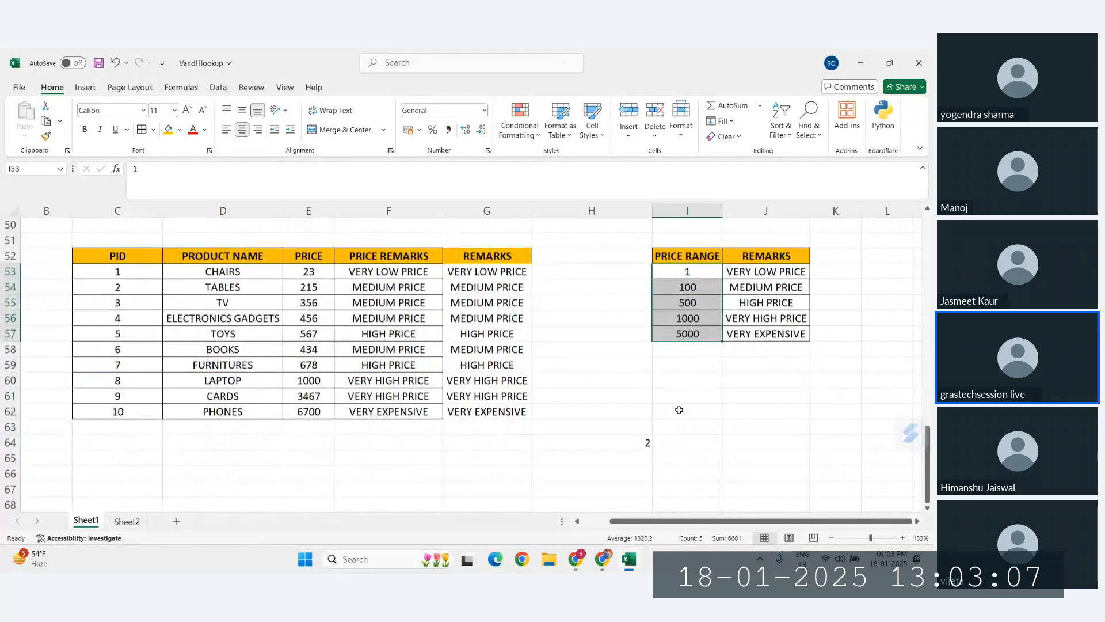
Try copying the formatting of F52:F62 onto column G starting at G55, and undo it while keeping the REMARKS header
left_click_drag(391, 257, 389, 412)
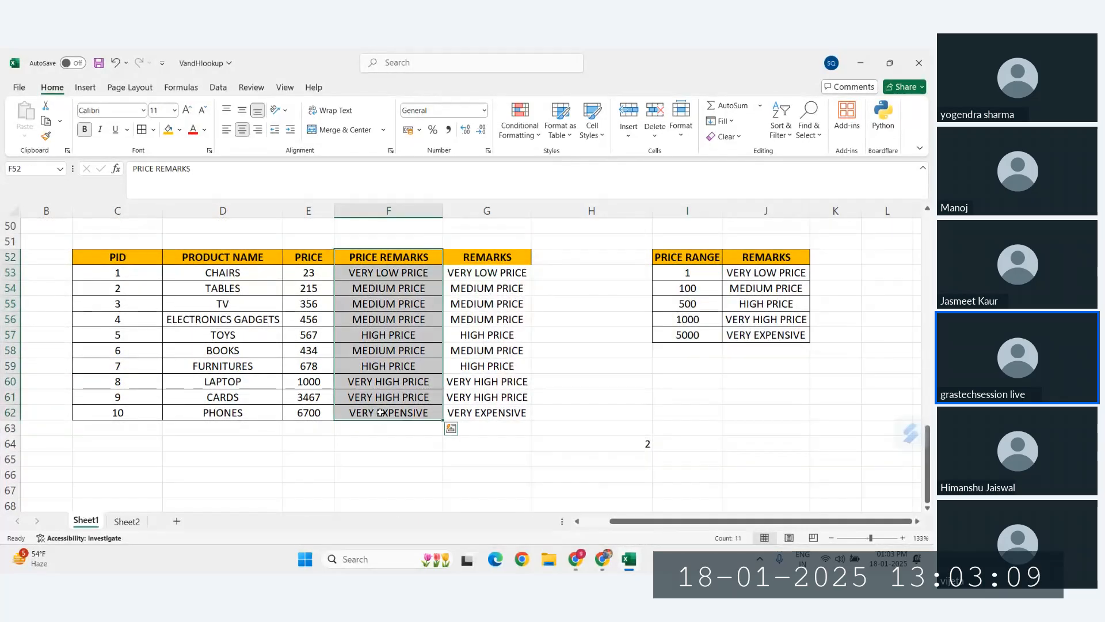
left_click(45, 136)
left_click_drag(489, 303, 505, 351)
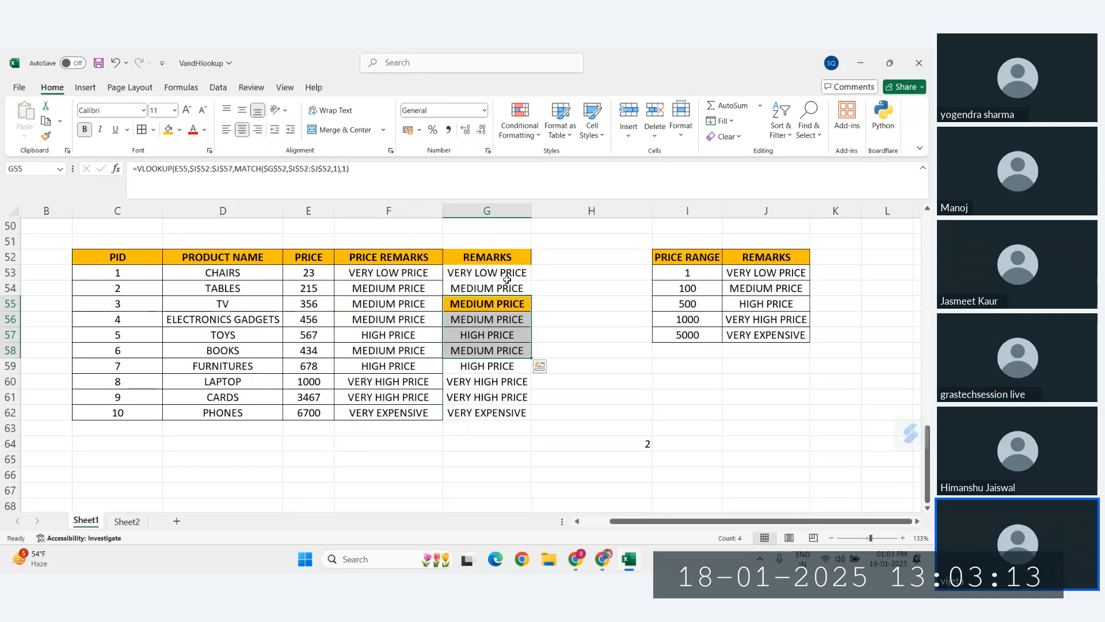
key("ctrl+z")
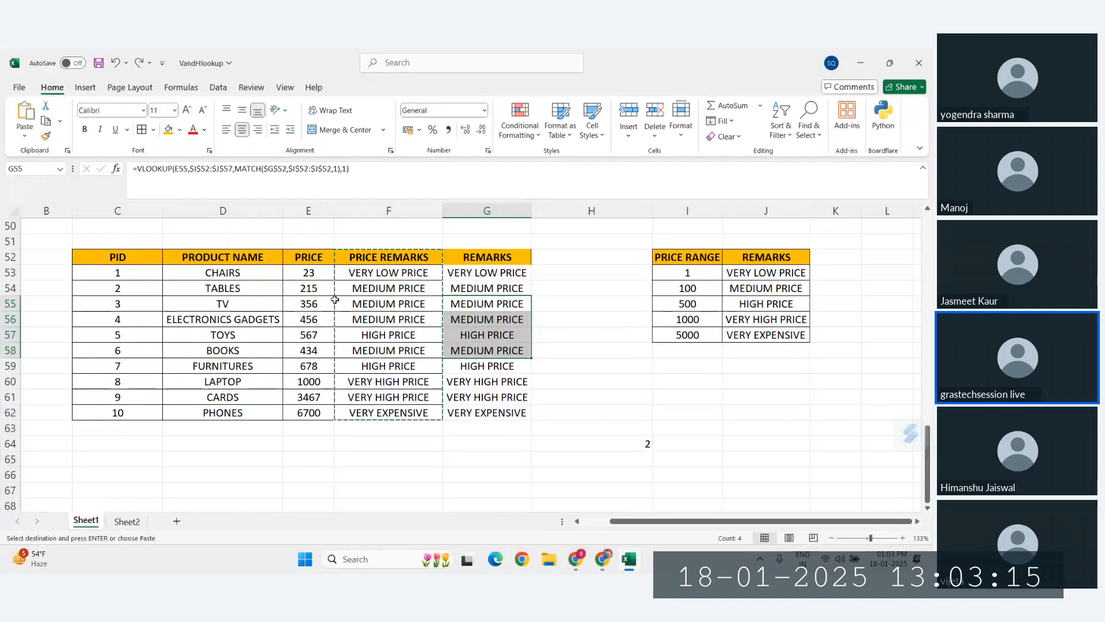
left_click(45, 136)
key("ctrl+z")
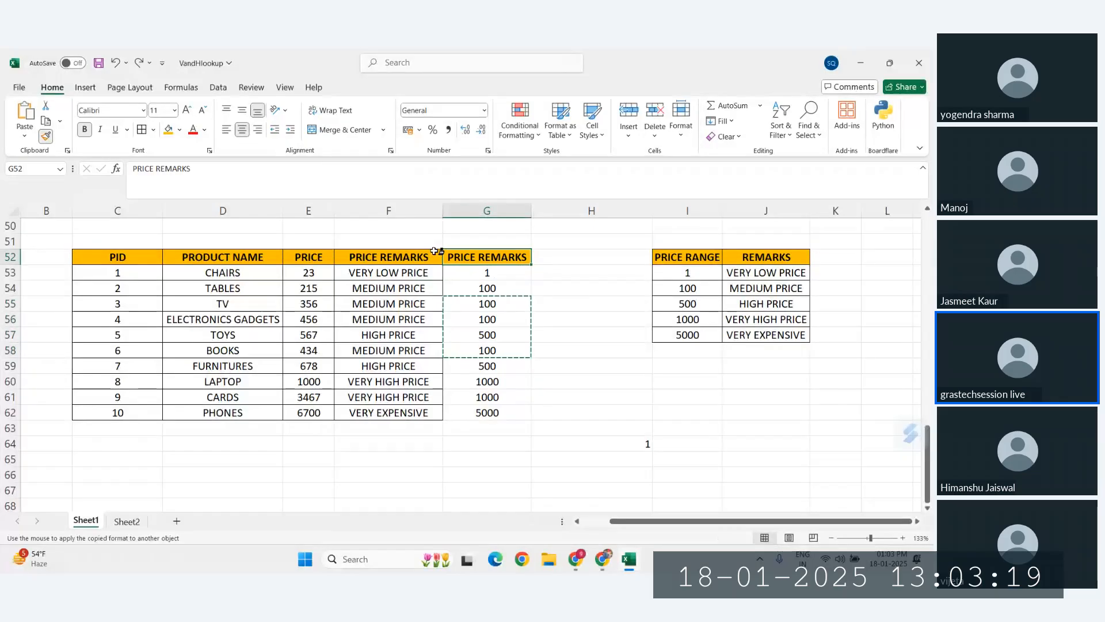
key("ctrl+y")
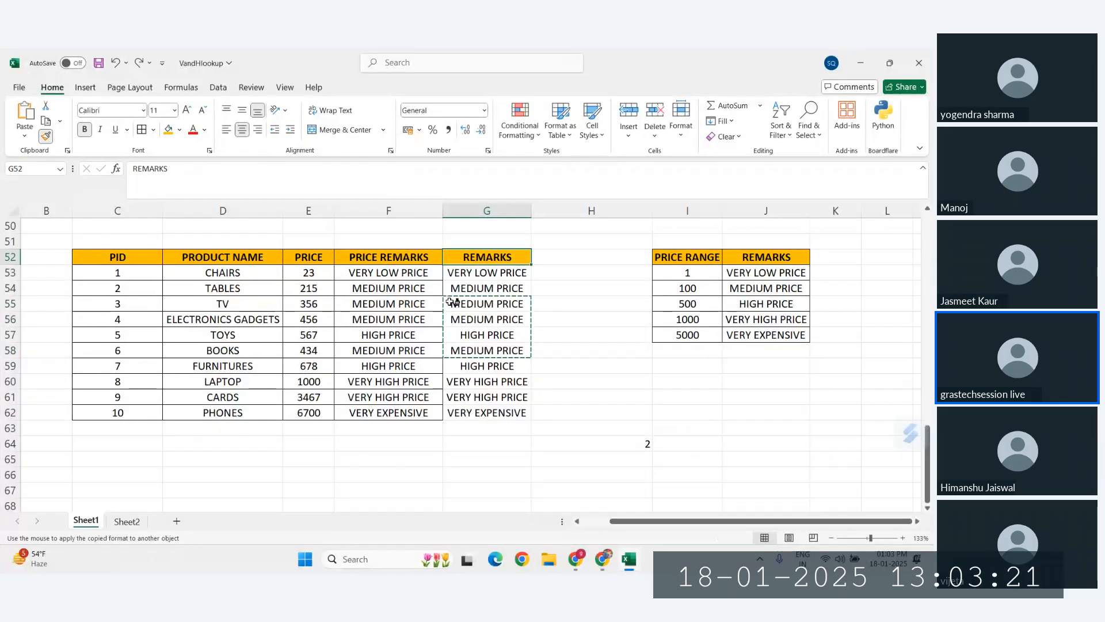
key("Escape")
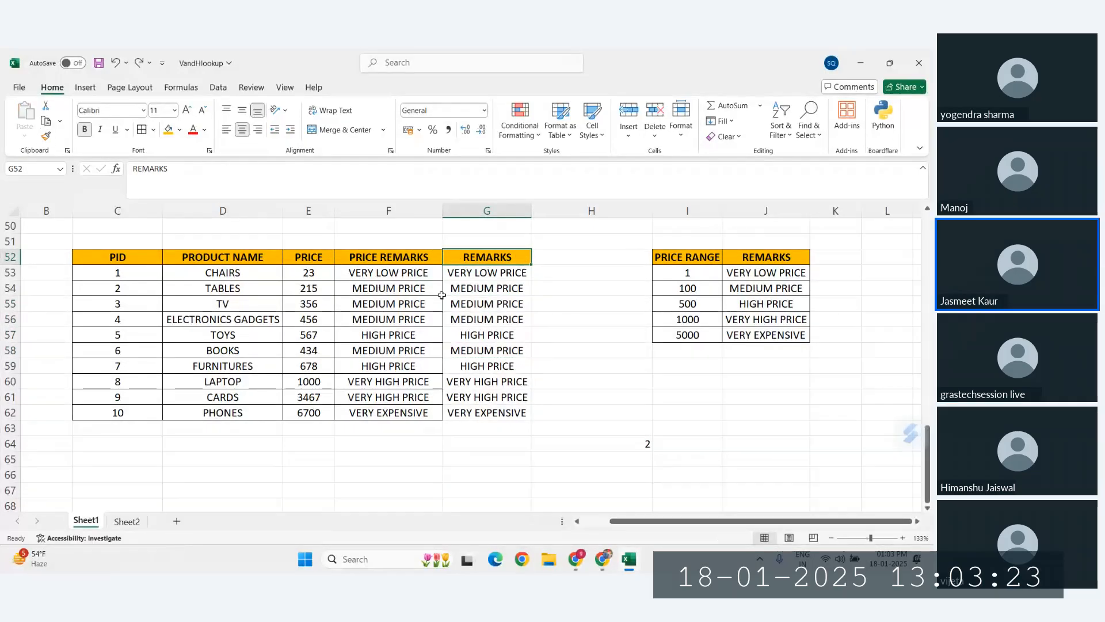
Copy the formatting of the PRICE REMARKS column F52:F62 onto the REMARKS column G52:G62
left_click_drag(388, 256, 408, 412)
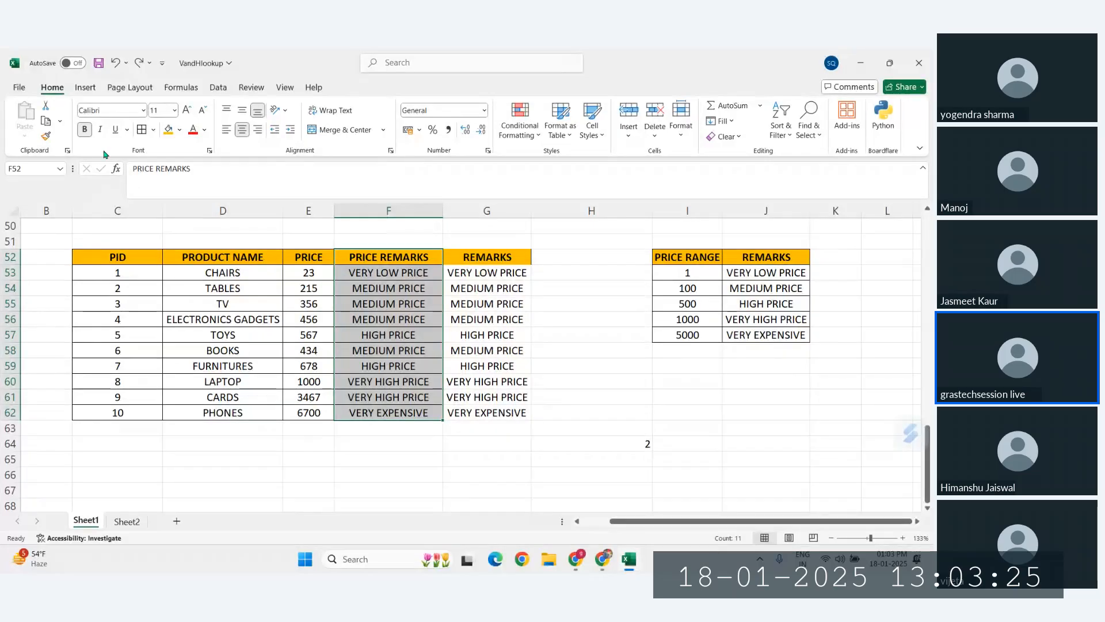
left_click(46, 136)
left_click_drag(521, 256, 511, 419)
left_click(679, 412)
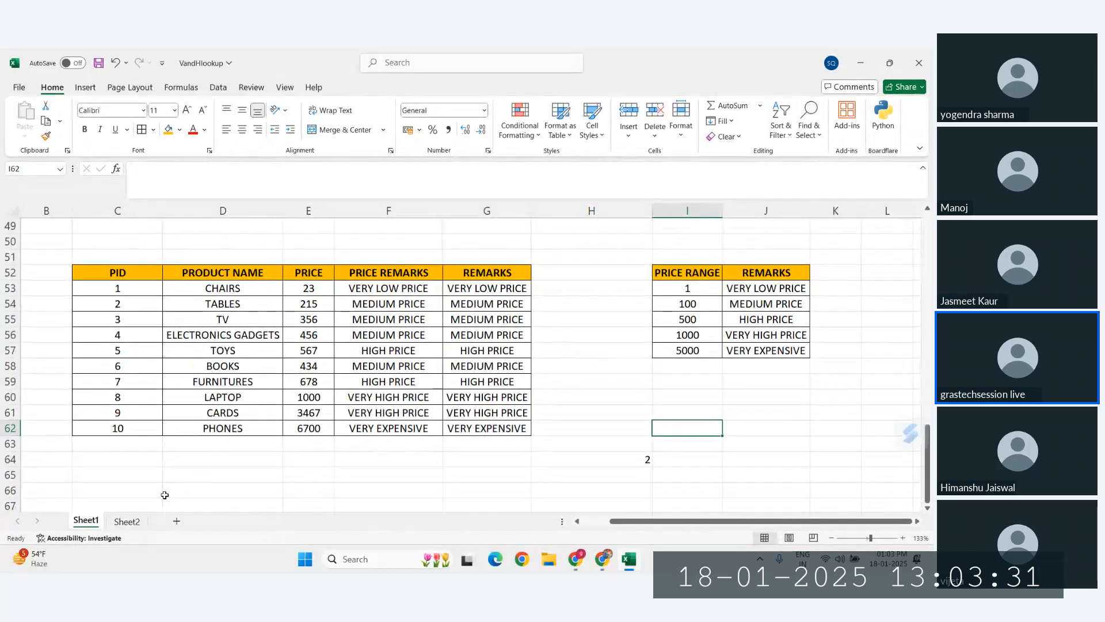
Examine the INDEX formula with two nested MATCH functions in K39 on Sheet2 and the stock table it reads
left_click(126, 521)
scroll(568, 407, "up", 2)
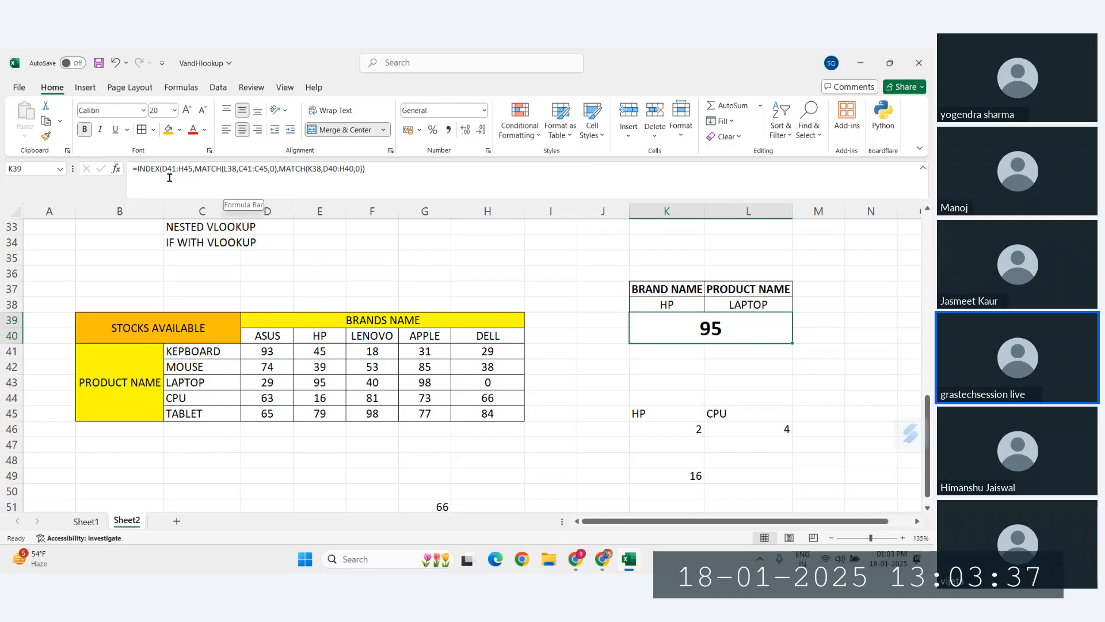
left_click_drag(142, 166, 376, 170)
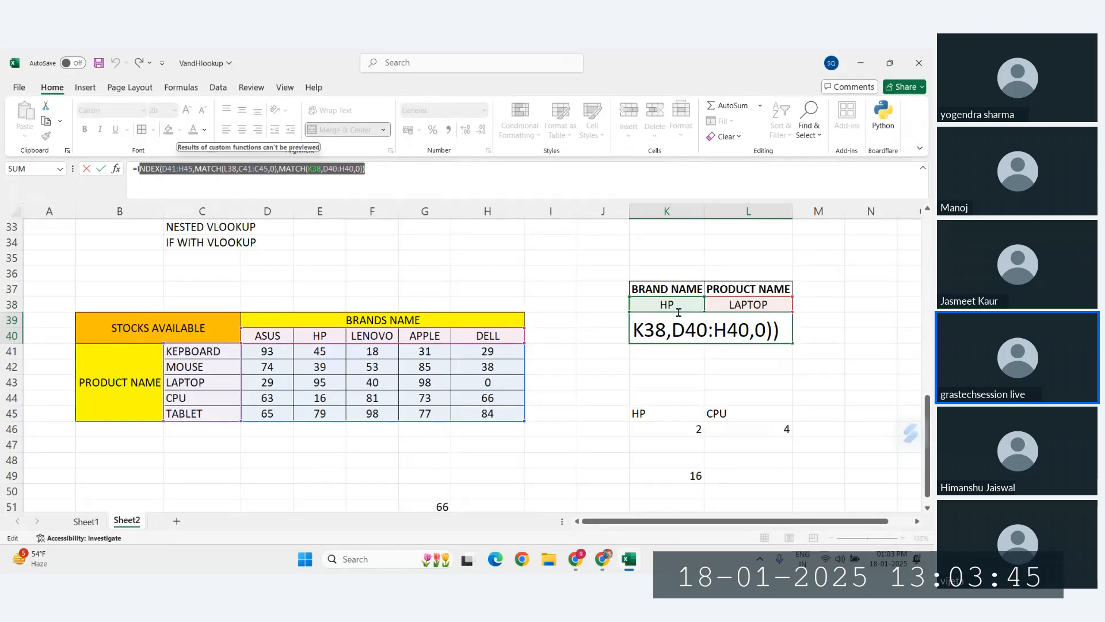
key("Escape")
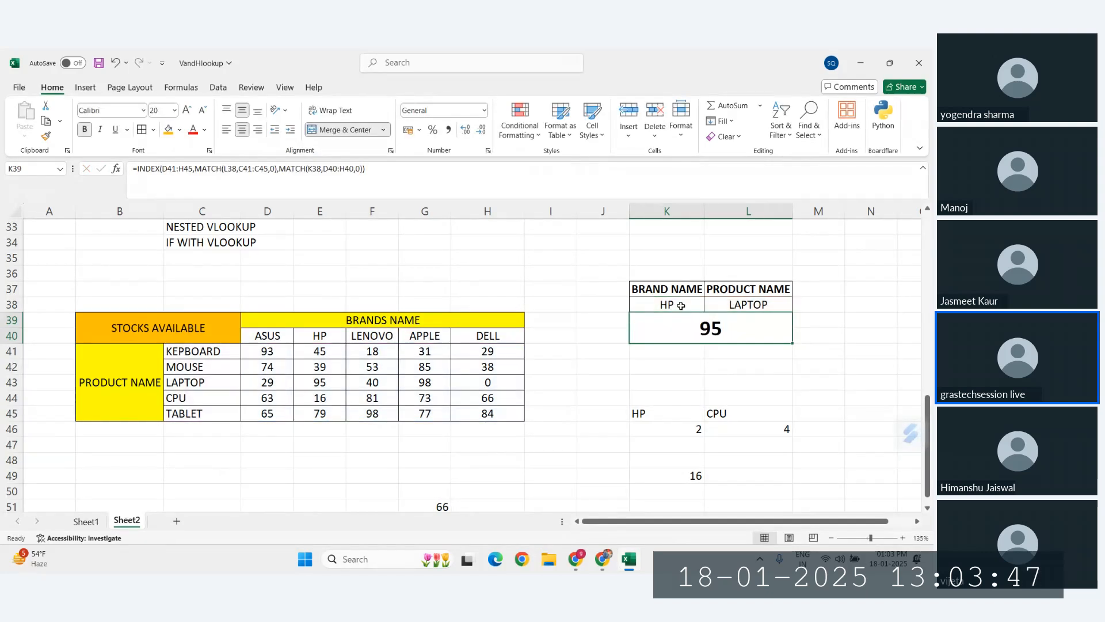
scroll(629, 358, "down", 1)
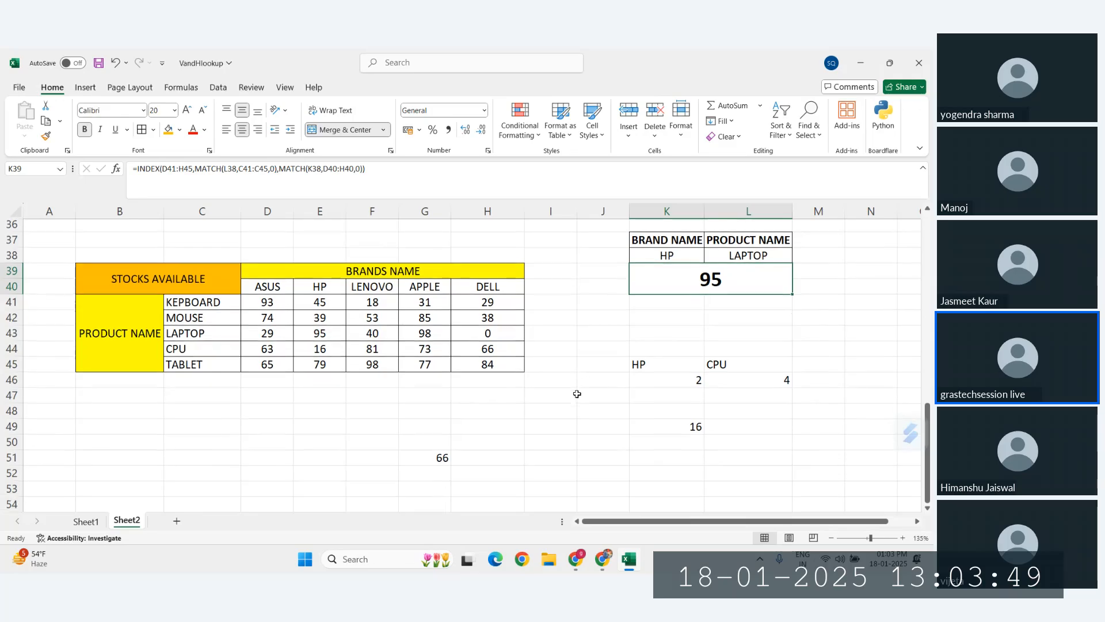
left_click(221, 446)
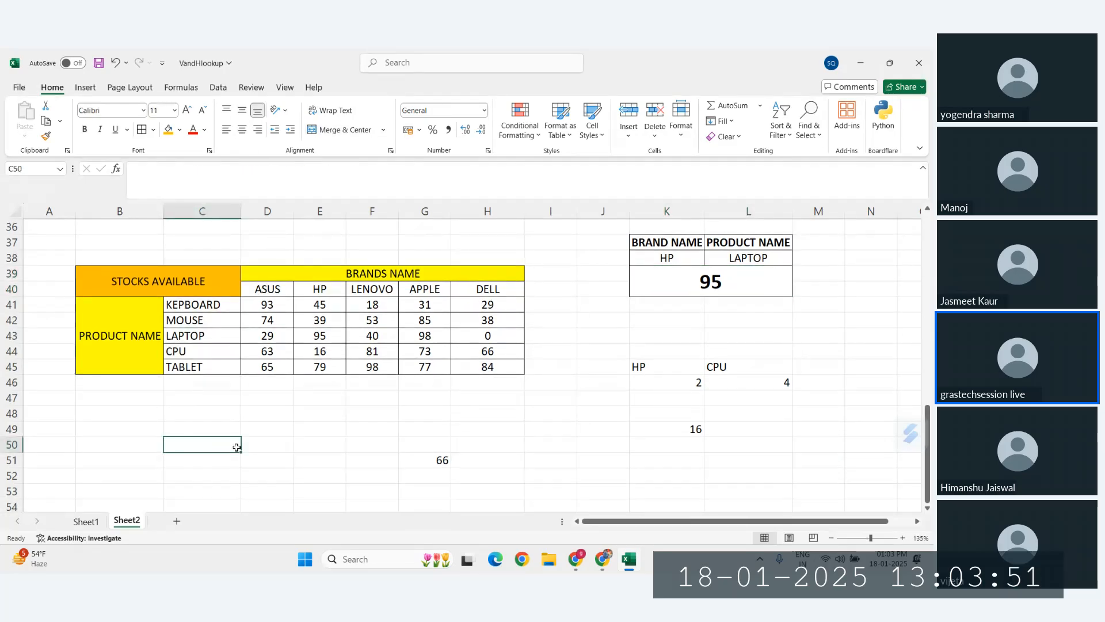
left_click(709, 282)
left_click(192, 456)
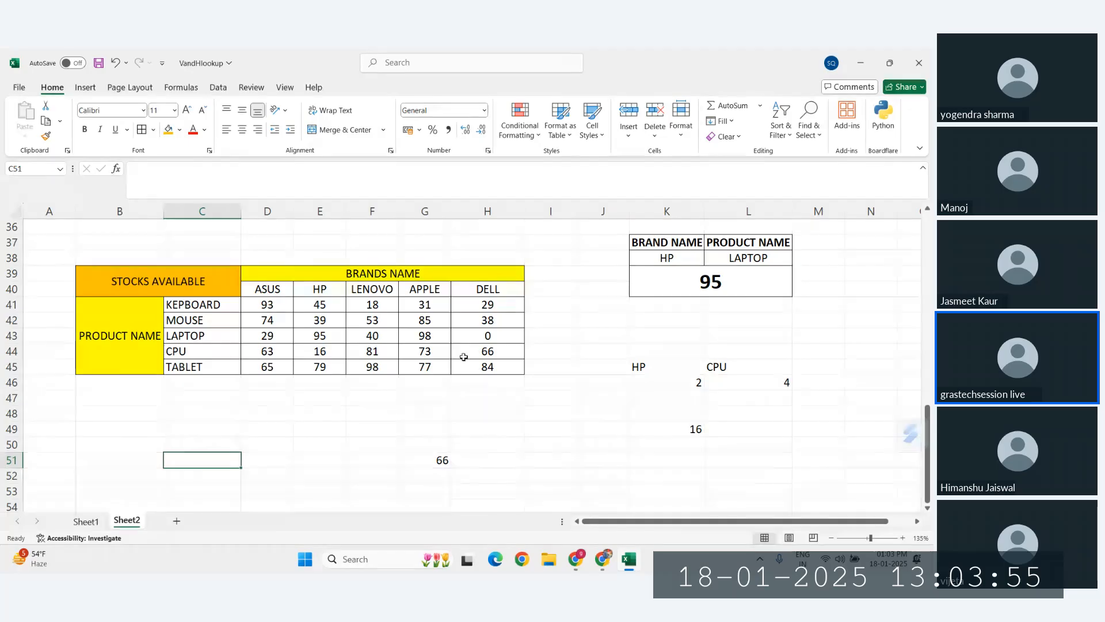
Copy the BRAND NAME and PRODUCT NAME block K37:L38 to C49:D50 and widen column D to fit its header
left_click_drag(662, 243, 753, 260)
key("ctrl+c")
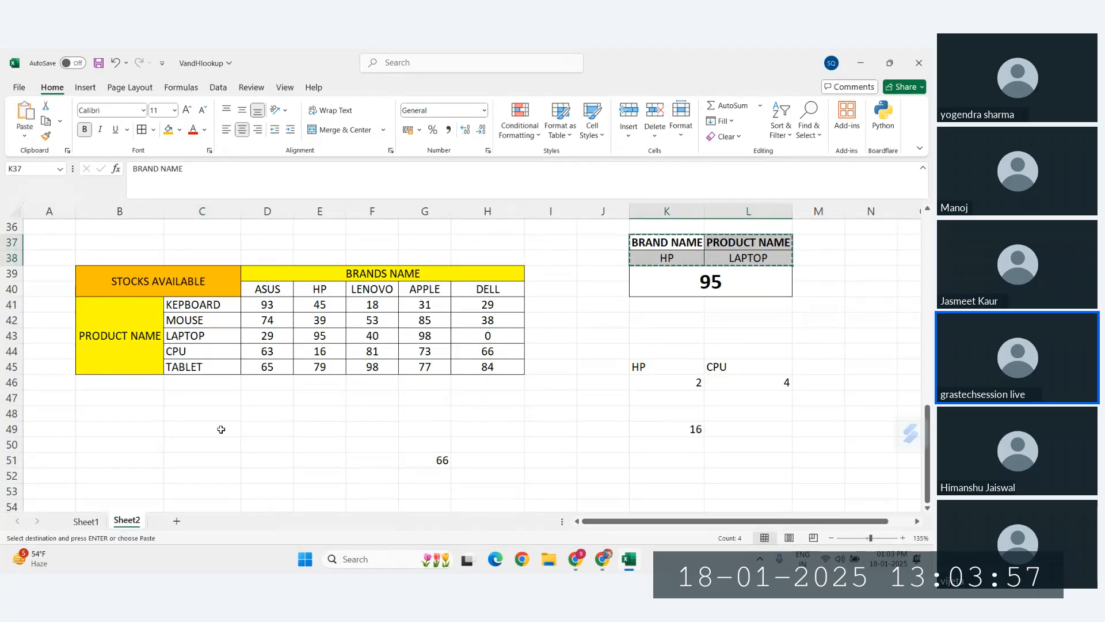
left_click(203, 435)
key("ctrl+v")
left_click(366, 441)
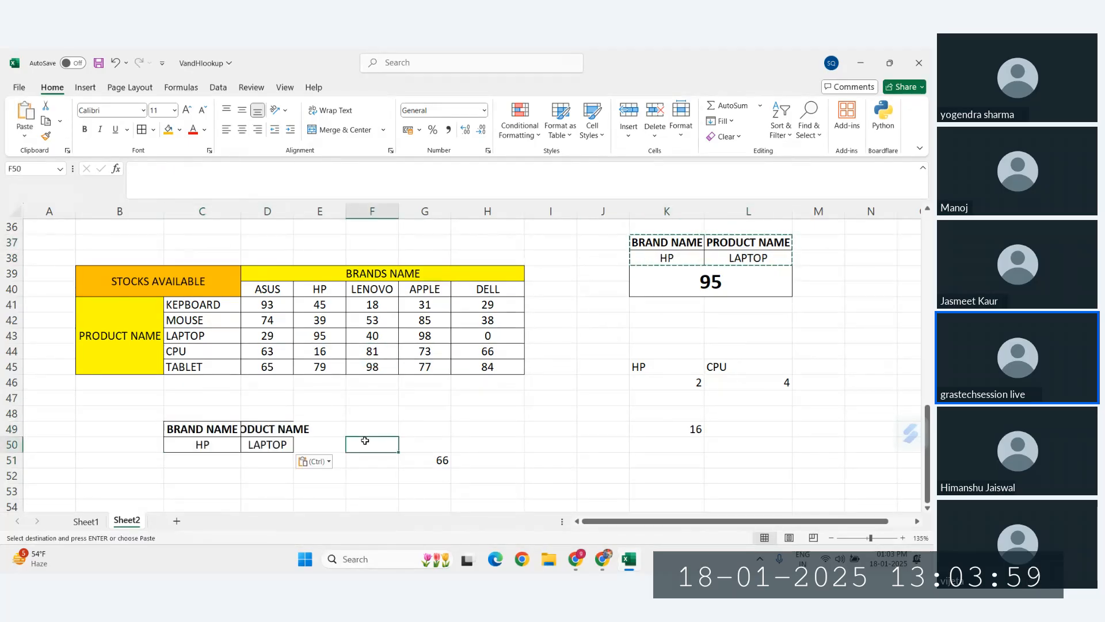
double_click(293, 211)
Merge and center C51:D52 as a result cell with bold, vertically centred text at font size 18
left_click_drag(208, 460, 266, 472)
left_click(344, 129)
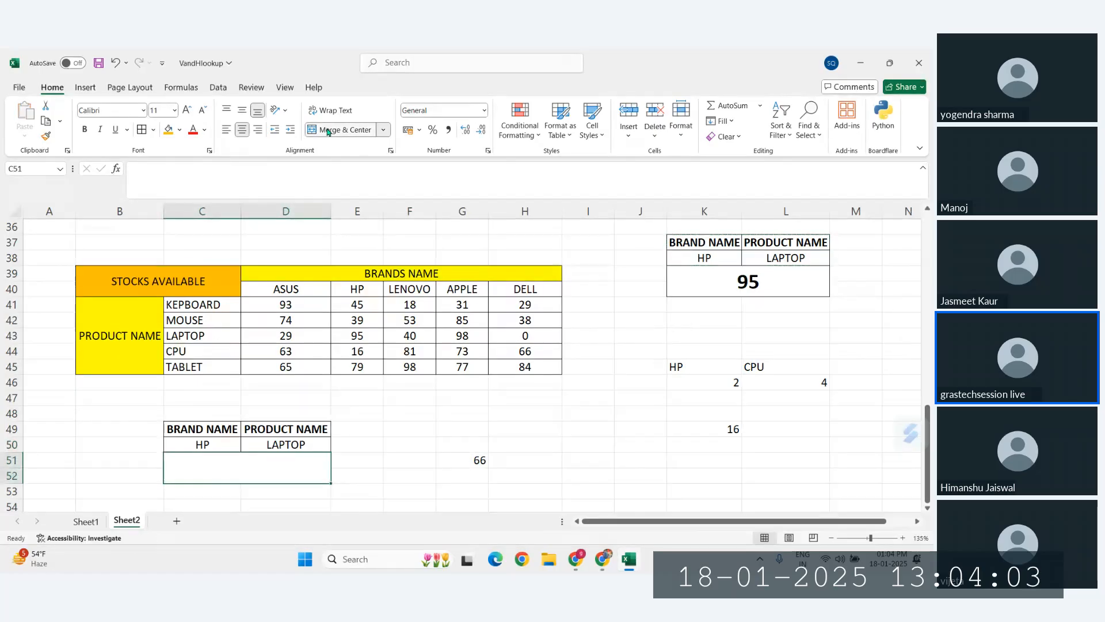
left_click(86, 131)
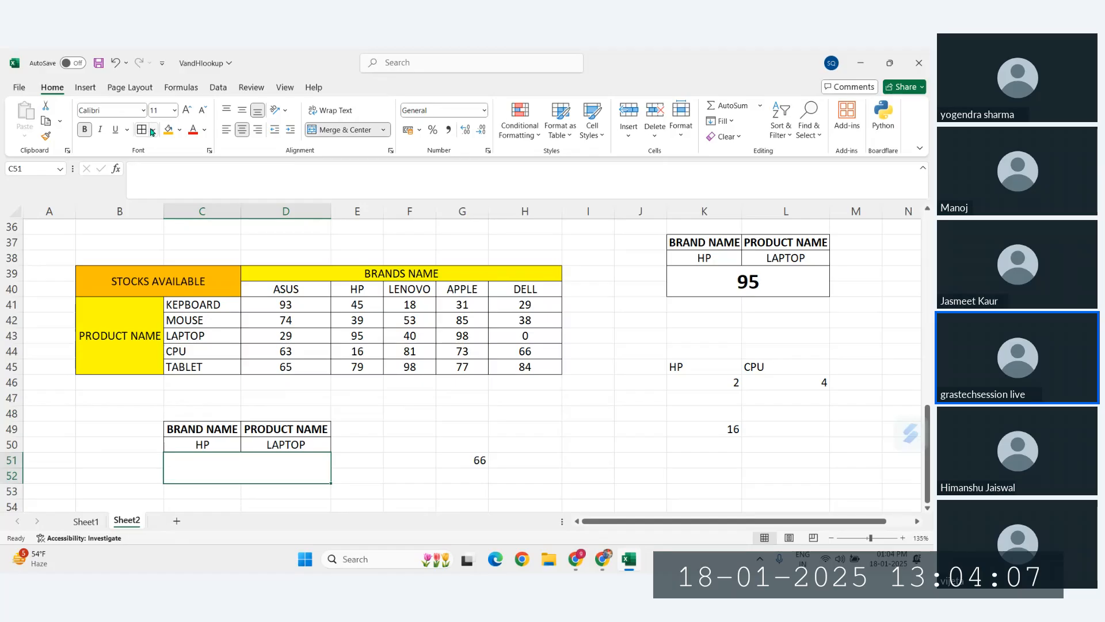
left_click(241, 111)
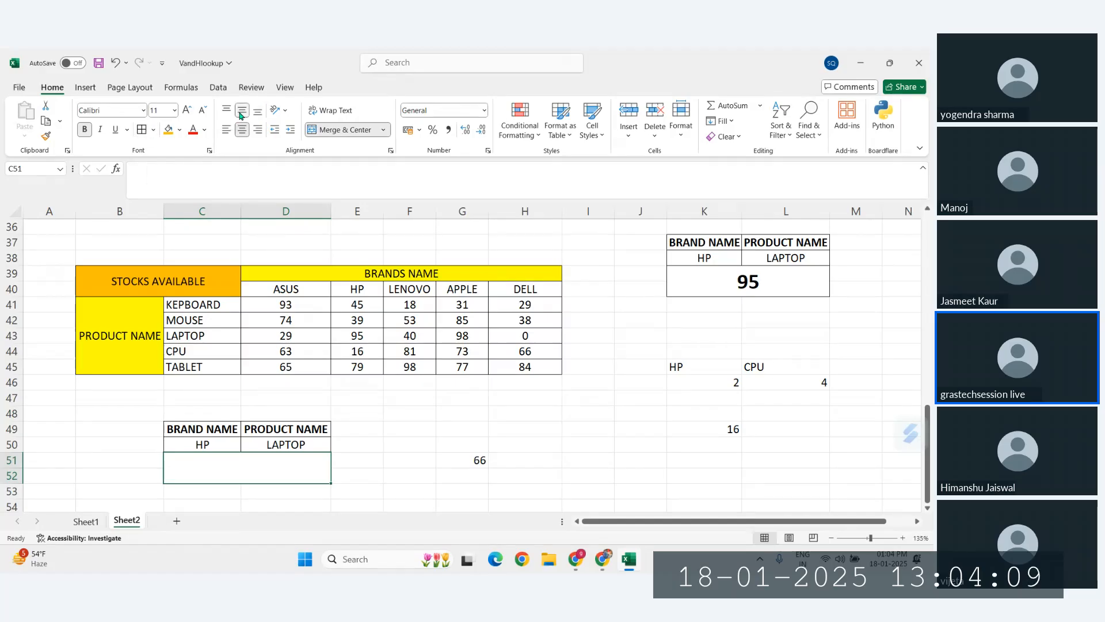
left_click(431, 462)
left_click(261, 466)
left_click(187, 110)
left_click(187, 110)
left_click(187, 109)
left_click(187, 110)
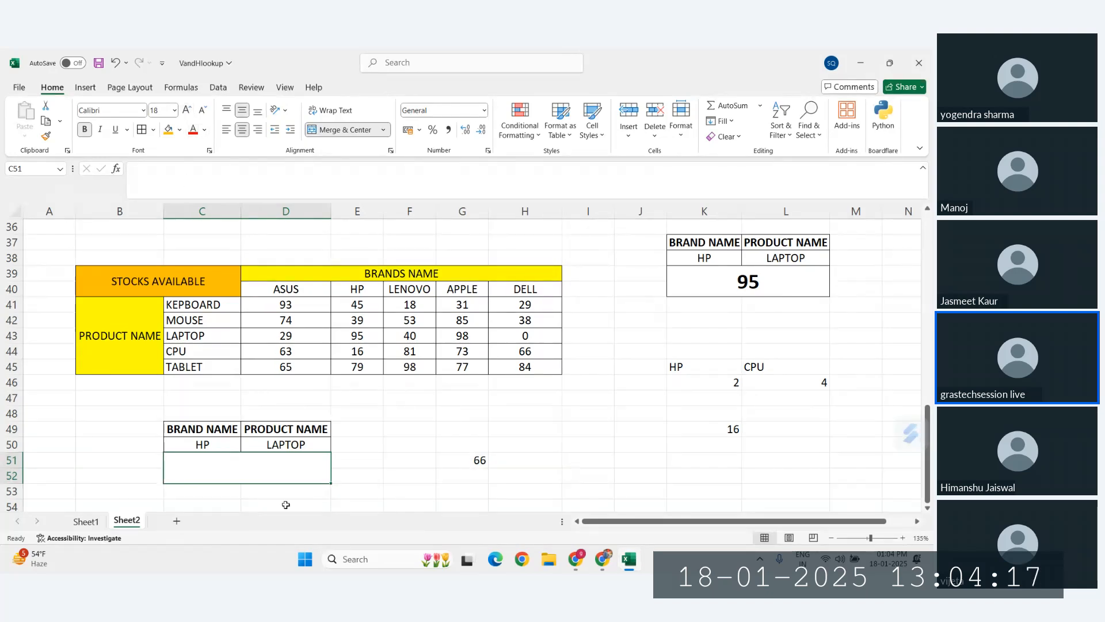
Start an INDEX formula in C51 over the stock values D41:H45 with MATCH(D50,C41:C45,1) as the row number
type("=INDE")
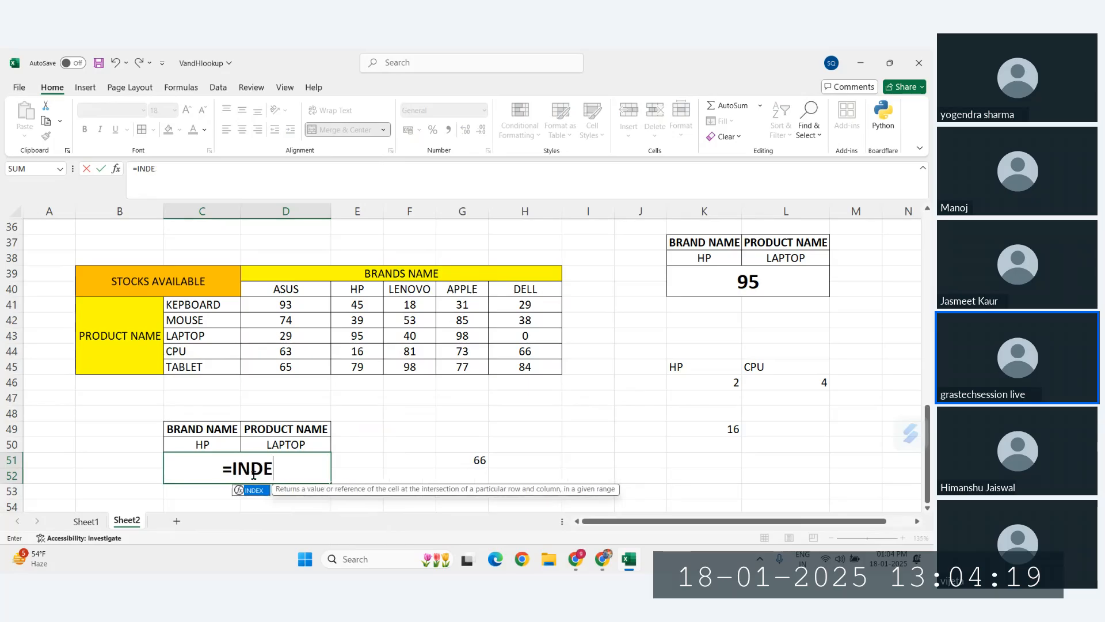
type("X(")
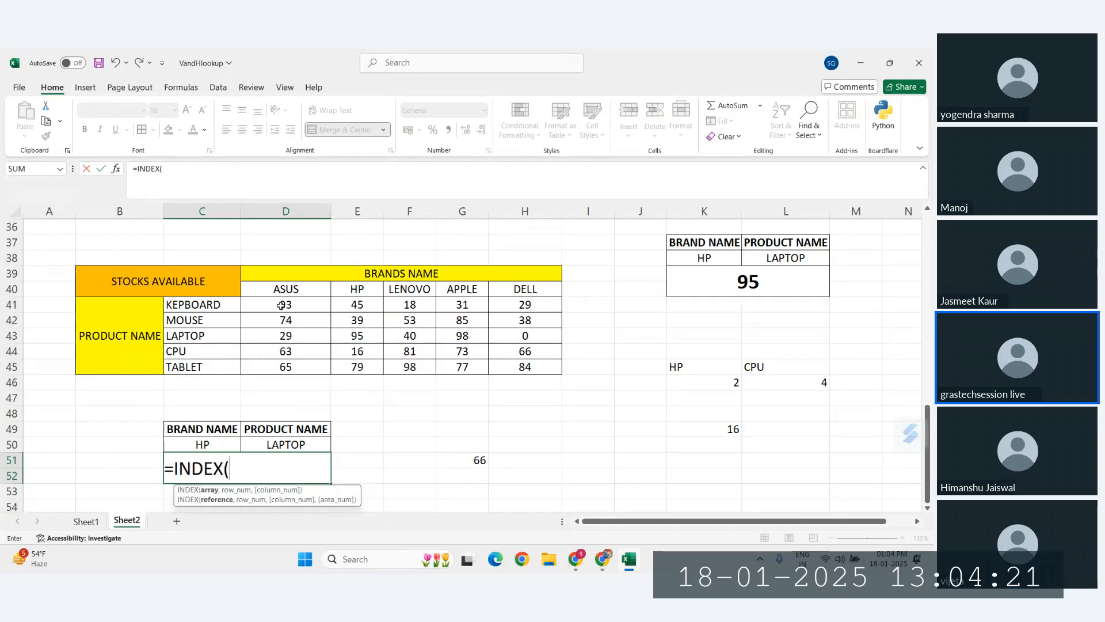
left_click_drag(280, 306, 504, 366)
type(",")
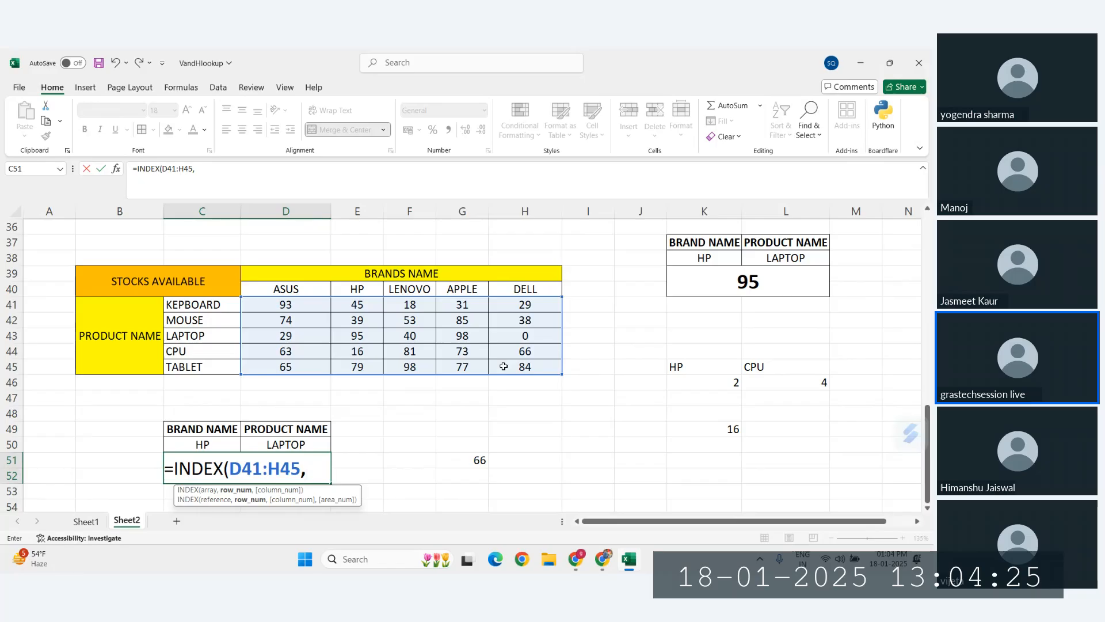
type("MATCH(")
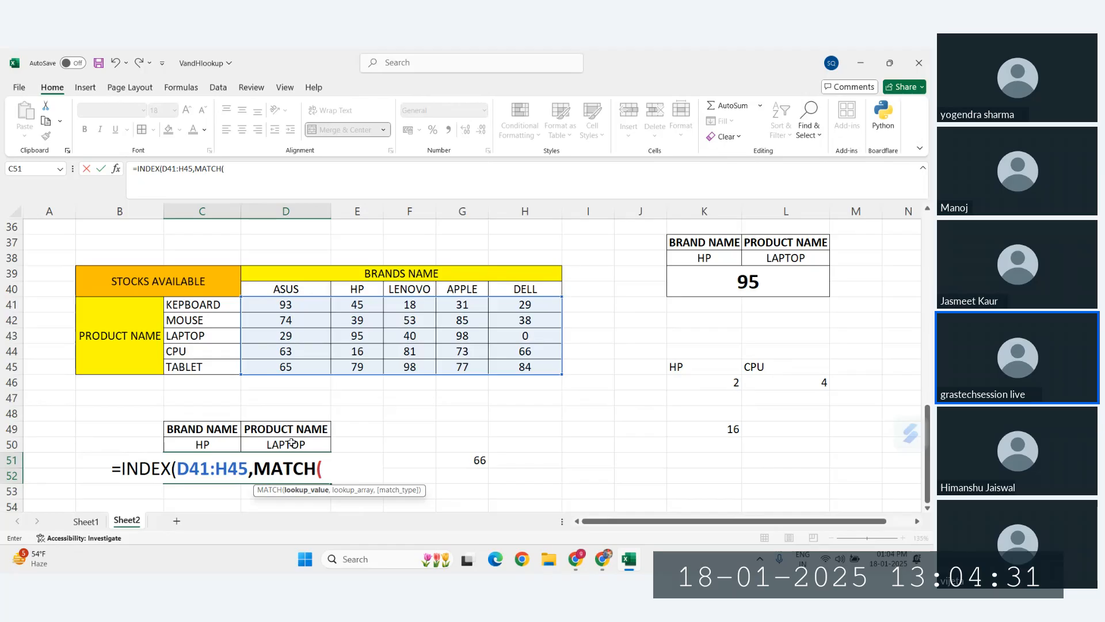
left_click(292, 443)
type(",")
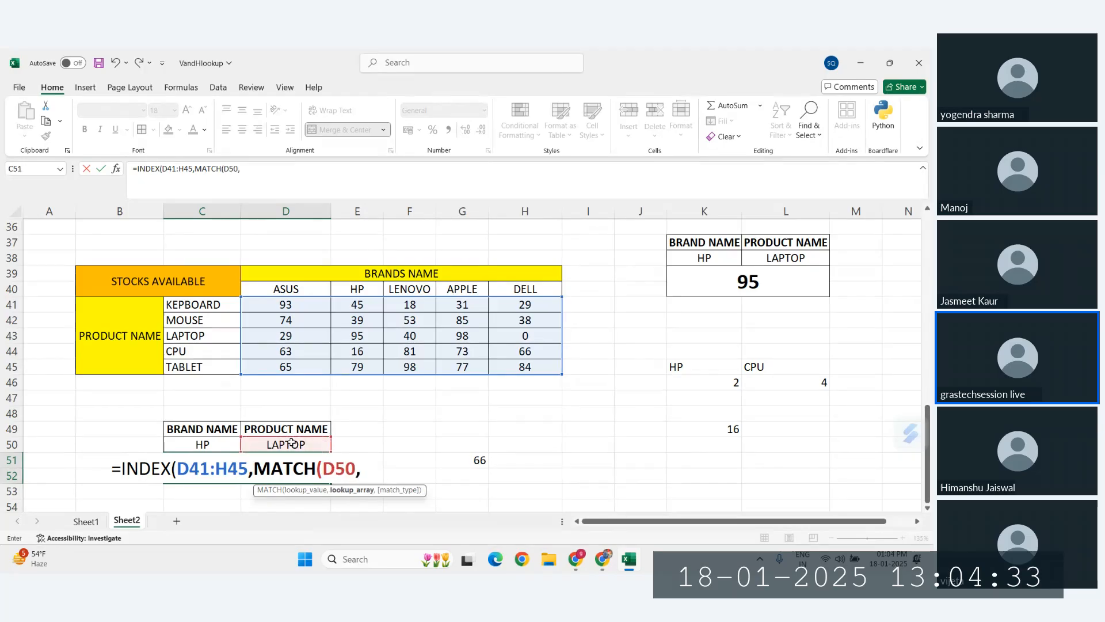
left_click_drag(200, 299, 204, 367)
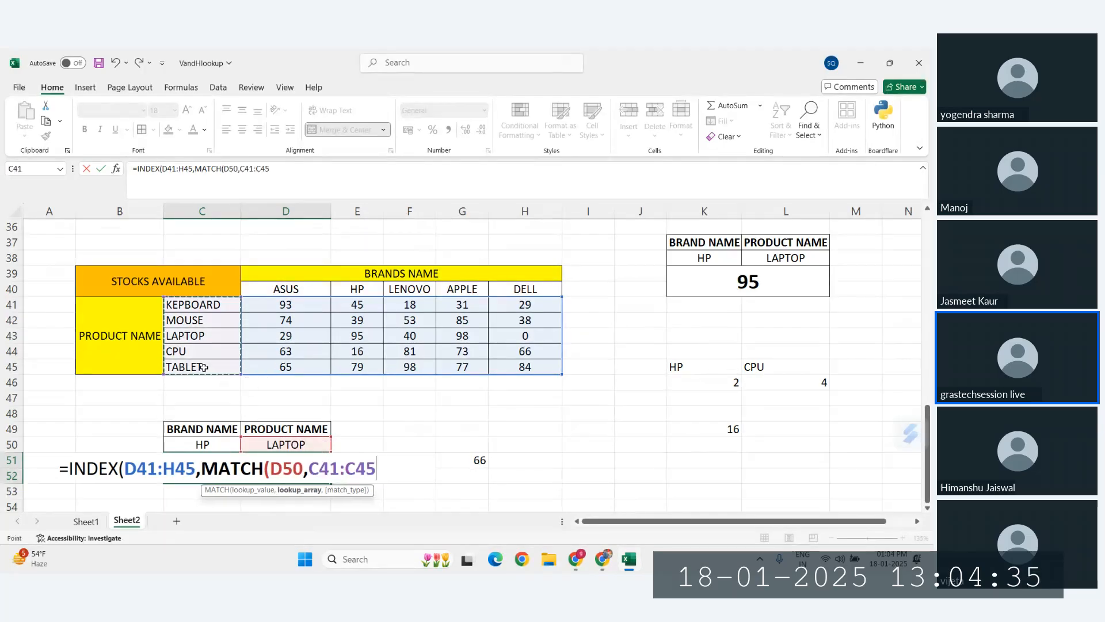
type(",1")
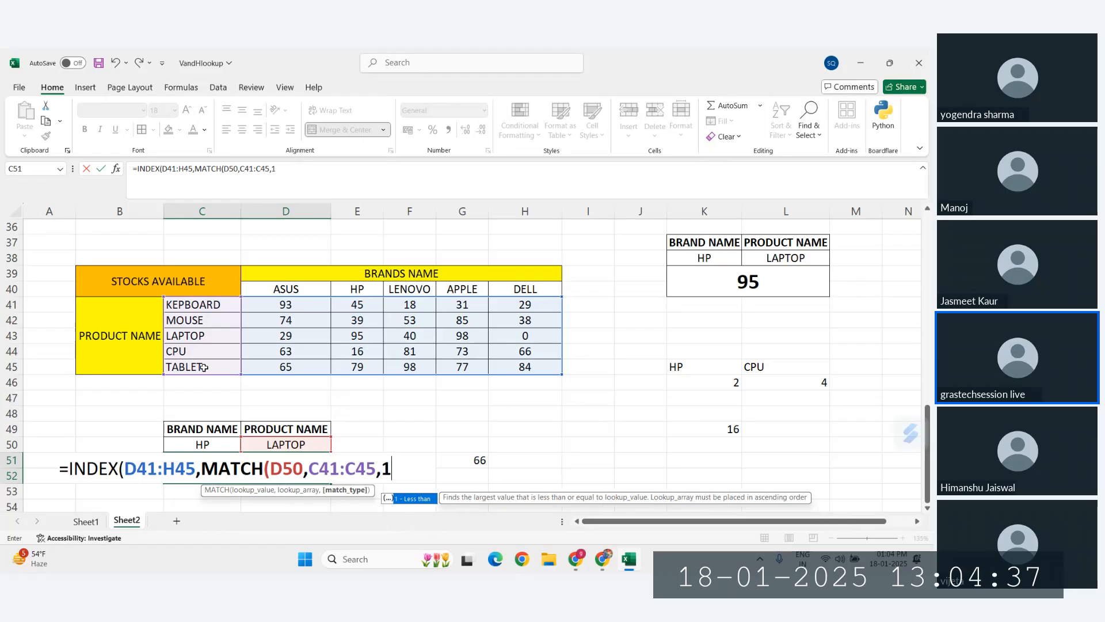
type(")")
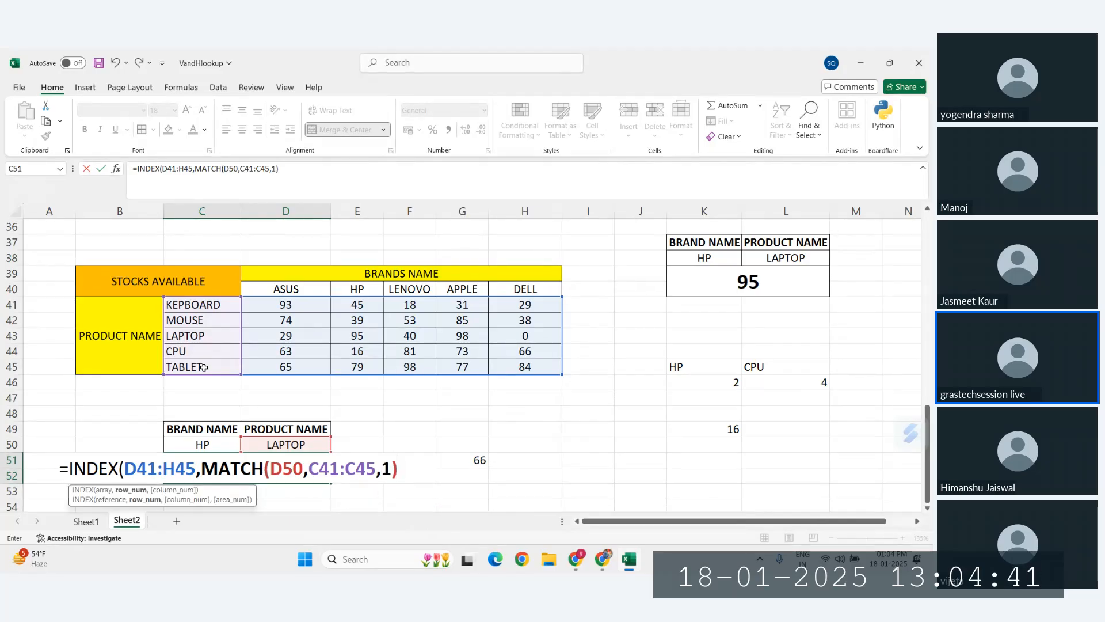
Complete the INDEX formula in C51 with MATCH(C50,D40:H40,1) as the column number and enter it
type(",")
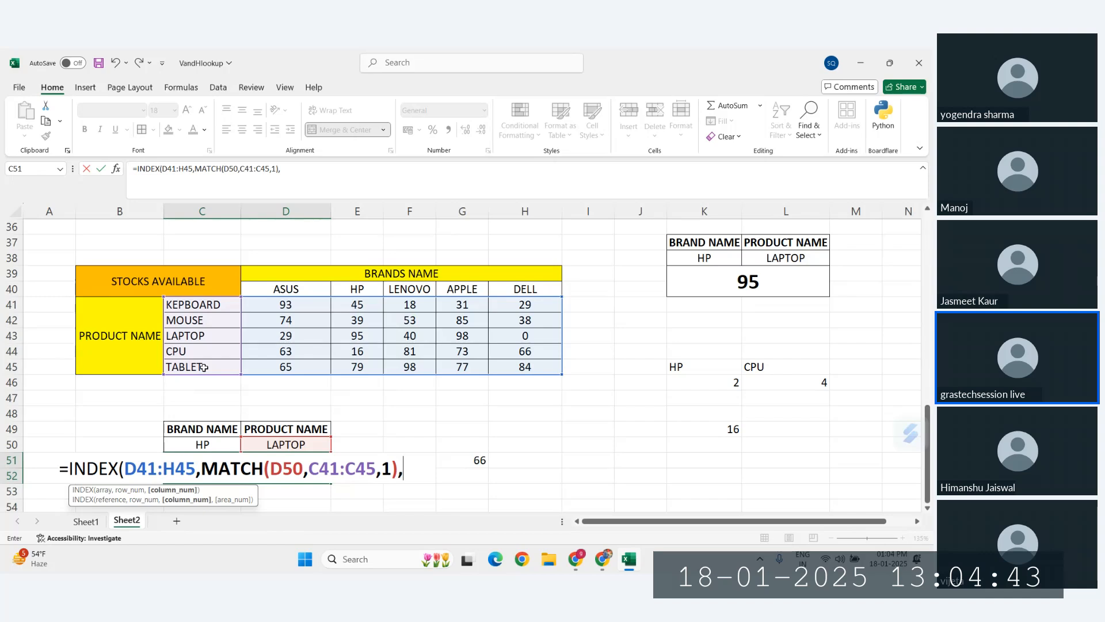
type("MATCH(")
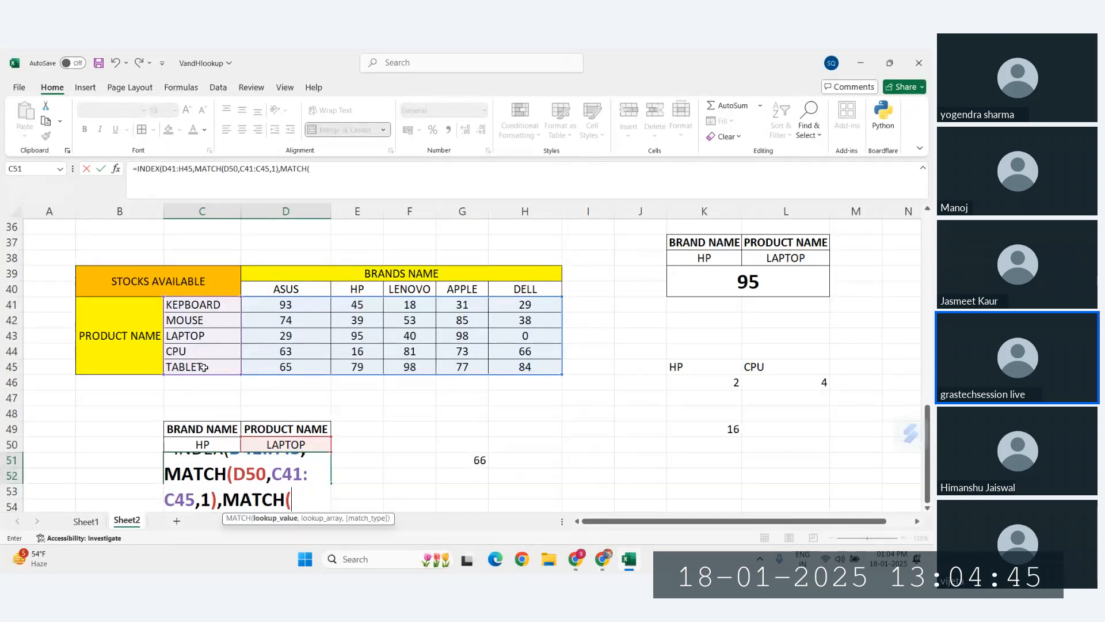
left_click(201, 445)
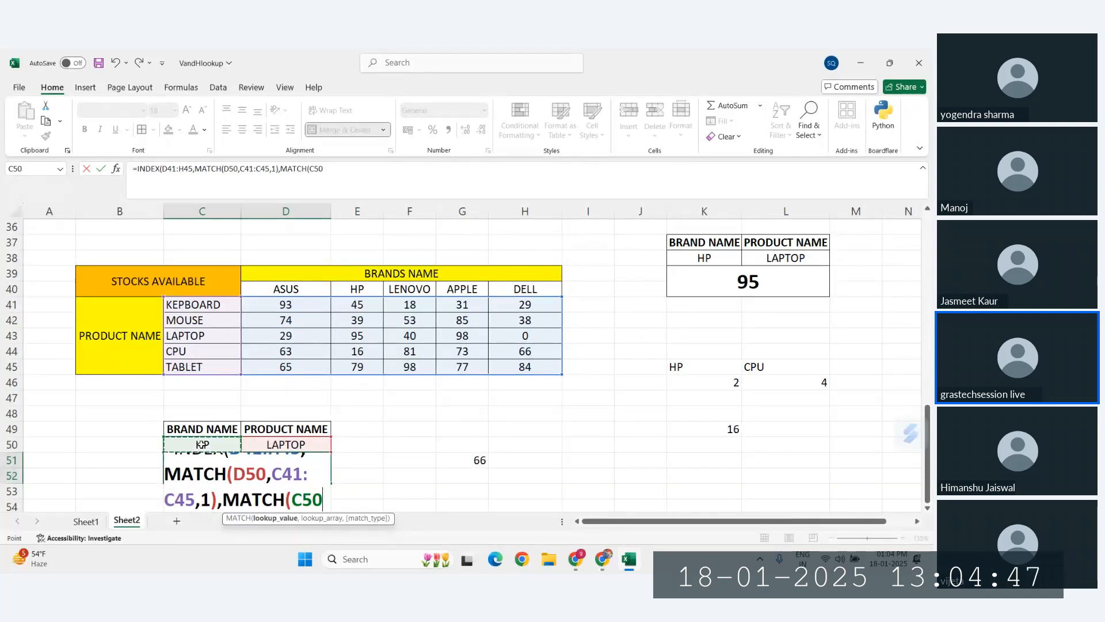
type(",")
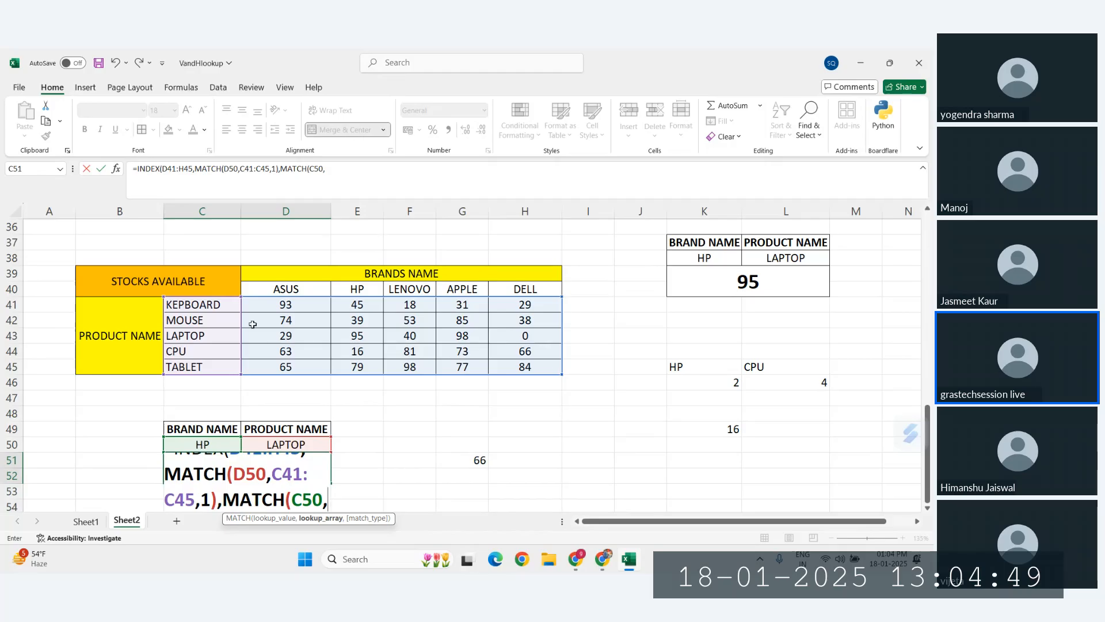
left_click_drag(265, 288, 513, 283)
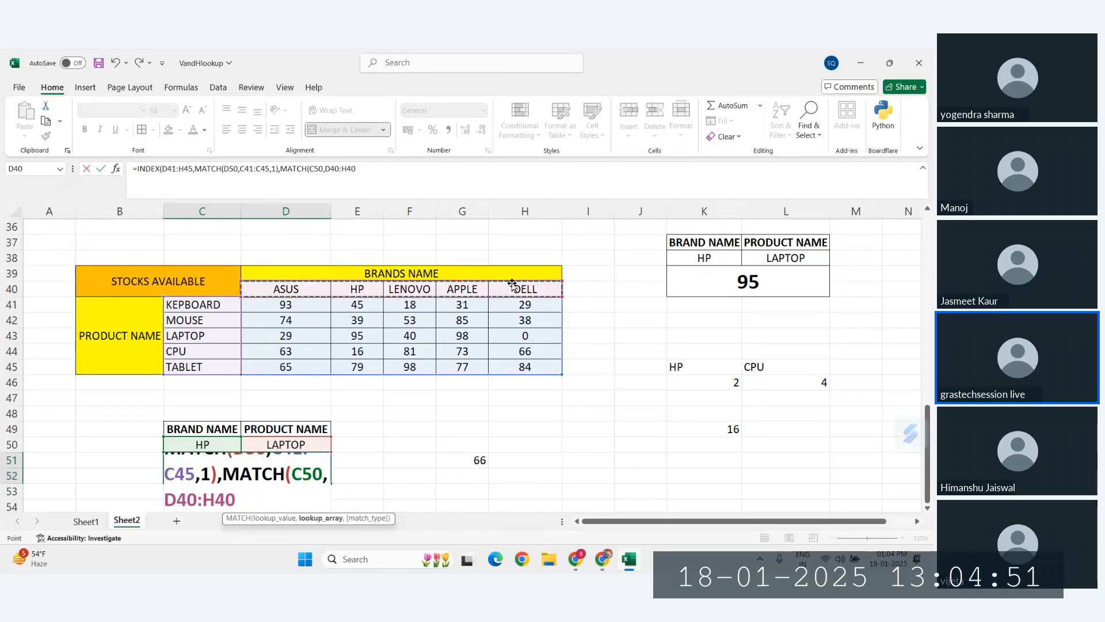
type(",")
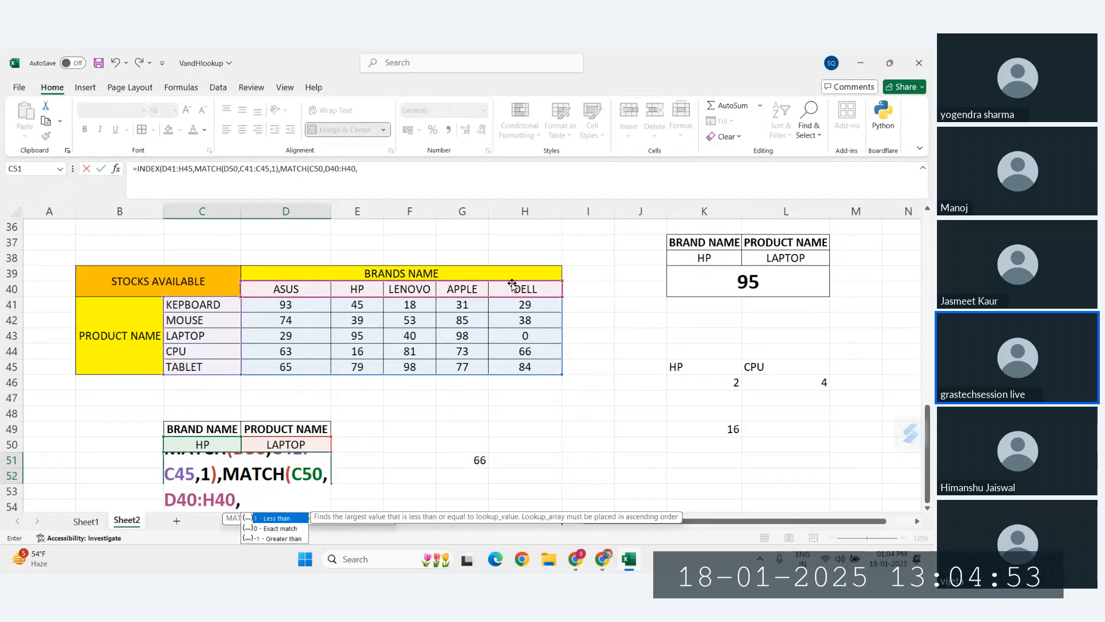
type("1)")
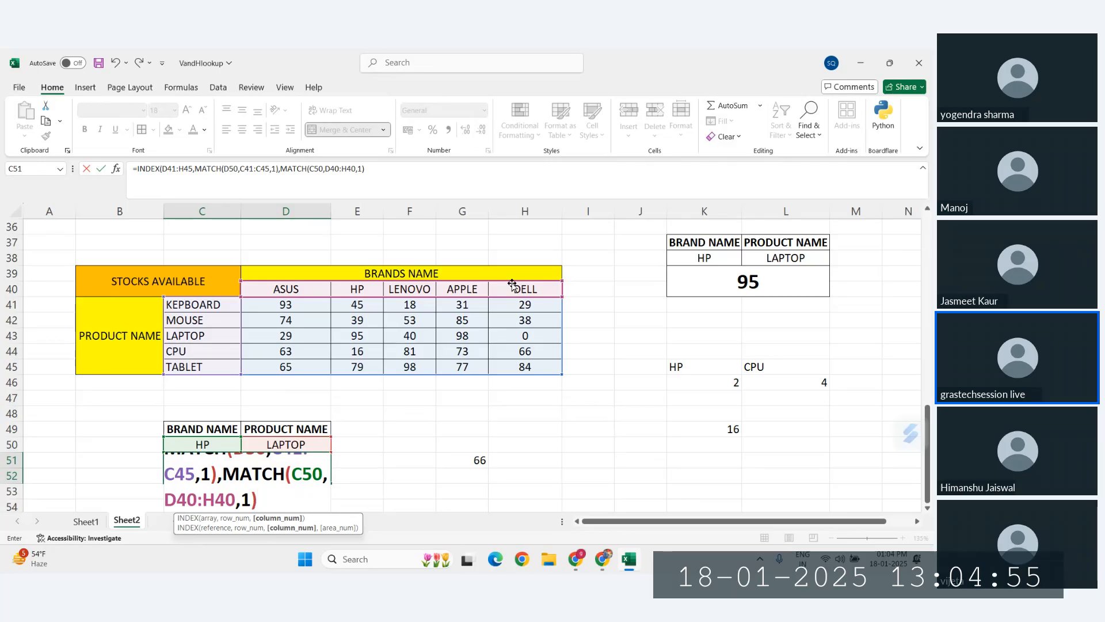
type(")")
key("Return")
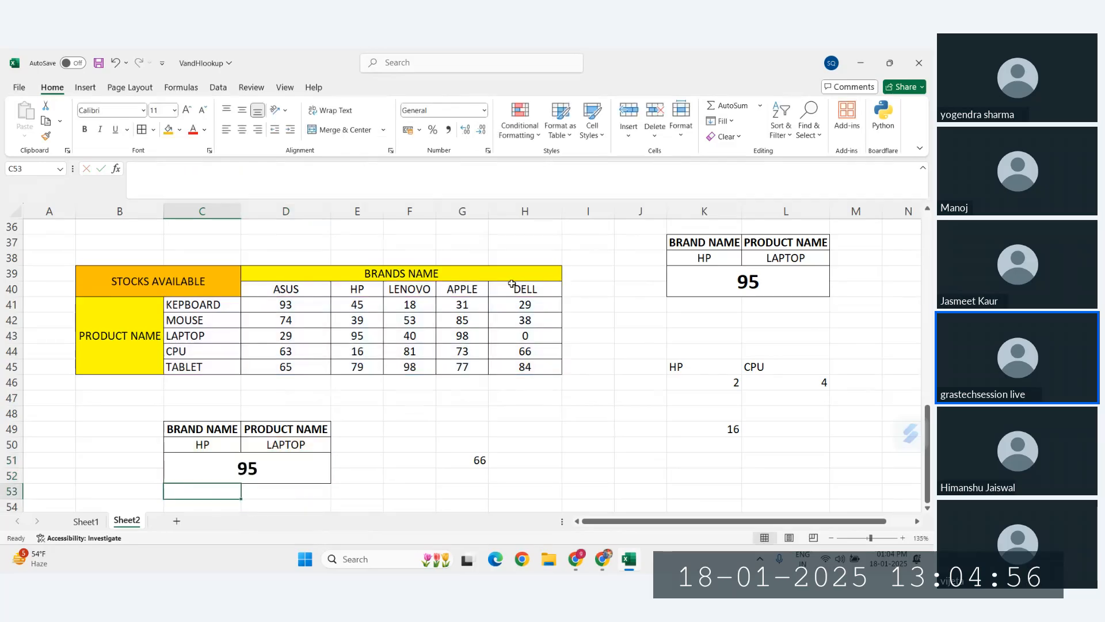
Change the brand name in C50 to the misspelled HPP to test the approximate match
left_click(286, 455)
double_click(225, 444)
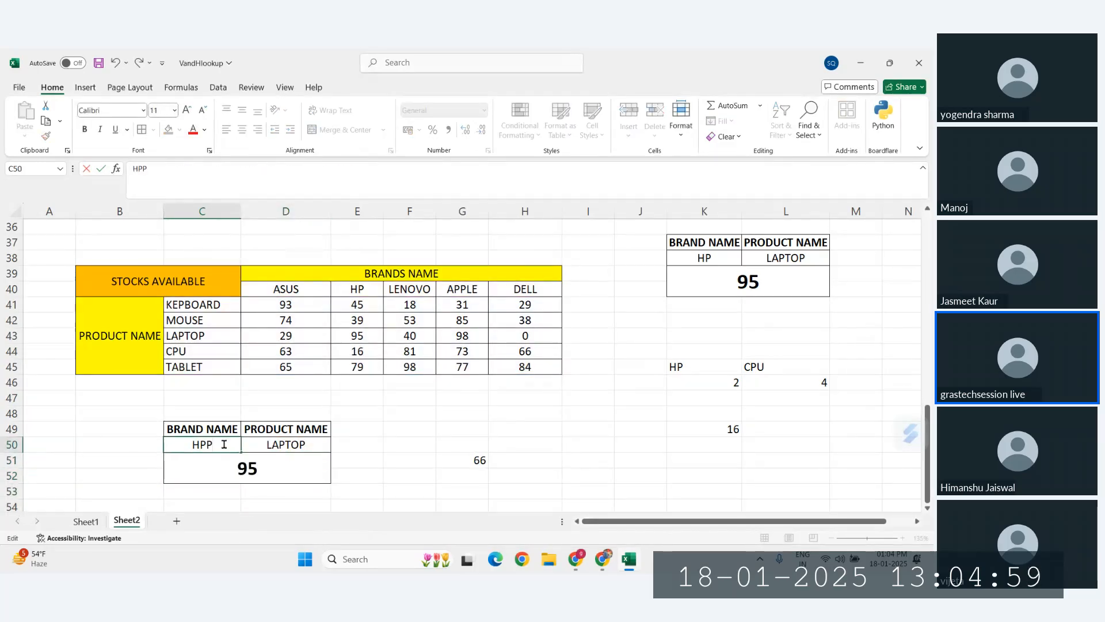
key("Return")
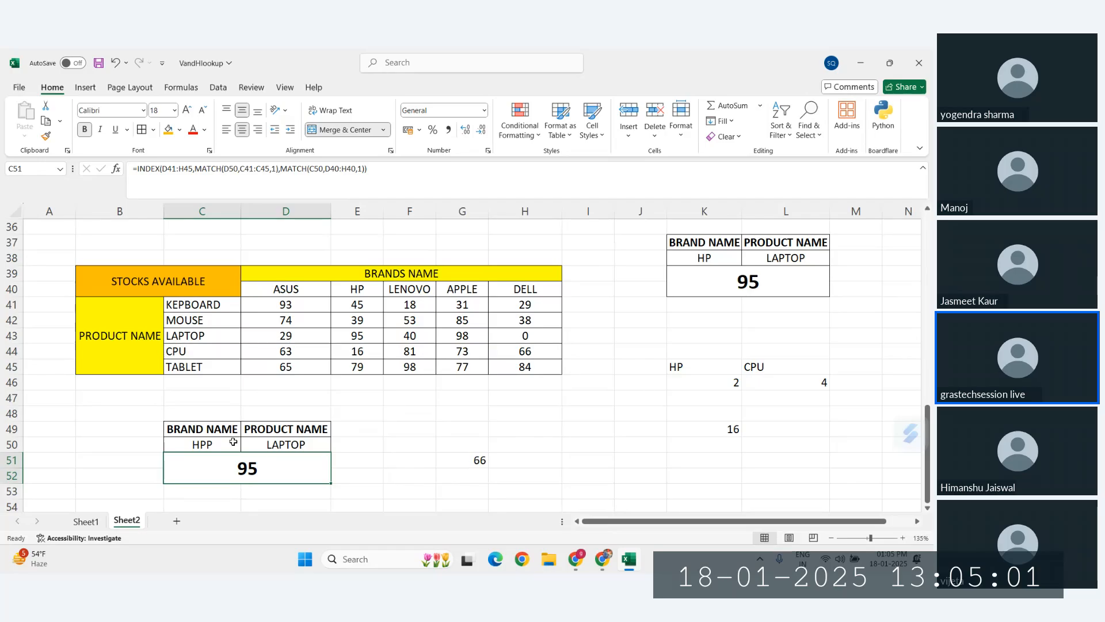
Compare the misspelled brand in C50 with each of the brand headers in D40:H40
left_click(215, 445)
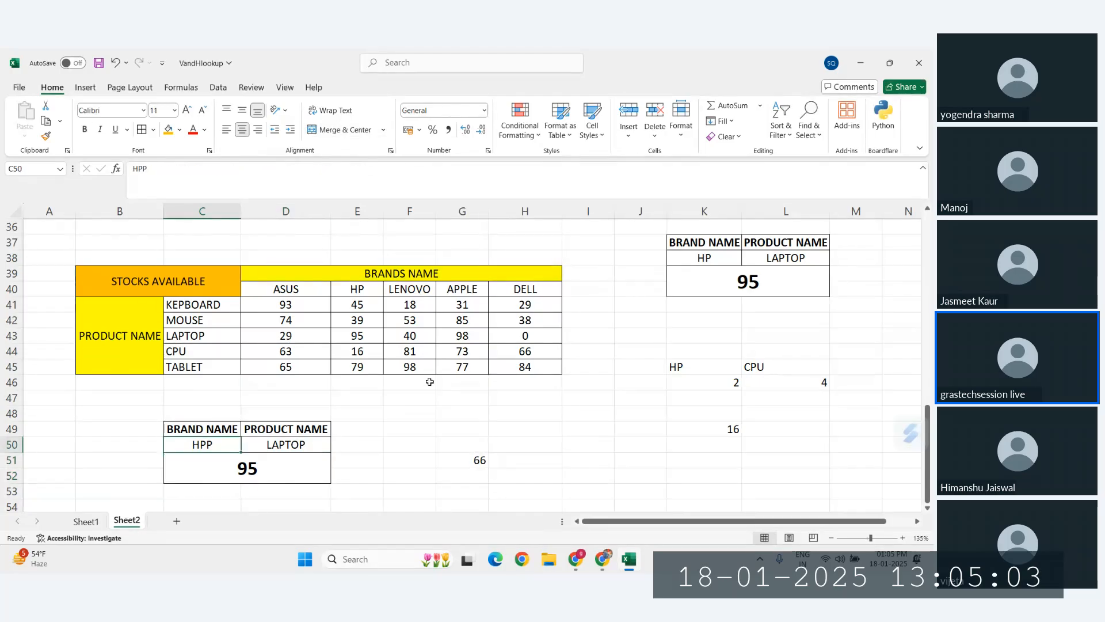
left_click(364, 289)
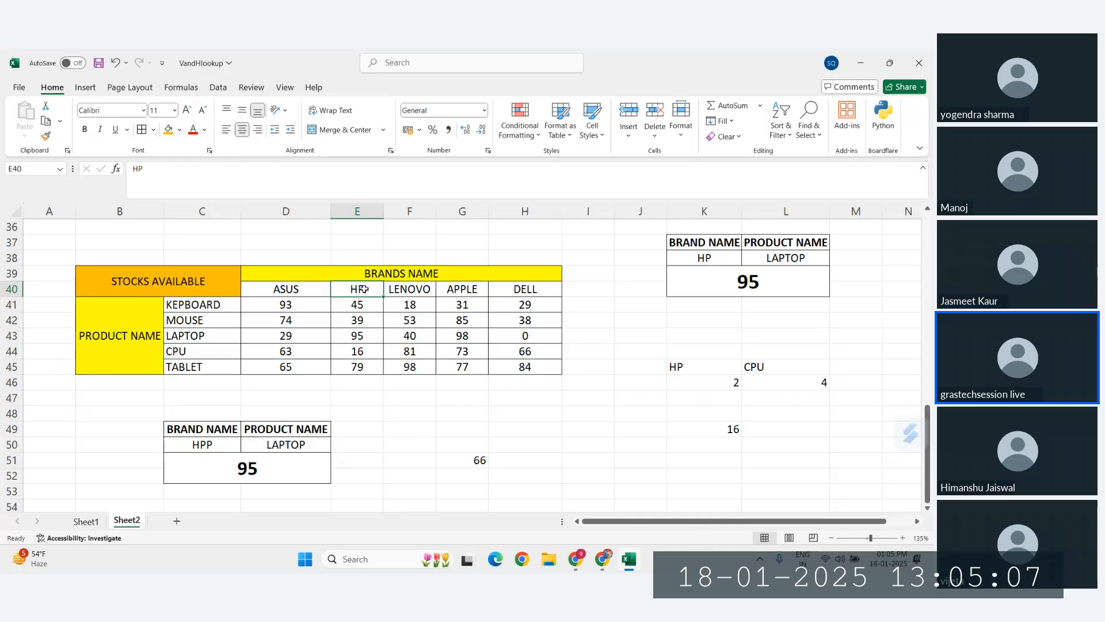
left_click(213, 448)
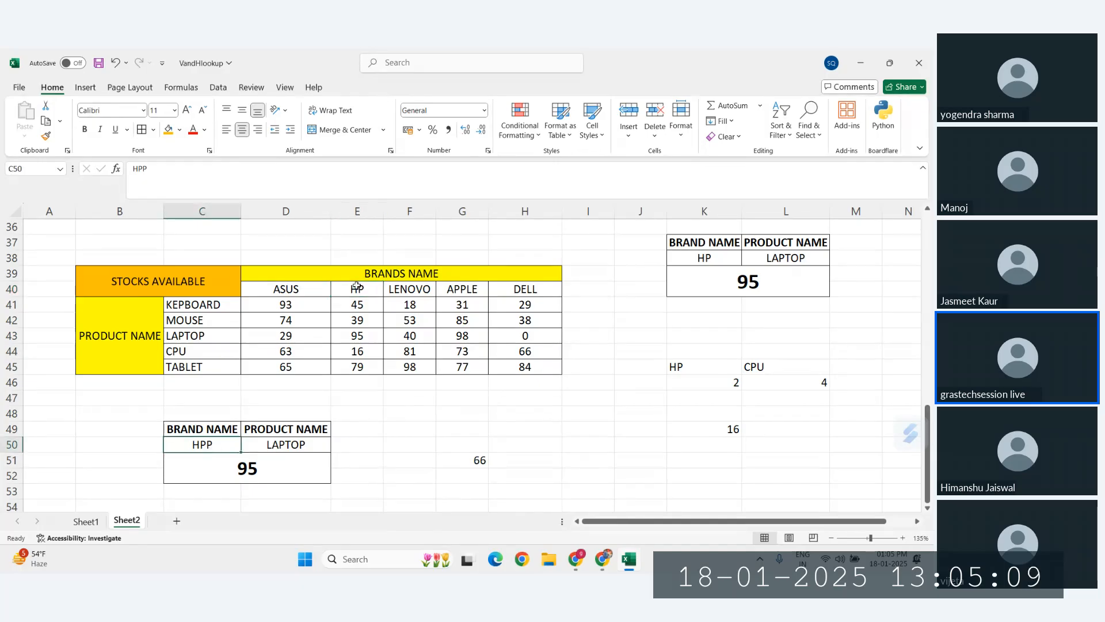
left_click(273, 285)
left_click(350, 291)
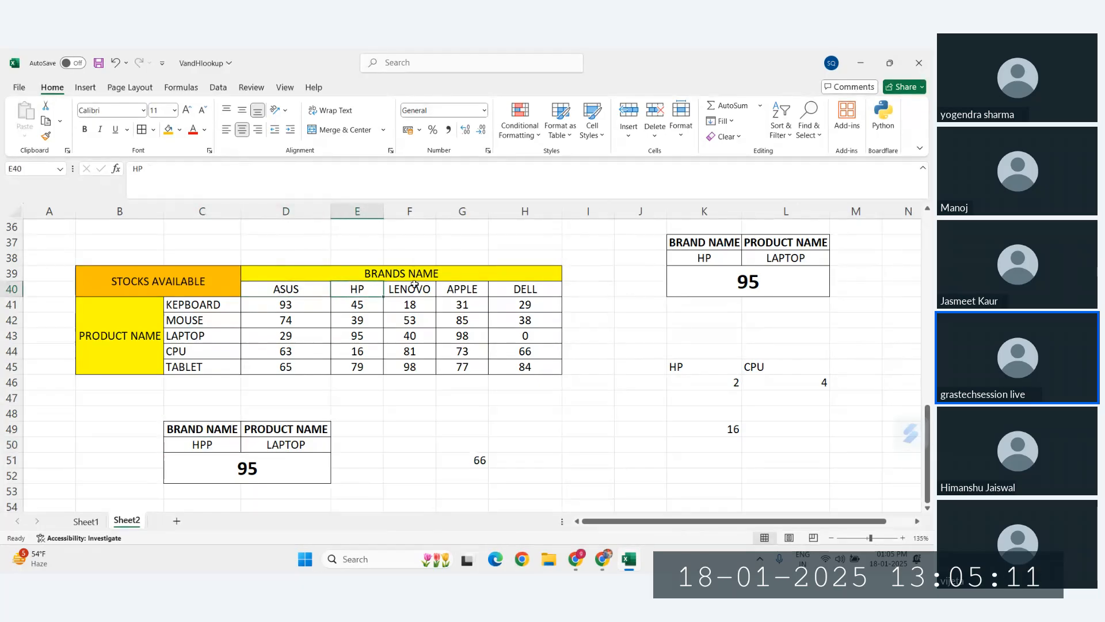
left_click(413, 288)
left_click(462, 288)
left_click(527, 288)
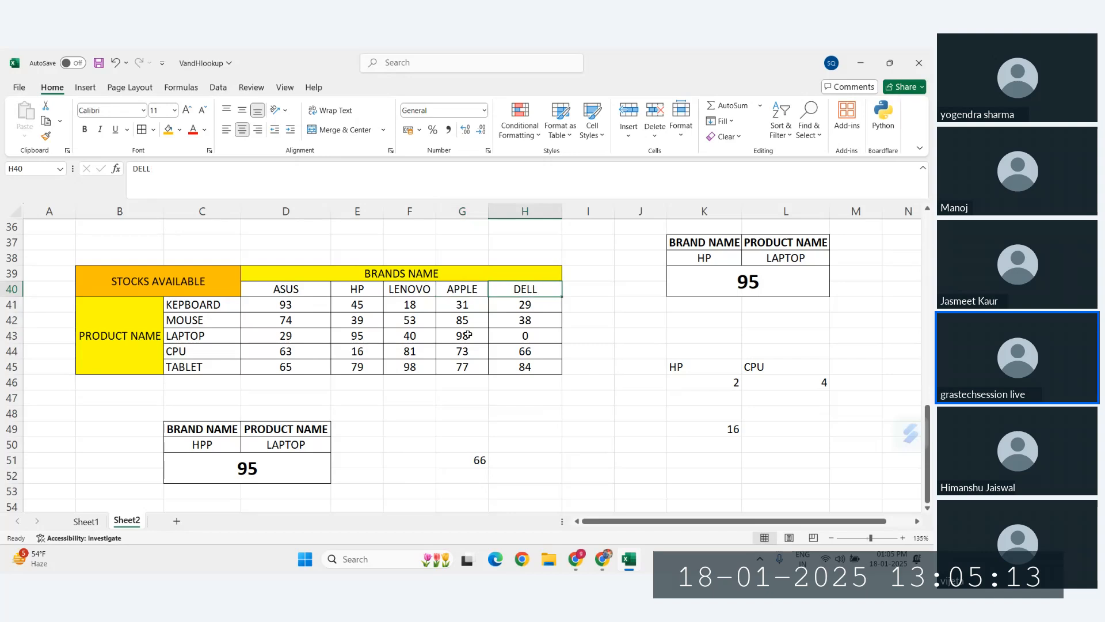
left_click(218, 443)
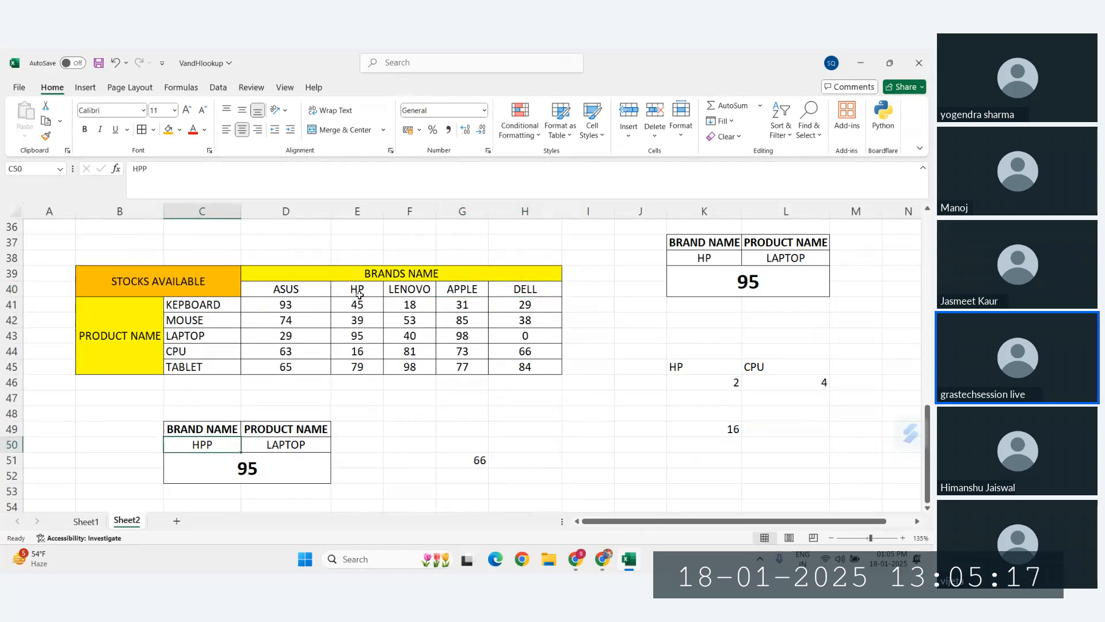
Change the product name in D50 to the misspelled LIPTOP
double_click(307, 441)
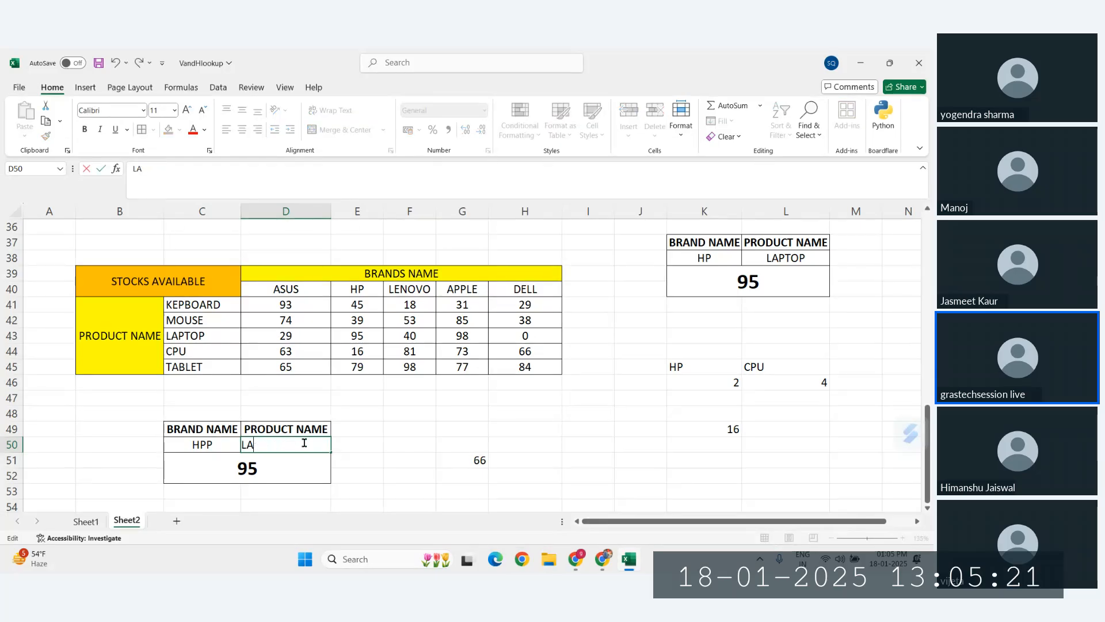
key("BackSpace")
type("IPTOP")
key("Return")
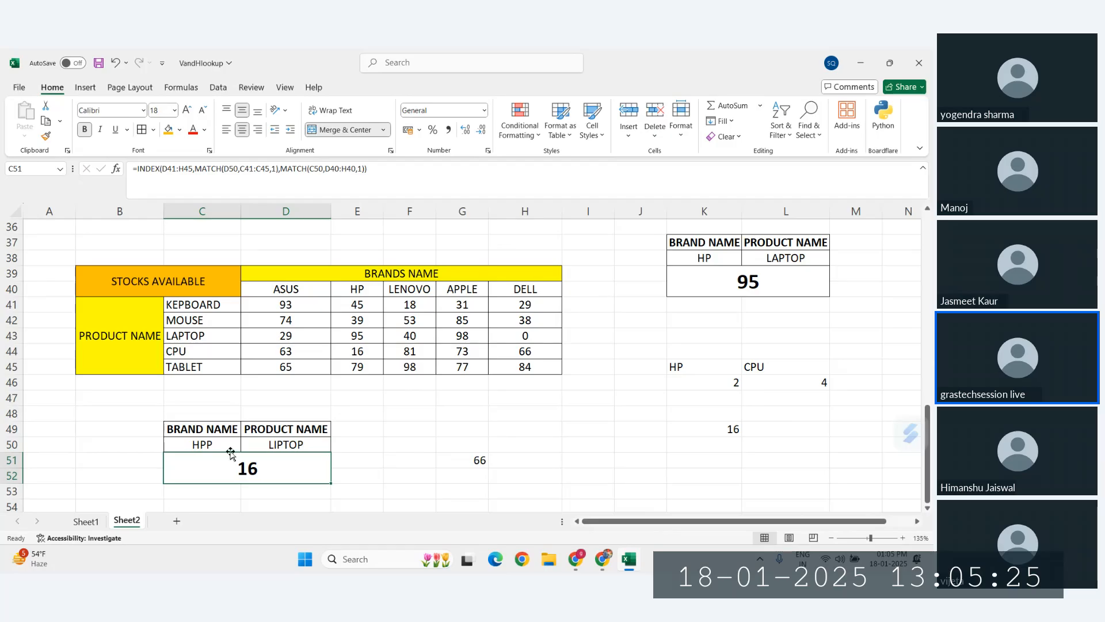
Check the HP header, the LAPTOP row label and their intersection E43 against the misspelled product name in D50
left_click(357, 290)
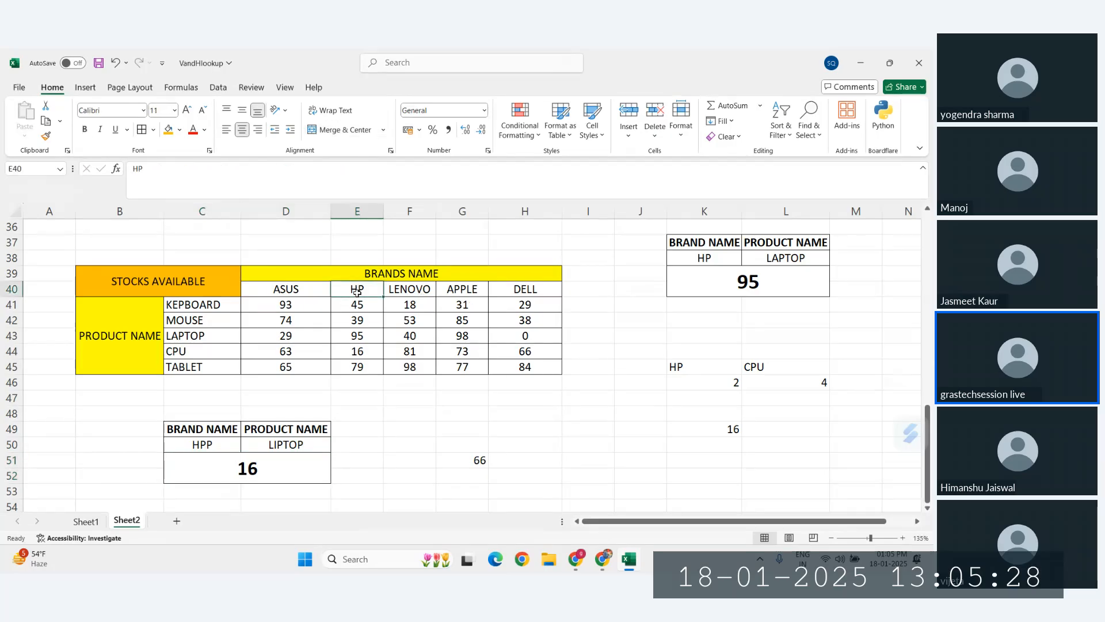
left_click(192, 333, "ctrl")
left_click(357, 335, "ctrl")
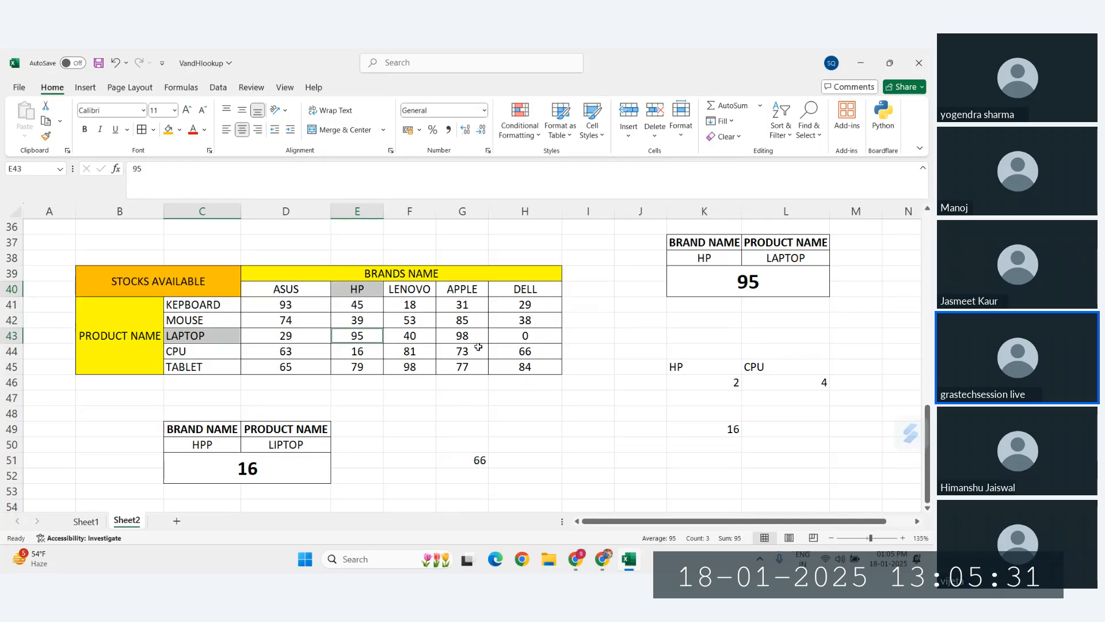
left_click(285, 443)
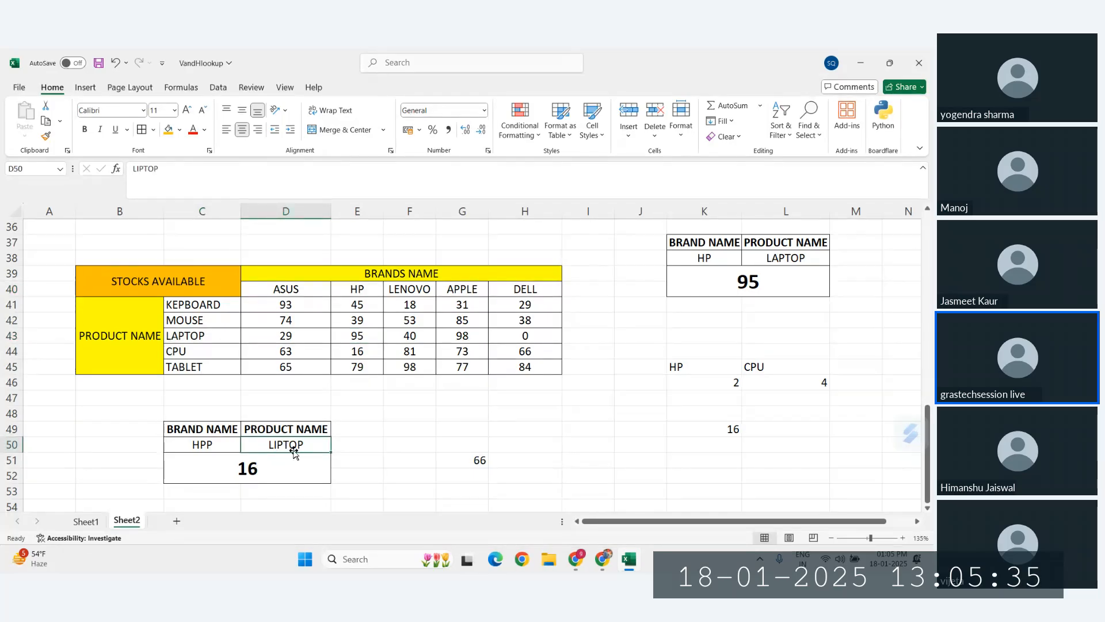
Compare the CPU row label in C44 and the HP value in E44 with the misspelled product name in D50
left_click(198, 354)
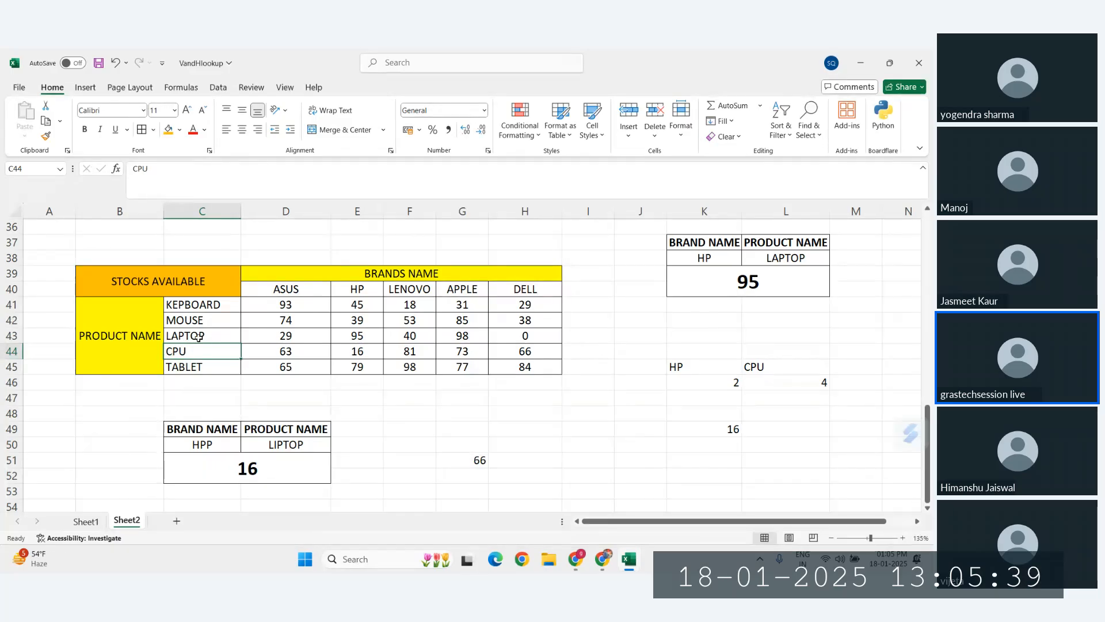
left_click(364, 353)
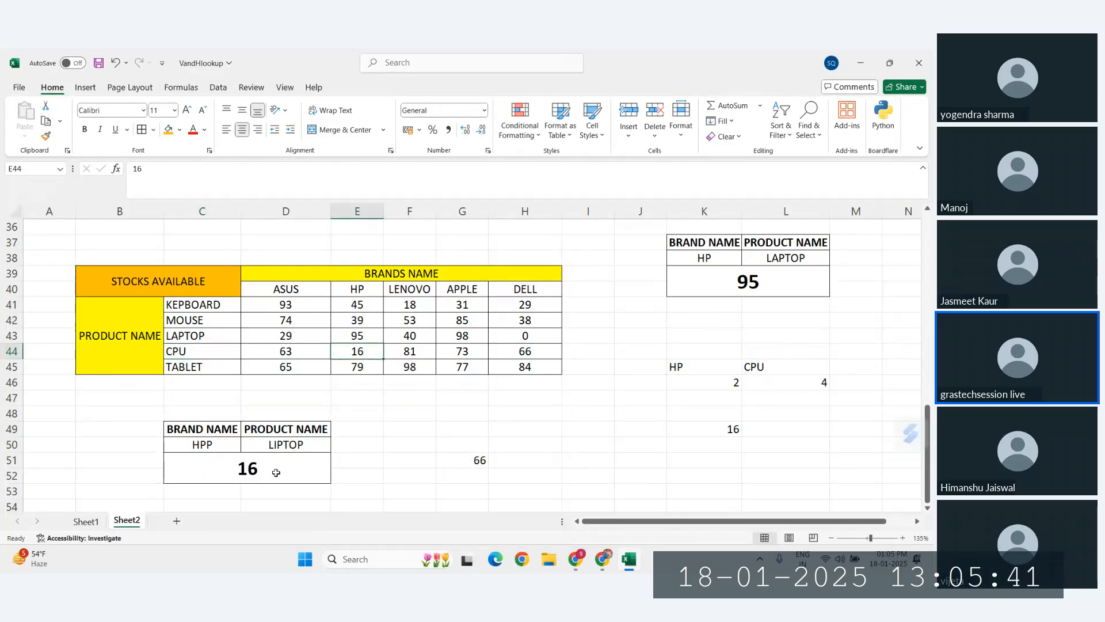
left_click(288, 443)
Try match type -1 in both MATCH functions of the INDEX formula in C51, and undo the change
key("Down")
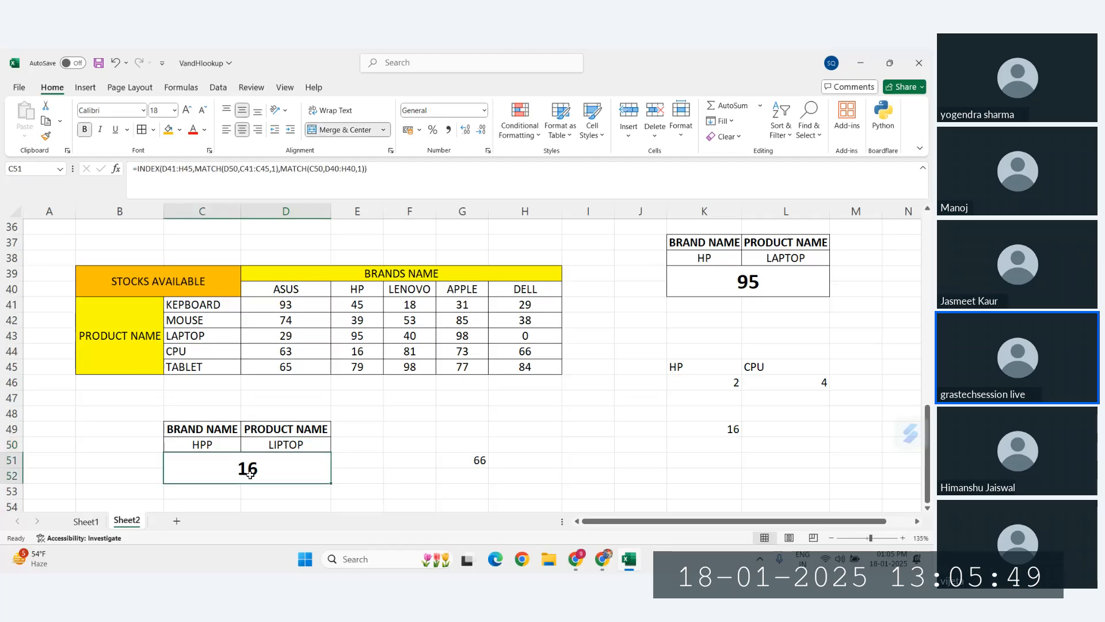
left_click(362, 173)
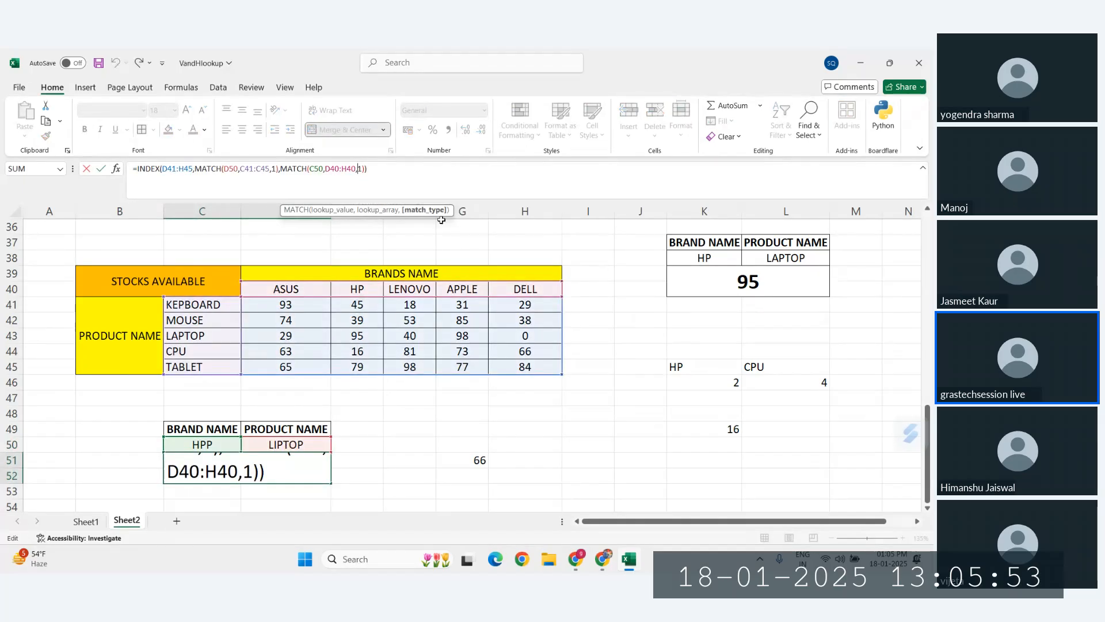
type("-")
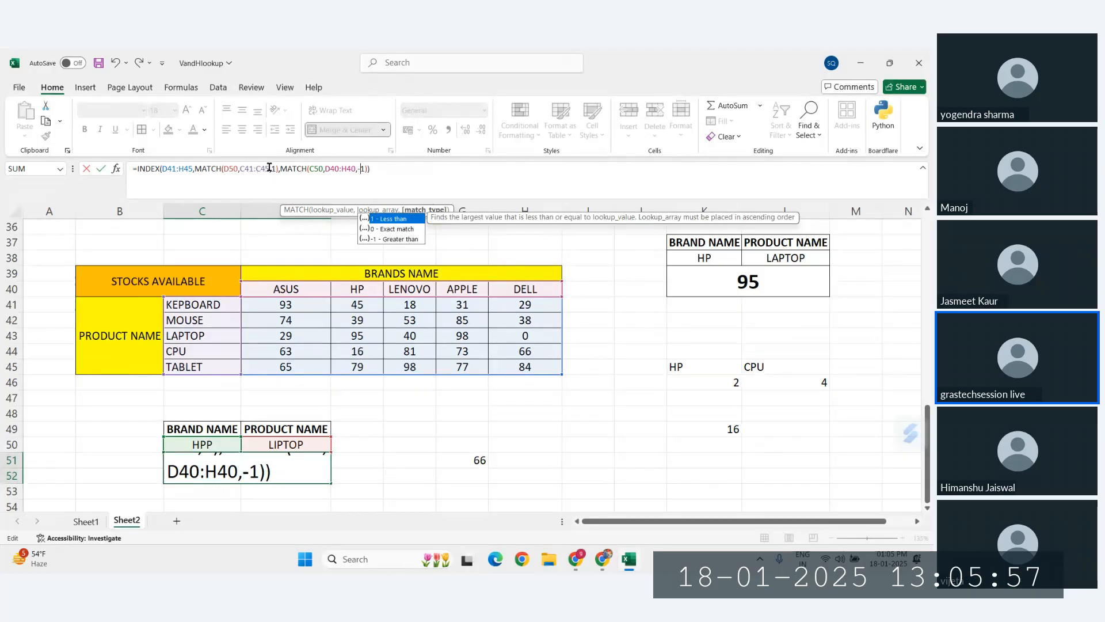
left_click(271, 168)
type("-")
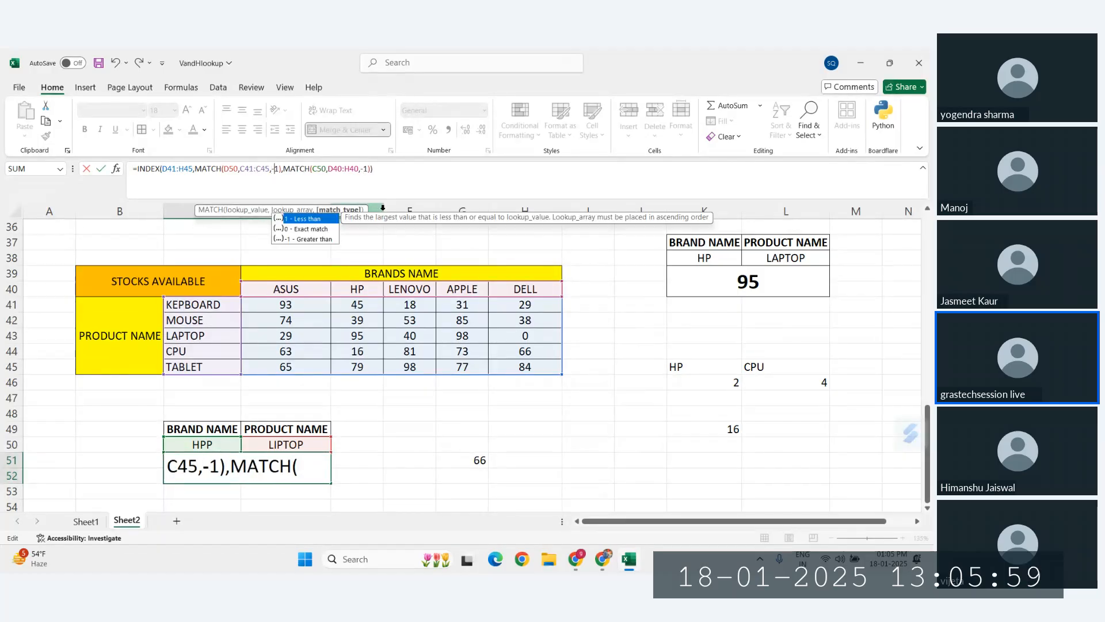
key("Return")
left_click(282, 472)
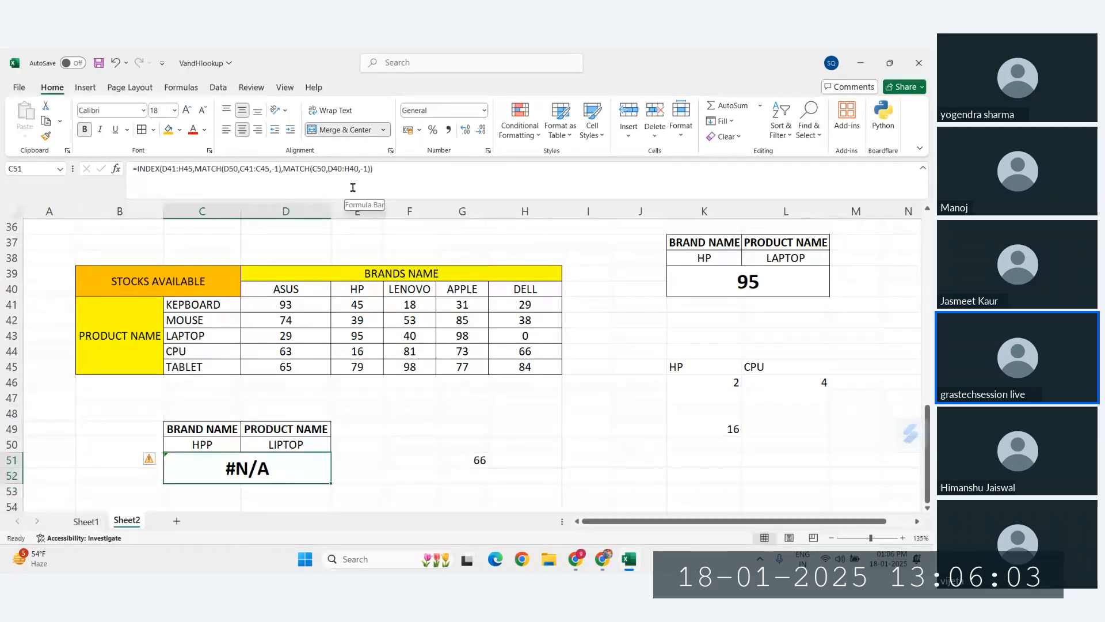
key("ctrl+z")
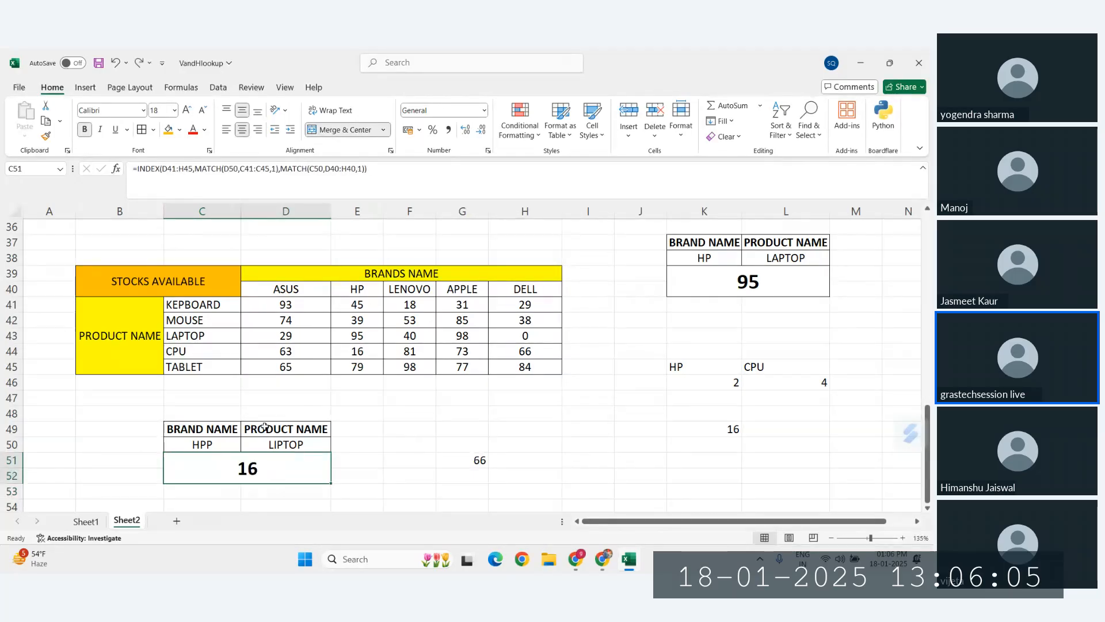
Compare the approximate-match formula in C51 and its lookup names in C50:D50 with the exact-match formula in K39
left_click(278, 444)
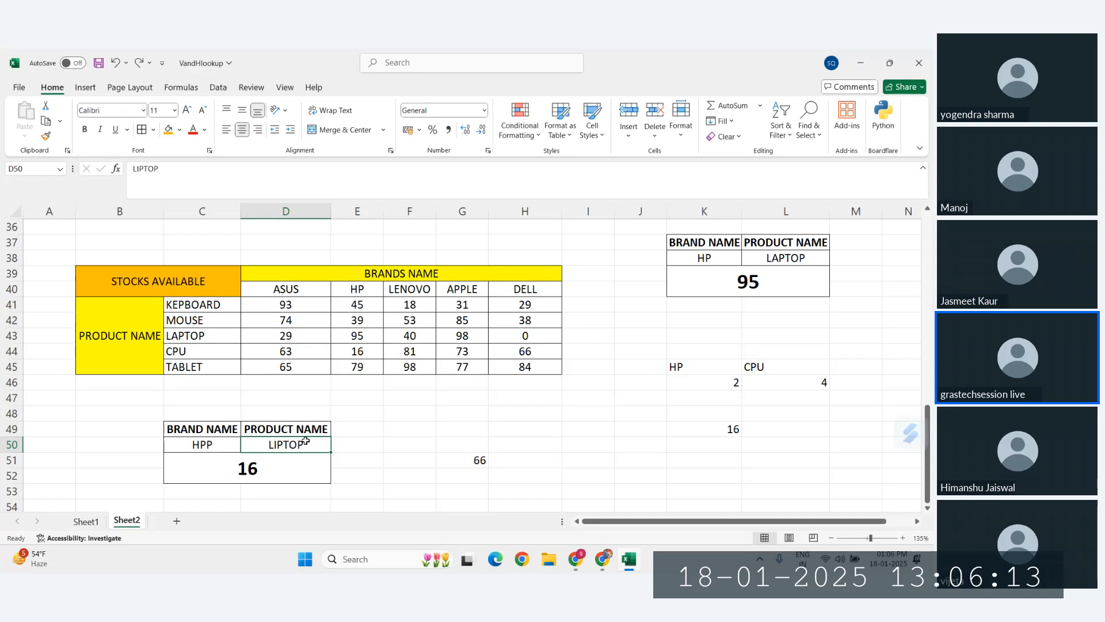
left_click(780, 292)
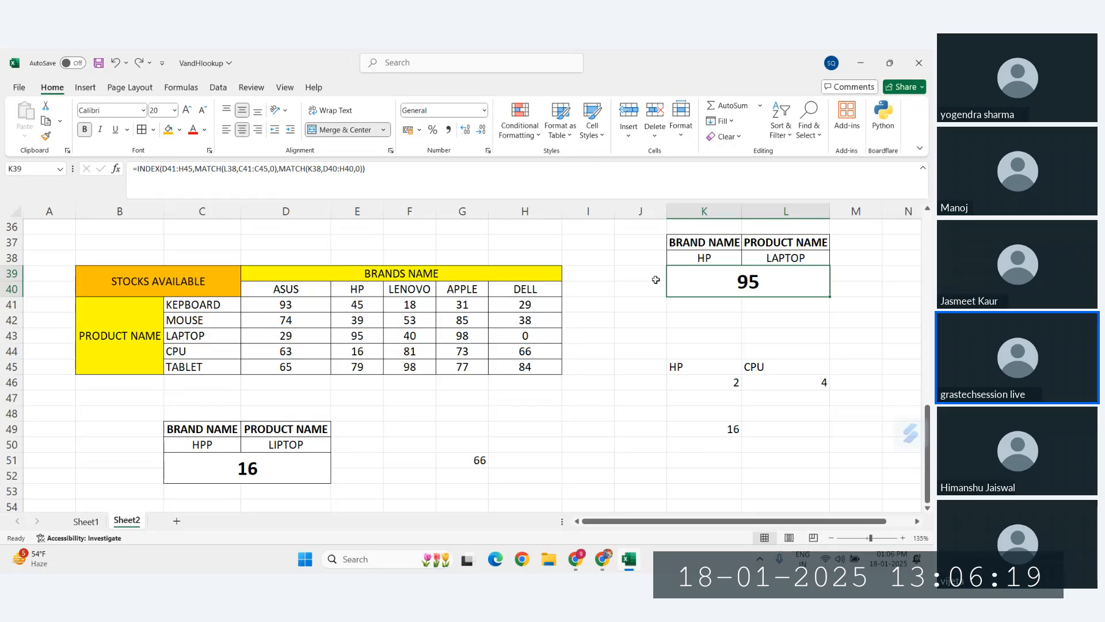
left_click(216, 445)
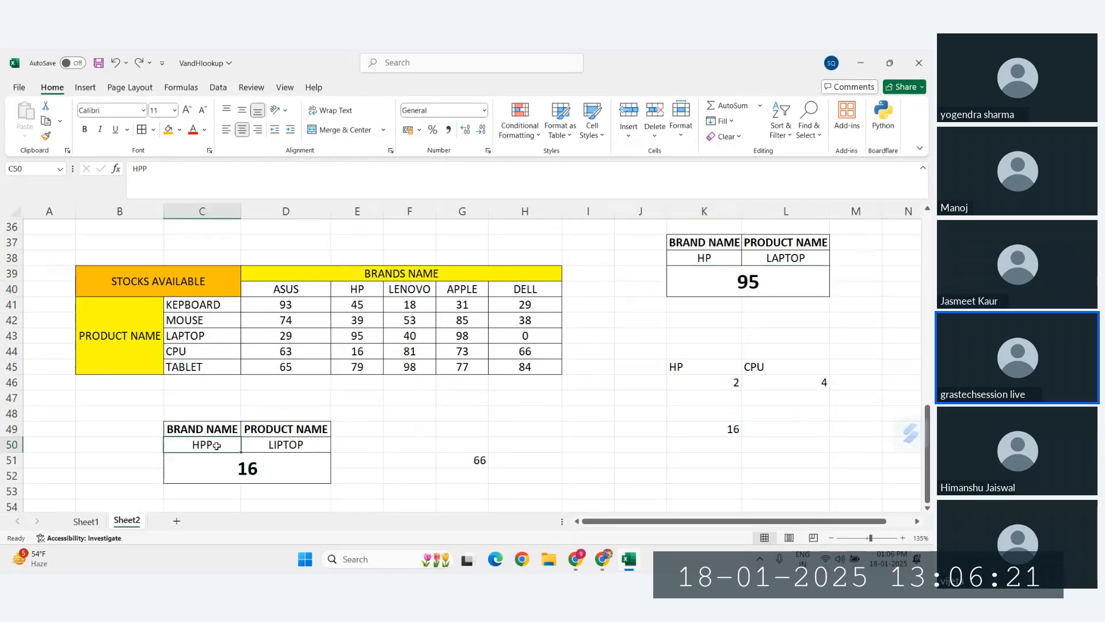
left_click(248, 483)
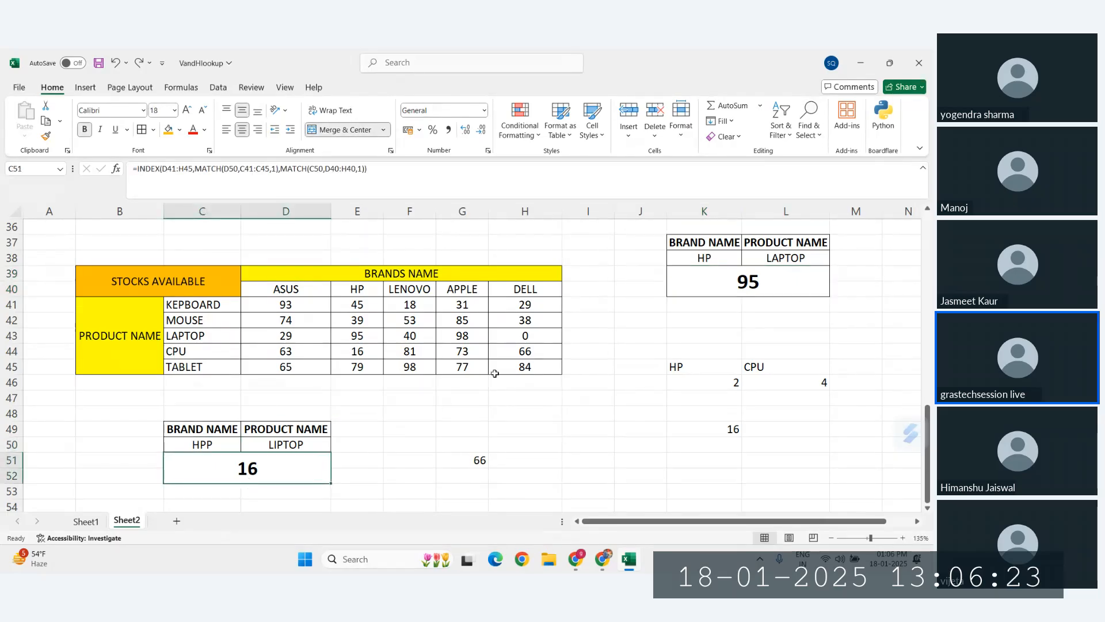
Change the product name in D50 to CPU and correct the brand name in C50 to HP
left_click(274, 446)
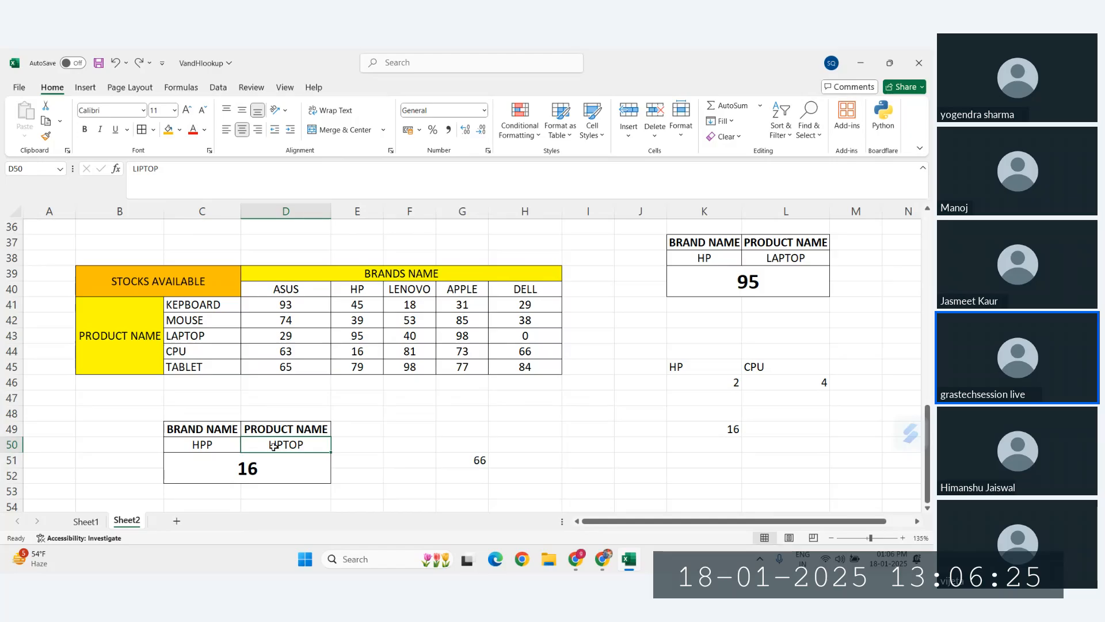
type("CPU")
key("Return")
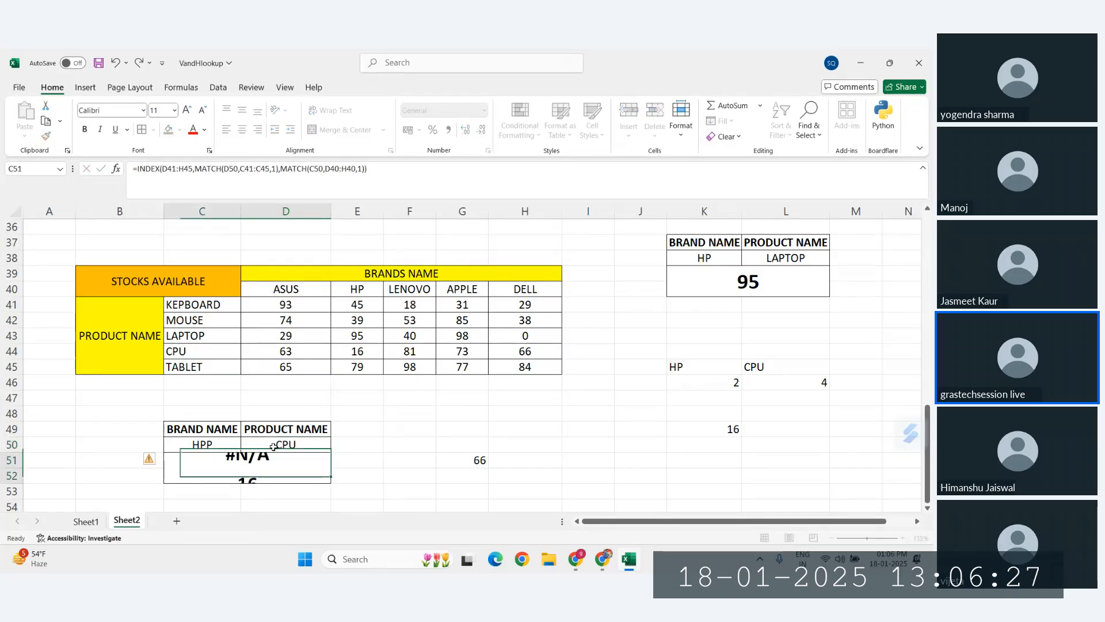
left_click(219, 443)
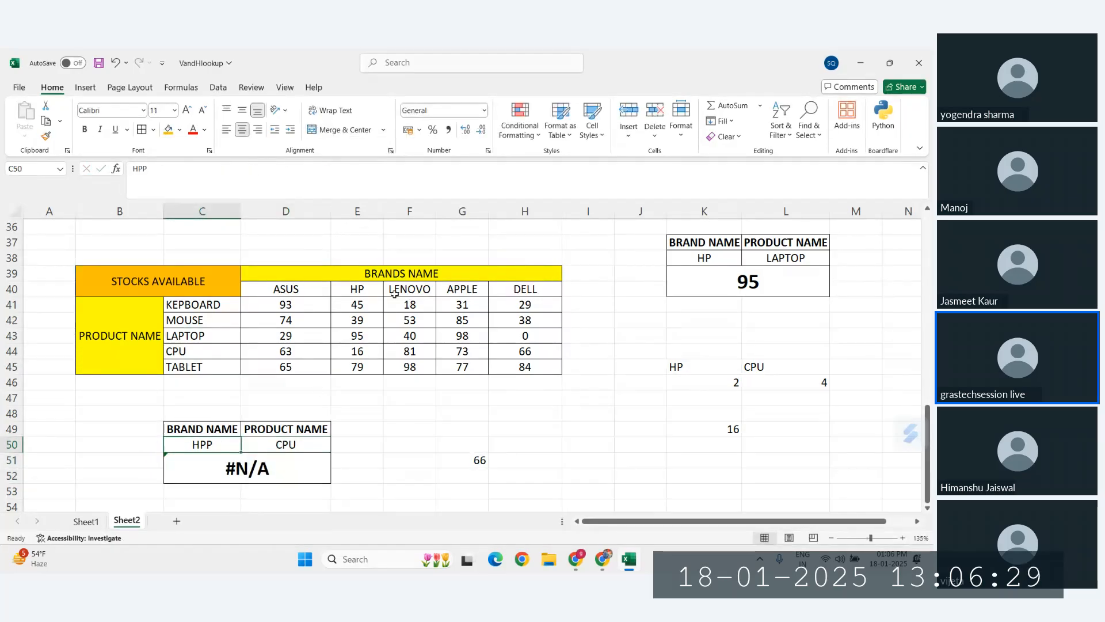
left_click(268, 483)
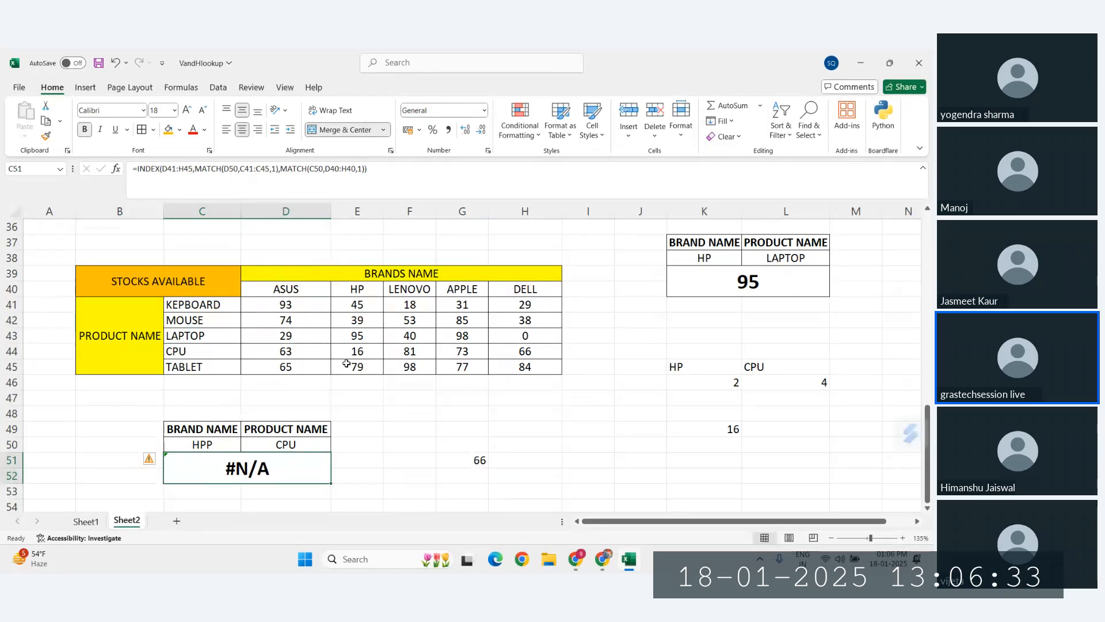
double_click(217, 447)
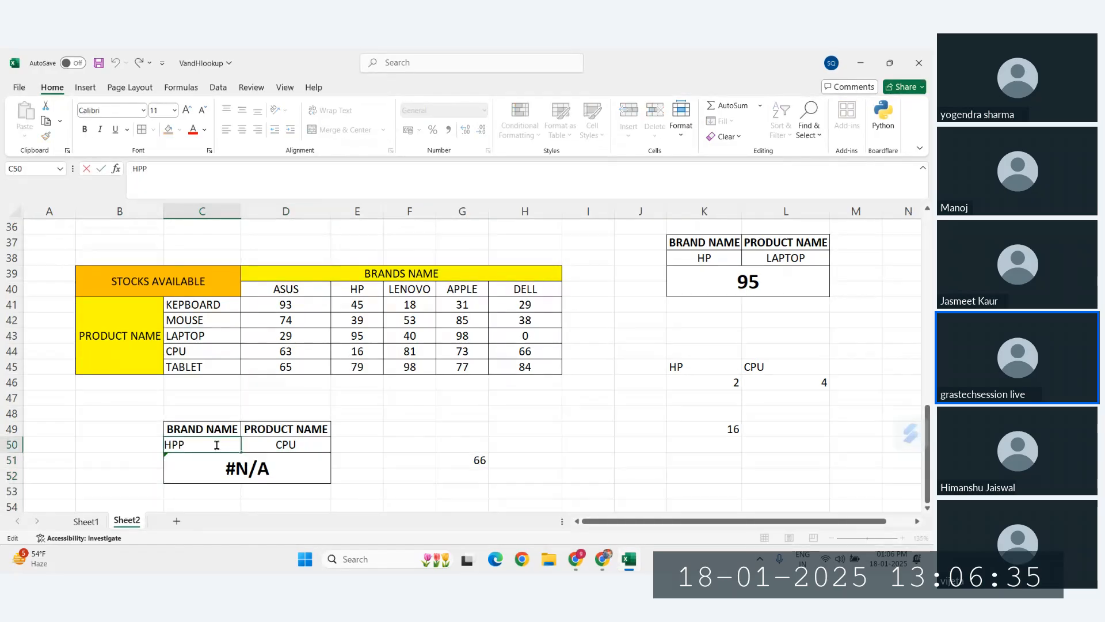
key("BackSpace")
key("Return")
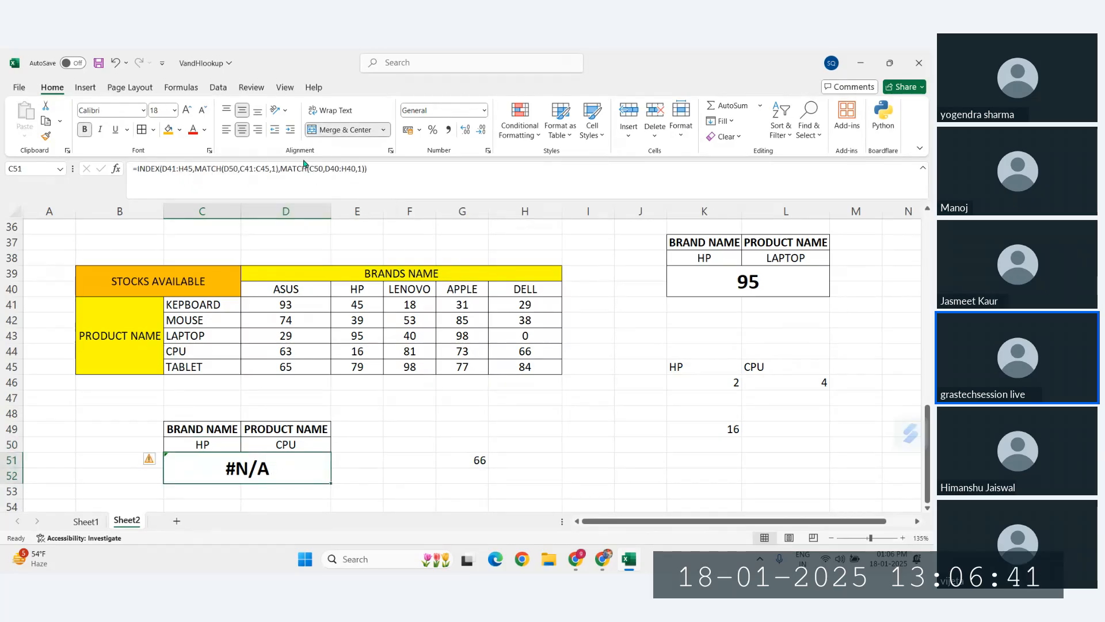
Set the match type to 0 in both MATCH functions of the INDEX formula in C51
left_click(281, 169)
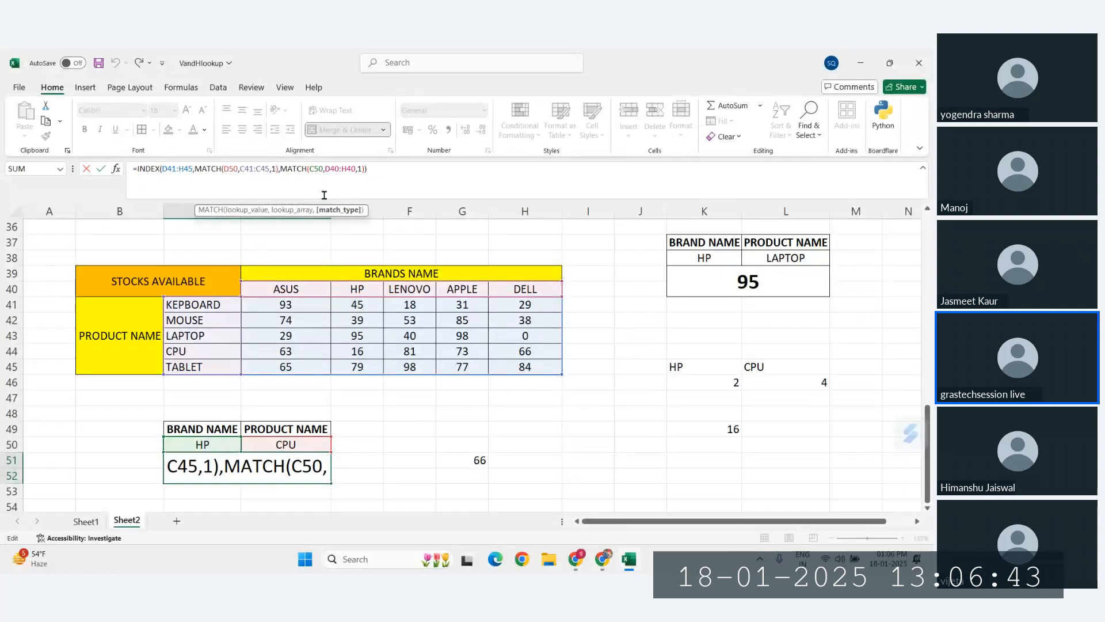
key("BackSpace")
type("0")
left_click(361, 169)
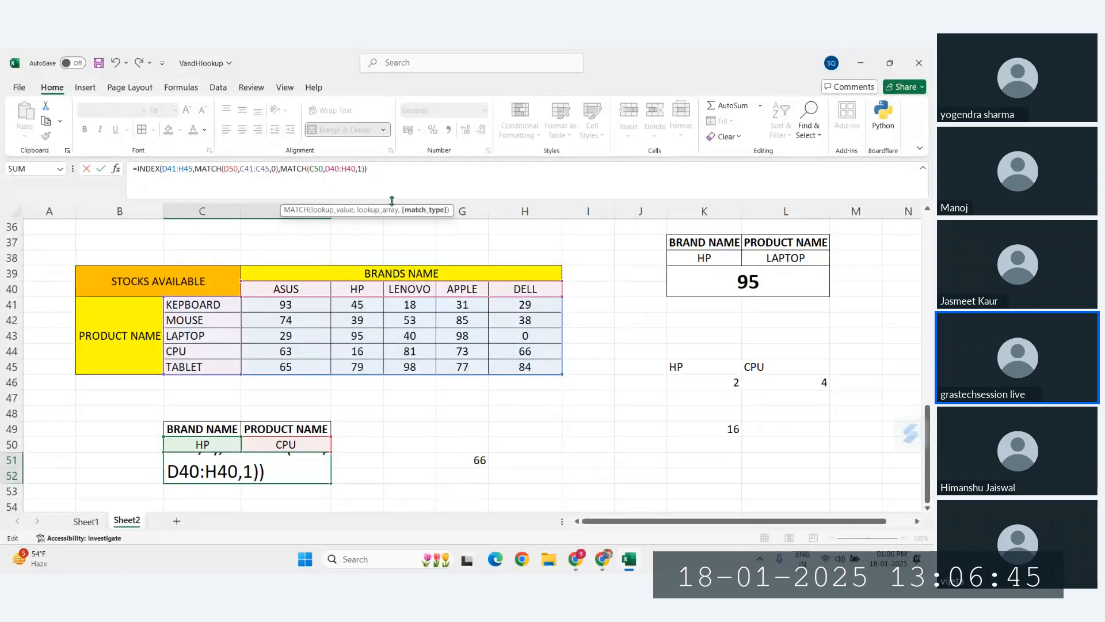
key("BackSpace")
type("0")
key("Return")
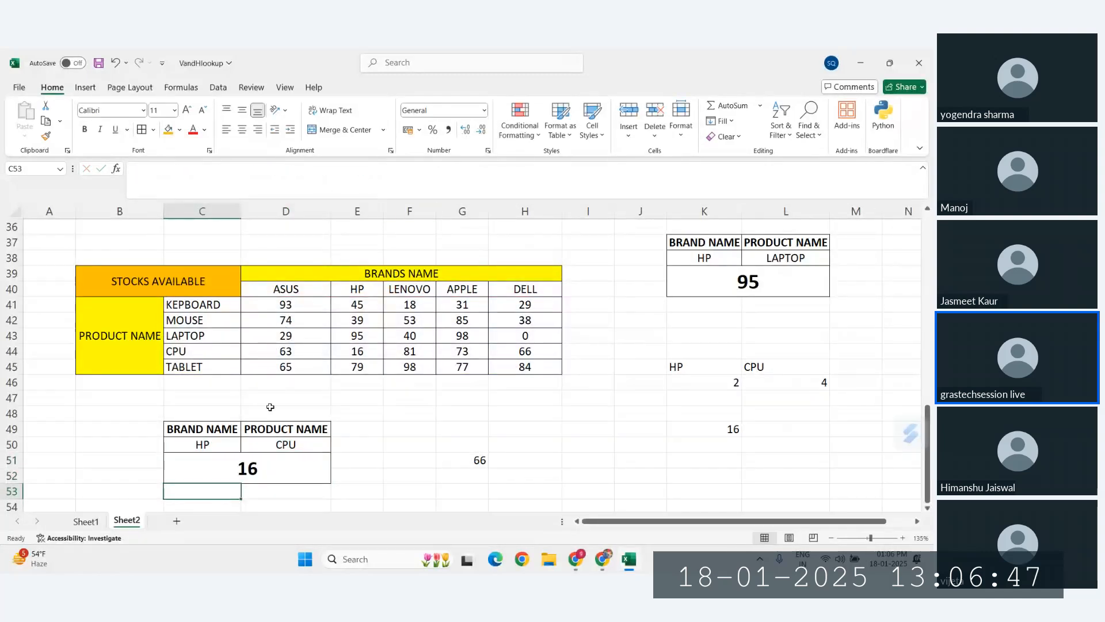
Review the lookup block C50:D52 against the stock table D41:H45, the brand headers D40:H40 and the formula in K39
left_click(263, 465)
left_click_drag(210, 446, 308, 459)
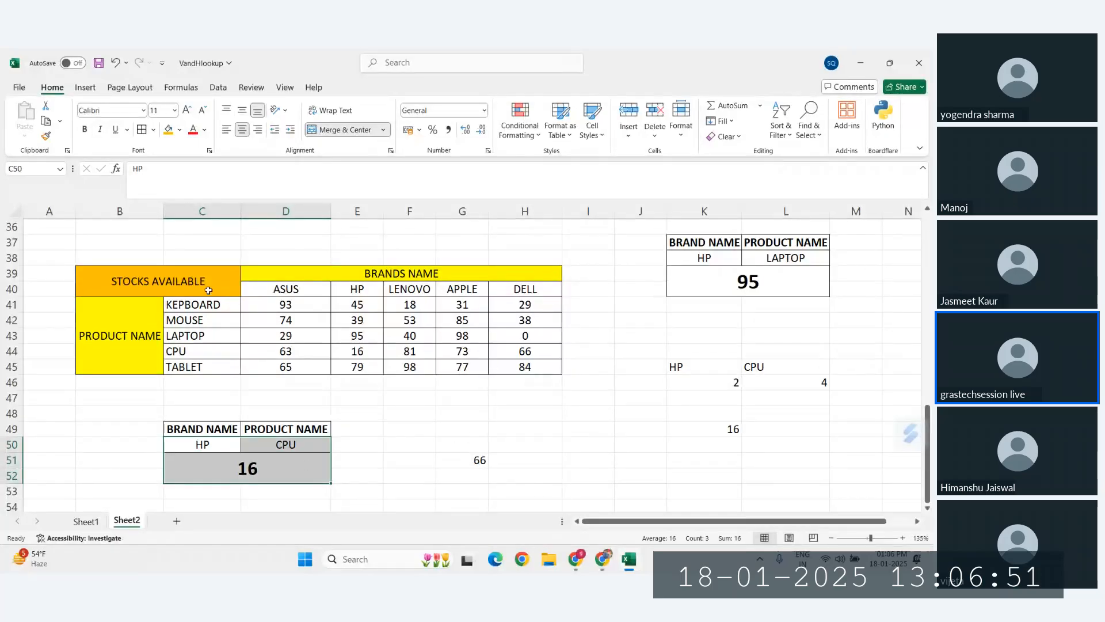
left_click_drag(253, 304, 455, 367)
left_click(539, 366)
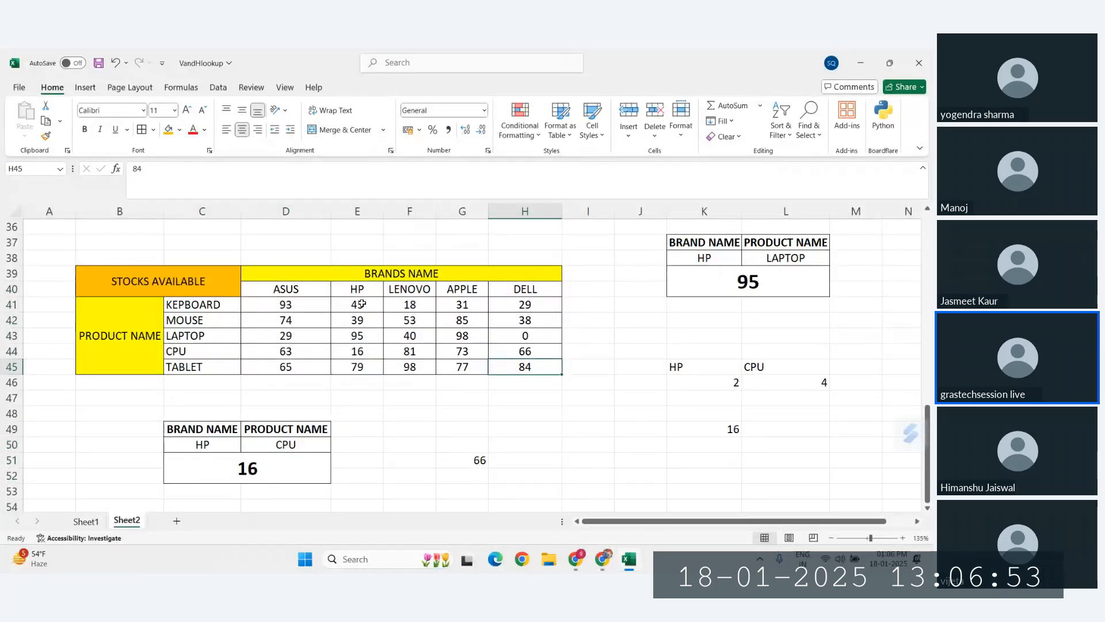
left_click(750, 284)
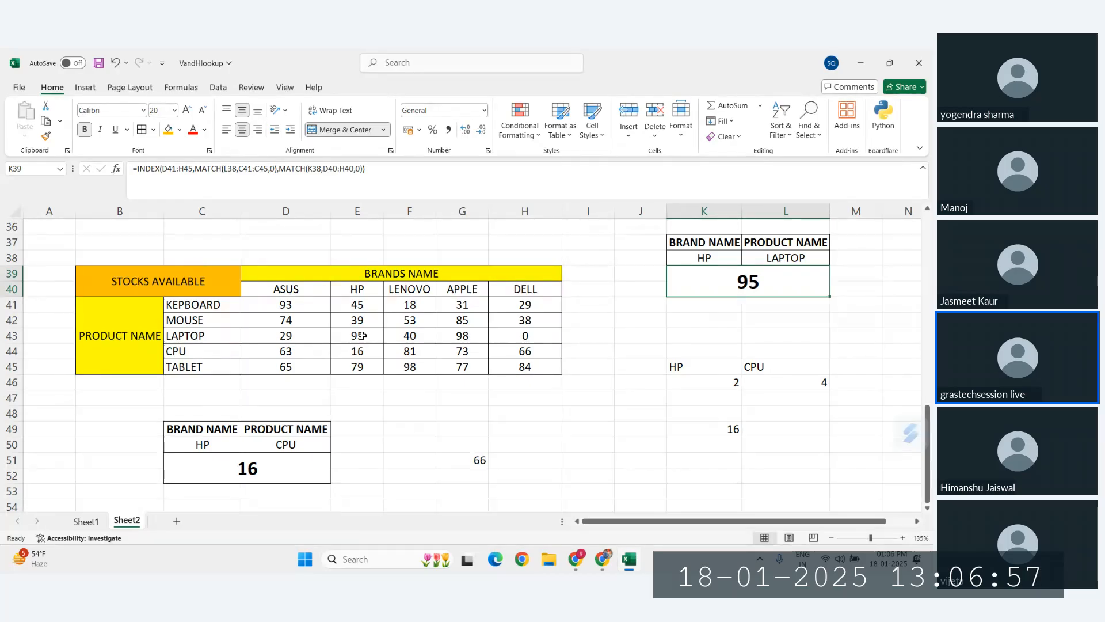
left_click_drag(281, 288, 509, 294)
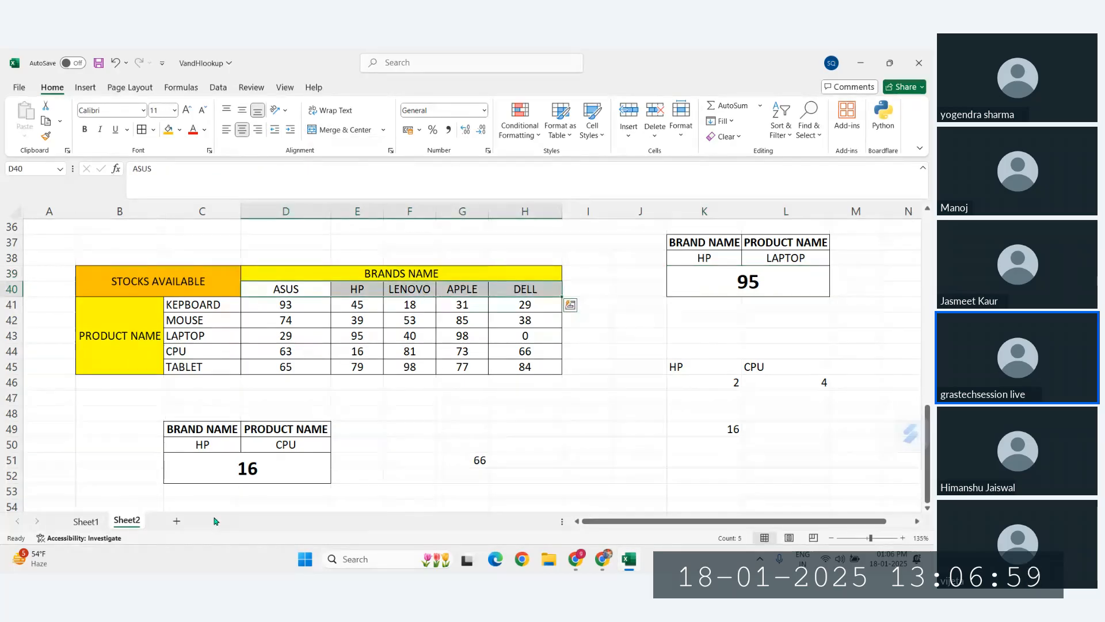
scroll(390, 412, "down", 3)
scroll(392, 413, "up", 4)
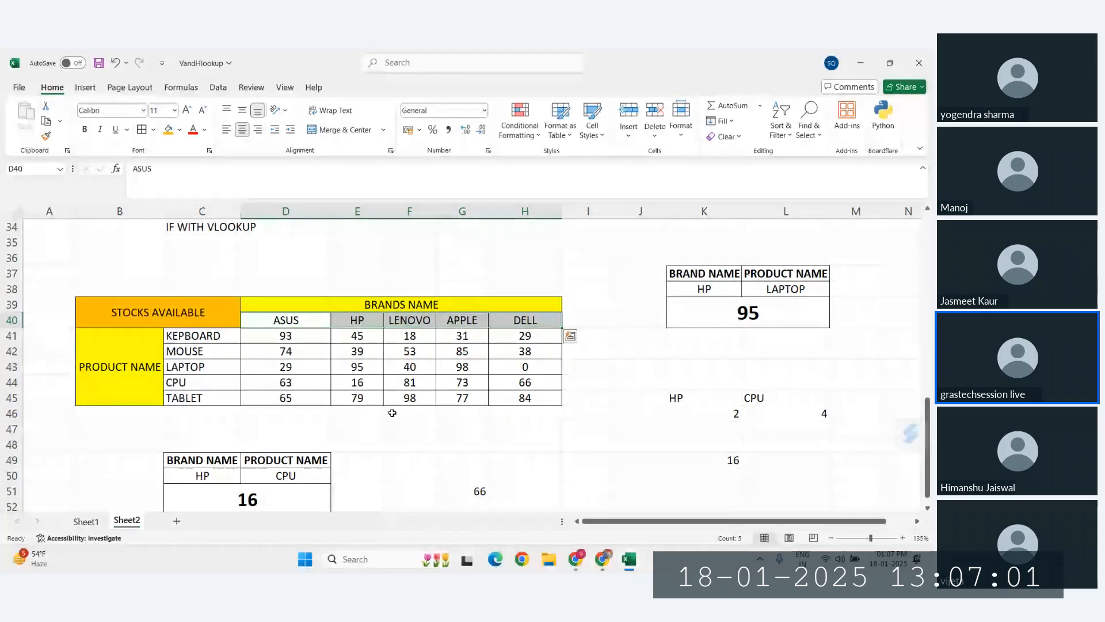
scroll(391, 412, "up", 2)
Switch to Sheet1 and examine the approximate-match VLOOKUP price remarks in F53:F62 against the price range table I52:J57
left_click(86, 520)
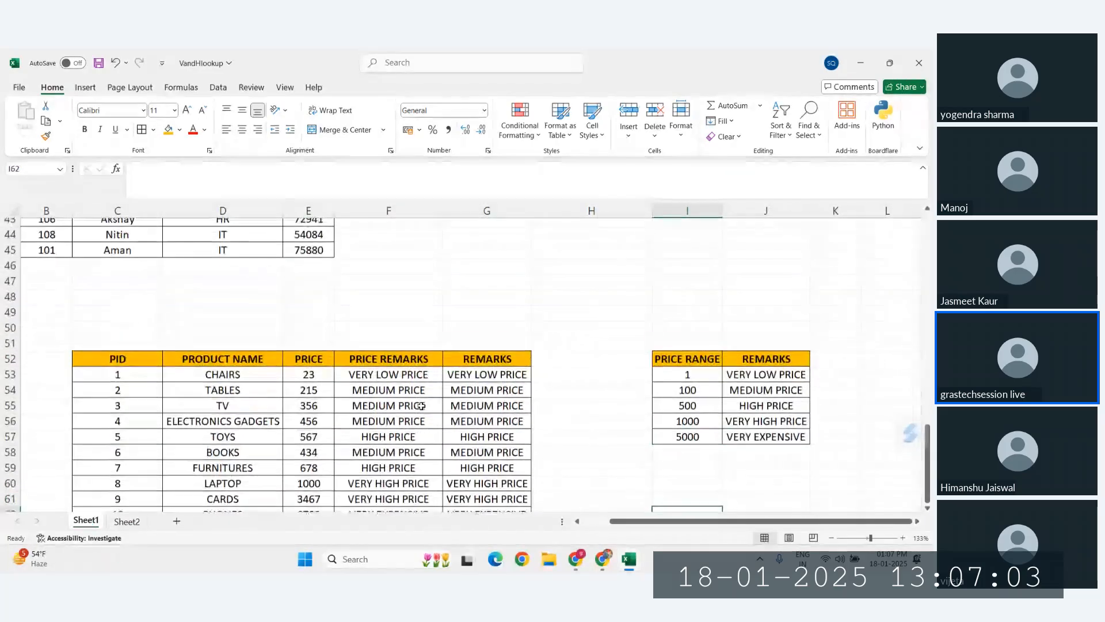
scroll(422, 406, "down", 1)
left_click_drag(388, 334, 545, 405)
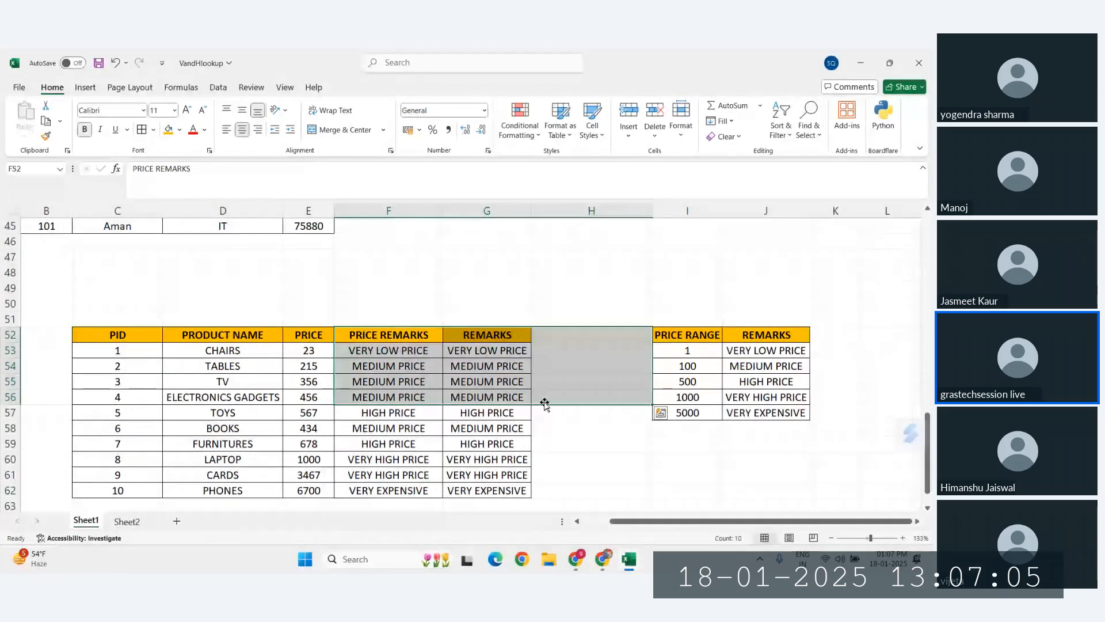
scroll(544, 405, "down", 2)
left_click(420, 375)
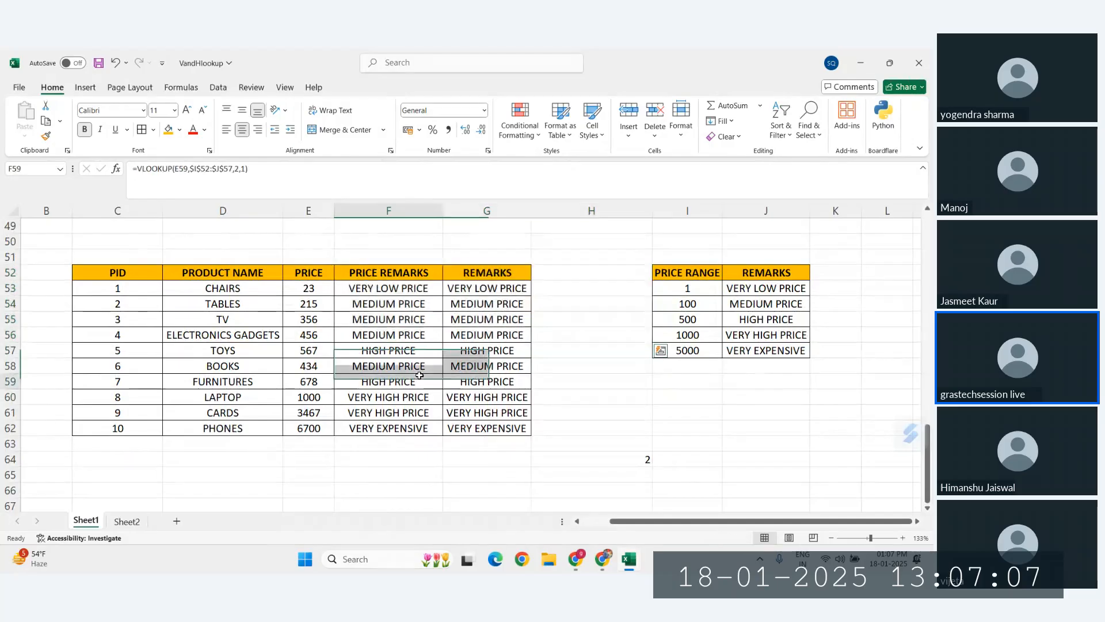
left_click_drag(389, 283, 388, 444)
left_click_drag(689, 286, 691, 350)
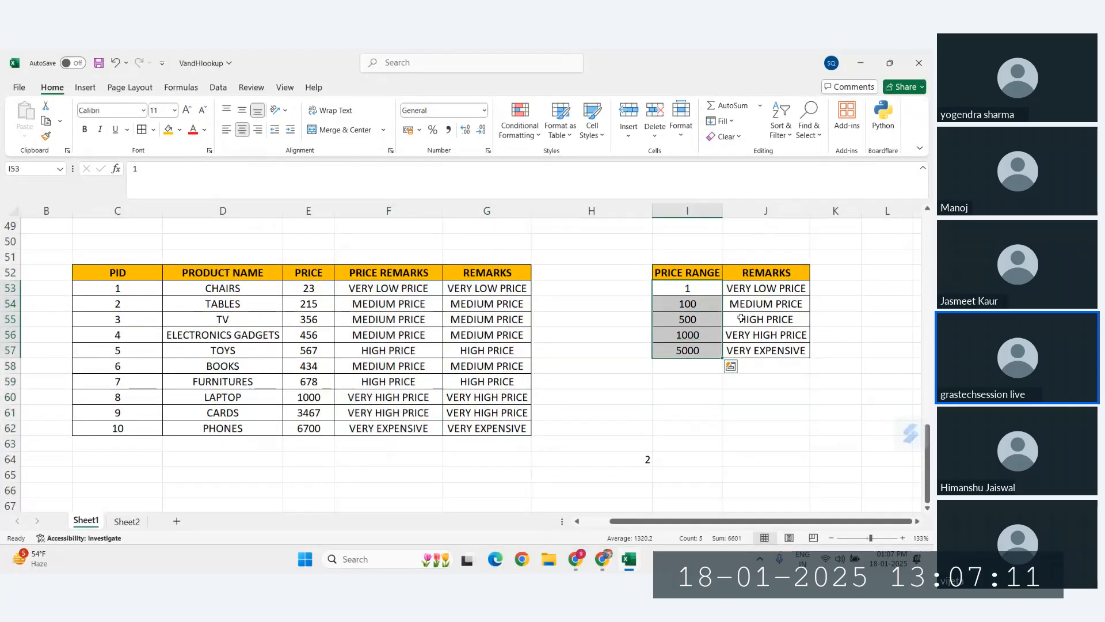
left_click(747, 273)
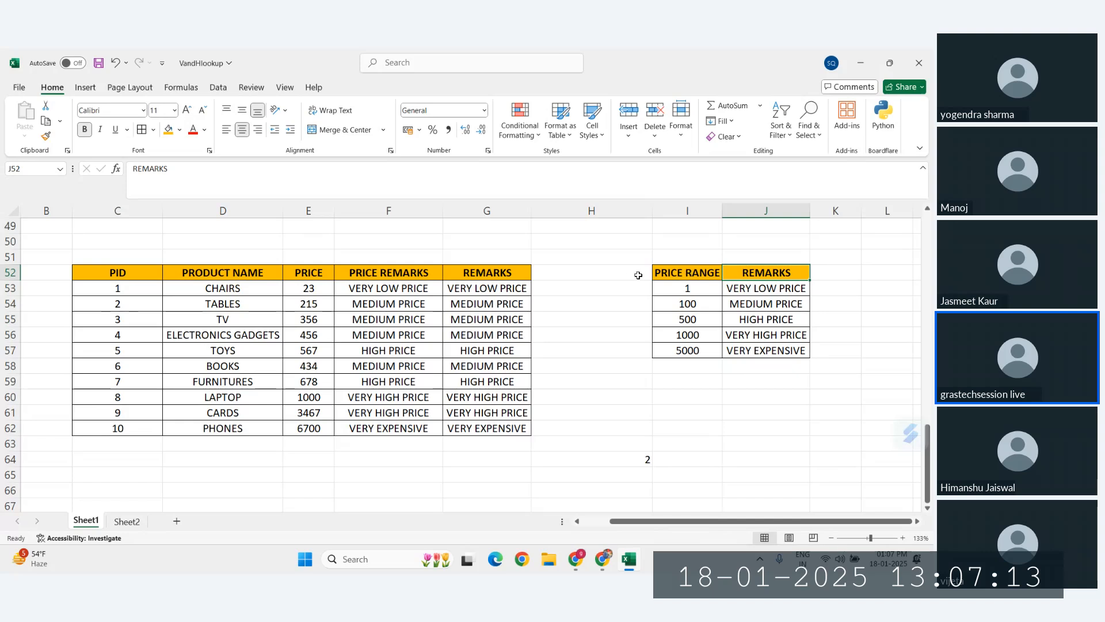
Look over the employee tables and the product price table C52:G62 on Sheet1
scroll(399, 397, "up", 5)
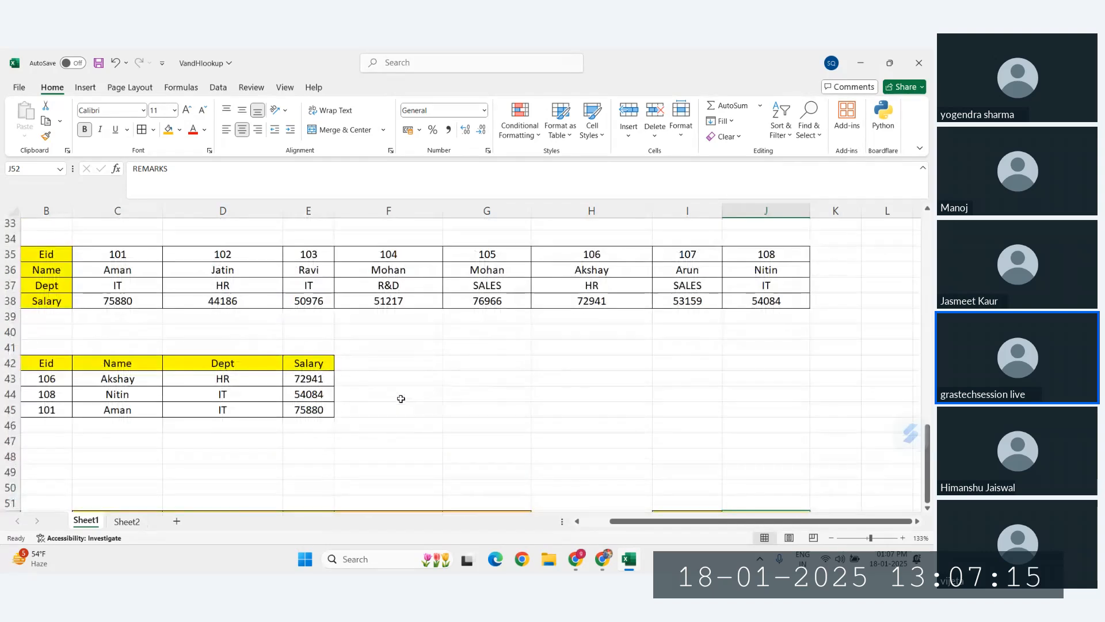
scroll(399, 397, "down", 4)
mouse_move(141, 343)
left_mouse_down()
mouse_move(489, 417)
mouse_move(500, 490)
left_mouse_up()
left_click(647, 466)
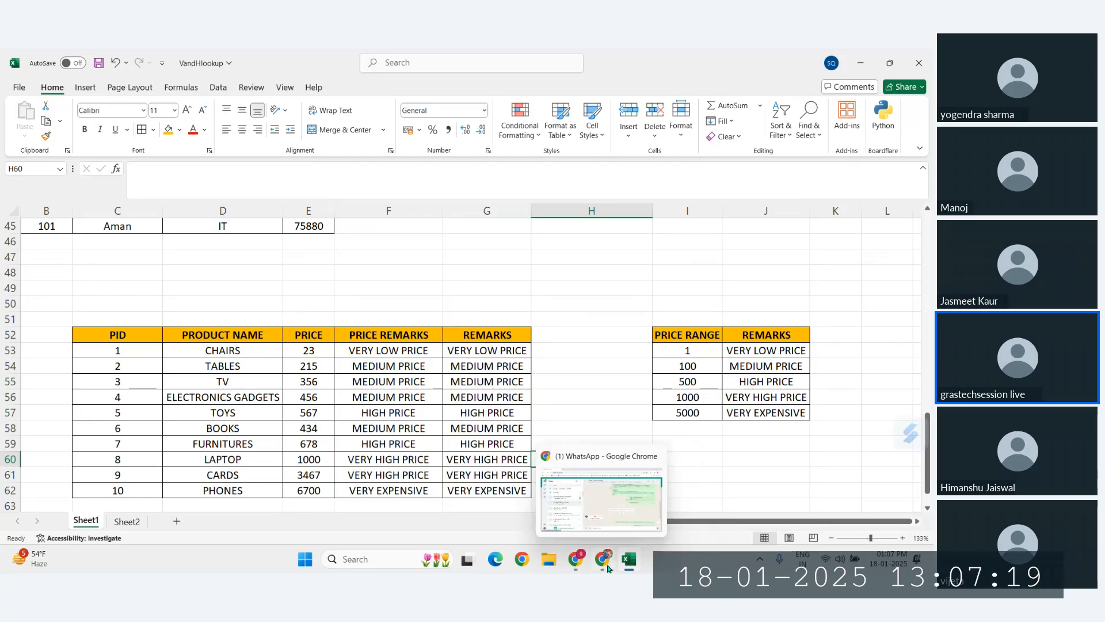
Switch to the Zoho Meeting window in Chrome to view the EXCEL CLASS session
mouse_move(575, 559)
left_click(532, 519)
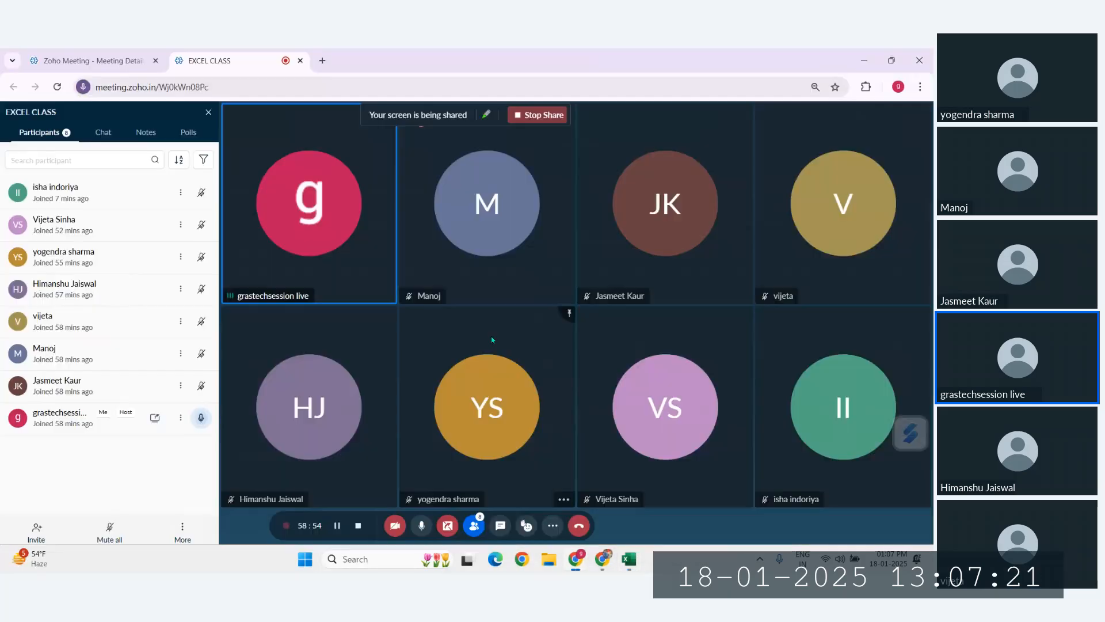
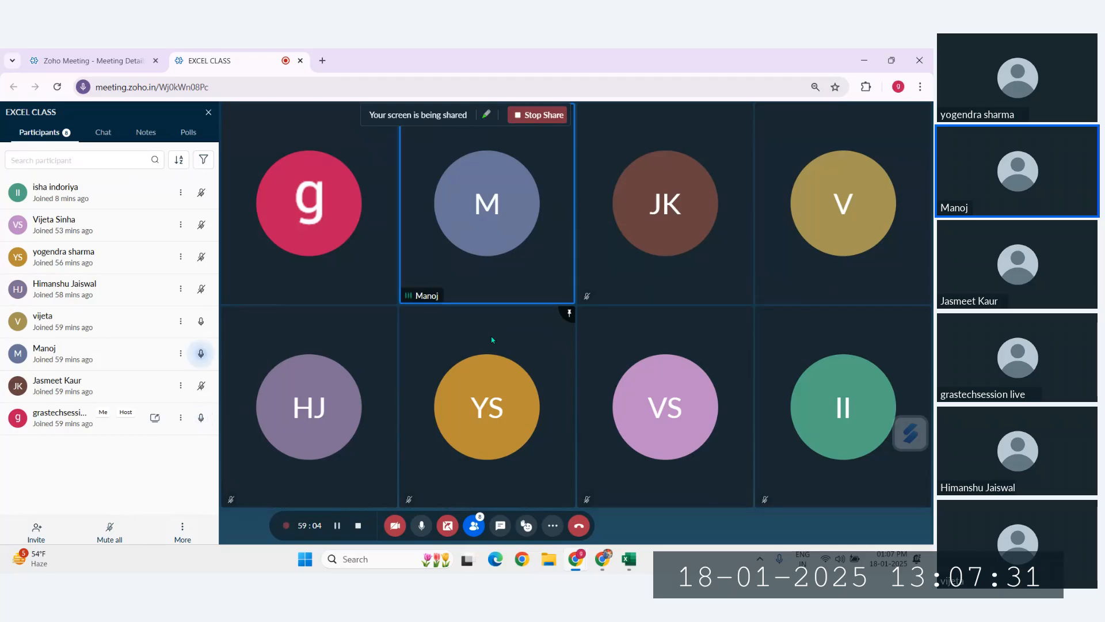
Switch back to the VandHlookup workbook in Excel and review the horizontal employee table B35:J38 on Sheet1
left_click(629, 559)
scroll(334, 378, "up", 5)
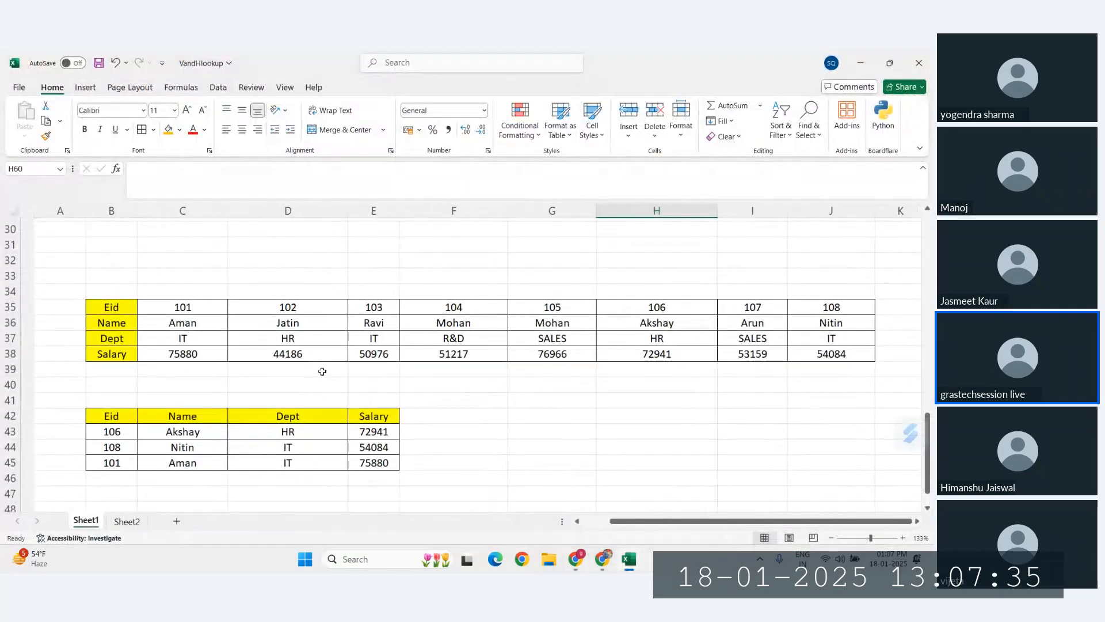
left_click_drag(98, 307, 814, 350)
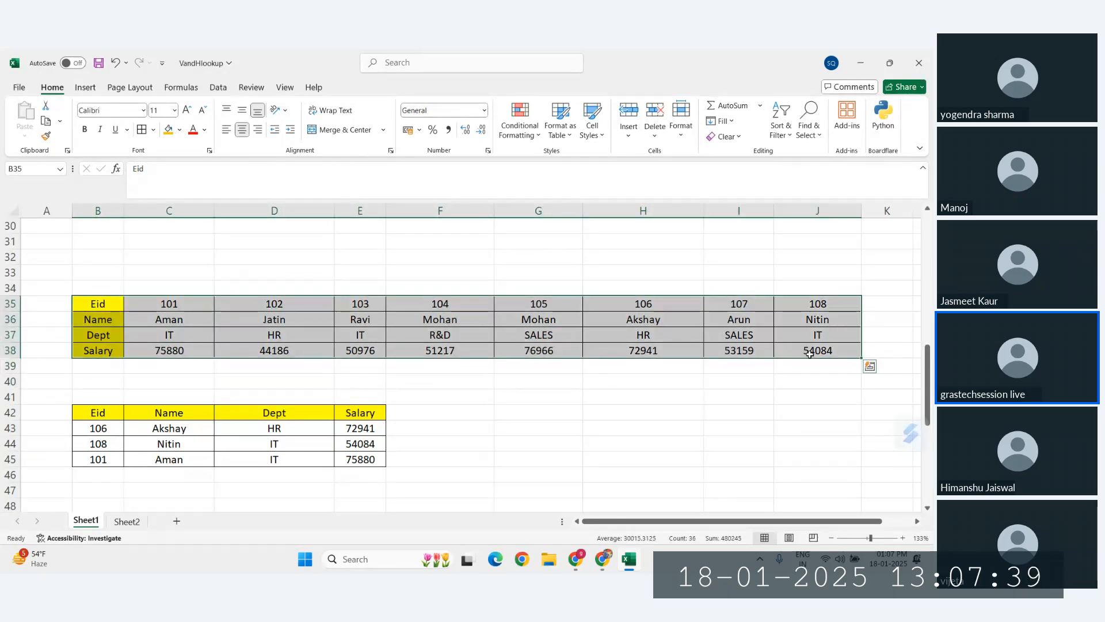
Review the product price table from C52 and the price range table I52:J57
scroll(206, 332, "down", 5)
left_click_drag(190, 317, 570, 458)
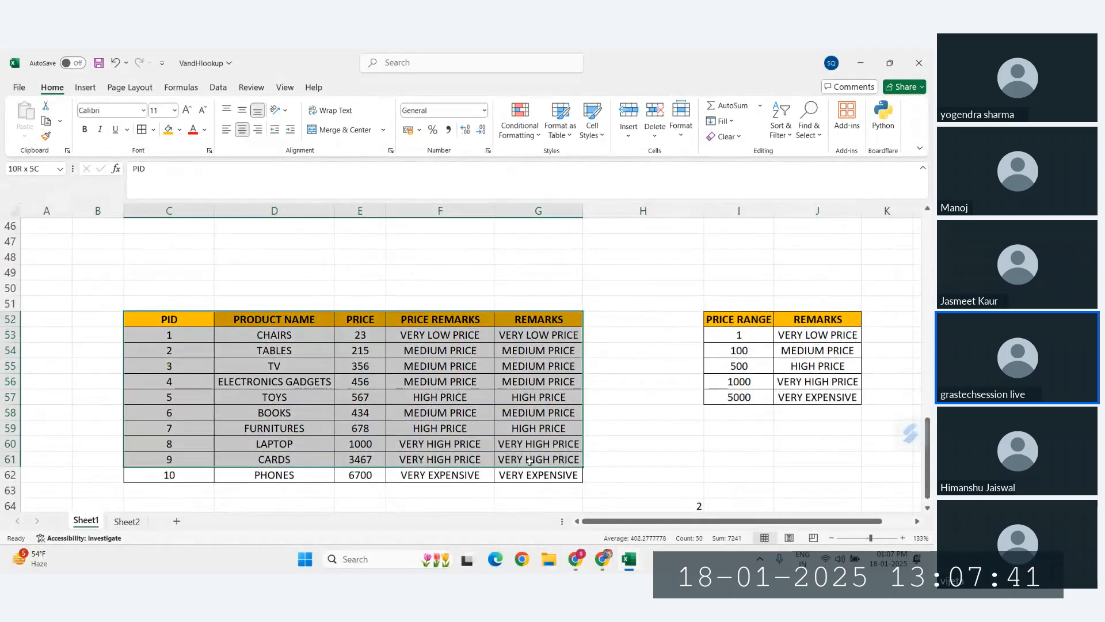
left_click_drag(725, 319, 817, 398)
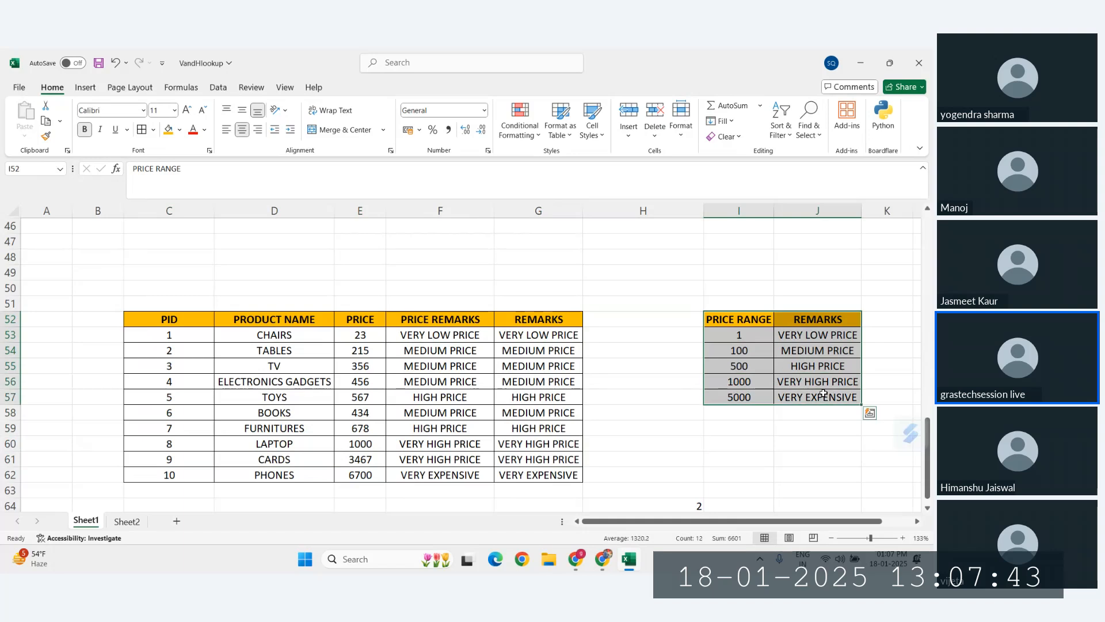
scroll(606, 322, "up", 5)
scroll(606, 322, "down", 8)
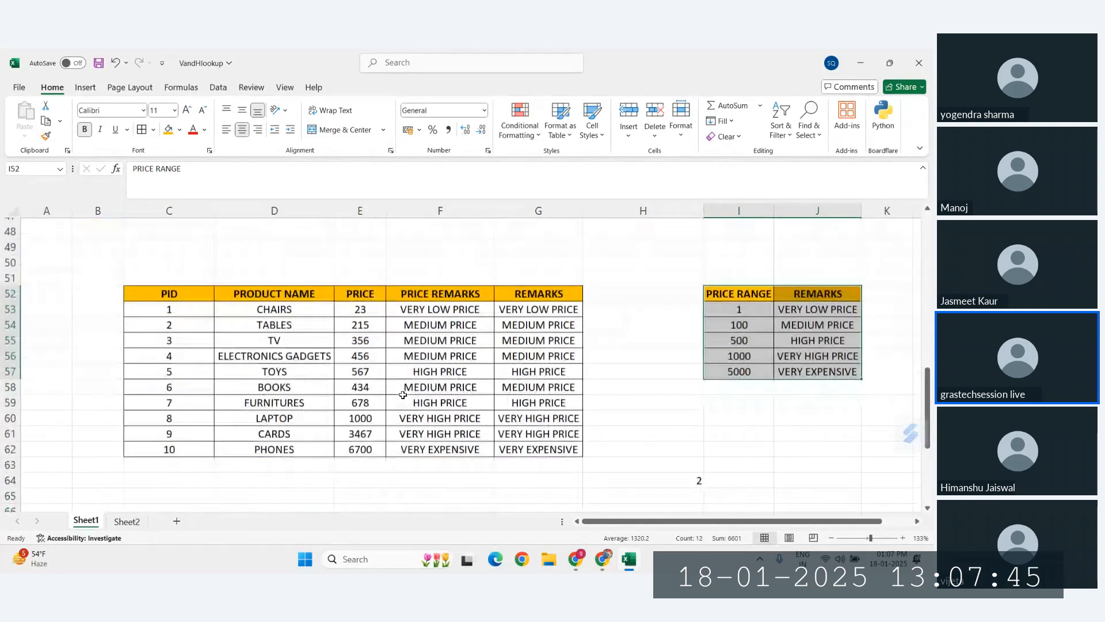
scroll(403, 395, "up", 2)
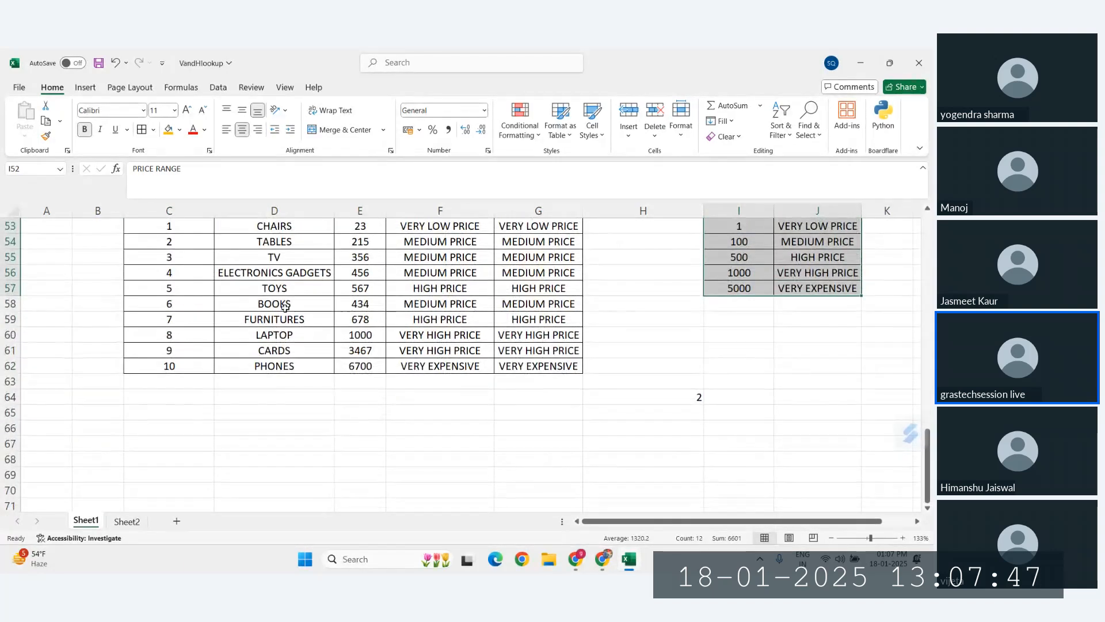
Copy the PID, PRODUCT NAME and PRICE columns in C52:E62 and paste them transposed starting at C78
left_click(158, 260)
left_click_drag(158, 260, 662, 394)
left_click_drag(189, 263, 368, 413)
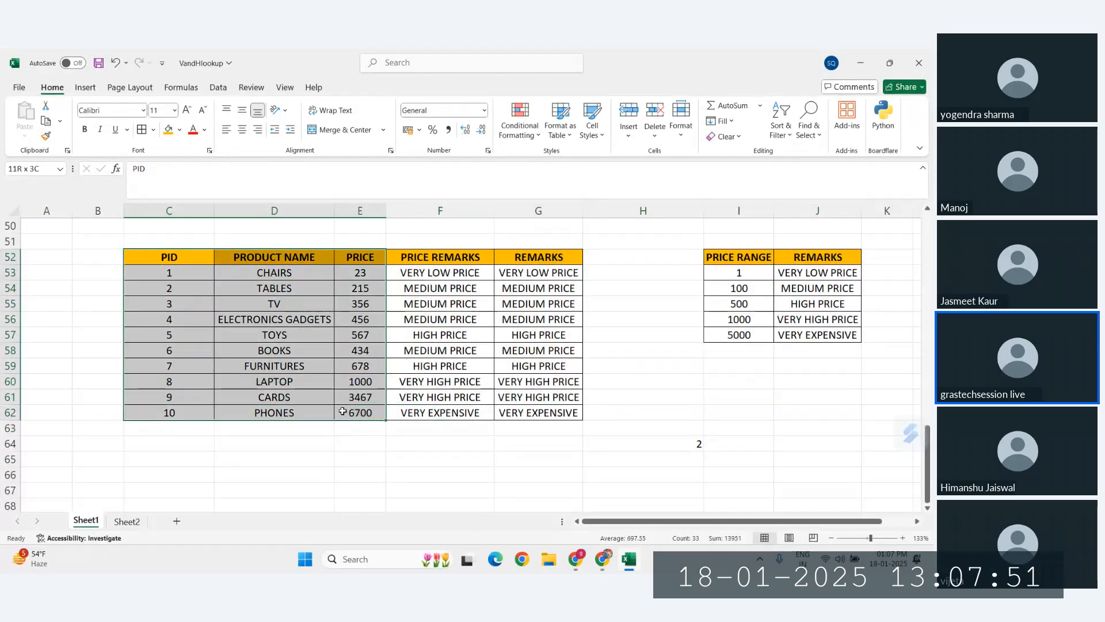
key("ctrl+c")
scroll(241, 389, "down", 7)
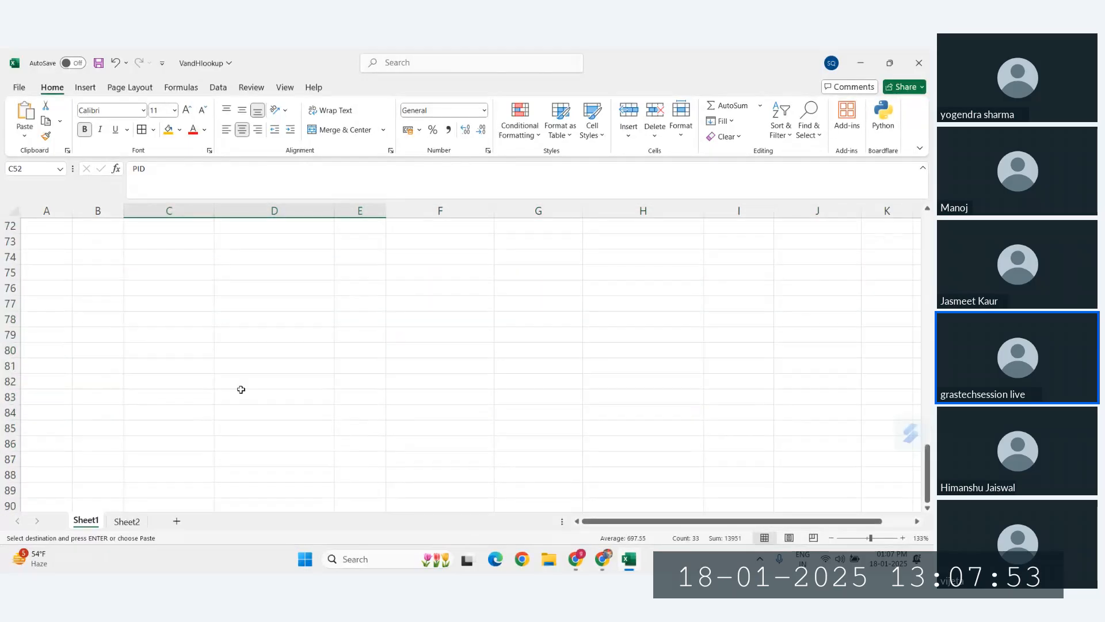
left_click(148, 316)
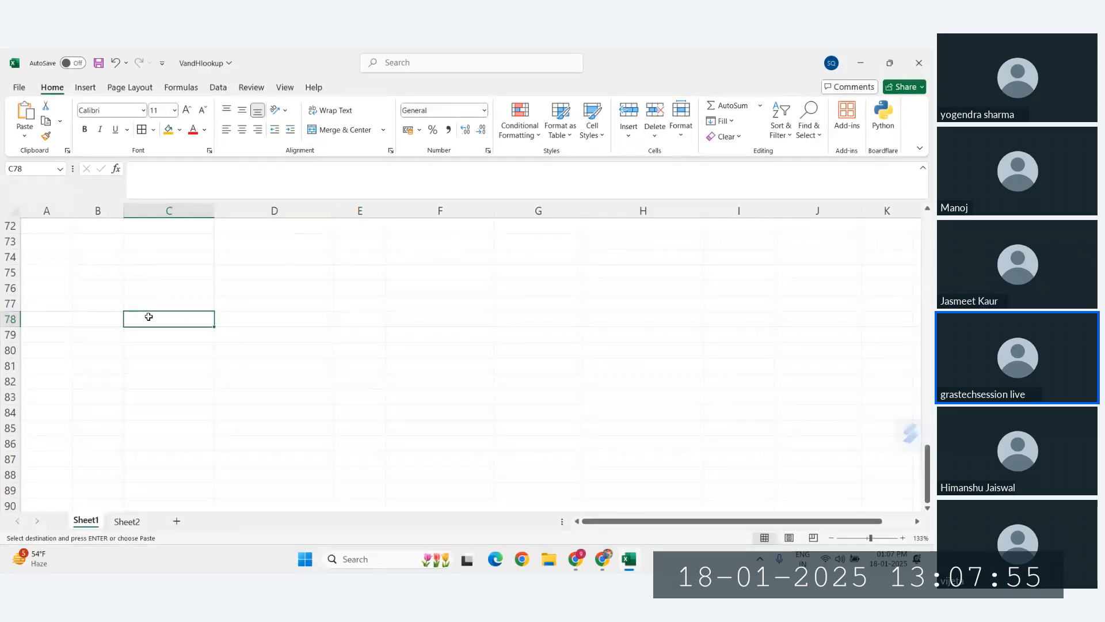
right_click(149, 316)
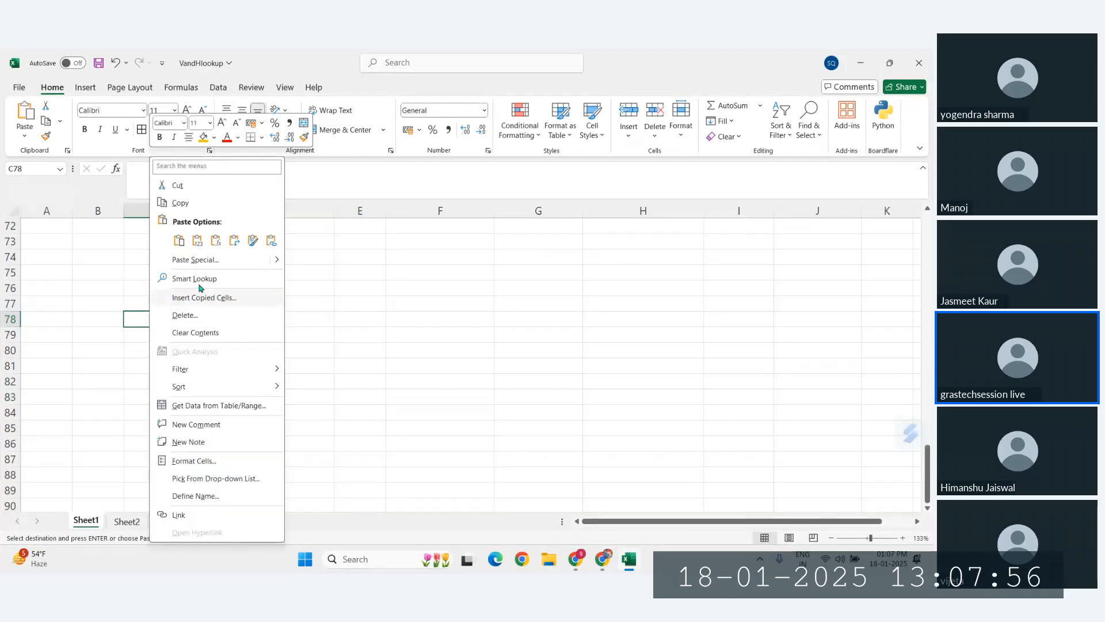
left_click(233, 240)
scroll(466, 390, "right", 3)
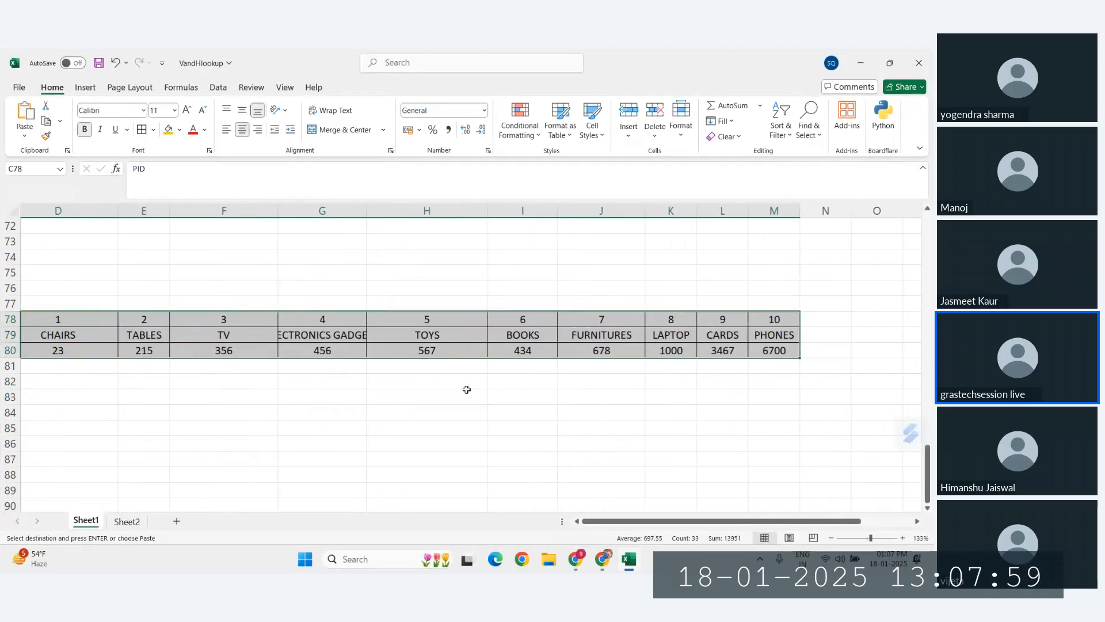
scroll(466, 390, "left", 3)
scroll(467, 390, "down", 1)
scroll(466, 389, "down", 2)
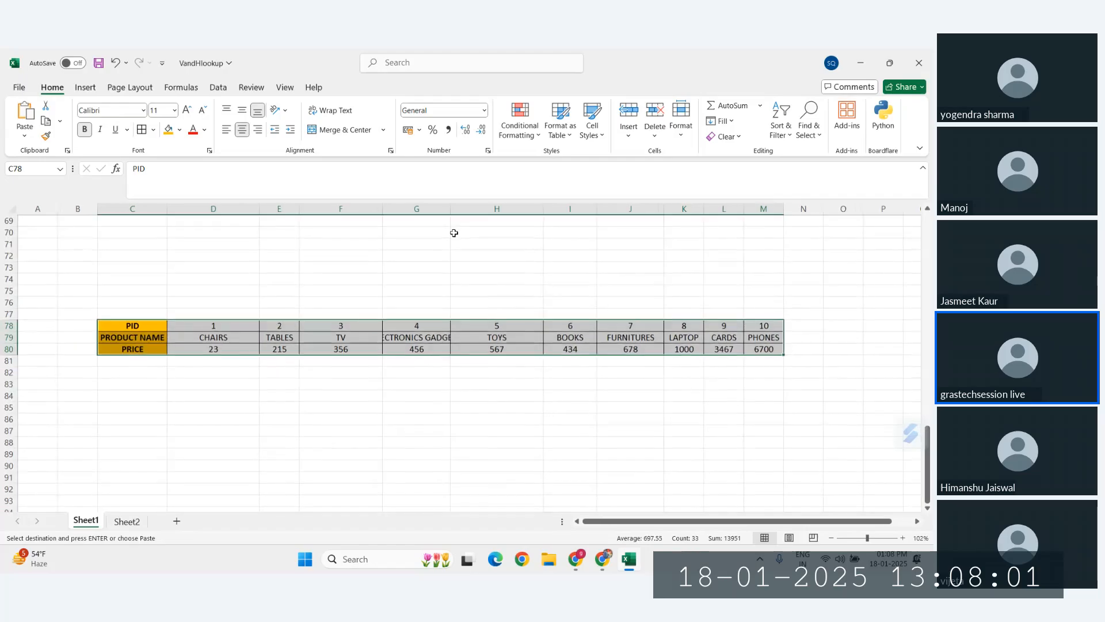
Copy the price range and remarks table I52:J57 and paste it transposed at C72
left_click(455, 266)
scroll(535, 305, "up", 7)
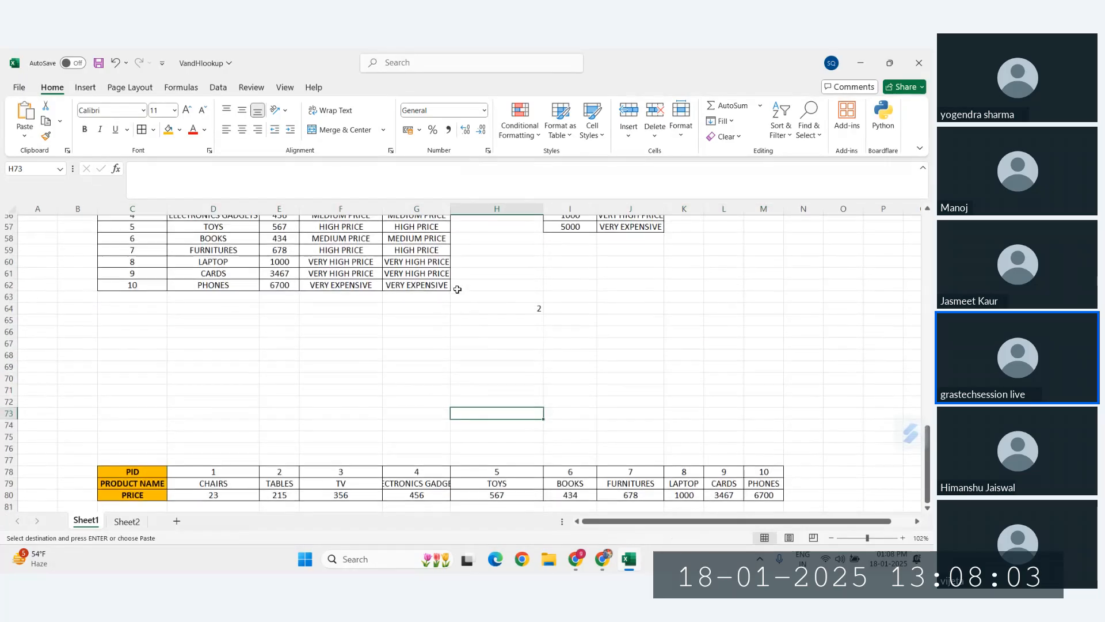
left_click_drag(563, 254, 639, 314)
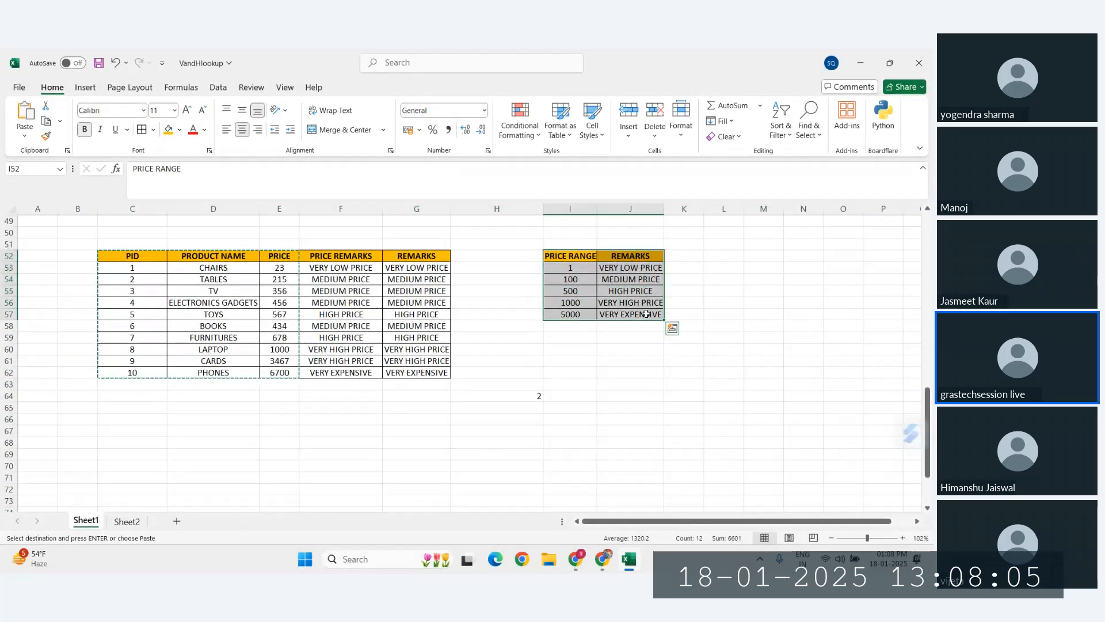
scroll(510, 438, "down", 6)
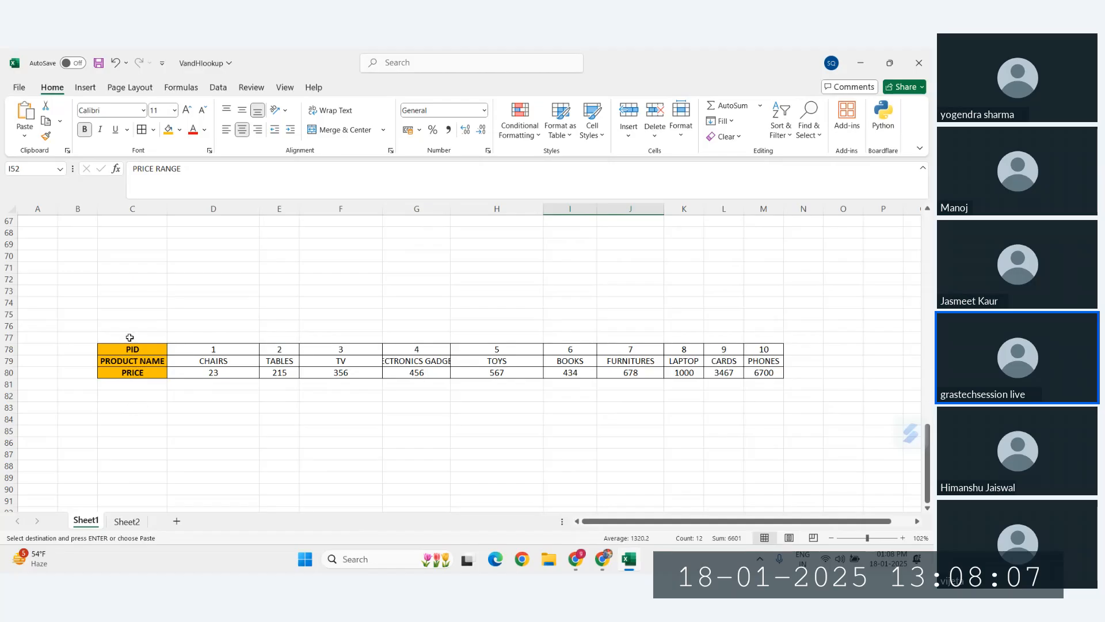
left_click(117, 282)
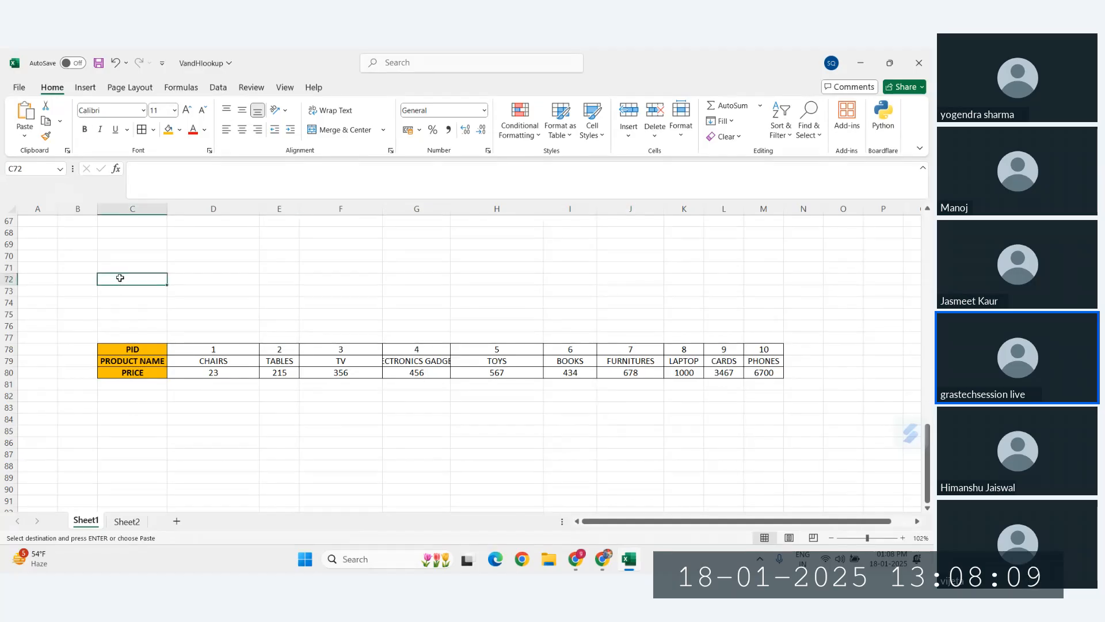
right_click(119, 278)
left_click(206, 241)
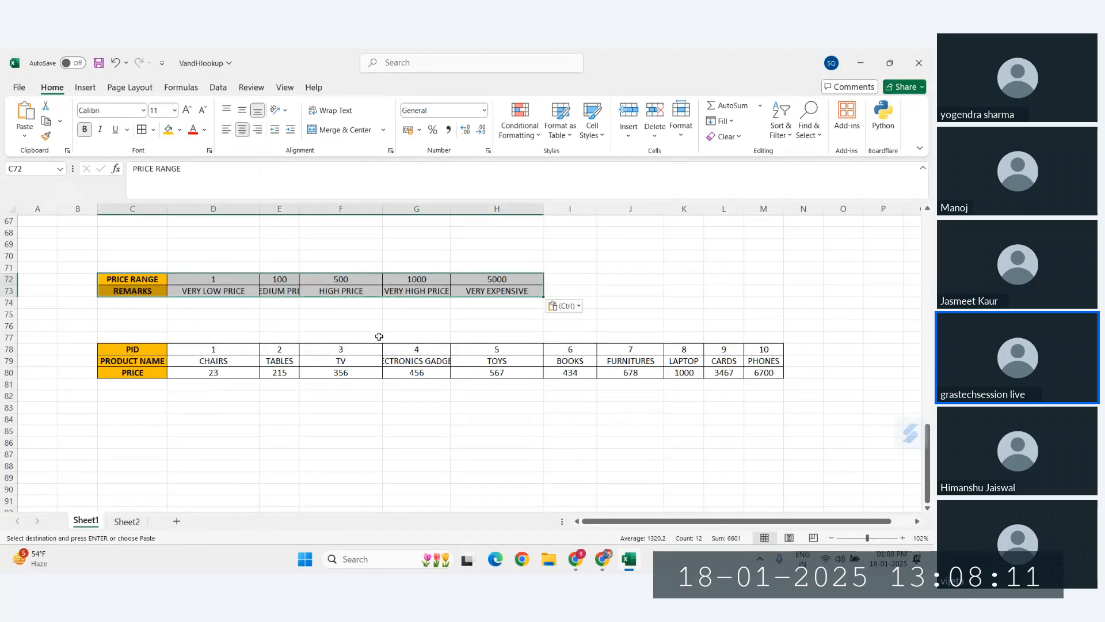
Autofit columns E and G to their contents
left_click(380, 336)
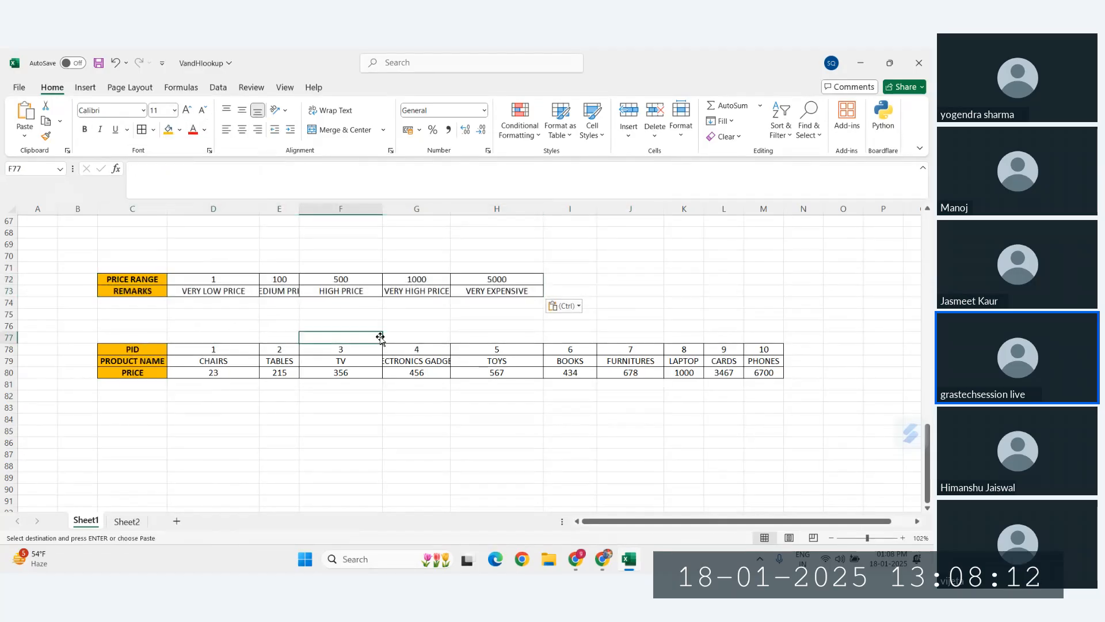
double_click(300, 208)
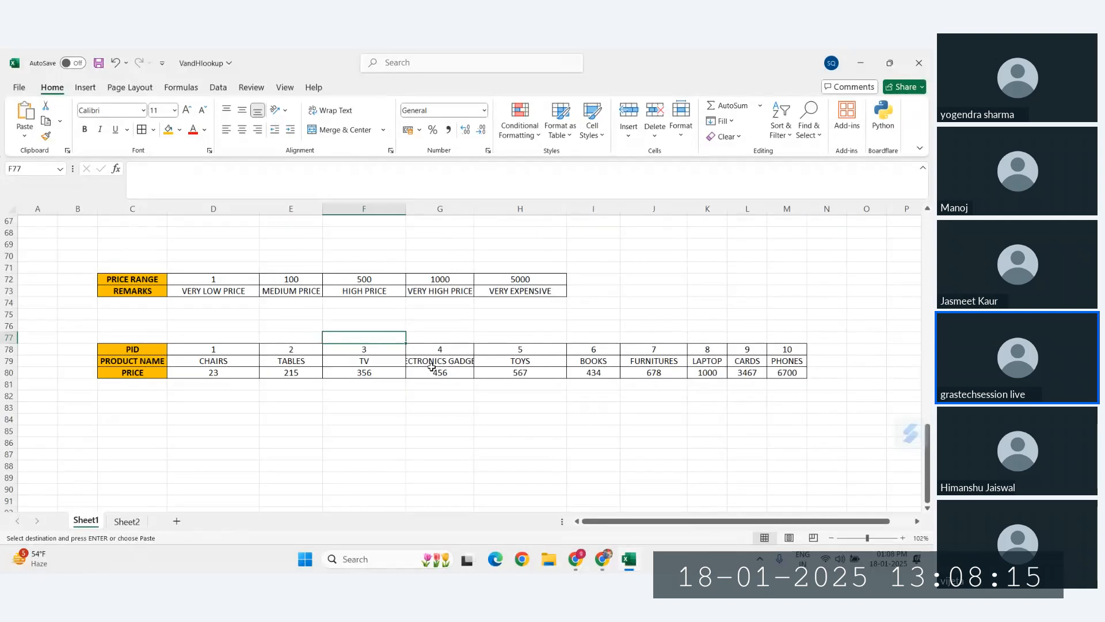
left_click(441, 396)
double_click(474, 208)
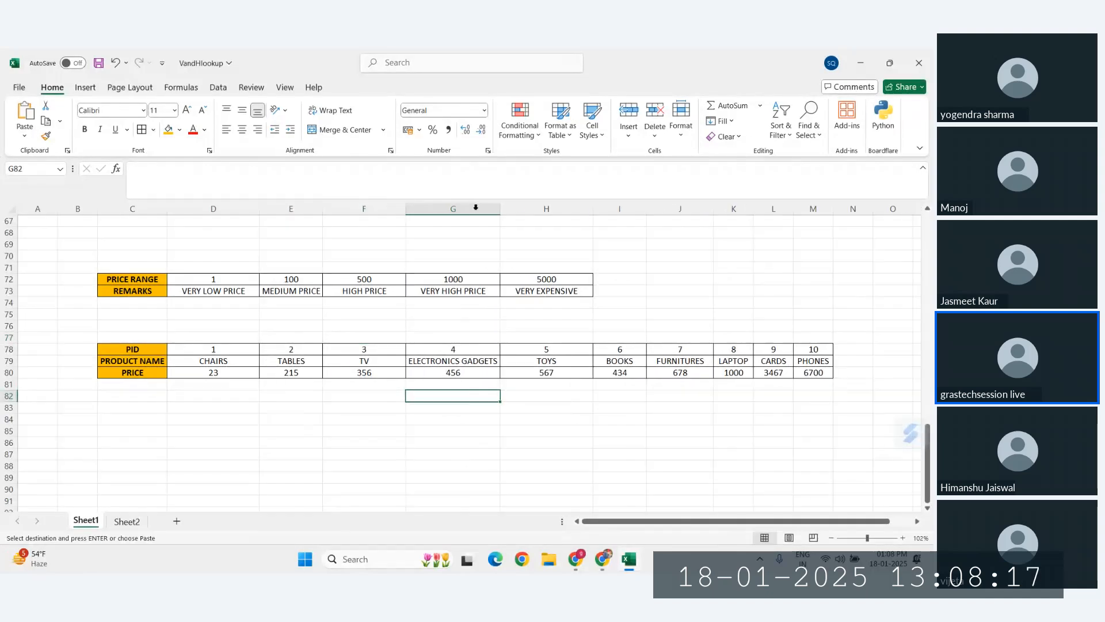
Add the row label PRICE REMARKS in C81, below the horizontal product table's PRICE label
left_click(190, 419)
left_click(130, 384)
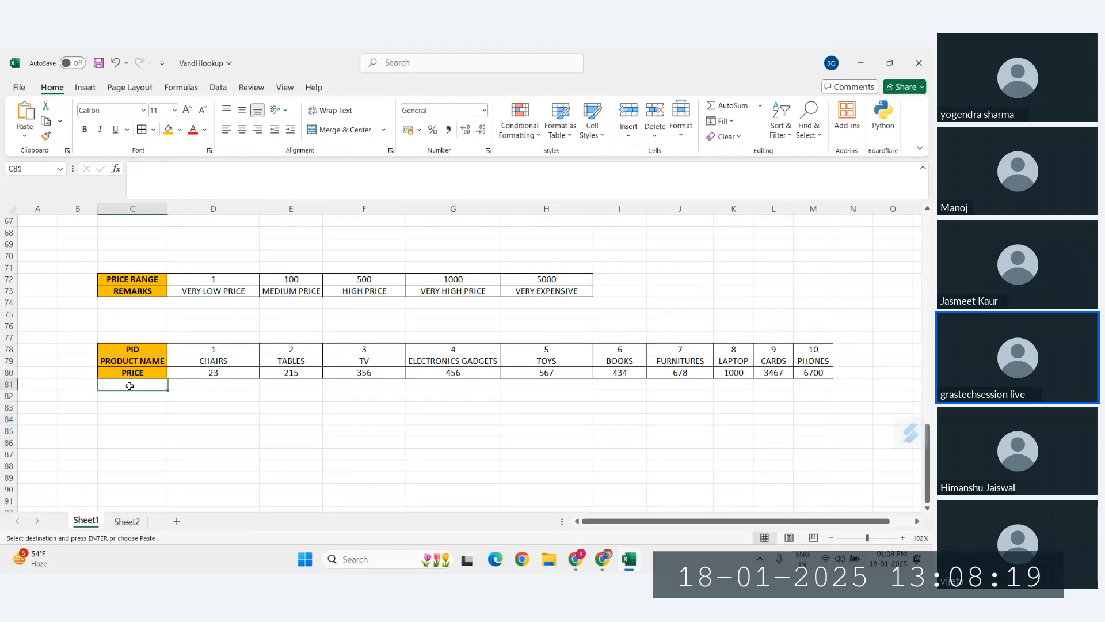
type("PRICE R")
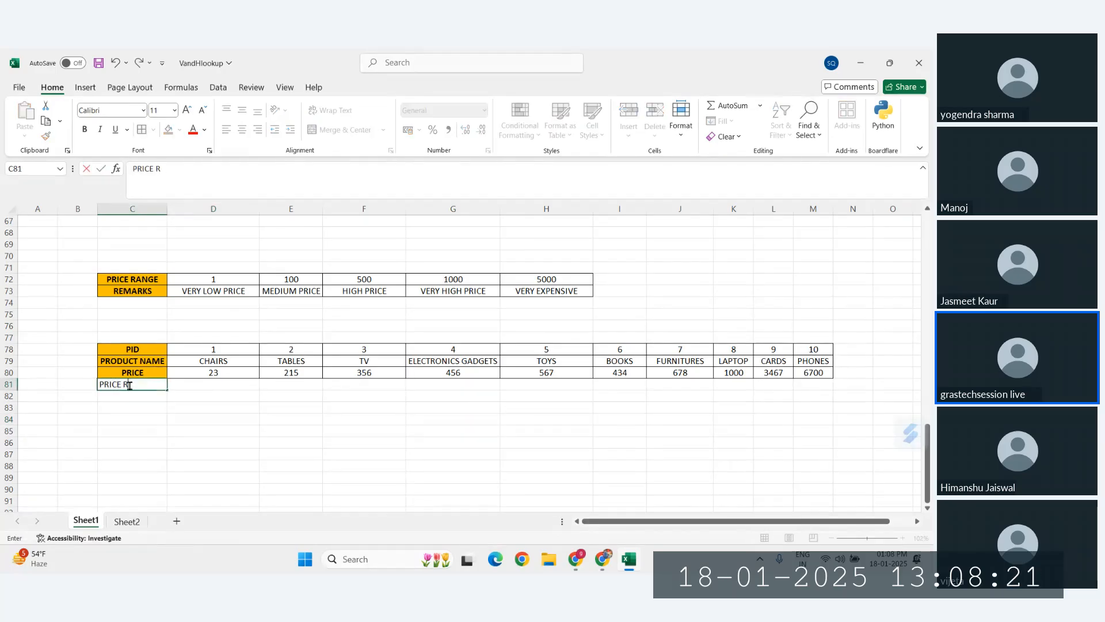
type("EMARKS")
key("Return")
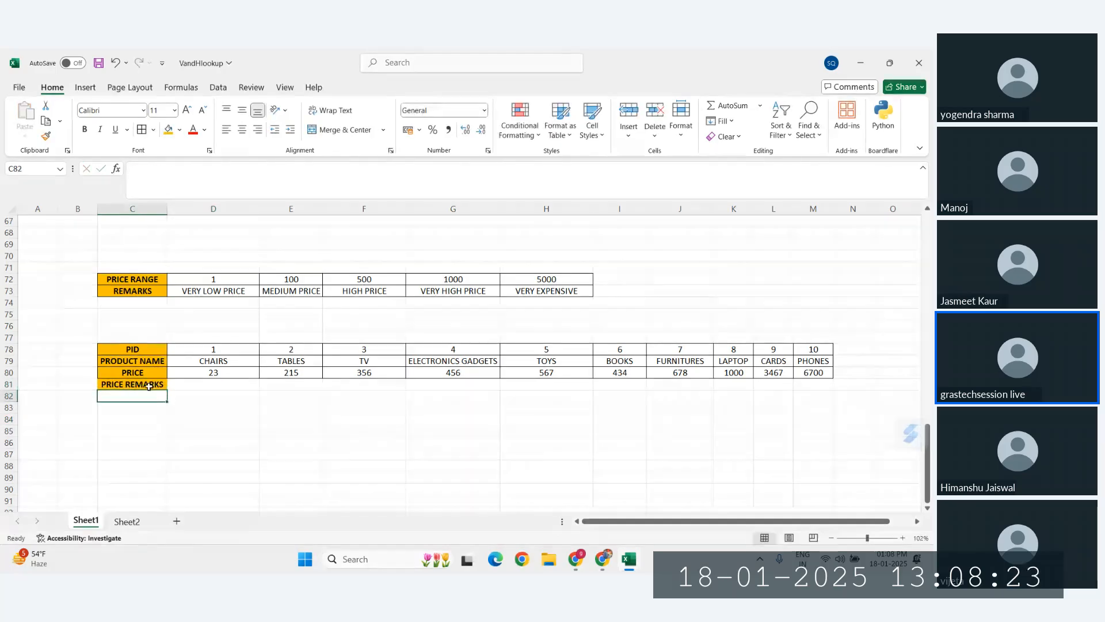
left_click_drag(130, 384, 822, 384)
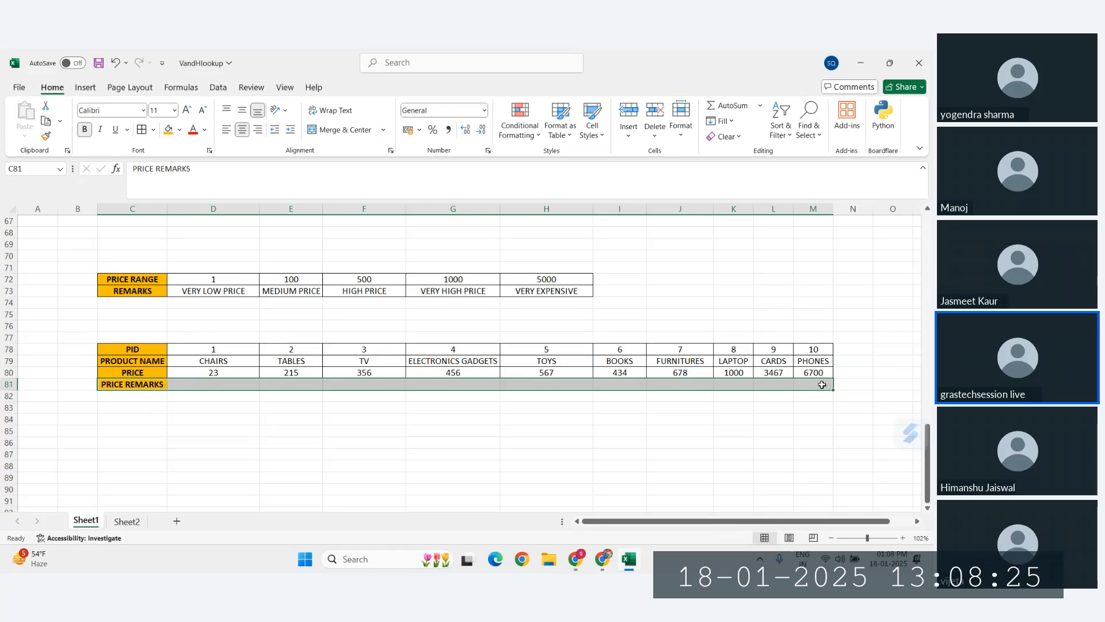
key("ctrl+r")
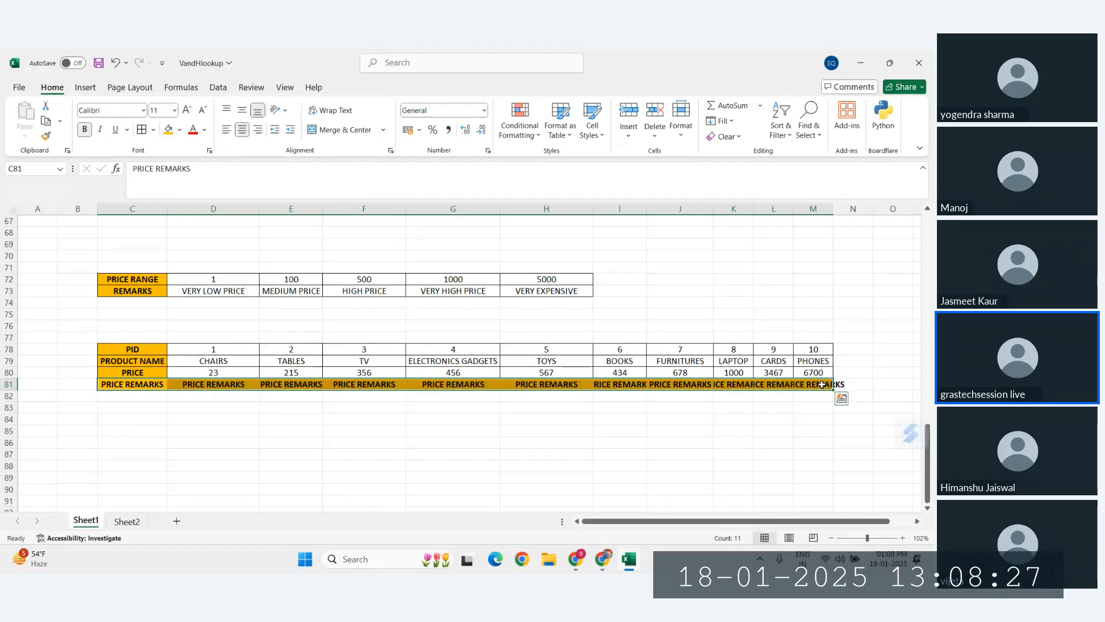
key("ctrl+z")
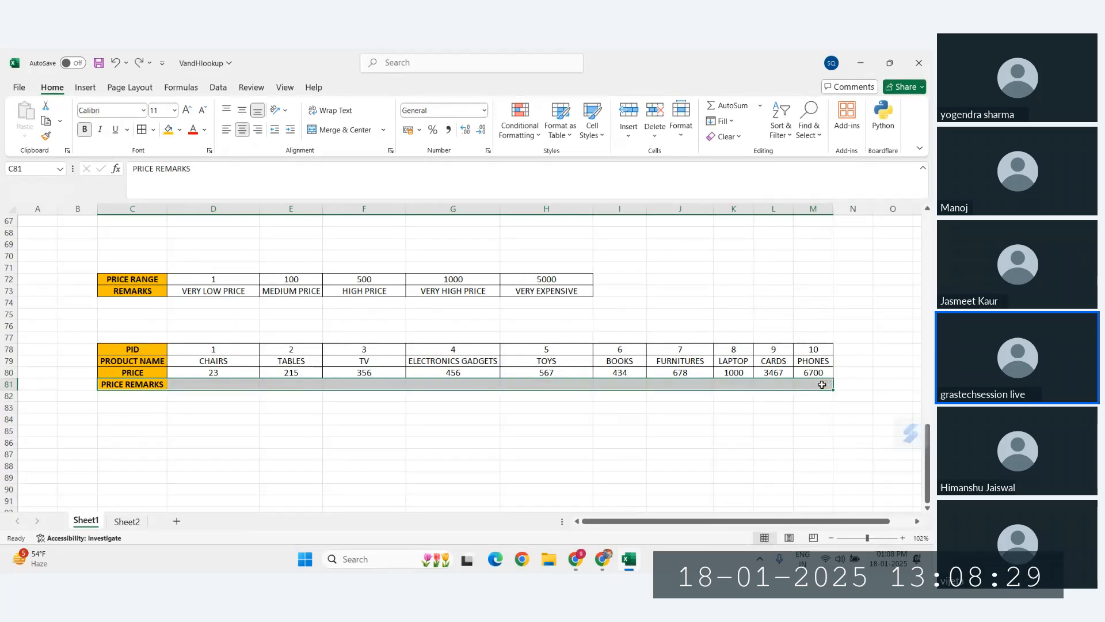
left_click(190, 428)
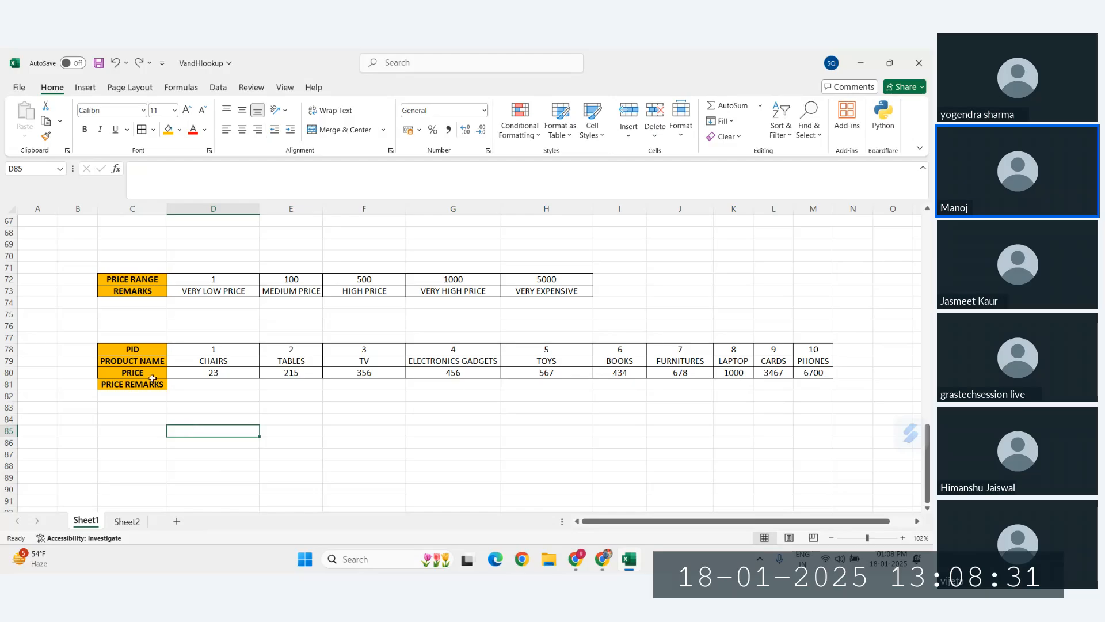
Apply all borders to the PRICE REMARKS row, C81:M81
left_click_drag(149, 383, 821, 385)
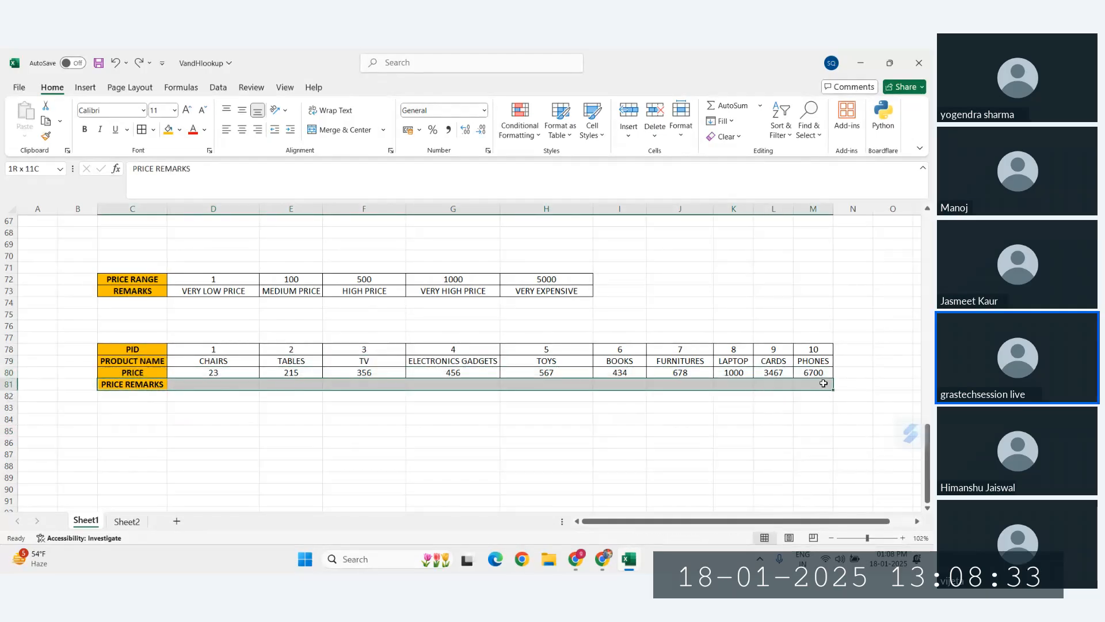
key("alt")
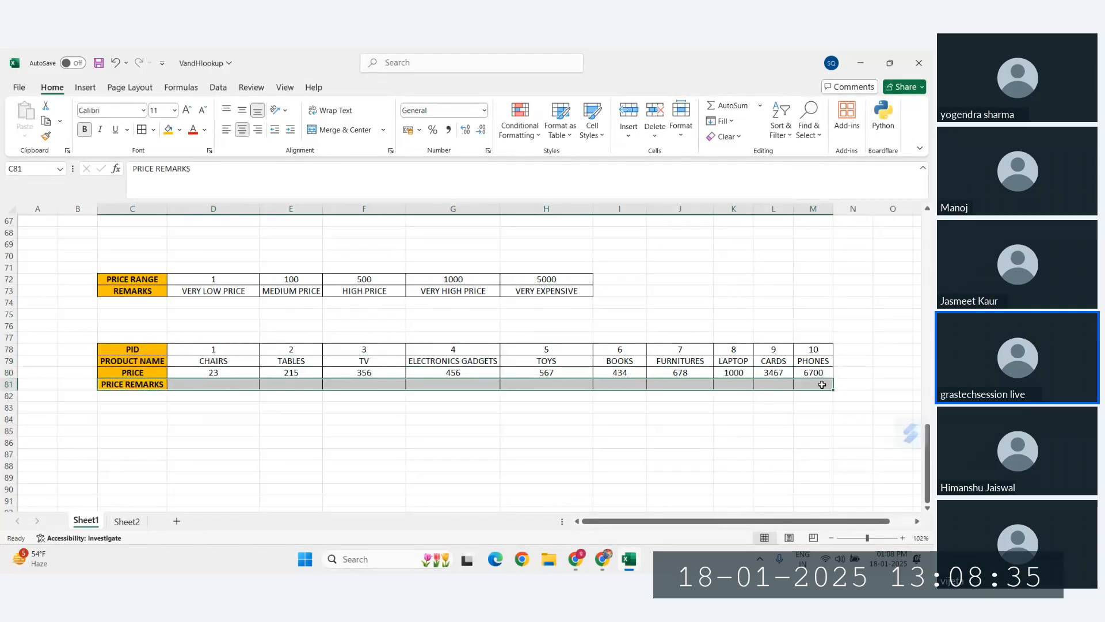
left_click(518, 431)
Enter the formula =HLOOKUP(D80,$C$72:$H$73,2,1) in D81 to look up the price remark for CHAIRS
left_click(218, 384)
scroll(281, 404, "up", 1)
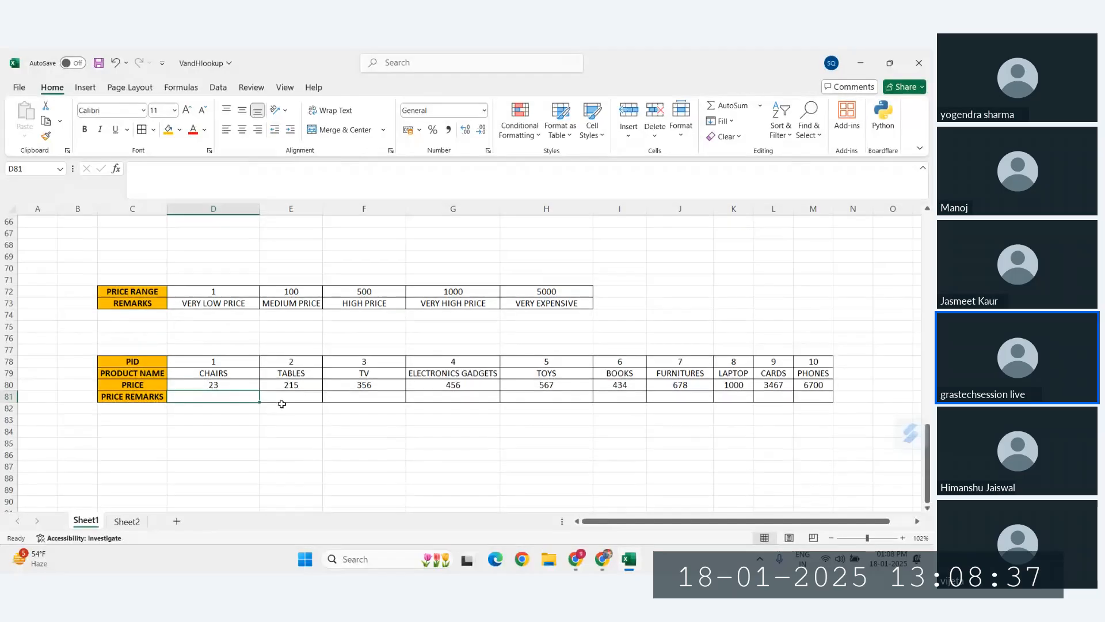
scroll(281, 404, "up", 1)
type("=")
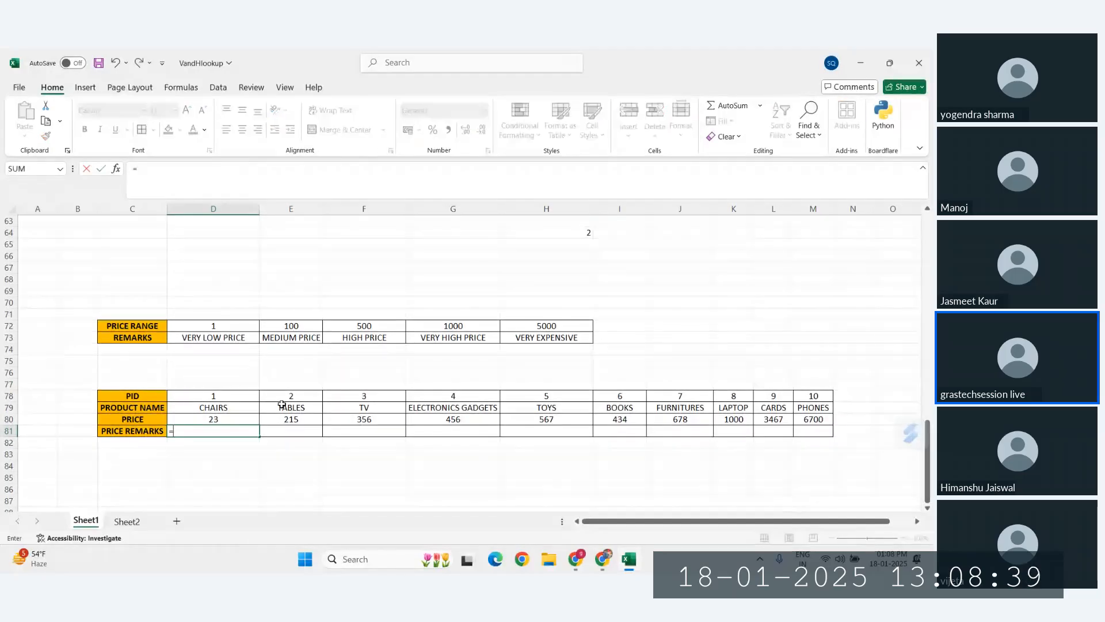
type("HLO")
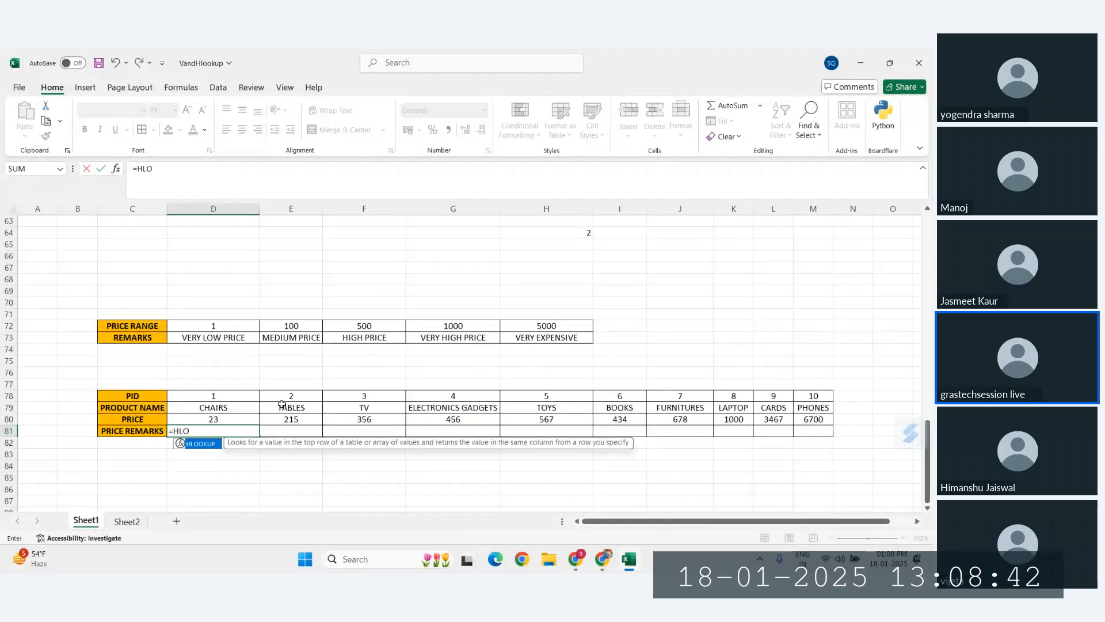
key("Tab")
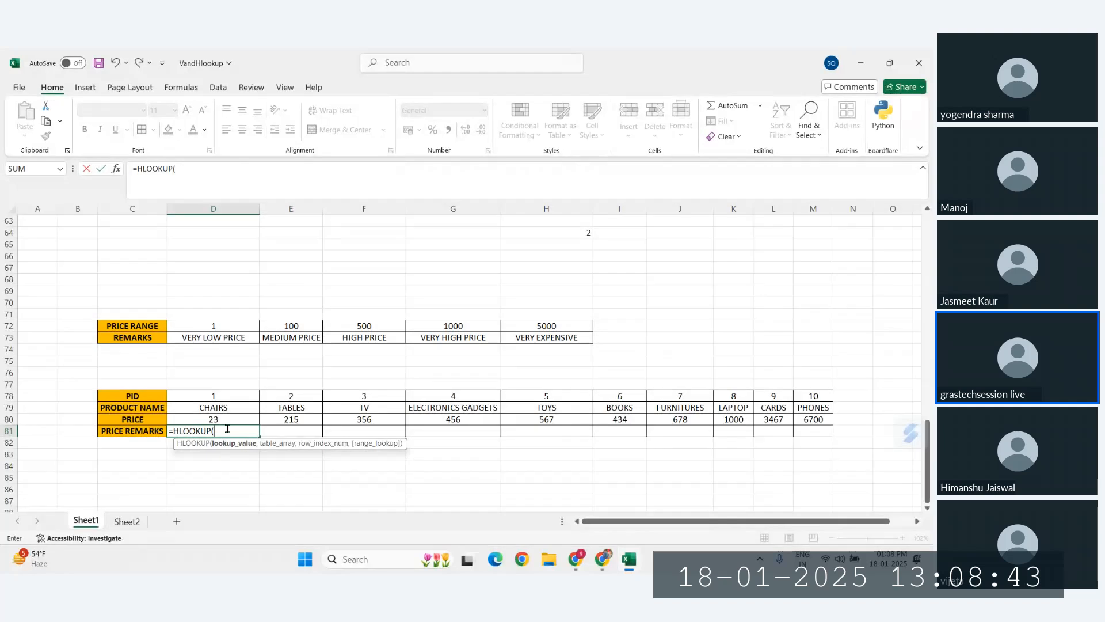
left_click(219, 418)
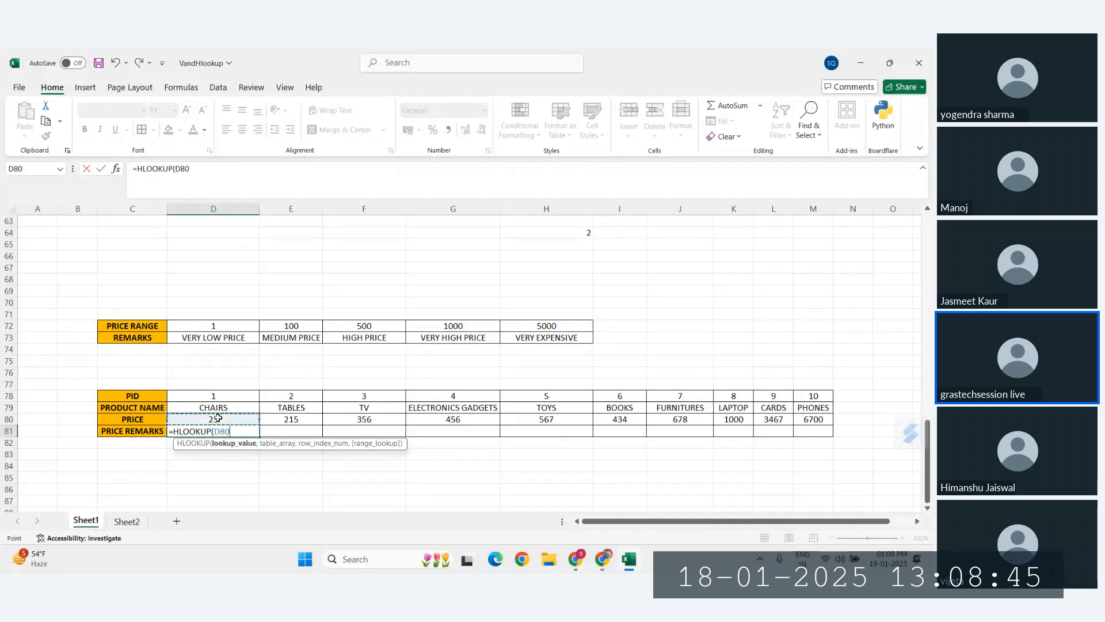
type(",")
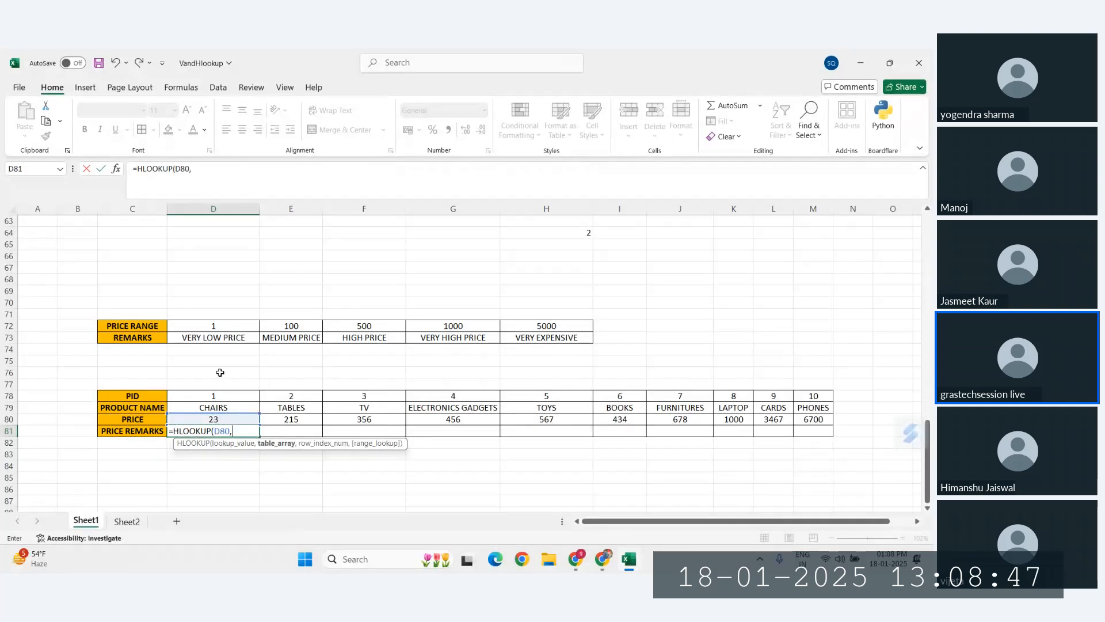
left_click_drag(128, 325, 528, 339)
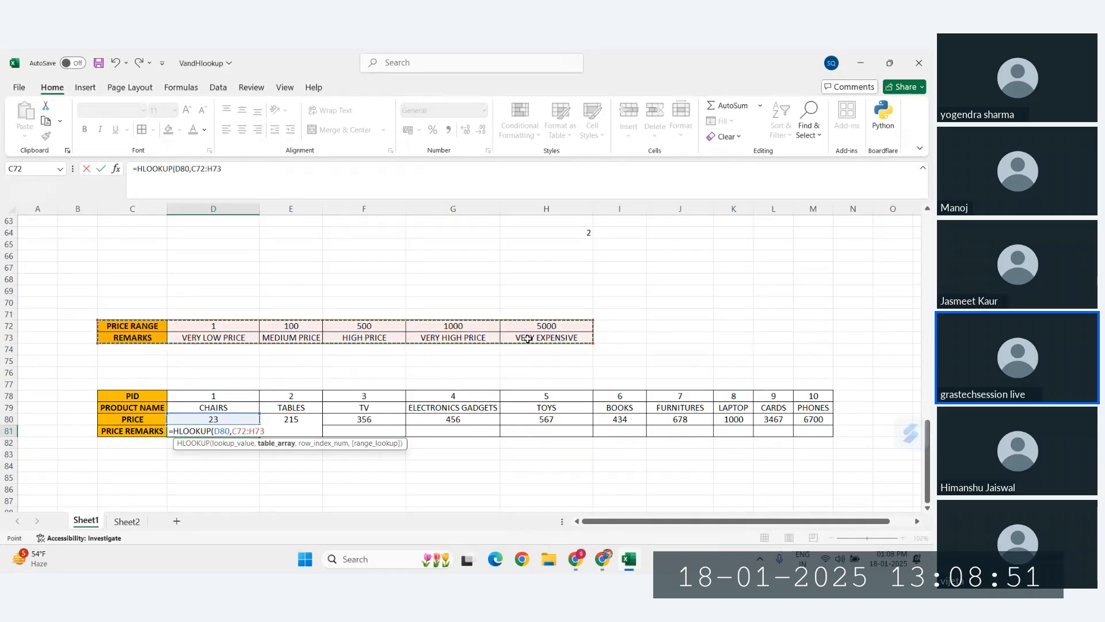
key("F4")
type(",")
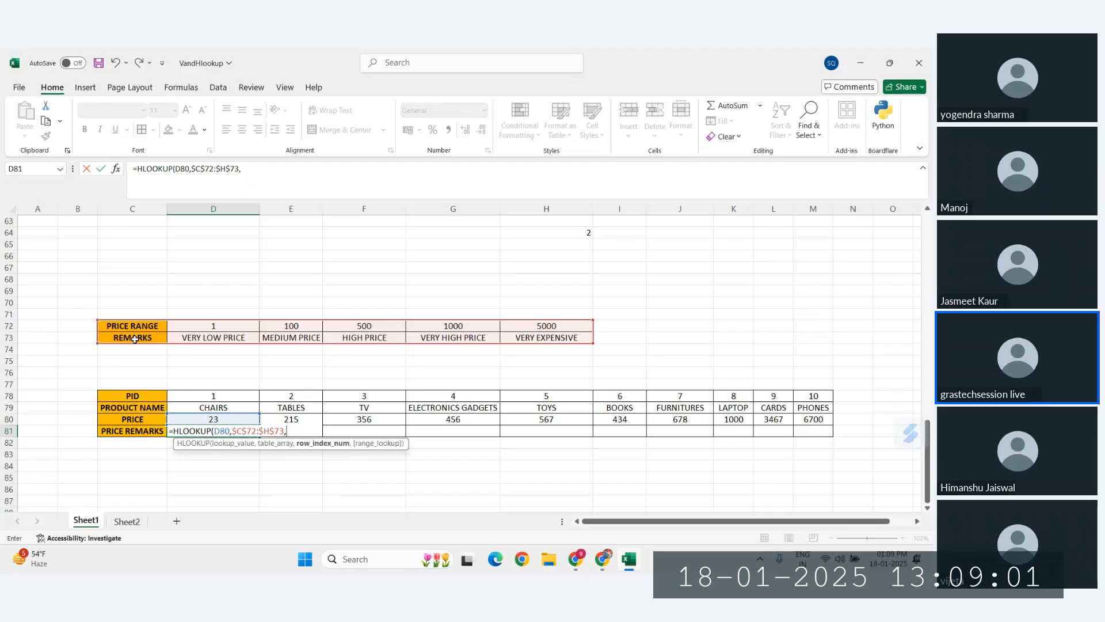
type("2,")
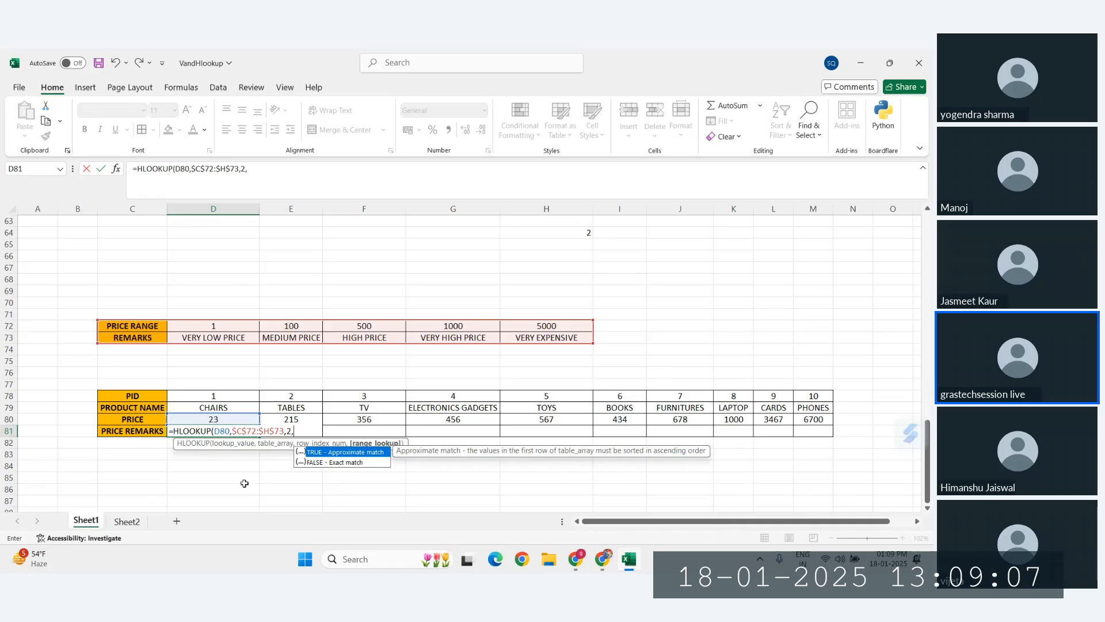
type("1)")
key("Return")
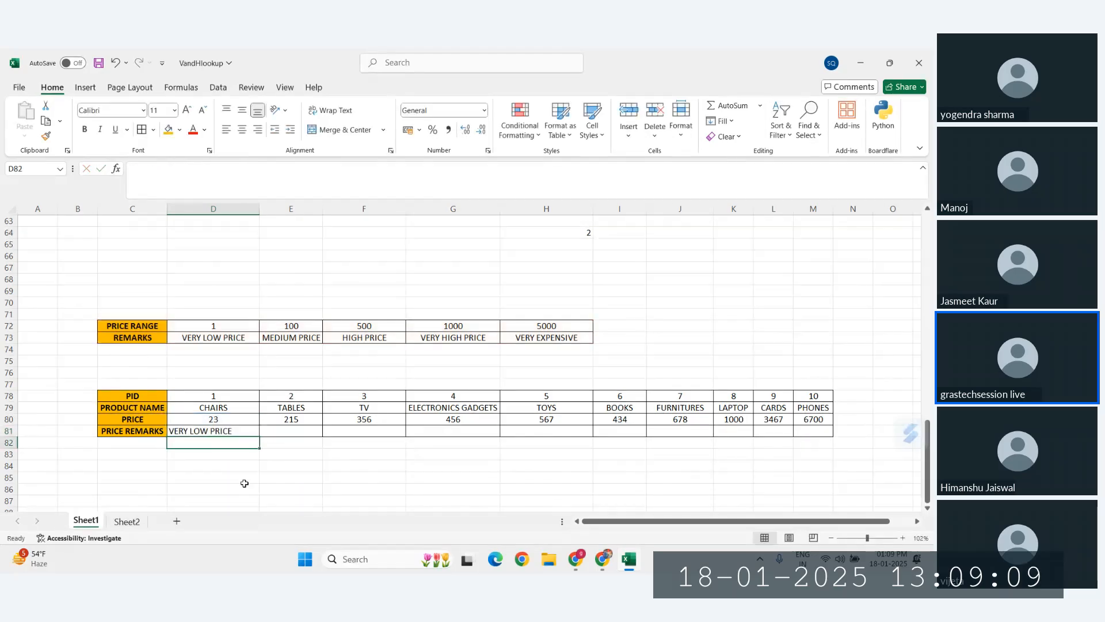
Fill the HLOOKUP formula from D81 across to M81 and centre the results
left_click(220, 430)
left_click_drag(258, 436, 829, 436)
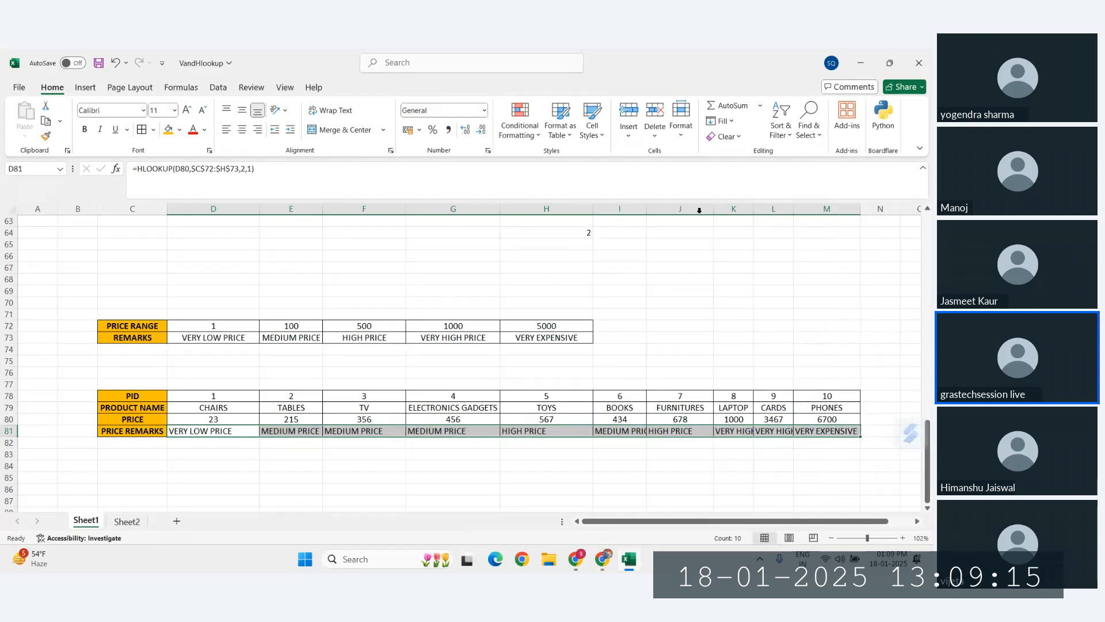
left_click(245, 131)
left_click(480, 454)
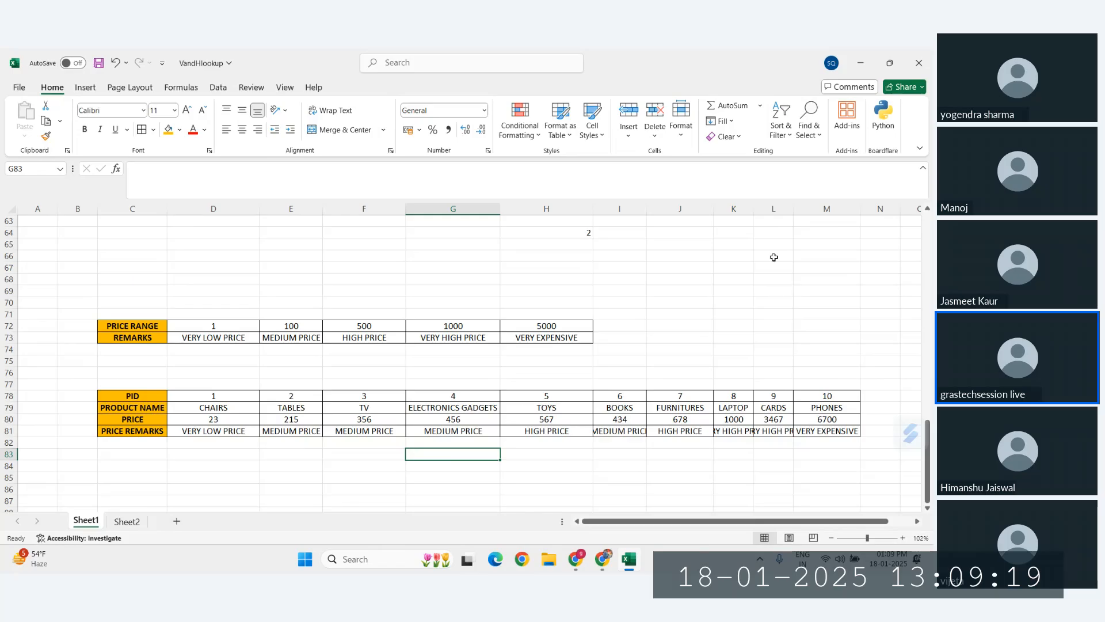
Autofit columns K, L and I to their price remarks
double_click(753, 209)
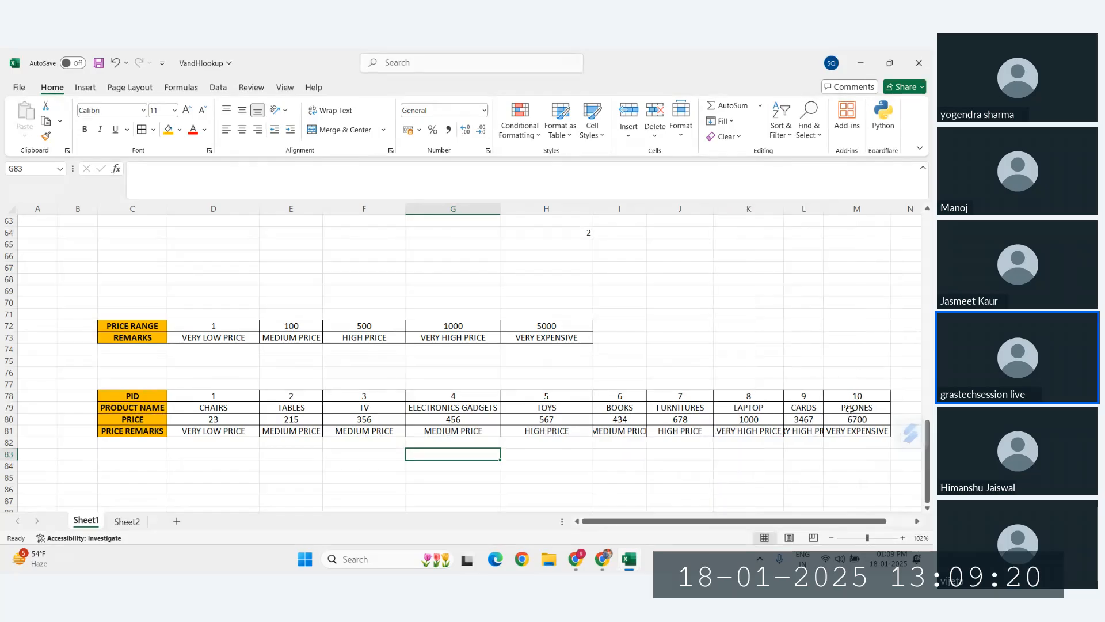
double_click(823, 209)
scroll(715, 382, "right", 1)
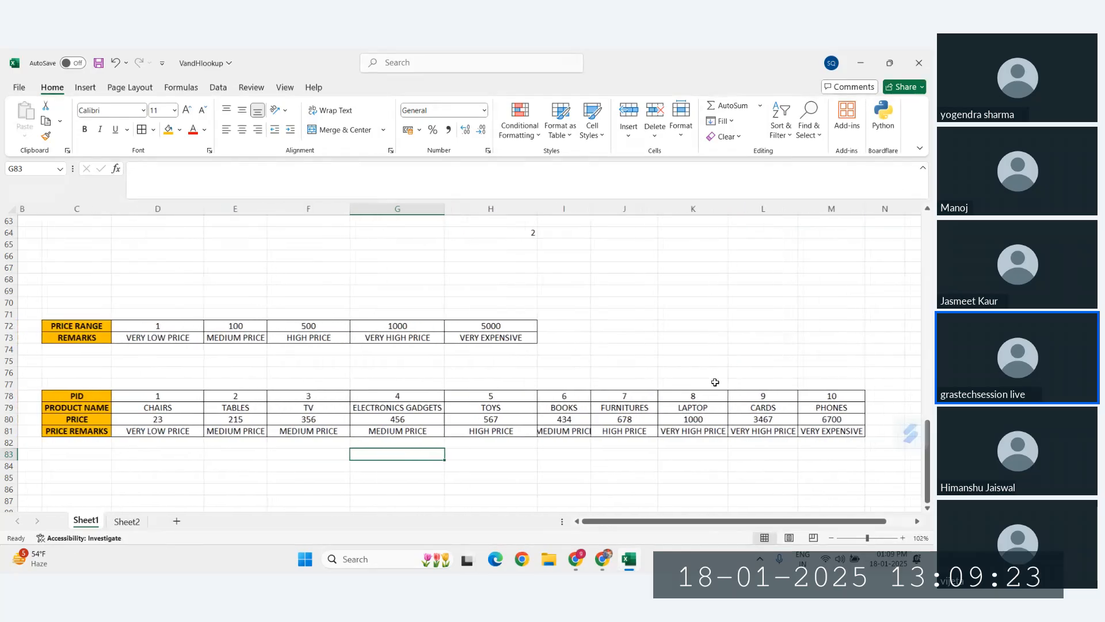
scroll(715, 382, "left", 1)
double_click(606, 209)
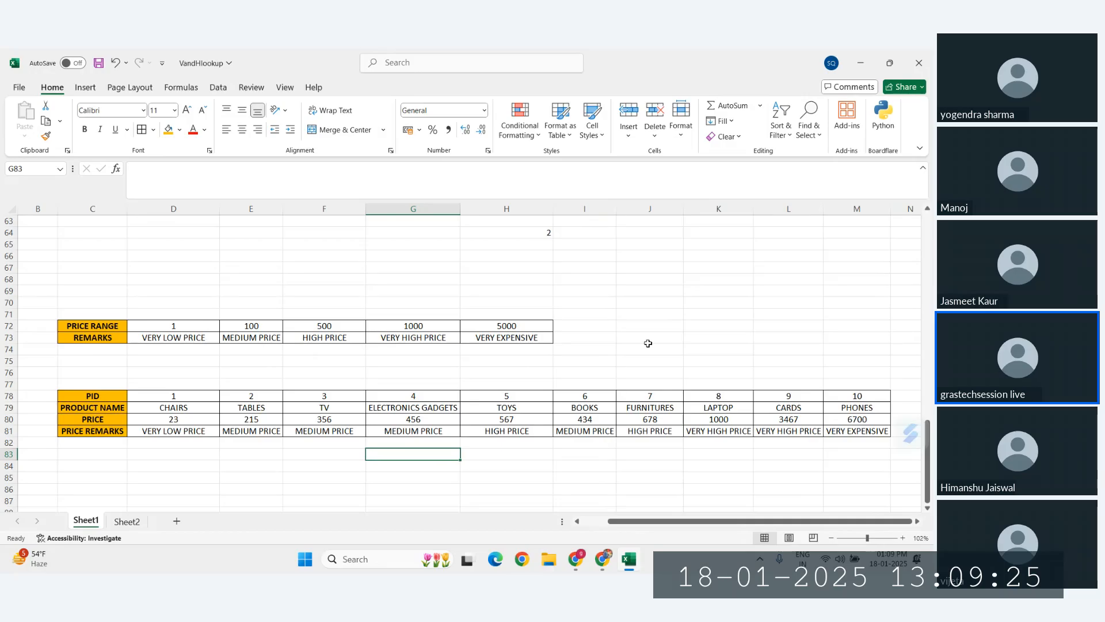
scroll(648, 343, "down", 1)
left_click_drag(115, 385, 870, 421)
left_click(411, 386)
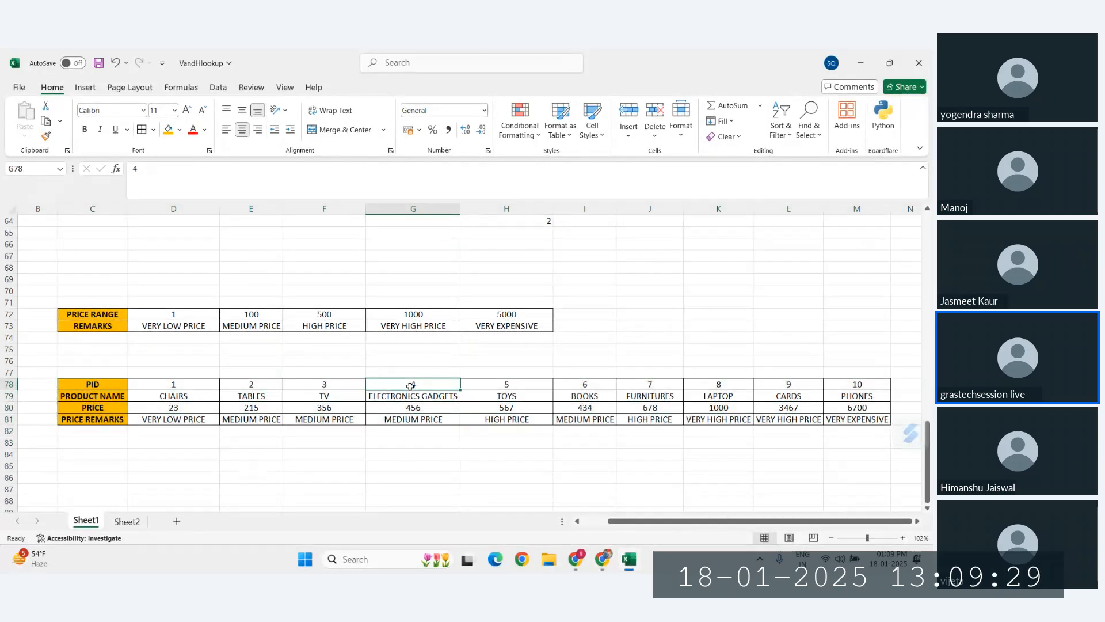
left_click_drag(118, 318, 505, 330)
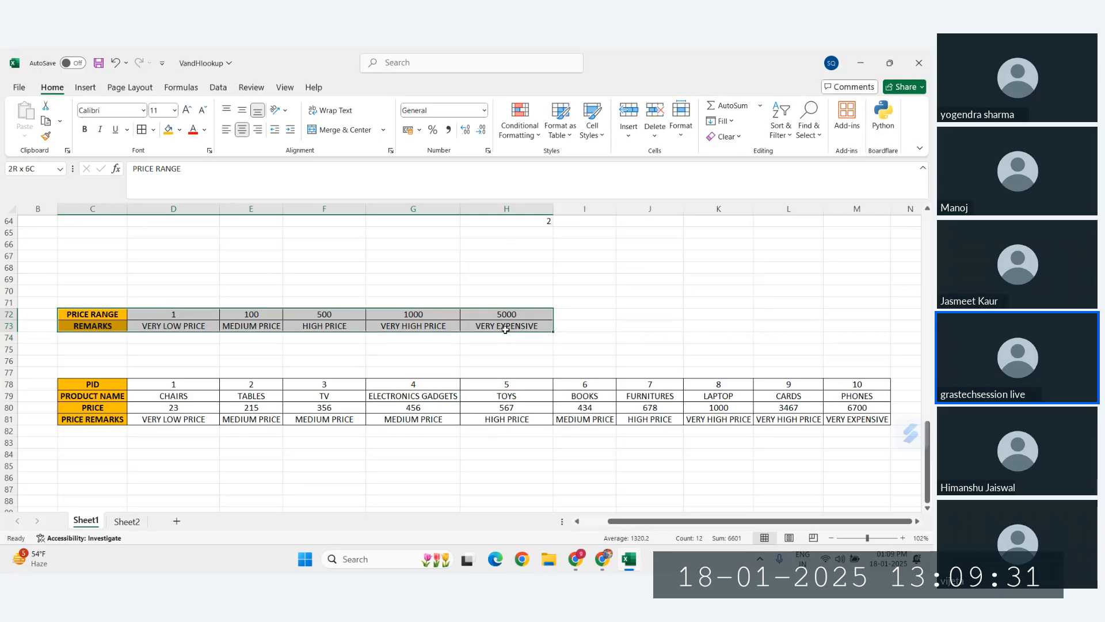
left_click_drag(92, 384, 788, 419)
left_click(540, 457)
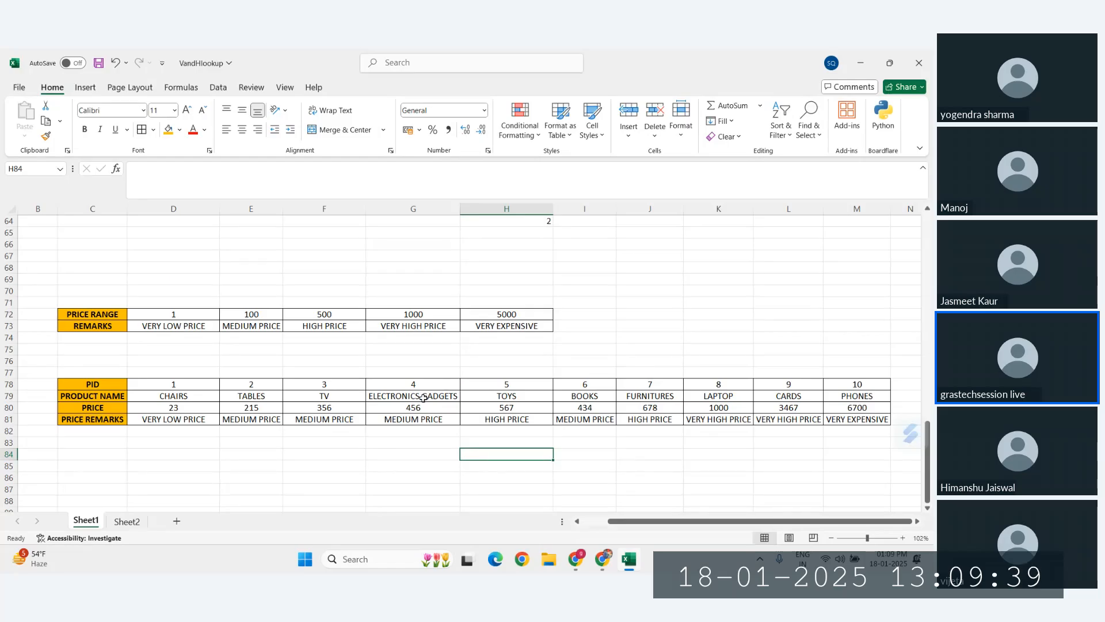
Compare the product prices in row 80 with the 100, 500, 1000 and 5000 thresholds and remarks of the price range table
left_click(427, 419)
left_click(434, 406)
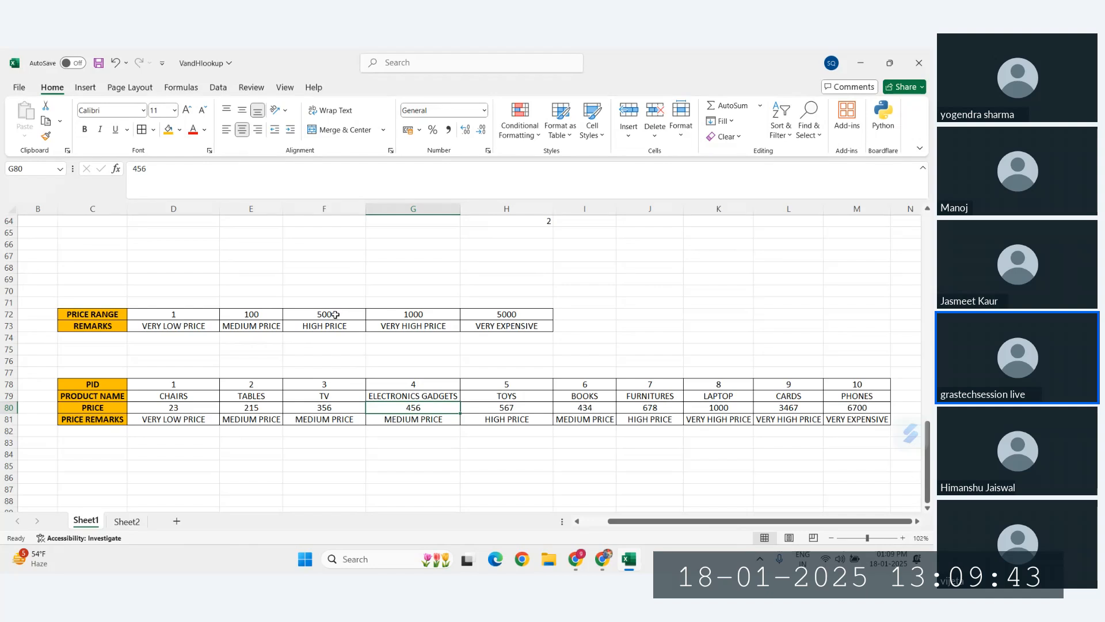
left_click(251, 314)
left_click(322, 315, "ctrl")
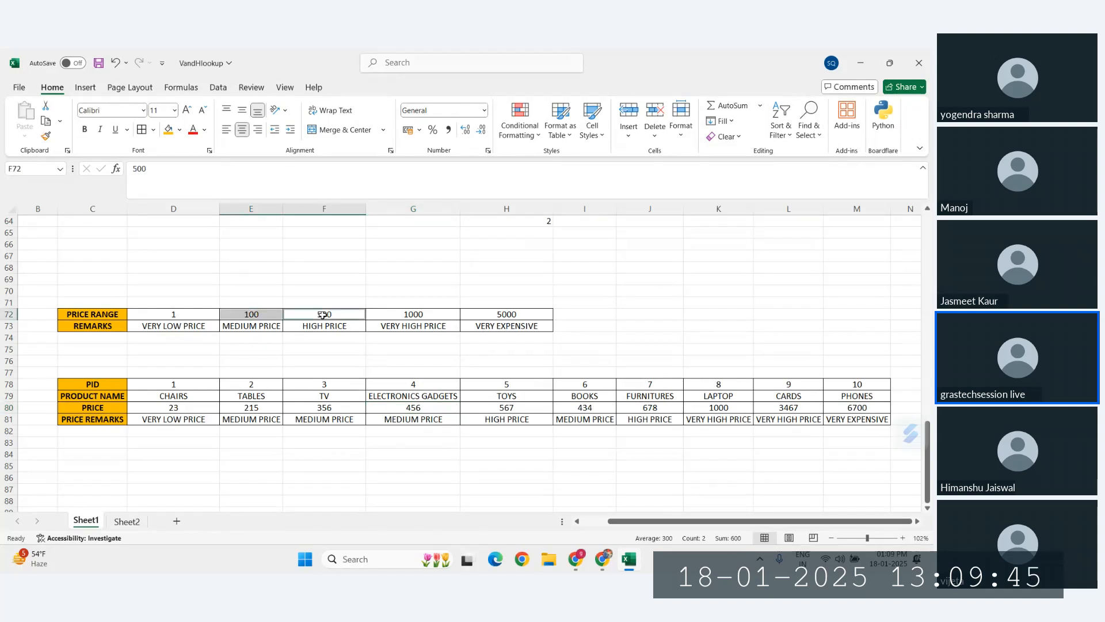
left_click(251, 327, "ctrl")
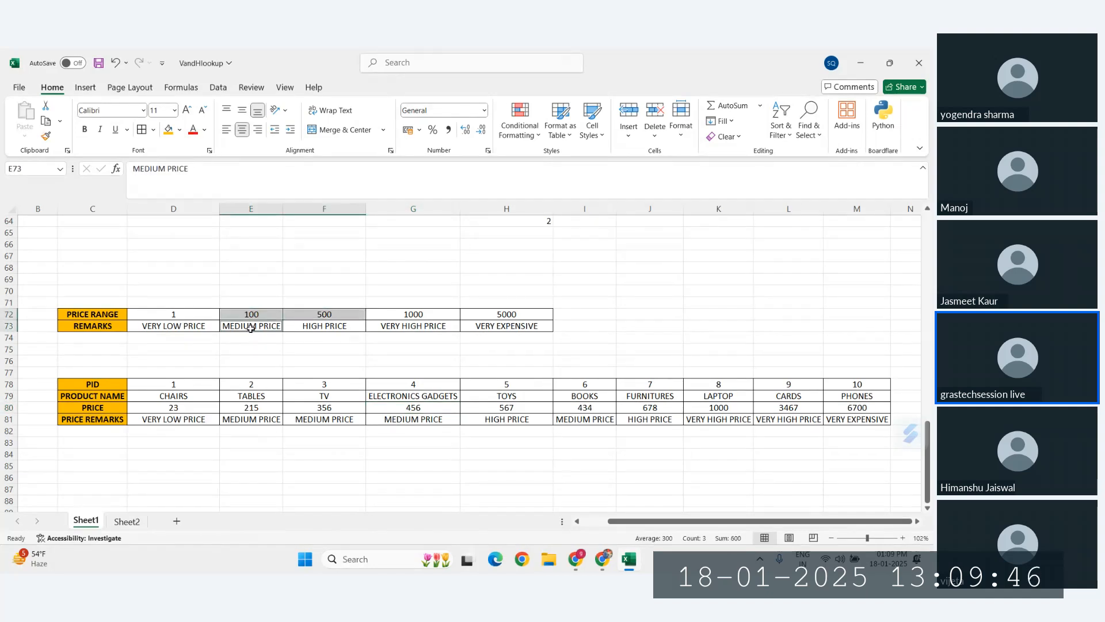
left_click(418, 316)
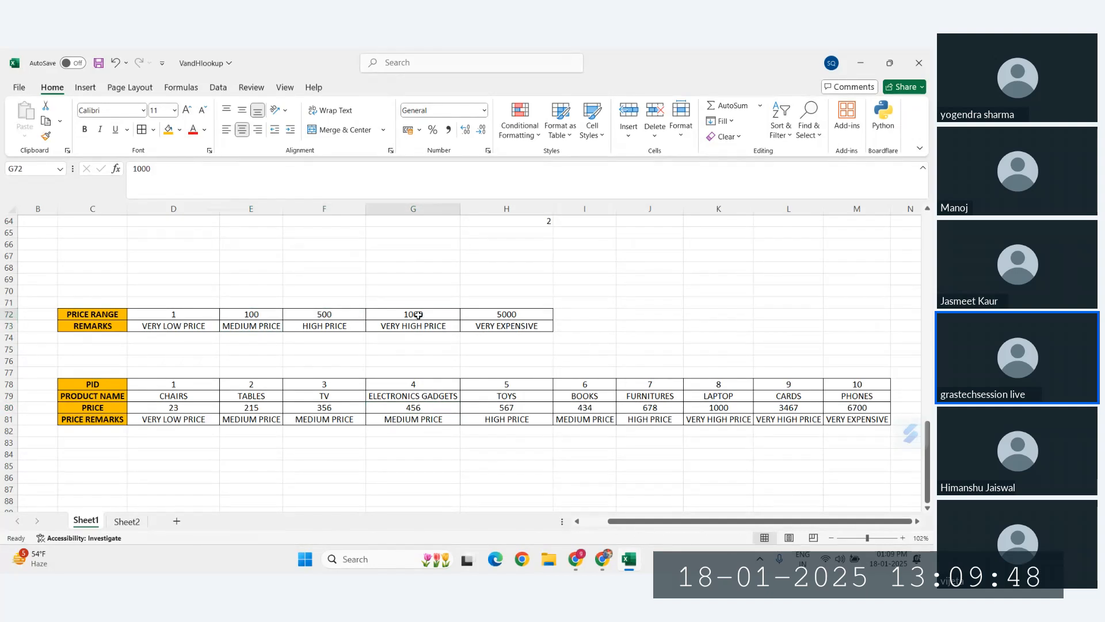
left_click(517, 313, "ctrl")
left_click(405, 327, "ctrl")
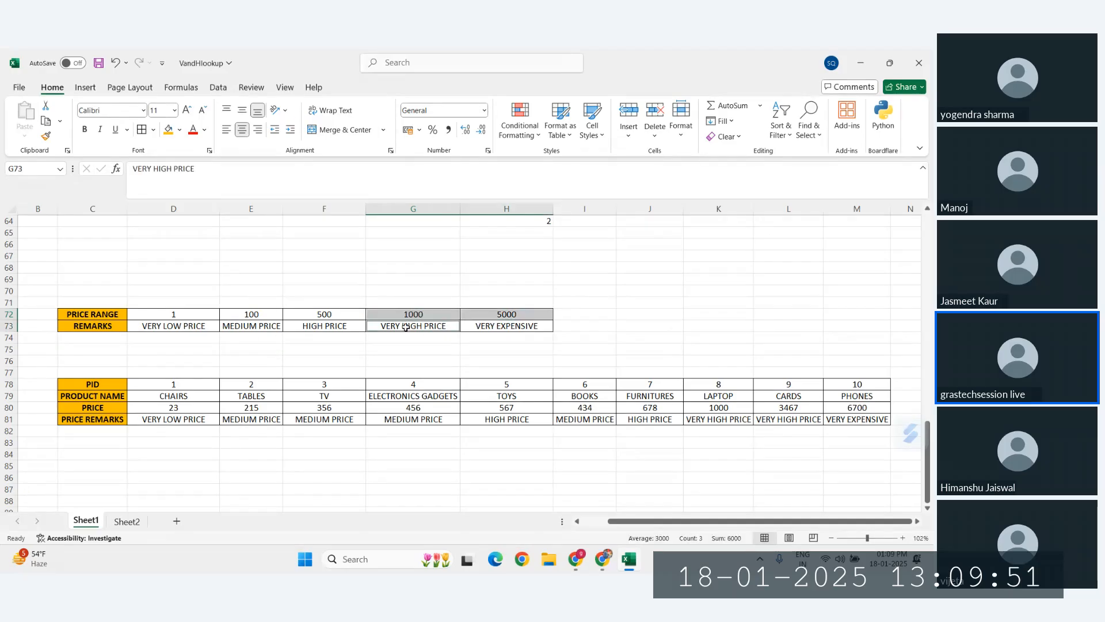
left_click(703, 405)
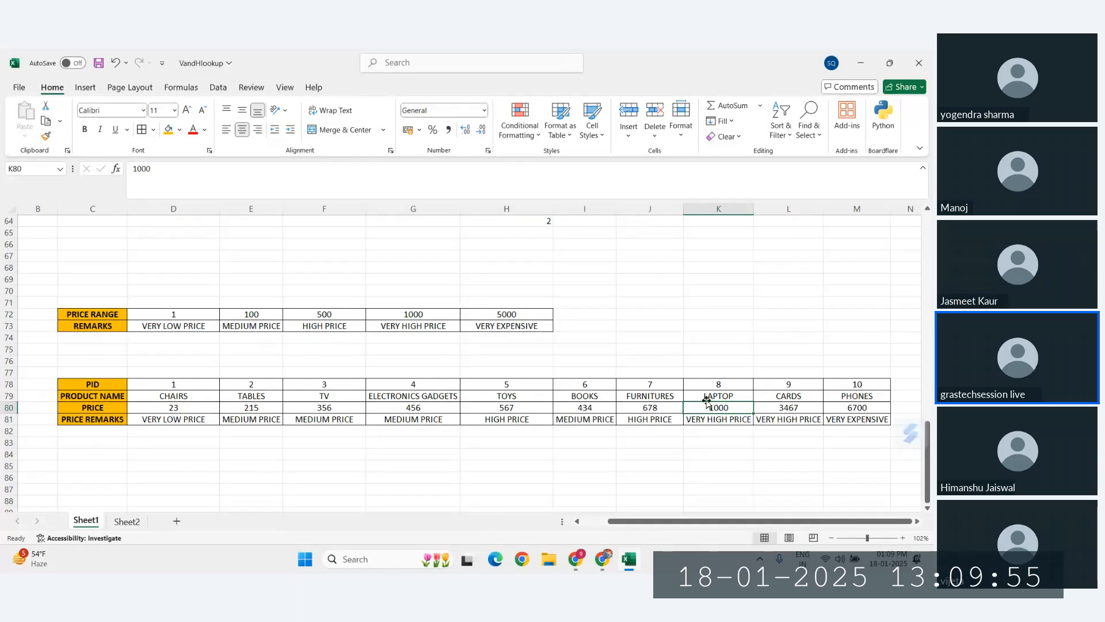
left_click(800, 407)
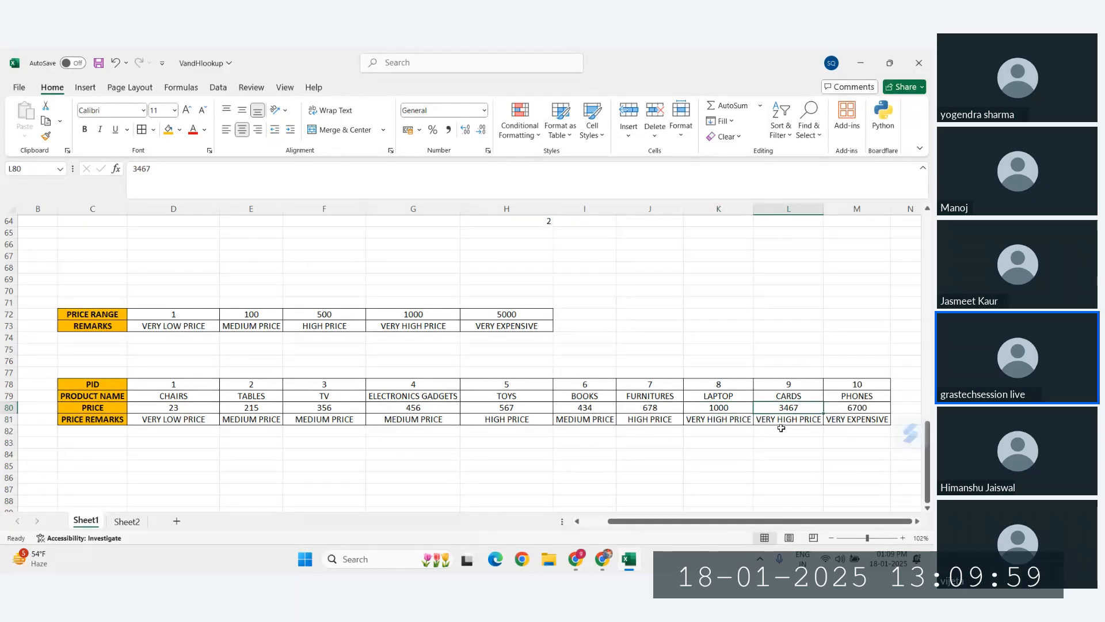
Test the ELECTRONICS GADGETS price remark by entering the prices 234567, 1 and -12 in G80
left_click(420, 410)
type("2")
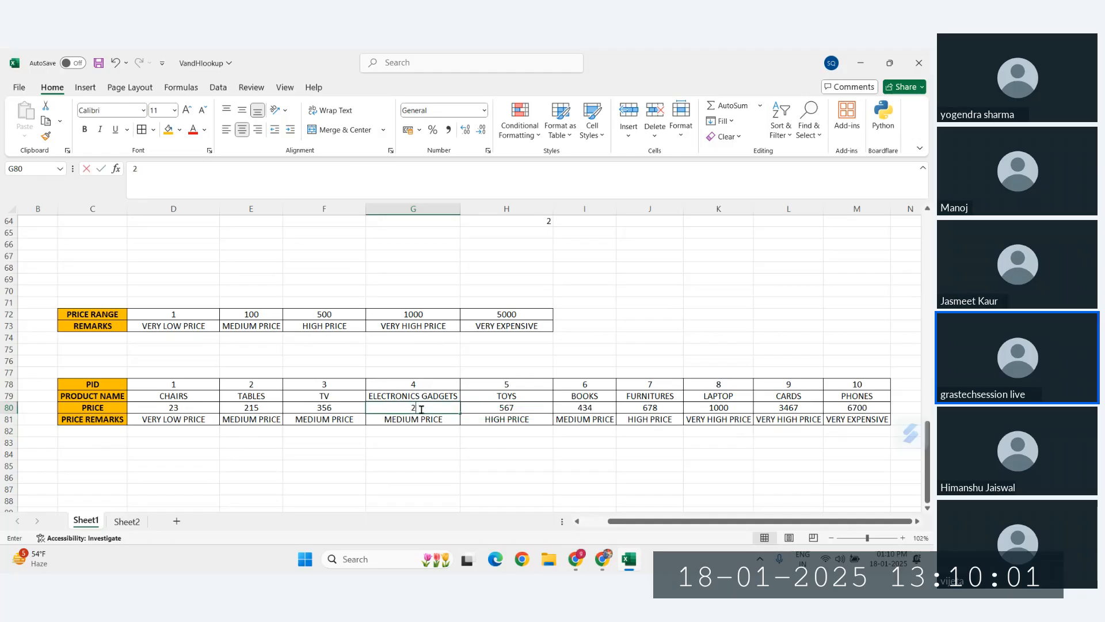
type("34567")
key("Return")
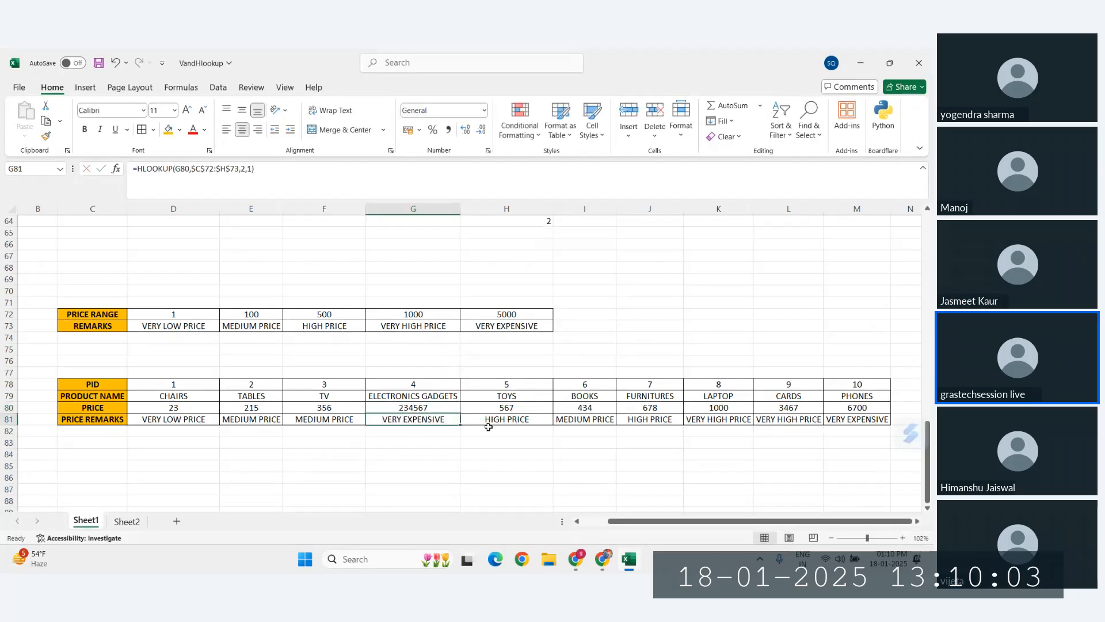
left_click(426, 408)
type("1")
key("ctrl+Return")
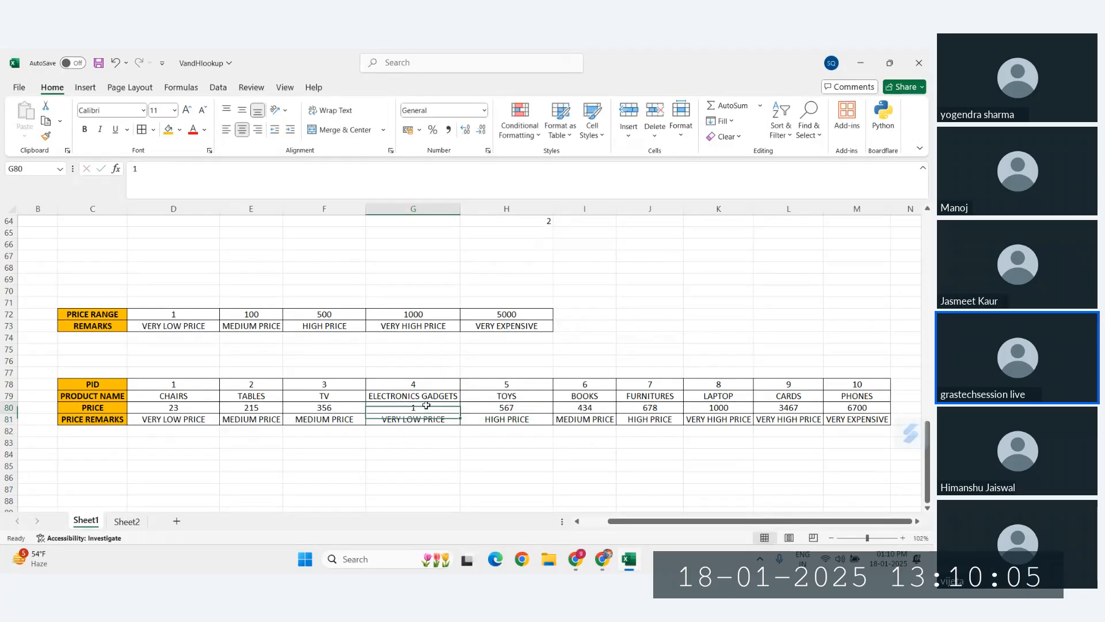
type("-12")
key("Return")
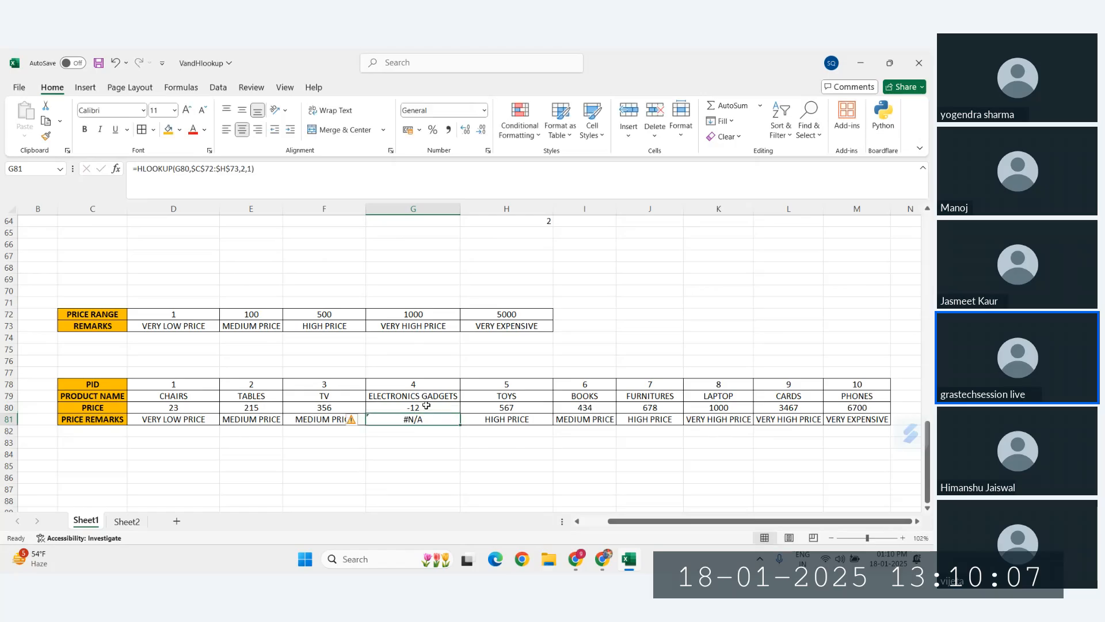
Set the ELECTRONICS GADGETS price in G80 to 123
left_click(425, 406)
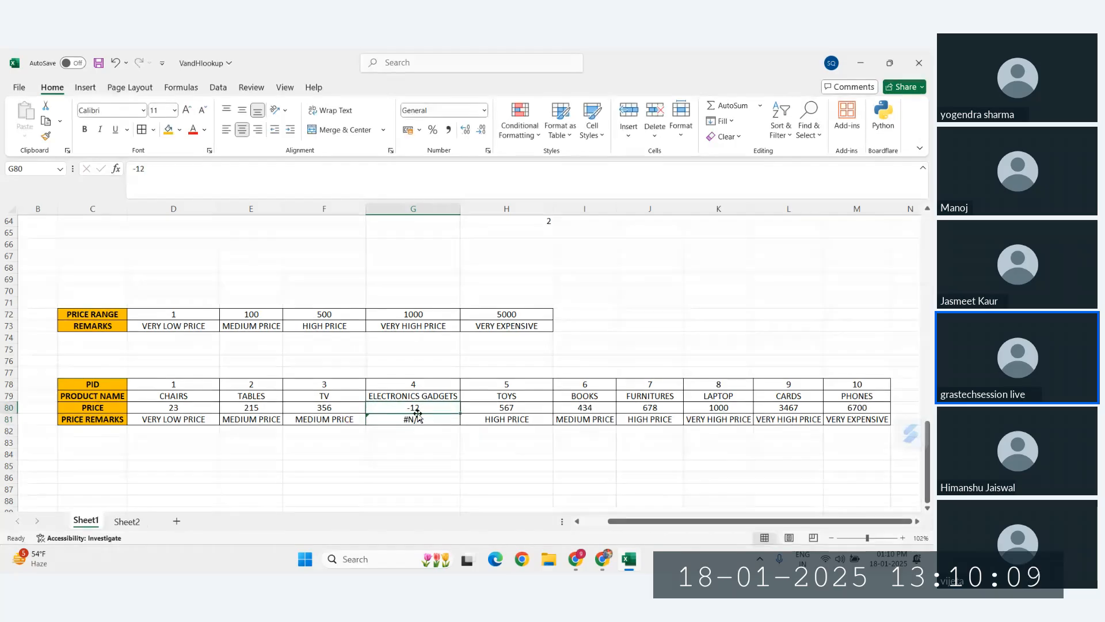
type("123")
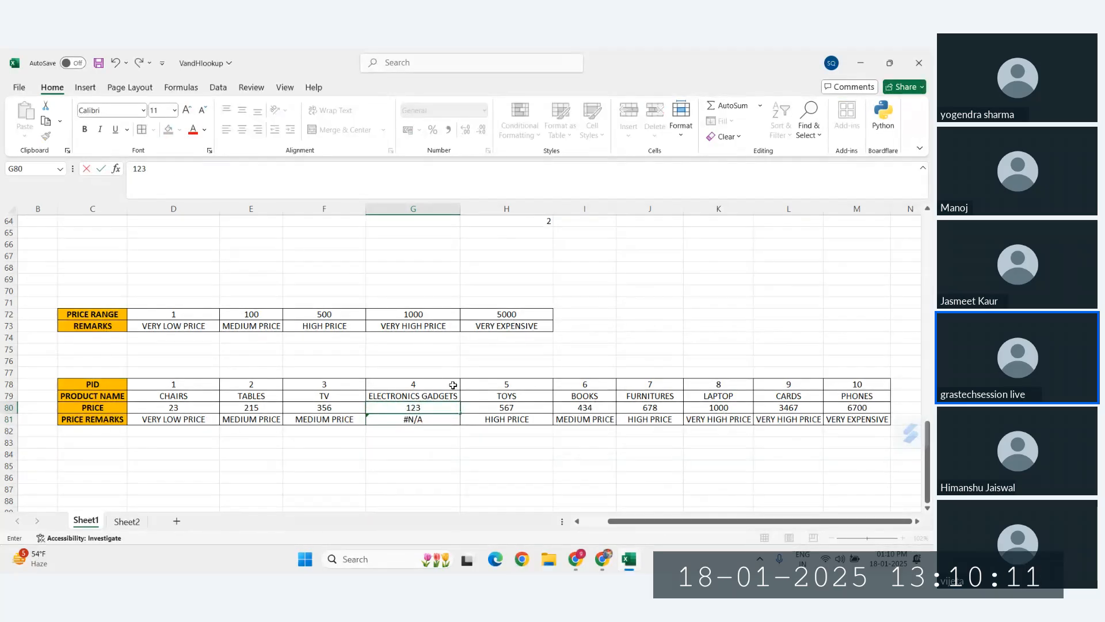
key("Return")
left_click_drag(171, 384, 858, 420)
left_click(656, 453)
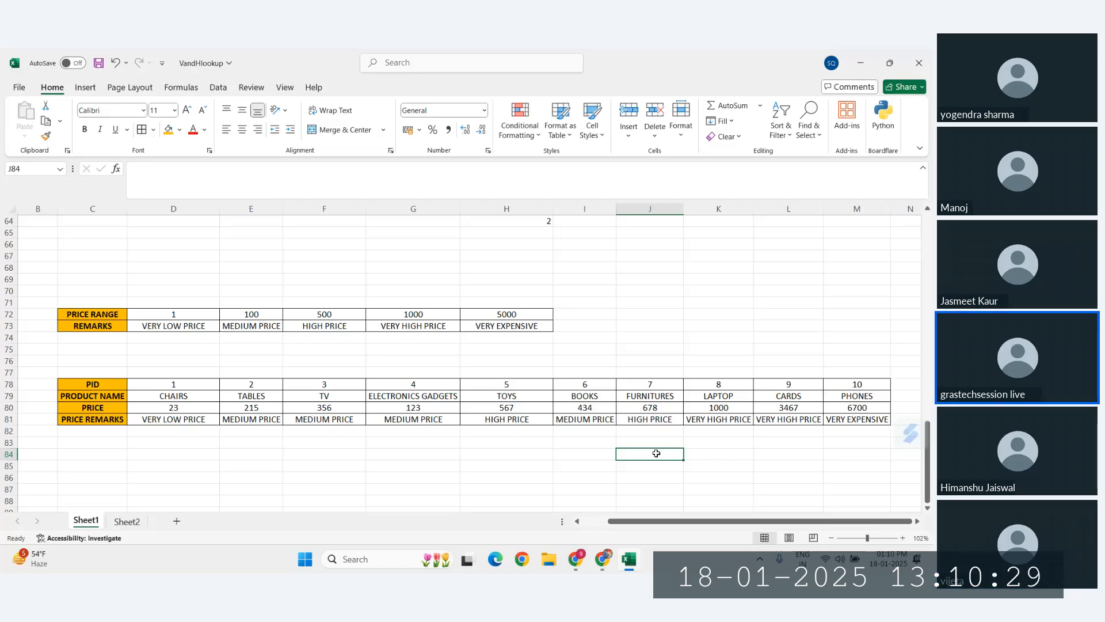
Switch to the Zoho Meeting window in Chrome to check the participants, and return to the Excel workbook
mouse_move(576, 559)
left_click(506, 506)
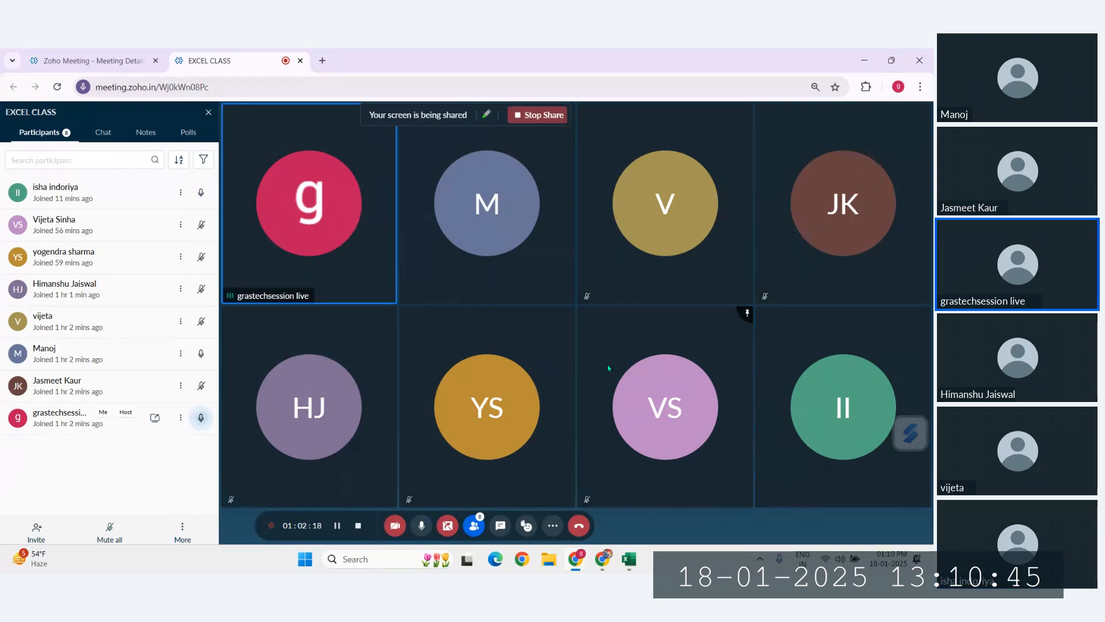
left_click(557, 525)
left_click(558, 525)
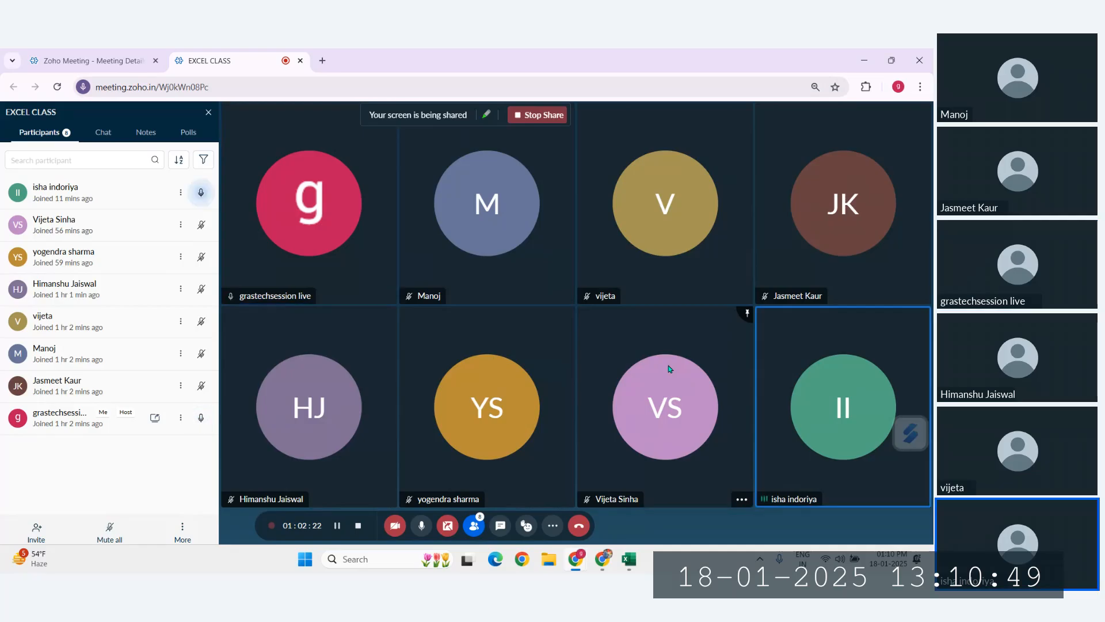
key("alt+Tab")
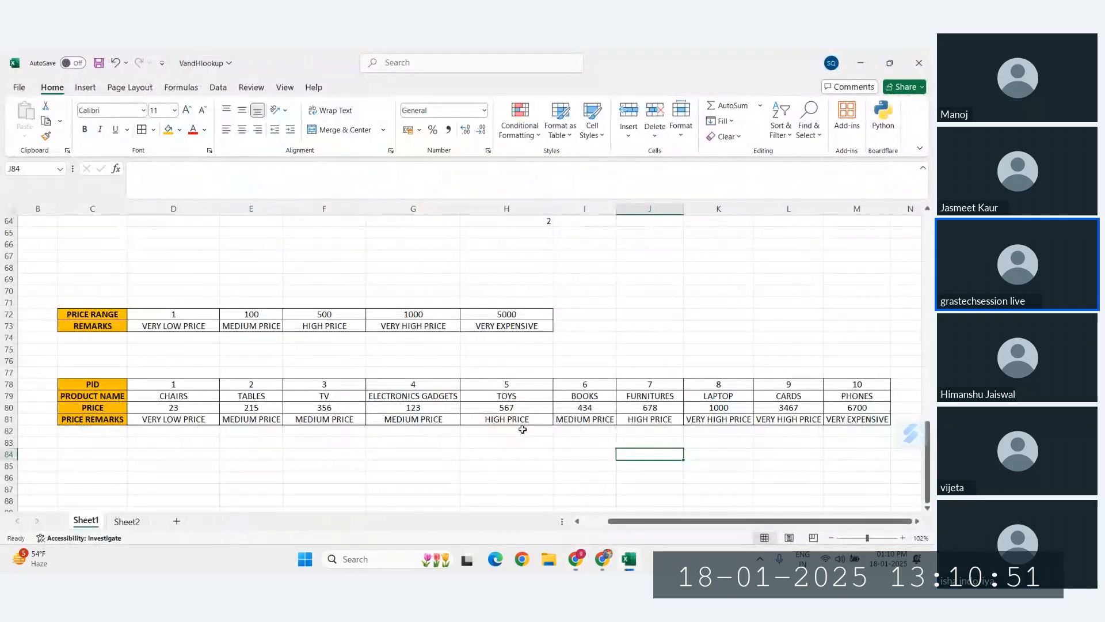
Review the horizontal price range table C72:H73 and the vertical product table with its price remarks above it
scroll(371, 374, "down", 1)
scroll(371, 374, "up", 3)
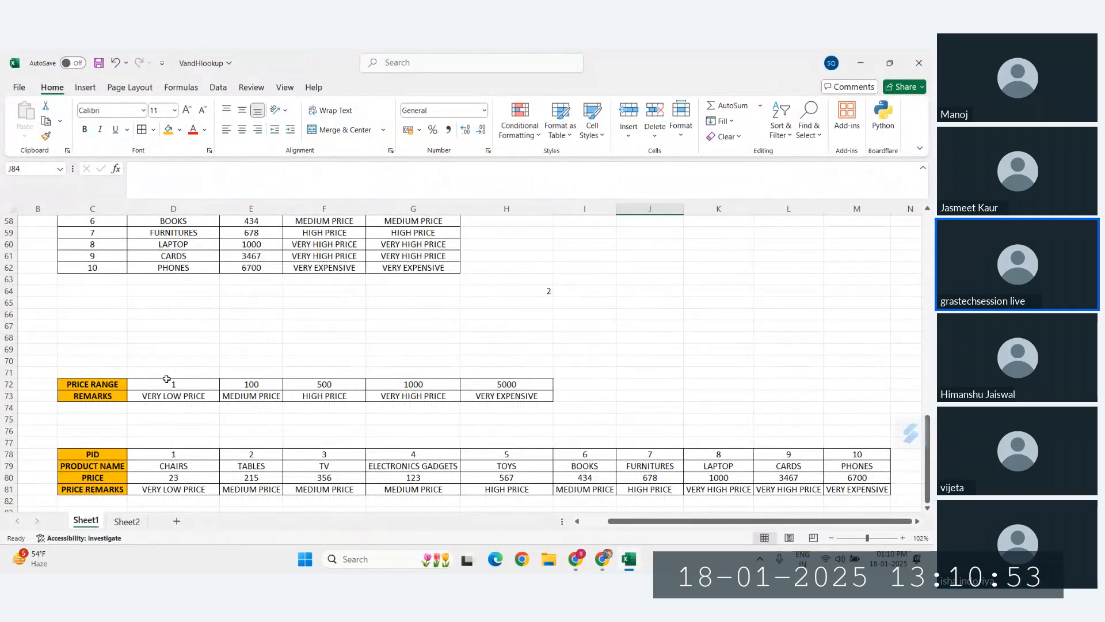
left_click_drag(110, 383, 489, 398)
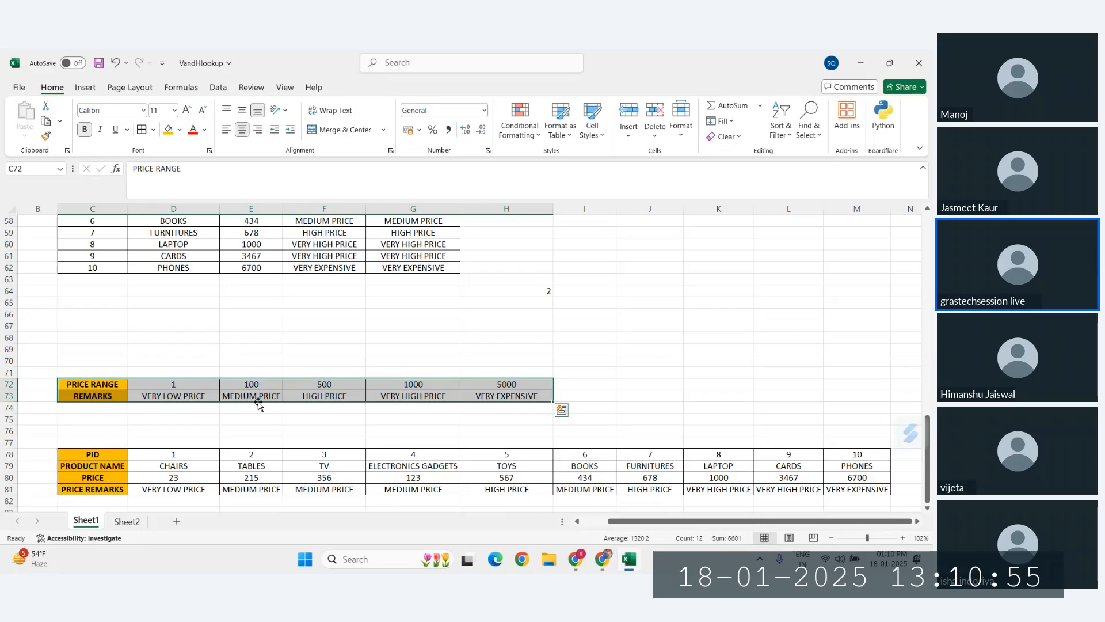
key("ctrl+z")
key("ctrl+z")
key("ctrl+z")
left_click_drag(116, 278, 466, 422)
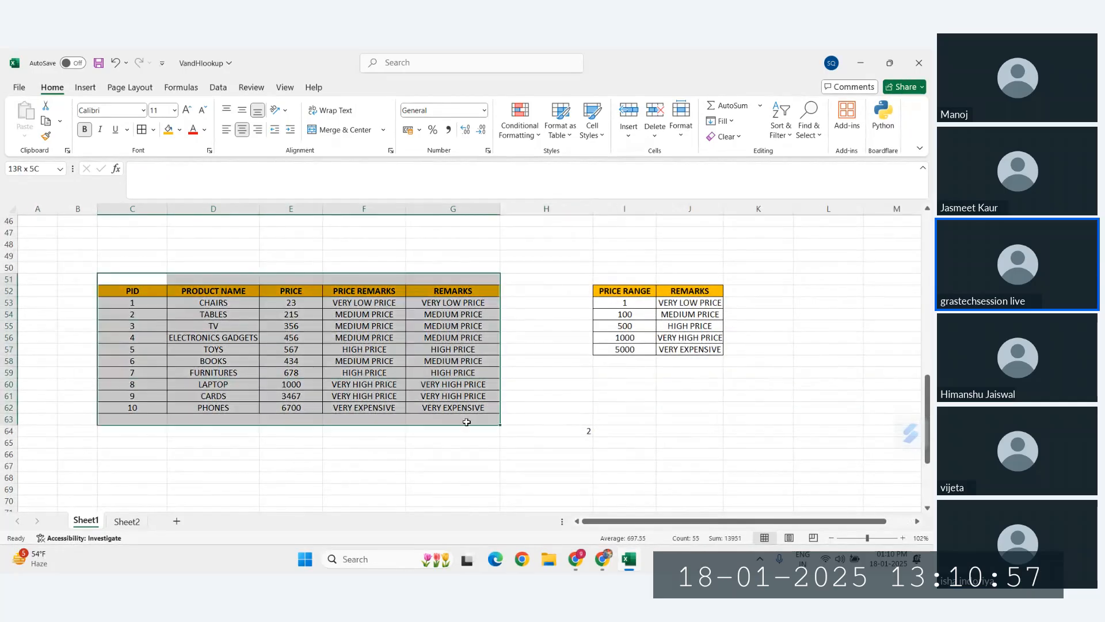
Review the PID, PRODUCT NAME and PRICE rows of the horizontal product table below the price ranges
key("ctrl+y")
left_click_drag(128, 340, 789, 362)
scroll(634, 403, "right", 3)
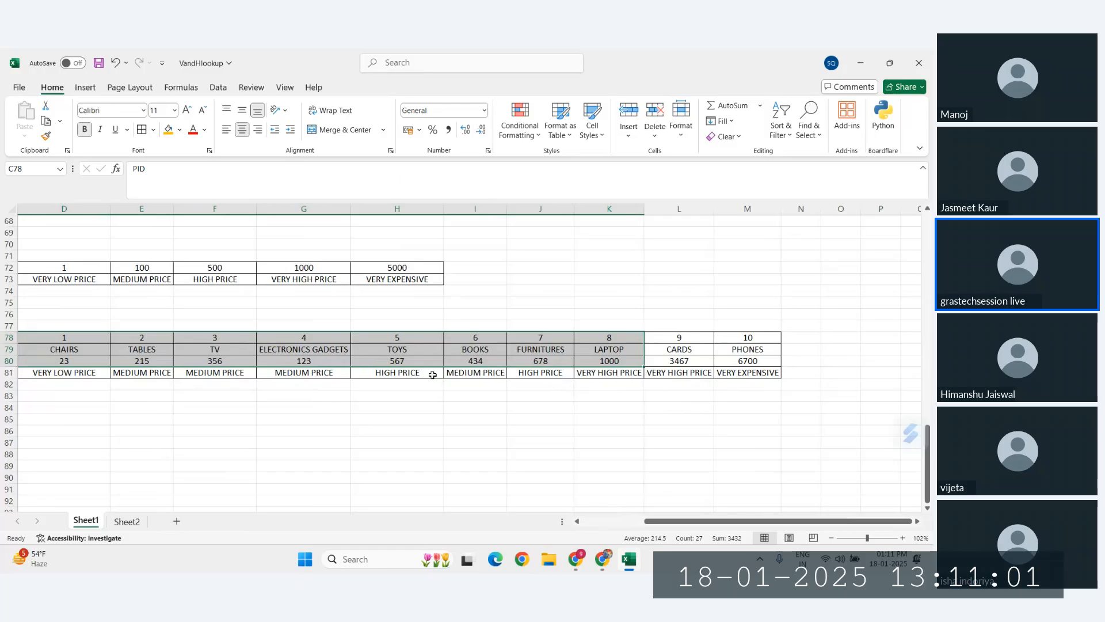
scroll(433, 374, "left", 3)
left_click_drag(133, 338, 716, 362)
scroll(524, 390, "up", 2)
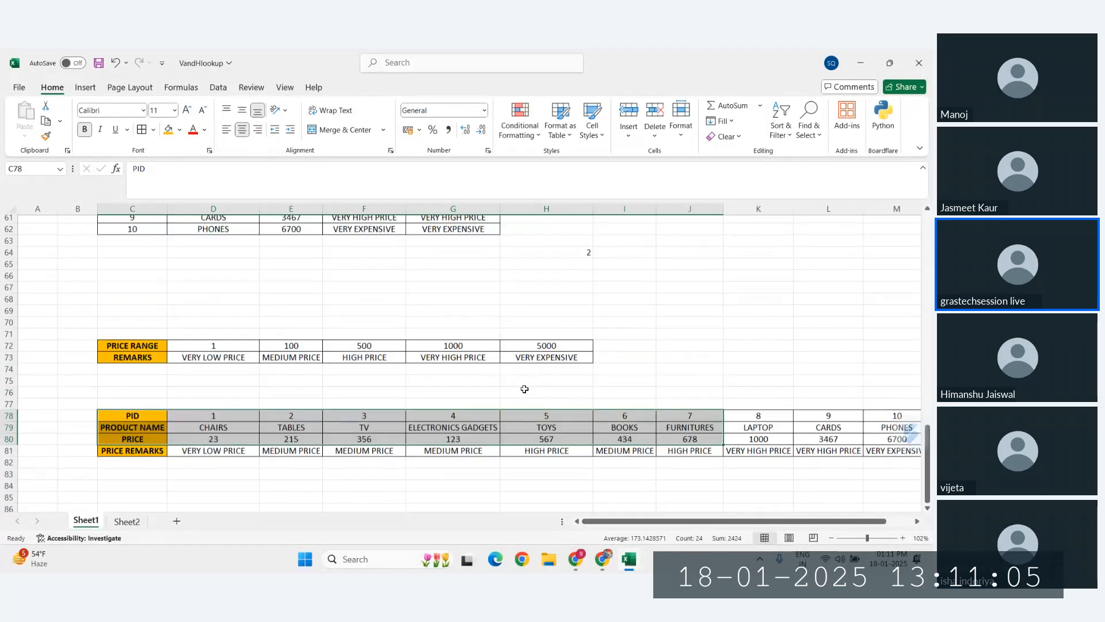
scroll(524, 389, "up", 2)
scroll(521, 397, "down", 5)
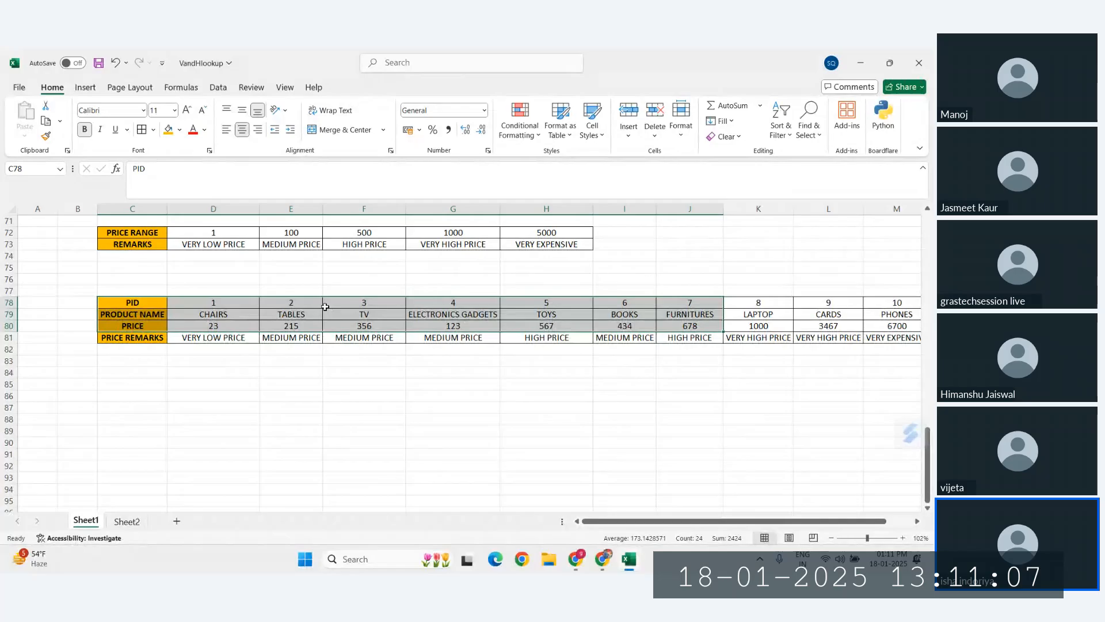
scroll(325, 306, "down", 5)
Open Sheet2 and review its lookup examples and the topic list with the NESTED VLOOKUP entry in C33
left_click(127, 521)
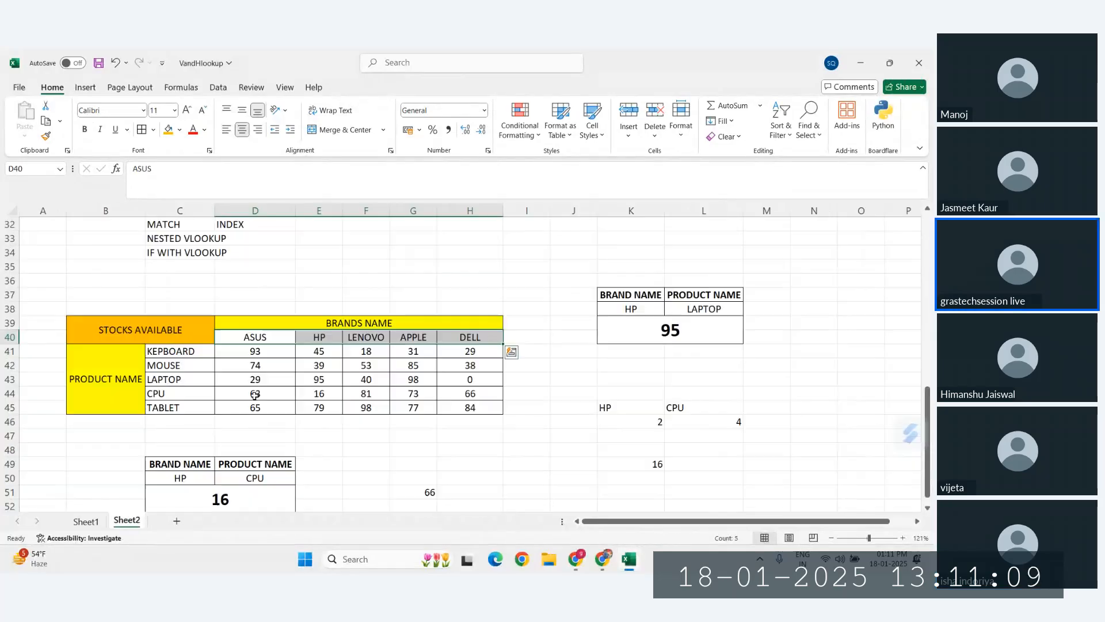
scroll(261, 383, "down", 10)
scroll(262, 384, "up", 17)
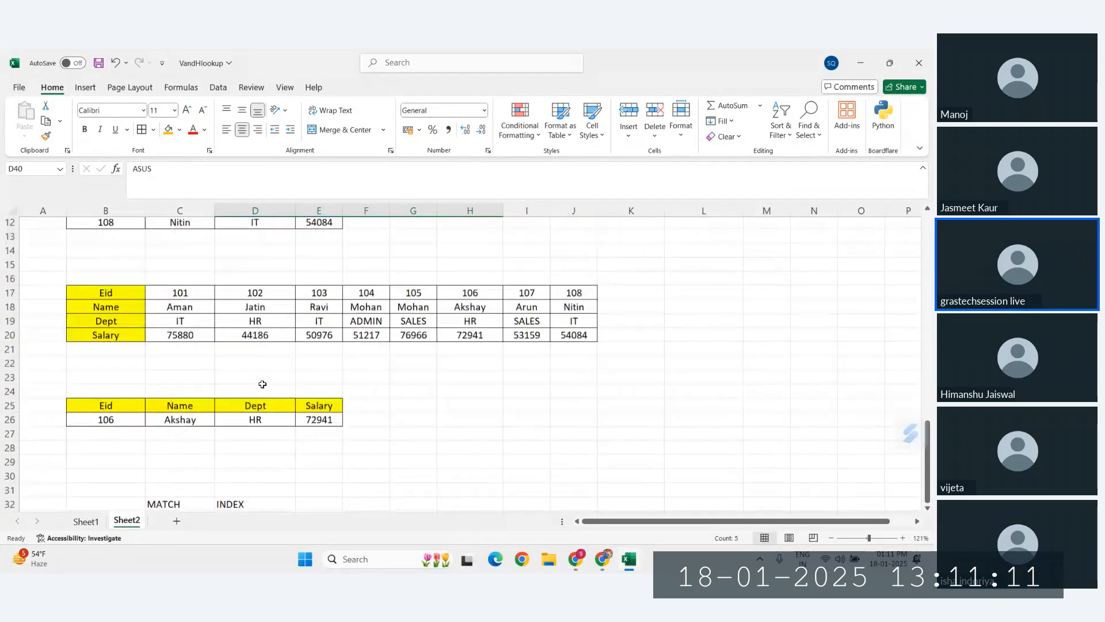
scroll(263, 383, "down", 3)
left_click_drag(178, 407, 215, 407)
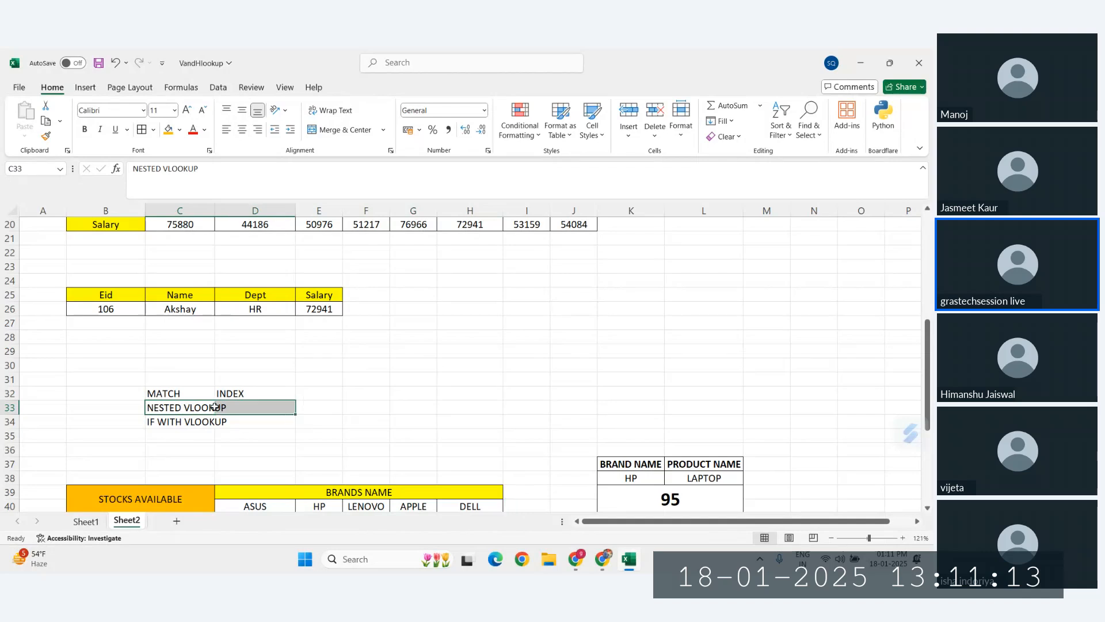
left_click(163, 409)
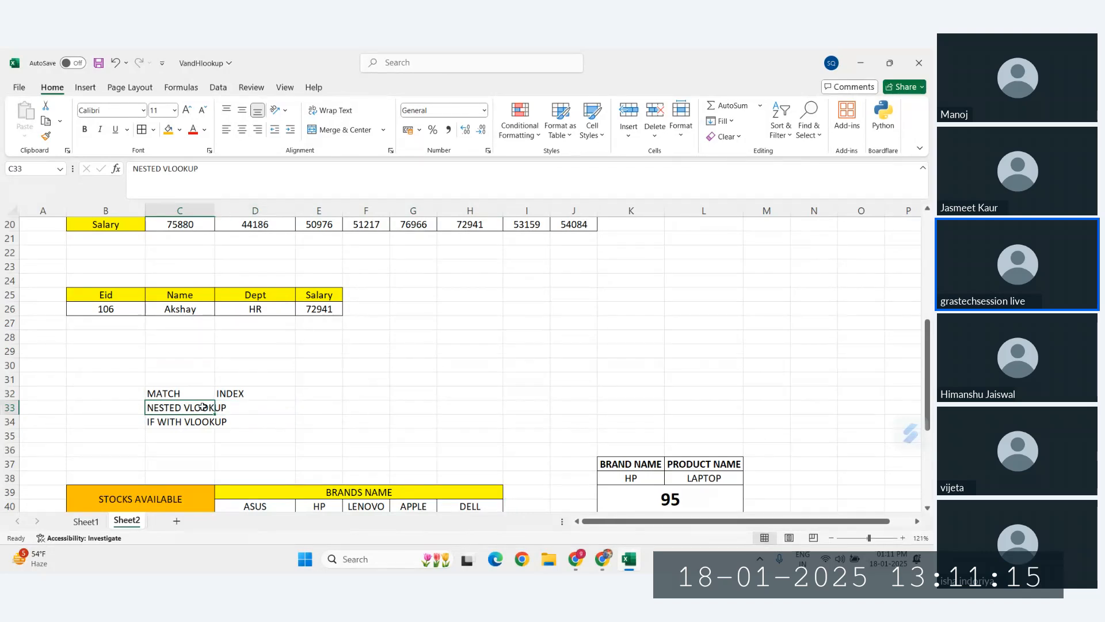
scroll(202, 411, "down", 14)
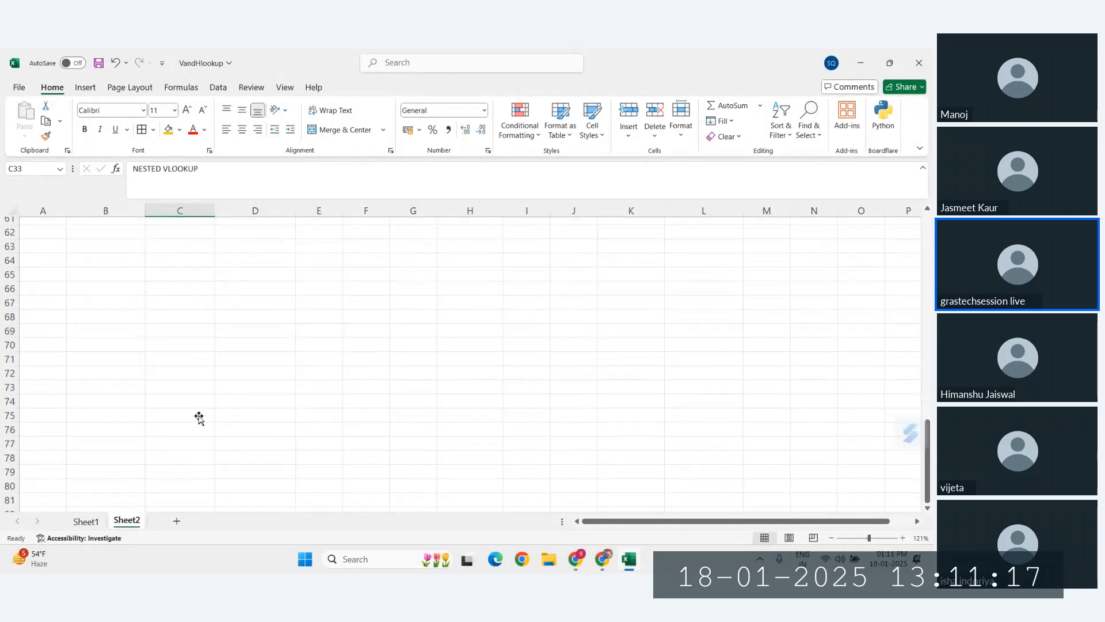
Enter the topic title NESTED IF ELSE in D68, in the empty area of Sheet2 below the lookup examples
left_click(279, 322)
scroll(247, 323, "right", 1)
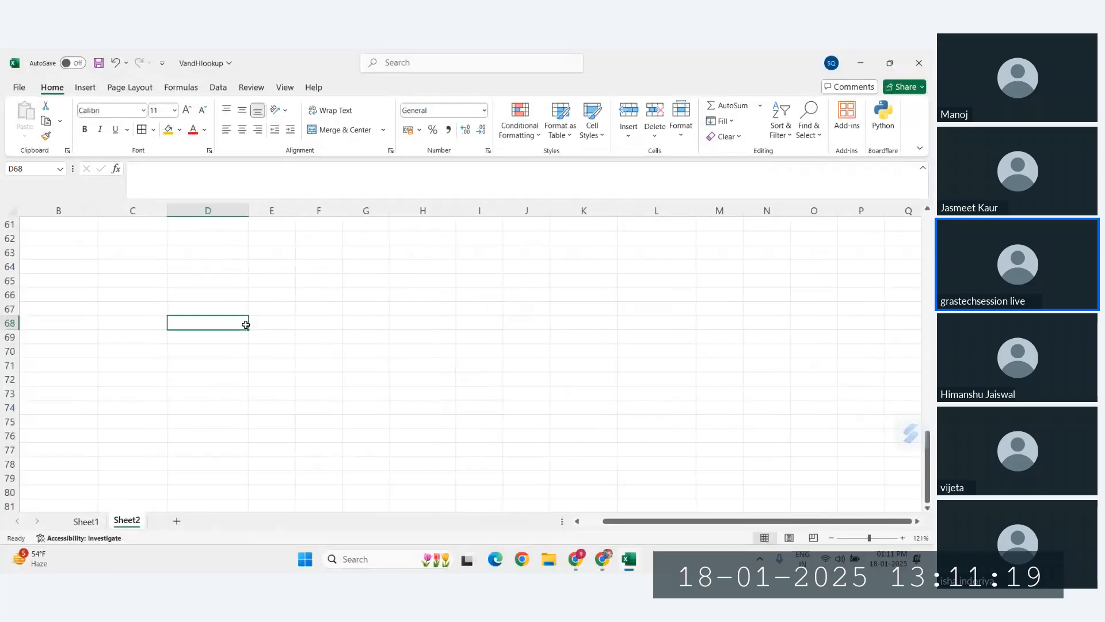
scroll(245, 326, "up", 2)
scroll(246, 325, "down", 2)
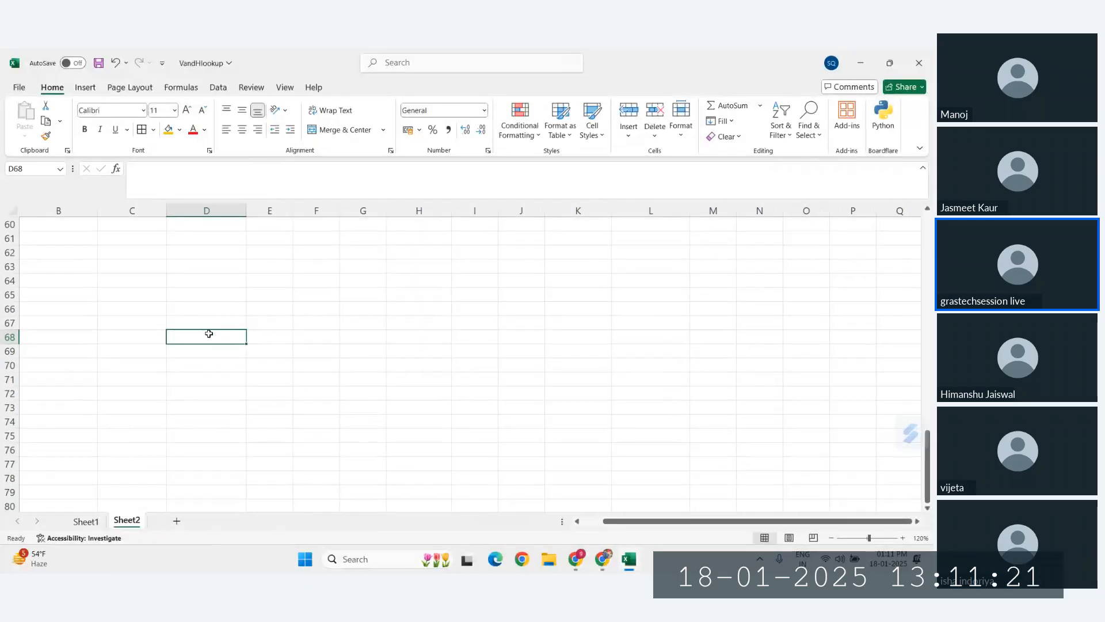
scroll(201, 331, "right", 1)
scroll(191, 329, "down", 2)
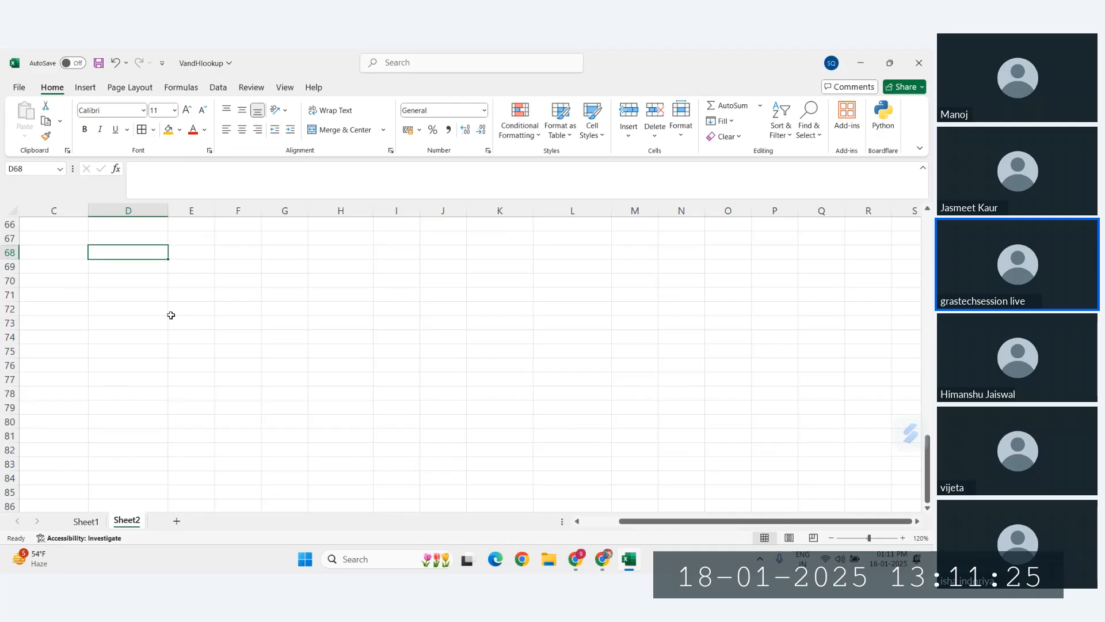
type("NESTE")
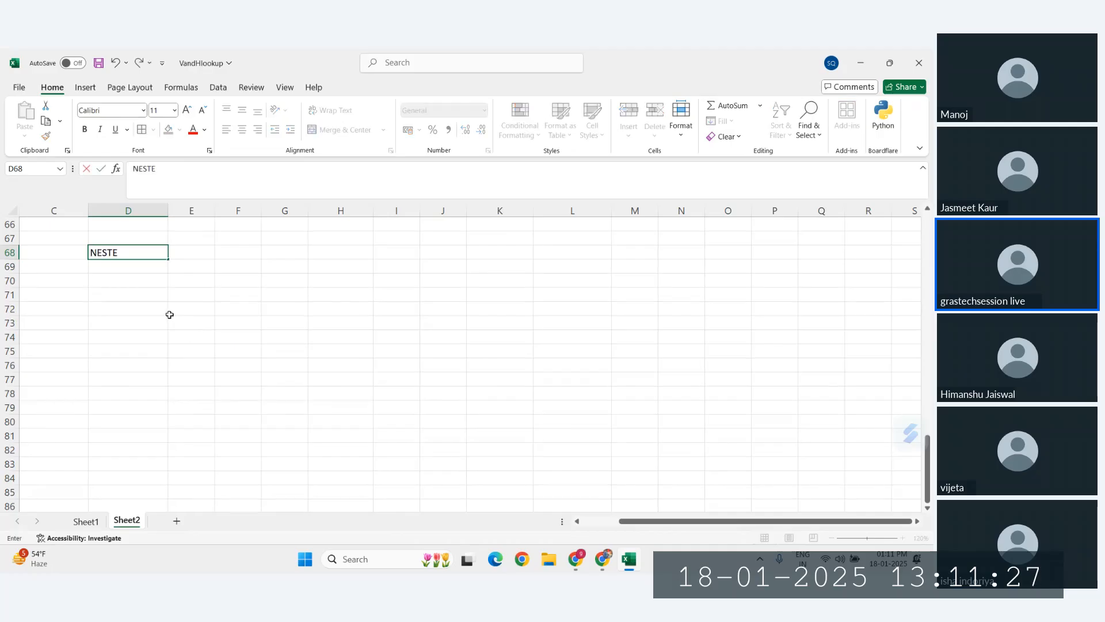
type("D IF ELSE")
key("Return")
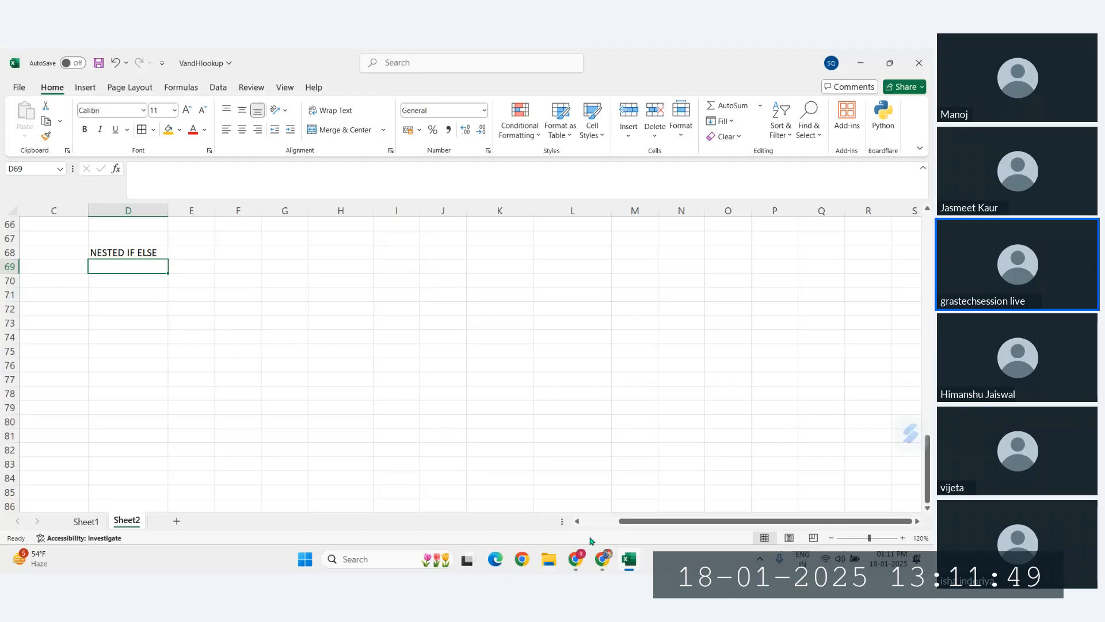
Switch to WhatsApp in Chrome and look back through the group chat for the shared Excel shortcut files from 27/12/2024
mouse_move(605, 552)
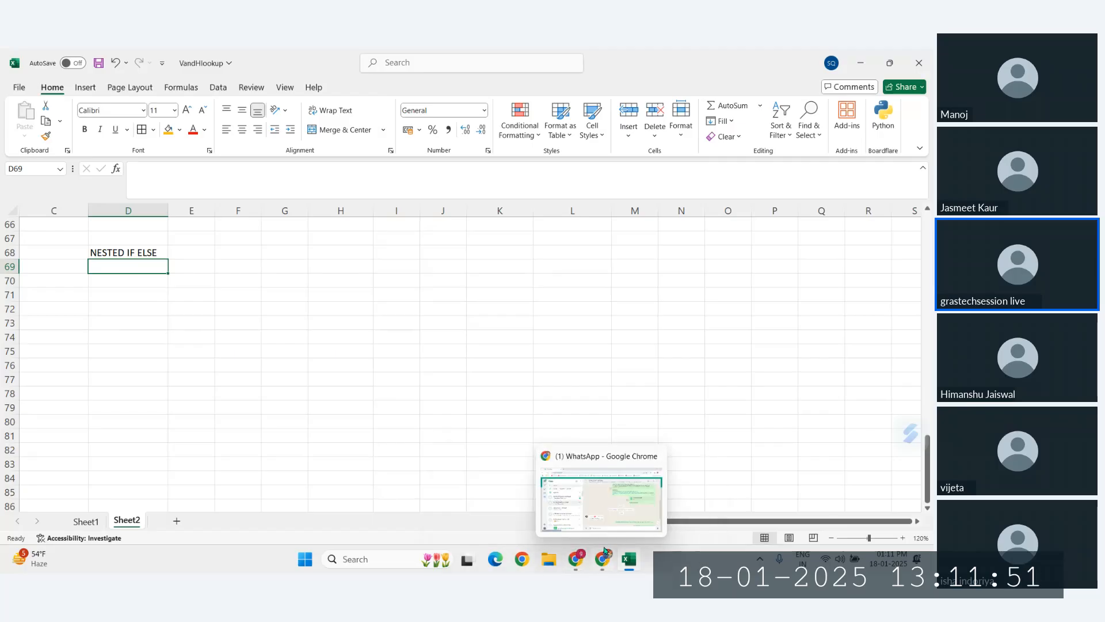
left_click(600, 509)
scroll(582, 373, "down", 2)
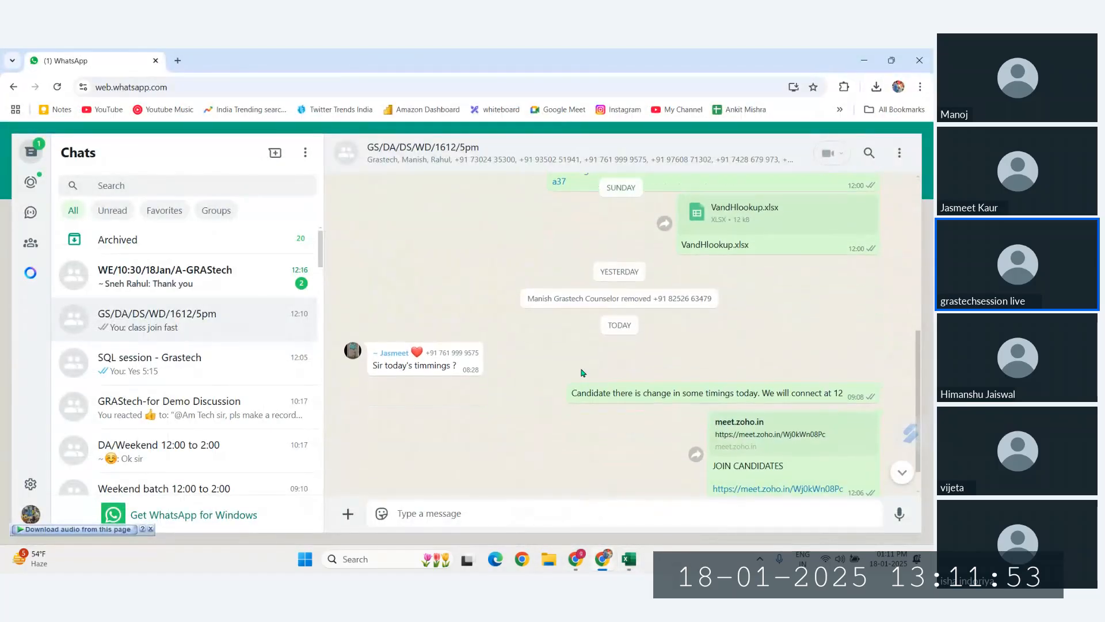
scroll(583, 372, "up", 3)
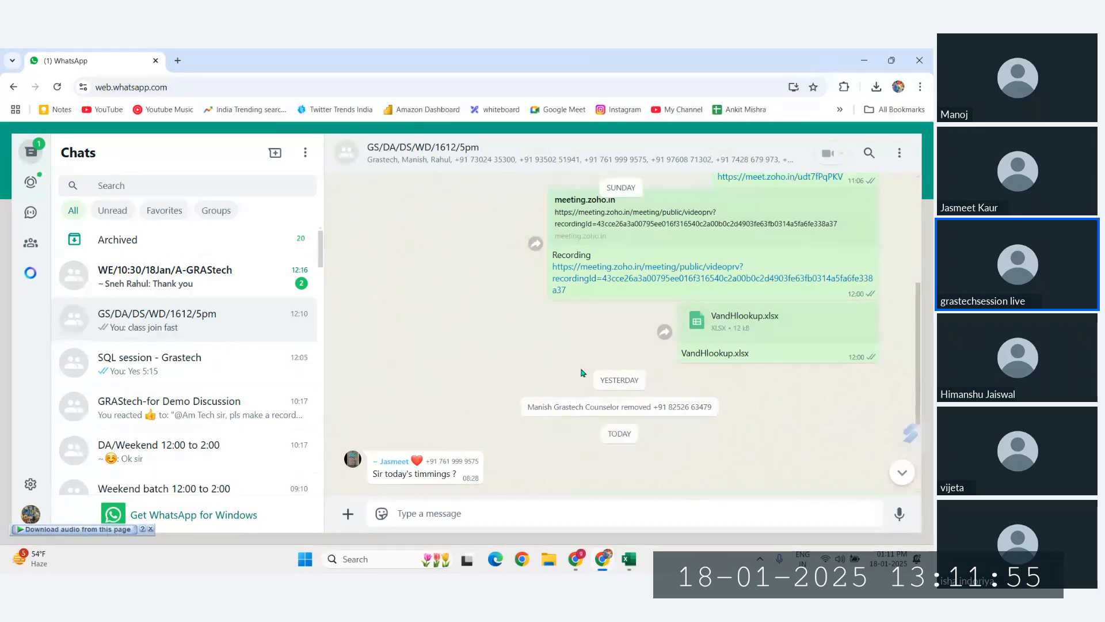
scroll(582, 373, "down", 3)
scroll(582, 373, "up", 8)
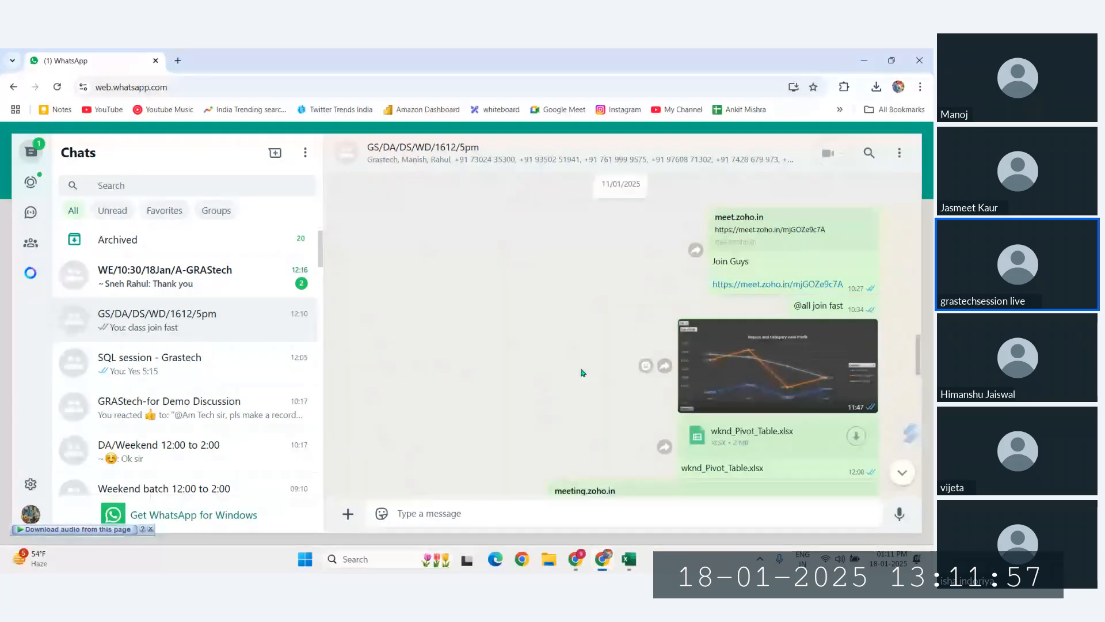
scroll(582, 373, "up", 10)
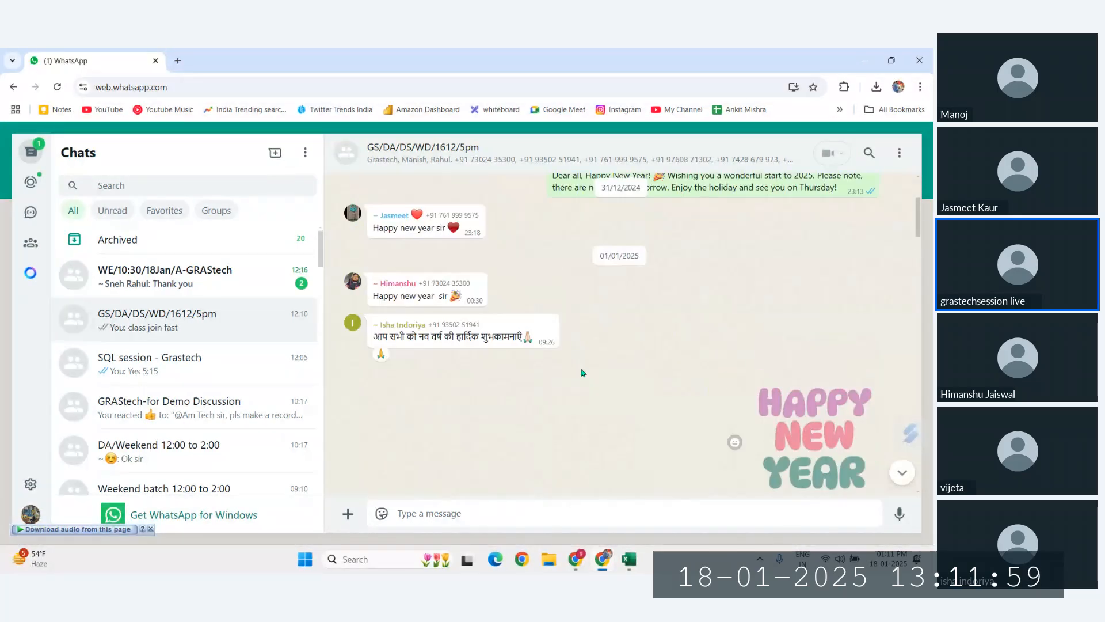
scroll(583, 373, "up", 10)
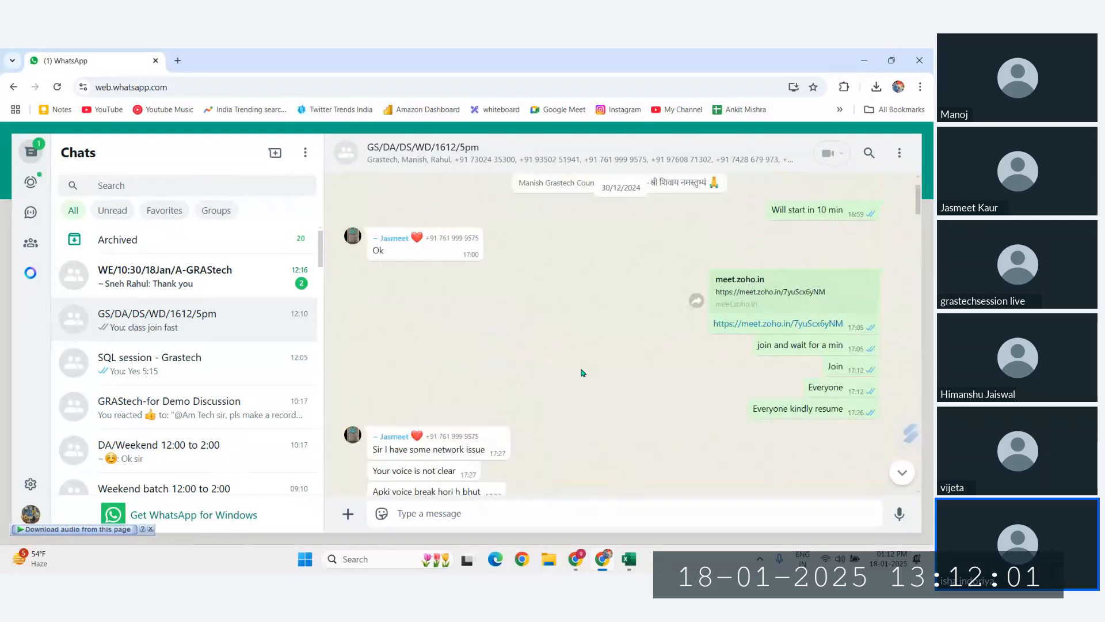
scroll(582, 373, "up", 10)
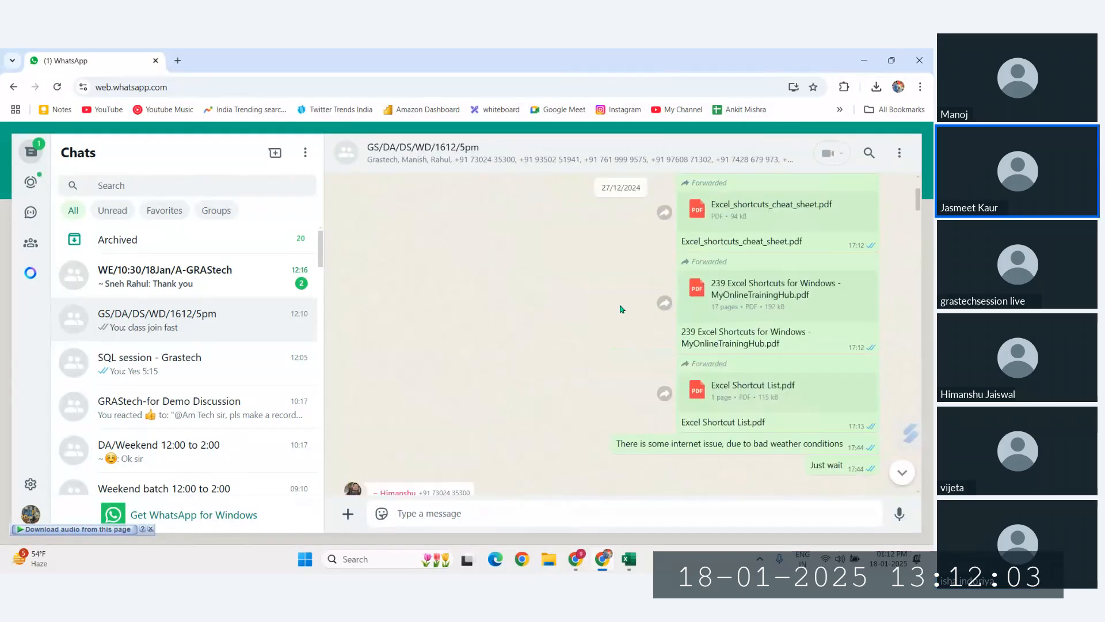
Download Excel_shortcuts_cheat_sheet.pdf from the chat and open the downloaded file in the browser
scroll(620, 310, "up", 3)
scroll(621, 309, "down", 4)
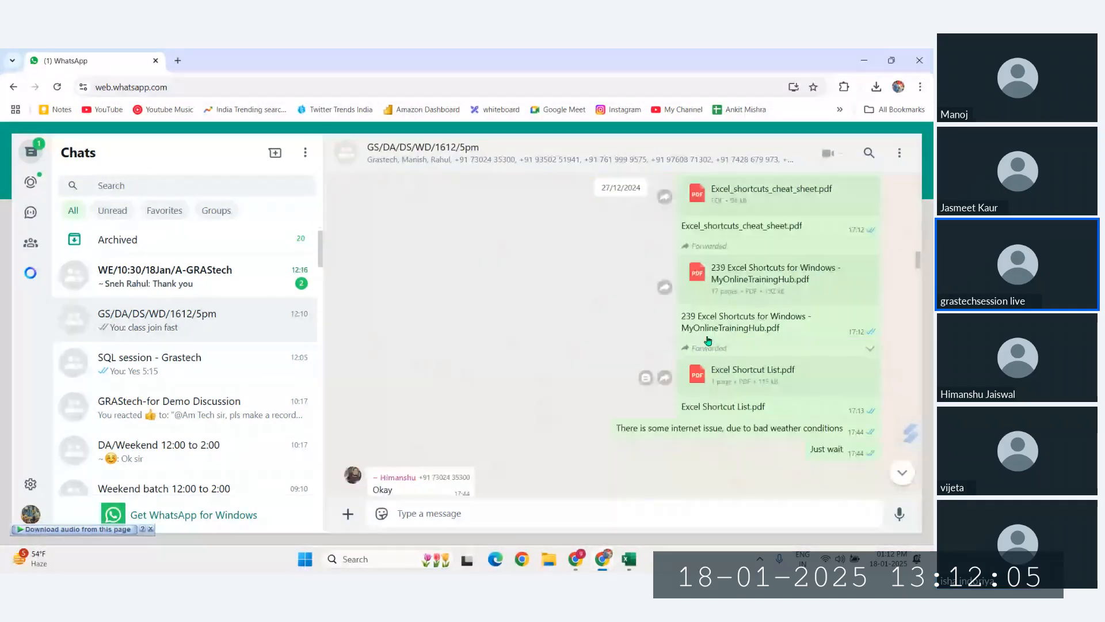
scroll(708, 340, "up", 1)
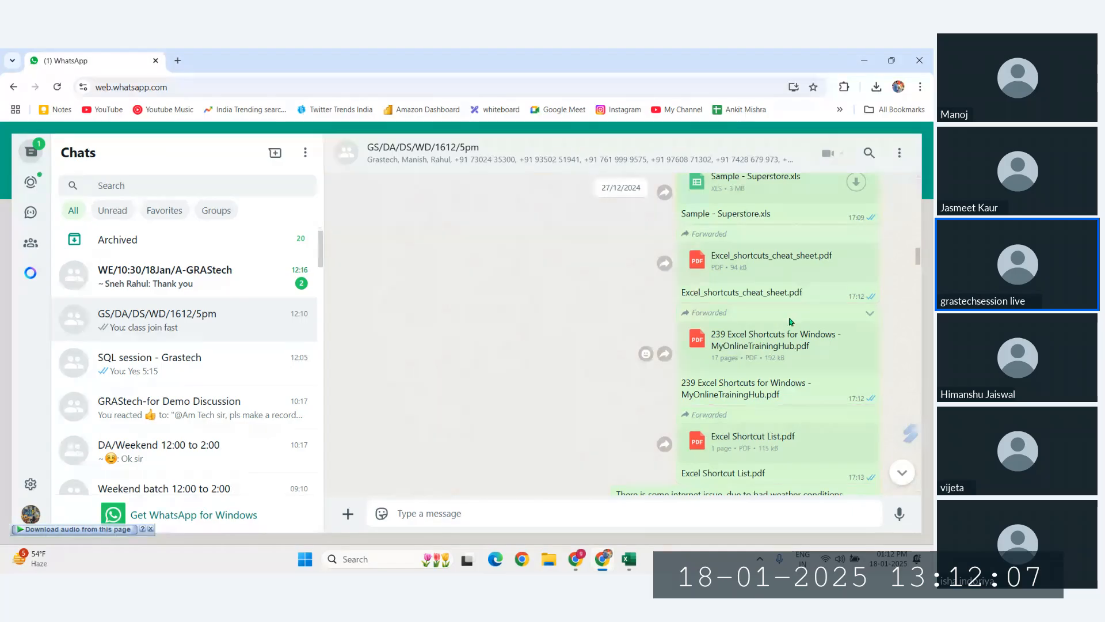
left_click(767, 270)
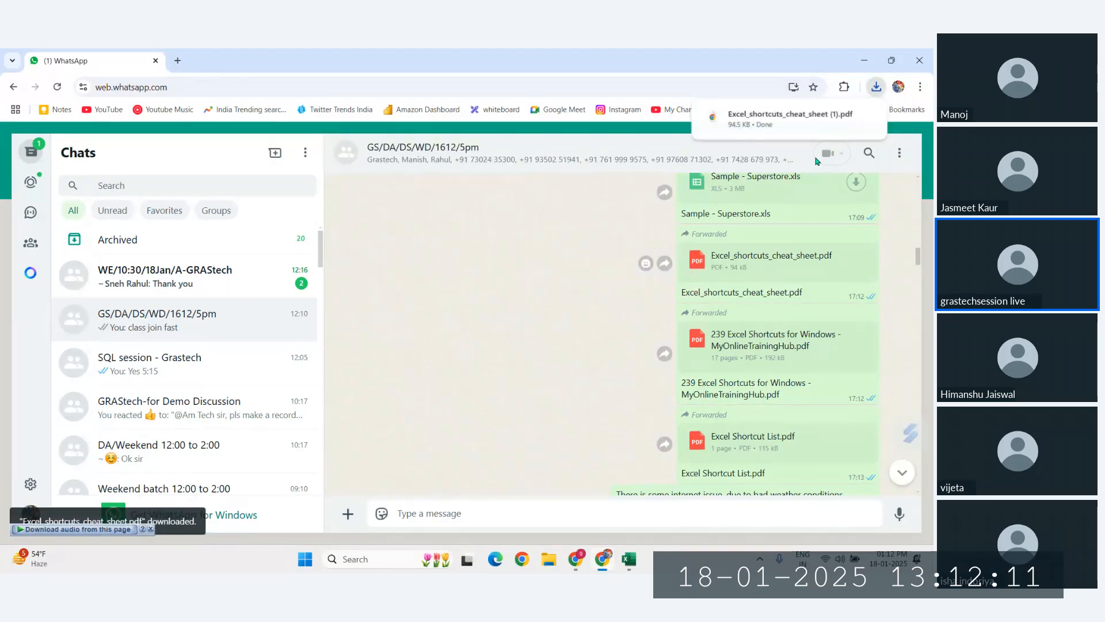
left_click(759, 119)
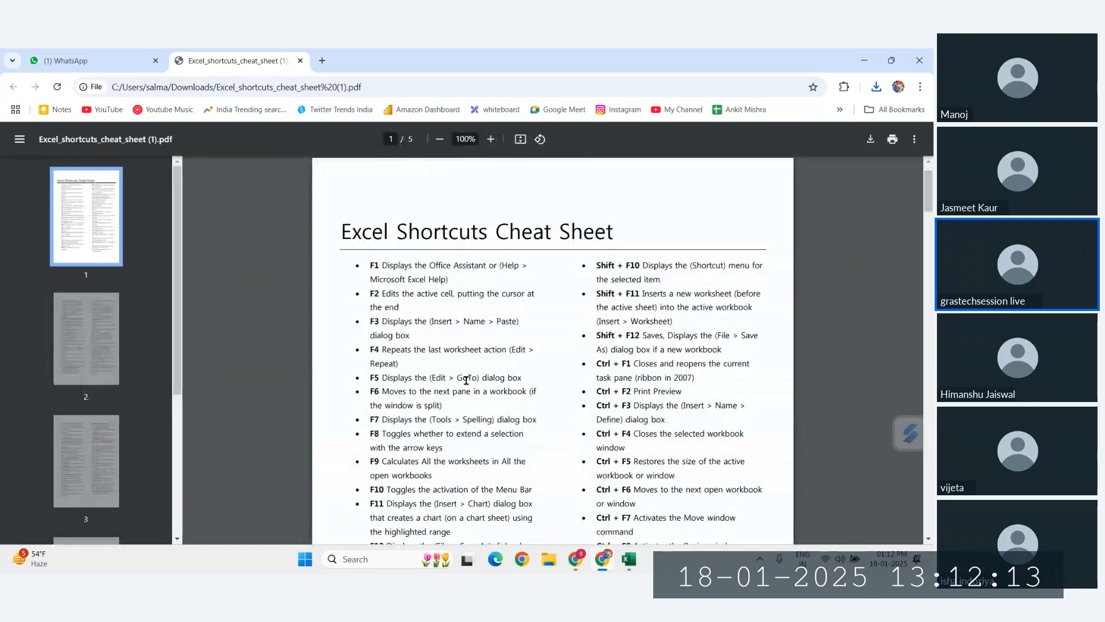
Find the Ctrl + . shortcut on page 5 of the cheat sheet and highlight its description
scroll(466, 380, "down", 20)
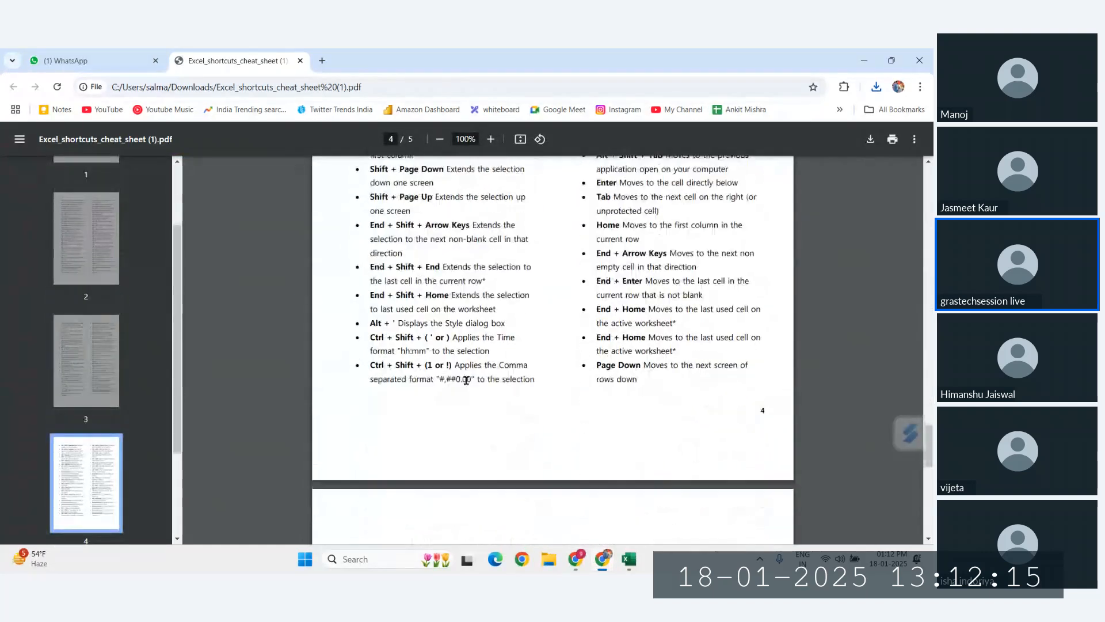
scroll(466, 380, "down", 10)
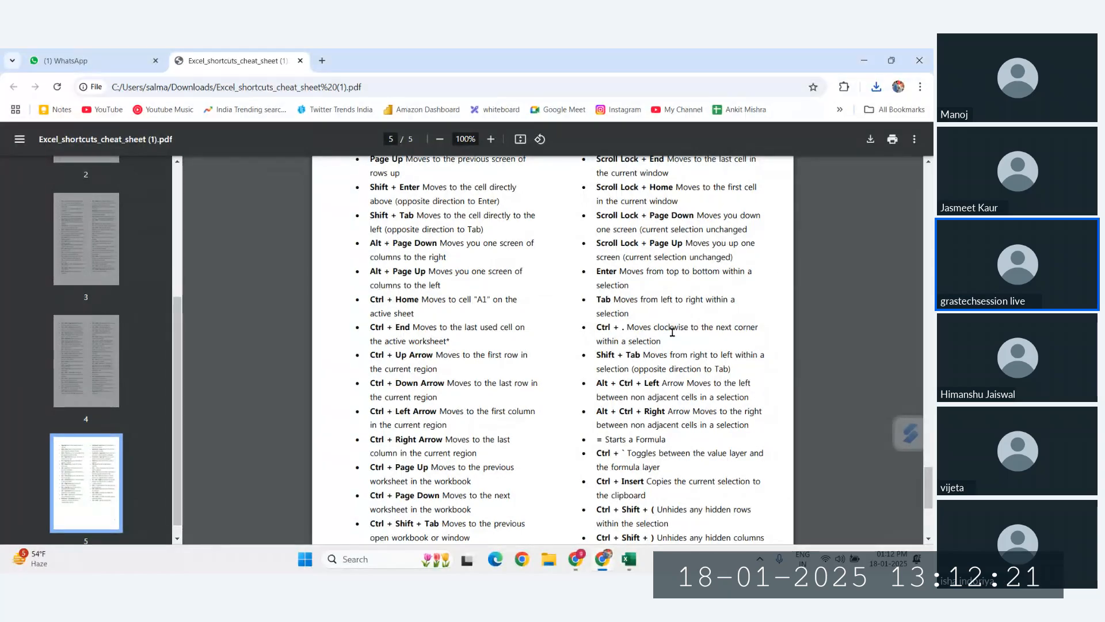
scroll(672, 332, "up", 5)
left_click_drag(578, 324, 788, 328)
left_click(630, 324)
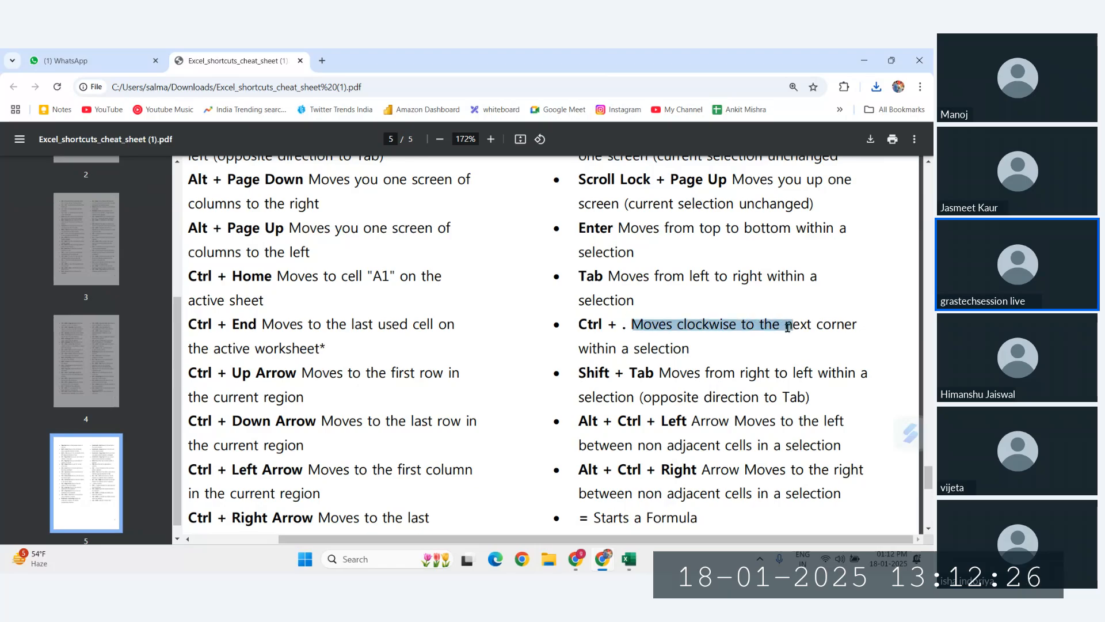
Switch to Excel and demonstrate cycling the active cell between the corners of the selection G71:J71 in Sheet2
left_click(629, 559)
left_click(274, 299)
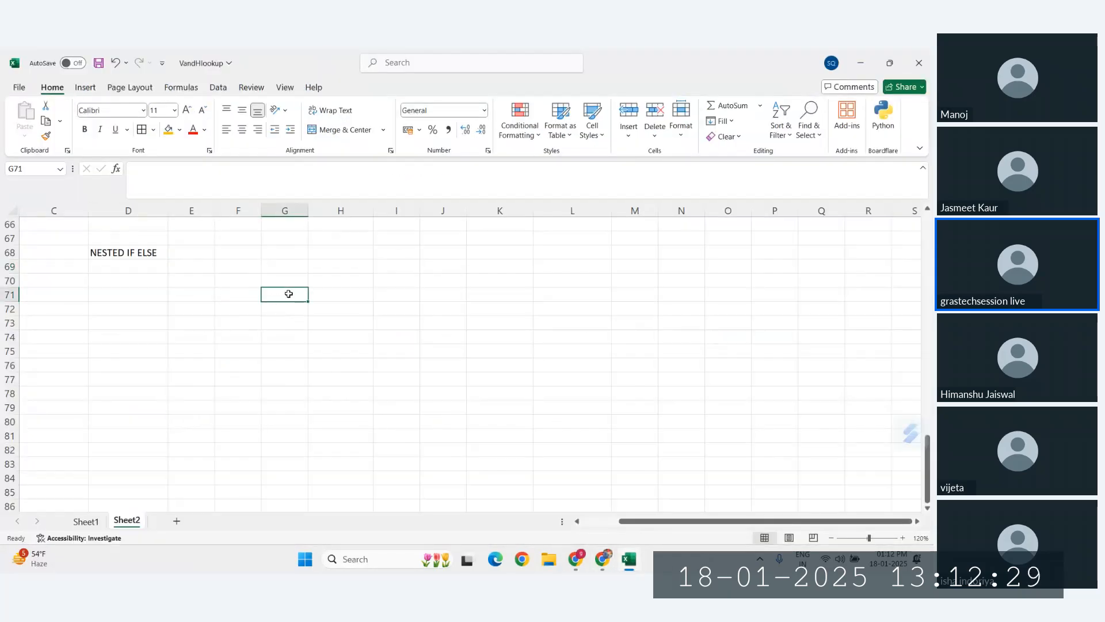
left_click_drag(288, 293, 427, 296)
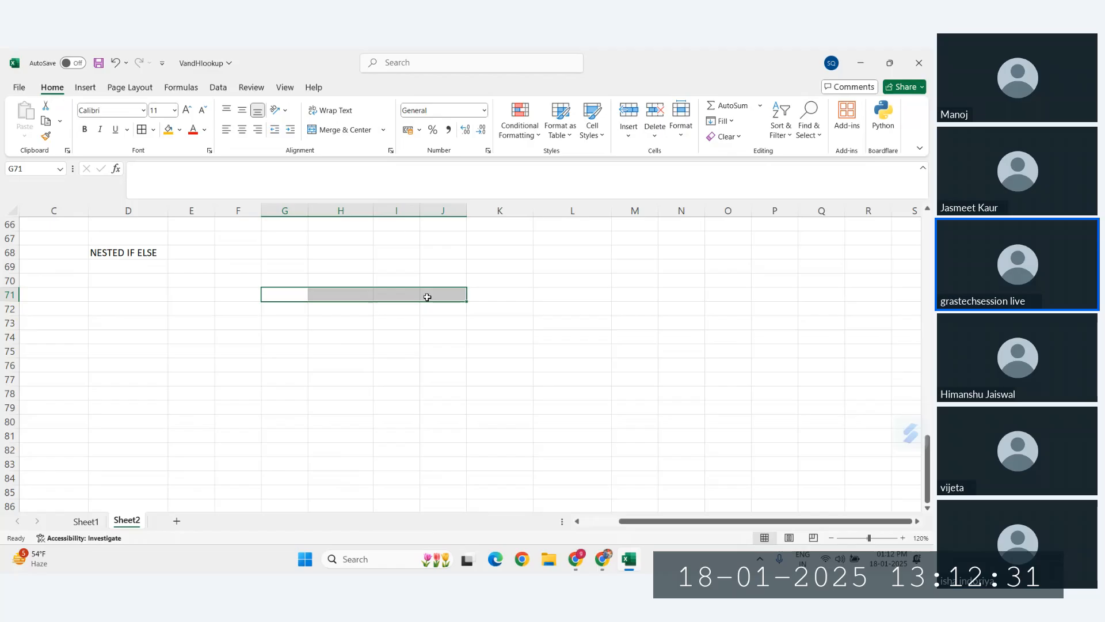
key("ctrl+period")
key("ctrl+period")
key("ctrl+period")
key("ctrl+period")
key("ctrl+period")
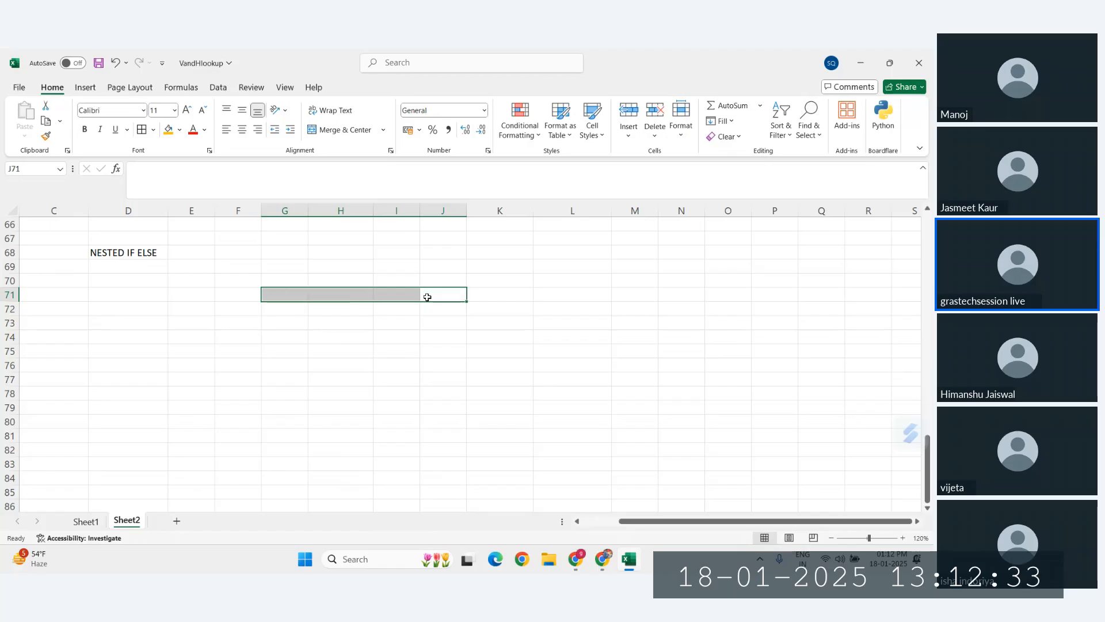
key("ctrl+period")
key("ctrl+period")
key("ctrl+period")
key("ctrl+period")
key("ctrl+period")
key("ctrl+period")
key("ctrl+period")
key("ctrl+period")
left_click(367, 345)
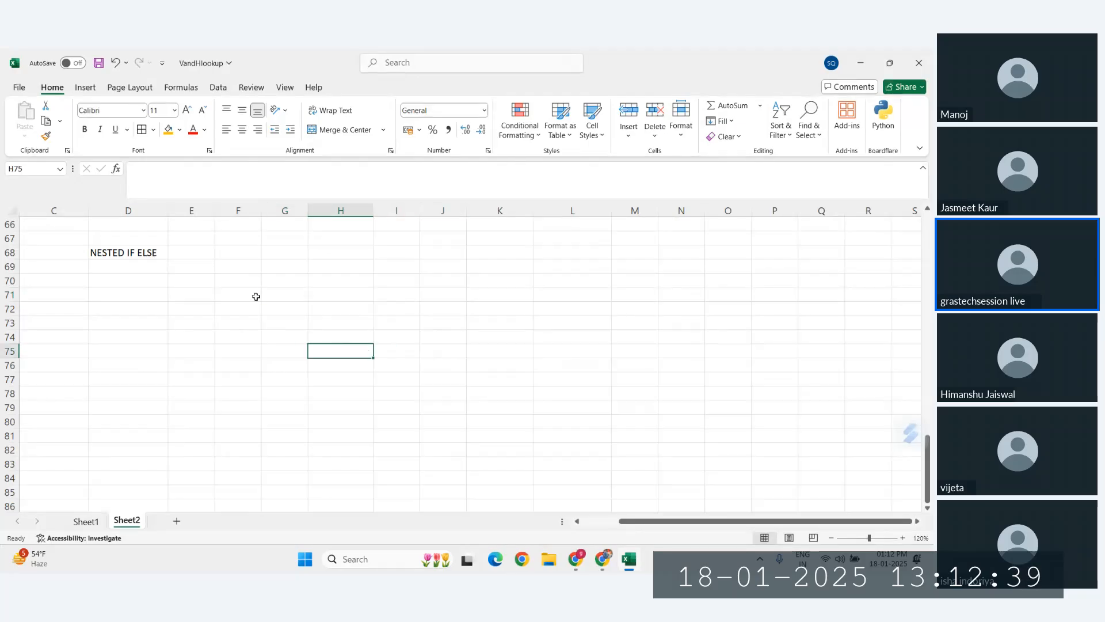
Fill the brand names in D40:H40 with orange while cycling the active cell between the corners of the selection
left_click(241, 254)
scroll(244, 252, "up", 11)
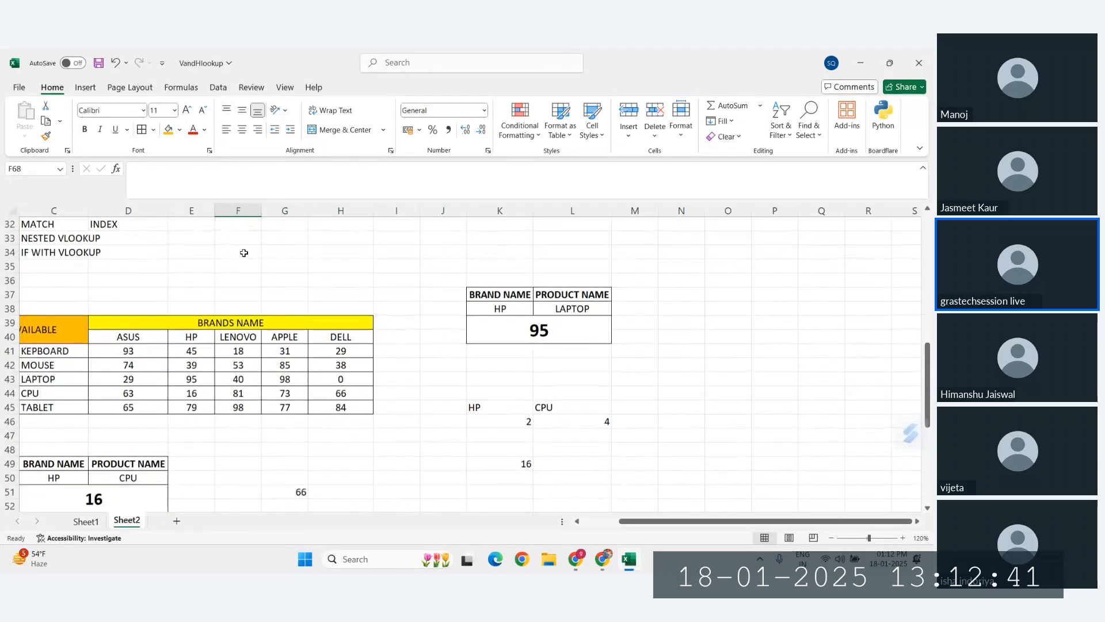
left_click_drag(128, 337, 334, 335)
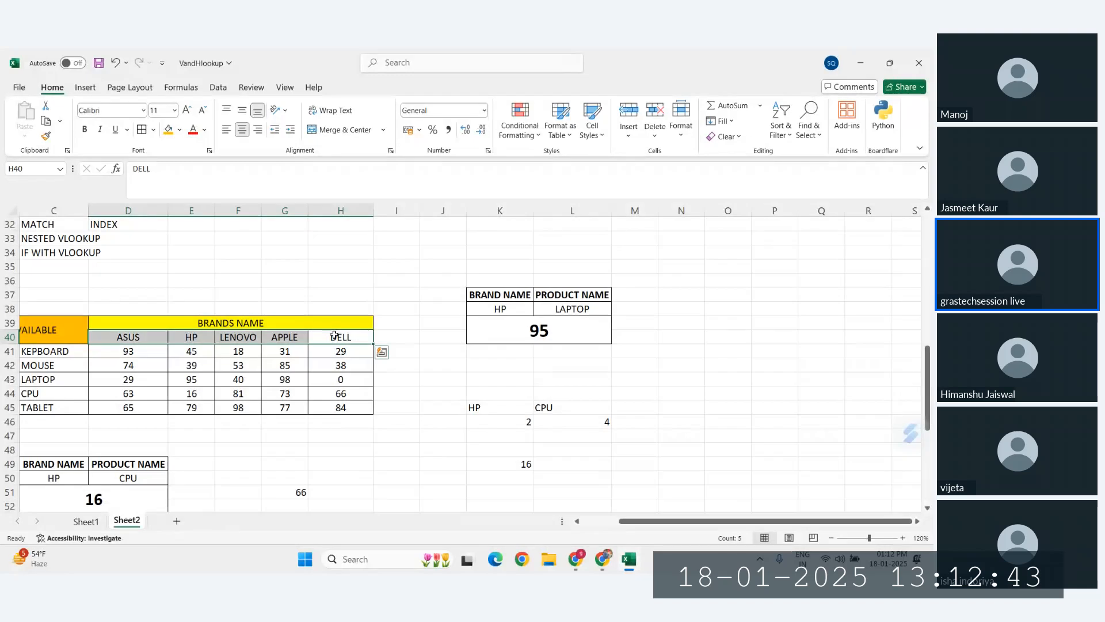
key("ctrl+period")
key("ctrl+period")
key("ctrl+period")
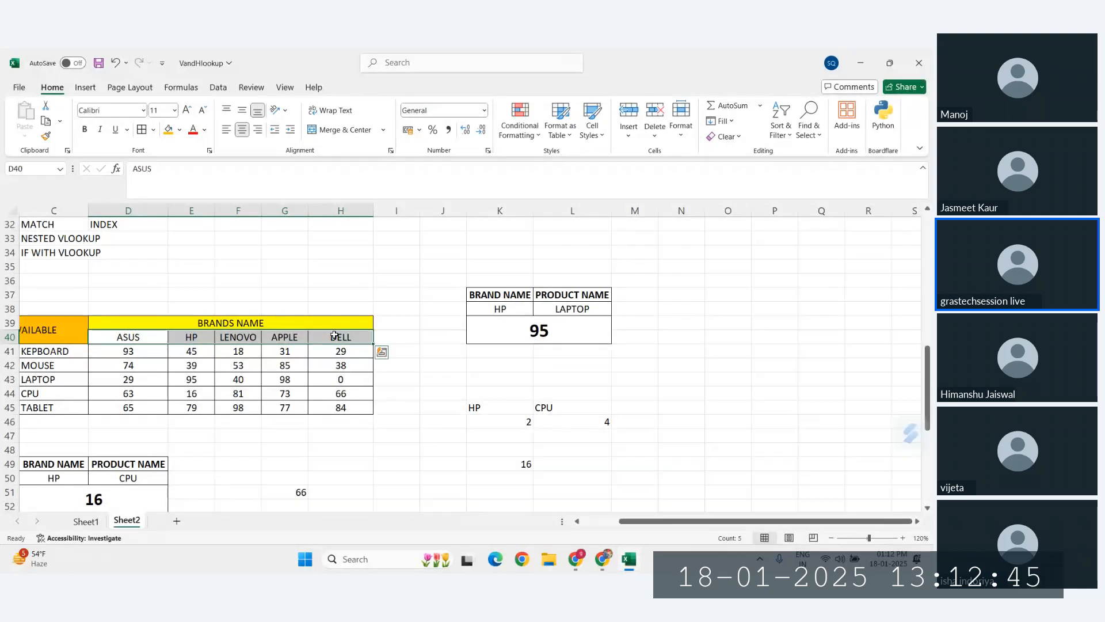
left_click(169, 130)
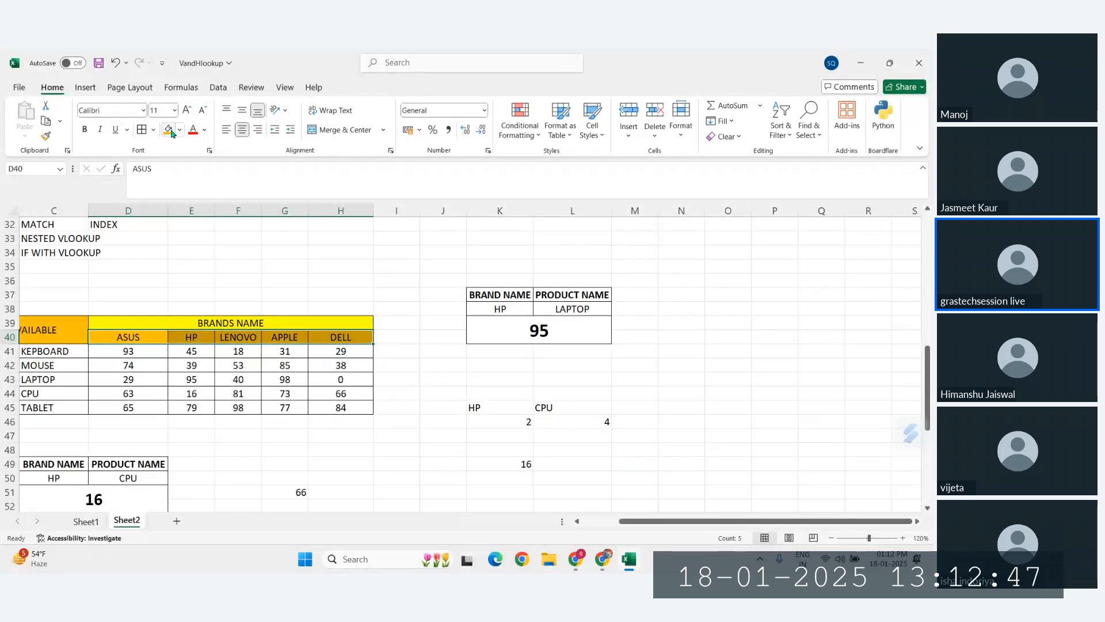
key("ctrl+period")
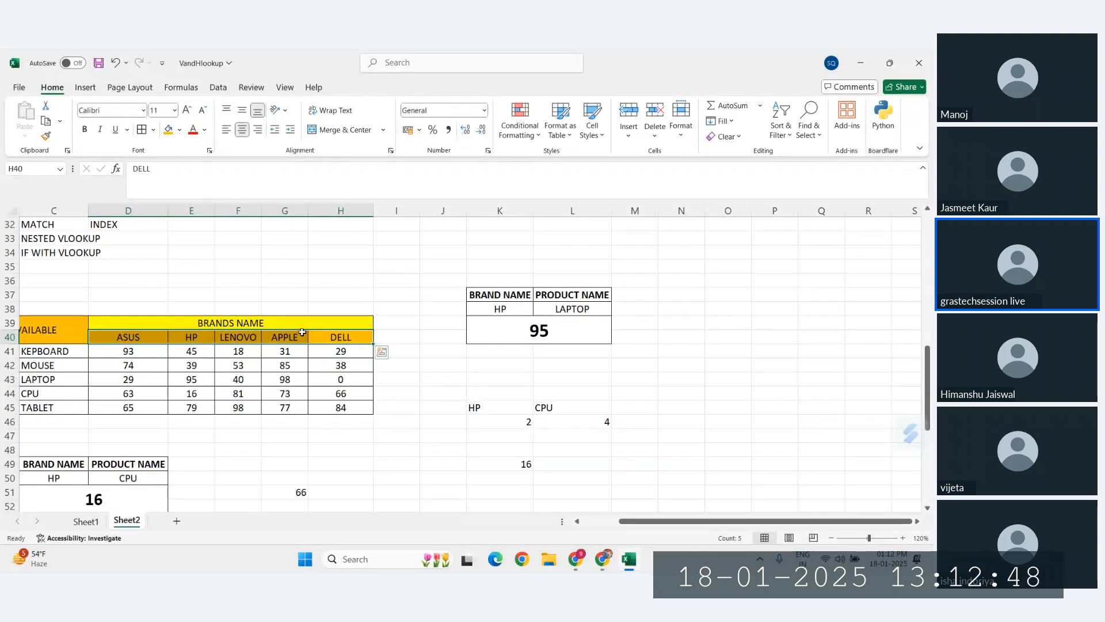
Try a red font colour on the brand names in D40:H40 and undo that colour change
left_click(199, 134)
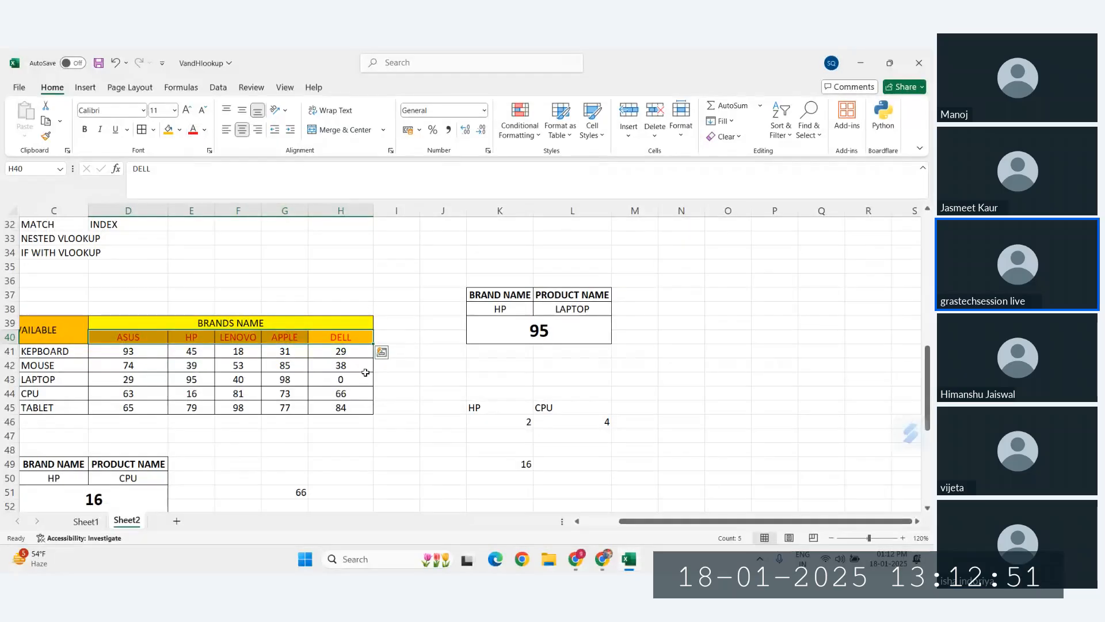
key("ctrl+z")
left_click(403, 308)
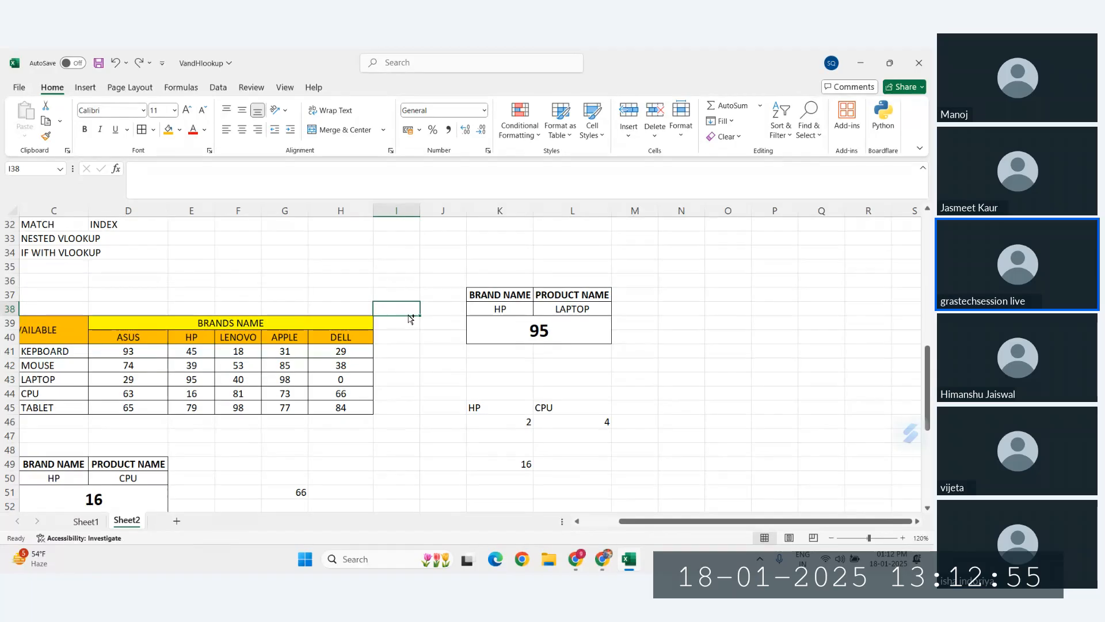
left_click_drag(410, 316, 388, 289)
left_click(444, 356)
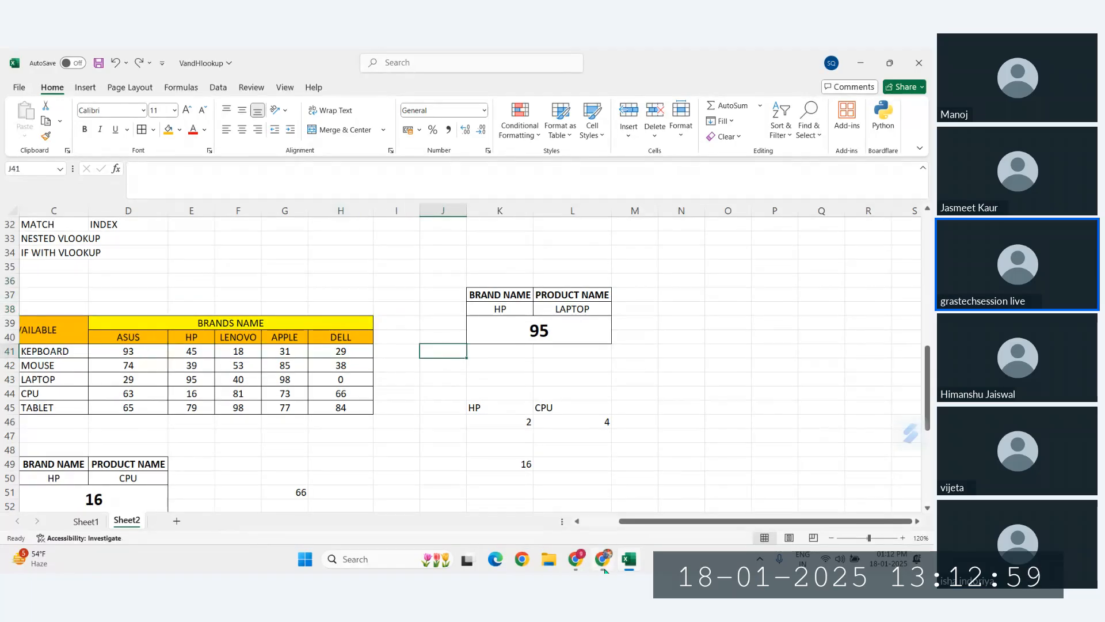
Switch back to the cheat sheet PDF in Chrome and review the page 5 navigation shortcuts, including Ctrl + Home and Alt + Page Up
mouse_move(602, 559)
left_click(590, 527)
scroll(385, 326, "down", 2)
scroll(385, 328, "left", 2)
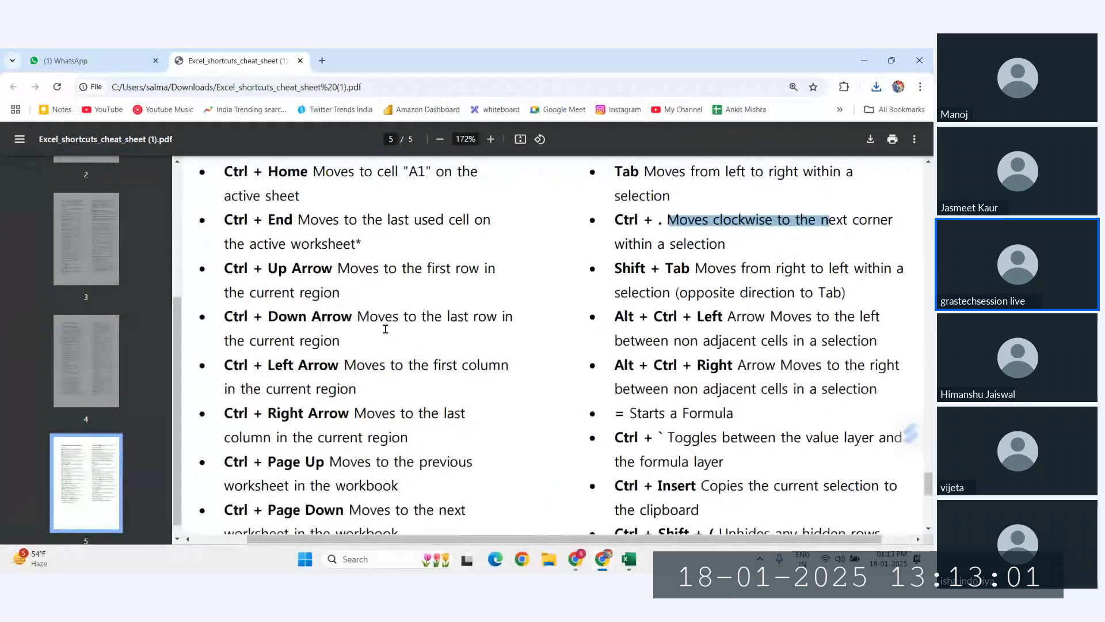
scroll(385, 328, "up", 2)
scroll(385, 329, "down", 1)
scroll(385, 328, "down", 1)
left_click_drag(268, 300, 354, 300)
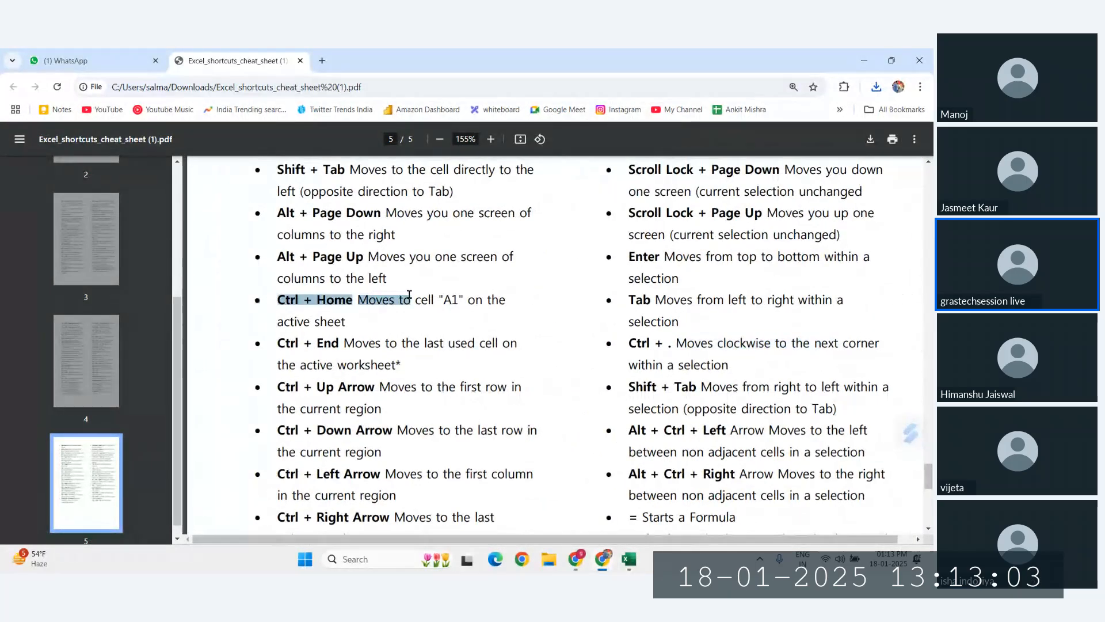
left_click_drag(295, 257, 434, 259)
scroll(434, 274, "up", 3)
scroll(434, 269, "down", 4)
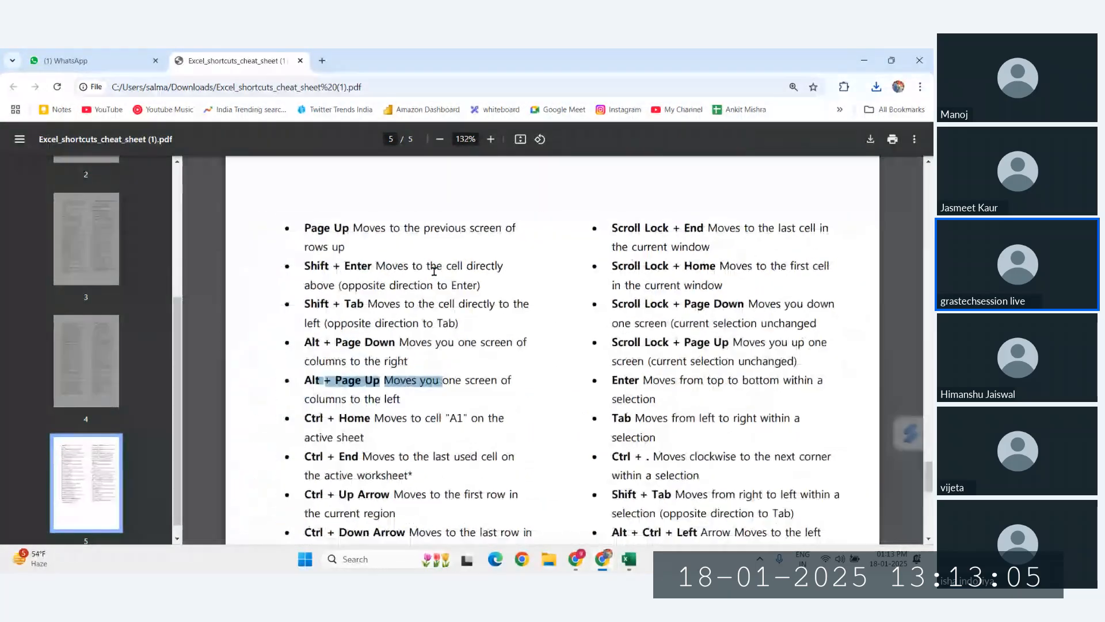
scroll(634, 263, "up", 1)
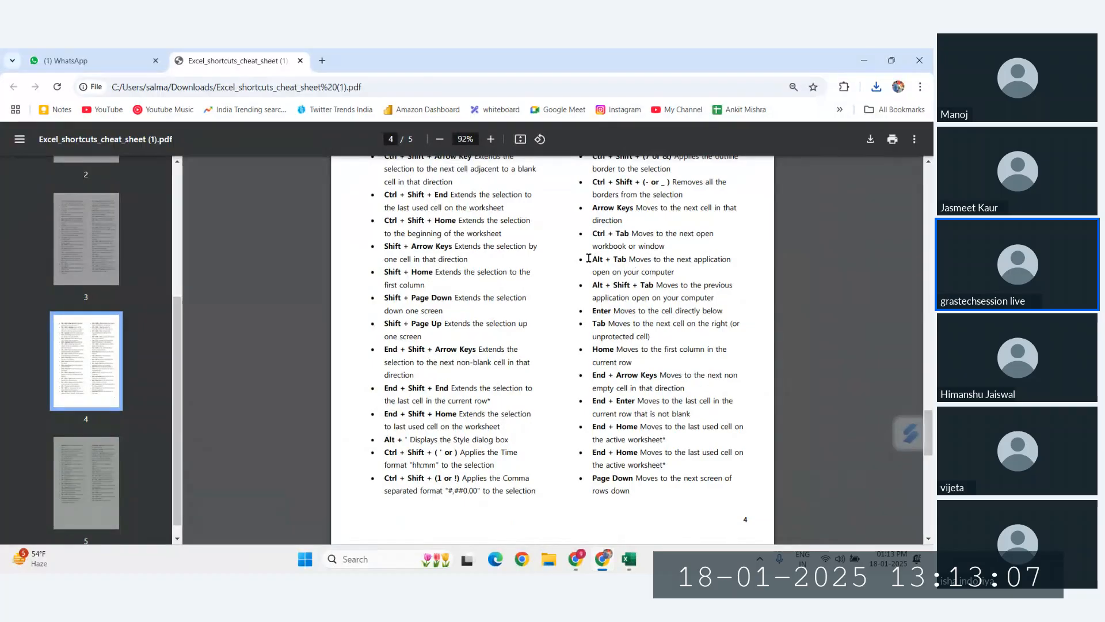
Review the shortcuts on pages 4 and 3 of the cheat sheet, highlighting the Alt + Tab, Ctrl + Tab and Shift + Spacebar entries
left_click_drag(591, 259, 677, 261)
left_click_drag(591, 233, 656, 240)
left_click(656, 240)
scroll(659, 240, "up", 4)
scroll(644, 241, "up", 1)
scroll(622, 241, "down", 3)
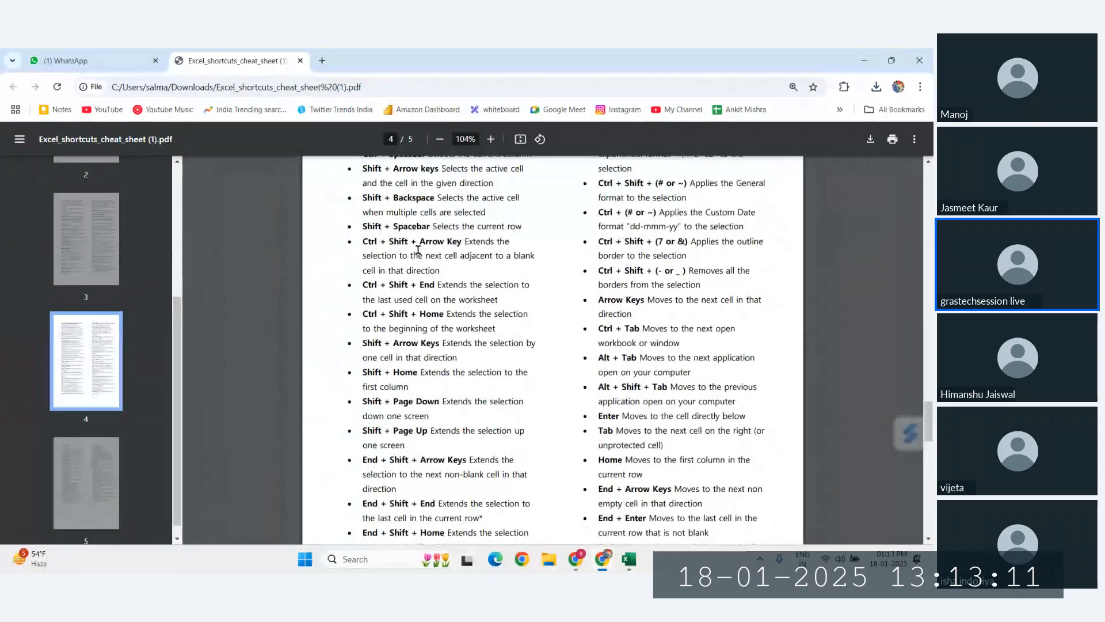
left_click_drag(426, 225, 430, 225)
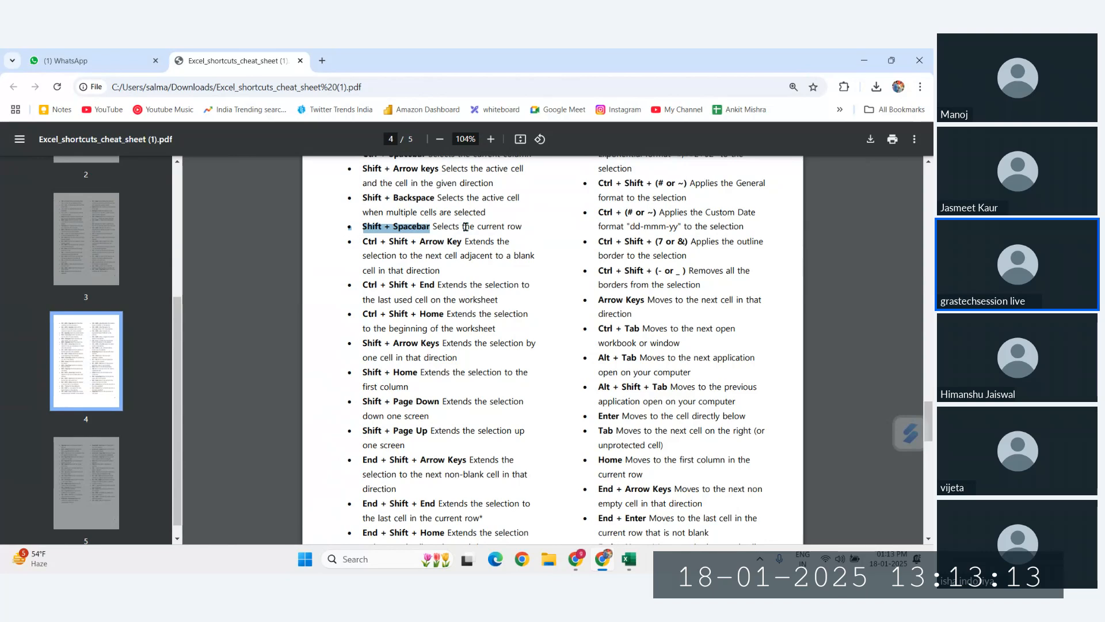
scroll(466, 227, "down", 10)
scroll(466, 228, "up", 10)
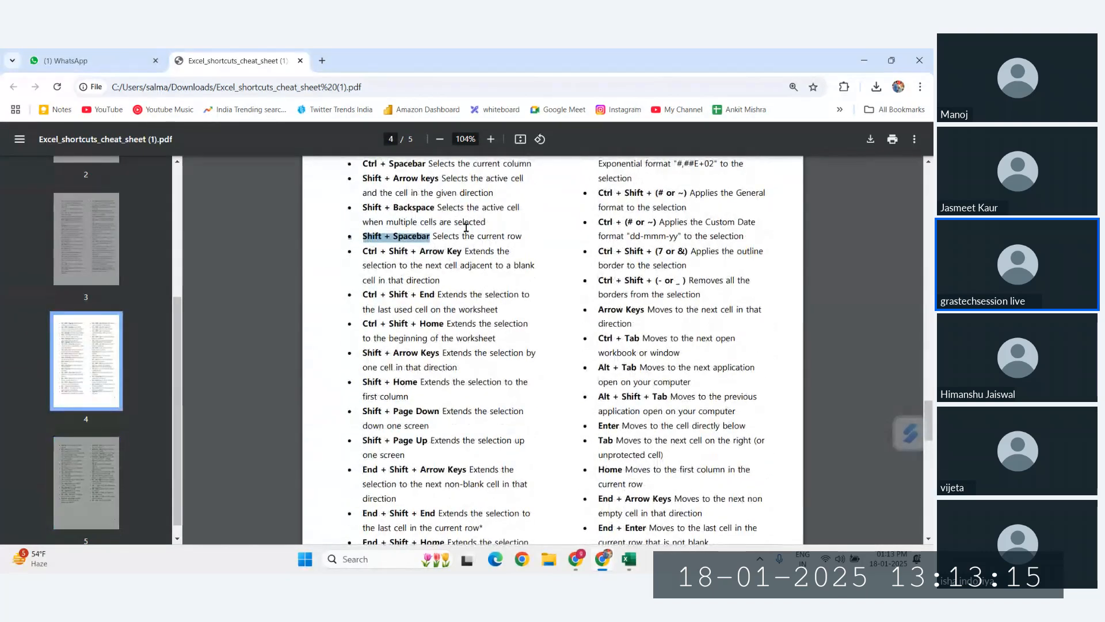
scroll(466, 228, "up", 1)
scroll(659, 238, "up", 1)
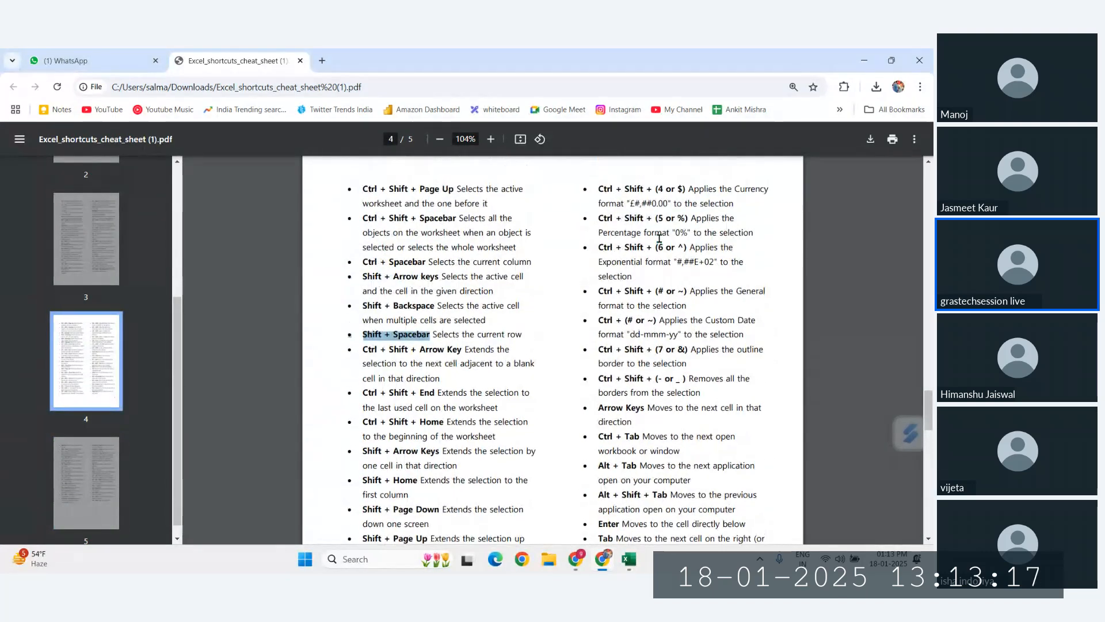
scroll(787, 282, "up", 3)
scroll(359, 277, "up", 7)
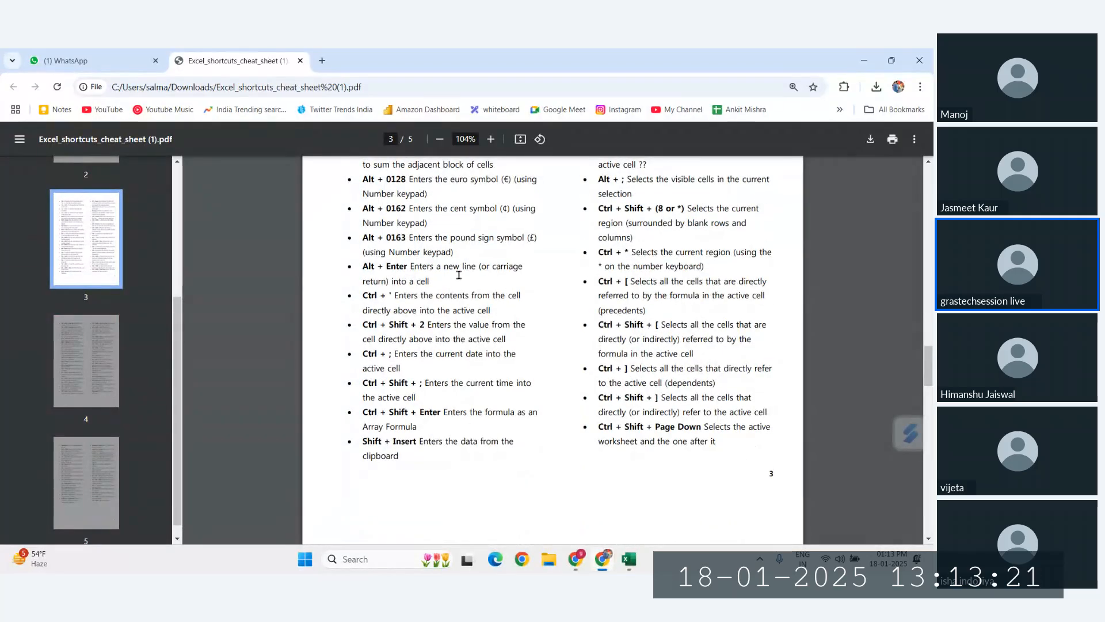
Review the page 3 shortcuts in the cheat sheet, highlighting the Ctrl + -, Backspace and Ctrl + Y entries
scroll(477, 297, "up", 2)
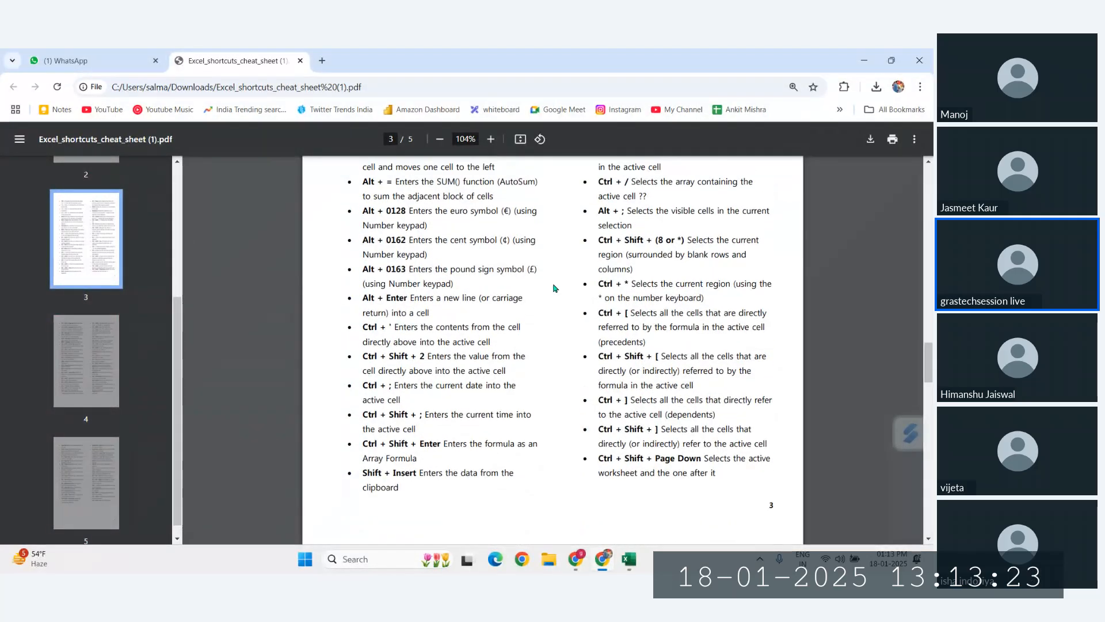
scroll(583, 286, "down", 15)
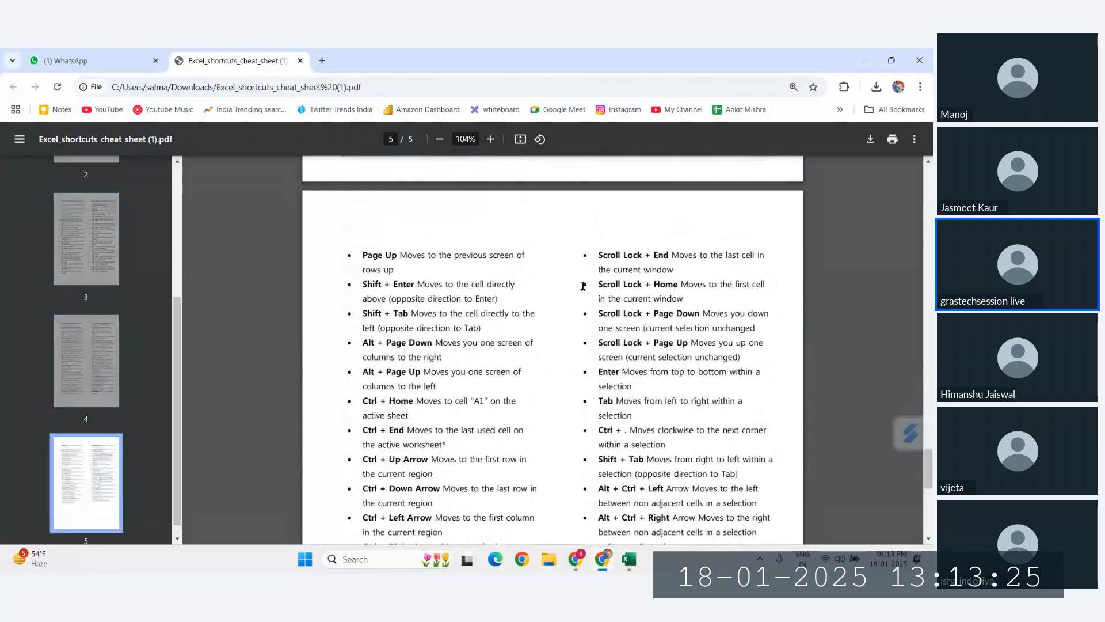
scroll(583, 286, "up", 15)
scroll(583, 286, "up", 6)
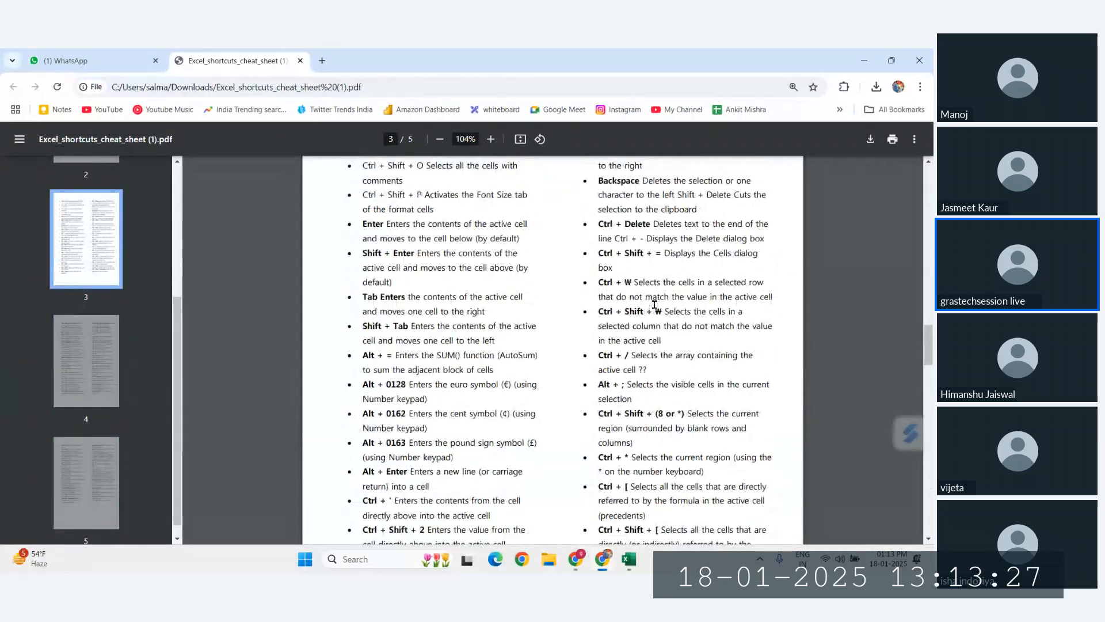
scroll(680, 262, "up", 3)
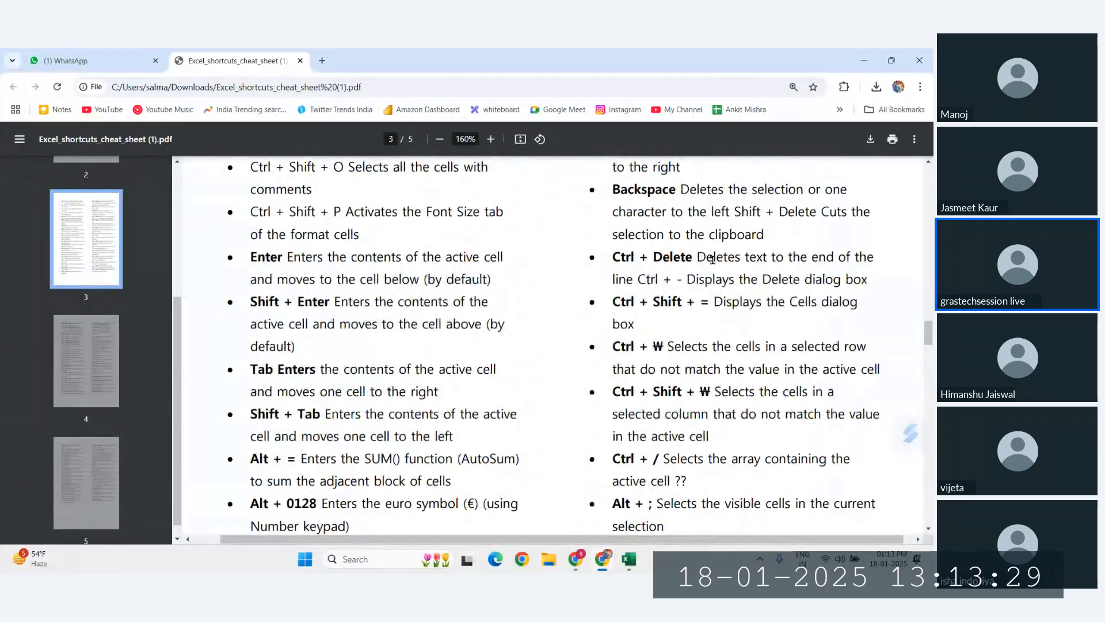
left_click_drag(606, 280, 749, 281)
scroll(748, 278, "up", 2)
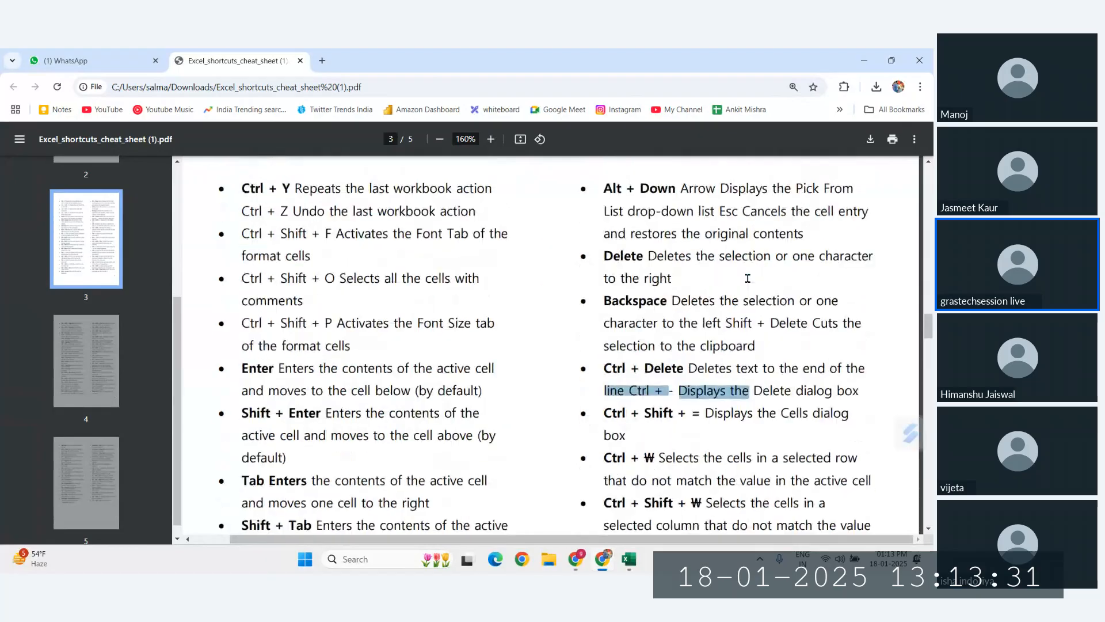
double_click(603, 304)
scroll(665, 308, "down", 5)
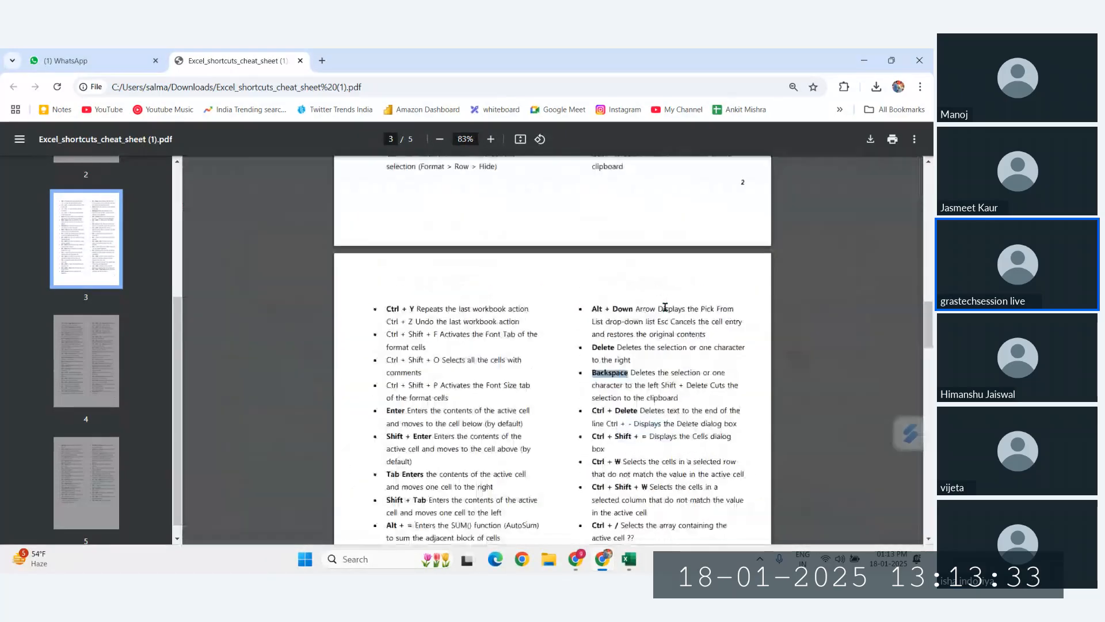
scroll(664, 307, "down", 12)
scroll(665, 307, "up", 11)
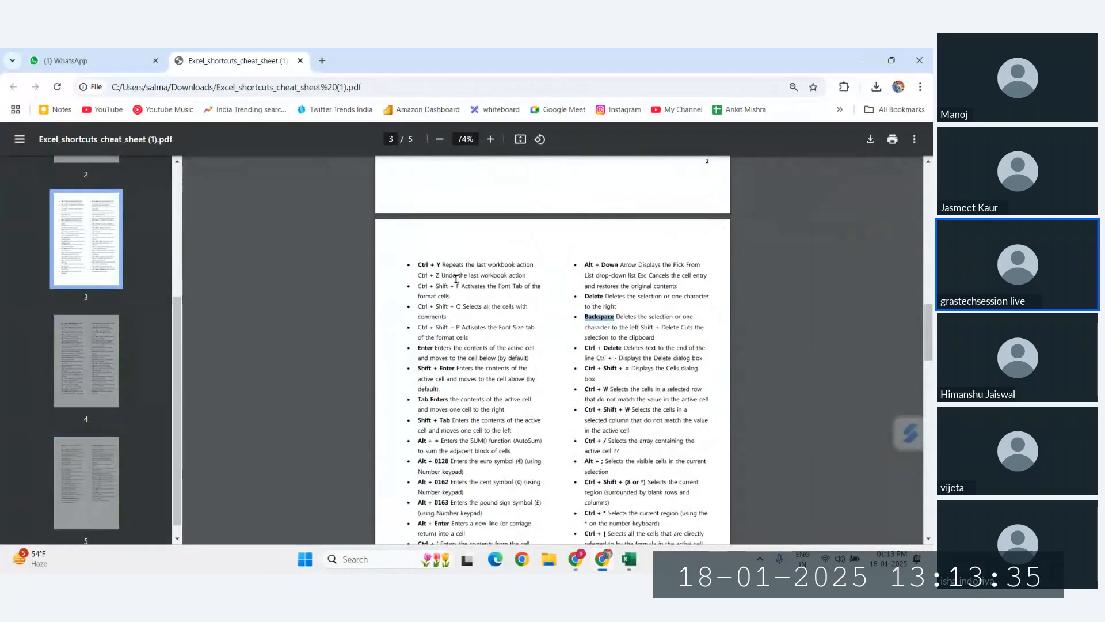
scroll(452, 274, "up", 5)
left_click_drag(337, 257, 514, 256)
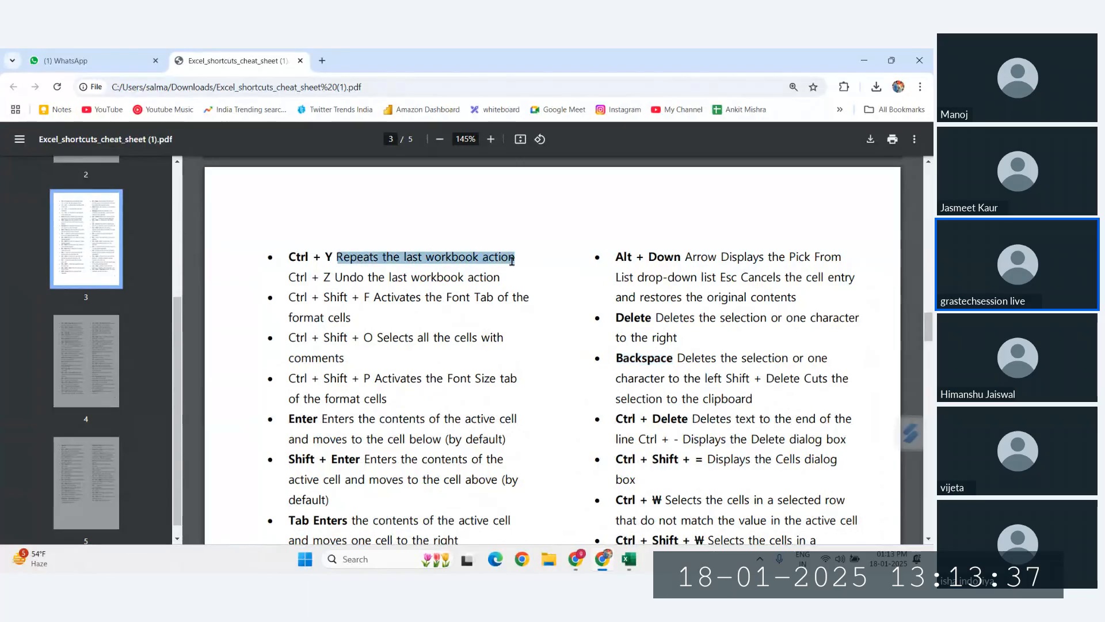
Switch to the VandHlookup workbook in Excel and make the product quantities in D41:H45 bold
left_click(629, 559)
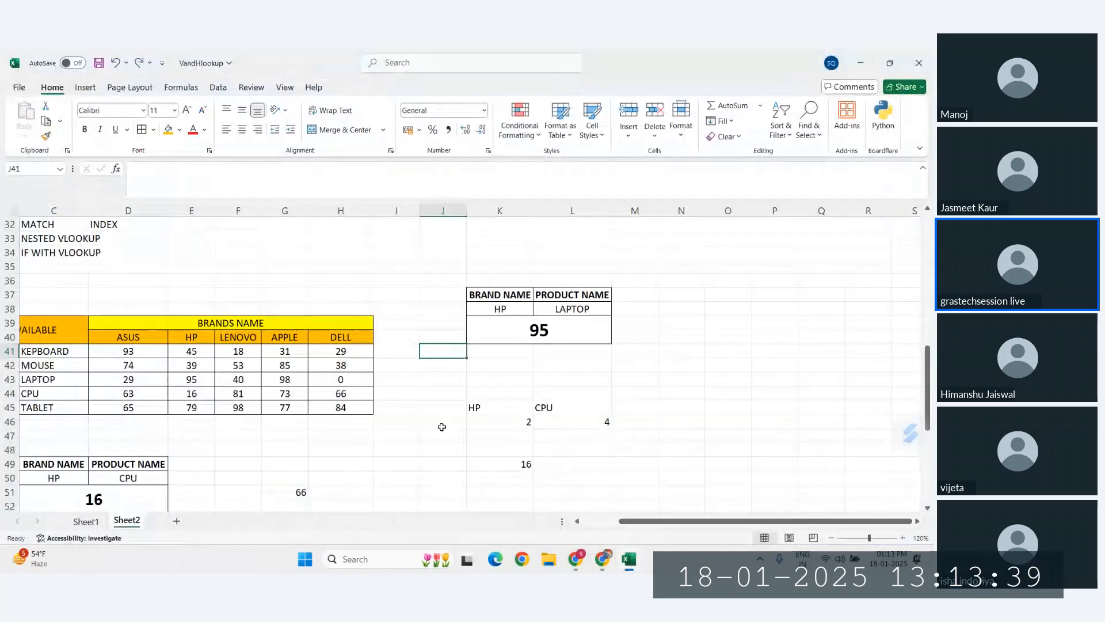
scroll(262, 367, "down", 1)
left_click_drag(128, 294, 329, 355)
key("ctrl+b")
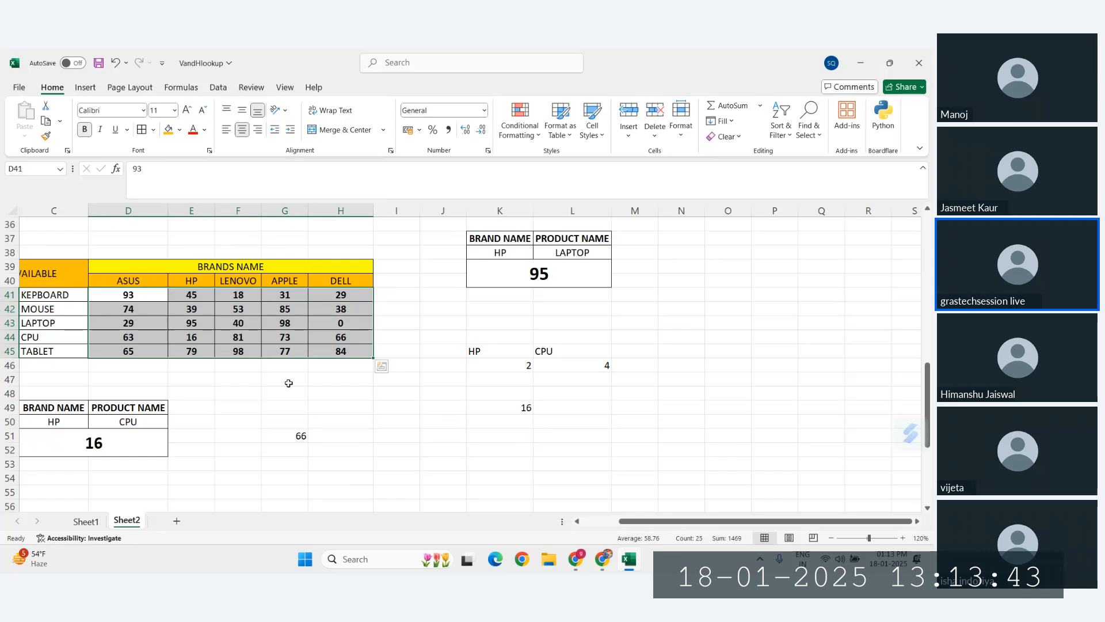
left_click(287, 386)
Select G51, highlight the Ctrl + Y entry in the cheat sheet PDF in Chrome and return to the Excel workbook
left_click(295, 437)
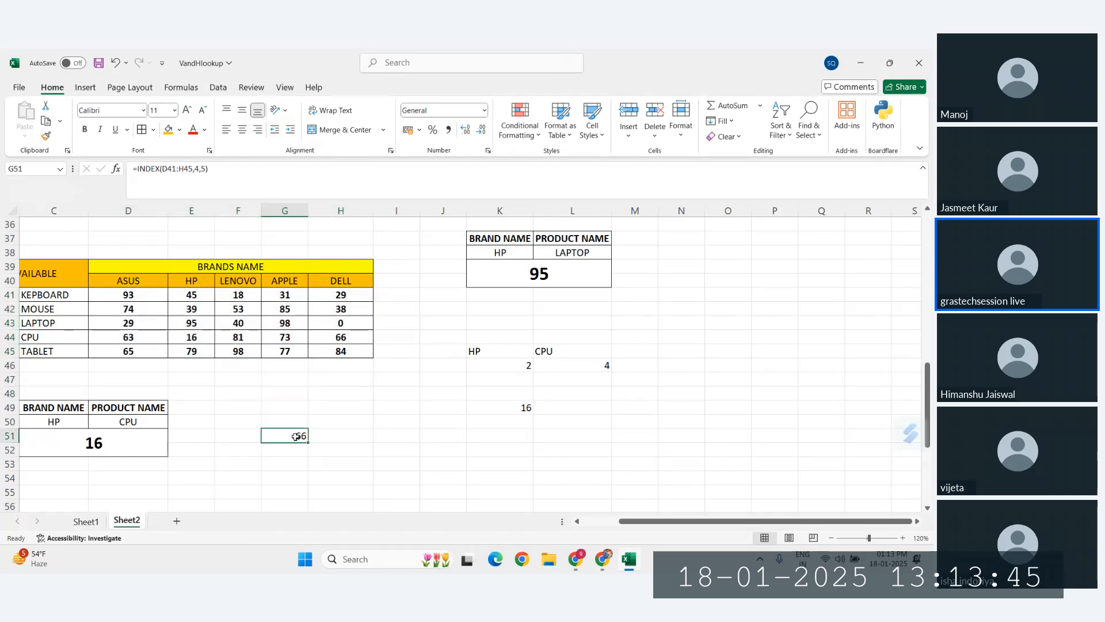
left_click(604, 498)
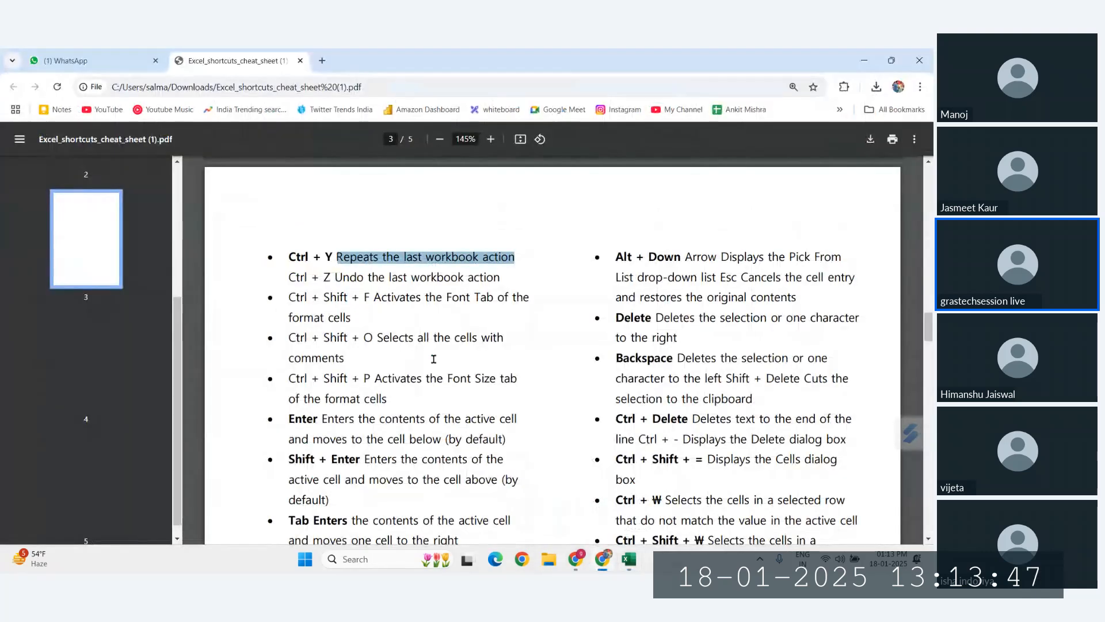
left_click_drag(290, 257, 332, 256)
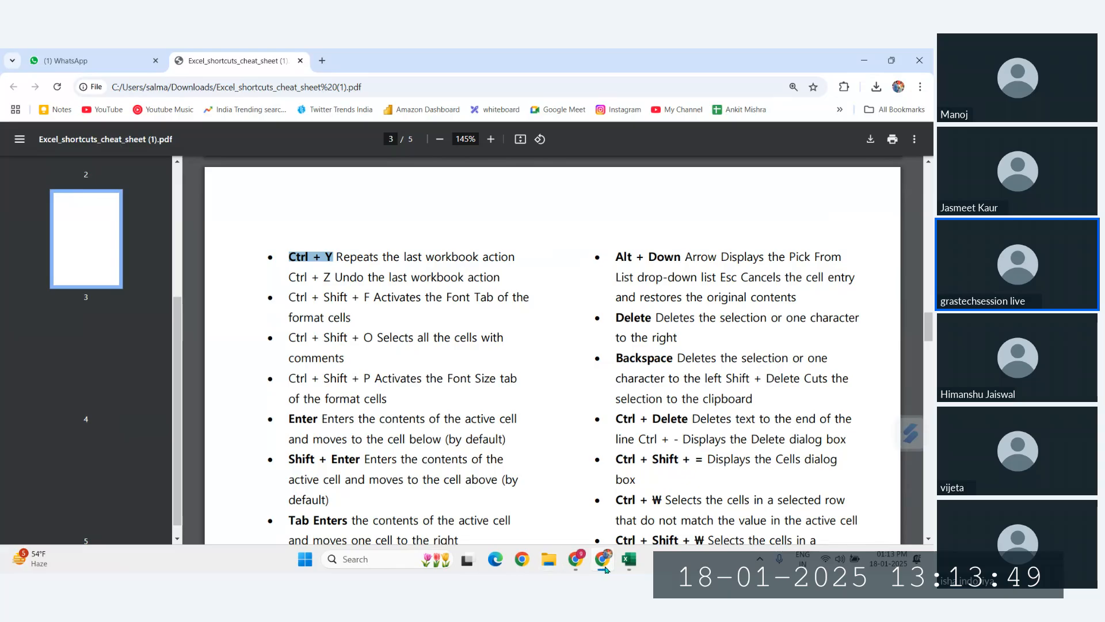
left_click(629, 561)
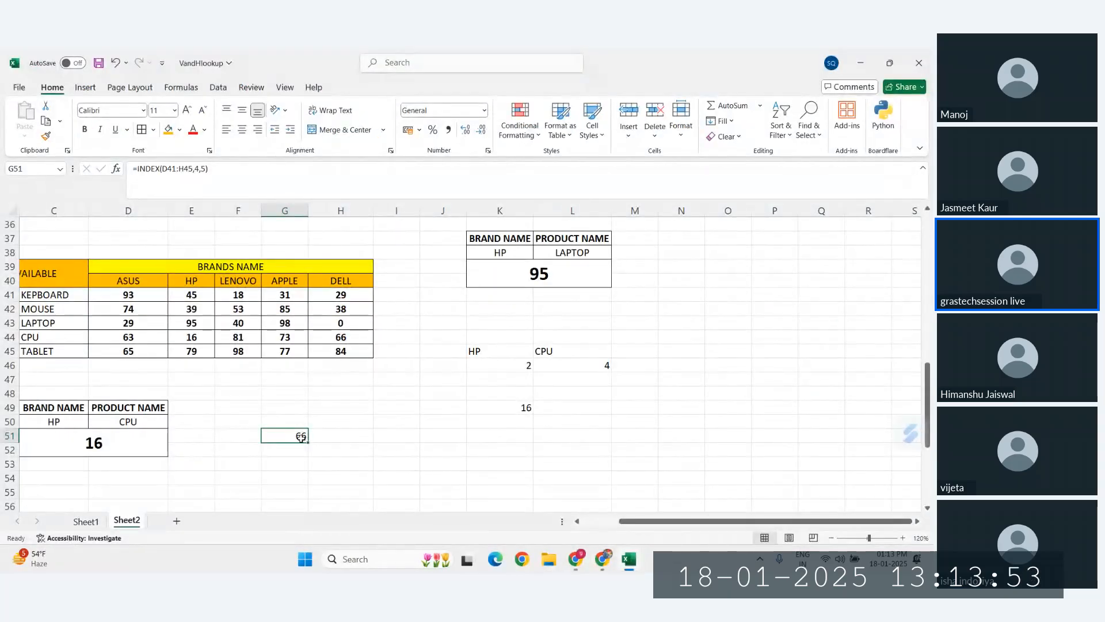
Try bold formatting on the INDEX result in G51 and remove it again
key("ctrl+b")
left_click(317, 447)
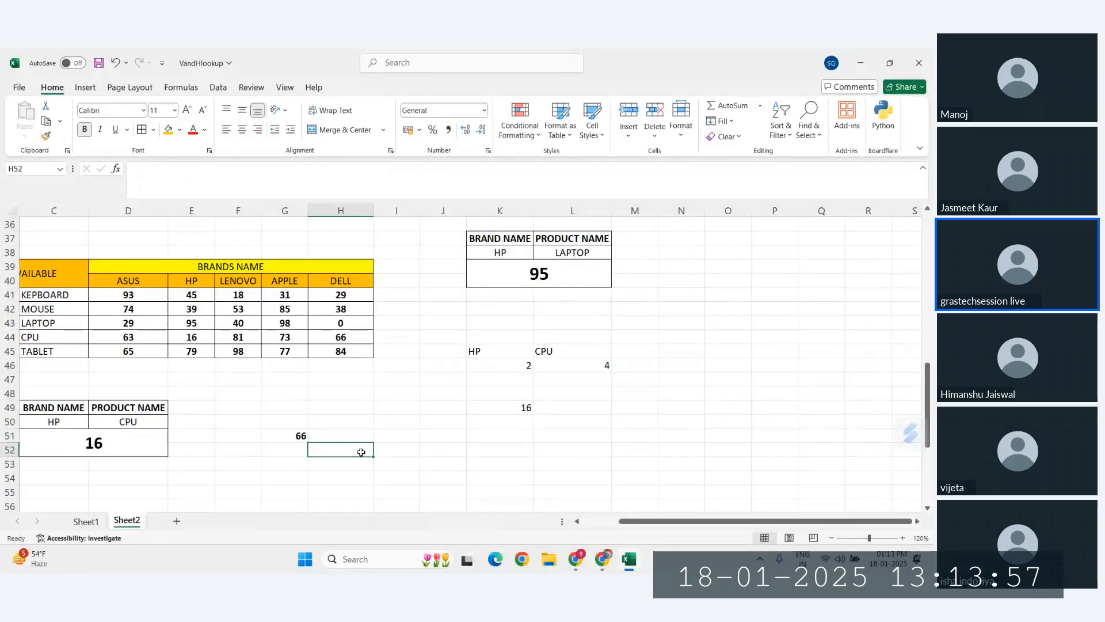
left_click(300, 436)
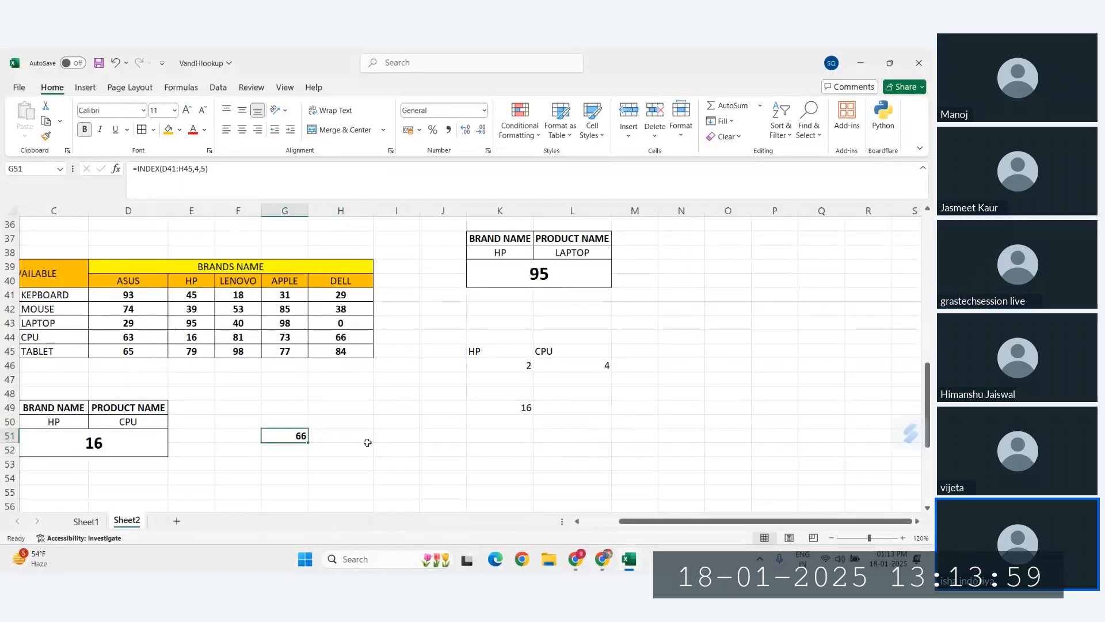
left_click(367, 441)
left_click(403, 419)
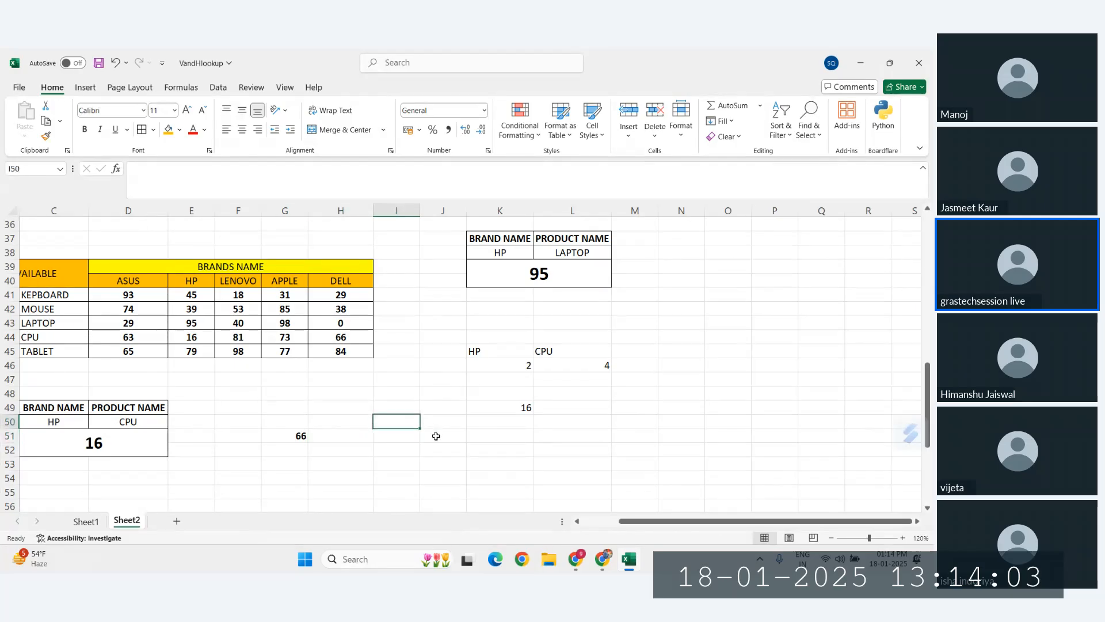
left_click(298, 434)
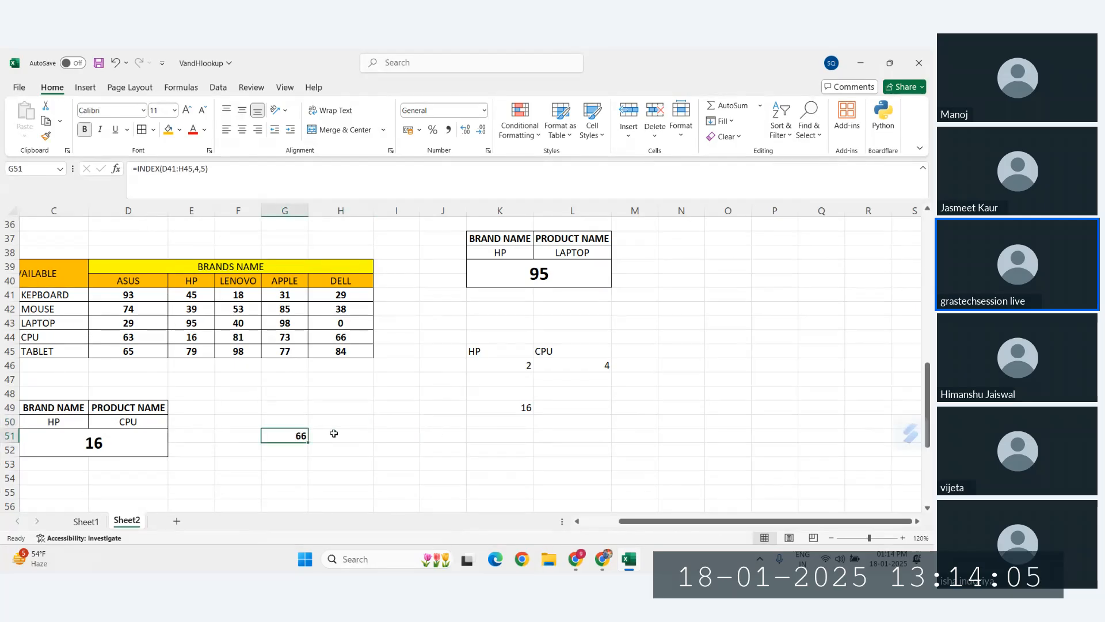
key("ctrl+b")
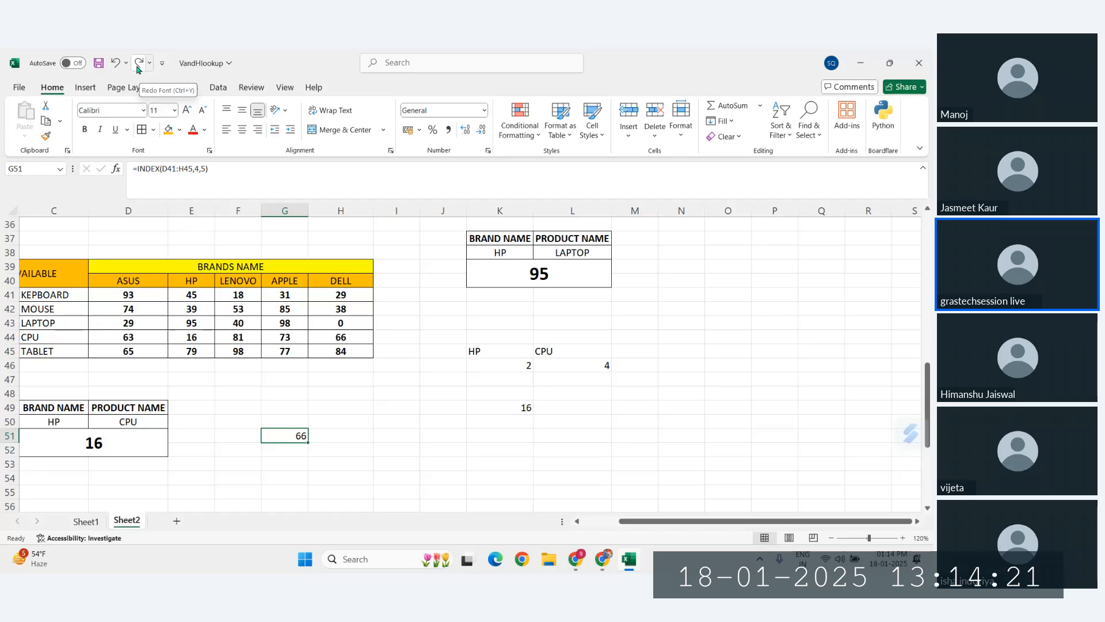
Give the BRANDS NAME heading in D39 a red font and repeat that formatting on cell G51
left_click(285, 337)
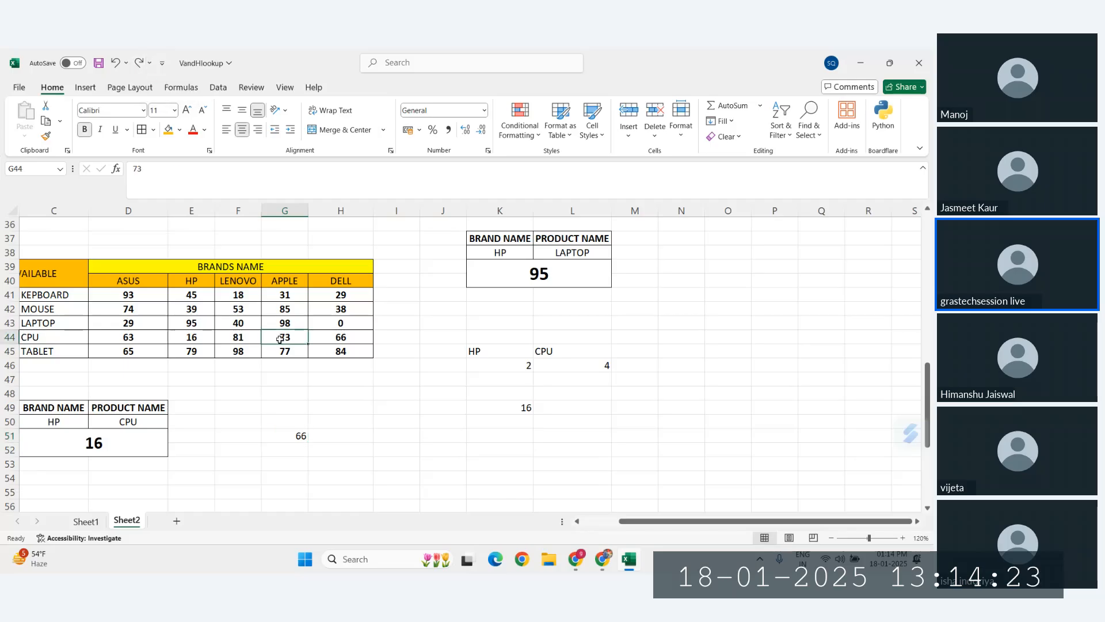
left_click(256, 266)
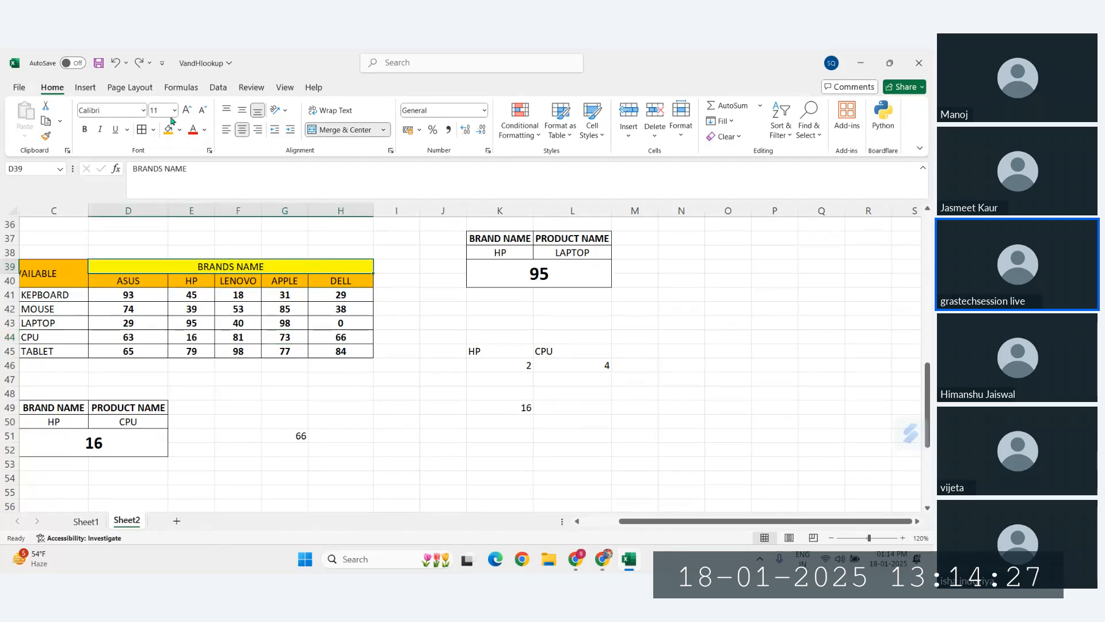
left_click(193, 129)
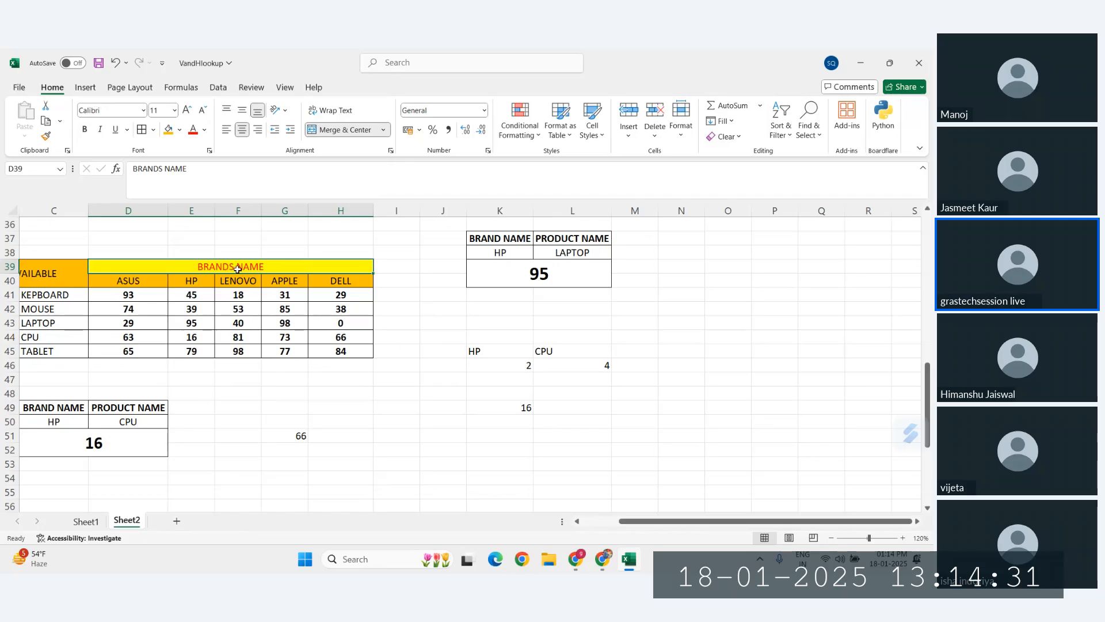
left_click(296, 437)
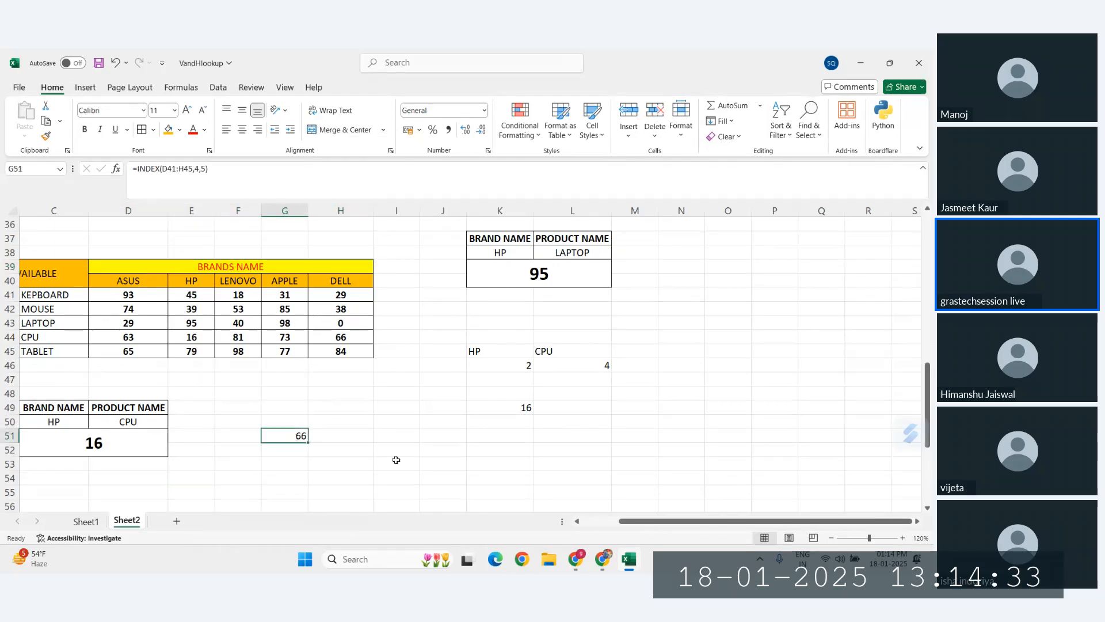
key("F4")
Try repeating the red font on K45:L50 and undo that colour change
left_click_drag(473, 350, 596, 418)
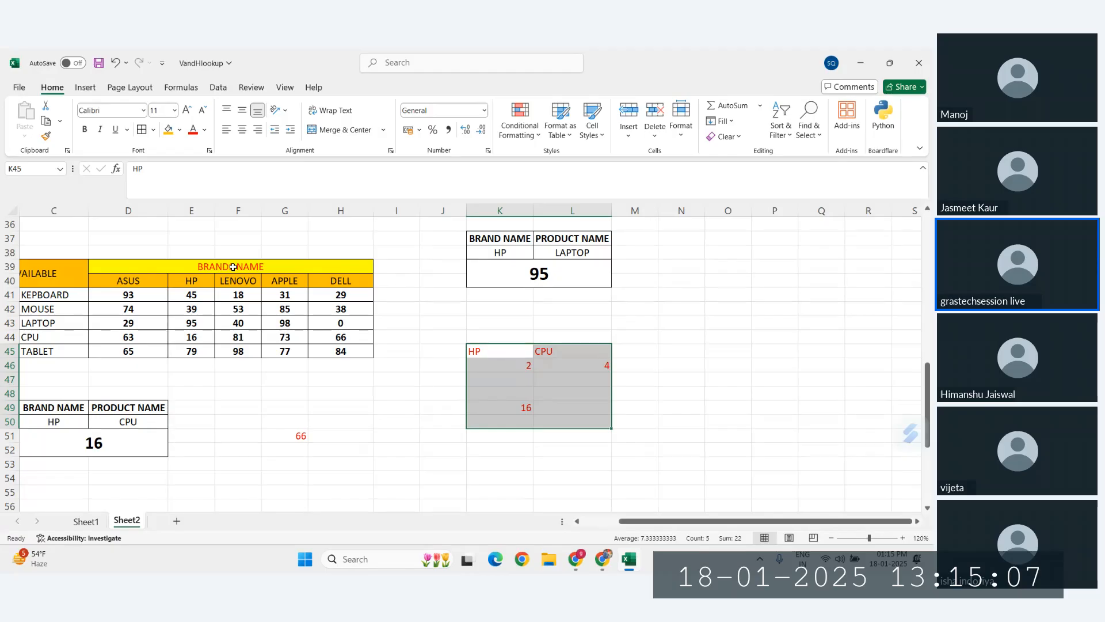
key("ctrl+z")
Switch to the cheat sheet PDF in Chrome and review the shortcuts on pages 2 and 1, highlighting the Ctrl + F10 entry
left_click(603, 558)
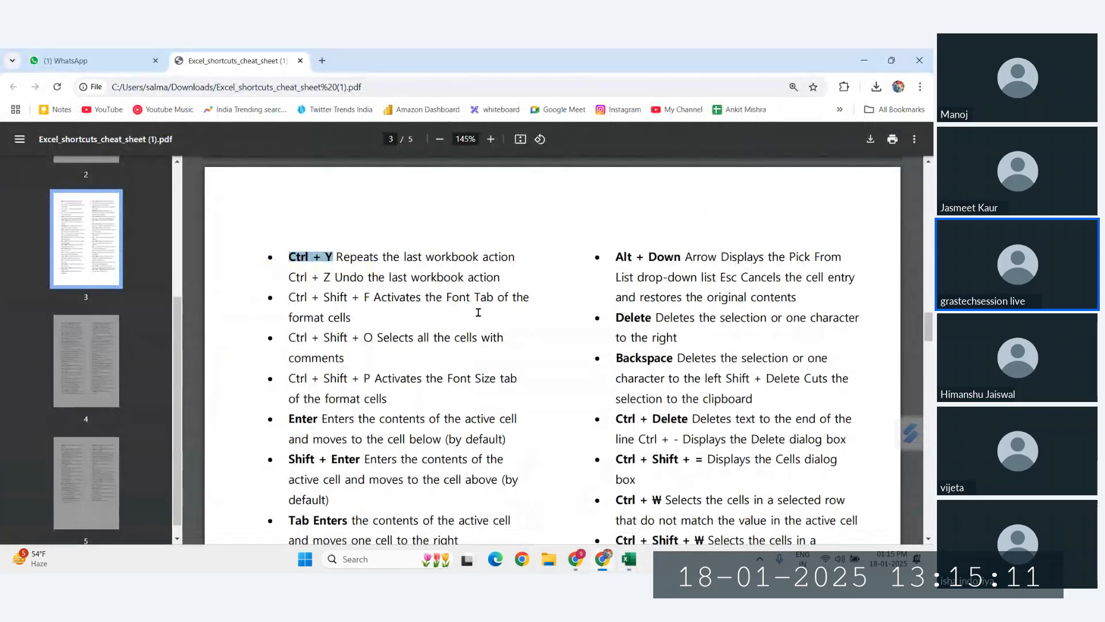
scroll(478, 312, "up", 10)
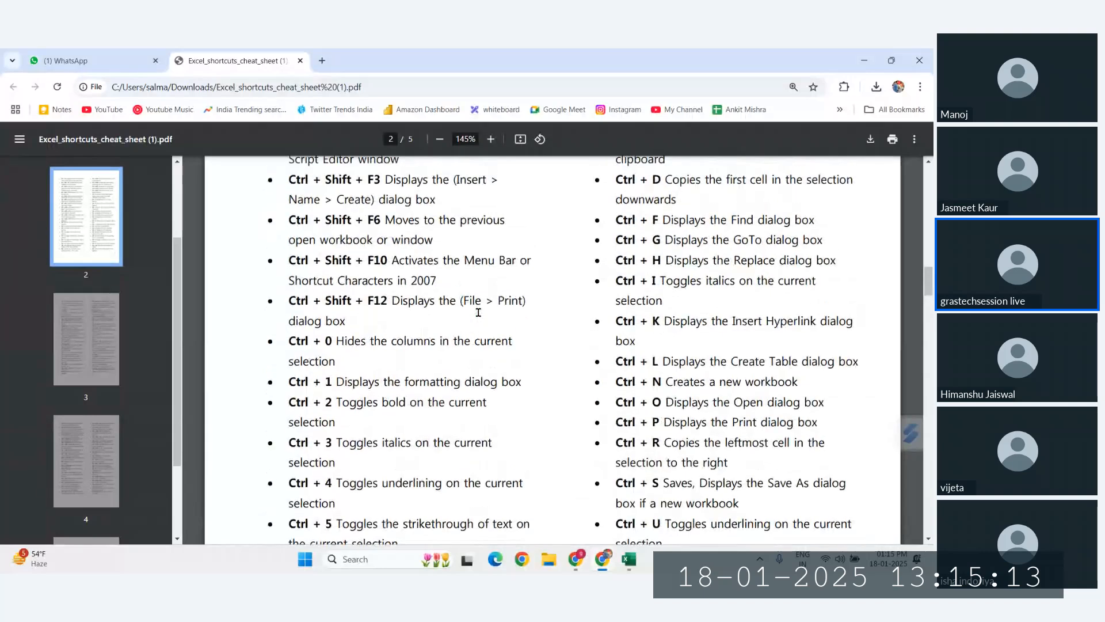
scroll(478, 312, "up", 1)
scroll(614, 353, "down", 1)
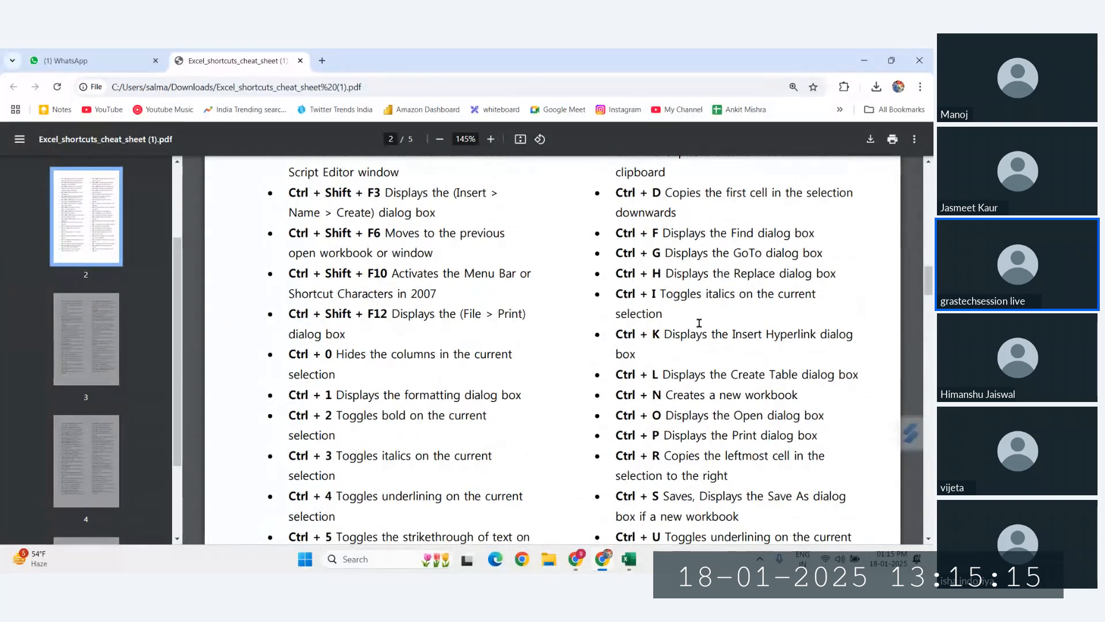
scroll(698, 323, "down", 1)
scroll(699, 323, "up", 10)
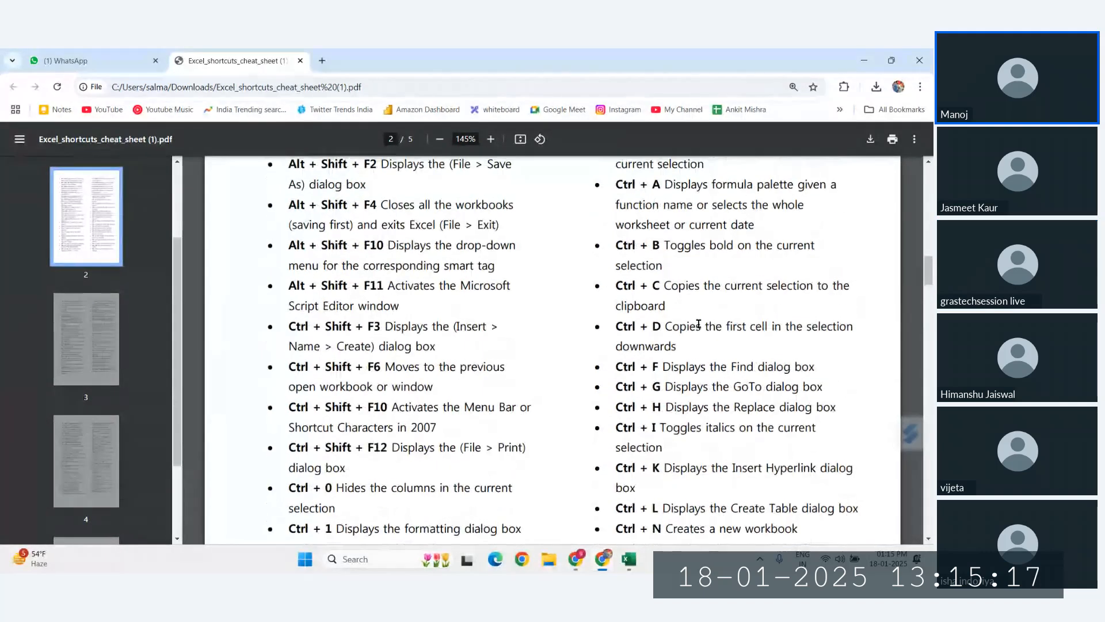
scroll(699, 323, "up", 5)
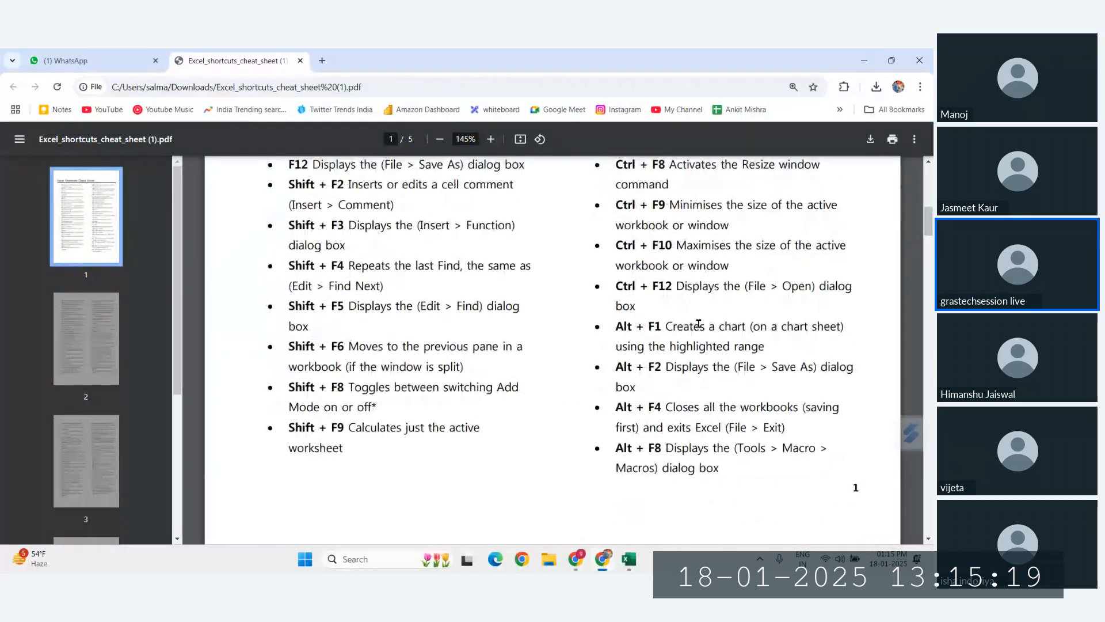
left_click_drag(290, 286, 508, 332)
left_click(610, 282)
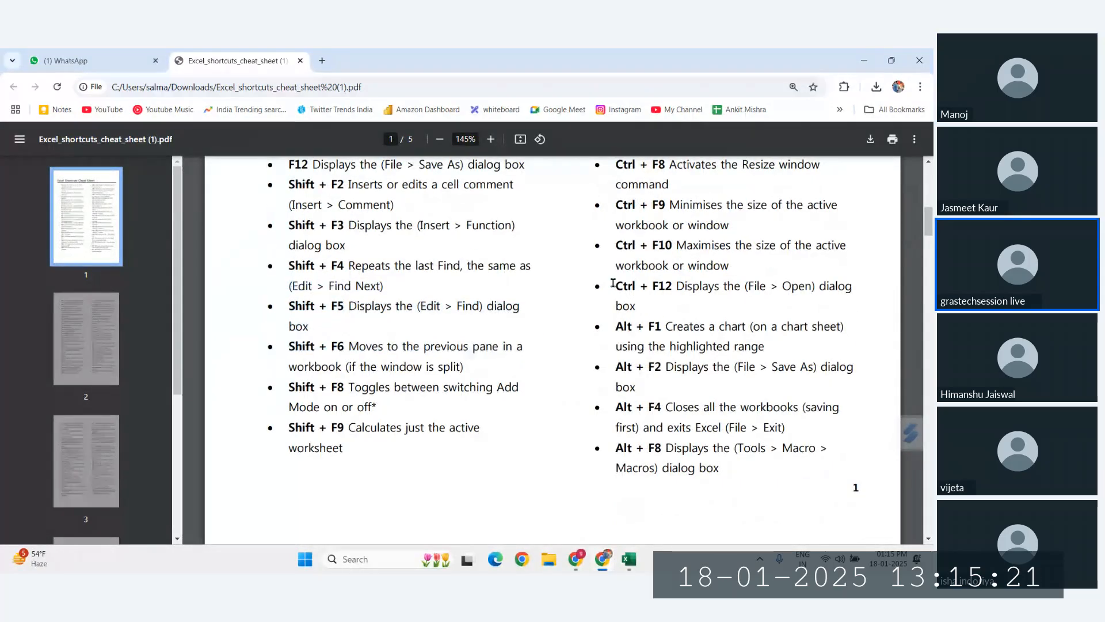
left_click_drag(615, 245, 669, 245)
scroll(669, 245, "down", 2, "ctrl")
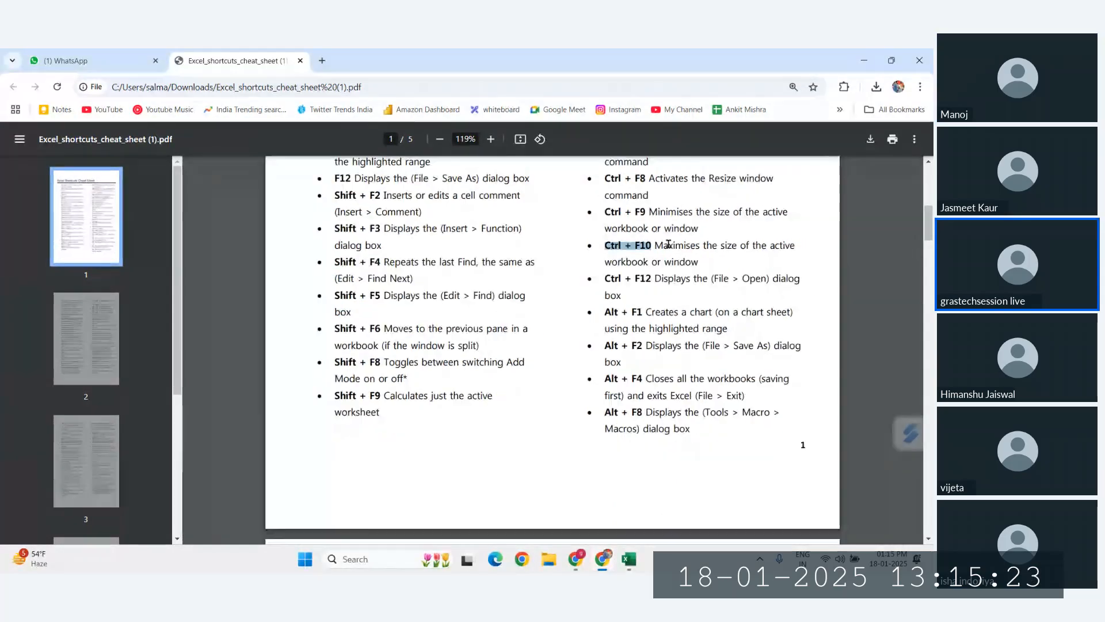
scroll(600, 308, "down", 10)
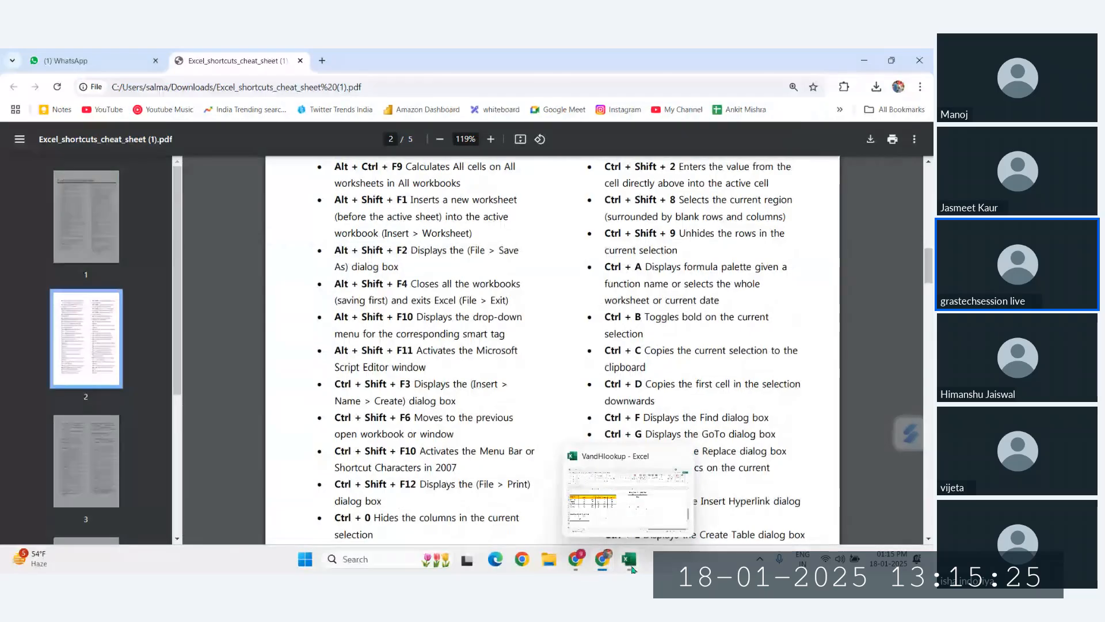
Check the K45:L50 range in the Excel workbook, then return to the cheat sheet in Chrome and view the page 3 shortcuts
left_click(629, 559)
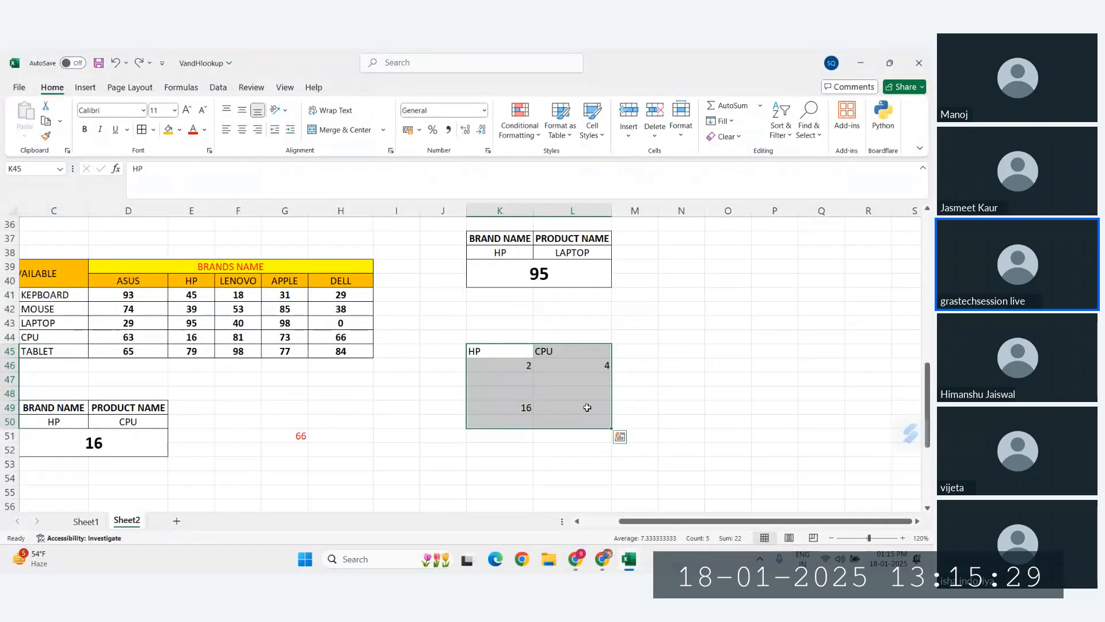
left_click(602, 559)
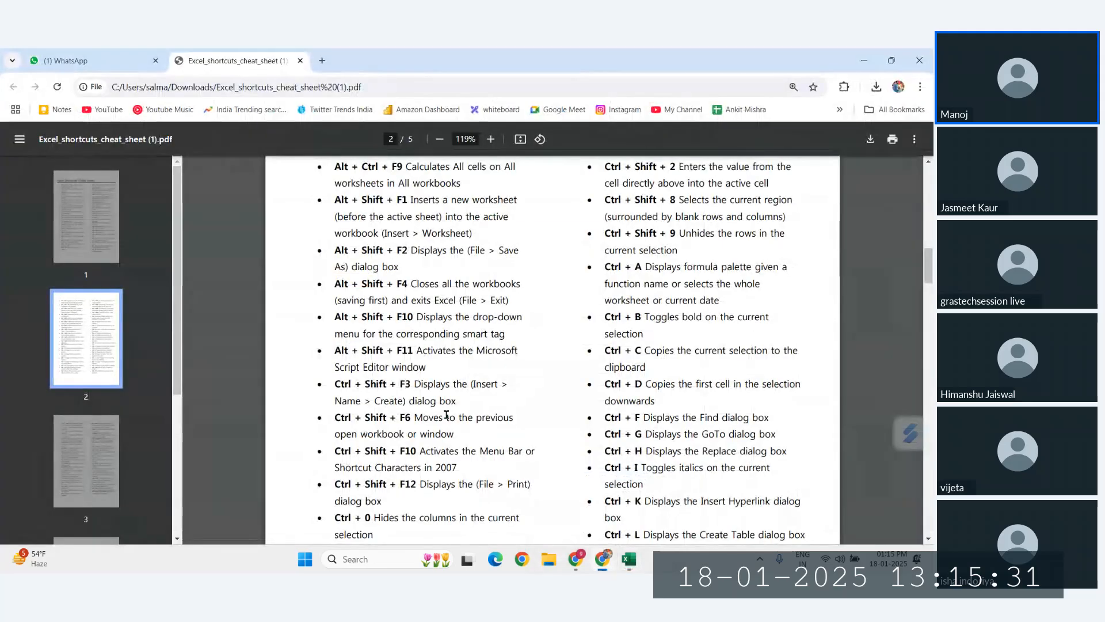
scroll(446, 414, "down", 15)
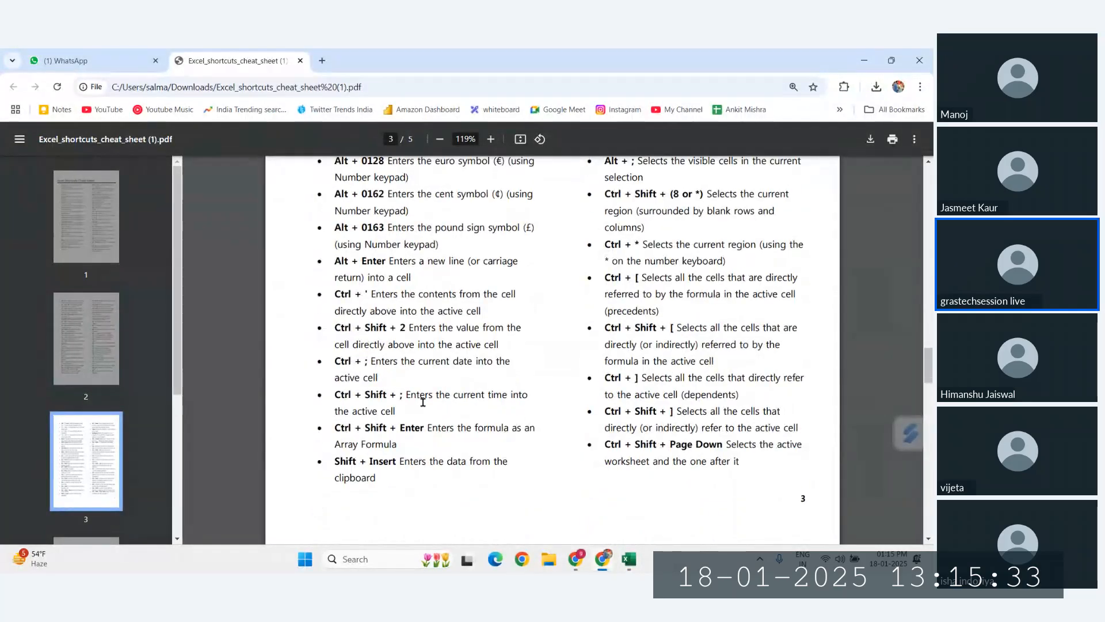
Review the page 4 shortcuts in the cheat sheet and look through the class group chat in WhatsApp Web down to its latest messages
scroll(423, 401, "down", 6)
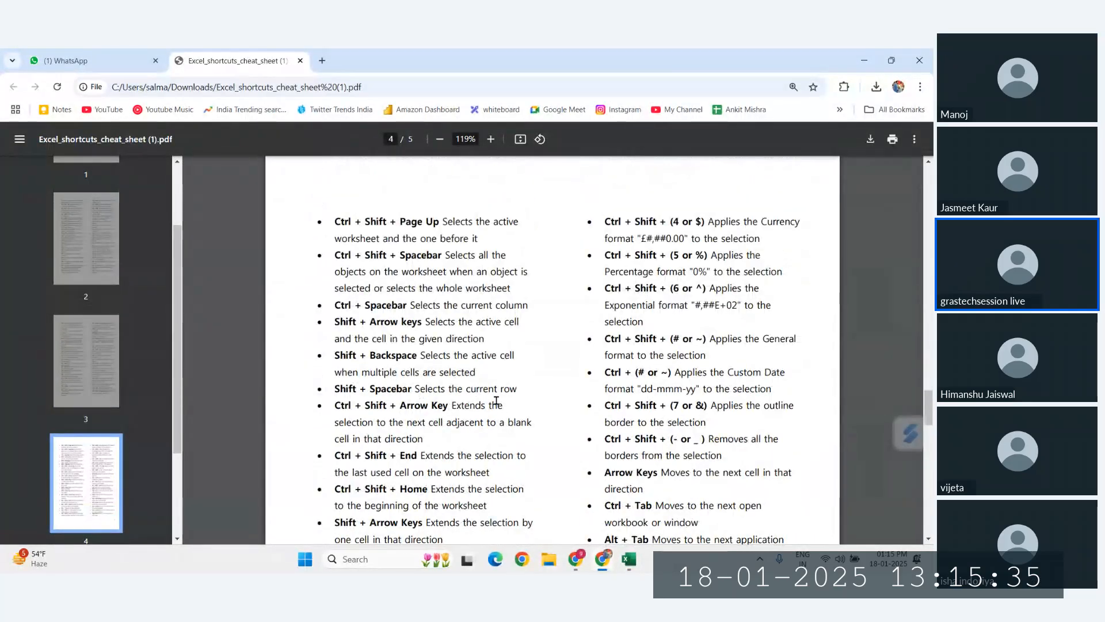
scroll(496, 401, "down", 10)
key("ctrl+Tab")
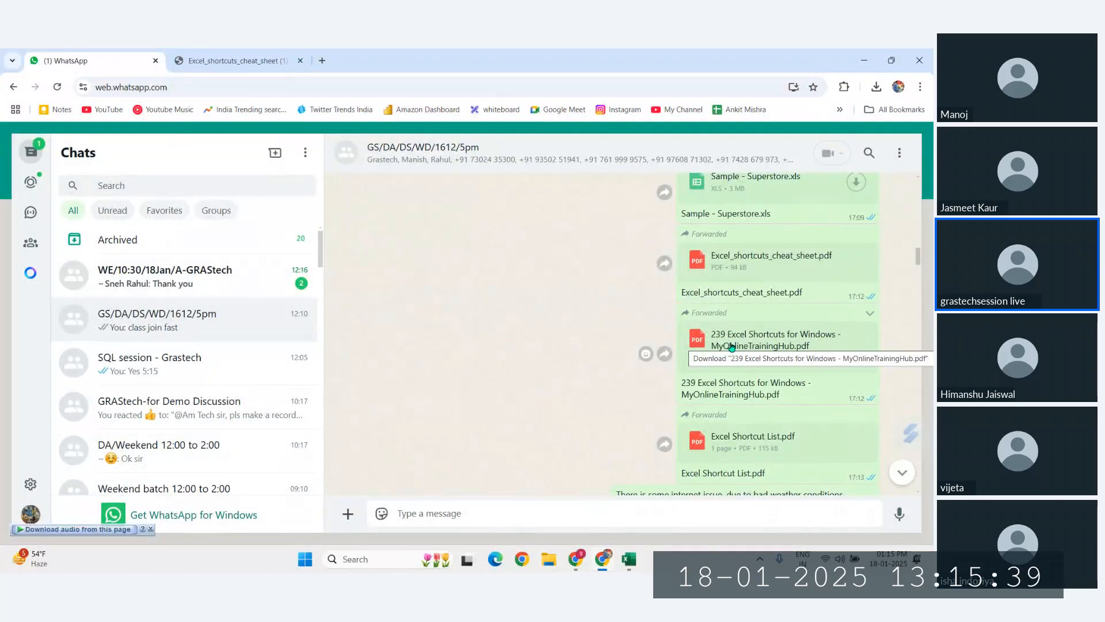
scroll(729, 415, "down", 15)
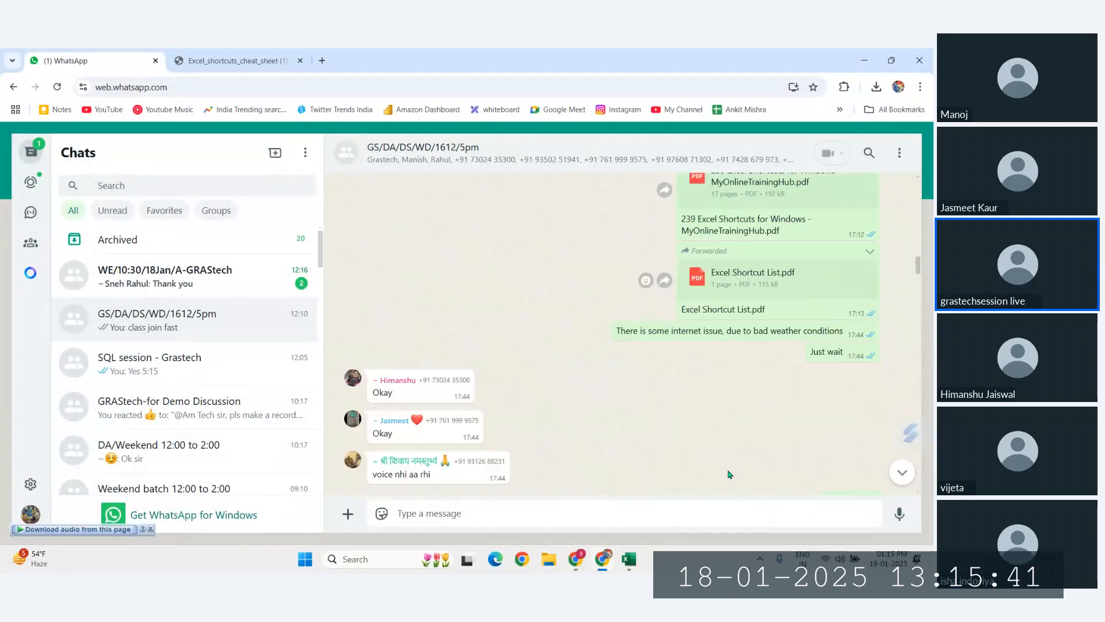
scroll(728, 474, "down", 5)
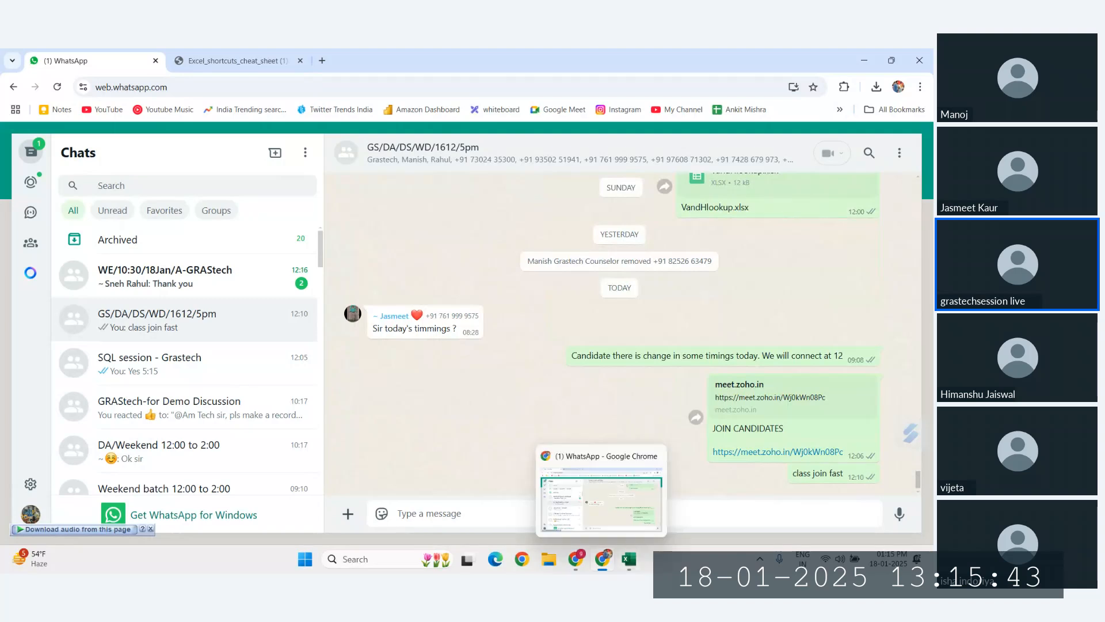
Switch to the Excel workbook and enter the title NESTED VLOOKUP in cell D71 below NESTED IF ELSE
left_click(629, 559)
scroll(429, 434, "down", 11)
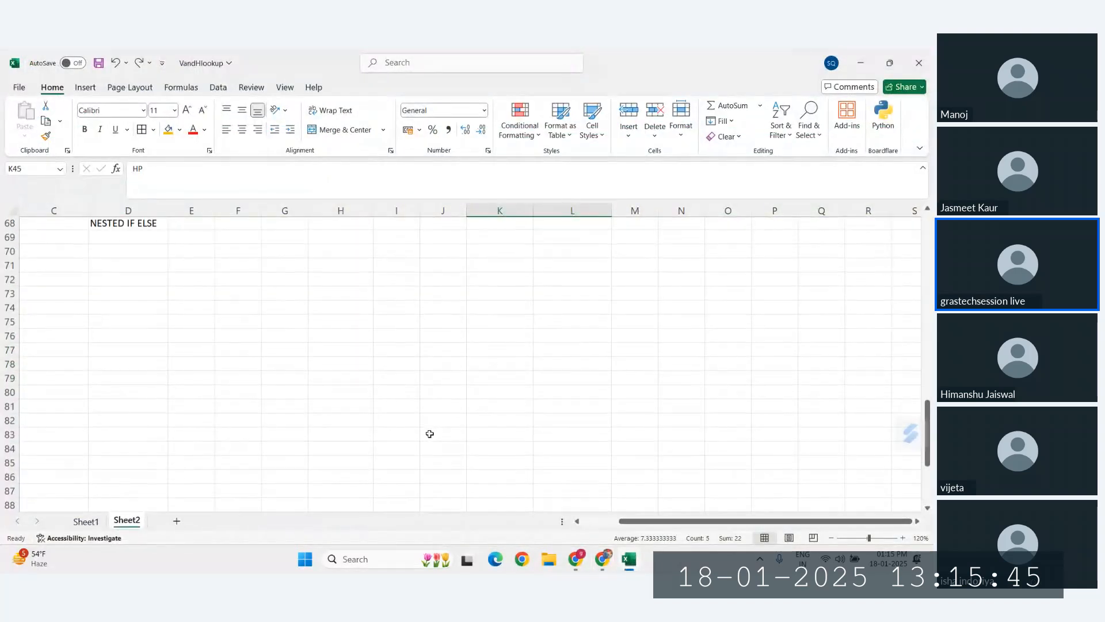
scroll(374, 415, "up", 1)
scroll(338, 405, "left", 2)
left_click(244, 326)
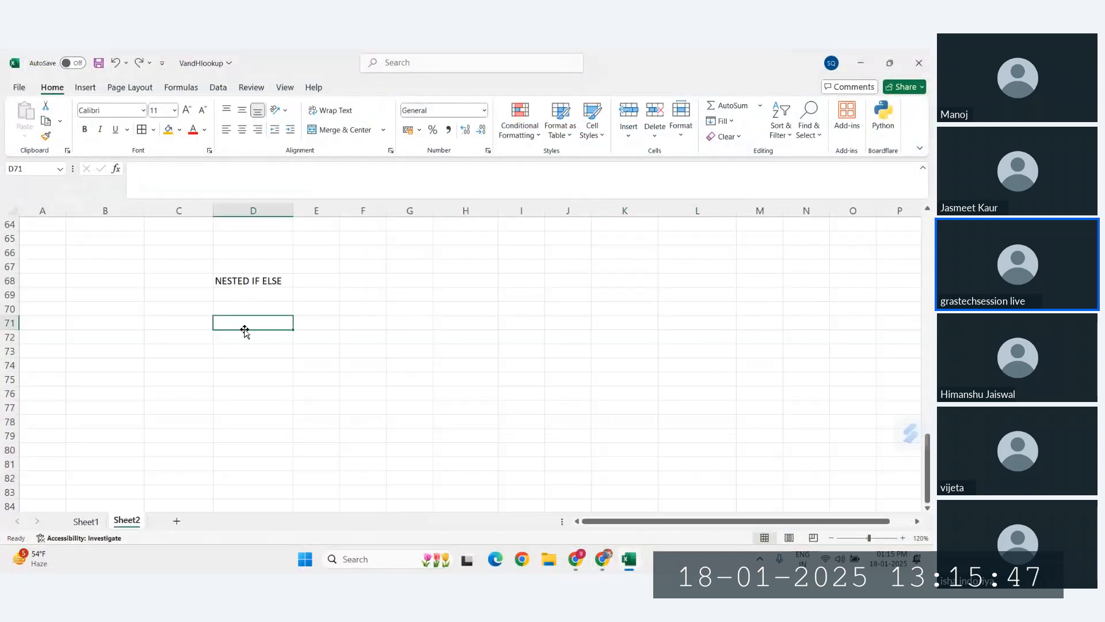
type("NESTED")
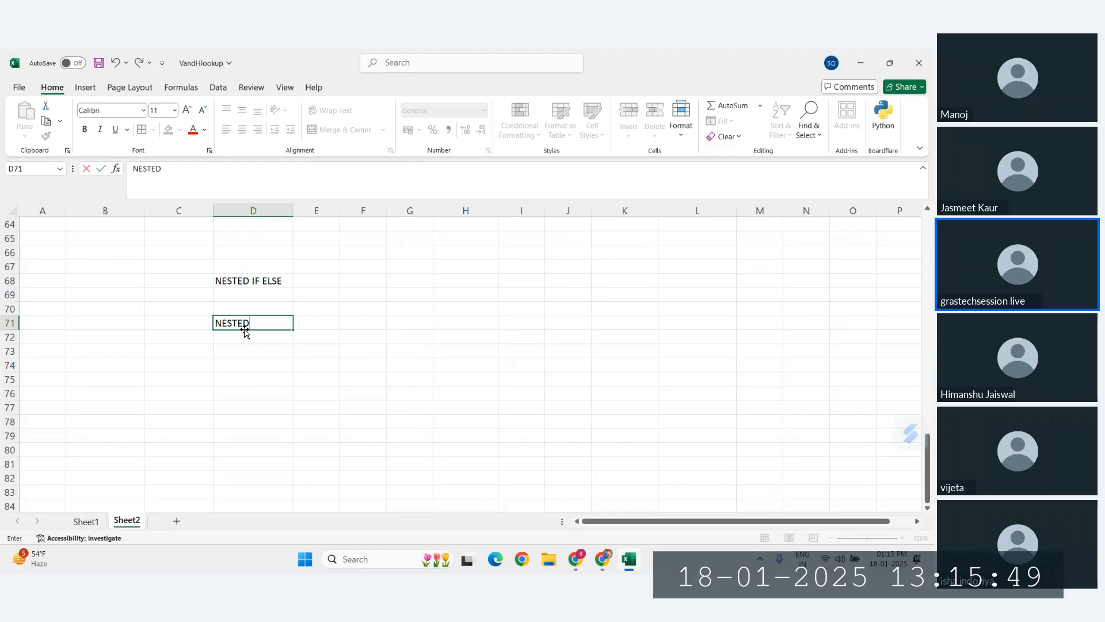
type(" VLOO")
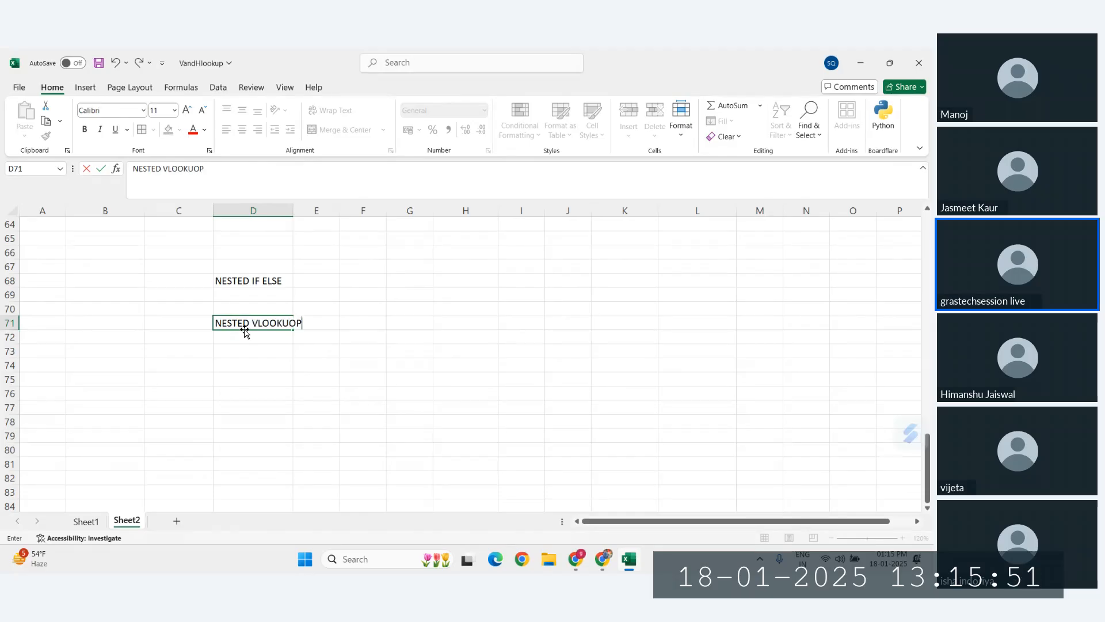
type("KUP")
key("Return")
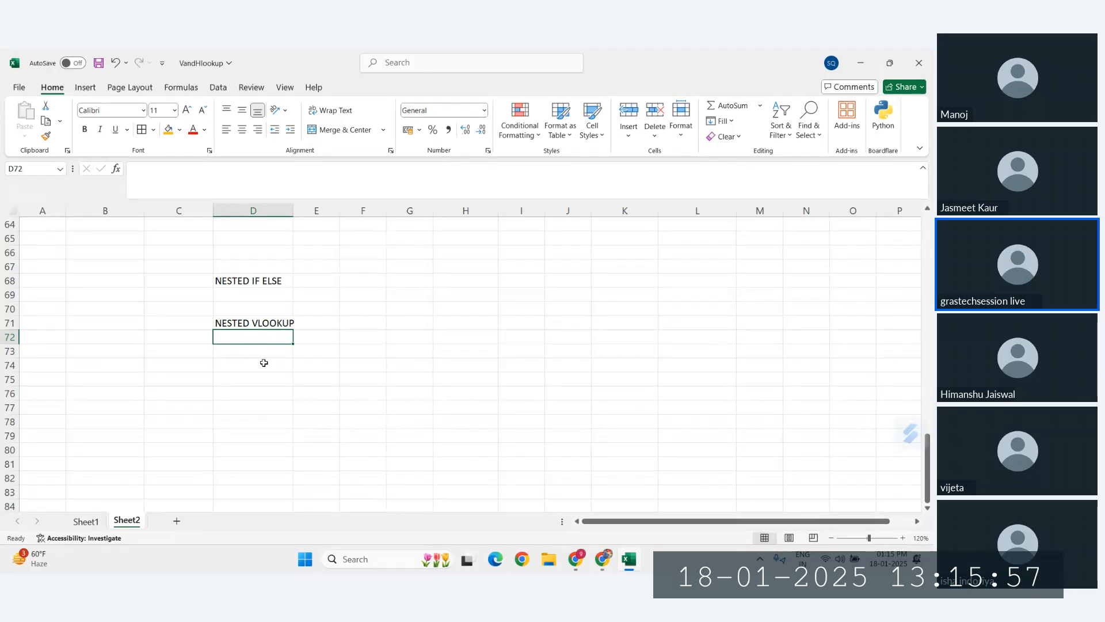
Enter the table headers EID, NAME and SID in cells F74, G74 and H74
left_click(263, 362)
scroll(227, 362, "down", 1)
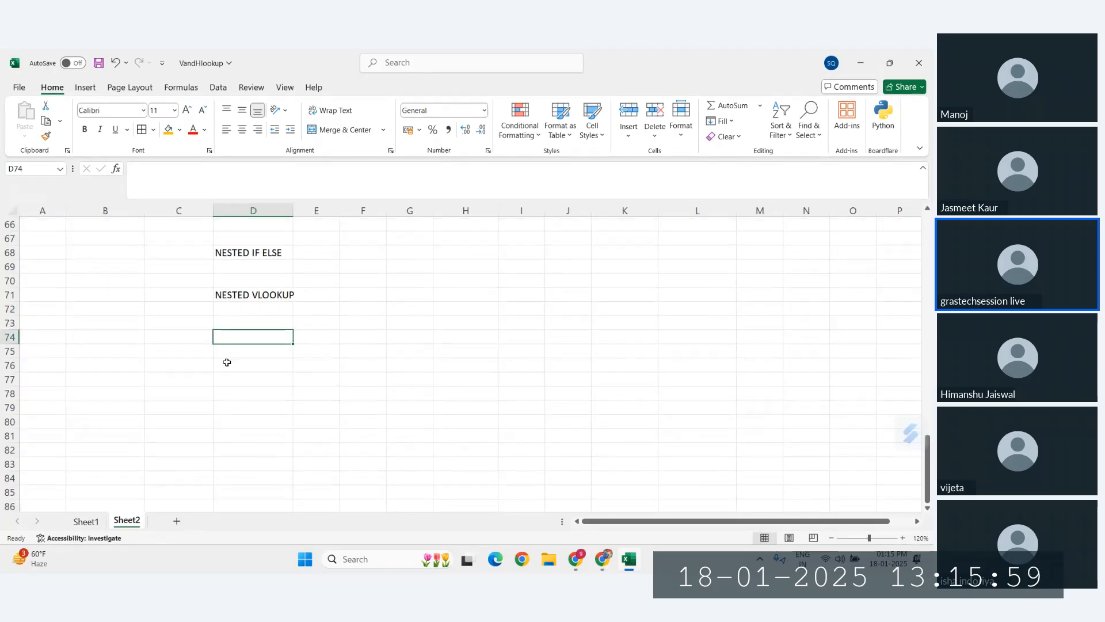
scroll(227, 362, "down", 2)
scroll(227, 362, "right", 3)
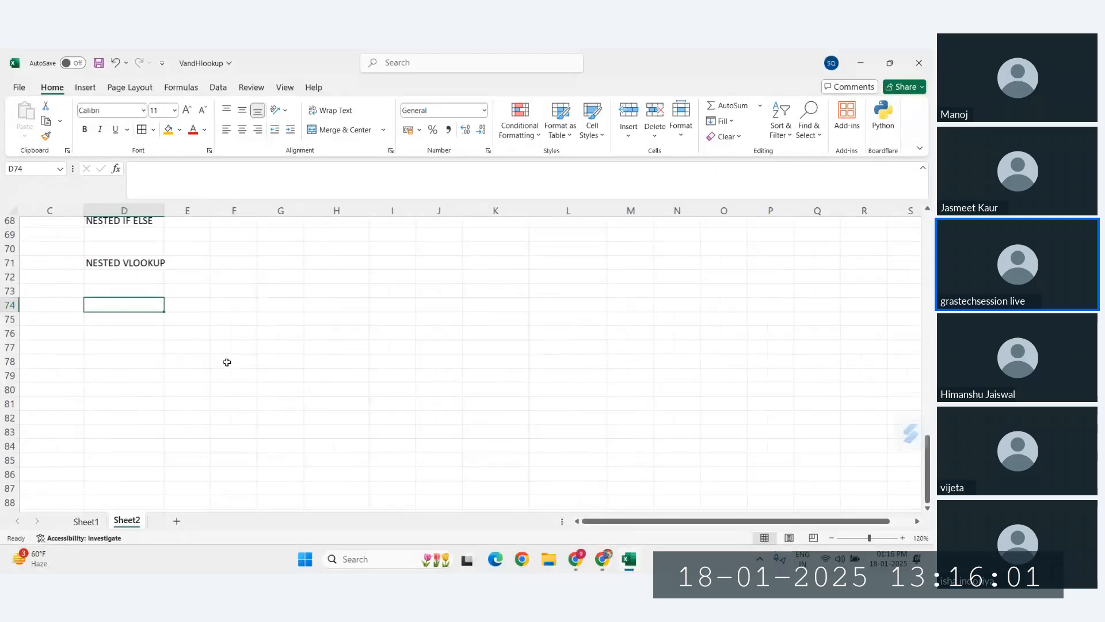
left_click(193, 288)
left_click(182, 282)
scroll(182, 282, "up", 3)
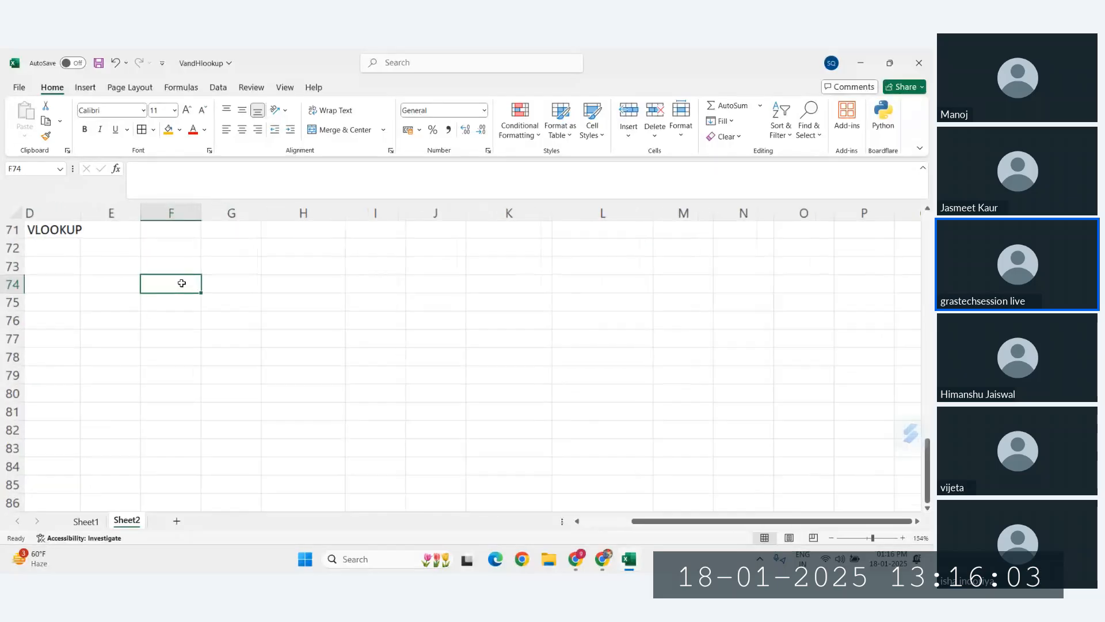
scroll(211, 286, "right", 1)
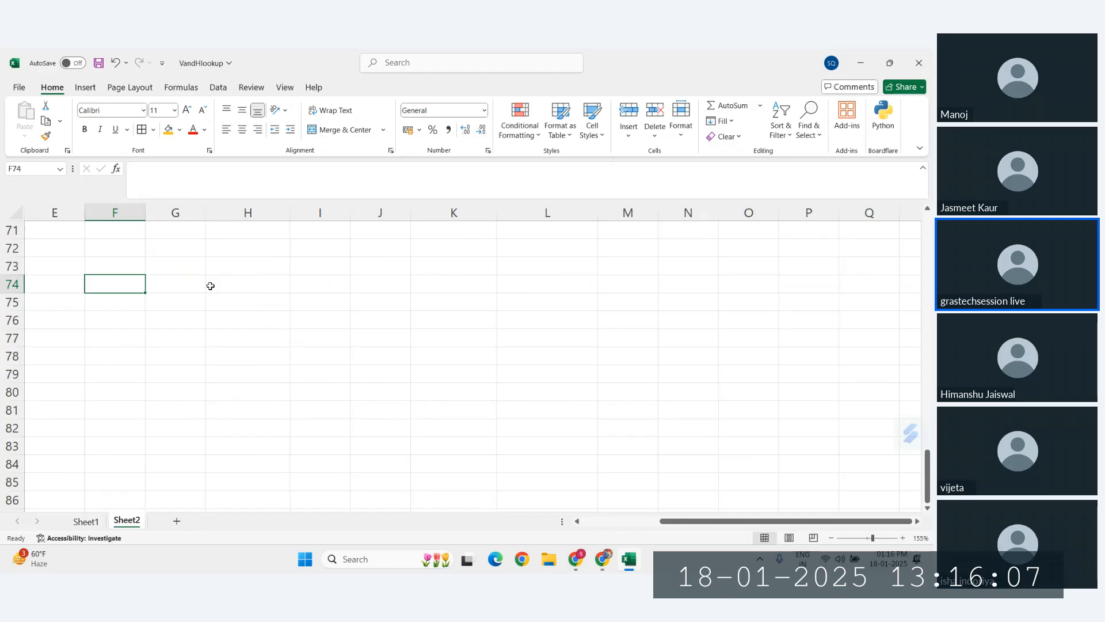
type("EID")
key("Tab")
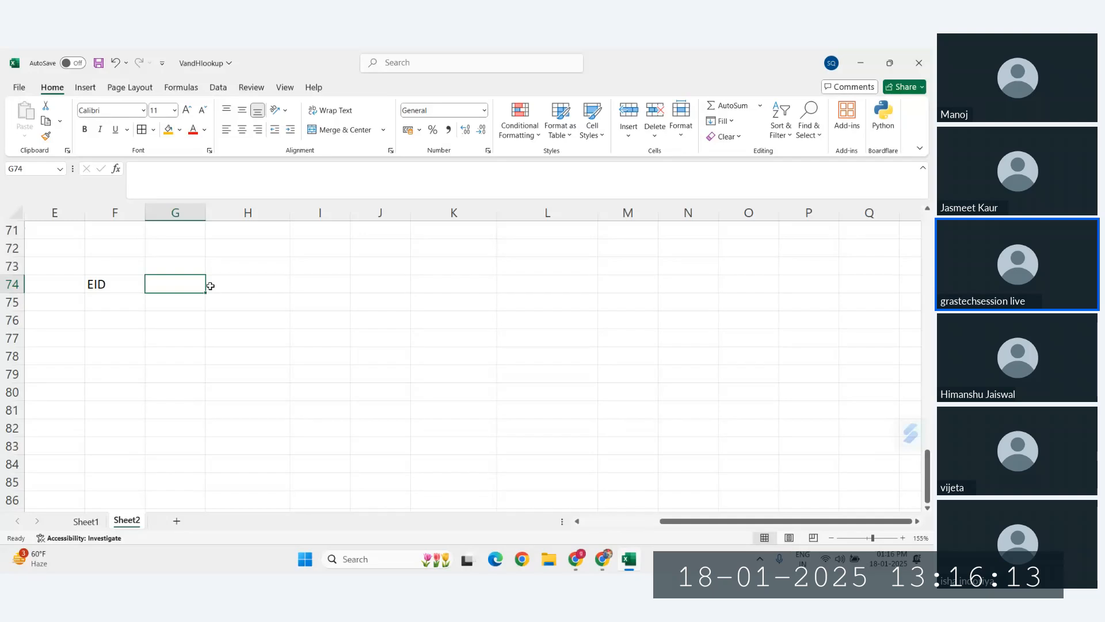
type("NAME")
key("Tab")
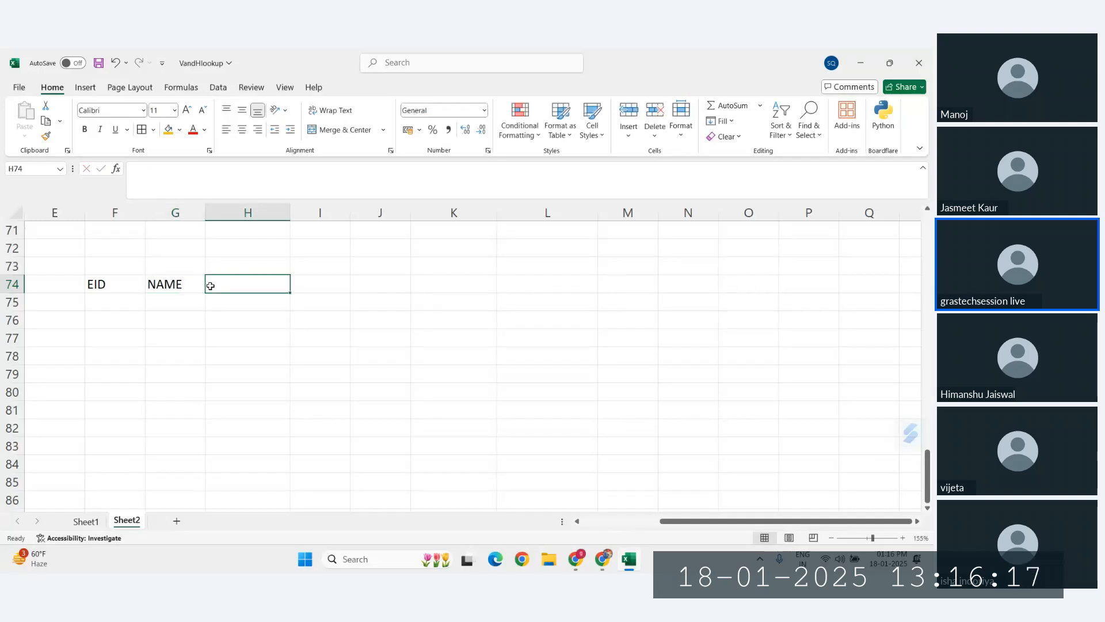
type("SID")
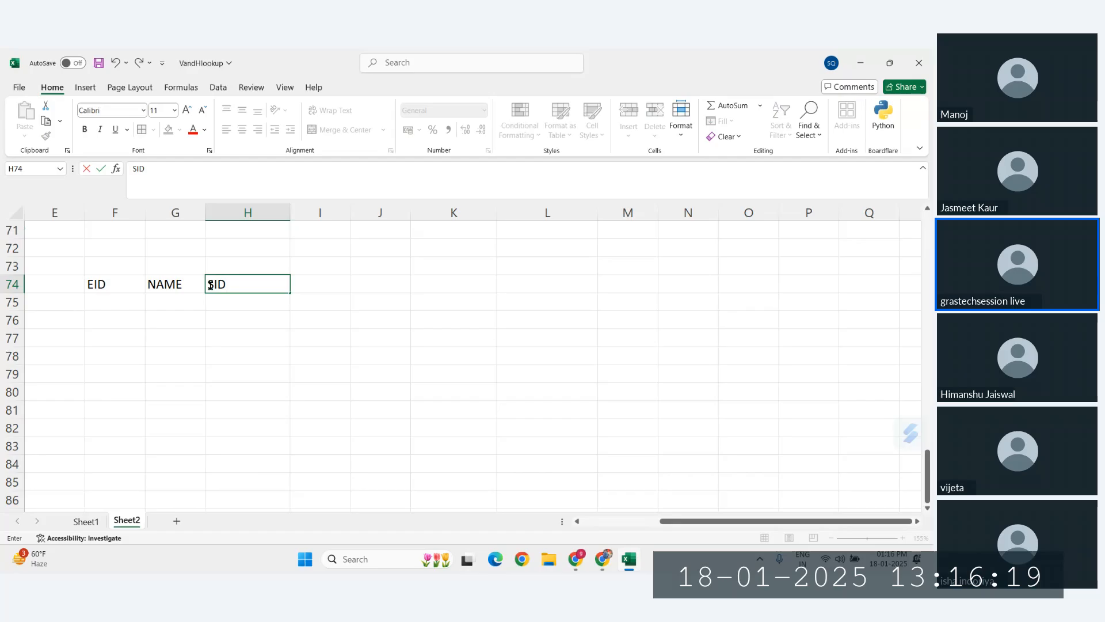
key("Return")
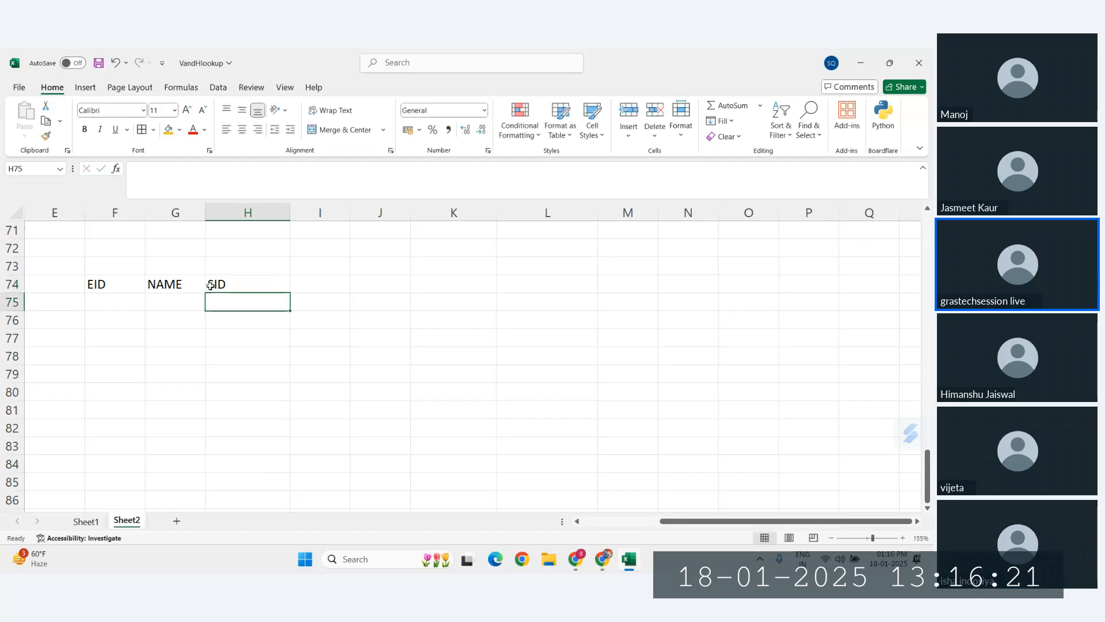
Number the EID column from 1 to 7 in F75:F81, entering the first three values and filling the series down
left_click(104, 298)
type("1")
key("Return")
type("2")
key("Return")
type("3")
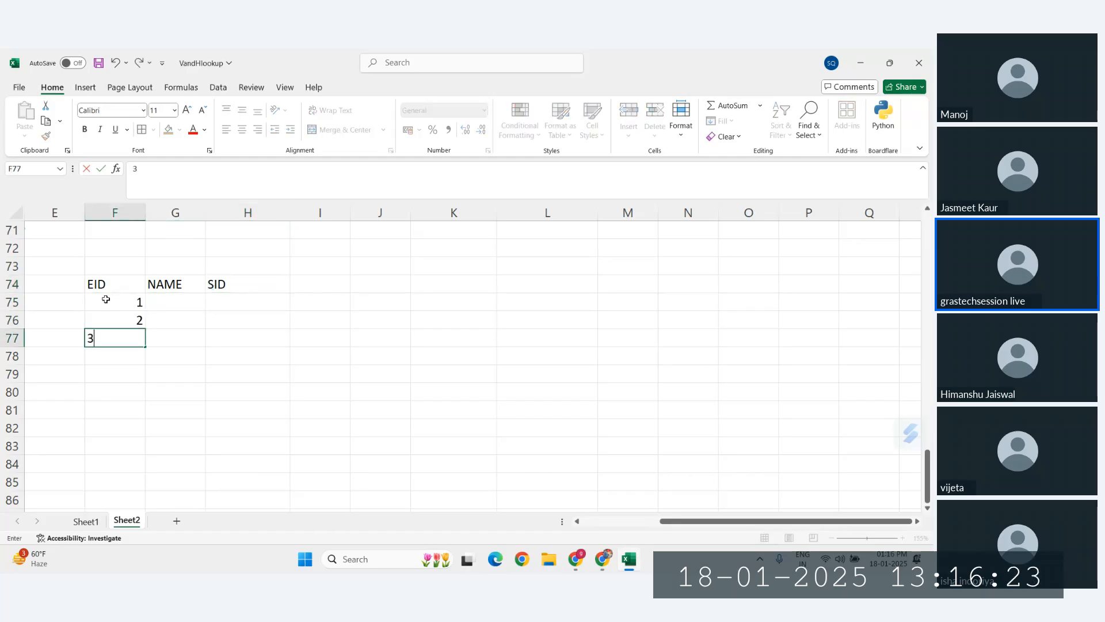
key("Return")
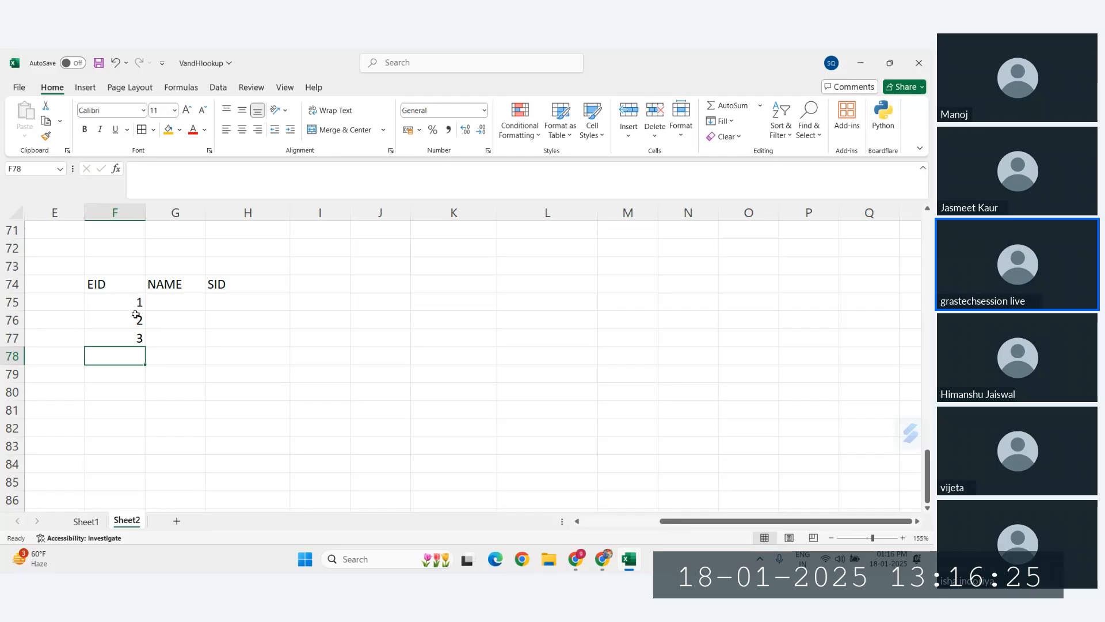
left_click_drag(137, 318, 145, 419)
Fill the NAME column in G75:G81 with seven sample first names, one for each EID
left_click(190, 300)
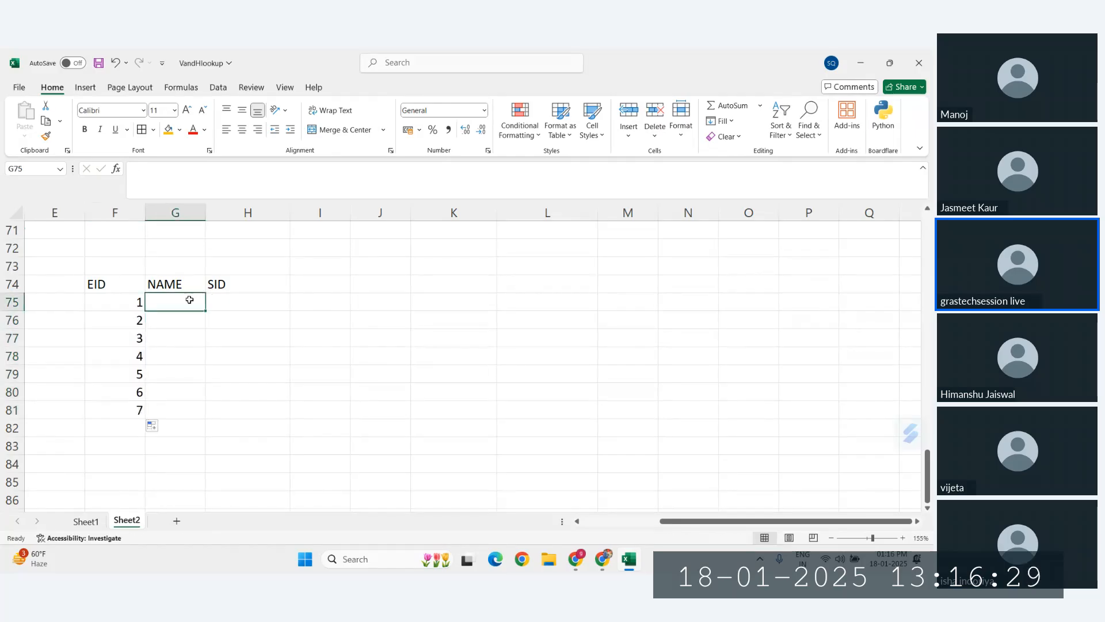
type("AMAN")
key("Return")
type("KARAN")
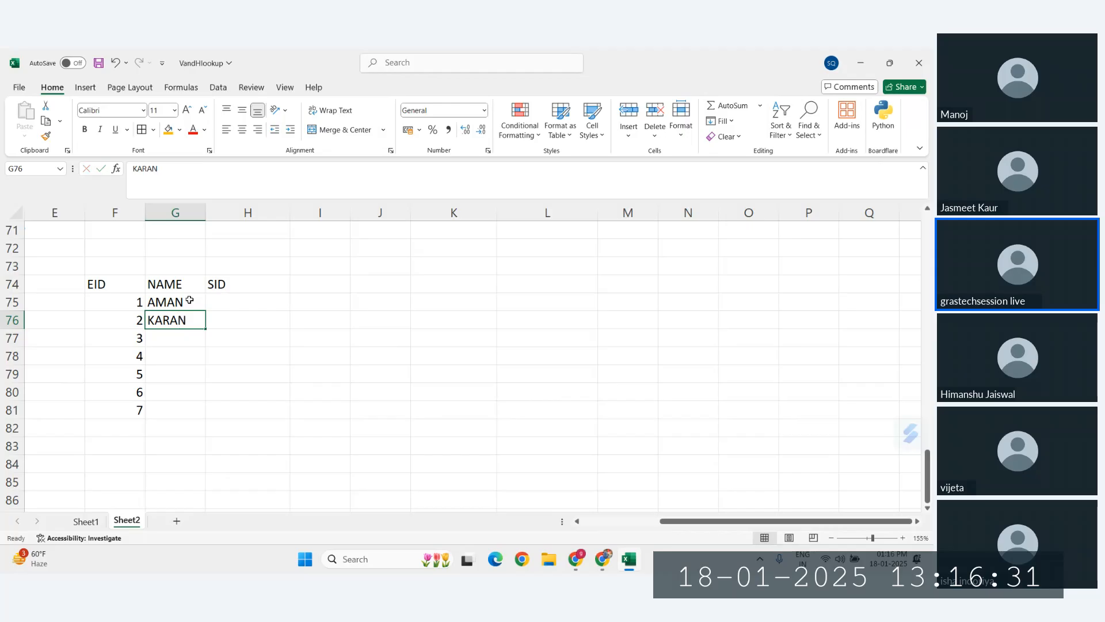
key("Return")
type("JATIN")
key("Return")
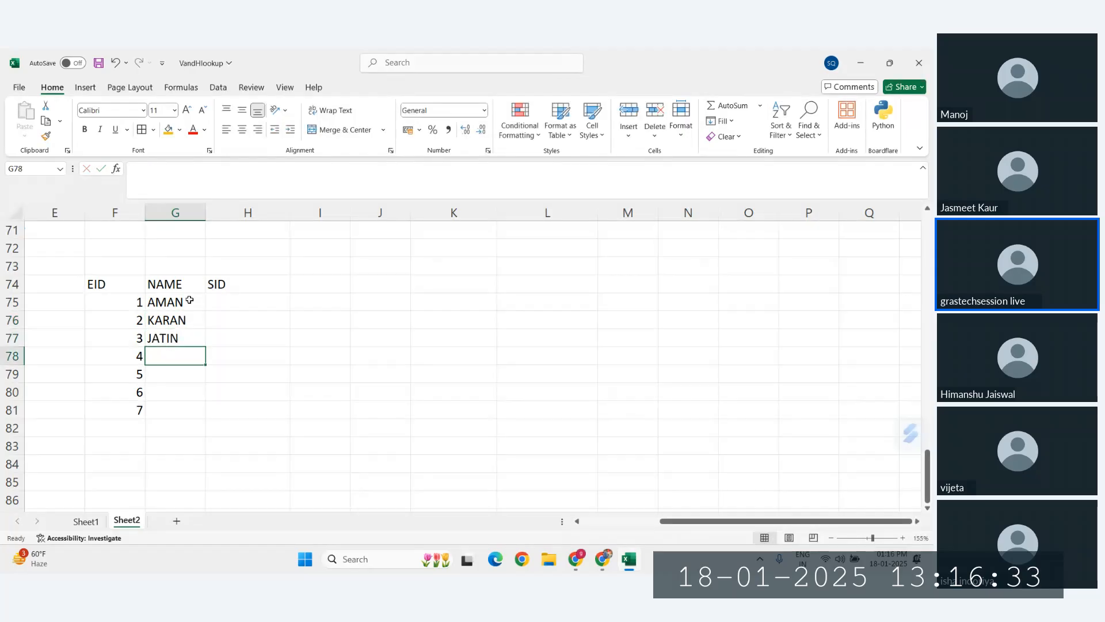
type("MOHAN")
key("Return")
type("AKS")
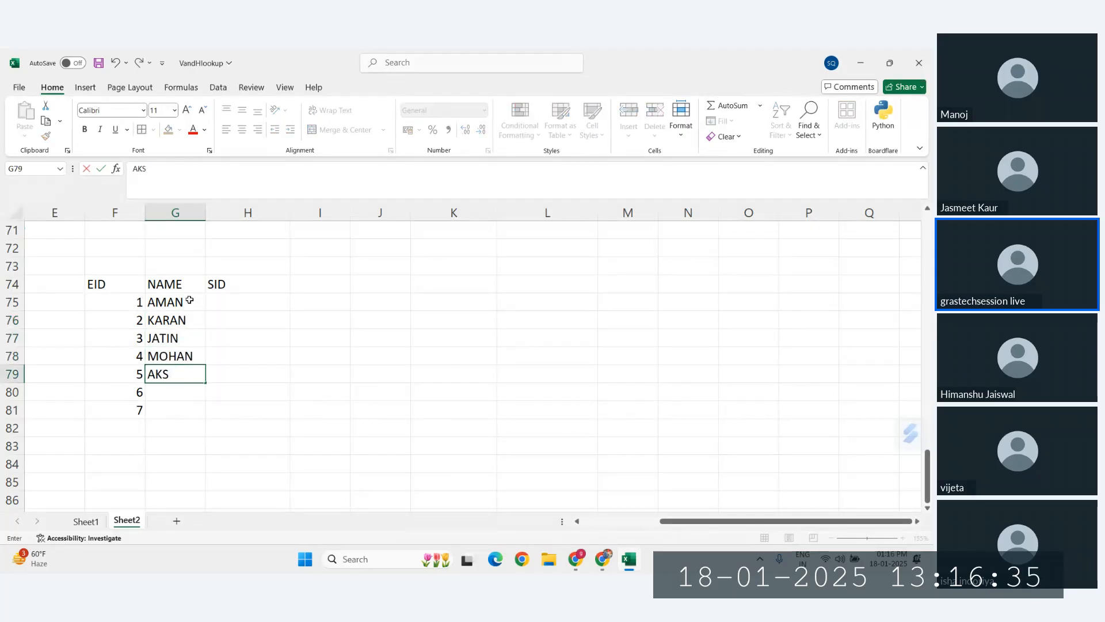
type("HAY")
key("Return")
type("GAURA")
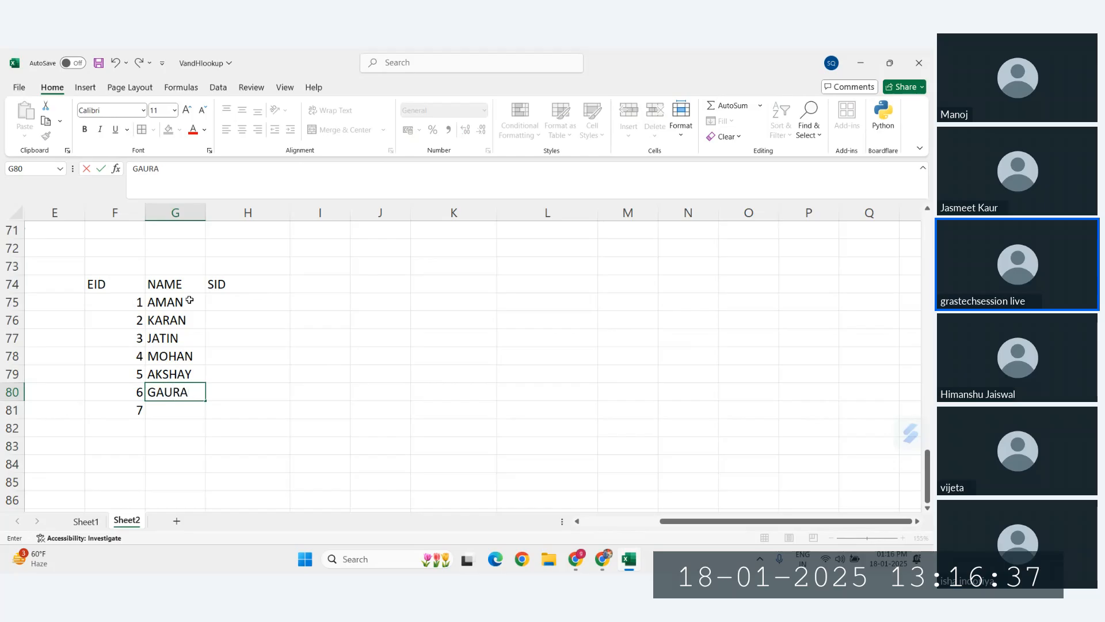
type("BV")
key("Return")
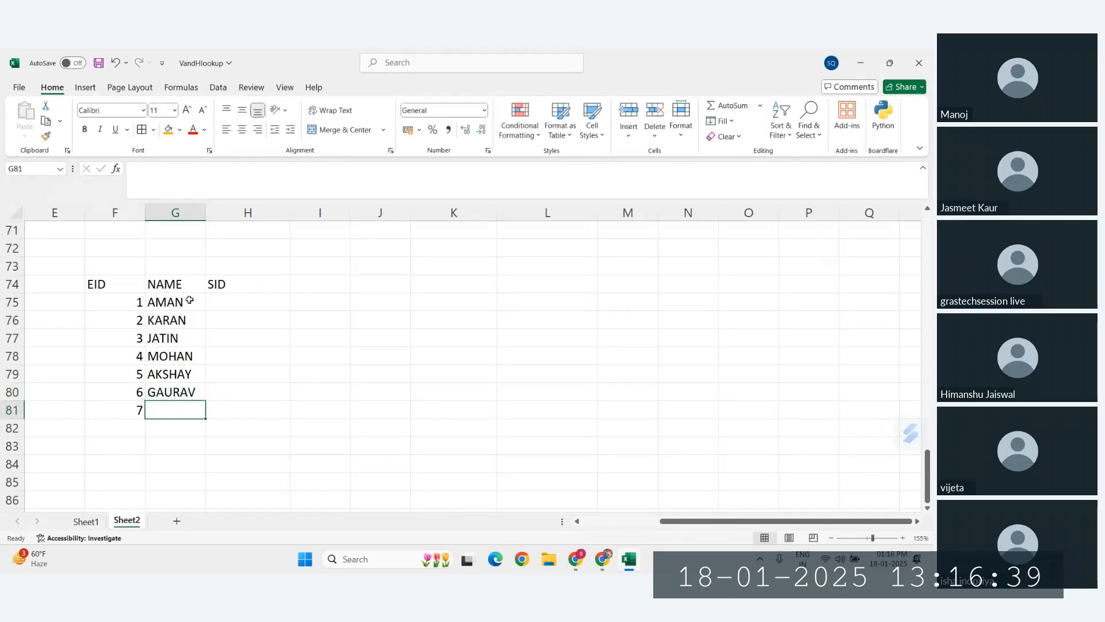
type("HARRY")
key("Return")
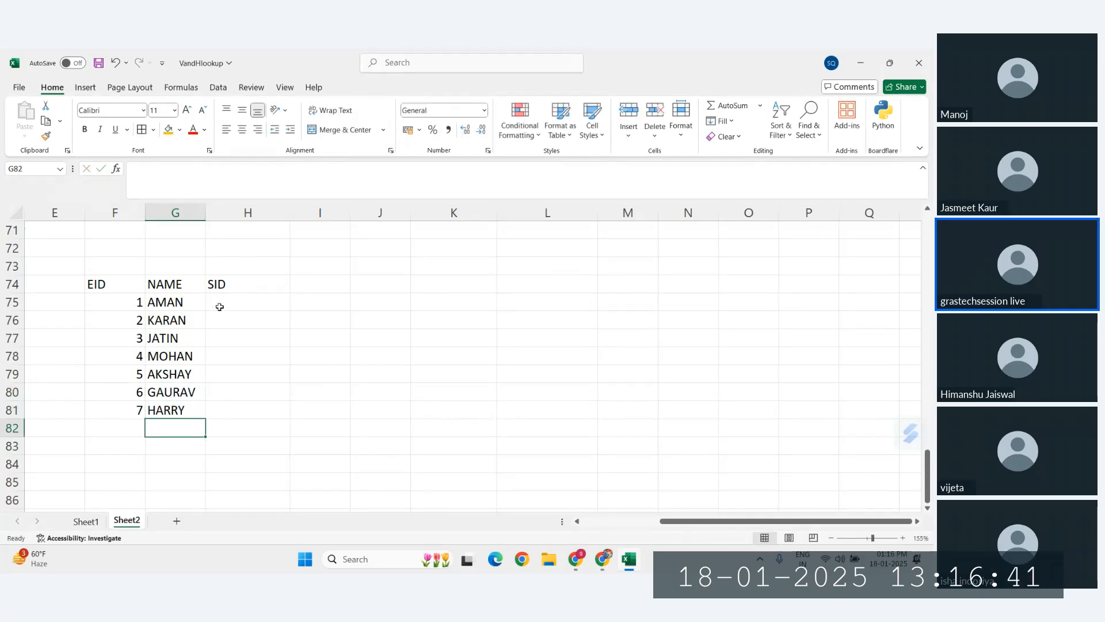
left_click(246, 306)
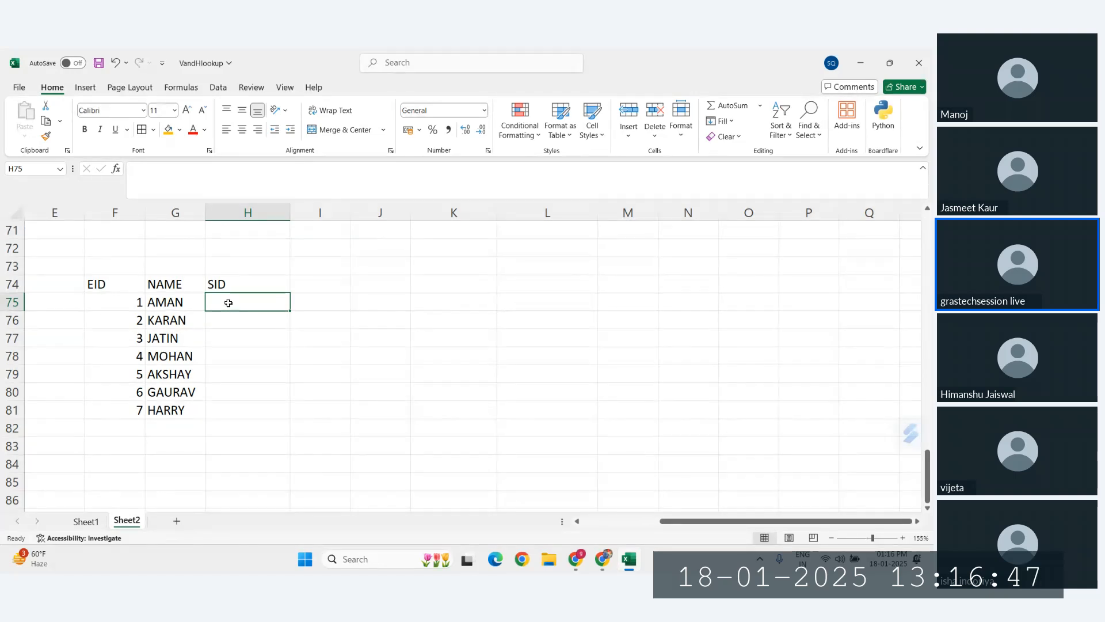
right_click(229, 303)
left_click(212, 299)
left_click_drag(212, 299, 214, 413)
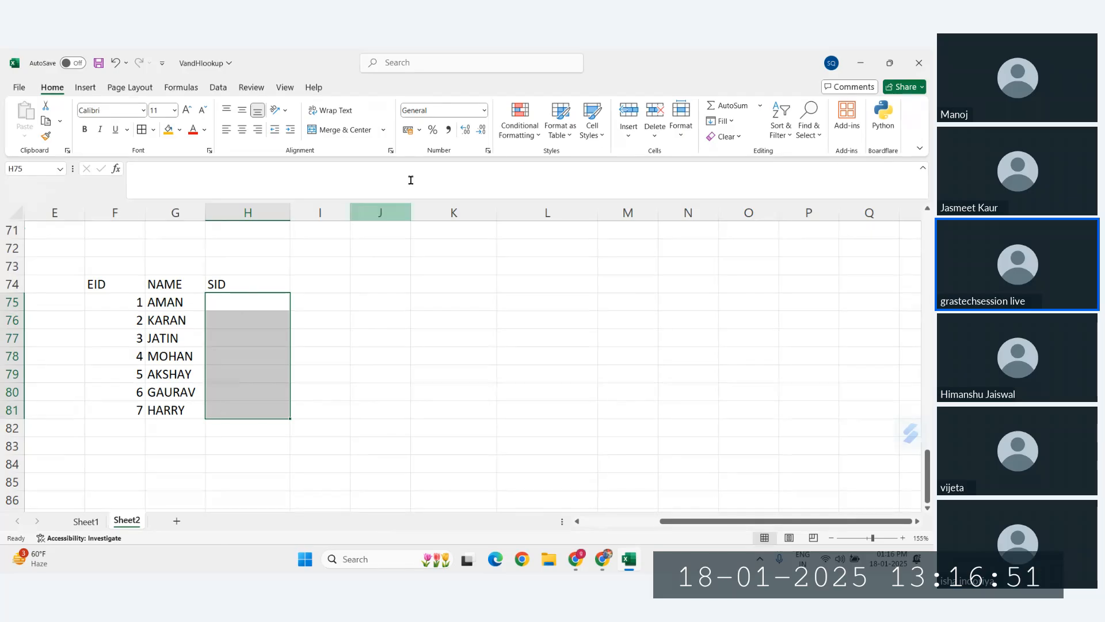
left_click(490, 151)
left_click(218, 278)
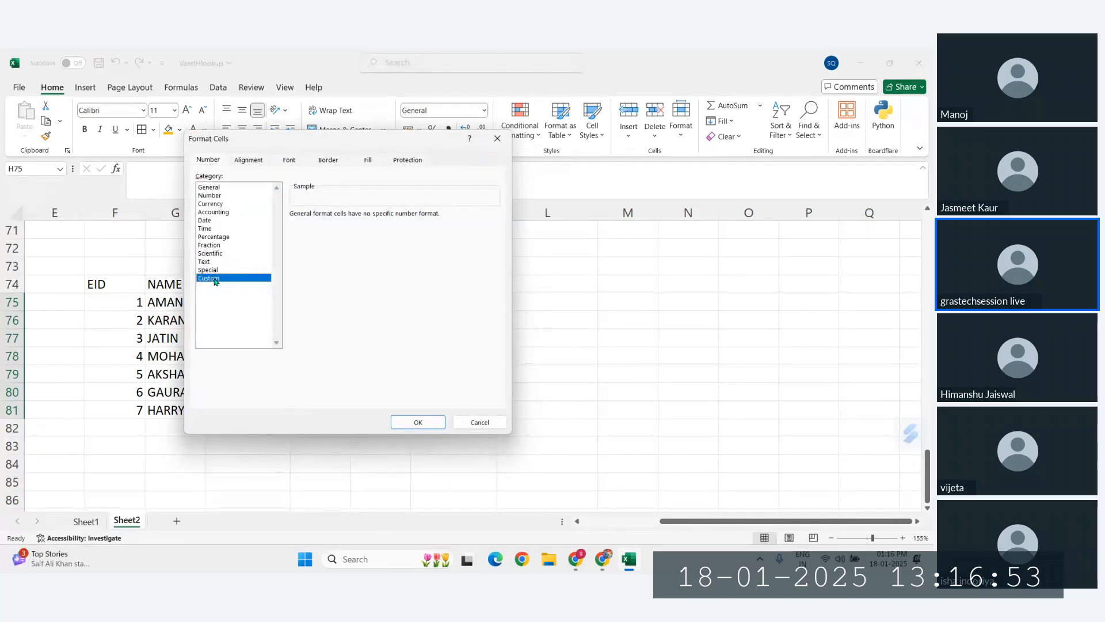
double_click(316, 226)
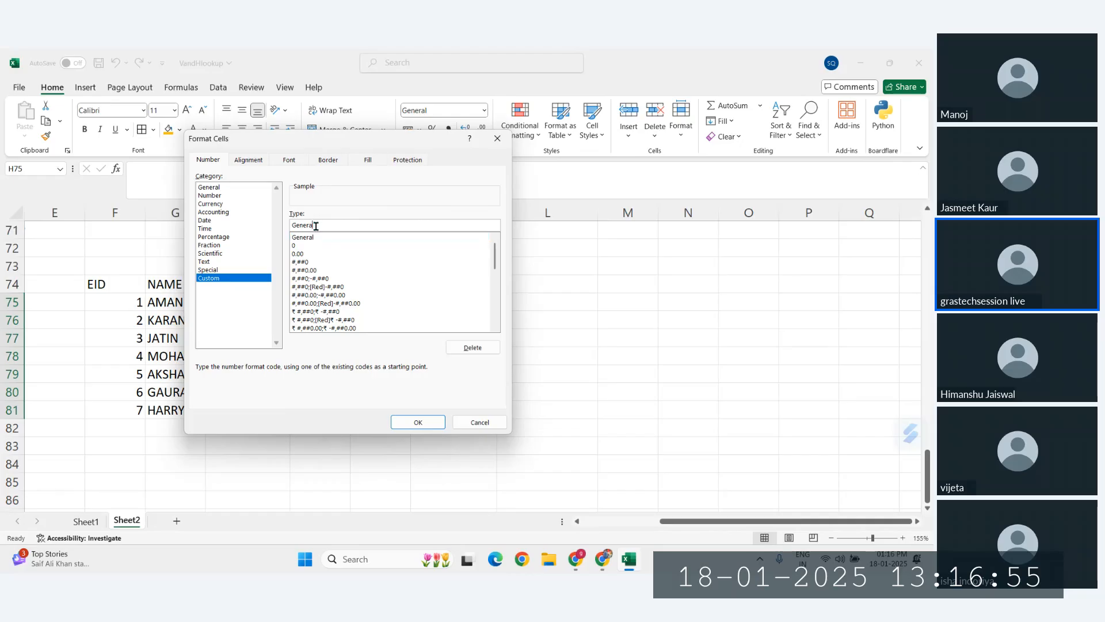
key("BackSpace")
left_click_drag(308, 142, 455, 146)
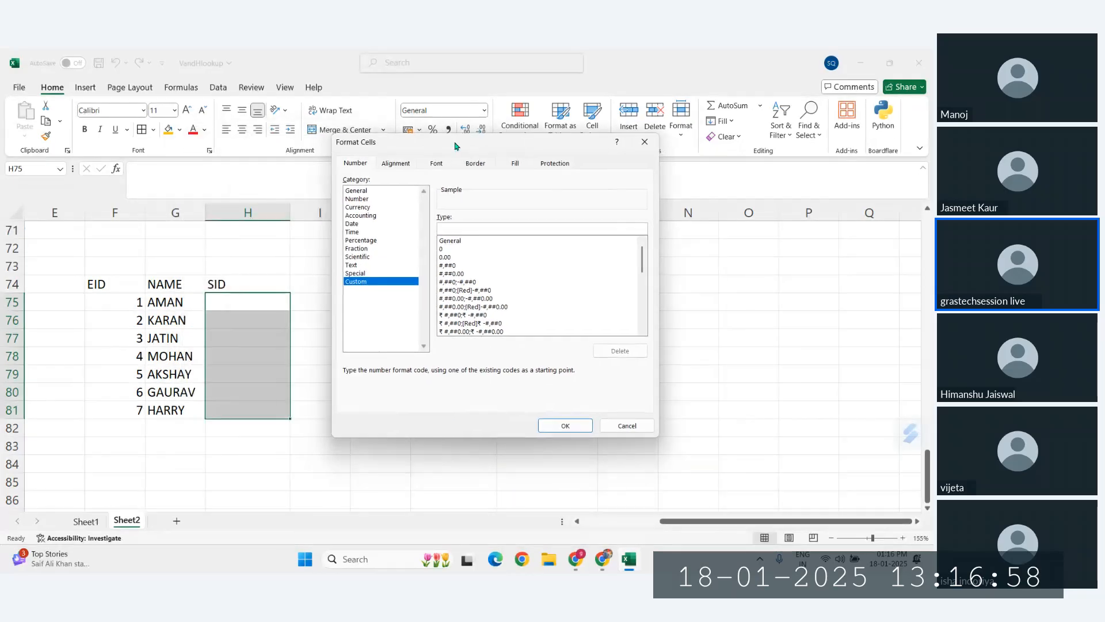
left_click(456, 229)
type("TC")
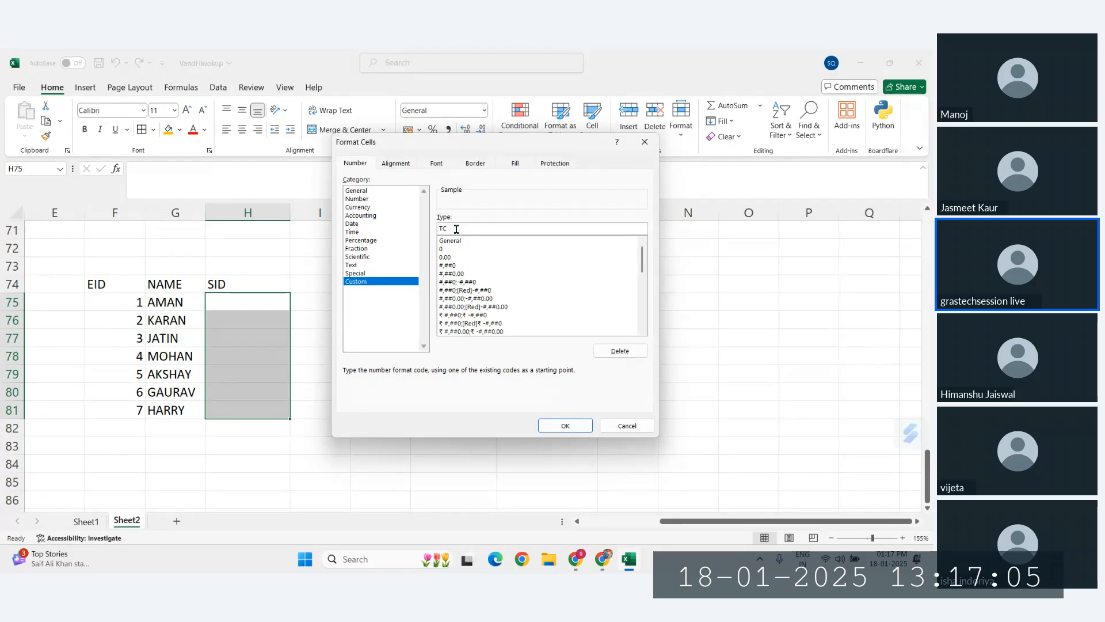
type("S000")
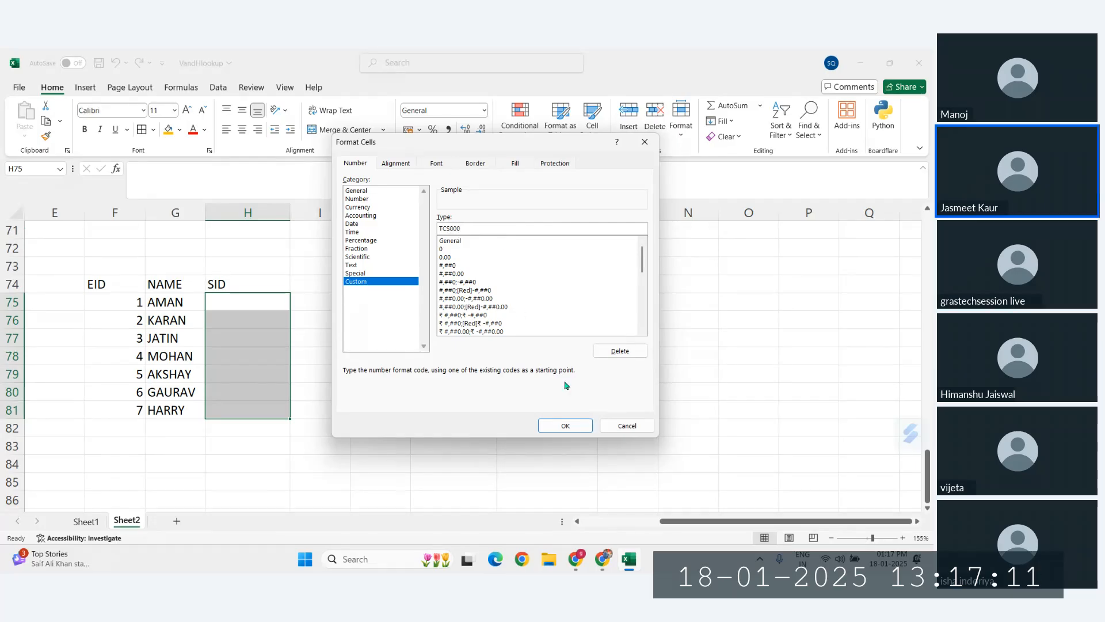
left_click(625, 423)
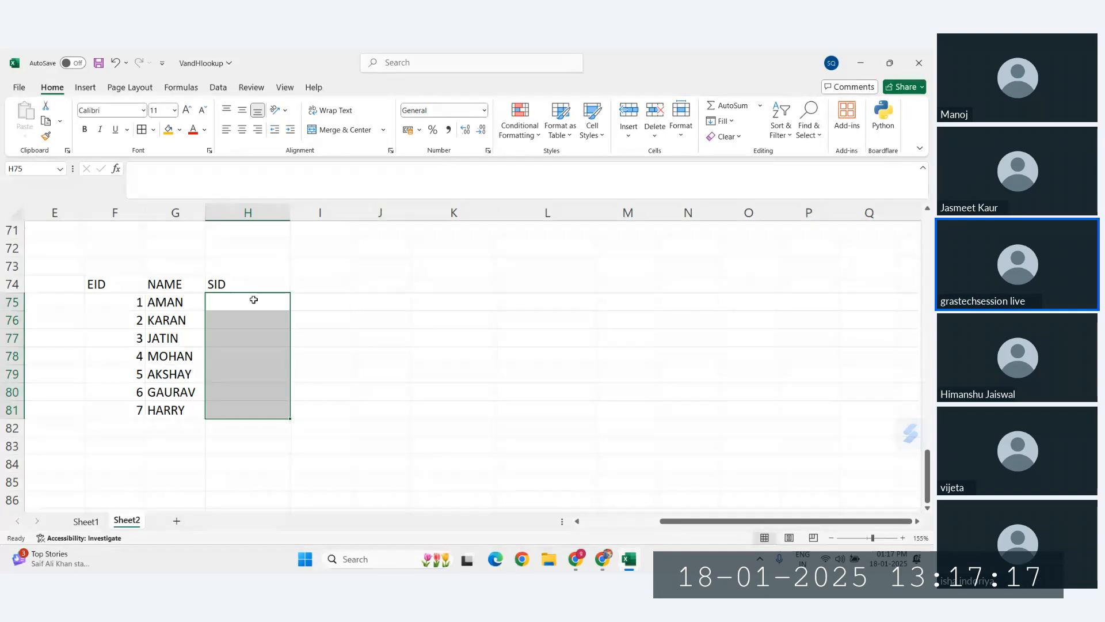
Apply the custom number format "TCS-"000 to the SID cells H75:H81
left_click_drag(253, 300, 263, 414)
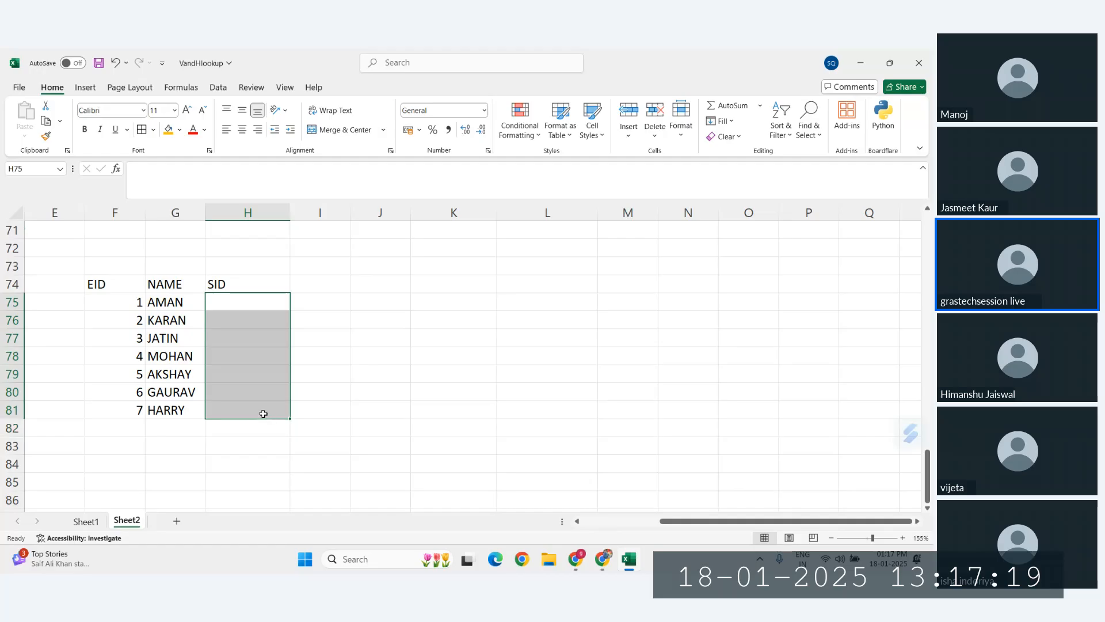
left_click(488, 150)
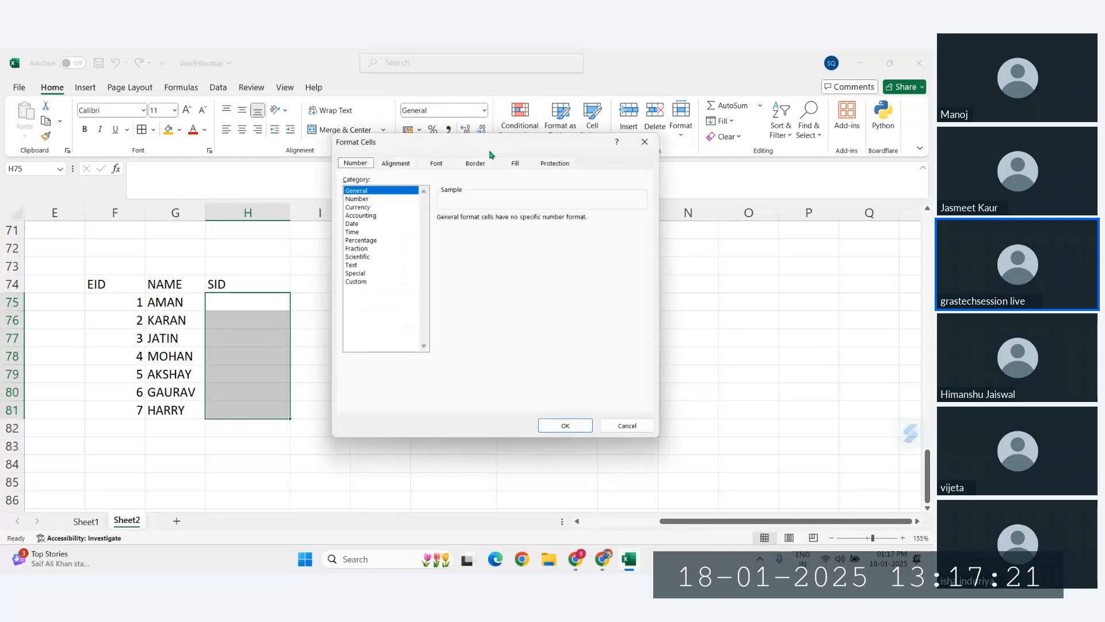
left_click(358, 281)
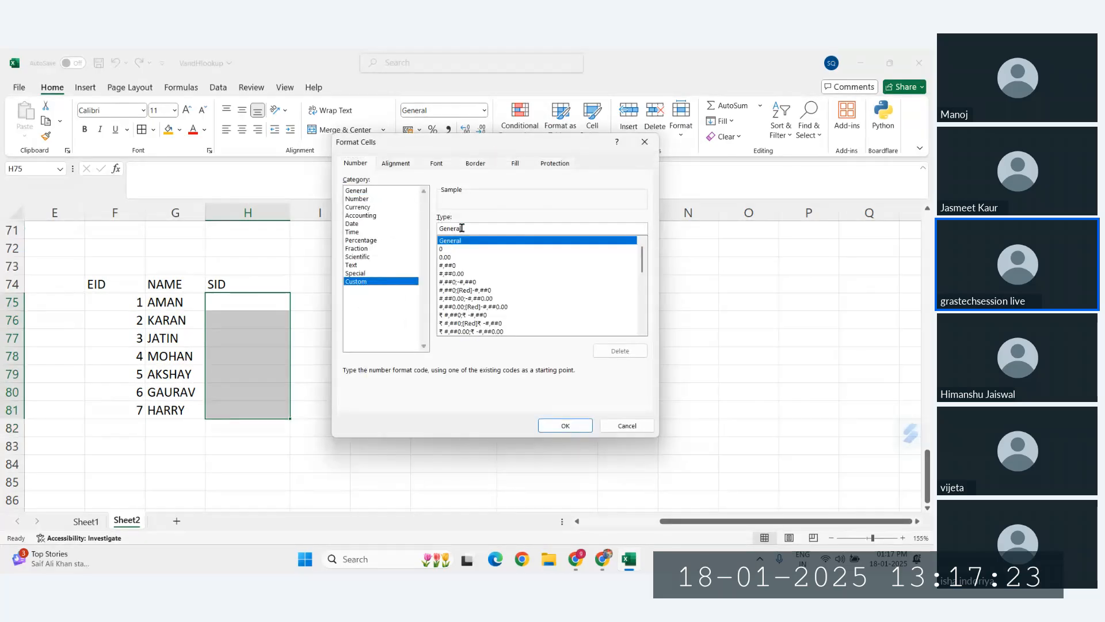
left_click(462, 228)
key("BackSpace")
key("BackSpace")
key("BackSpace")
key("BackSpace")
key("BackSpace")
key("BackSpace")
key("BackSpace")
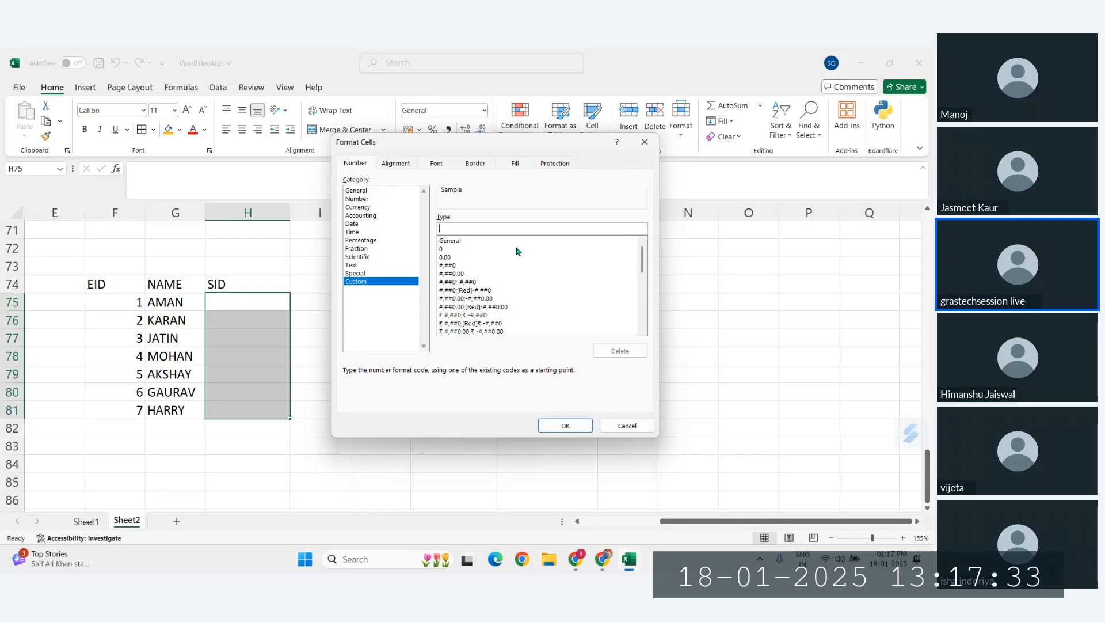
type("t")
key("BackSpace")
key("BackSpace")
key("BackSpace")
type("TCS-\"00")
type("000")
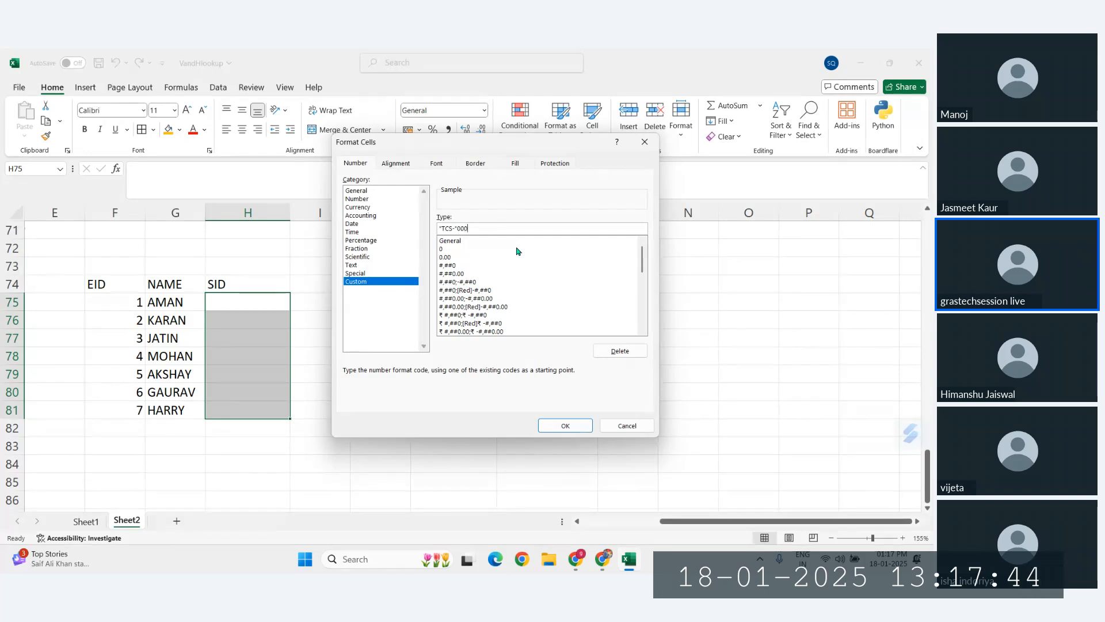
left_click(565, 425)
Fill the SID column in H75:H81 with 345, 234, 878, 456, 234, 123 and 120
left_click(235, 300)
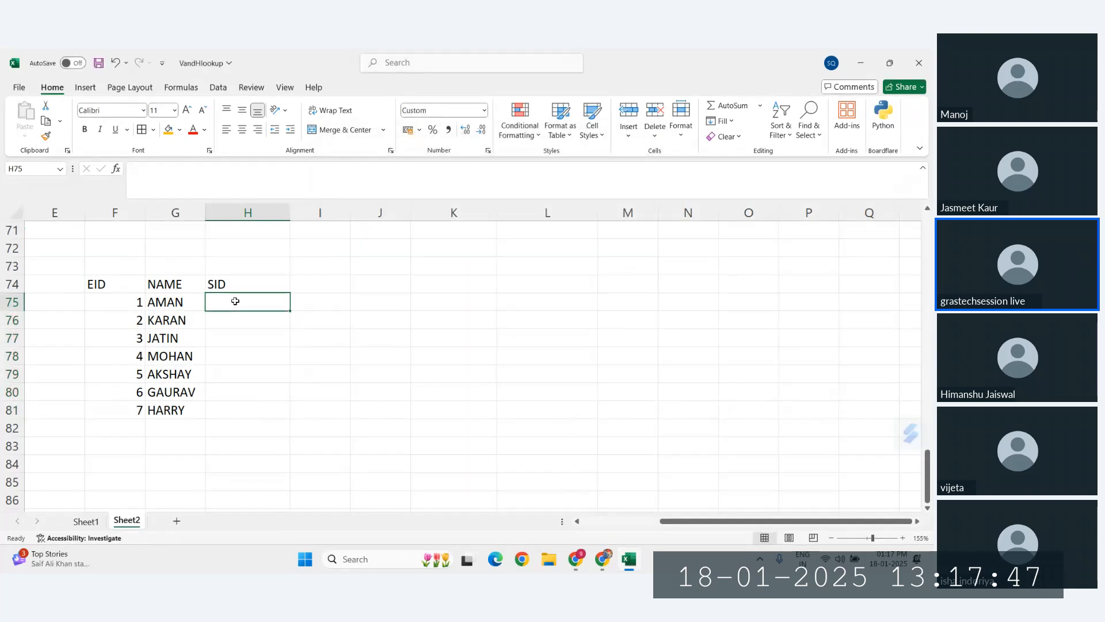
type("345")
key("Return")
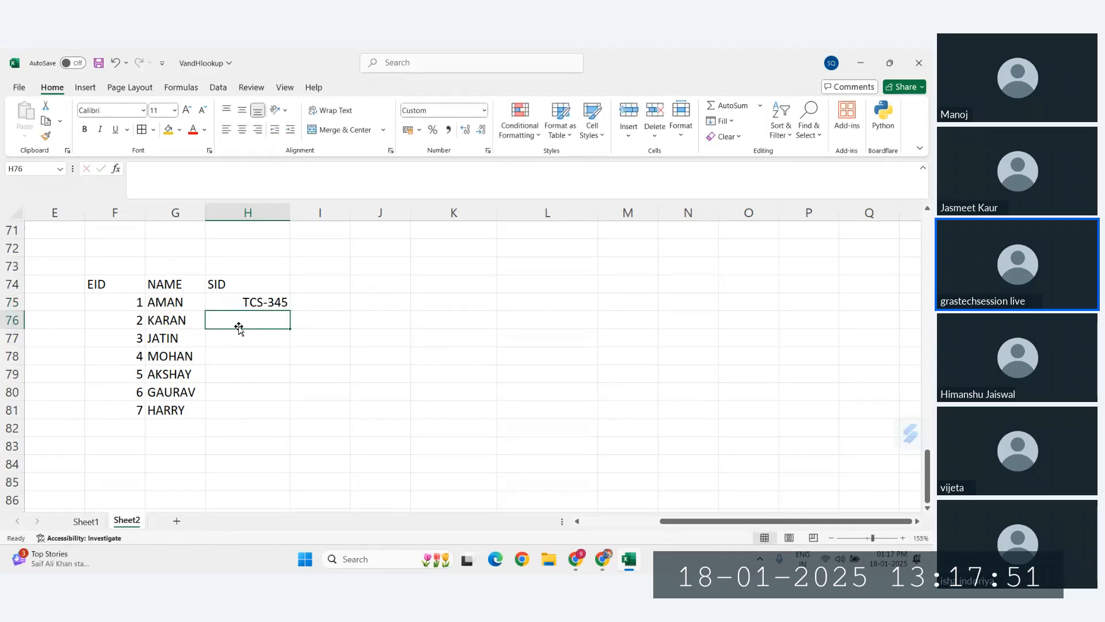
type("234")
key("Return")
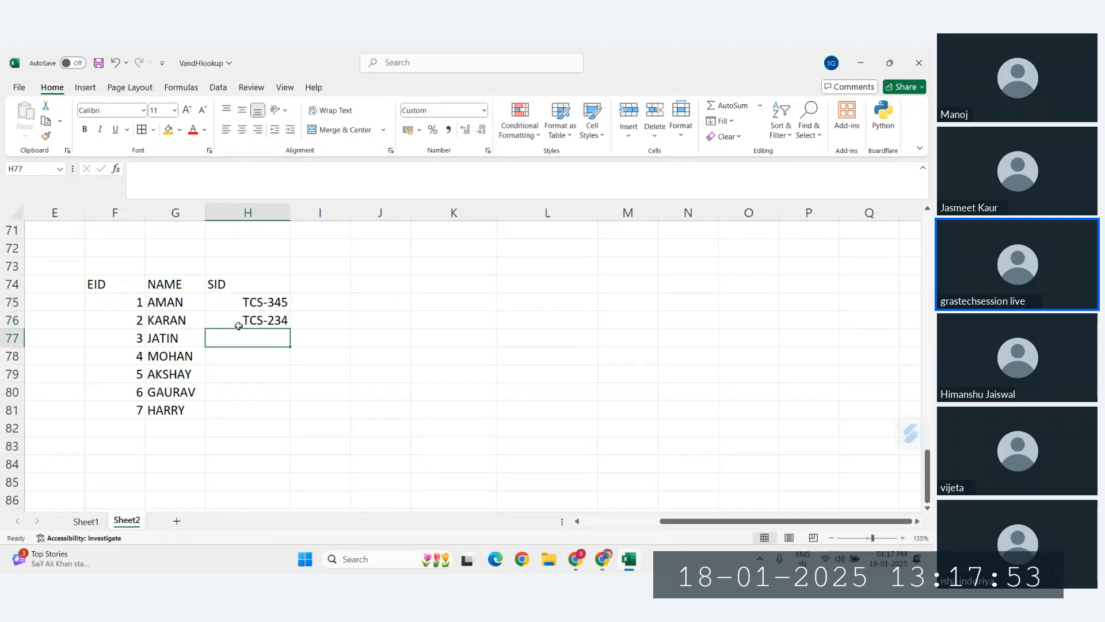
type("878")
key("Return")
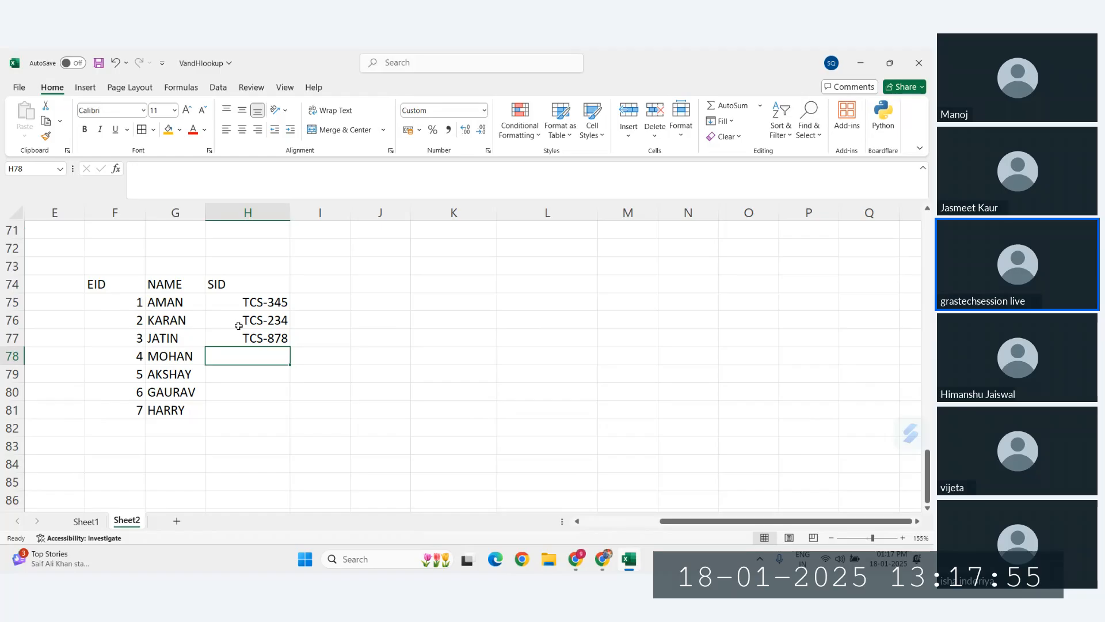
type("456")
key("Return")
type("234")
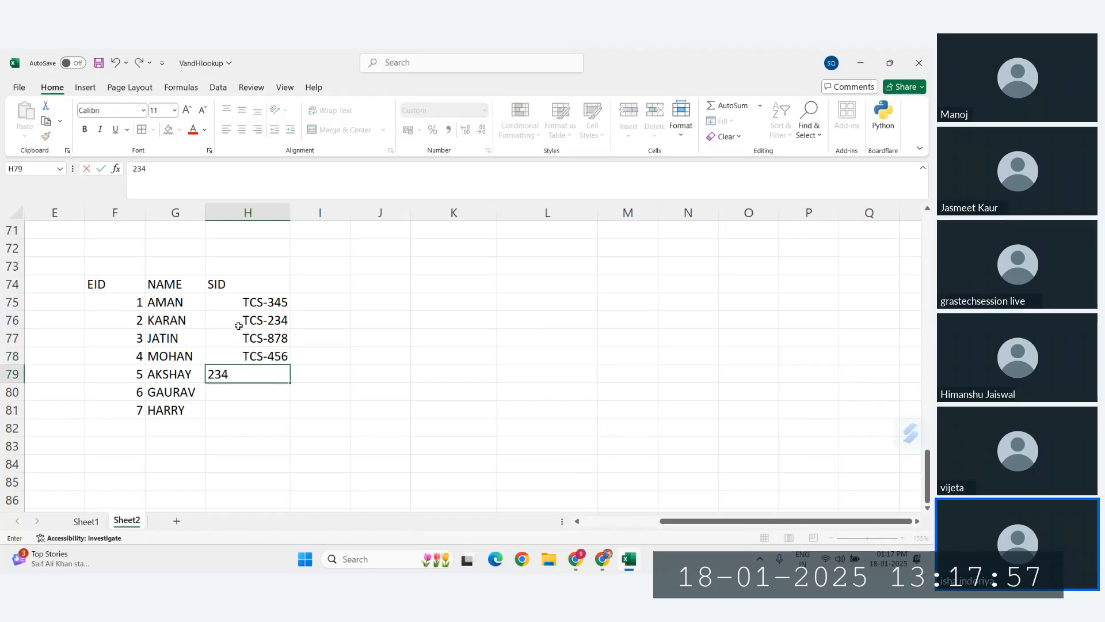
key("Return")
type("123")
key("Return")
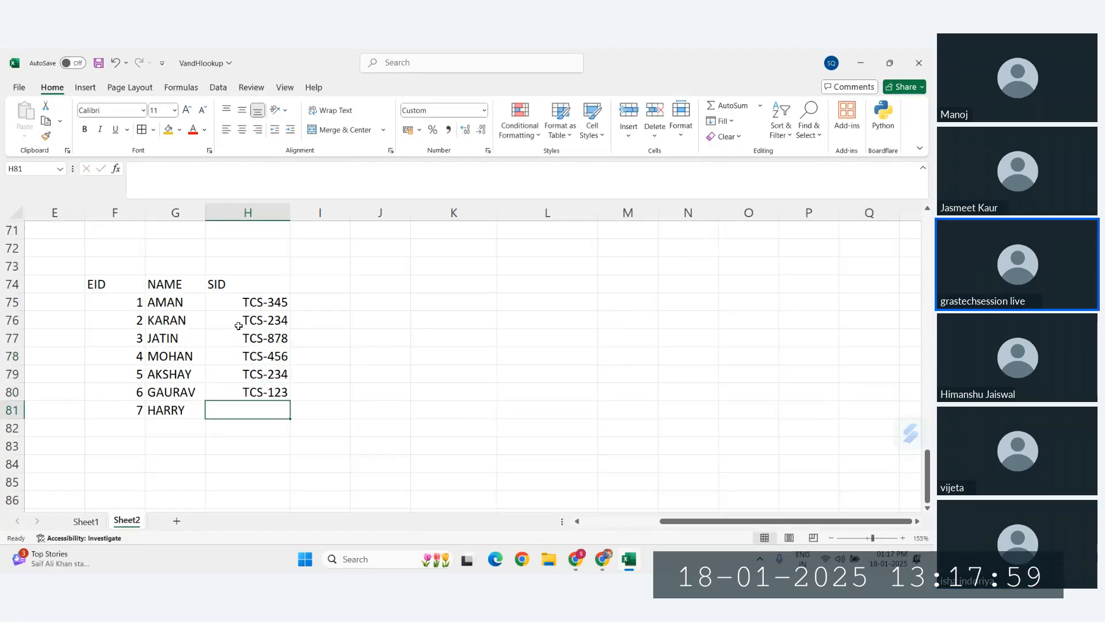
type("120")
key("Return")
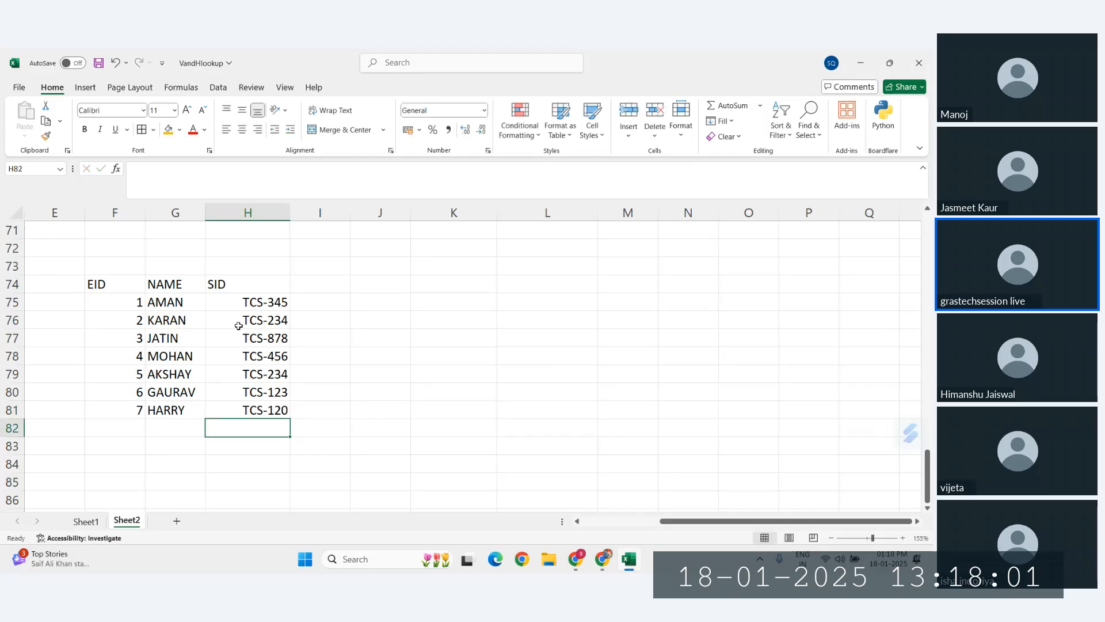
Centre the contents of F74:H81 and fill the header cells F74:H74 with orange
left_click_drag(111, 288, 282, 410)
left_click(242, 129)
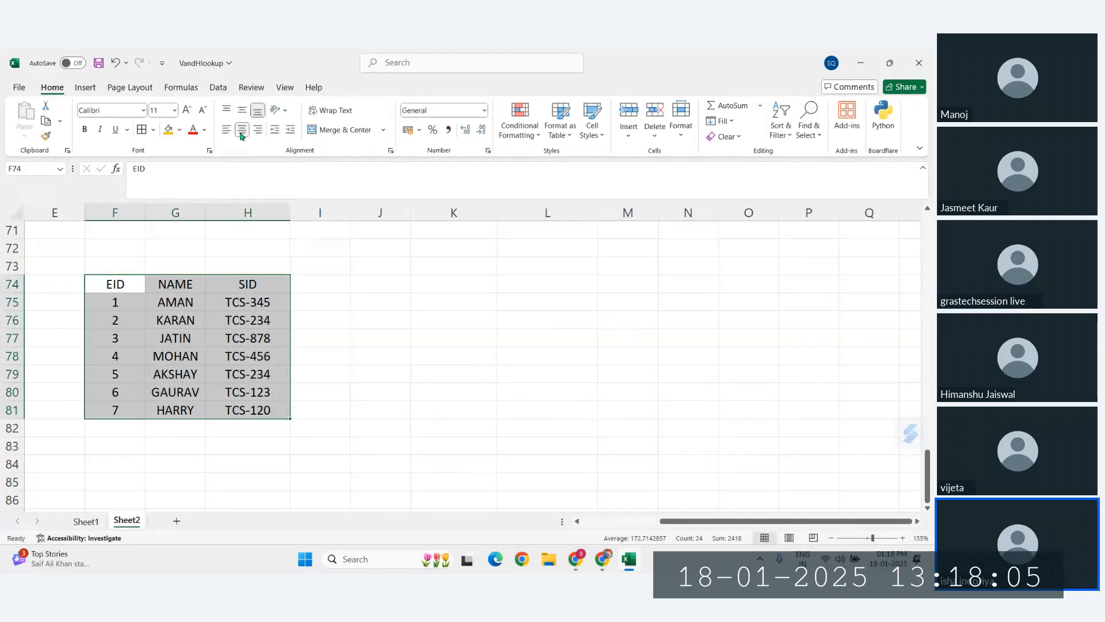
left_click_drag(119, 290, 253, 284)
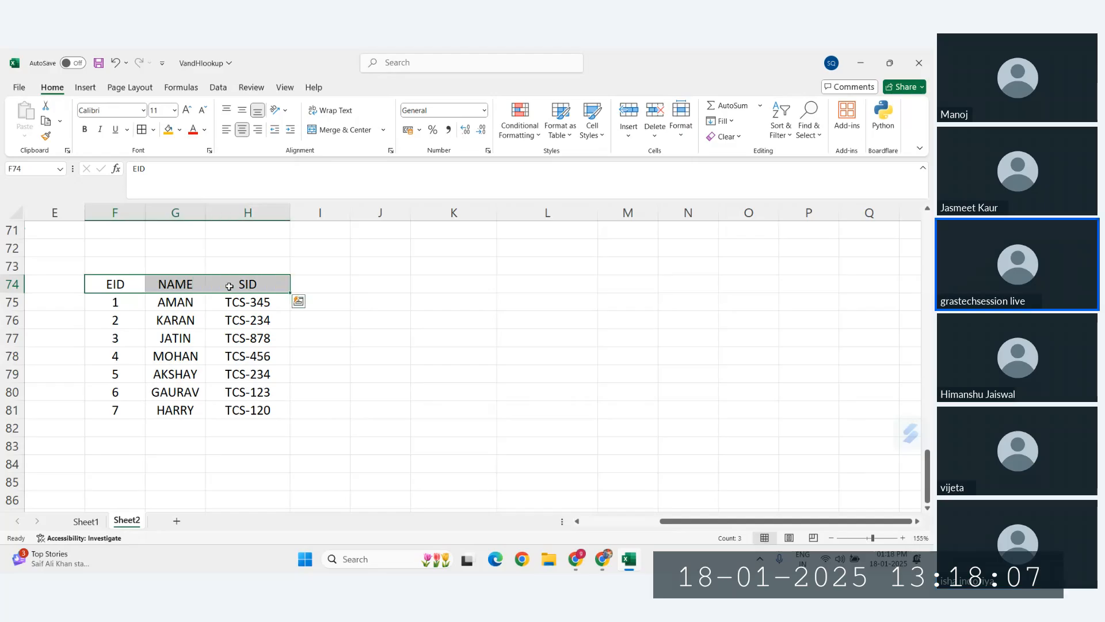
left_click(168, 129)
left_click(382, 357)
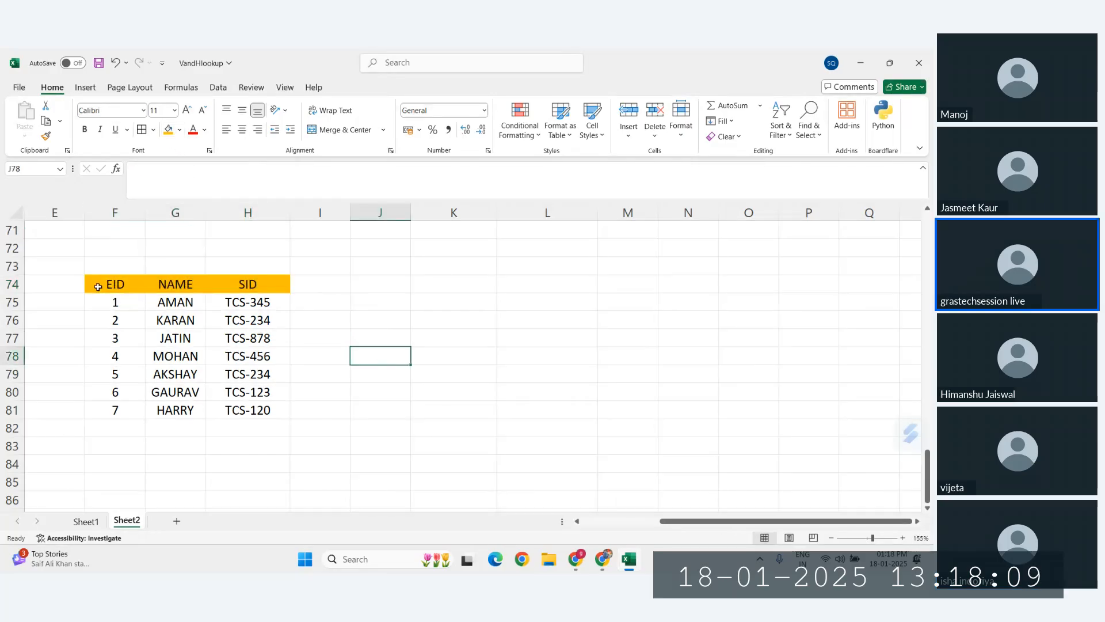
Add all borders to the employee table F74:H81
left_click_drag(89, 283, 256, 412)
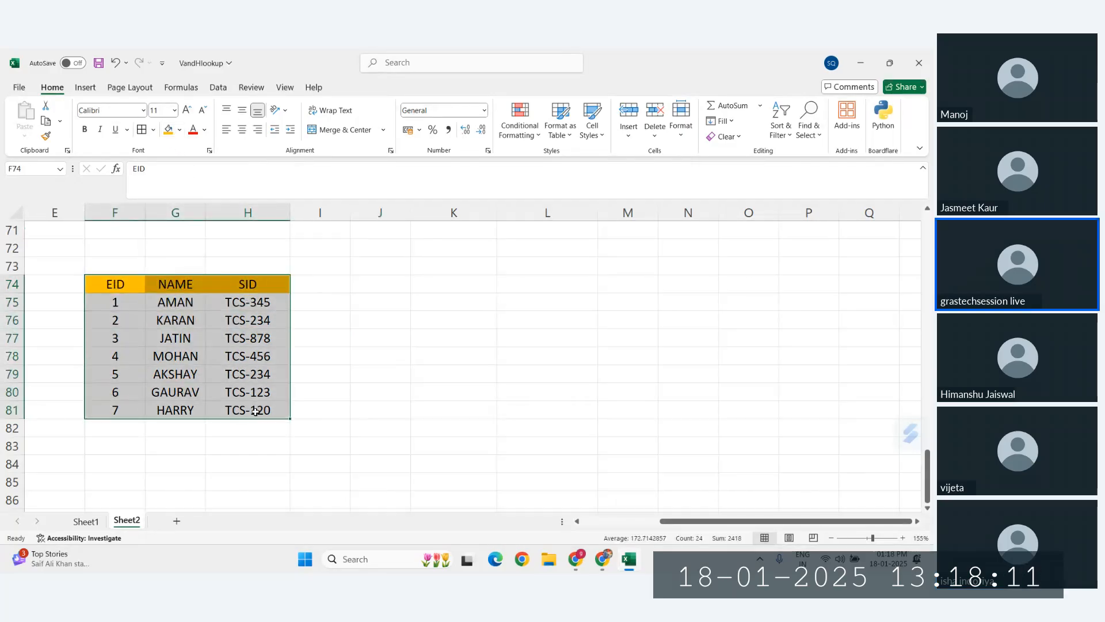
left_click(142, 129)
left_click(307, 350)
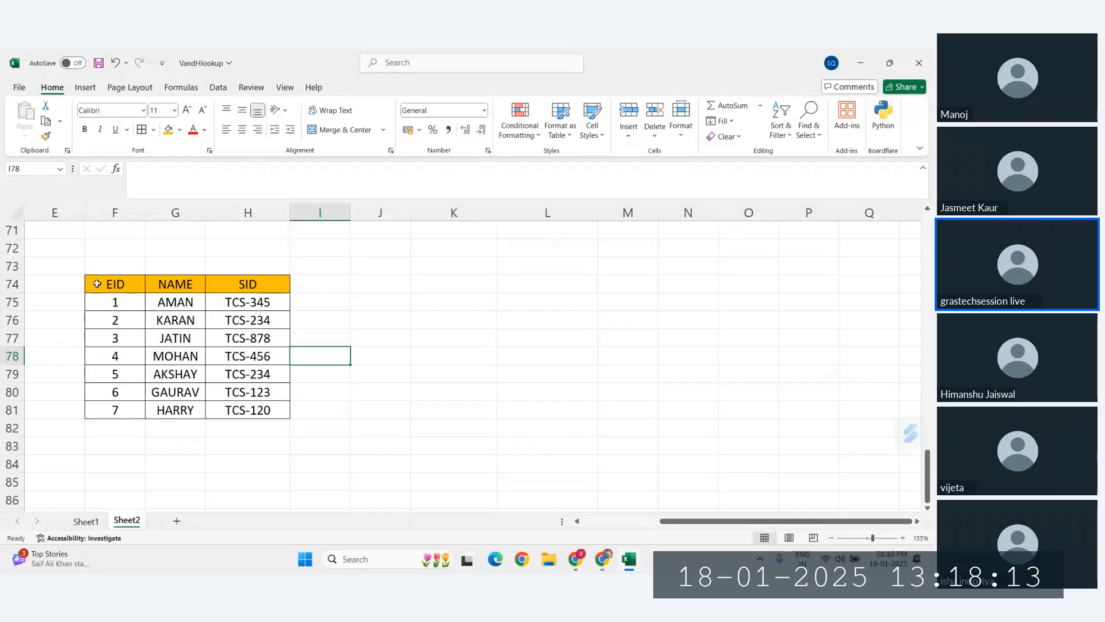
left_click_drag(97, 284, 266, 411)
left_click(434, 357)
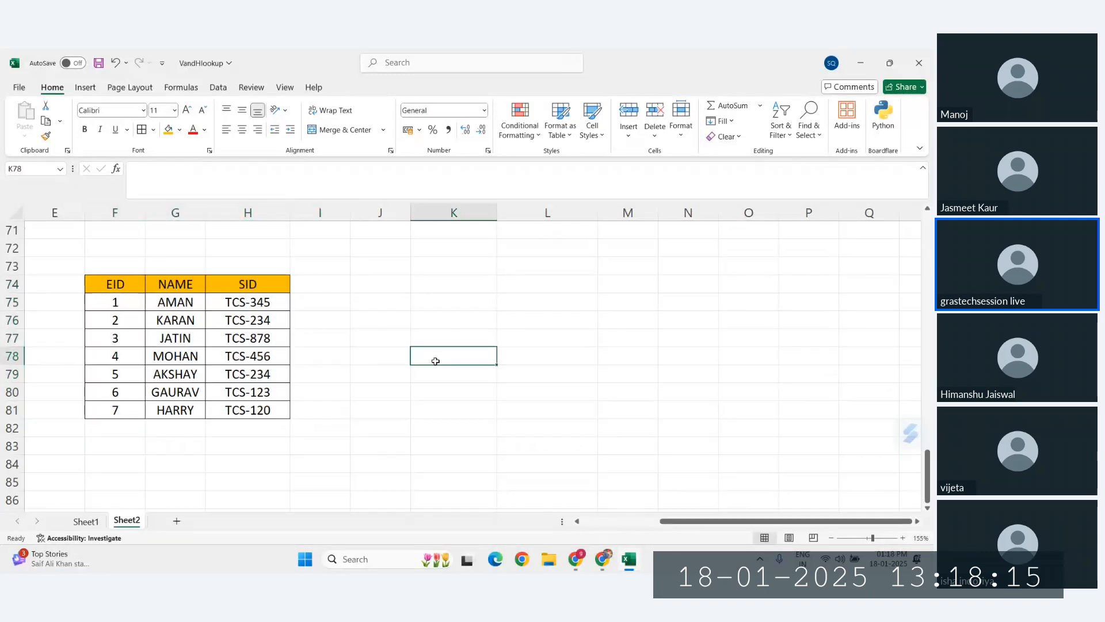
Make the EID, NAME and SID headers in F74:H74 bold
left_click(107, 285)
left_click(166, 287)
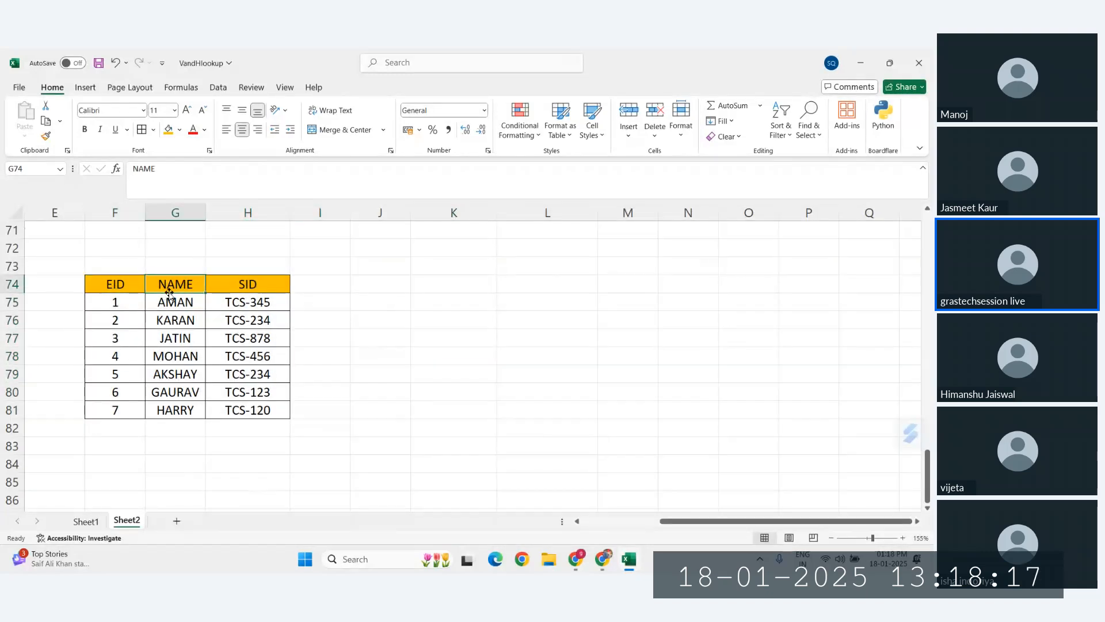
left_click(253, 288)
left_click_drag(124, 284, 247, 286)
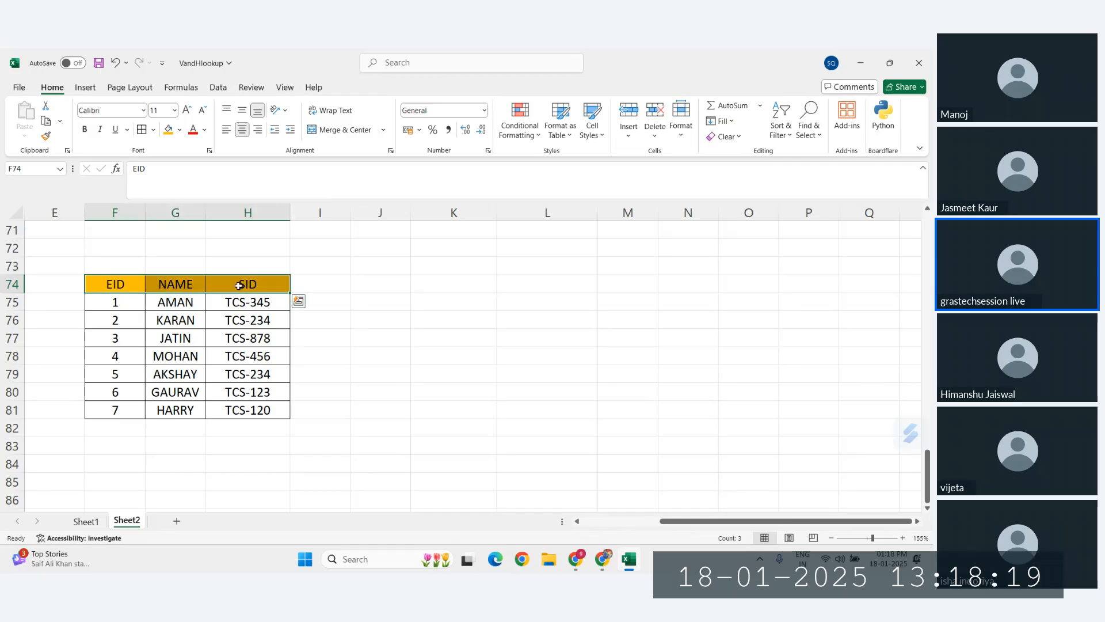
key("ctrl+b")
left_click(418, 258)
Enter the second table's headers SALARY ID and SALARY in cells K74 and L74
left_click(443, 283)
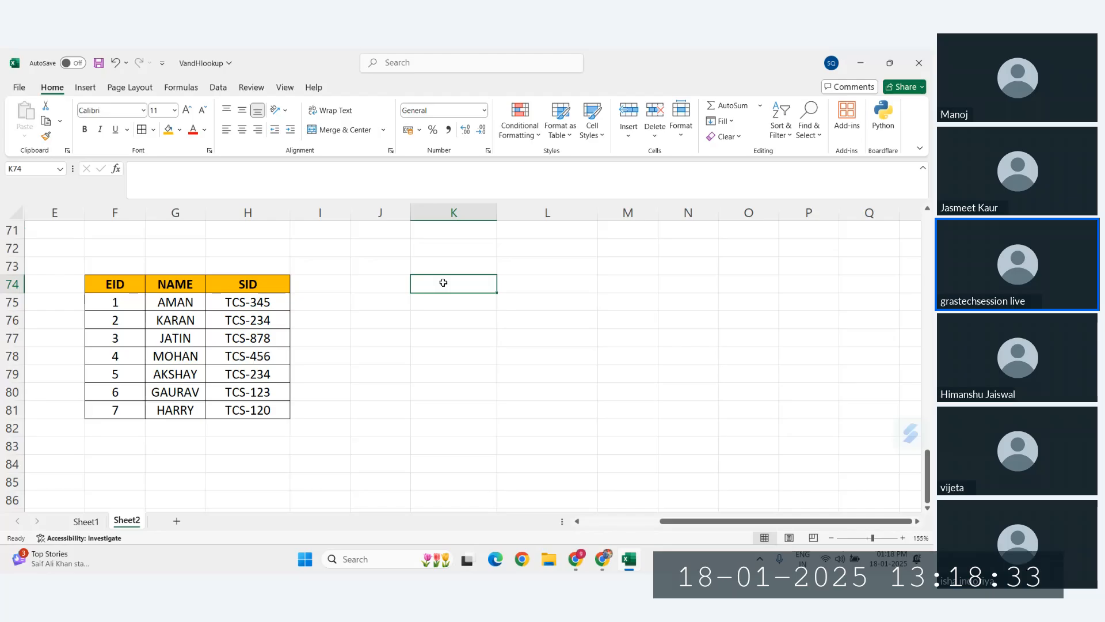
type("SALARY ")
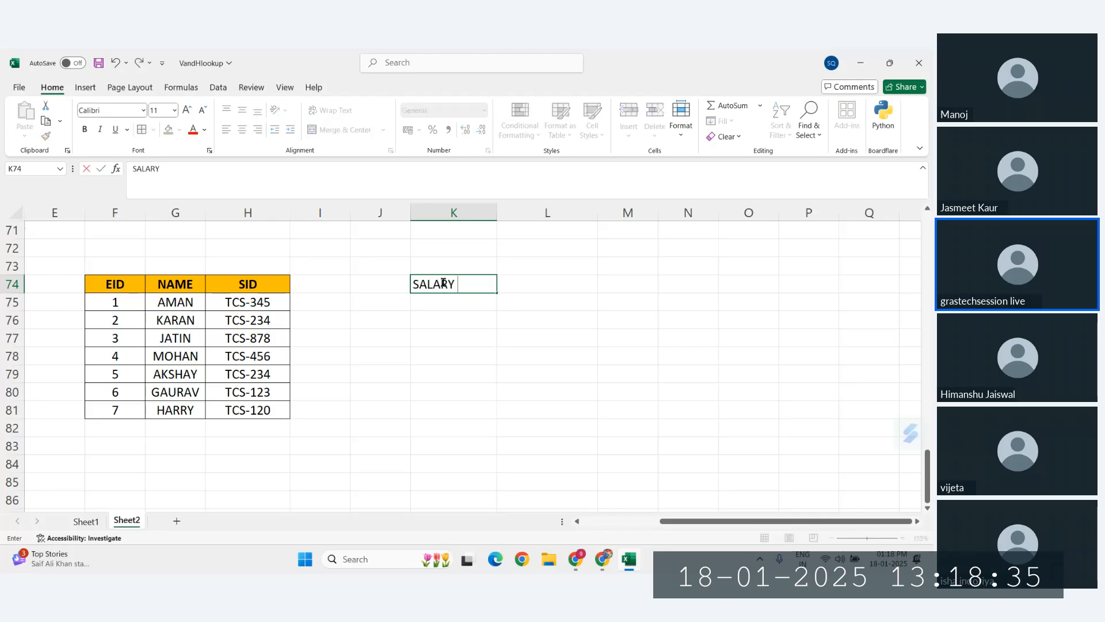
type("id")
key("BackSpace")
key("BackSpace")
type("ID")
key("Return")
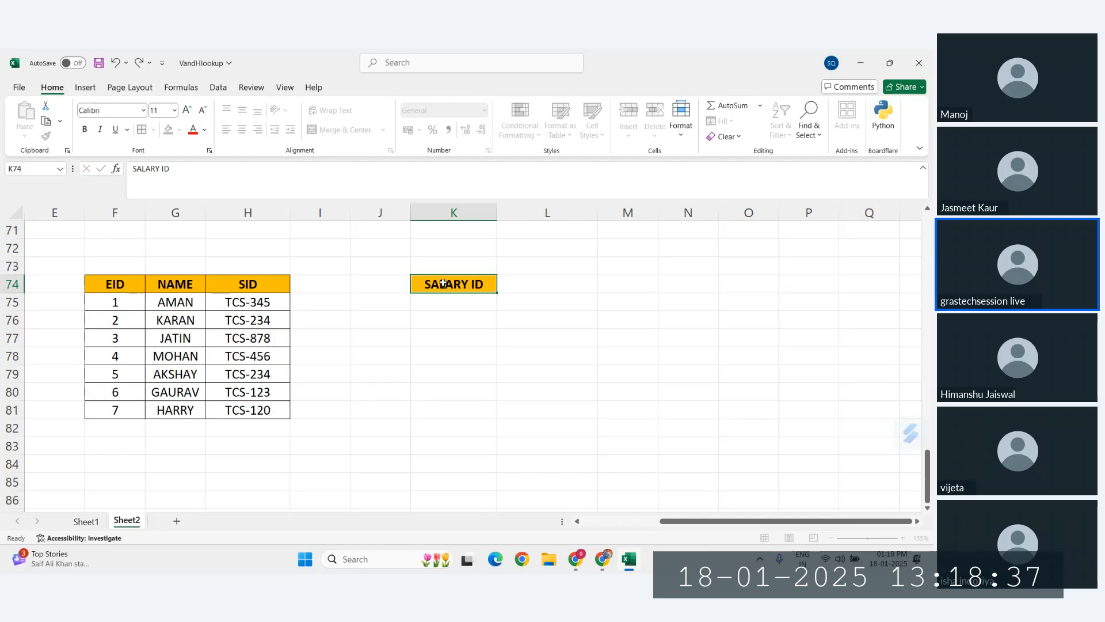
left_click(511, 281)
type("SAL")
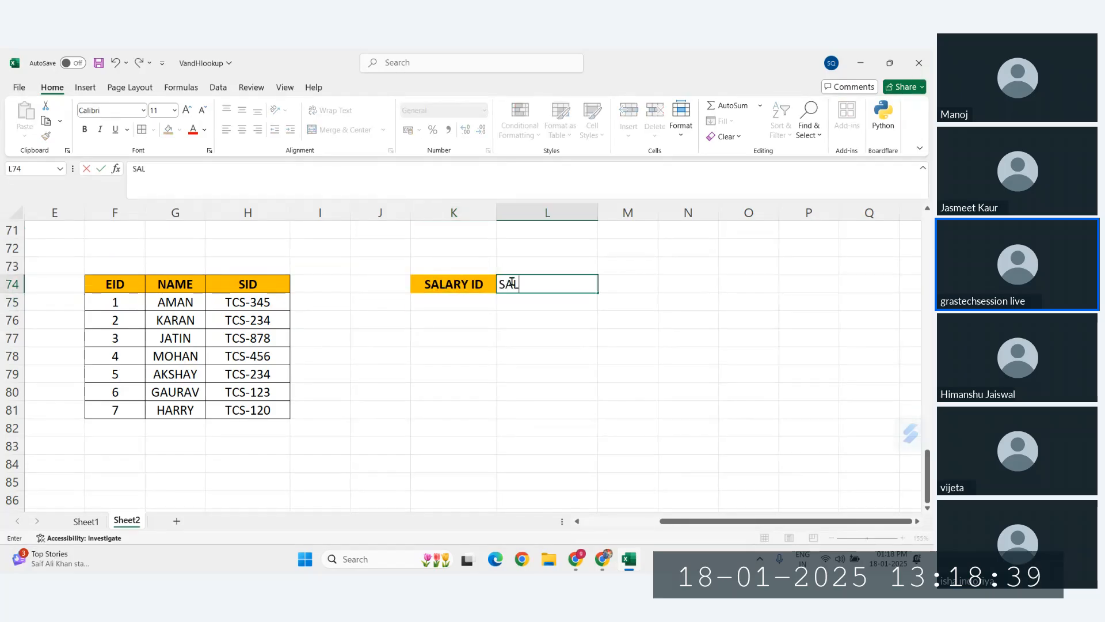
type("ARY")
key("Return")
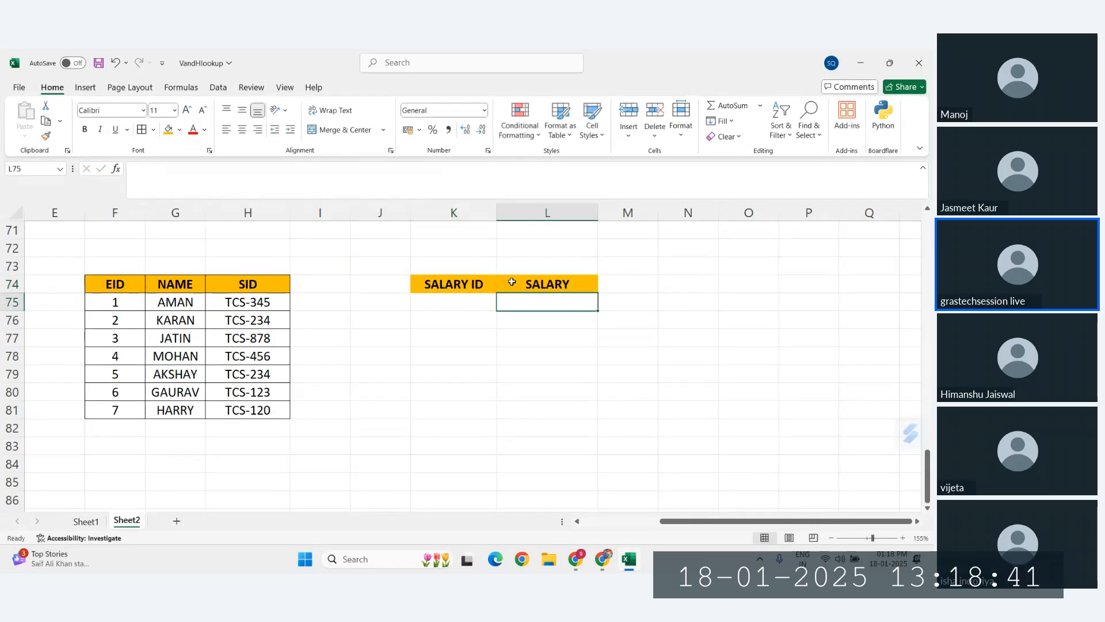
Copy the formatting of the SID cells H75:H81 onto the SALARY ID cells K75:K81
left_click(464, 298)
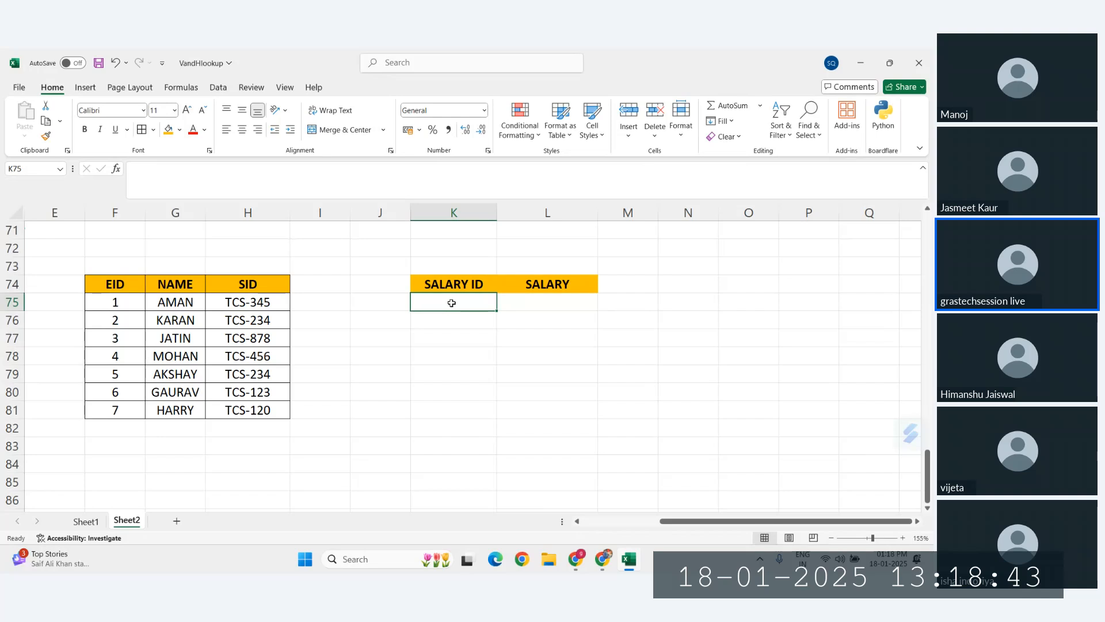
mouse_move(246, 299)
left_mouse_down()
mouse_move(247, 426)
mouse_move(247, 410)
left_mouse_up()
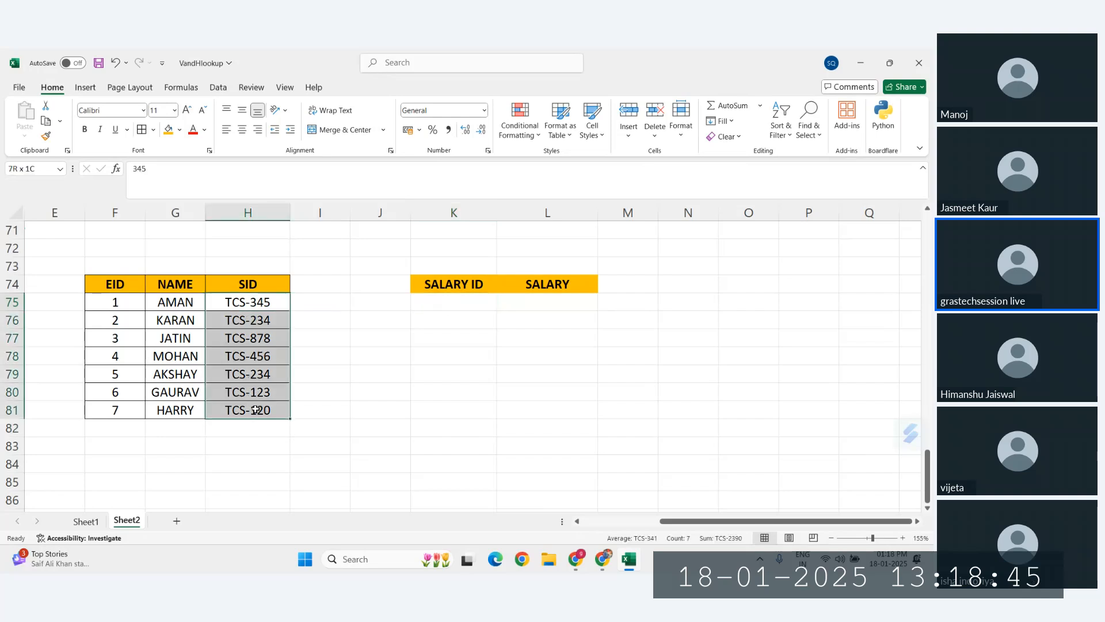
left_click(45, 136)
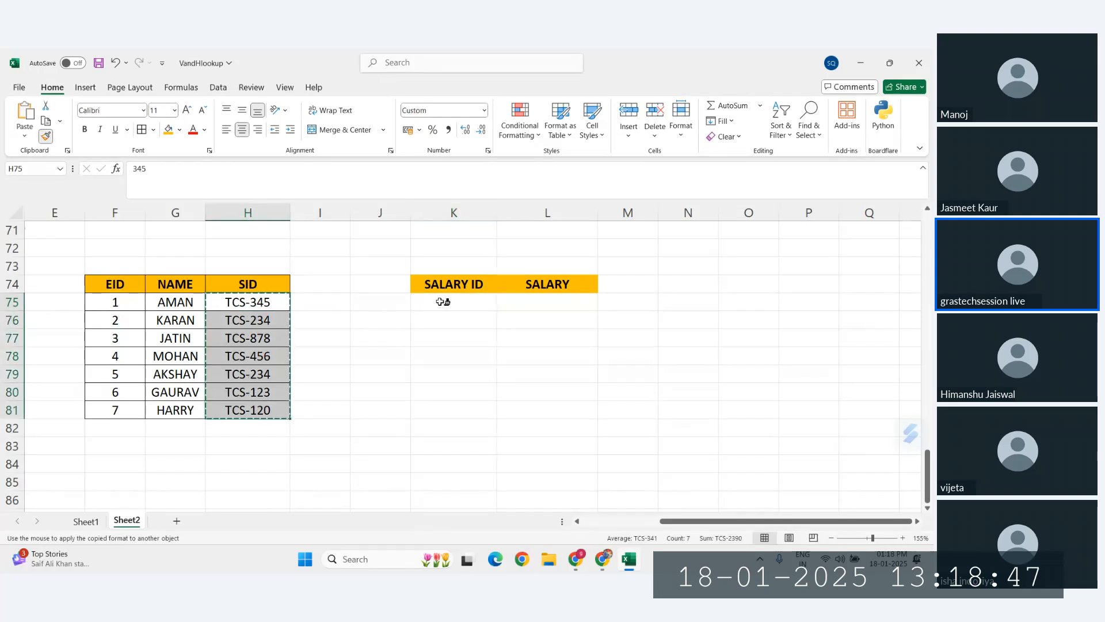
mouse_move(434, 300)
left_mouse_down()
mouse_move(436, 425)
mouse_move(445, 415)
left_mouse_up()
left_click(610, 391)
Enter TCS-456 as the first SALARY ID in K75
left_click(431, 303)
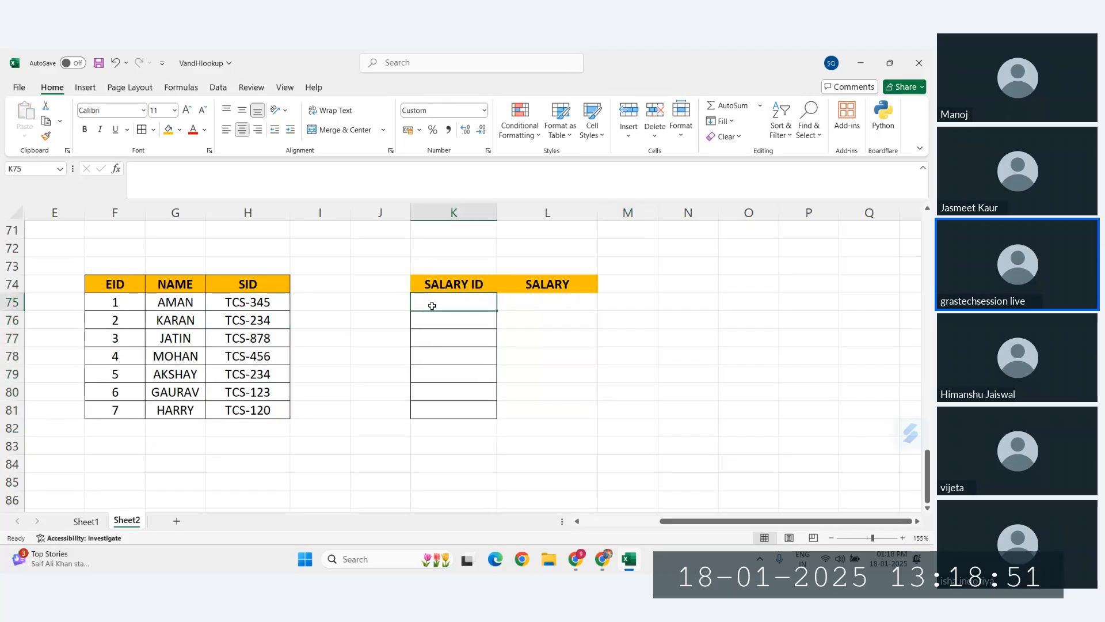
type("TCS-456")
key("Return")
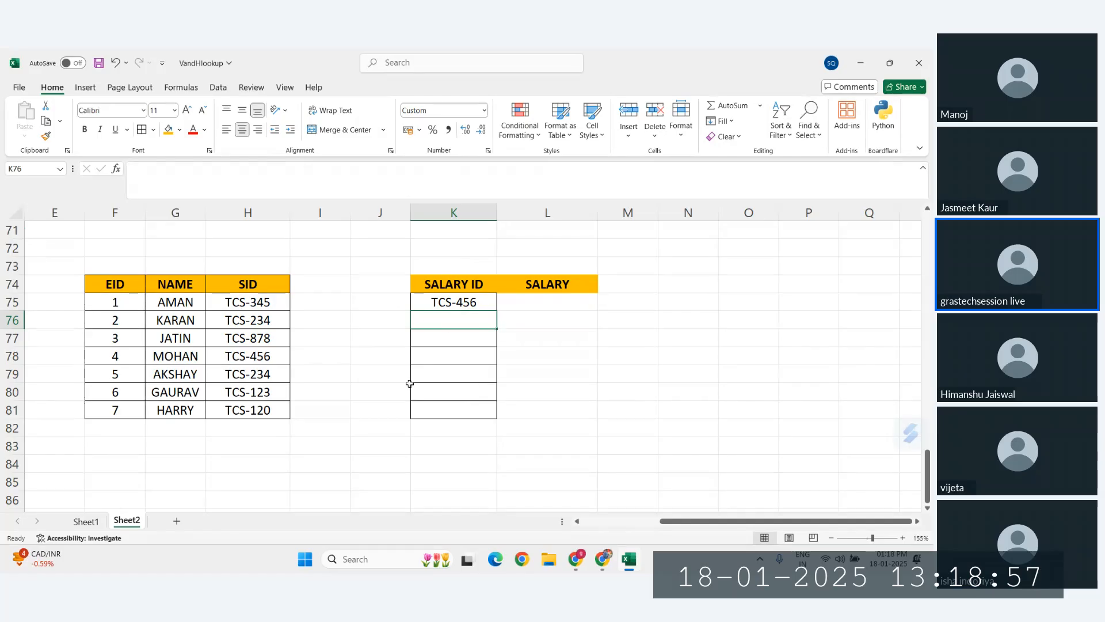
type("TC")
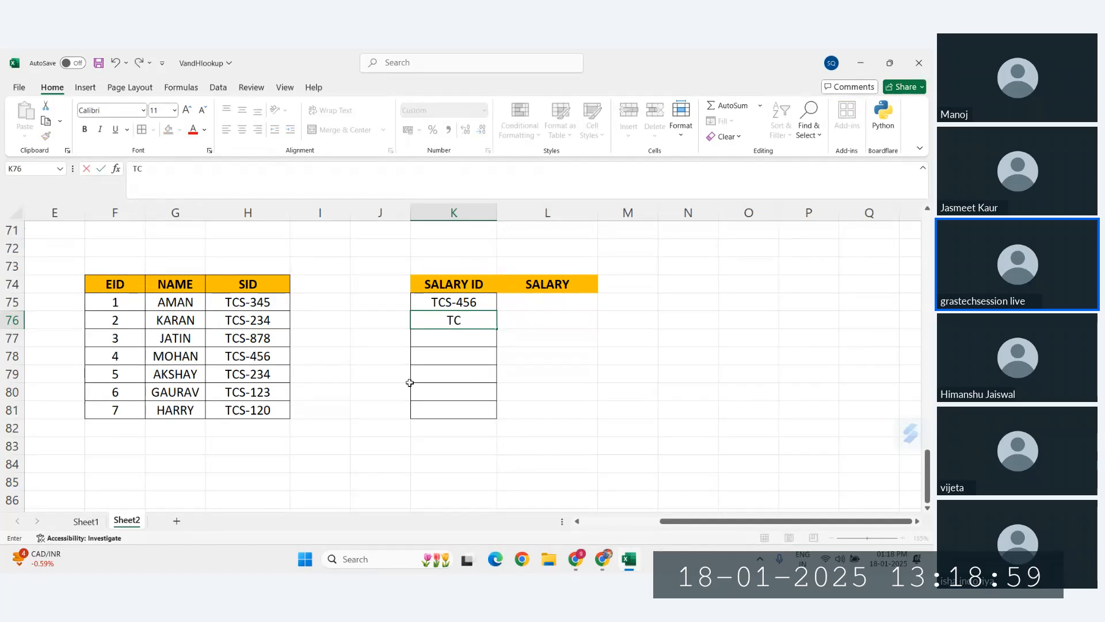
type("S110")
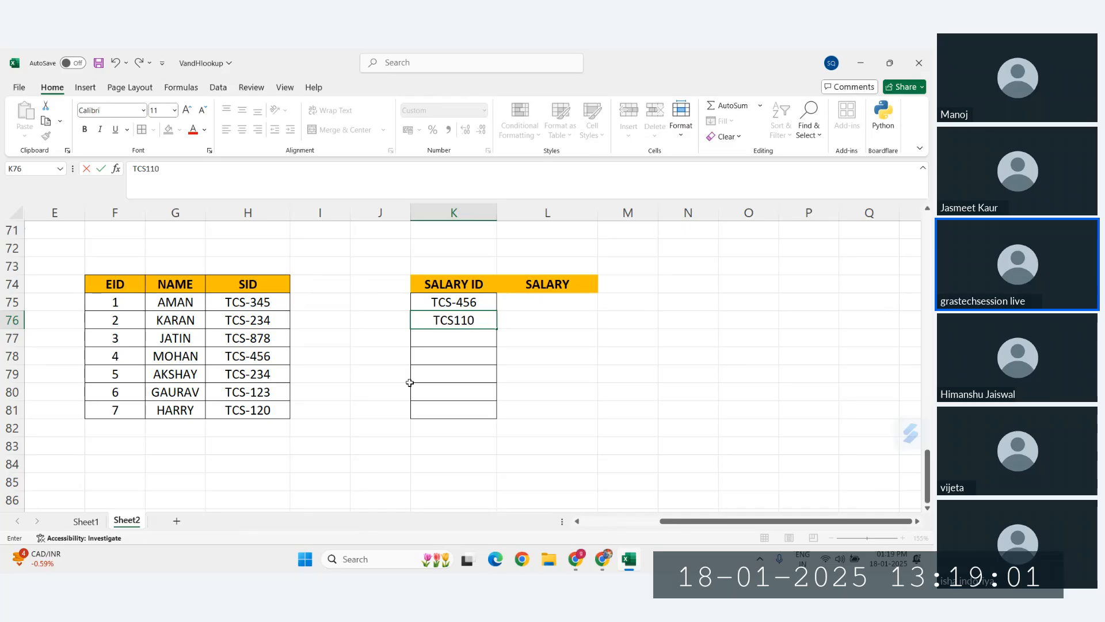
key("BackSpace")
key("BackSpace")
key("BackSpace")
key("BackSpace")
key("BackSpace")
key("BackSpace")
Enter the remaining SALARY IDs in K76:K81 as TCS-110, TCS-567, TCS-234, TCS-123, TCS-120 and TCS-878
type("110")
key("Return")
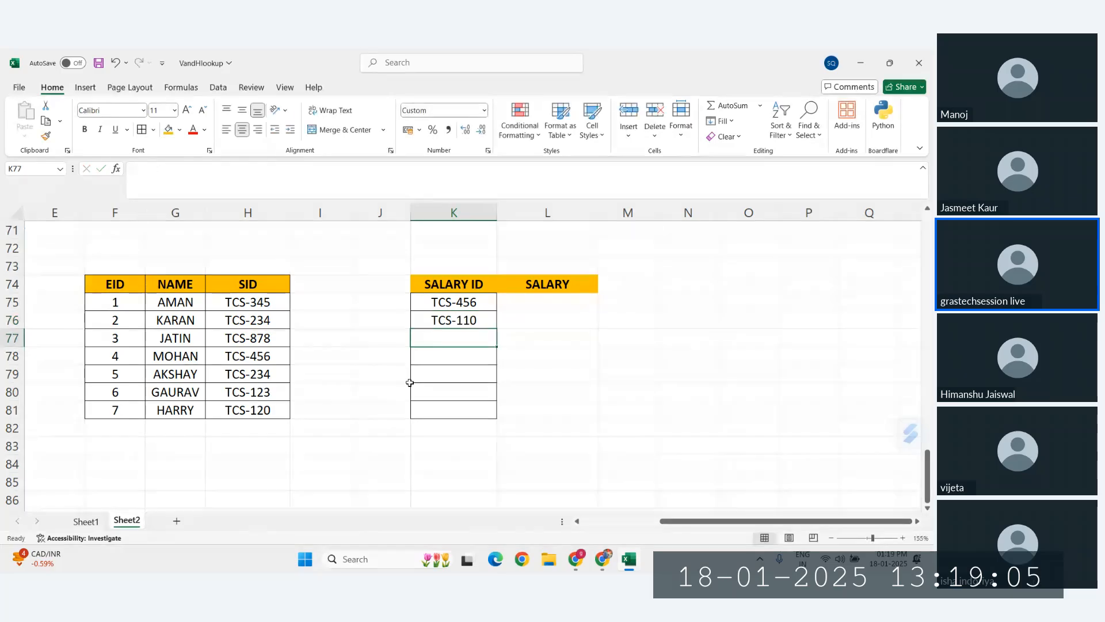
type("567")
key("Return")
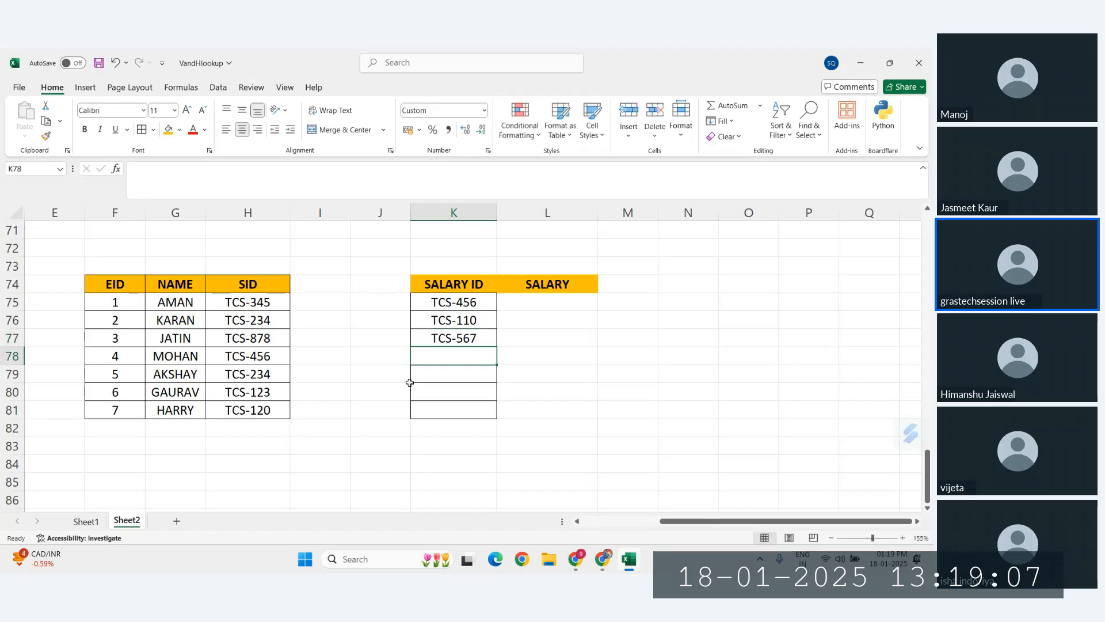
type("234")
key("Return")
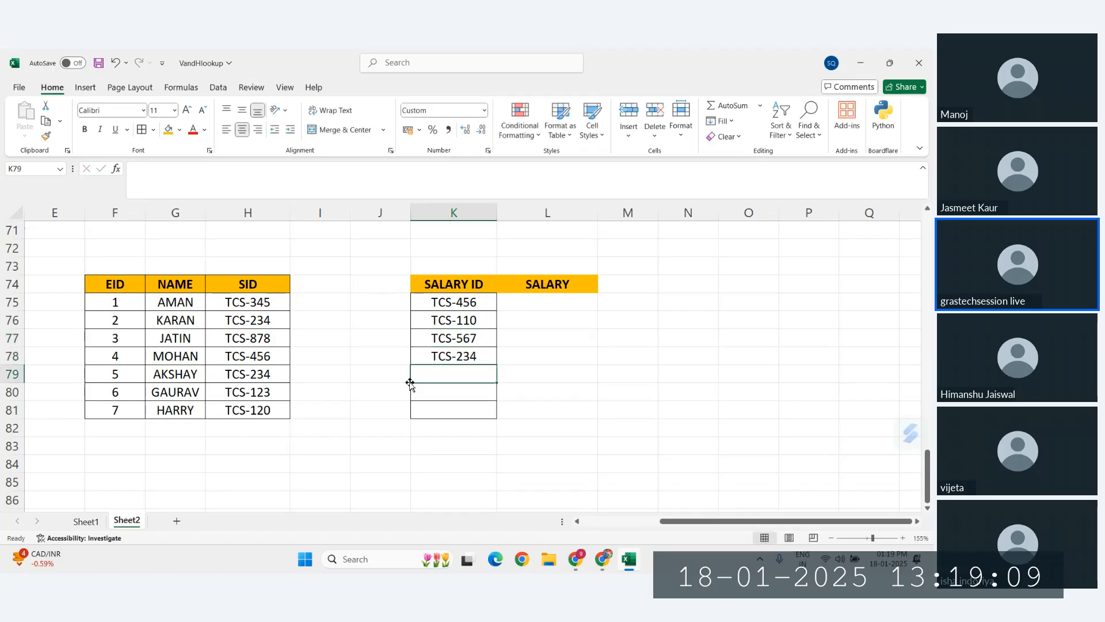
type("123")
key("Return")
type("120")
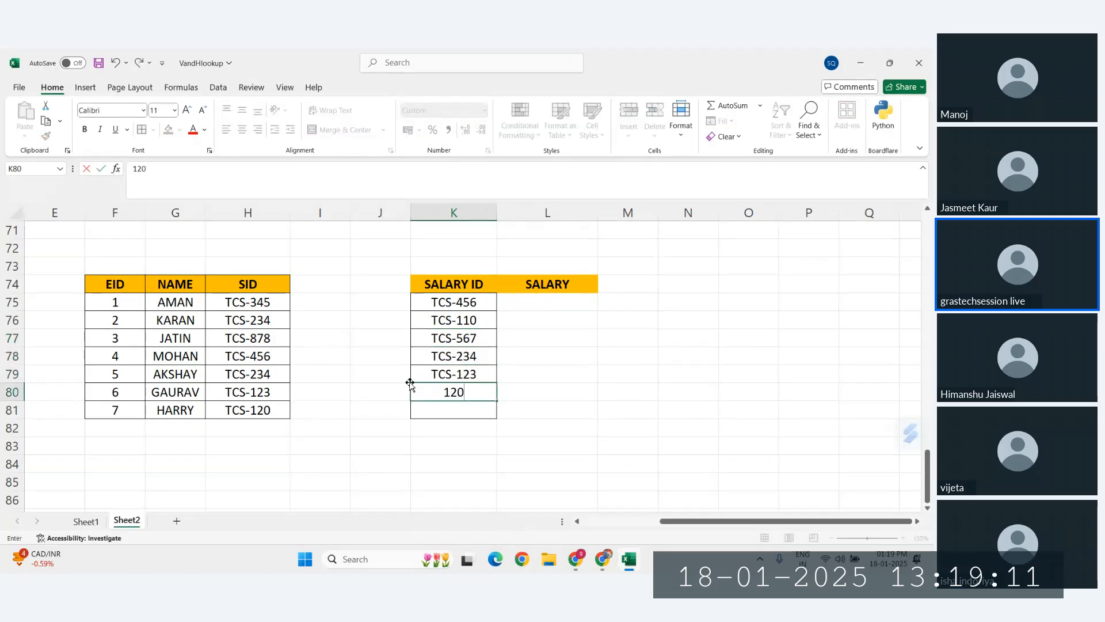
key("Return")
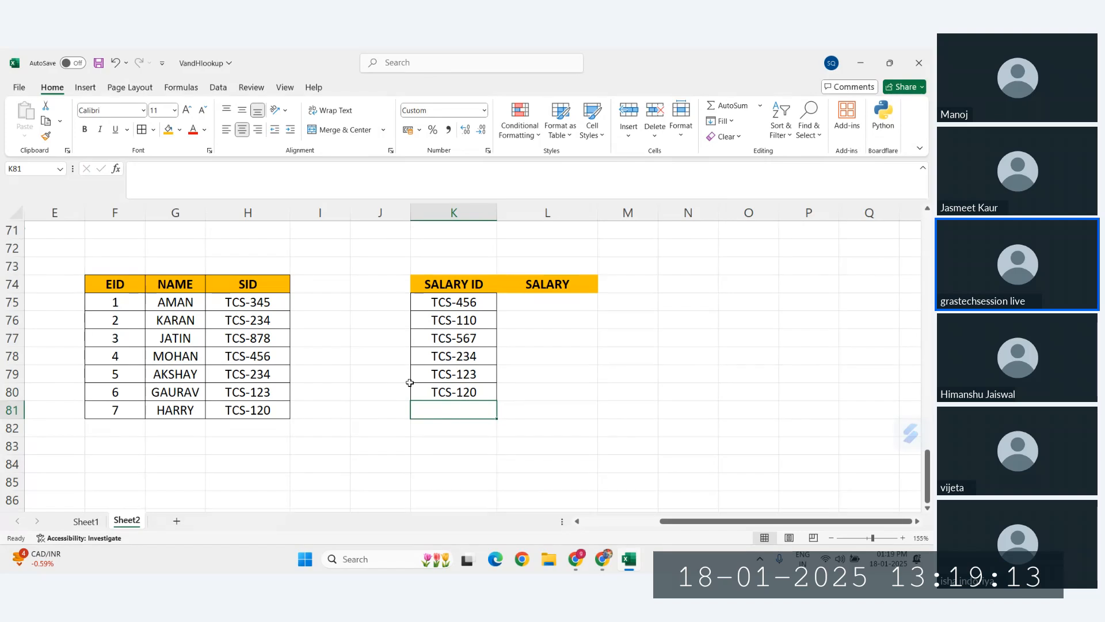
type("878")
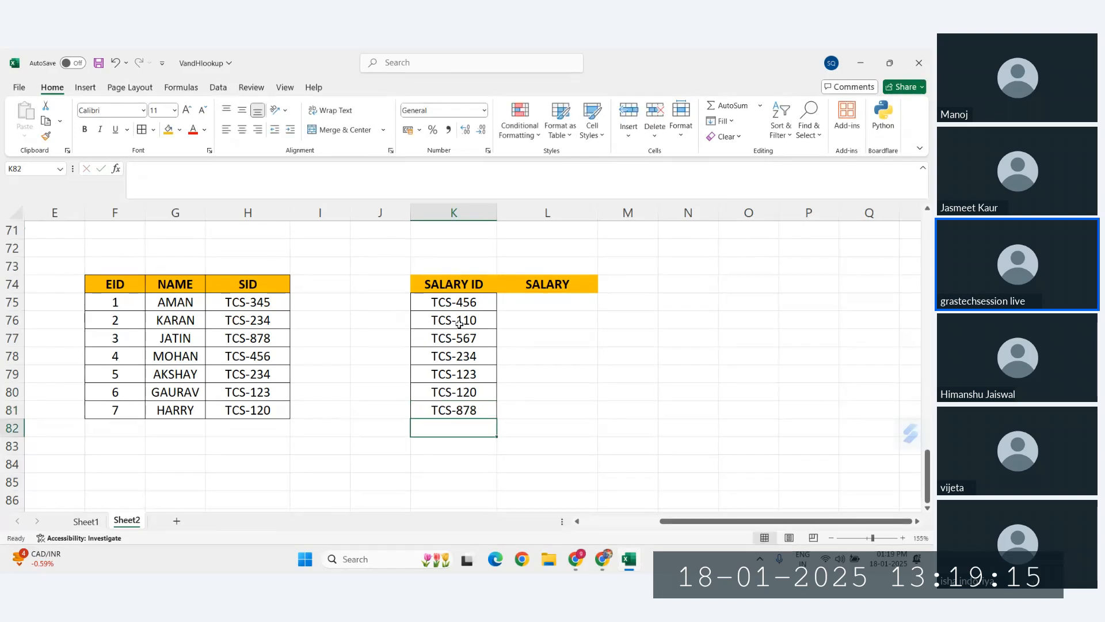
Compare the SALARY ID entries in K75:K81 with the SID entries in H75:H81 to see which IDs match
left_click(456, 305)
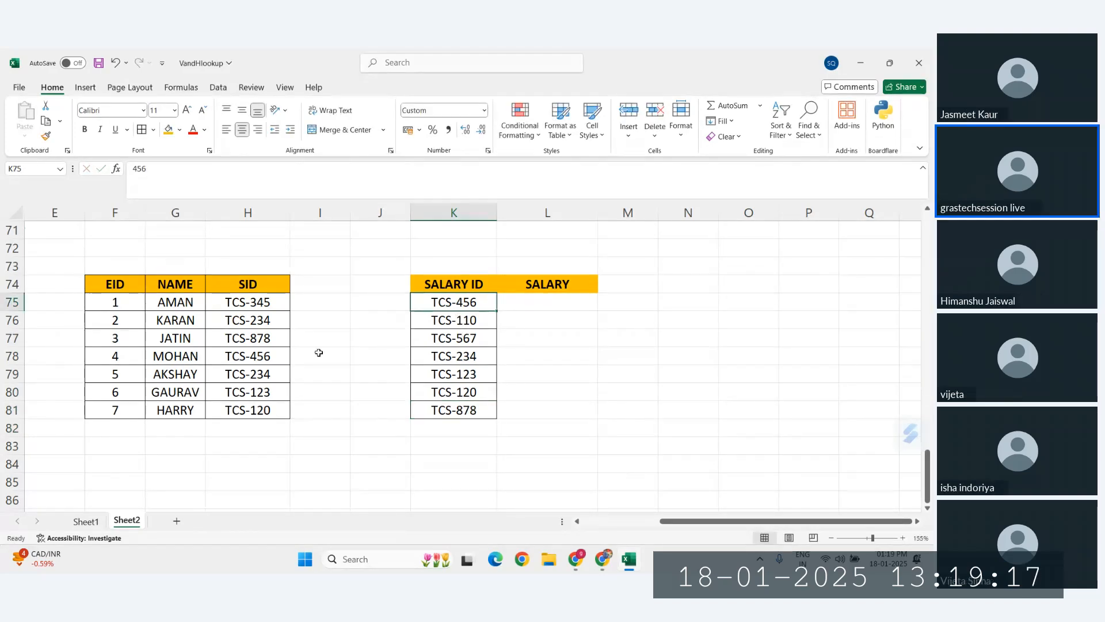
left_click(253, 356)
left_click(467, 303, "ctrl")
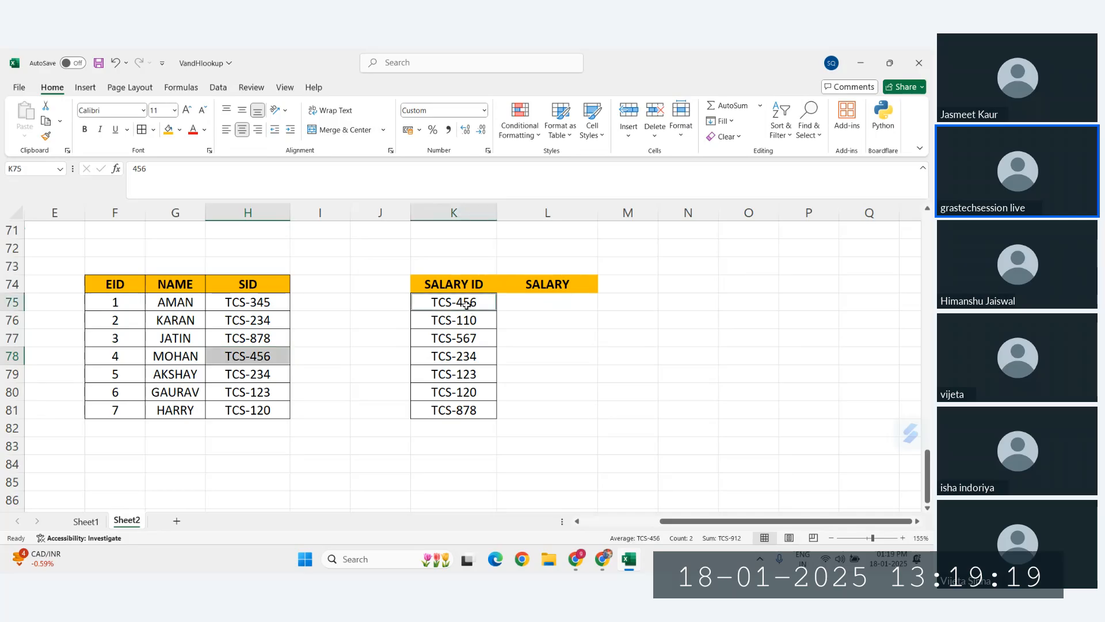
left_click_drag(464, 324, 457, 409)
left_click_drag(233, 308, 296, 426)
left_click(463, 334)
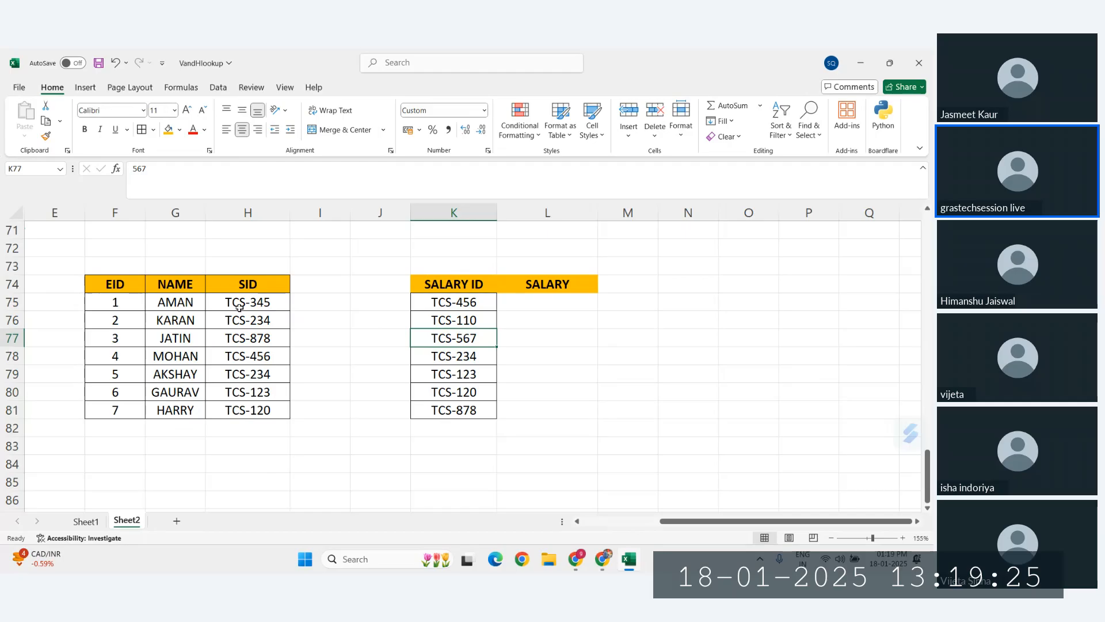
left_click_drag(242, 303, 296, 425)
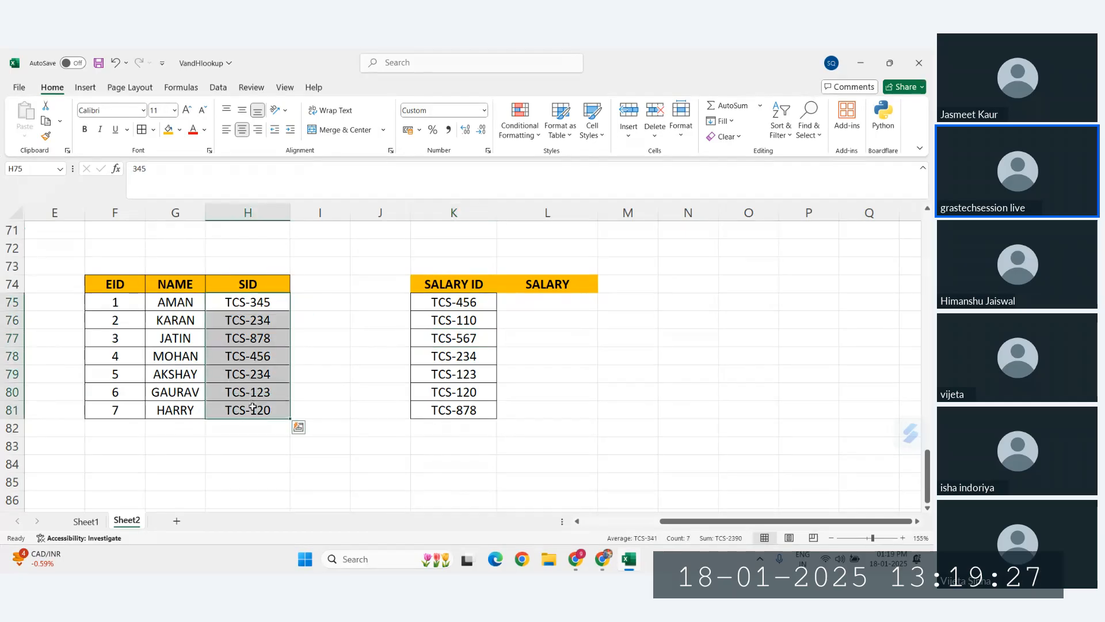
left_click(465, 358)
left_click_drag(248, 338, 251, 393)
left_click(452, 387)
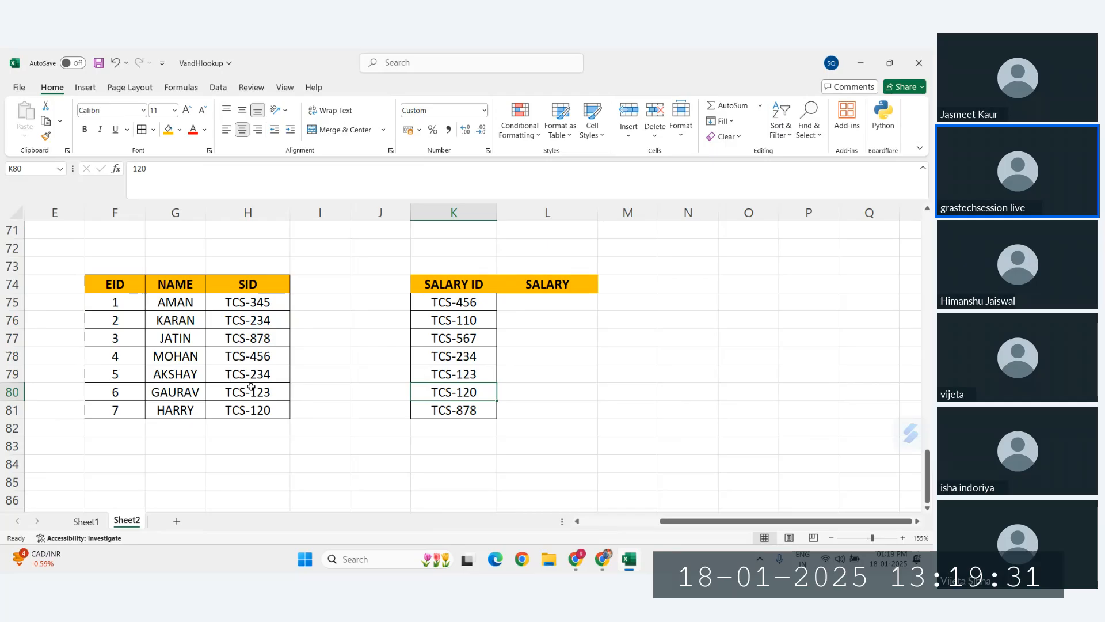
left_click(245, 422)
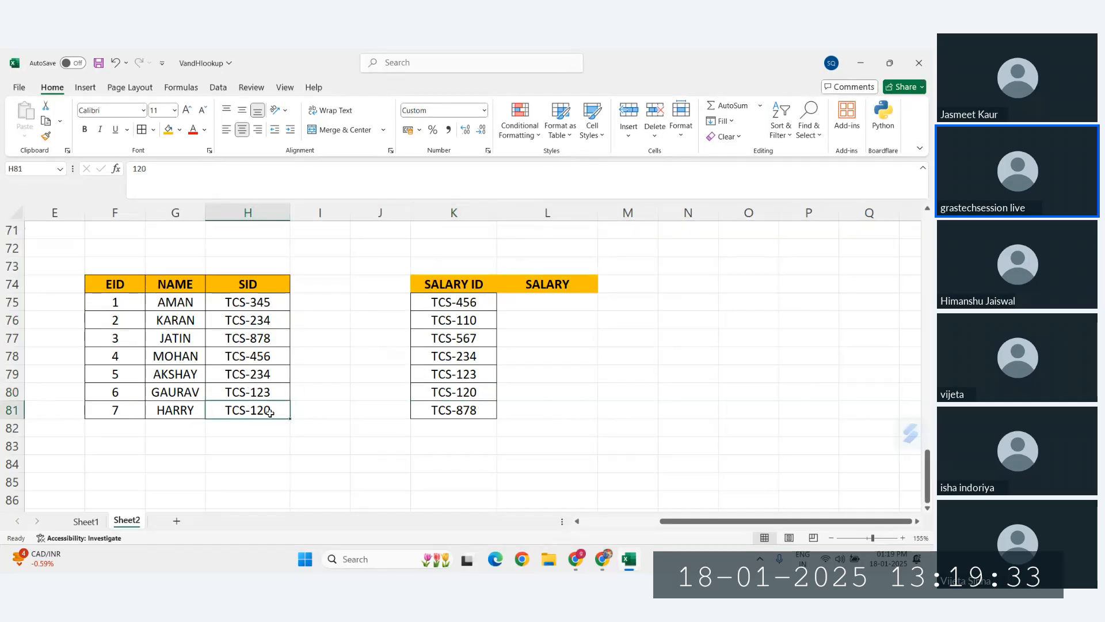
left_click(471, 411)
left_click(275, 338)
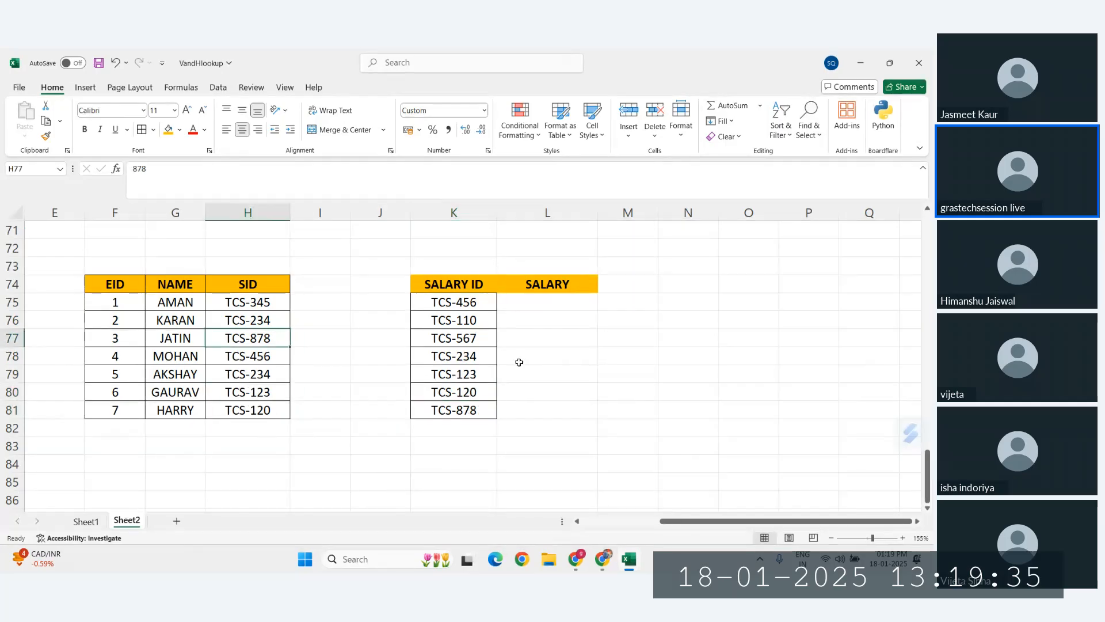
left_click_drag(455, 320, 509, 407)
Enter =RANDBETWEEN(45000,80000) in L75 and fill it down the SALARY column to L81
left_click(545, 308)
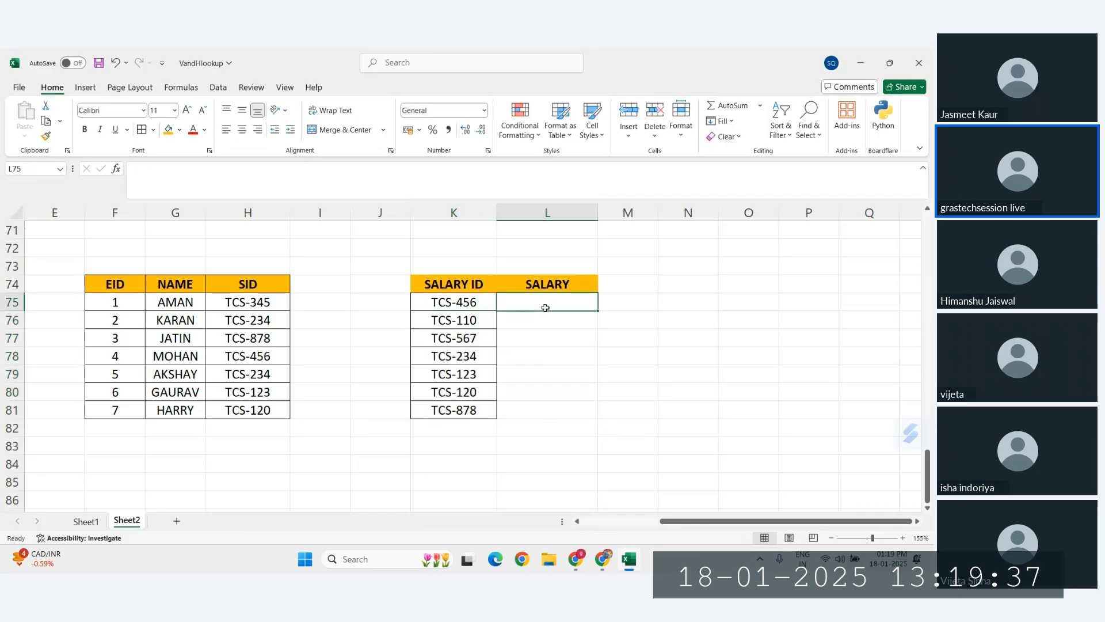
type("=RAN")
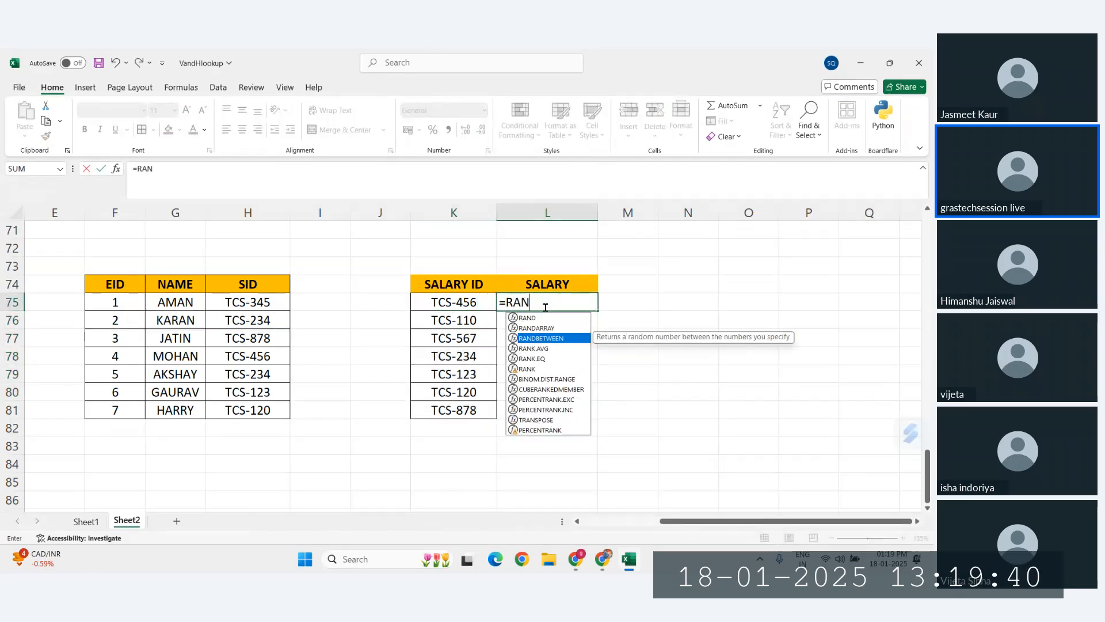
key("Tab")
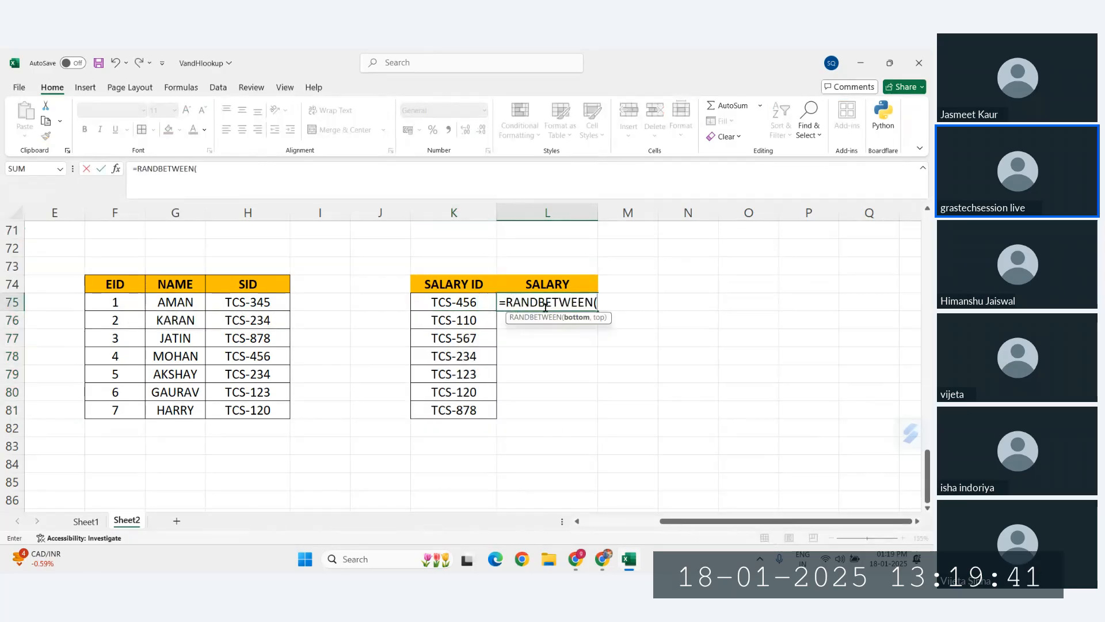
type("4500")
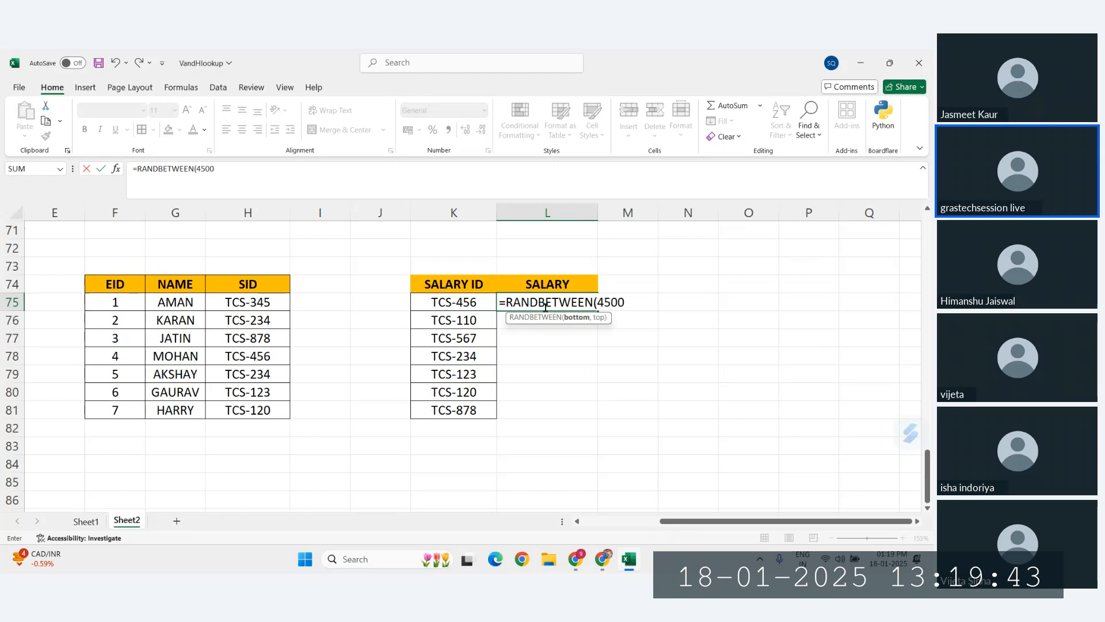
type("0,80000")
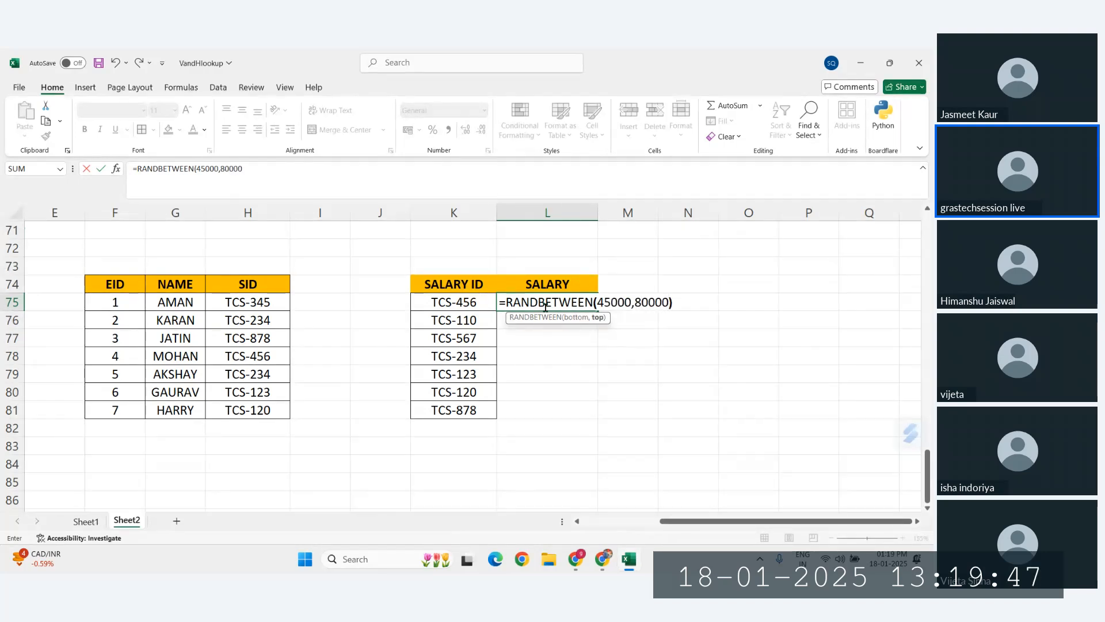
key("Return")
left_click(565, 301)
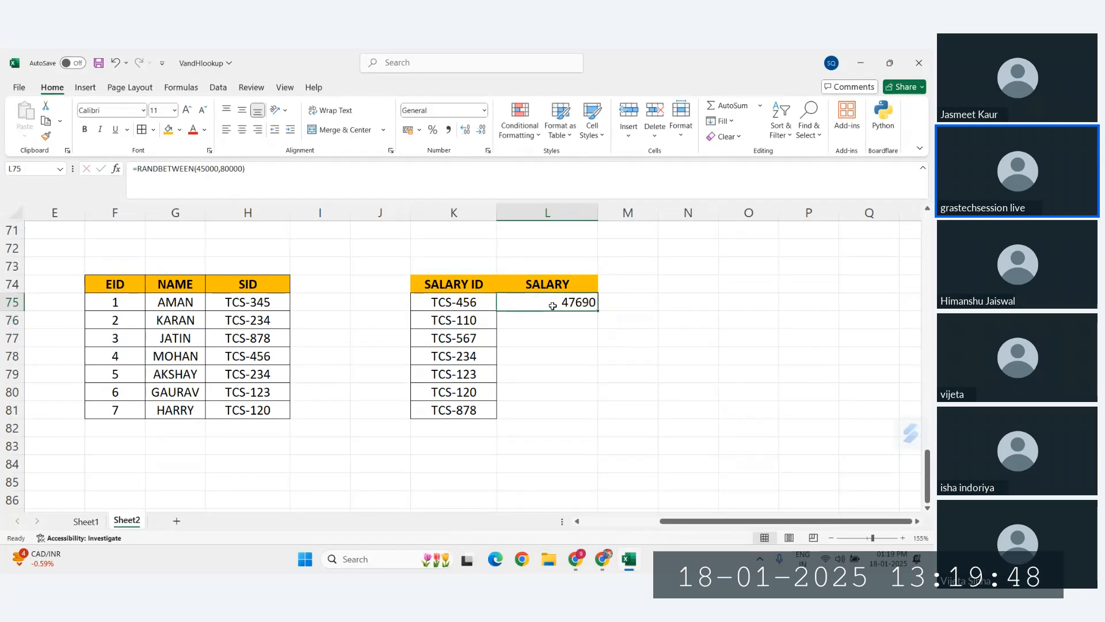
double_click(595, 310)
Replace the RANDBETWEEN formulas in L75:L81 with their static values
key("ctrl+c")
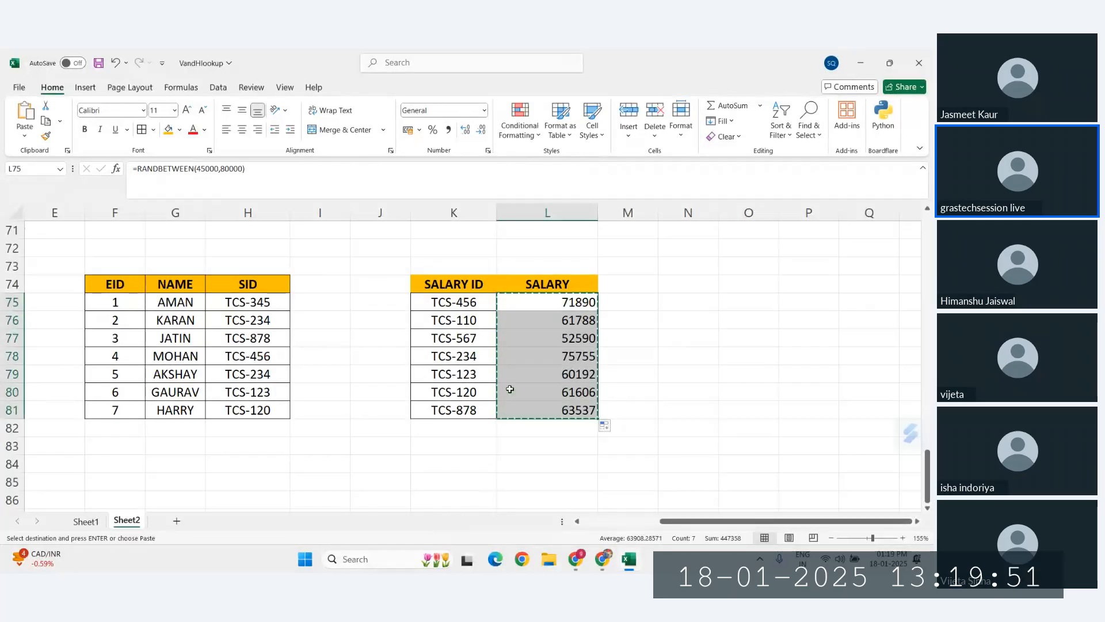
key("ctrl+alt+v")
key("v")
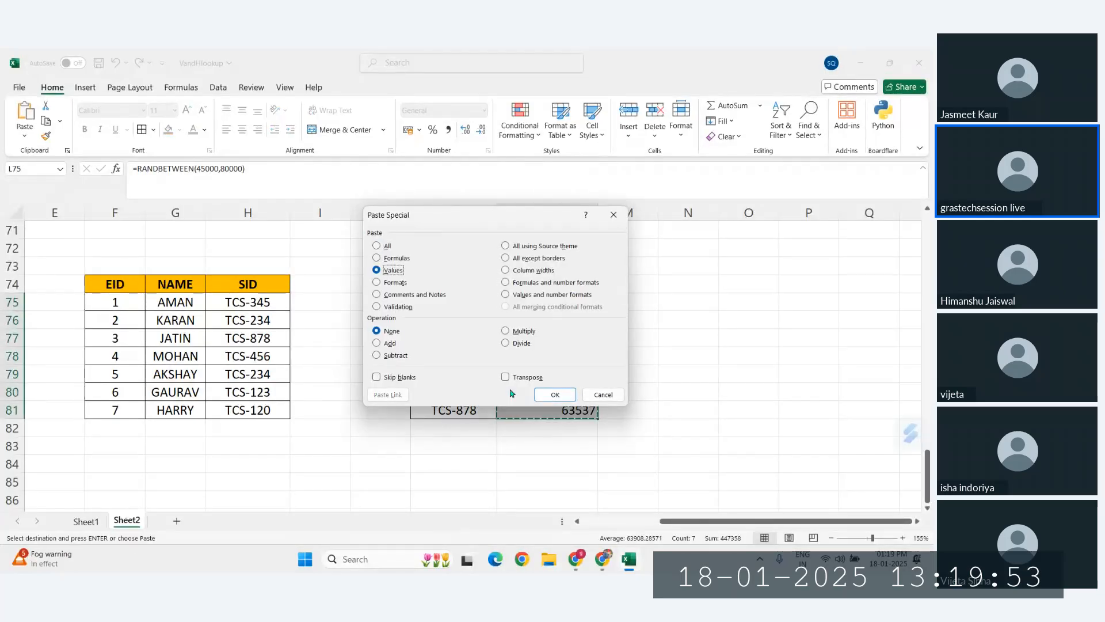
key("Return")
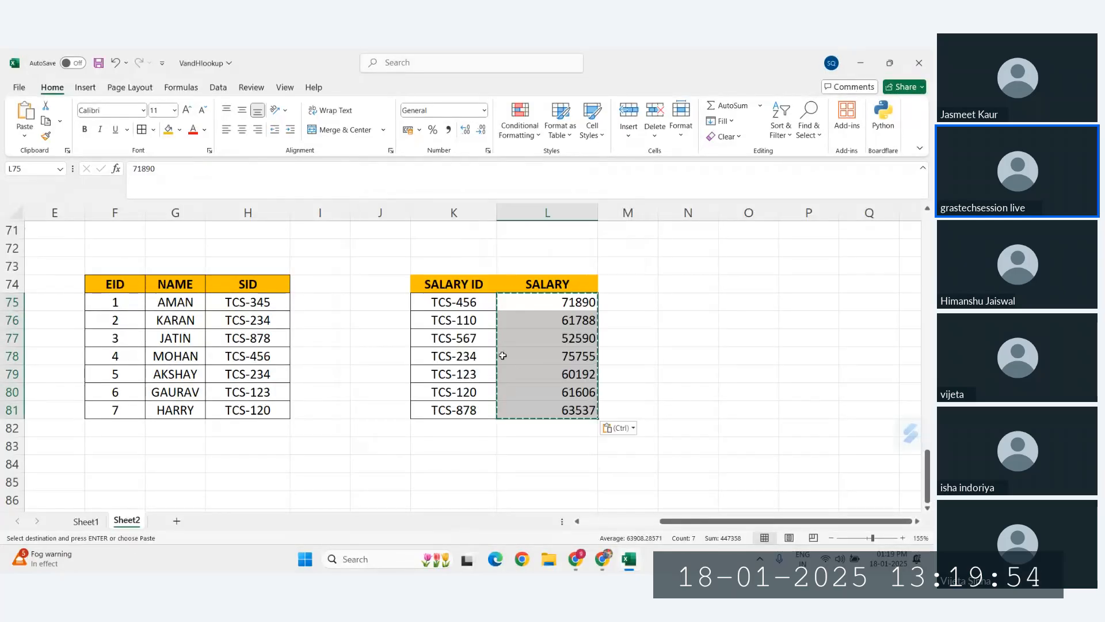
Center the salaries in L75:L81 and apply all borders to the SALARY ID and SALARY table in K74:L81
left_click(242, 129)
left_click_drag(445, 285, 547, 410)
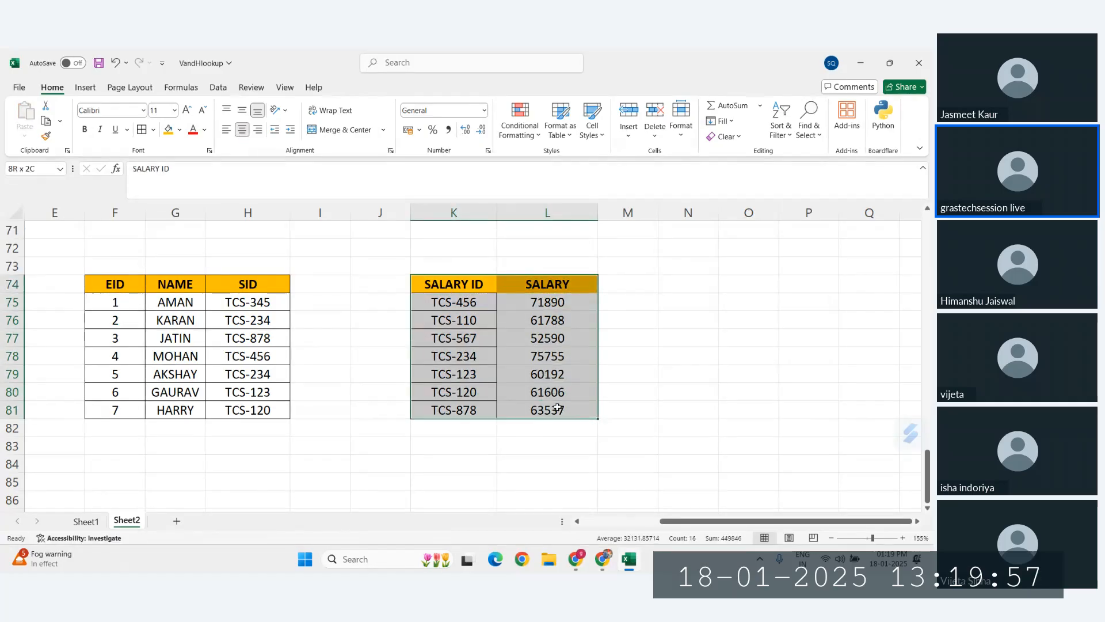
left_click(142, 135)
left_click(600, 314)
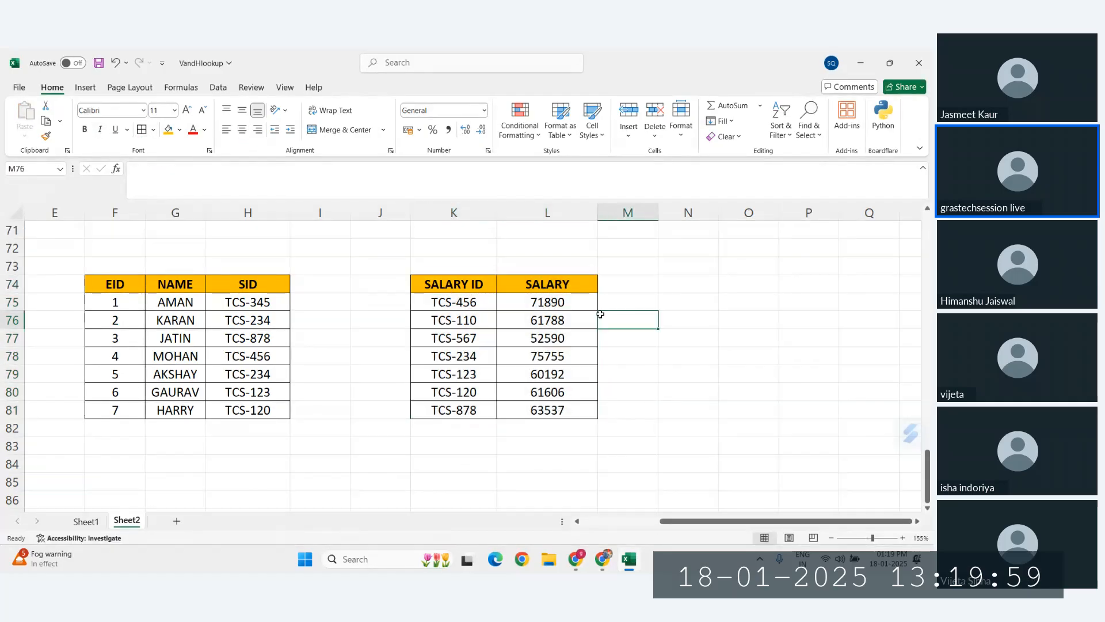
Enter the third table's headers EID and PROJECT ID in cells N74 and O74
left_click(721, 313)
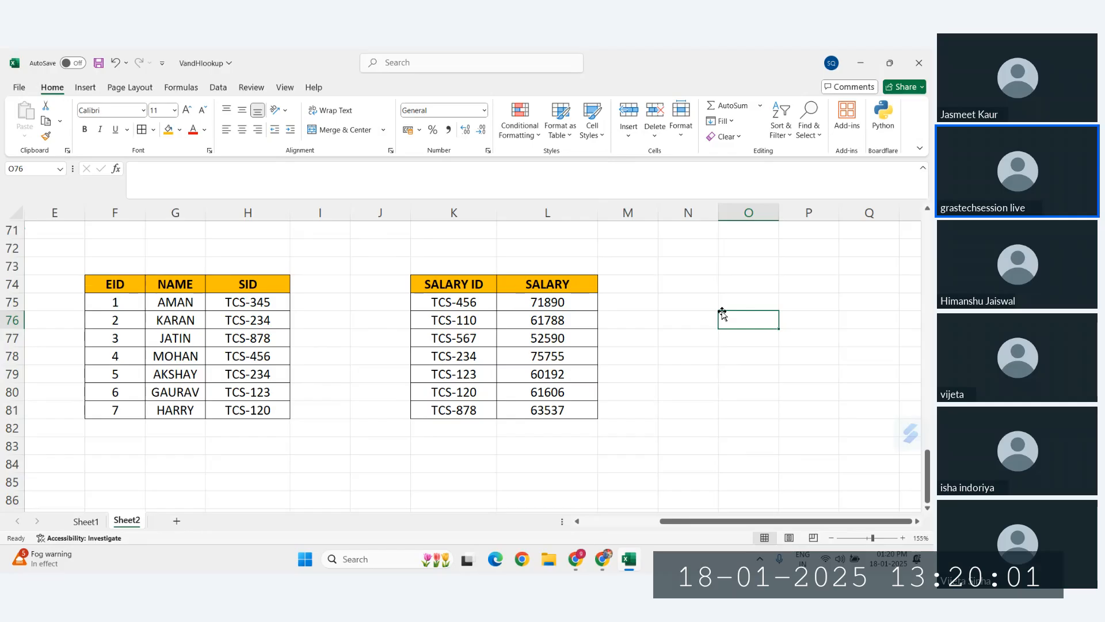
left_click(619, 285)
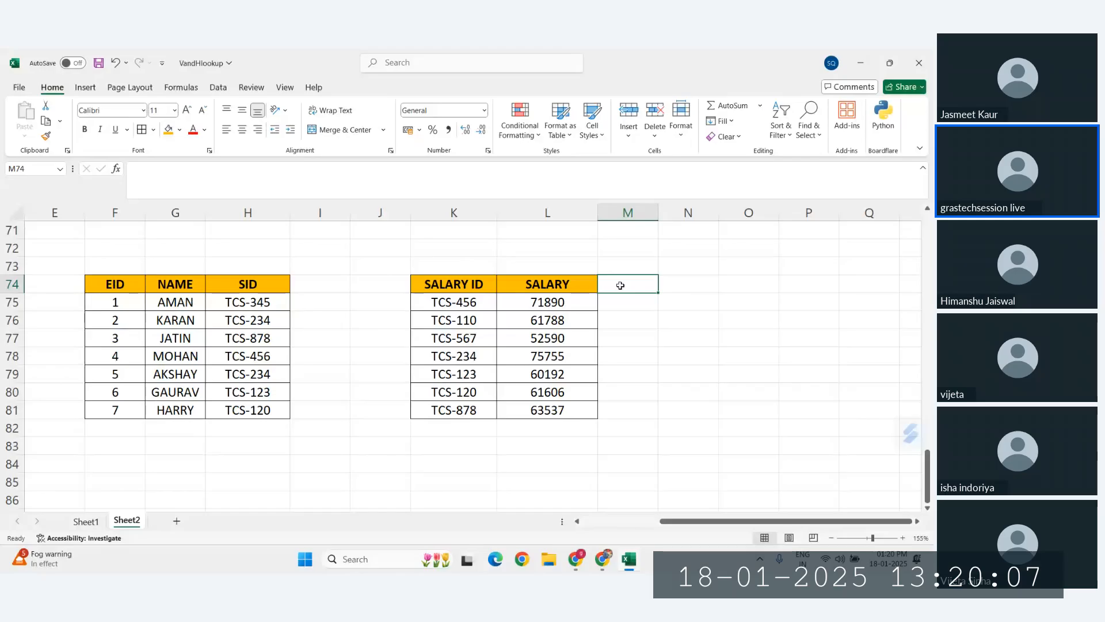
left_click(708, 291)
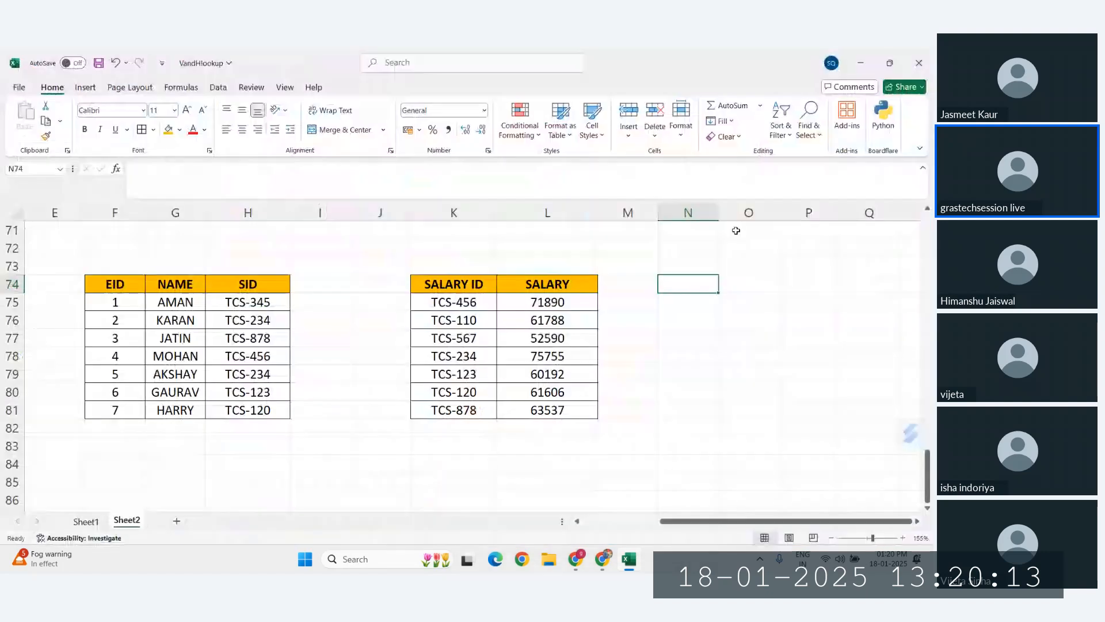
scroll(696, 281, "right", 1)
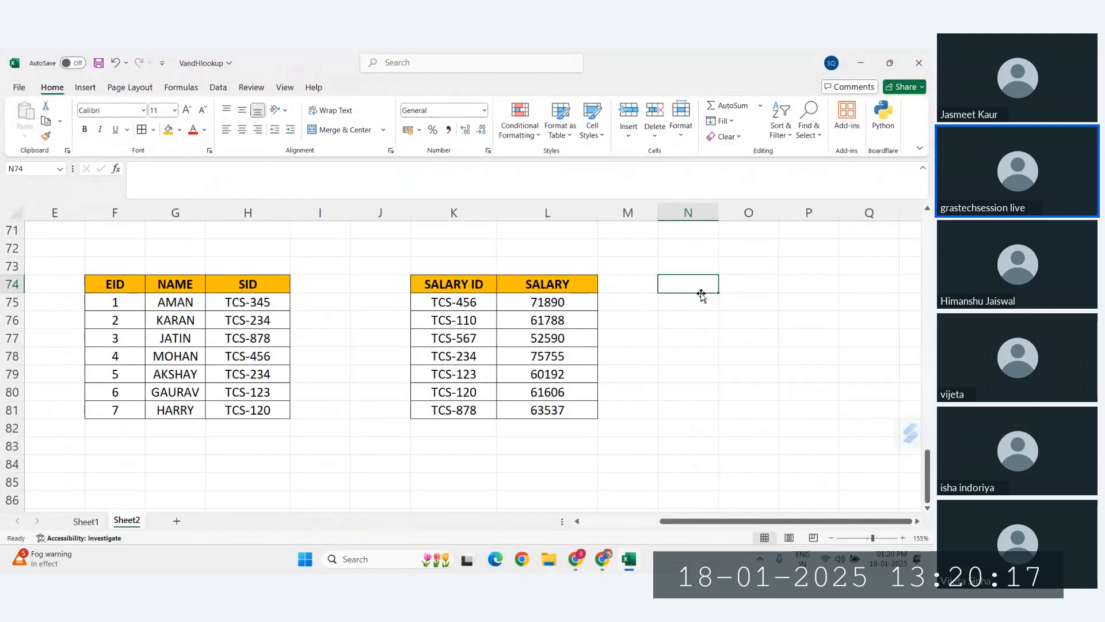
type("EID")
key("Tab")
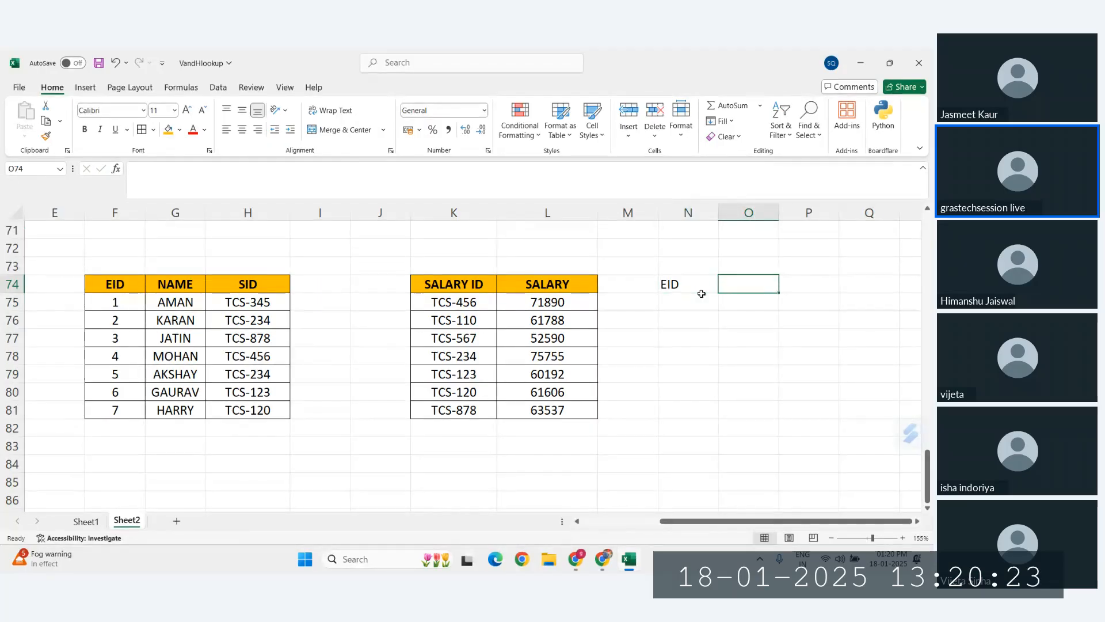
type("PROJE")
key("Tab")
key("Left")
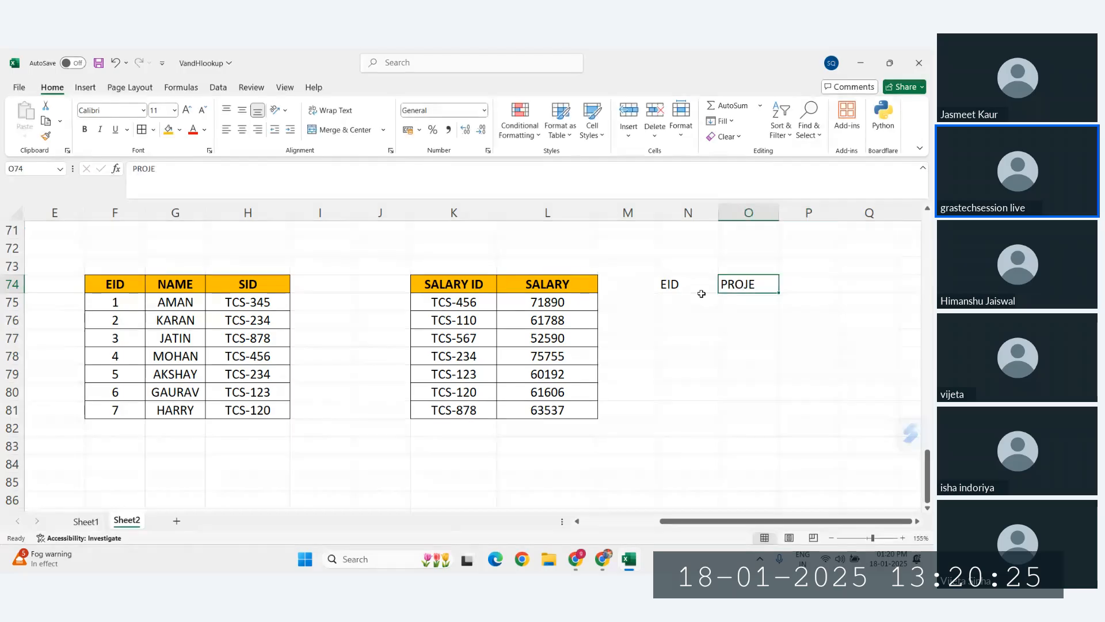
type("PROJECT")
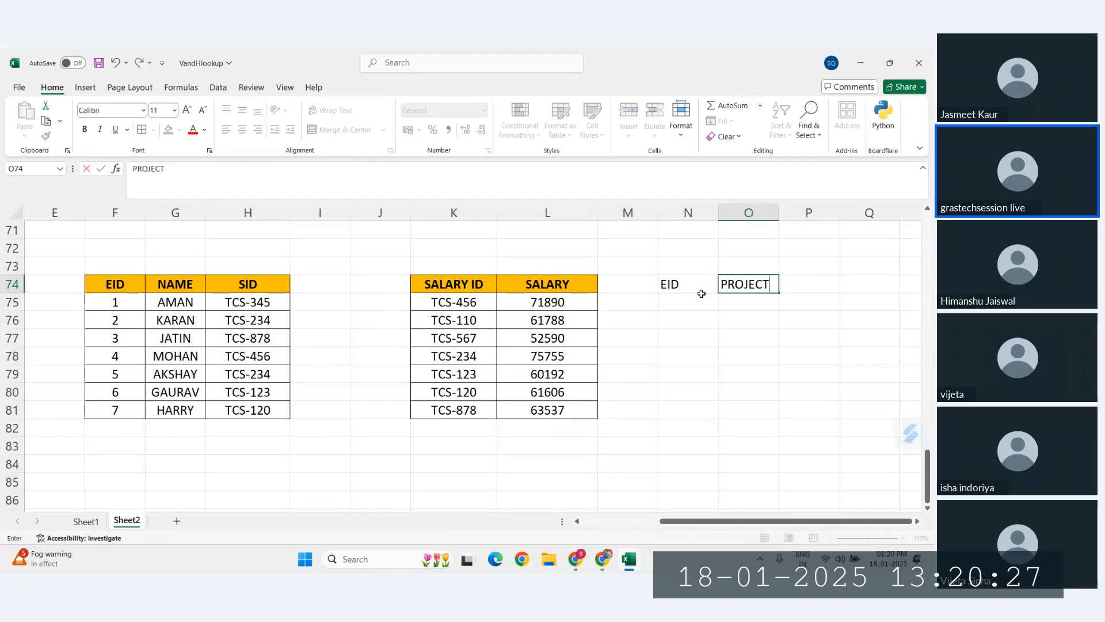
type(" ID")
key("Return")
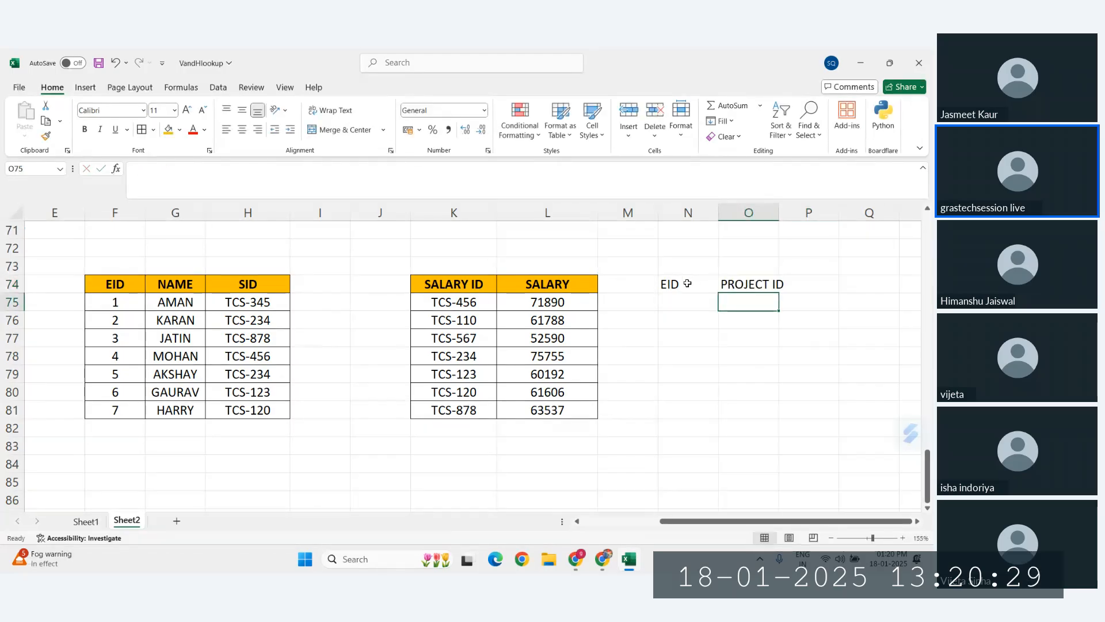
Copy the formatting of F74:F81 onto the EID and PROJECT ID table in N74:O81 and widen column O to fit its header
left_click_drag(684, 284, 745, 411)
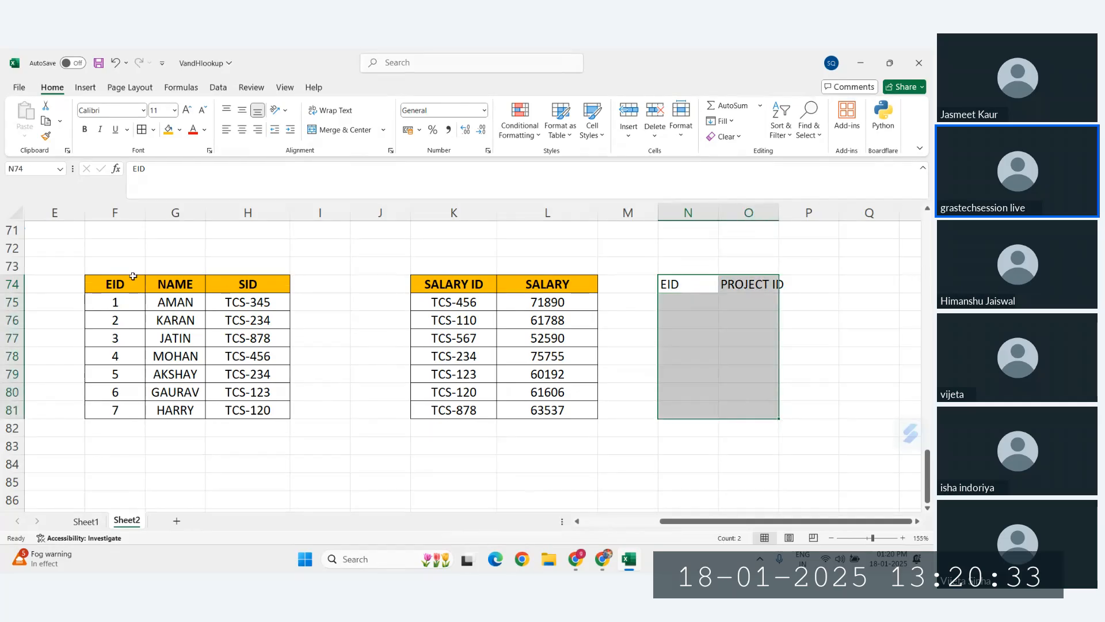
left_click_drag(108, 285, 172, 410)
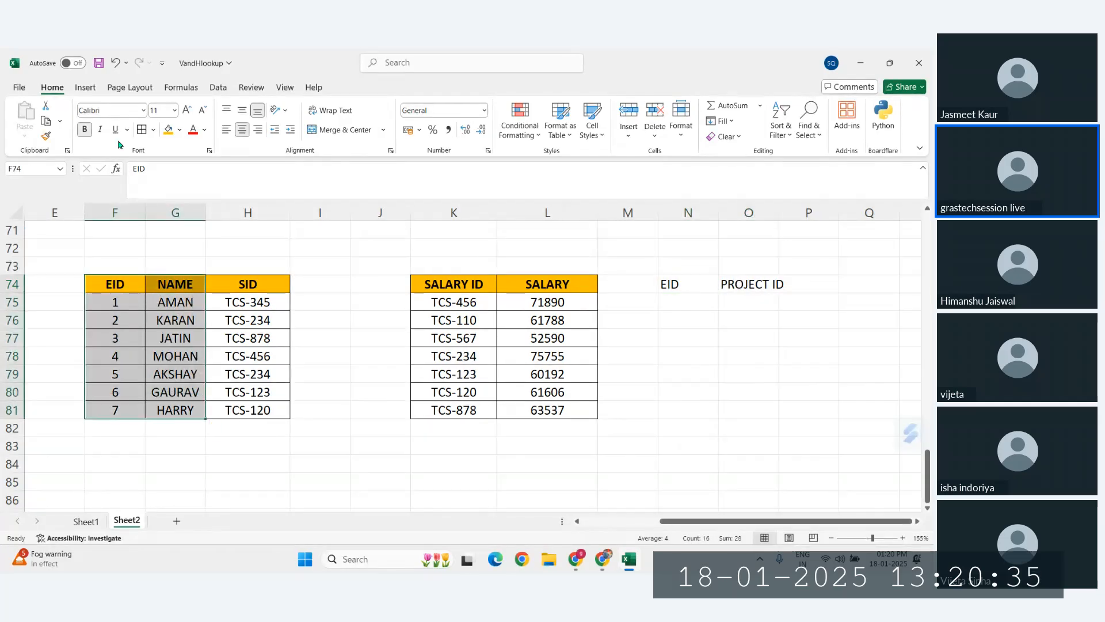
left_click_drag(115, 283, 131, 413)
left_click(45, 136)
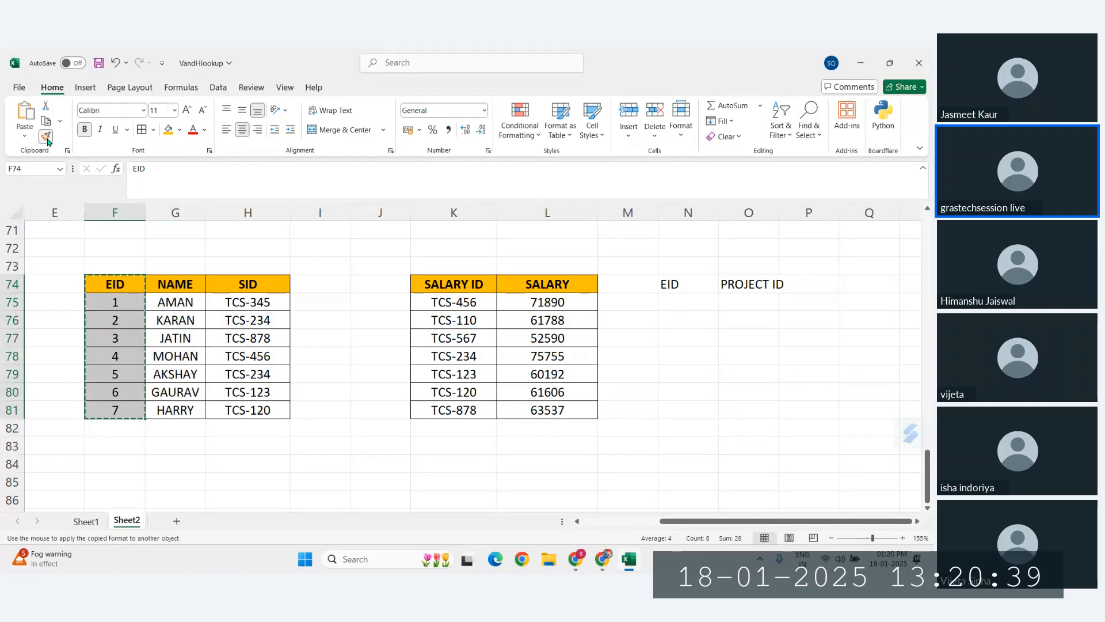
left_click_drag(673, 284, 758, 392)
left_click_drag(683, 392, 756, 418)
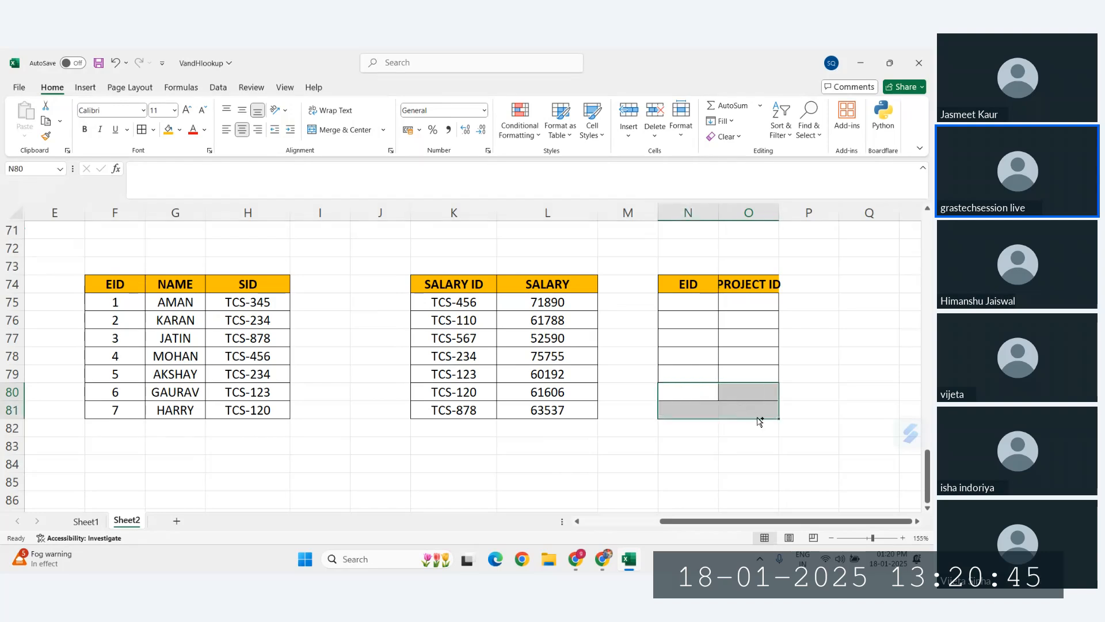
left_click(744, 375)
left_click_drag(777, 215, 790, 216)
Enter EID 1 in N75 and project ID P101 in O75
left_click(698, 296)
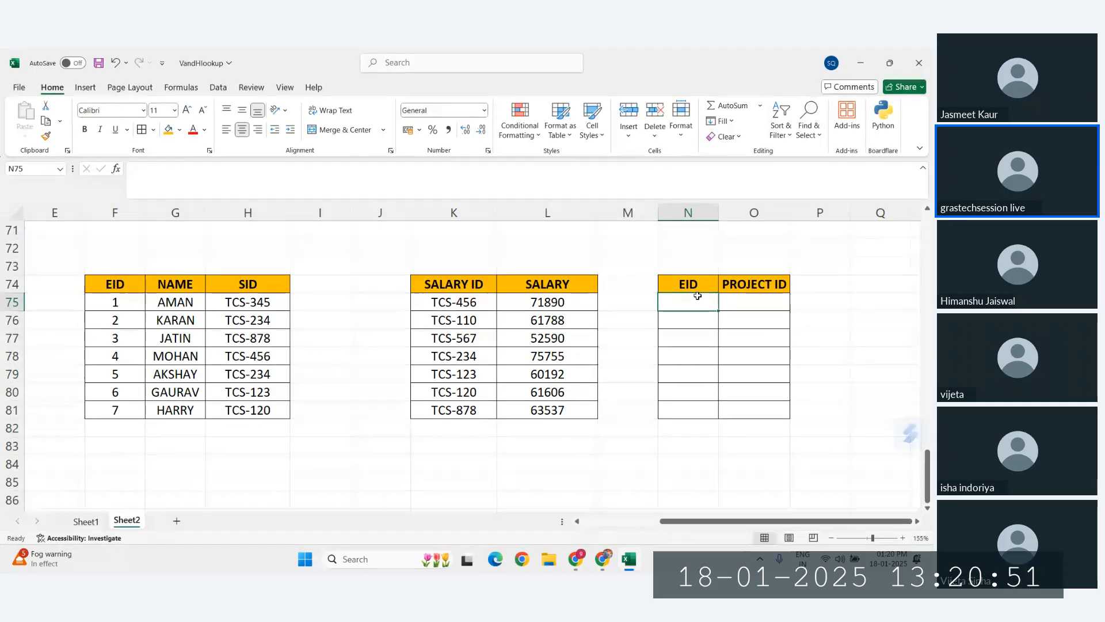
left_click(746, 298)
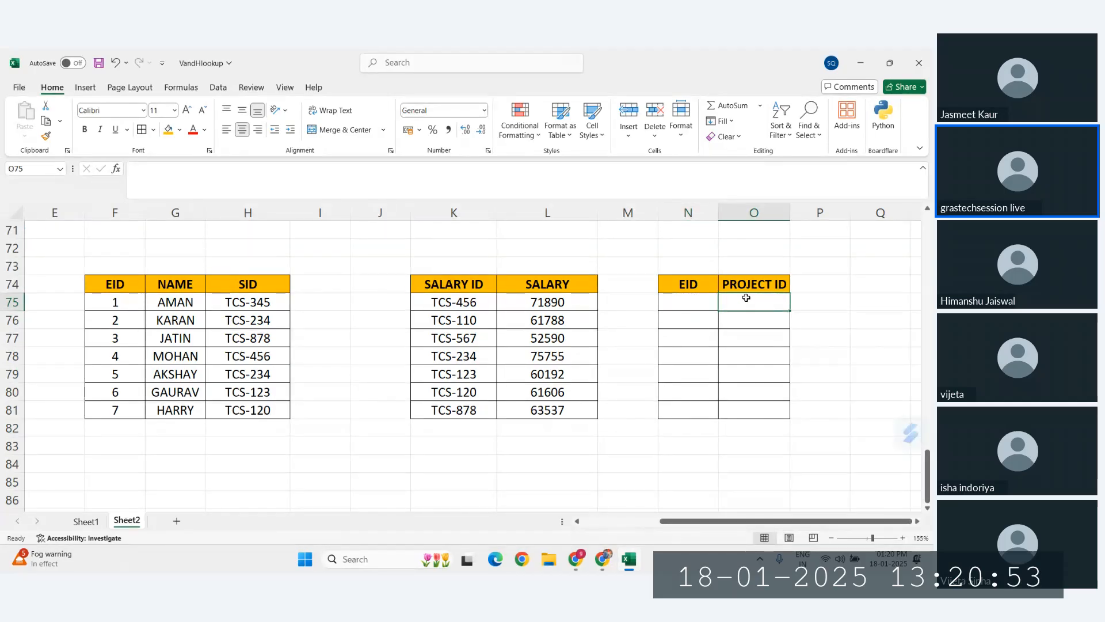
left_click(703, 299)
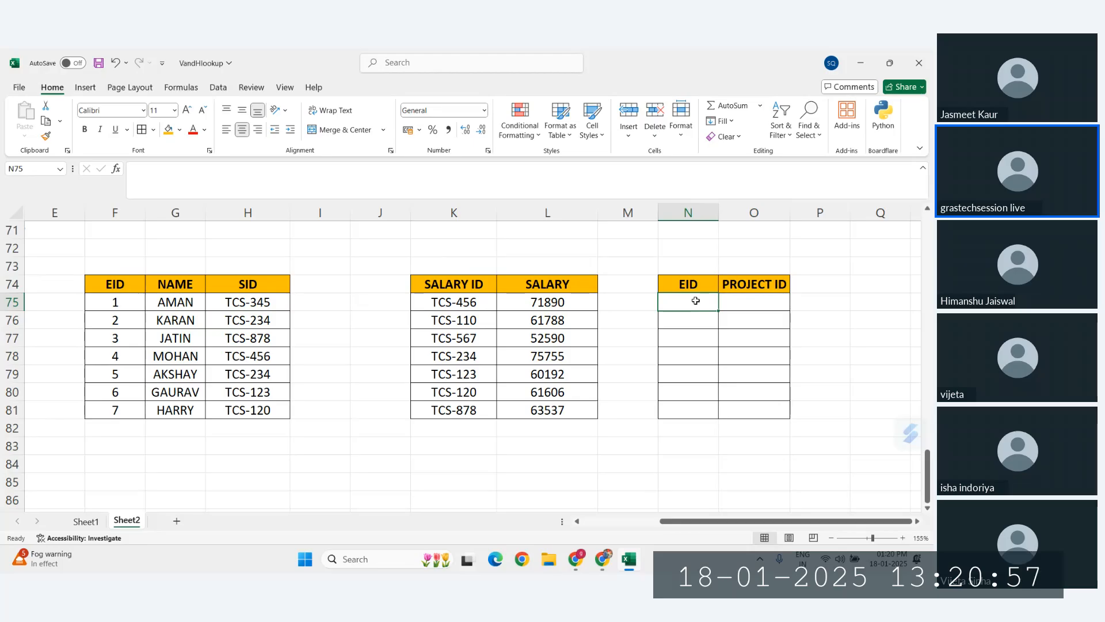
type("1")
key("Tab")
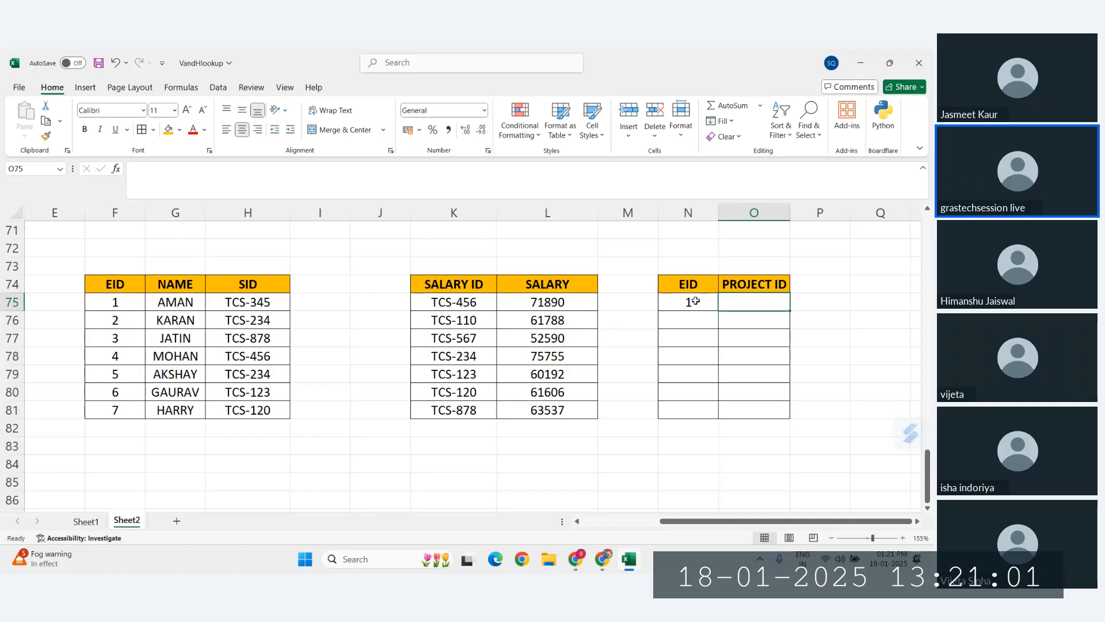
type("P")
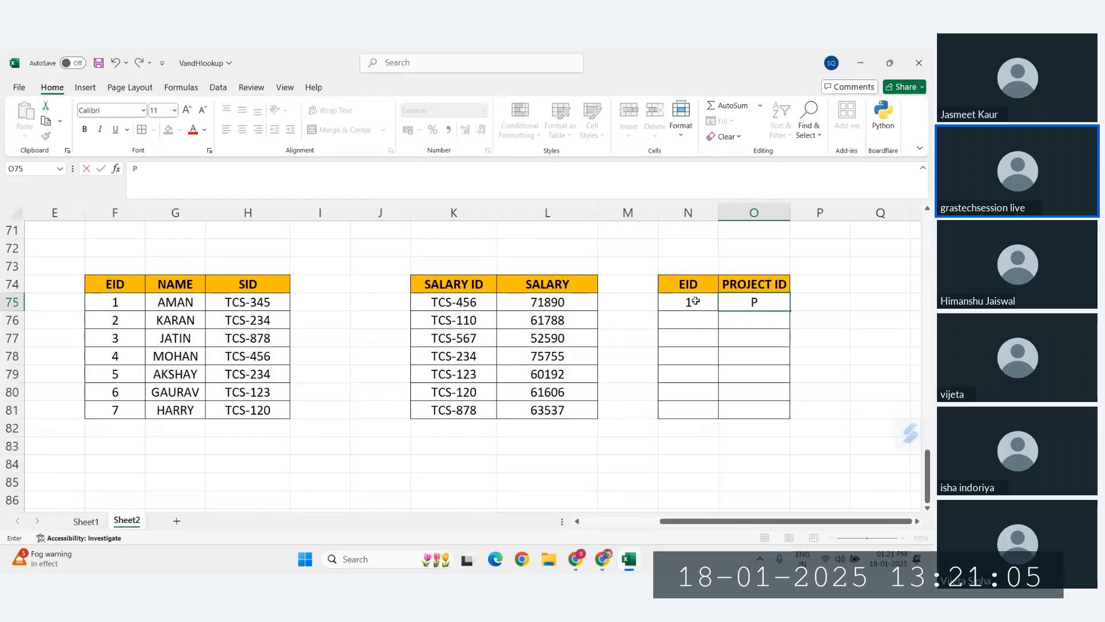
type("101")
key("Return")
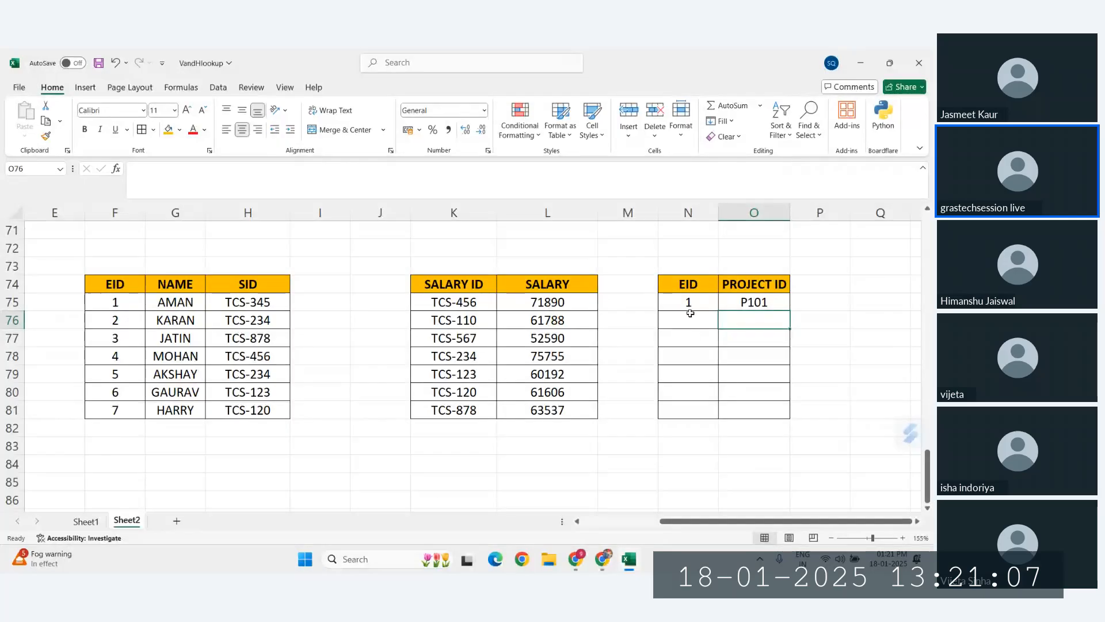
Enter EID 3 with project ID P105 in row 76 and EID 5 with P110 in row 77 of the project table
left_click(690, 313)
type("3")
key("Tab")
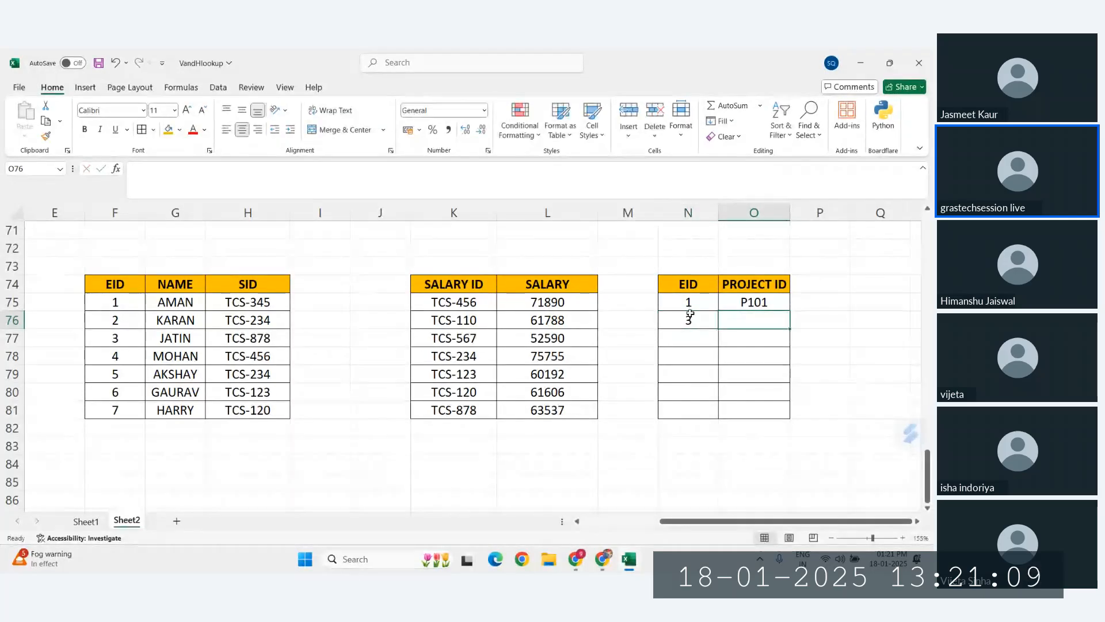
type("P105")
key("Return")
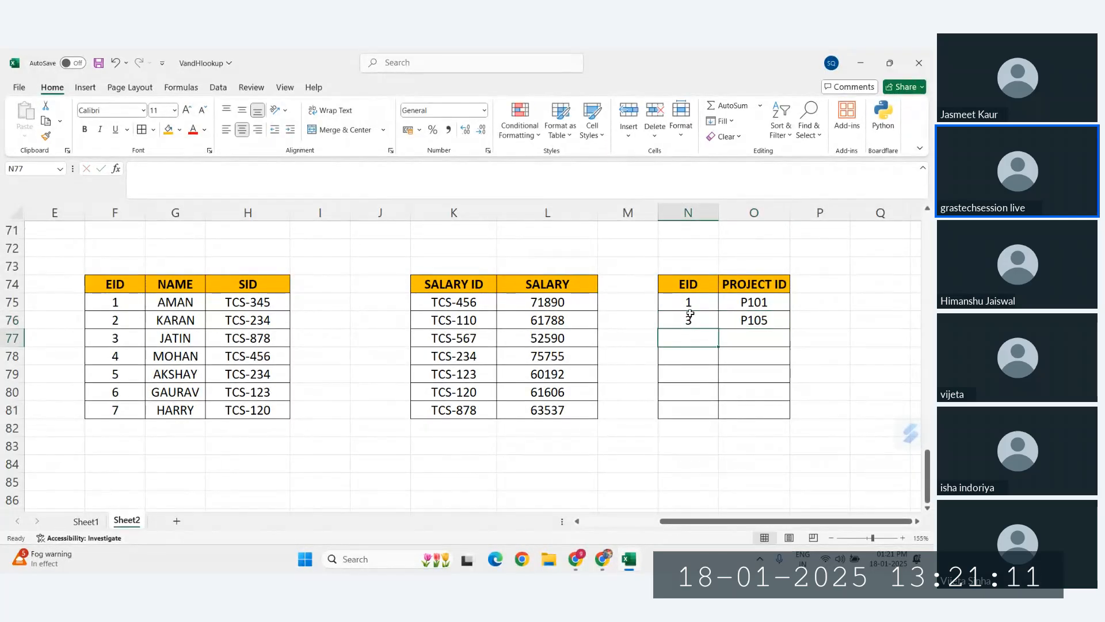
type("5")
key("Tab")
type("P11")
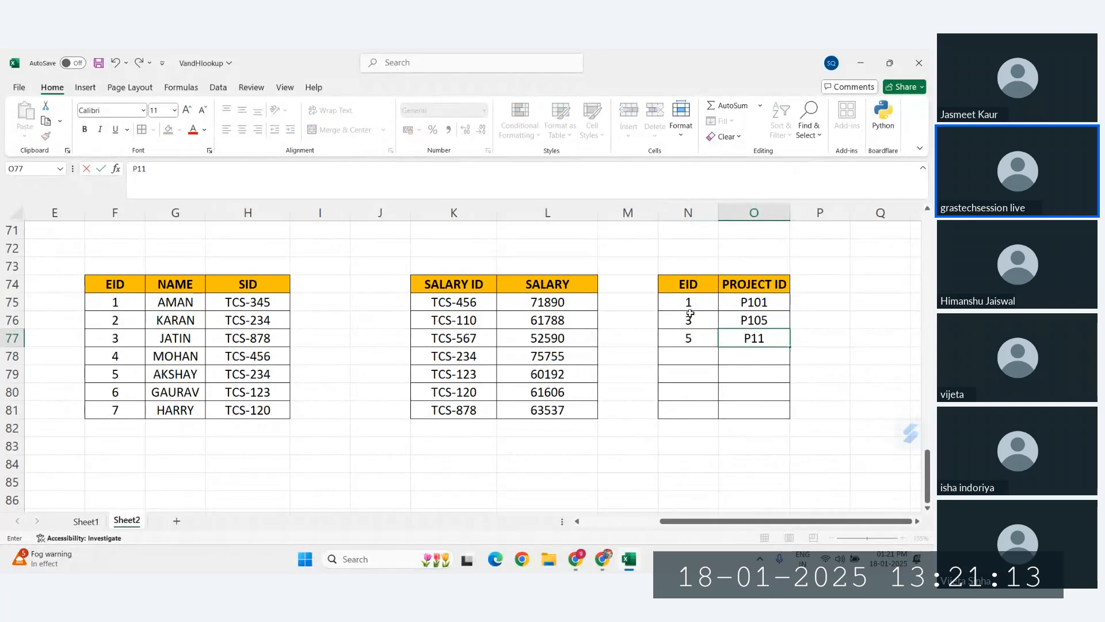
type("0")
key("Return")
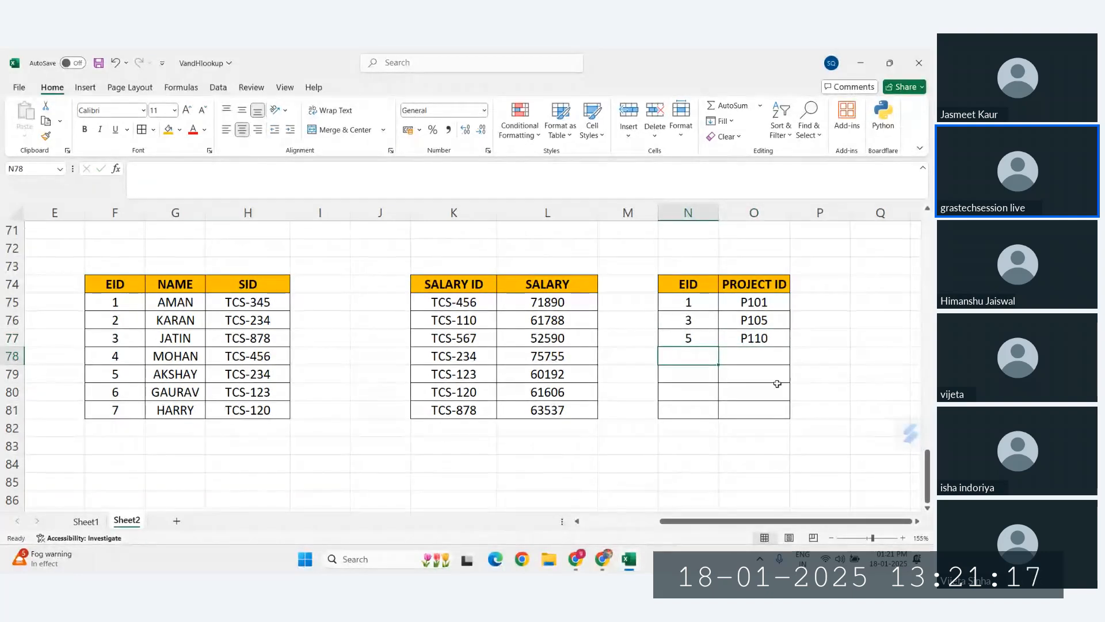
Enter EID 4 in N78 and project ID P107 in O78
type("4")
key("Tab")
type("P10")
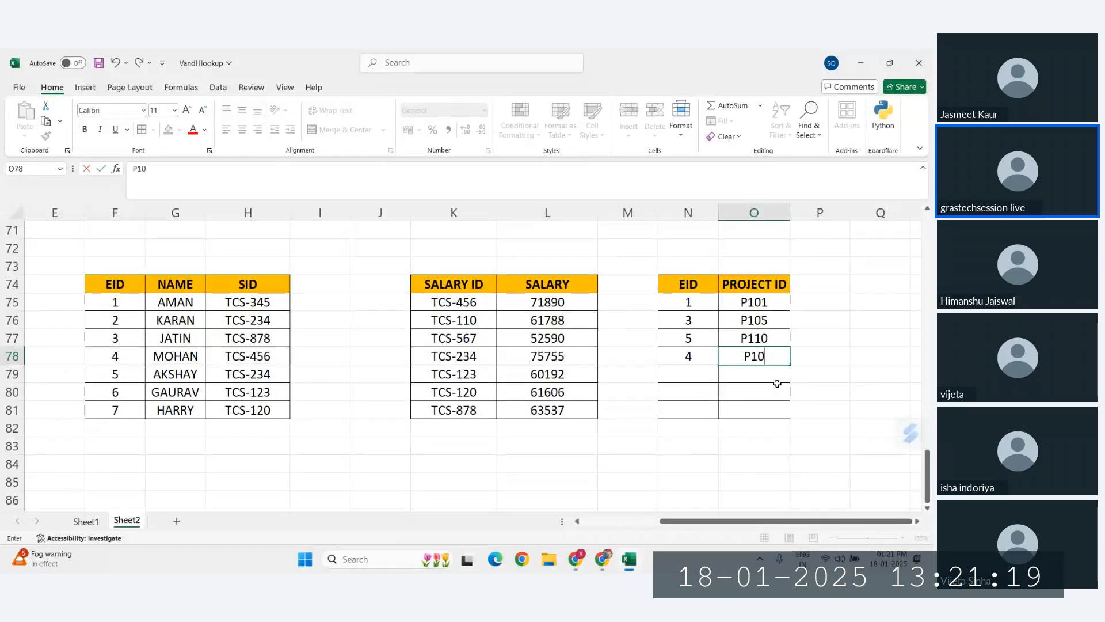
type("7")
key("Return")
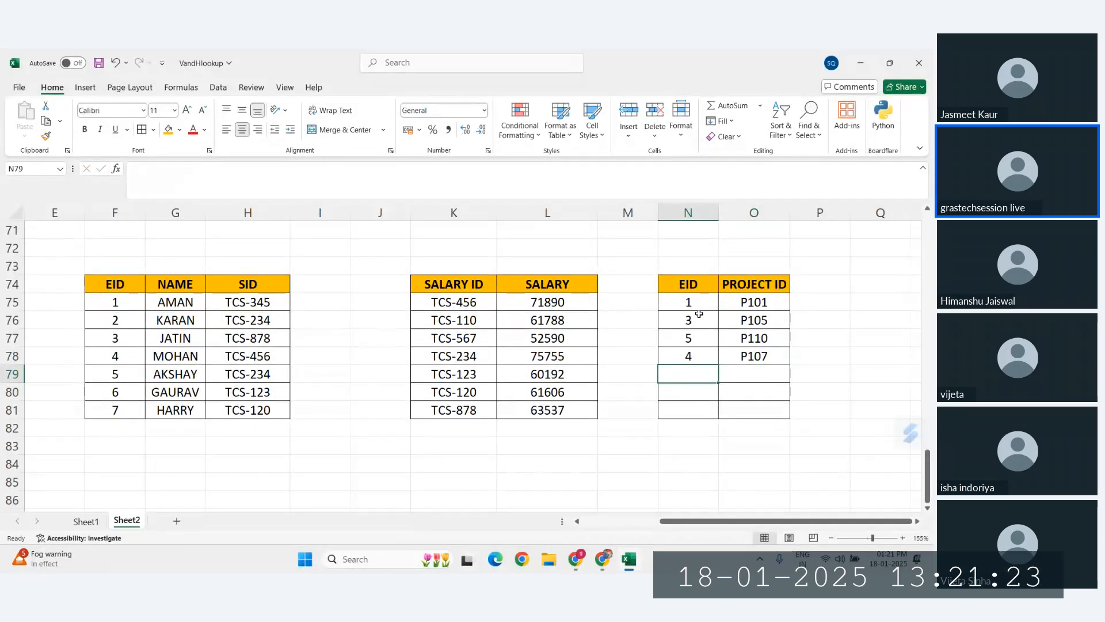
Enter the remaining EIDs 7, 9 and 10 in N79:N81
type("7")
key("Return")
type("9")
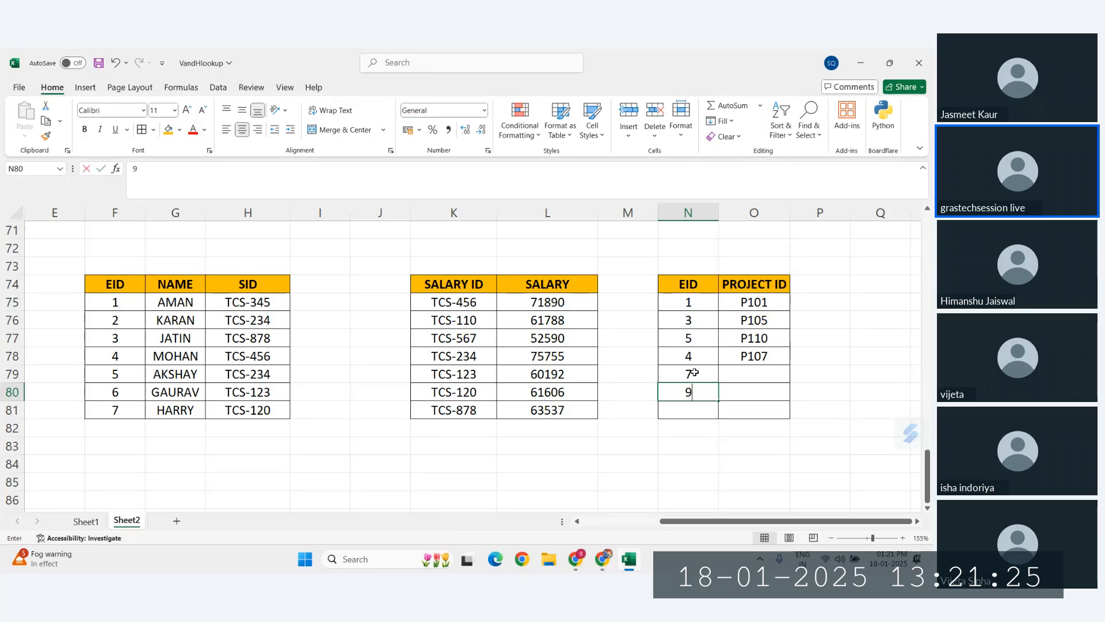
key("Return")
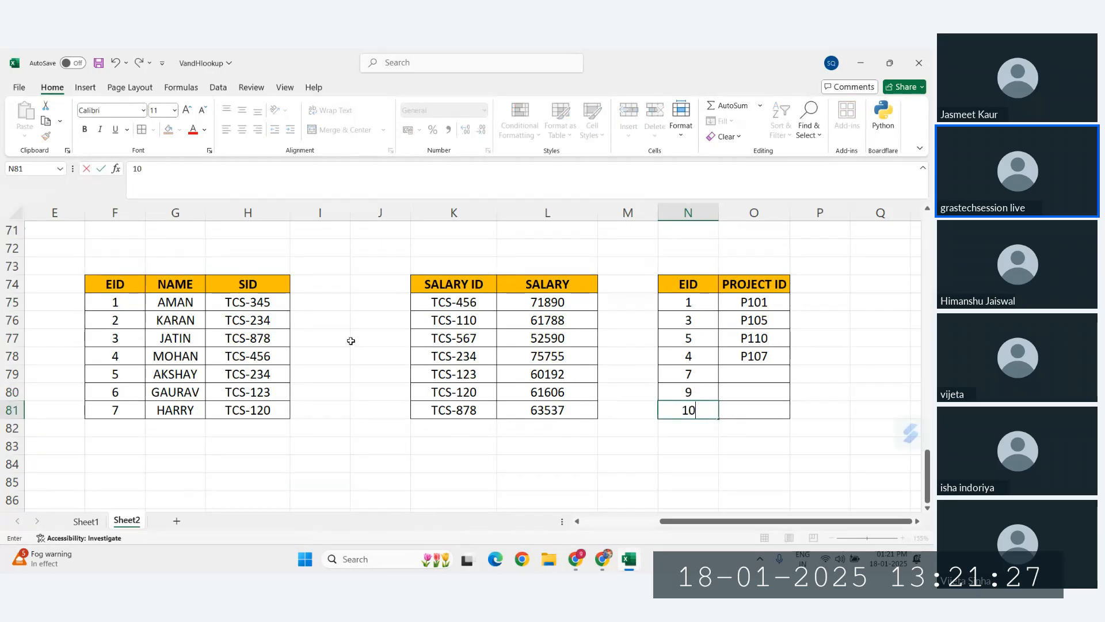
left_click_drag(115, 302, 118, 409)
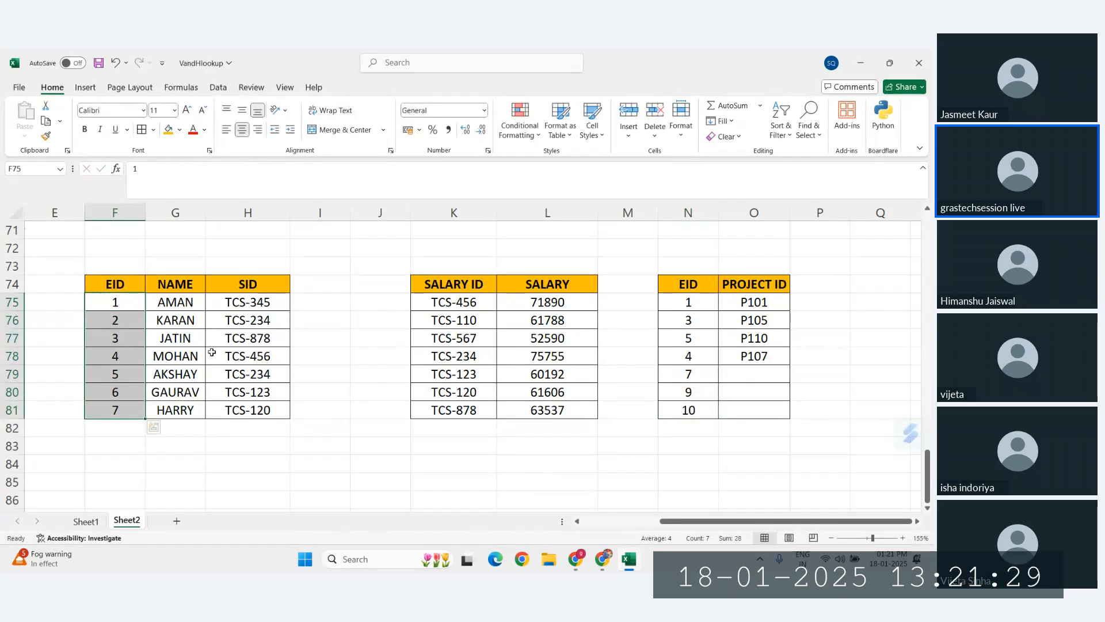
Enter project IDs P119, P120 and P105 in O79:O81 for the last three EIDs
left_click(744, 371)
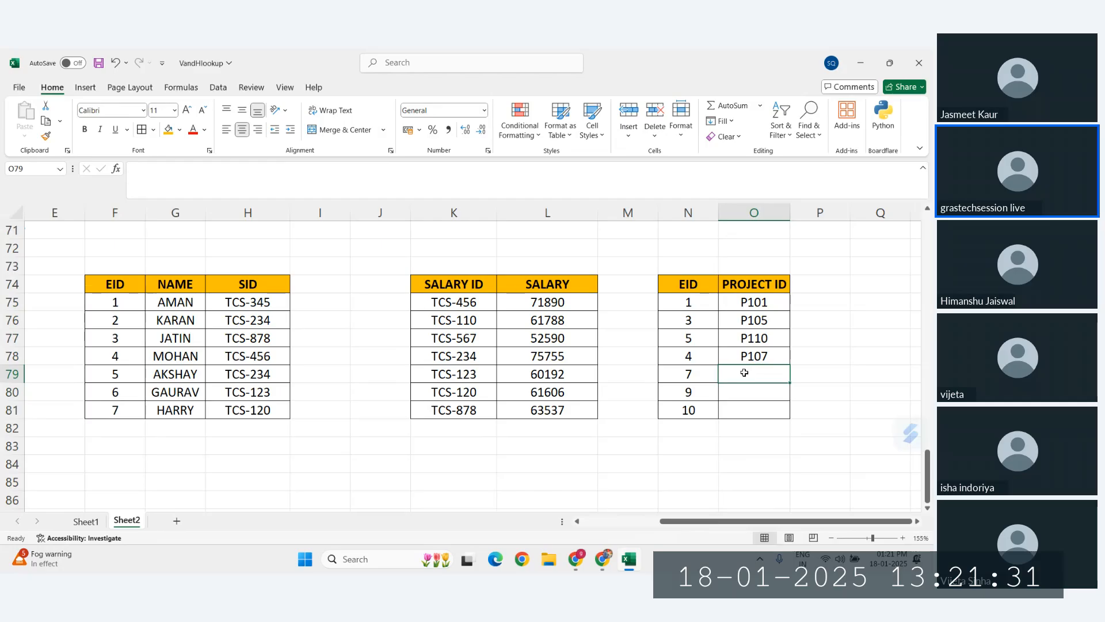
type("P119")
key("Return")
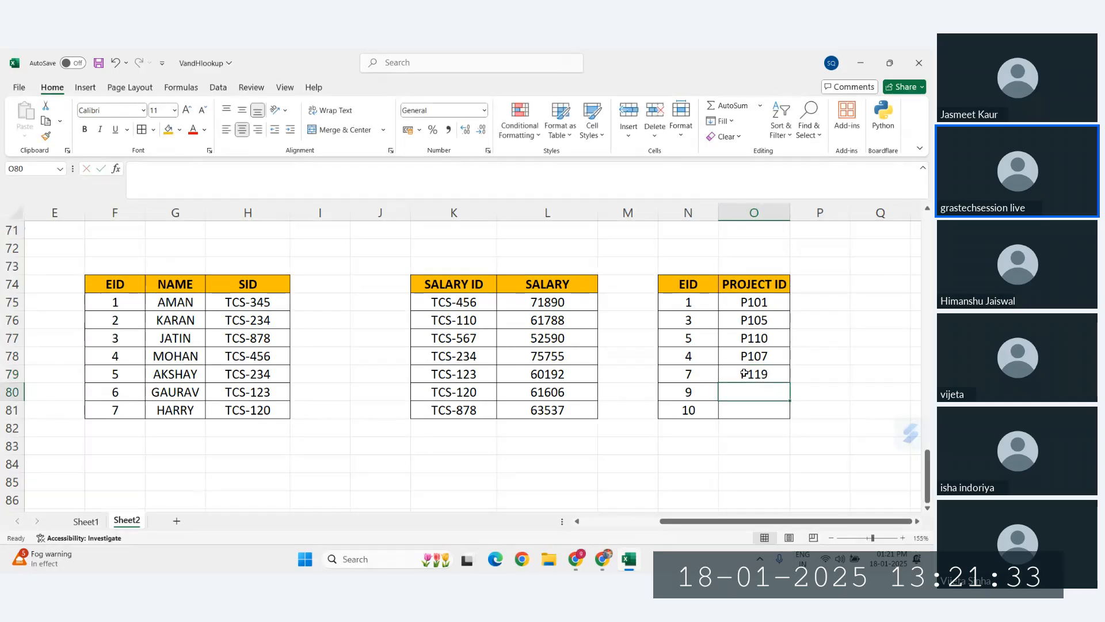
type("P1")
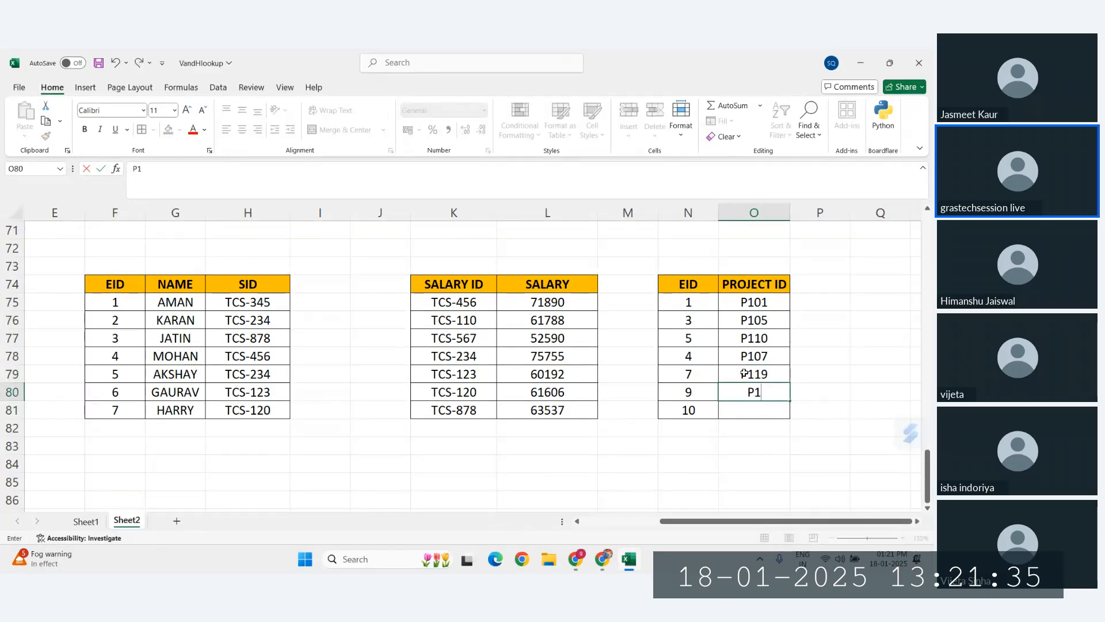
type("20")
key("Return")
type("P10")
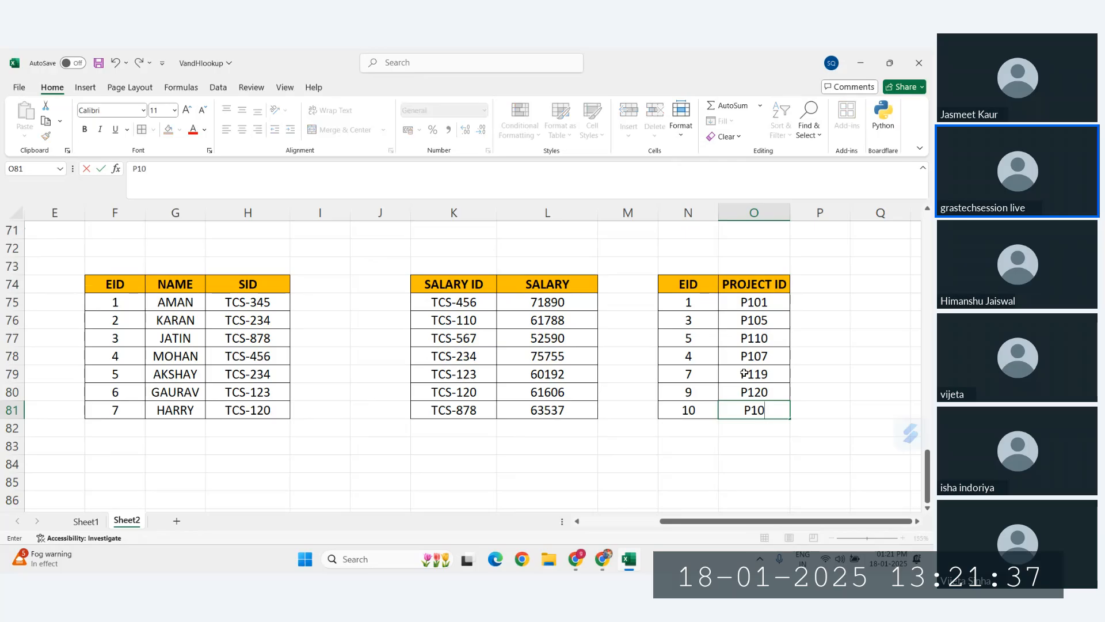
type("5")
key("Return")
left_click(753, 411)
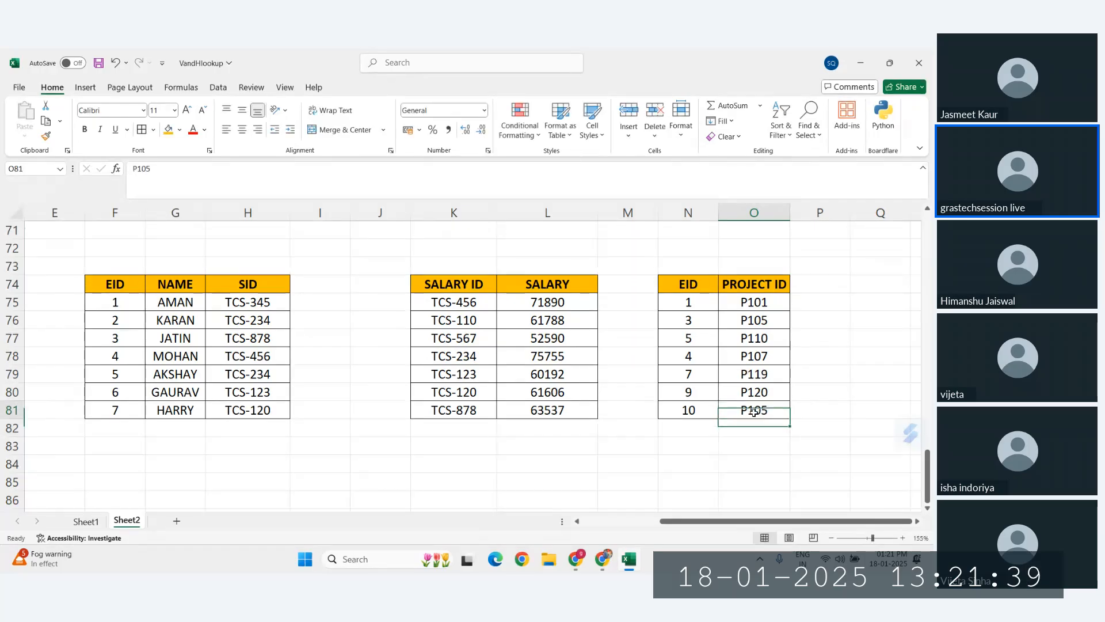
Review the employee, salary and project tables in rows 74 to 81 and how their ID columns relate
scroll(799, 419, "right", 1)
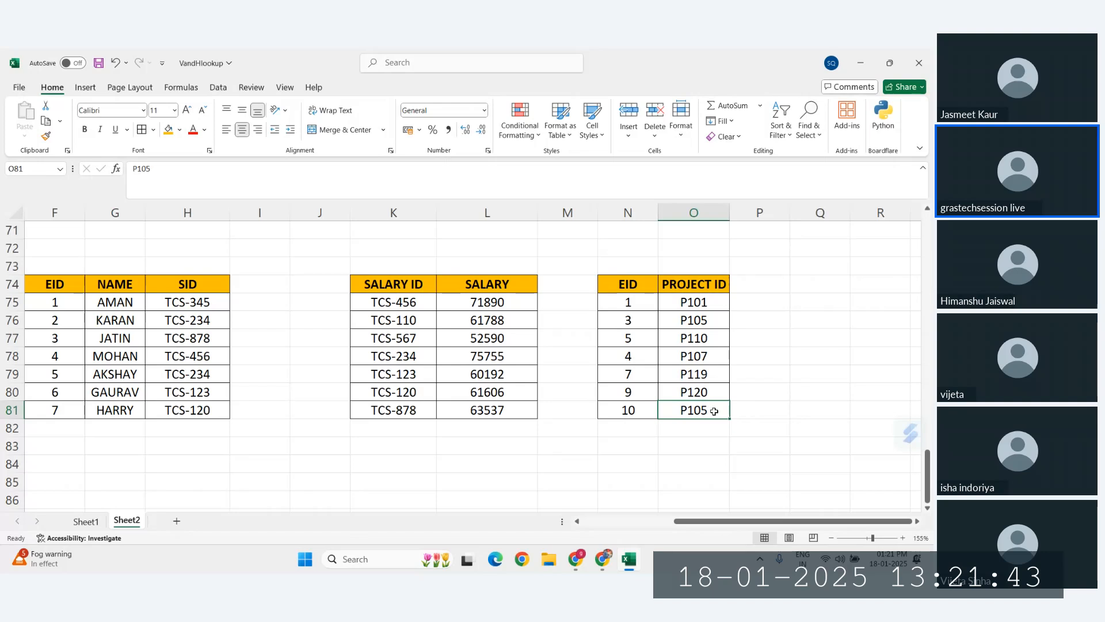
scroll(710, 409, "down", 2)
left_click_drag(118, 275, 262, 394)
left_click(272, 403)
left_click_drag(101, 275, 265, 382)
left_click(381, 406)
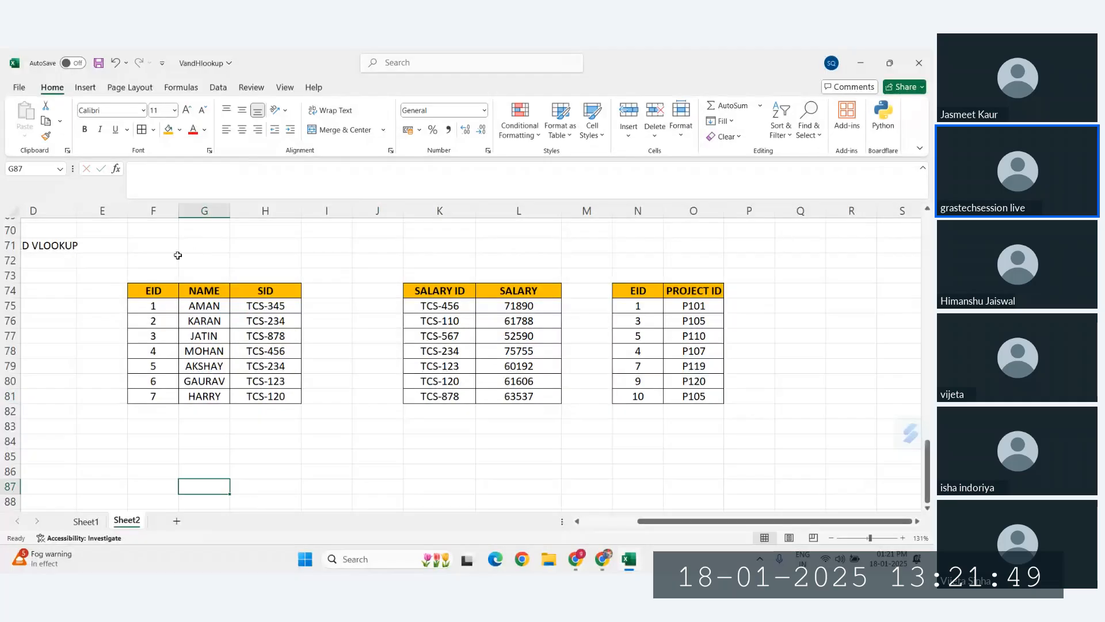
left_click_drag(101, 276, 261, 375)
left_click(311, 426)
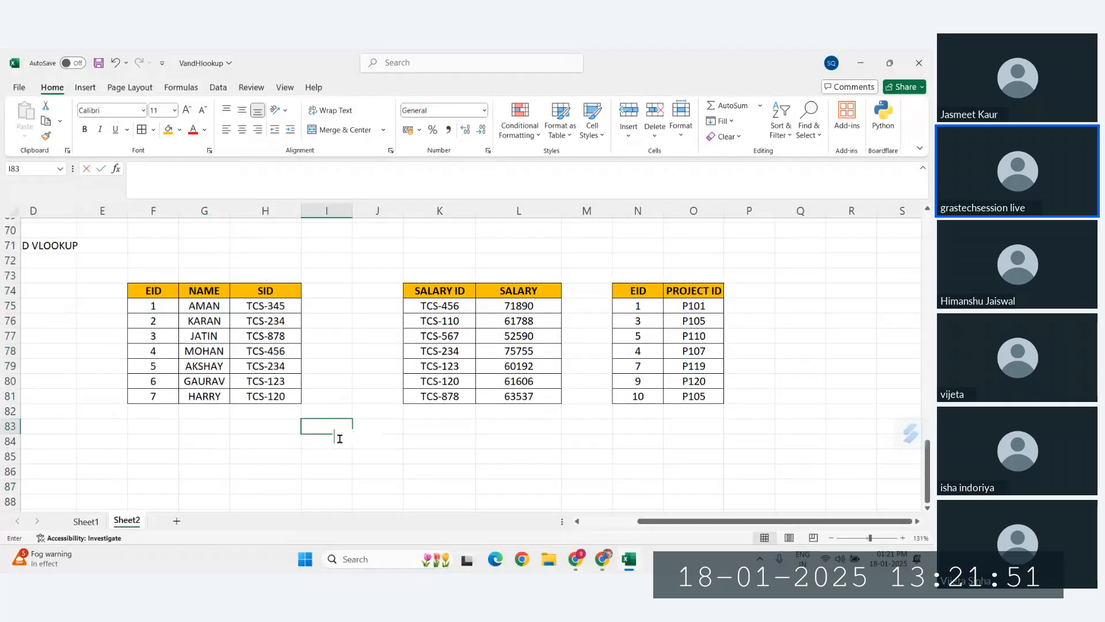
double_click(326, 321)
left_click(545, 366)
left_click_drag(440, 275, 541, 397)
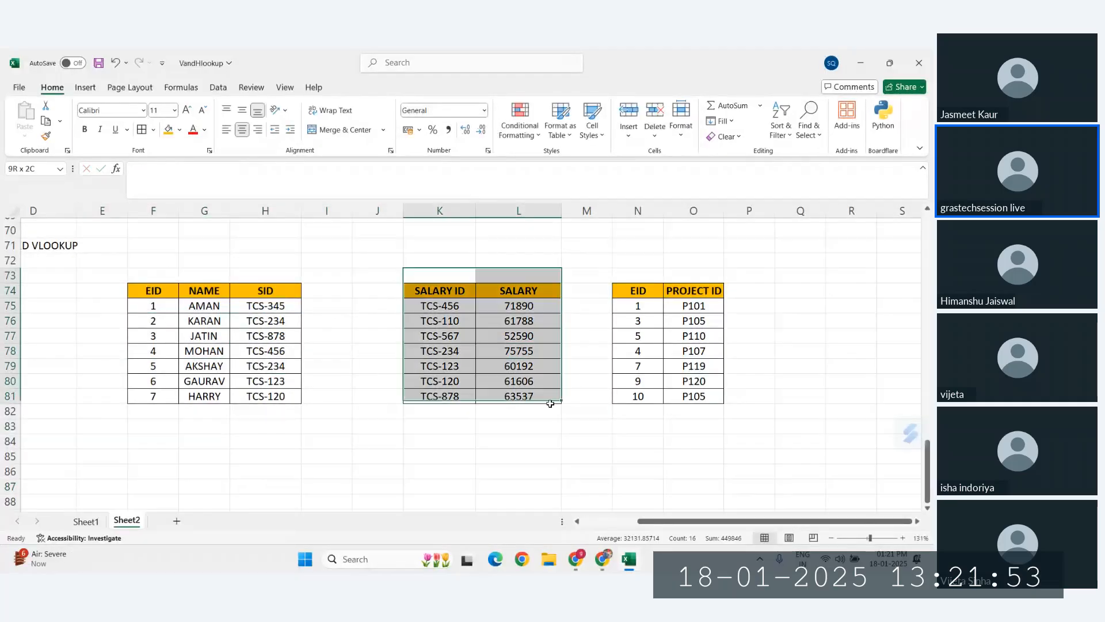
left_click(586, 275)
left_click_drag(643, 293, 696, 396)
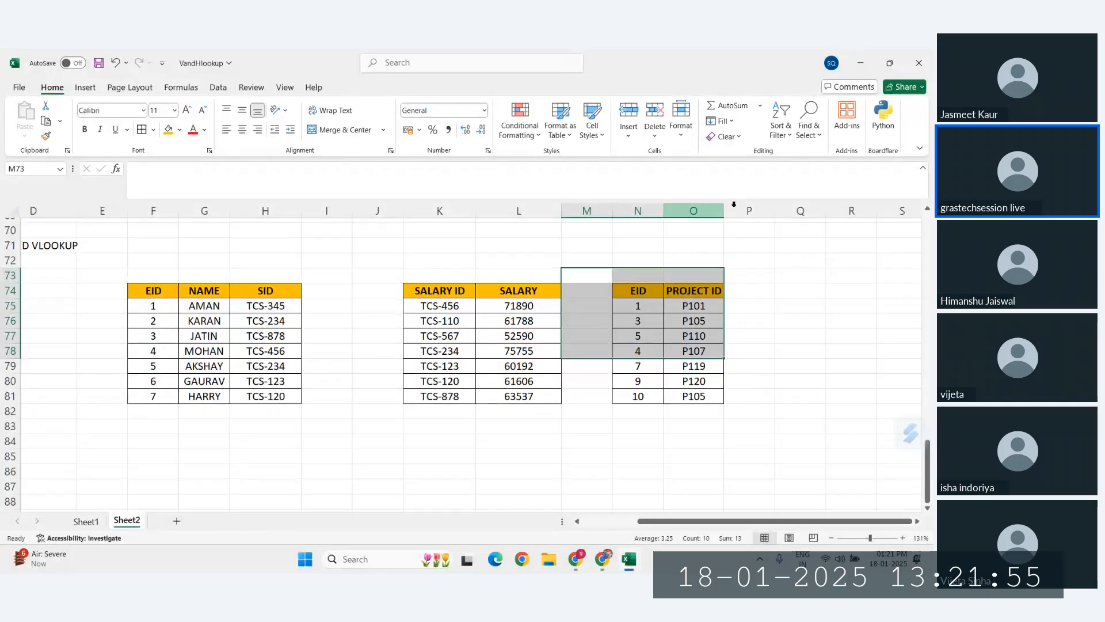
left_click(720, 211)
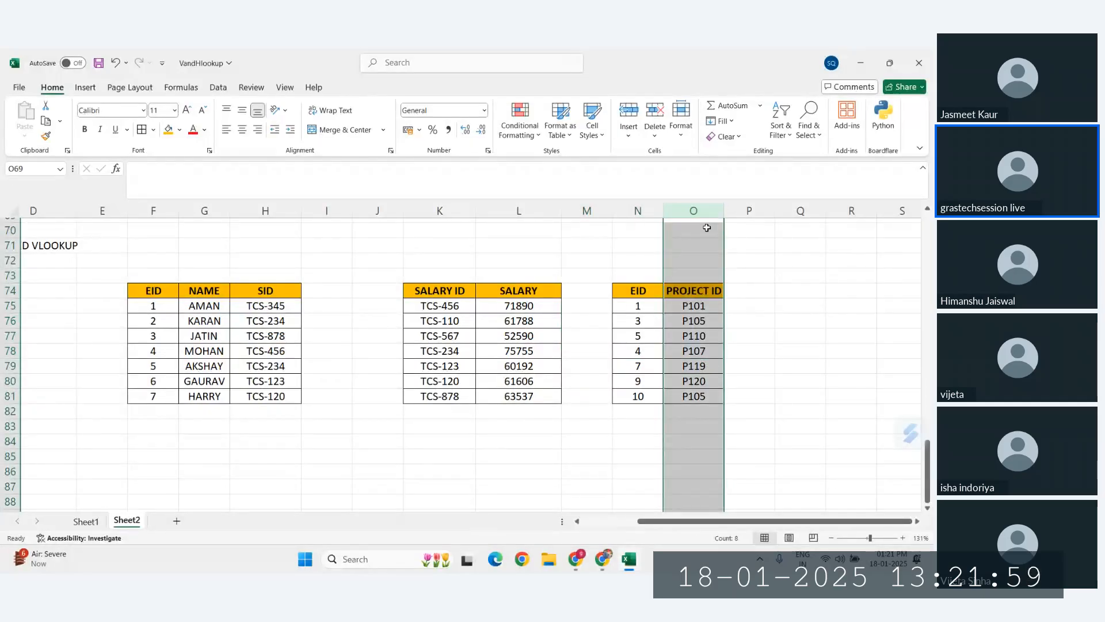
left_click(602, 293)
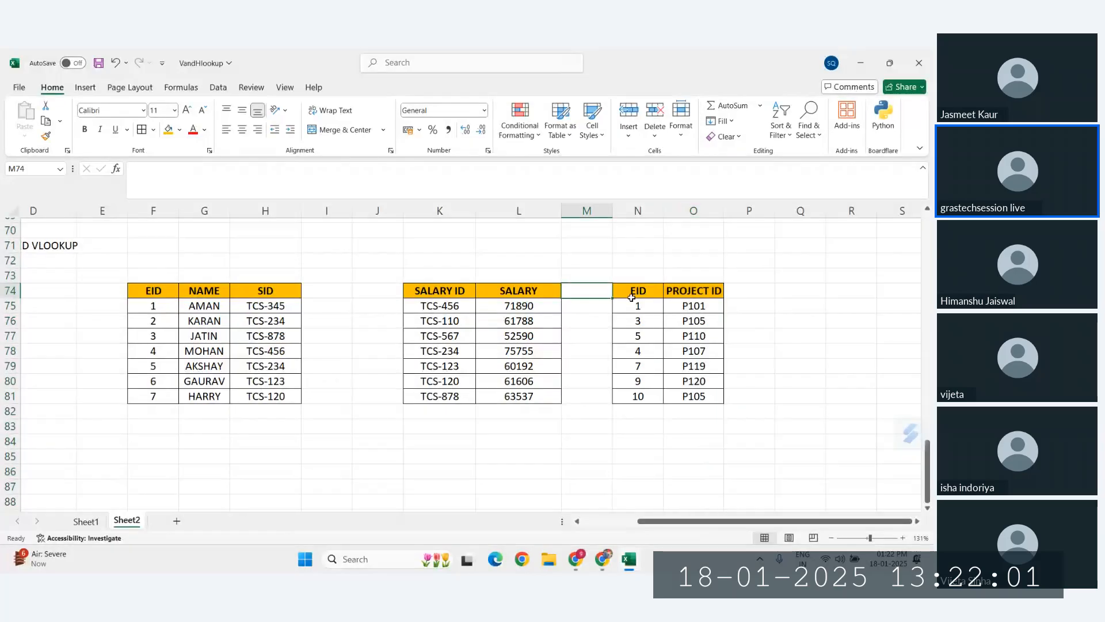
scroll(631, 298, "down", 5)
scroll(358, 377, "up", 5)
left_click(359, 377)
scroll(143, 451, "down", 5)
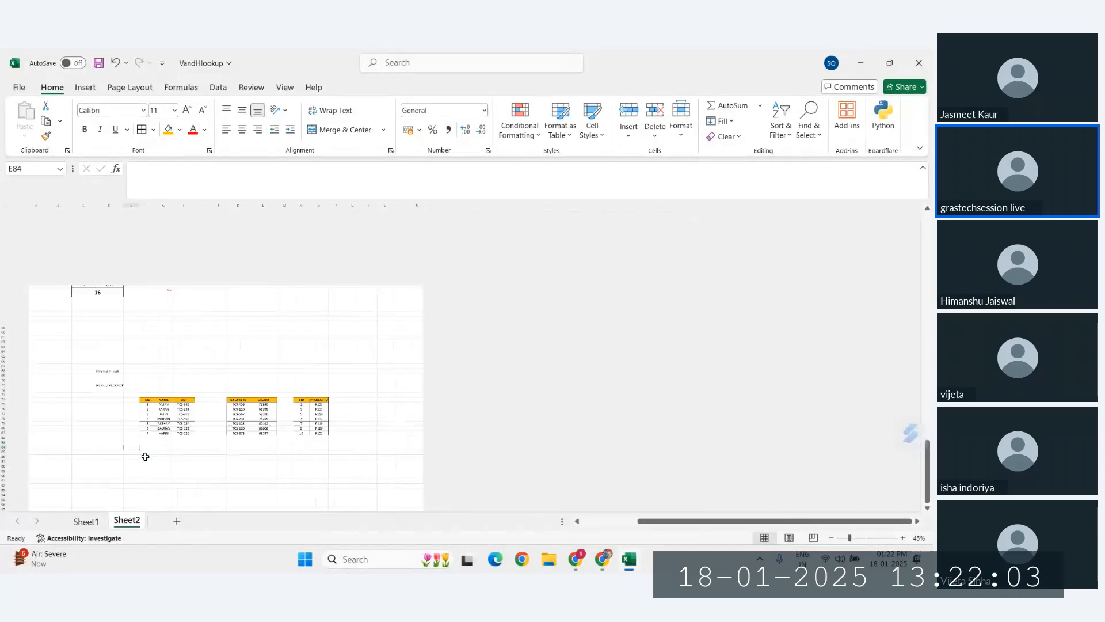
scroll(225, 340, "up", 5)
double_click(222, 341)
left_click(389, 407)
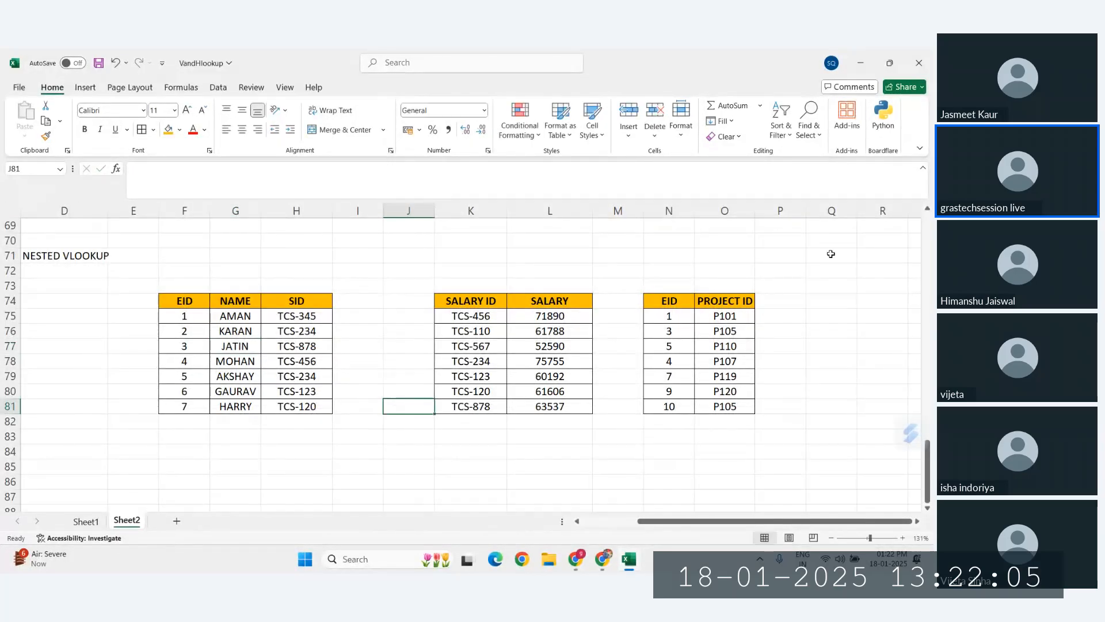
Enter the header PROJECT ID in Q74 and fit column Q's width to its contents
scroll(752, 340, "right", 2)
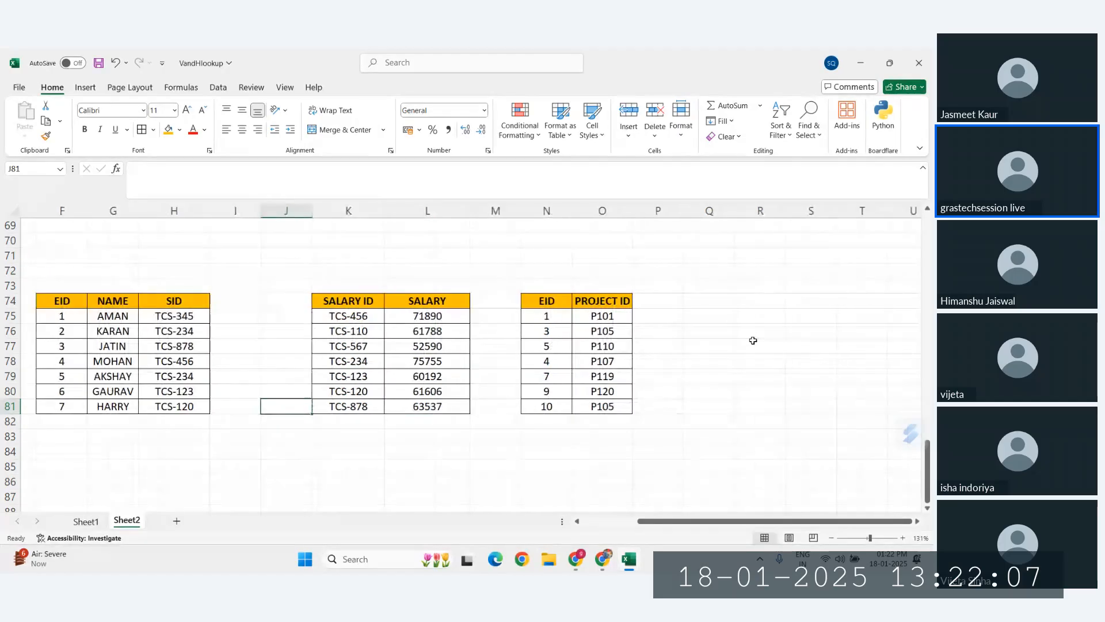
left_click(700, 302)
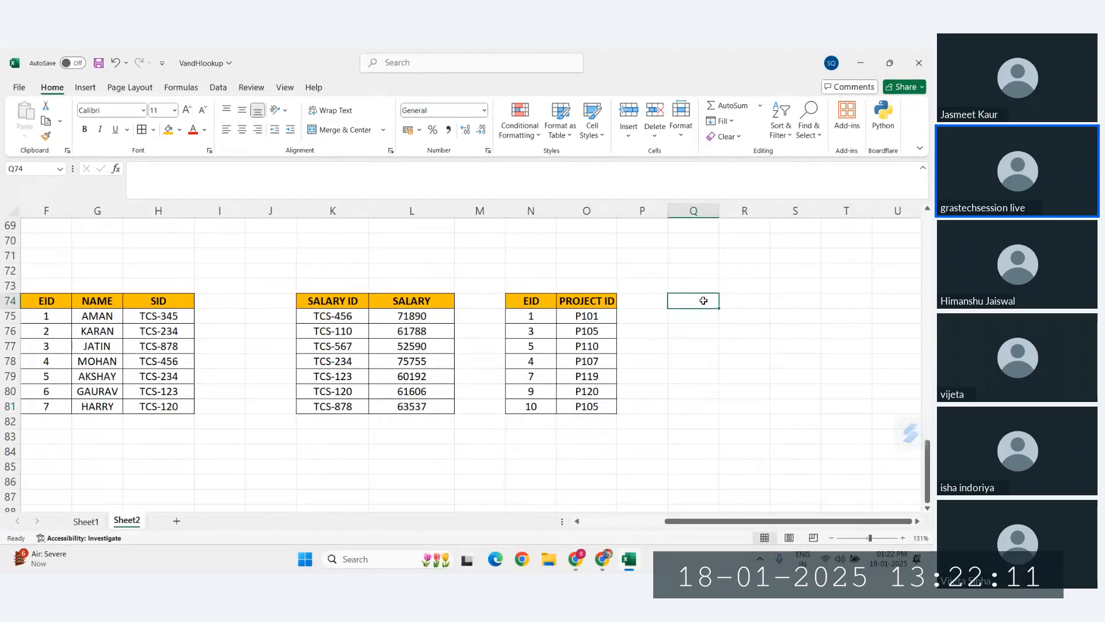
type("P")
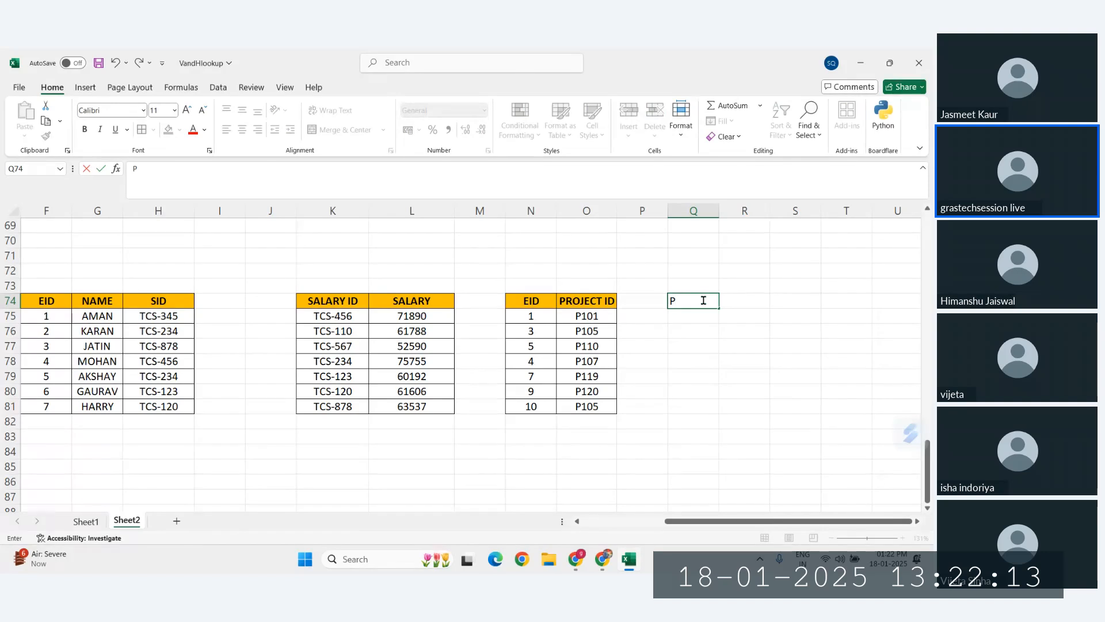
type("ROJECT ID")
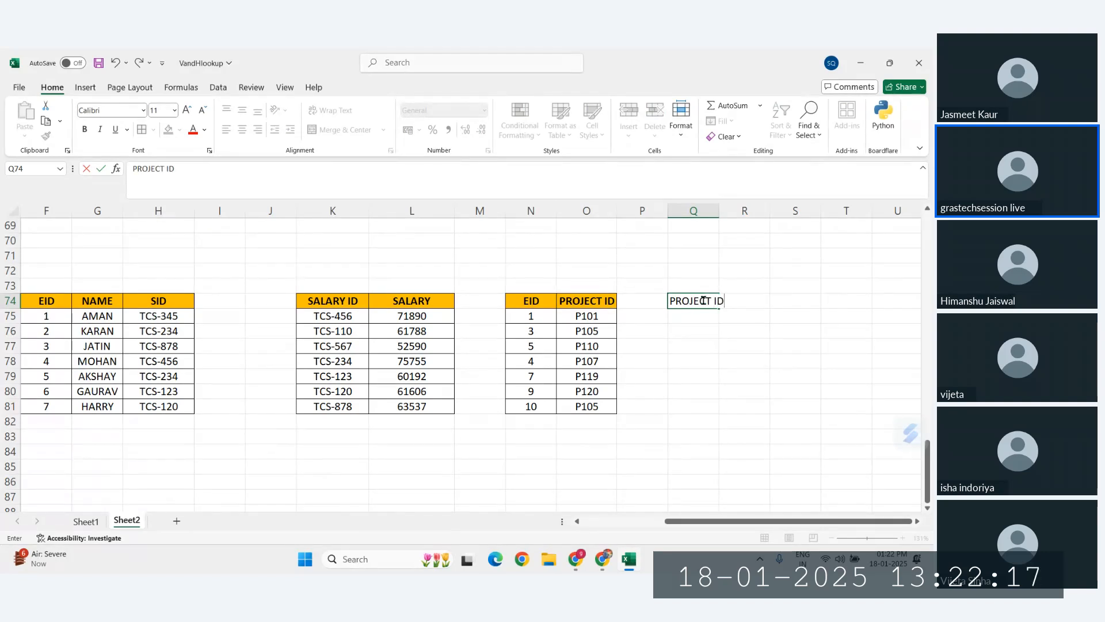
double_click(718, 211)
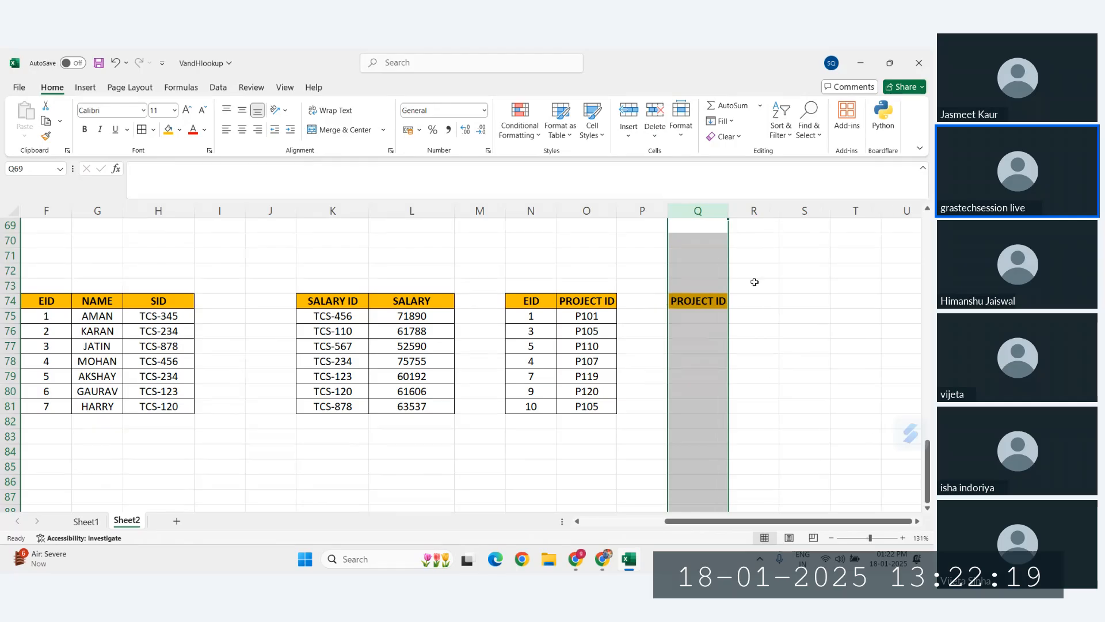
Enter the header PROJECT NAME in R74 and fit column R's width to its contents
left_click(743, 305)
type("PR")
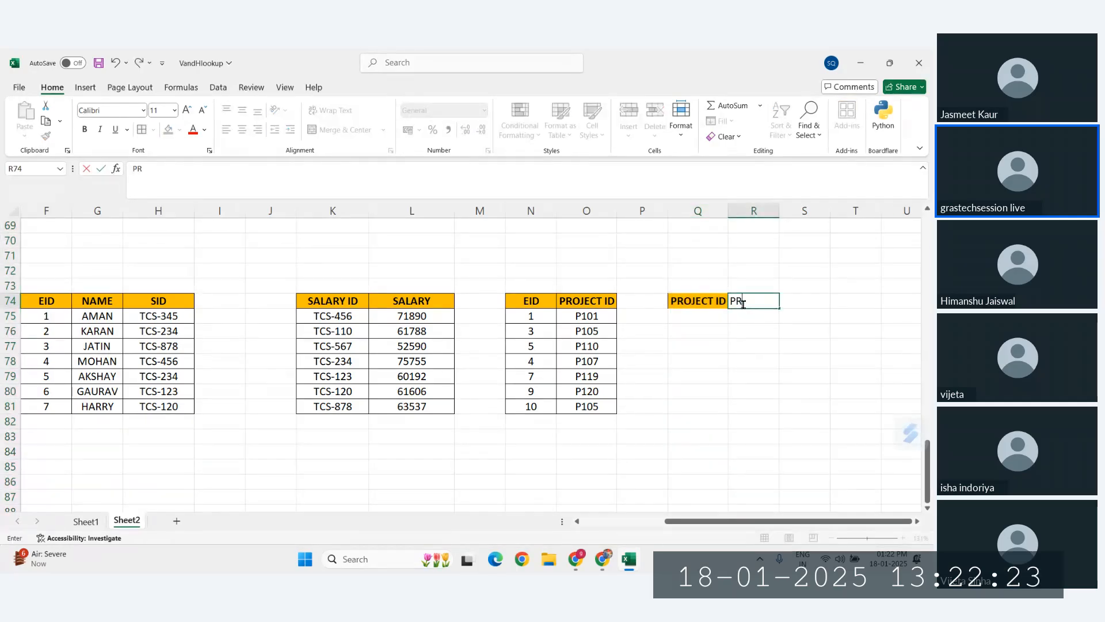
type("OJECT NAME")
key("Return")
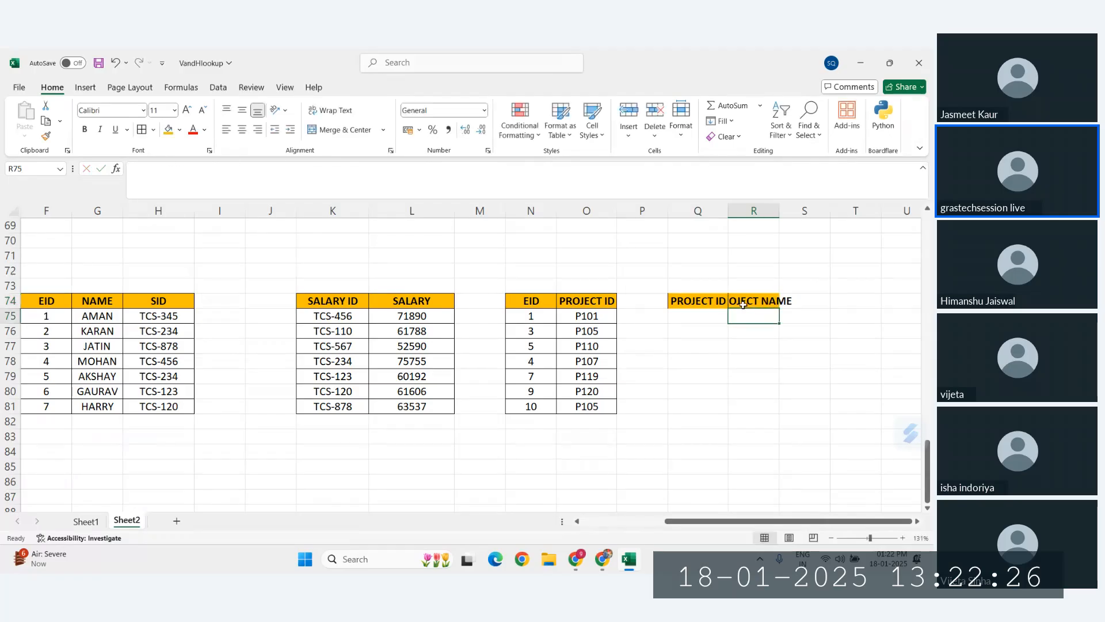
double_click(779, 210)
Enter project IDs P101, P105, P103 and P110 in Q75:Q78 under the PROJECT ID header
left_click(689, 317)
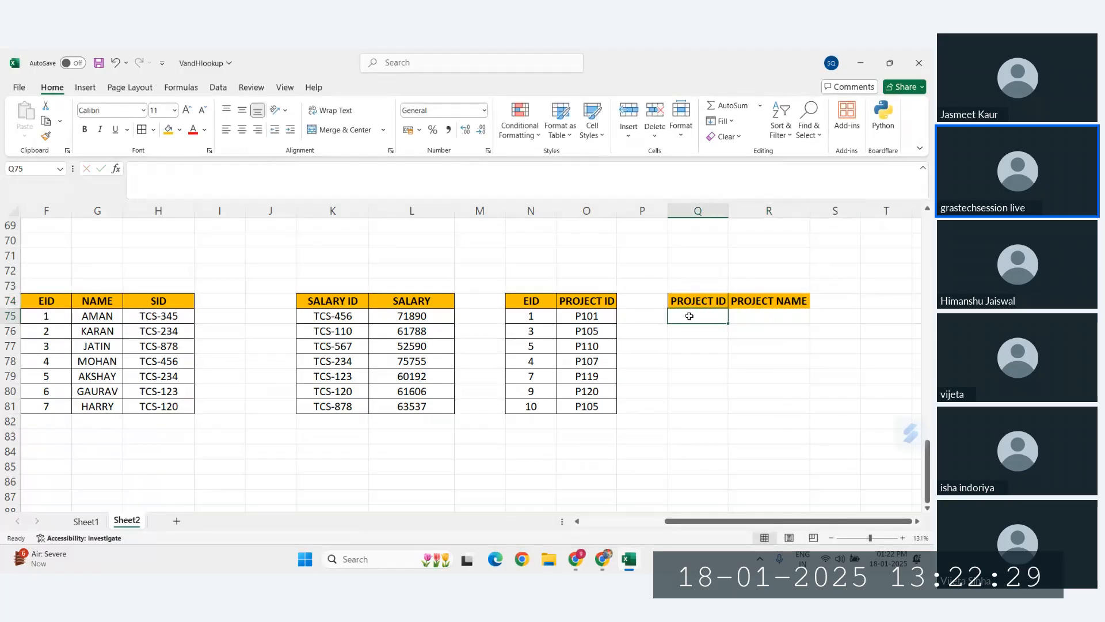
type("P101")
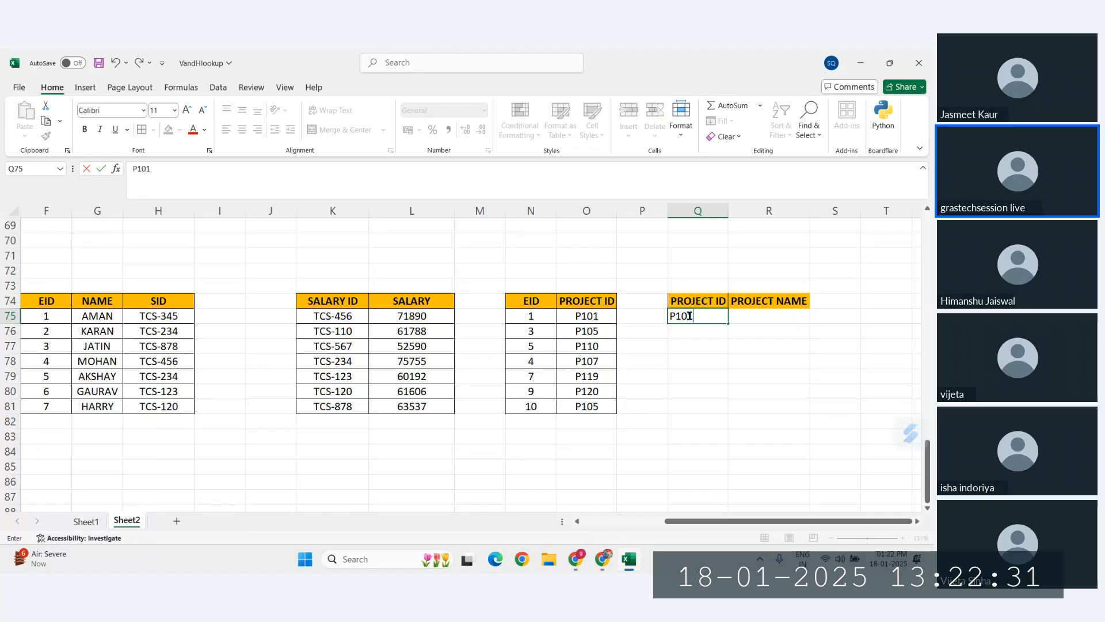
key("Return")
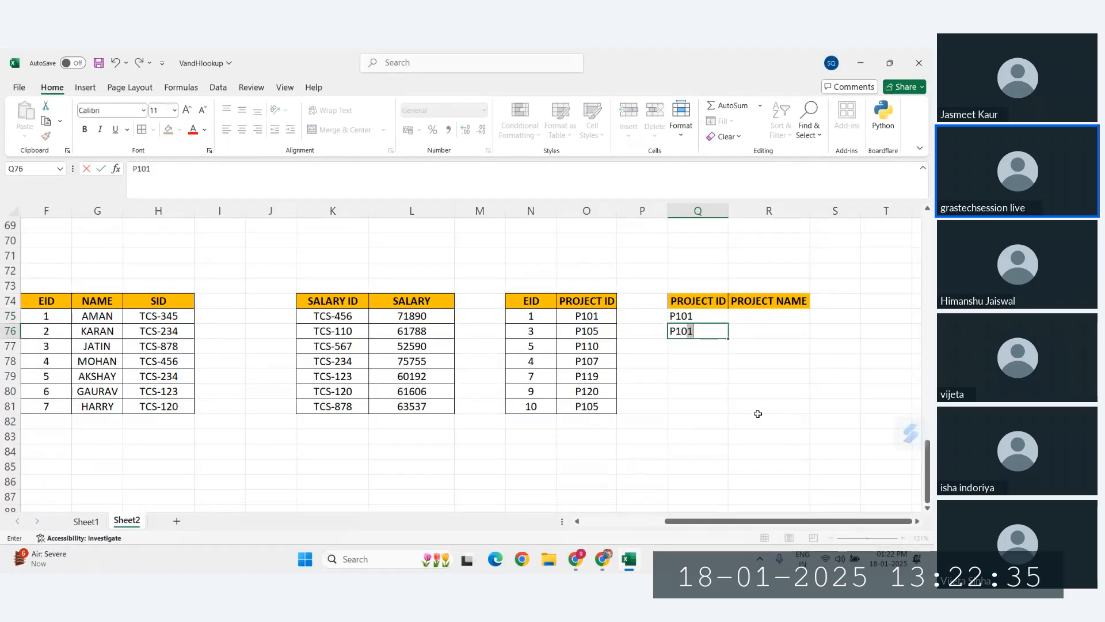
type("5")
key("Return")
type("P")
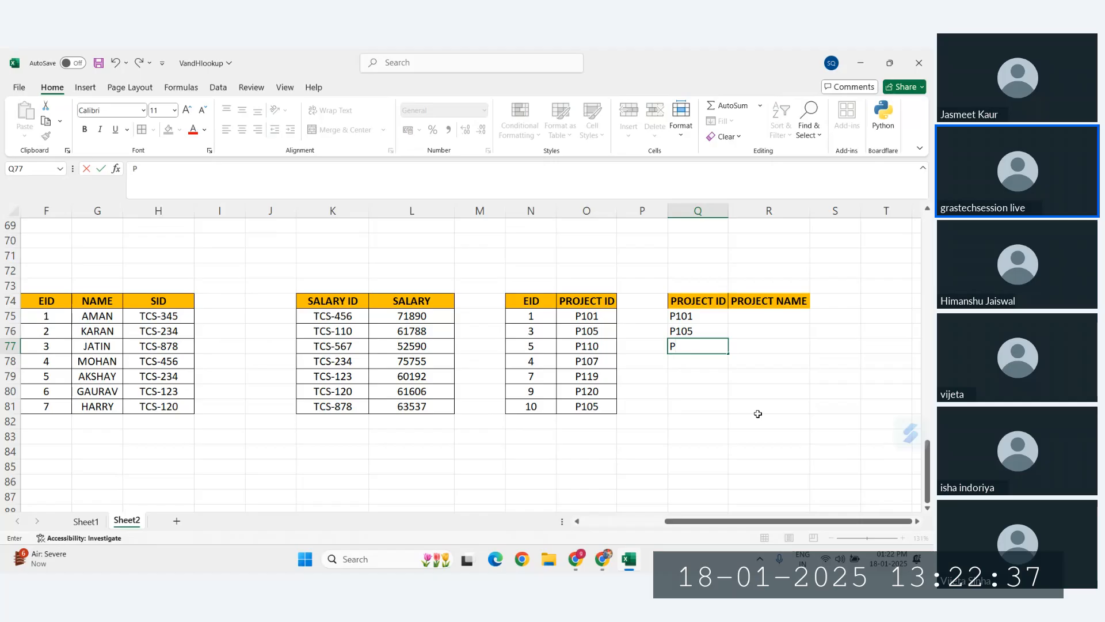
type("103")
key("Return")
type("P110")
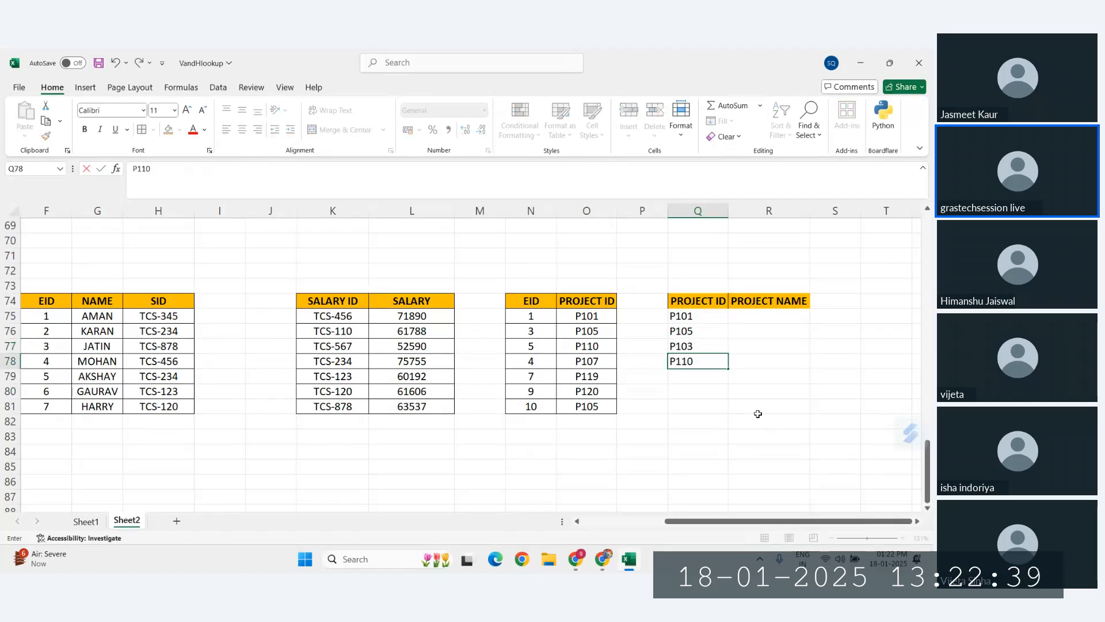
key("Return")
Enter the remaining project IDs P118, P119 and P115 in Q79:Q81
type("P118")
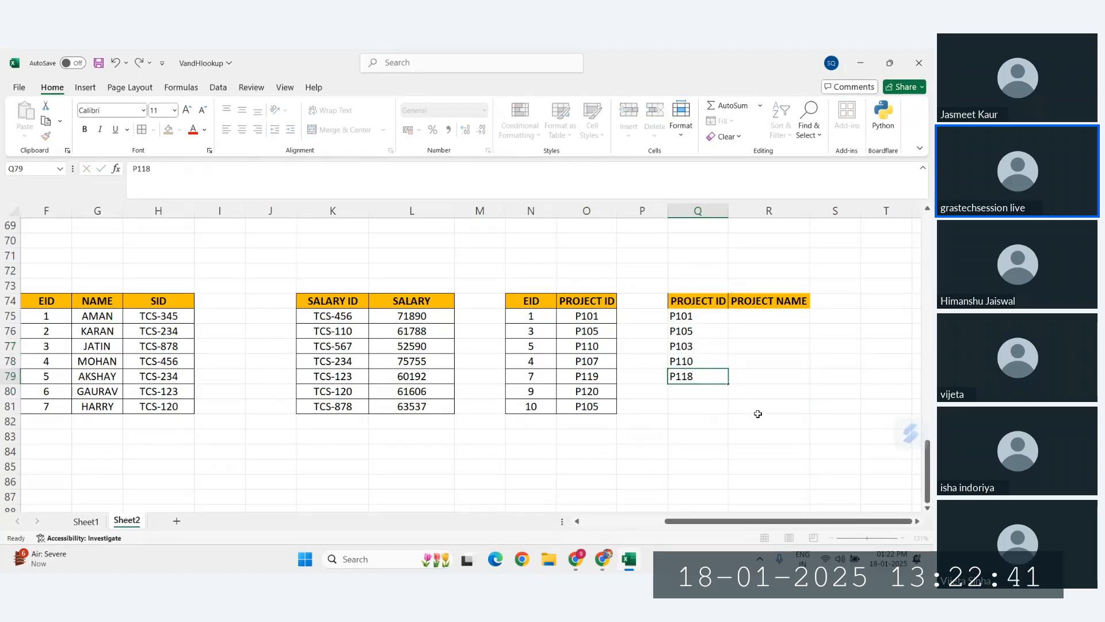
key("Return")
type("P119")
key("Return")
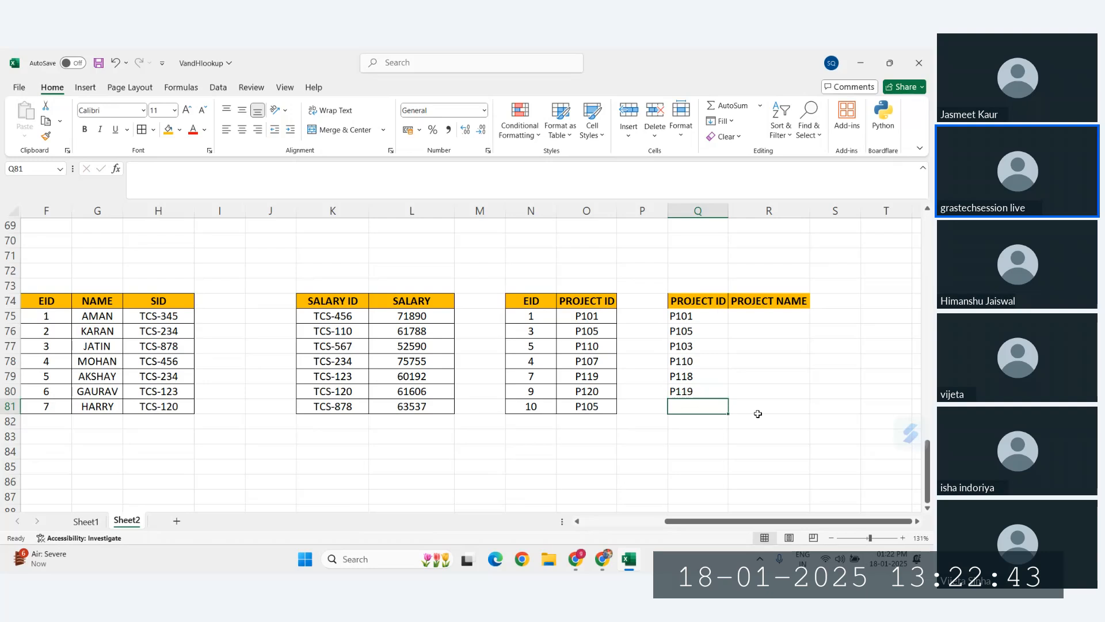
type("115")
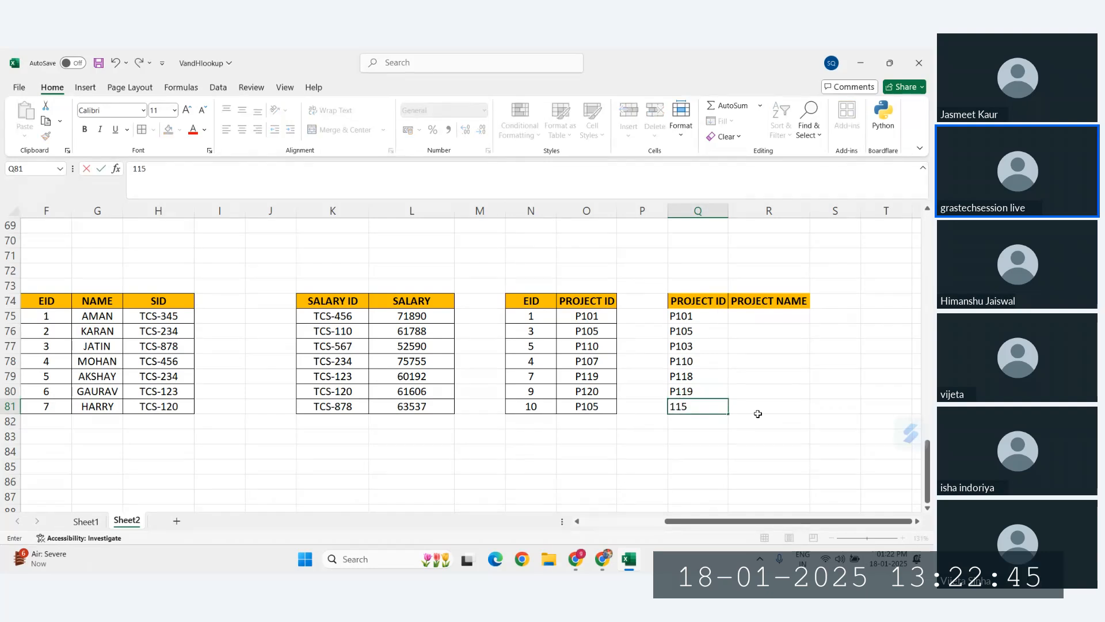
left_click(766, 414)
double_click(705, 406)
type("P")
key("Return")
Enter the project names WEBSITE, OLA and UBER in R75:R77
left_click(758, 316)
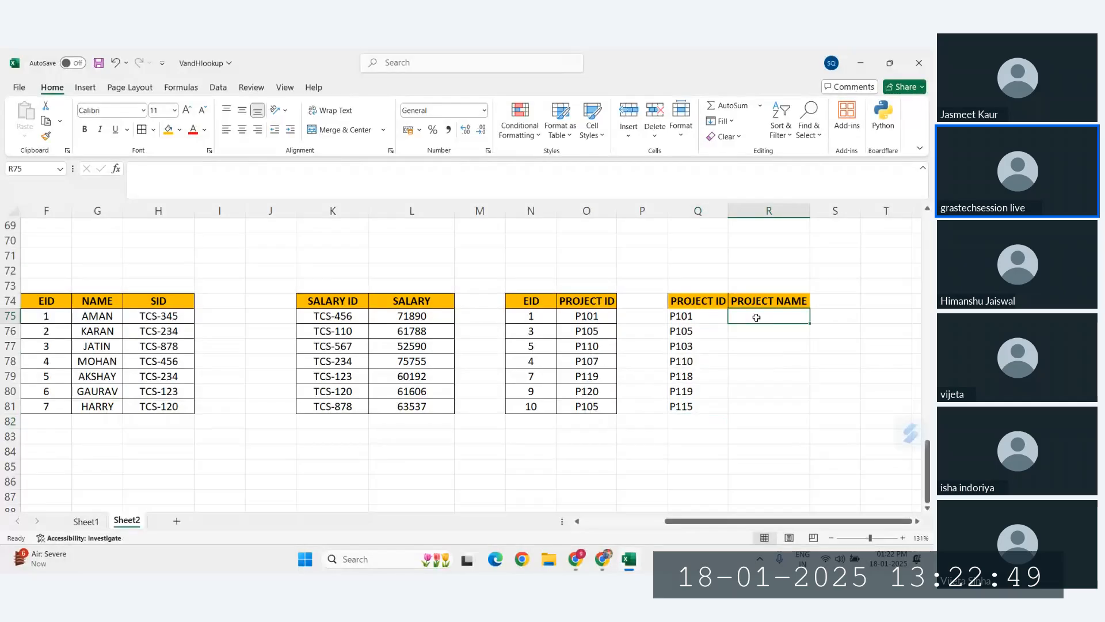
type("WEBSIT")
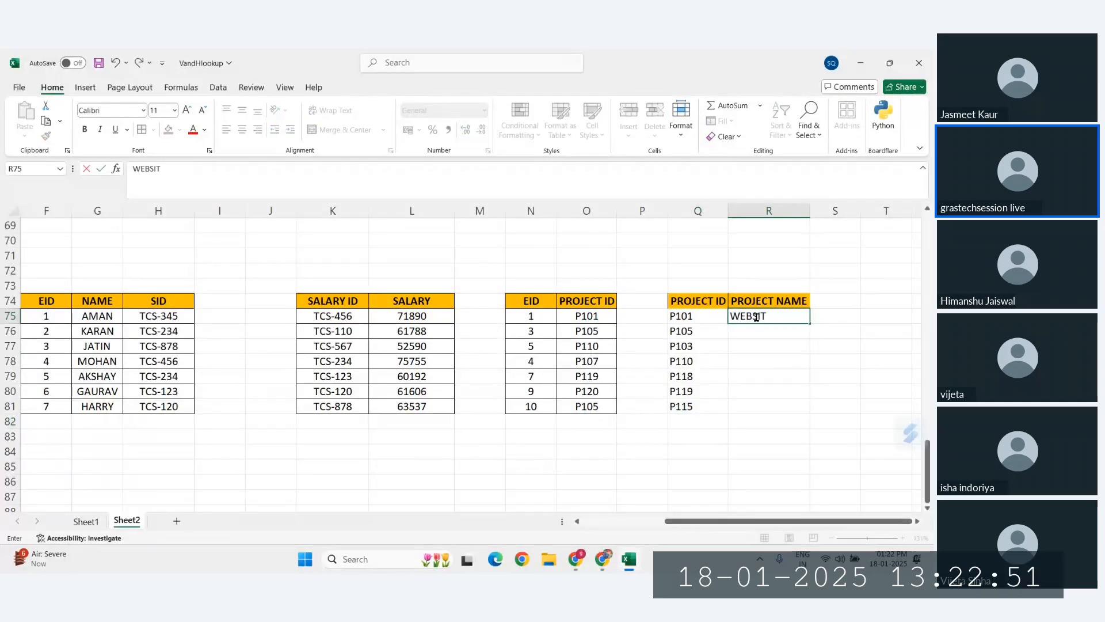
type("E")
key("Return")
type("OLA")
key("Return")
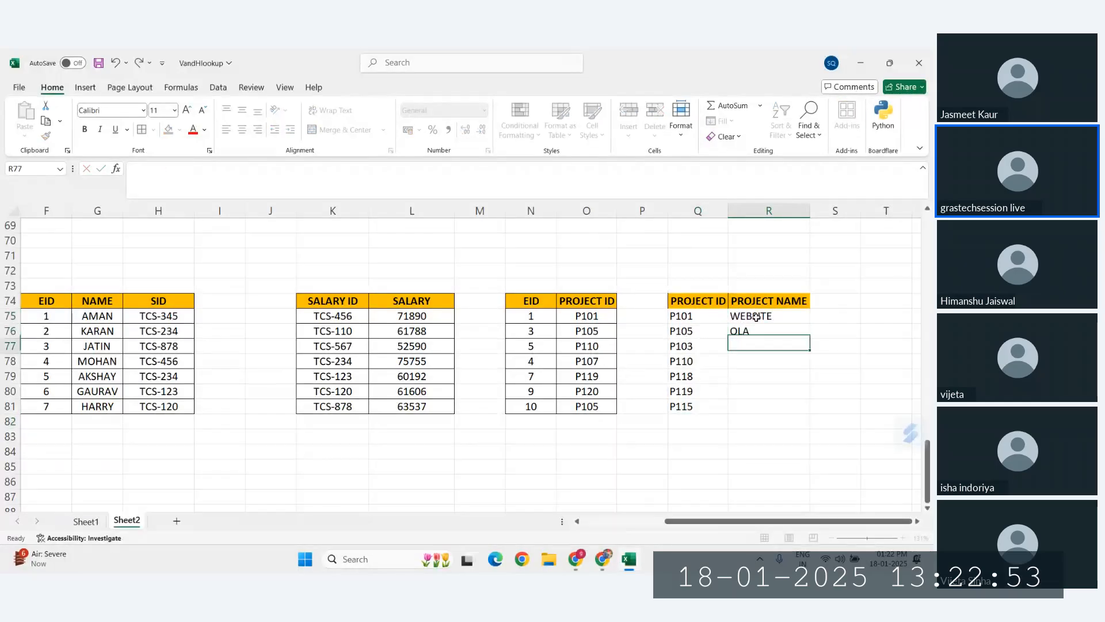
type("UBER")
key("Return")
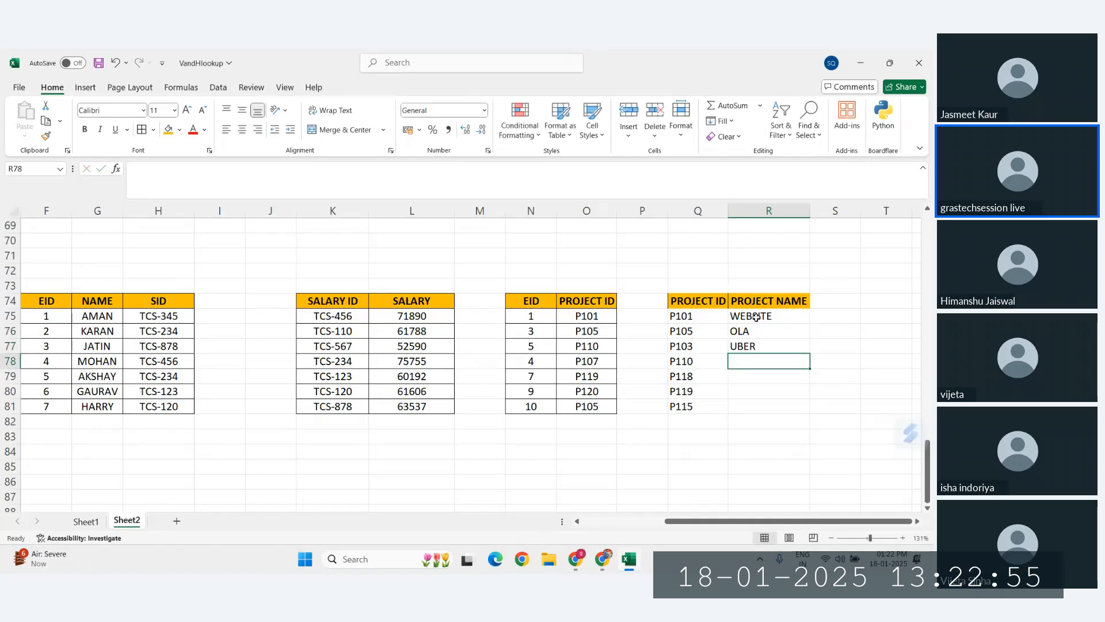
Enter the project names DATA SCIENCE in R78 and SOFTWARE in R79
type("D")
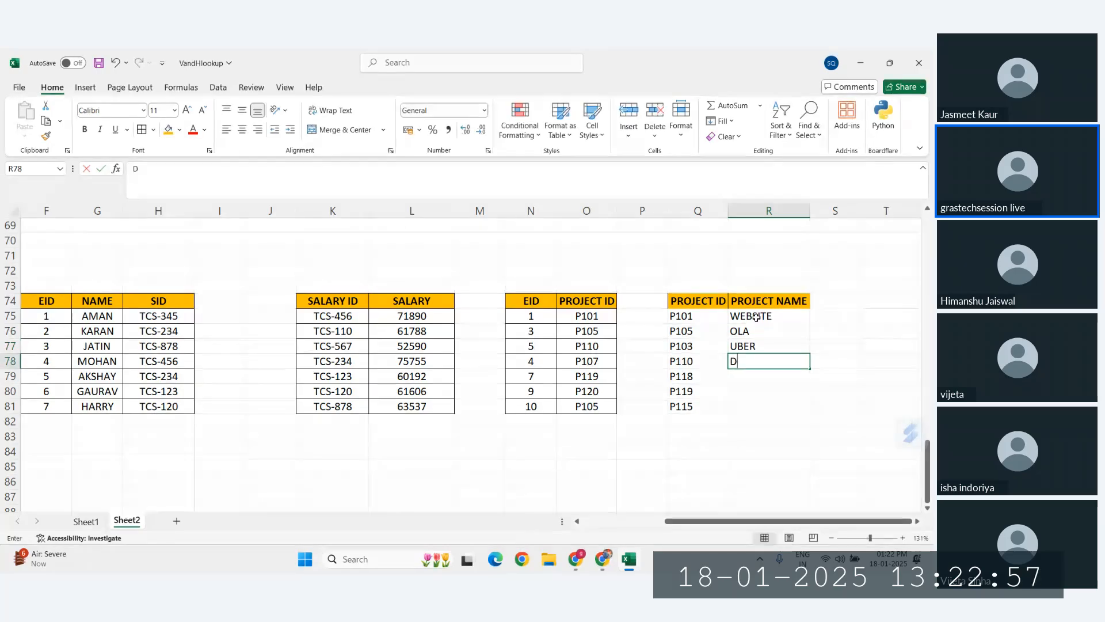
type("ATA SCI")
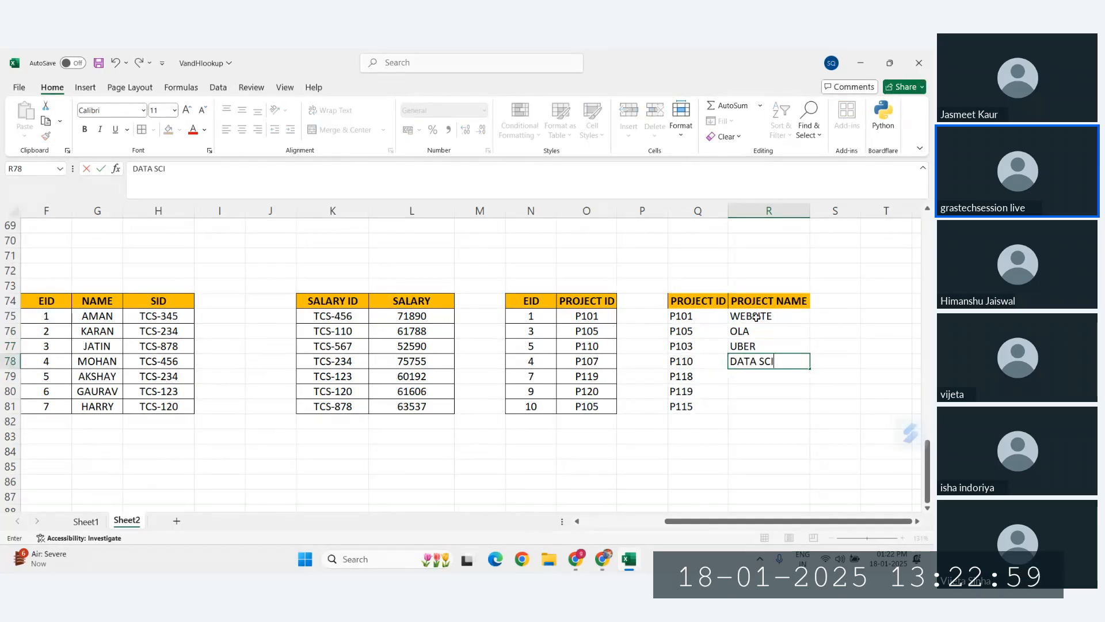
type("ENCE")
key("Return")
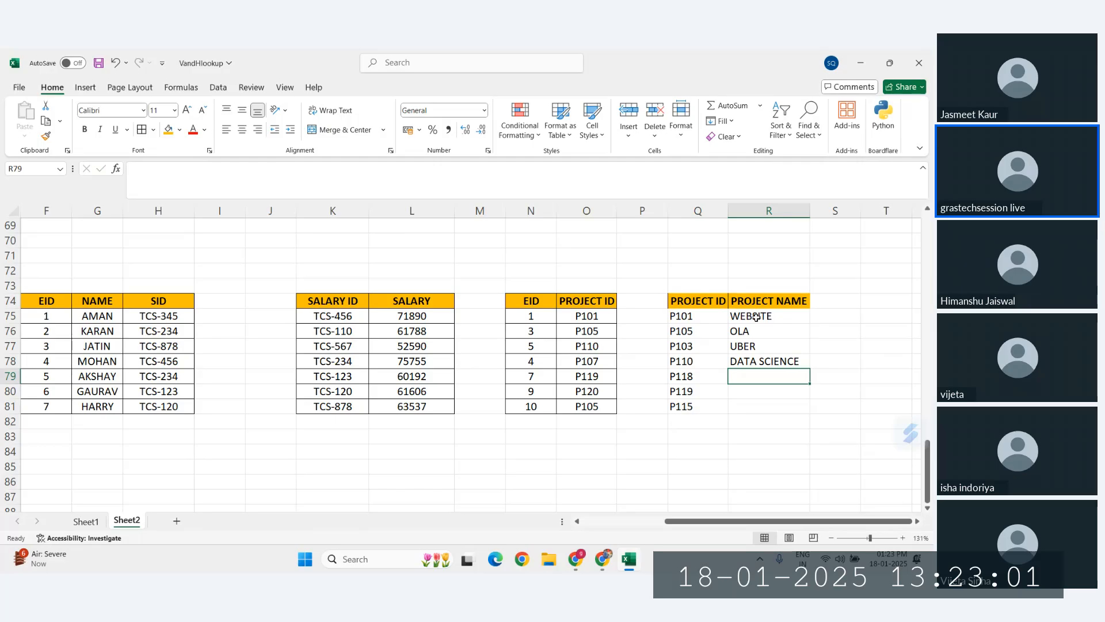
type("SOFT")
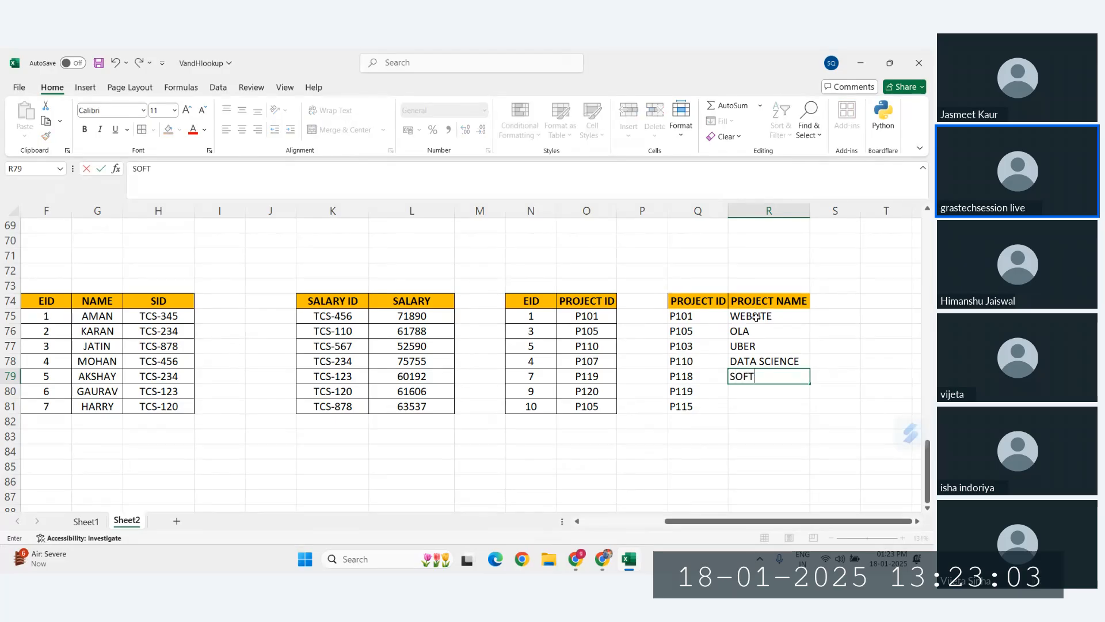
type("WARE")
key("Return")
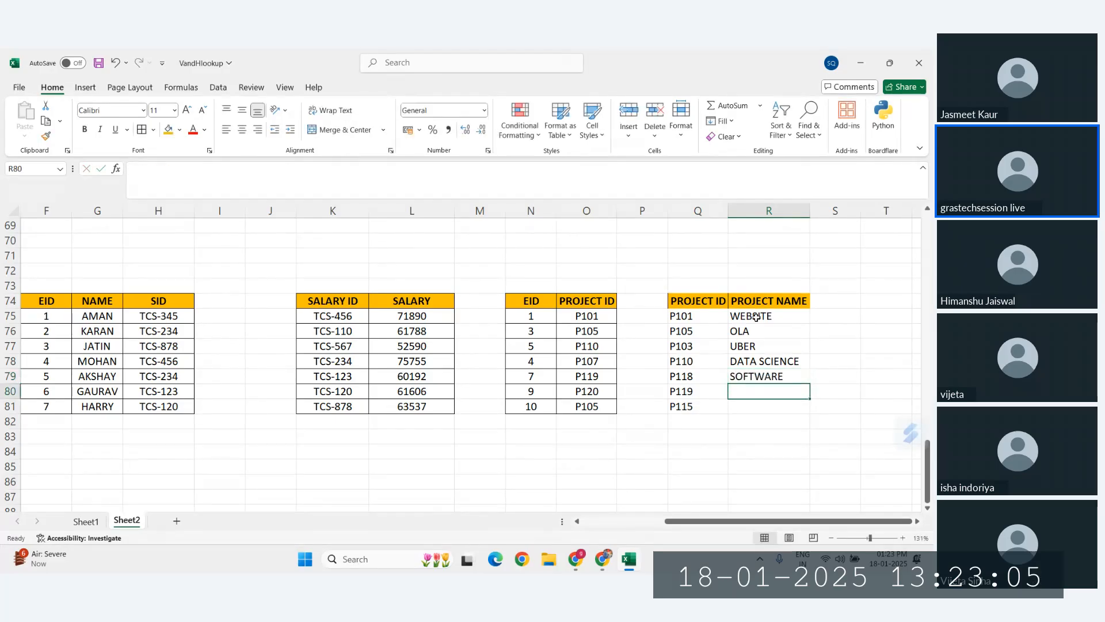
Enter the project names APP in R80 and GOVT PROJECT in R81
type("APP")
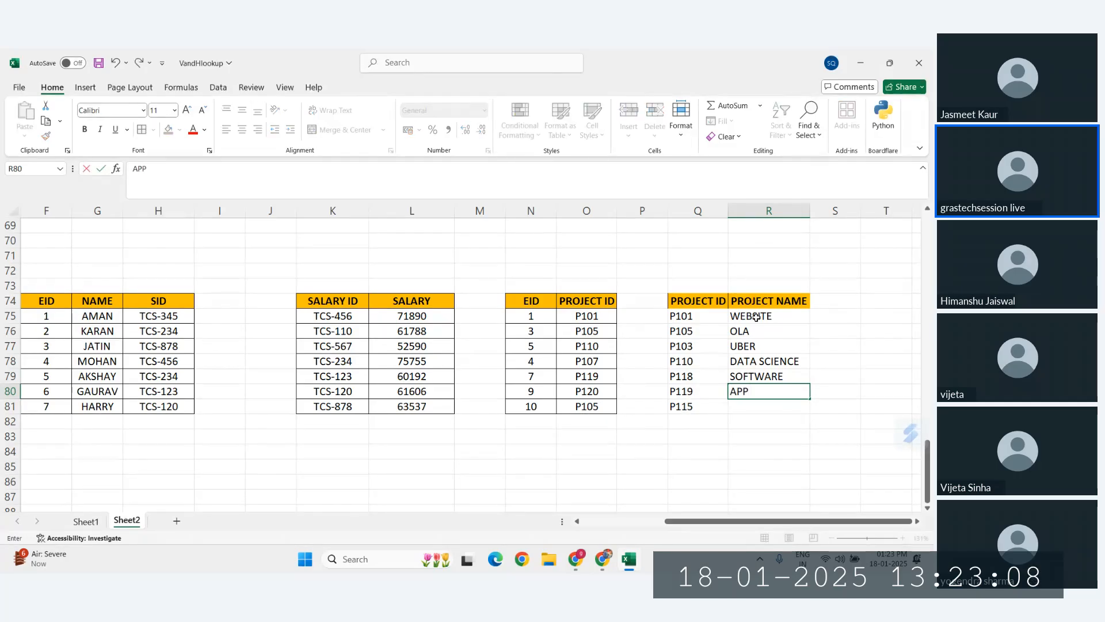
key("Return")
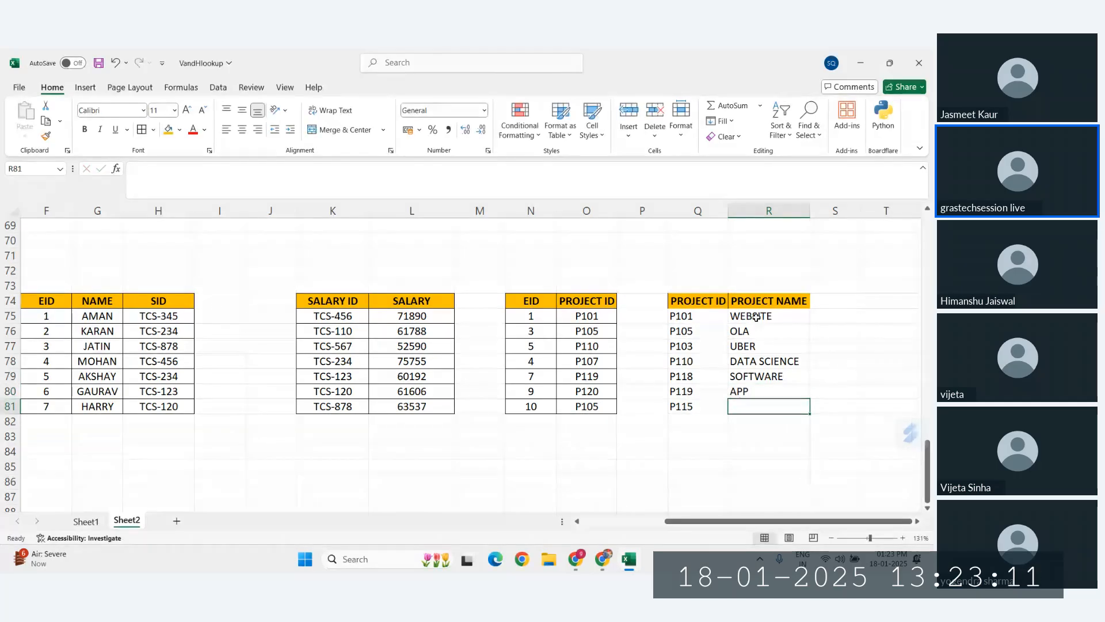
type("GOVT")
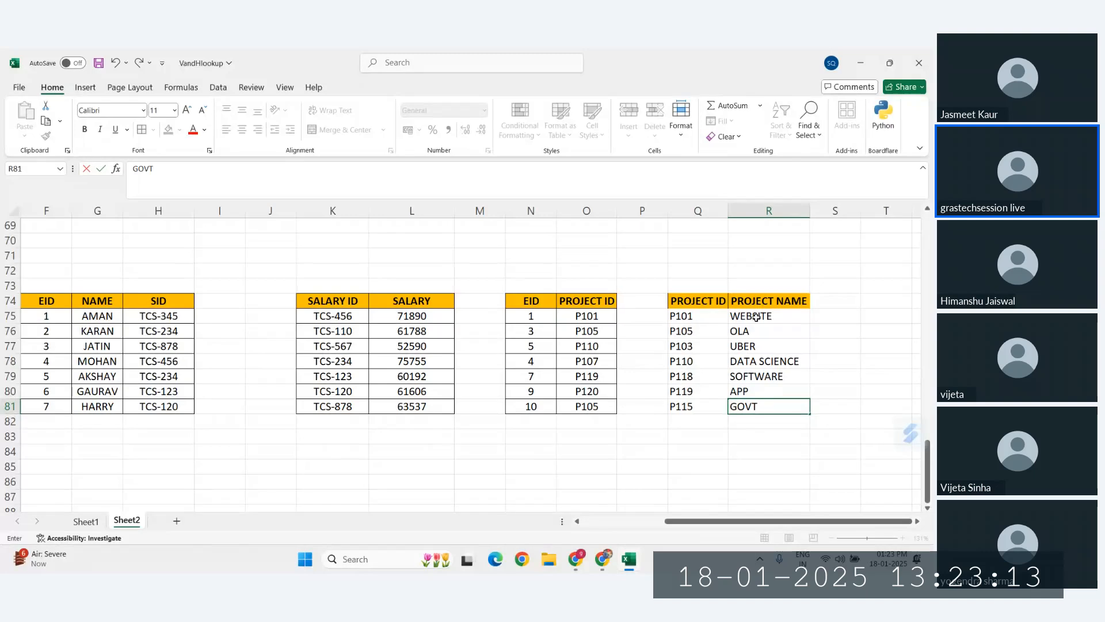
type(" PROJECT")
key("BackSpace")
key("BackSpace")
type("CT")
key("Return")
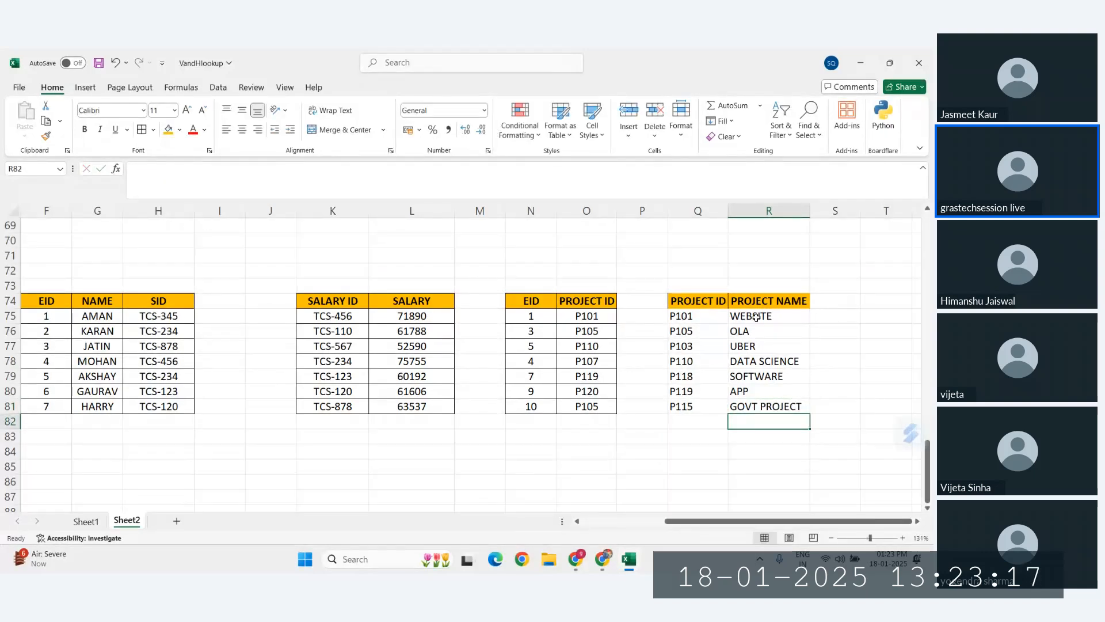
Apply all borders to the project table Q74:R81 and centre its contents horizontally without merging cells
left_click_drag(691, 300, 776, 410)
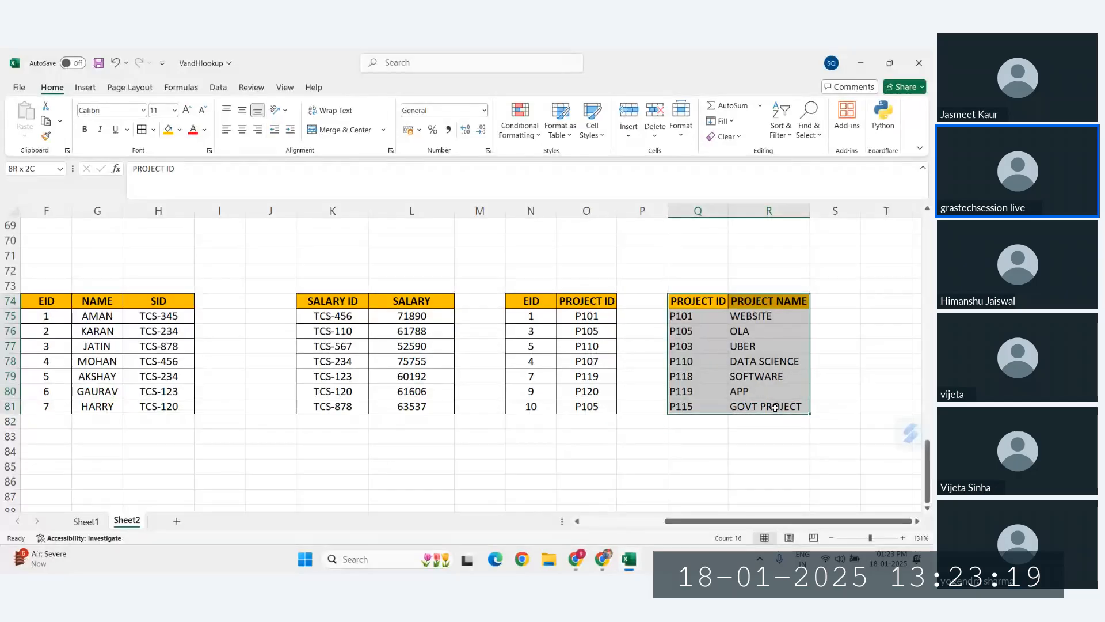
left_click(242, 129)
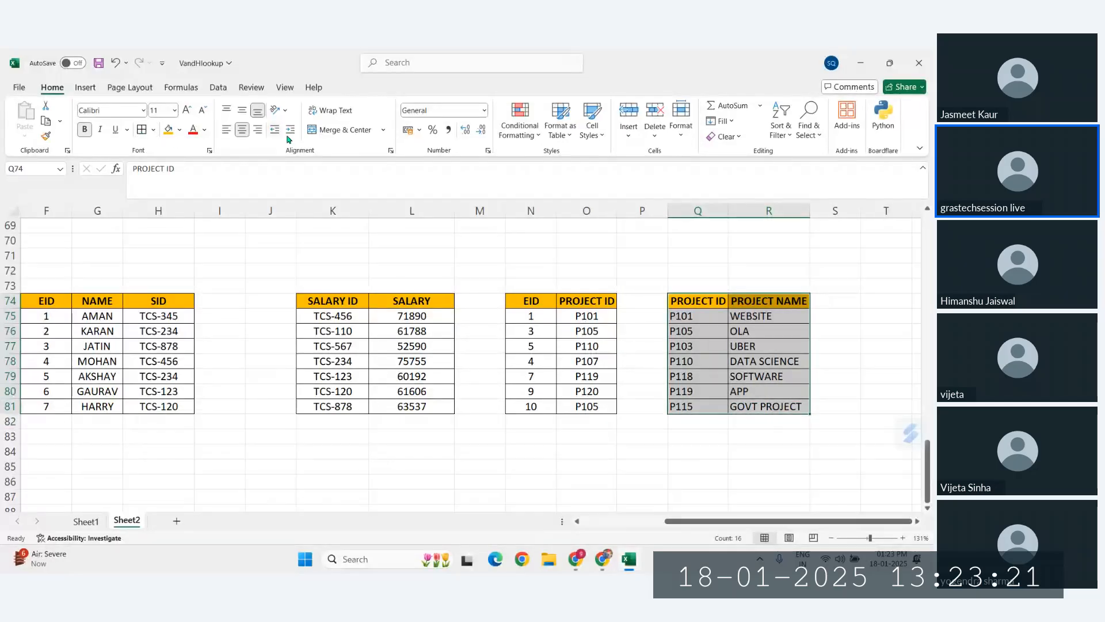
left_click(341, 130)
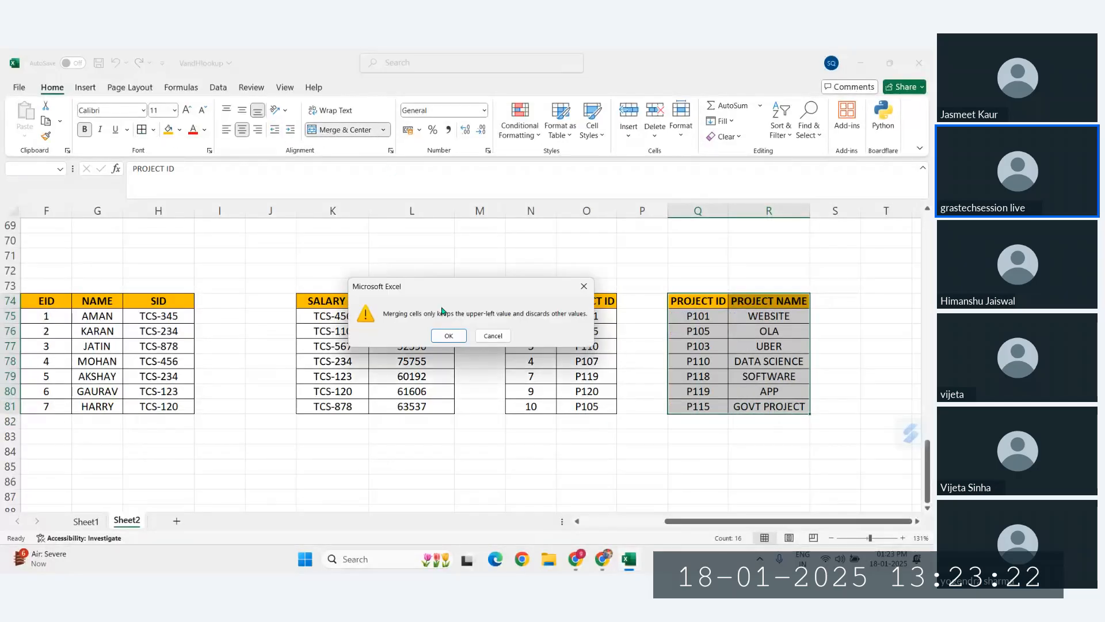
left_click(583, 286)
left_click(242, 129)
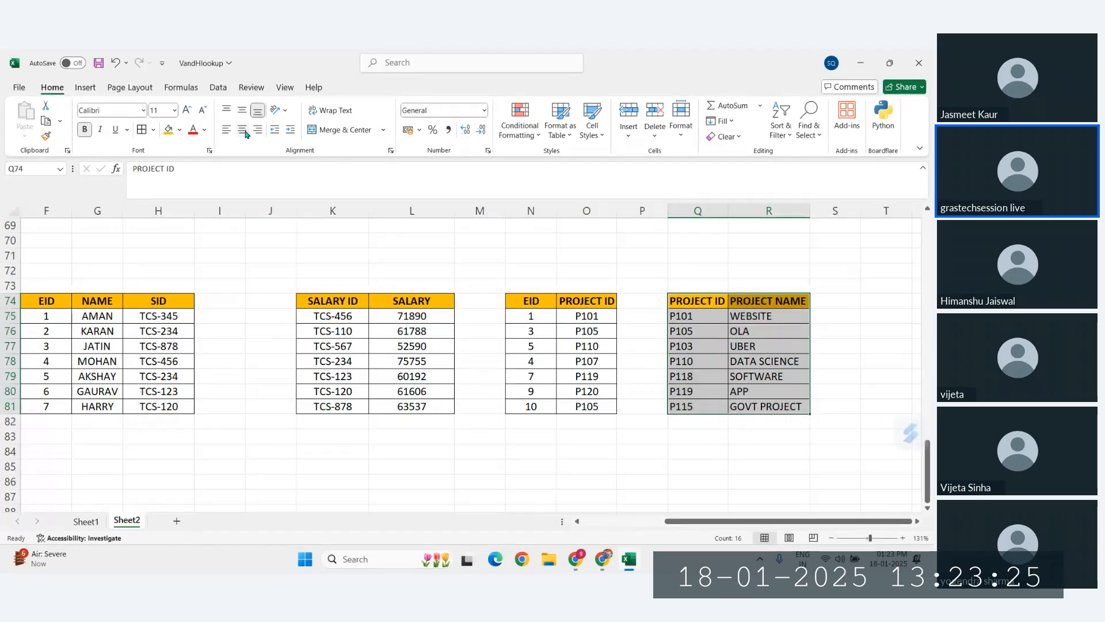
Zoom out to show all four linked tables together and select empty cell K86 below them
left_click(441, 320)
scroll(440, 322, "down", 3, "ctrl")
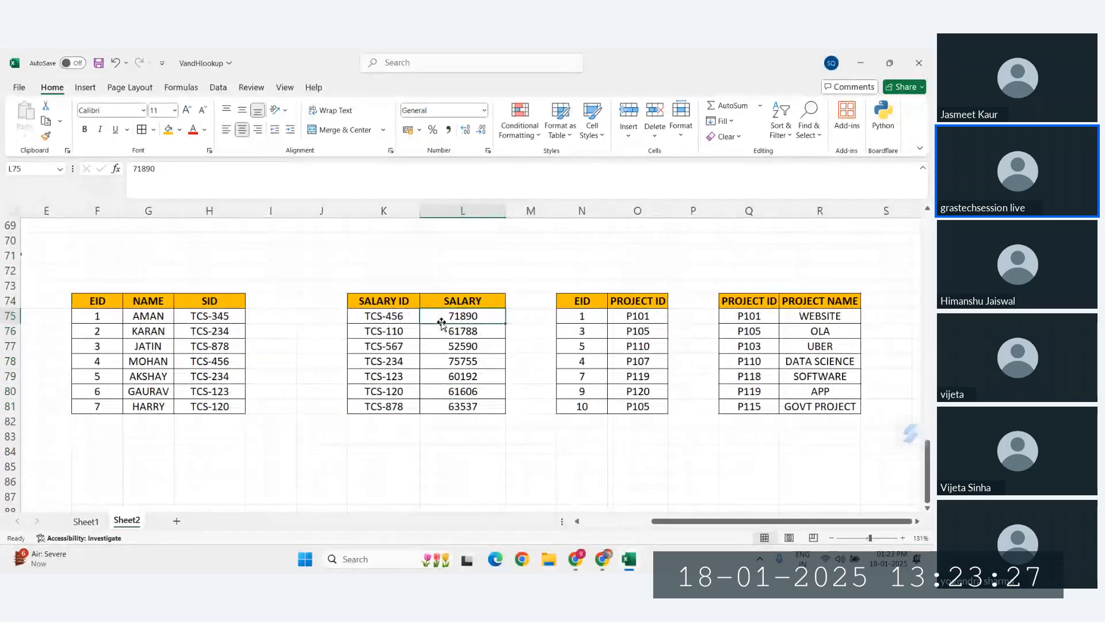
left_click(606, 440)
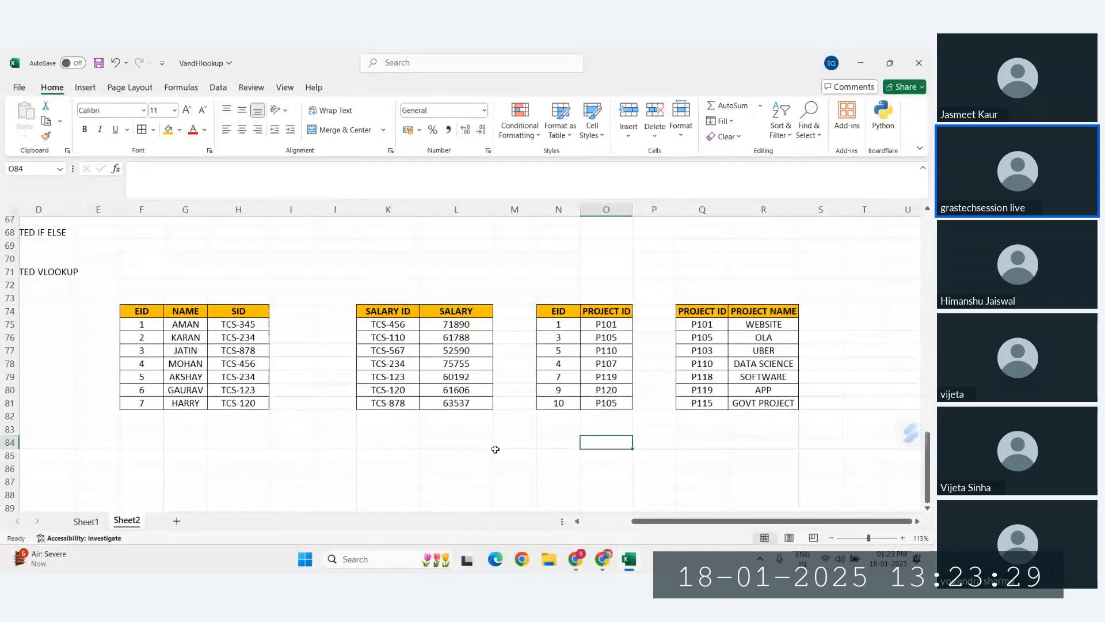
scroll(496, 447, "down", 3)
left_click(418, 434)
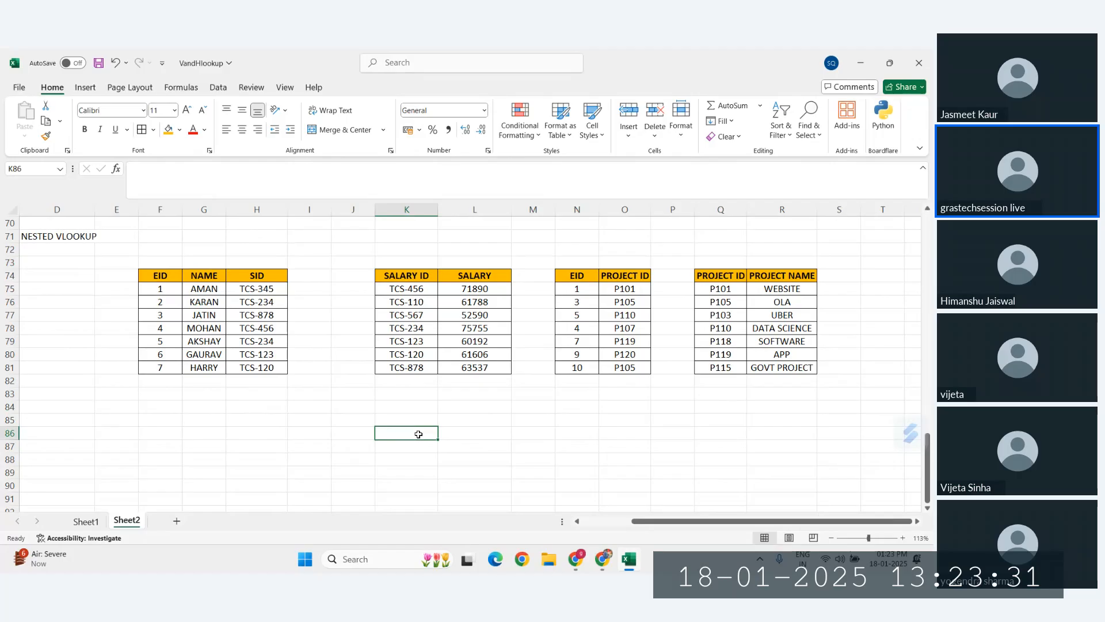
Widen column O slightly to give the PROJECT ID header in O74 more room
left_click_drag(646, 215, 658, 208)
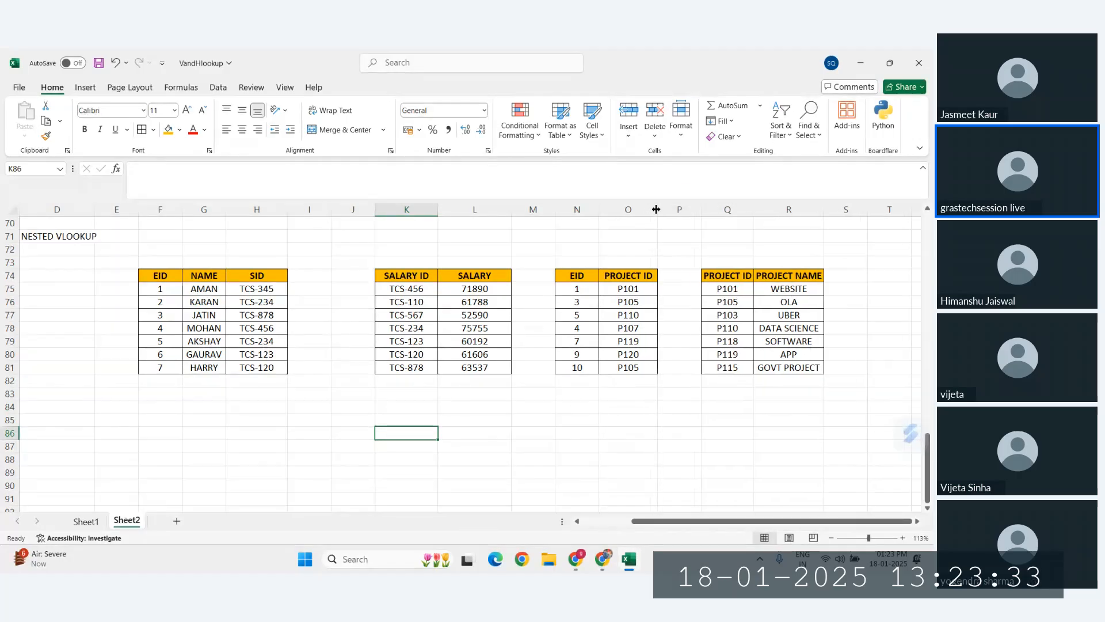
left_click(547, 419)
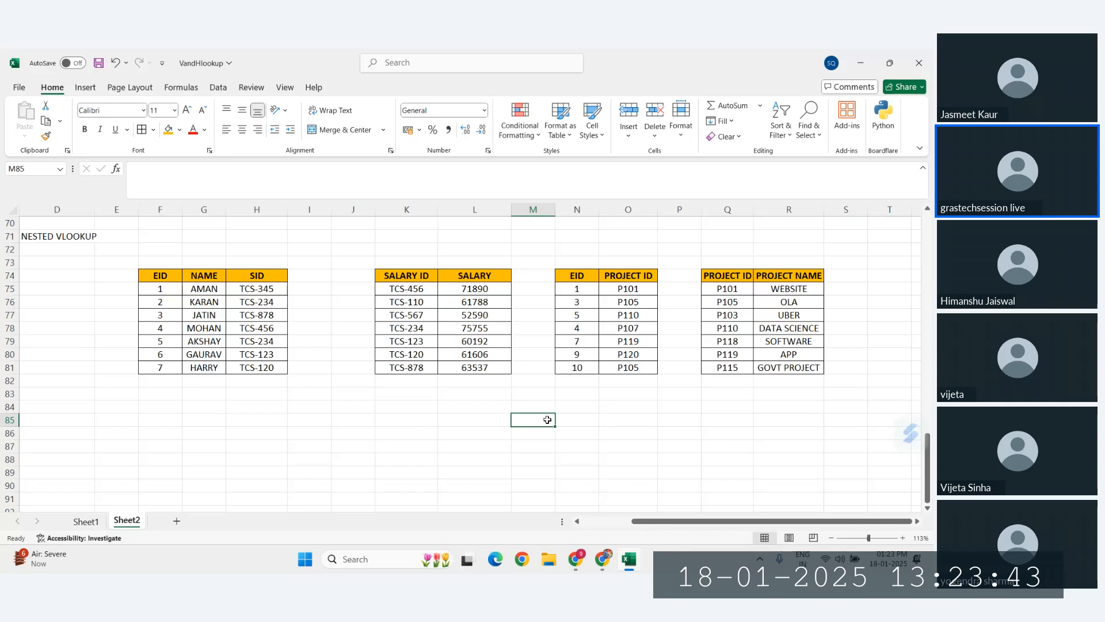
Enter the result table headers NAME, PROJECT and SALARY in H86, I86 and J86
left_click(265, 429)
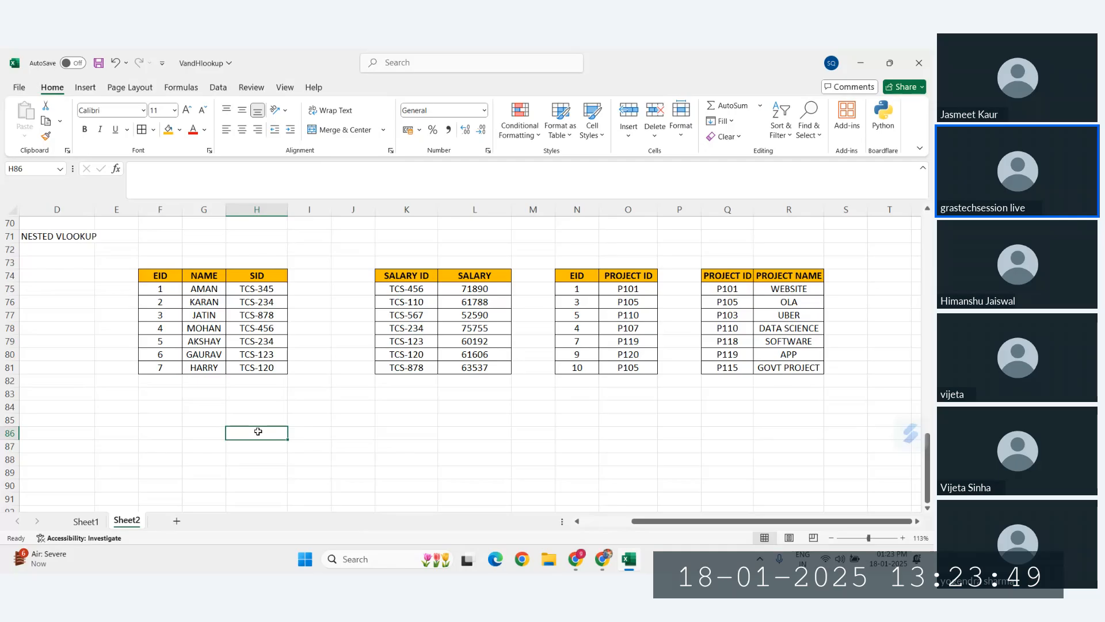
type("NAME")
left_click(293, 436)
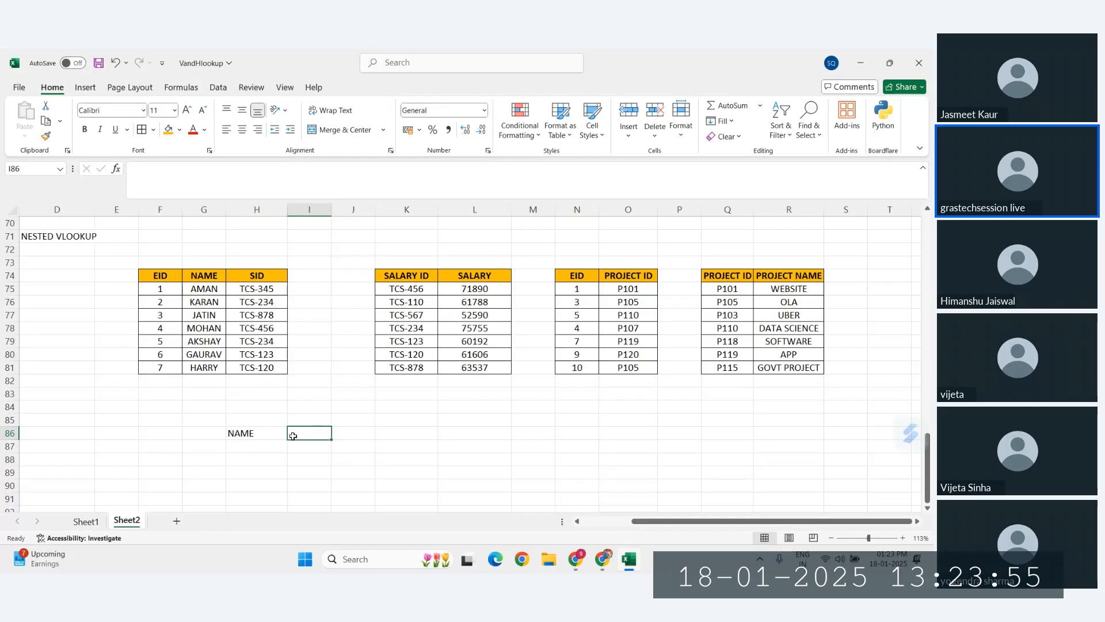
type("PROJECT")
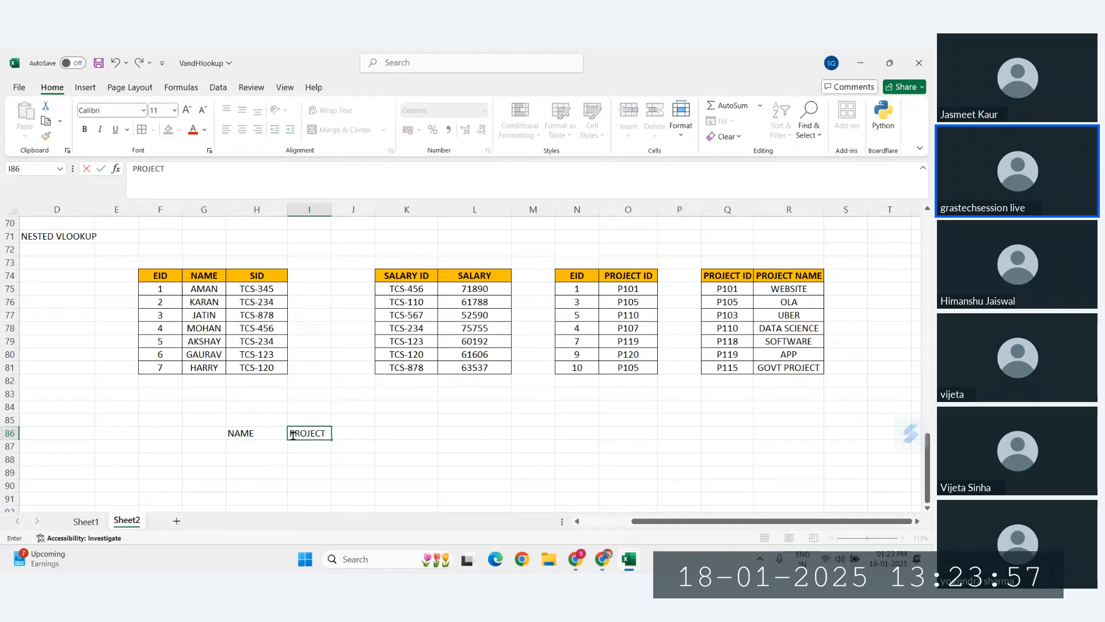
key("Tab")
type("SALA")
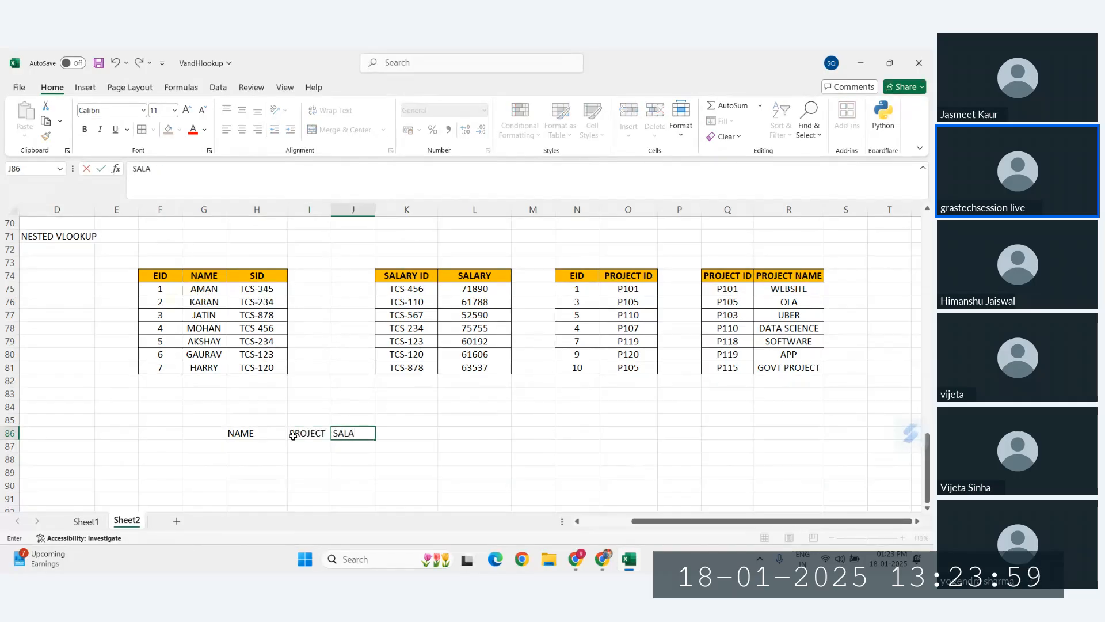
type("TE")
key("BackSpace")
key("BackSpace")
type("RY")
key("Return")
left_click(303, 432)
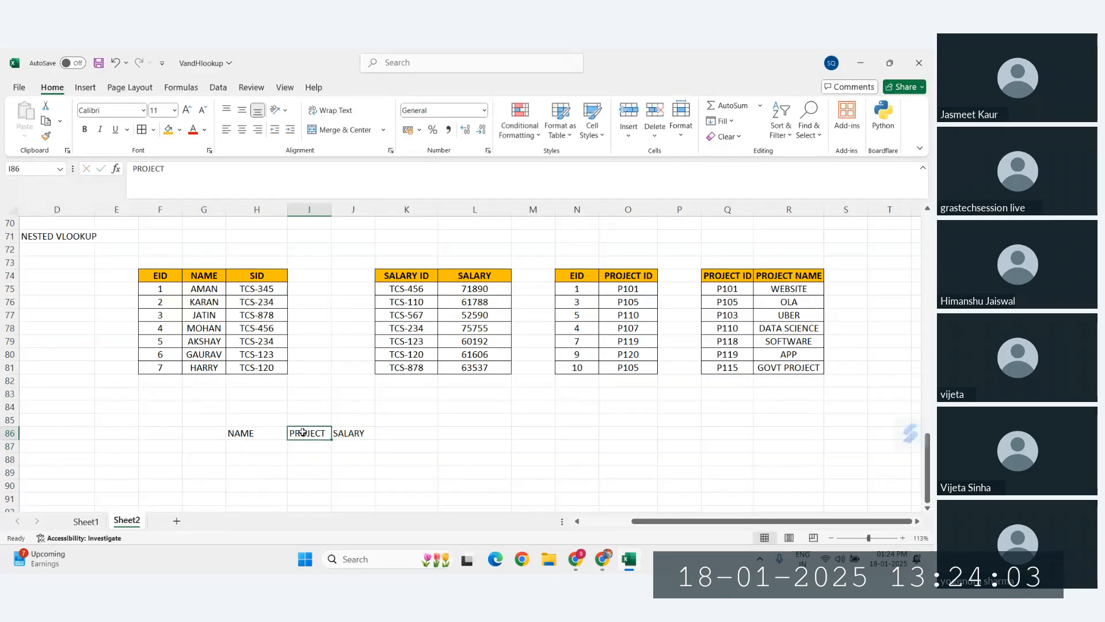
left_click(352, 432)
left_click(307, 436)
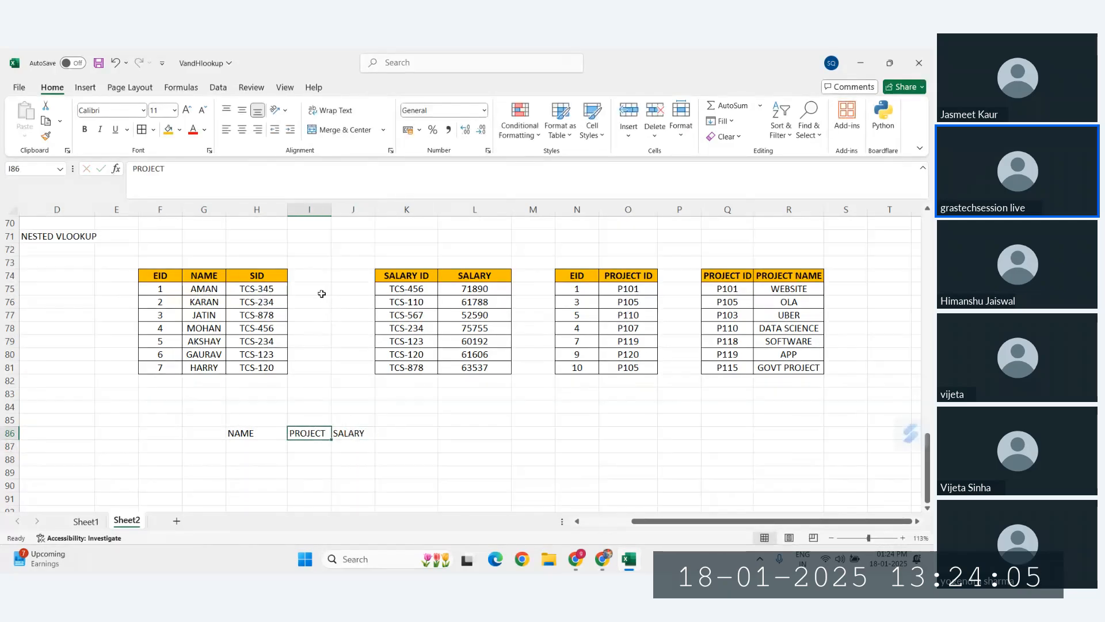
Apply all borders to the result table H86:J87 and centre its contents horizontally
left_click_drag(236, 433, 340, 444)
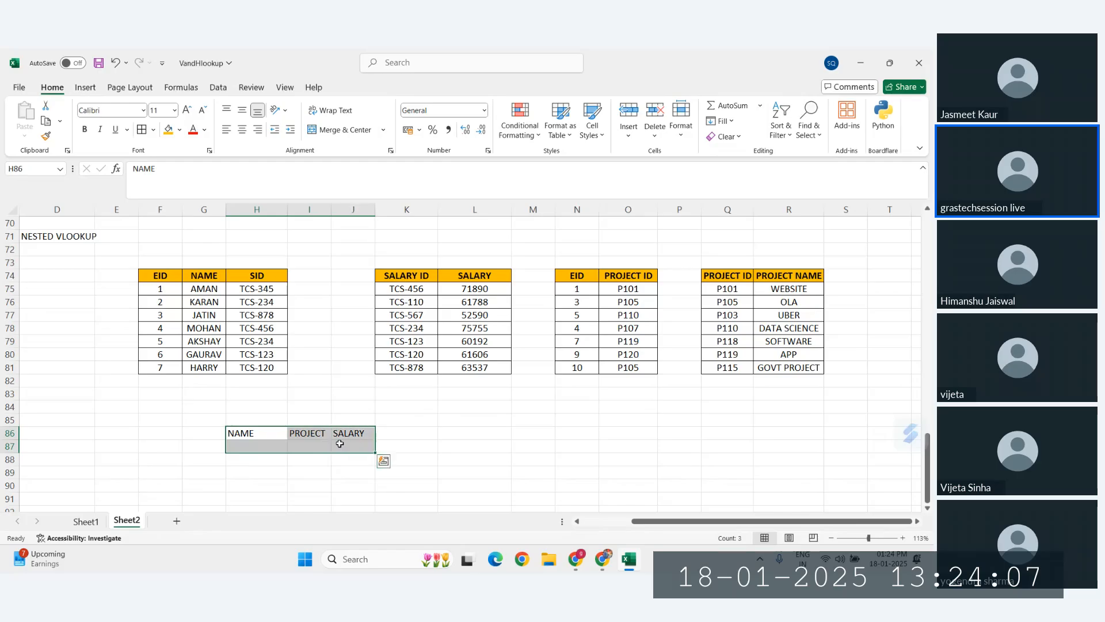
left_click(142, 131)
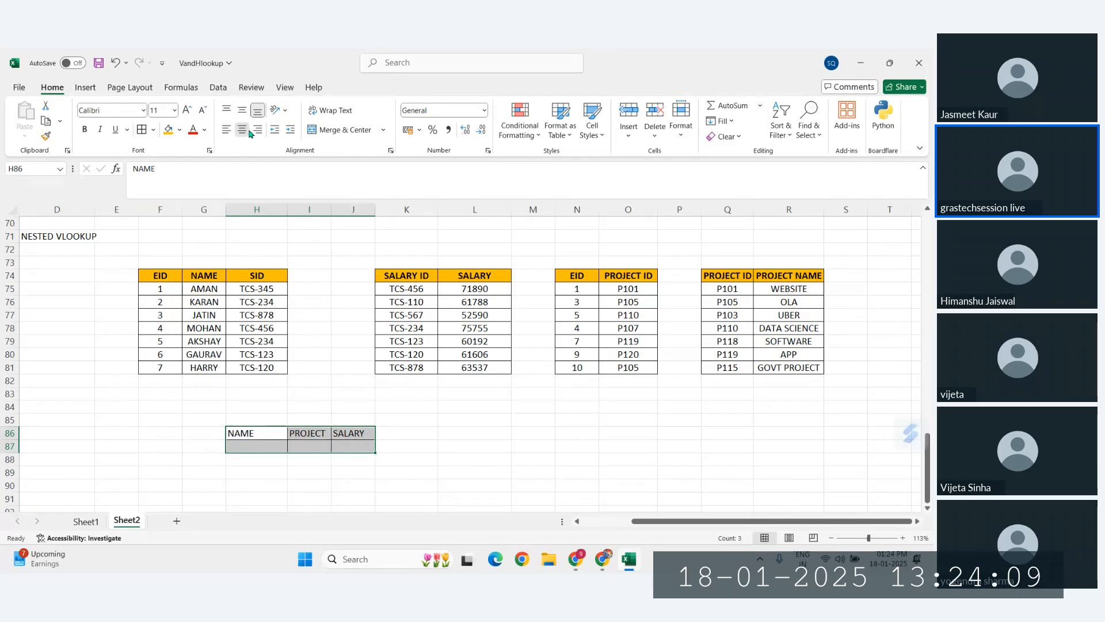
left_click(243, 129)
Fill the result table's header cells H86:J86 with a light green theme colour
left_click_drag(256, 433, 351, 432)
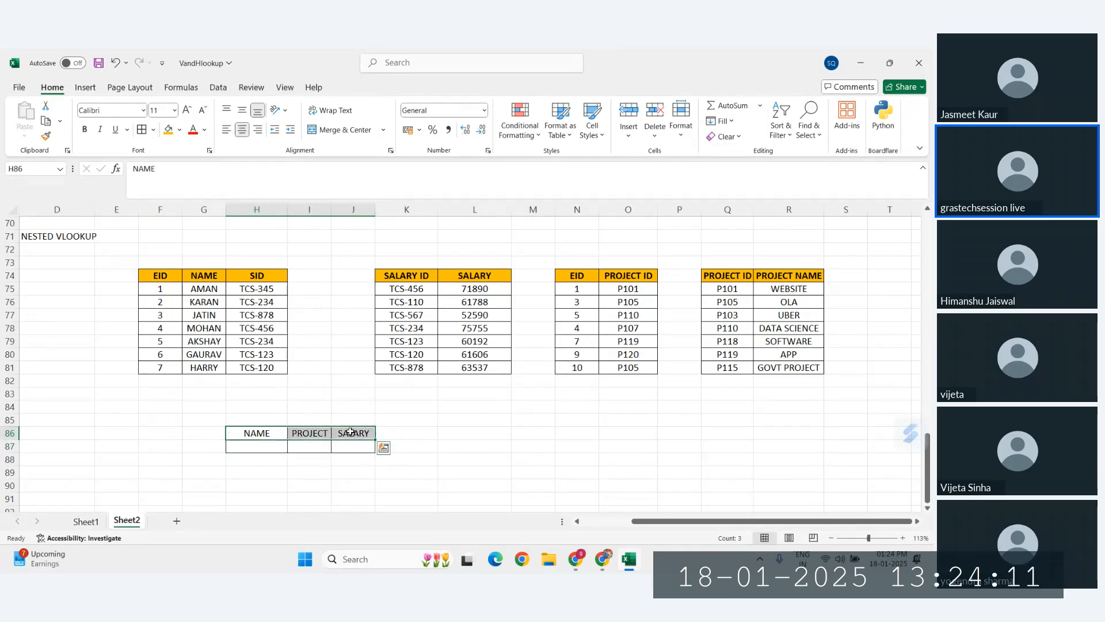
left_click(179, 130)
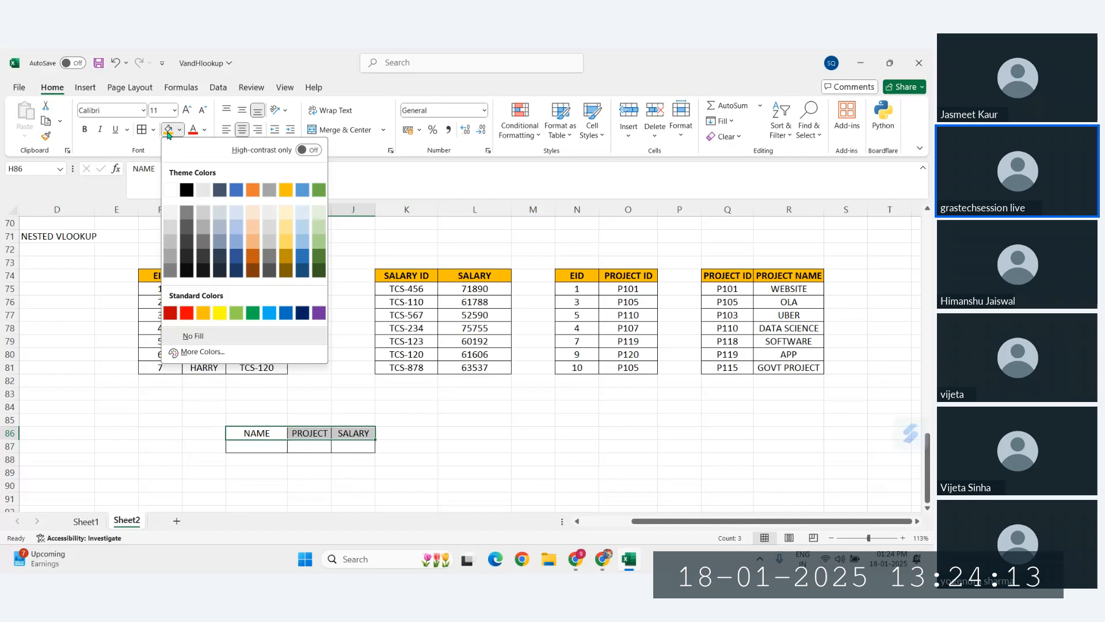
left_click(318, 240)
left_click(431, 432)
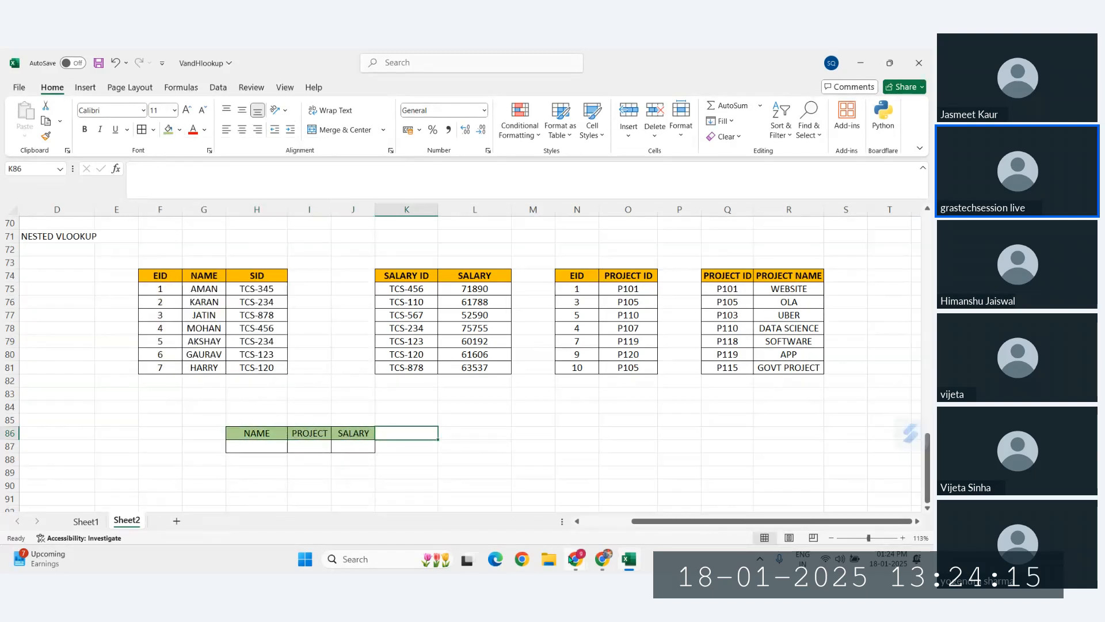
Switch to the Zoho Meeting window in Chrome to check the participants, and return to the VandHlookup workbook in Excel
mouse_move(575, 559)
left_click(503, 495)
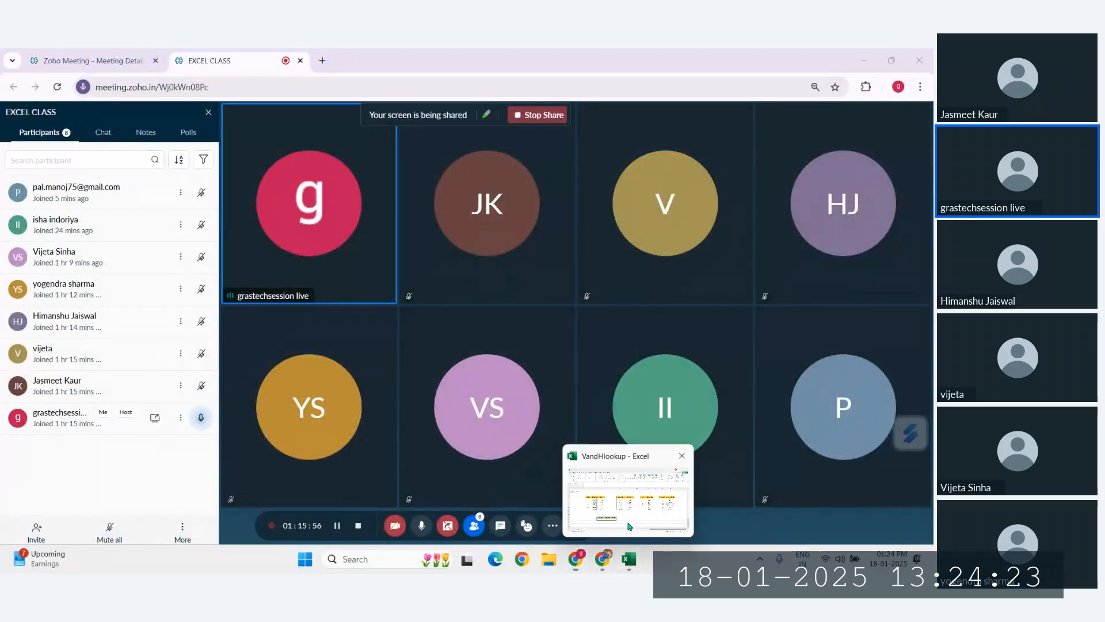
left_click(629, 525)
Enter the name of the employee with EID 3 as the lookup name in H87
left_click(256, 398)
left_click(260, 446)
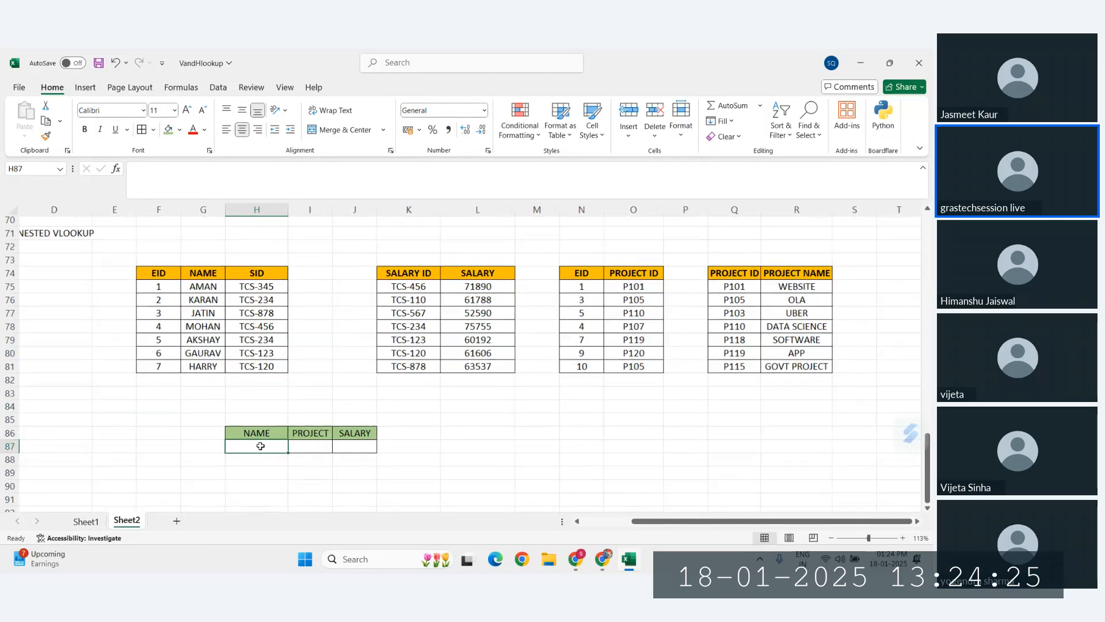
scroll(260, 446, "up", 3)
scroll(264, 474, "down", 2)
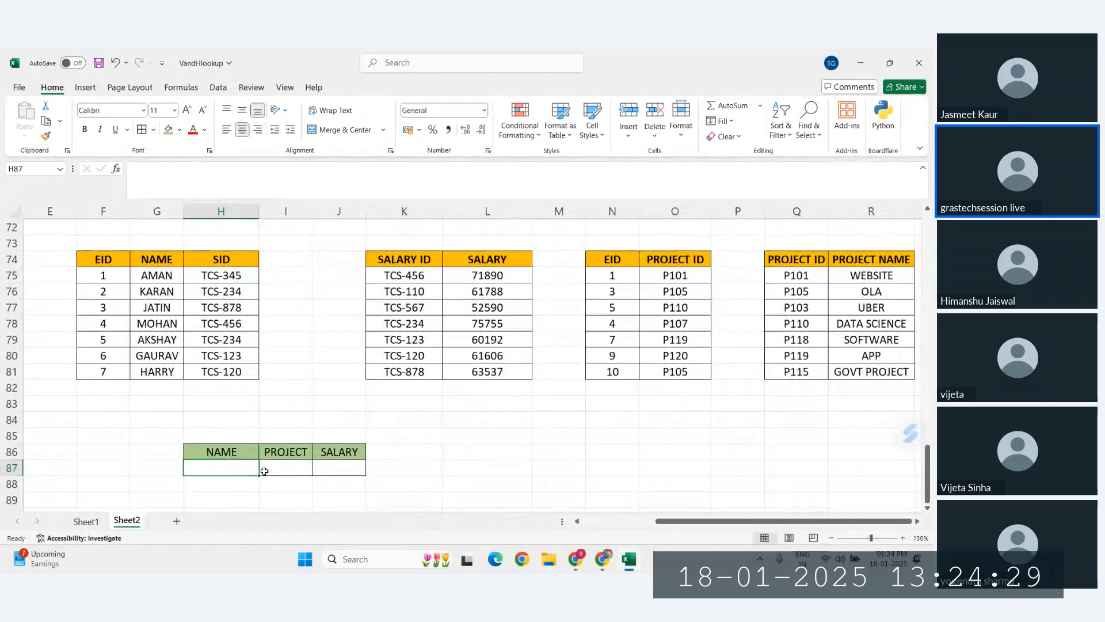
type("JATIN")
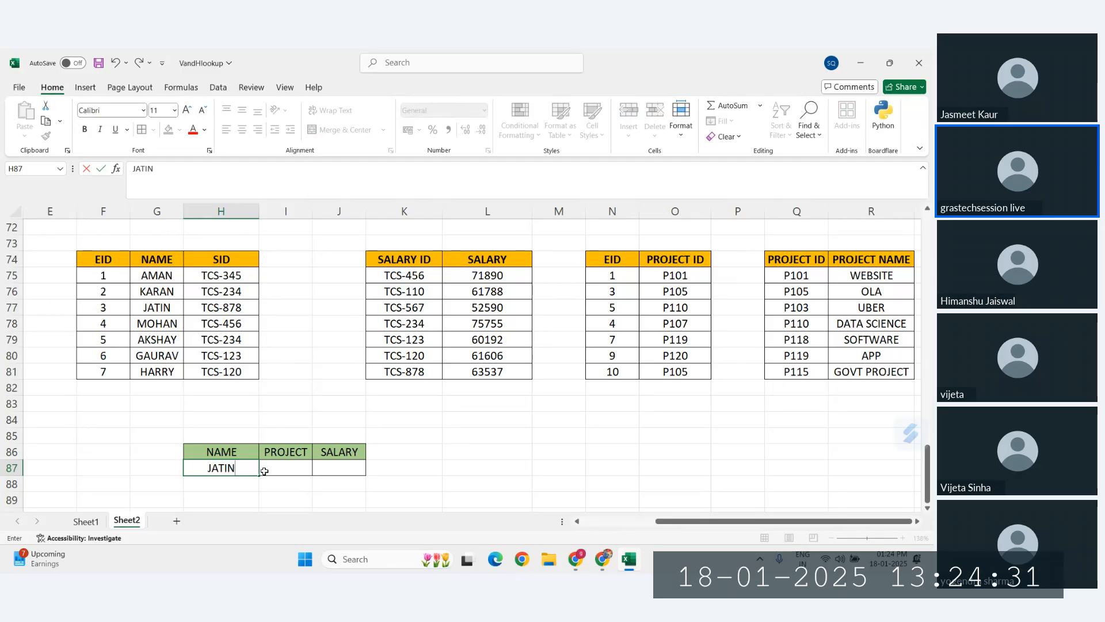
key("Return")
Trace the lookup name from H87 to its row in the employee table and examine the matching EID
left_click(271, 468)
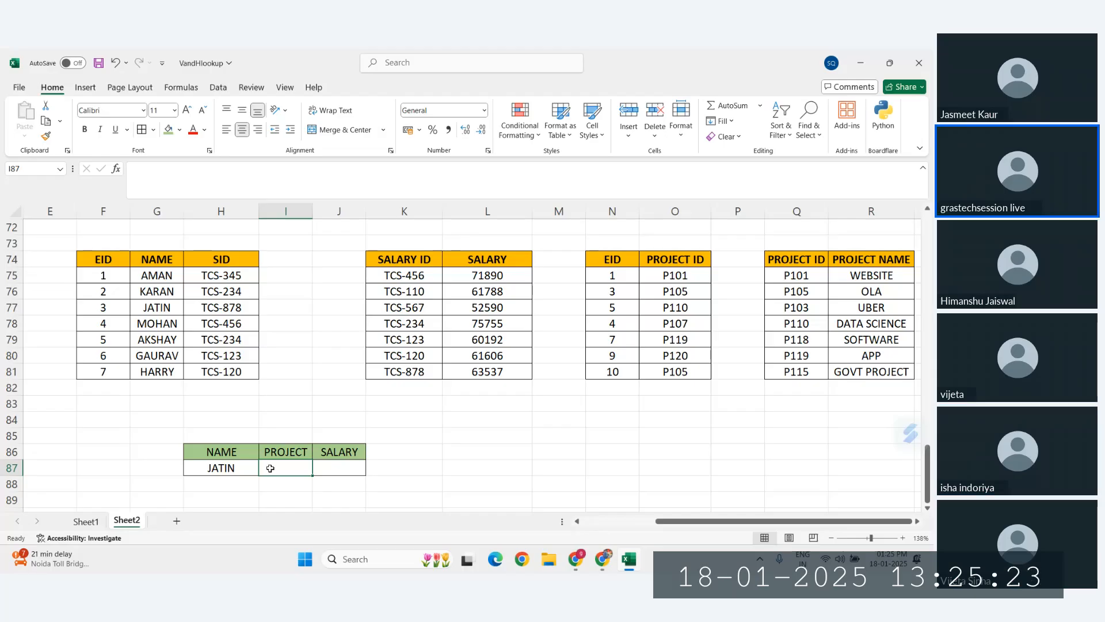
left_click(246, 464)
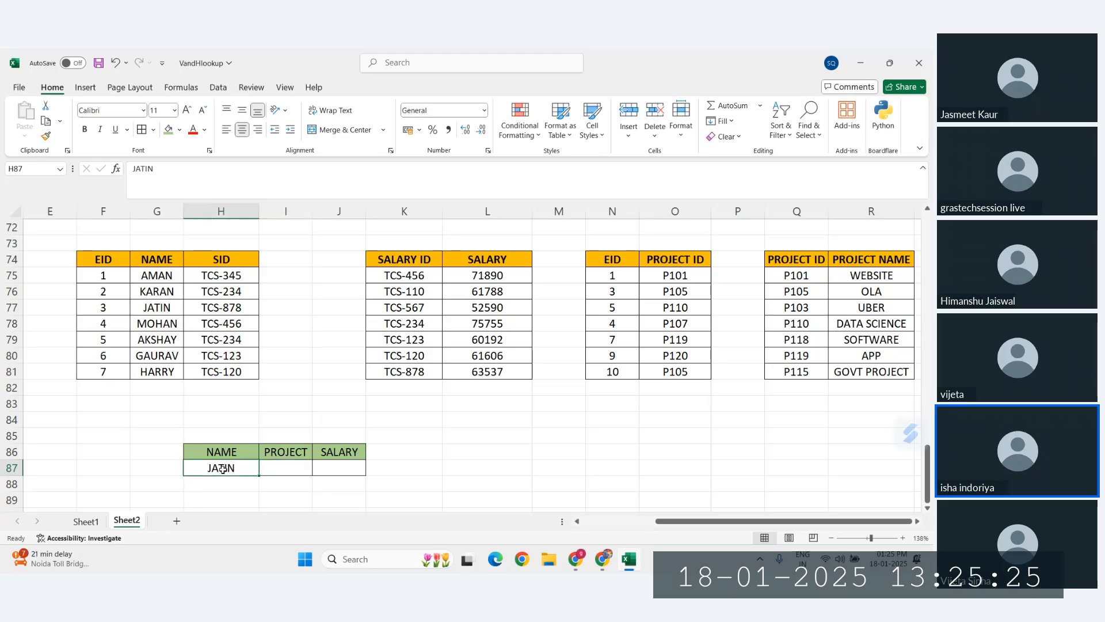
left_click(156, 307)
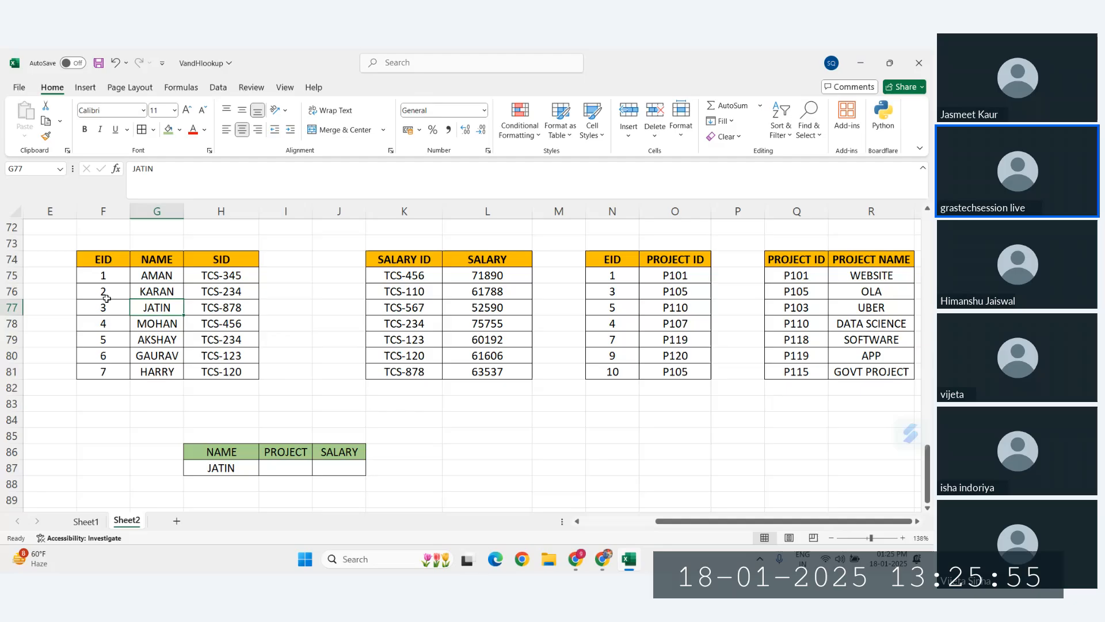
left_click(11, 307)
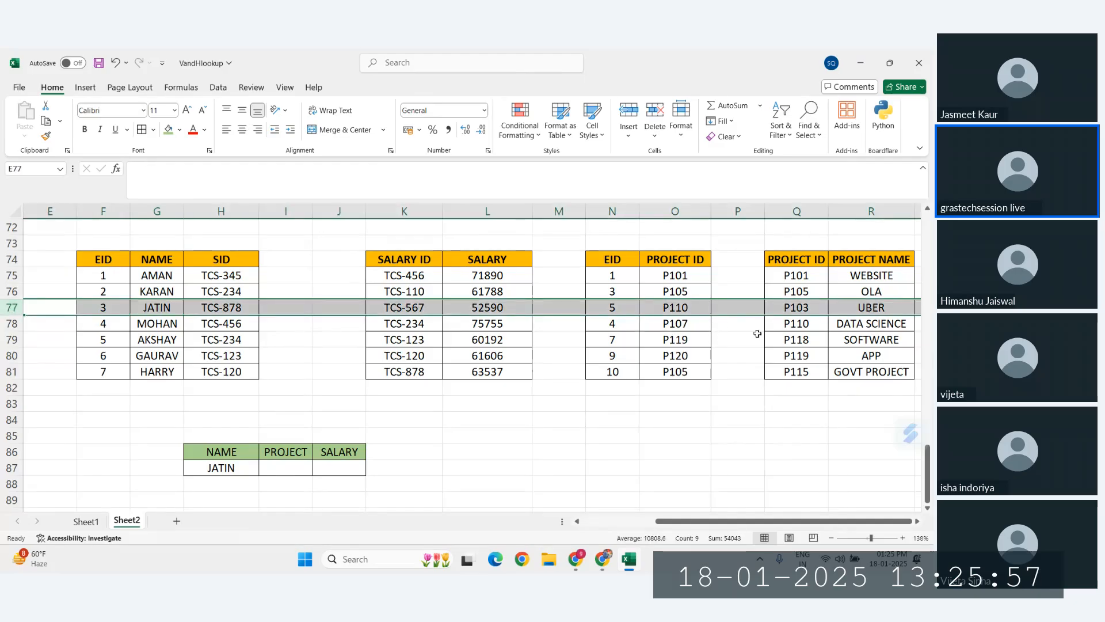
left_click(690, 386)
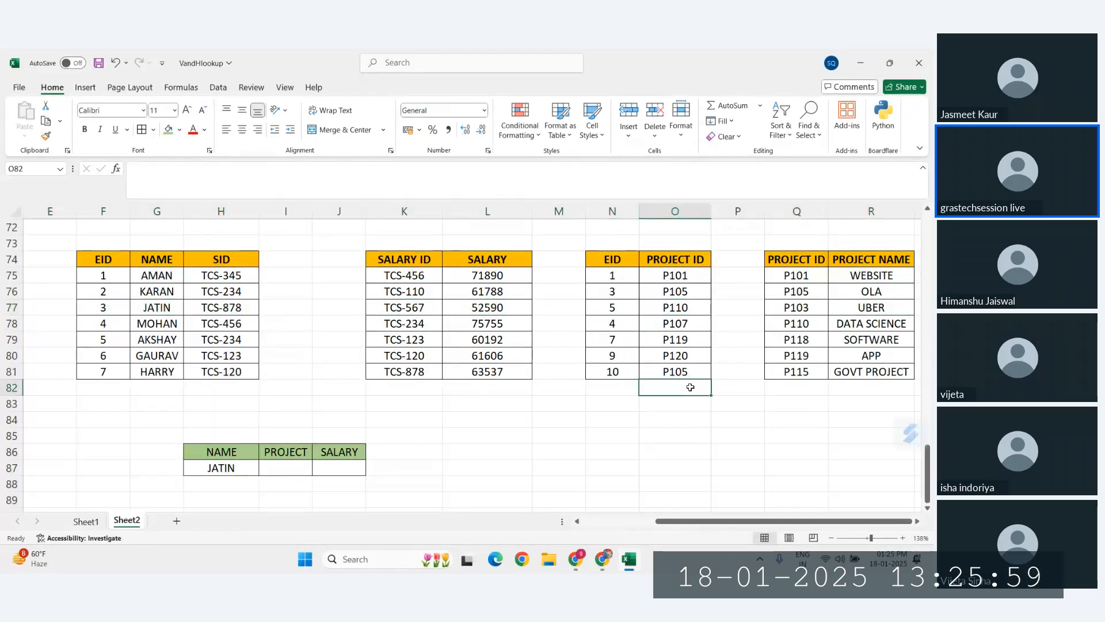
right_click(665, 453)
key("Escape")
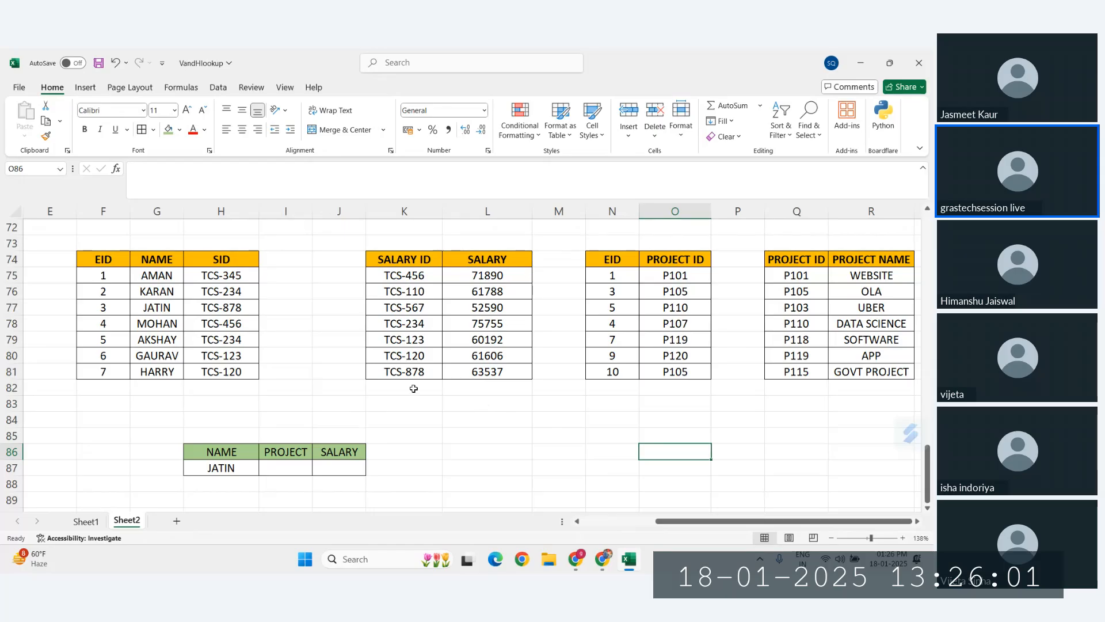
left_click(165, 309)
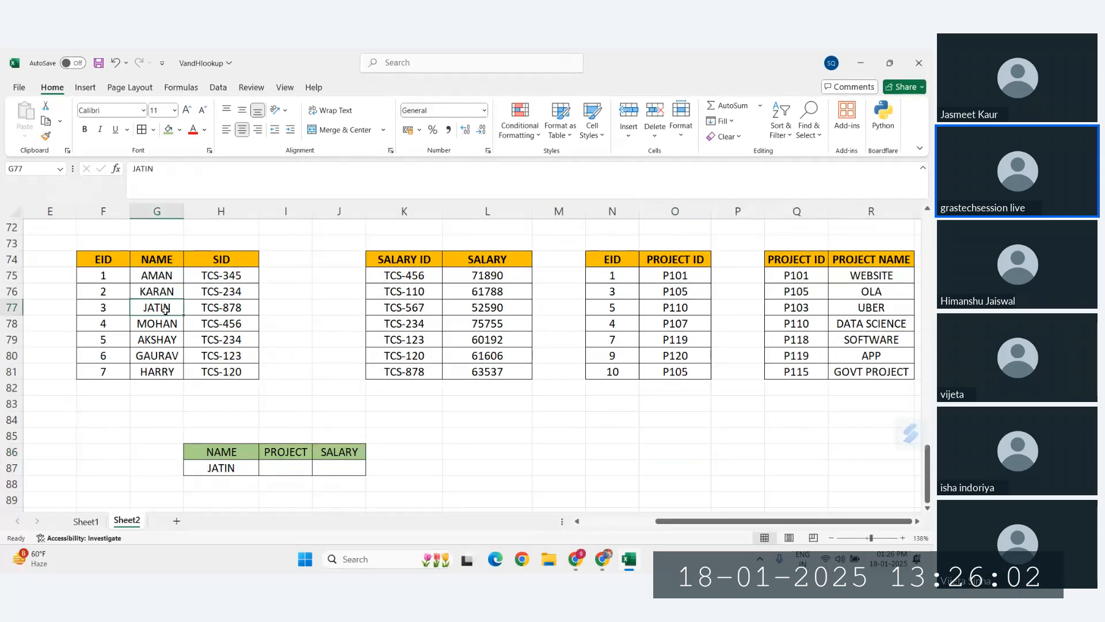
left_click(103, 309)
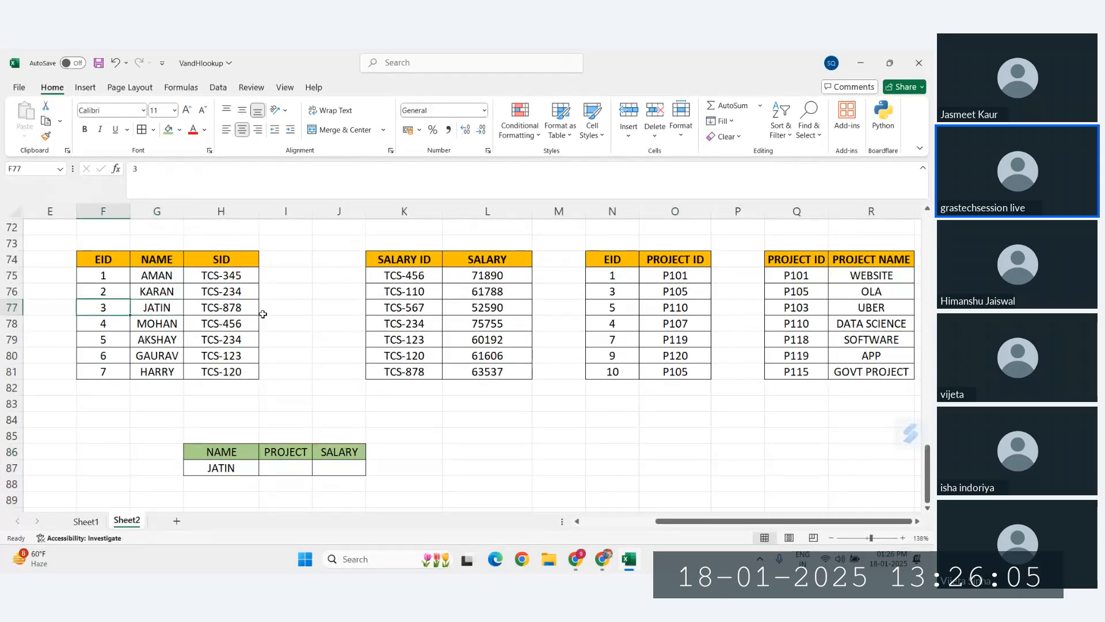
left_click(152, 307)
left_click(98, 309)
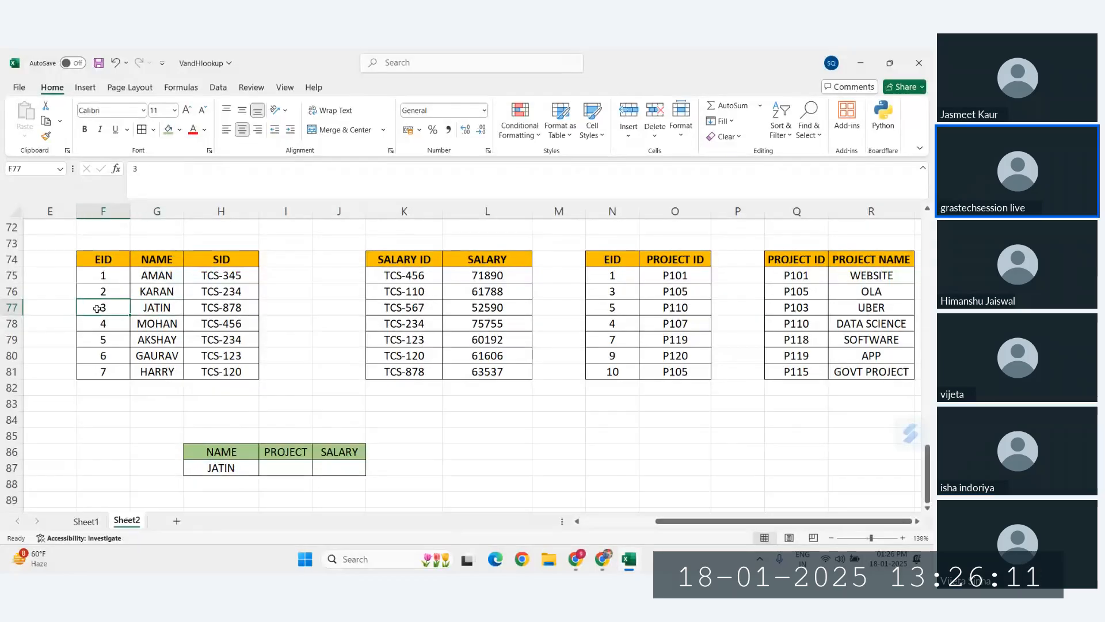
left_click(156, 310)
left_click(100, 311)
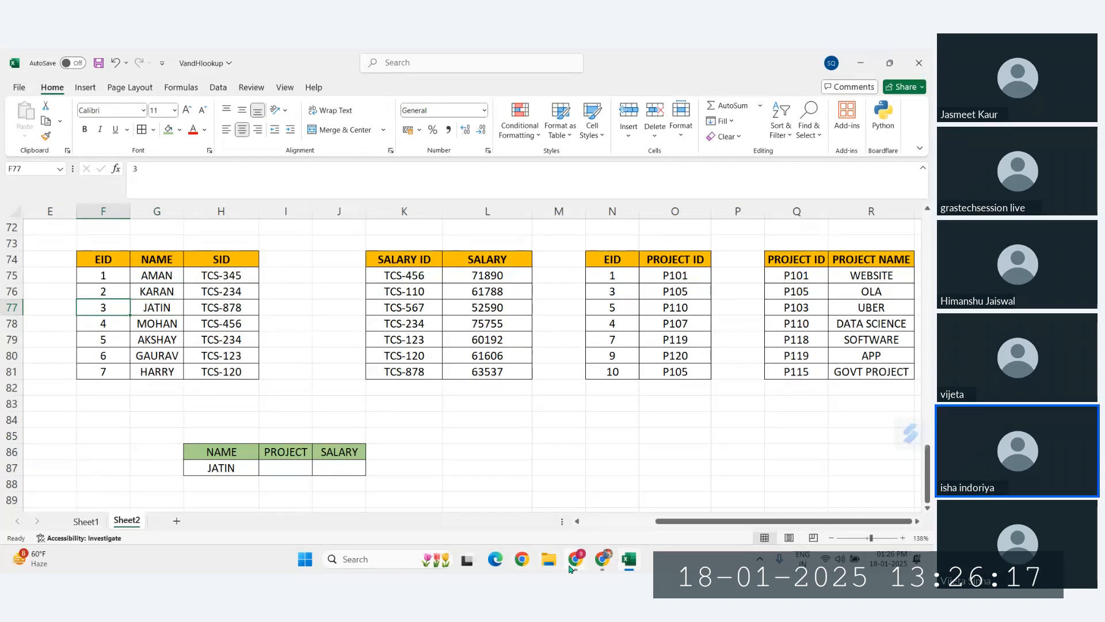
Check the class participants in the Zoho Meeting window in Chrome again and return to the workbook in Excel
mouse_move(602, 559)
left_click(535, 519)
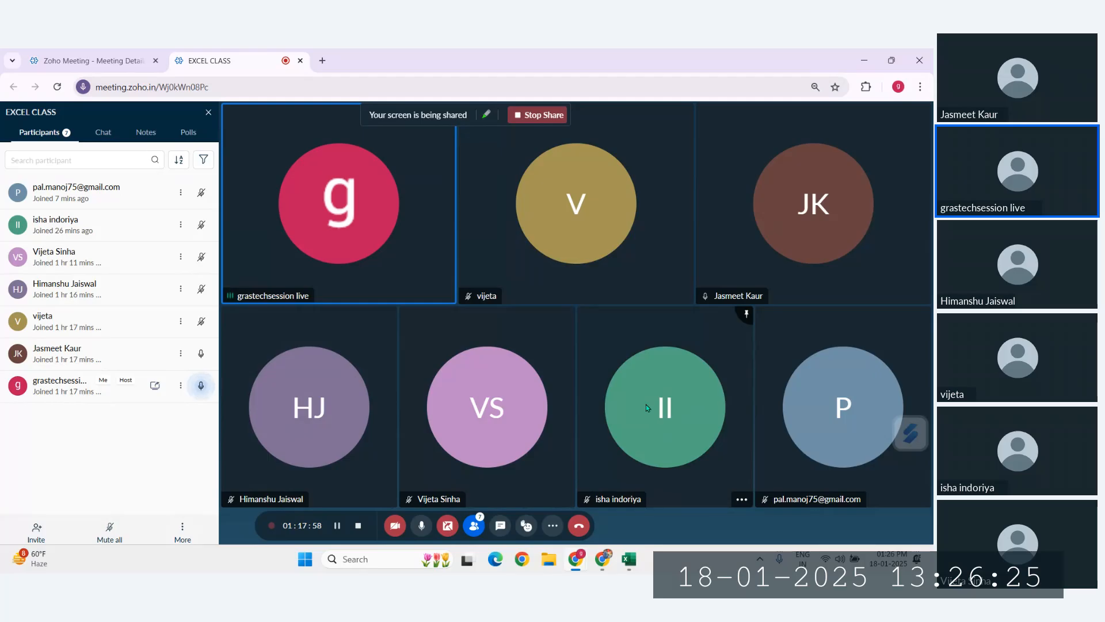
mouse_move(638, 568)
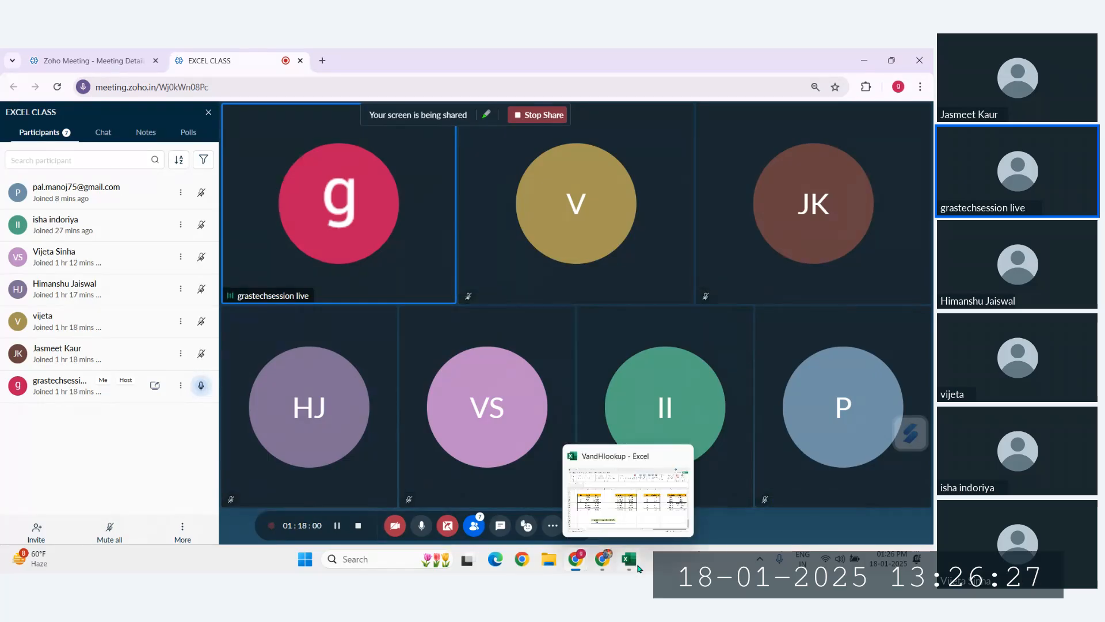
left_click(624, 517)
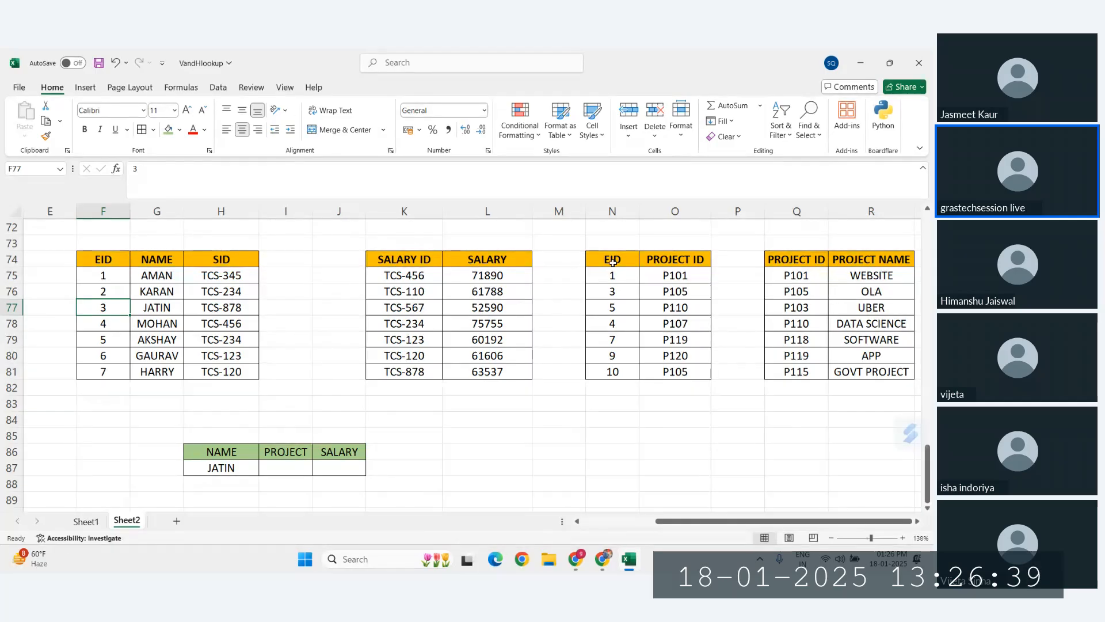
Examine how EID 3 links to its PROJECT ID in row 76 of the EID and PROJECT ID table
left_click_drag(613, 262, 613, 291)
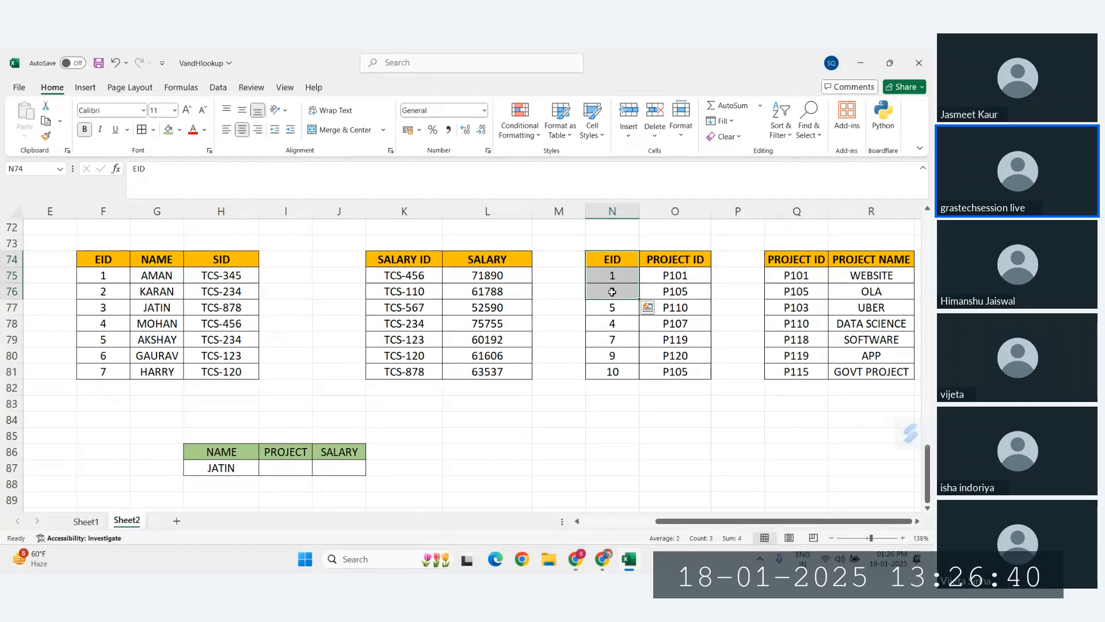
left_click(685, 294)
left_click(611, 293)
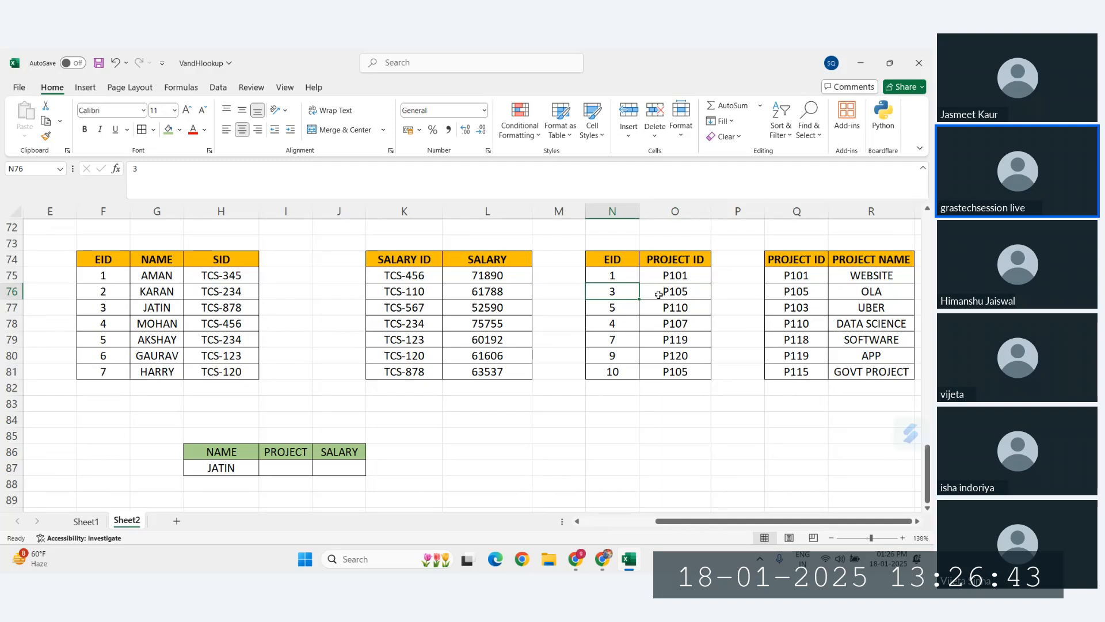
left_click(679, 293)
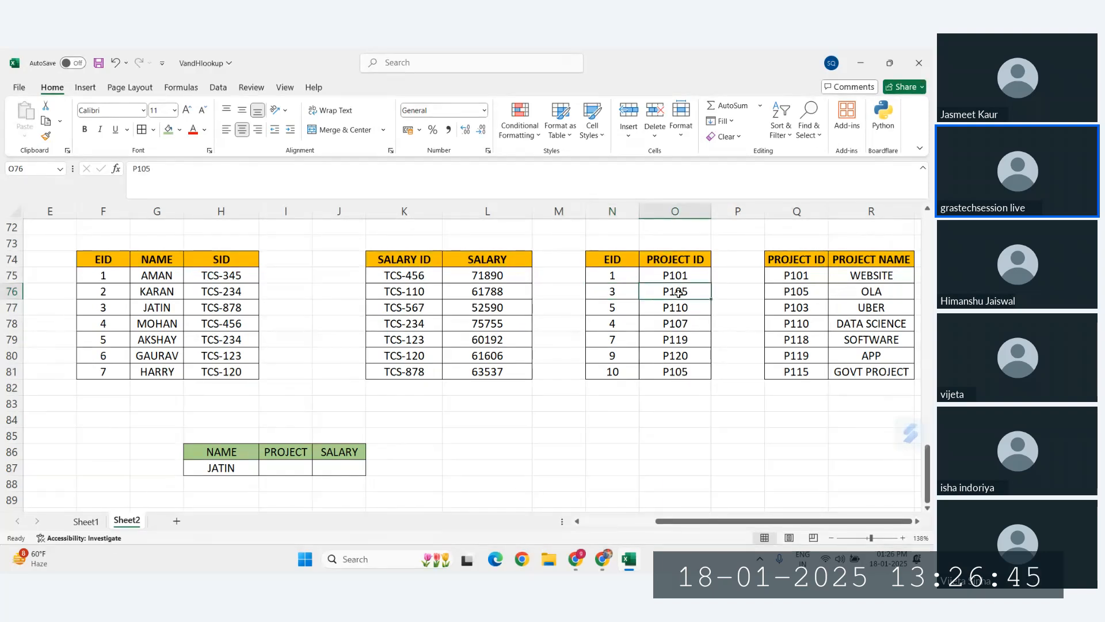
left_click(613, 289)
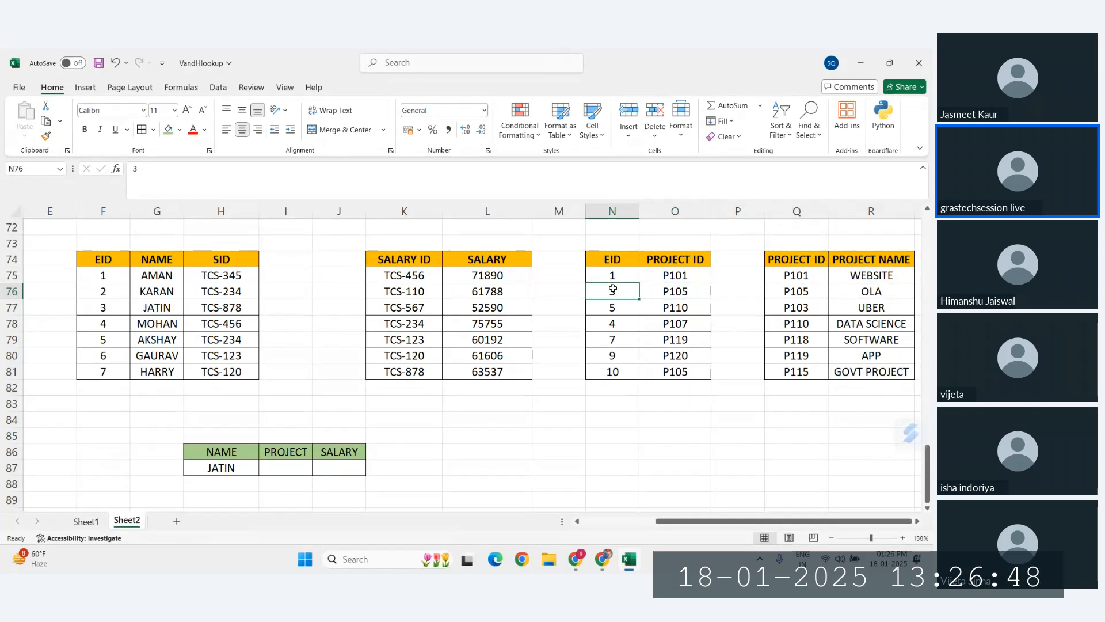
left_click(671, 290)
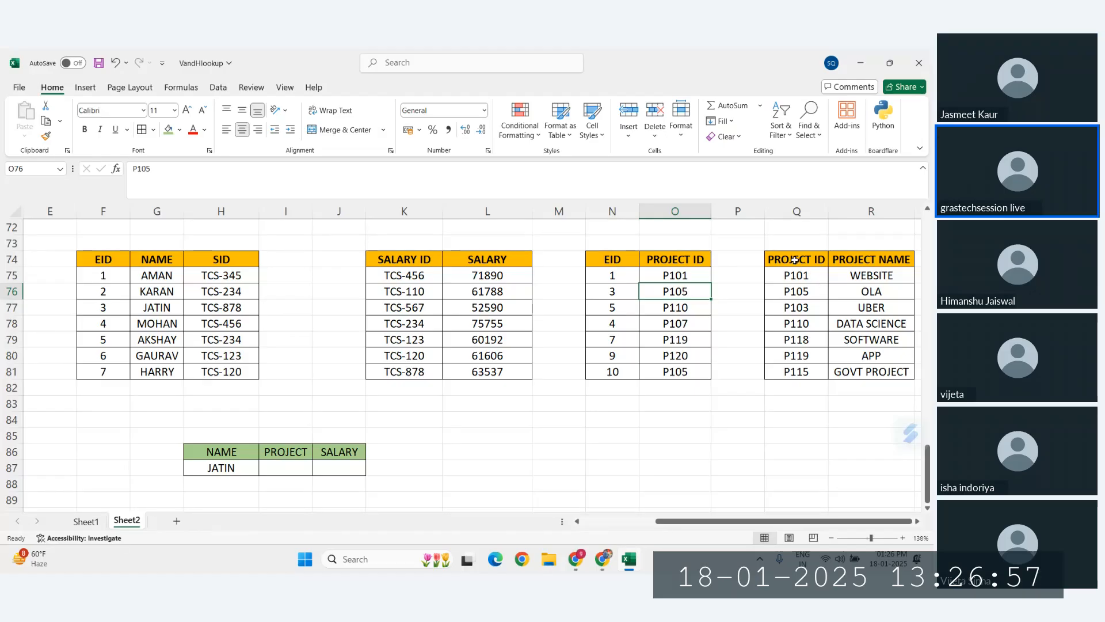
Examine the PROJECT ID and PROJECT NAME columns of the project table in Q74:R81
left_click_drag(795, 260, 796, 371)
left_click_drag(872, 259, 851, 371)
left_click_drag(800, 264, 799, 368)
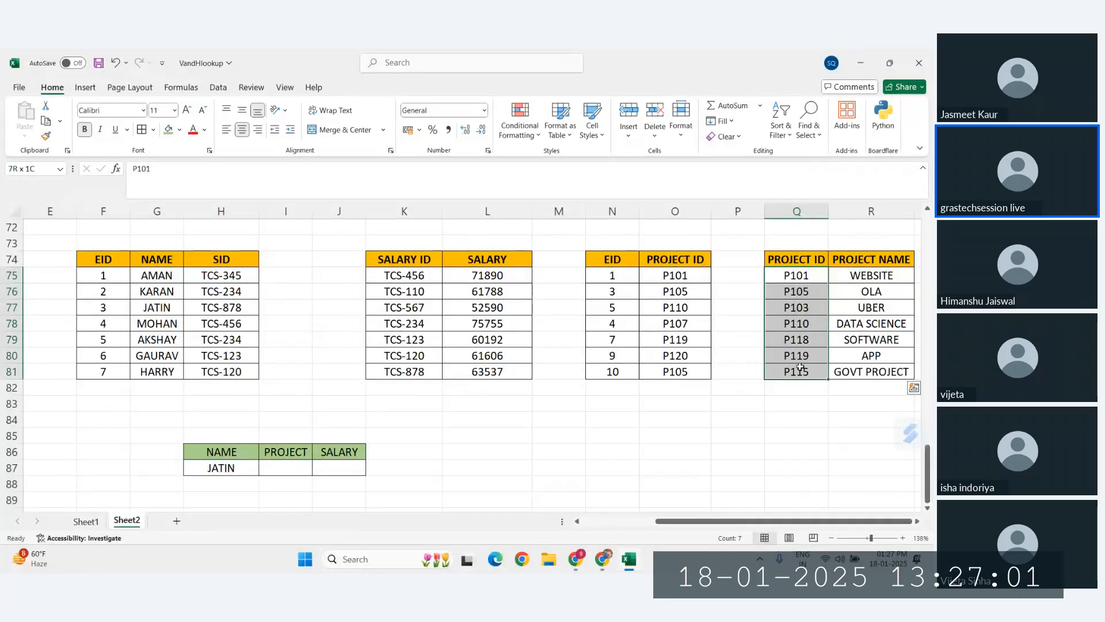
left_click(859, 264)
key("ctrl+shift+Down")
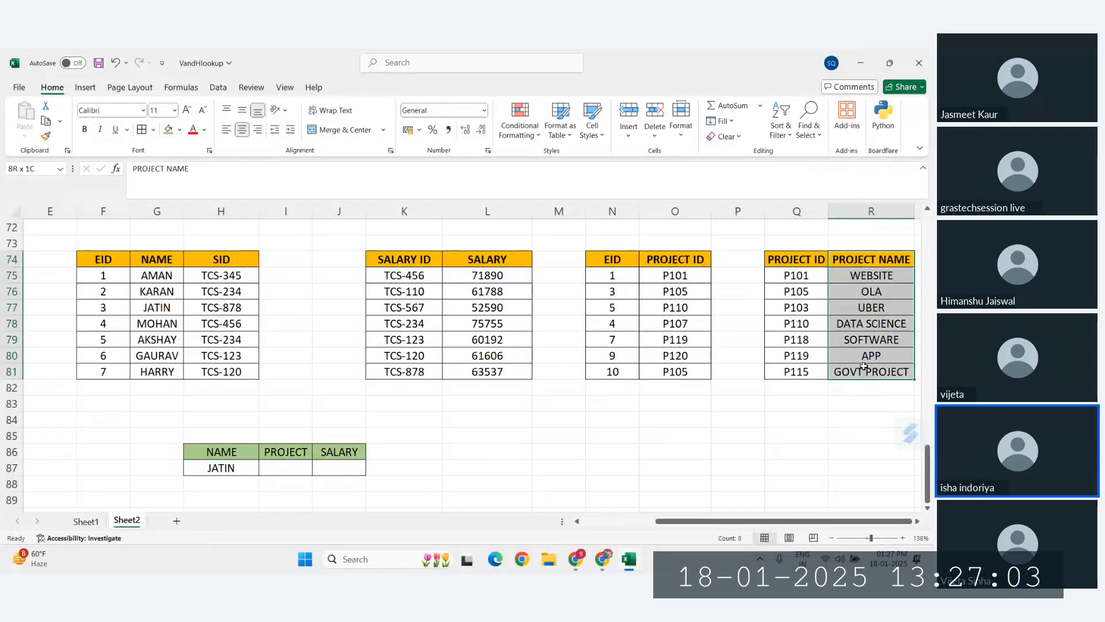
left_click_drag(801, 266, 806, 371)
left_click_drag(880, 265, 874, 361)
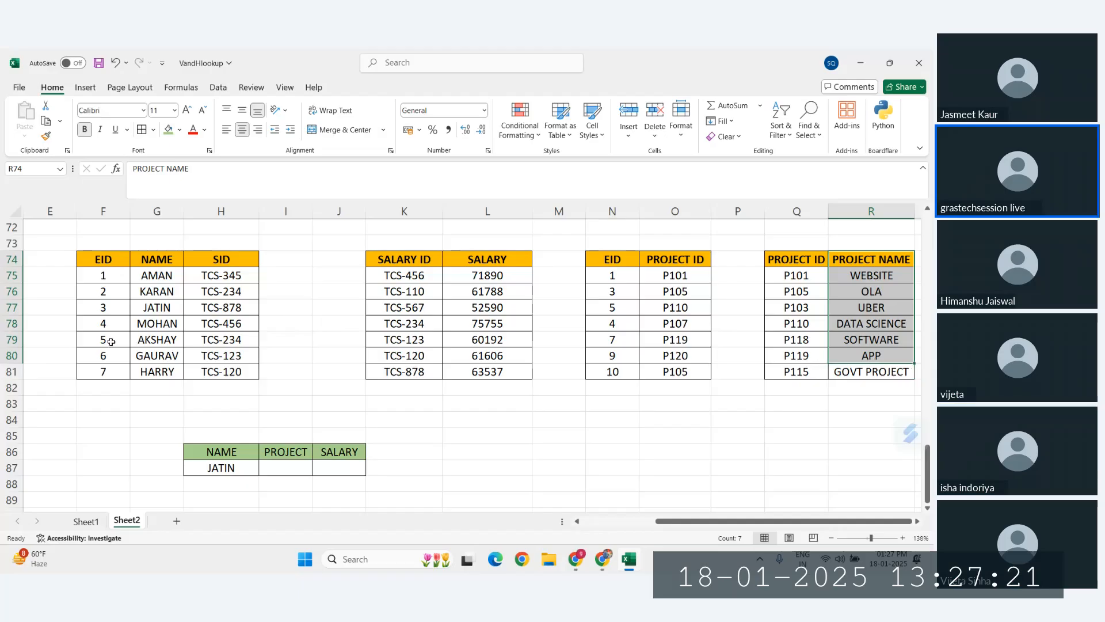
Select the name of the employee with EID 5, check the Zoho Meeting participants in Chrome and return to the workbook in Excel
left_click(165, 340)
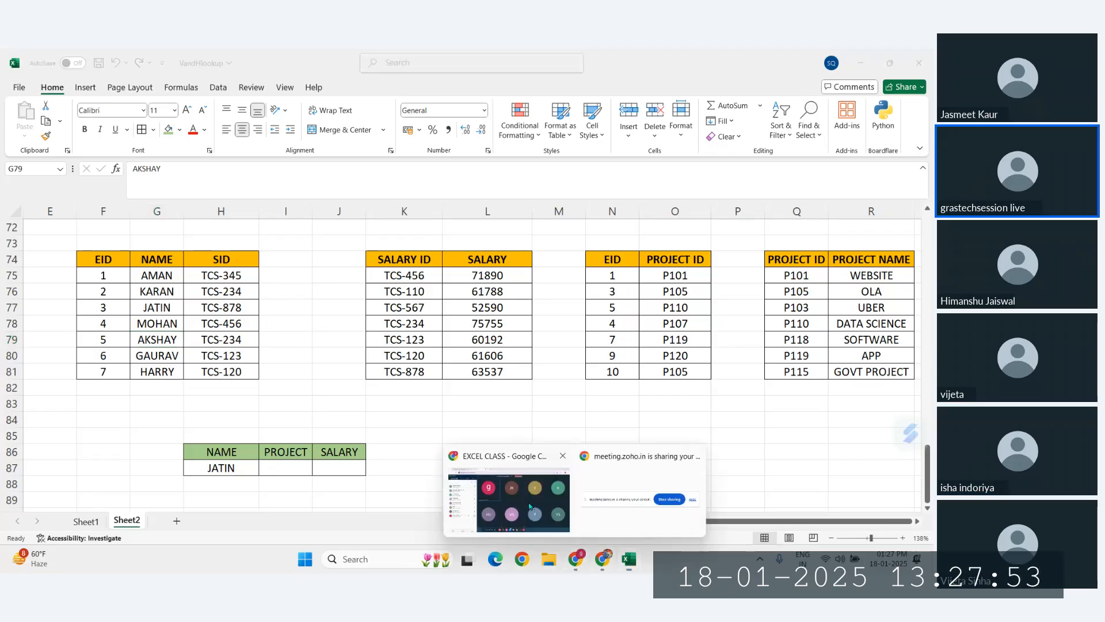
left_click(498, 503)
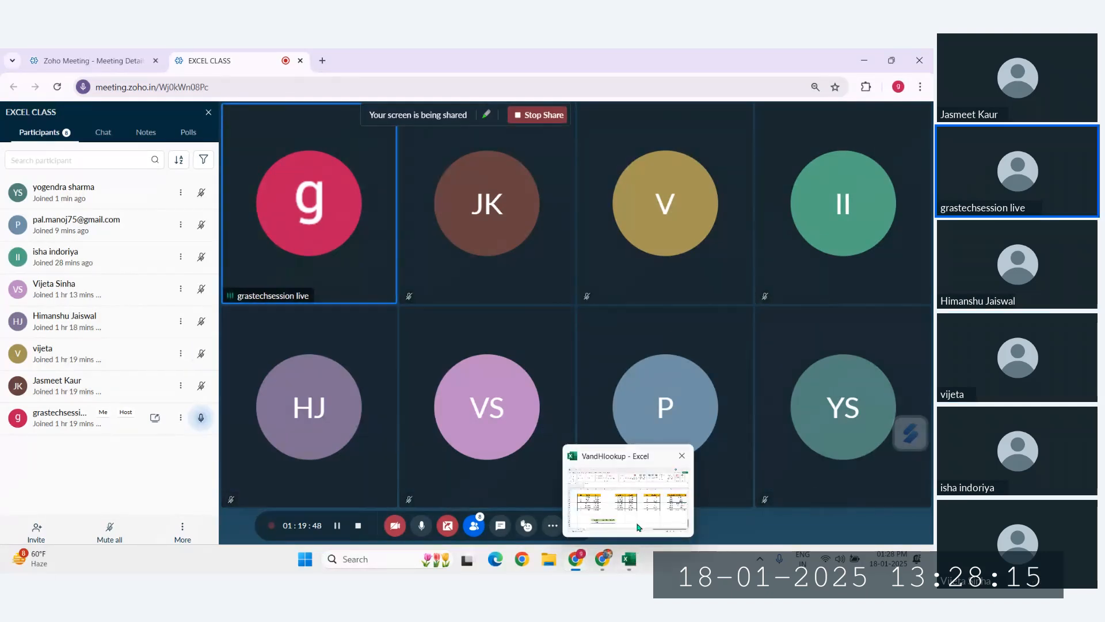
left_click(639, 525)
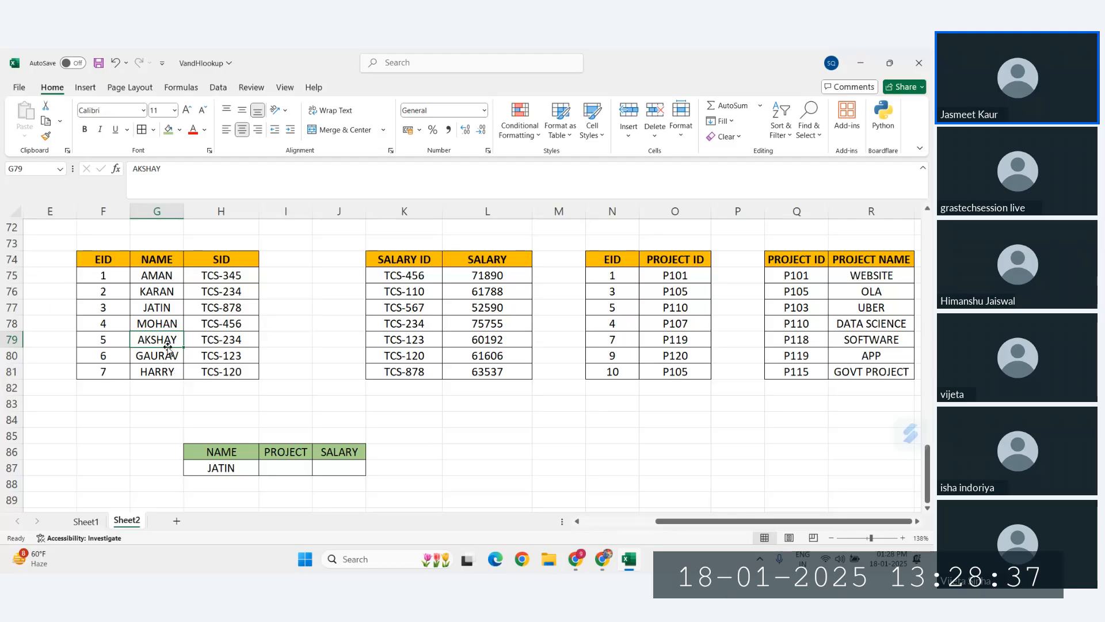
Trace EID 5 from the employee table to its PROJECT ID in row 77 and on to the matching PROJECT NAME
left_click_drag(167, 345, 100, 342)
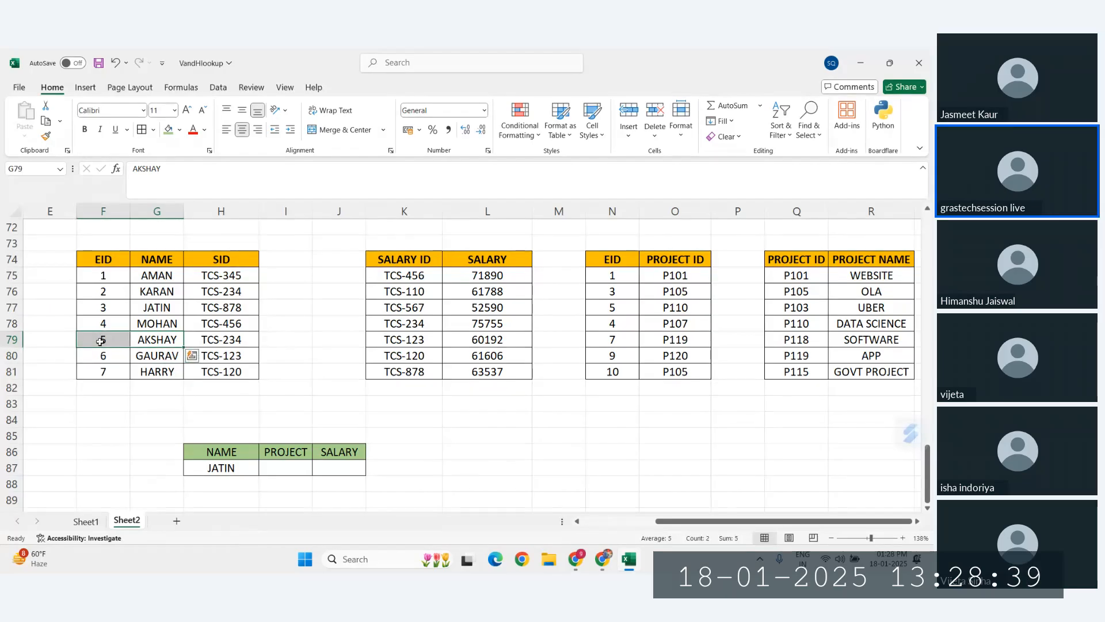
left_click_drag(612, 276, 612, 307)
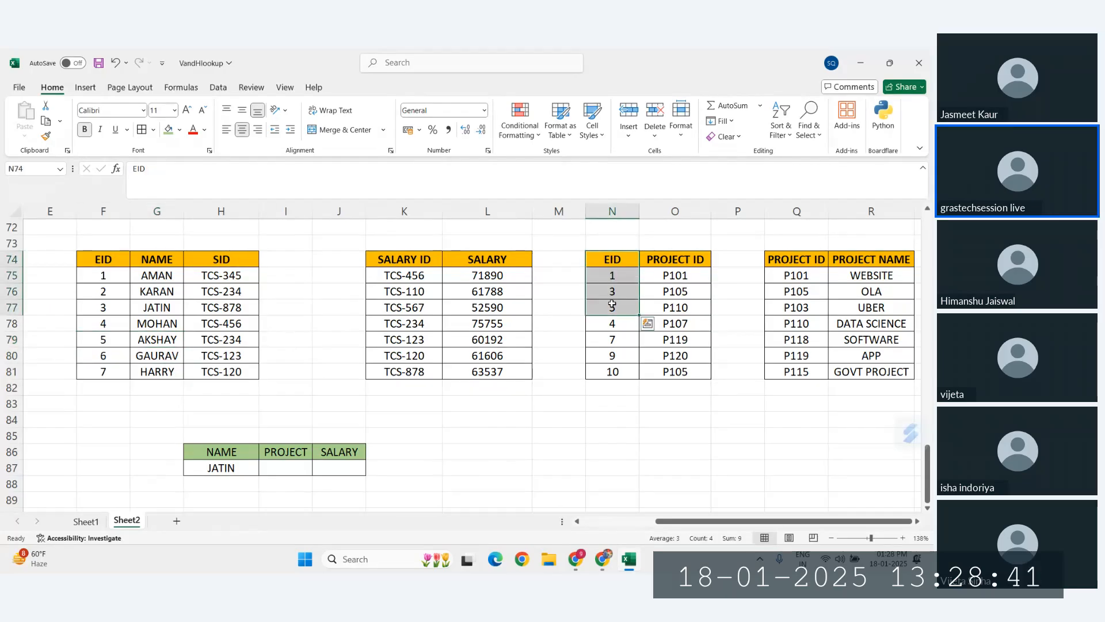
left_click(683, 307)
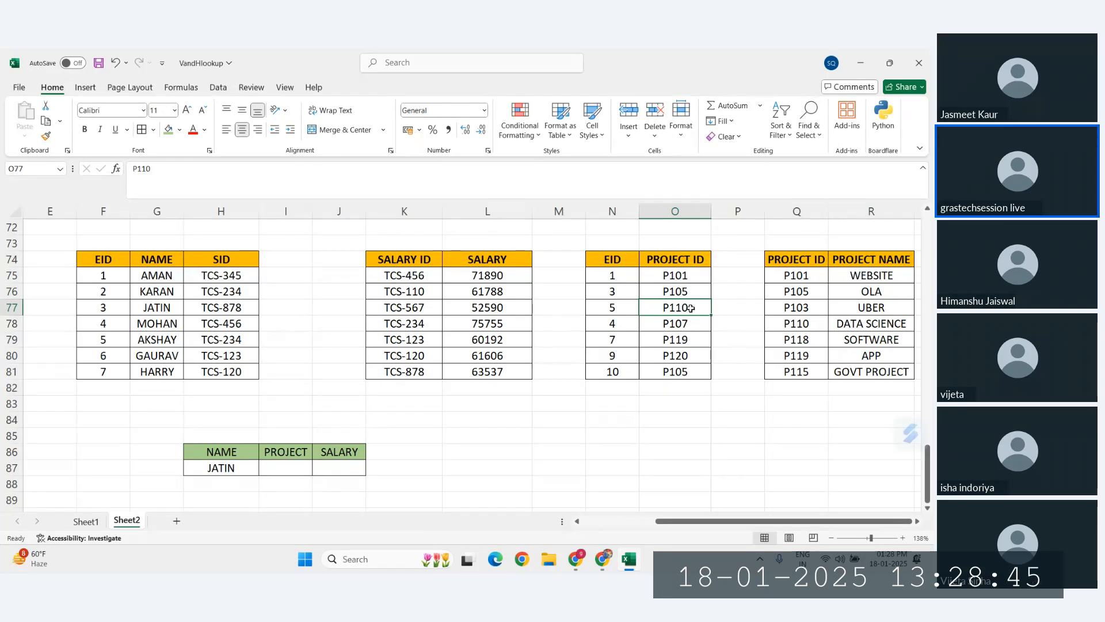
mouse_move(607, 309)
left_mouse_down()
mouse_move(865, 309)
mouse_move(607, 309)
left_mouse_up()
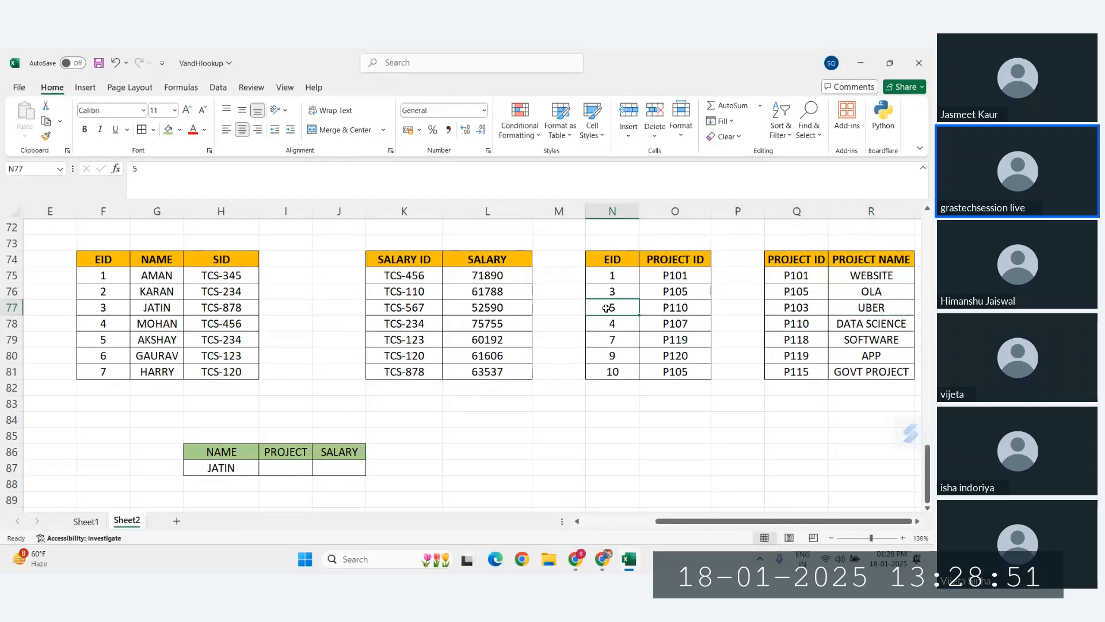
left_click(679, 309)
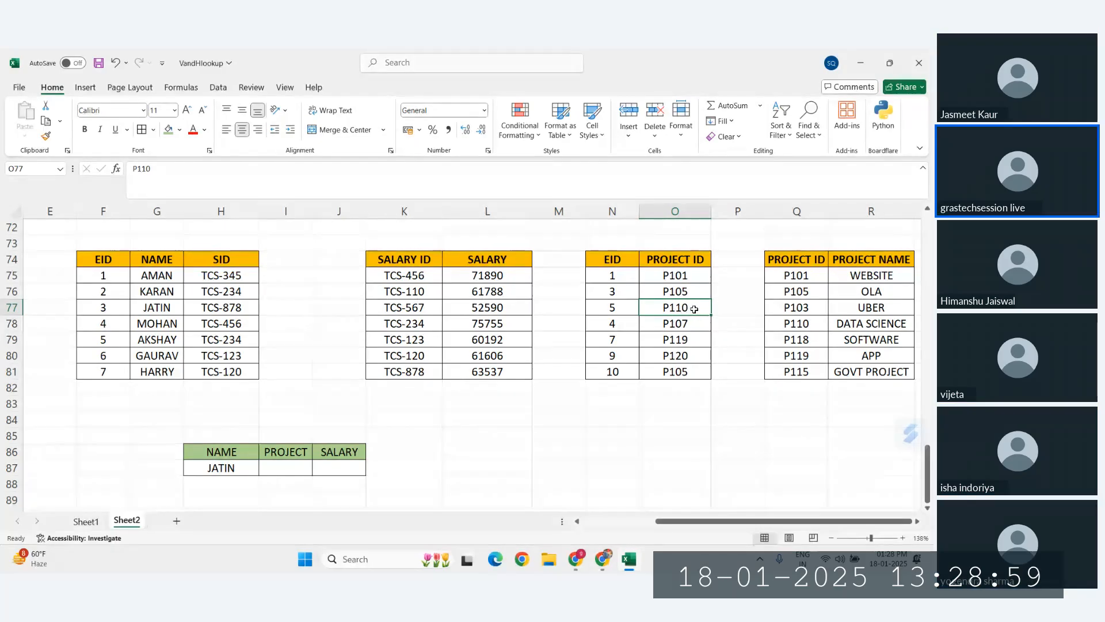
left_click_drag(800, 276, 816, 366)
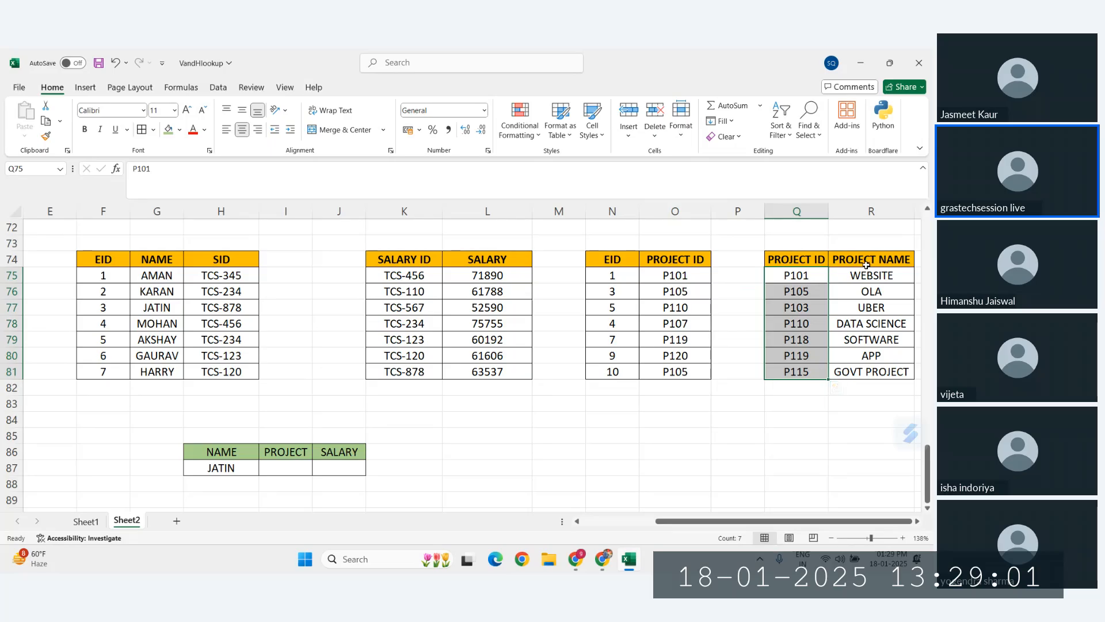
left_click_drag(867, 265, 870, 368)
left_click(803, 324)
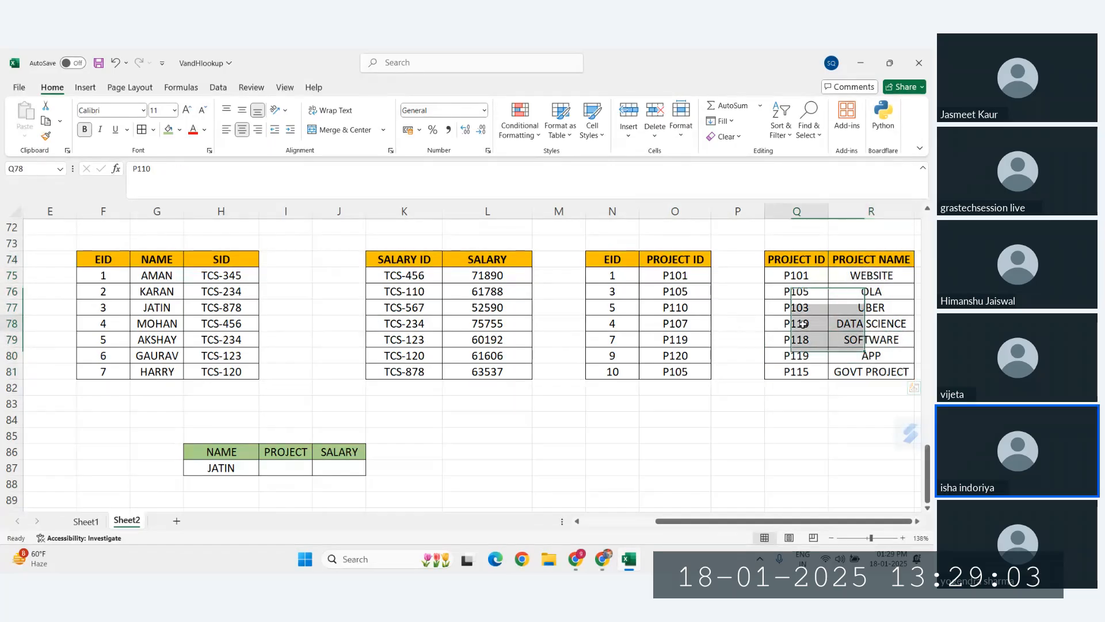
left_click(873, 319)
Examine the employee, EID and PROJECT ID, and PROJECT NAME tables as a chain of linked lookups
left_click_drag(91, 260, 230, 340)
left_click_drag(602, 260, 680, 341)
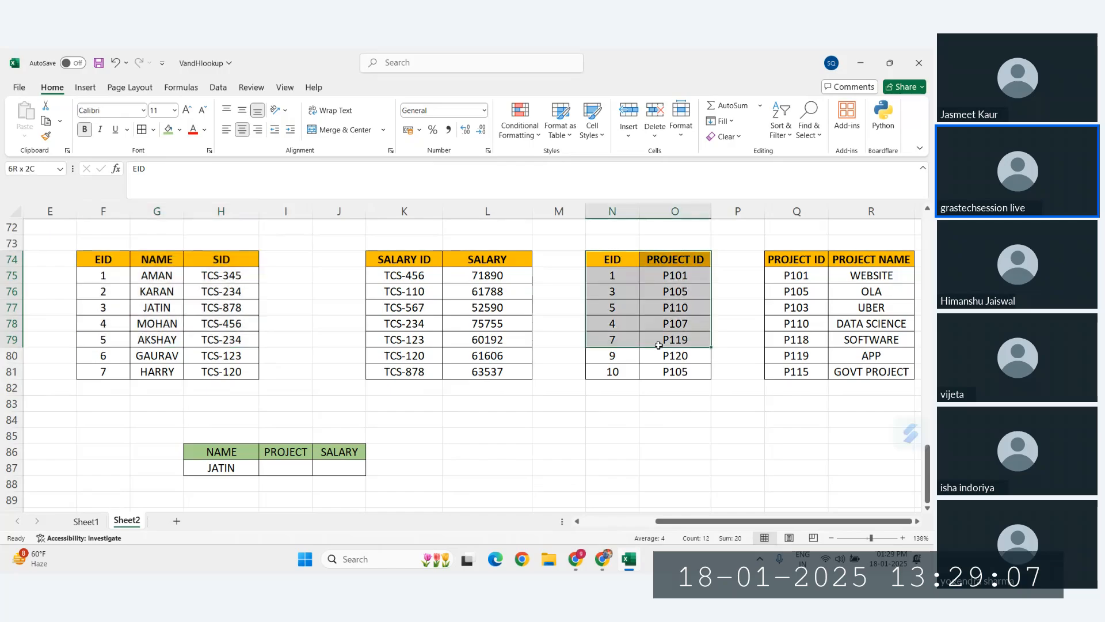
left_click_drag(794, 259, 881, 371)
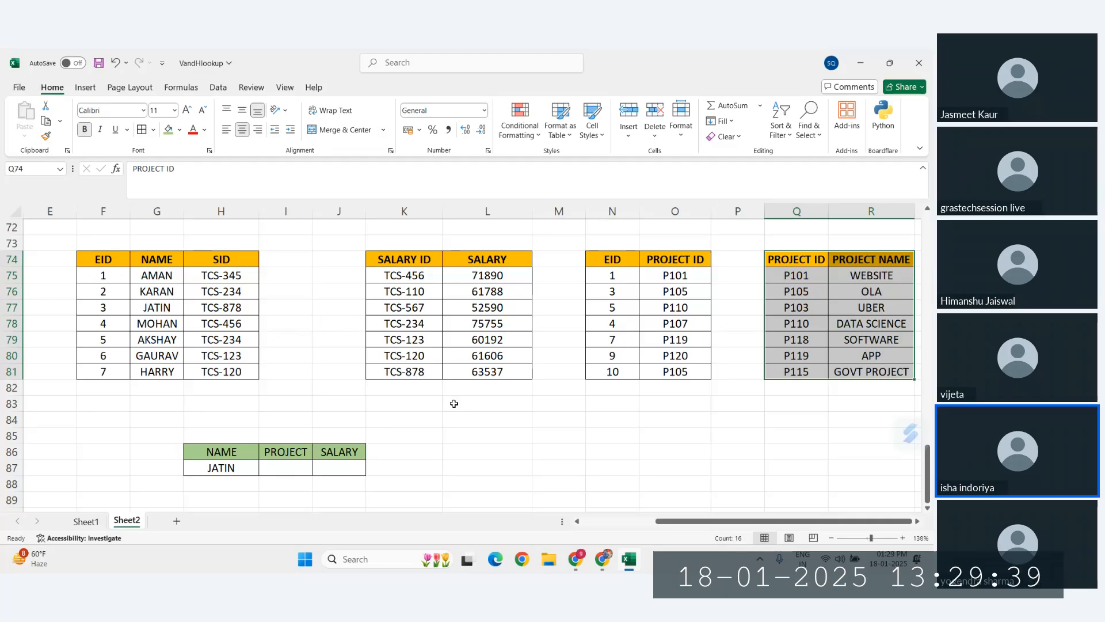
Check the participants and microphones in the Zoho Meeting window in Chrome and return to the workbook in Excel
left_click(576, 558)
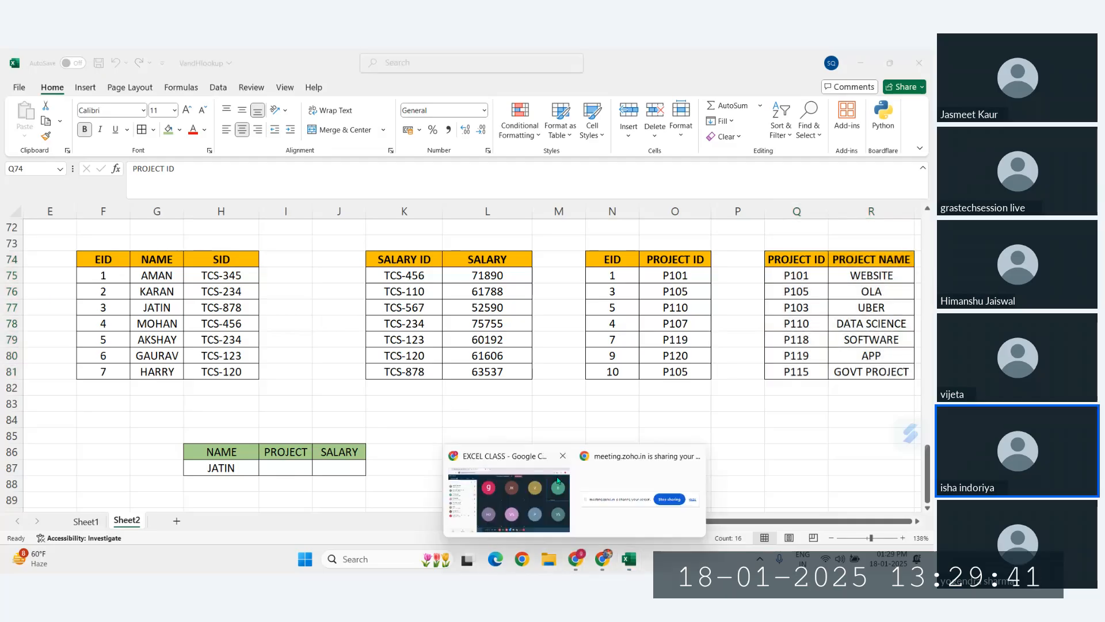
left_click(523, 506)
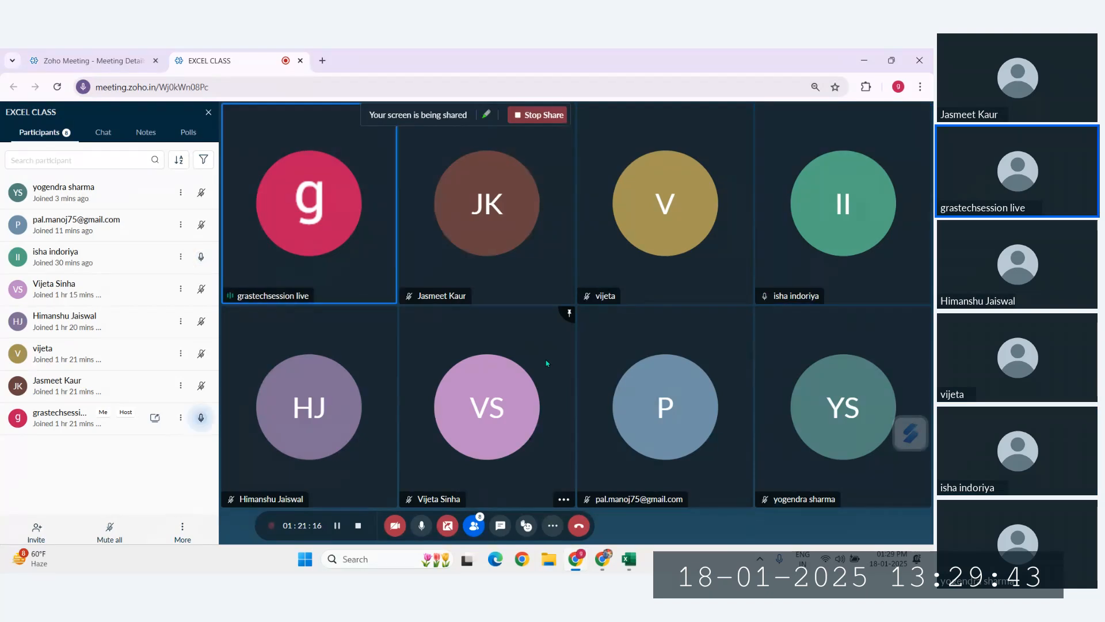
left_click(619, 569)
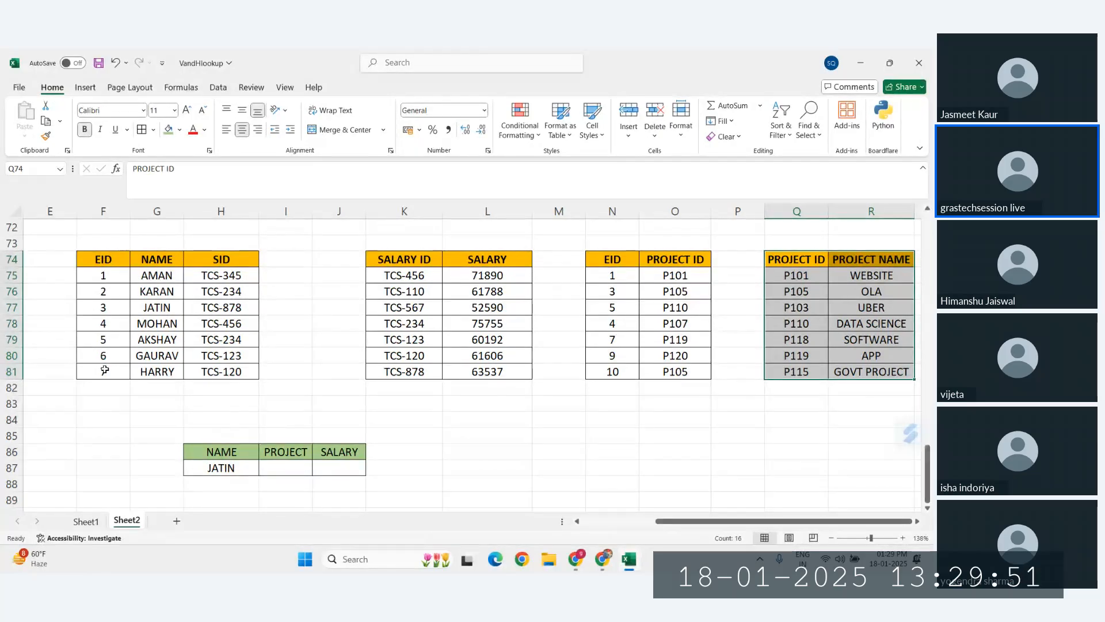
Trace EID 7 from the employee table through its PROJECT ID in row 79 to the matching PROJECT NAME
left_click(160, 372)
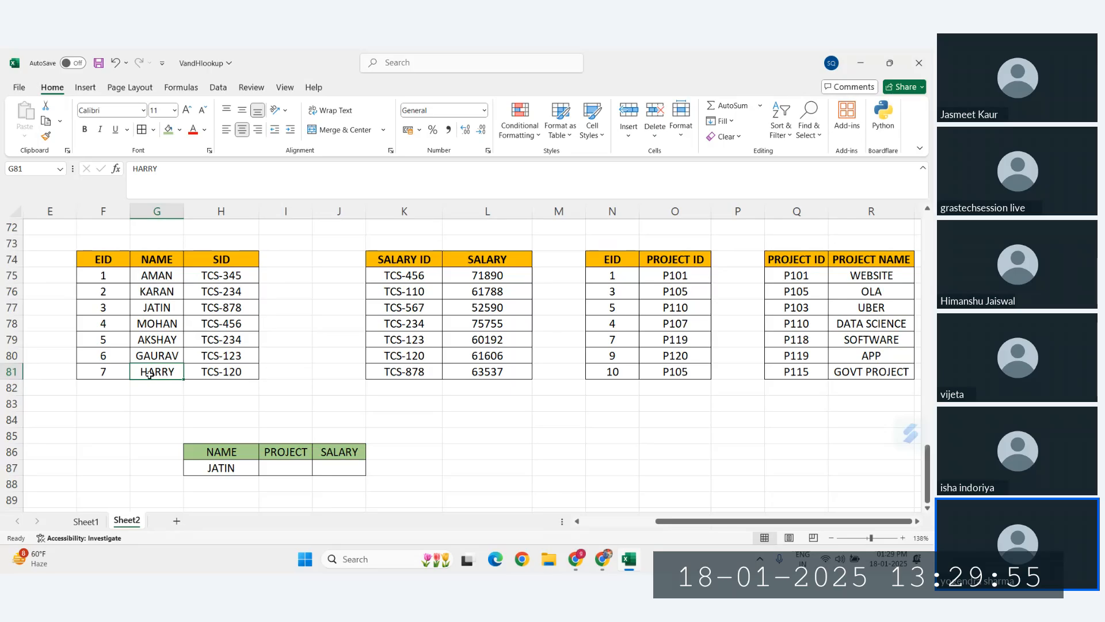
left_click(106, 374)
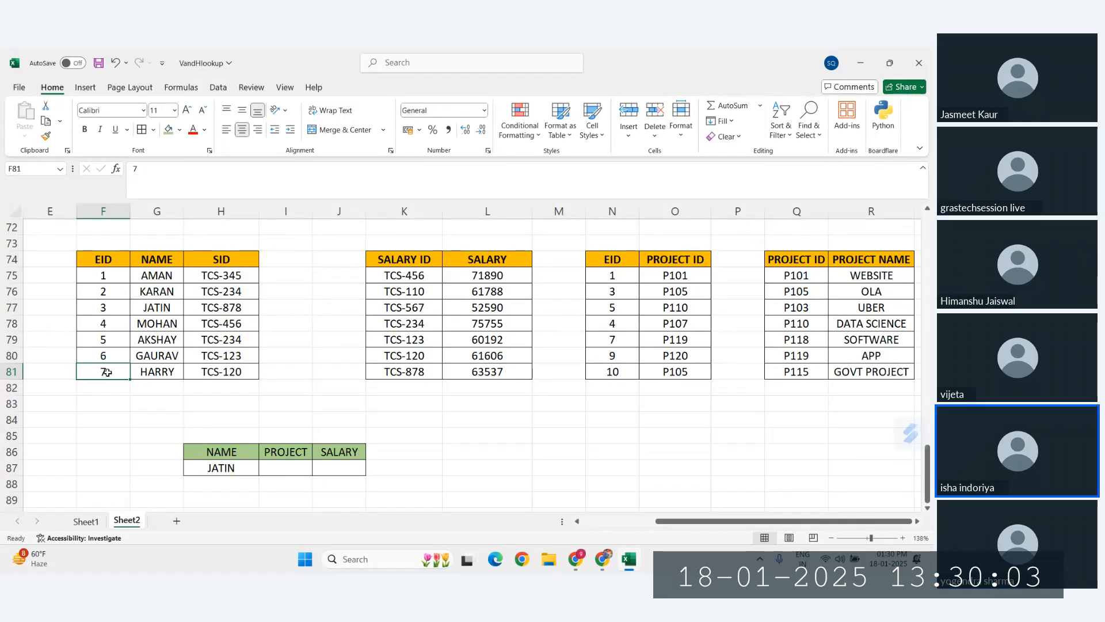
left_click_drag(617, 339, 684, 337)
left_click(684, 338)
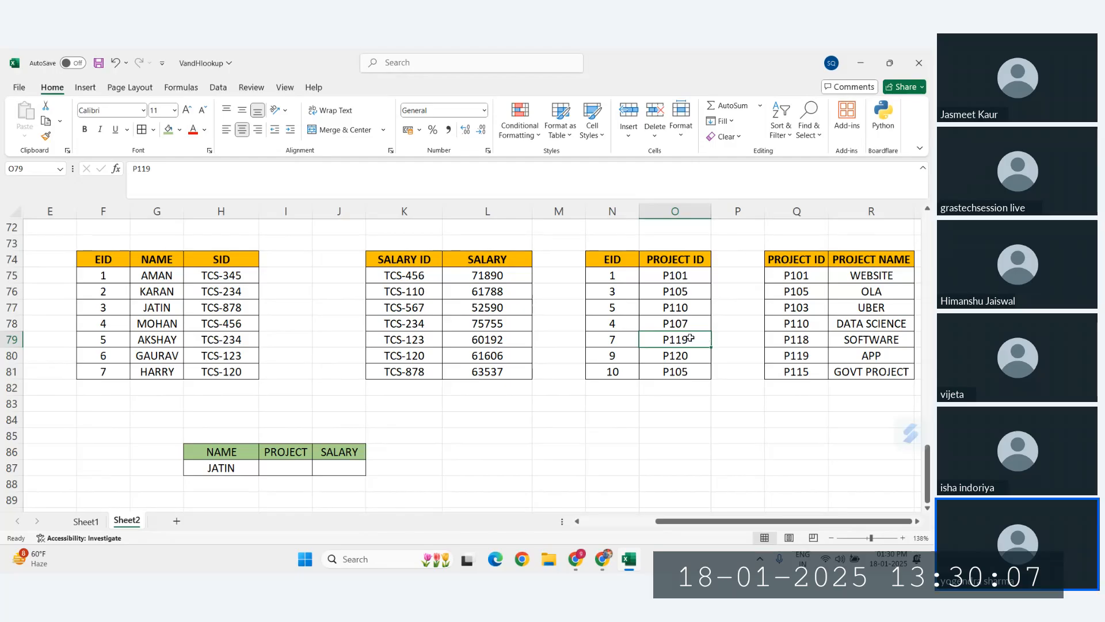
left_click_drag(786, 355, 866, 355)
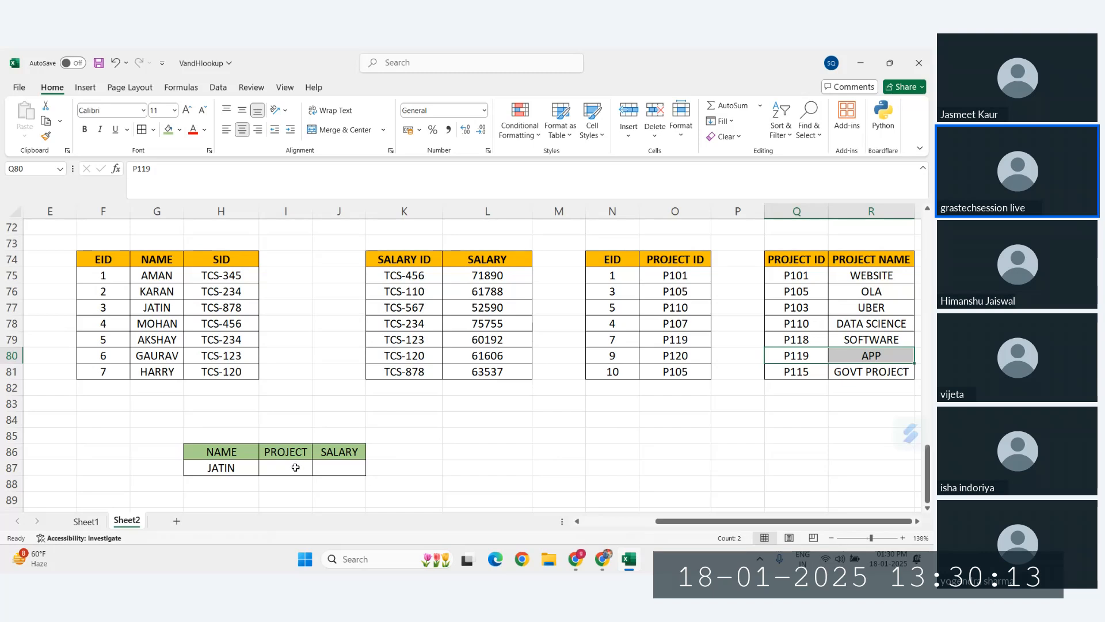
Examine the lookup name in H87, the empty PROJECT cell I87 and the four source tables the lookup draws on
left_click(219, 472)
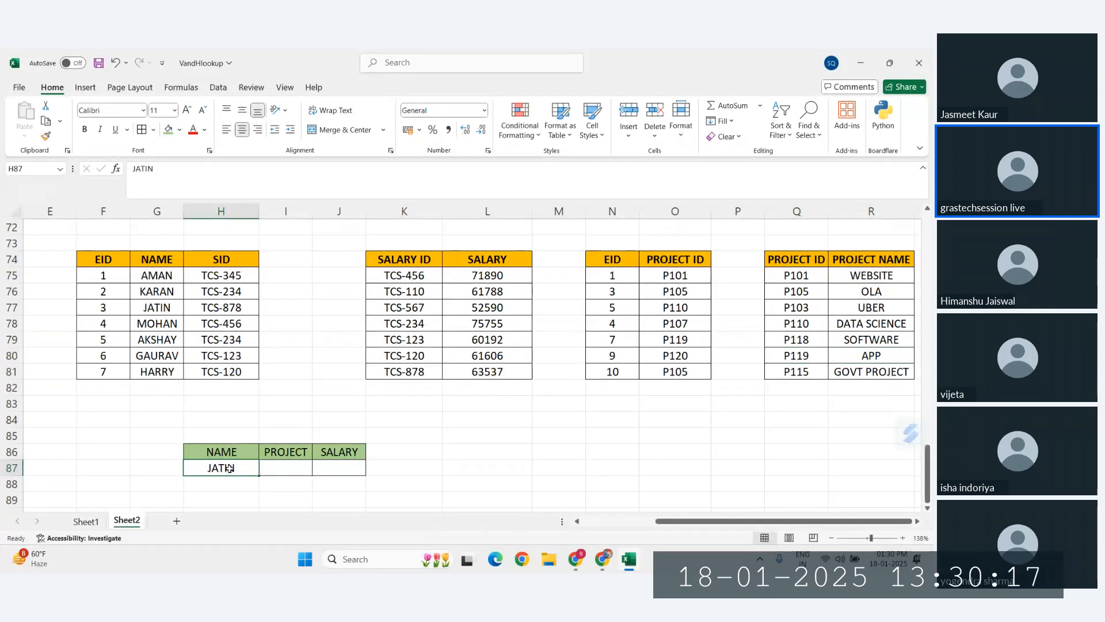
left_click(282, 467)
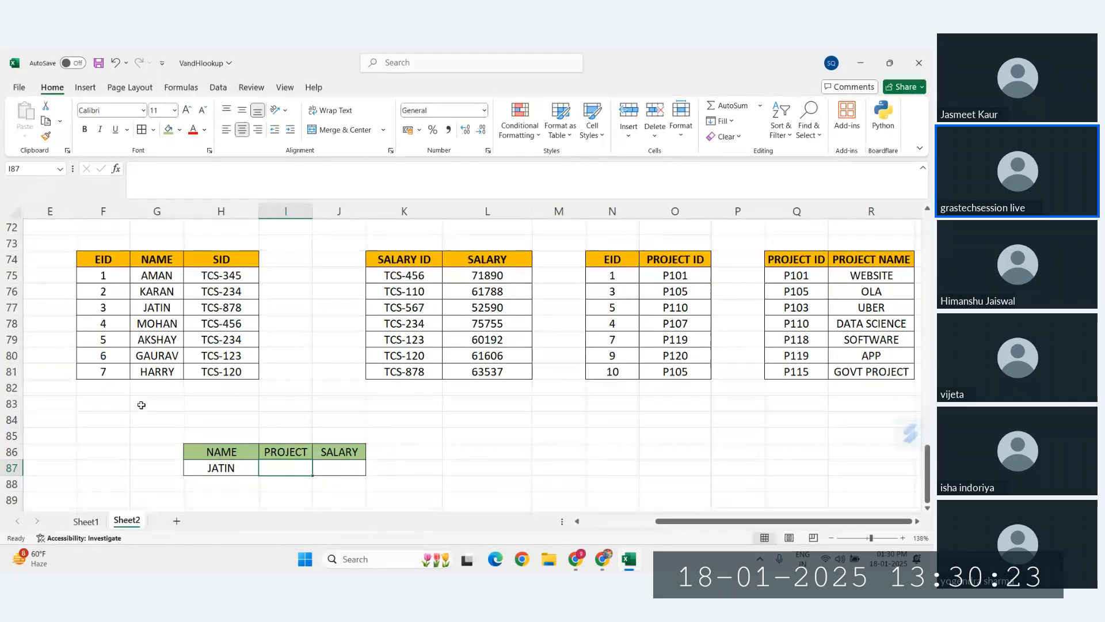
left_click_drag(103, 263, 230, 373)
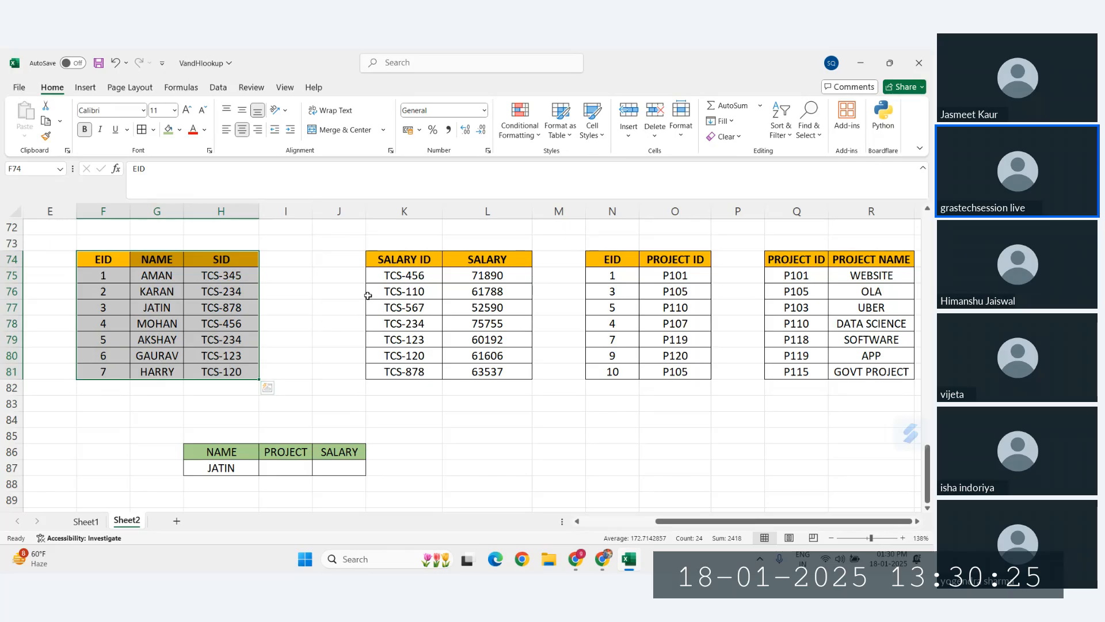
left_click_drag(403, 259, 486, 340)
left_click_drag(612, 261, 675, 373)
left_click_drag(774, 260, 871, 368)
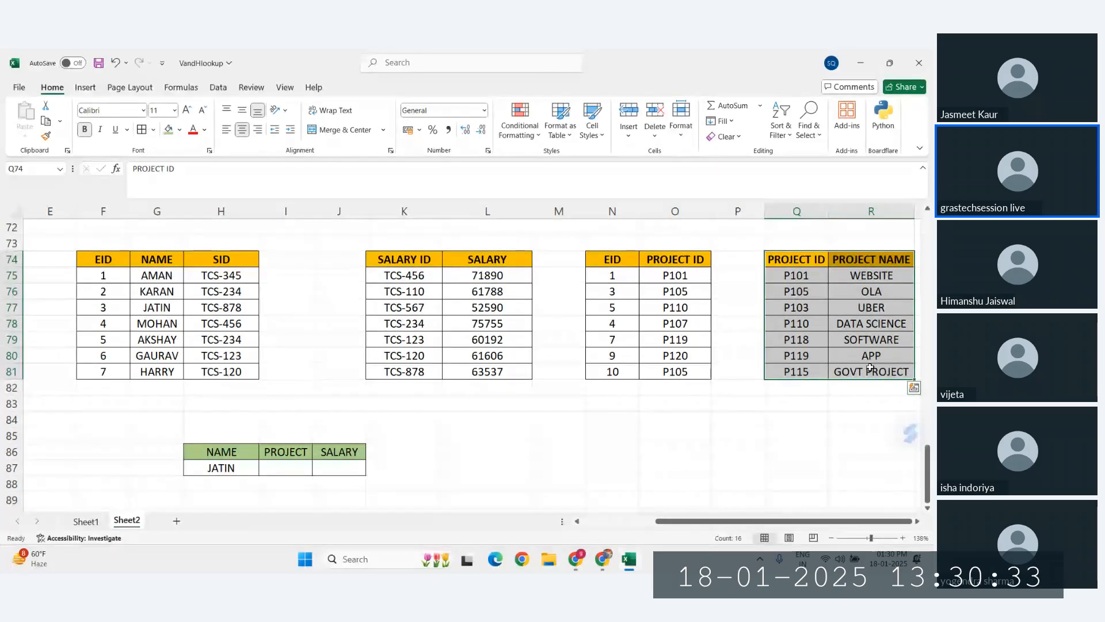
left_click(222, 464)
left_click(289, 470)
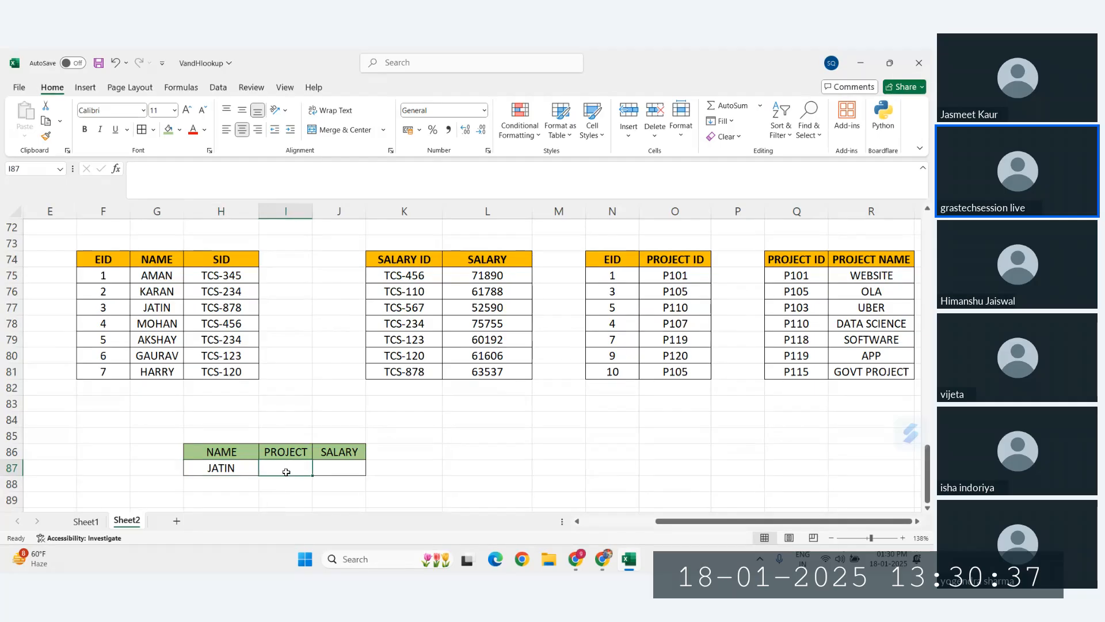
Compare the lookup name in H87 with the employee table and examine the EID column's position before the NAME column
left_click(163, 324)
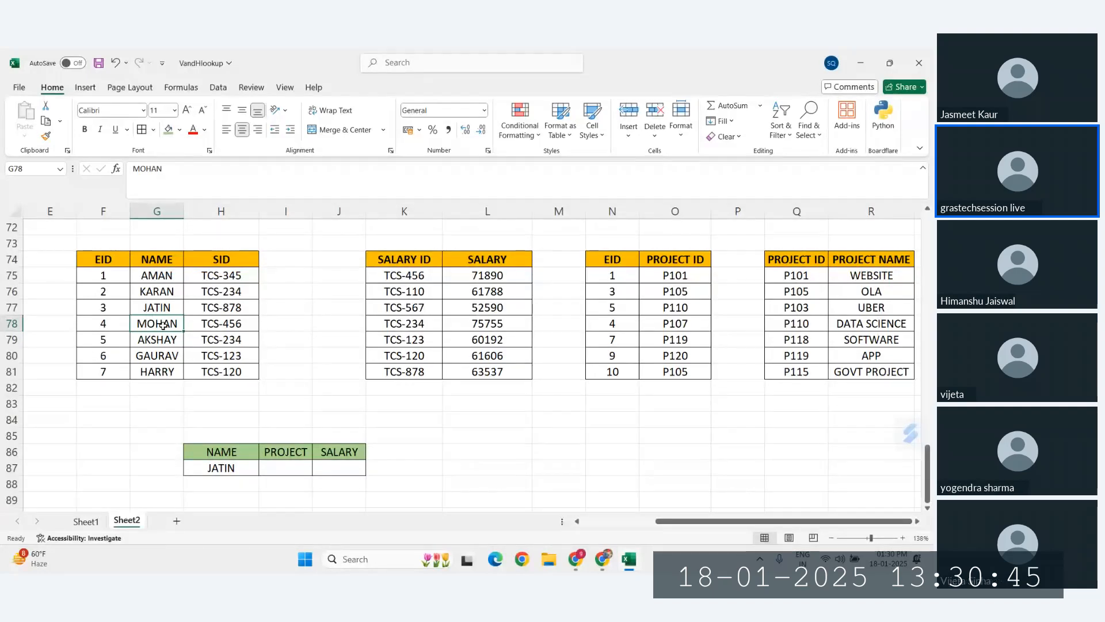
left_click_drag(103, 259, 103, 387)
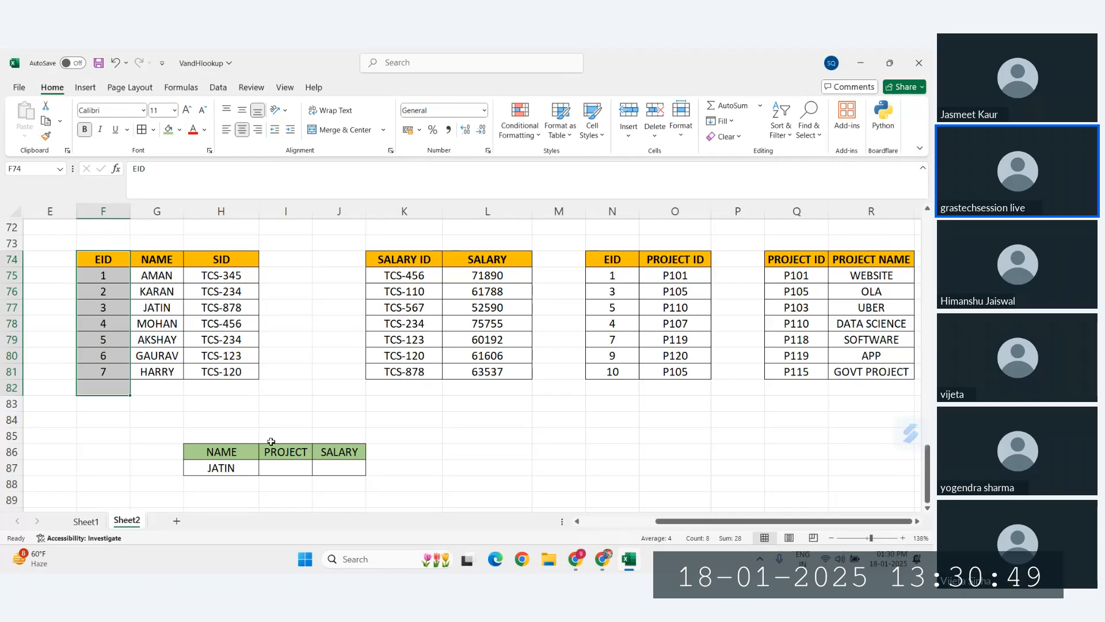
left_click(279, 467)
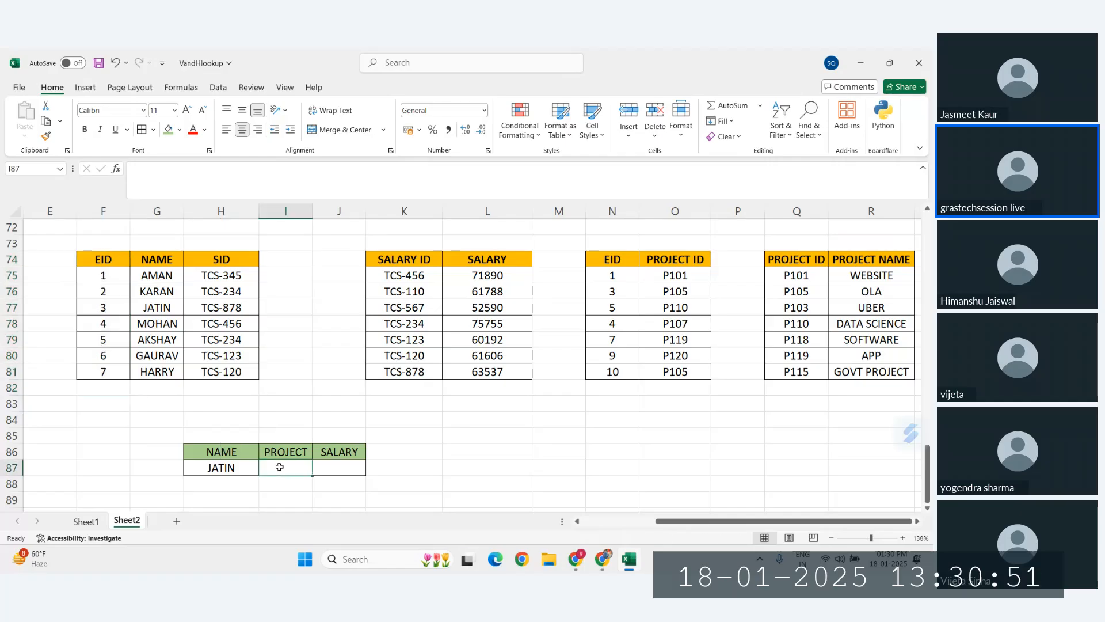
left_click(233, 467)
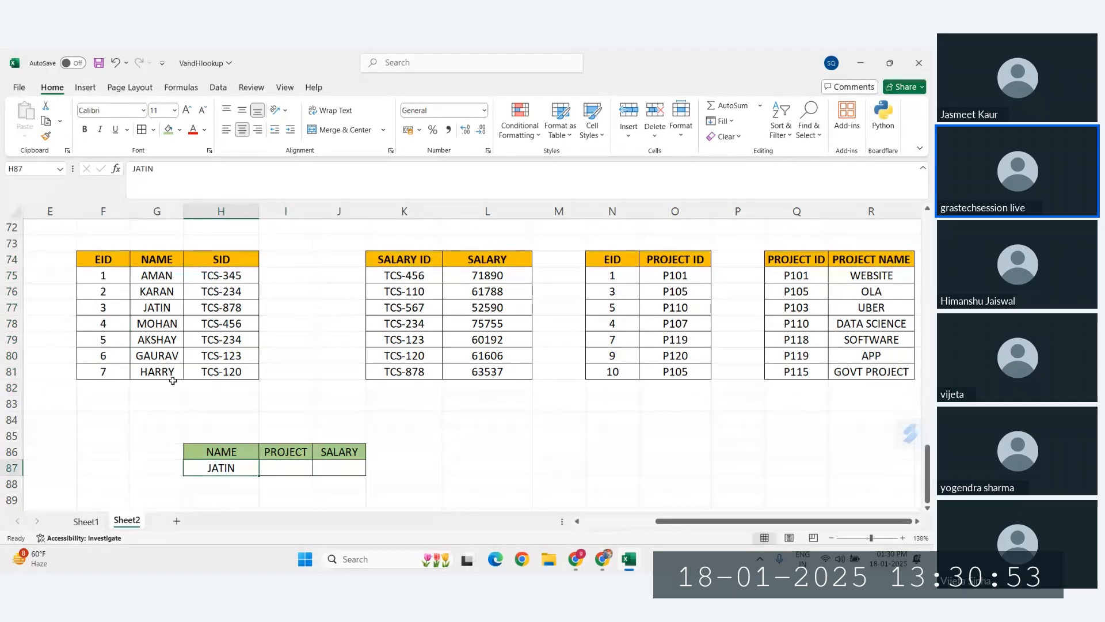
left_click(167, 308)
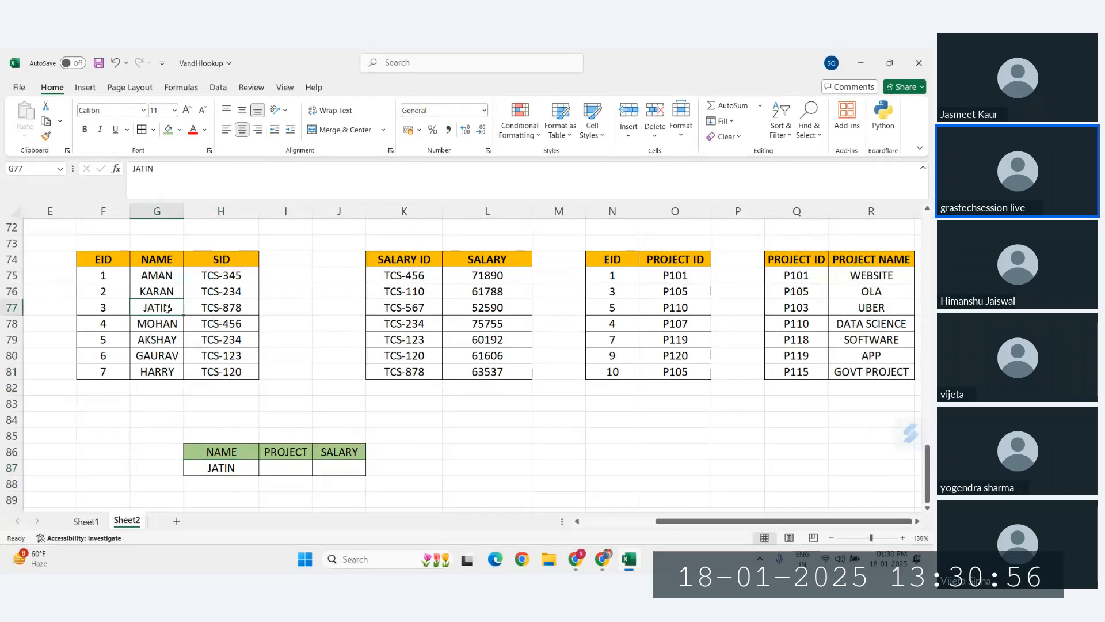
left_click(105, 308)
left_click(155, 306)
left_click(105, 307)
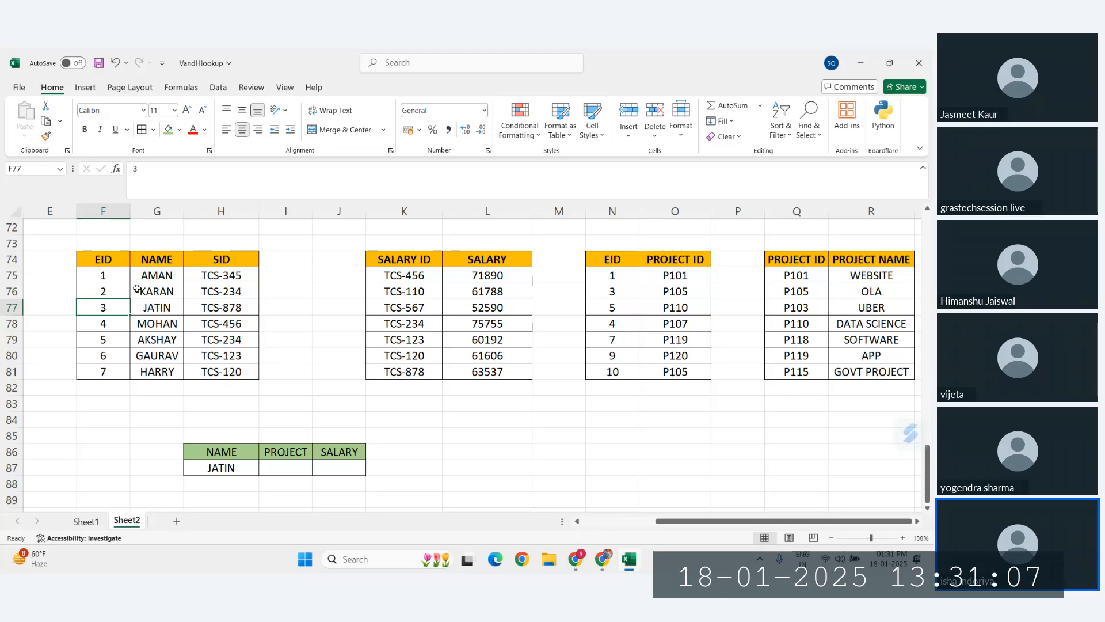
Move the employee table's NAME column from G74:G81 to E74:E81, directly before the EID column
left_click_drag(155, 259, 160, 370)
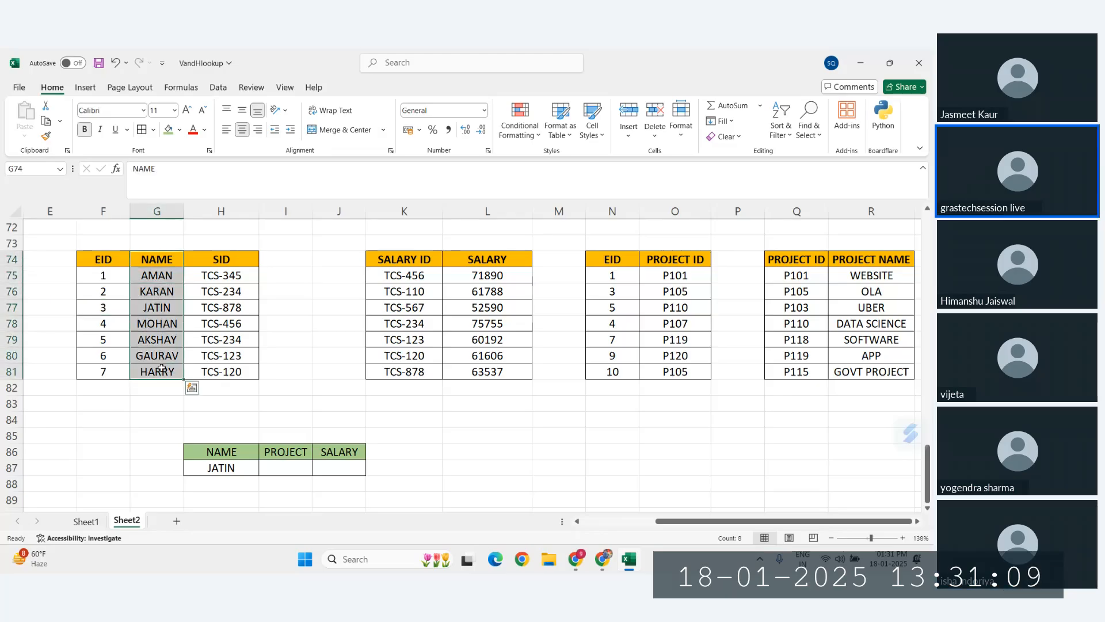
key("ctrl+c")
left_click(62, 258)
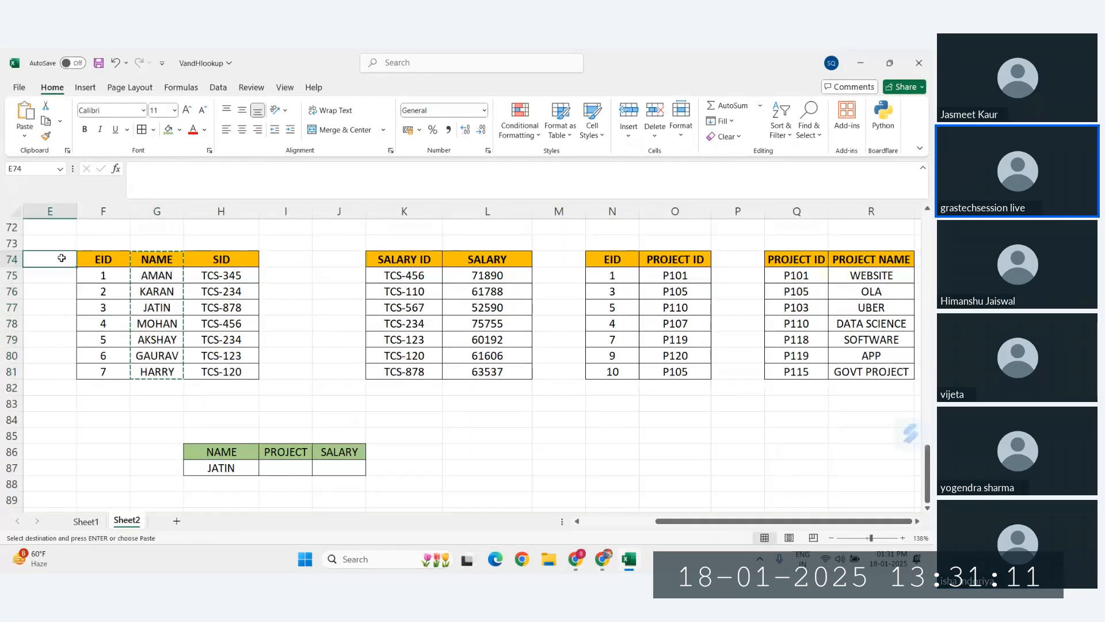
key("ctrl+v")
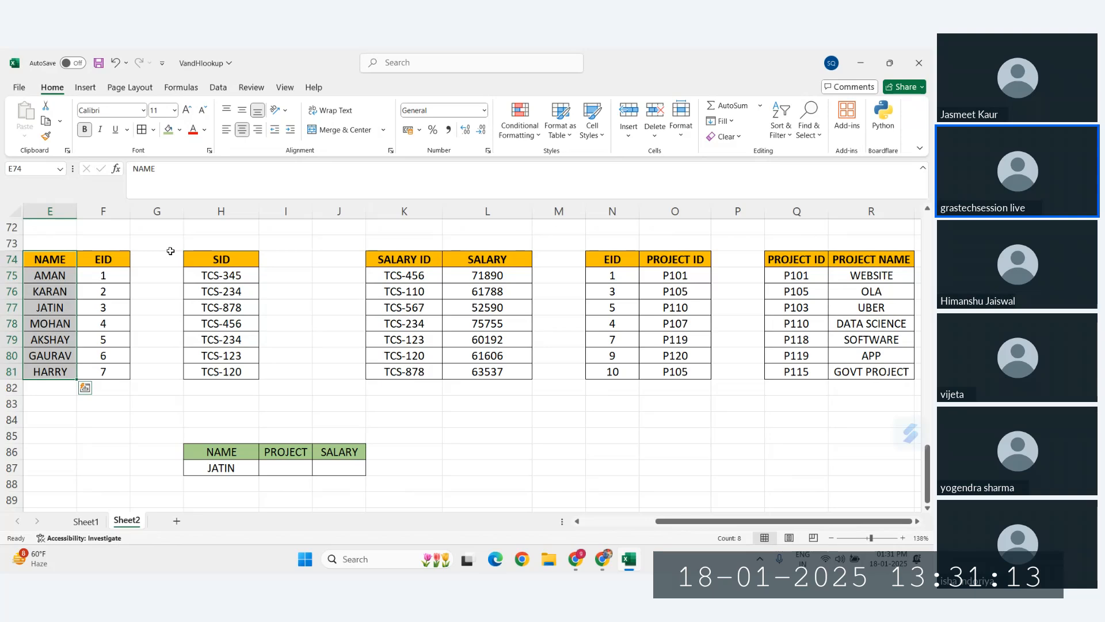
Move the SID column from H74:H81 to G74:G81, closing the gap beside the EID column
left_click_drag(221, 258, 223, 372)
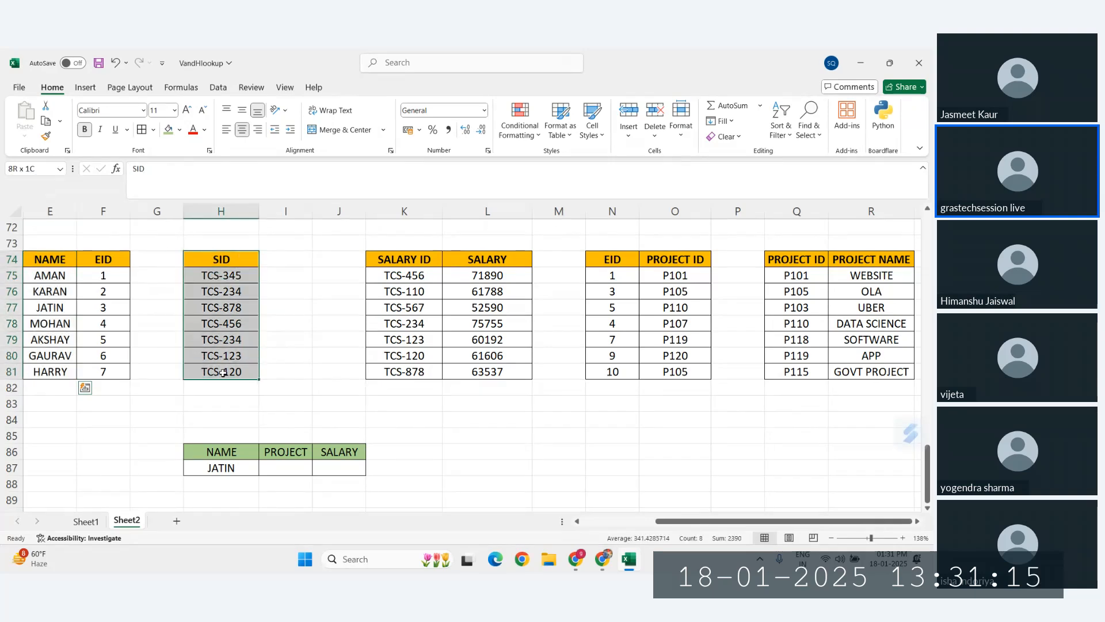
key("ctrl+c")
left_click(147, 259)
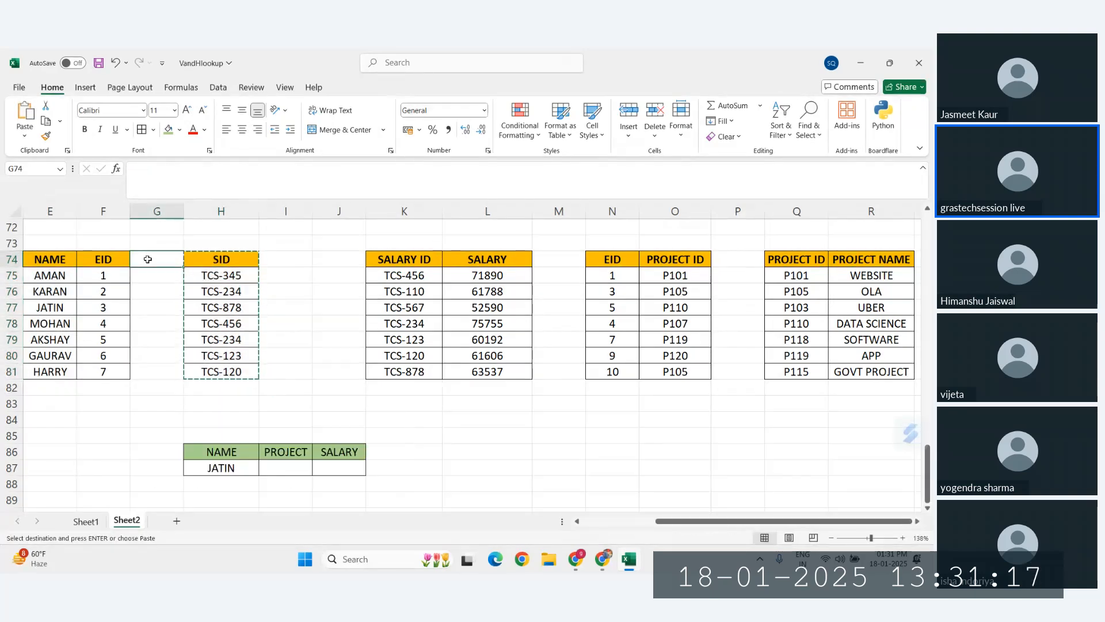
key("ctrl+v")
Examine the rearranged employee table's NAME and EID columns against the lookup name in H87
scroll(147, 288, "left", 1)
left_click_drag(141, 259, 154, 367)
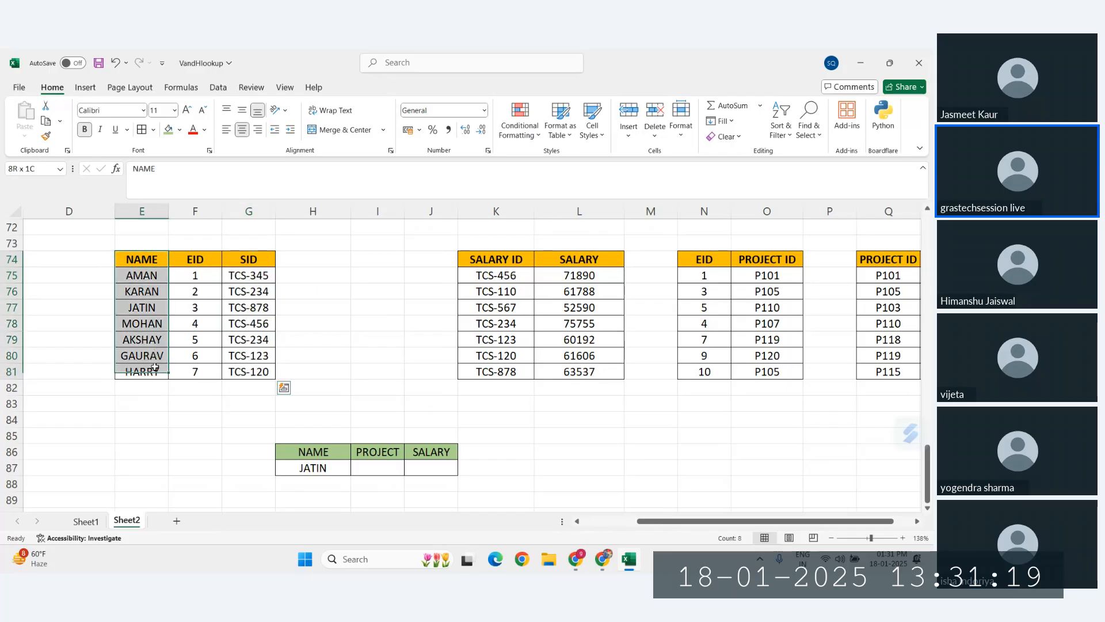
left_click(292, 351)
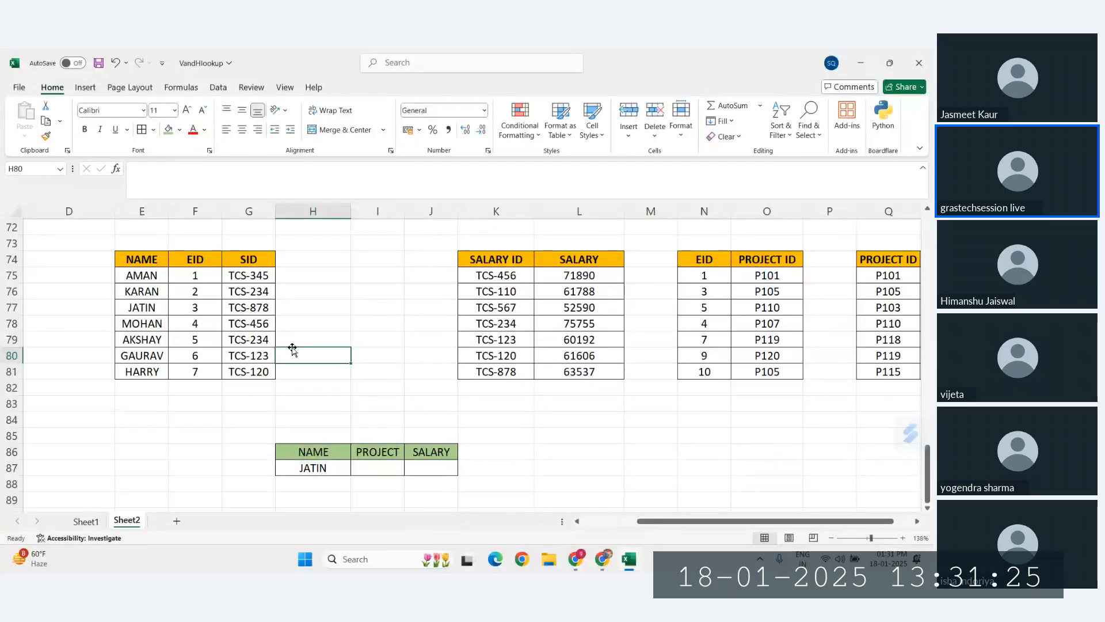
left_click(311, 467)
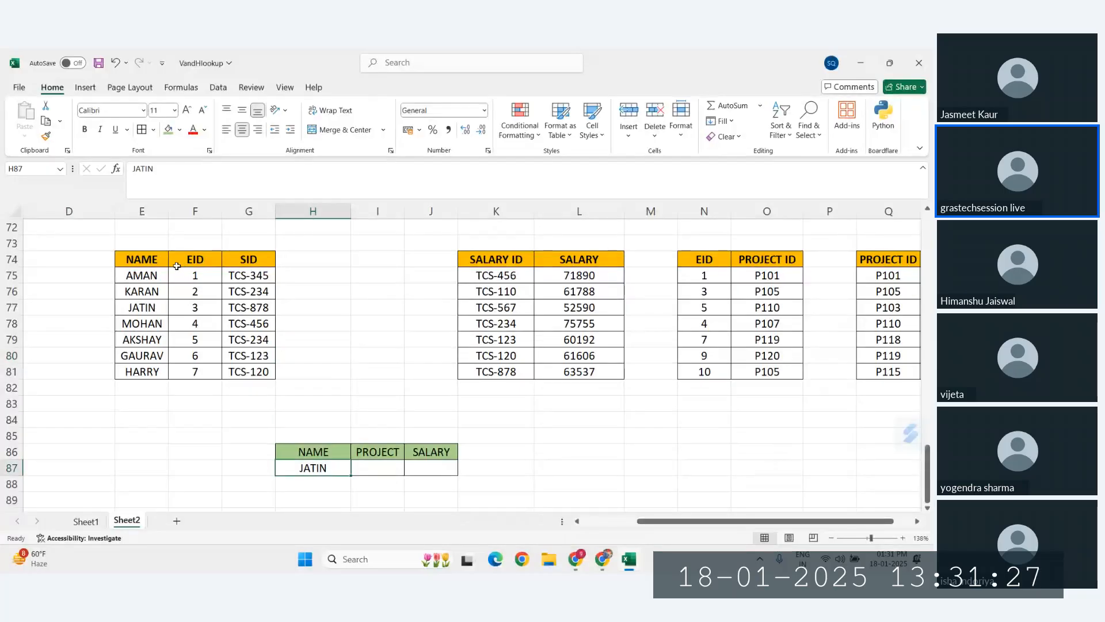
left_click_drag(153, 258, 219, 343)
left_click(178, 361)
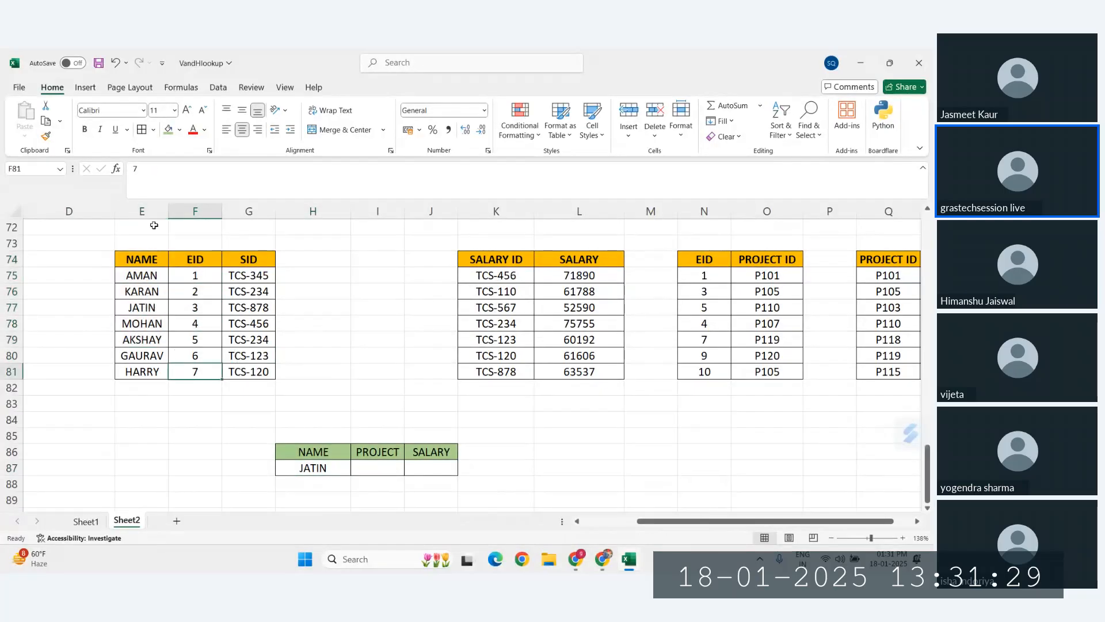
Examine the NAME, EID and SID columns and find the employee named in H87 together with the matching EID
left_click_drag(148, 253, 148, 374)
left_click(196, 358)
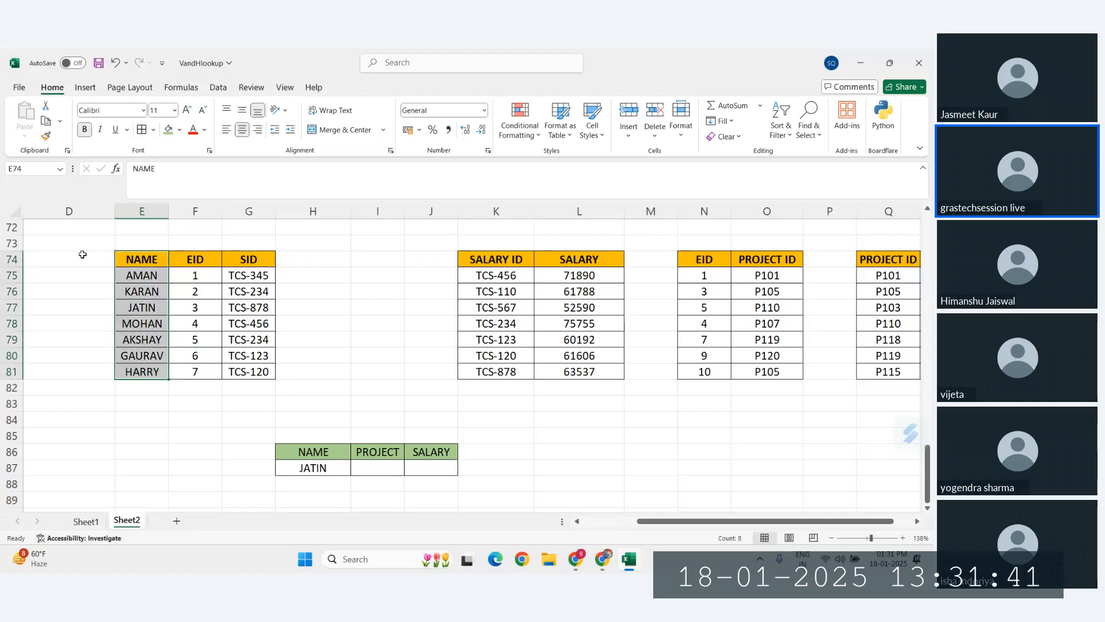
left_click_drag(86, 250, 86, 388)
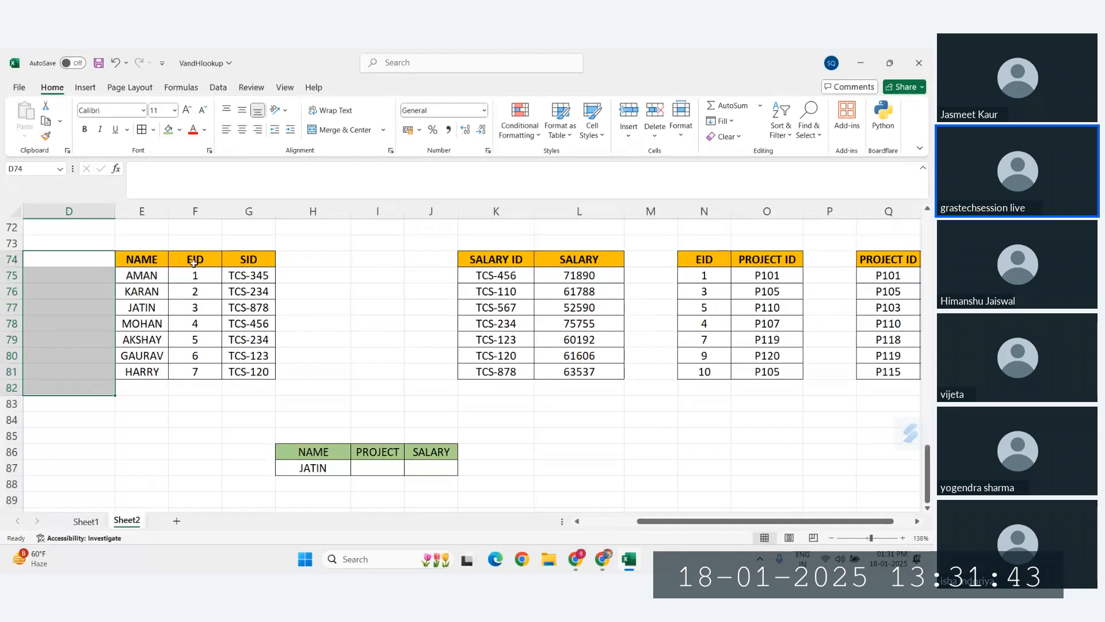
left_click_drag(195, 259, 198, 423)
left_click_drag(249, 323, 235, 388)
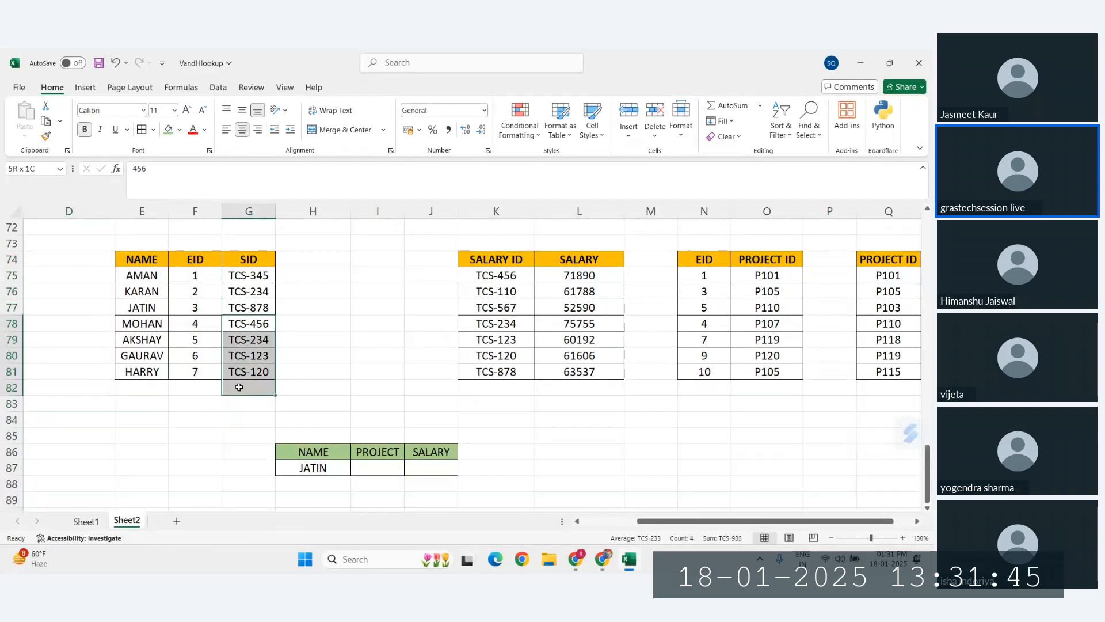
left_click(411, 276)
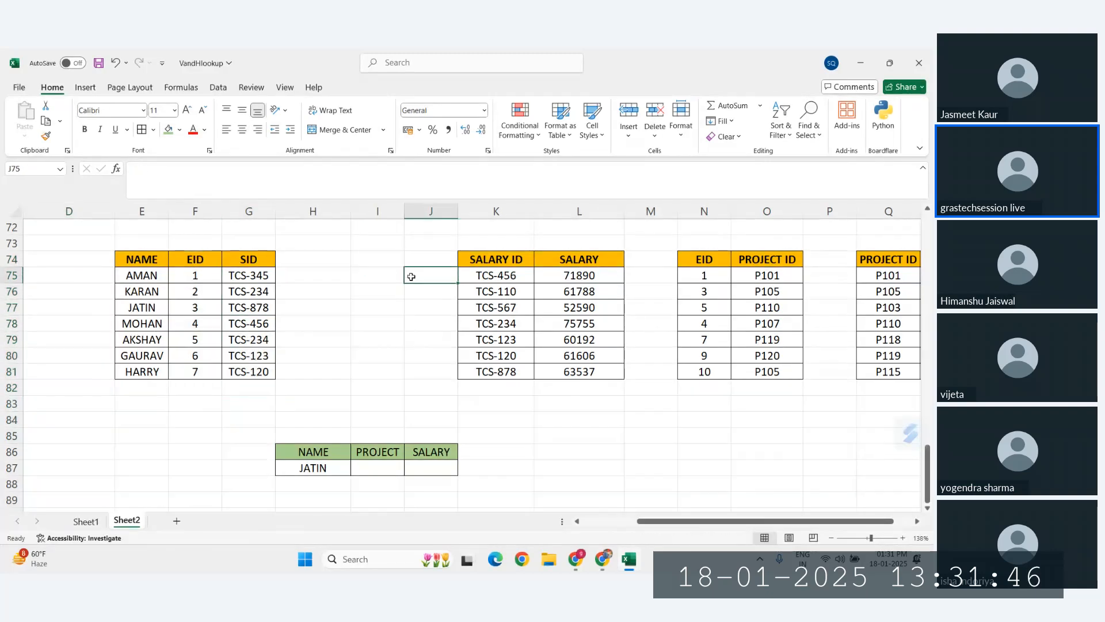
left_click(322, 468)
left_click(140, 310)
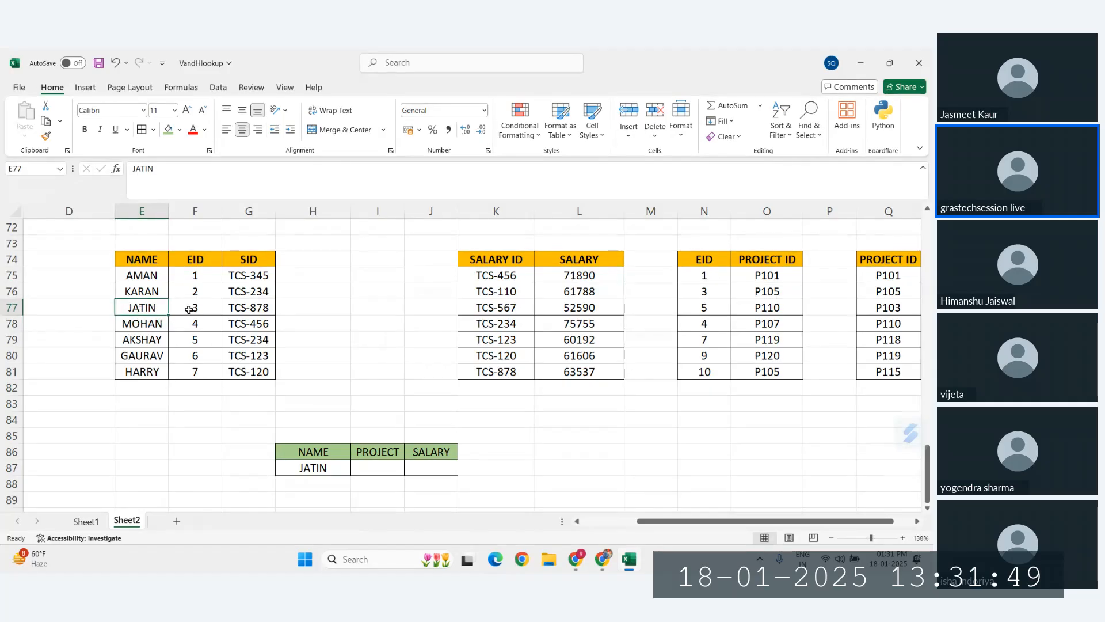
left_click(191, 309)
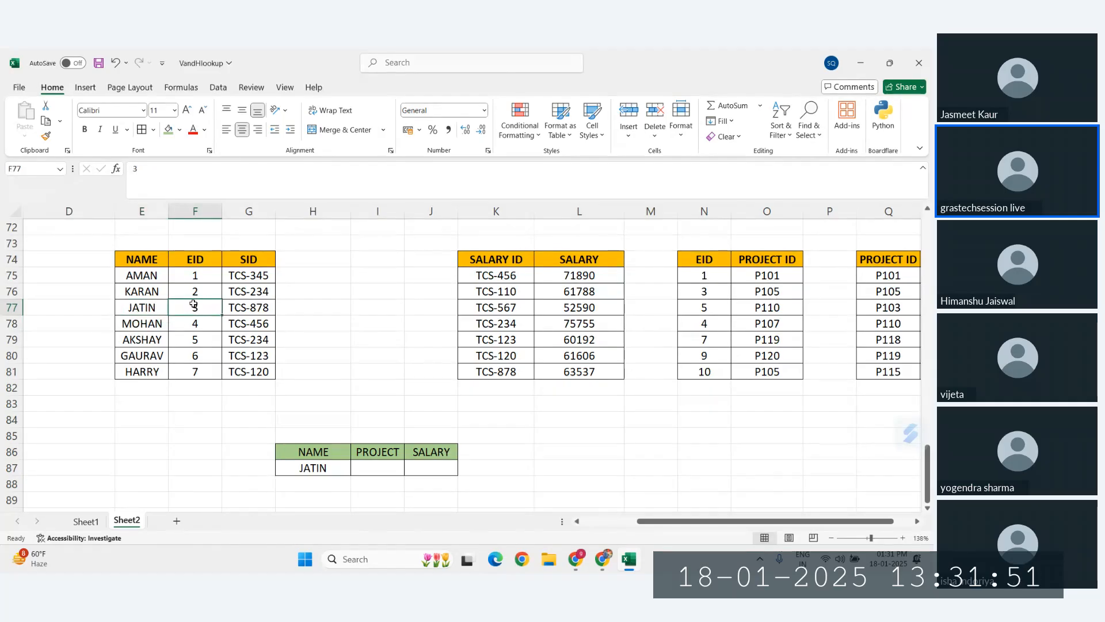
Enter =VLOOKUP(H87,$E$74:$G$81,2,0) in the PROJECT cell I87 to look up the employee's EID
left_click(368, 467)
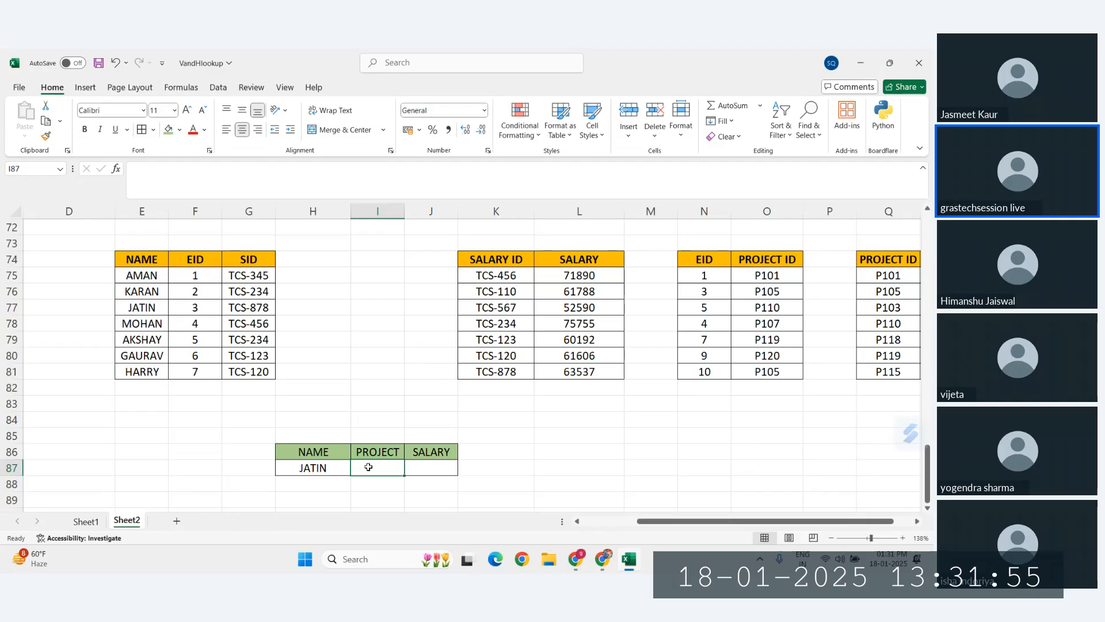
type("=VLOOKUP(")
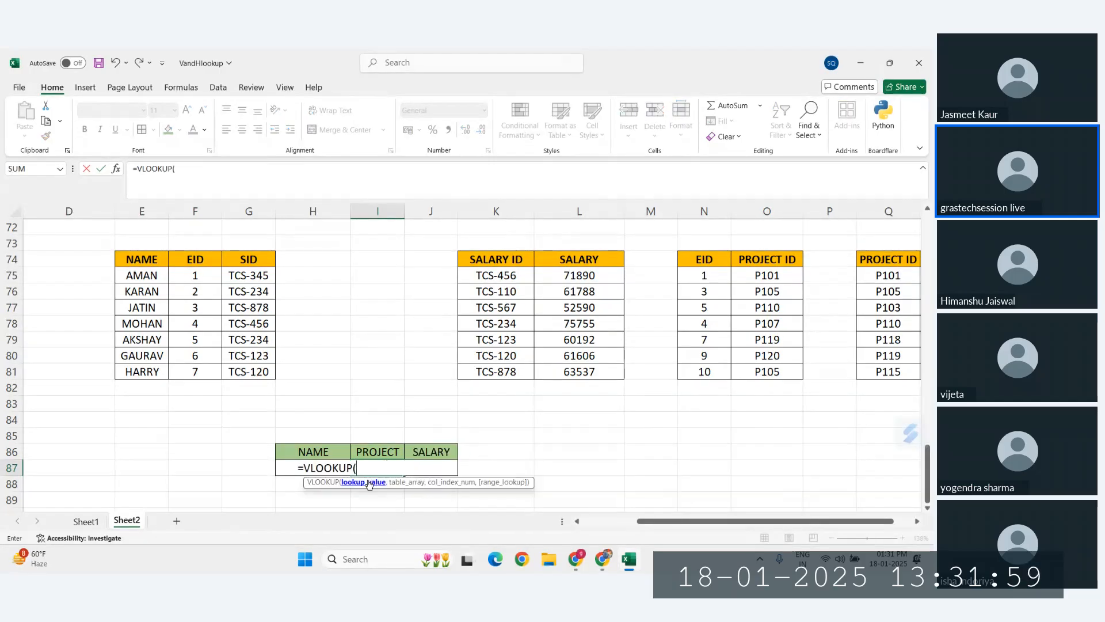
left_click(282, 469)
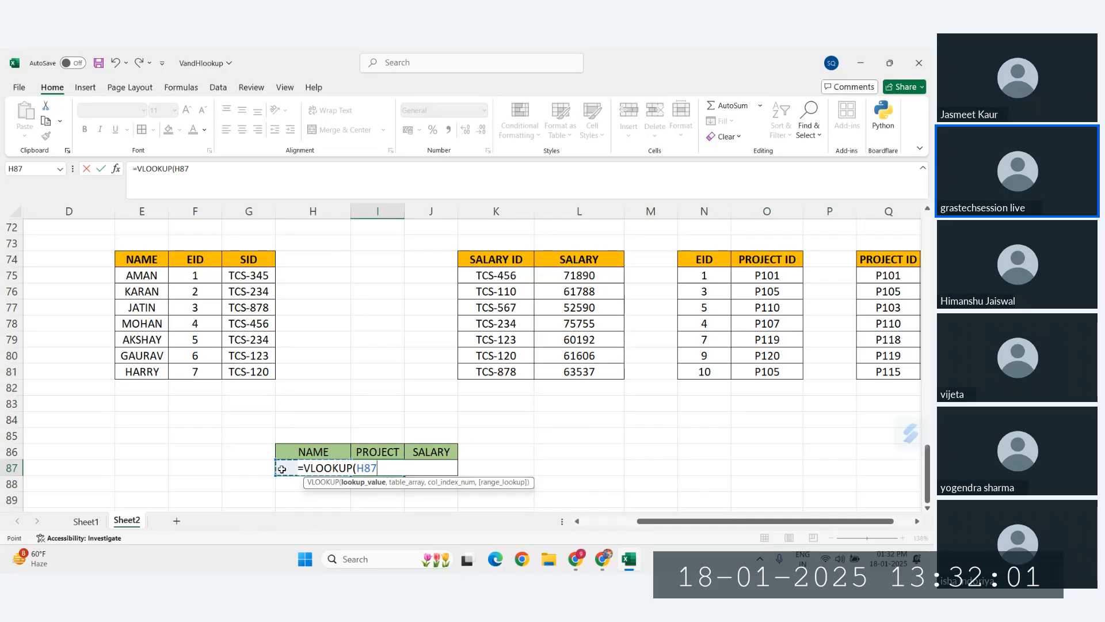
type(",")
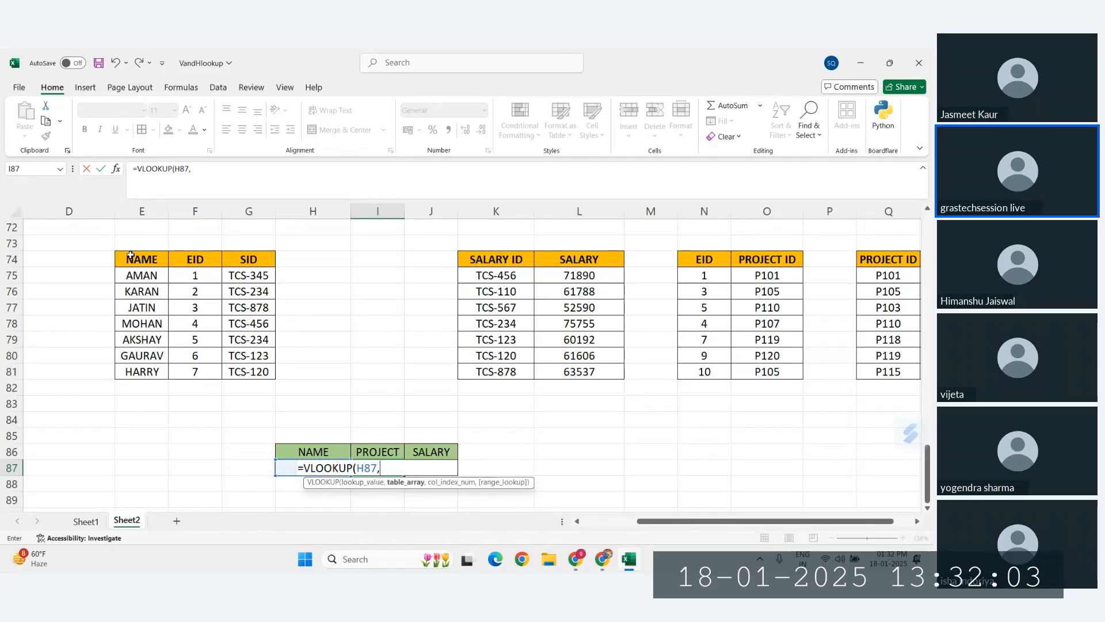
left_click_drag(130, 256, 255, 369)
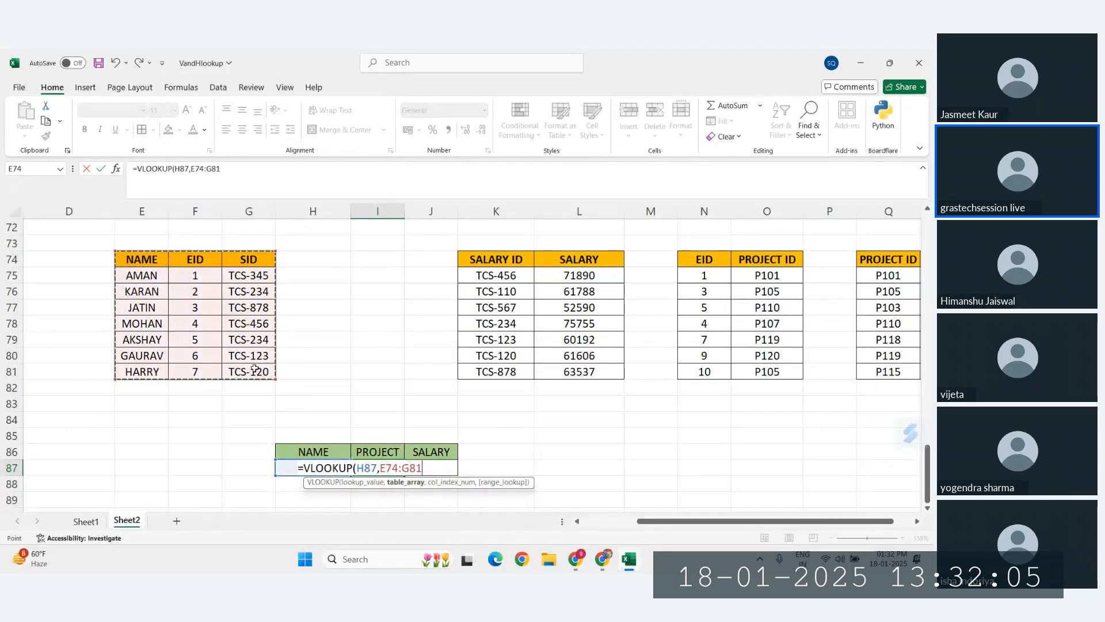
key("F4")
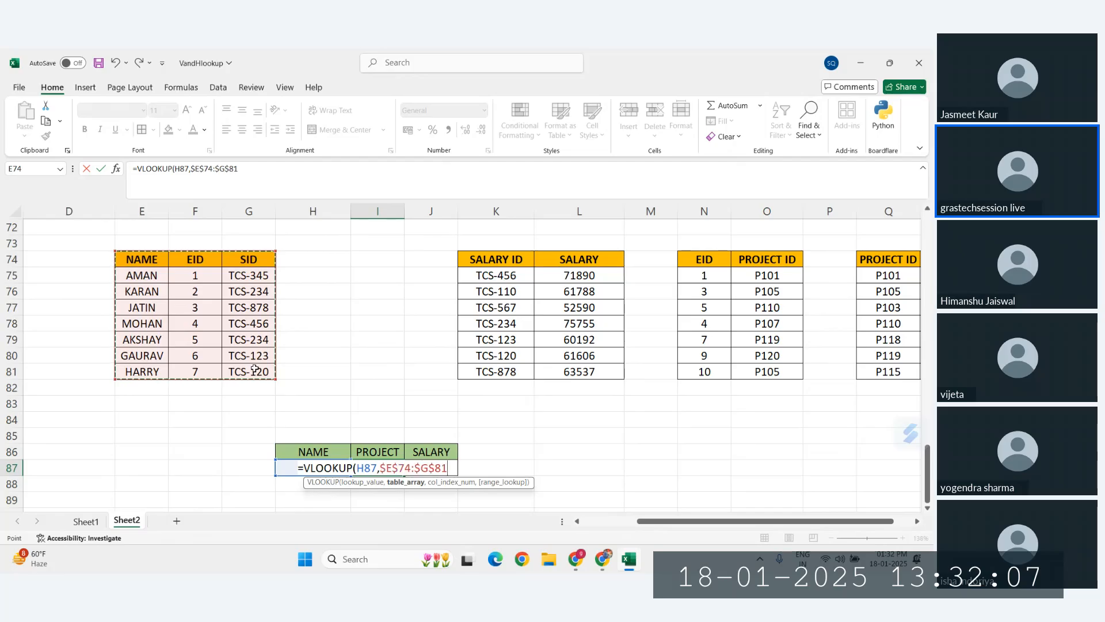
type(",2")
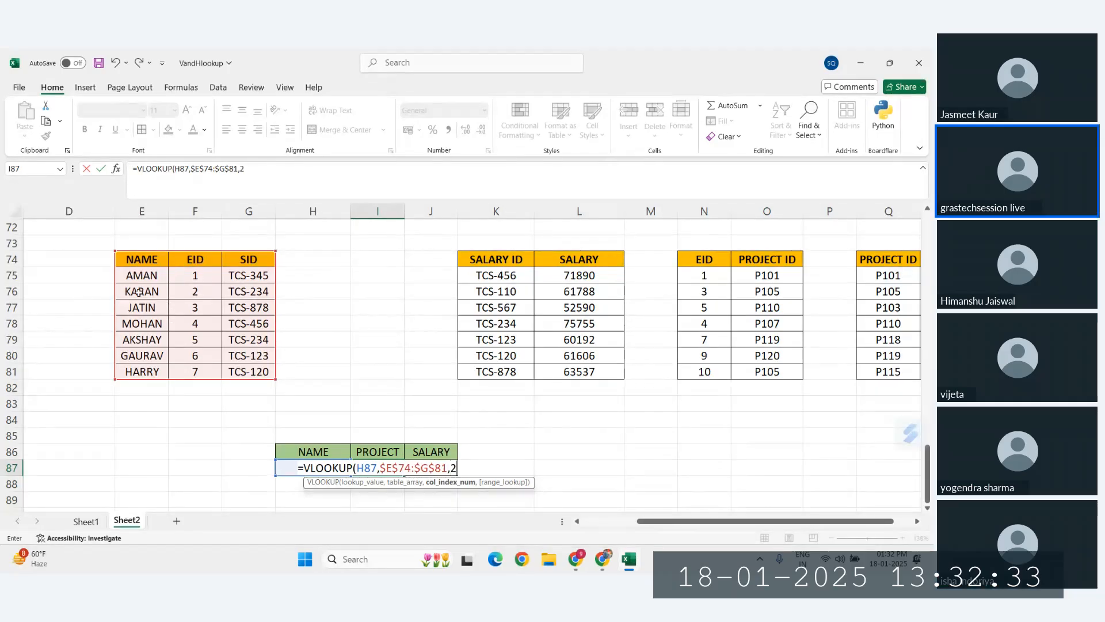
type(",0")
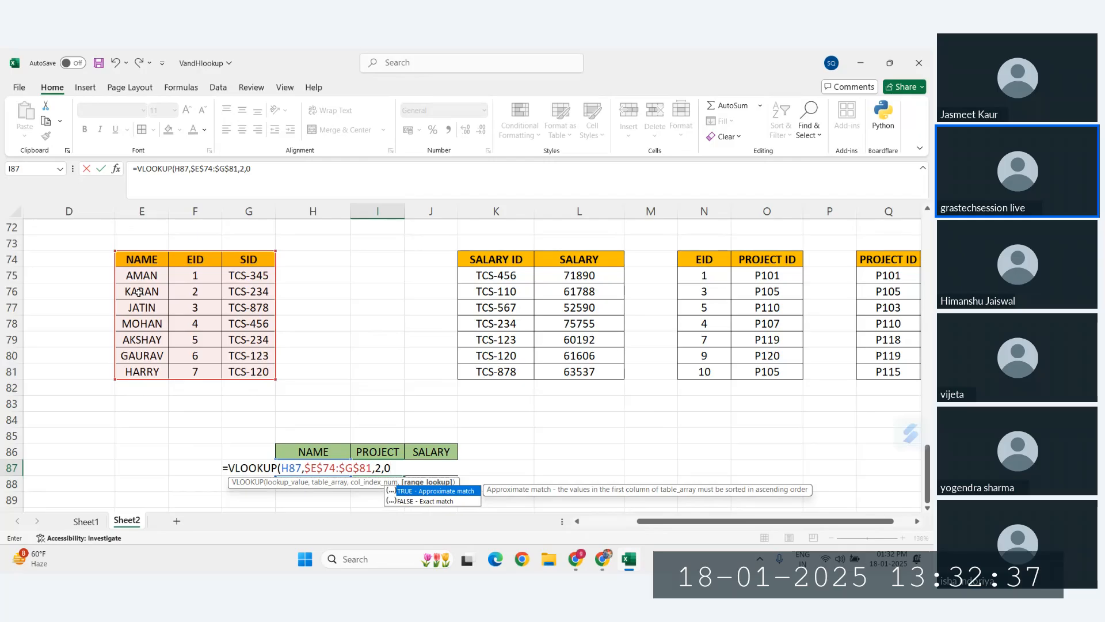
type(")")
key("Return")
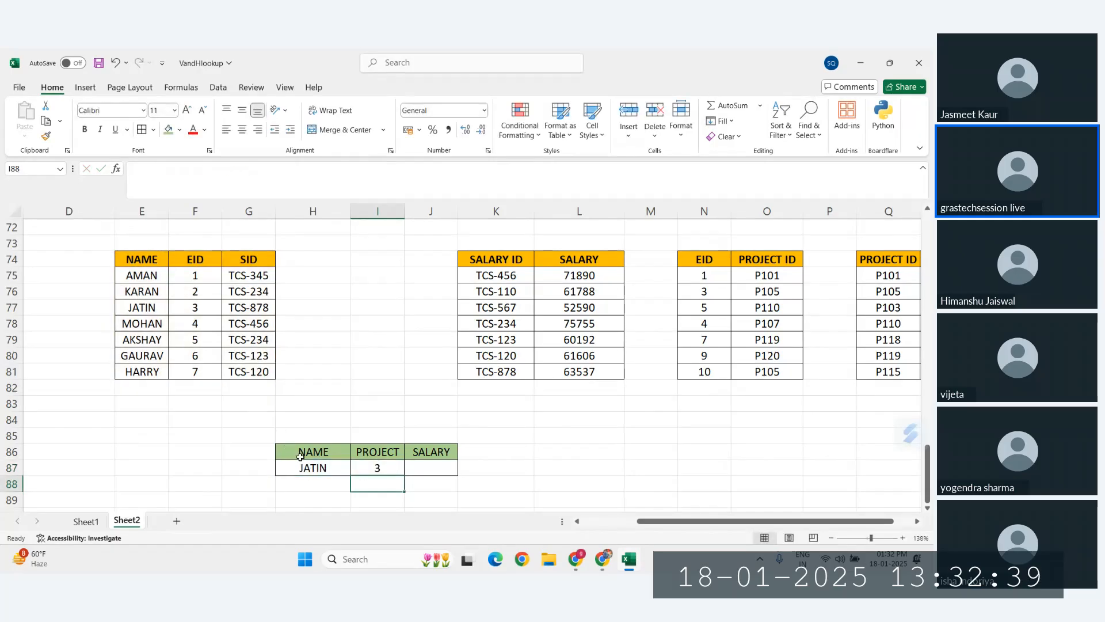
Check the I87 lookup formula and its result against the employee table and the EID and PROJECT ID columns
left_click(311, 468)
left_click(383, 468)
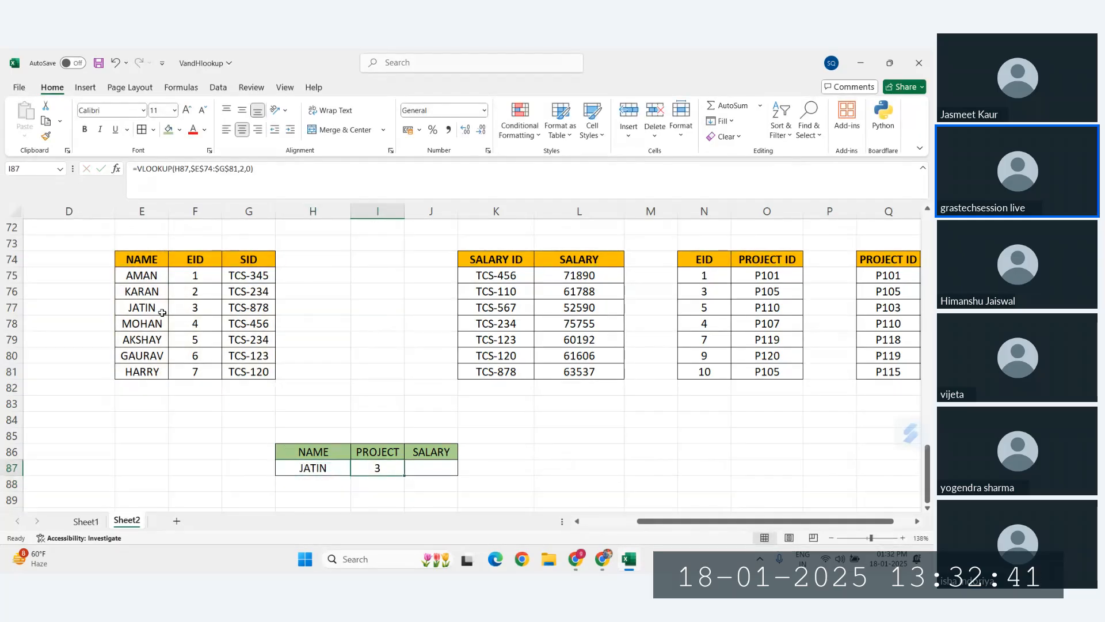
left_click(162, 312)
left_click(191, 309)
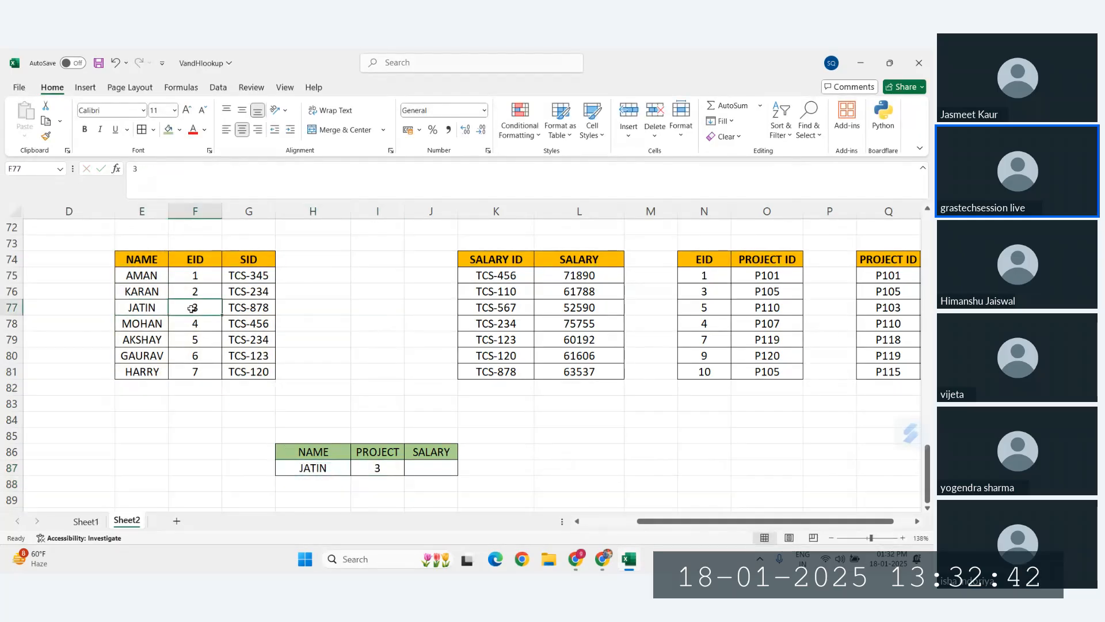
left_click(383, 467)
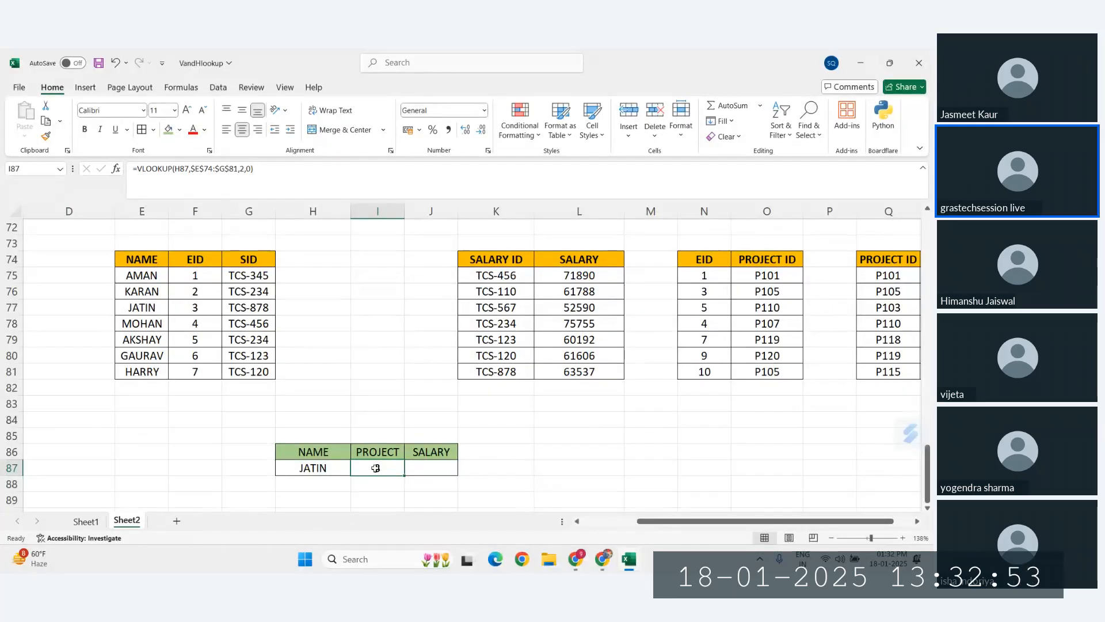
left_click_drag(713, 275, 712, 371)
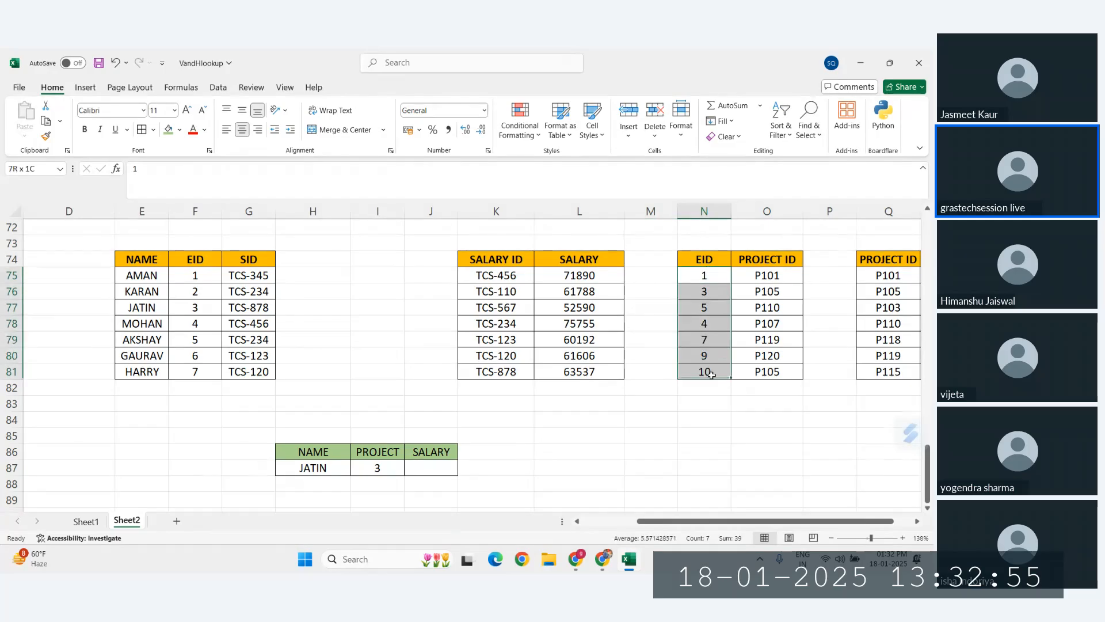
left_click_drag(765, 272, 770, 367)
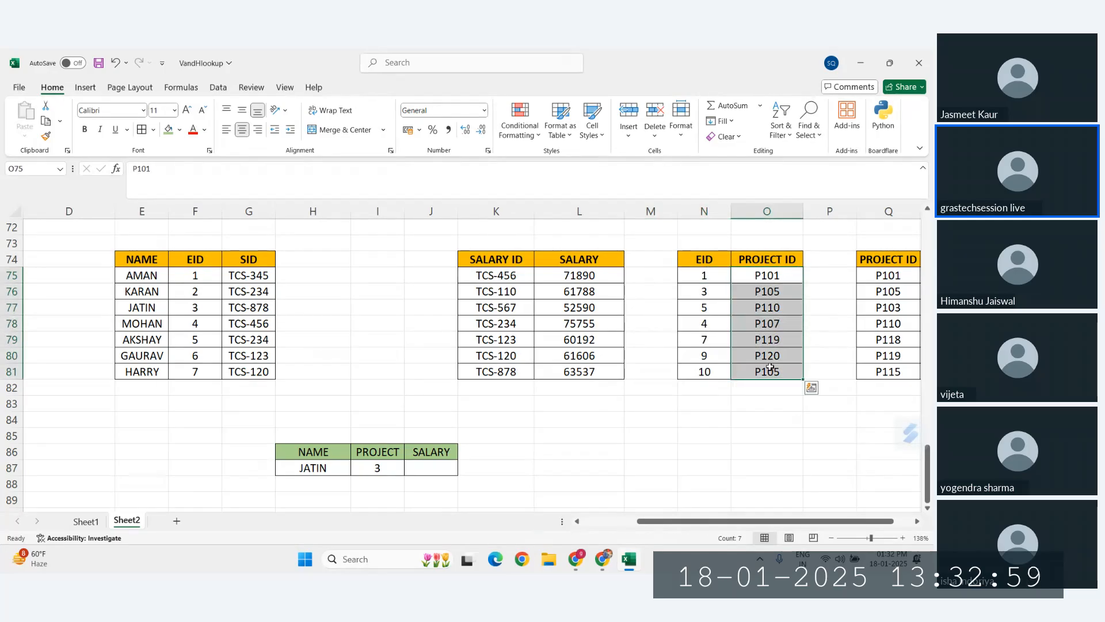
left_click(385, 468)
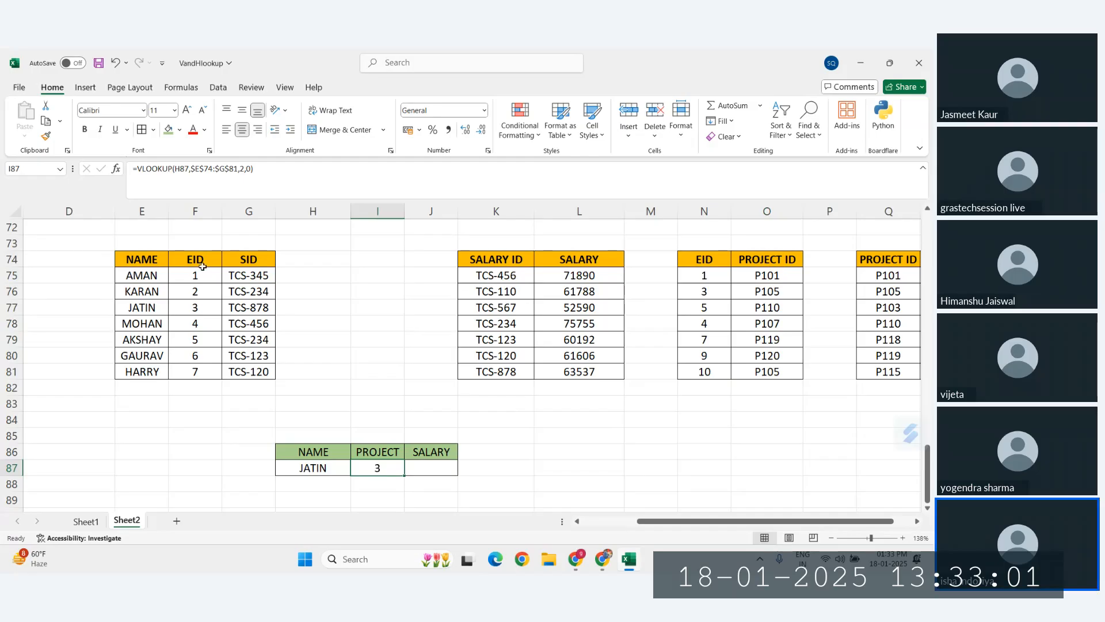
left_click(150, 177)
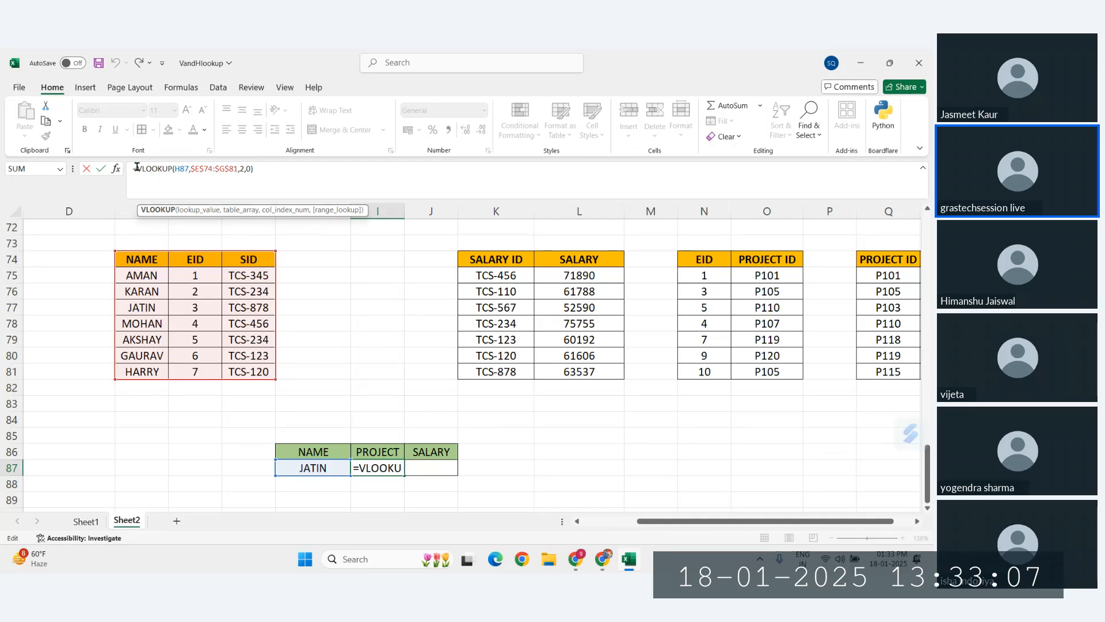
left_click_drag(135, 168, 254, 168)
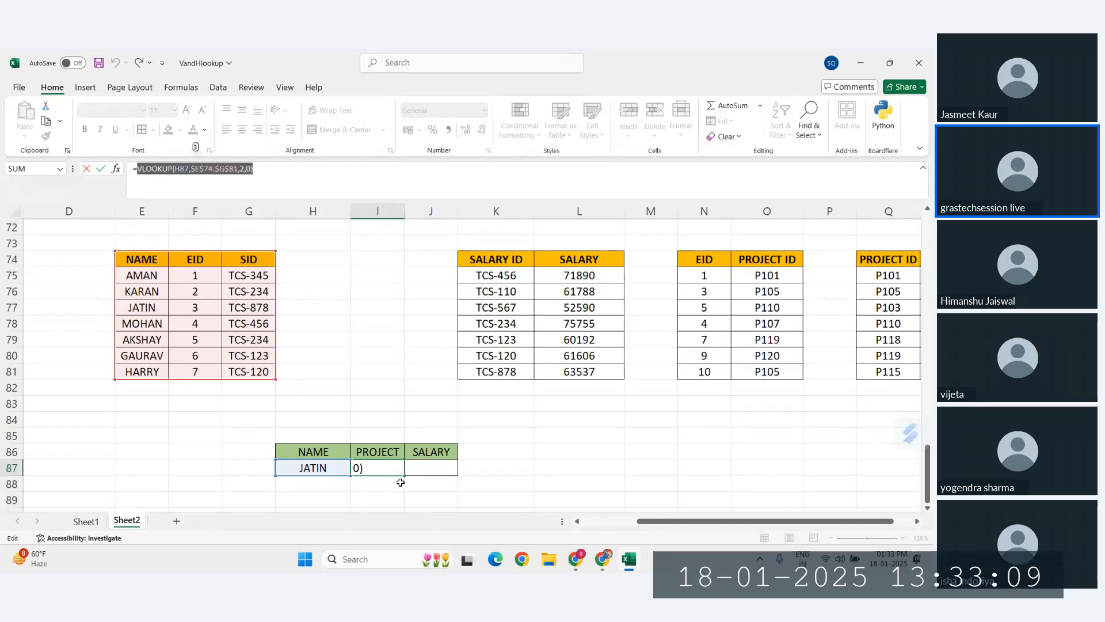
key("Escape")
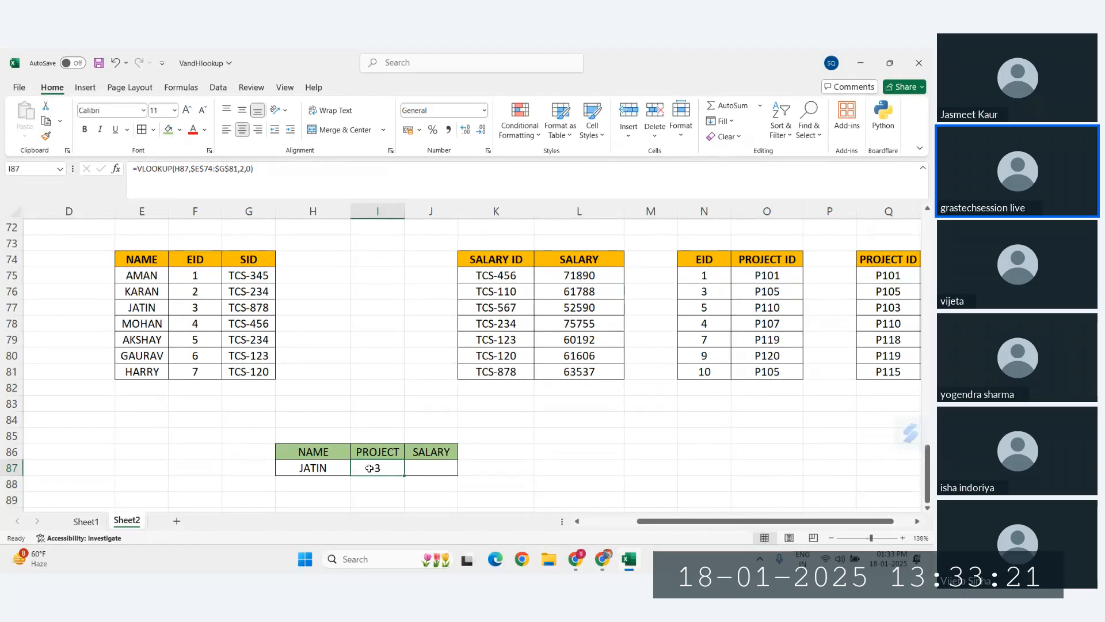
Examine how the EIDs in N74:N81 map to the PROJECT IDs in O74:O81, starting from the EID in N76
left_click_drag(700, 275, 699, 370)
left_click(705, 291)
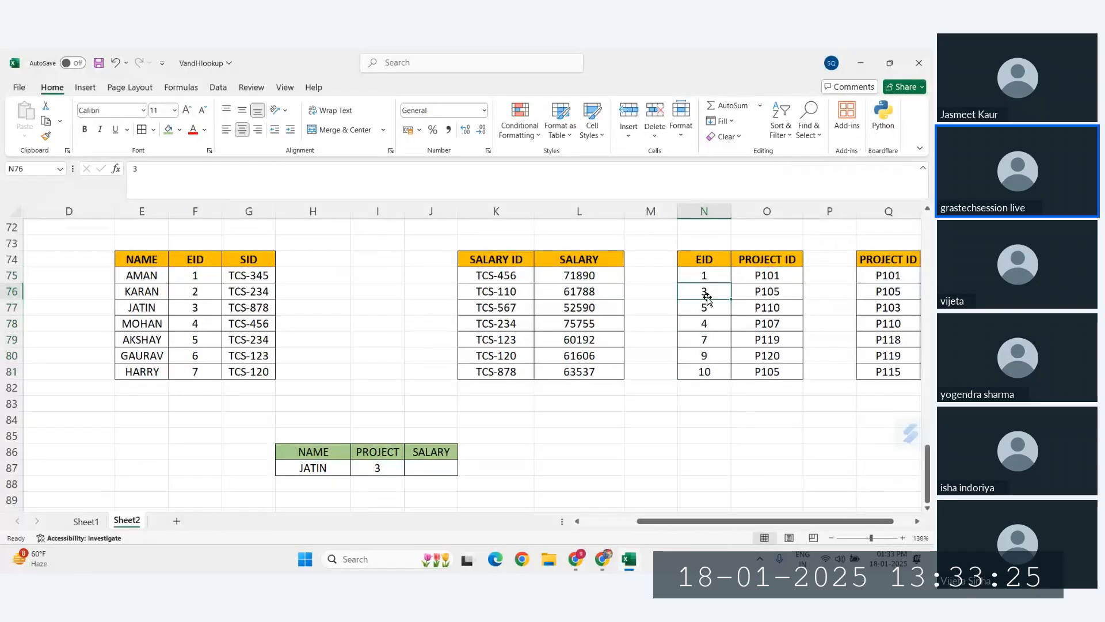
left_click(766, 275)
left_click_drag(766, 282, 768, 371)
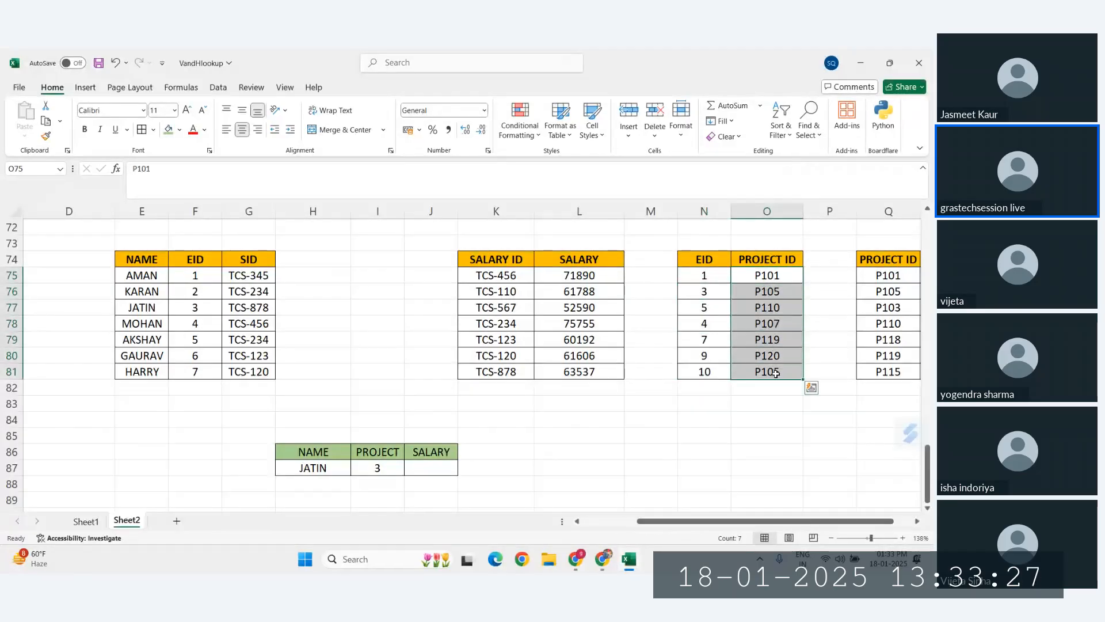
left_click(704, 290)
left_click_drag(767, 259, 778, 364)
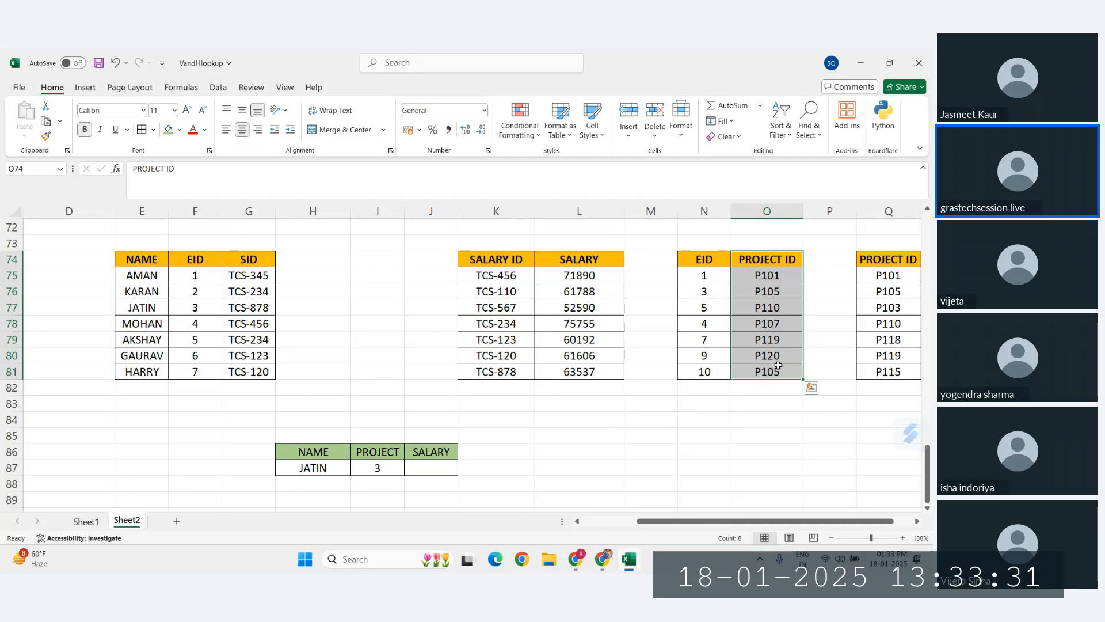
scroll(778, 365, "right", 1)
scroll(779, 365, "left", 1)
left_click_drag(704, 259, 746, 373)
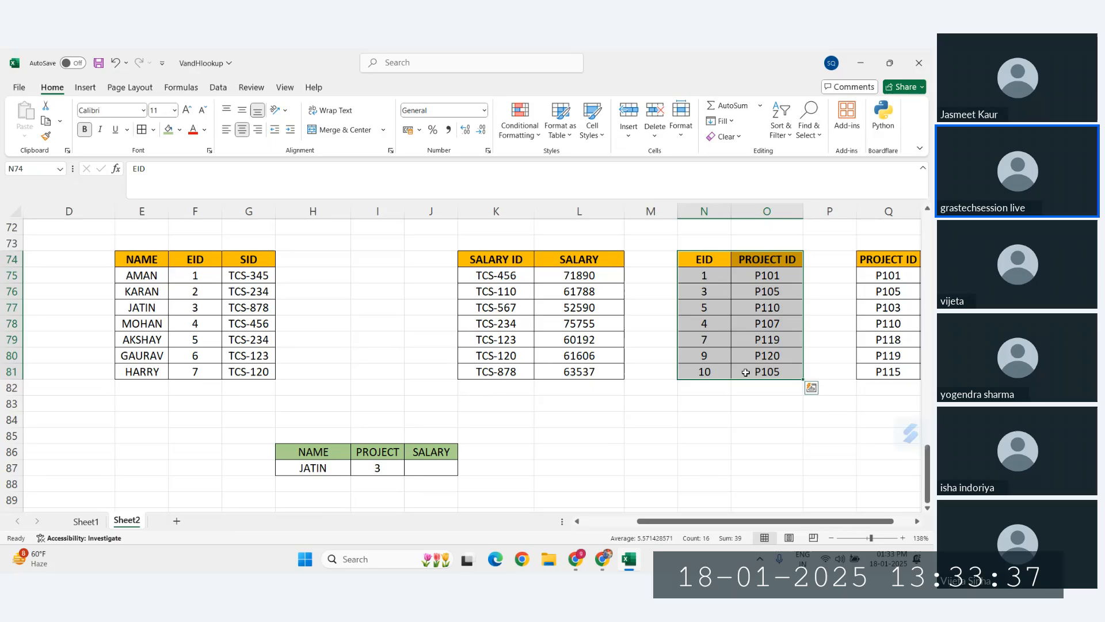
left_click(387, 467)
left_click_drag(767, 260, 768, 373)
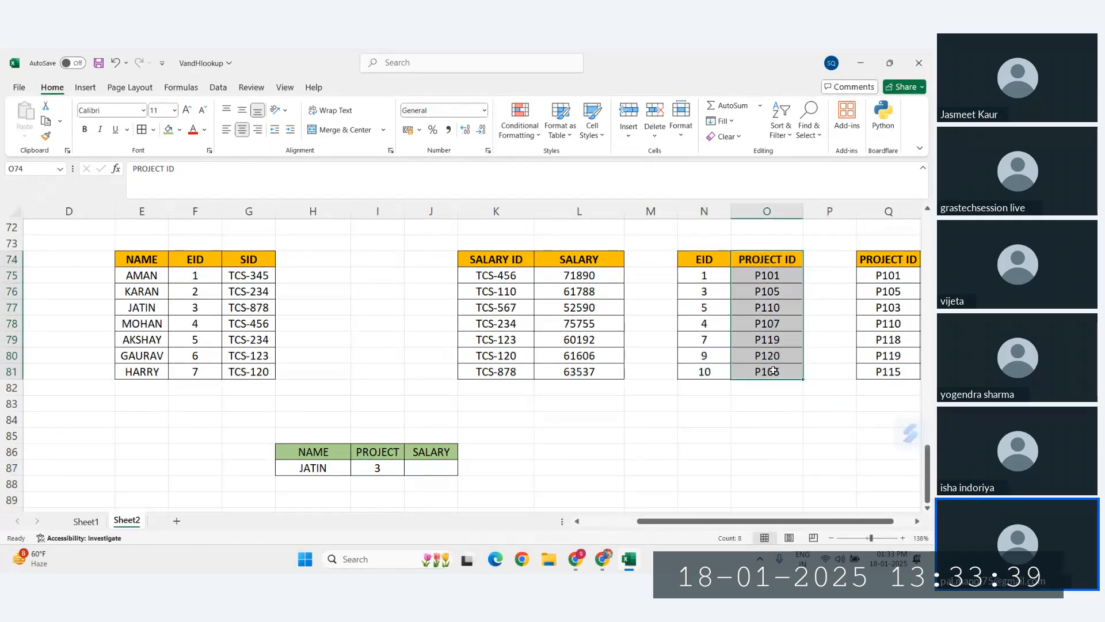
Nest the I87 formula in an outer VLOOKUP: =VLOOKUP(VLOOKUP(H87,$E$74:$G$81,2,0),N74:O81,2,0), to return the project ID
left_click(388, 466)
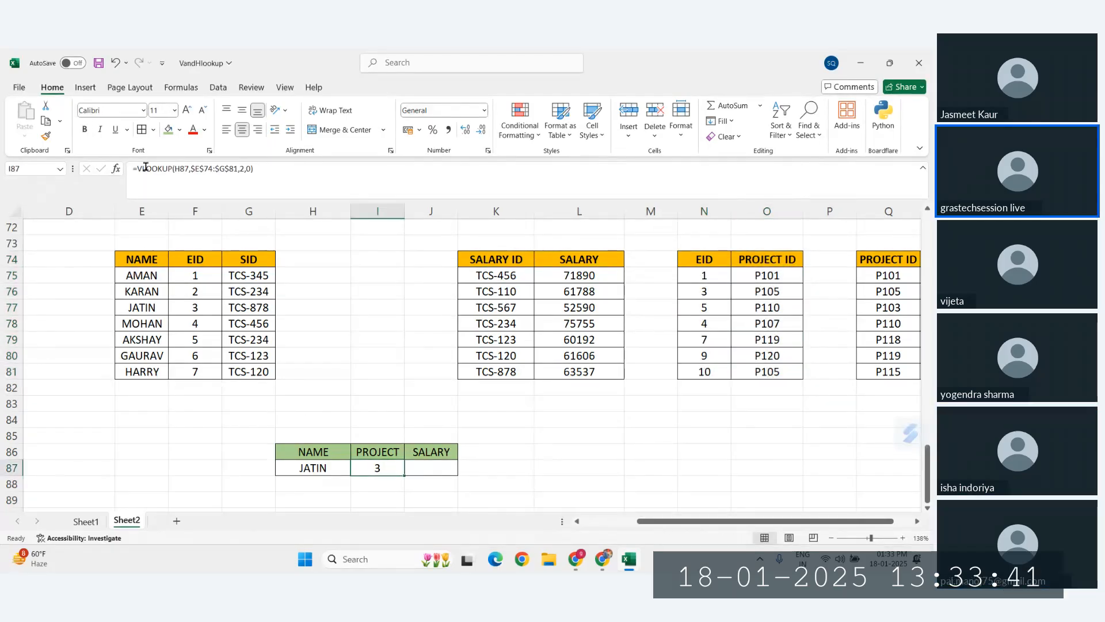
left_click(137, 168)
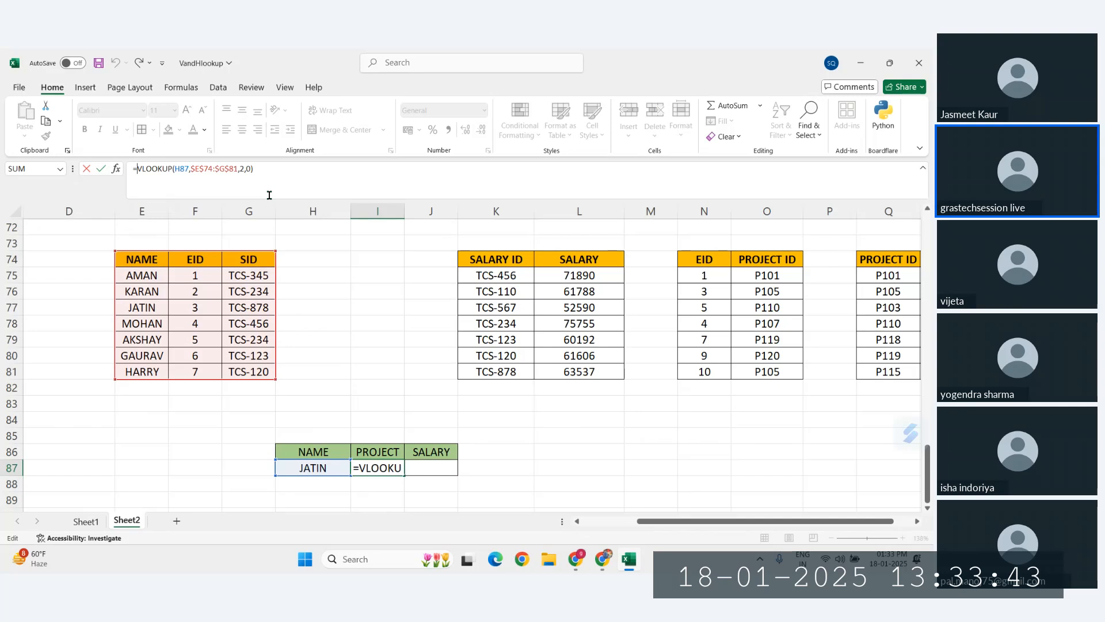
type("VLOOKUP(")
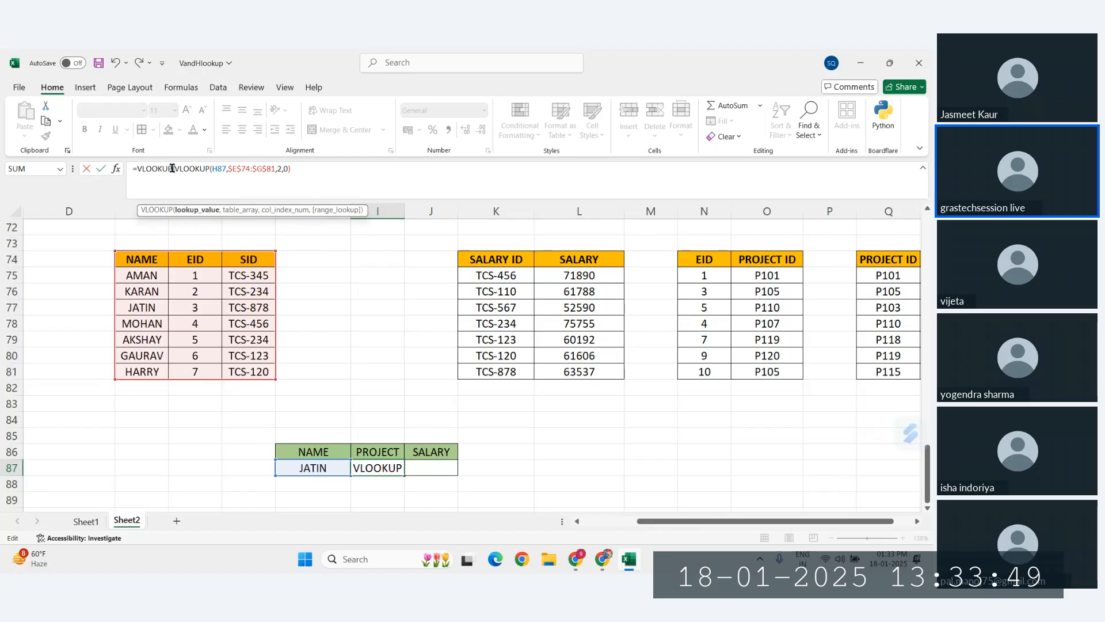
left_click_drag(302, 169, 177, 169)
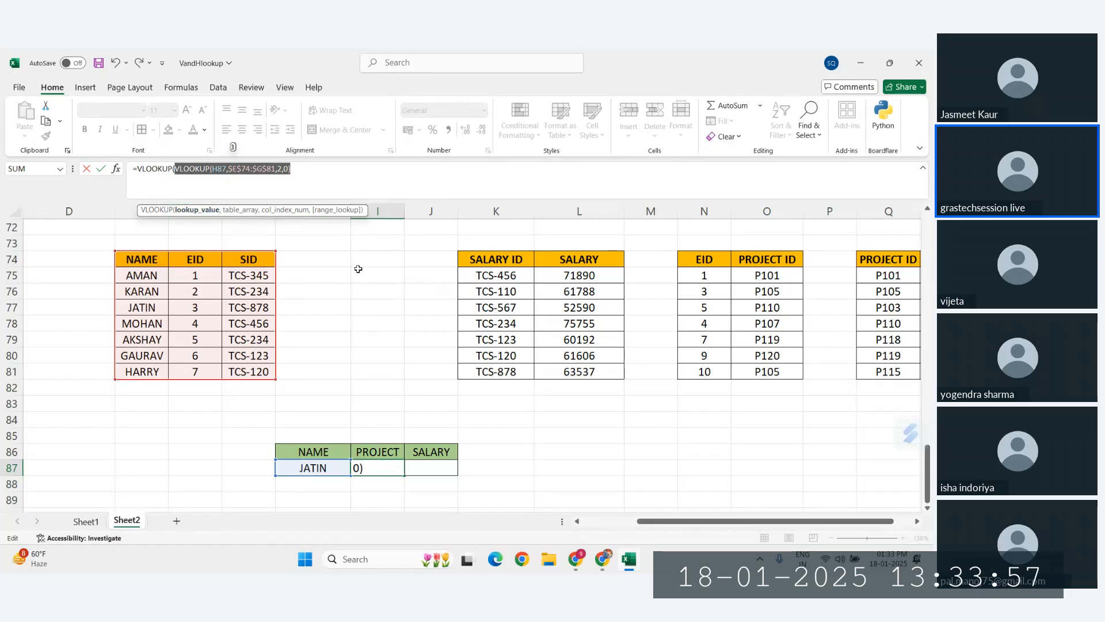
left_click(314, 172)
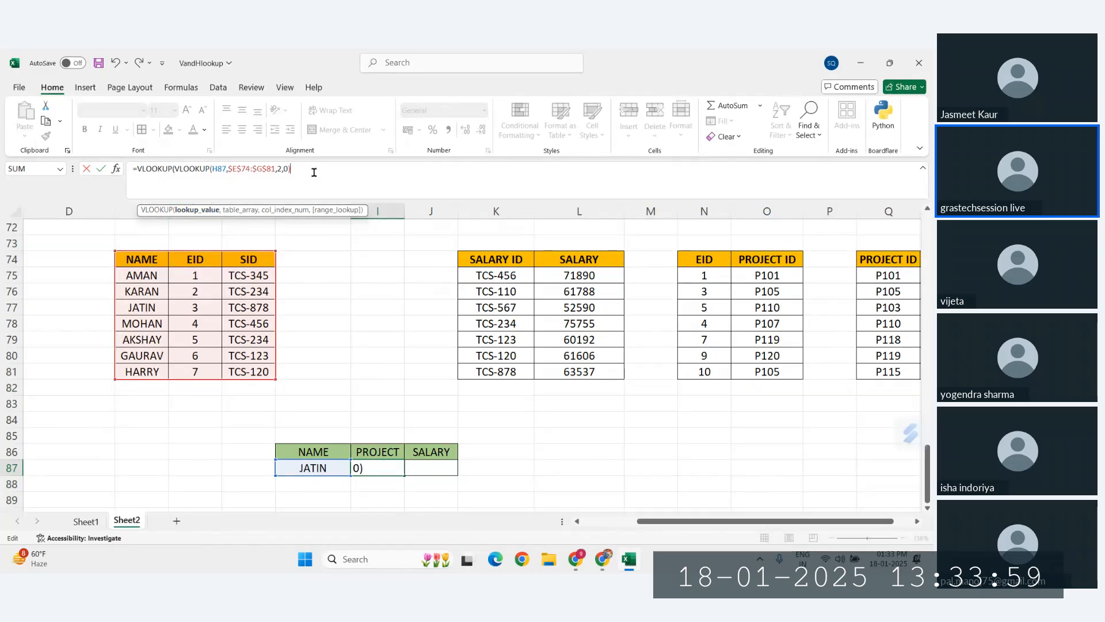
type(",")
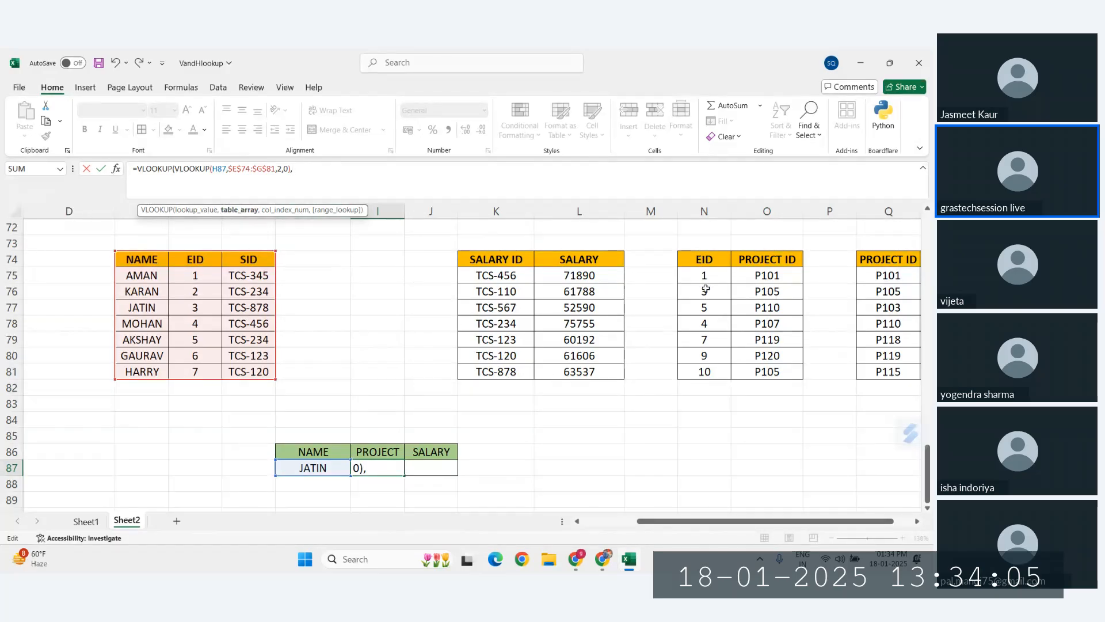
left_click_drag(700, 260, 760, 372)
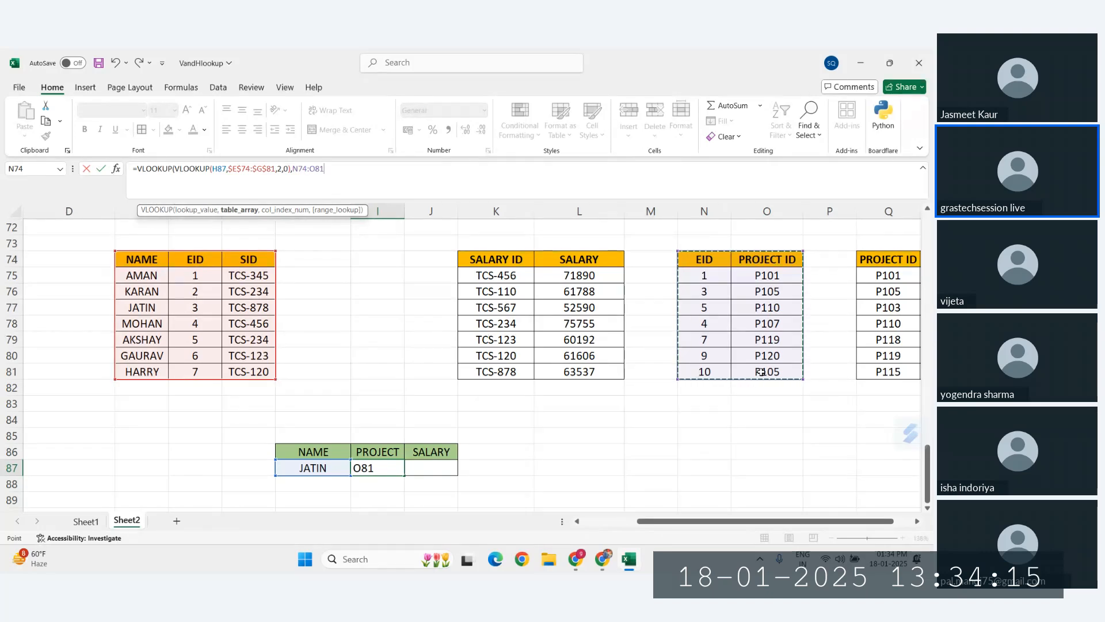
type(",")
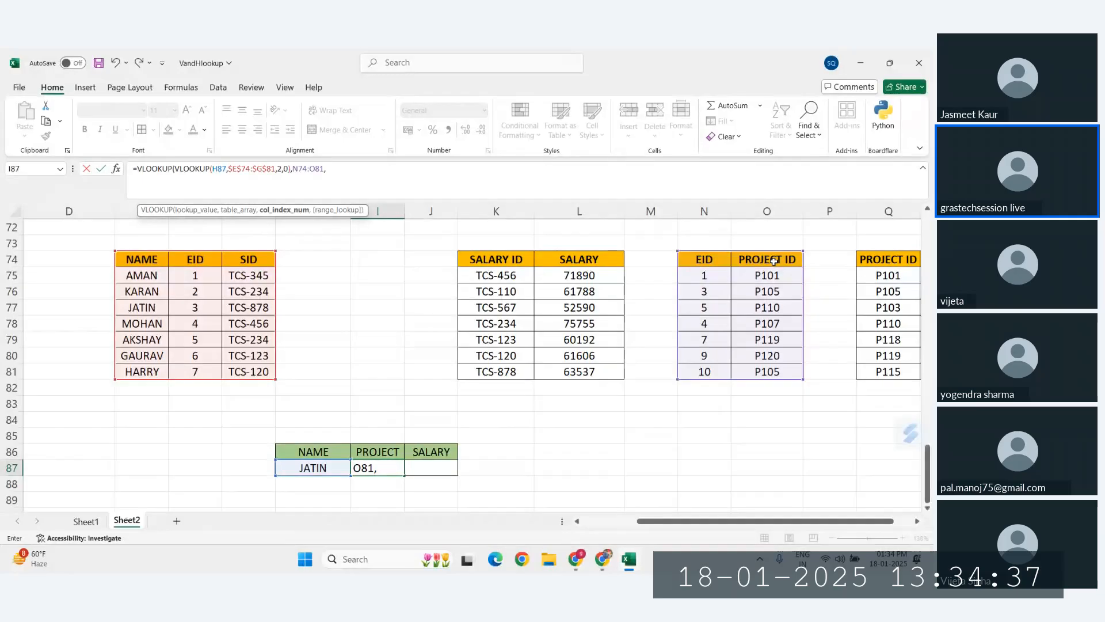
type("2")
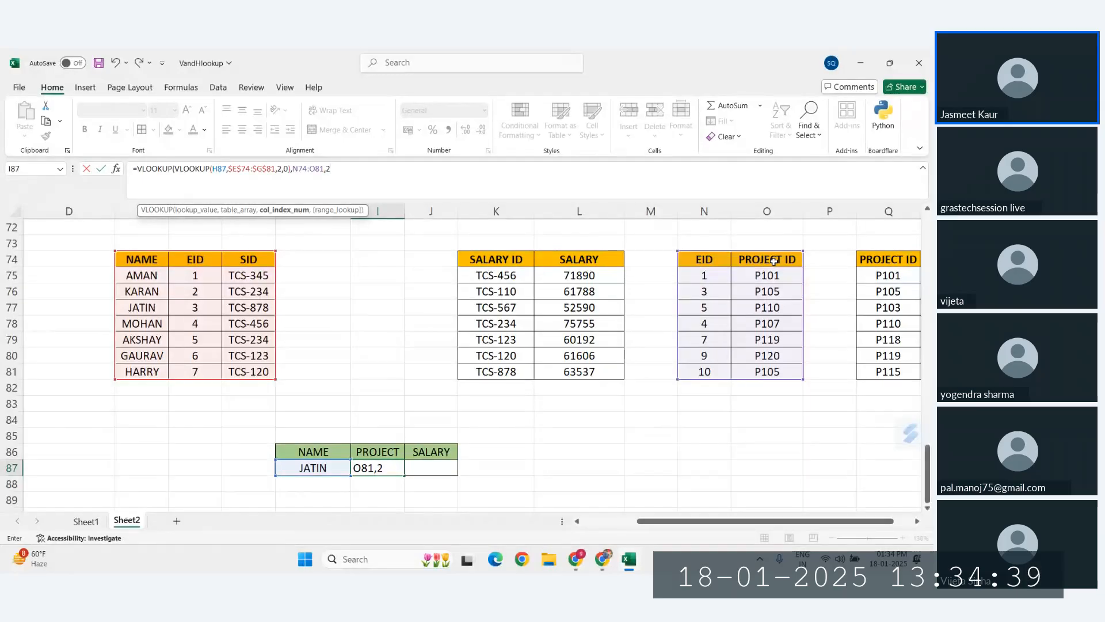
type(",")
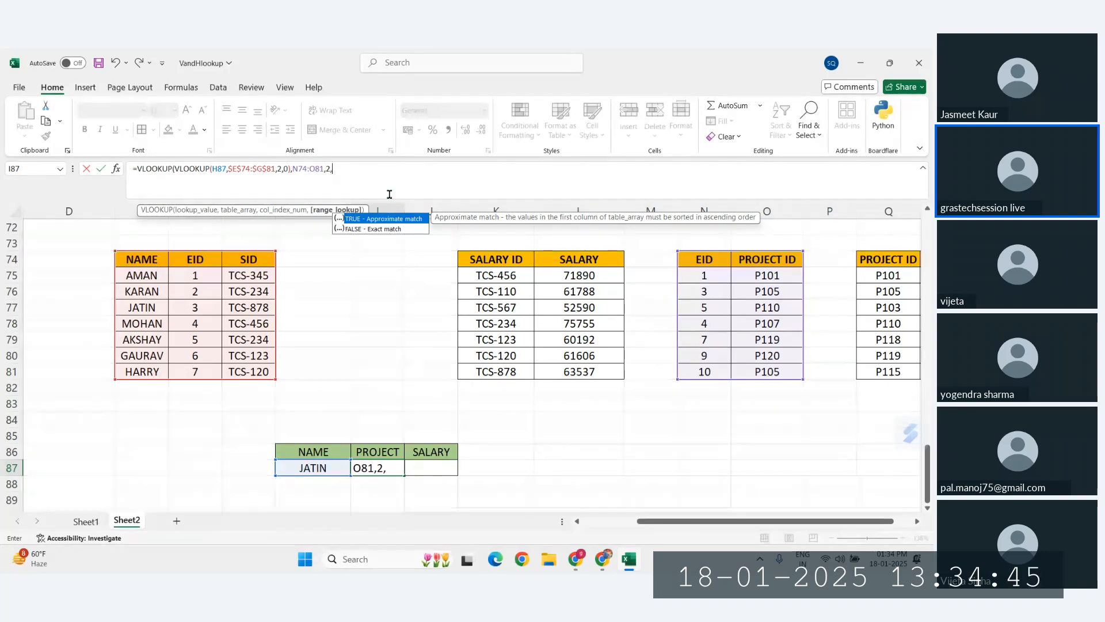
type("0)")
key("Return")
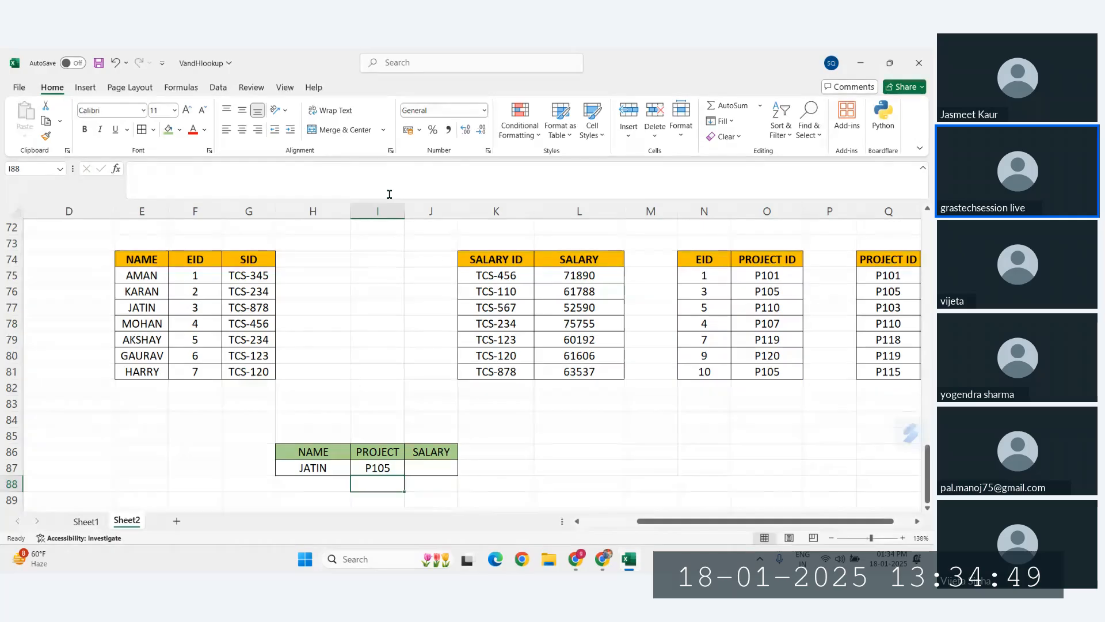
Check the nested lookup in I87 against the name in H87 and the PROJECT ID column in O74:O81
left_click(316, 468)
left_click(377, 468)
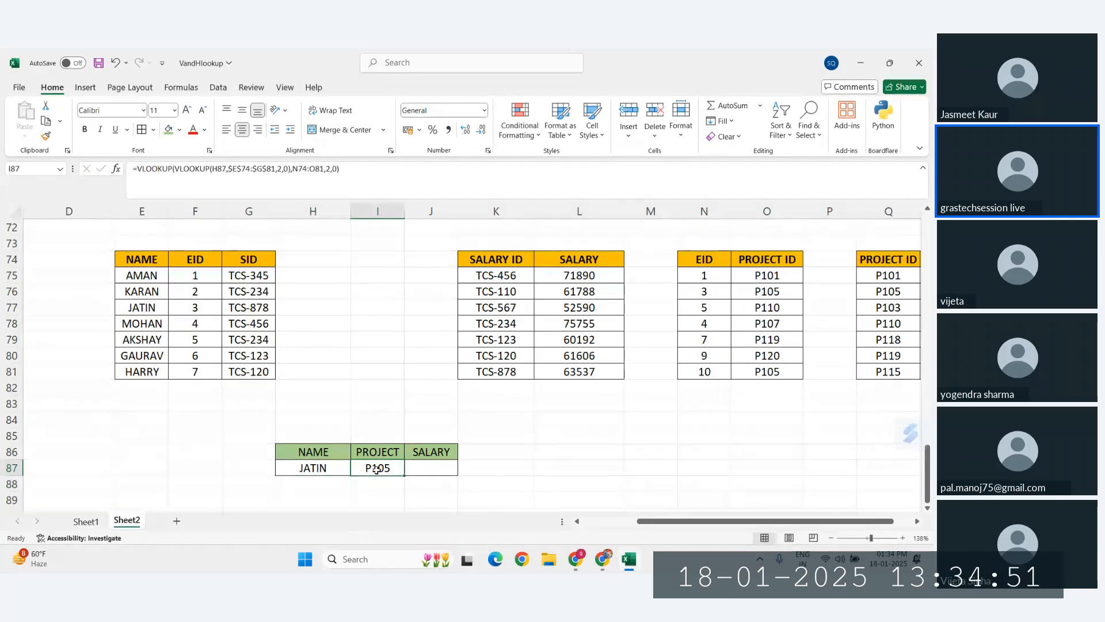
left_click_drag(767, 259, 767, 339)
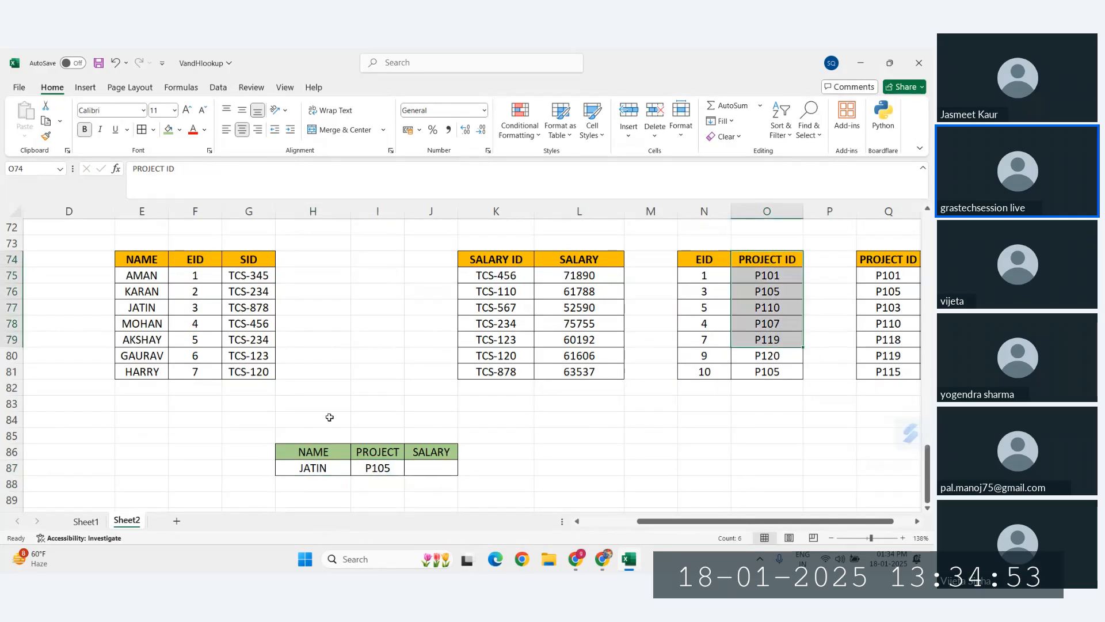
left_click(384, 468)
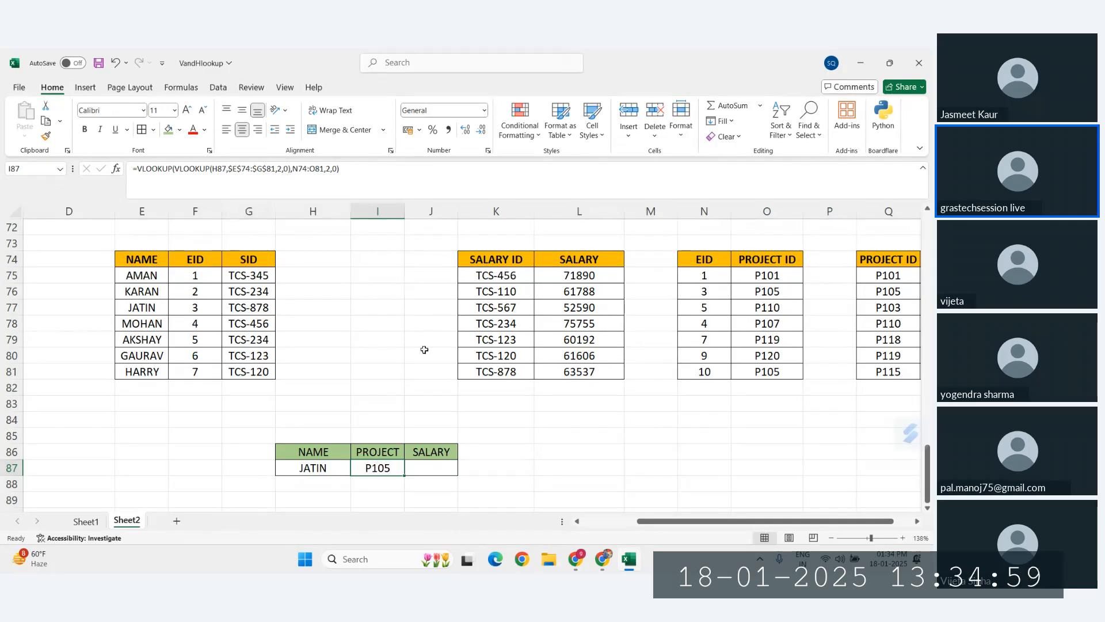
left_click(775, 292)
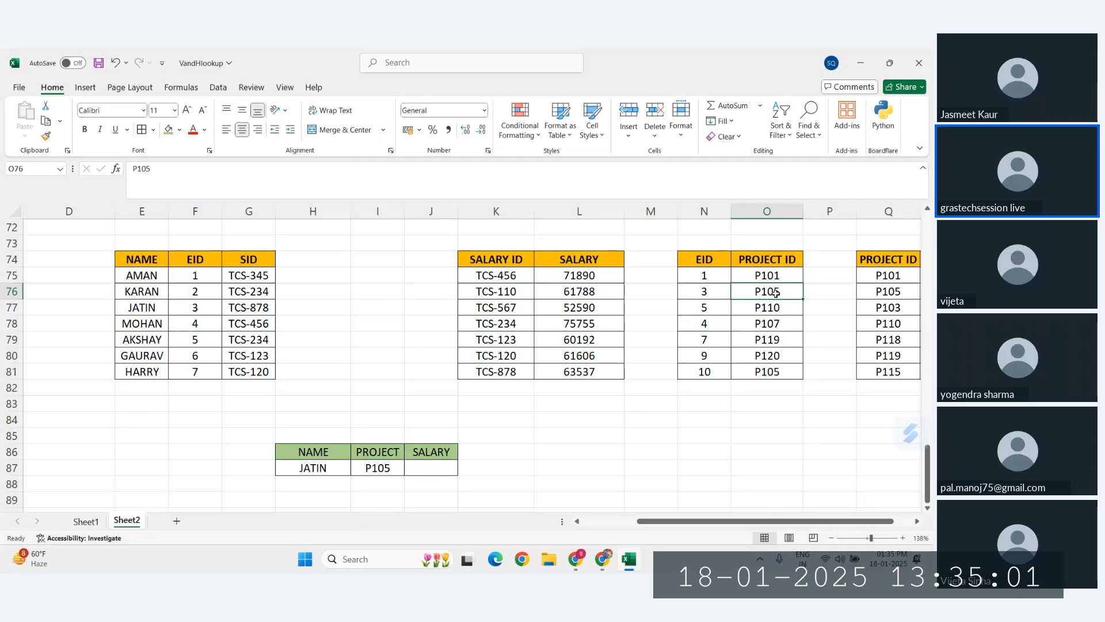
Examine how the project ID in I87 maps to a PROJECT NAME in the Q74:R81 table
scroll(776, 292, "right", 2)
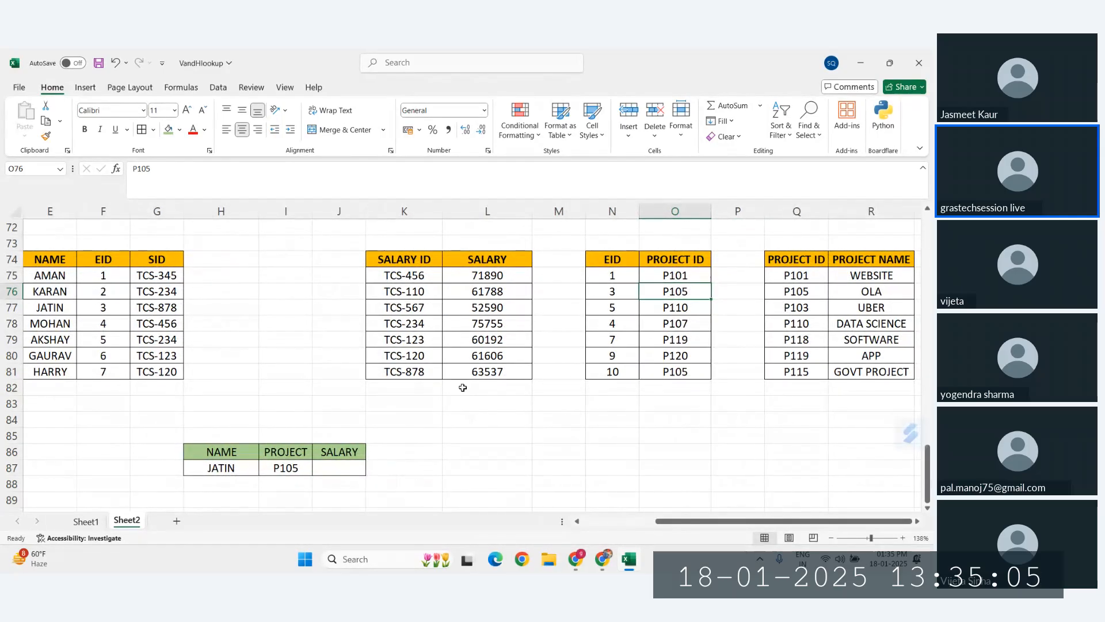
left_click(287, 468)
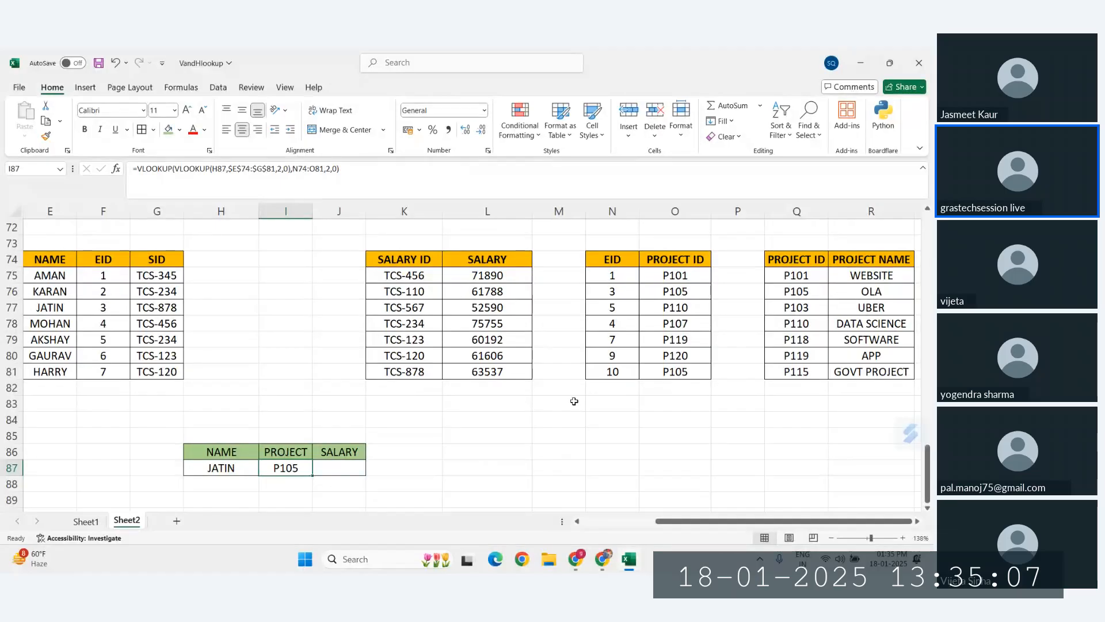
left_click(869, 266)
left_click_drag(869, 266, 877, 371)
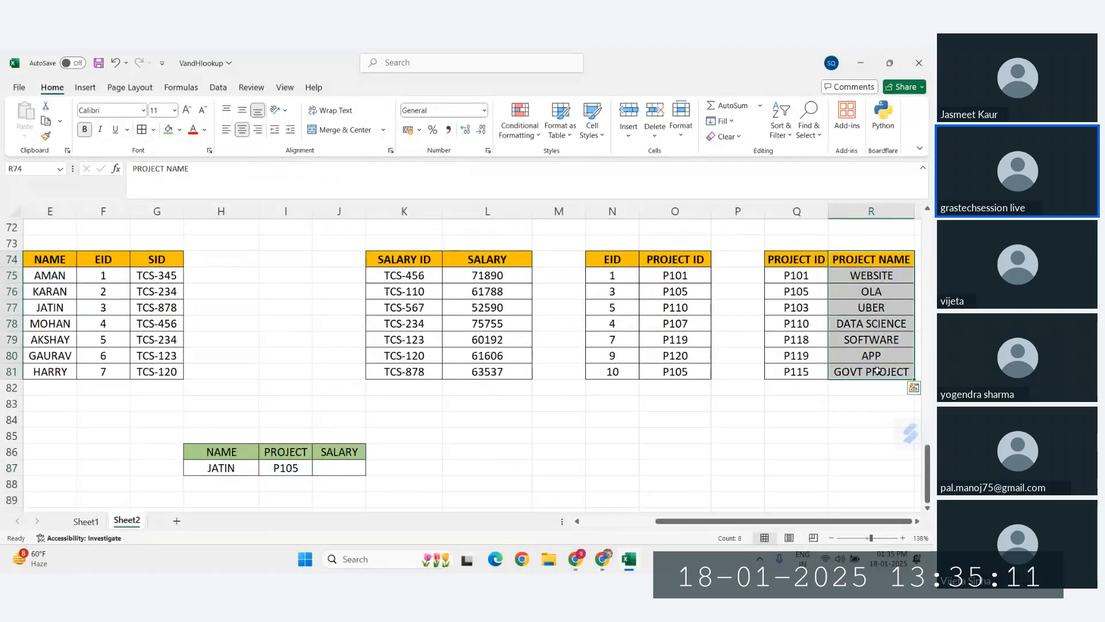
left_click(286, 467)
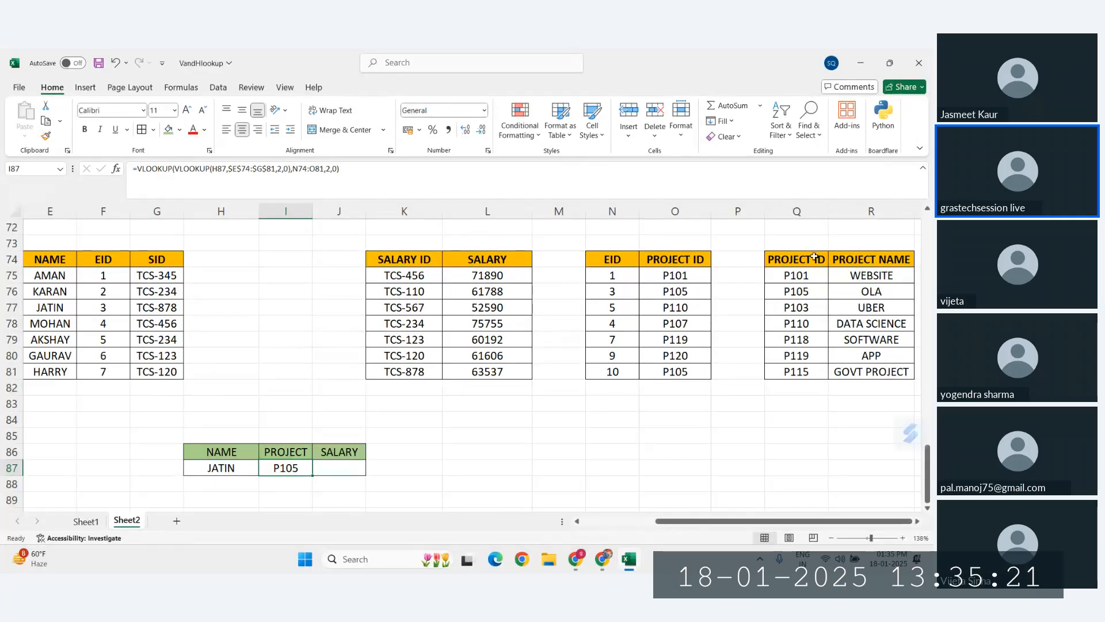
left_click_drag(814, 257, 875, 375)
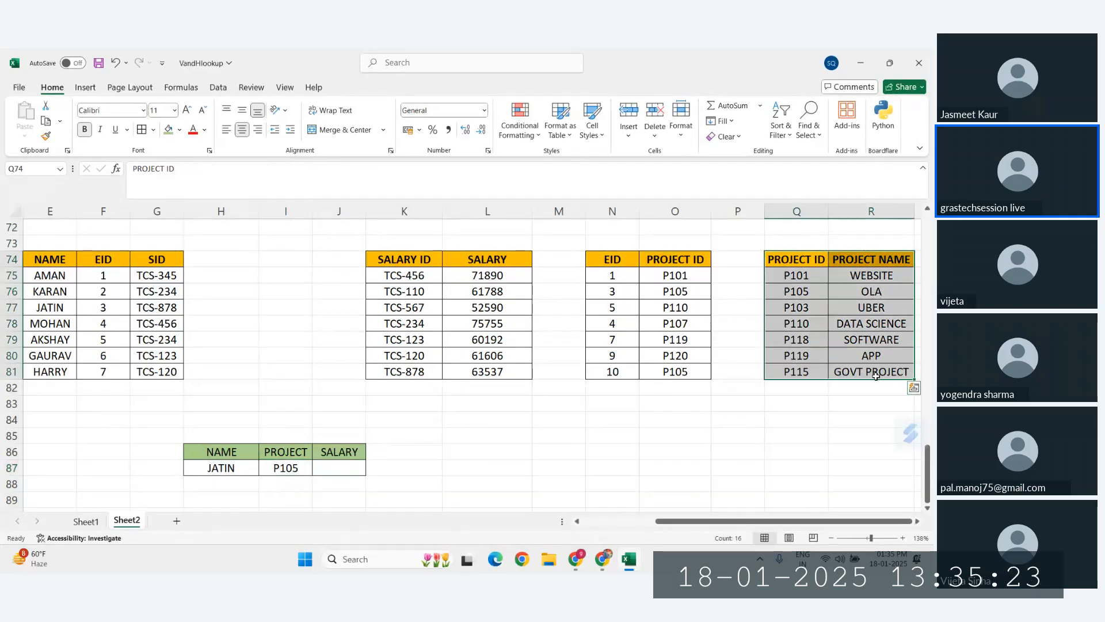
left_click(286, 468)
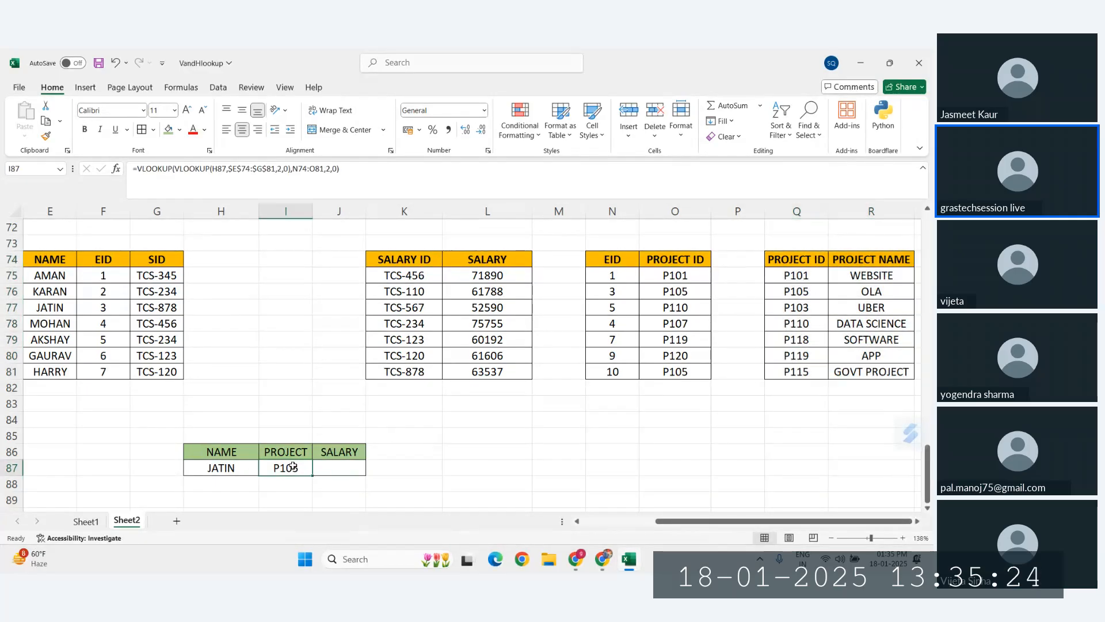
left_click(138, 171)
type("VLOOKUP(")
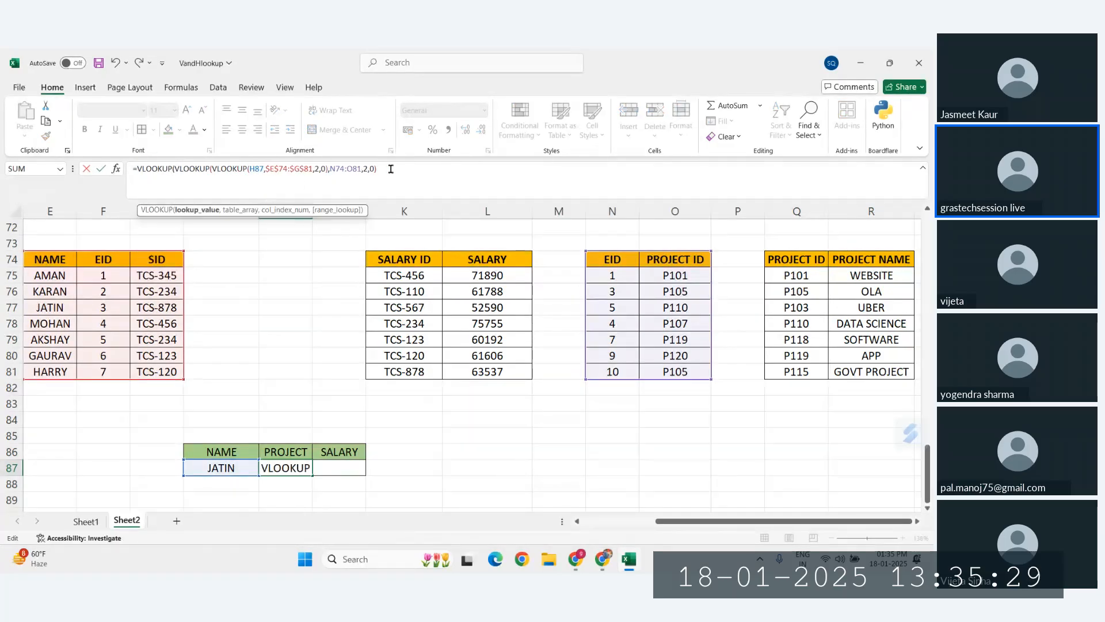
left_click_drag(377, 169, 174, 168)
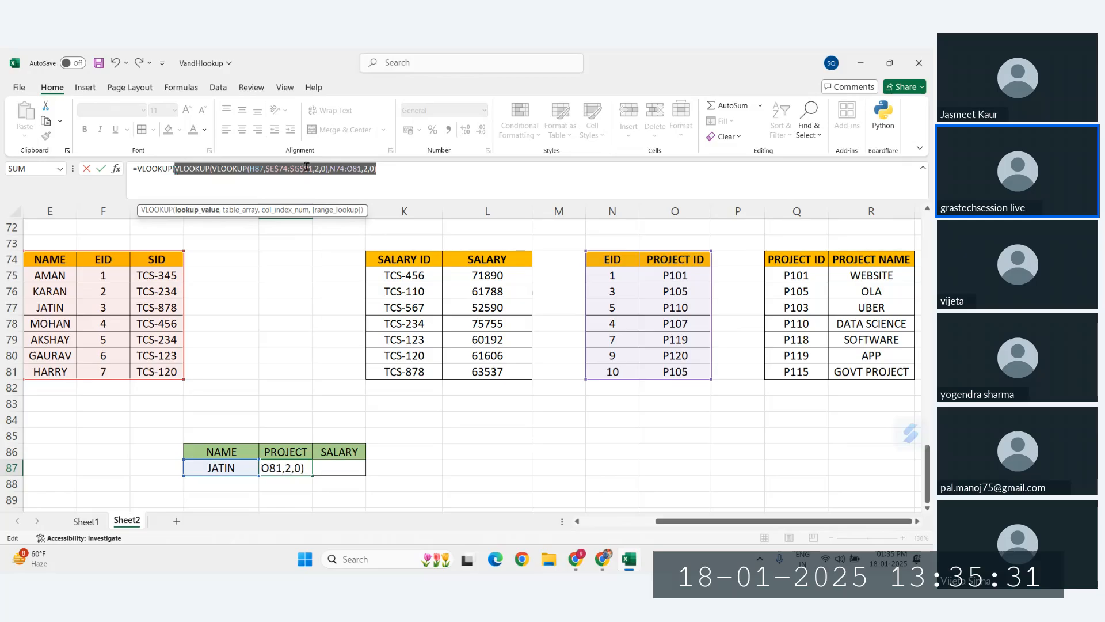
left_click(403, 176)
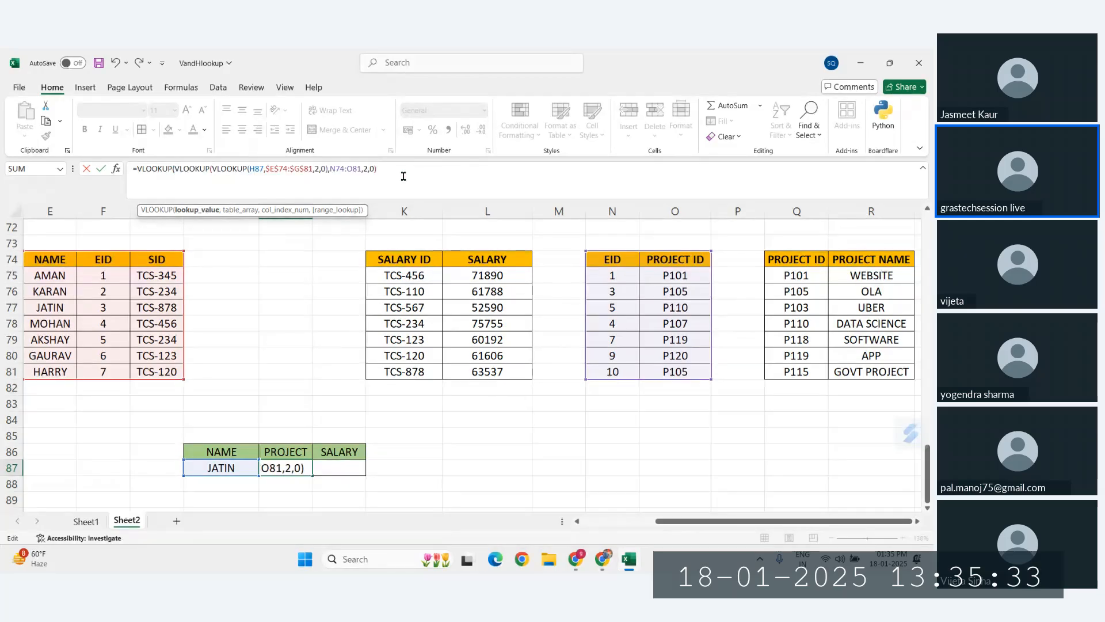
type(",")
left_click_drag(786, 259, 867, 371)
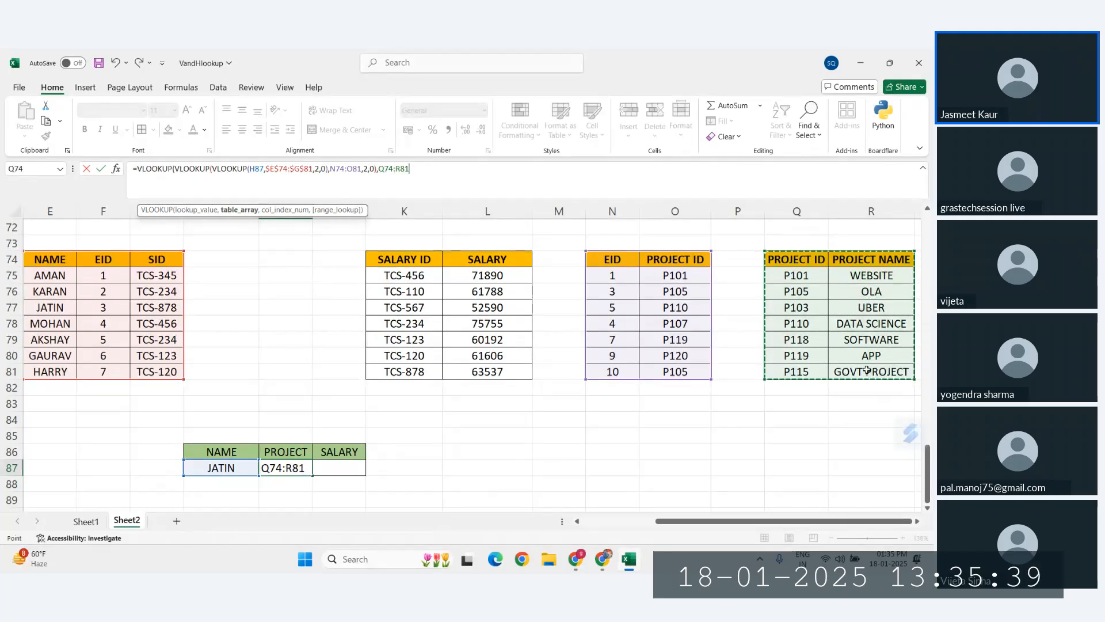
key("Escape")
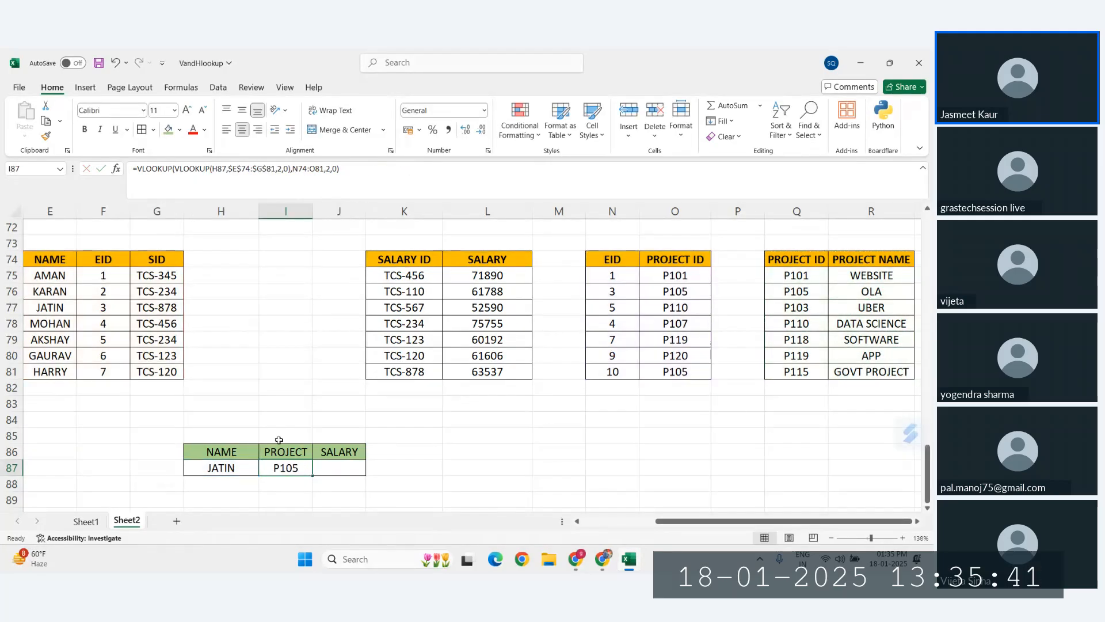
Wrap the nested lookup in I87 in another outer VLOOKUP, making the existing formula its lookup value
double_click(292, 469)
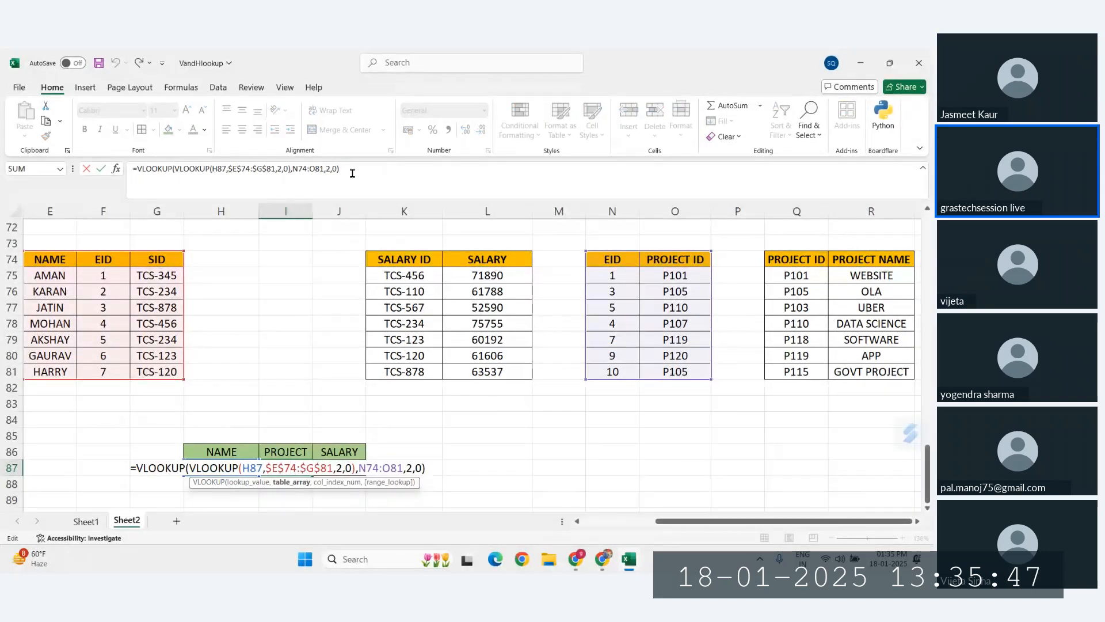
left_click(141, 170)
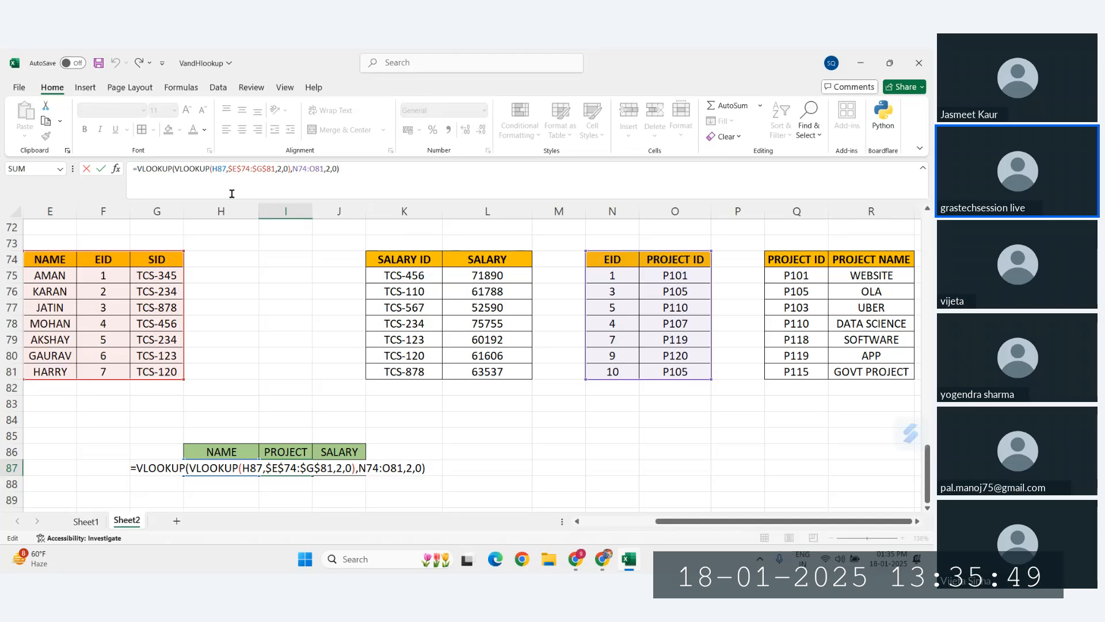
type("VLOOKUP(")
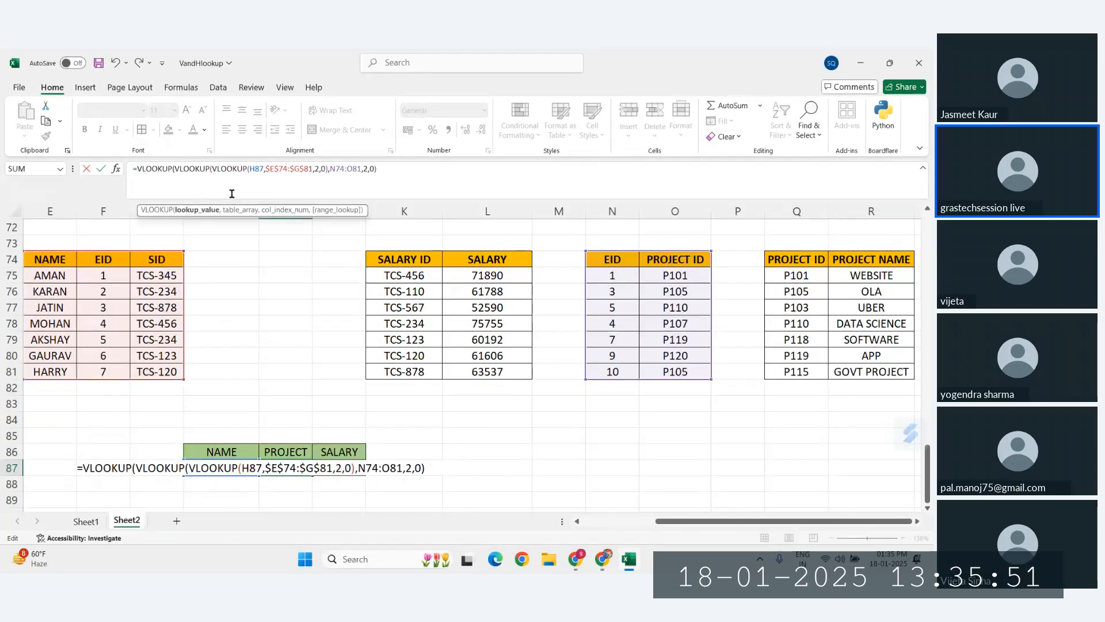
left_click(395, 168)
left_click_drag(392, 171, 205, 166)
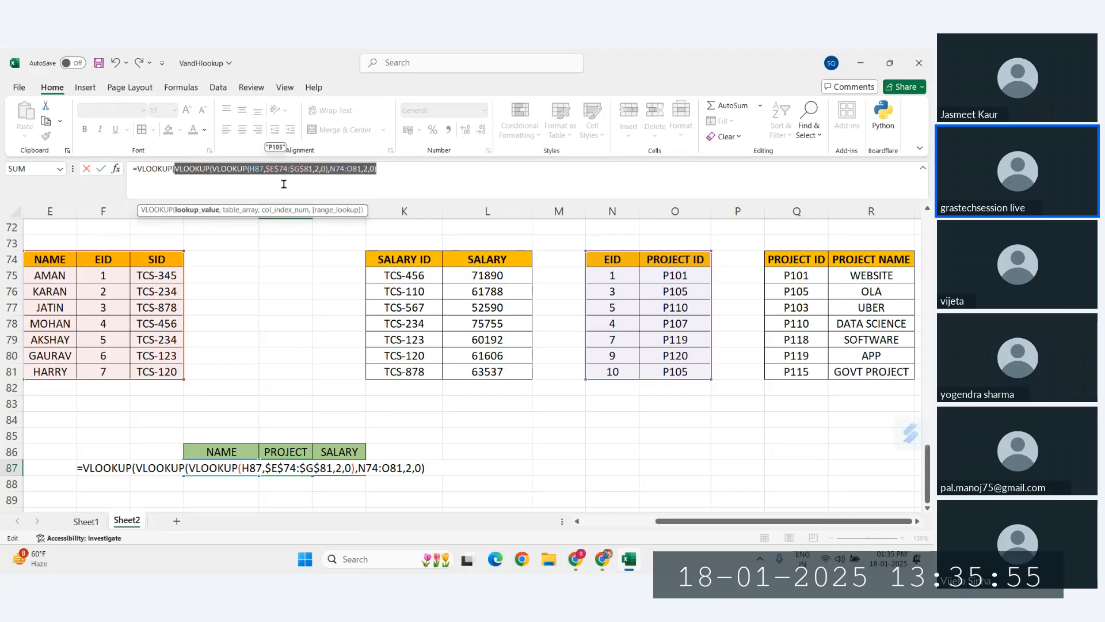
key("BackSpace")
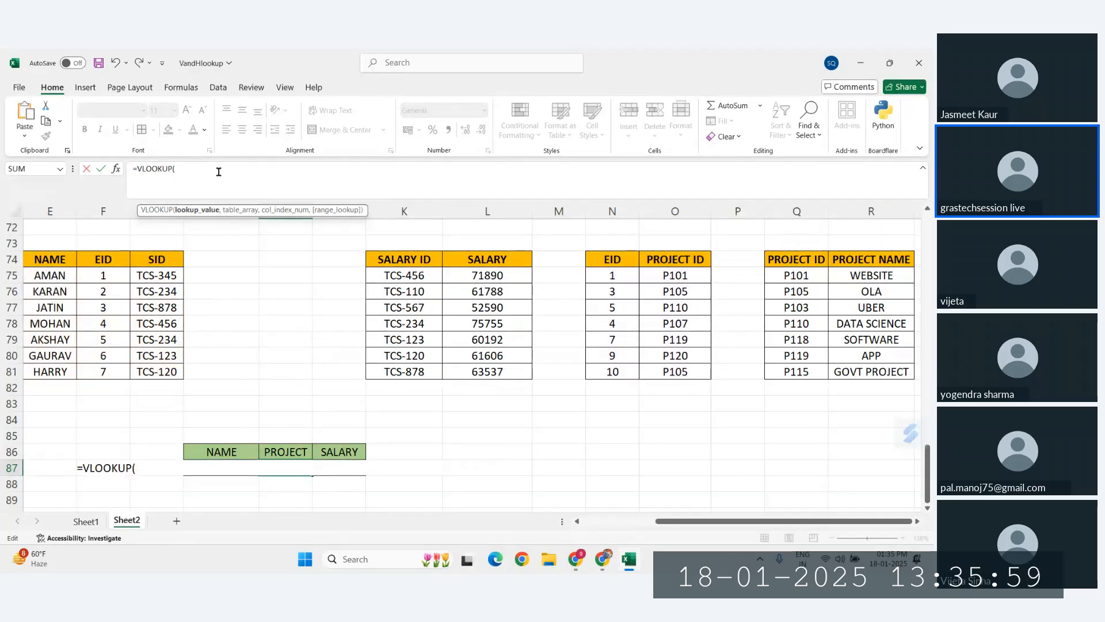
key("ctrl+z")
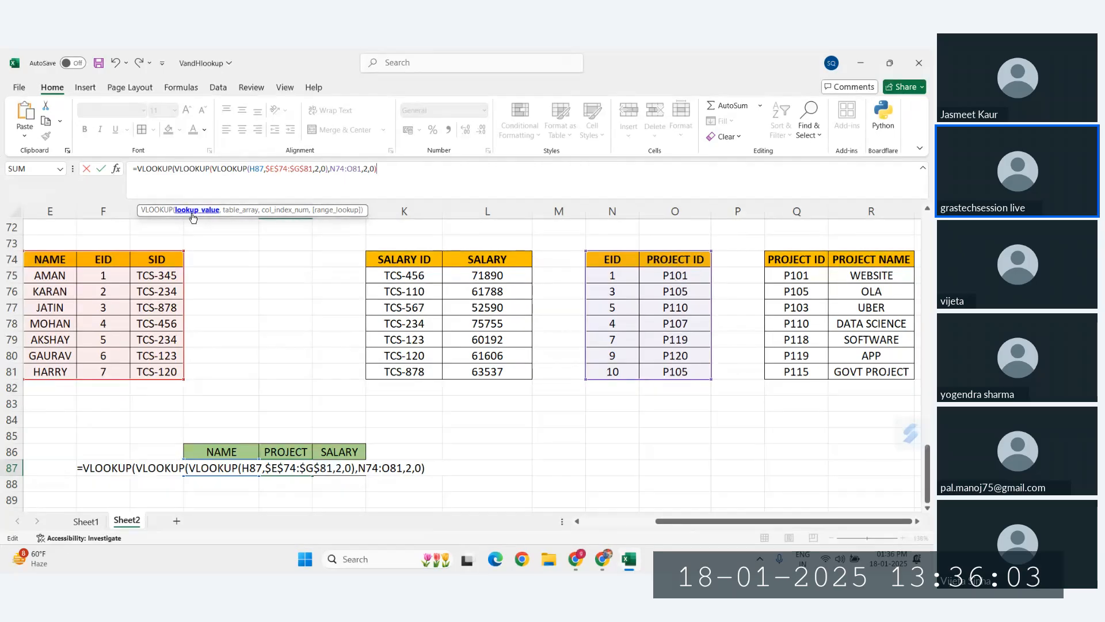
Complete the outer VLOOKUP in I87 with the table array Q74:R81, column index 2 and exact match 0
type(",")
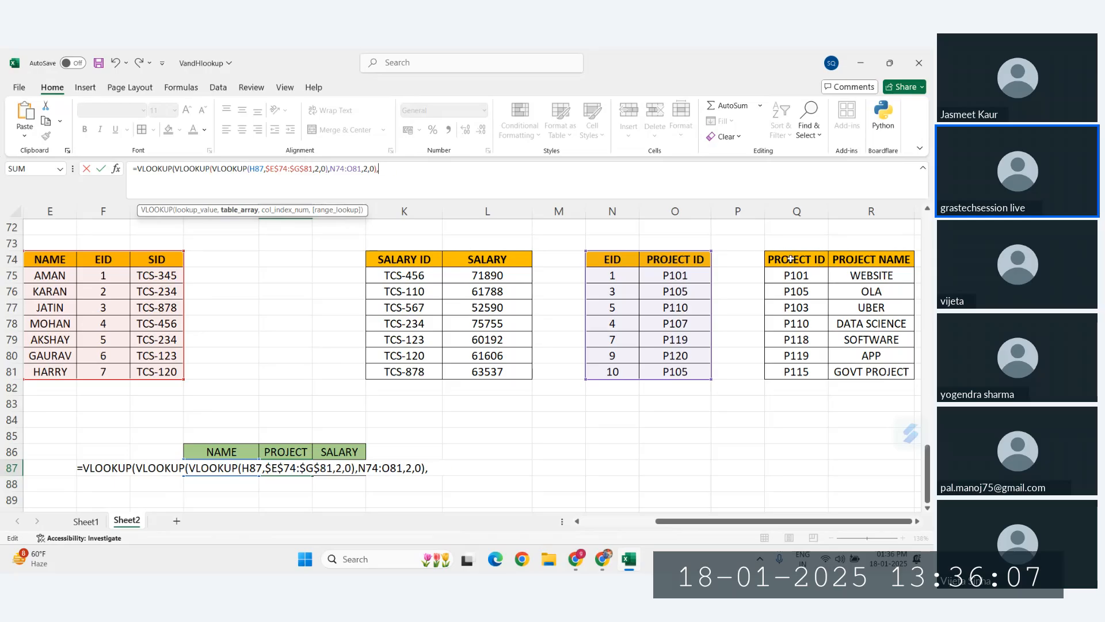
left_click_drag(791, 259, 872, 369)
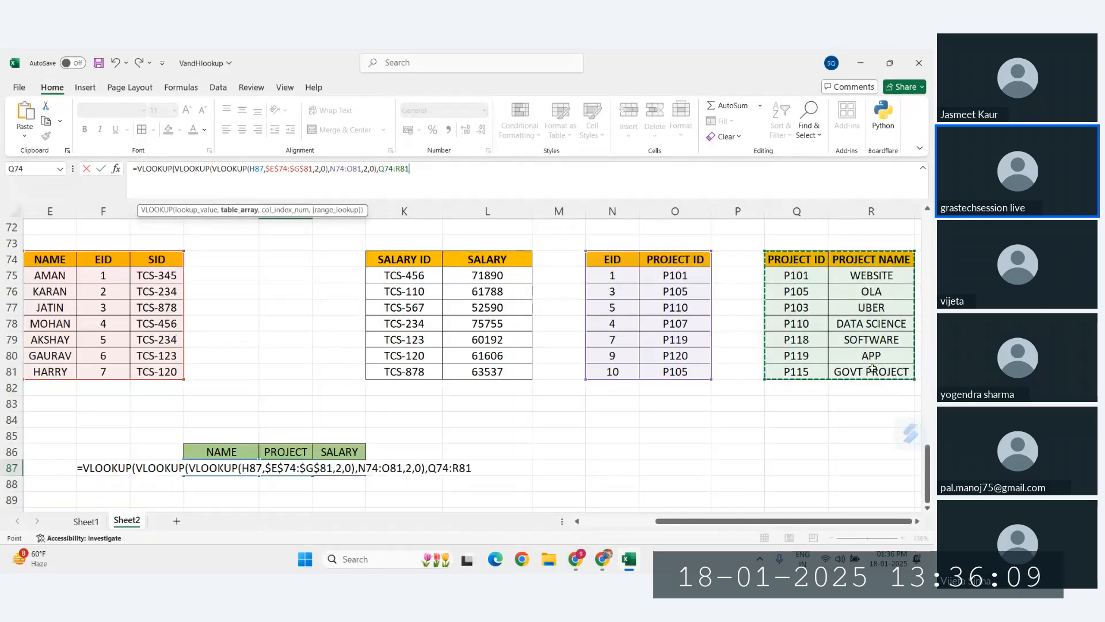
type(",")
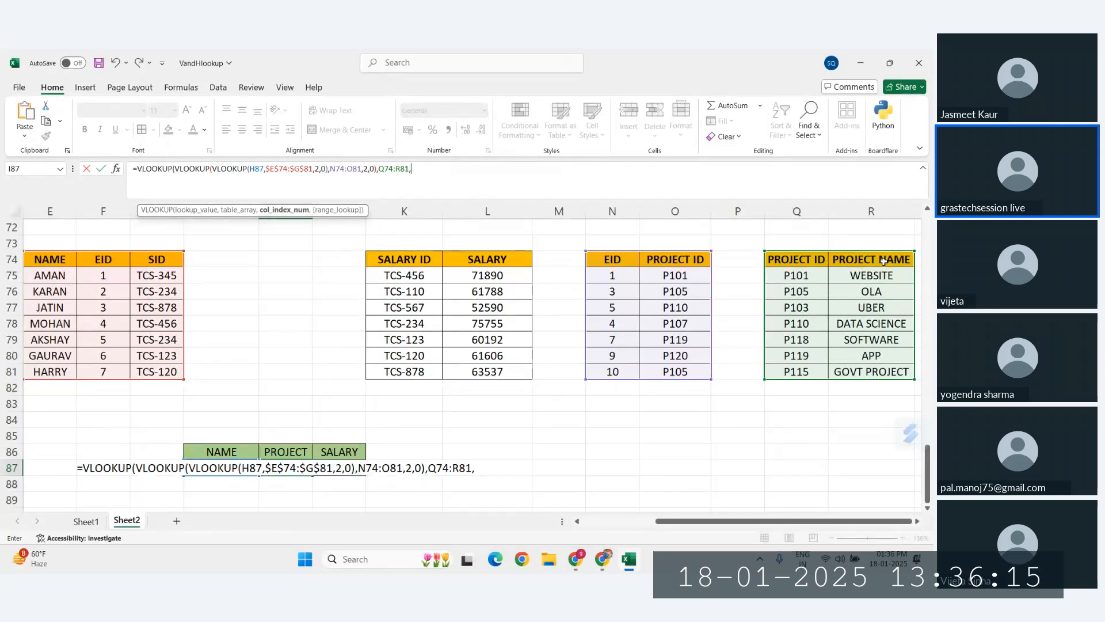
type("2,")
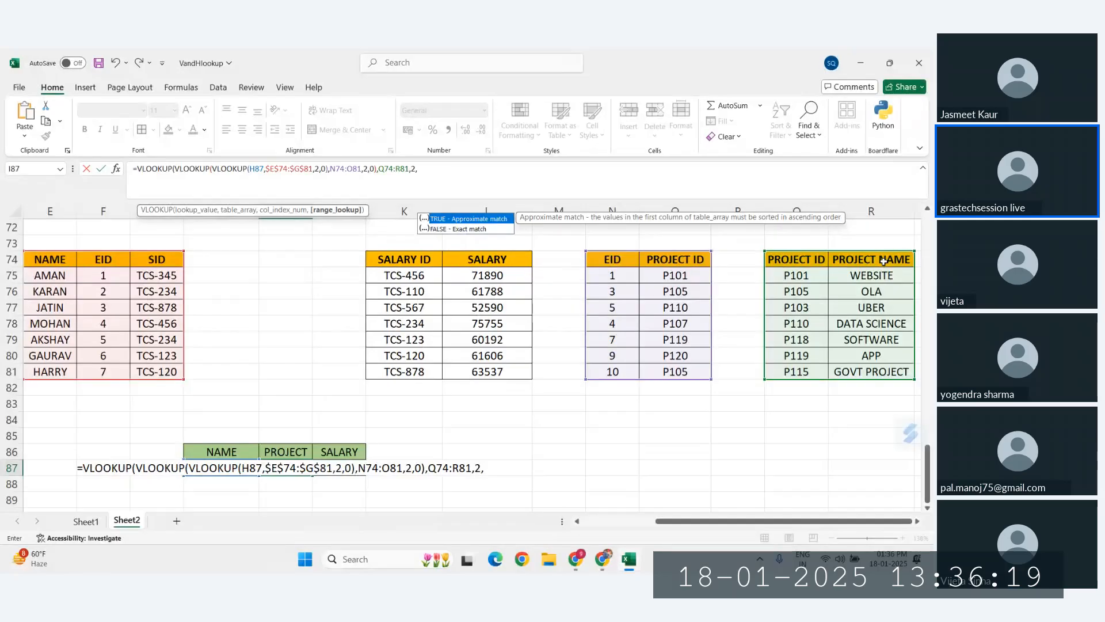
type("0")
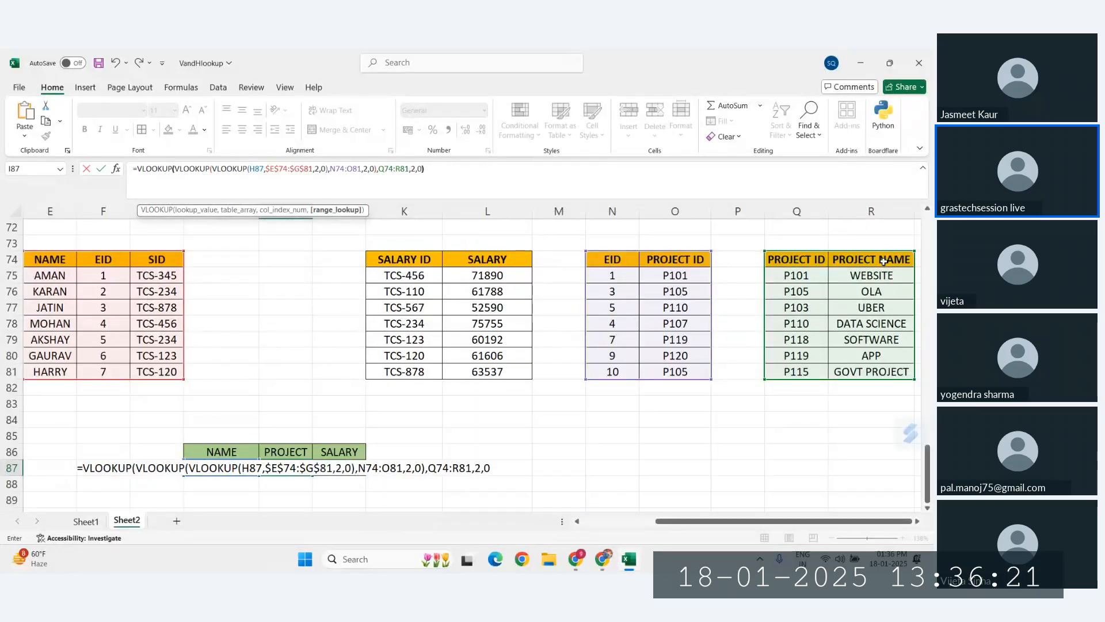
type(")")
key("Return")
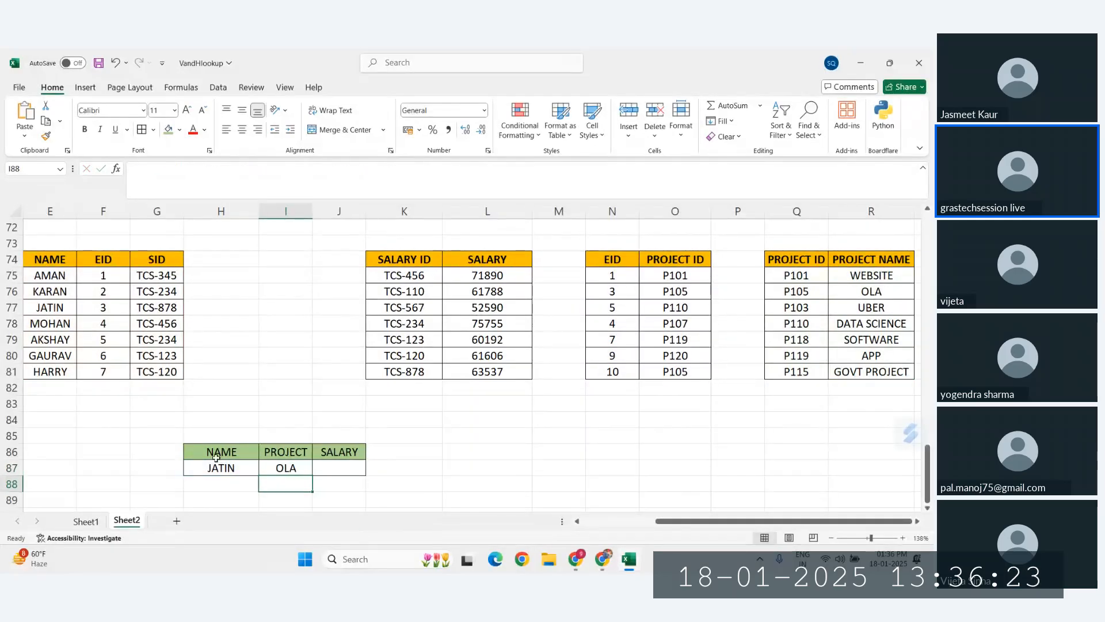
Trace the I87 result from the name in H87 through its EID and PROJECT ID to the PROJECT NAME in the Q74:R81 table
left_click(221, 468)
left_click(288, 469)
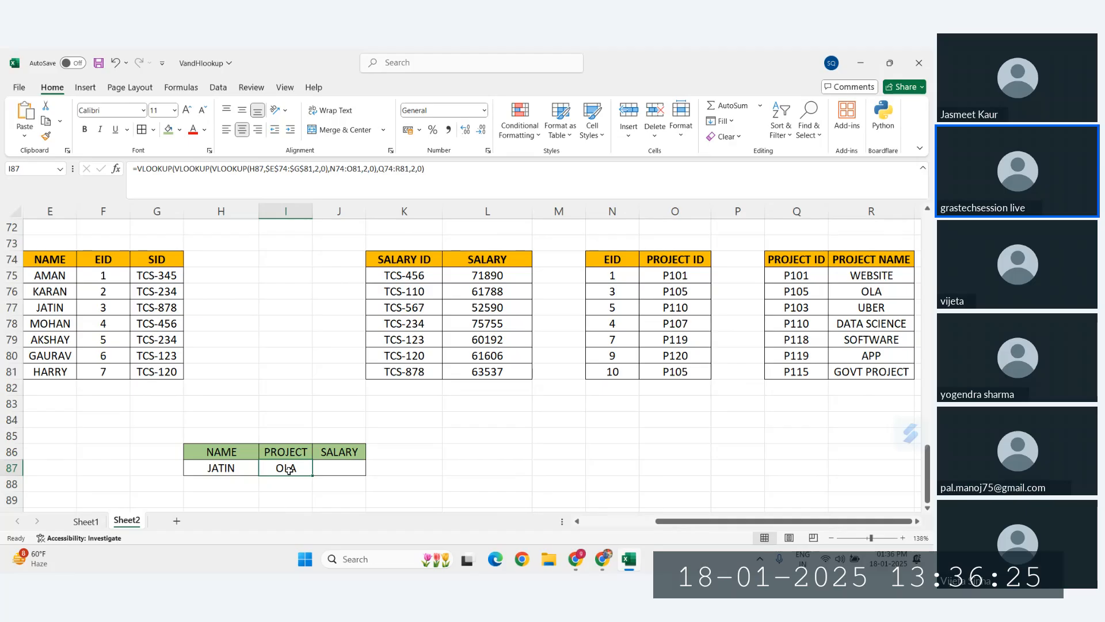
scroll(144, 331, "left", 1)
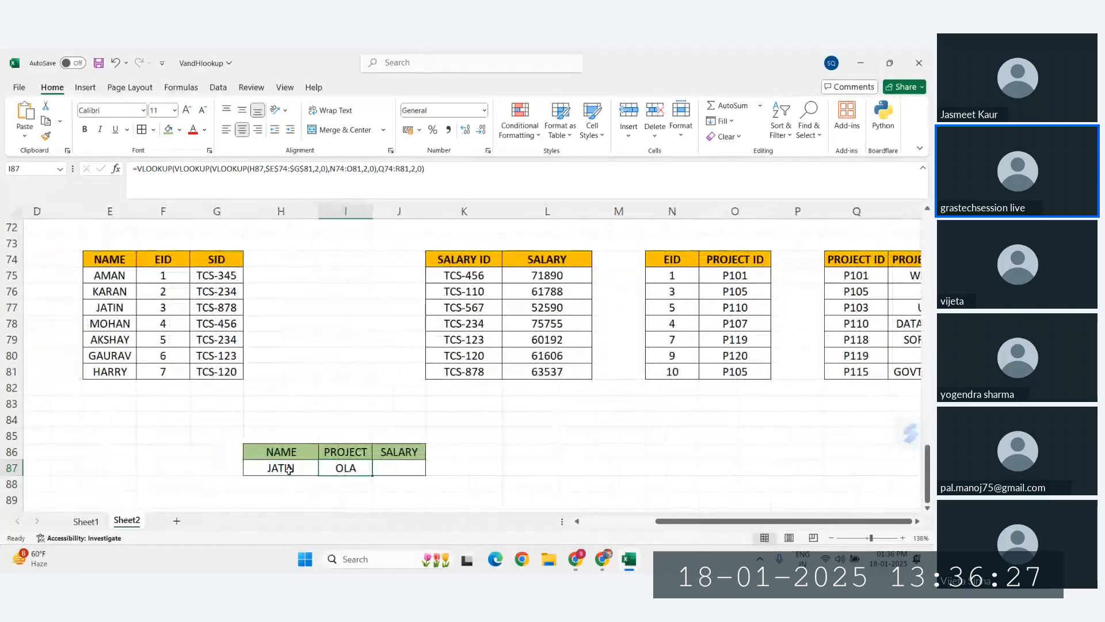
left_click(141, 309)
left_click(196, 307)
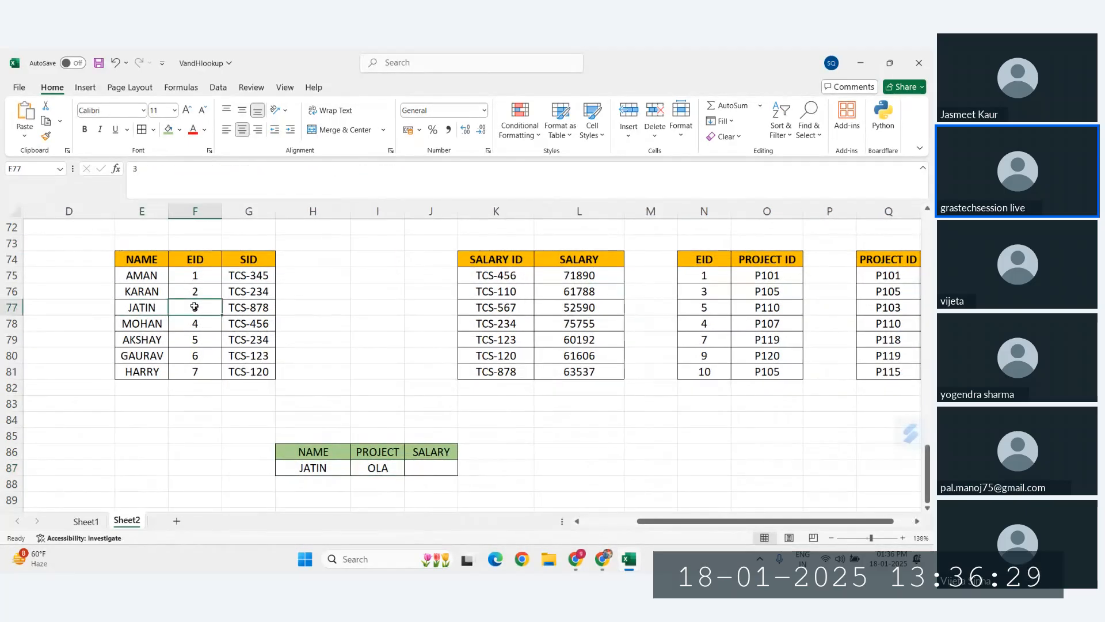
left_click(703, 294)
left_click(775, 290)
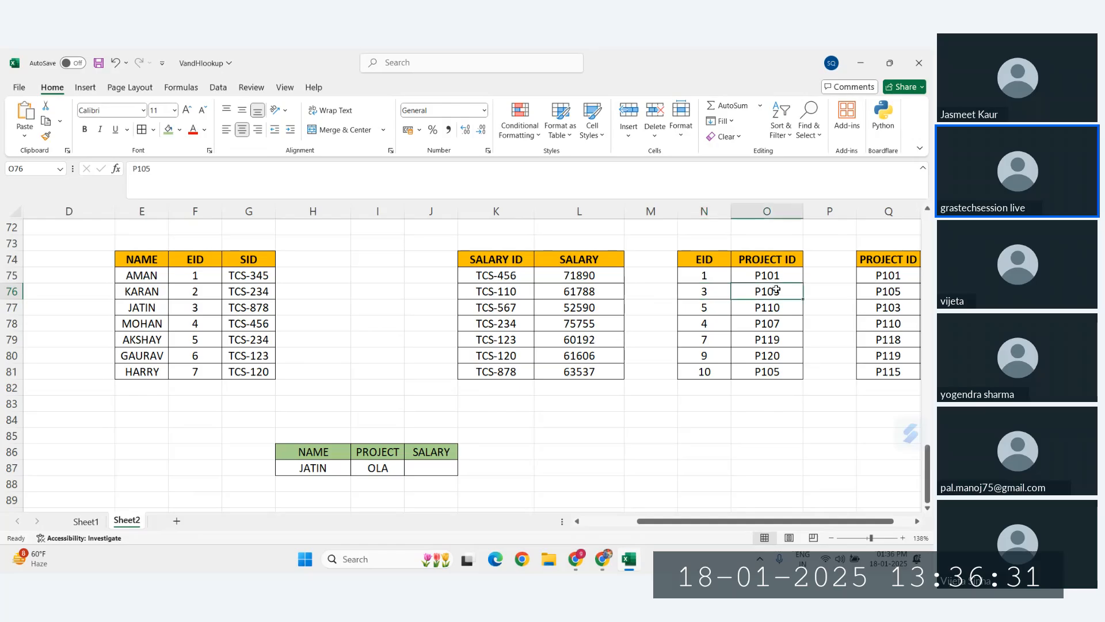
scroll(775, 289, "right", 1)
left_click(769, 290)
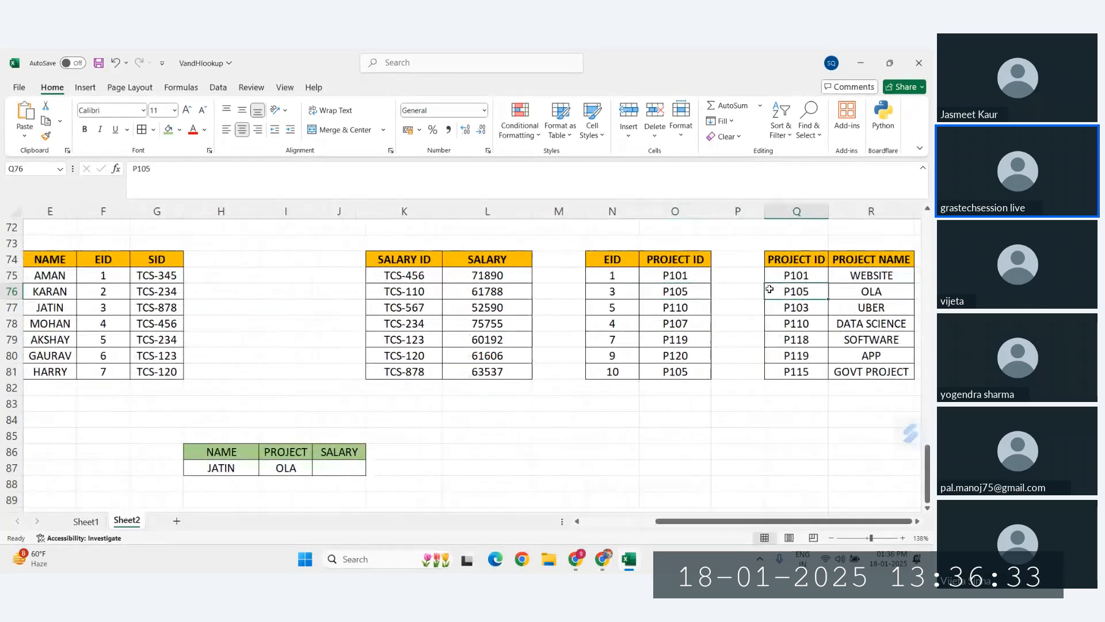
left_click(904, 292)
scroll(395, 475, "left", 1)
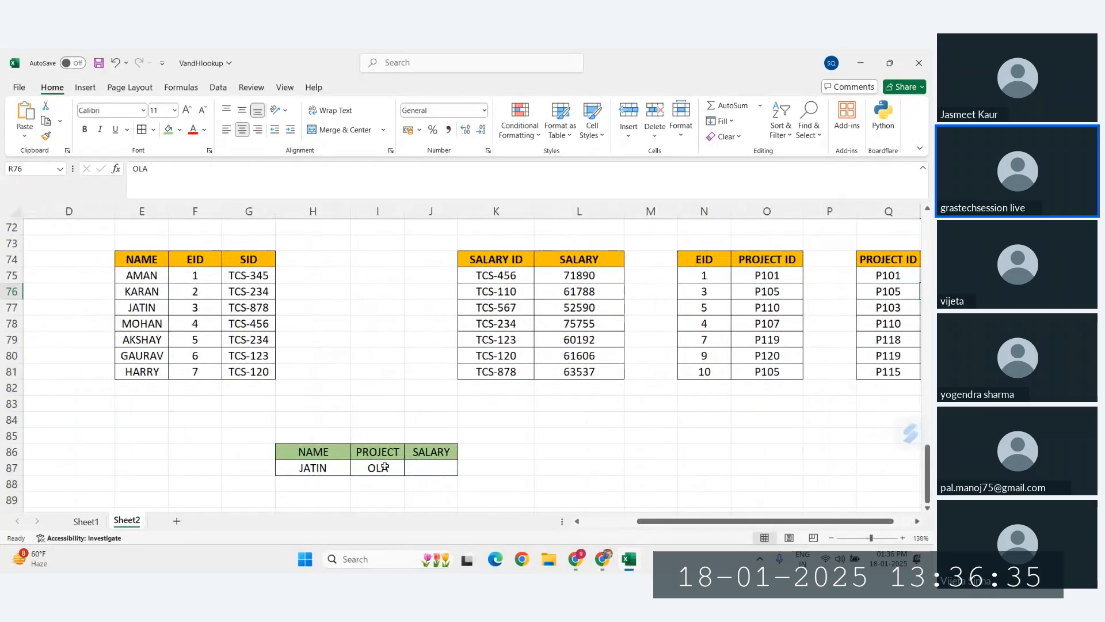
left_click(384, 467)
Replace the name in H87 with the employee name from E81 and check the project against Q74:R81
left_click(313, 467)
type("H")
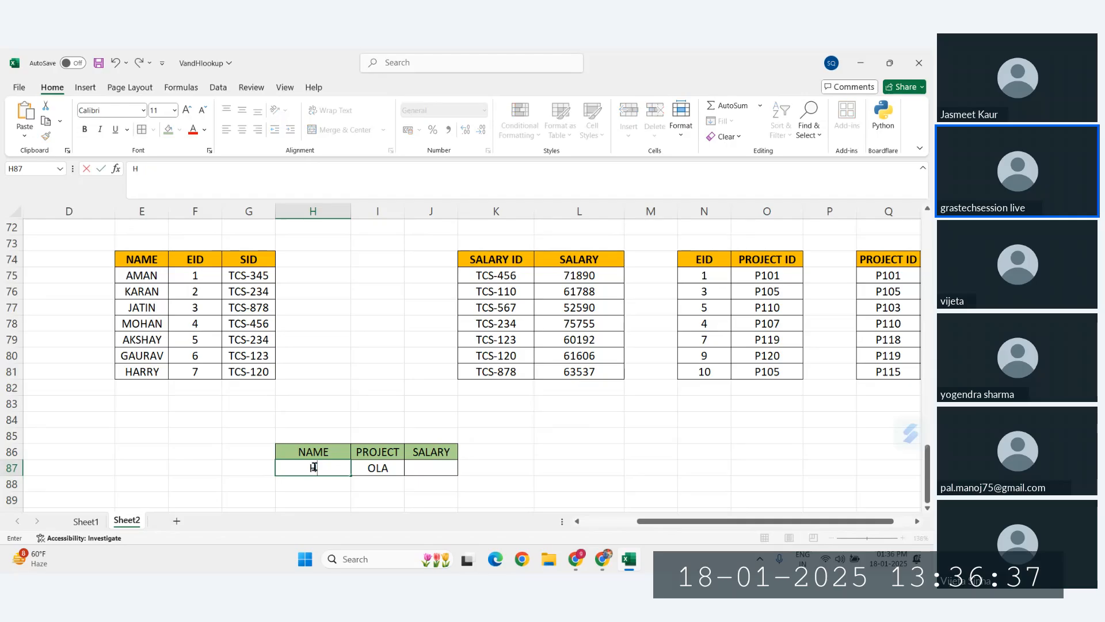
type("ARRY")
key("Return")
left_click(391, 470)
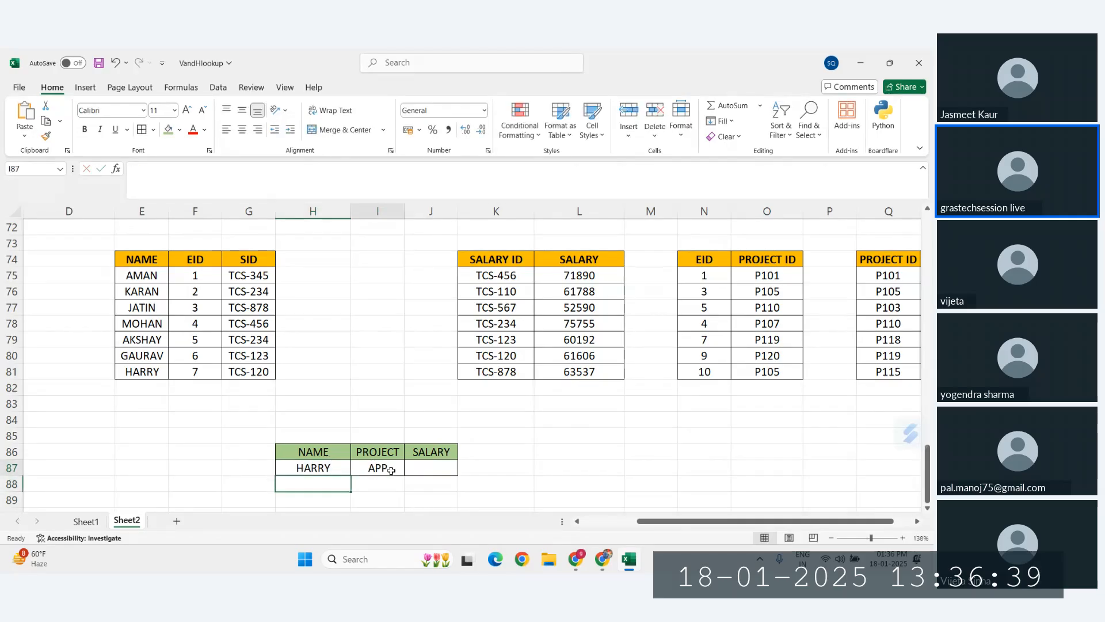
scroll(391, 470, "right", 1)
left_click(812, 355)
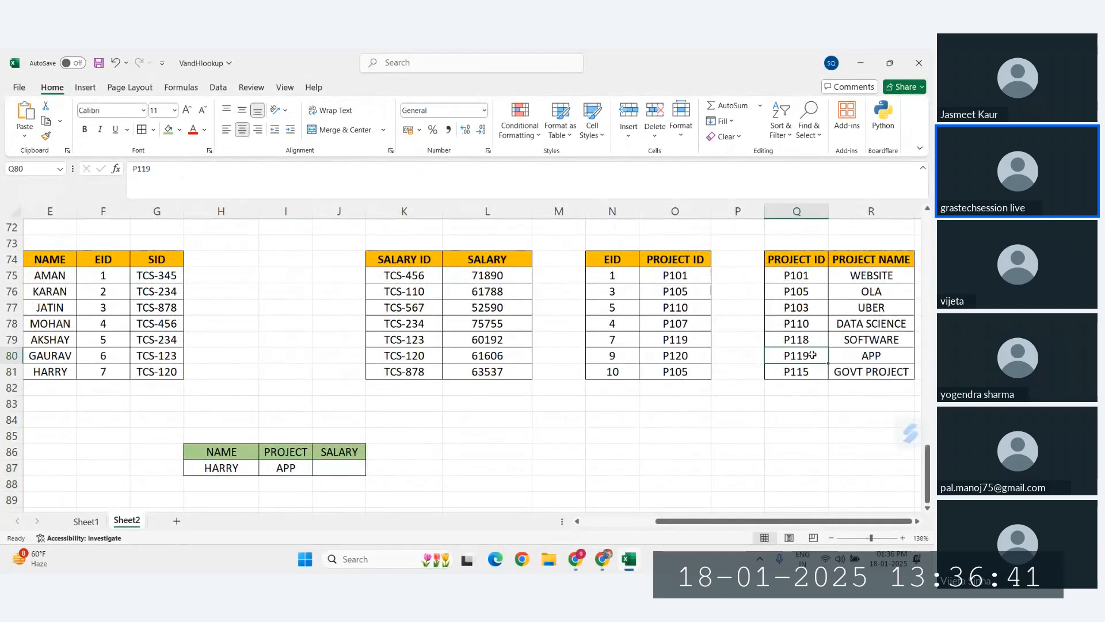
left_click(858, 355)
scroll(503, 426, "left", 2)
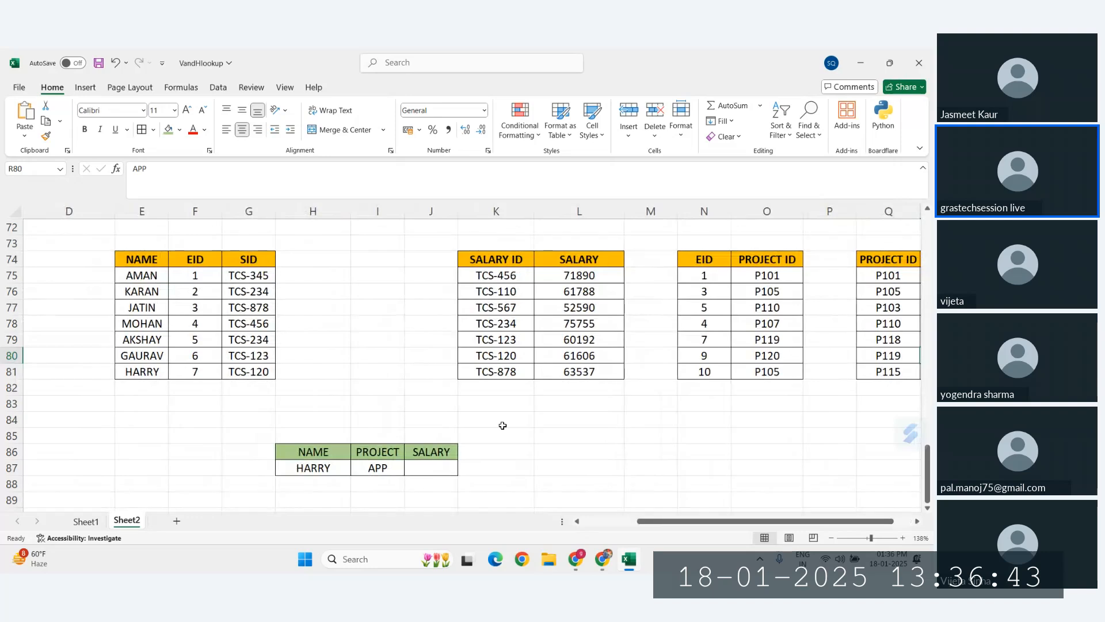
scroll(503, 425, "right", 2)
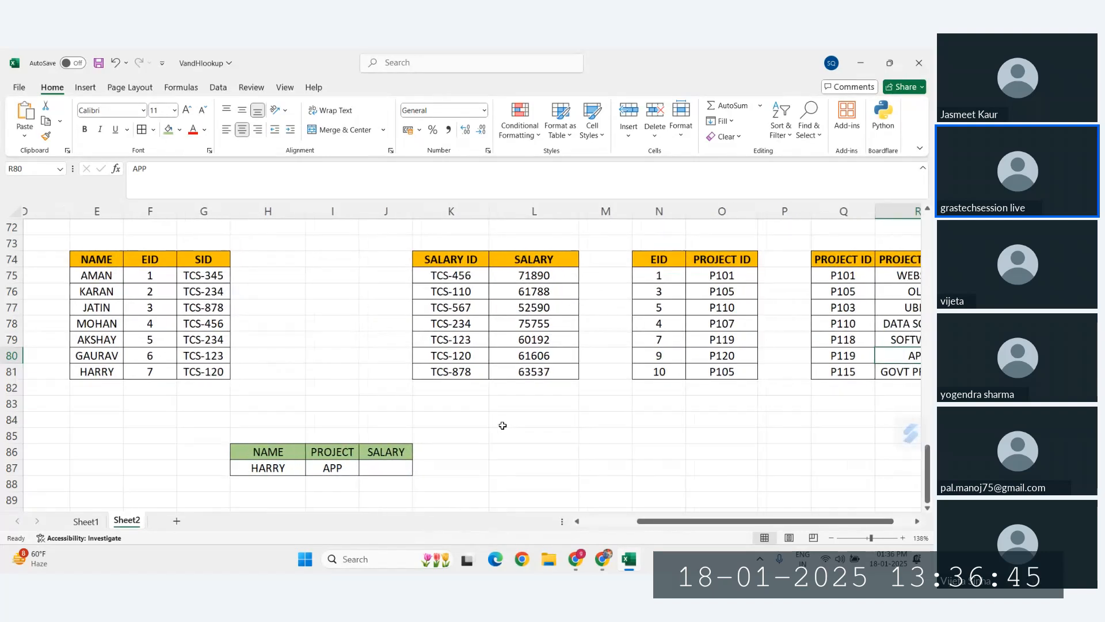
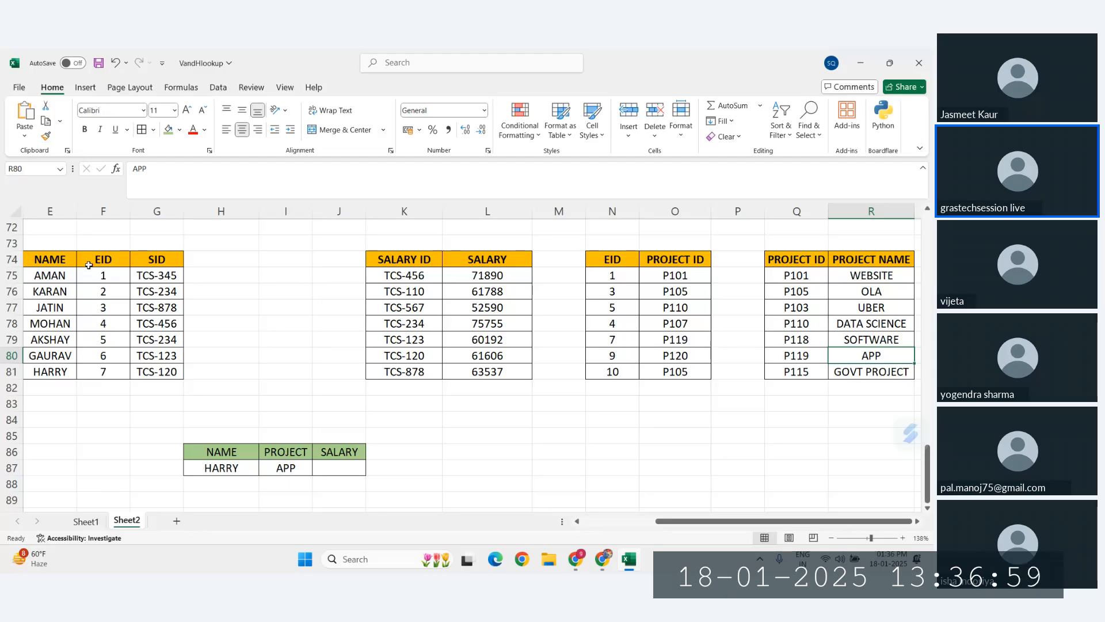
Examine the employee table in E74:G81 and the salary table in K74:L81 as sources for the lookup
left_click(255, 349)
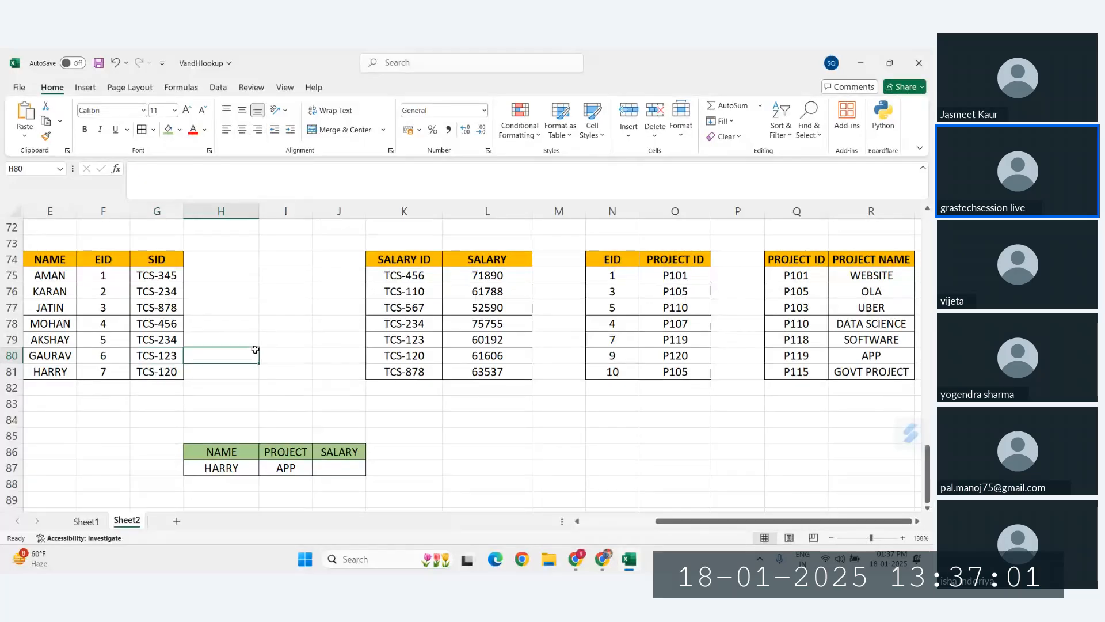
left_click(454, 433)
scroll(281, 427, "down", 1)
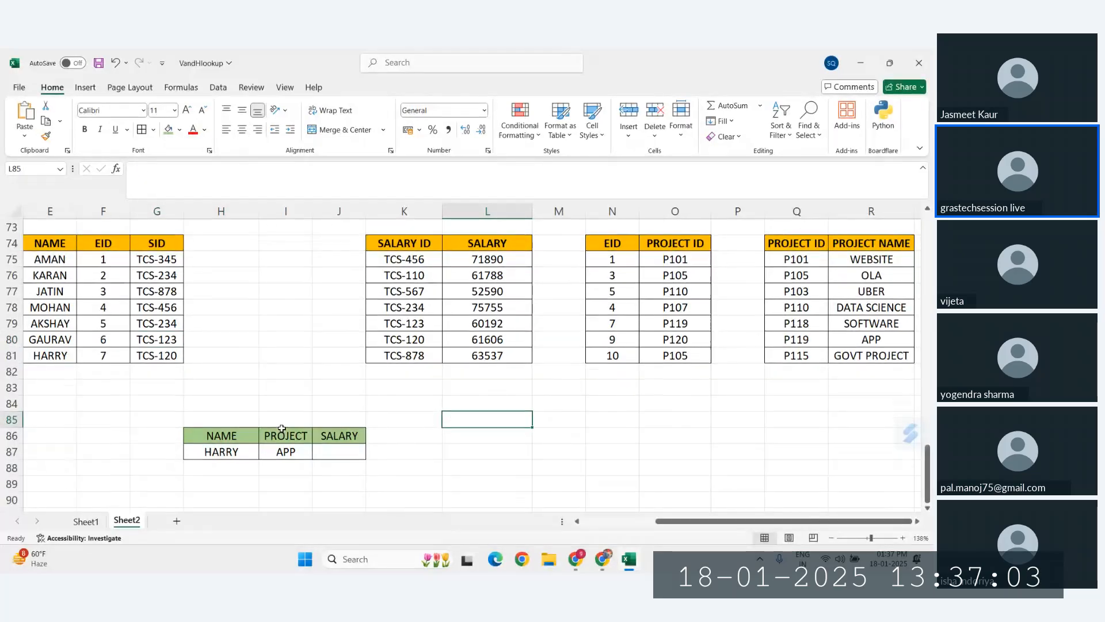
scroll(282, 428, "down", 1)
left_click(284, 433)
left_click_drag(50, 228, 167, 344)
left_click(372, 370)
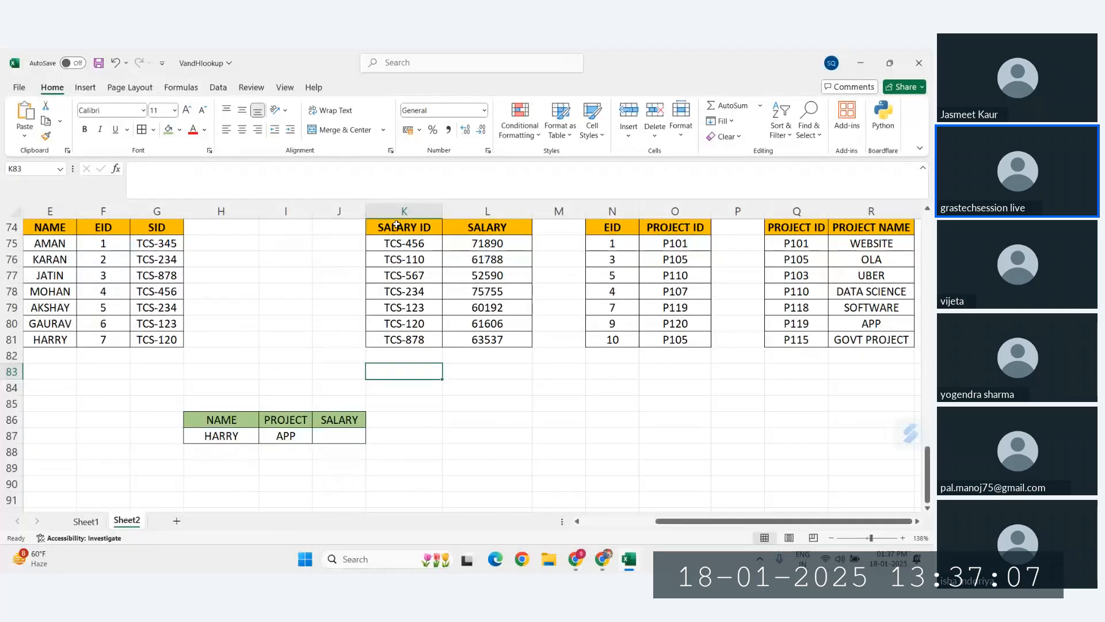
left_click_drag(396, 225, 522, 343)
left_click(476, 369)
scroll(346, 354, "up", 1)
scroll(346, 354, "left", 1)
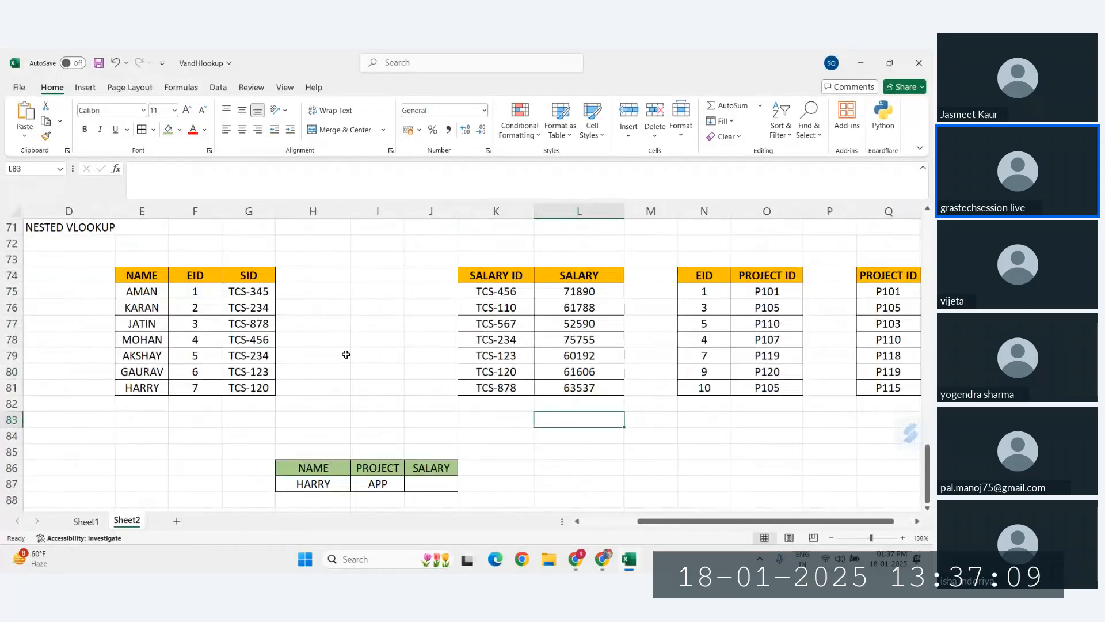
Review the four linked tables in turn, from the employee table through the salary and project ID tables to the project names
left_click_drag(129, 277, 275, 396)
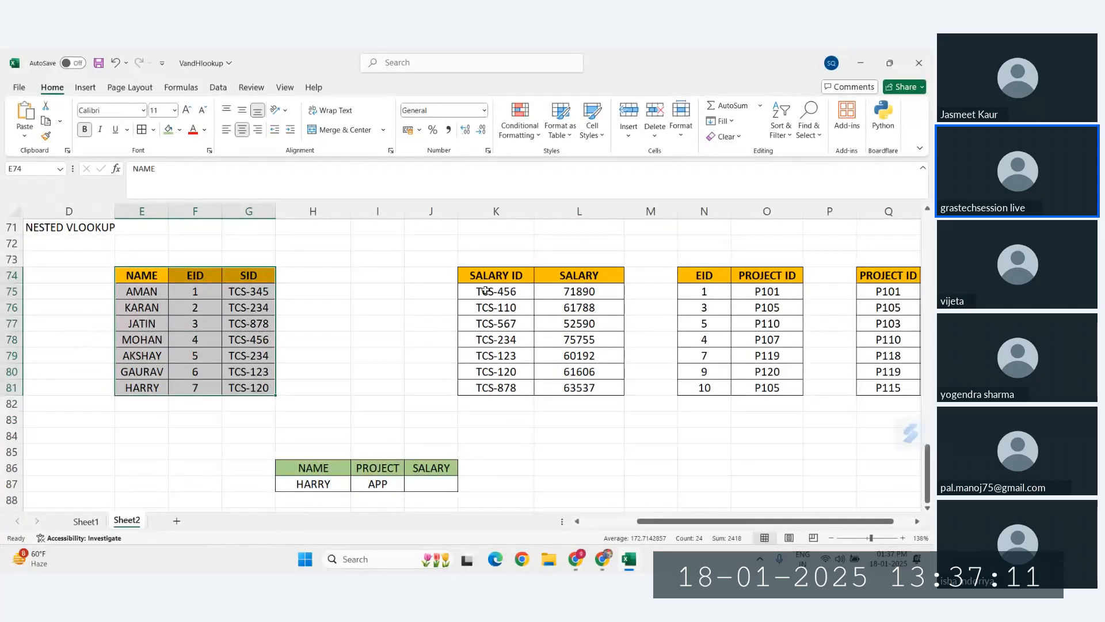
left_click_drag(486, 276, 579, 387)
scroll(576, 345, "right", 2)
left_click_drag(558, 276, 695, 400)
left_click_drag(716, 280, 829, 359)
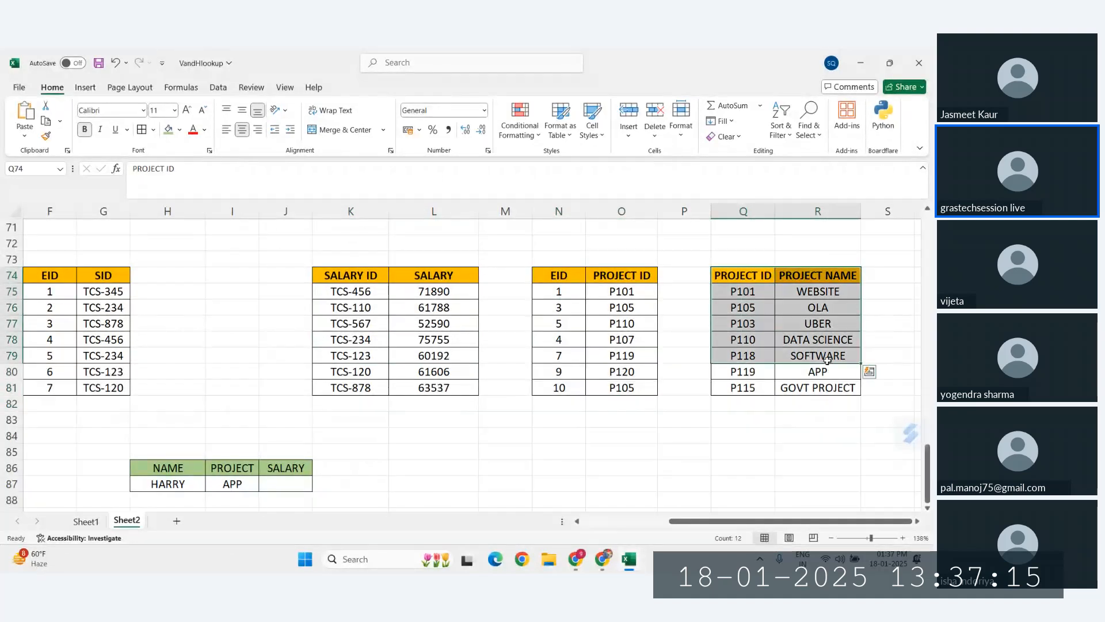
scroll(643, 372, "down", 1)
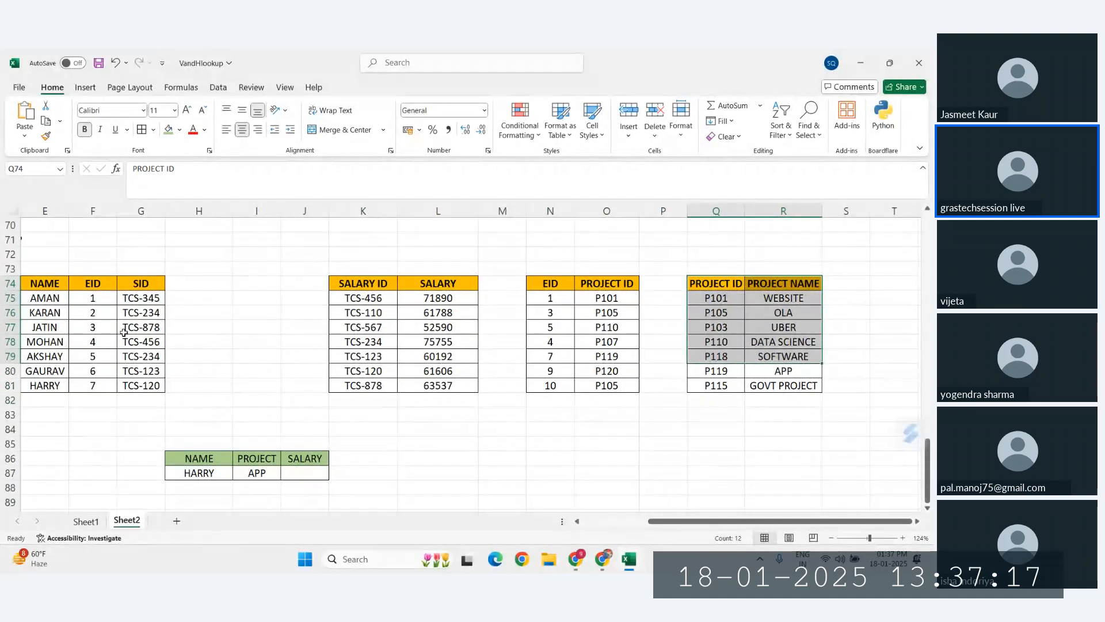
left_click(657, 397)
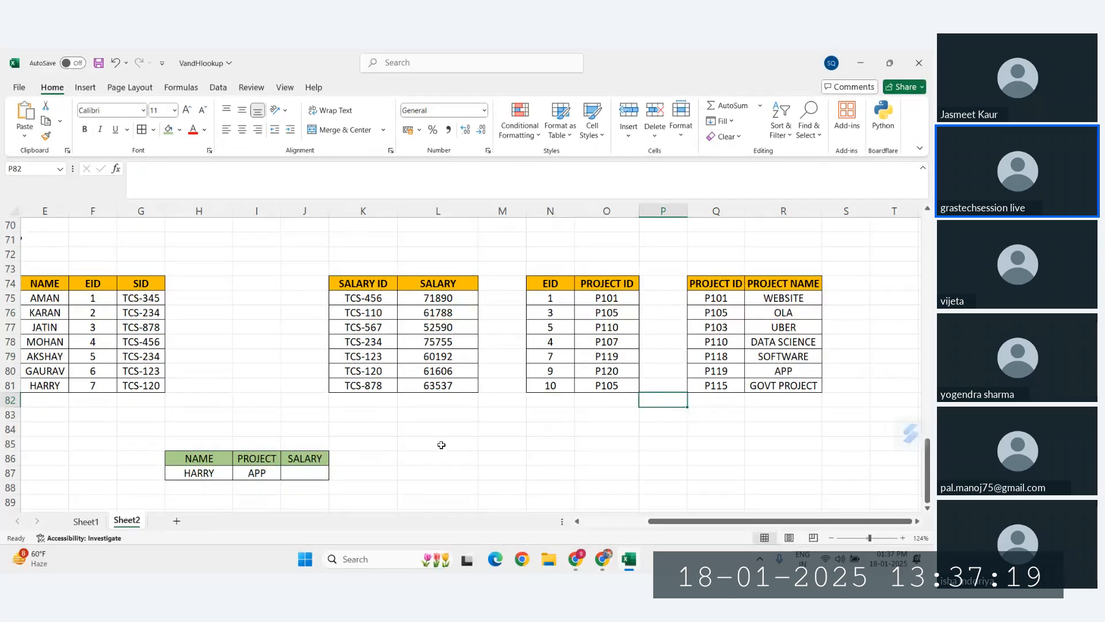
left_click(441, 447)
Review the lookup path through the EID, PROJECT ID and PROJECT NAME columns, ending at the I87 formula
scroll(441, 443, "down", 1)
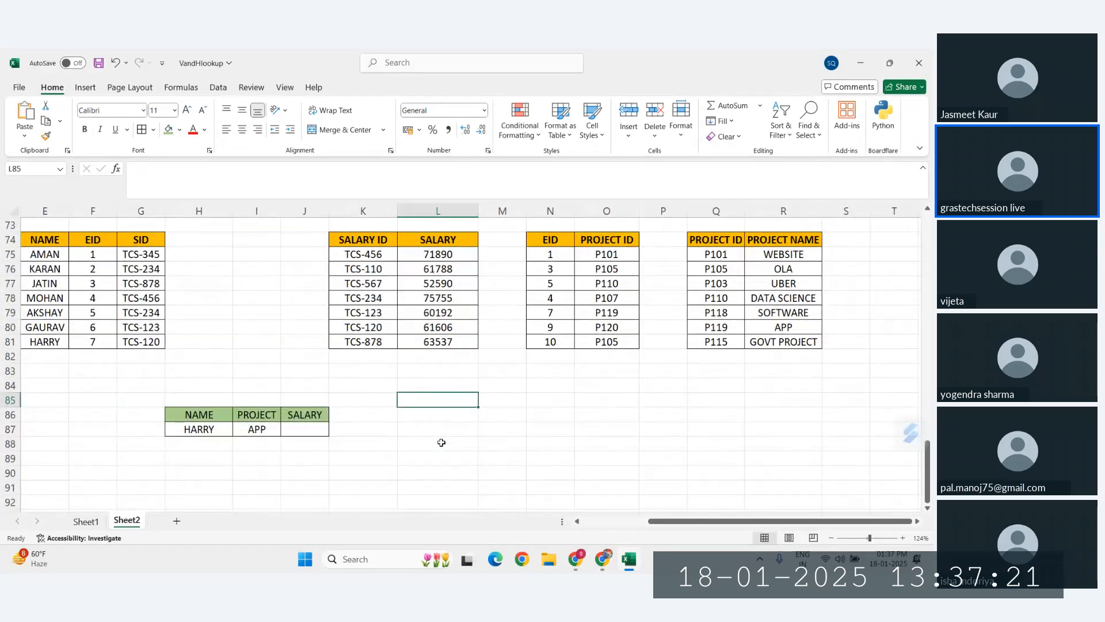
scroll(442, 442, "left", 3)
left_click(192, 298)
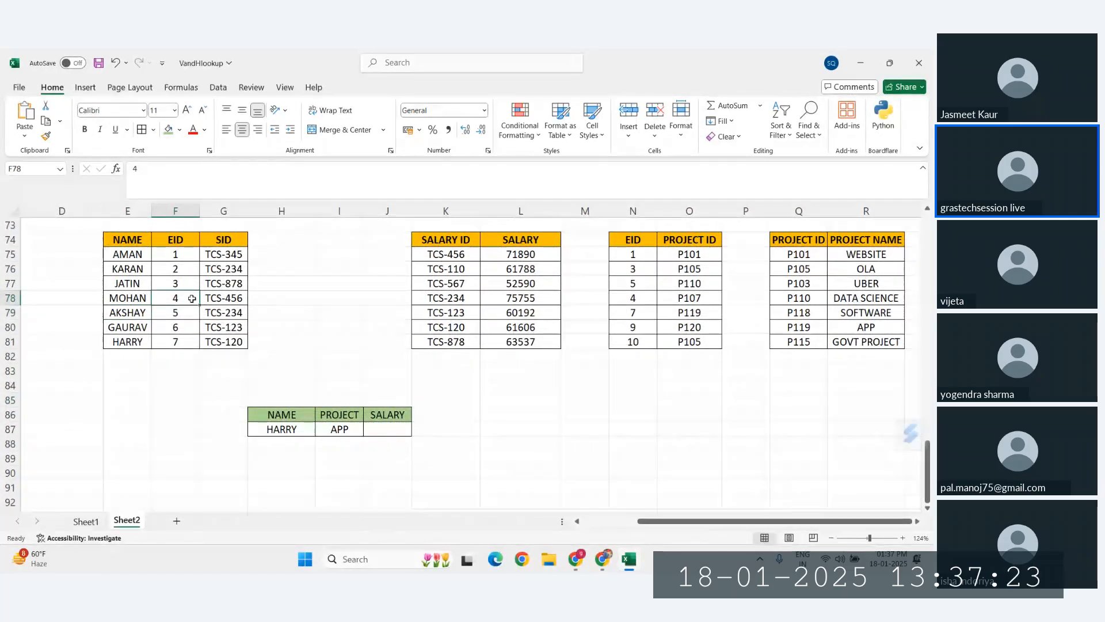
left_click_drag(691, 254, 689, 341)
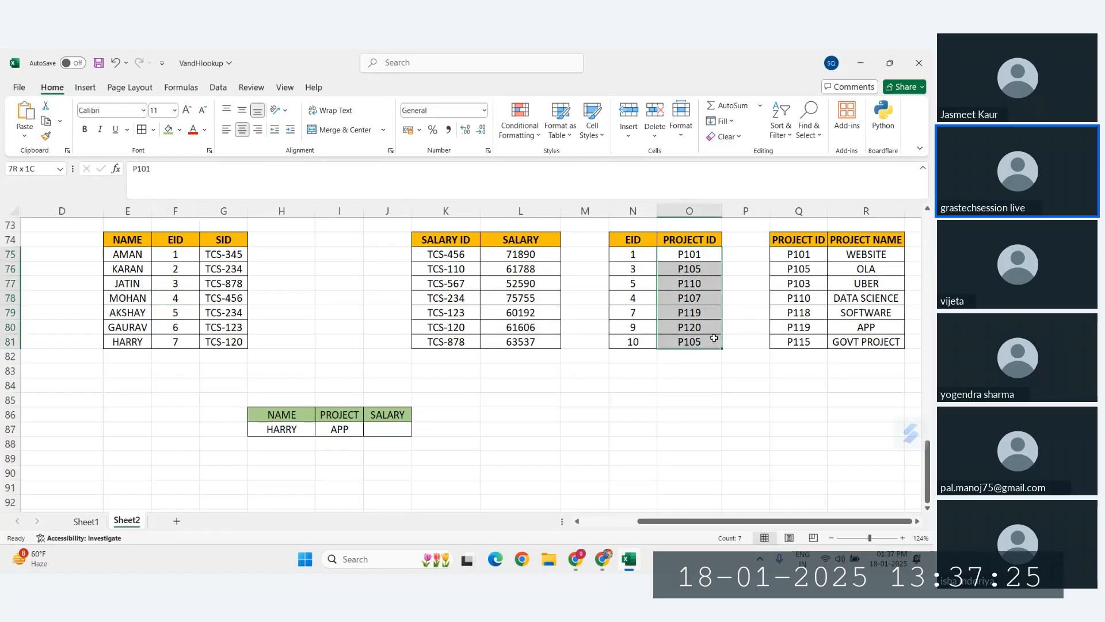
left_click(685, 298)
left_click_drag(866, 239, 866, 341)
left_click(839, 374)
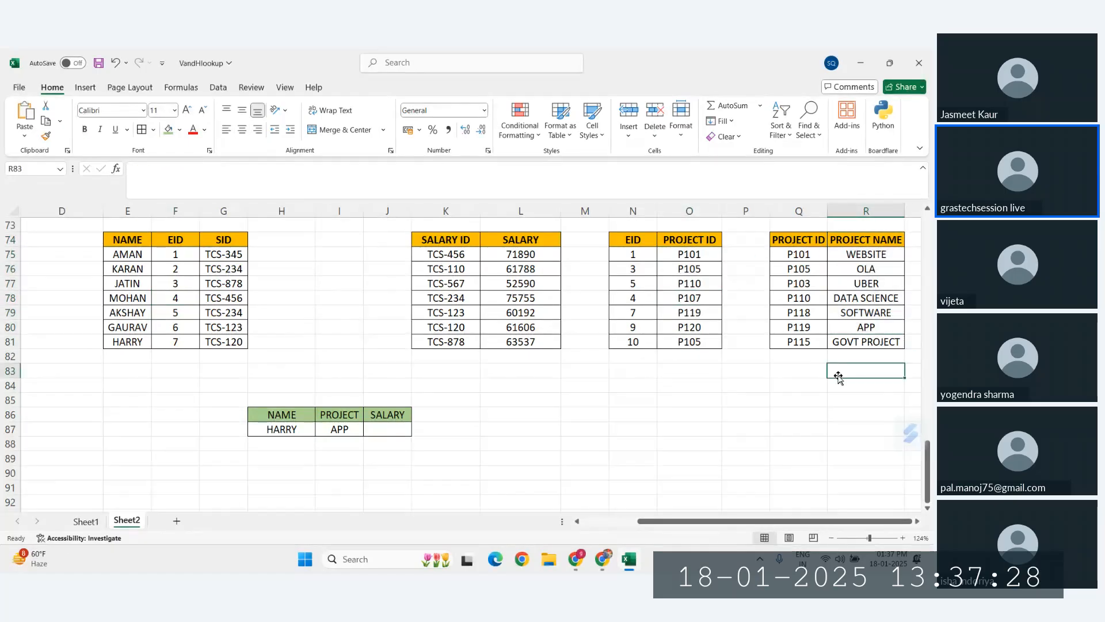
left_click(279, 429)
left_click(322, 429)
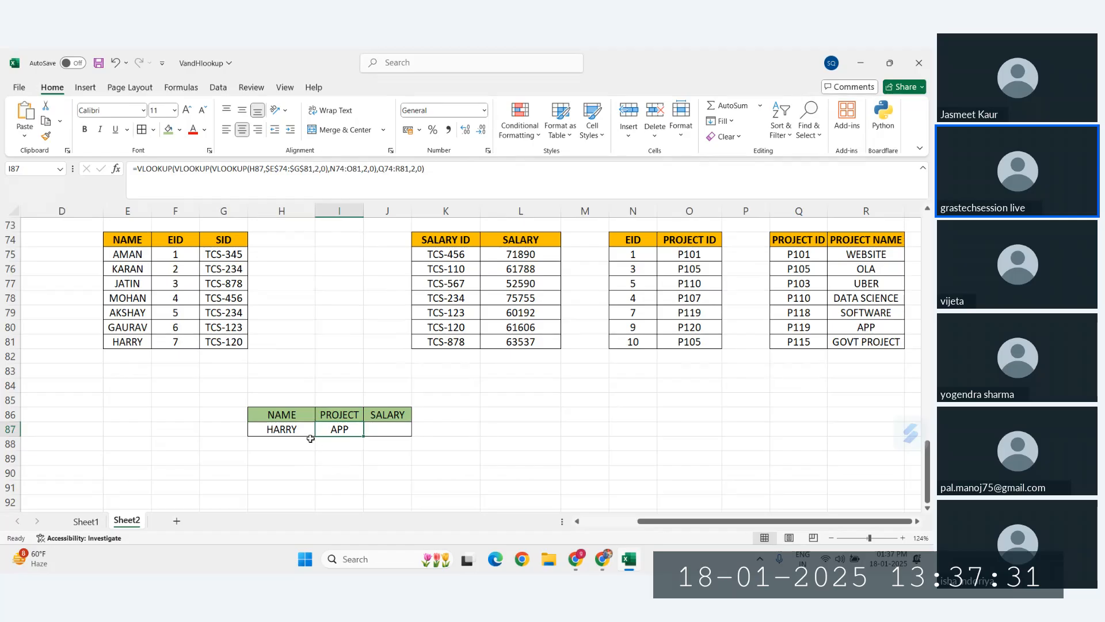
Replace the name in H87 with the employee name from E79 and auto-fit column I to its contents
left_click(293, 430)
type("AKS")
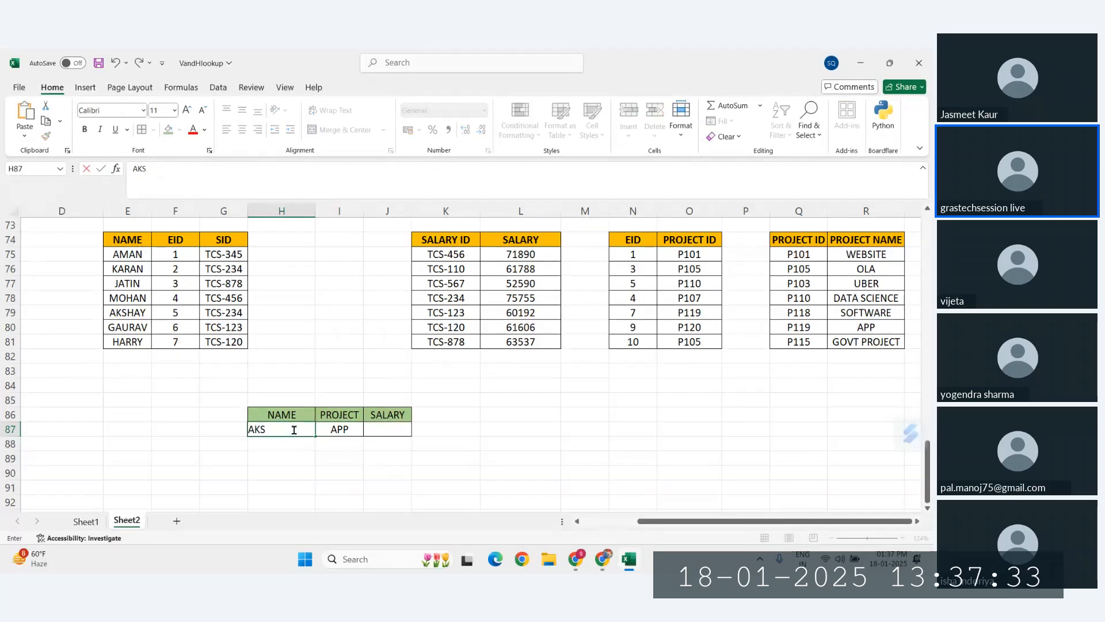
type("HAY")
key("Return")
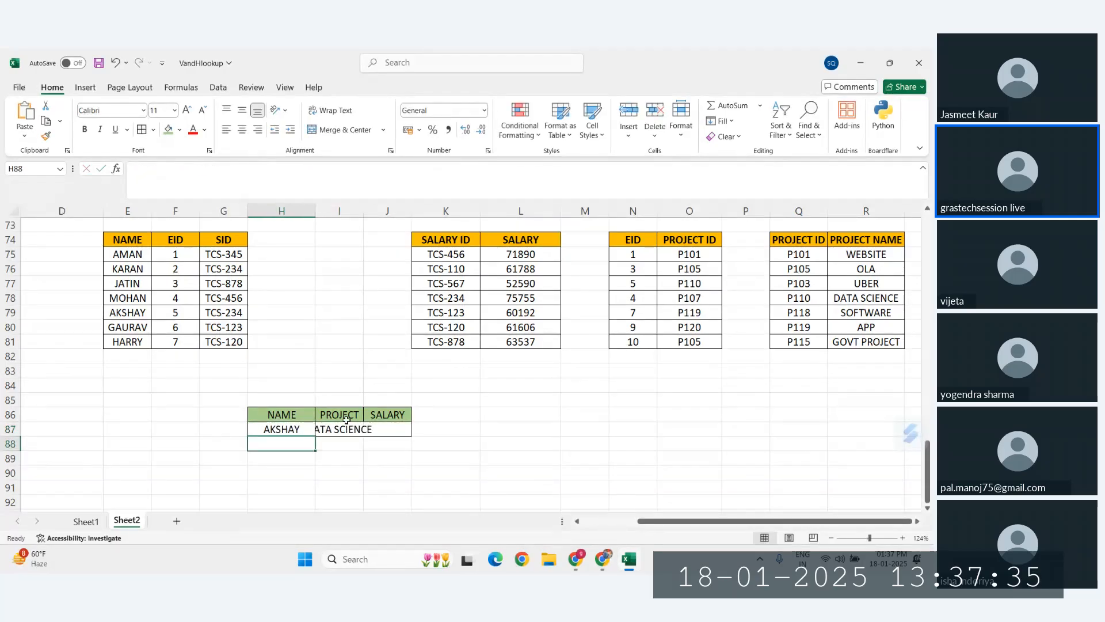
double_click(362, 211)
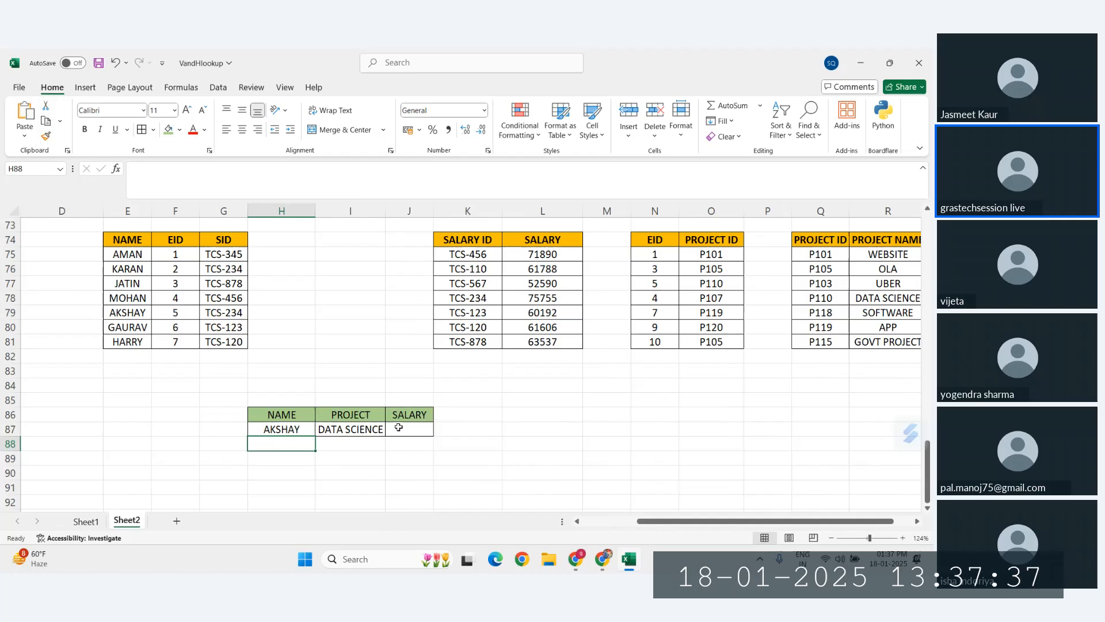
Trace the I87 result from the employee's EID in F79 through the PROJECT ID in O77 to the PROJECT NAME in R78
left_click(343, 431)
scroll(55, 318, "right", 1)
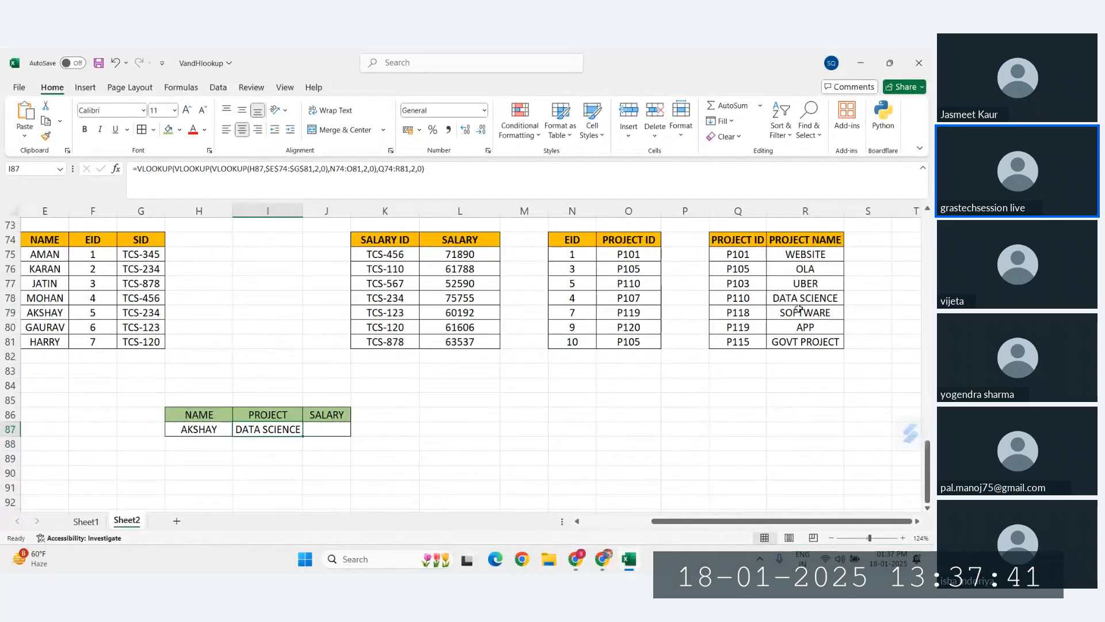
scroll(798, 308, "left", 1)
left_click(175, 312)
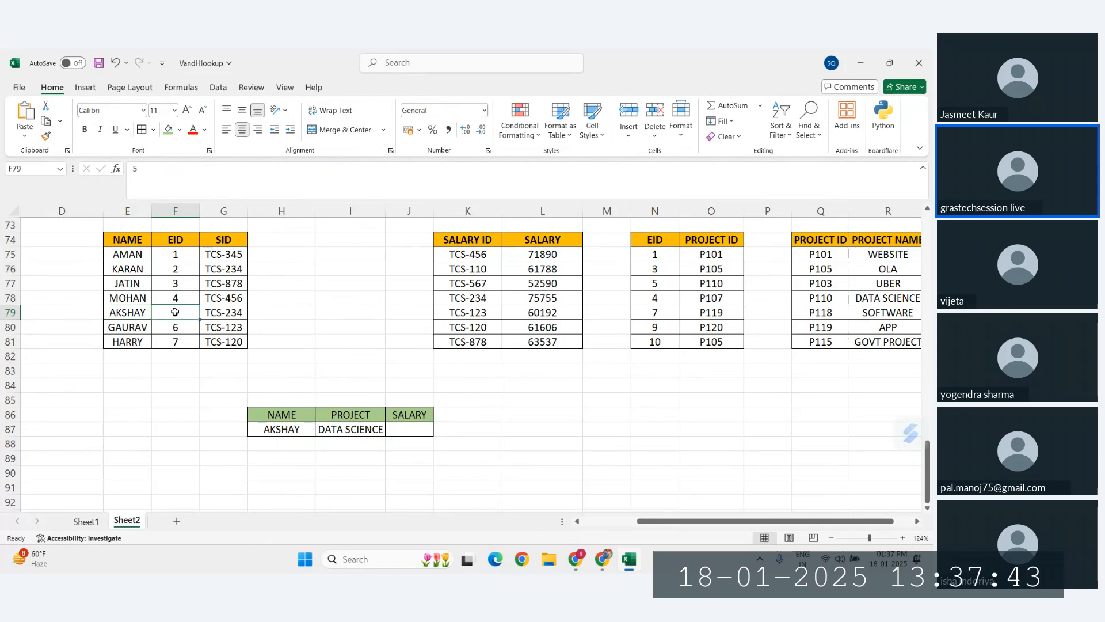
left_click_drag(655, 255, 655, 314)
left_click(705, 287)
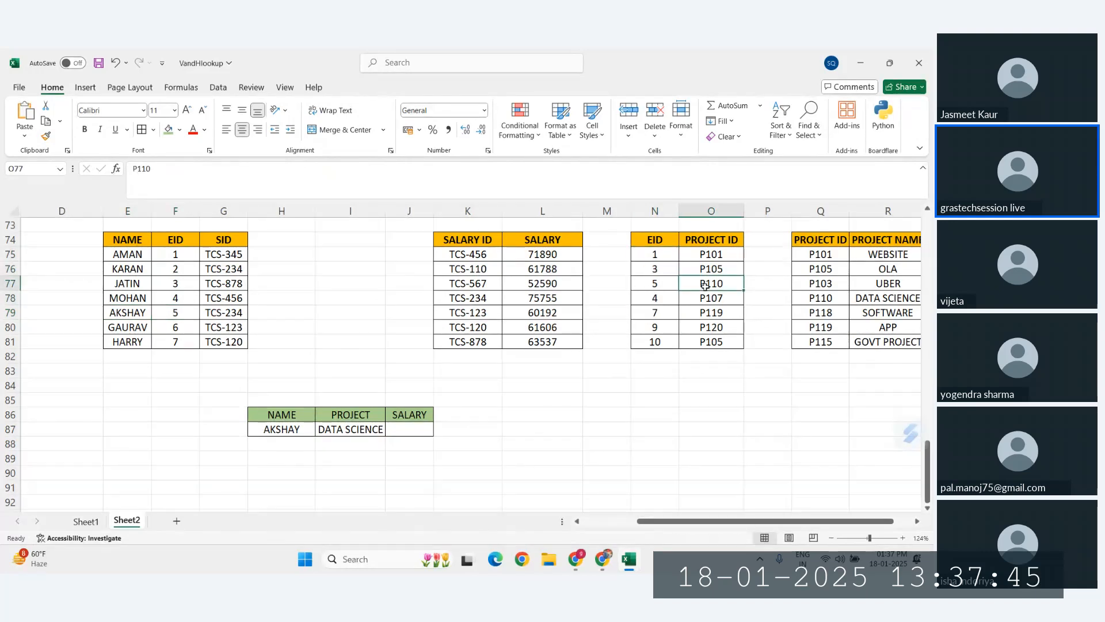
left_click(821, 298)
left_click(886, 294)
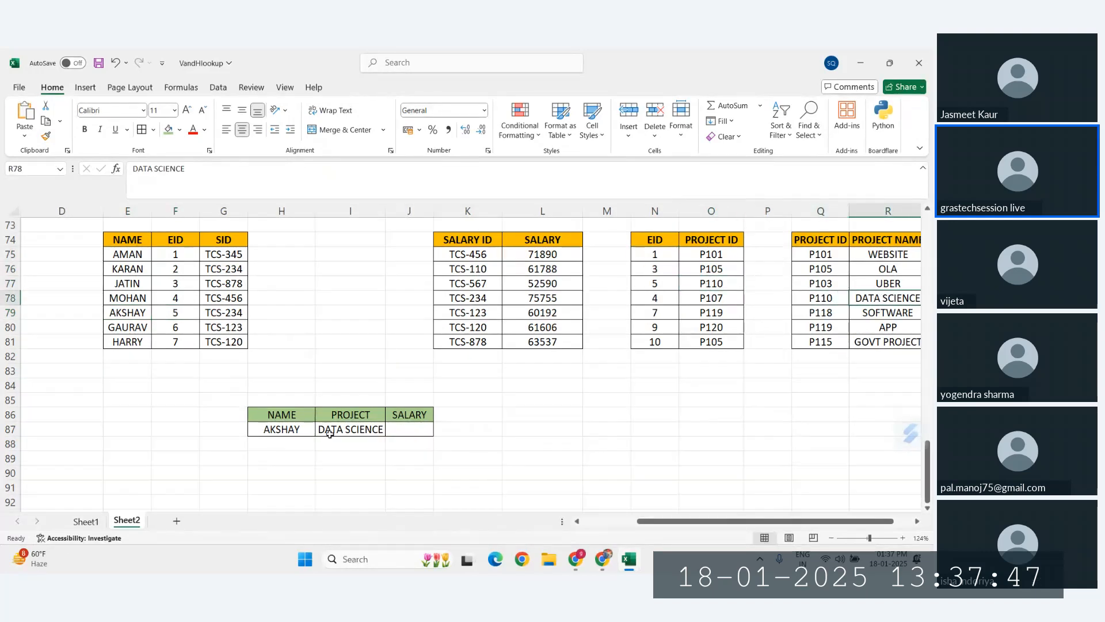
Replace the name in H87 with the employee name from E78 and check the I87 project result
left_click(284, 426)
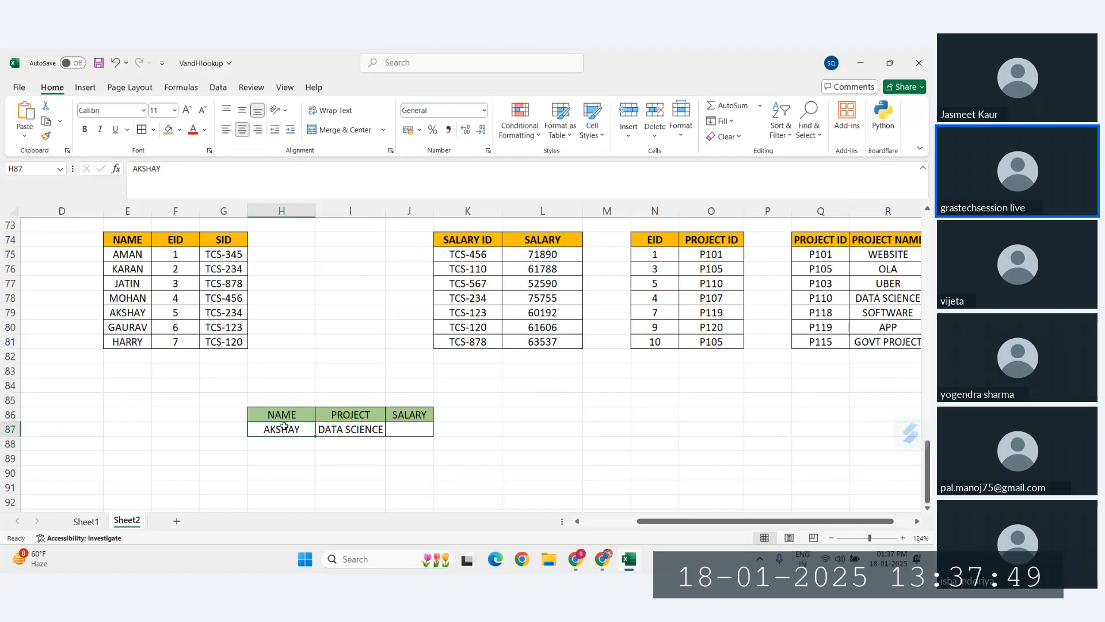
type("MOHAN")
key("Return")
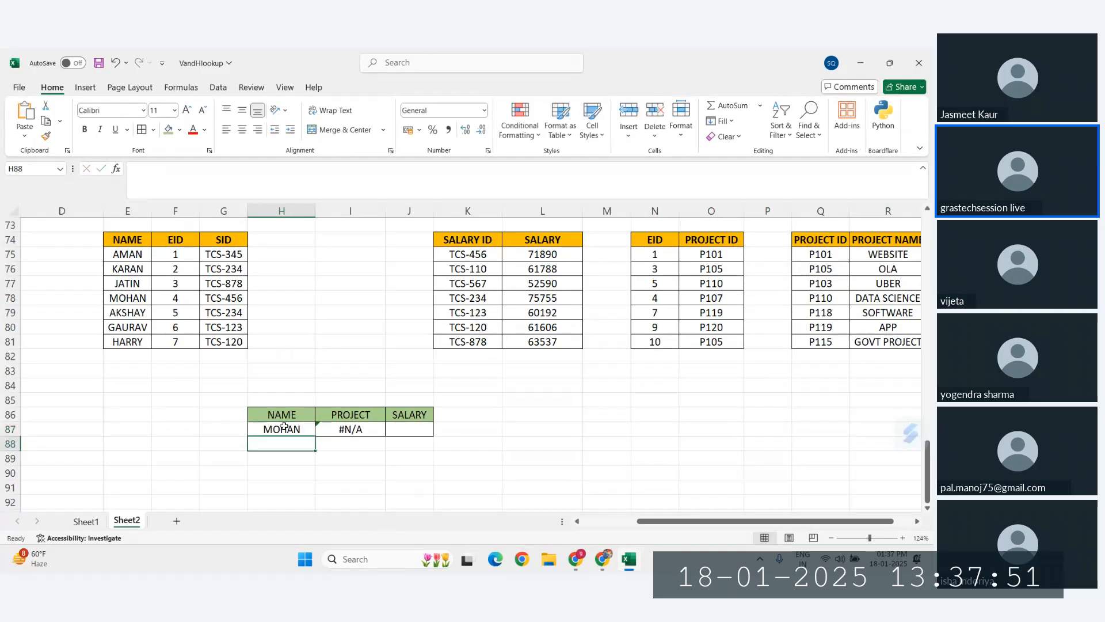
left_click(364, 433)
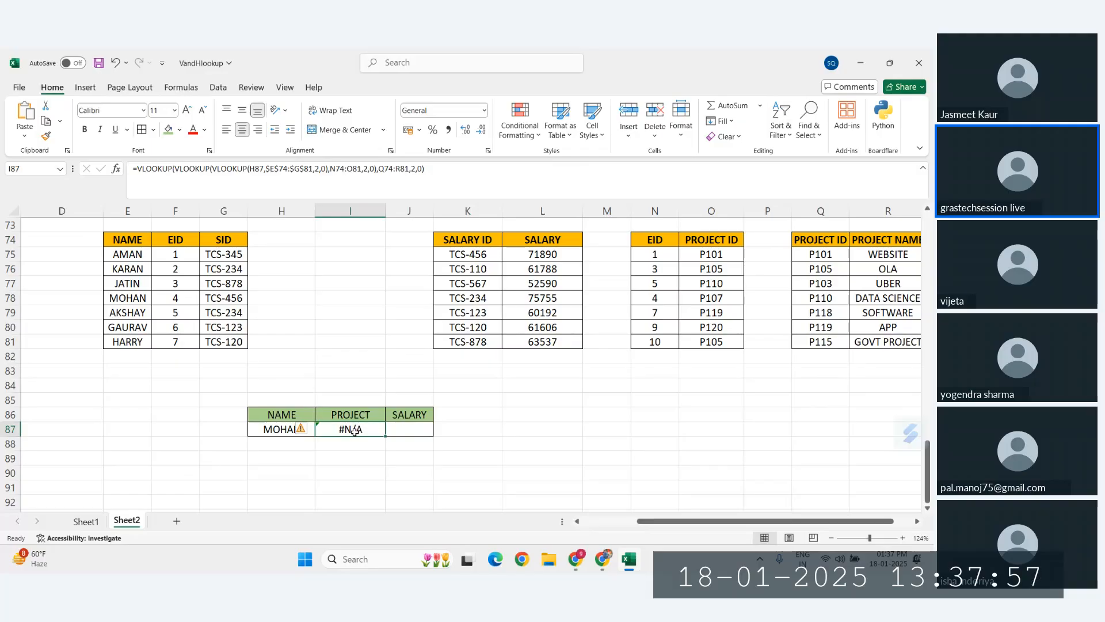
left_click(275, 427)
left_click(351, 427)
scroll(225, 357, "right", 1)
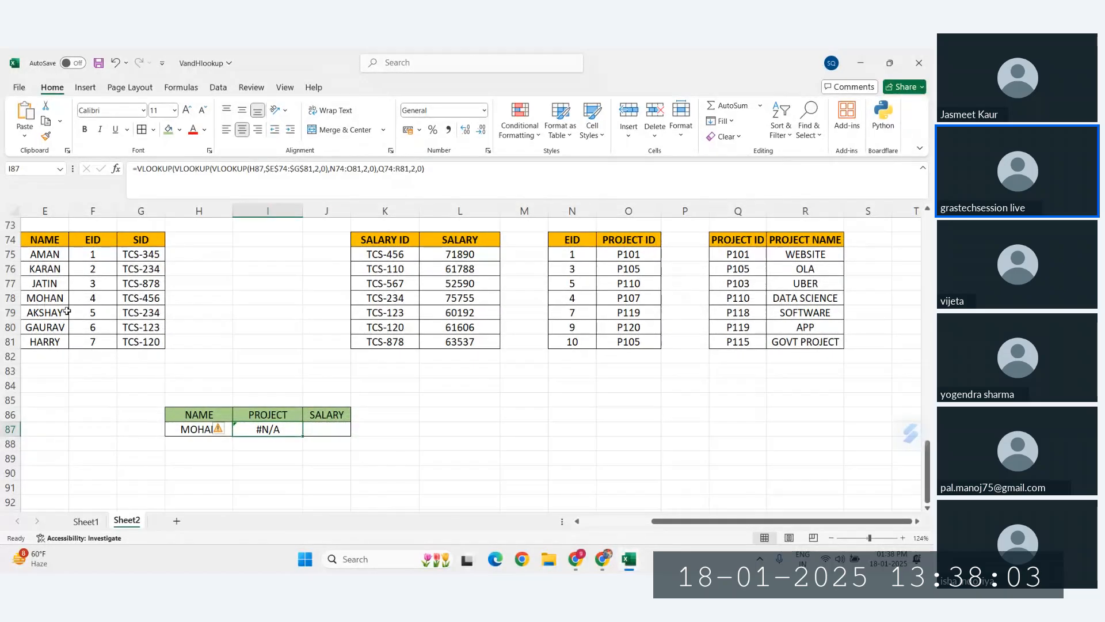
Follow the E78 employee's EID to the PROJECT ID in O78 and compare it with the IDs in Q75:Q81
left_click(43, 299)
left_click(91, 297)
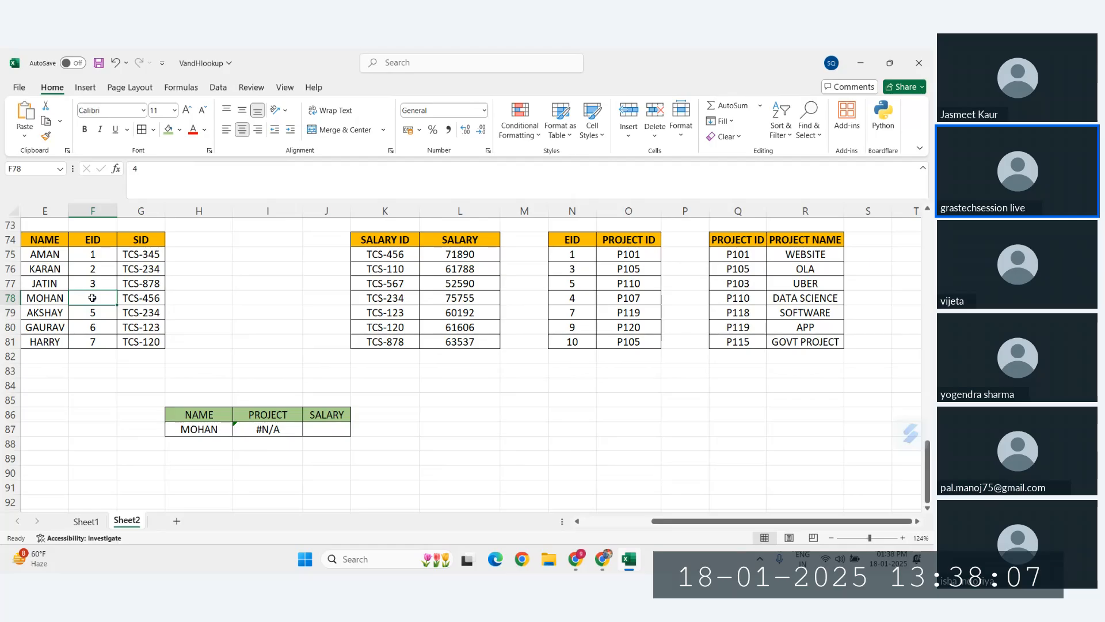
left_click(572, 299)
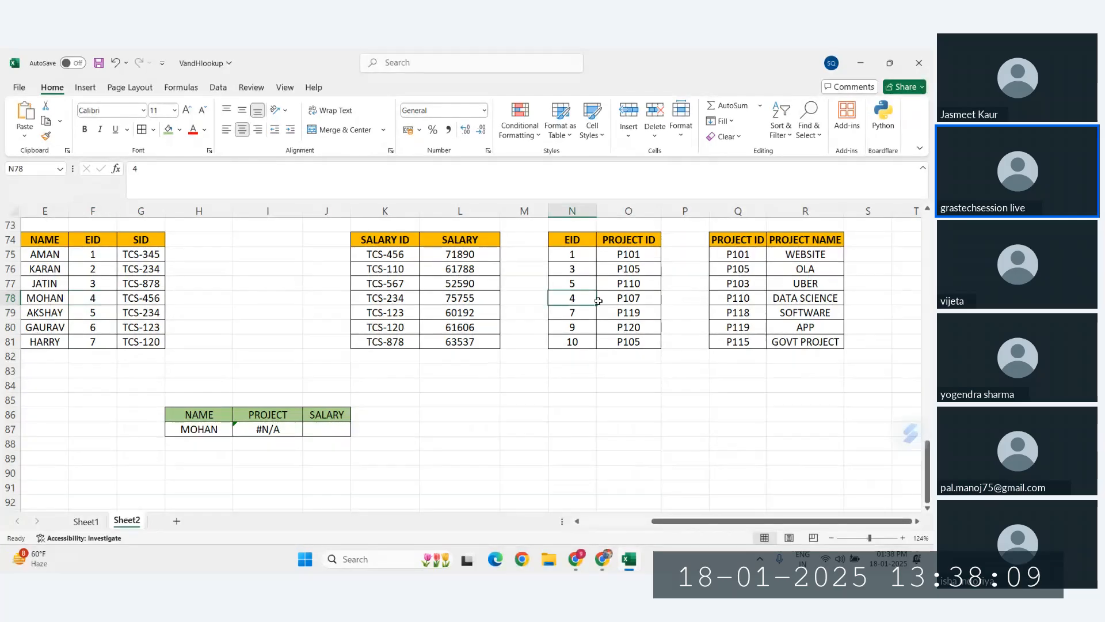
left_click(631, 298)
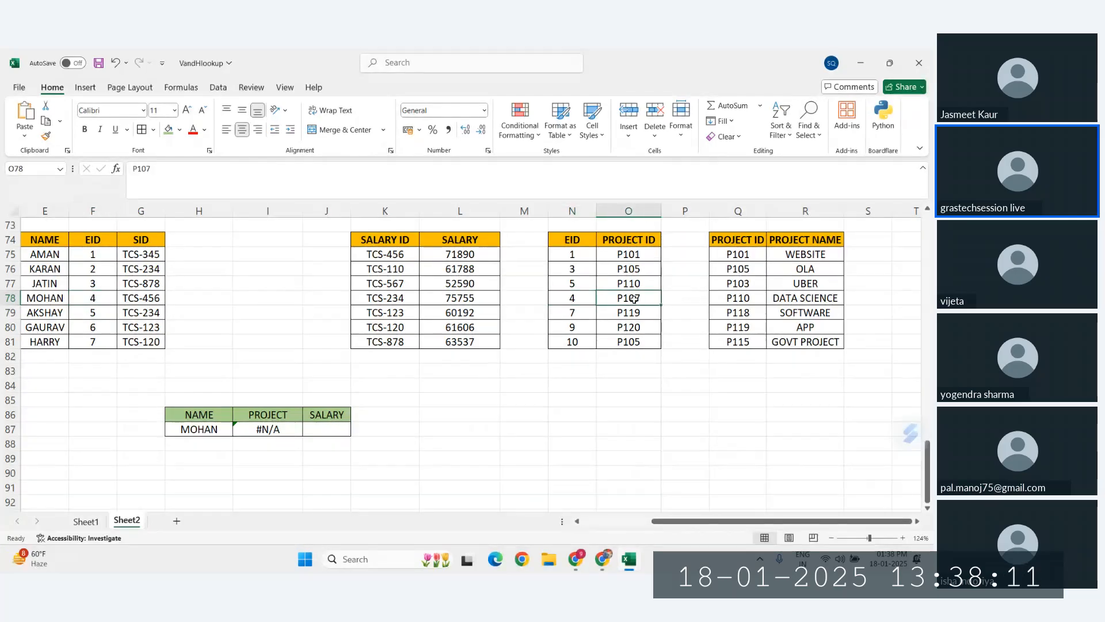
left_click_drag(737, 253, 746, 344)
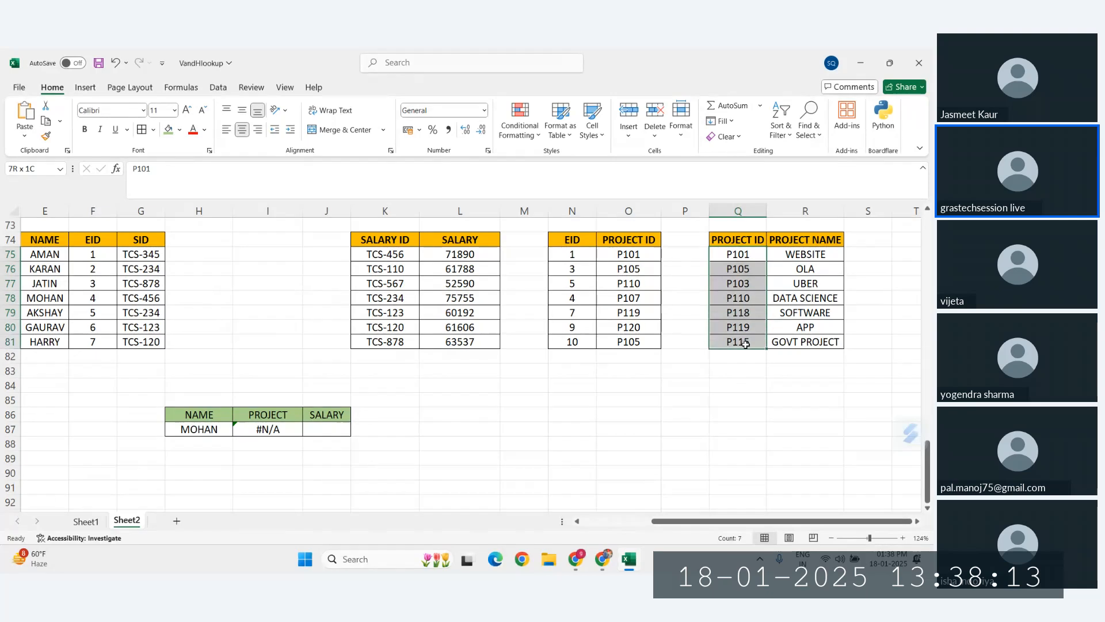
left_click_drag(803, 253, 817, 340)
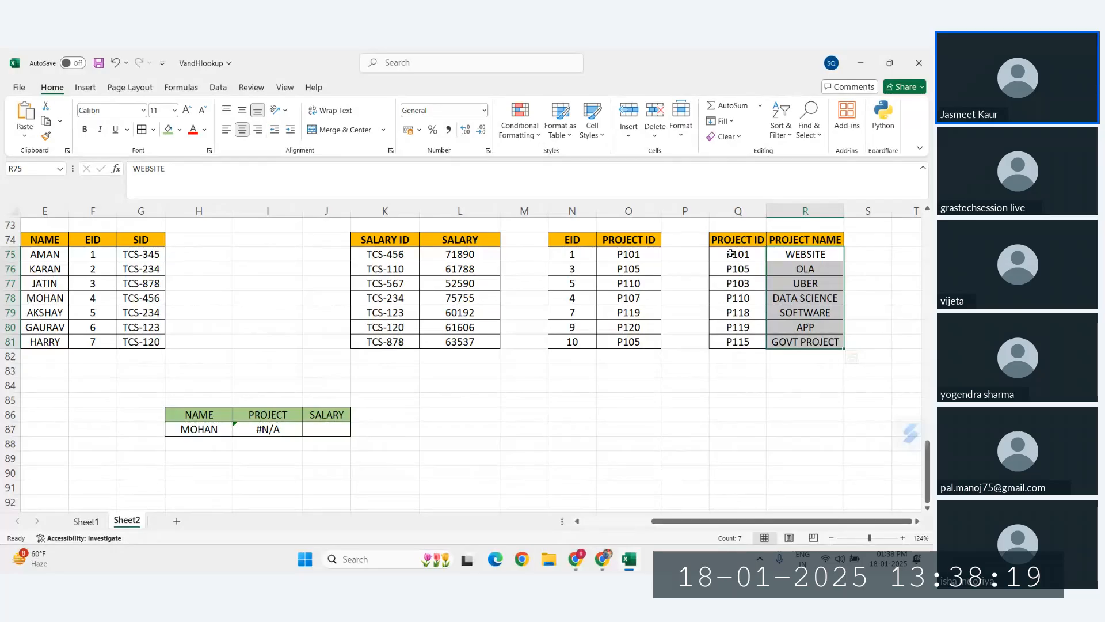
left_click_drag(736, 253, 737, 337)
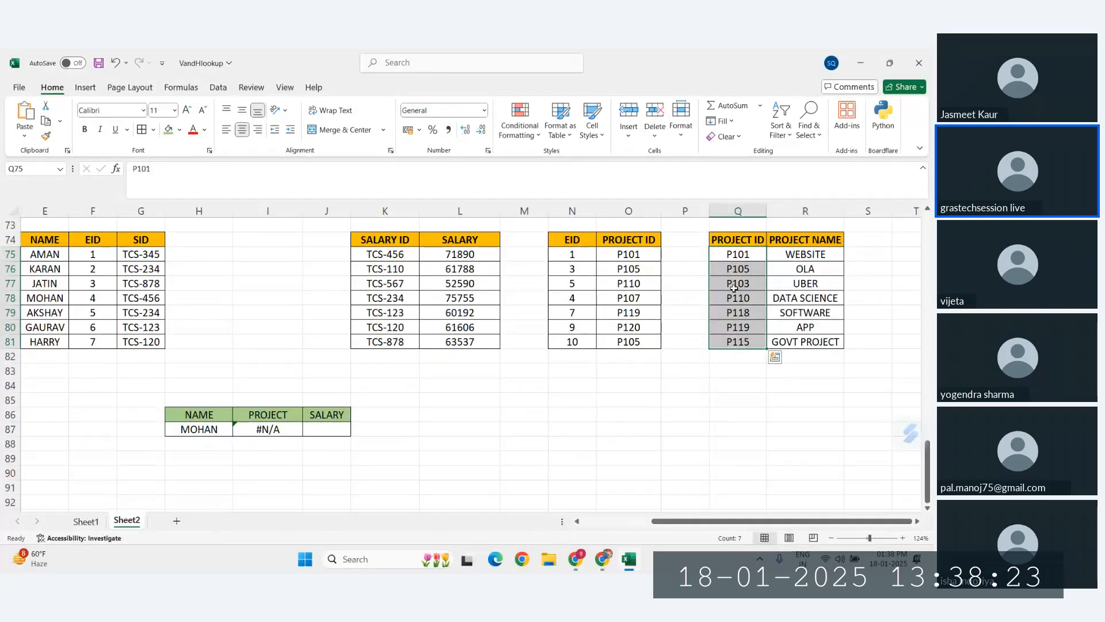
Change the PROJECT ID in Q79 to P107 and check the I87 result against the project name in R79
left_click(737, 313)
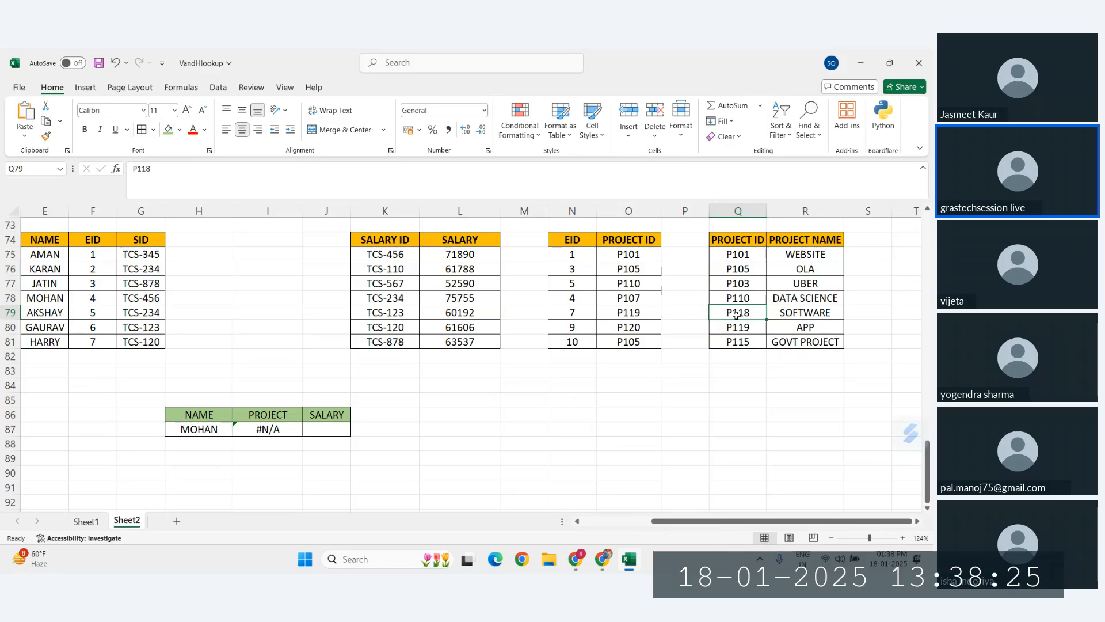
type("P107")
key("Return")
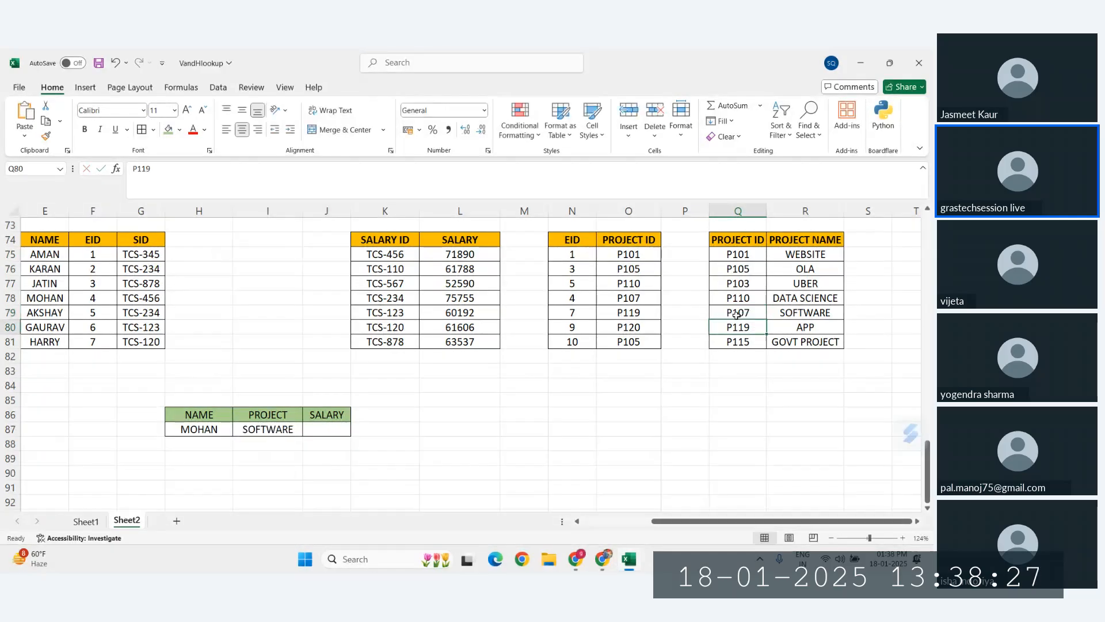
left_click(293, 420)
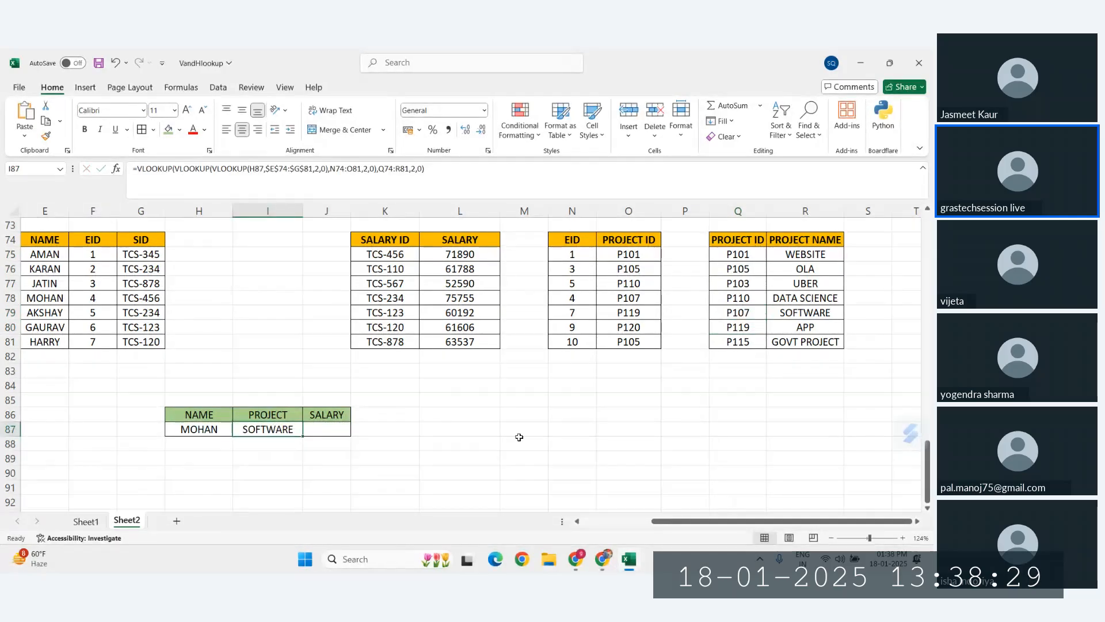
left_click(824, 316)
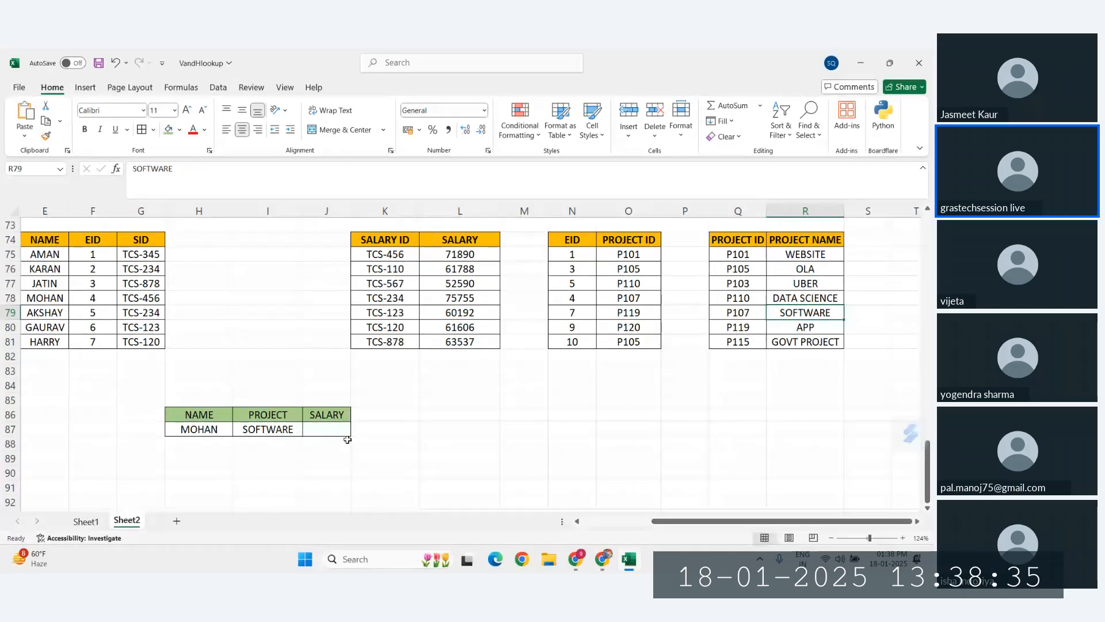
Inspect the nested VLOOKUP formula in I87 and its highlighted source ranges, leaving the formula as it is
left_click(267, 431)
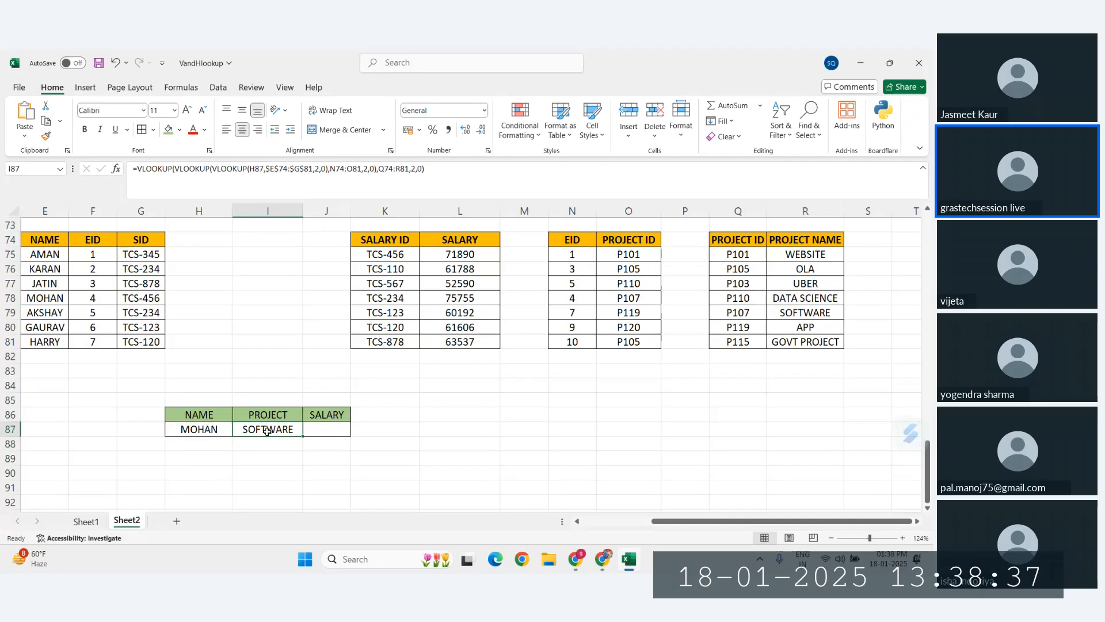
double_click(267, 431)
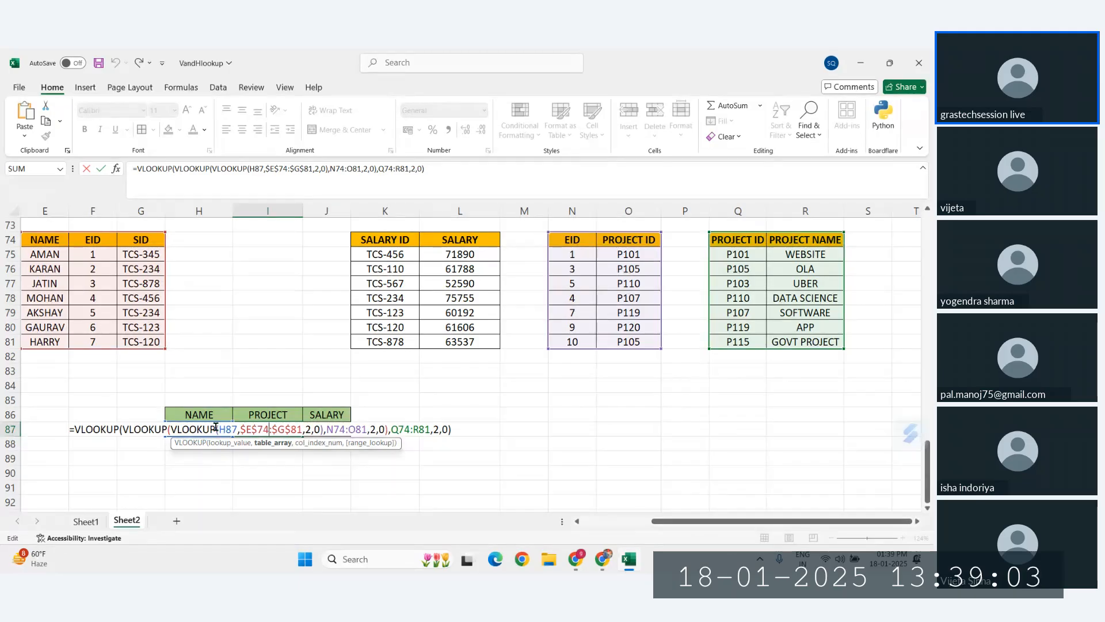
key("Return")
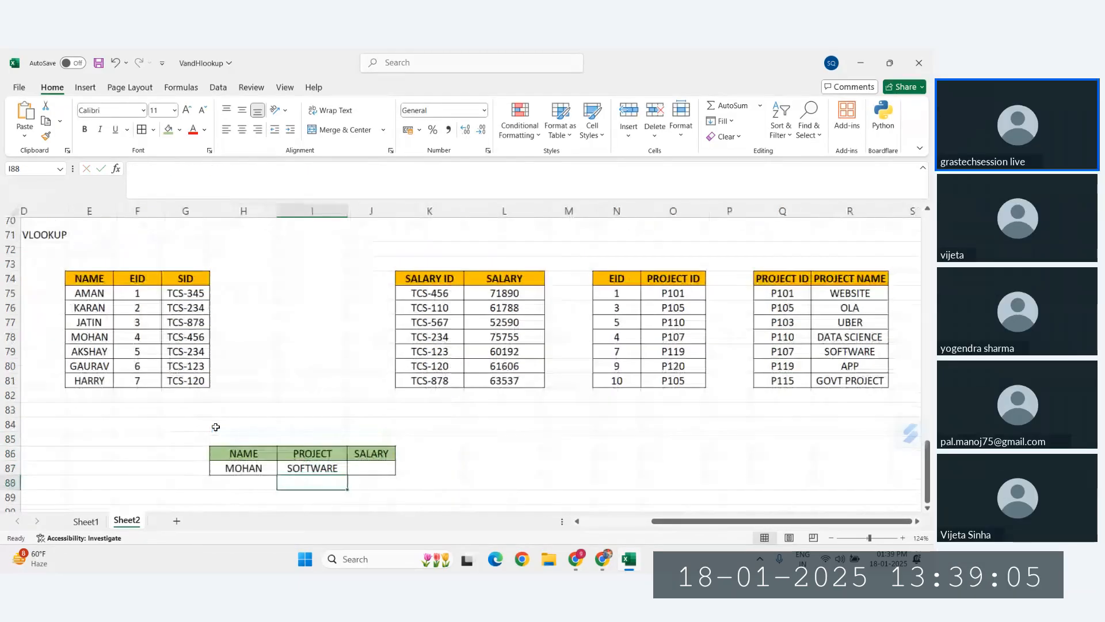
Review the employee, salary, project ID and project name tables along with the PROJECT heading in the result table
scroll(216, 426, "down", 2)
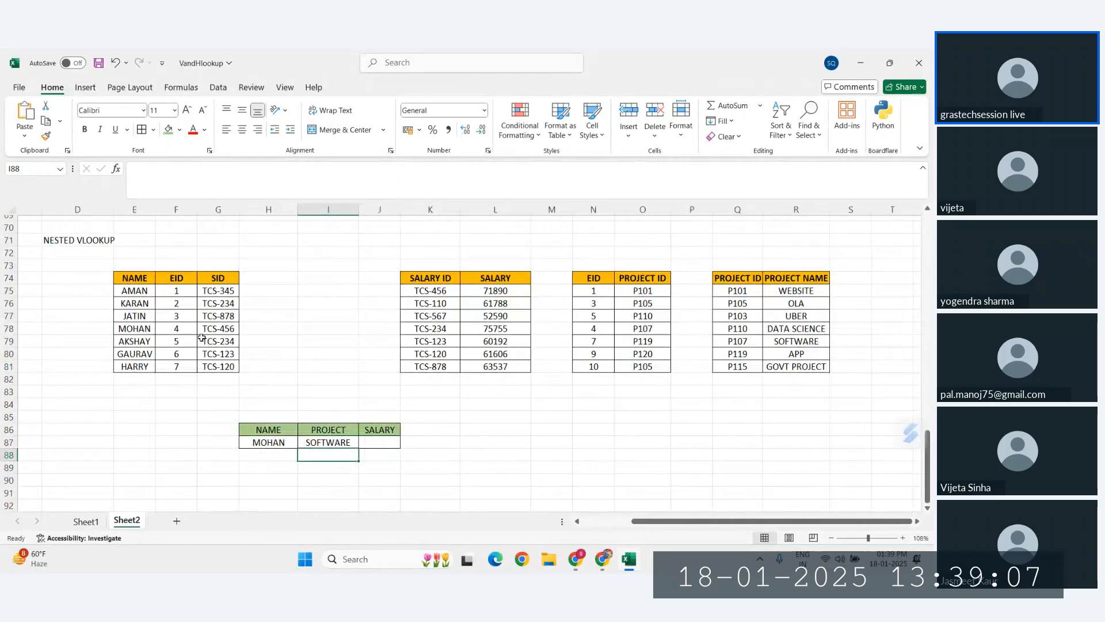
left_click_drag(134, 265, 268, 367)
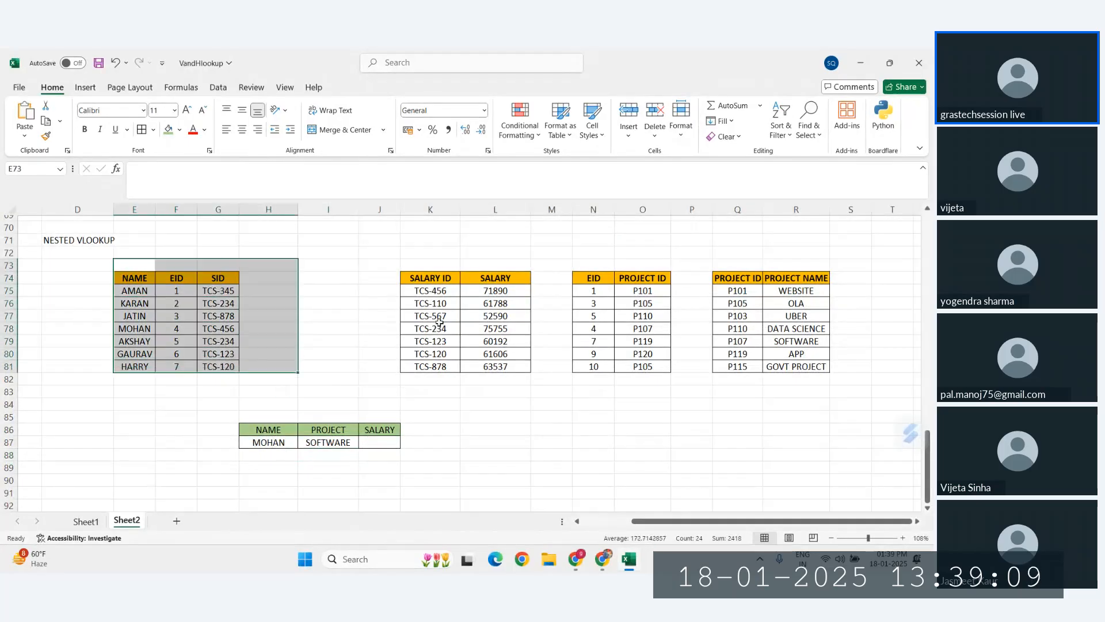
left_click_drag(415, 265, 498, 367)
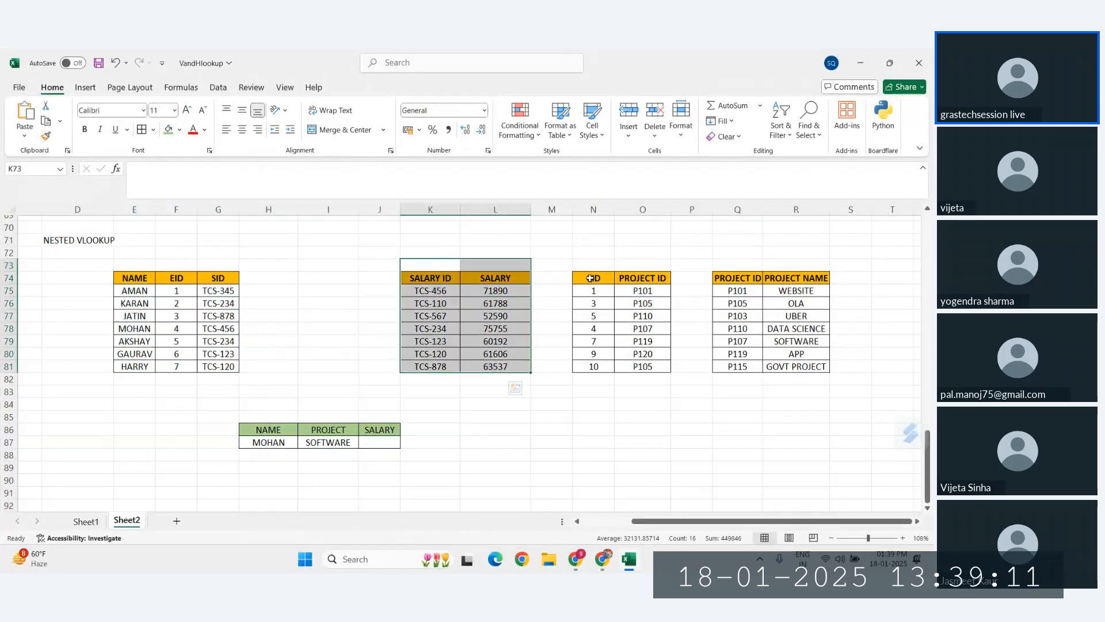
left_click_drag(592, 265, 641, 367)
left_click_drag(738, 278, 794, 369)
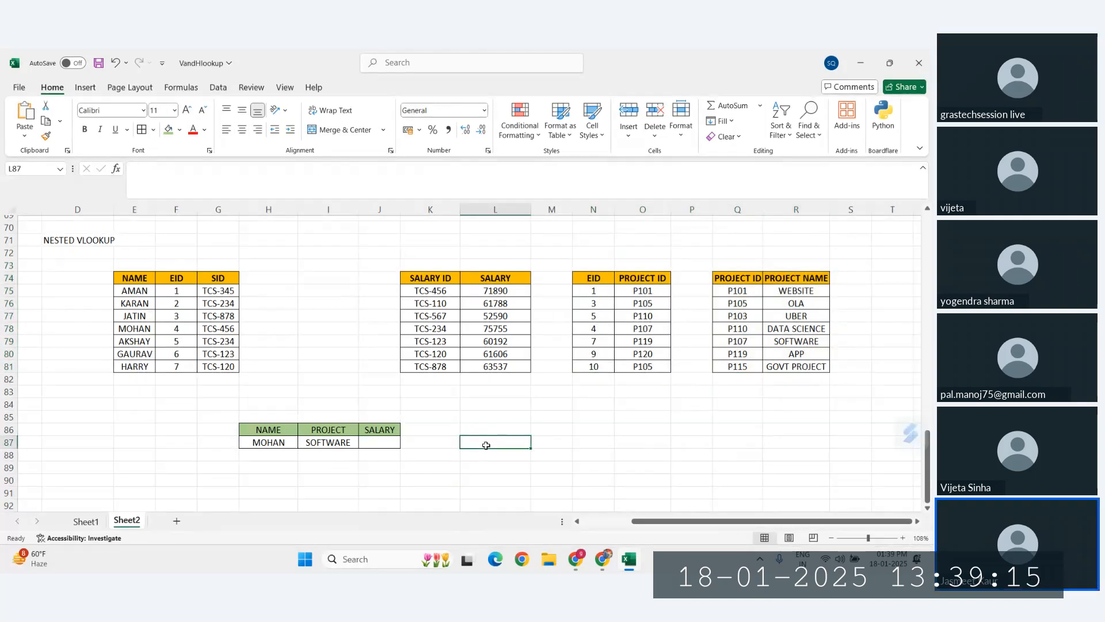
left_click(335, 432)
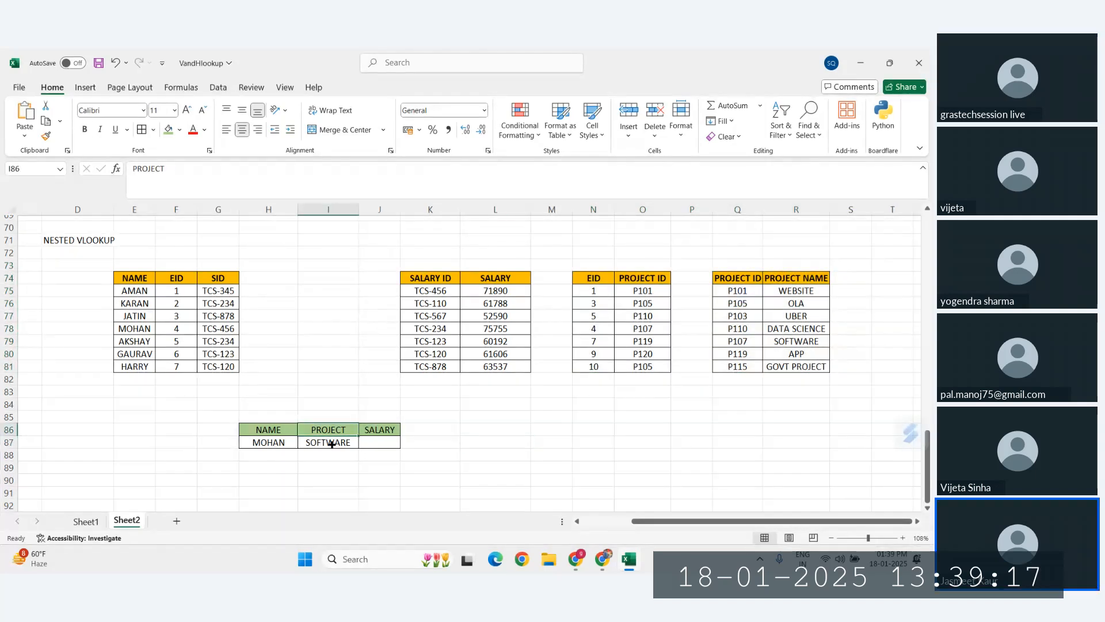
left_click(470, 455)
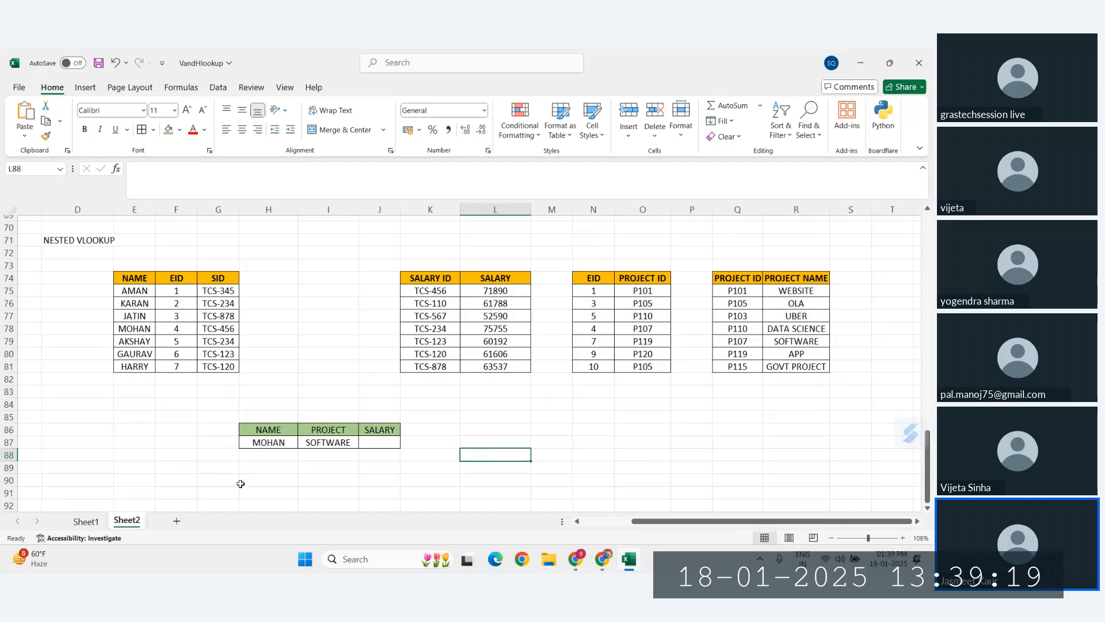
Review the NAME, PROJECT and SALARY cells of the result table in H86:J87, including the nested formula in I87
left_click(214, 471)
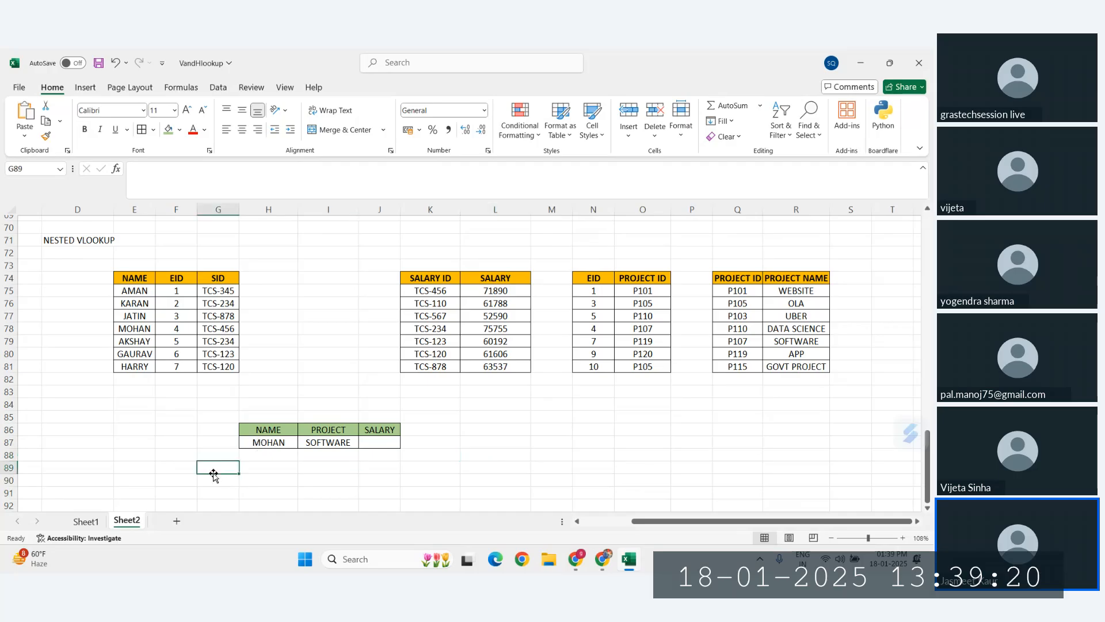
left_click(262, 447)
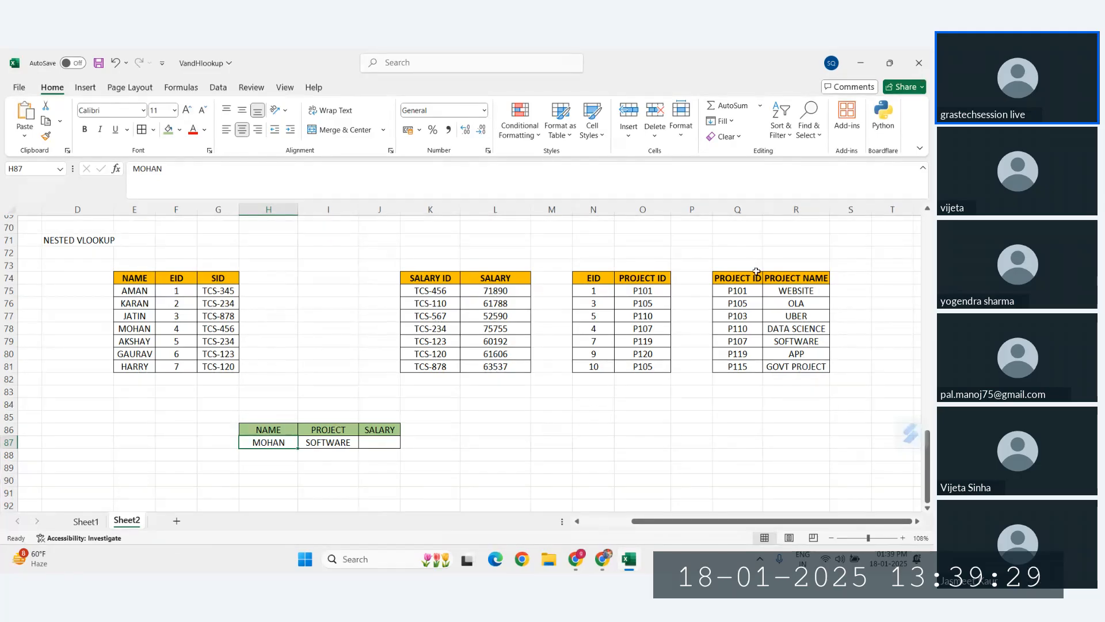
left_click(380, 442)
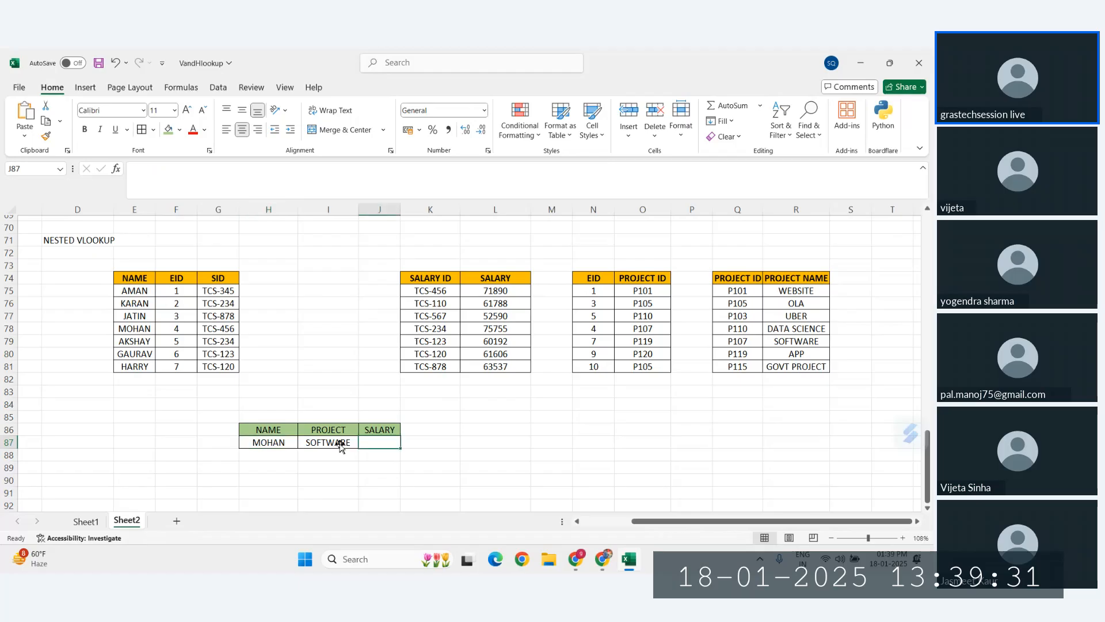
left_click(306, 446)
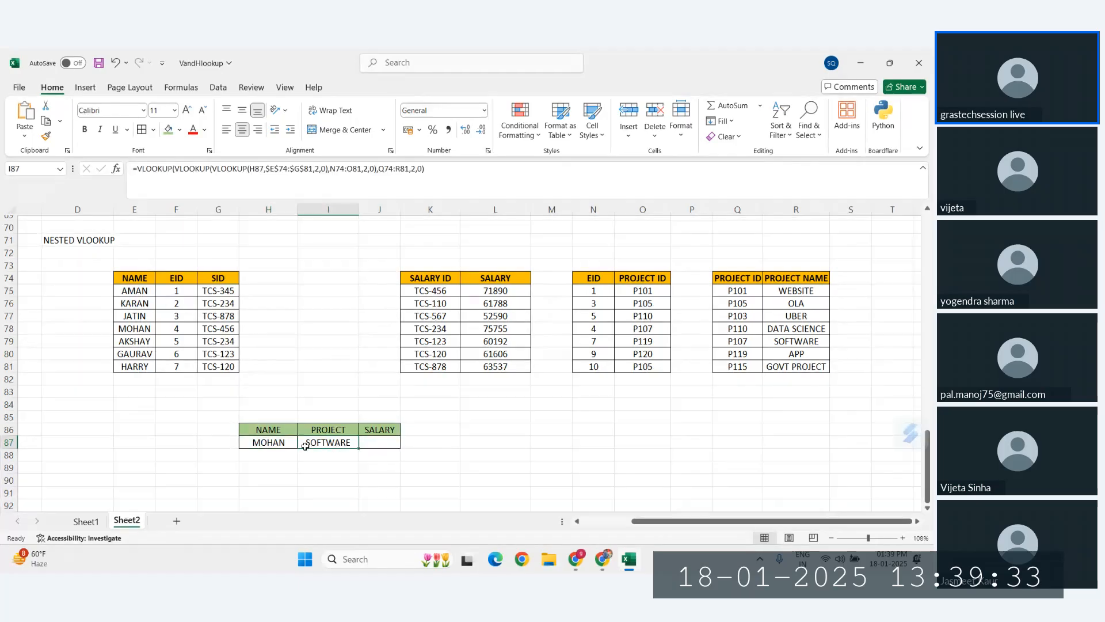
left_click(266, 435)
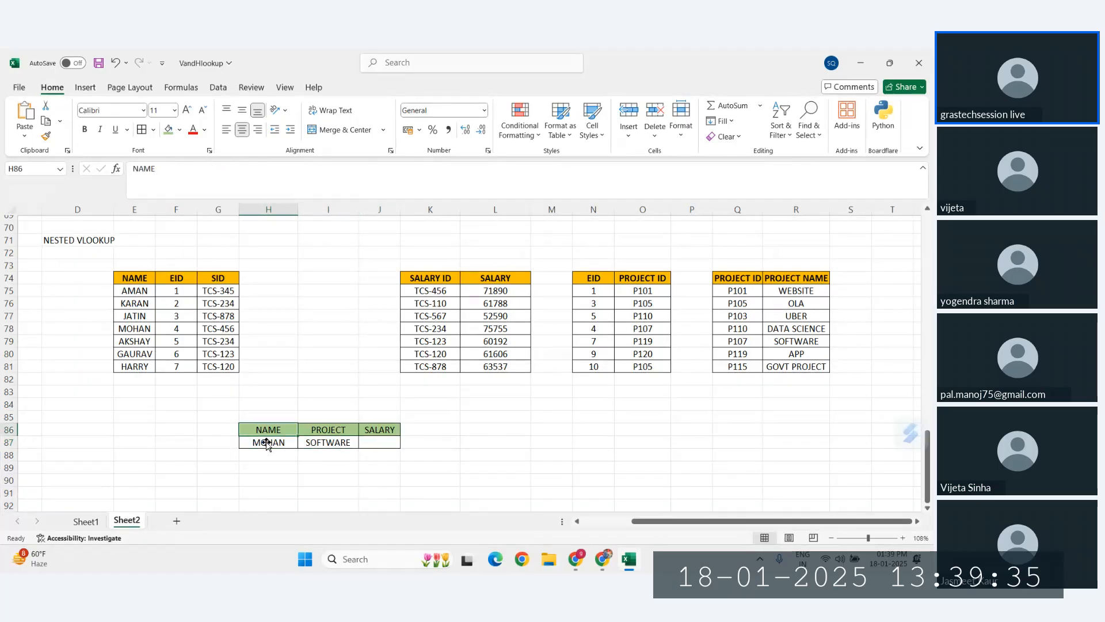
left_click(313, 446)
left_click(362, 447)
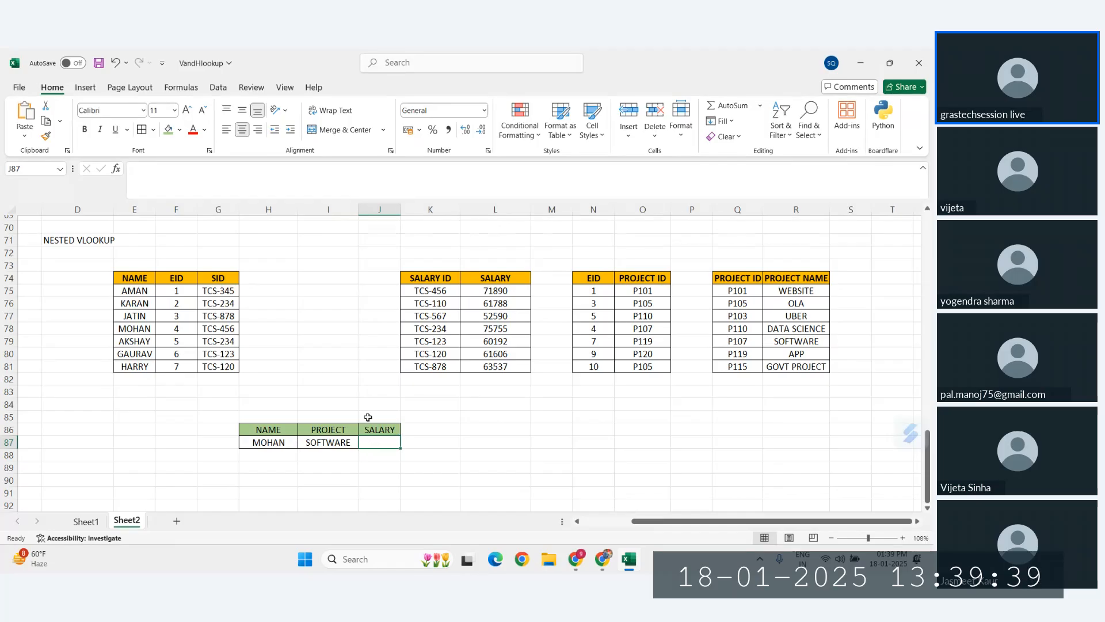
scroll(463, 362, "up", 1)
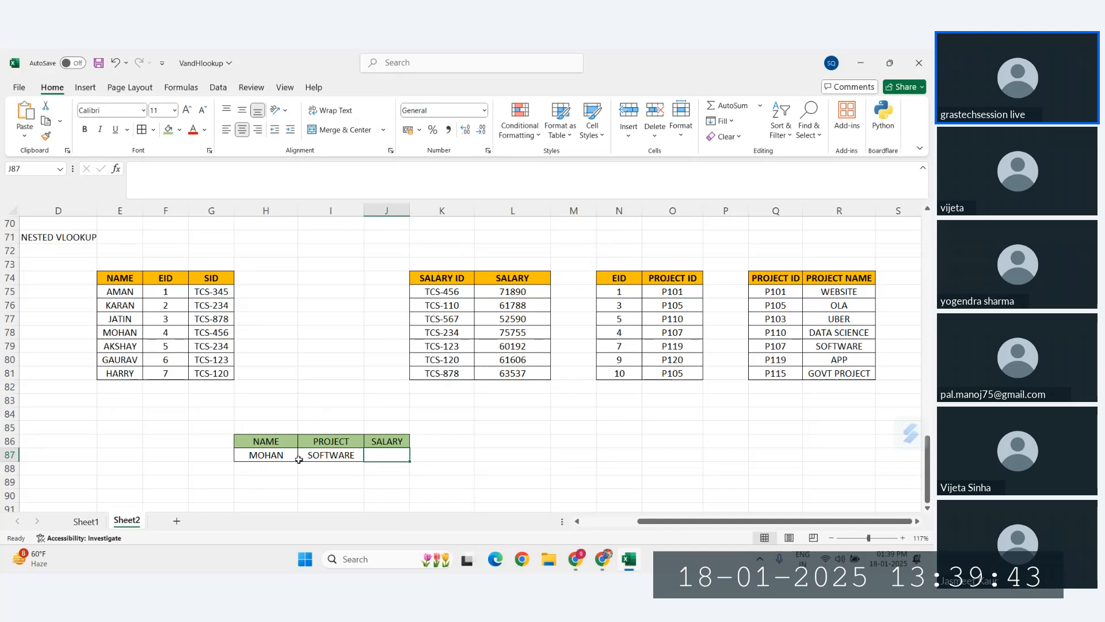
left_click(262, 457)
left_click(377, 455)
left_click(340, 454)
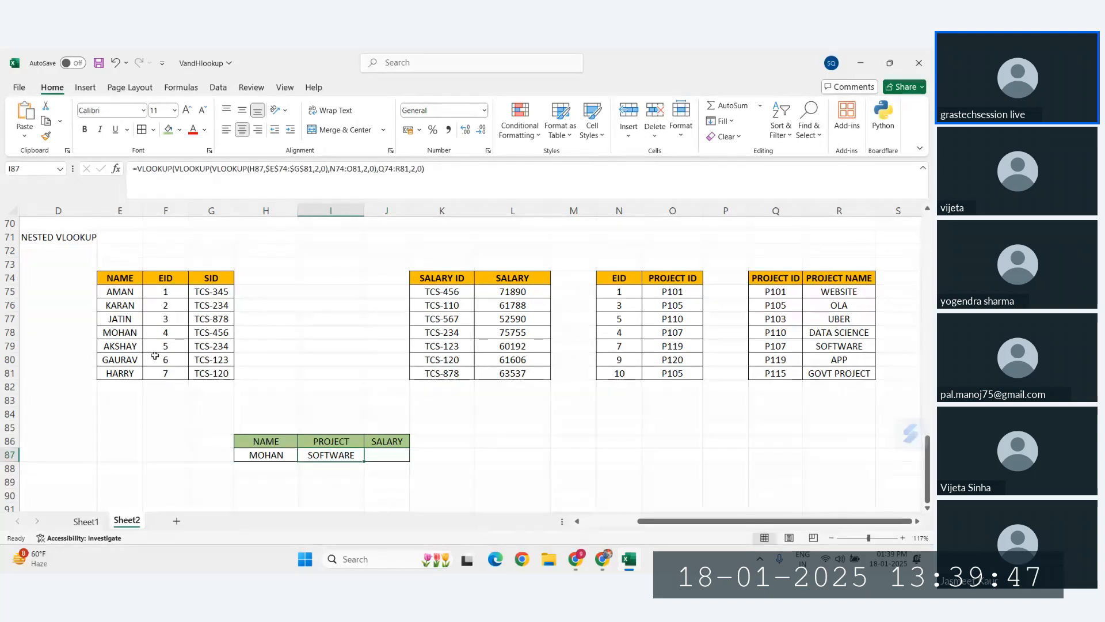
Trace the employee in E78 across the EID to the SID in G78, and examine the SALARY ID and SALARY columns in K75:L81
left_click(117, 332)
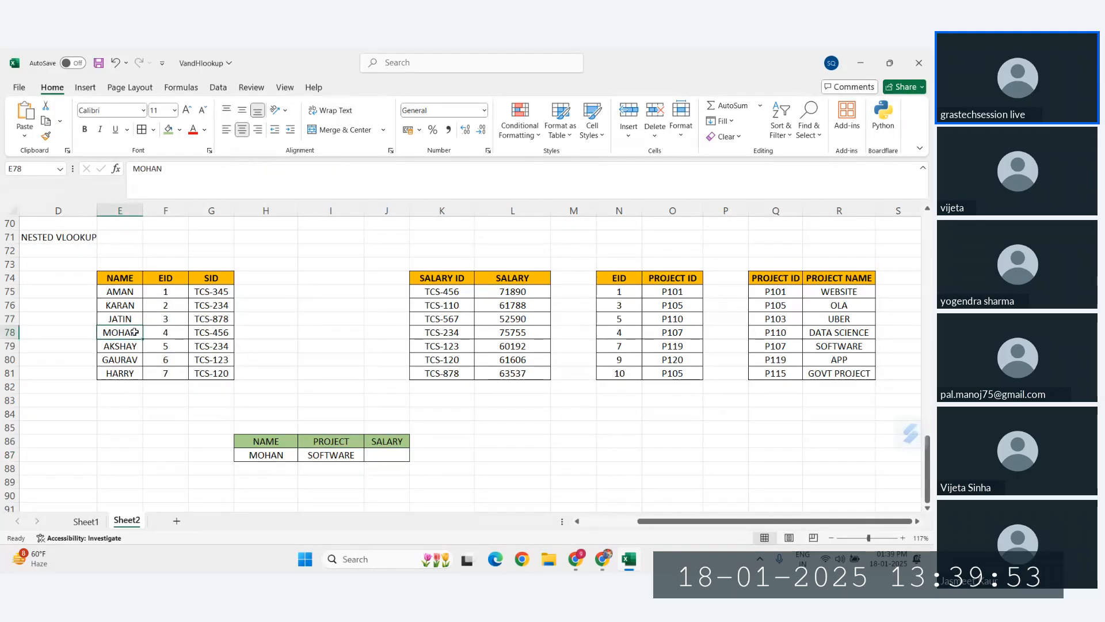
left_click(165, 333)
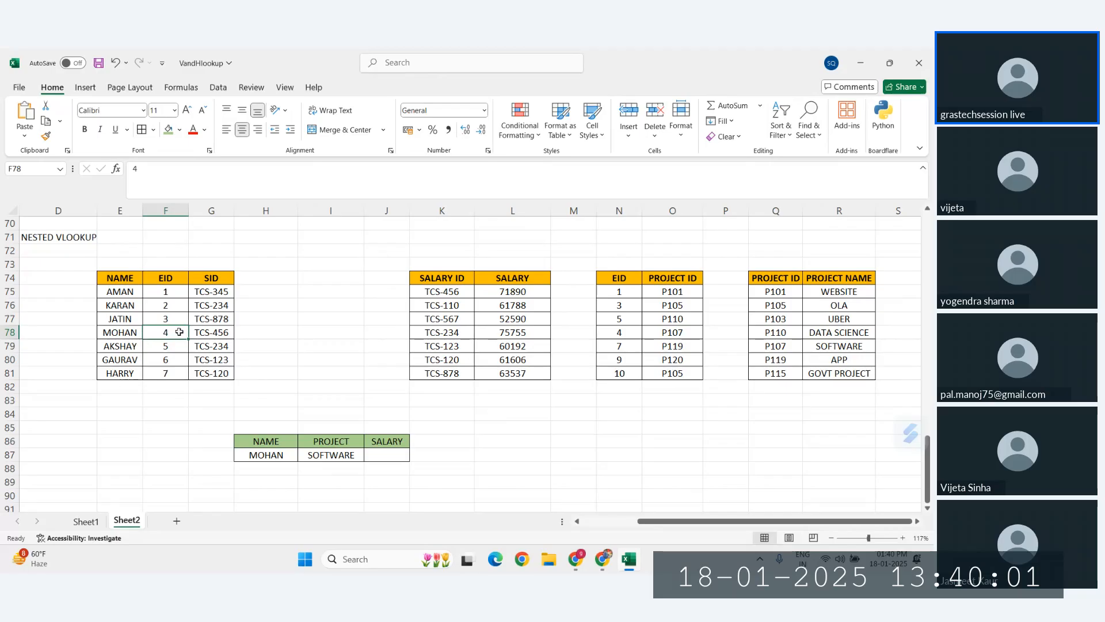
left_click(216, 333)
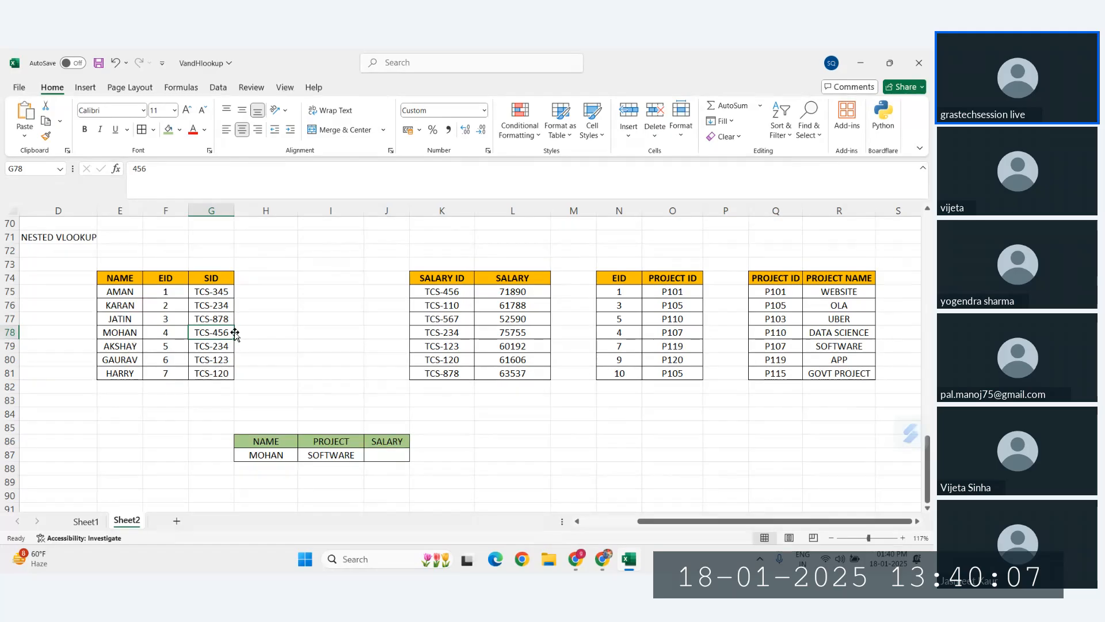
left_click_drag(453, 291, 444, 372)
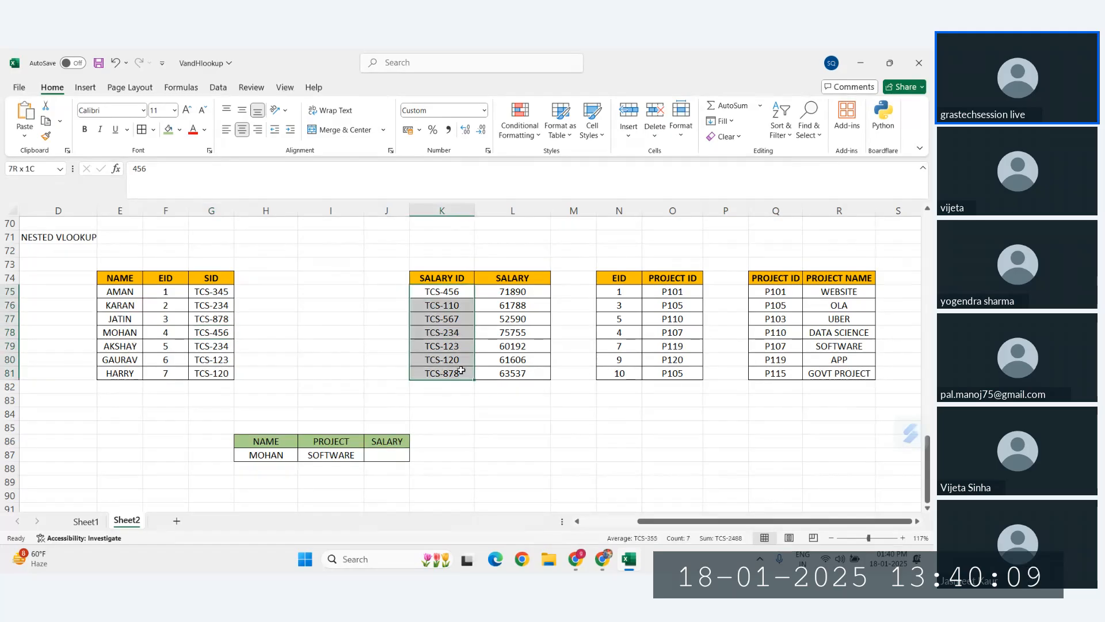
left_click(515, 292)
left_click_drag(520, 304, 518, 372)
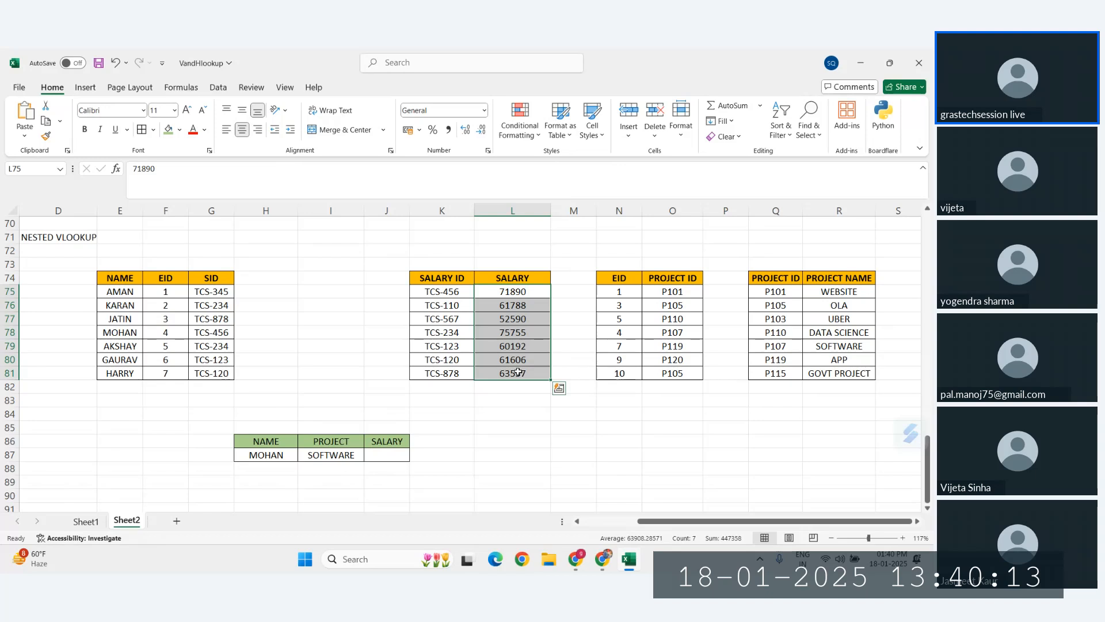
Enter =VLOOKUP(H87,E74:G81,3,0) in J87 to look up the employee's SID by name
left_click(386, 454)
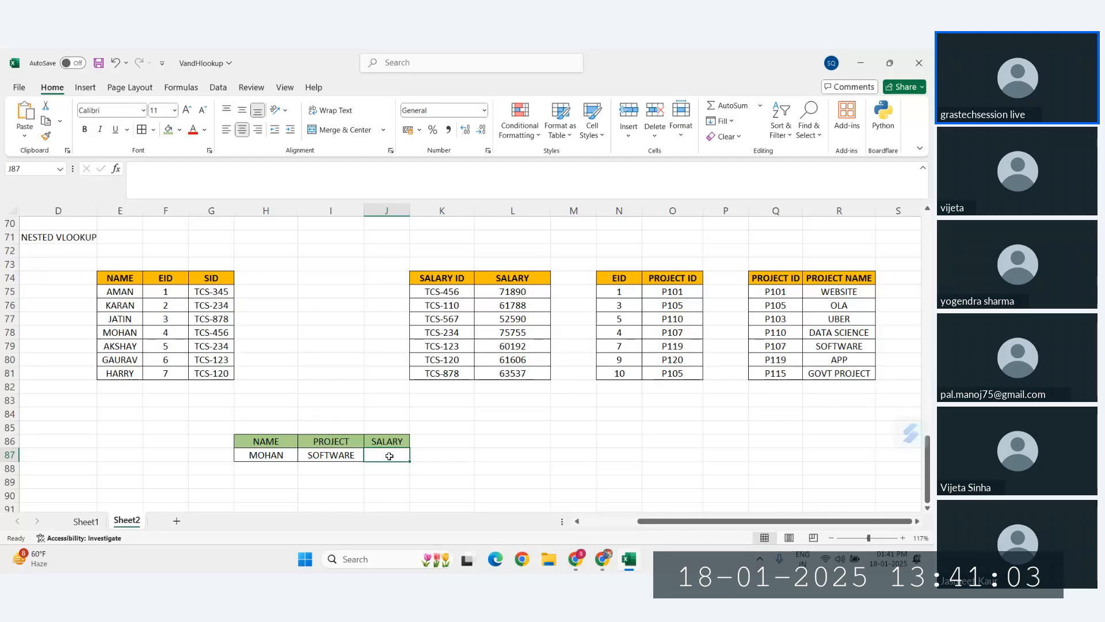
type("=VLOOKUP(")
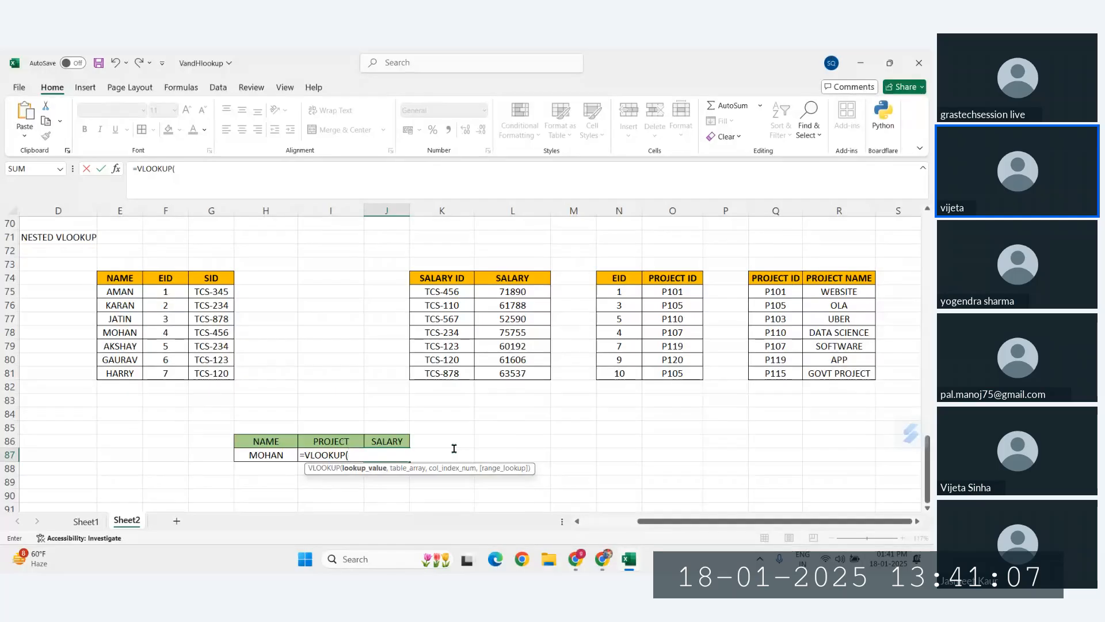
left_click(262, 455)
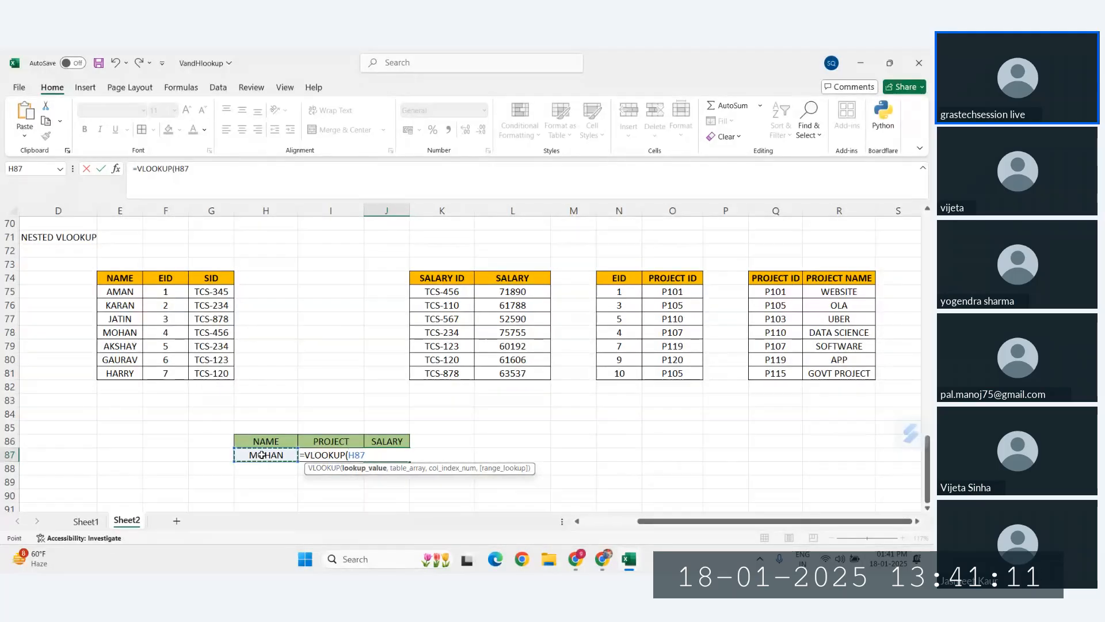
type(",")
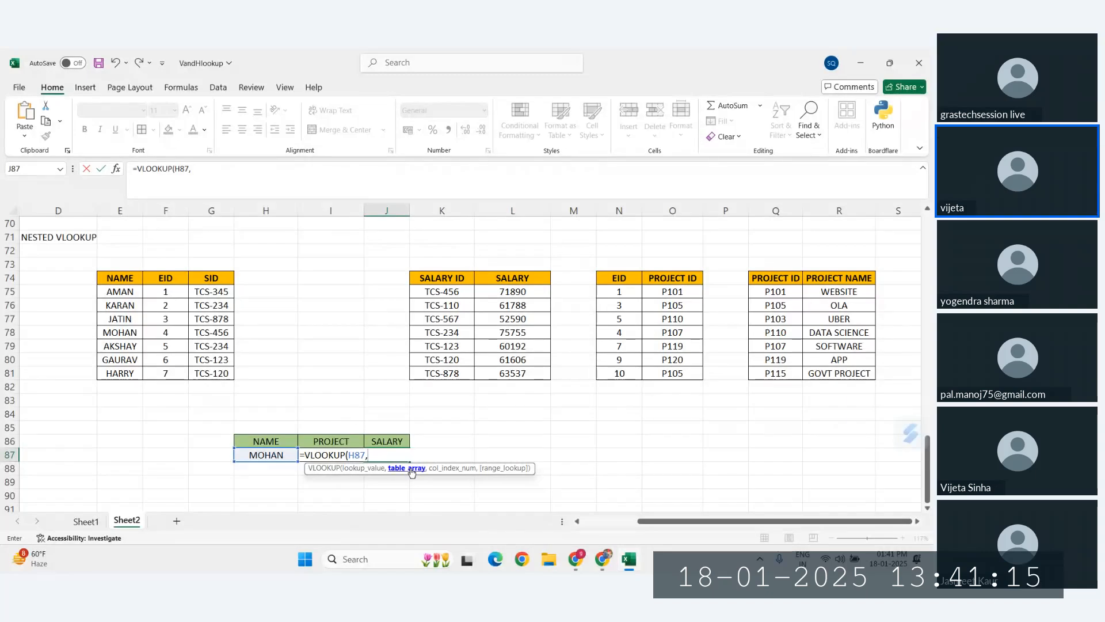
left_click_drag(112, 278, 210, 369)
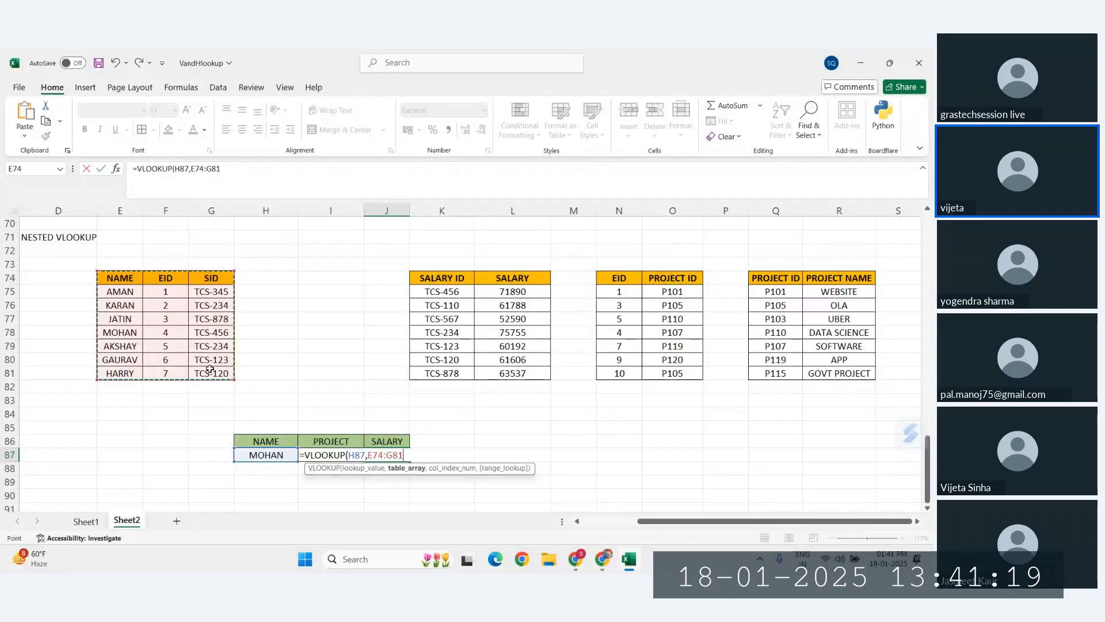
type(",")
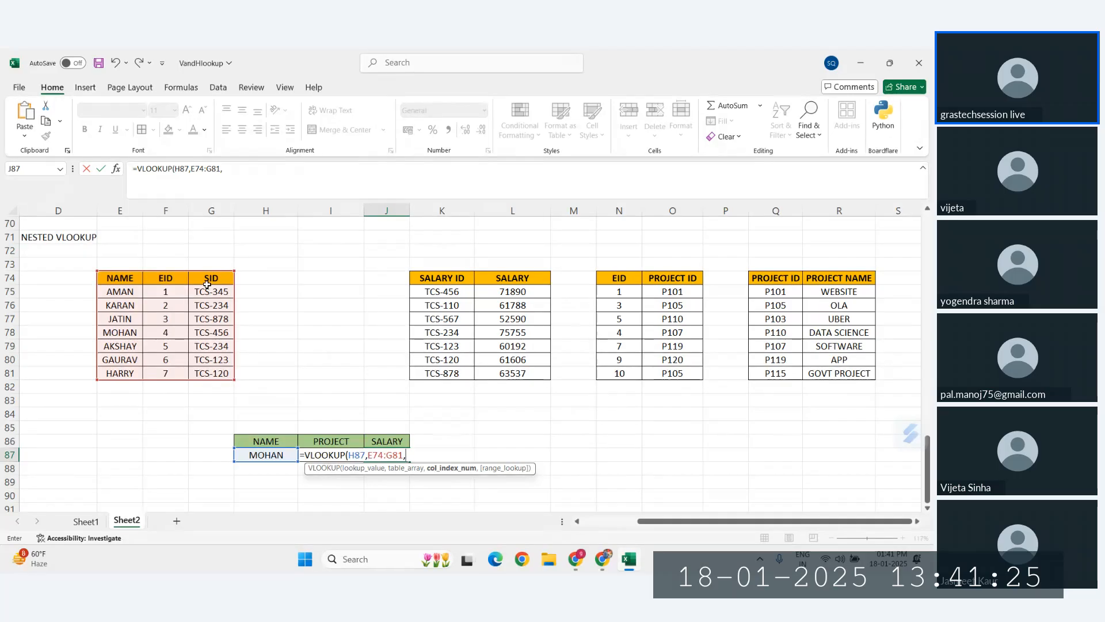
type("3,0)")
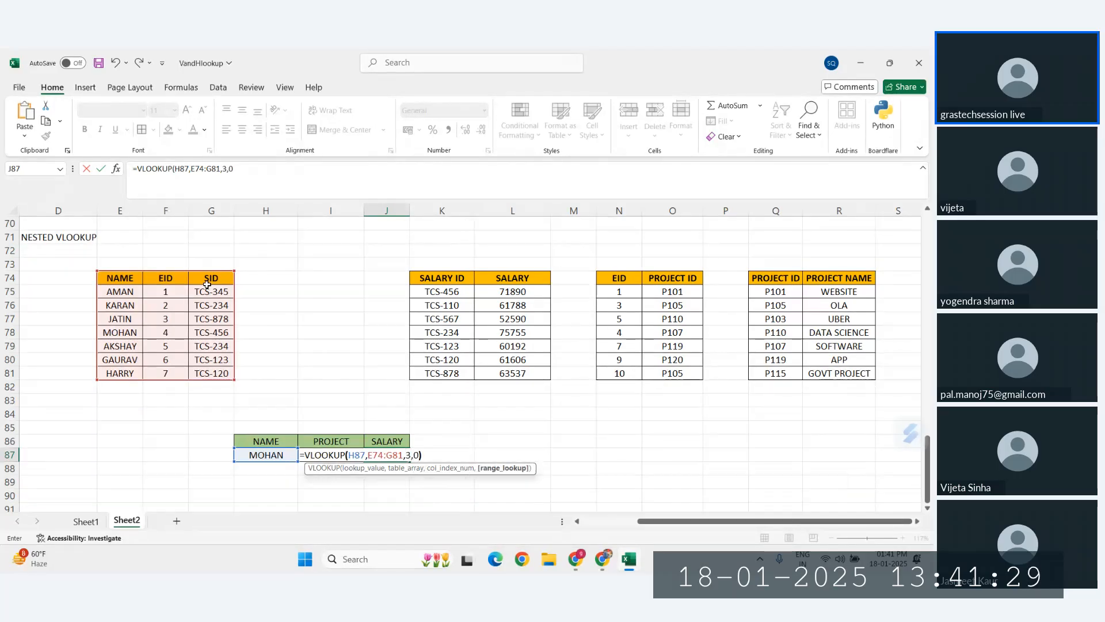
key("Return")
Compare the J87 lookup result with the SID in G78 and the SALARY ID stored in K75
left_click(261, 456)
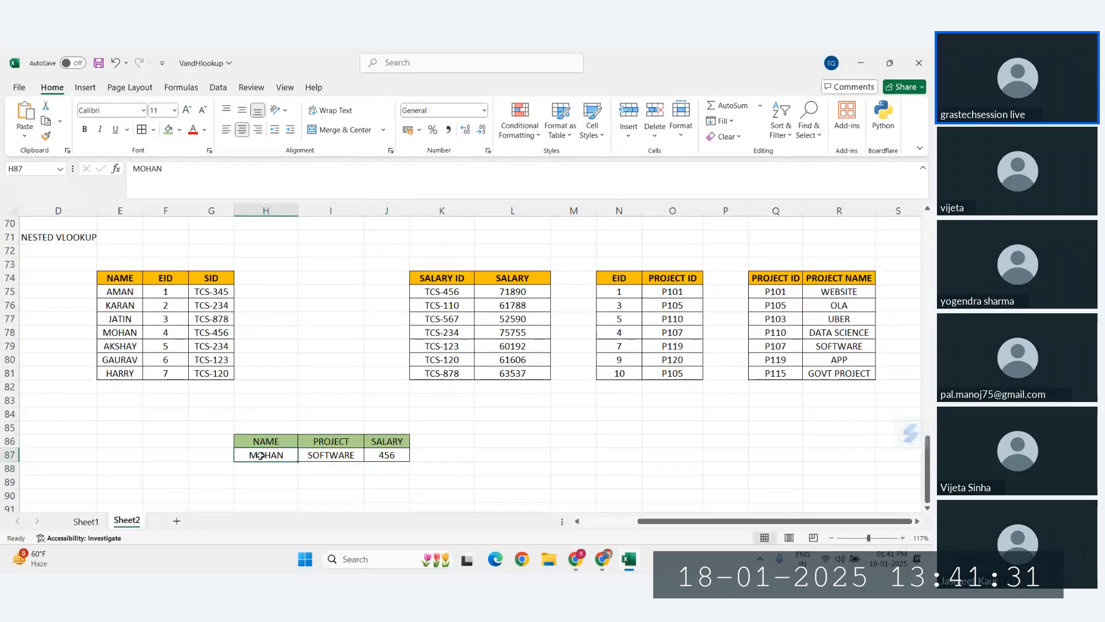
left_click(385, 454)
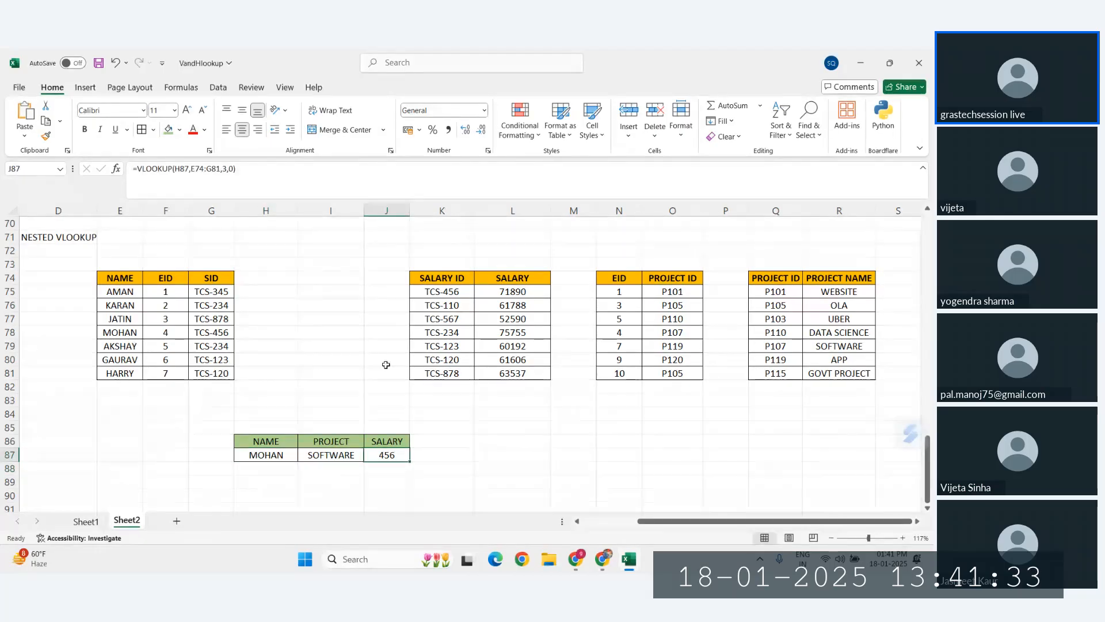
left_click(447, 315)
left_click(443, 305)
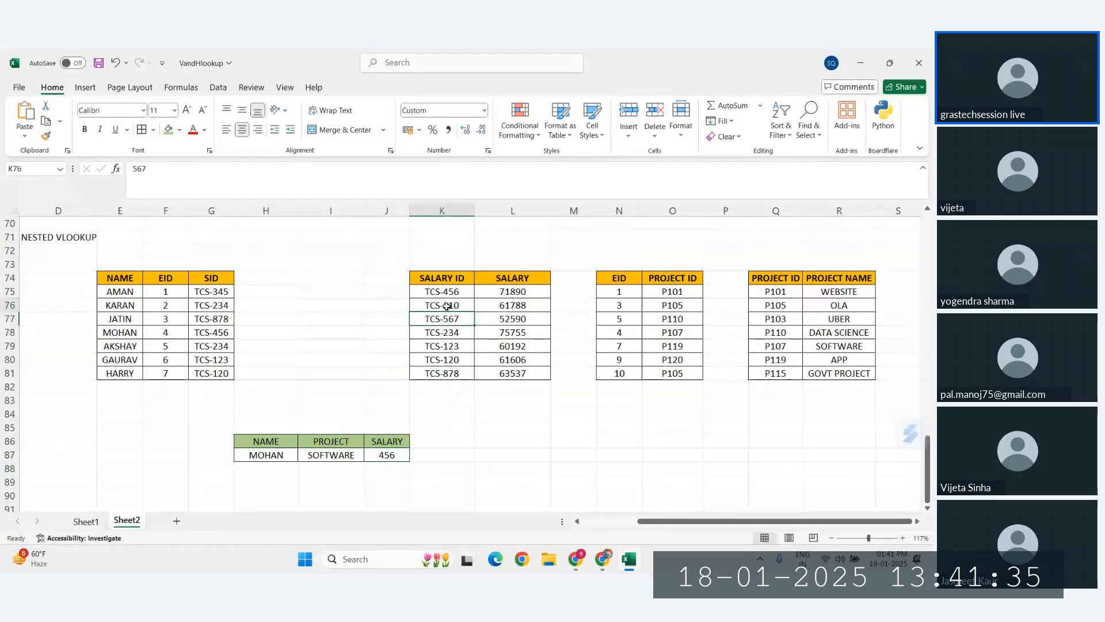
left_click(384, 465)
left_click(384, 455)
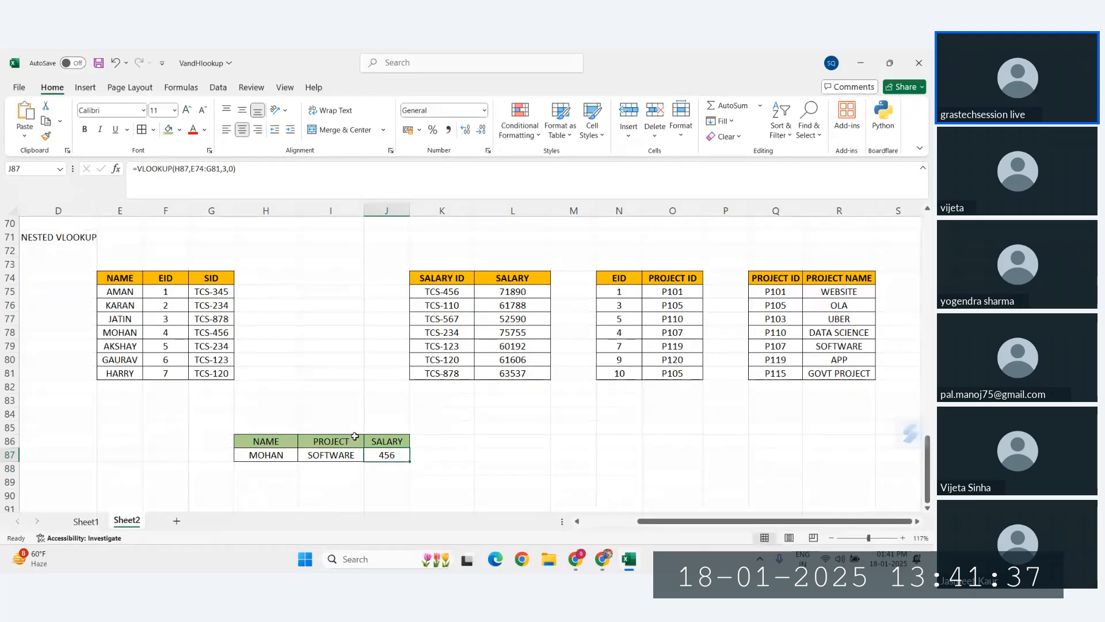
left_click(221, 332)
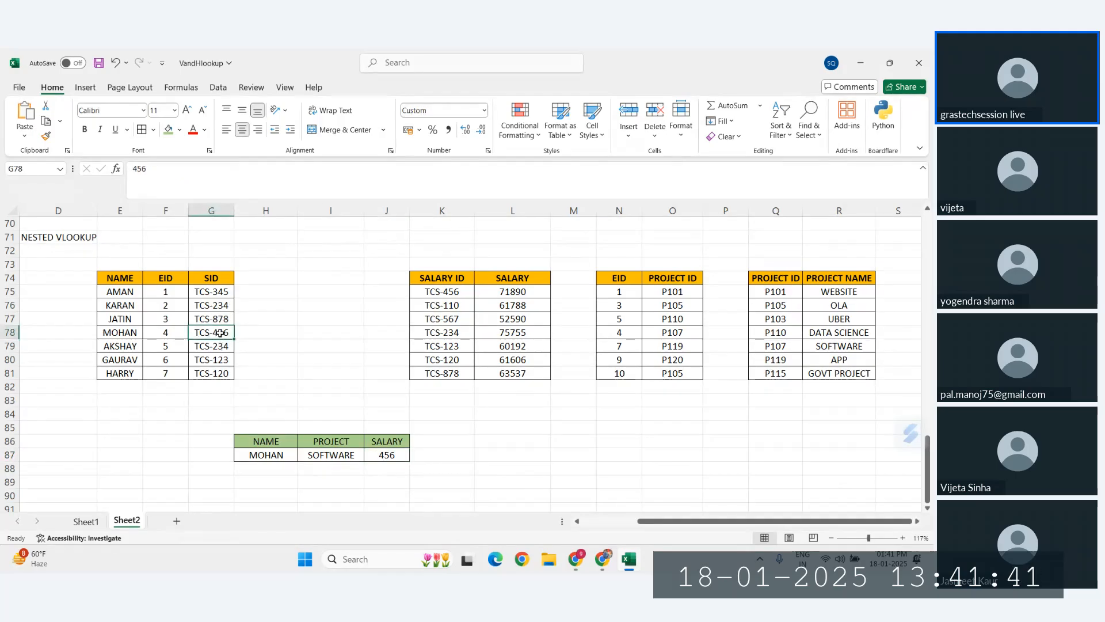
left_click(392, 456)
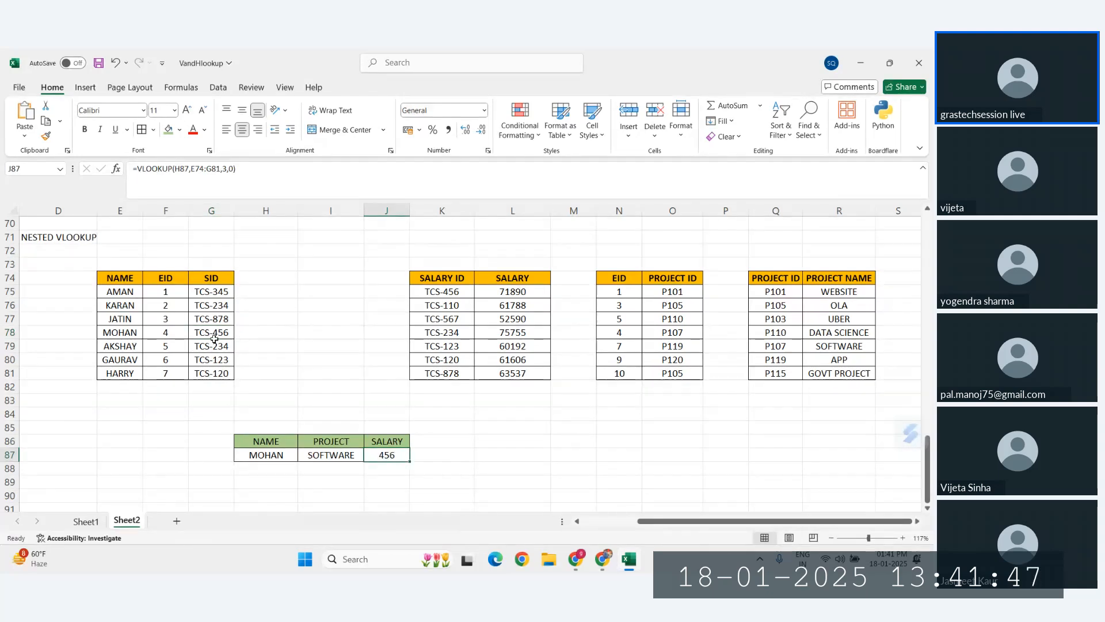
left_click(451, 292)
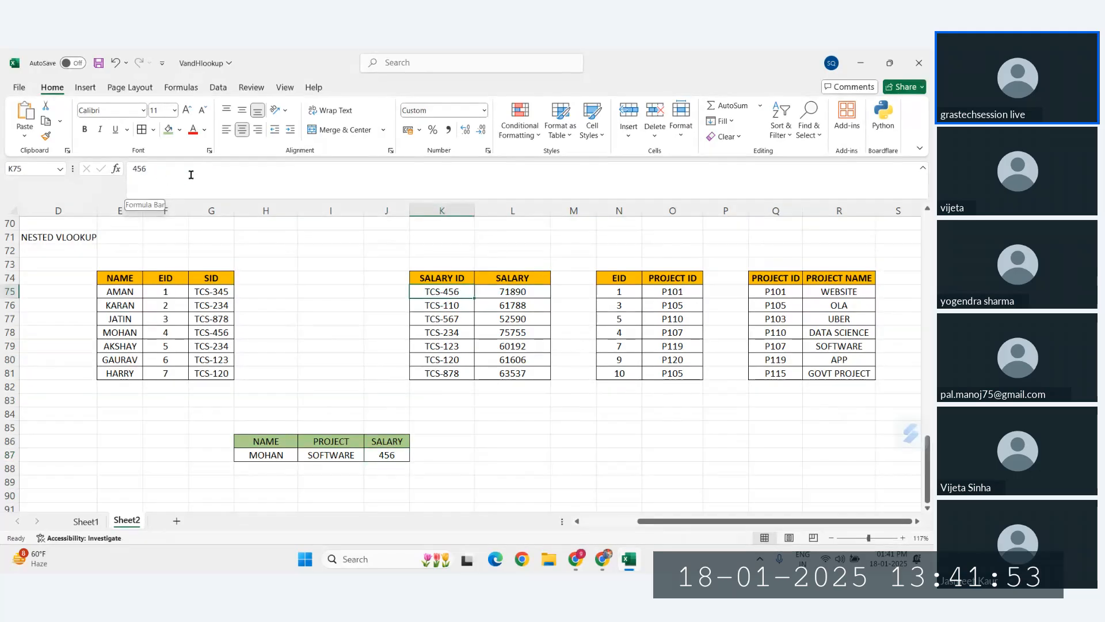
Nest the SID lookup in J87 inside an outer VLOOKUP to return the salary: =VLOOKUP(VLOOKUP(H87,E74:G81,3,0),K74:L81,2,0)
left_click(387, 455)
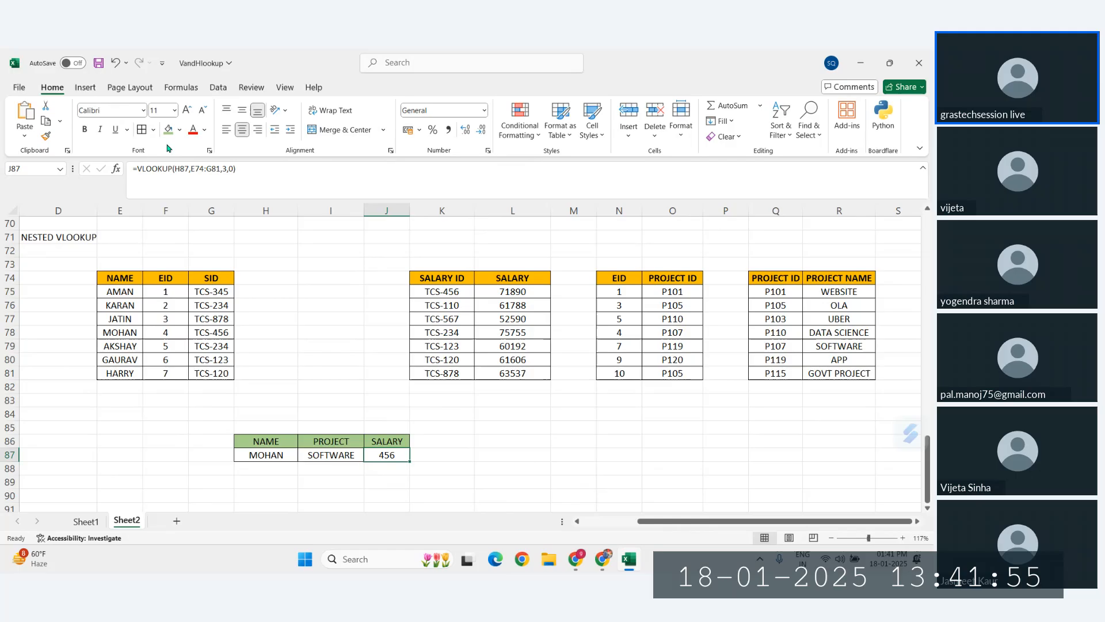
left_click(137, 168)
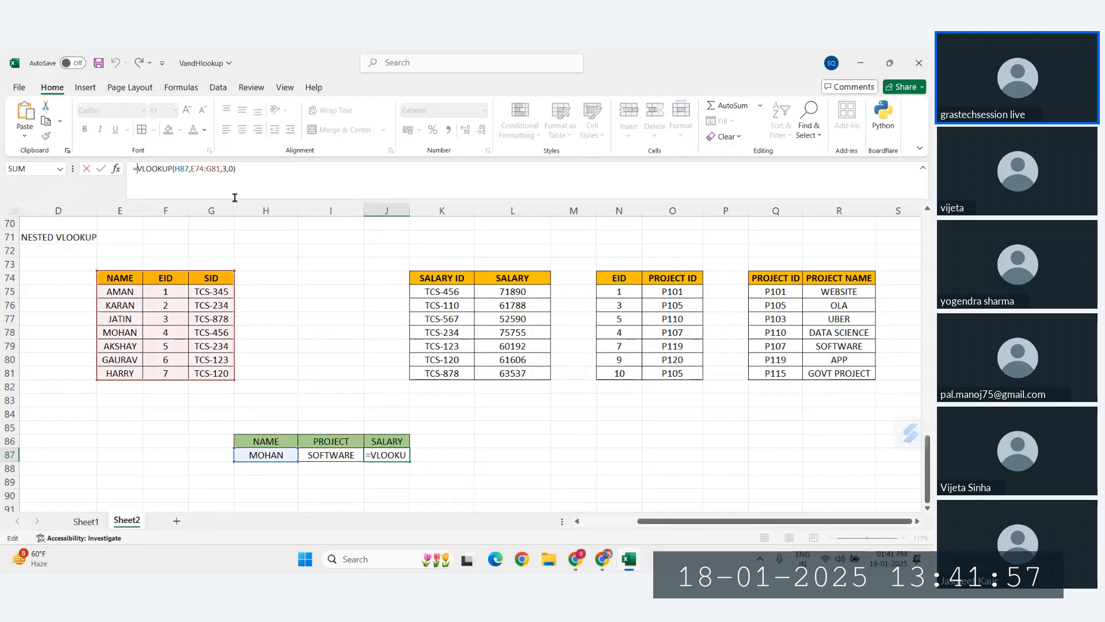
type("VLOOKUP(")
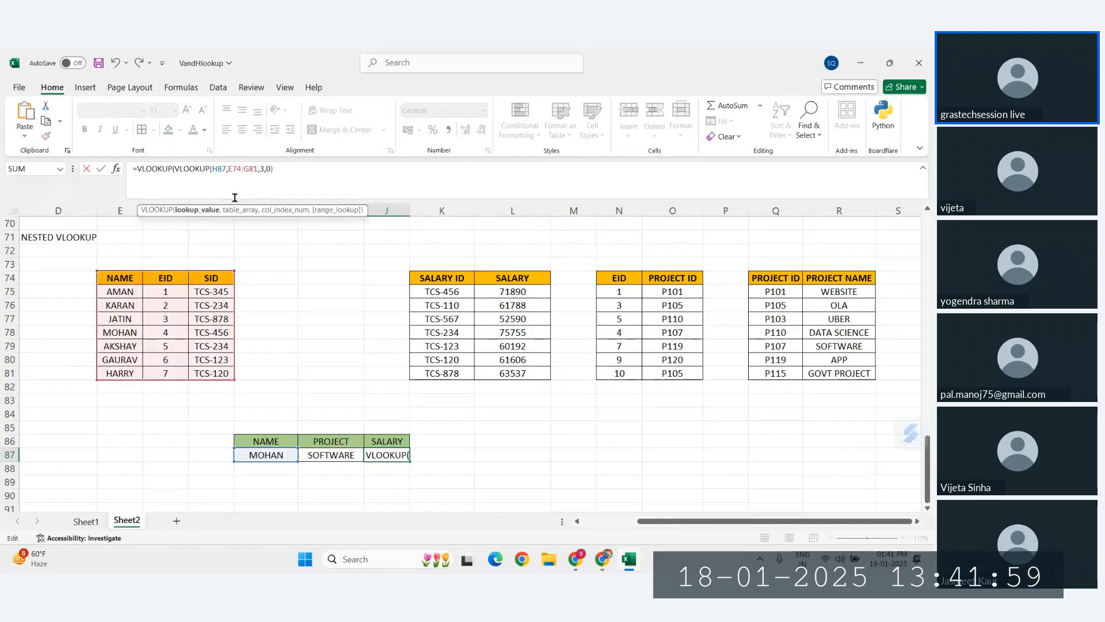
left_click_drag(293, 169, 174, 169)
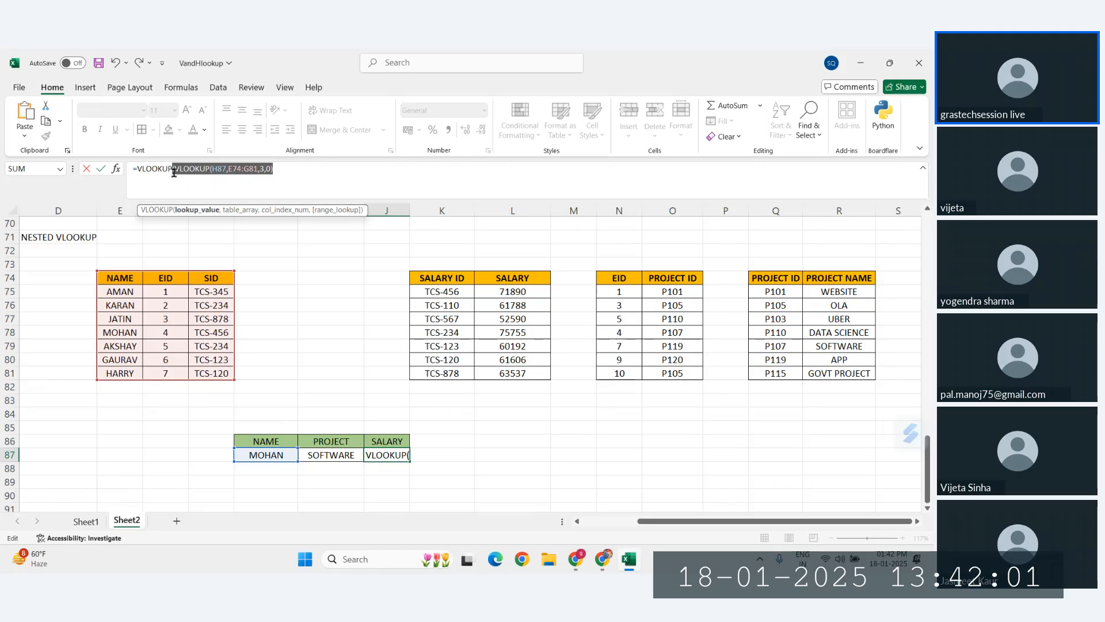
left_click(322, 181)
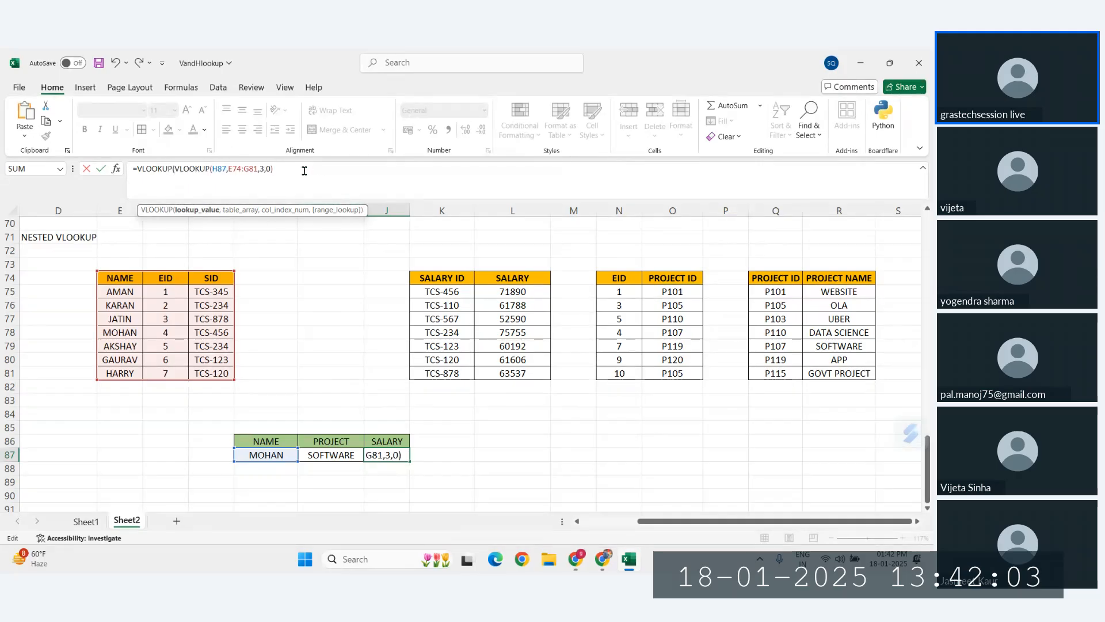
type(",")
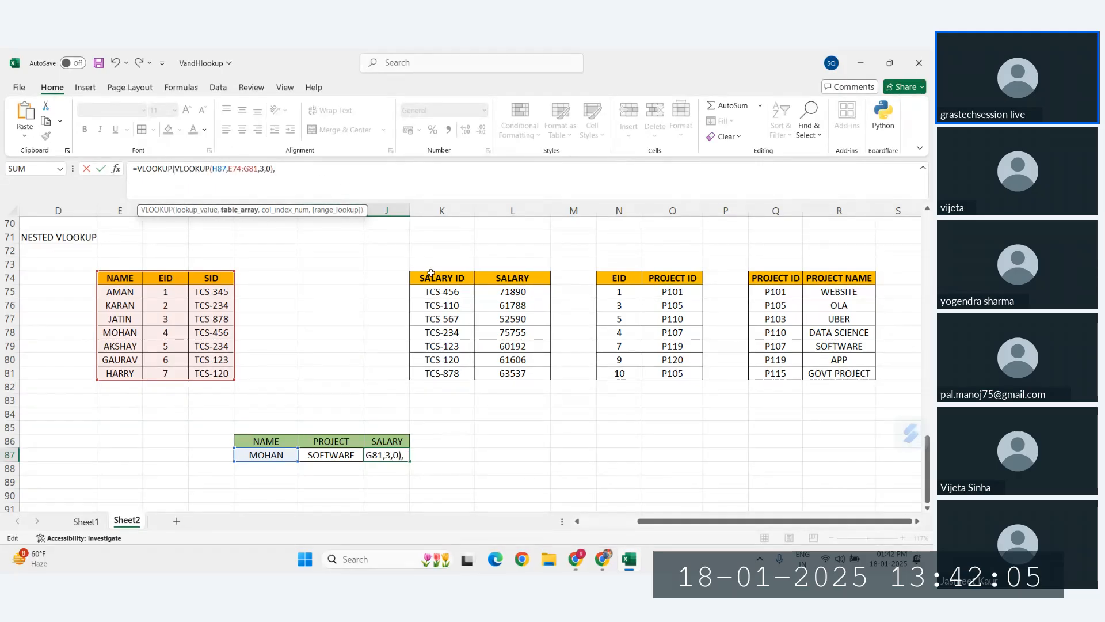
left_click_drag(431, 273, 521, 373)
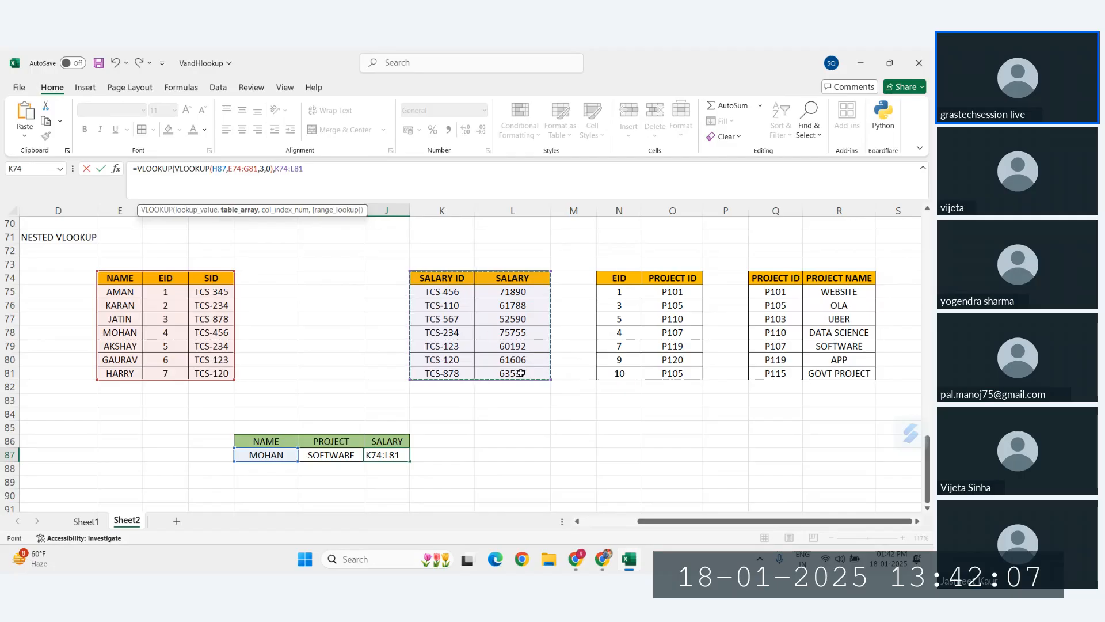
type(",")
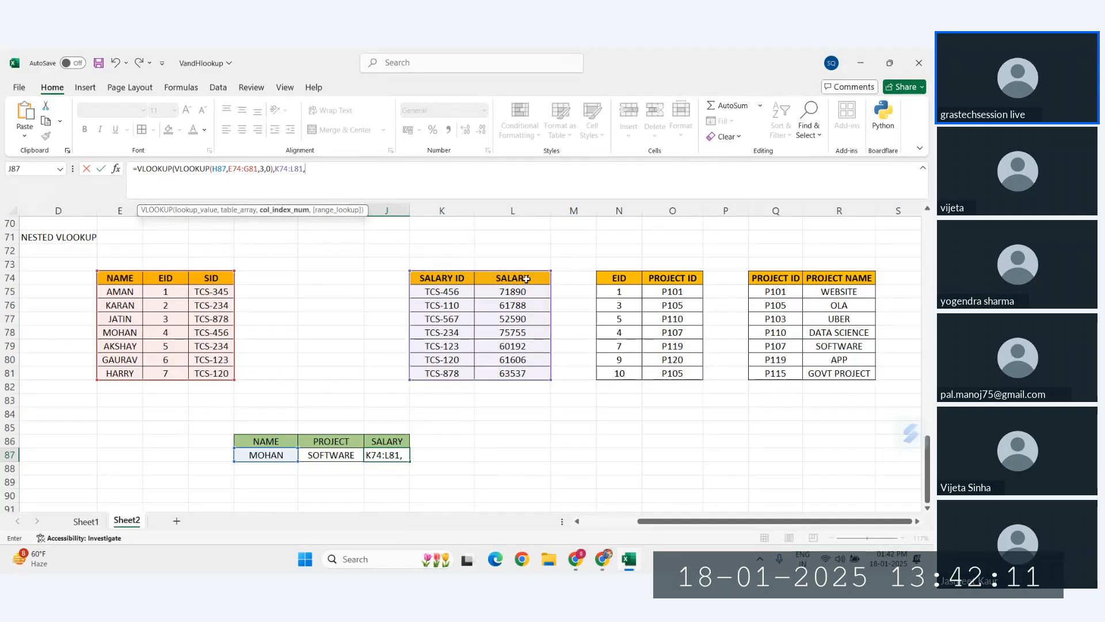
type("2,")
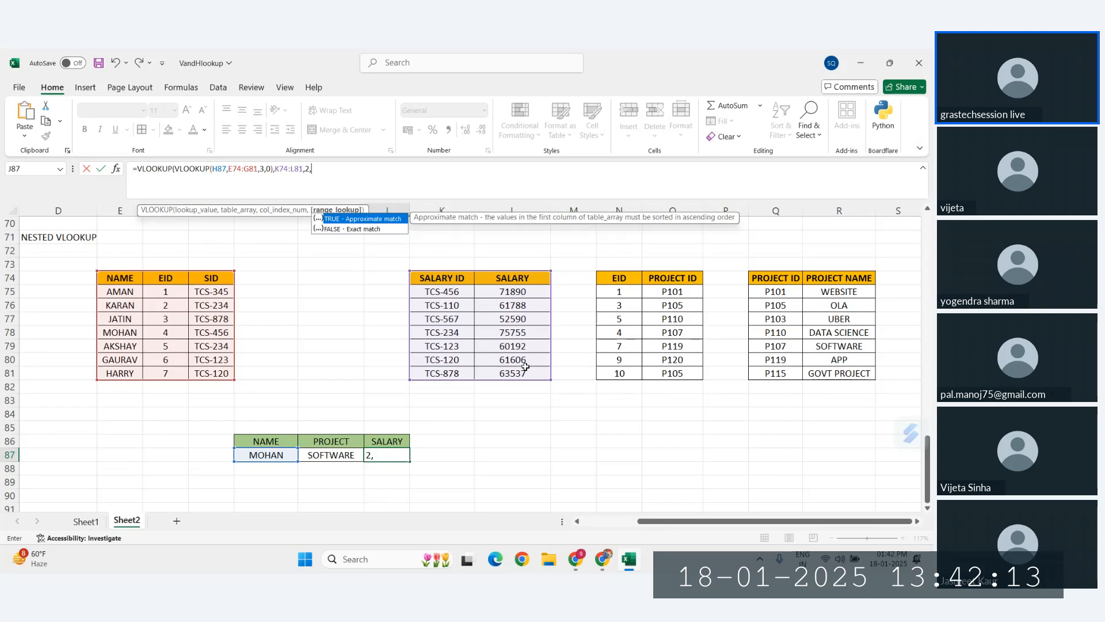
type("0)")
key("Return")
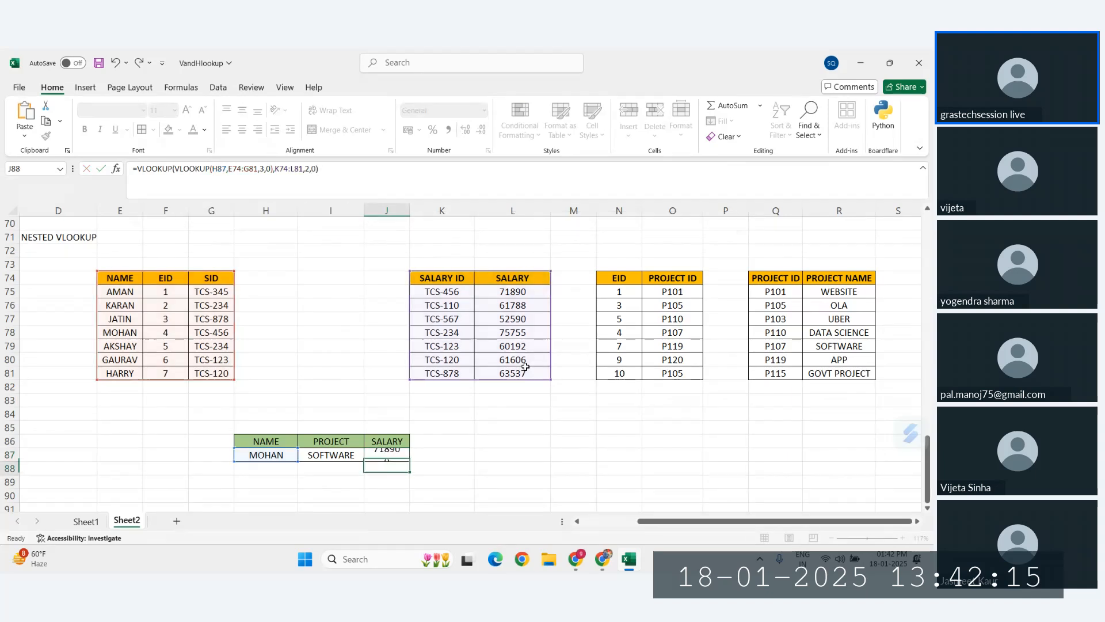
Replace the employee name in H87 with the name listed in E81 to test both lookup formulas
left_click(252, 456)
left_click(381, 455)
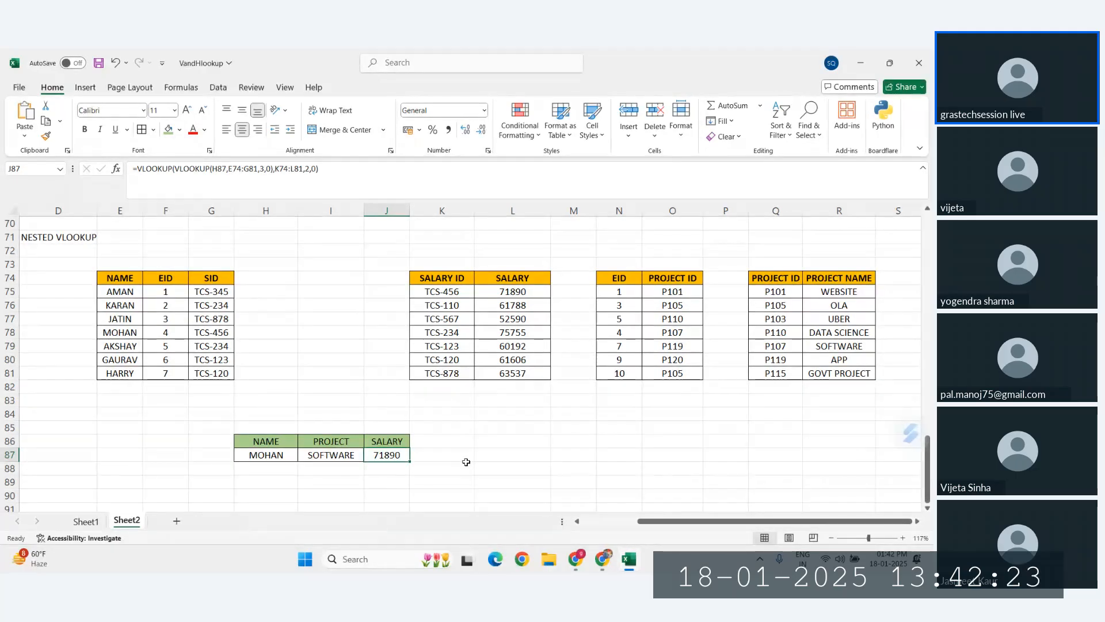
left_click(261, 456)
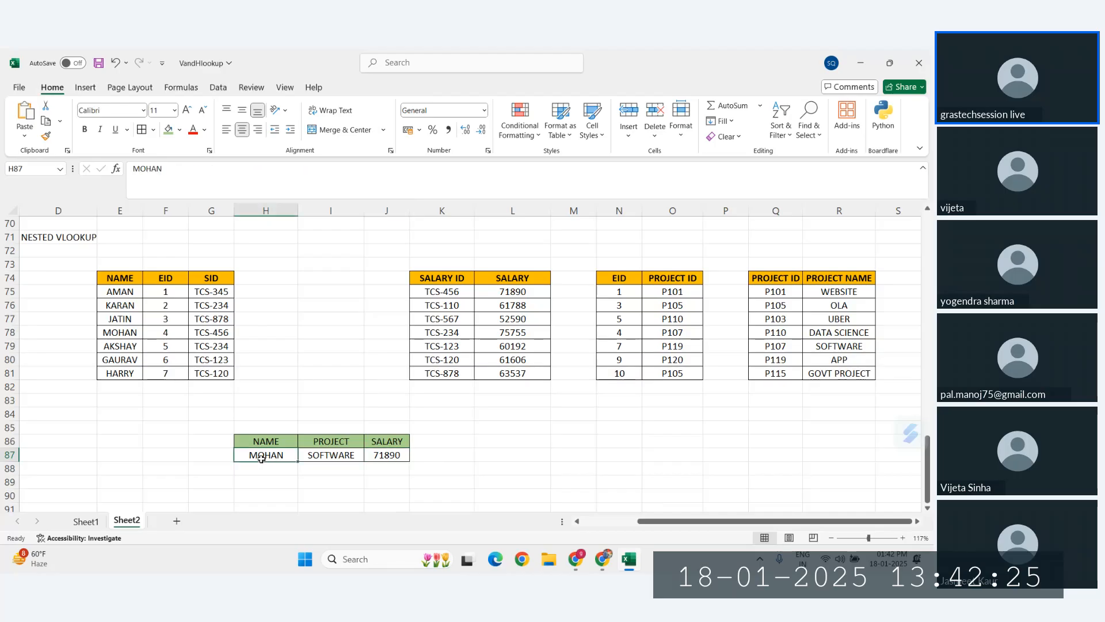
type("HARRY")
key("Return")
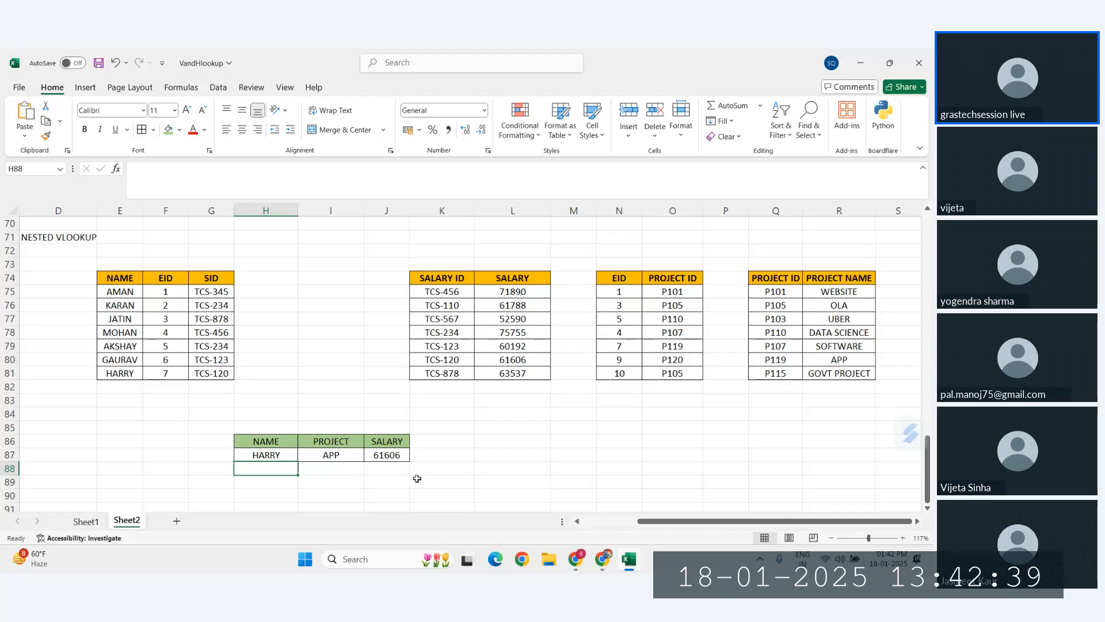
Trace the employee in E81 to the SID in G81, and match it with the SALARY ID in K80 and salary in L80
left_click(104, 375)
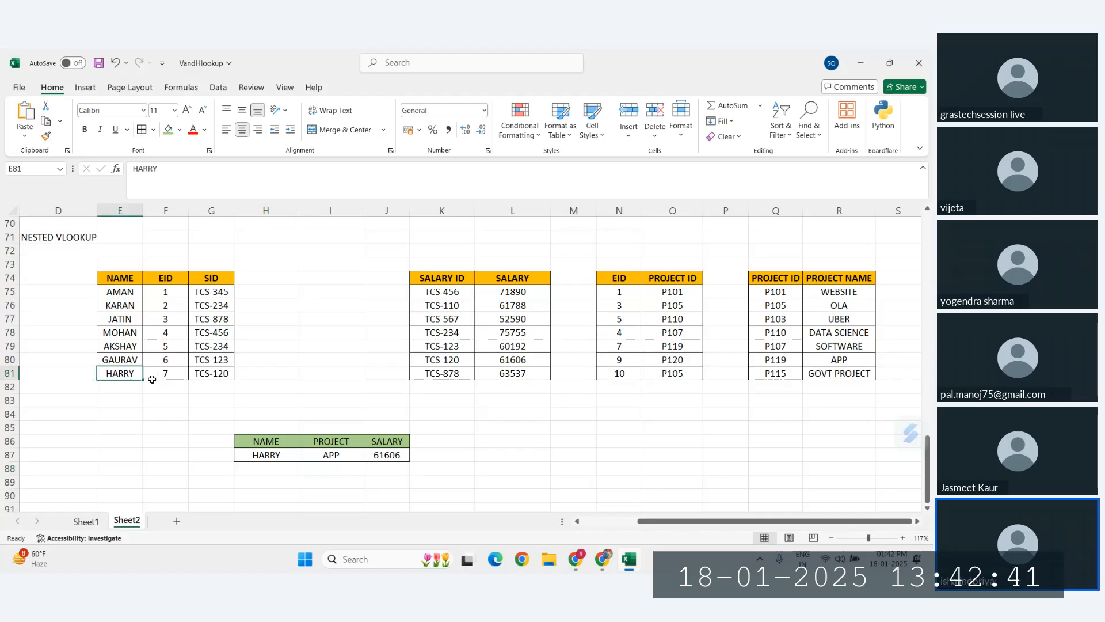
left_click(210, 374)
left_click_drag(440, 278, 451, 358)
left_click(452, 358)
left_click(511, 361)
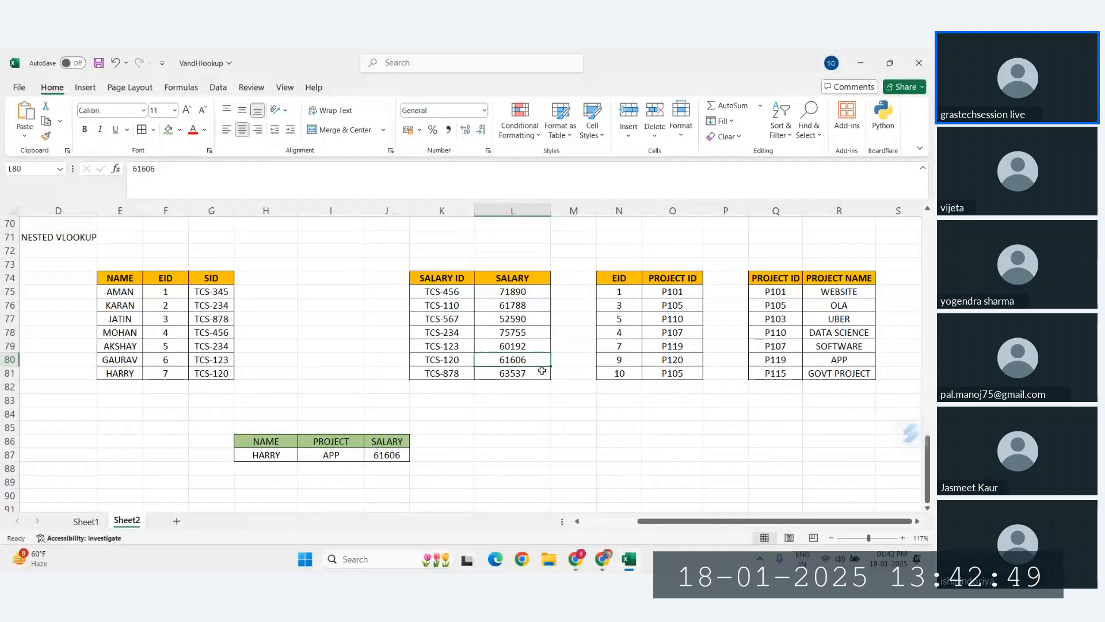
Inspect the salary formula in J87 and the project formula in I87
left_click(395, 455)
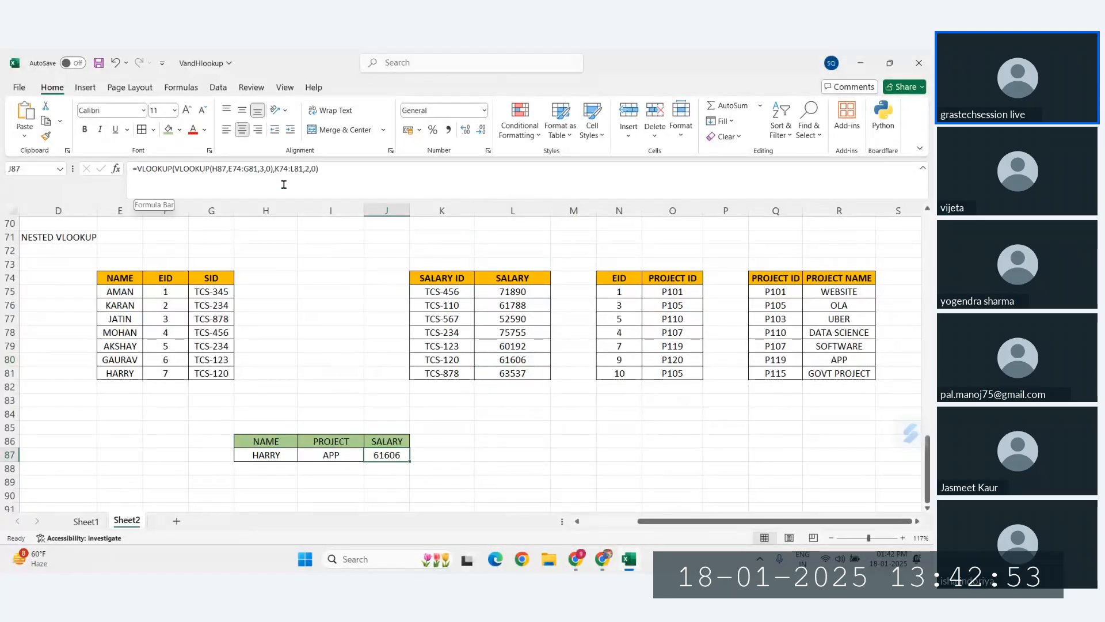
left_click(329, 456)
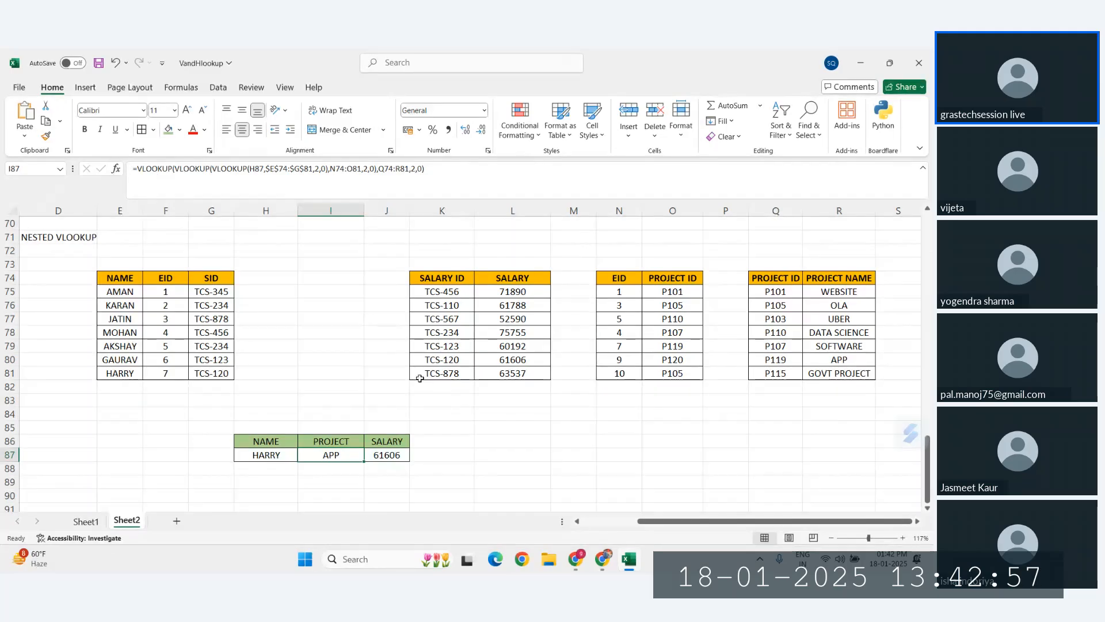
left_click(512, 427)
Examine the four linked source tables in E74:G81, K74:L81, N74:O81 and Q74:R81
left_click_drag(120, 277, 229, 373)
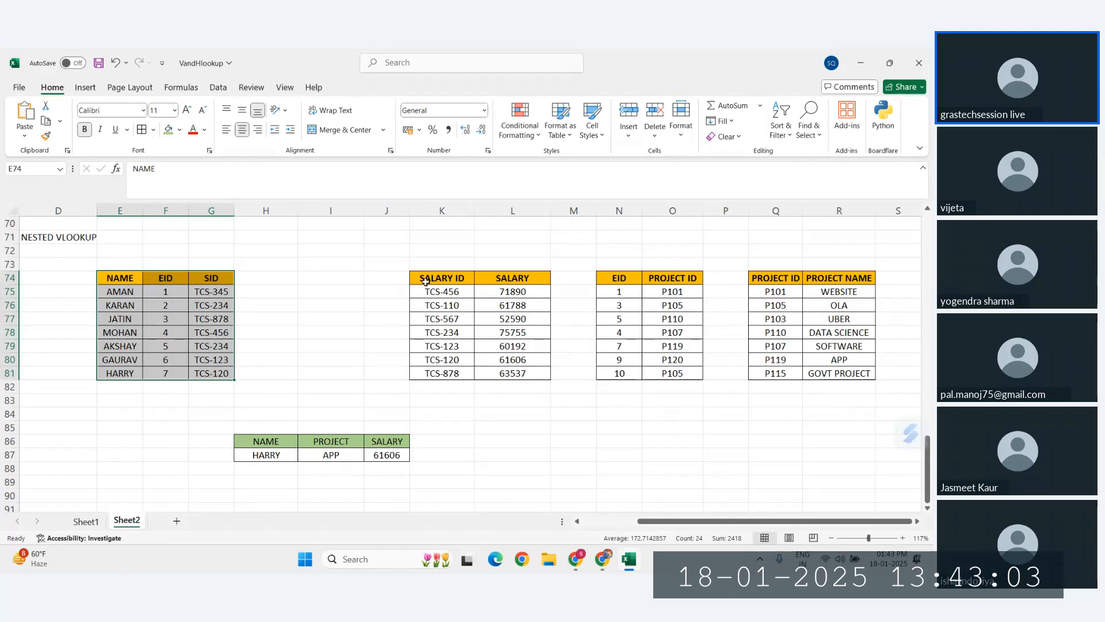
left_click_drag(426, 281, 513, 371)
left_click(670, 334)
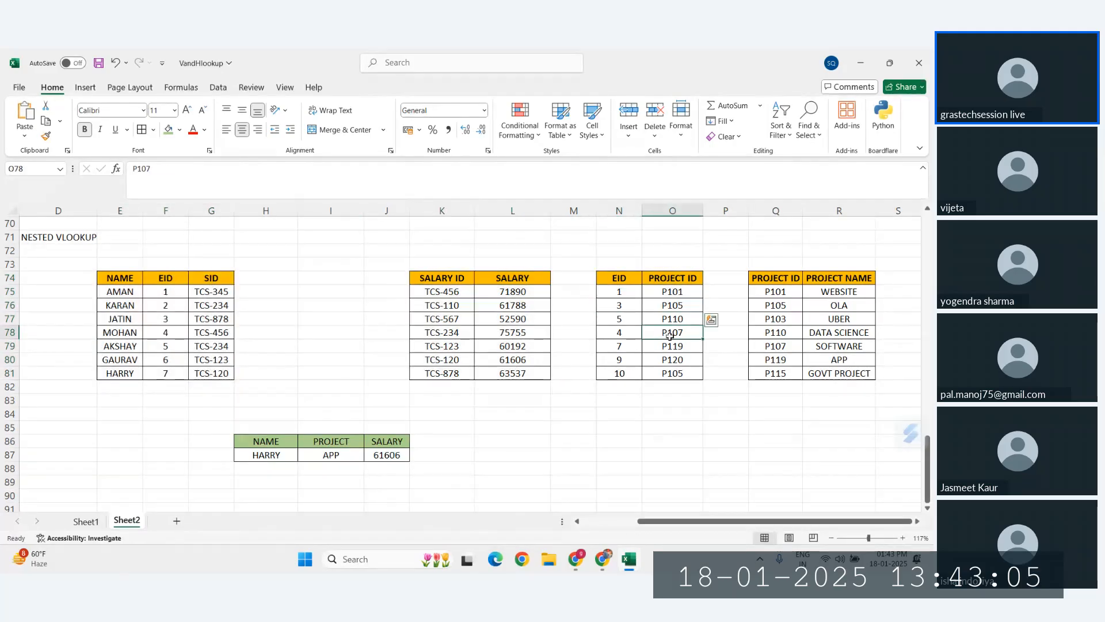
left_click_drag(669, 334, 671, 372)
left_click_drag(608, 279, 675, 371)
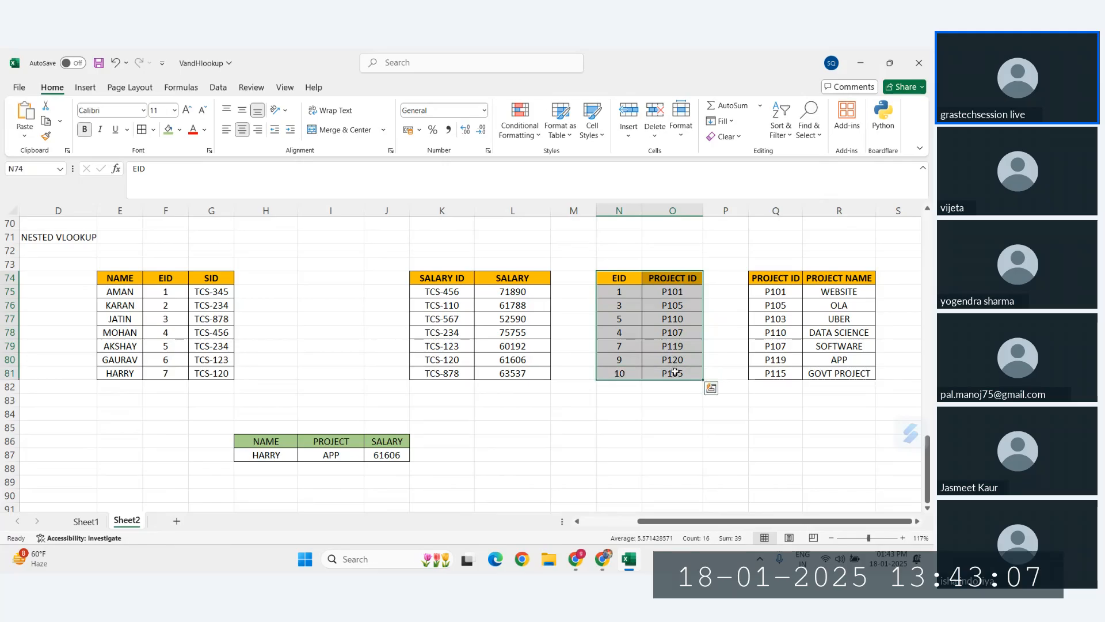
left_click_drag(771, 278, 842, 375)
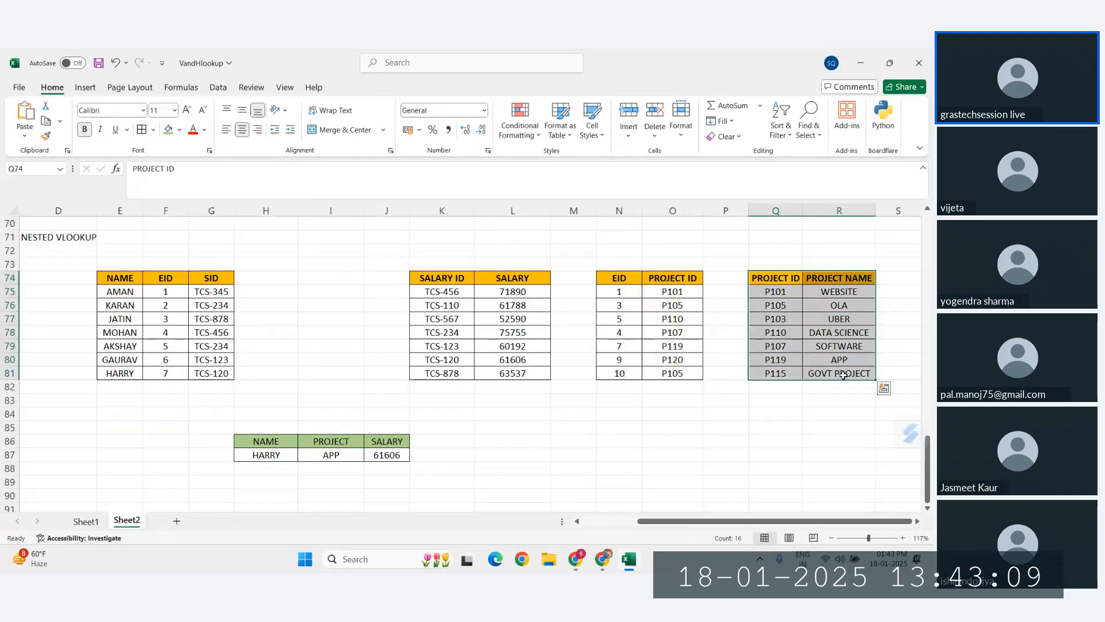
left_click(737, 409)
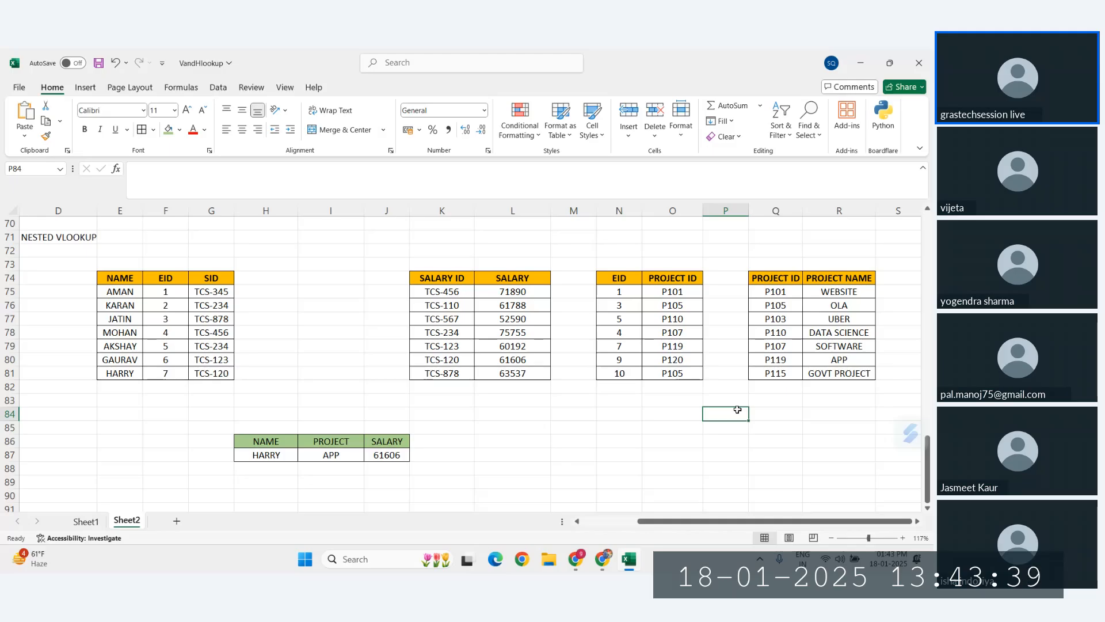
Review the PROJECT and SALARY results in I87:J87 together with the nested formula behind the project name
scroll(737, 410, "up", 3)
scroll(642, 426, "down", 3)
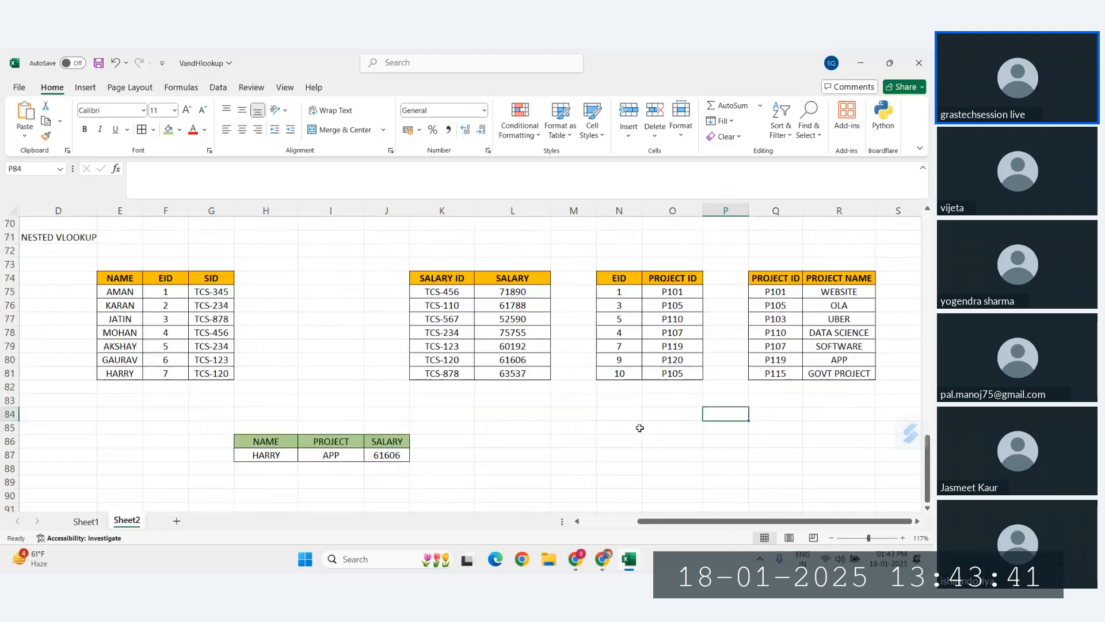
left_click(320, 454)
left_click_drag(357, 455, 387, 454)
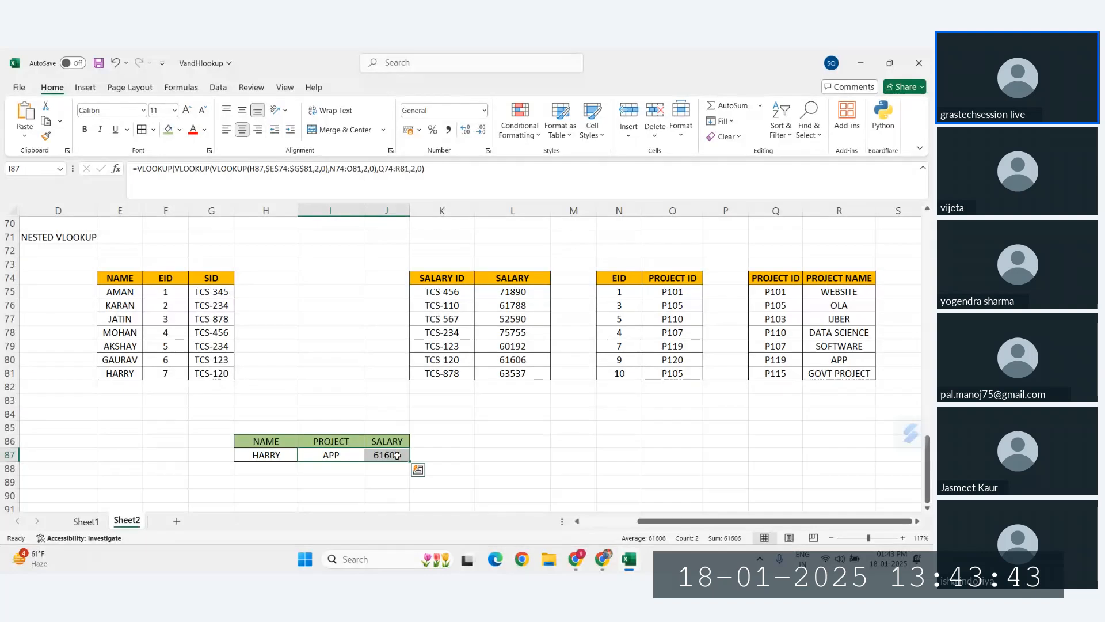
mouse_move(320, 461)
left_mouse_down()
mouse_move(359, 460)
mouse_move(310, 450)
mouse_move(323, 454)
left_mouse_up()
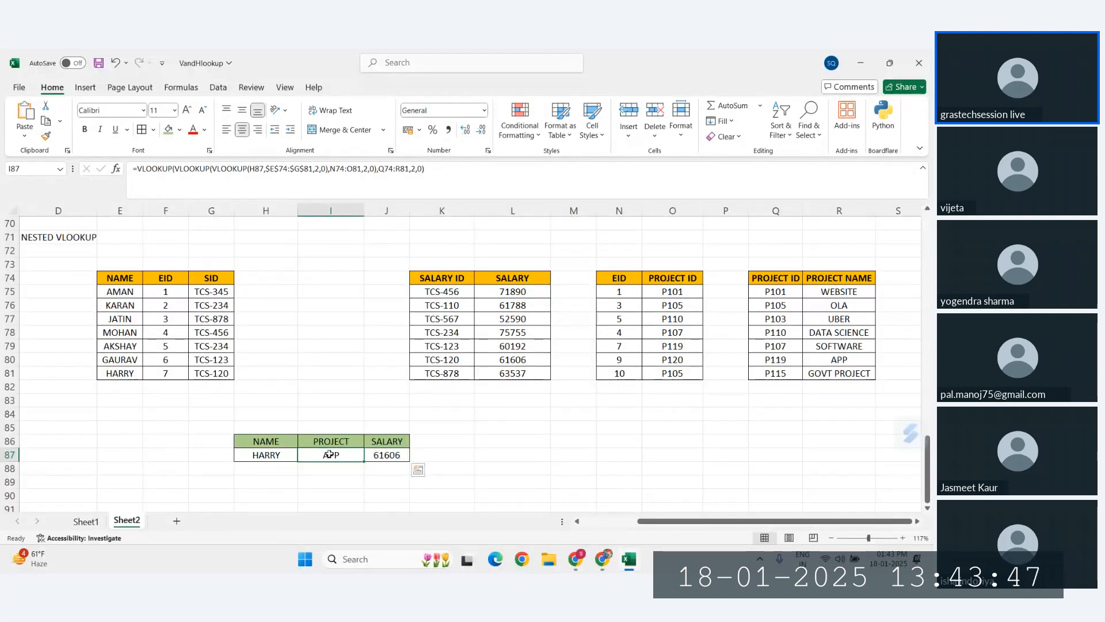
left_click(371, 457)
left_click(521, 466)
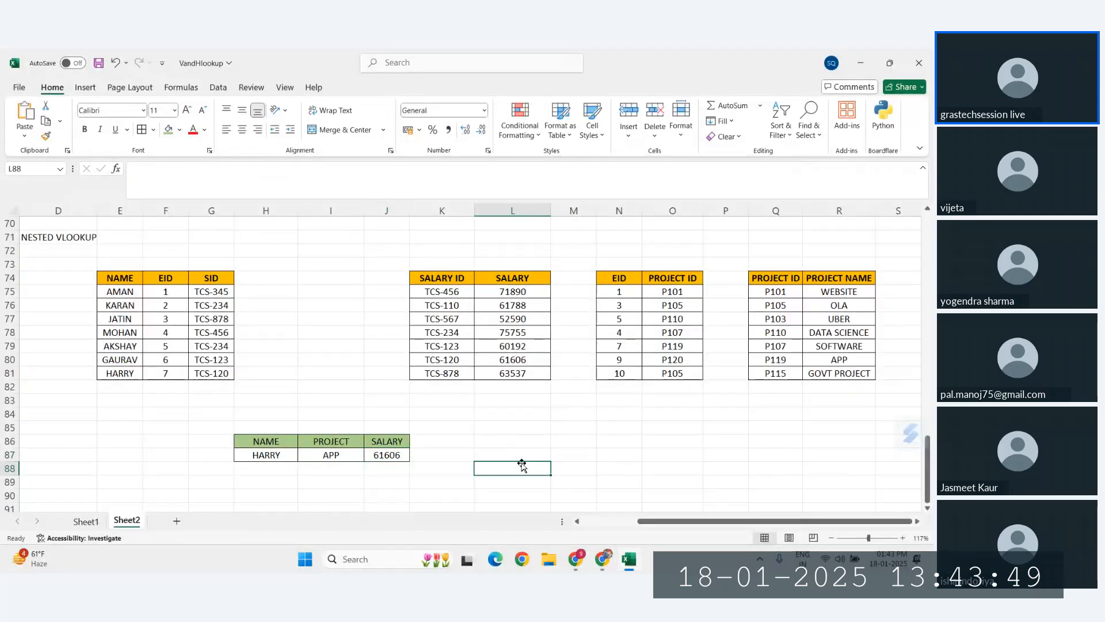
scroll(521, 466, "down", 5)
scroll(518, 464, "up", 4)
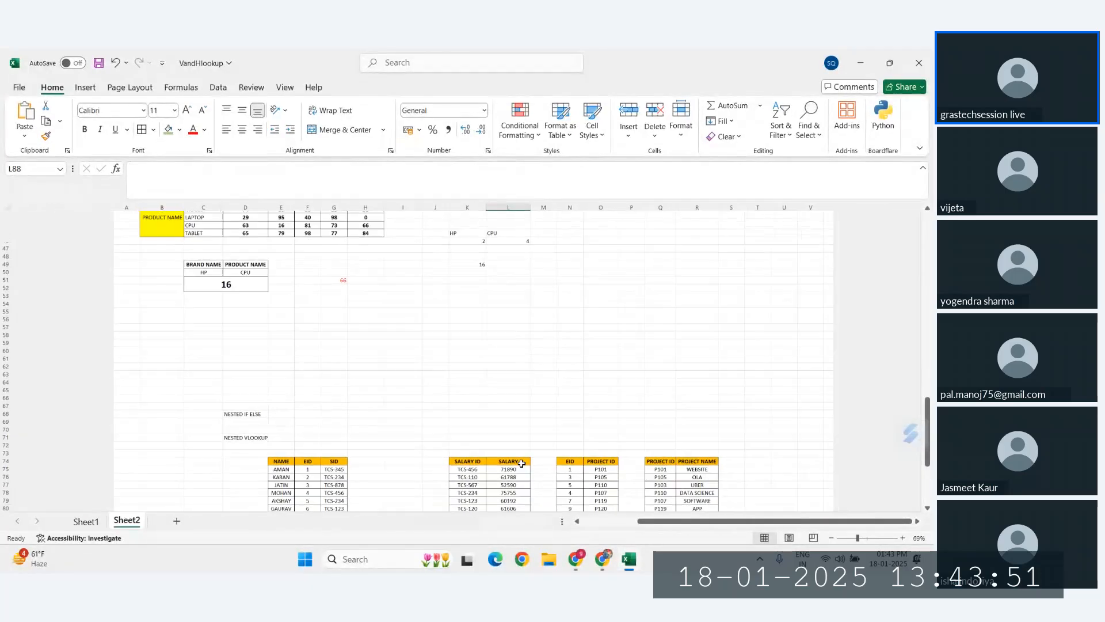
left_click(147, 432)
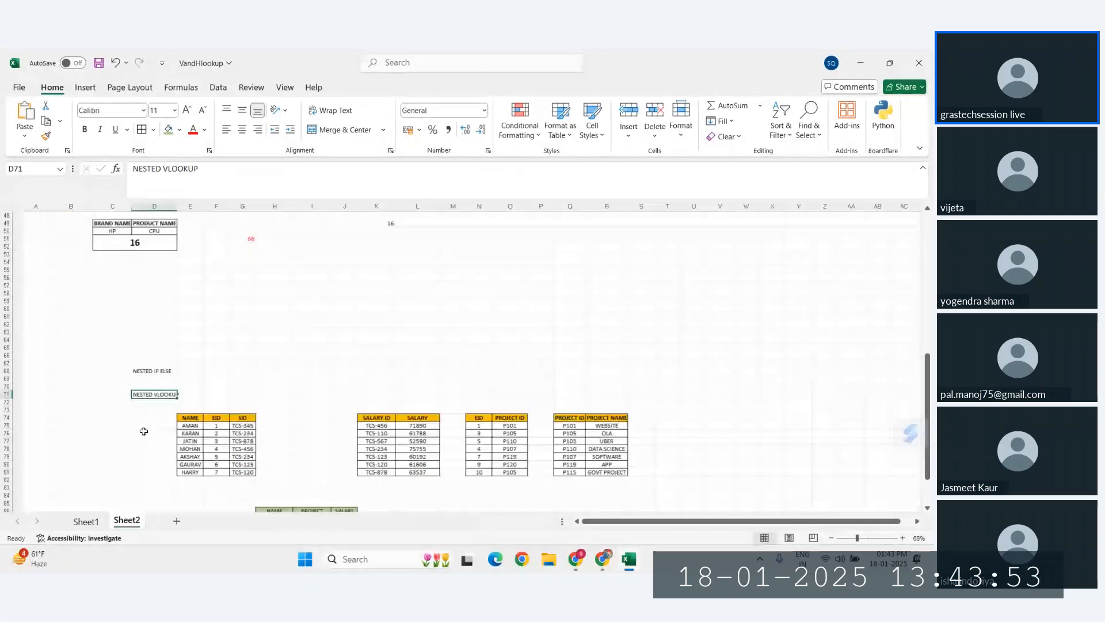
scroll(144, 426, "down", 3)
scroll(321, 350, "up", 4)
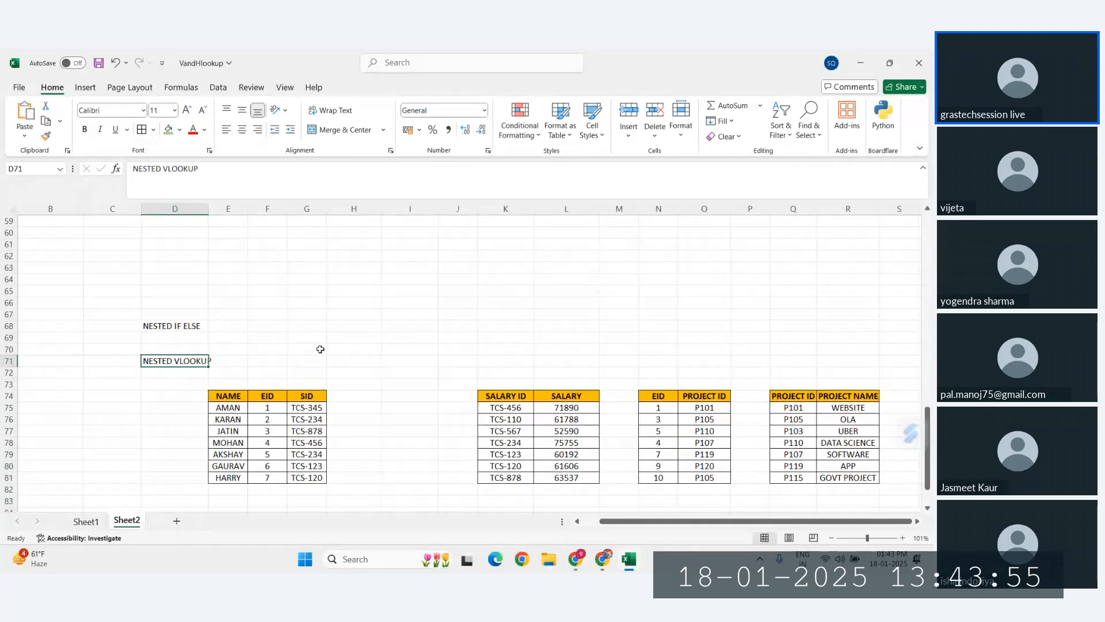
scroll(343, 357, "right", 1)
left_click(502, 407)
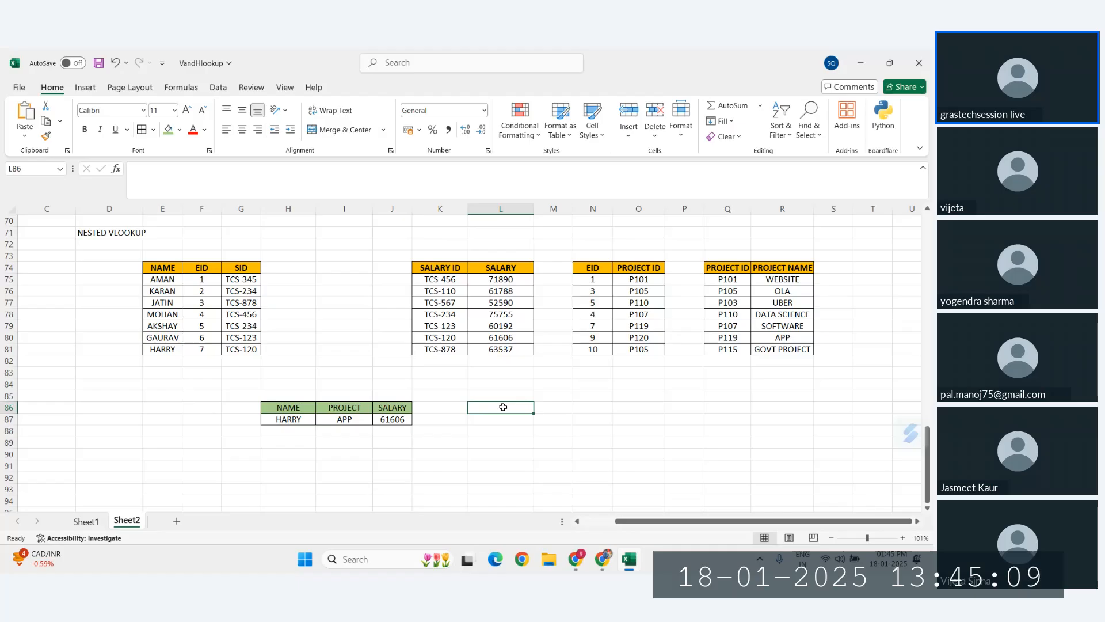
Review the result table in H86:J87 and the NAME and EID columns in E74:F81
left_click_drag(289, 406, 407, 422)
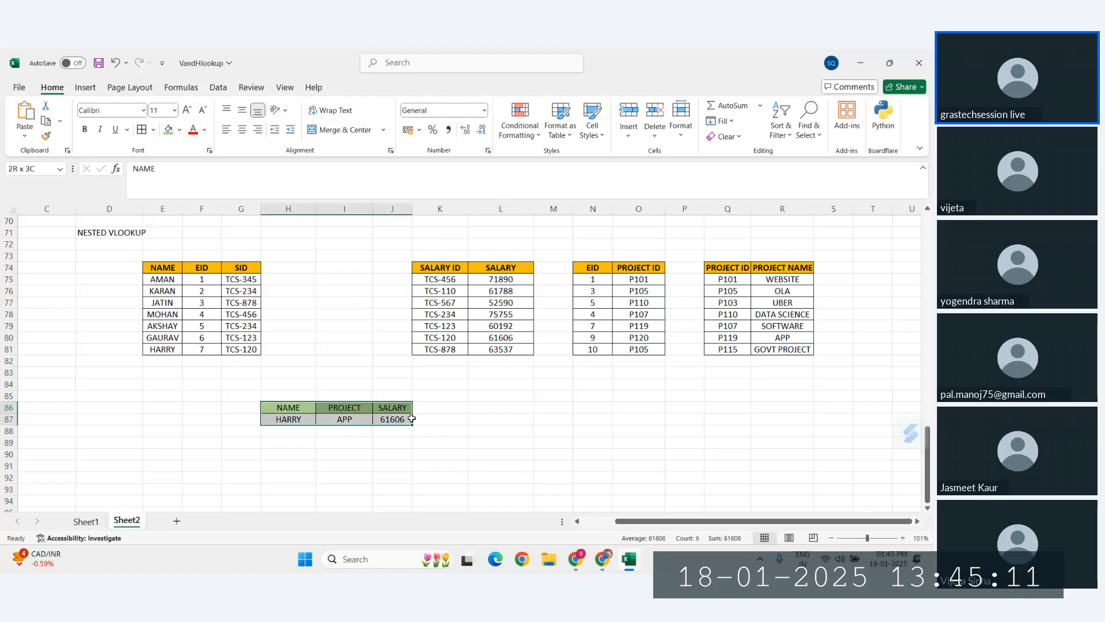
left_click(473, 420)
scroll(473, 421, "left", 1)
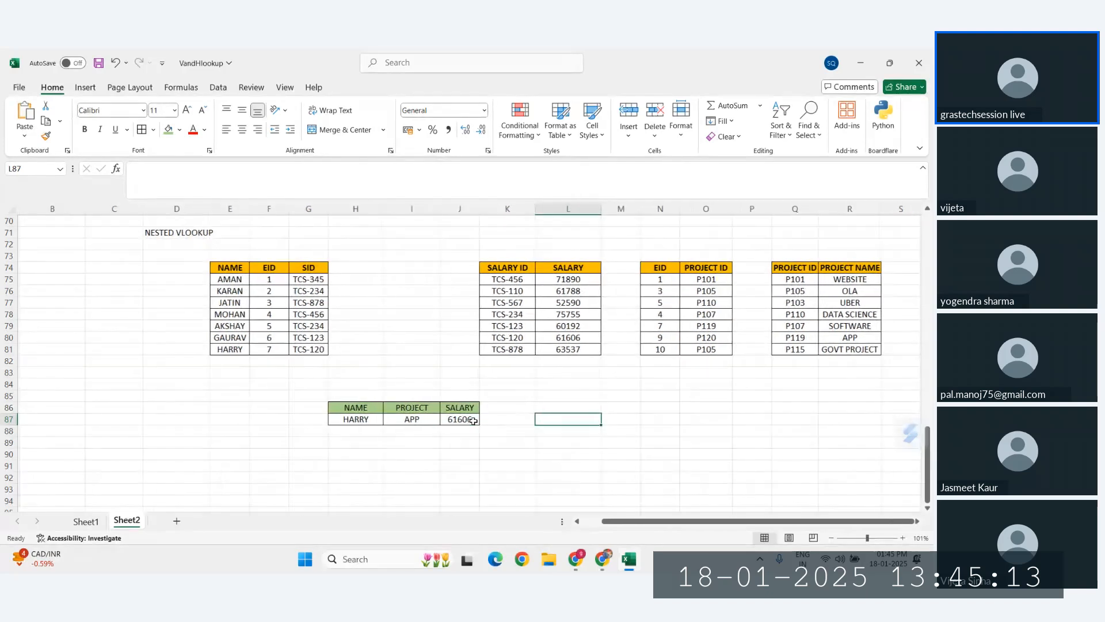
scroll(422, 407, "down", 1, "ctrl")
scroll(422, 406, "down", 4)
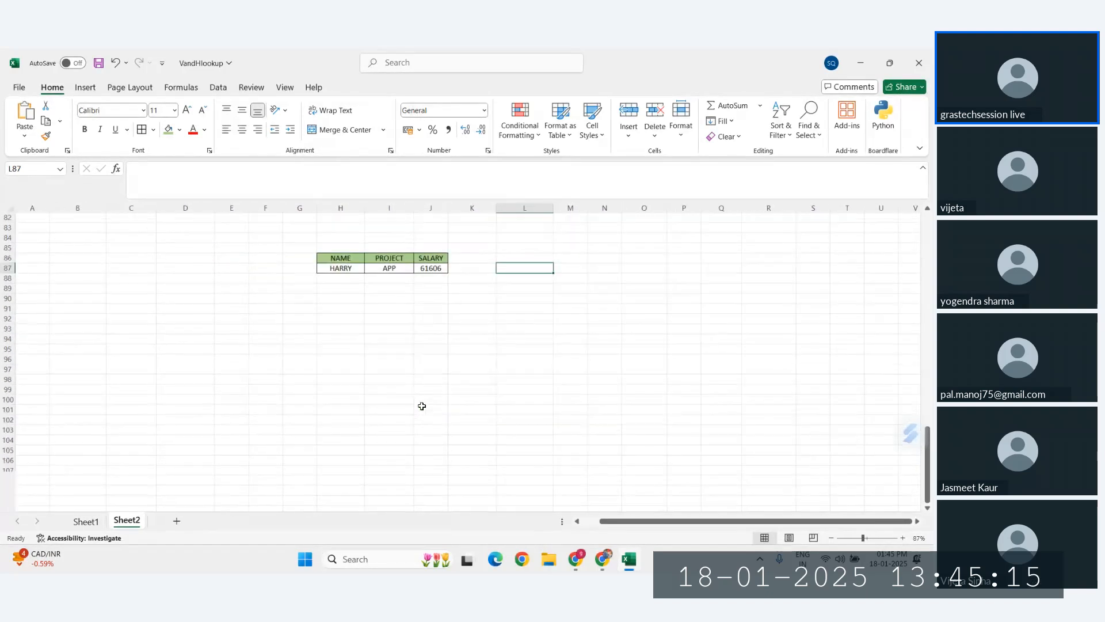
left_click(254, 363)
scroll(253, 363, "up", 5)
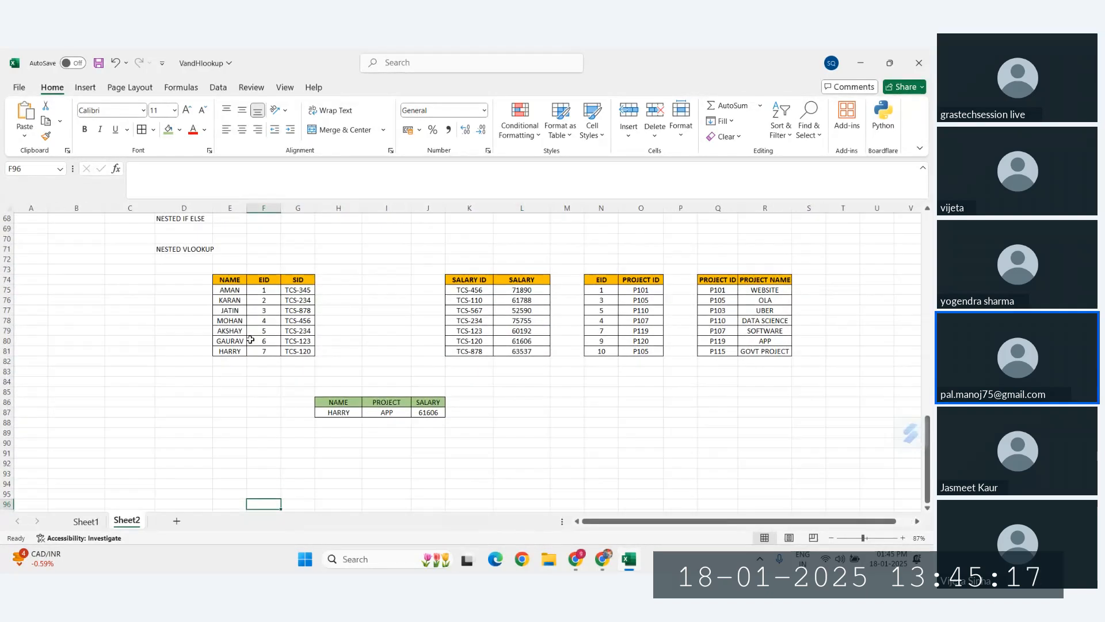
left_click_drag(230, 281, 260, 348)
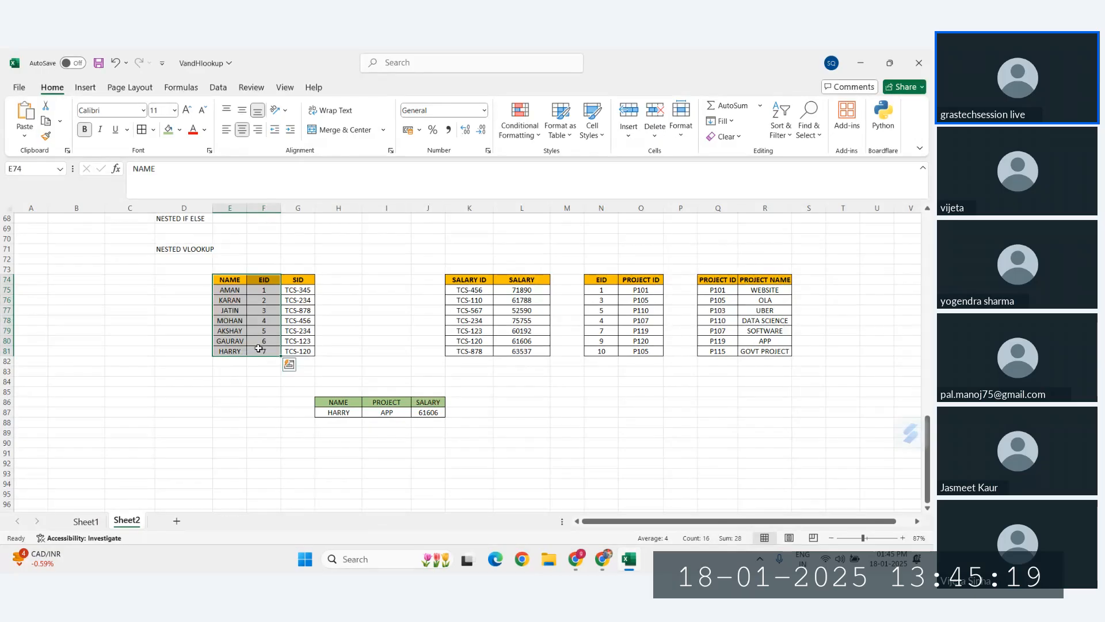
Copy the NAME and EID columns from E74:F81 to a new table starting at G98
key("ctrl+c")
scroll(282, 480, "down", 5)
left_click(282, 382)
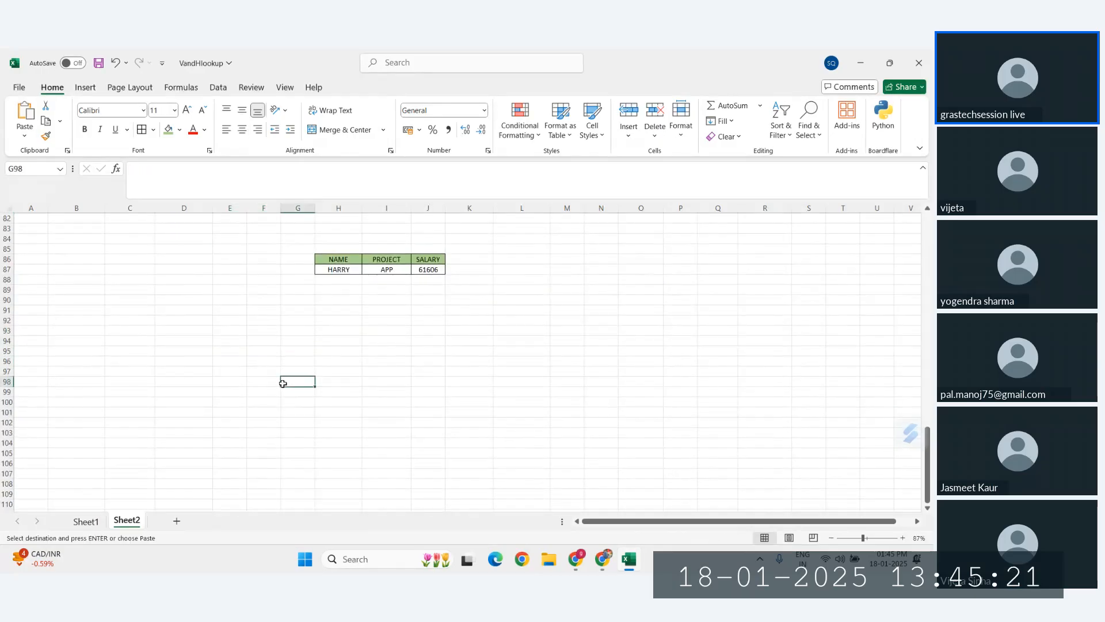
scroll(282, 383, "up", 3, "ctrl")
key("ctrl+v")
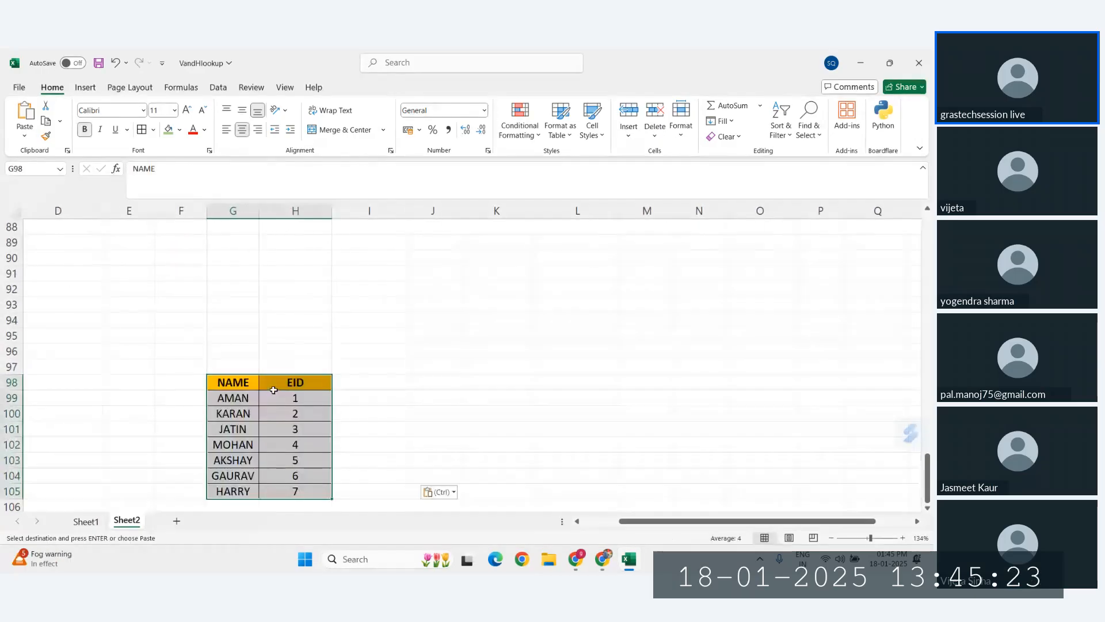
left_click_drag(236, 384, 239, 489)
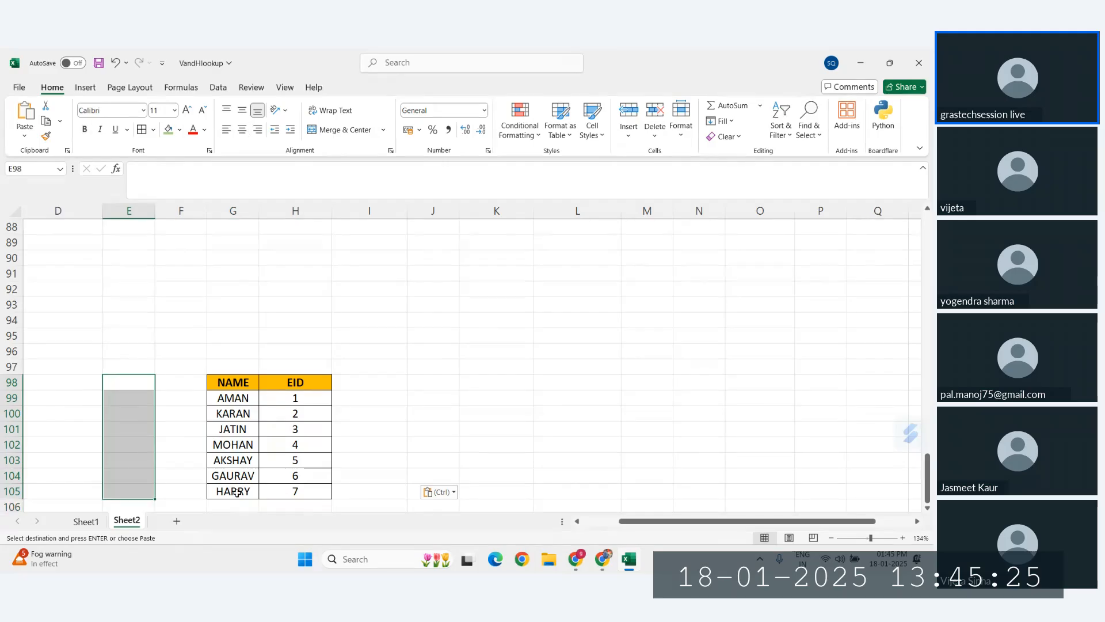
left_click(293, 430)
double_click(439, 432)
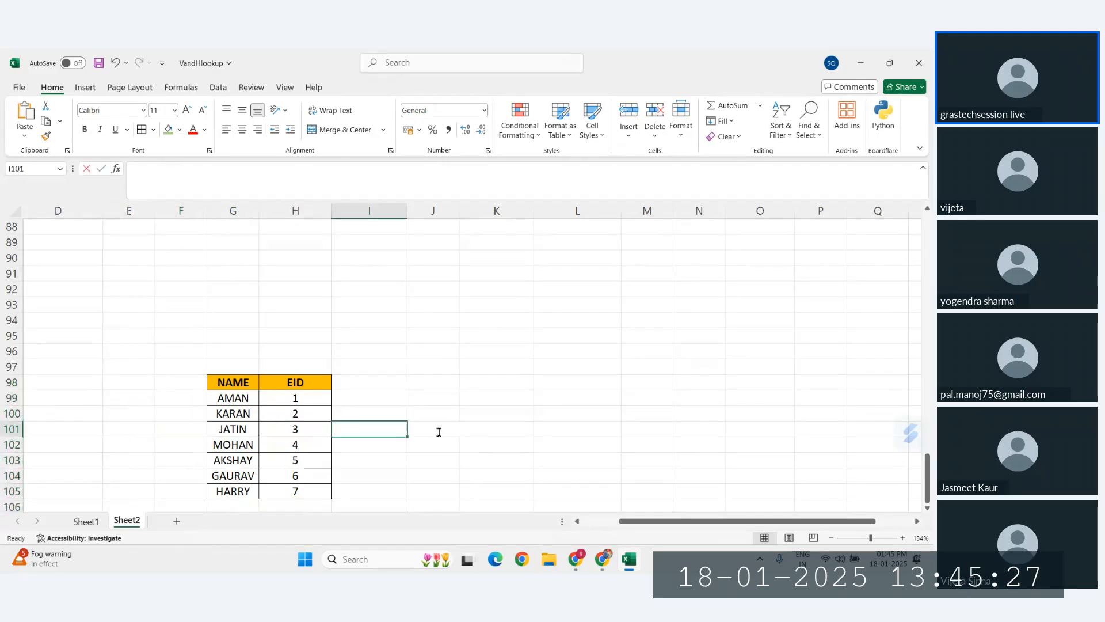
left_click(361, 403)
left_click_drag(233, 380, 234, 477)
left_click(451, 449)
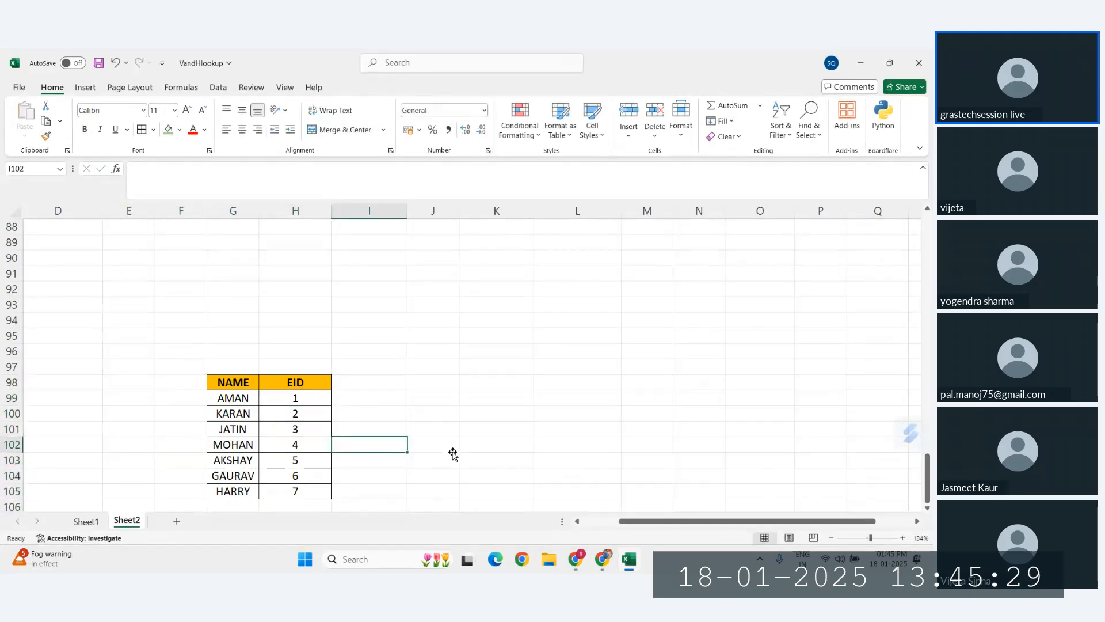
left_click(522, 433)
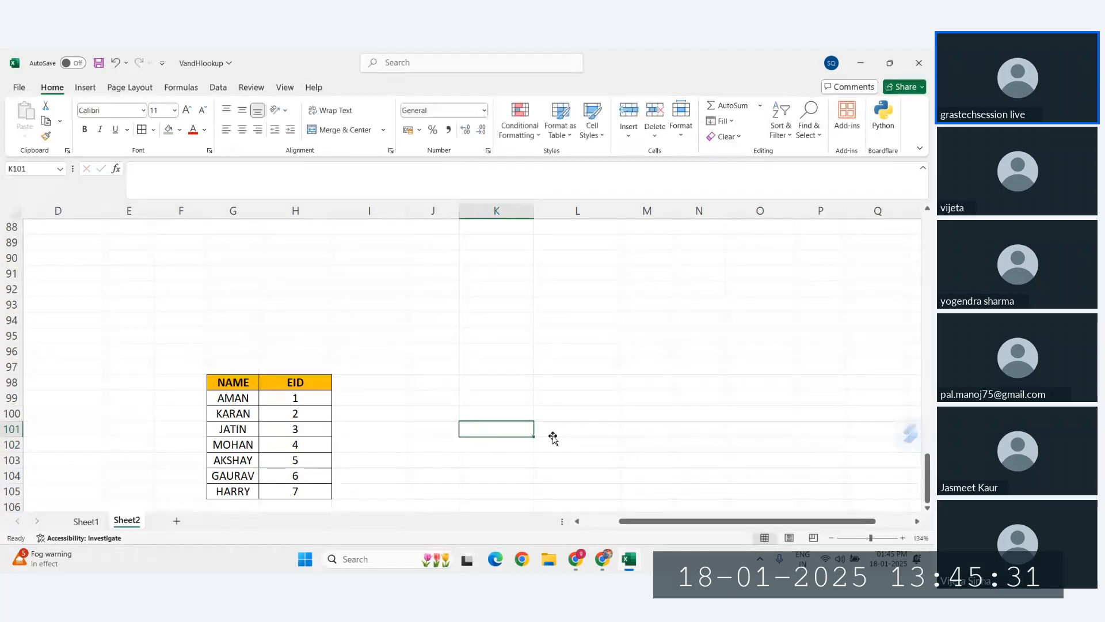
left_click(392, 397)
left_click(511, 413)
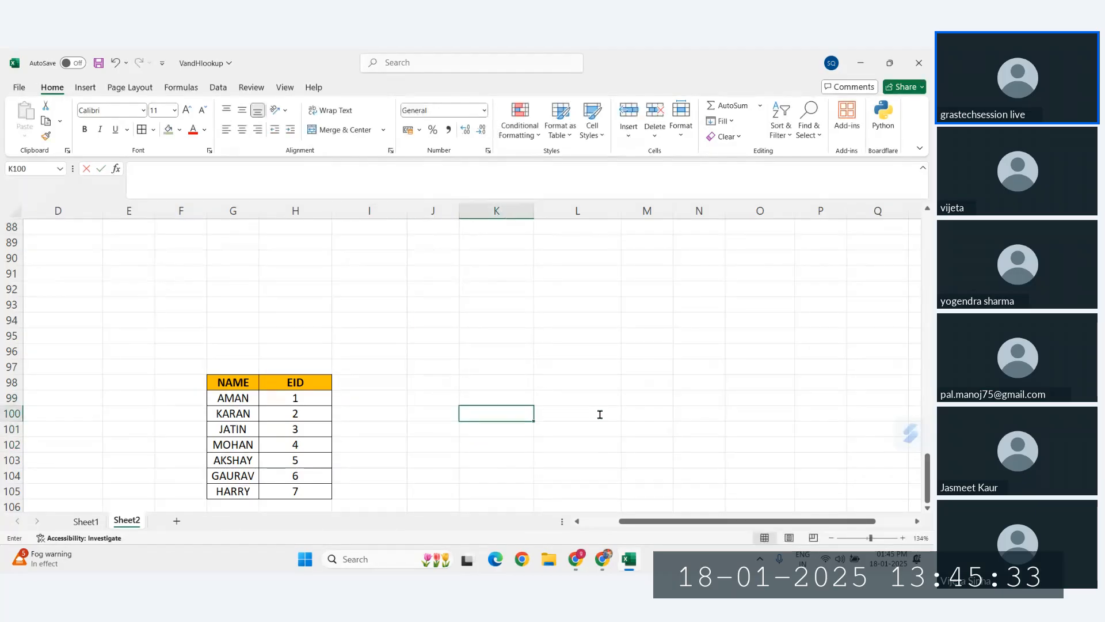
left_click(437, 368)
left_click(501, 381)
left_click(368, 379)
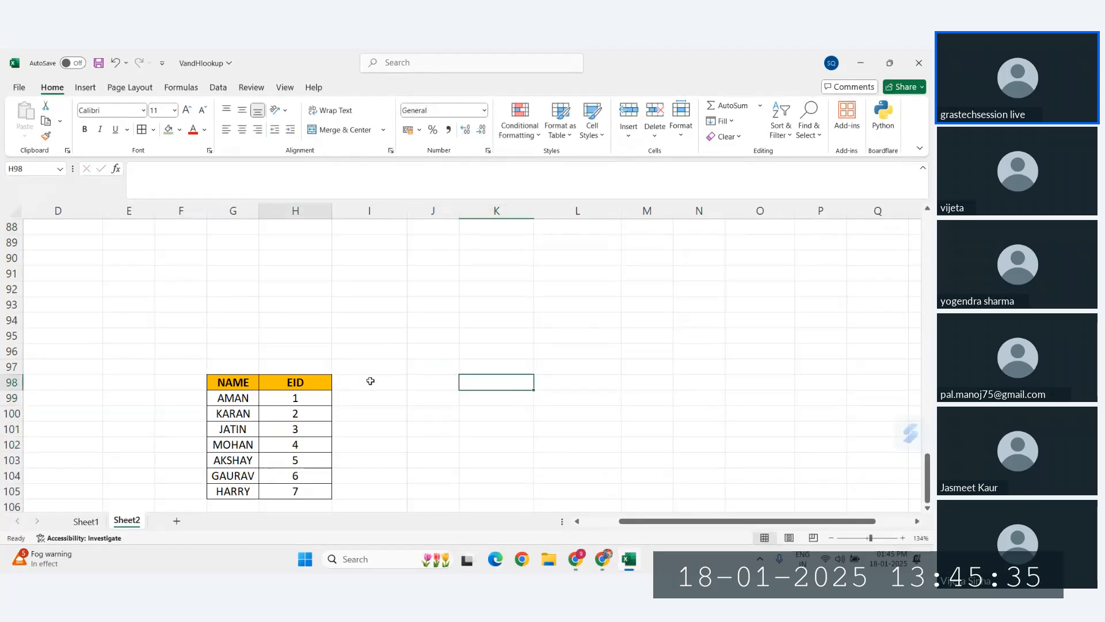
left_click(542, 402)
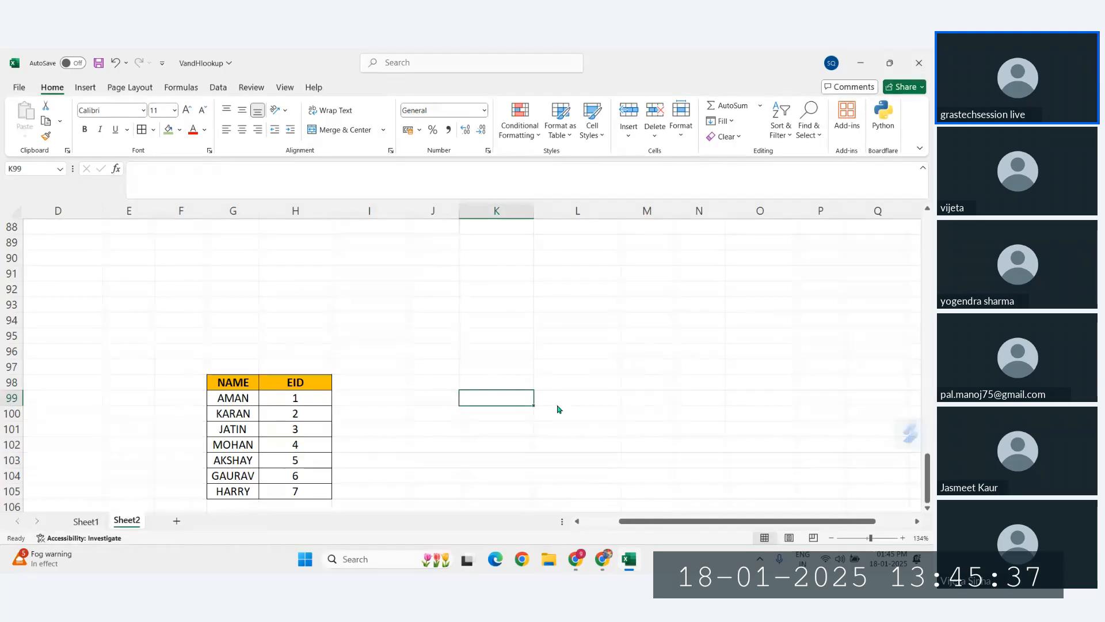
left_click_drag(295, 382, 150, 477)
left_click(293, 429)
key("Home")
left_click(409, 393)
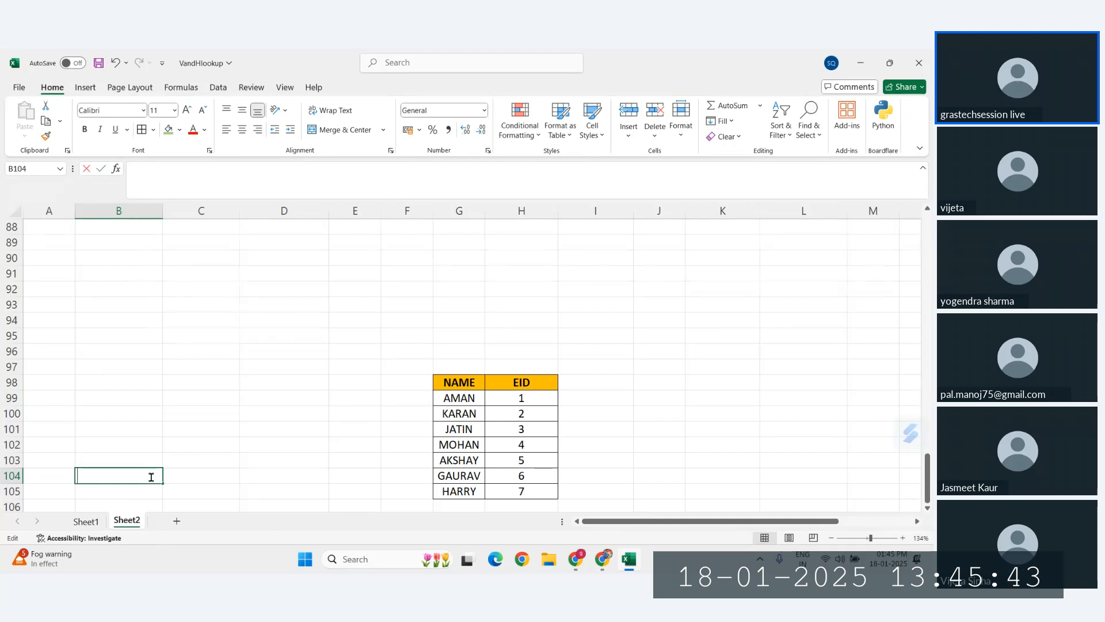
left_click(271, 429)
scroll(271, 431, "down", 7)
scroll(271, 430, "down", 3)
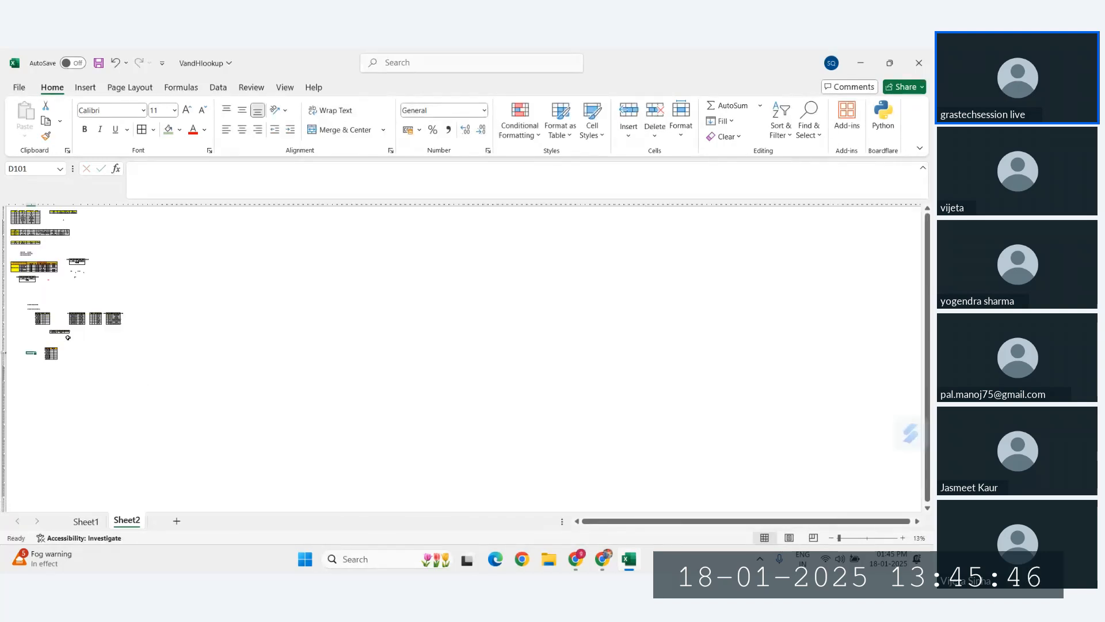
left_click(67, 336)
scroll(68, 336, "up", 12)
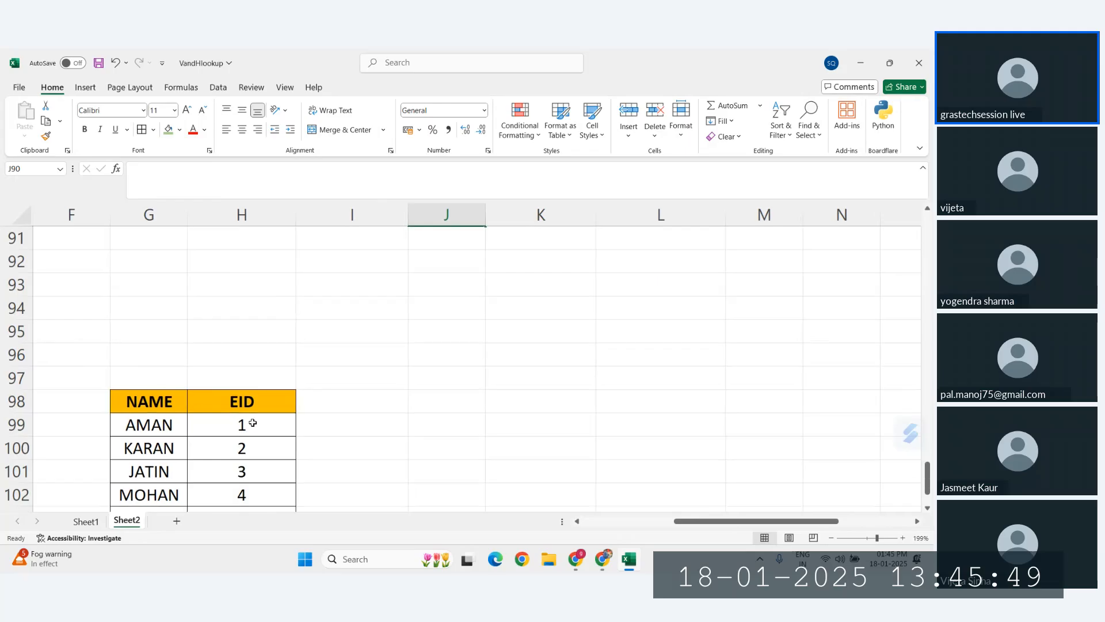
scroll(253, 423, "down", 2)
scroll(346, 318, "up", 1)
left_click(345, 318)
left_click(332, 296)
scroll(332, 296, "down", 5)
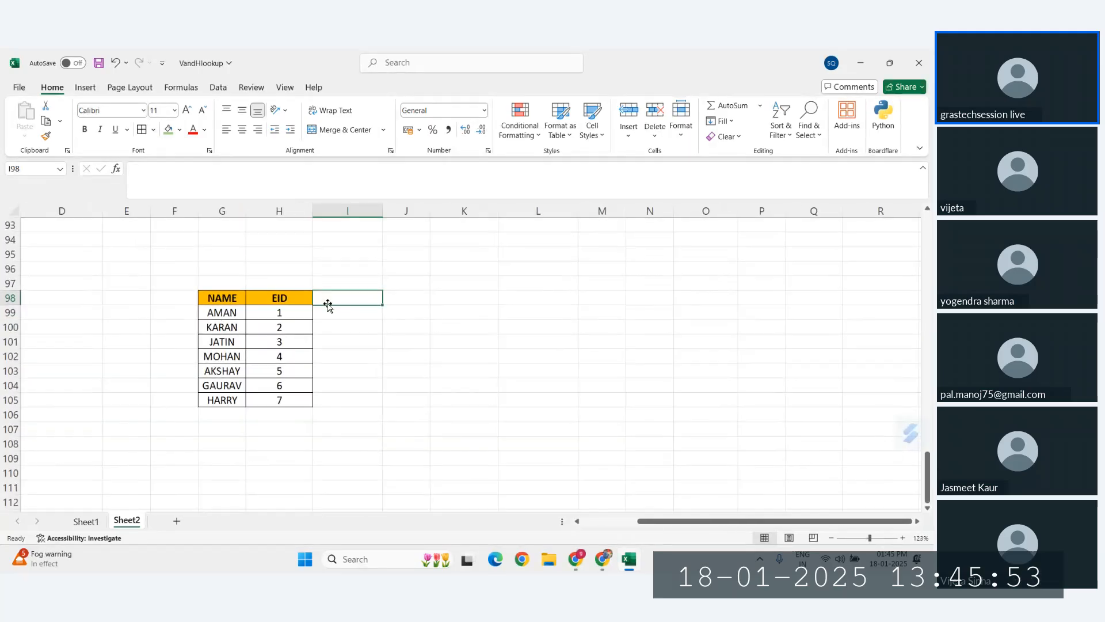
Move the EID column from H98:H105 to F98:F105 so it precedes the NAME column
left_click_drag(271, 312, 279, 403)
key("ctrl+c")
left_click(175, 298)
key("ctrl+v")
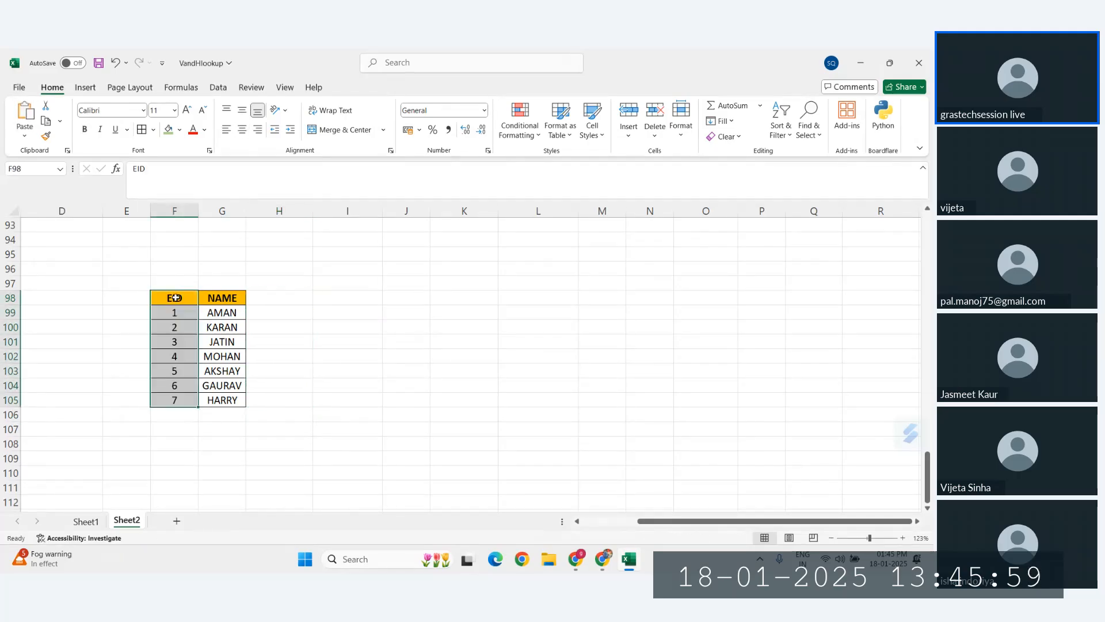
Add the headers DEPT in H98 and SALARY in I98
left_click(288, 304)
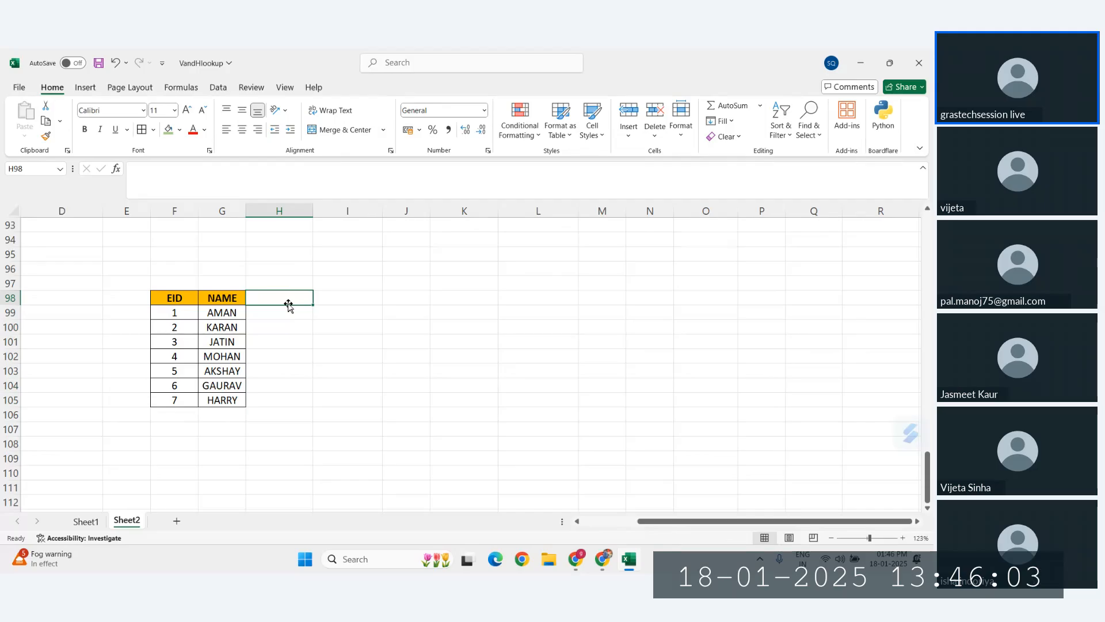
type("DEPT")
key("Return")
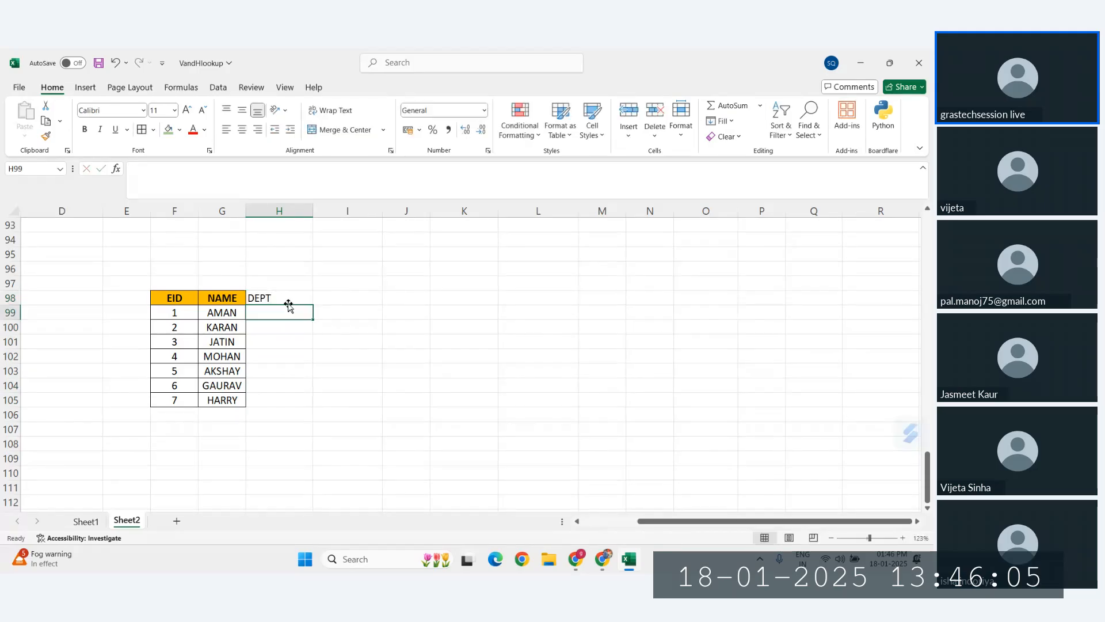
key("Up")
key("Right")
type("SALARY")
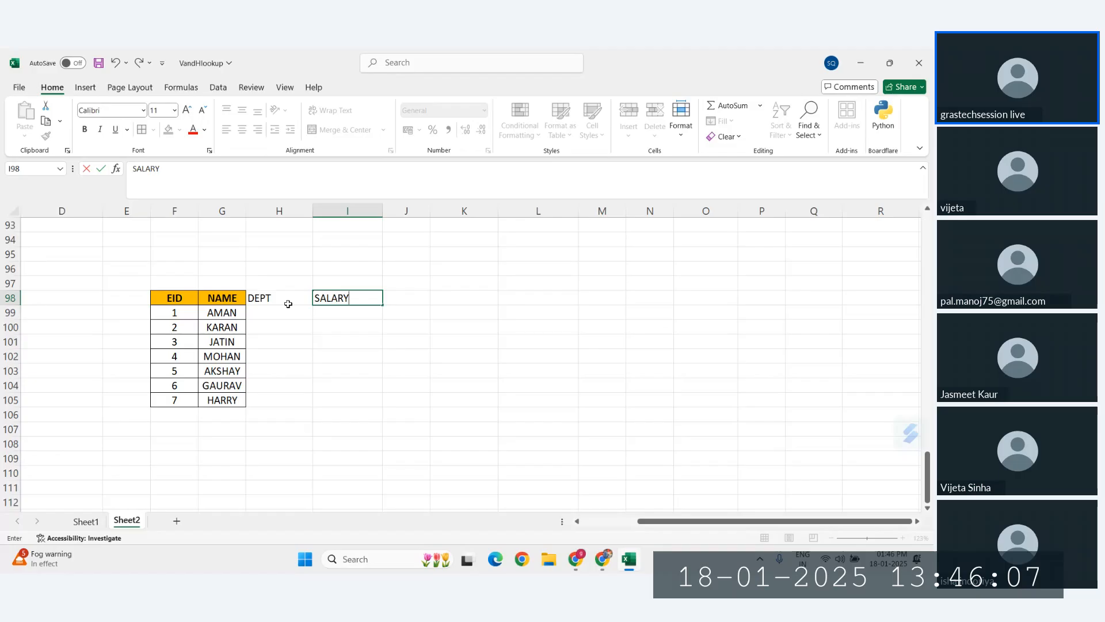
key("Return")
Apply the formatting of F98:G105 to the DEPT and SALARY columns in H98:I105
left_click_drag(186, 298, 222, 400)
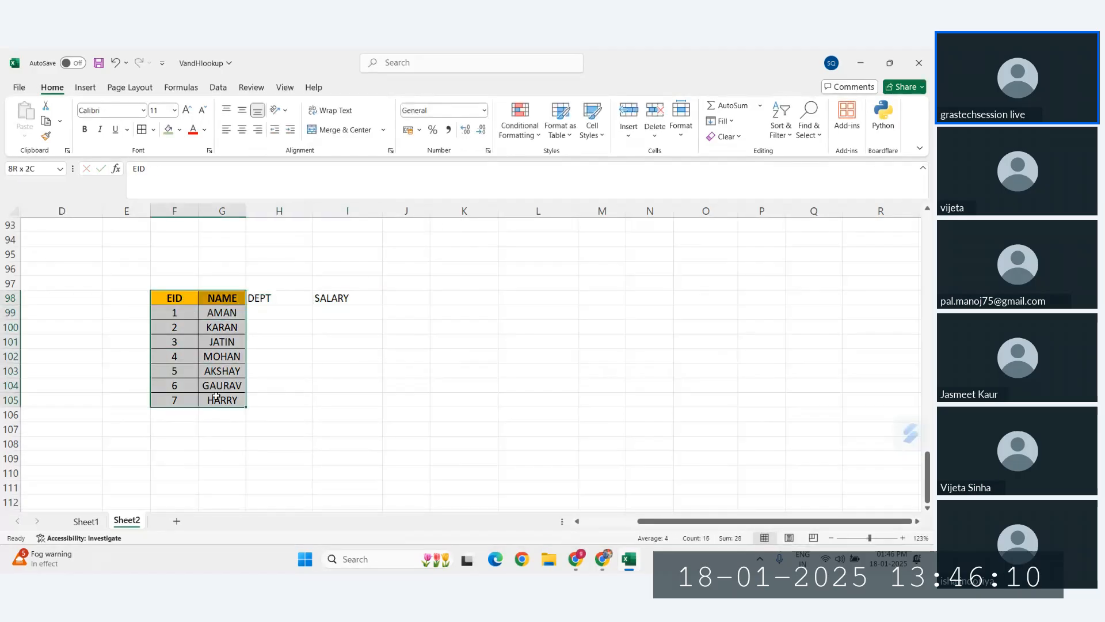
left_click(45, 136)
mouse_move(260, 296)
left_mouse_down()
mouse_move(323, 389)
mouse_move(316, 405)
left_mouse_up()
left_click(527, 369)
Enter the departments IT, HR and ADMIN in H99:H101
left_click(275, 308)
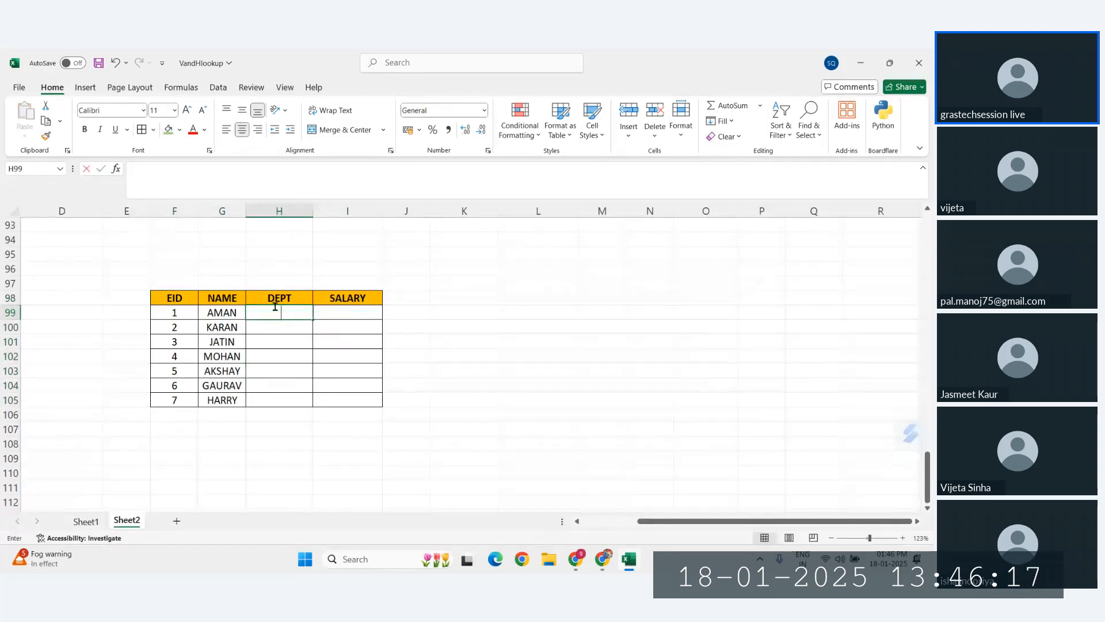
type("IT")
key("Return")
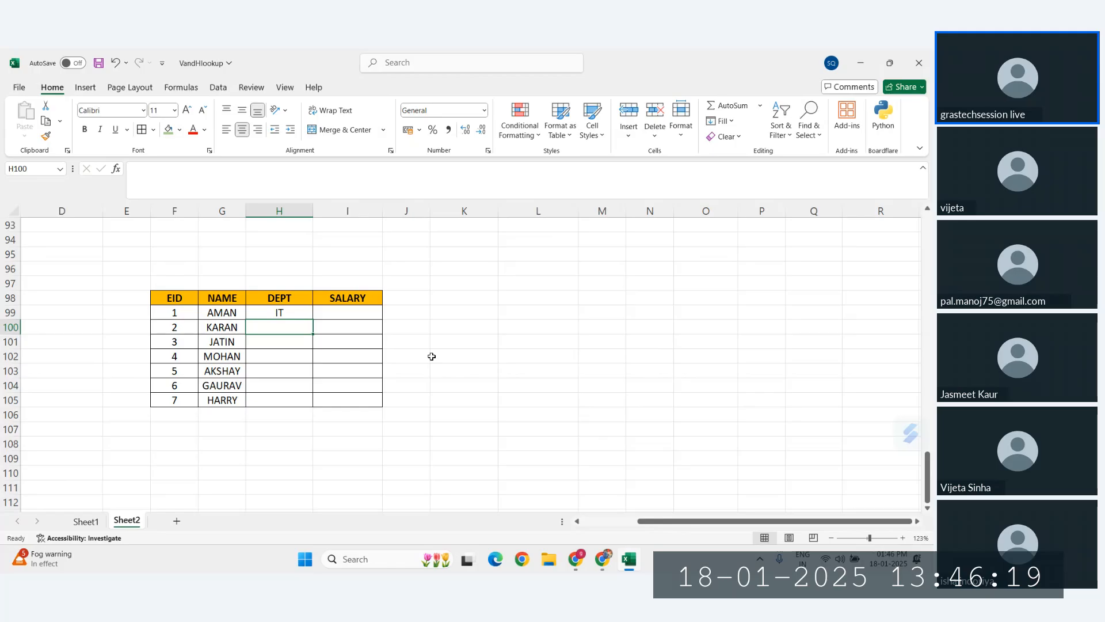
type("HR'")
key("Return")
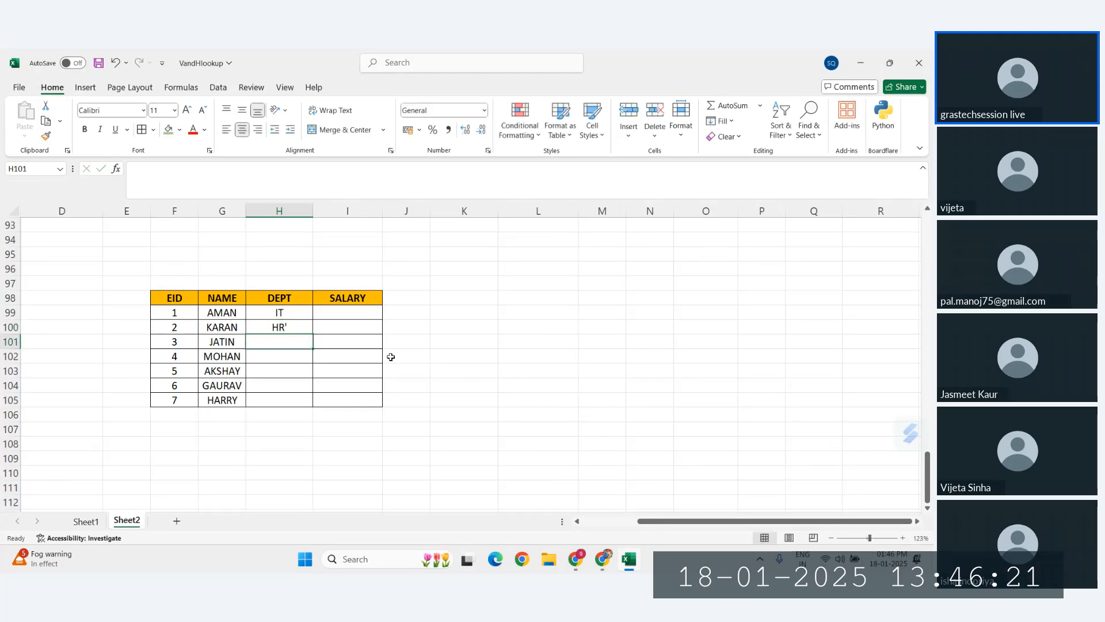
left_click(287, 323)
key("Return")
type("ADMIN")
key("Return")
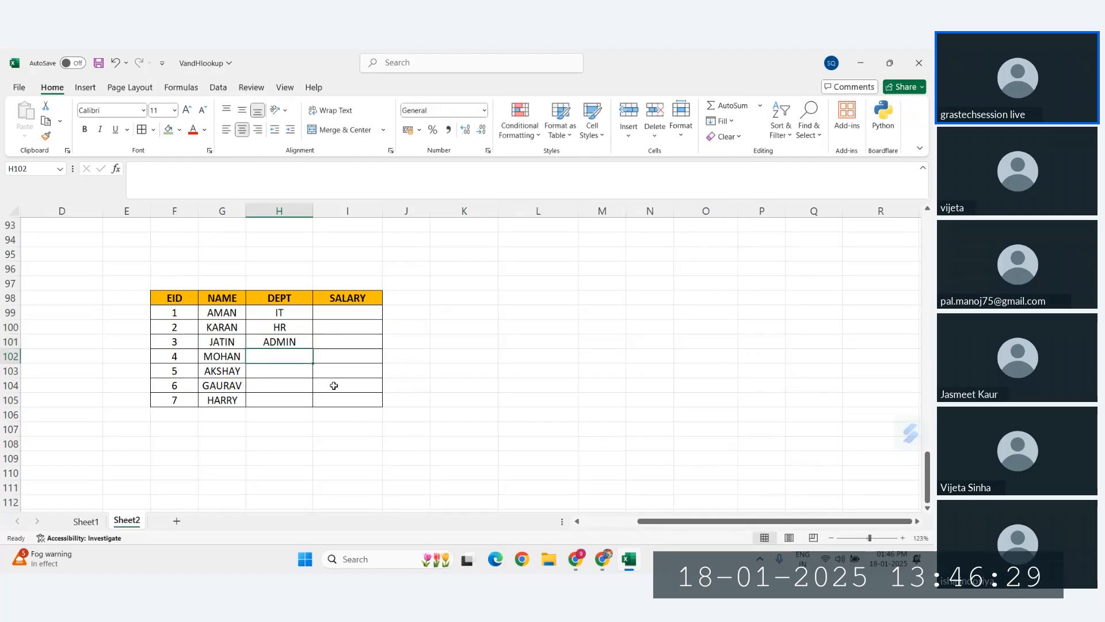
Enter the departments SALES, HR and SALES in H102:H104
type("SALES")
key("Return")
type("HR")
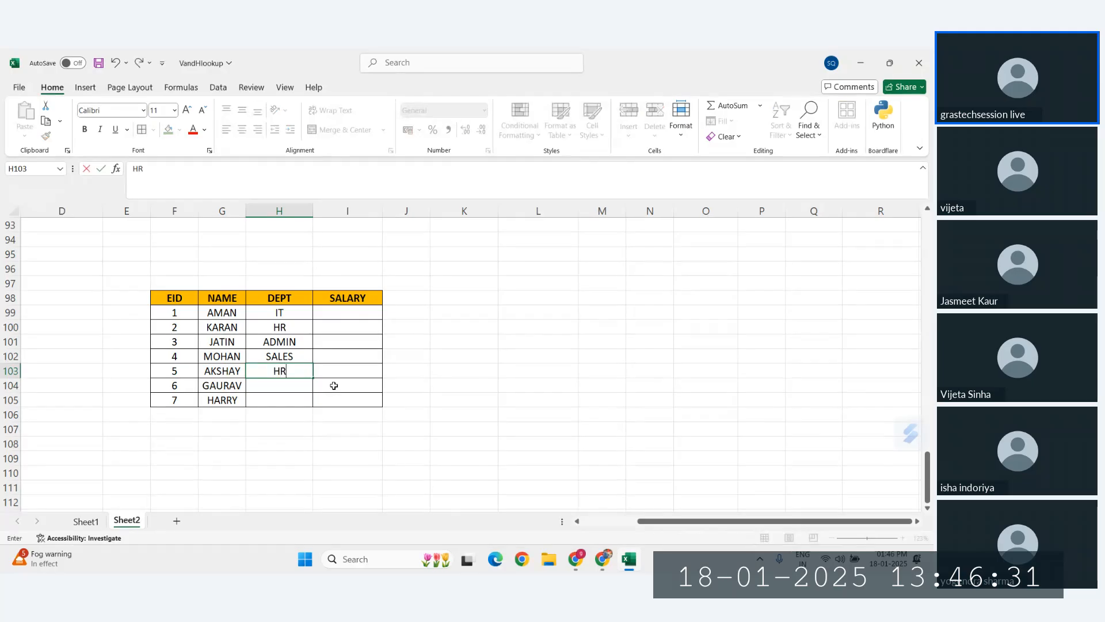
key("Return")
type("SALES")
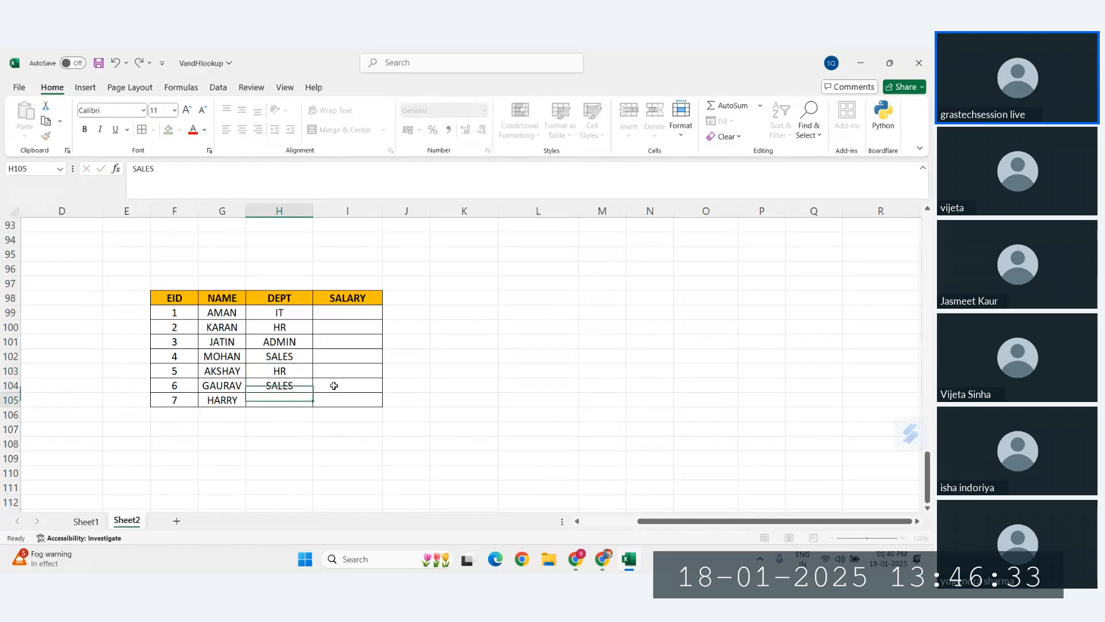
key("Return")
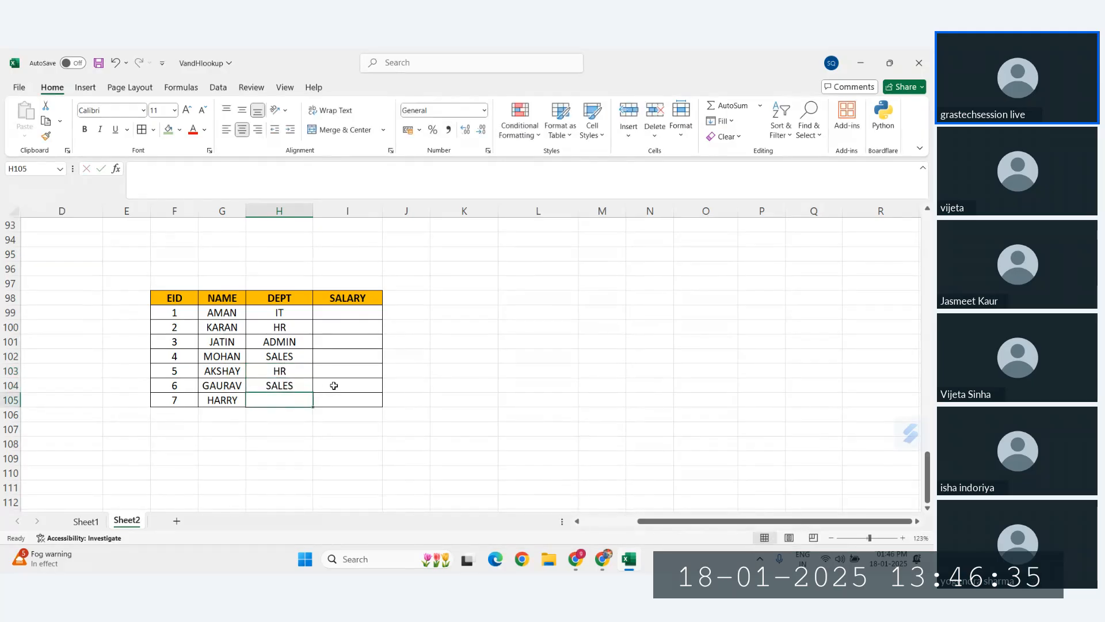
Enter the department OPERATION in H105
type("OPEERATION")
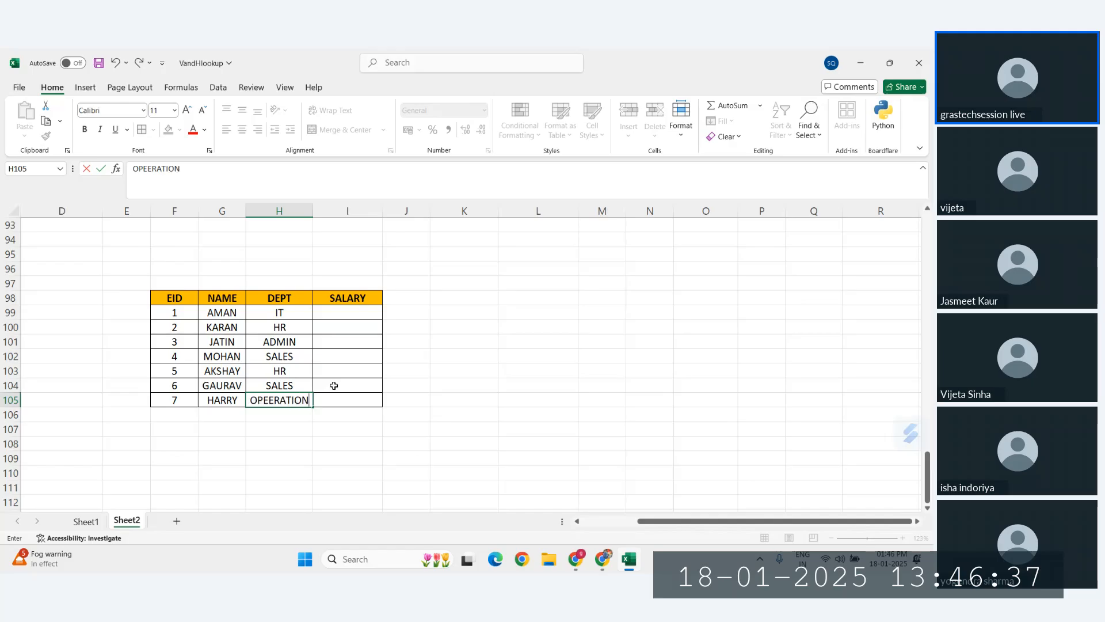
key("BackSpace")
key("BackSpace")
key("BackSpace")
key("BackSpace")
key("BackSpace")
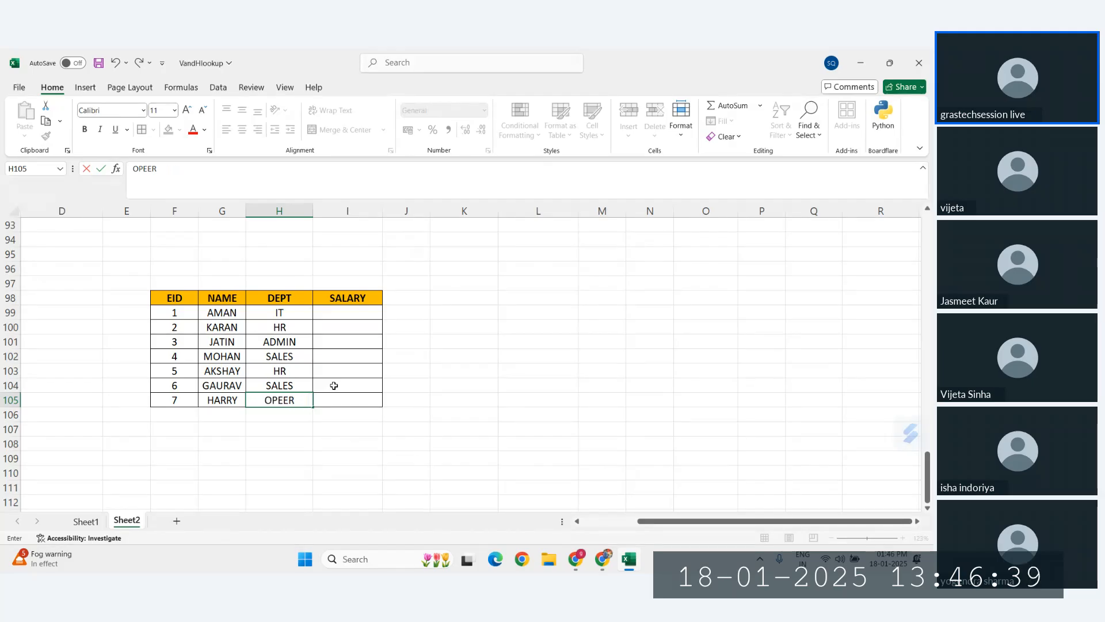
key("BackSpace")
key("BackSpace")
type("RATION")
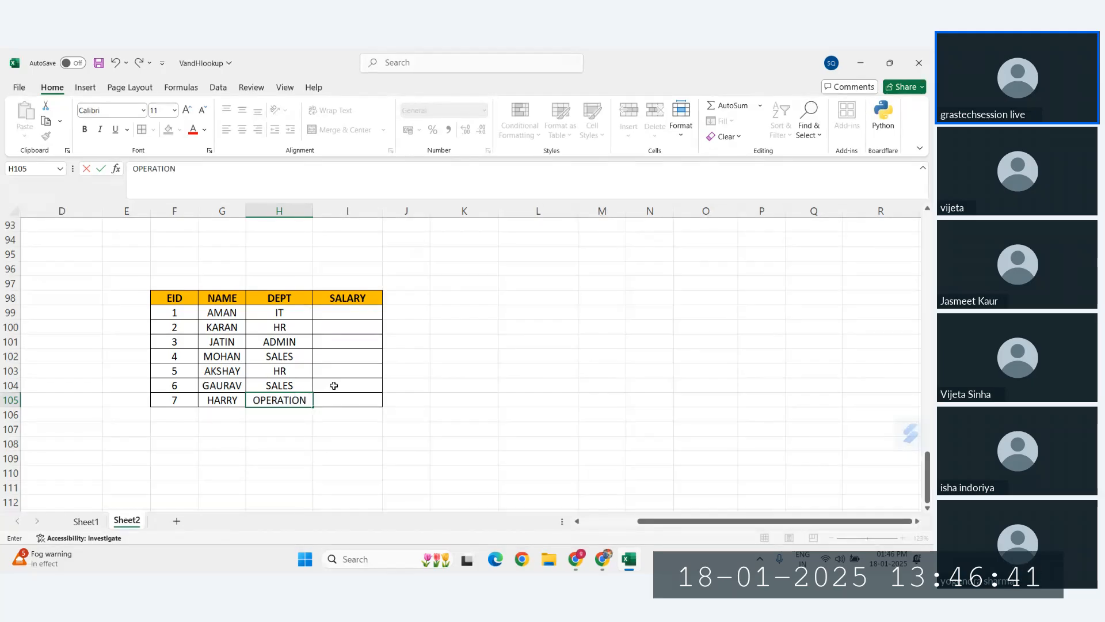
key("Return")
Enter =RANDBETWEEN(10000,50000) in I99 and fill it down the SALARY column to I105
left_click(342, 313)
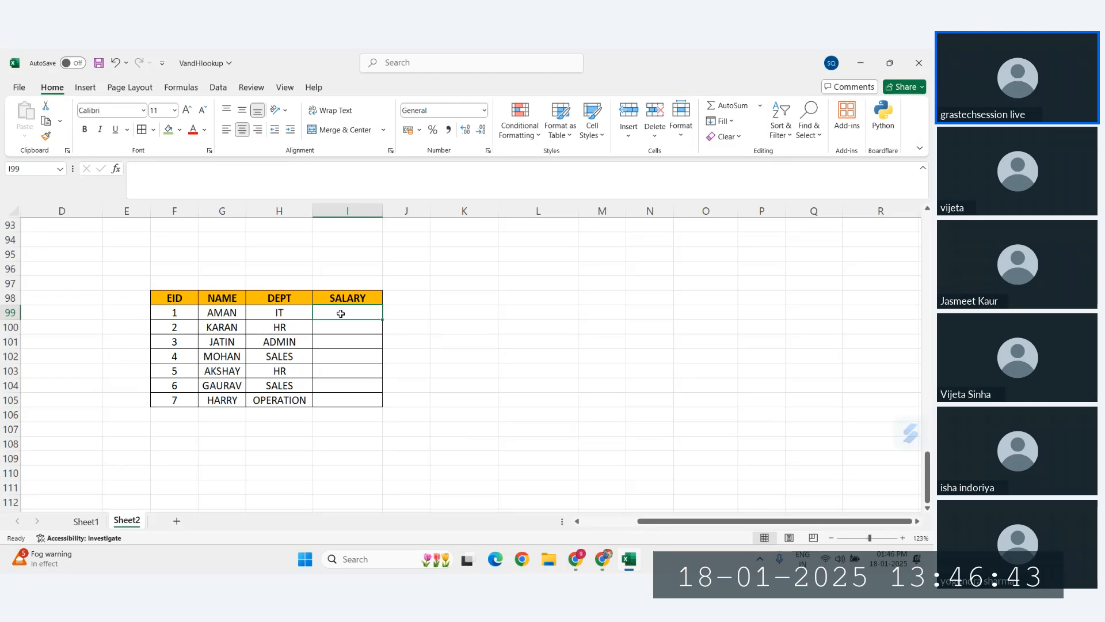
type("=RAN")
key("Down")
key("Down")
key("Tab")
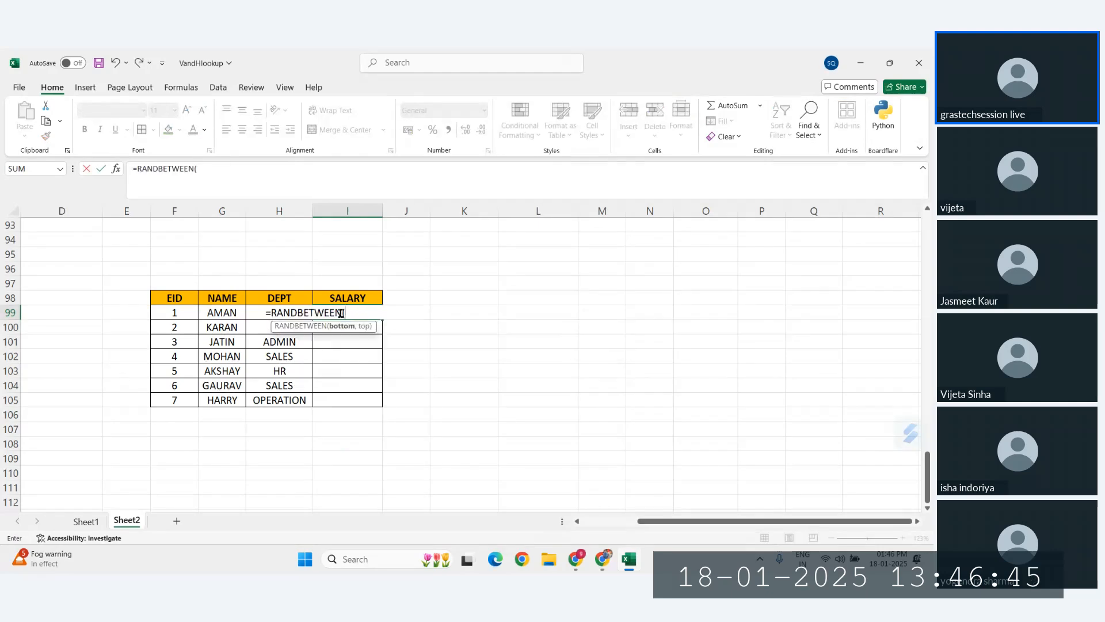
type("10000,50000)")
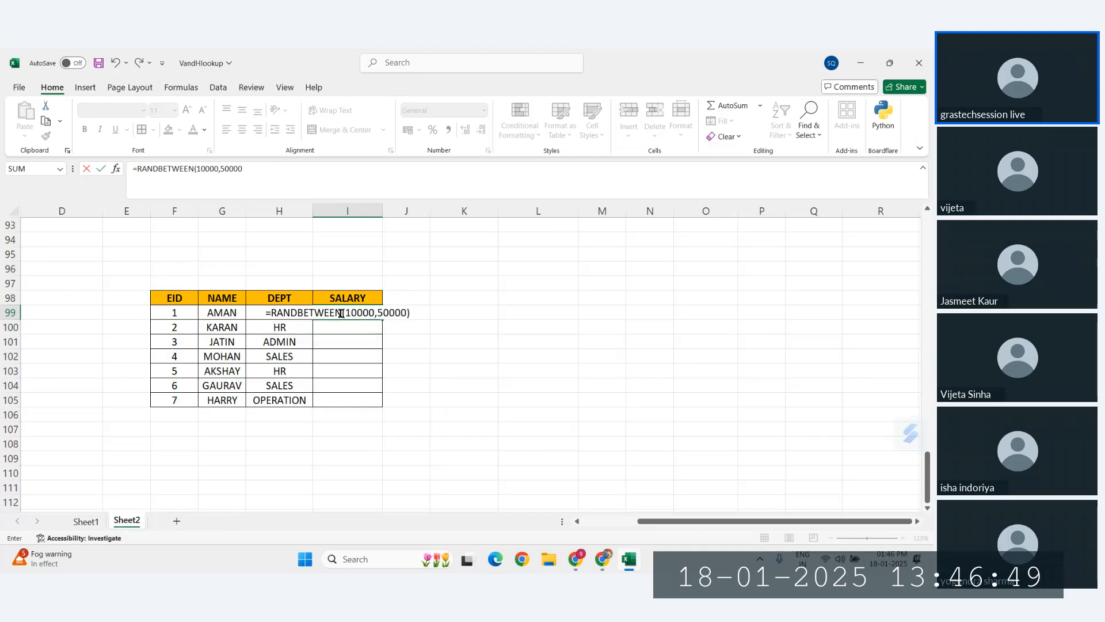
key("Return")
left_click(343, 313)
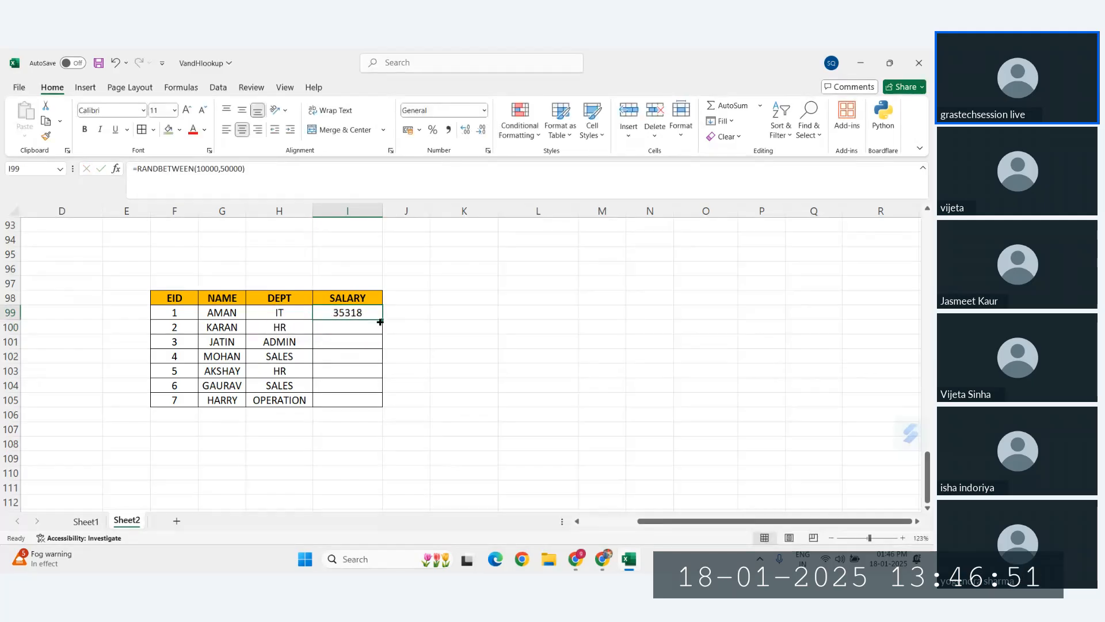
double_click(380, 322)
Replace the random-number formulas in I99:I105 with their static values
key("ctrl+c")
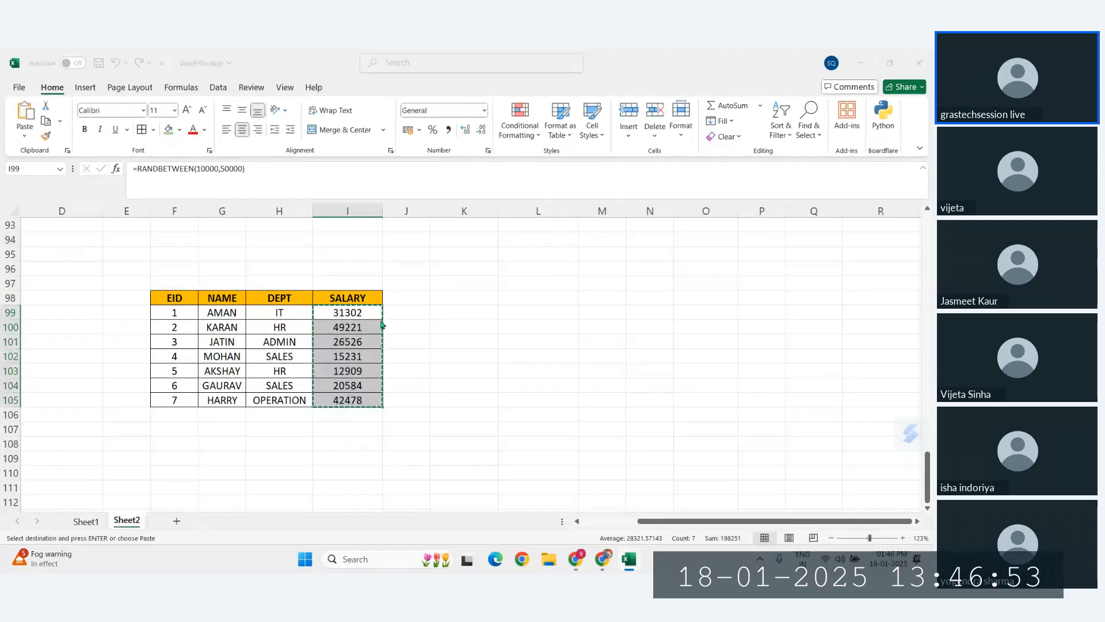
key("ctrl+alt+v")
key("v")
key("Return")
key("Escape")
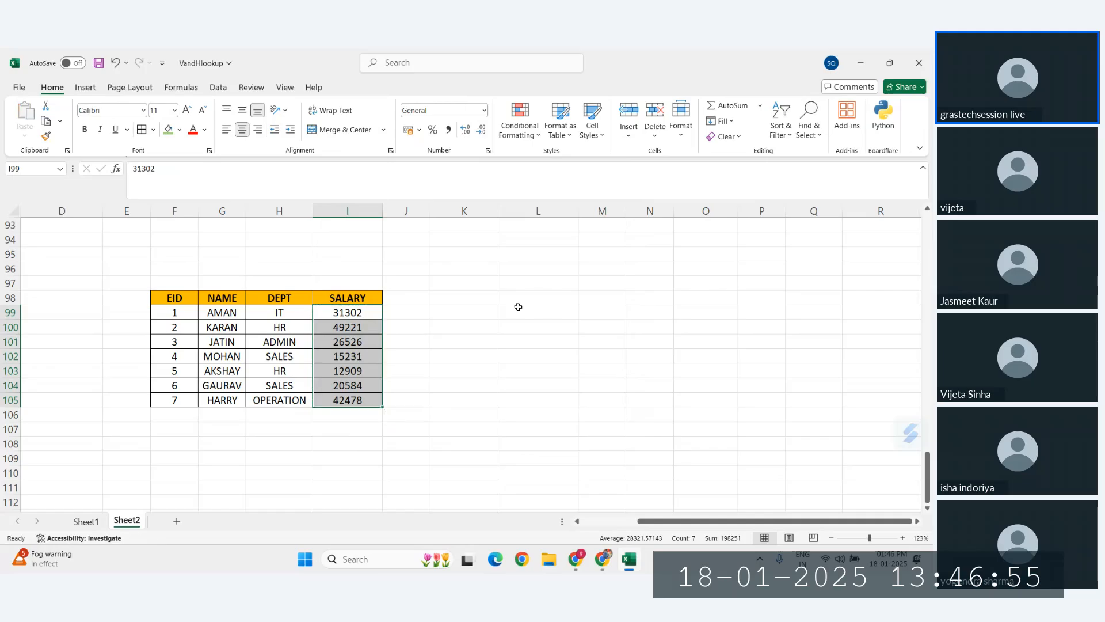
left_click(558, 295)
left_click(593, 294)
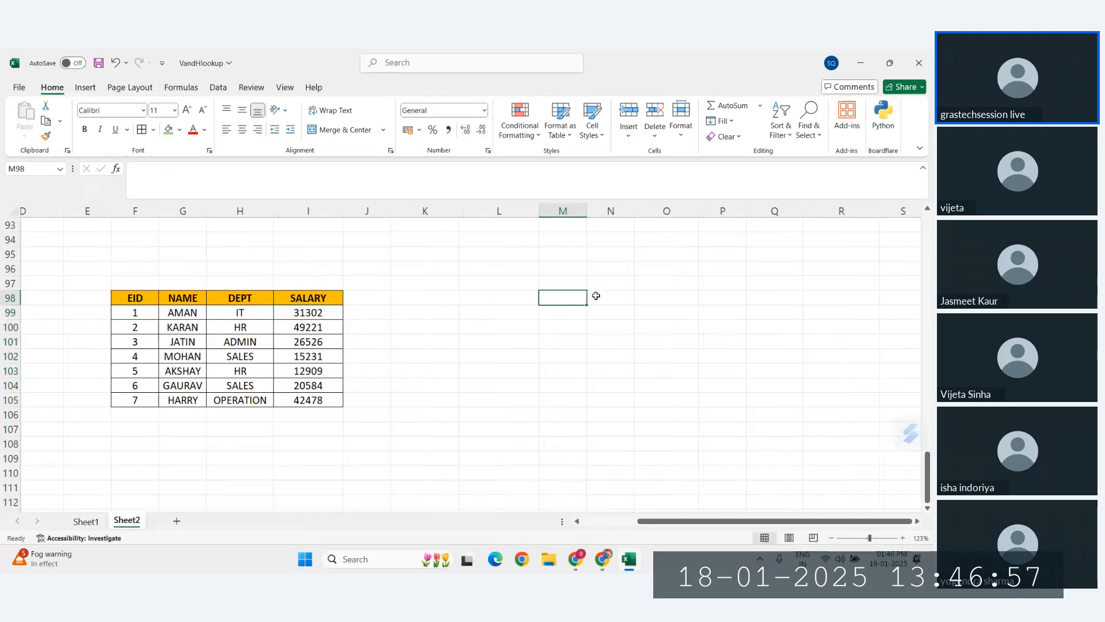
Enter the header EID/NAME in M98 and fit the width of column M to it
left_click_drag(179, 300, 347, 403)
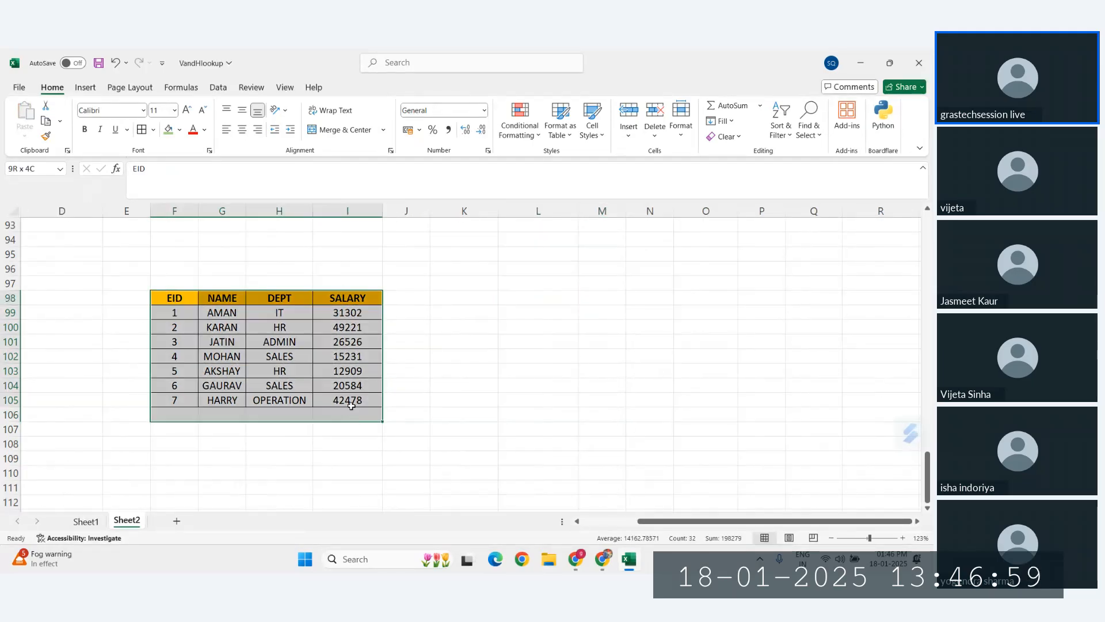
left_click(594, 295)
scroll(594, 295, "right", 1)
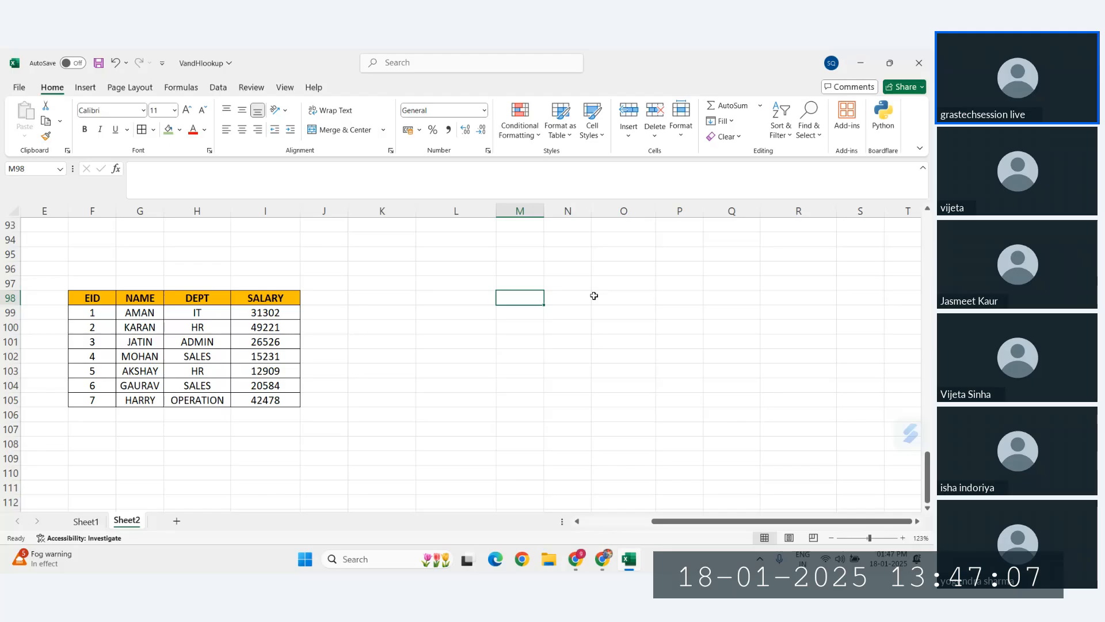
type("e")
type("EID")
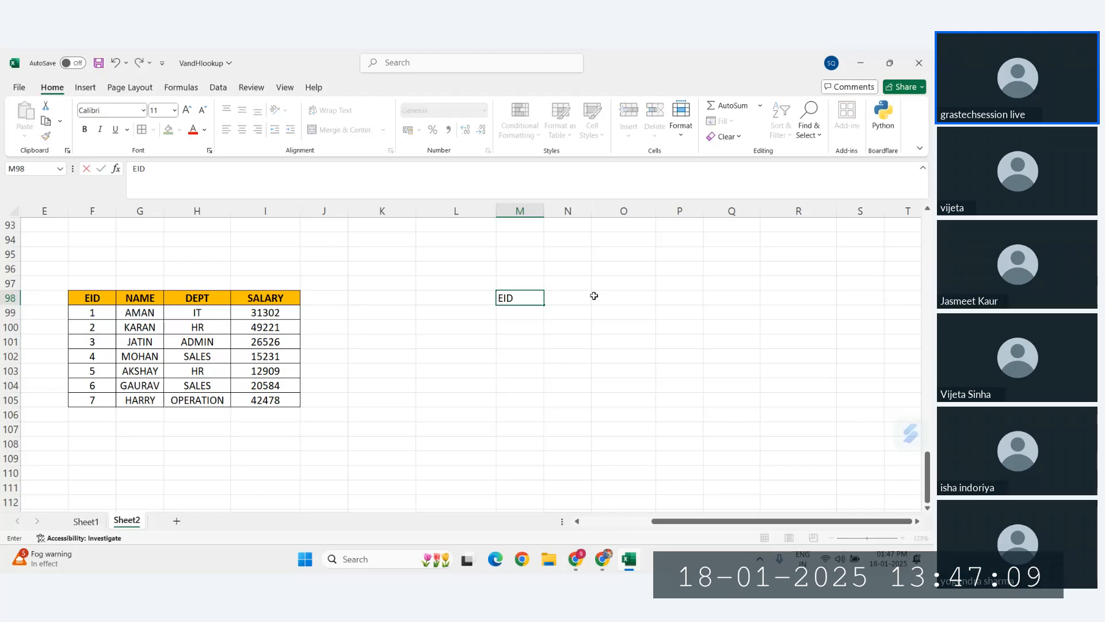
type("/NAME")
key("Return")
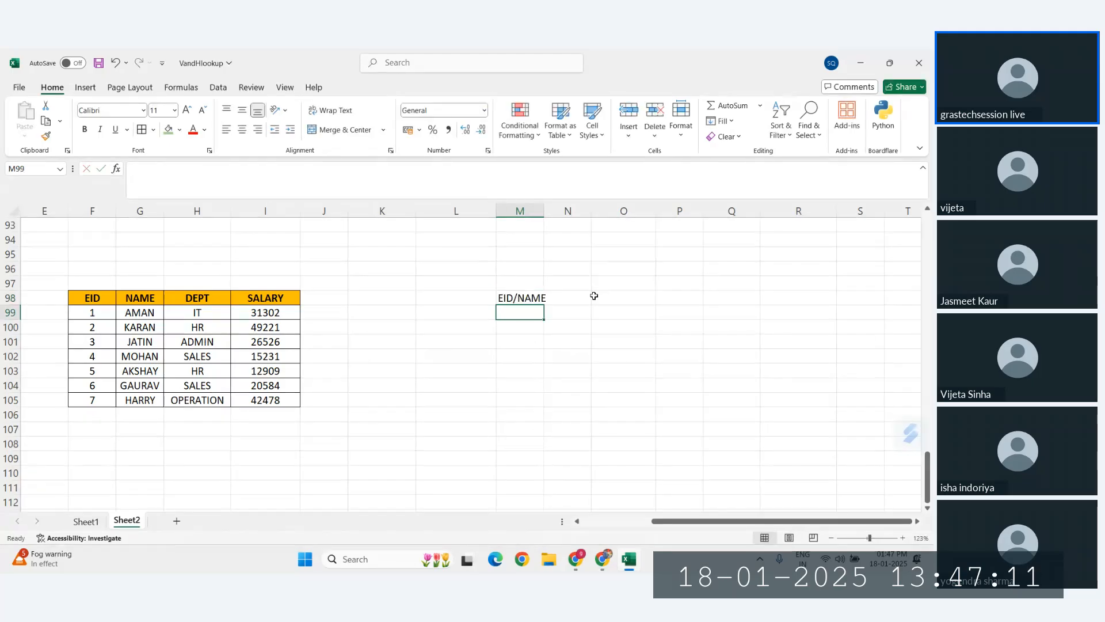
double_click(542, 213)
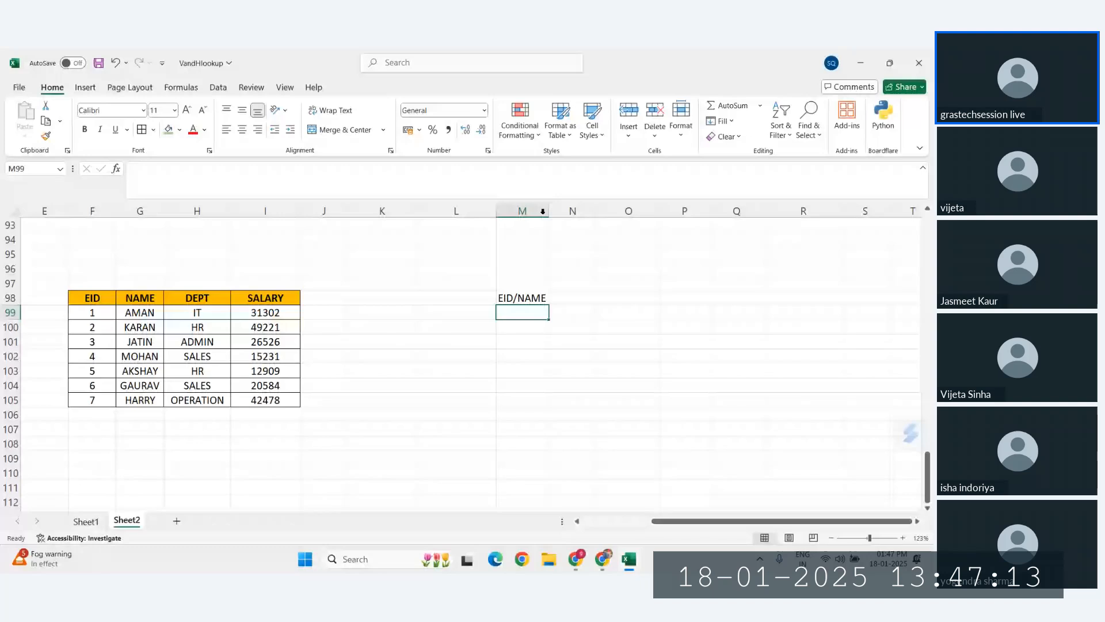
Enter the header SALARY in N98 and add borders to all cells of M98:N99
left_click(569, 295)
type("SALARY")
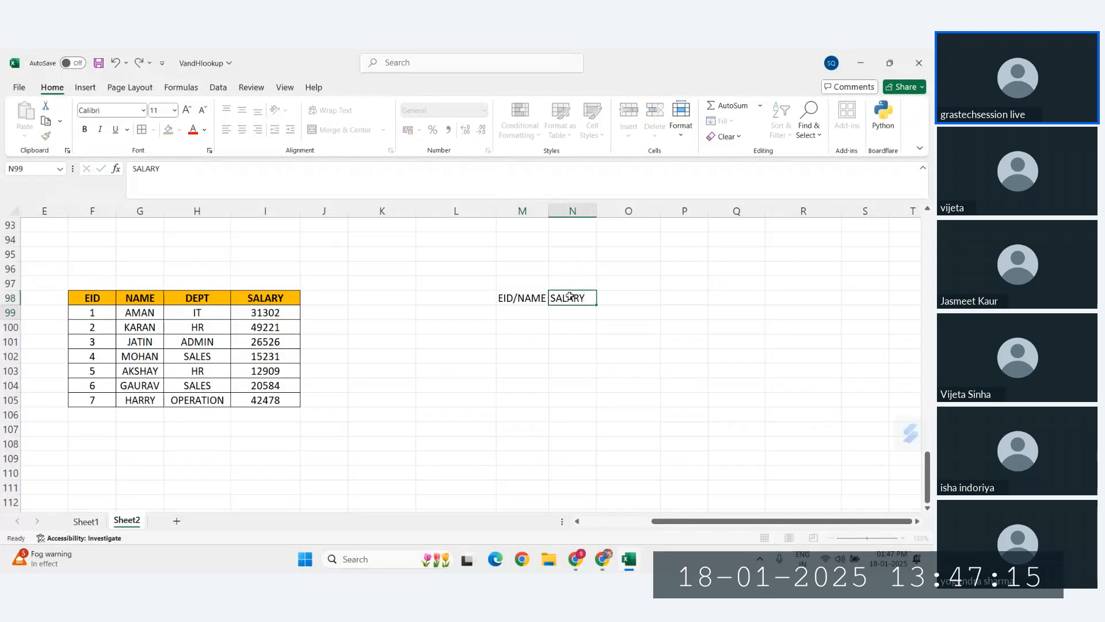
key("Return")
left_click_drag(518, 298, 558, 316)
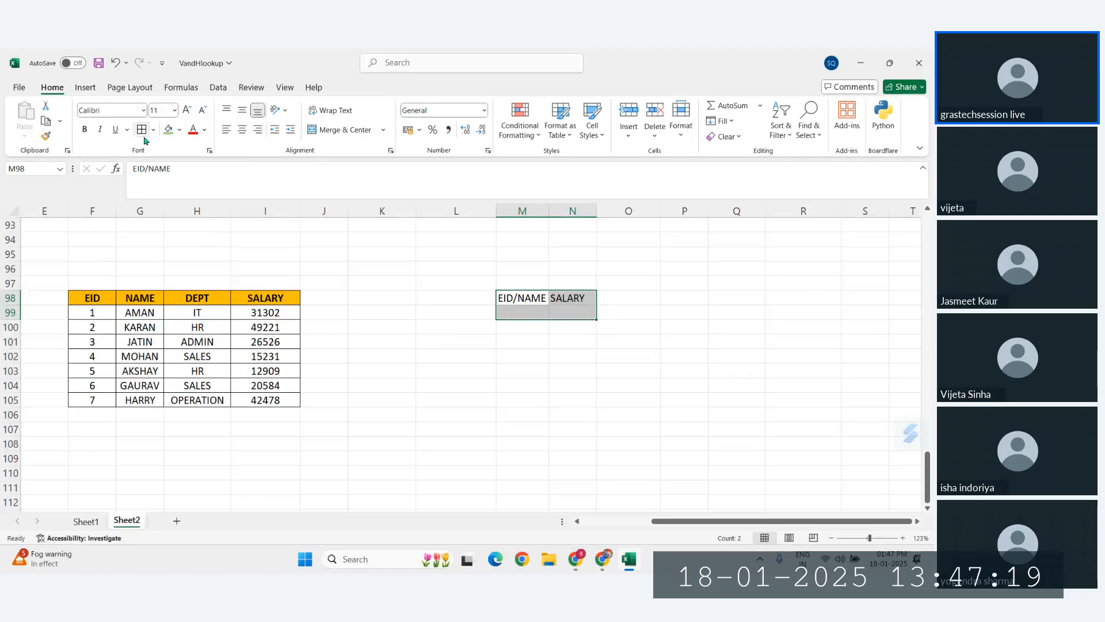
Copy the employee table's header formatting onto the lookup headers in M98:N98
left_click(100, 297)
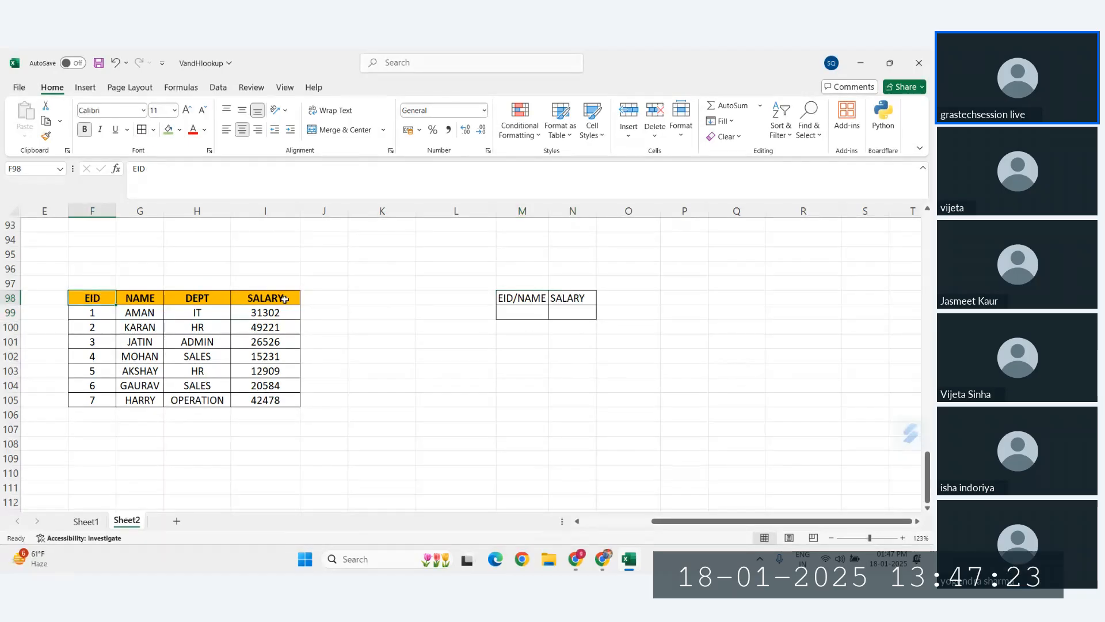
left_click(270, 297, "ctrl")
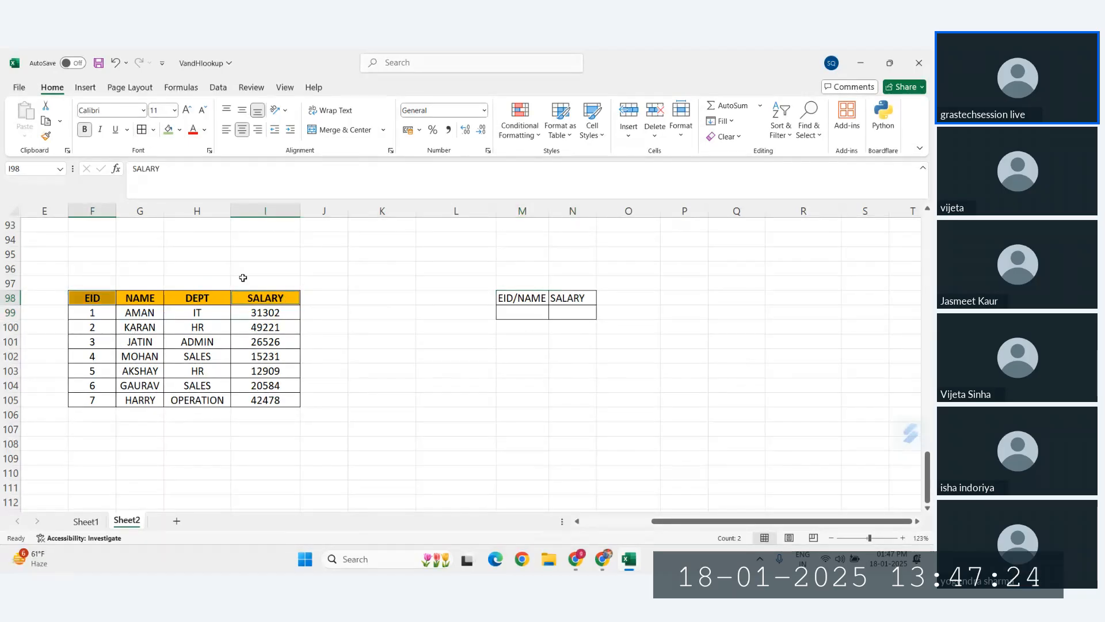
left_click(45, 136)
left_click_drag(525, 297, 567, 298)
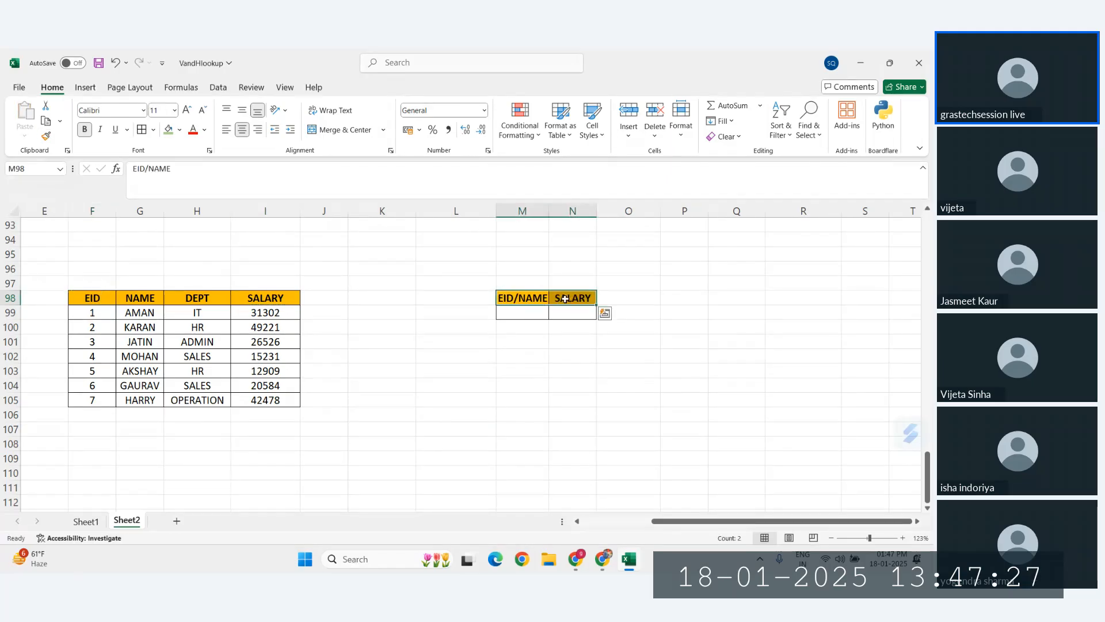
Fit column M to its bold header and widen column N to about twice column M's width
left_click(611, 366)
double_click(550, 212)
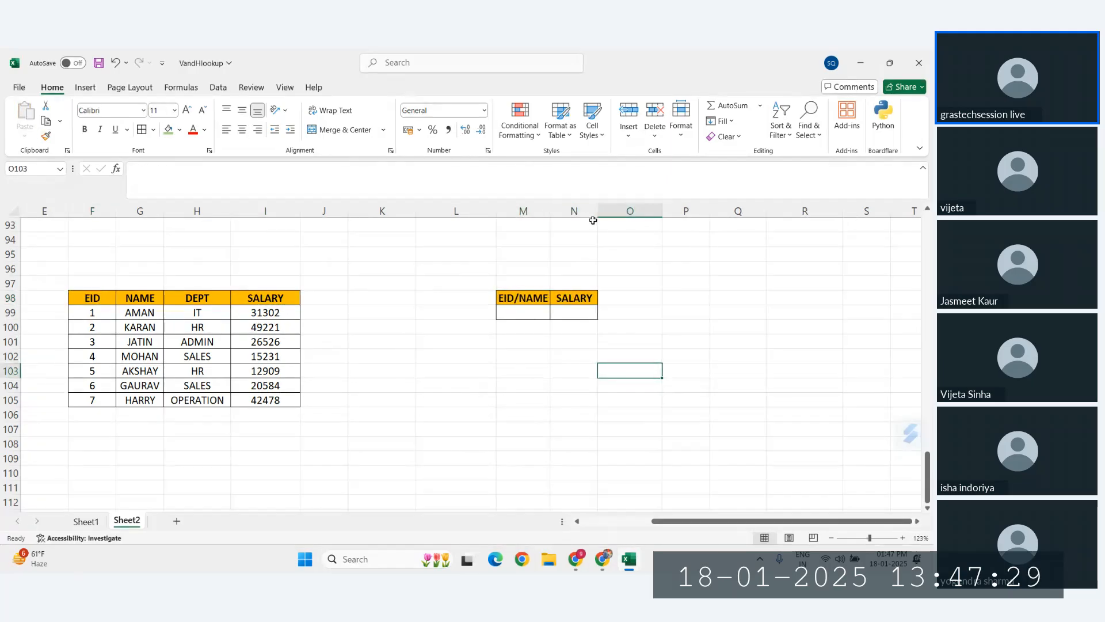
double_click(597, 211)
left_click(597, 211)
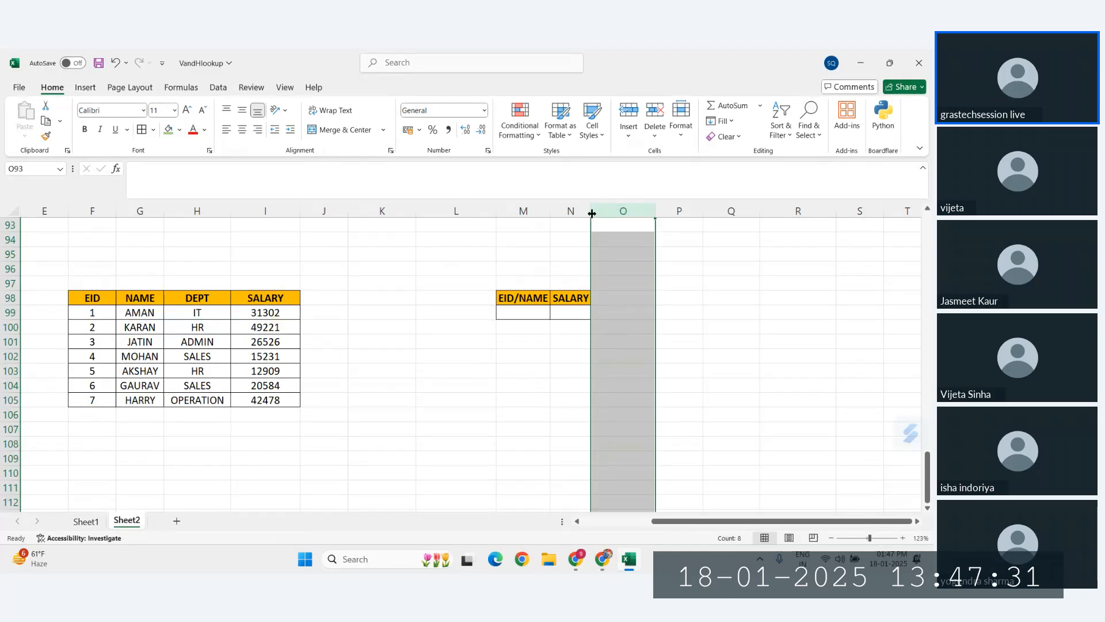
left_click_drag(591, 211, 615, 211)
left_click(560, 376)
left_click(517, 311)
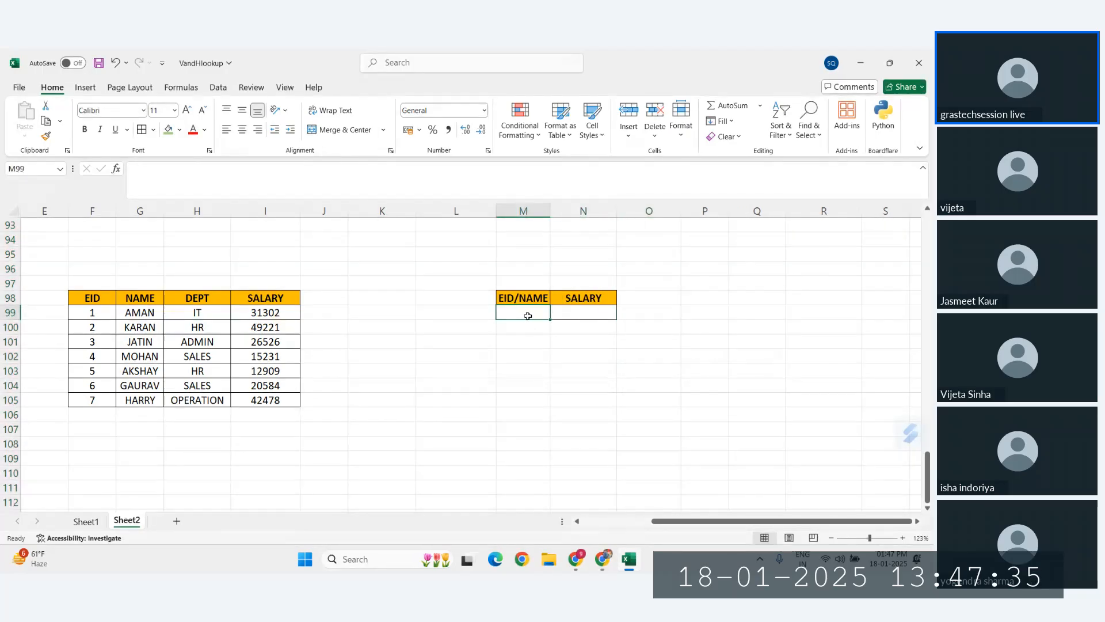
left_click(550, 213)
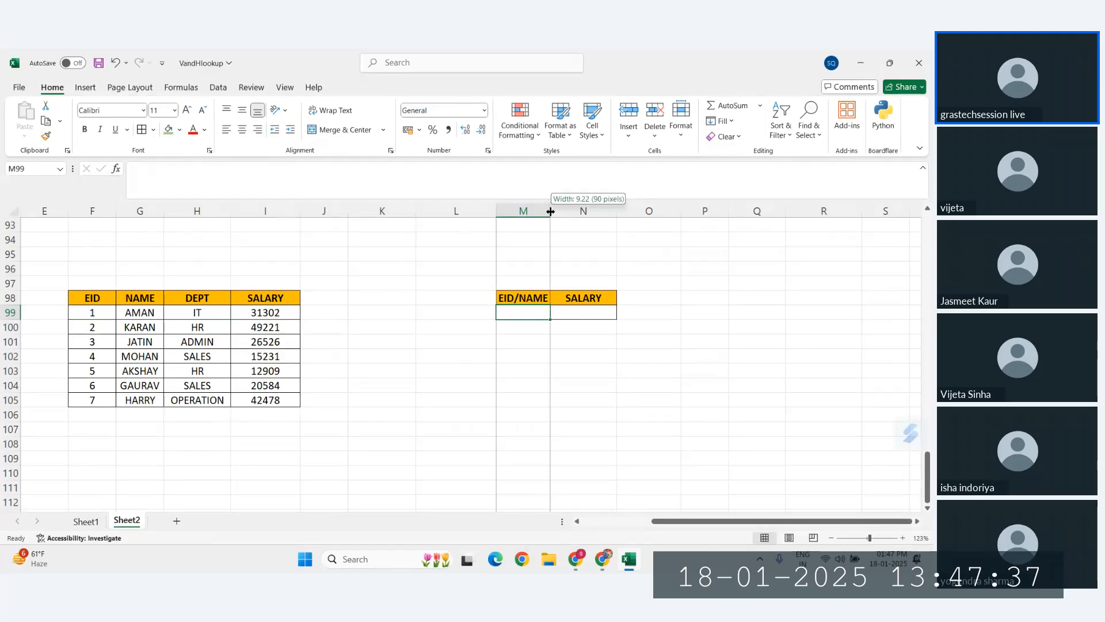
left_click_drag(615, 214, 651, 214)
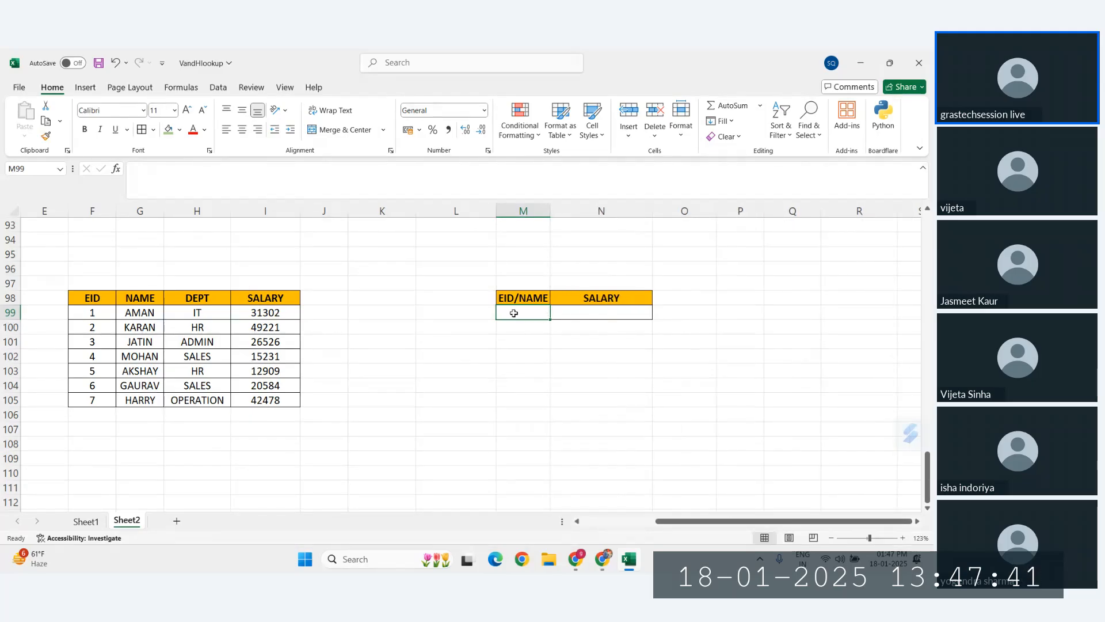
Enter the third employee's name as the lookup value in M99
left_click(611, 313)
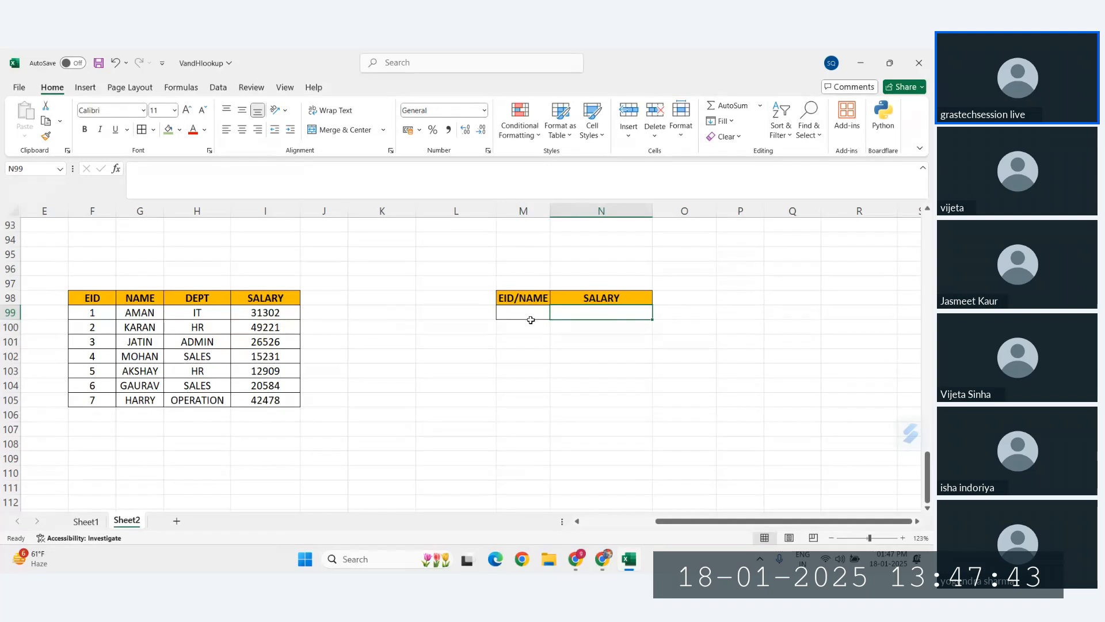
left_click(524, 313)
left_click(574, 314)
left_click(521, 312)
type("JATIN")
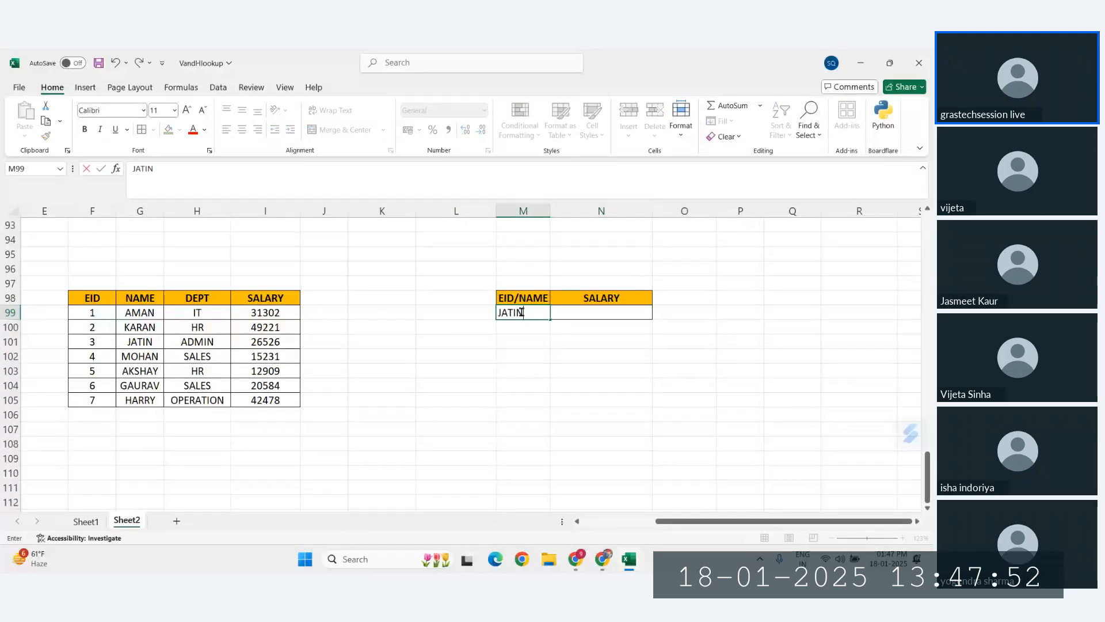
key("Return")
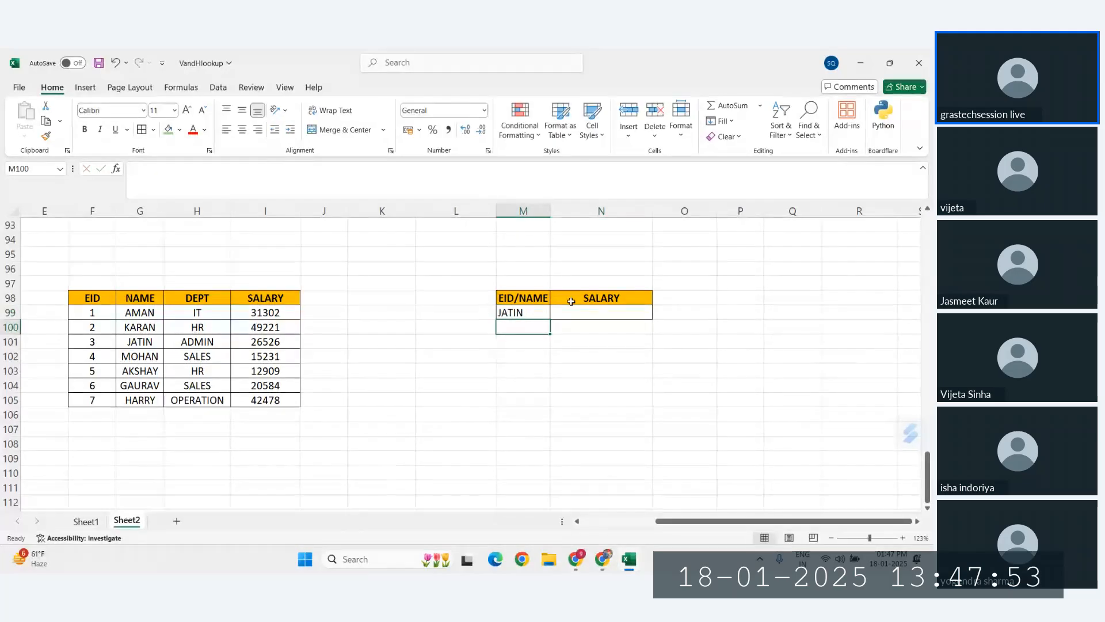
Replace the lookup value in M99 with the employee ID 6
left_click(509, 311)
type("6")
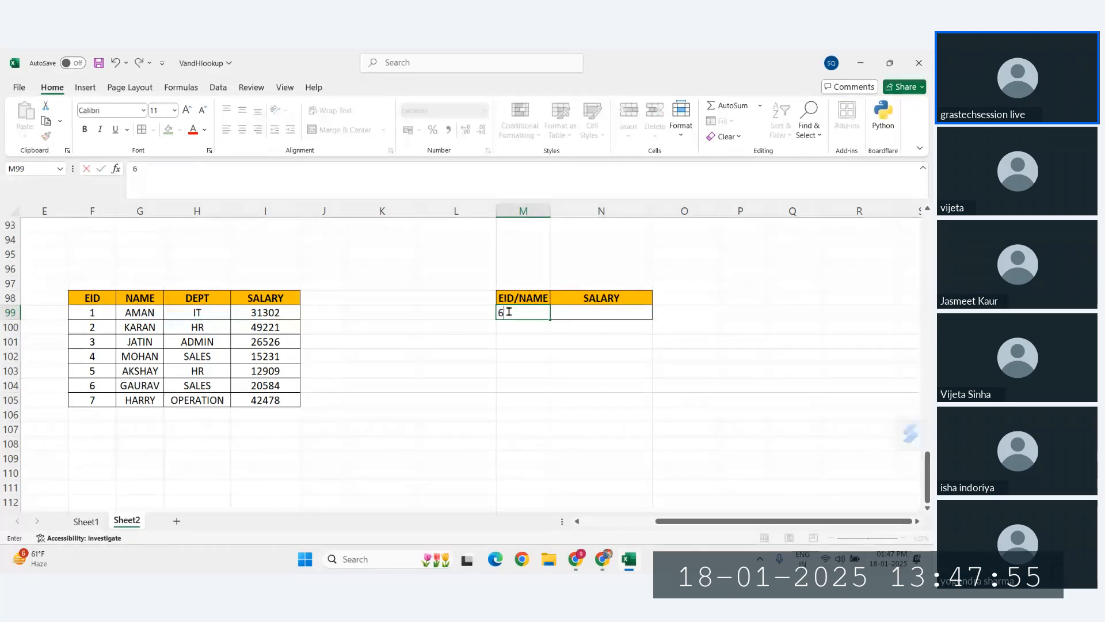
key("Return")
left_click(586, 312)
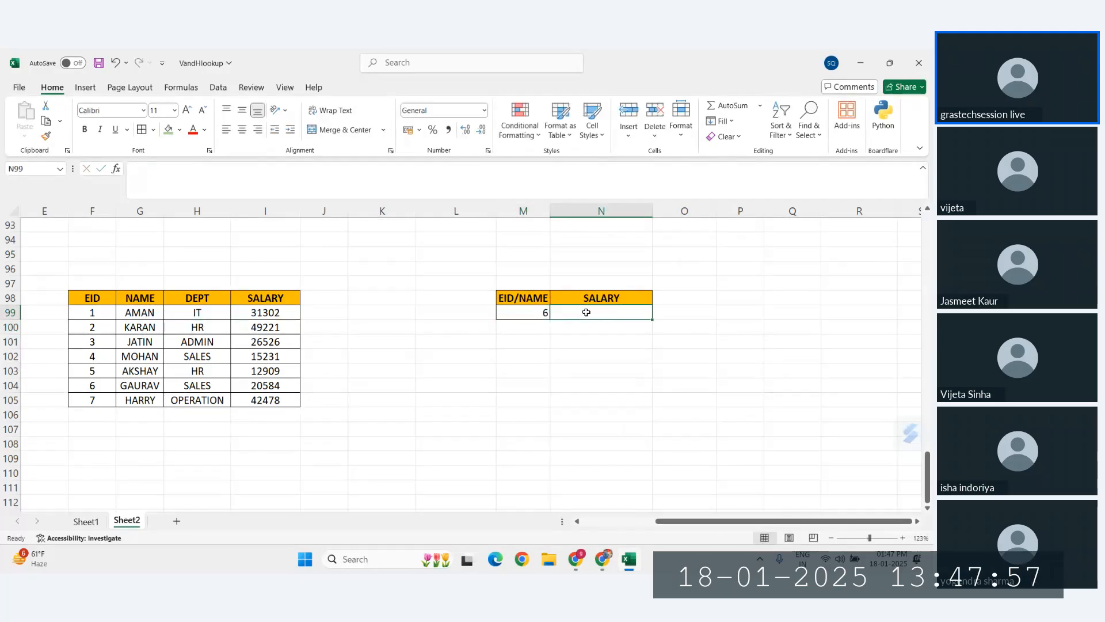
Center the contents of the lookup cells M99:N99 horizontally
left_click(520, 297)
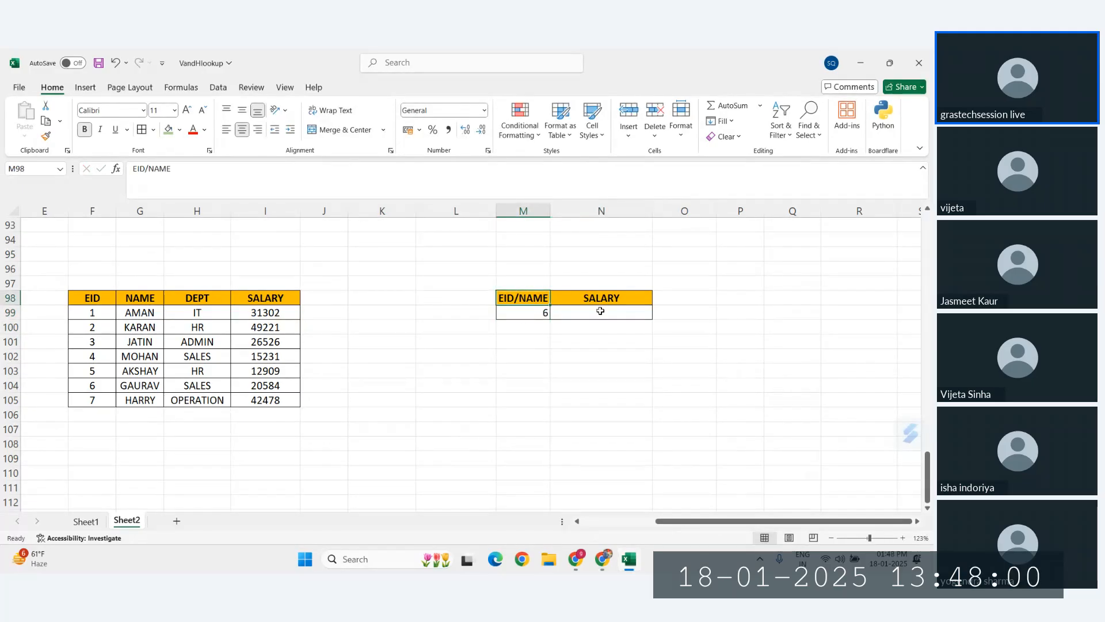
left_click(529, 311)
left_click_drag(503, 311, 581, 316)
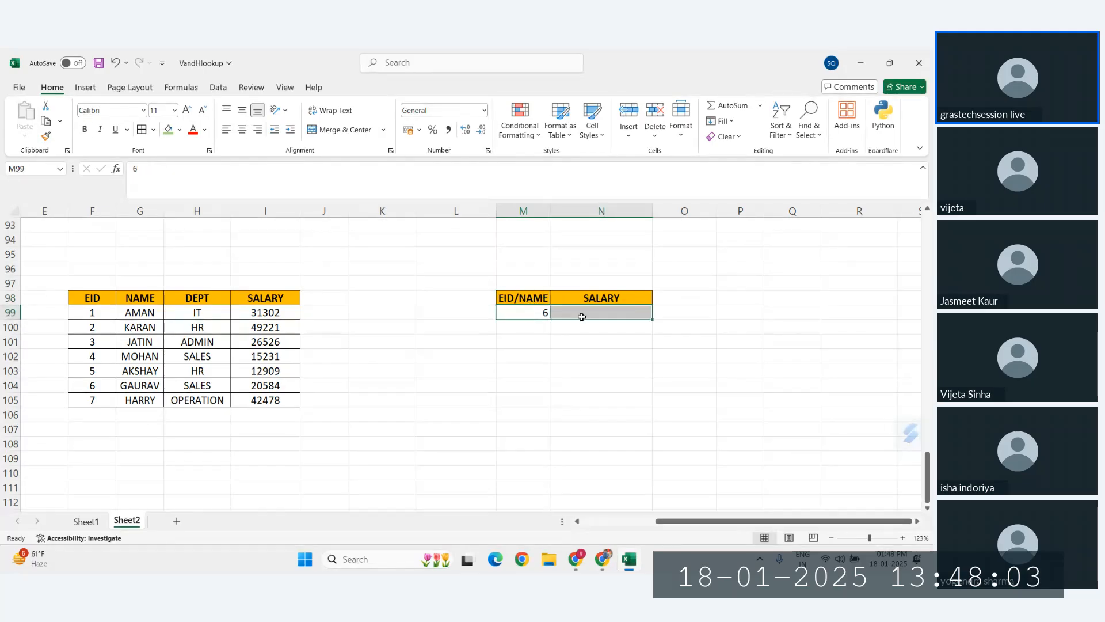
left_click(242, 130)
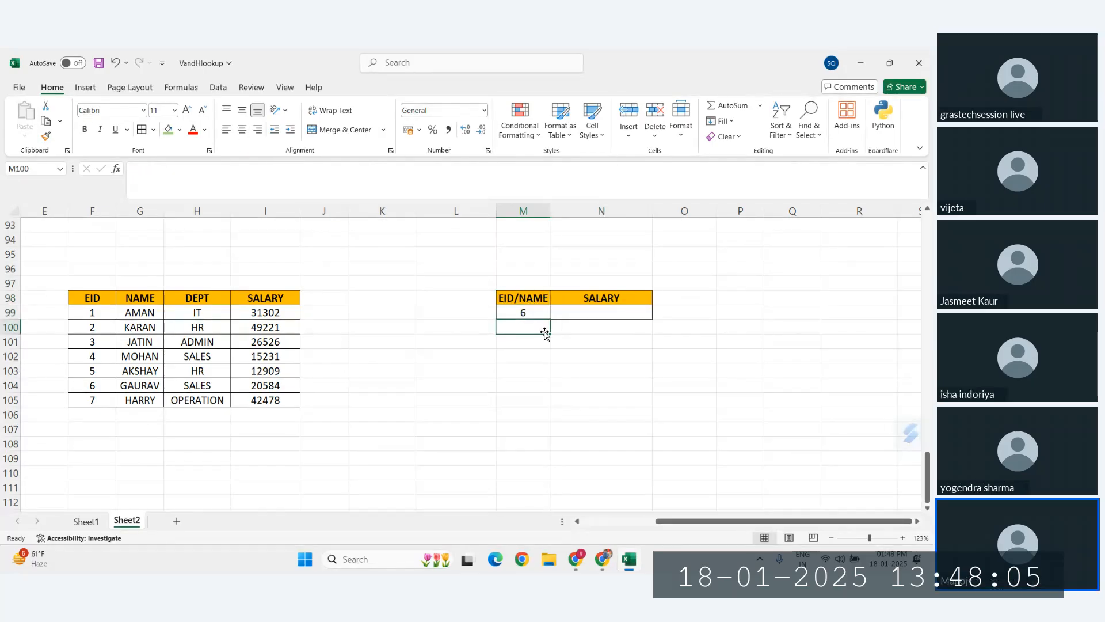
left_click(545, 328)
left_click_drag(525, 298, 606, 311)
left_click(566, 368)
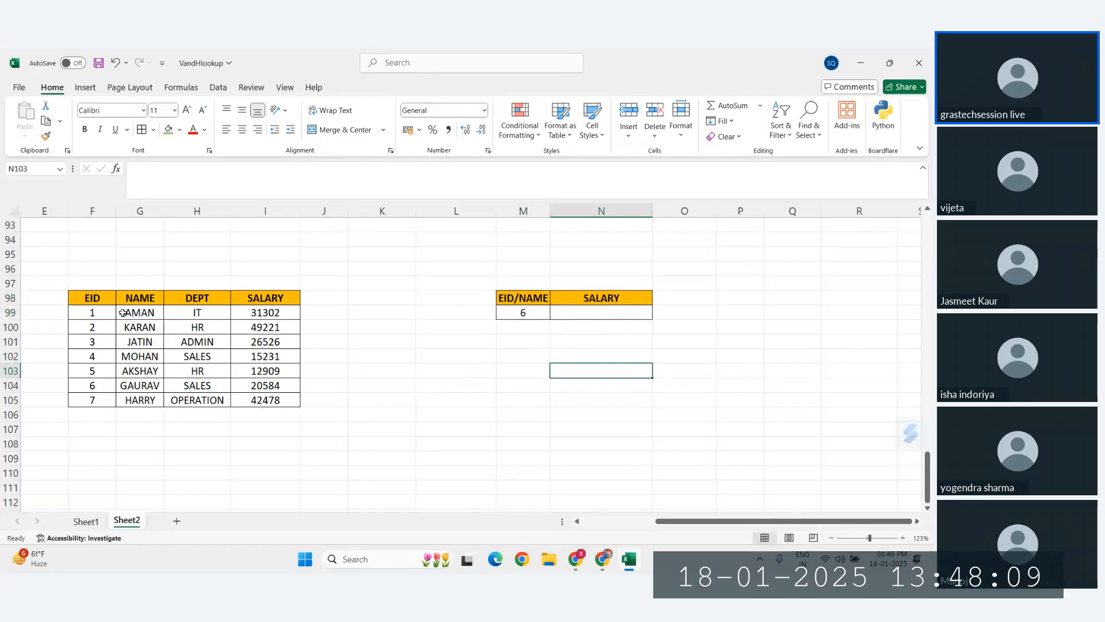
left_click_drag(103, 311, 92, 386)
left_click(536, 316)
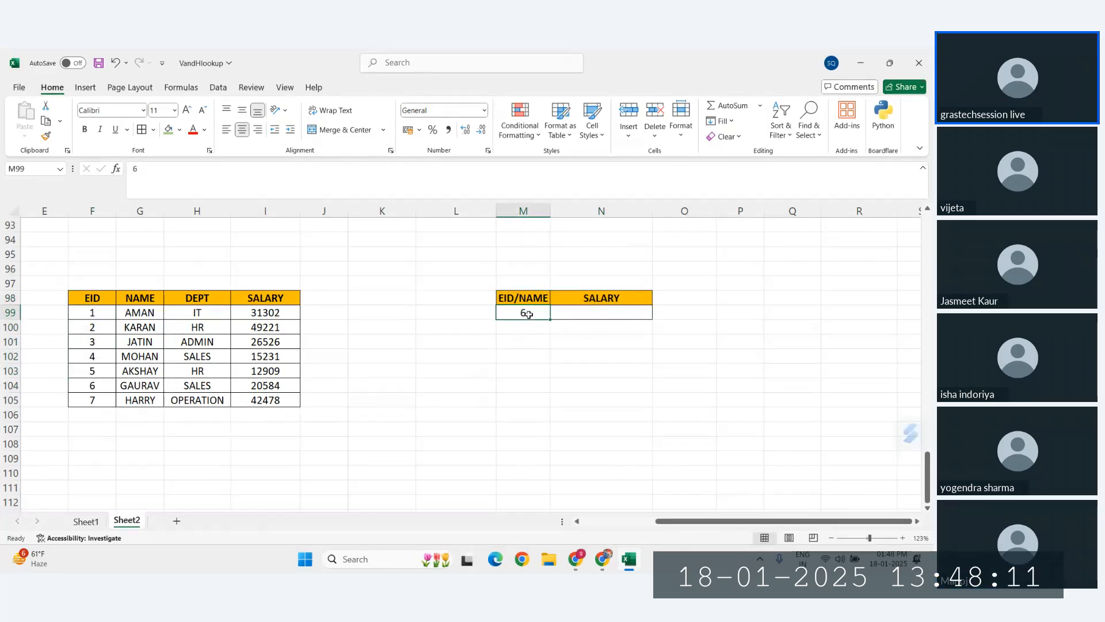
left_click(623, 311)
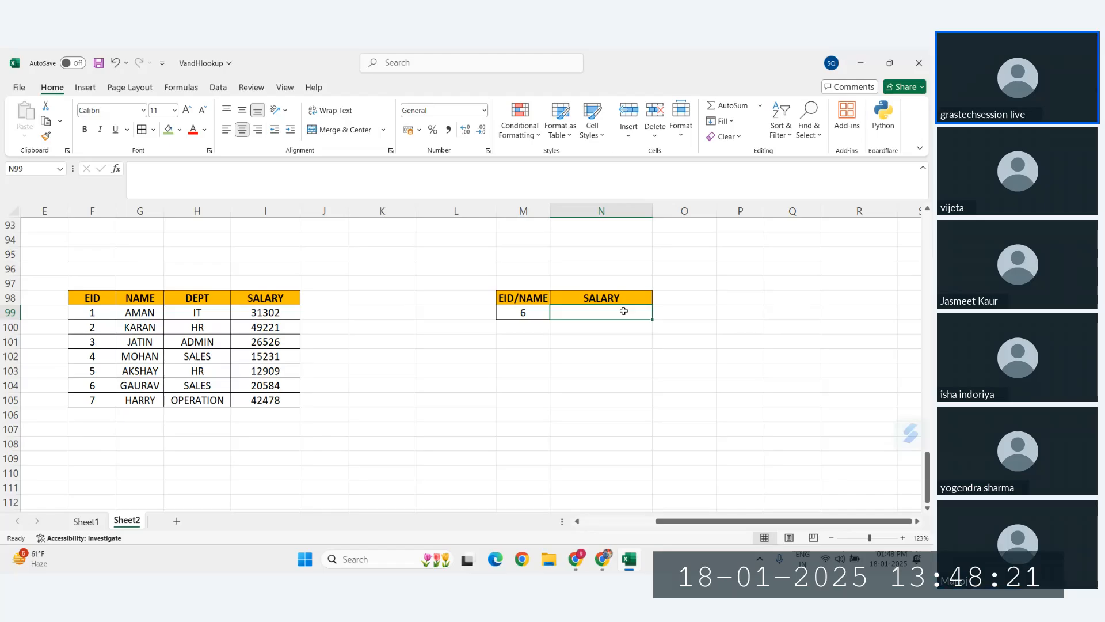
List the function names IF, ISTEXT and VLOOKUP in cells P99:P101
left_click(747, 312)
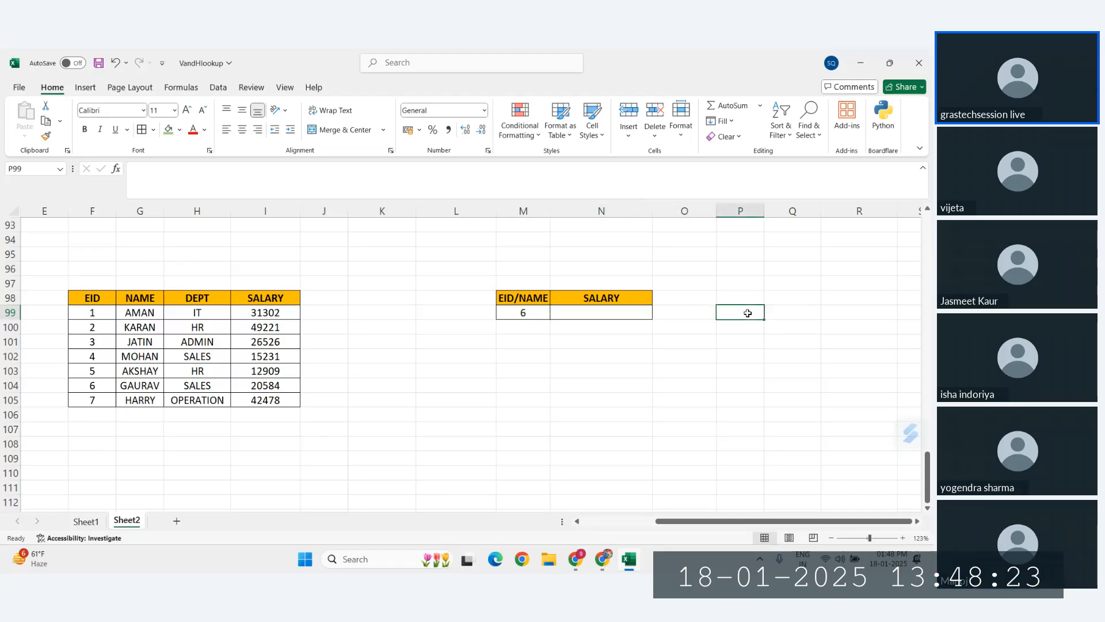
type("IF")
key("Return")
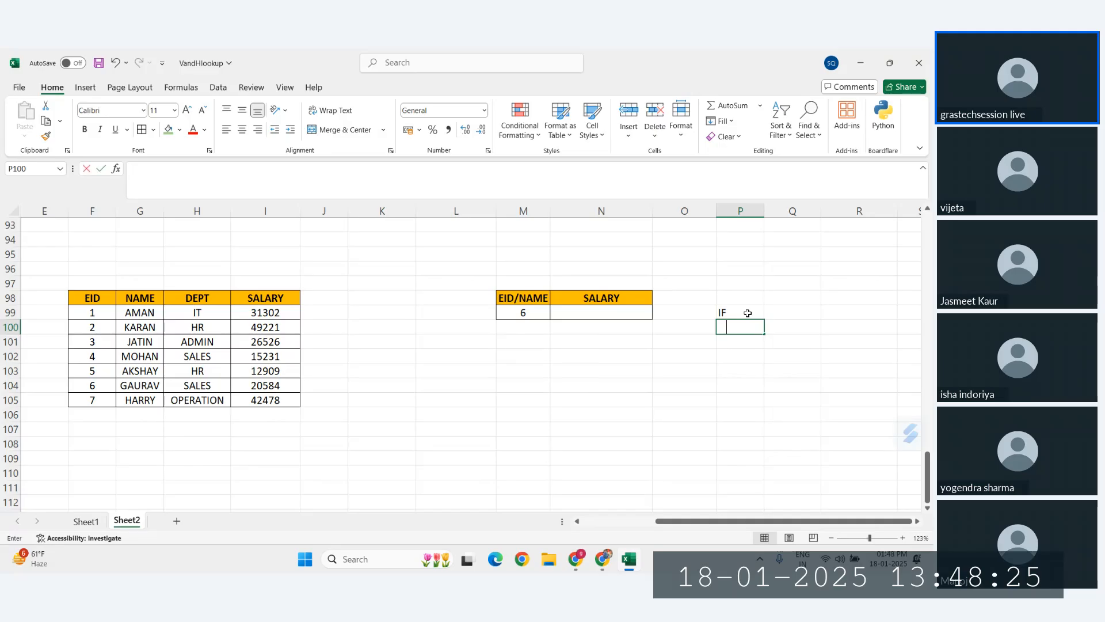
type("ISTEXT")
key("Return")
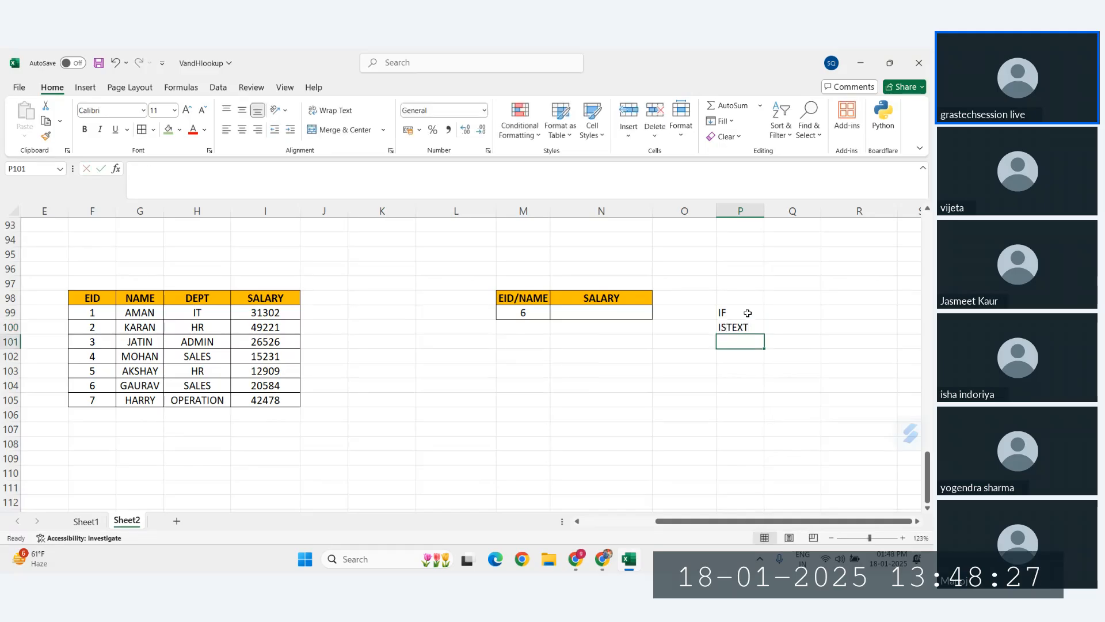
type("VL")
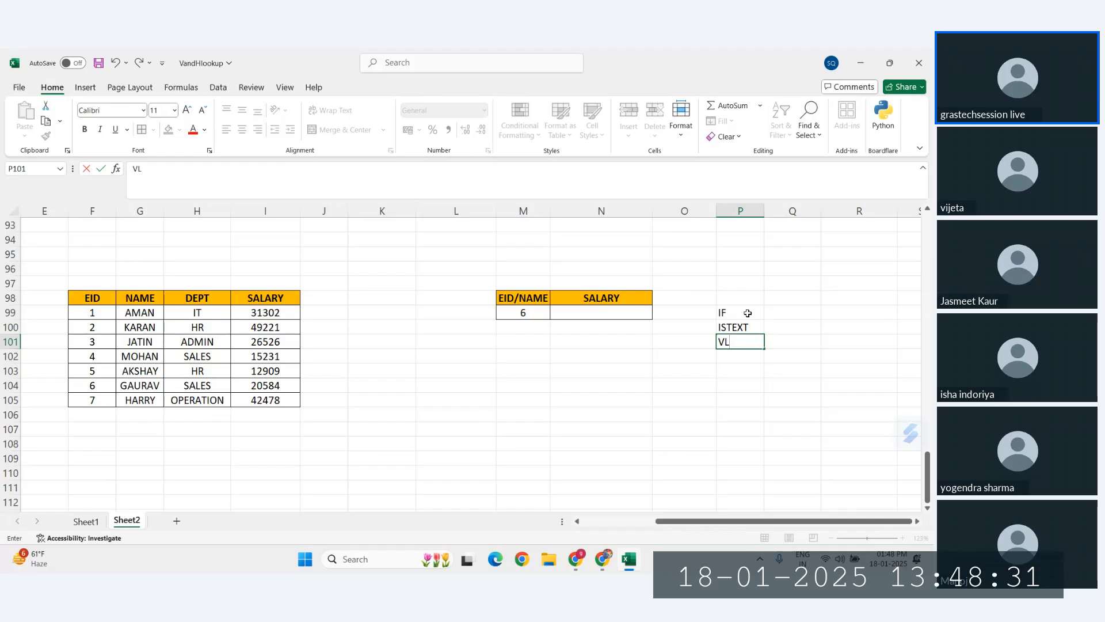
type("OOKUP")
key("Return")
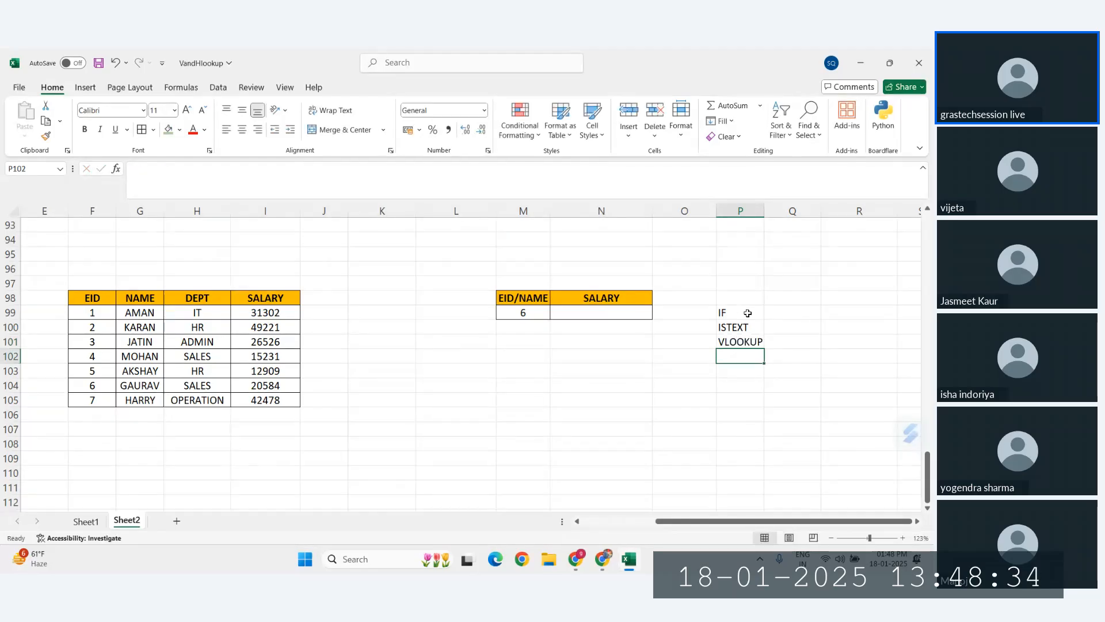
Enter an ISTEXT formula in O103 that tests whether cell P101 contains text
left_click(580, 311)
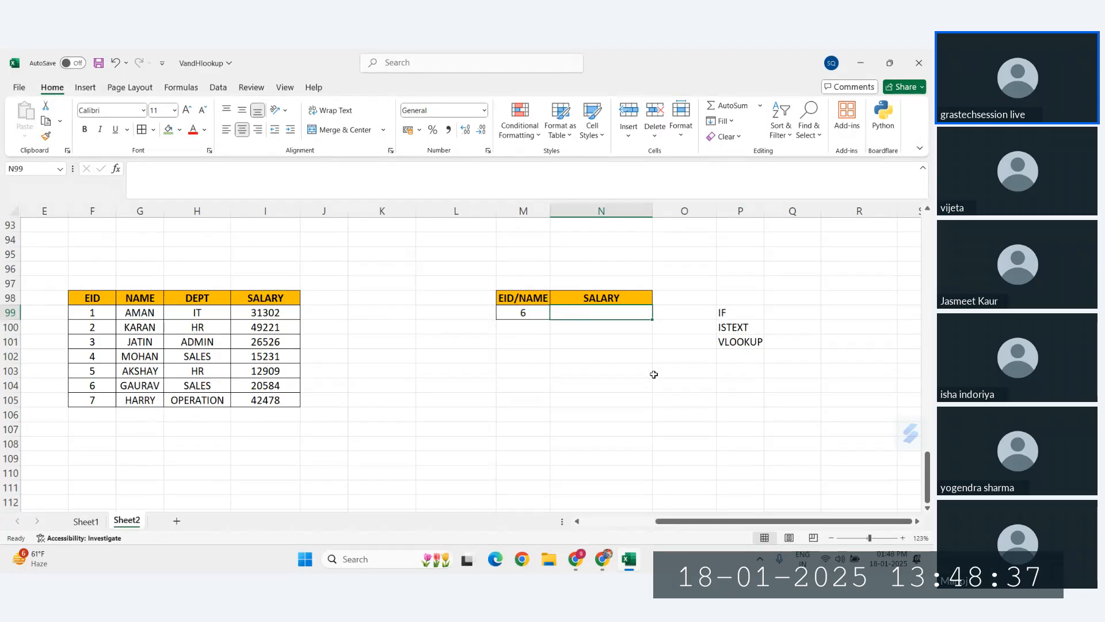
left_click(658, 372)
type("=IST")
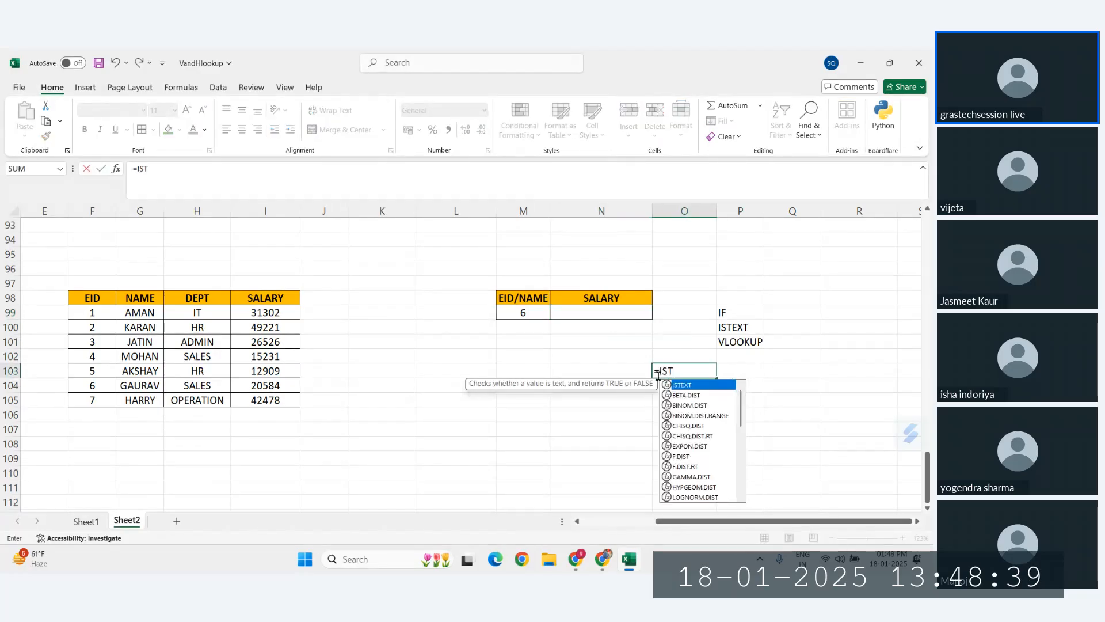
key("Tab")
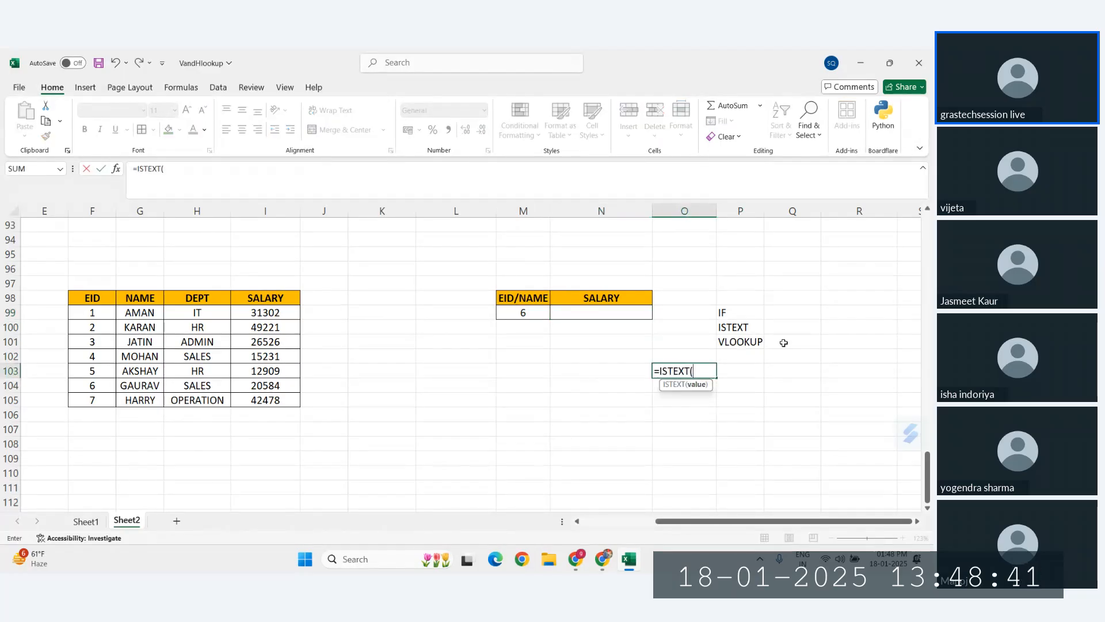
left_click(738, 343)
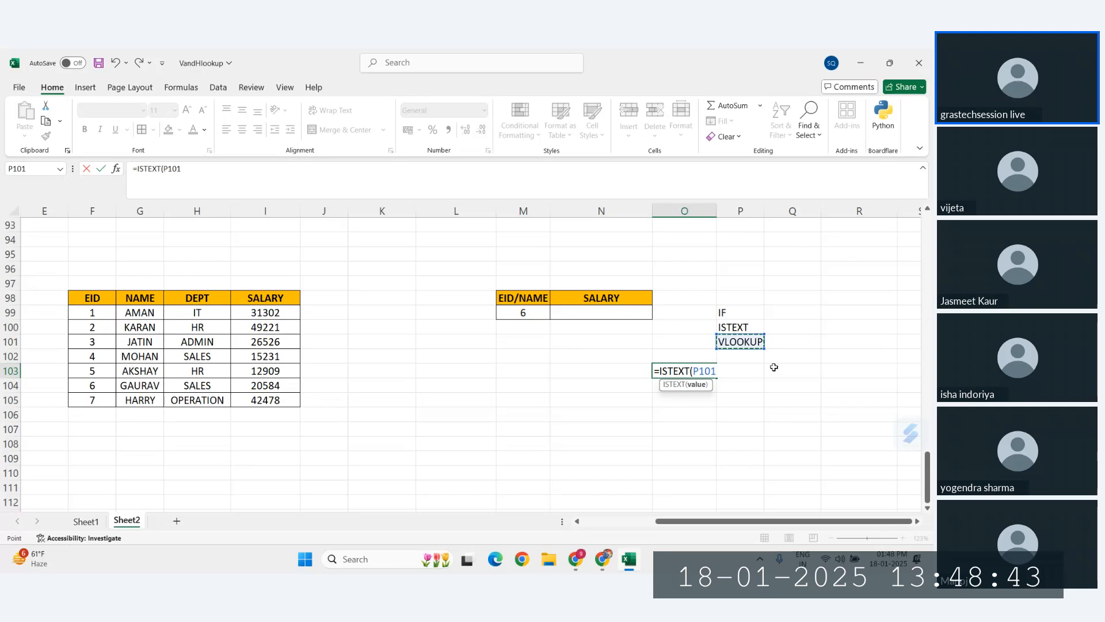
key("Return")
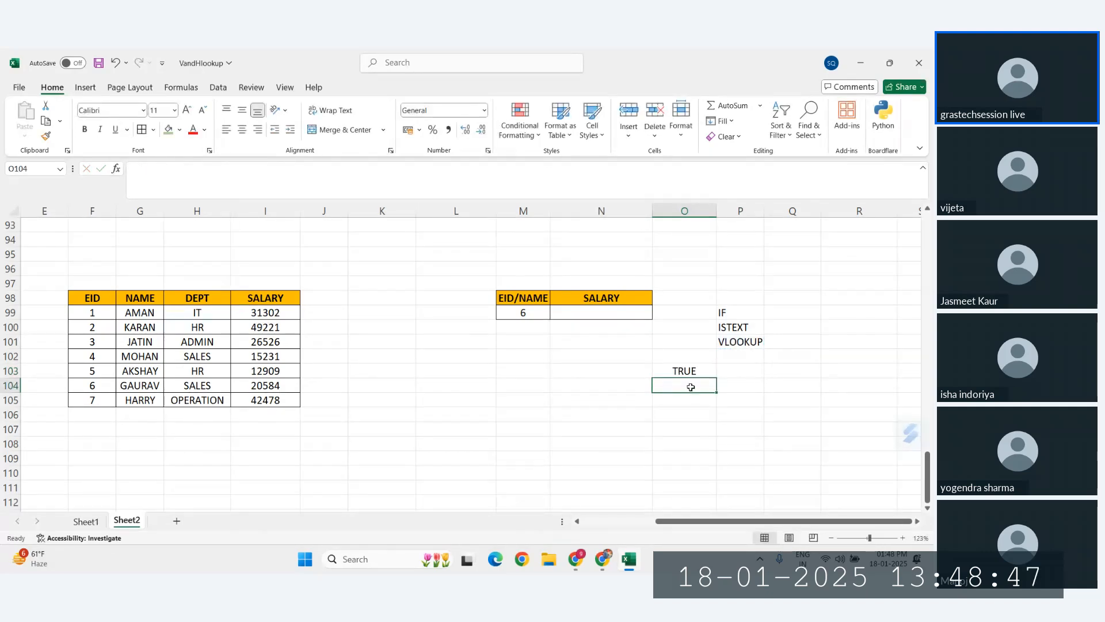
Enter the formula =ISTEXT(P103) in O105 to test the empty cell P103
key("Return")
type("=I")
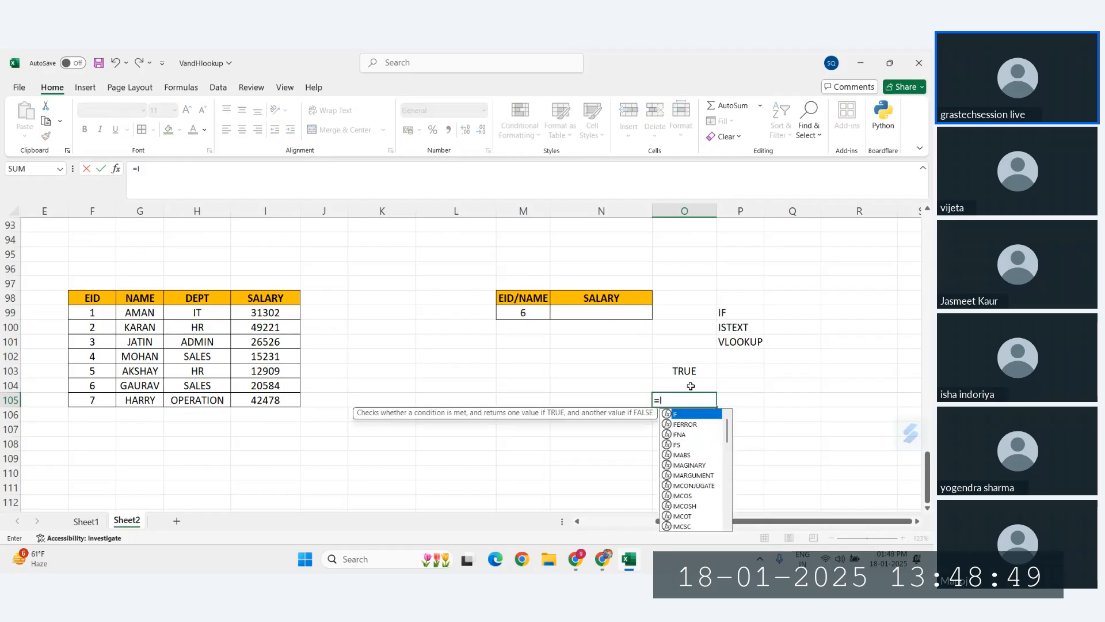
type("STEXT(")
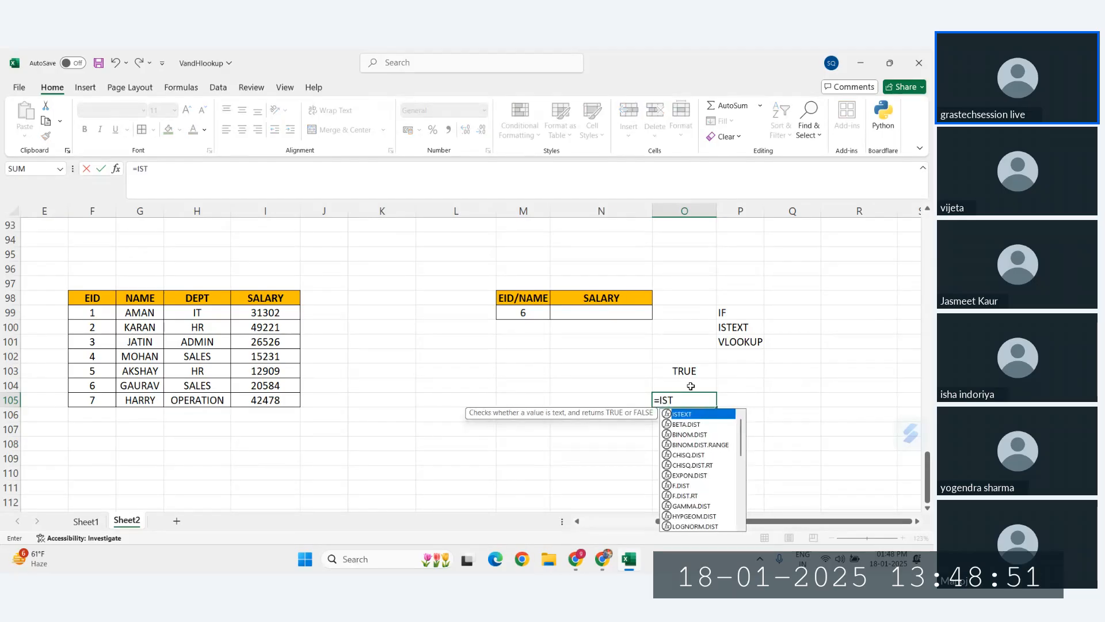
left_click(735, 371)
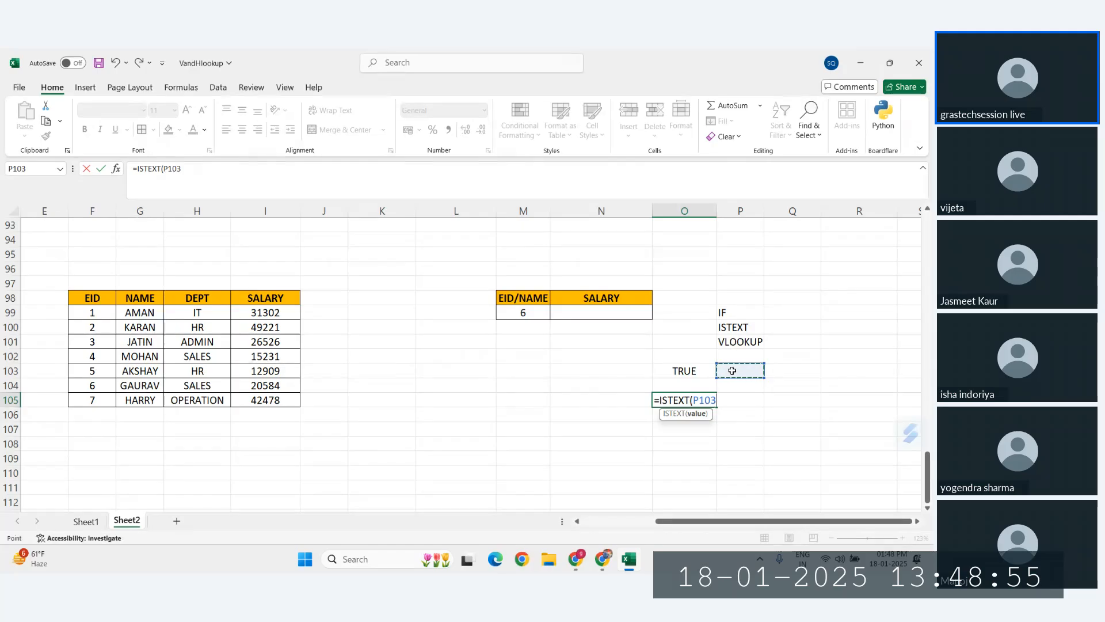
type(")")
key("Return")
Try the ISTEXT check on P103 with the number 45, and replace it with the text GHH
left_click(732, 370)
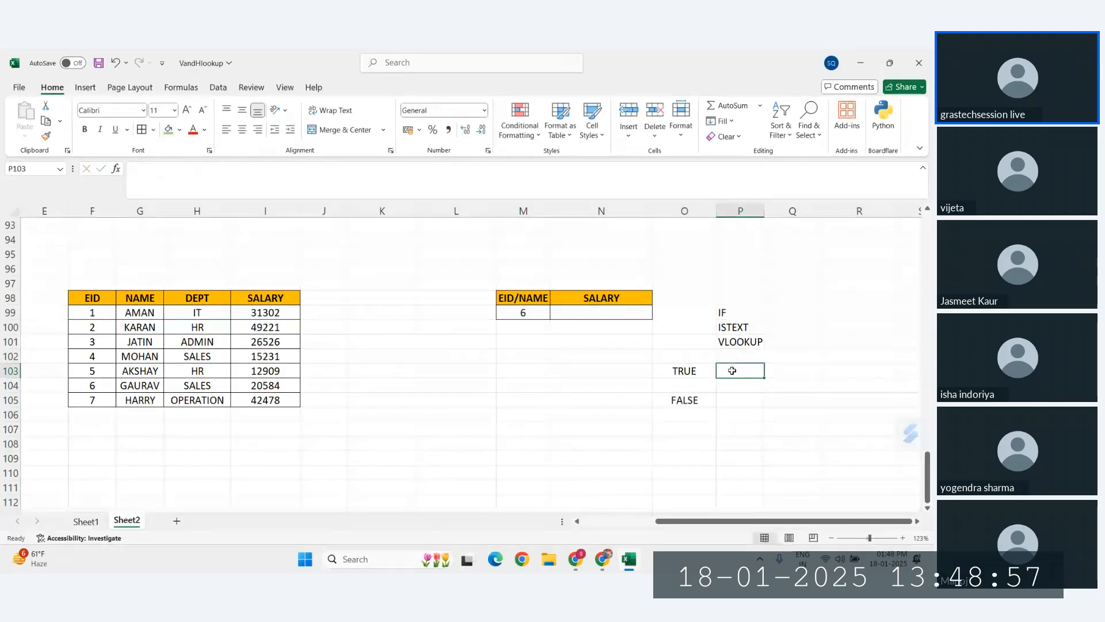
type("45")
key("Return")
left_click(740, 371)
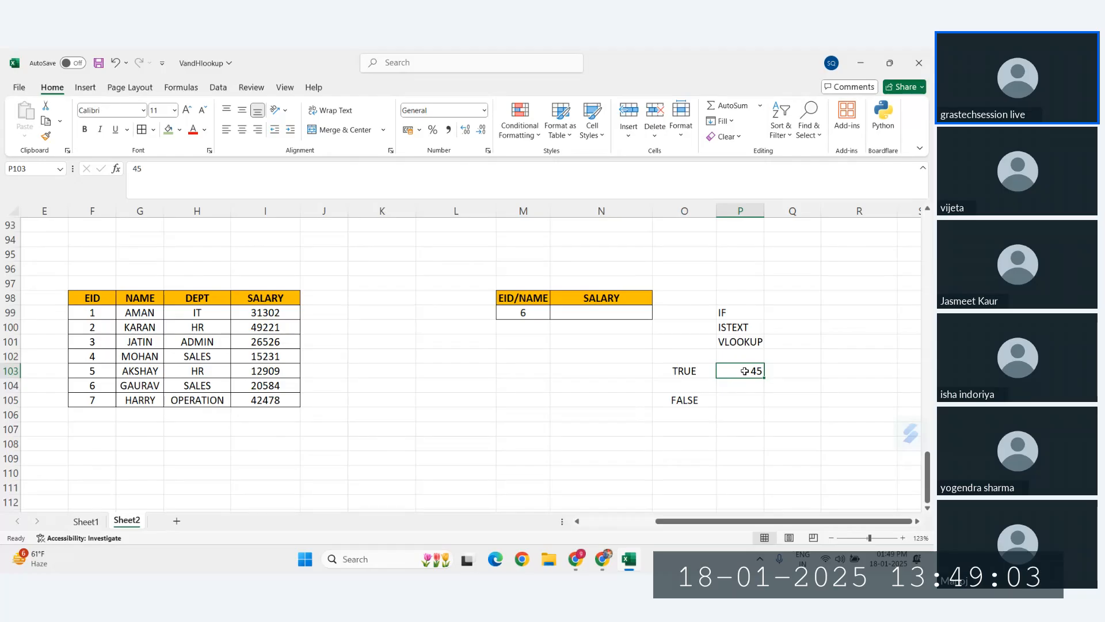
type("GHH")
key("Return")
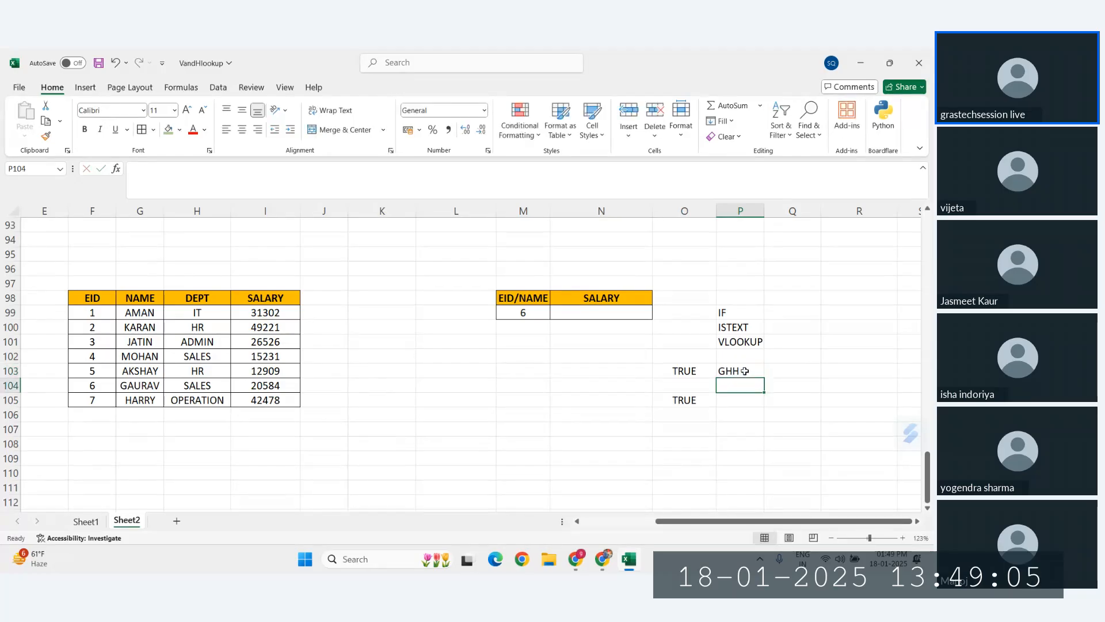
left_click(687, 402)
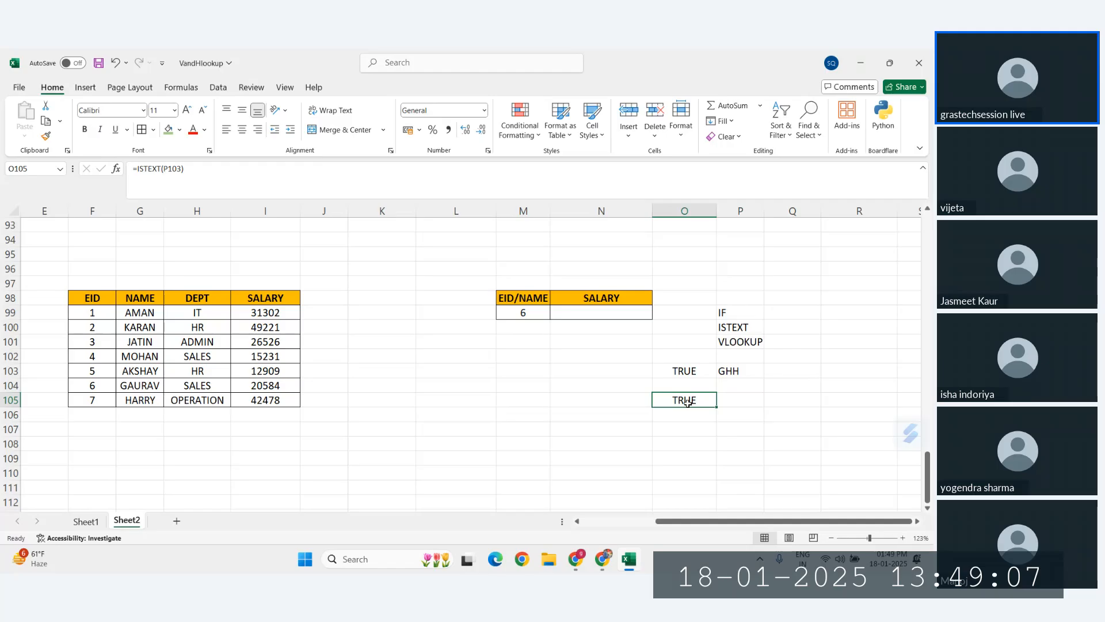
left_click(729, 372)
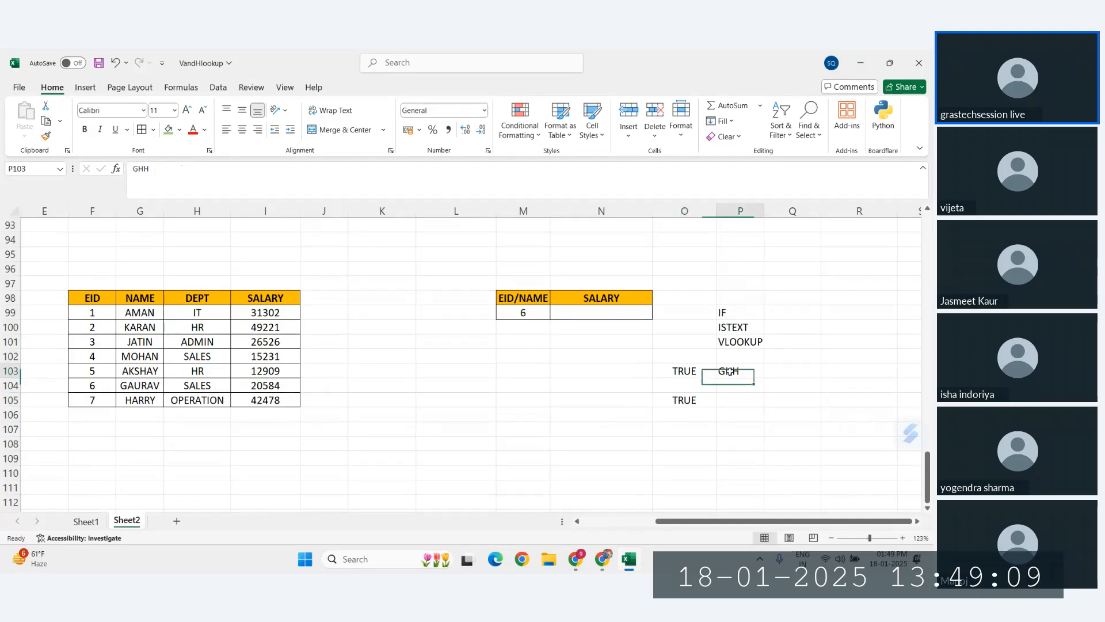
Examine which table range suits the lookup value in M99: G98:I105 for a name or F98:I105 for an employee ID
left_click(514, 314)
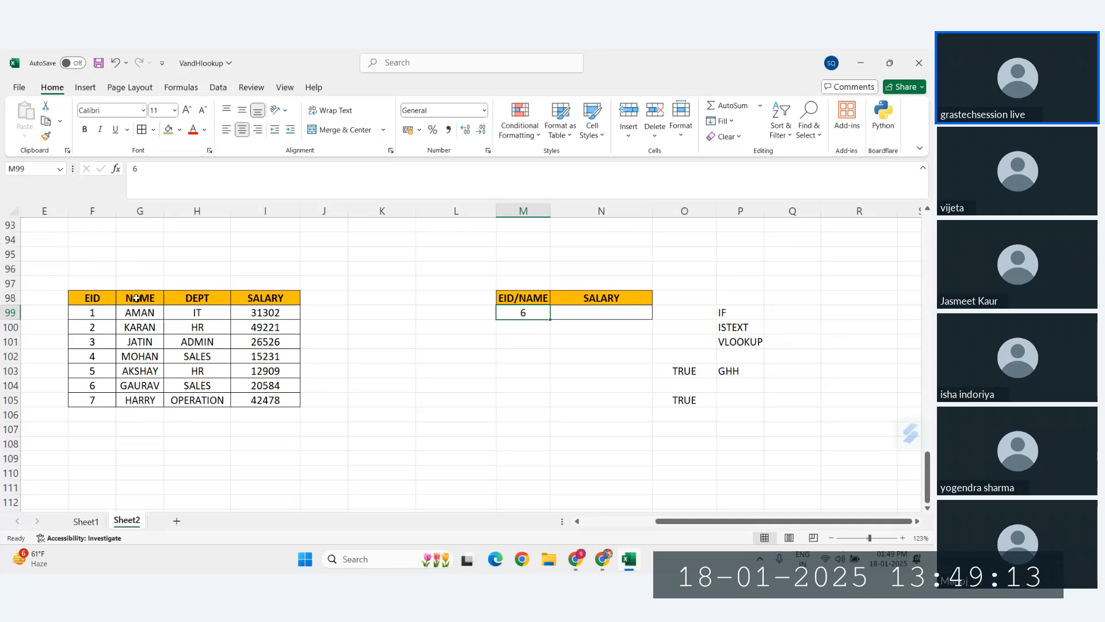
left_click_drag(136, 298, 270, 392)
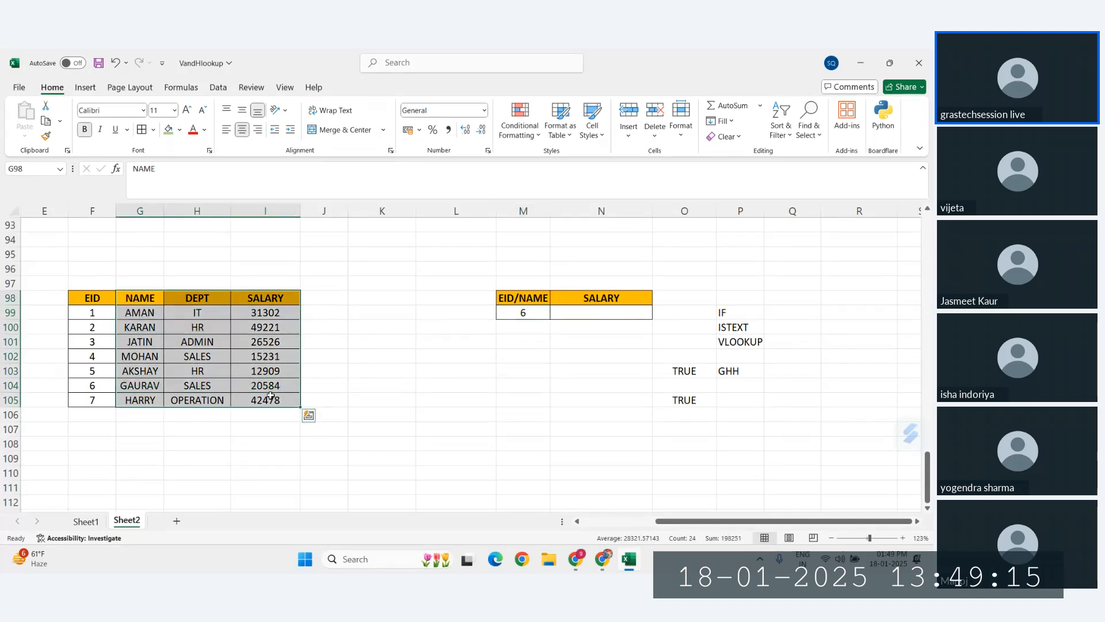
left_click(522, 314)
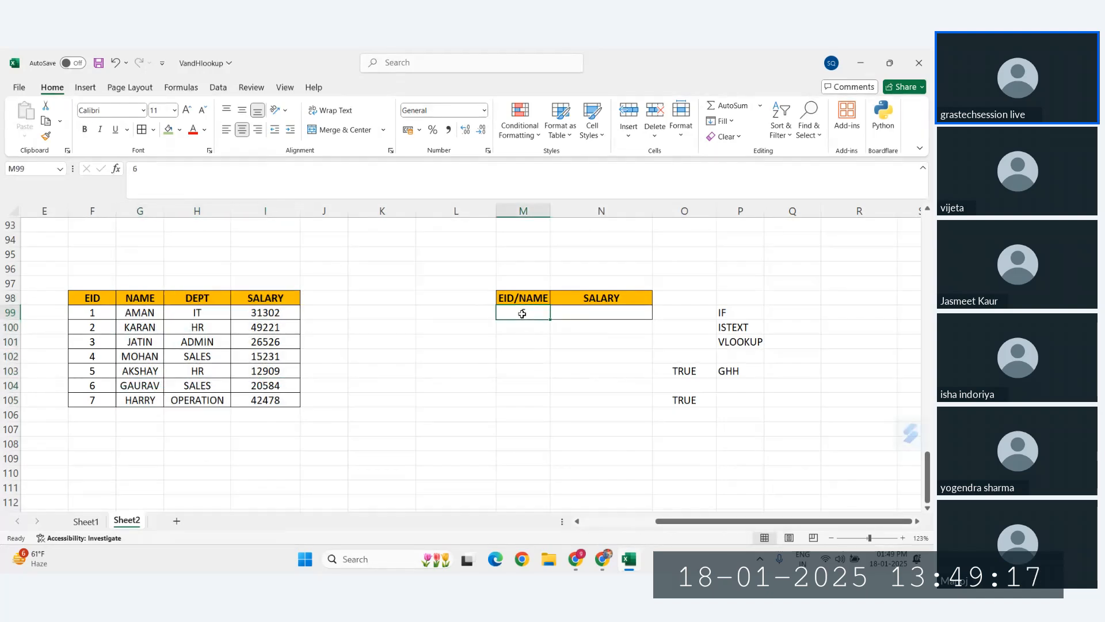
left_click_drag(86, 298, 278, 400)
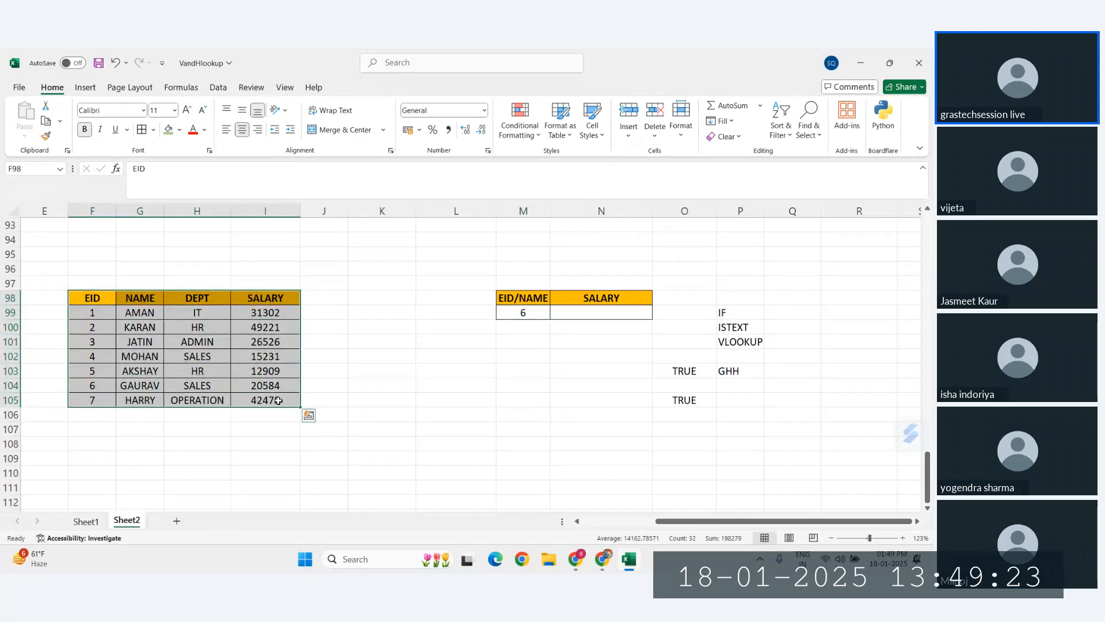
left_click(350, 388)
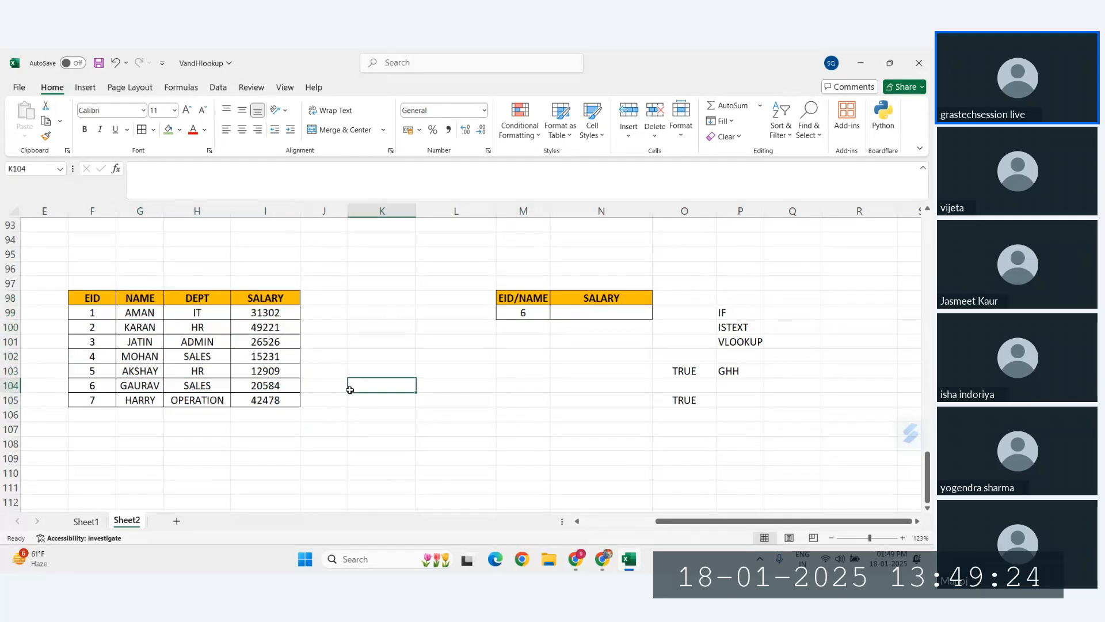
left_click(521, 312)
left_click_drag(126, 297, 273, 401)
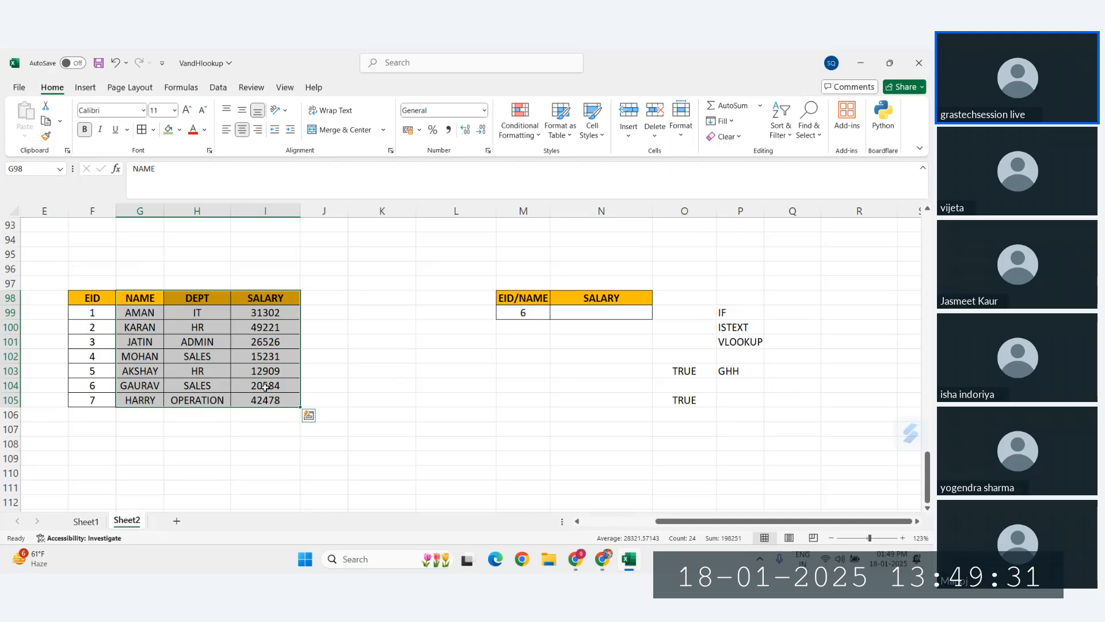
left_click(526, 316)
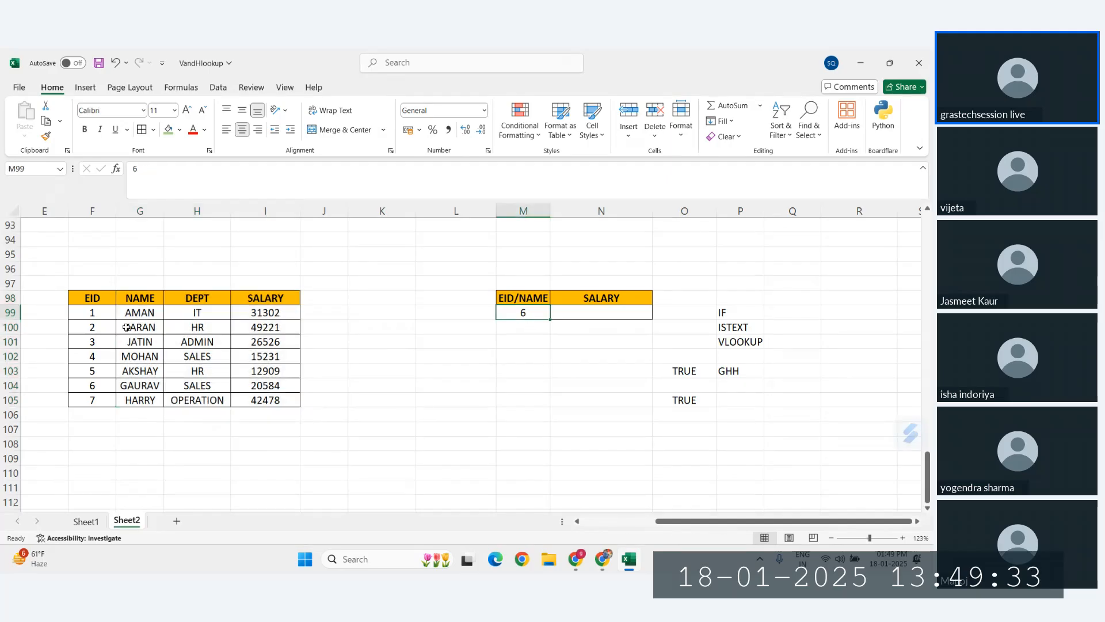
left_click_drag(91, 297, 285, 403)
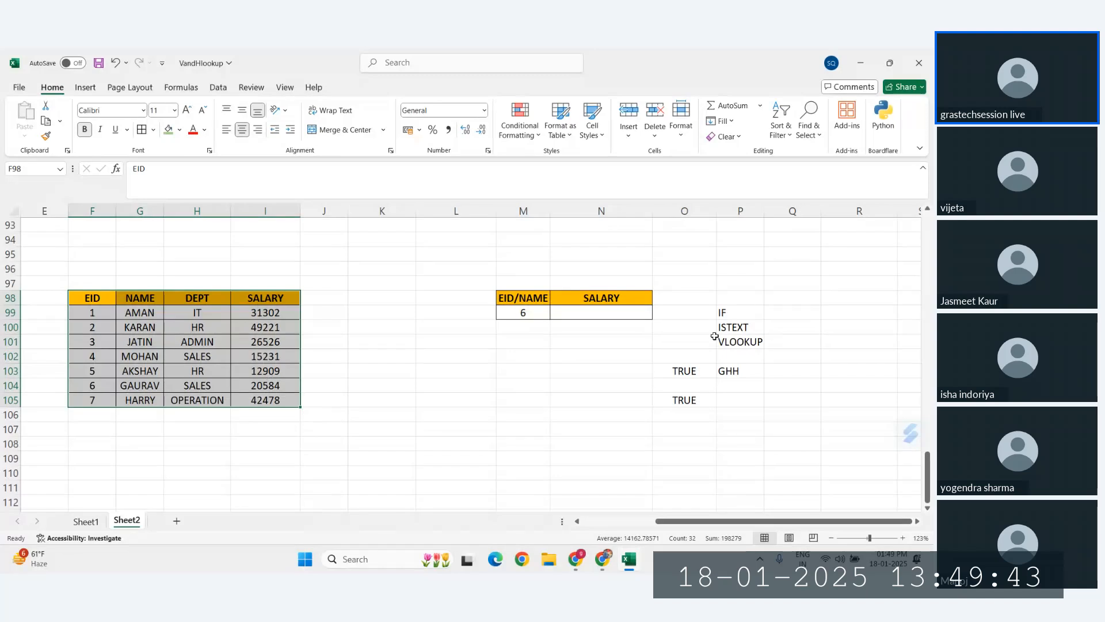
left_click(746, 344)
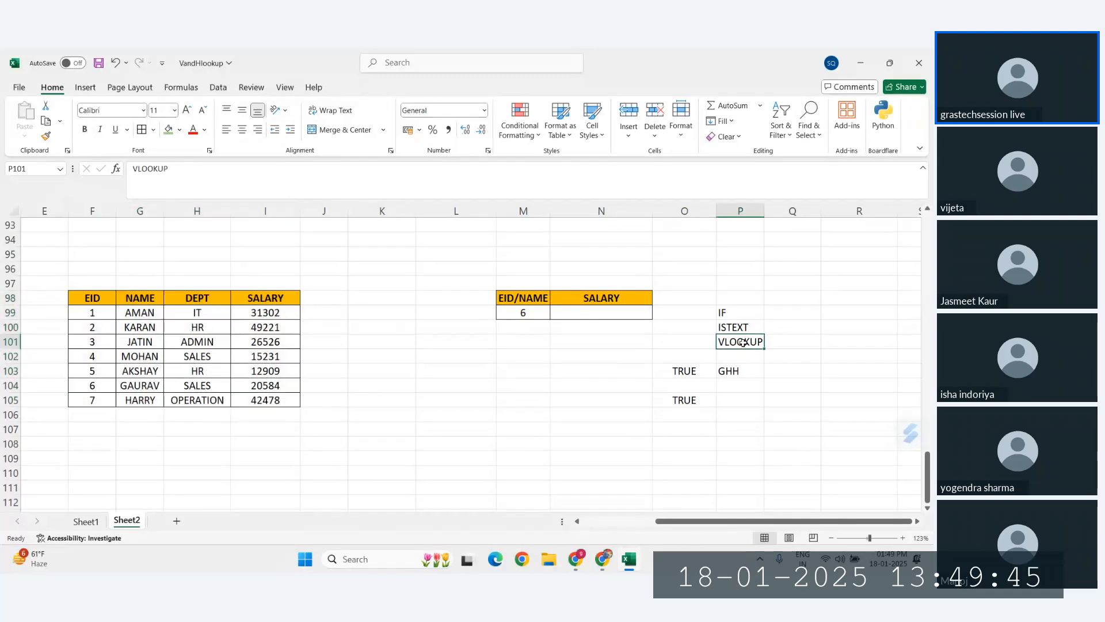
Begin an IF formula in the SALARY cell N99 with ISTEXT(M99) as its logical test
left_click(581, 309)
type("=")
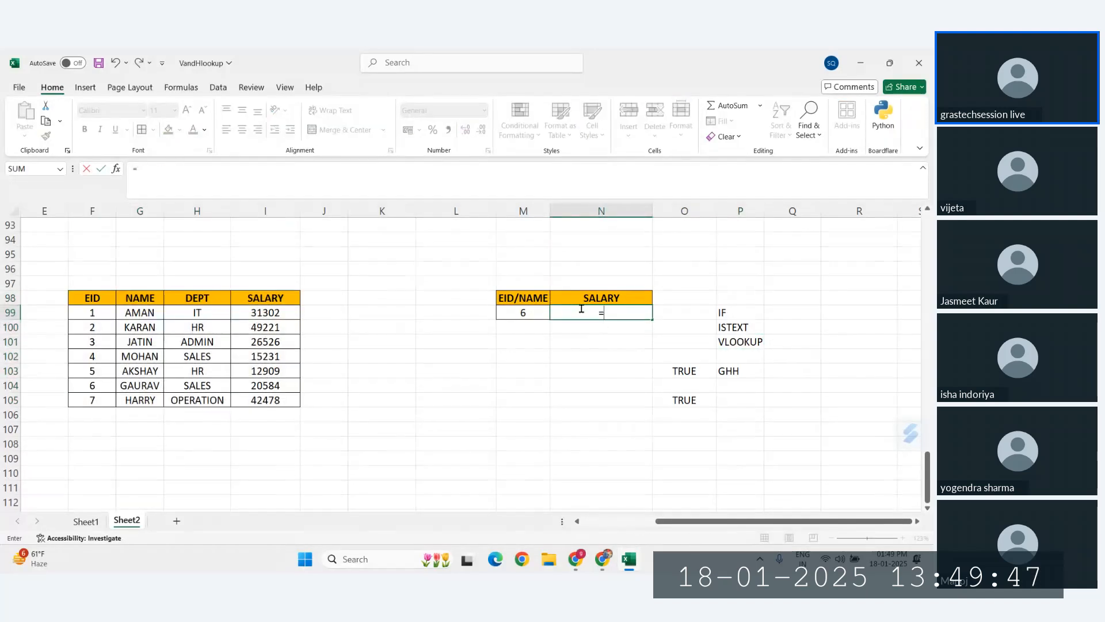
type("IF(")
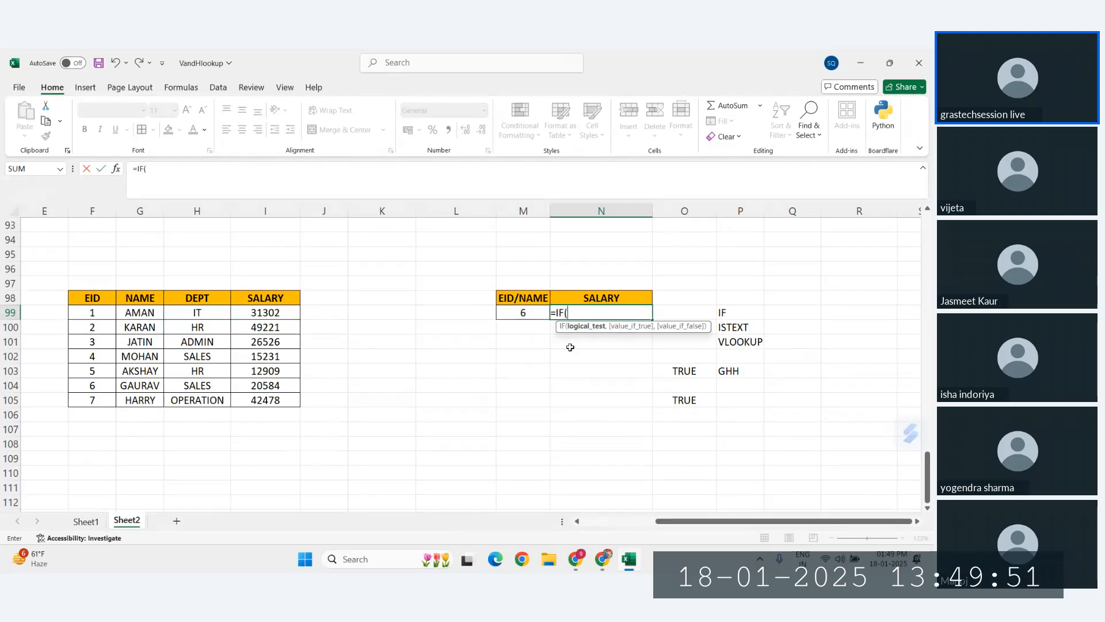
type("ISTEXT(")
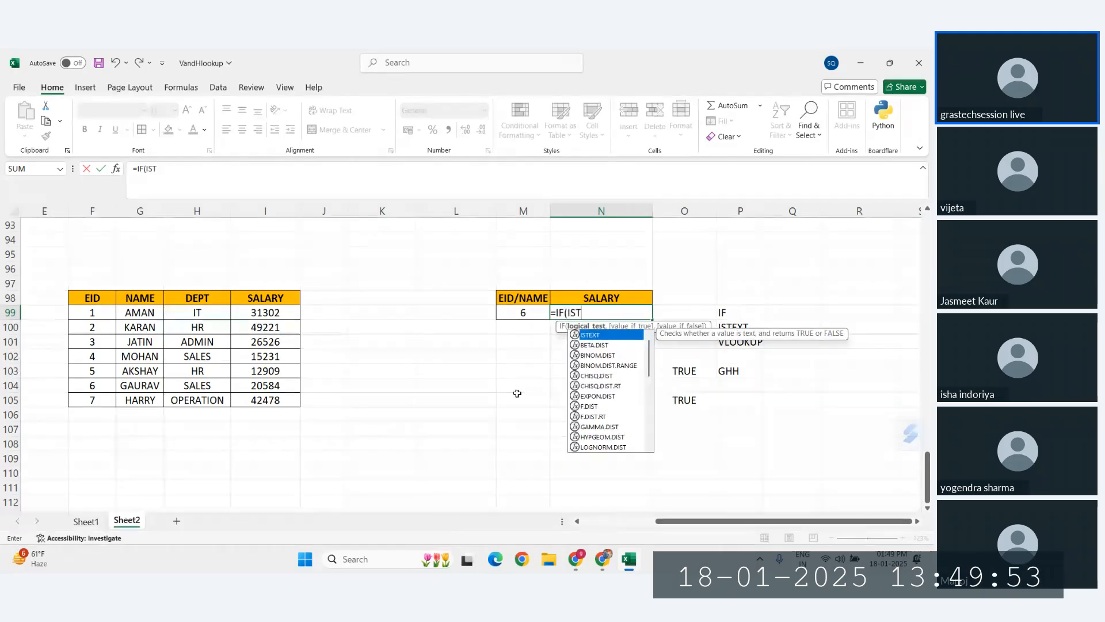
left_click(514, 316)
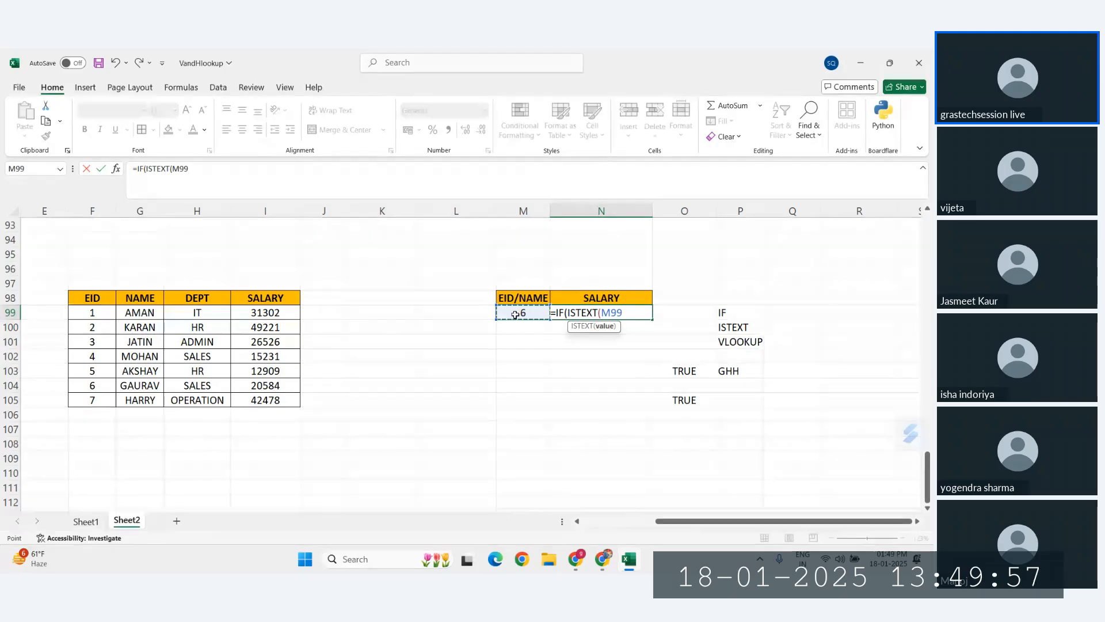
type(")")
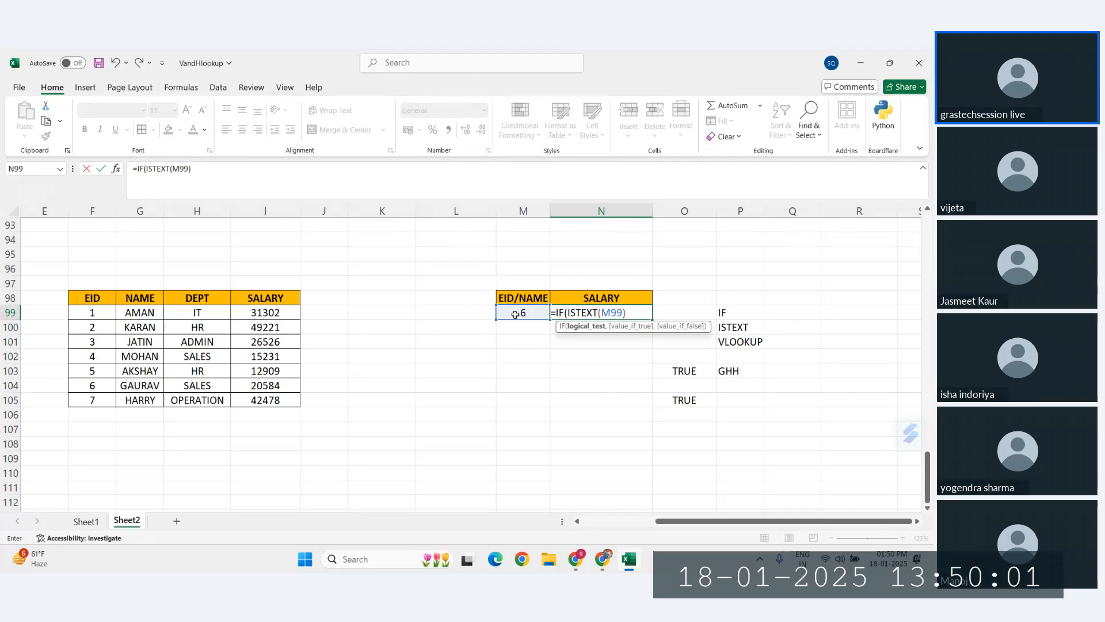
type(",")
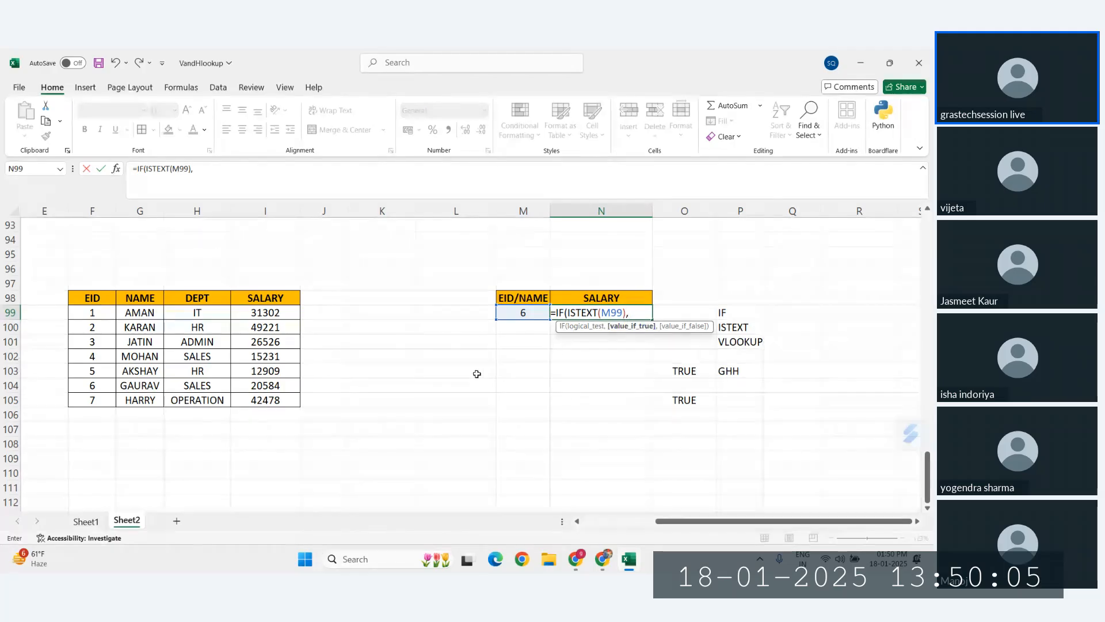
Add VLOOKUP(M99,G98:I105,3,0) as the value-if-true argument of the IF formula in N99
type("VLOOKUP(")
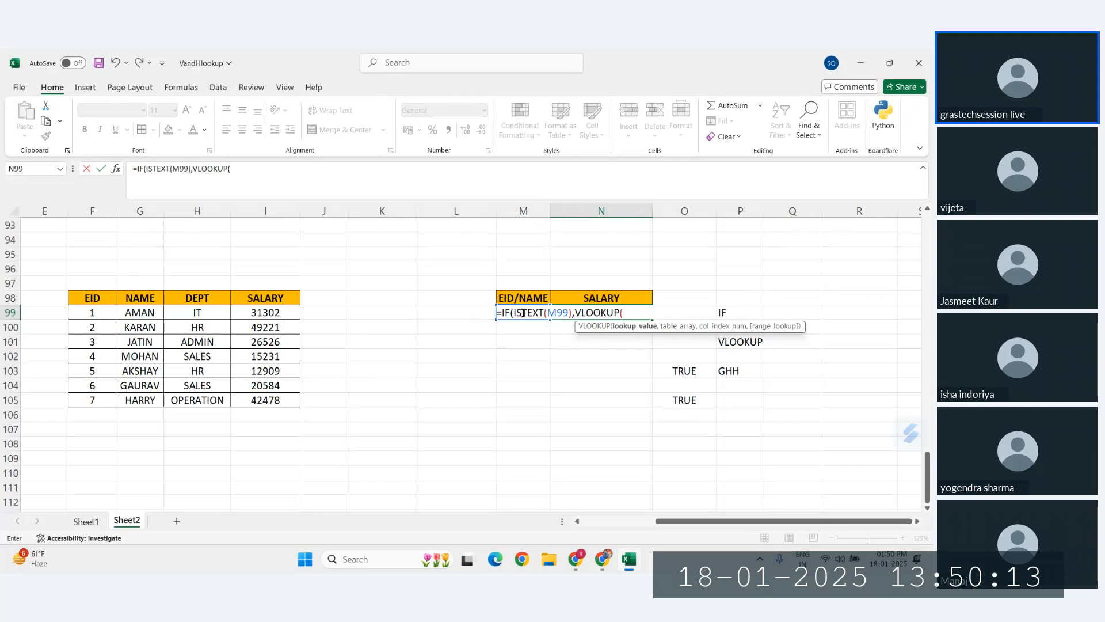
left_click(439, 312)
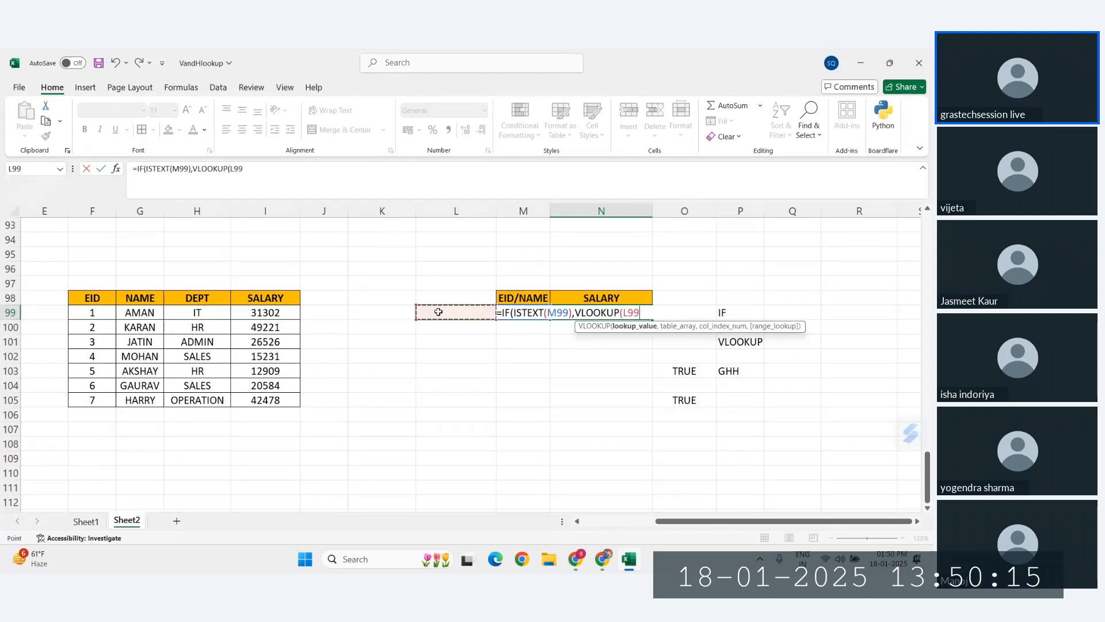
key("Right")
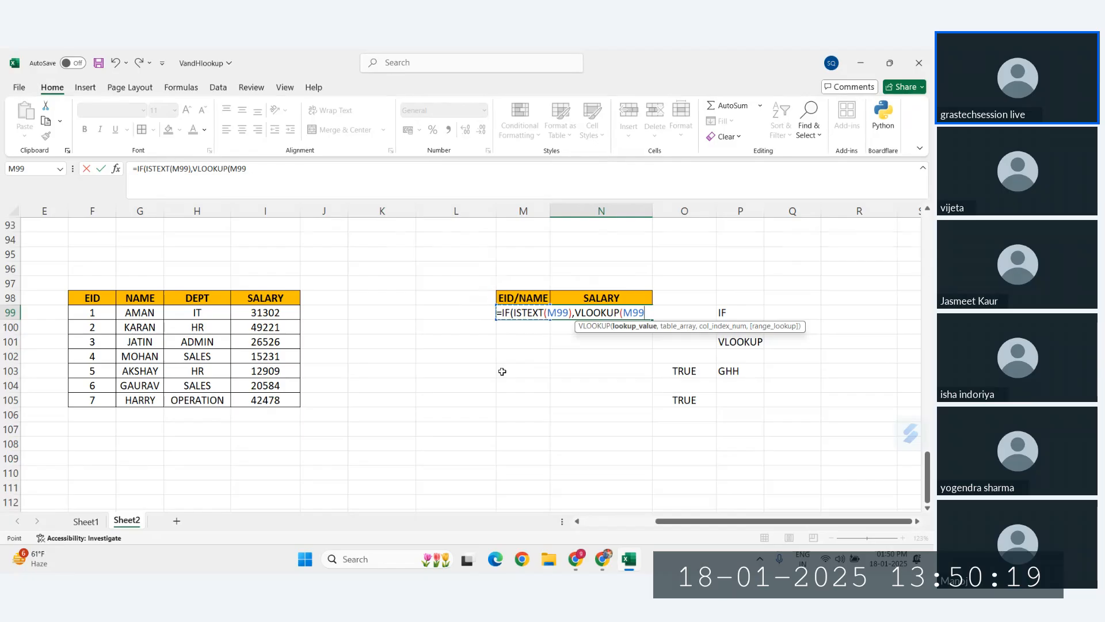
type(",")
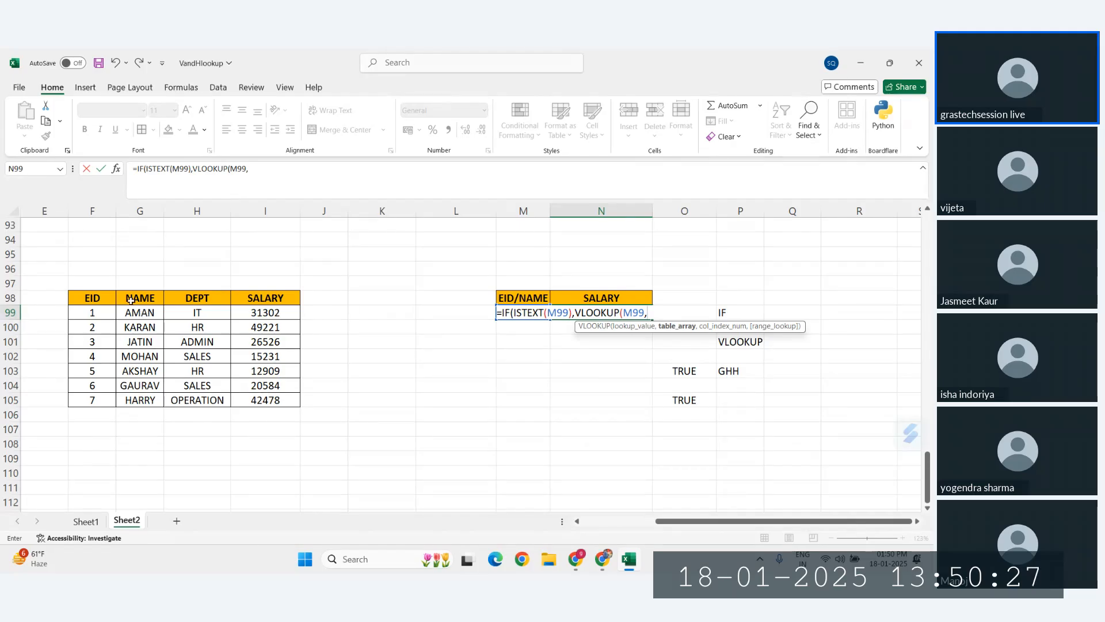
left_click_drag(131, 299, 262, 397)
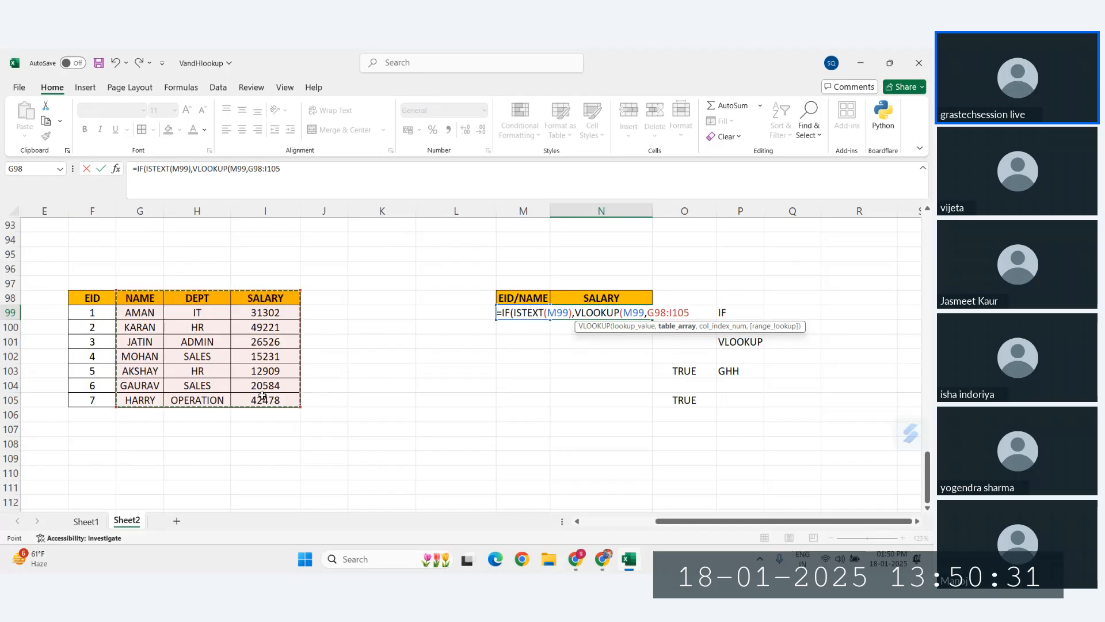
type(",")
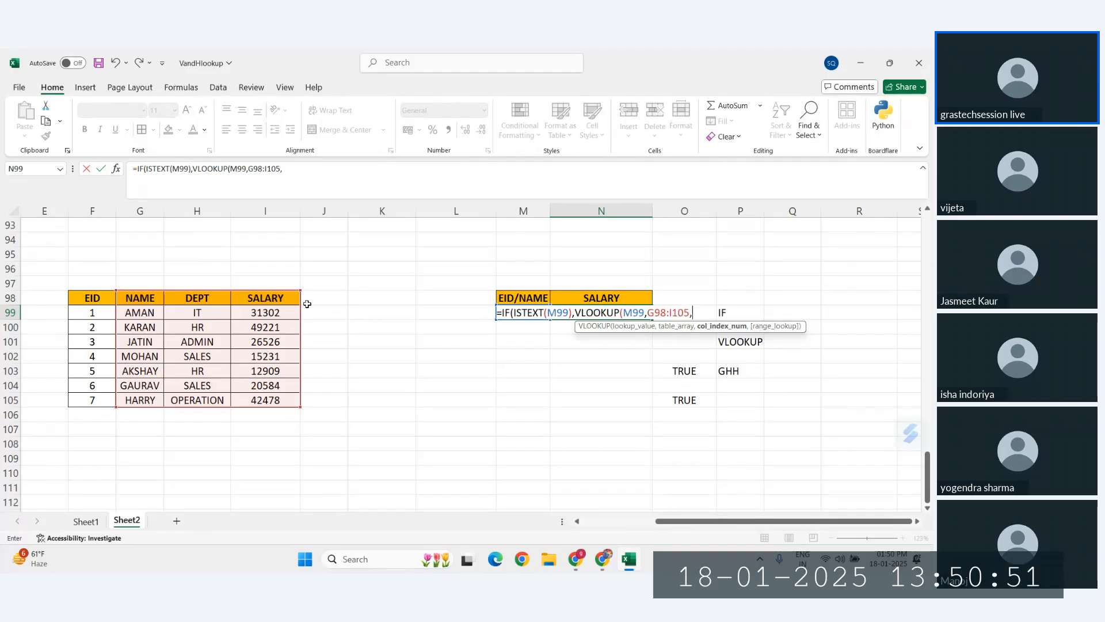
type("3,")
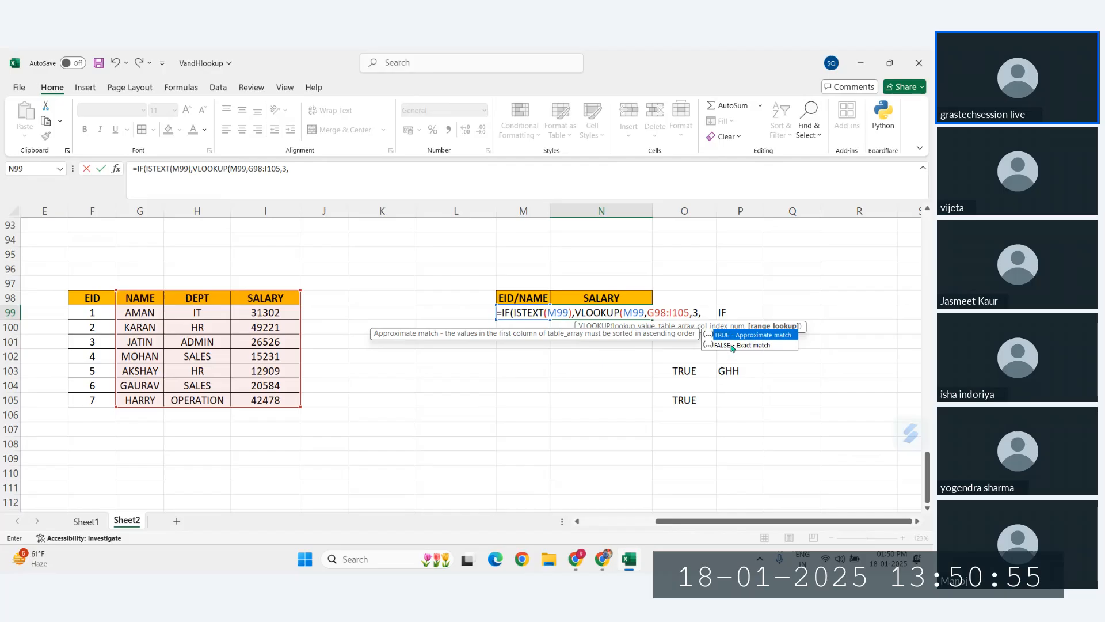
type("0)")
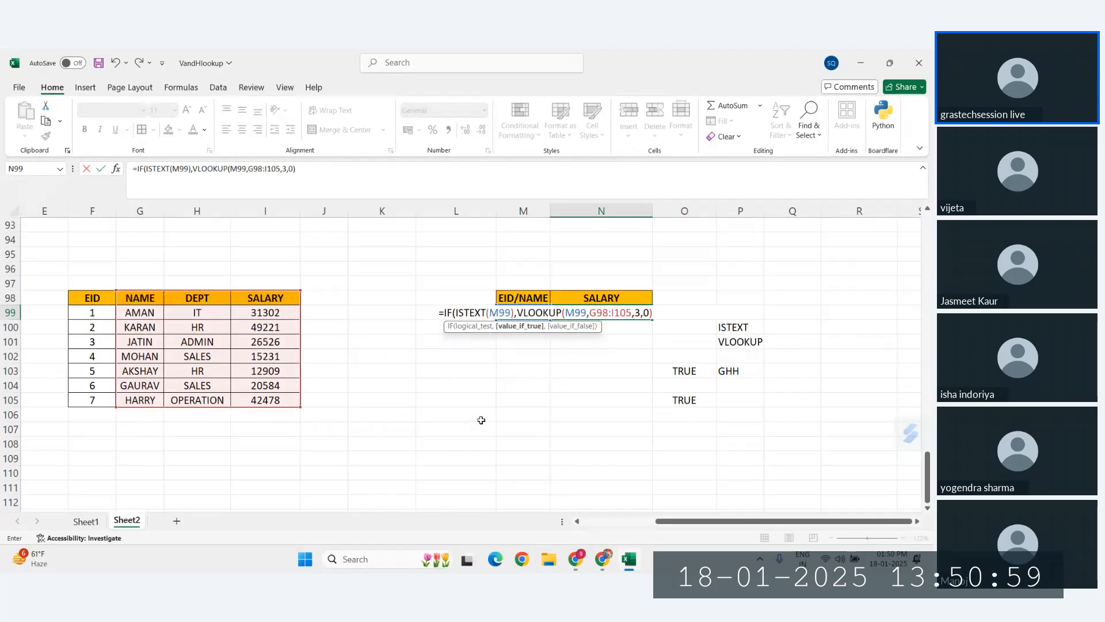
type(",")
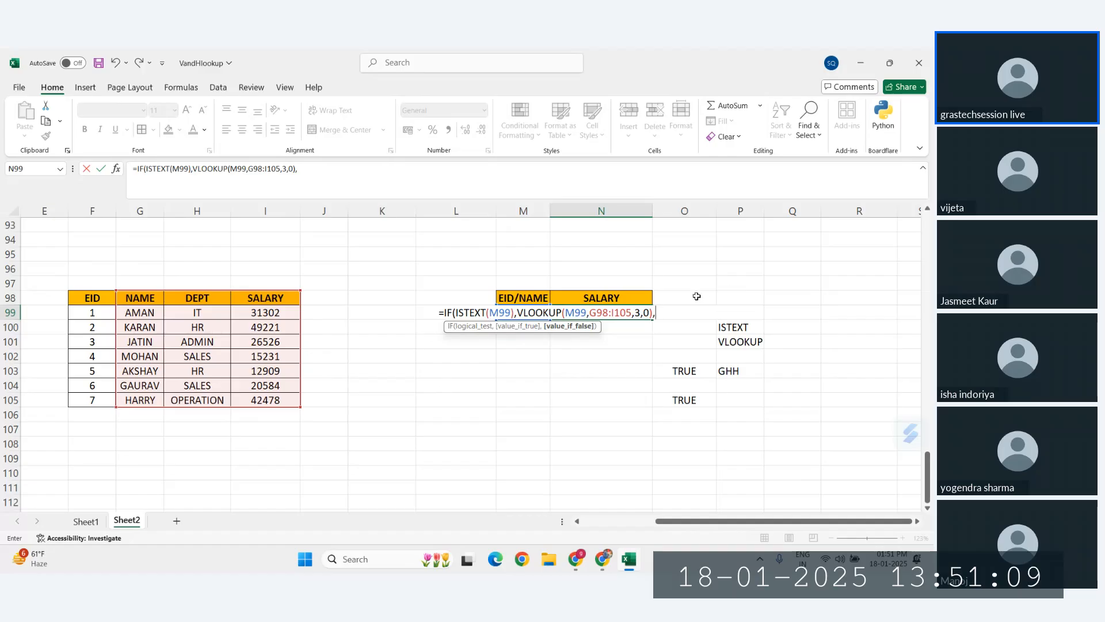
Complete the IF formula in N99 with VLOOKUP(M99,F98:I105,4,0) as the value-if-false argument and commit it
type("VL")
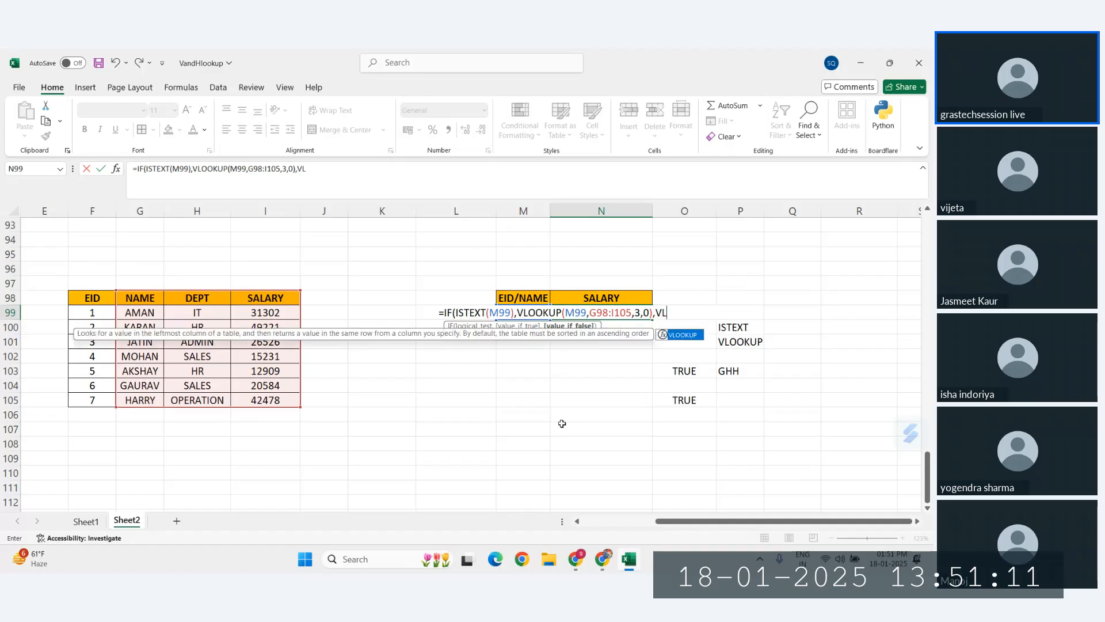
key("Tab")
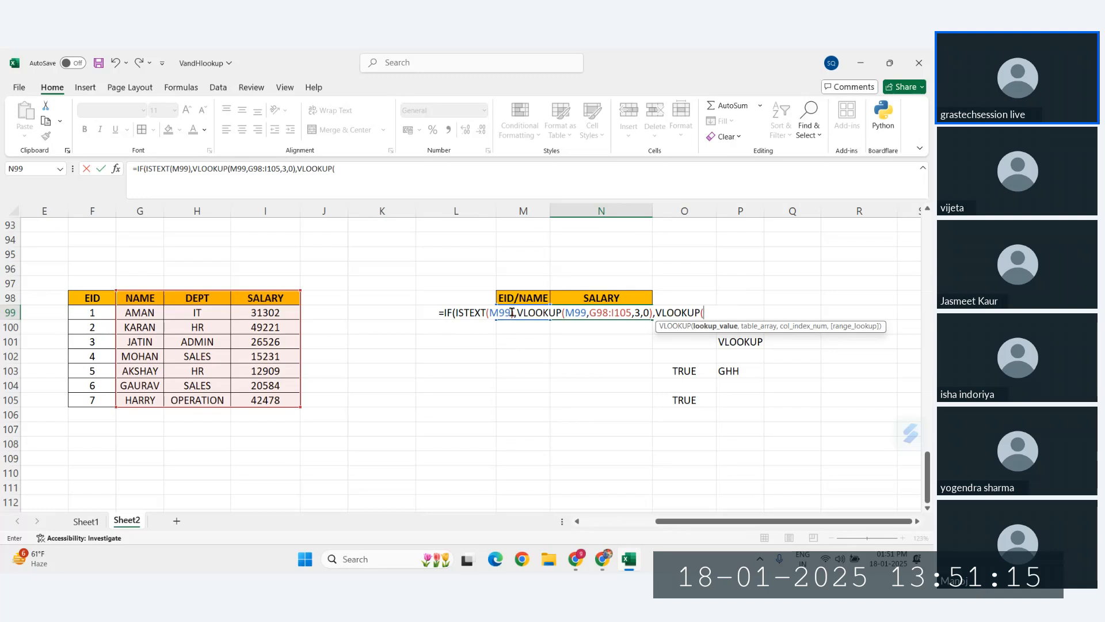
left_click(521, 342)
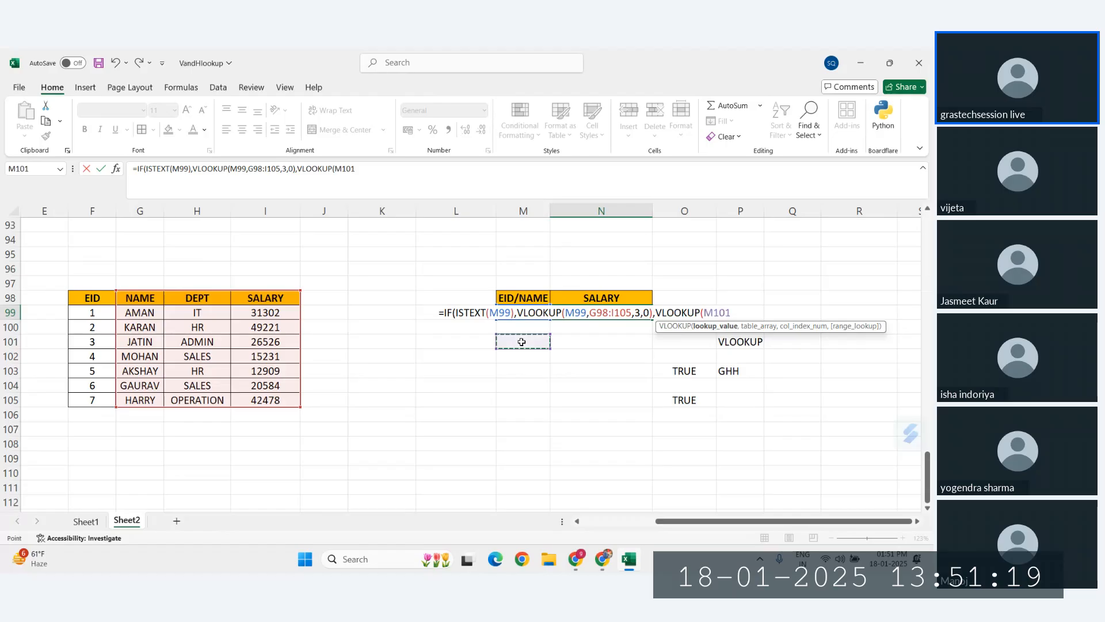
key("Up")
key("Up")
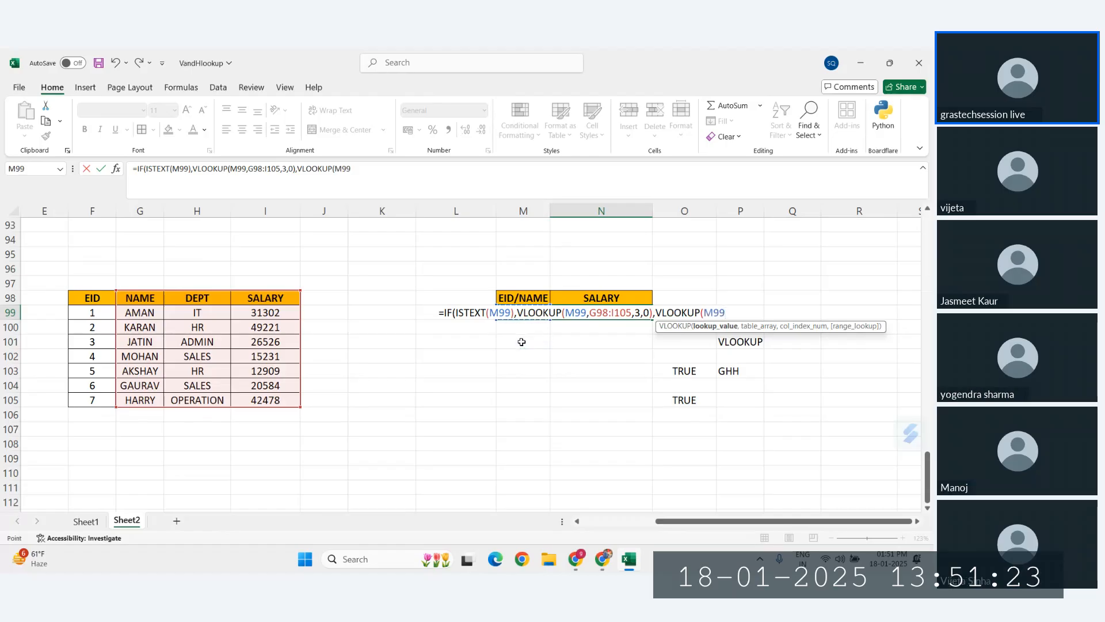
type(",")
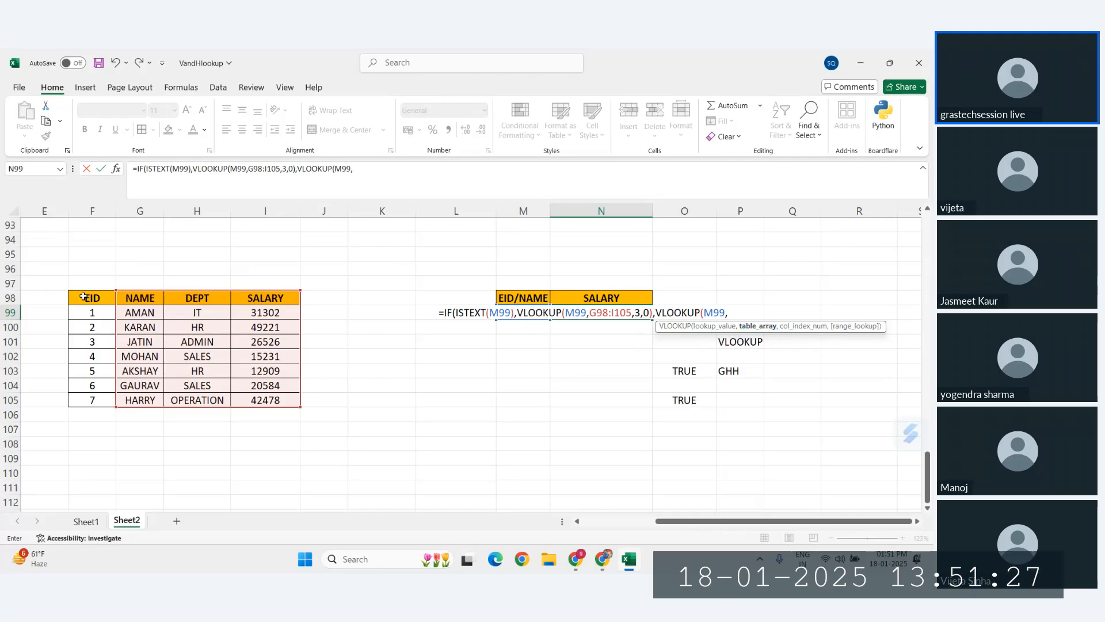
left_click_drag(83, 297, 282, 400)
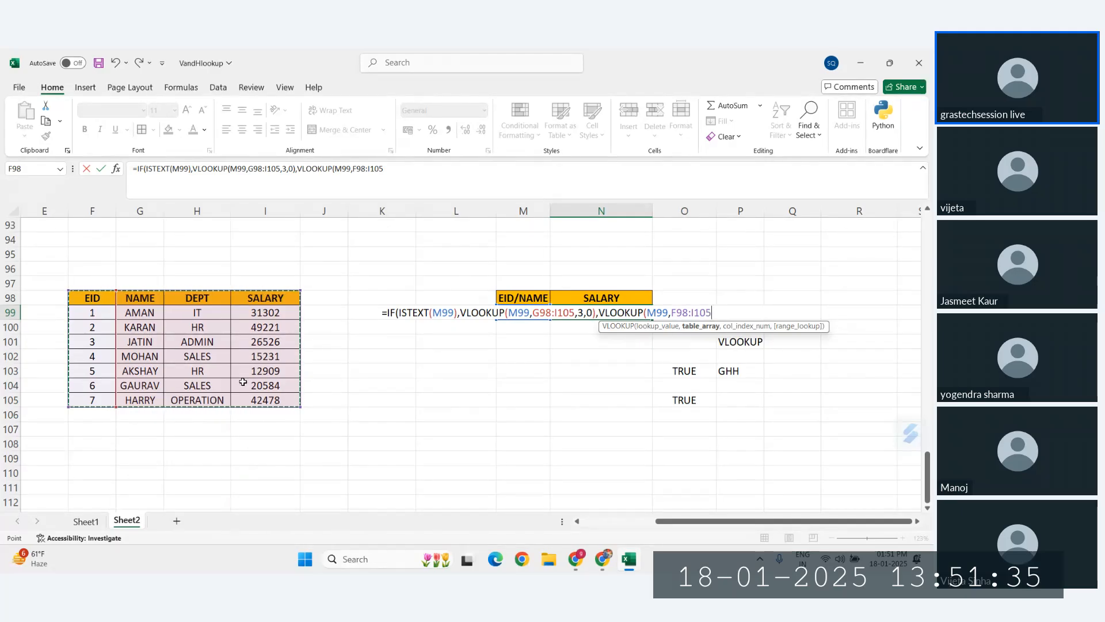
type(",")
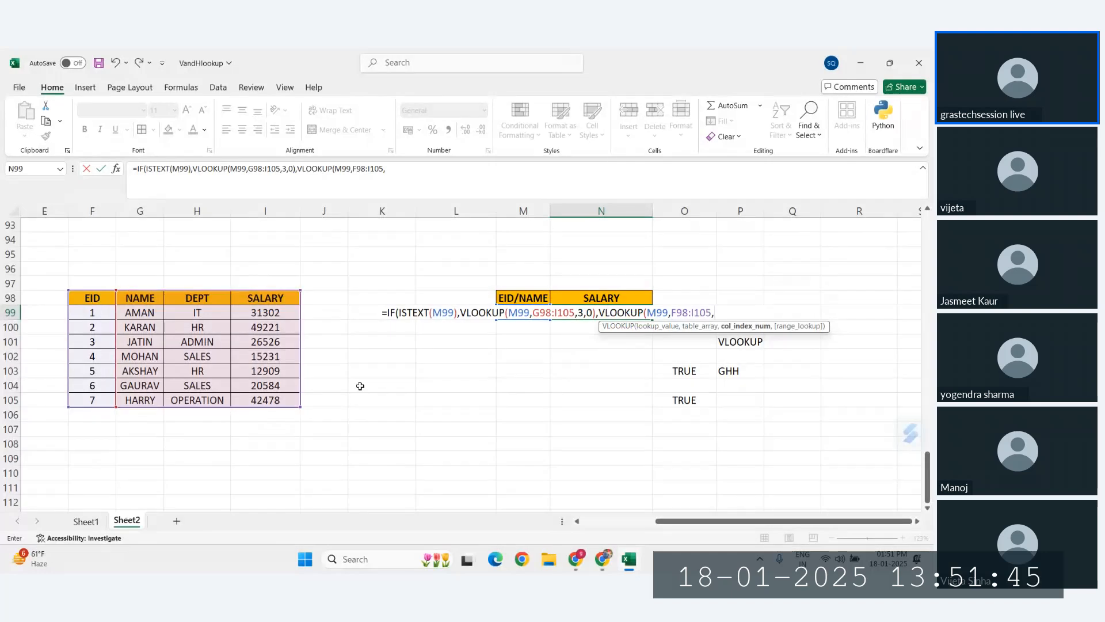
type("4,")
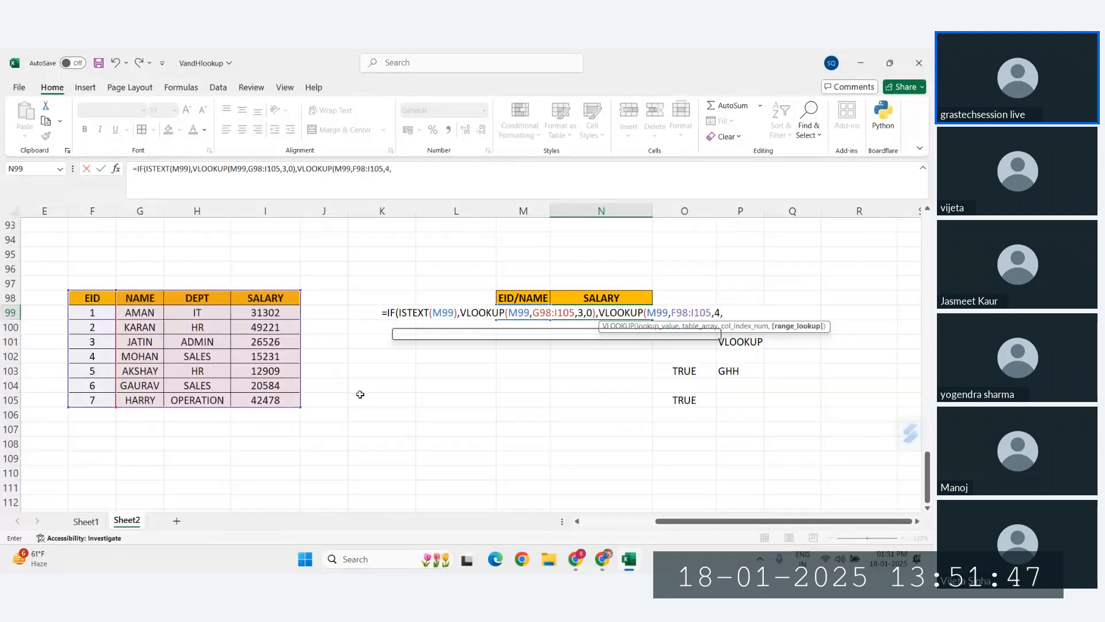
type("0")
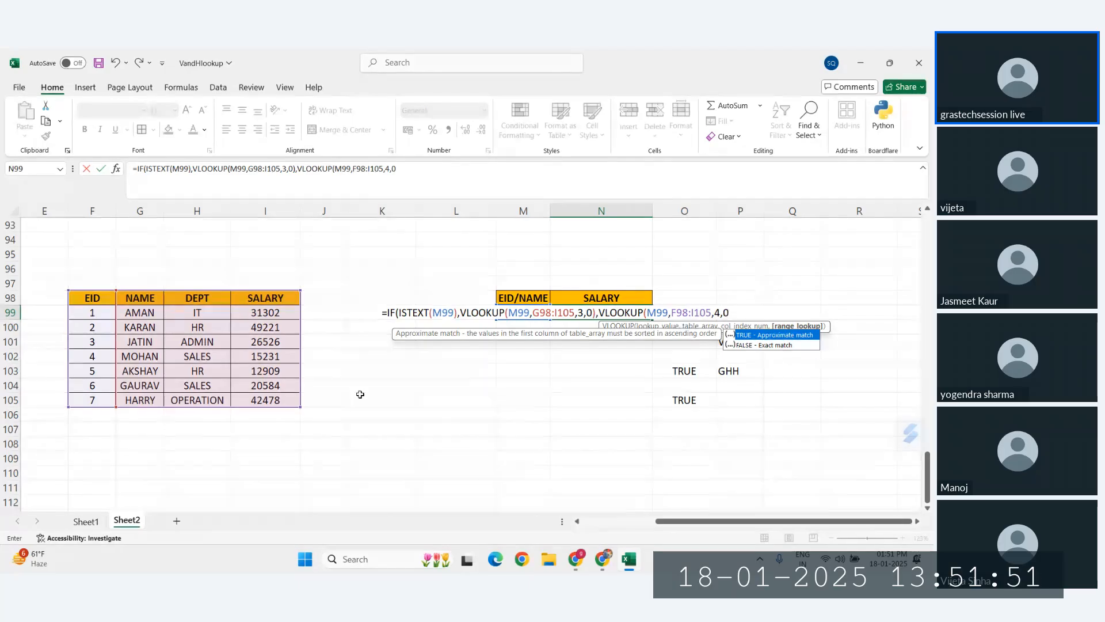
type(")")
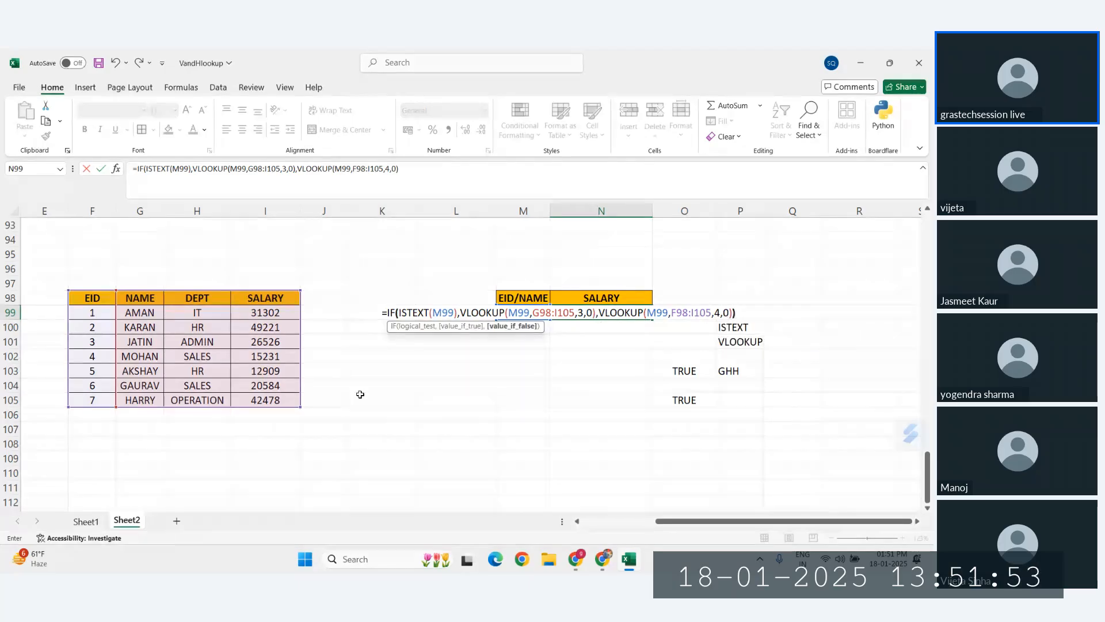
type(")")
key("Return")
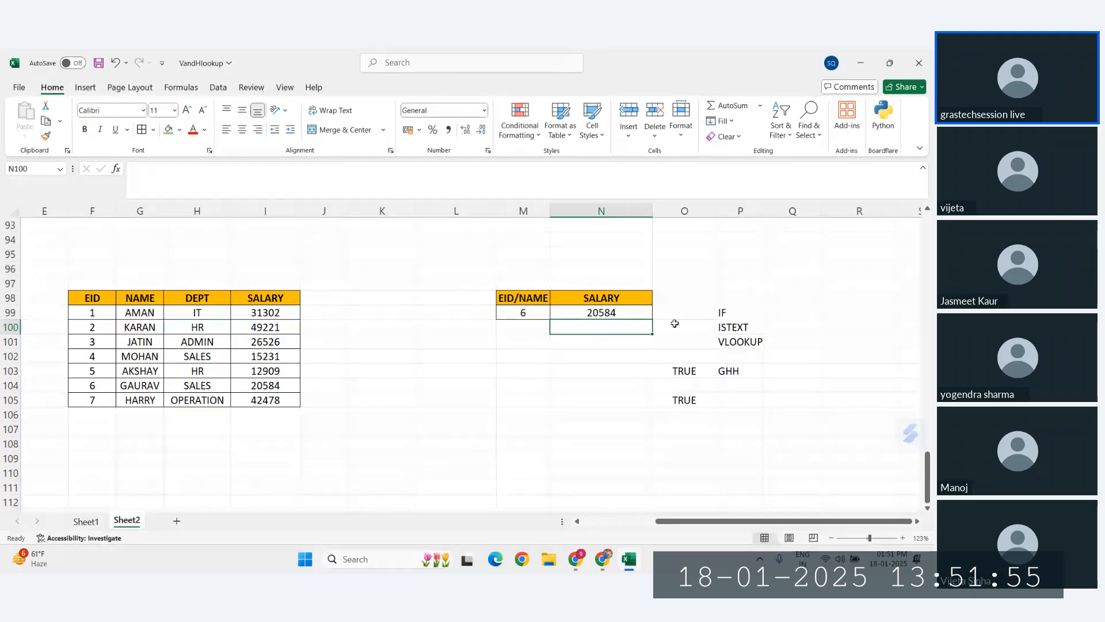
Test the salary lookup by entering the name of the employee with EID 4 in M99, and replace it with the EID 3
left_click(619, 311)
left_click(517, 313)
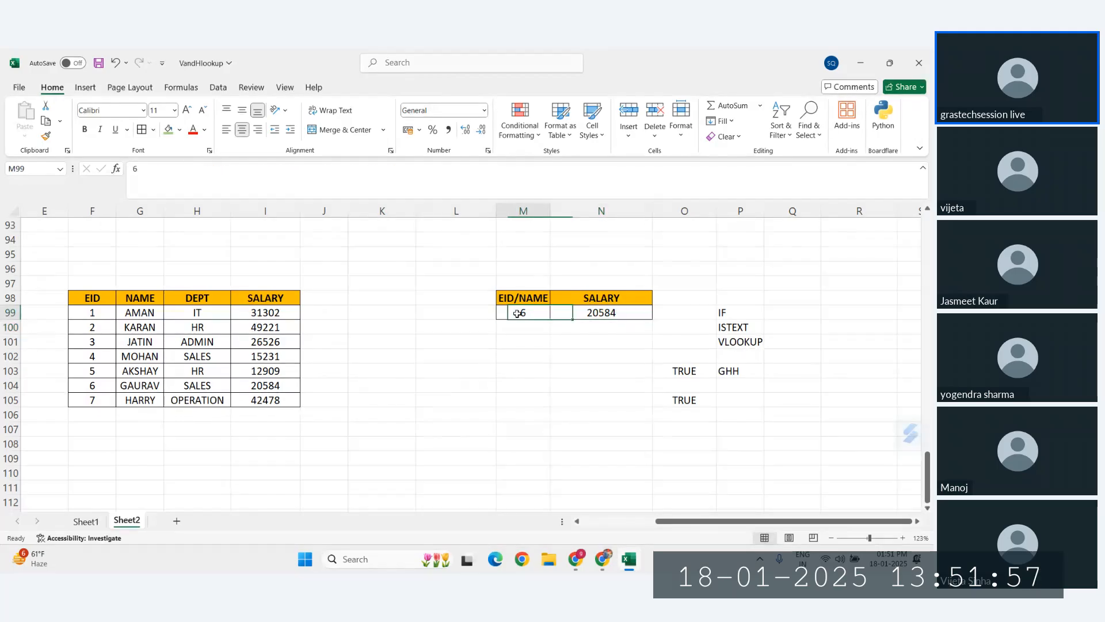
type("MOHAN")
key("Return")
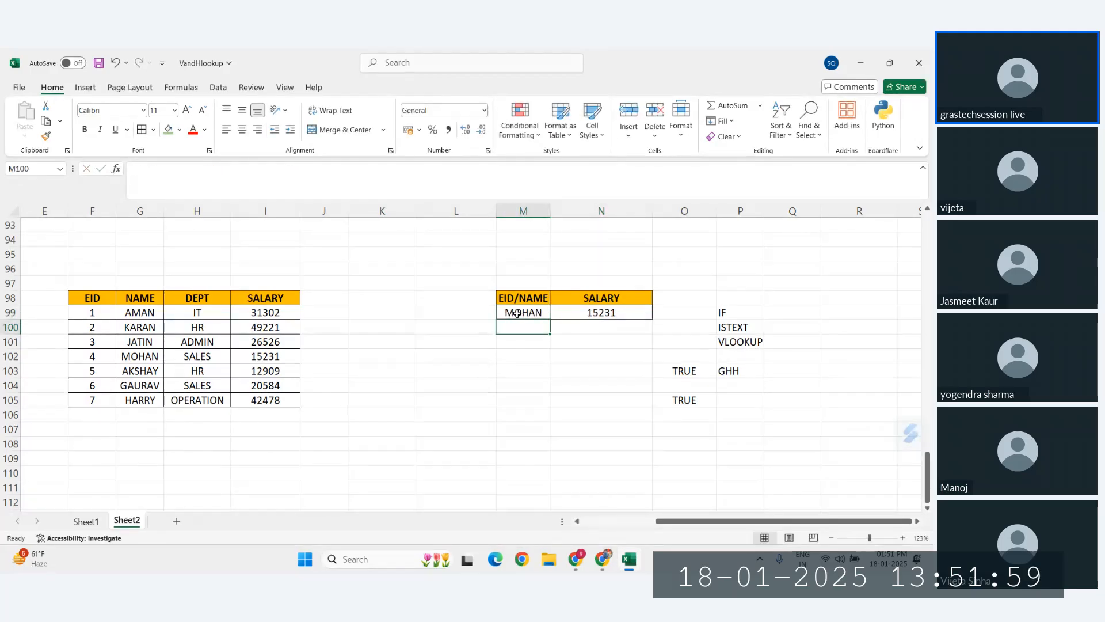
left_click(527, 313)
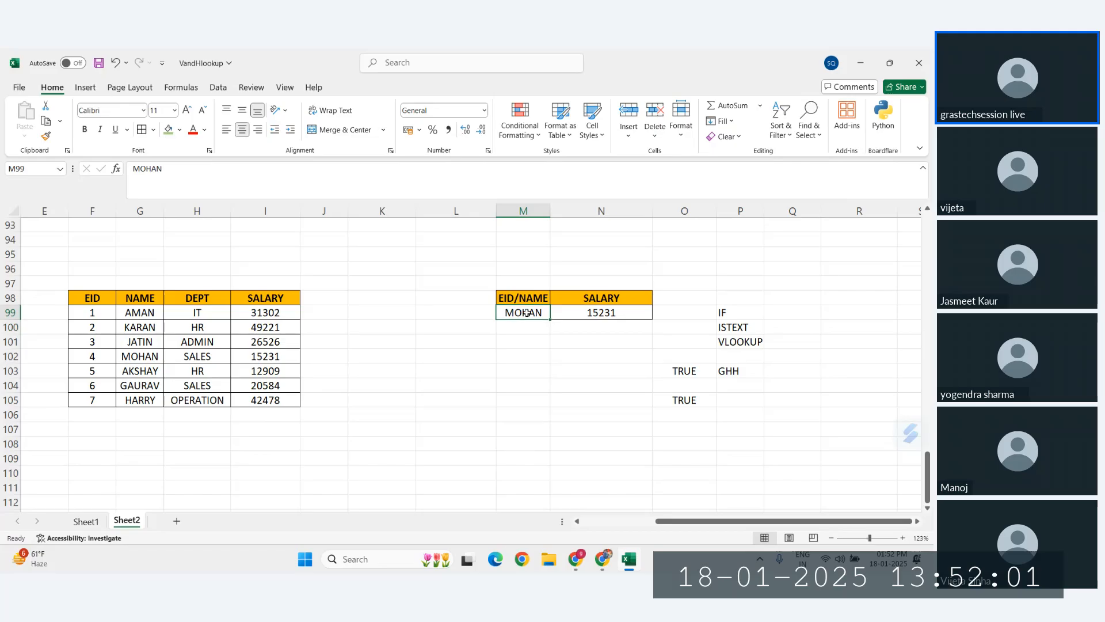
type("3")
key("Return")
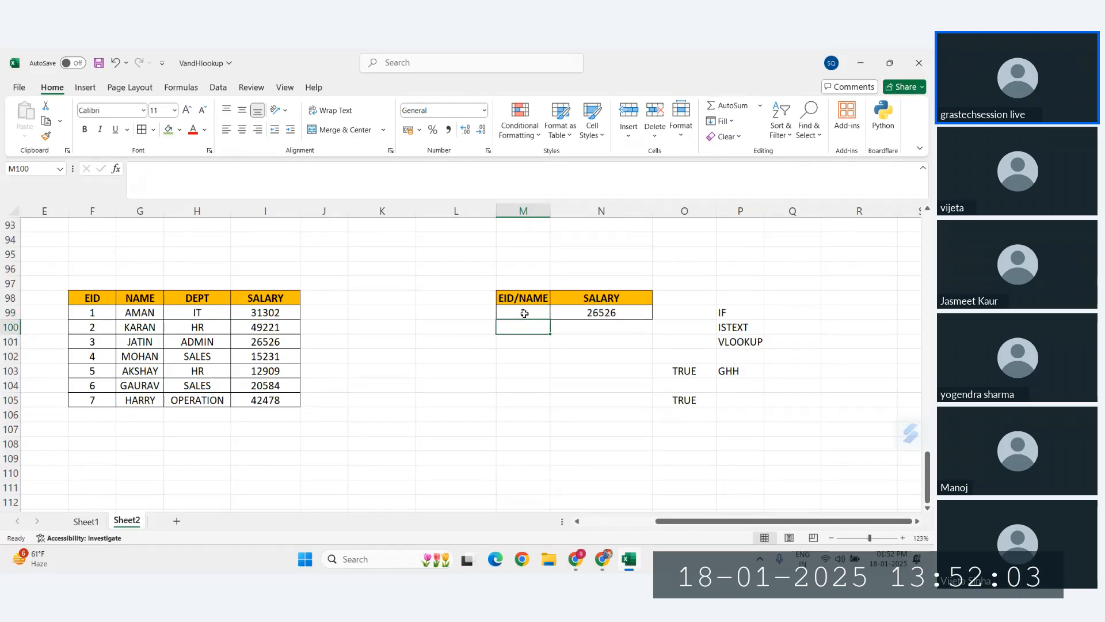
Test the salary lookup with the EID 7 in M99, and replace it with the name of the employee with EID 6
left_click(522, 312)
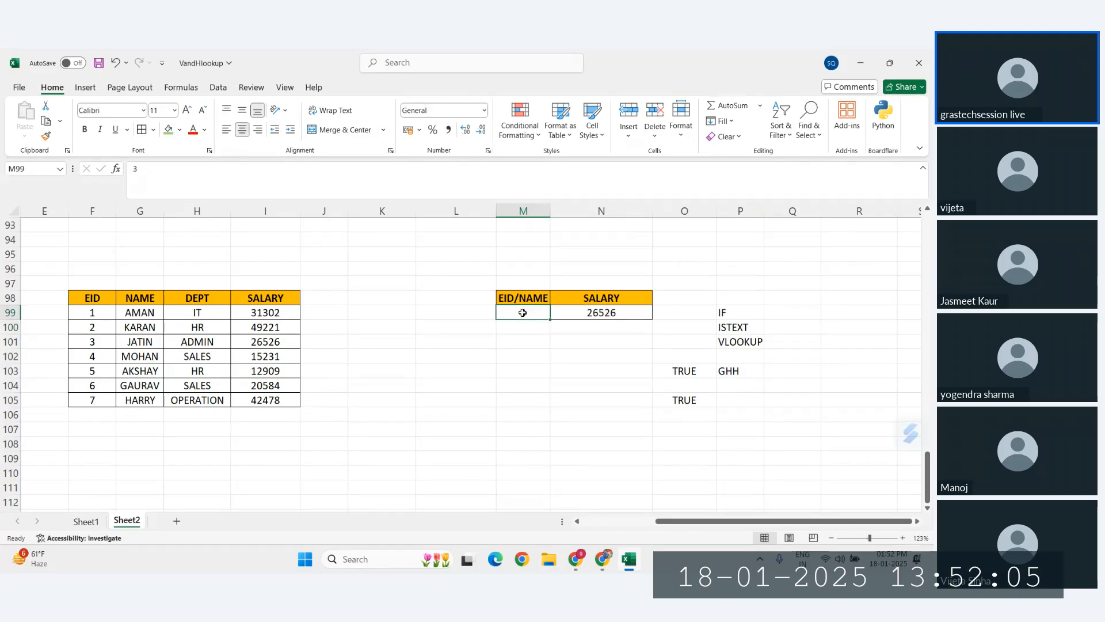
type("7")
key("Return")
left_click(537, 313)
type("GAURAV")
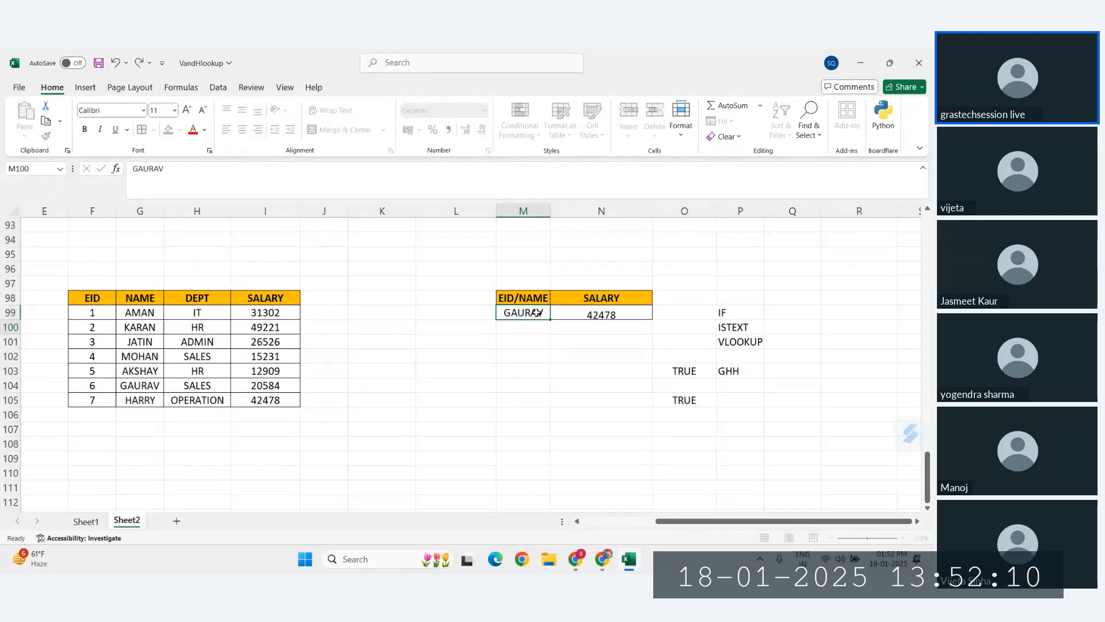
key("Return")
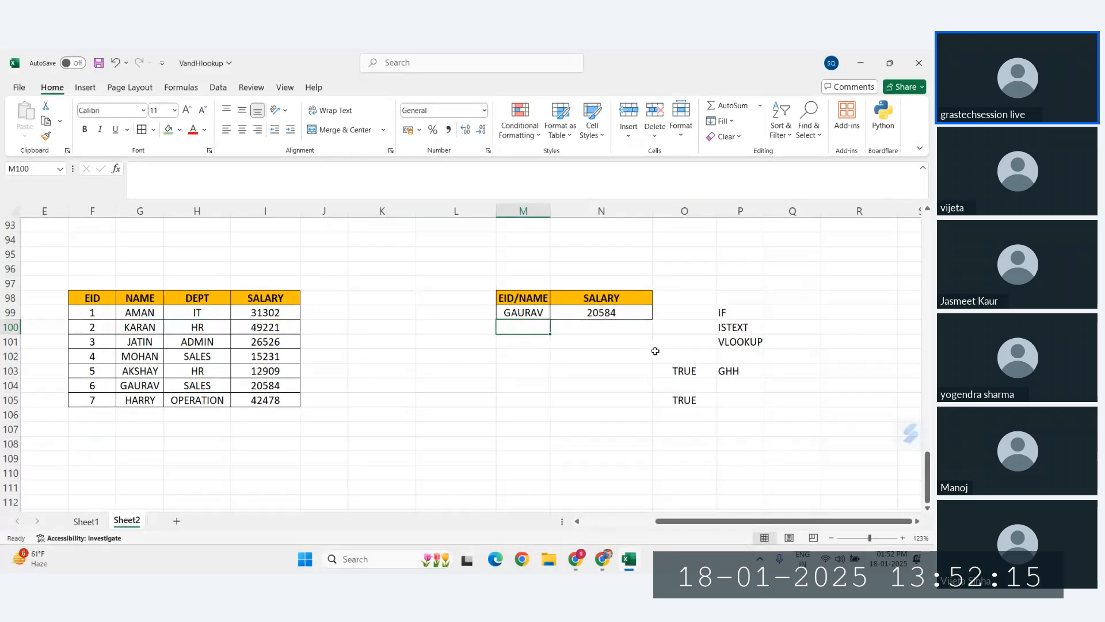
Clear the salary formula in N99 and begin a new IF formula with ISTEXT(M99) as its logical test
left_click(608, 312)
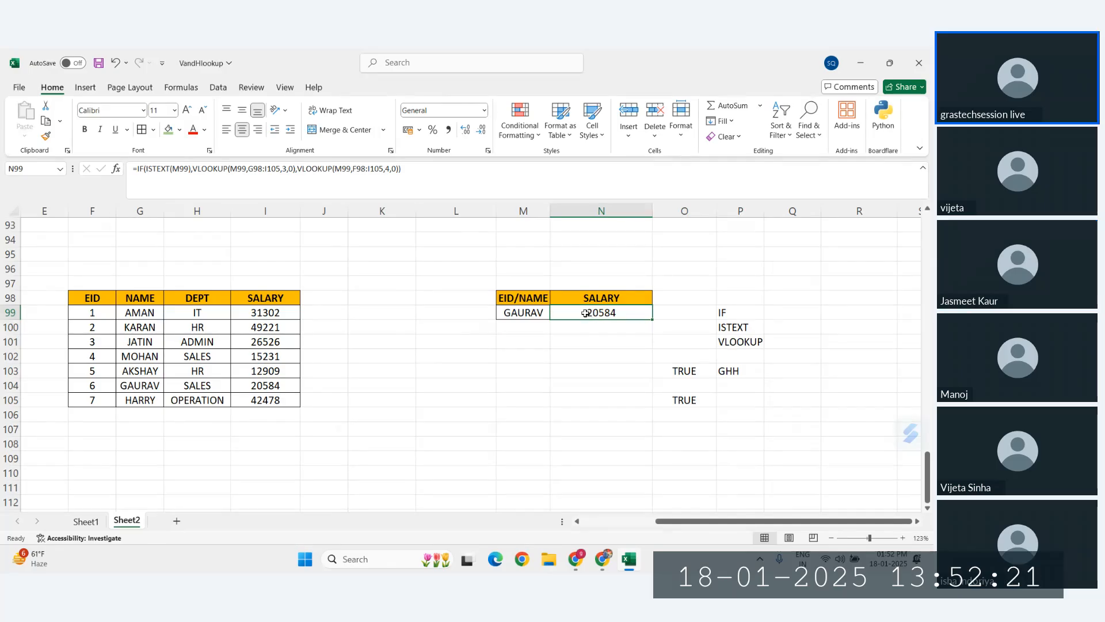
key("Delete")
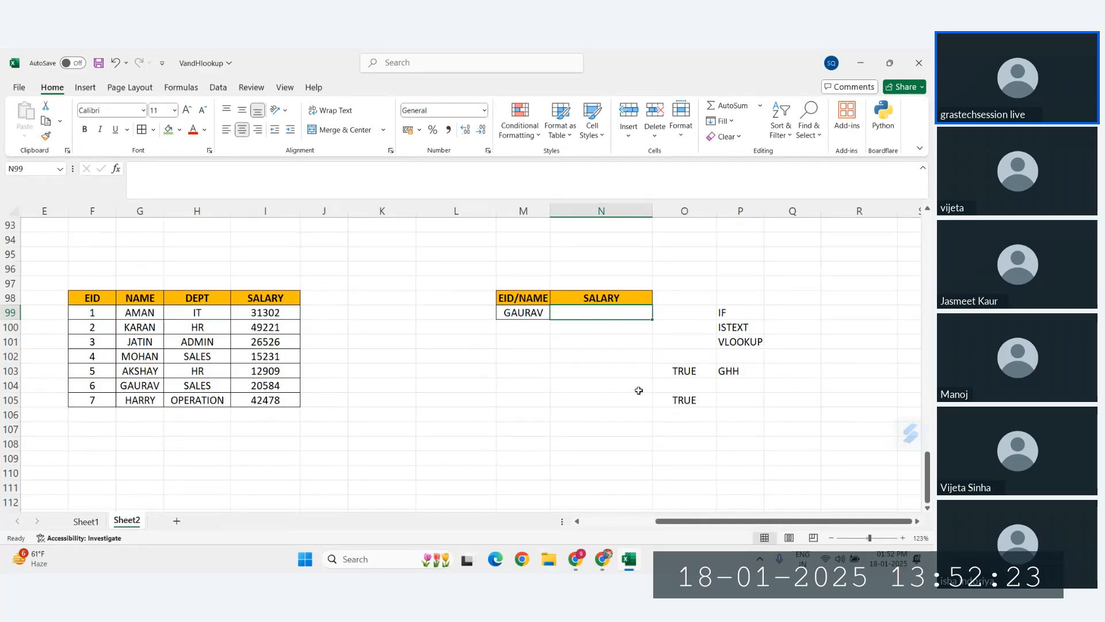
type("=")
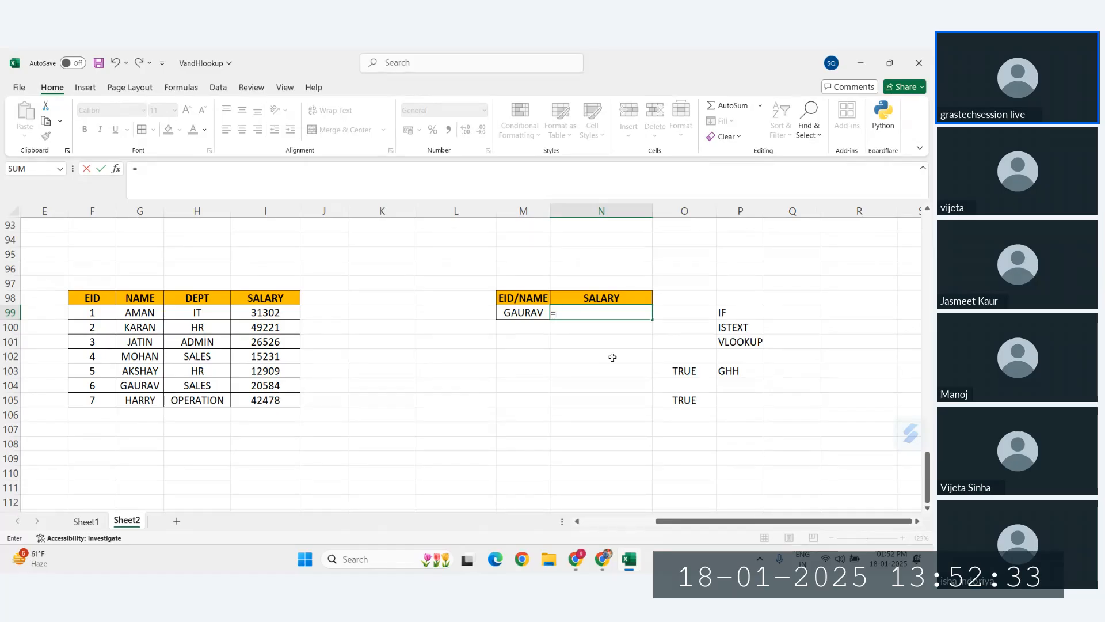
type("IF")
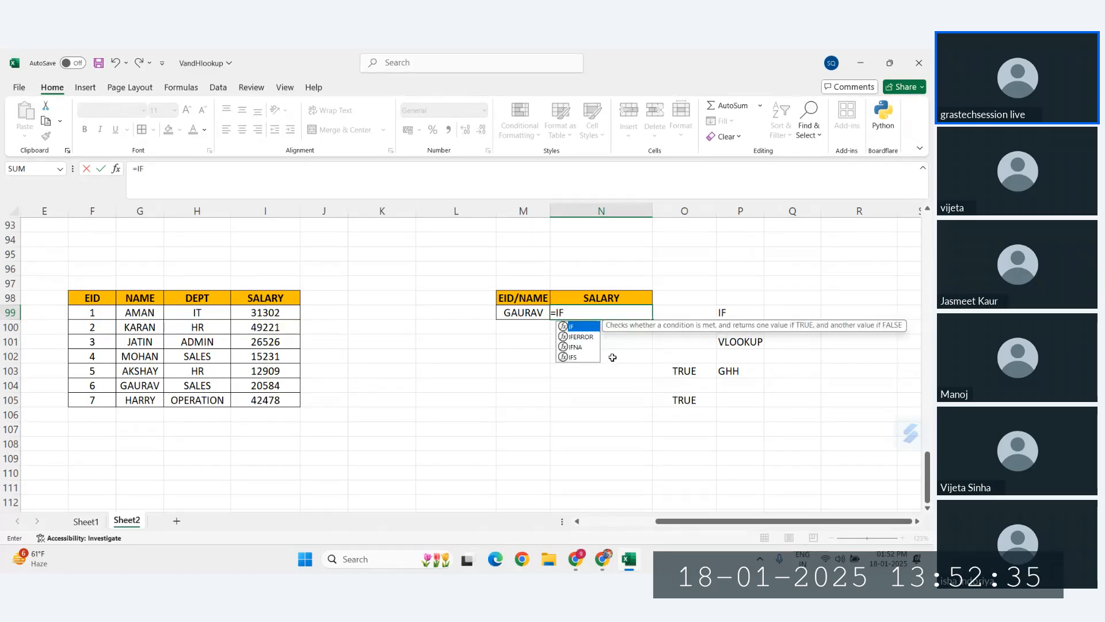
type("(")
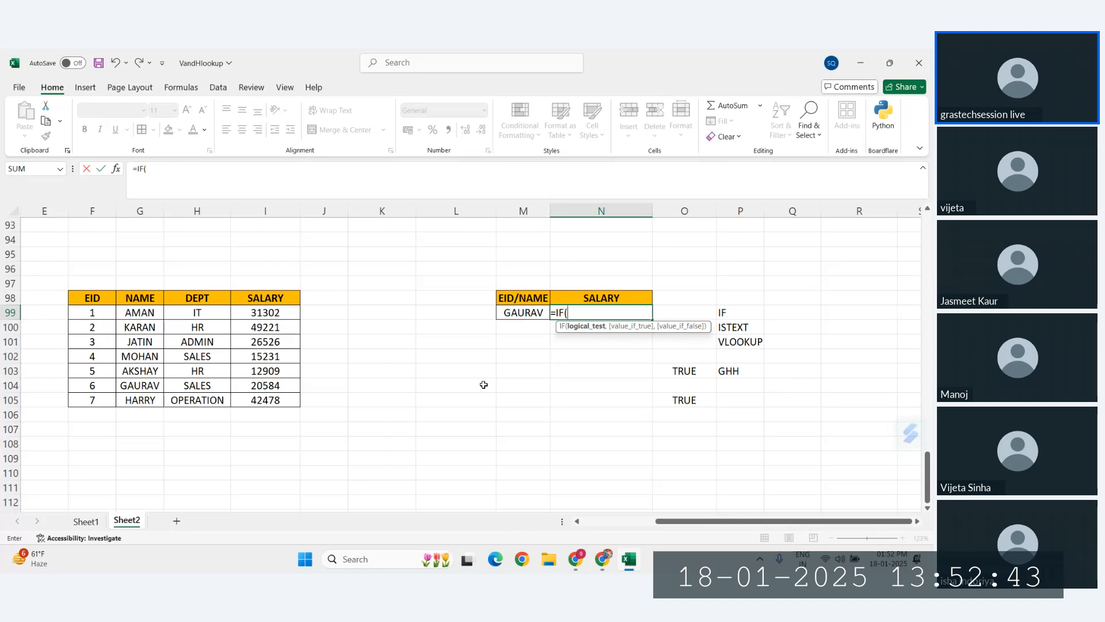
type("ISTEXT(")
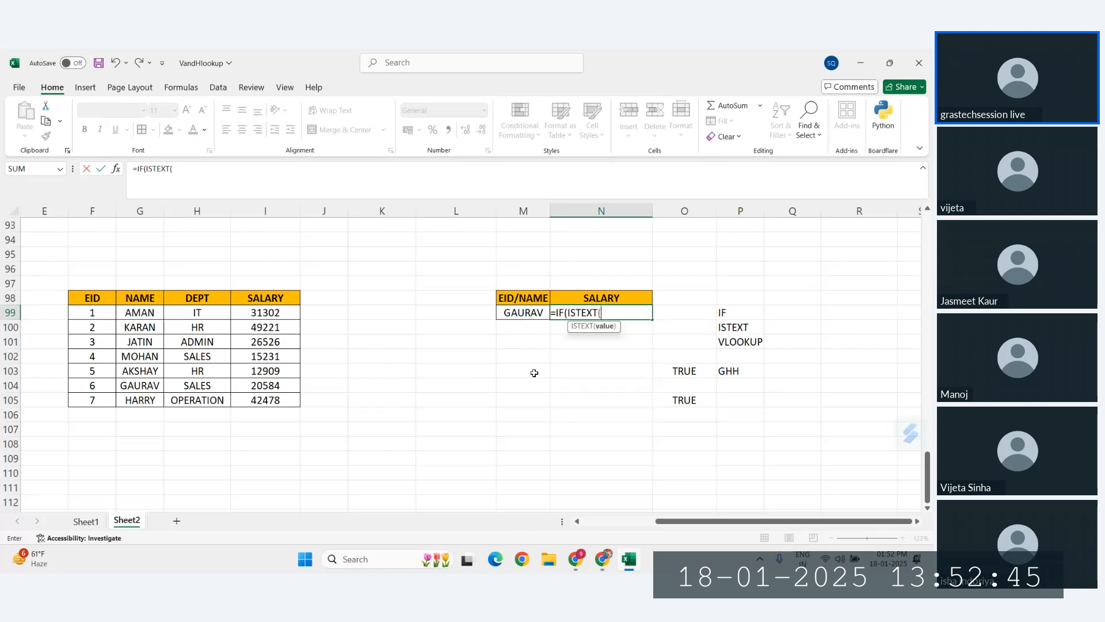
left_click(510, 313)
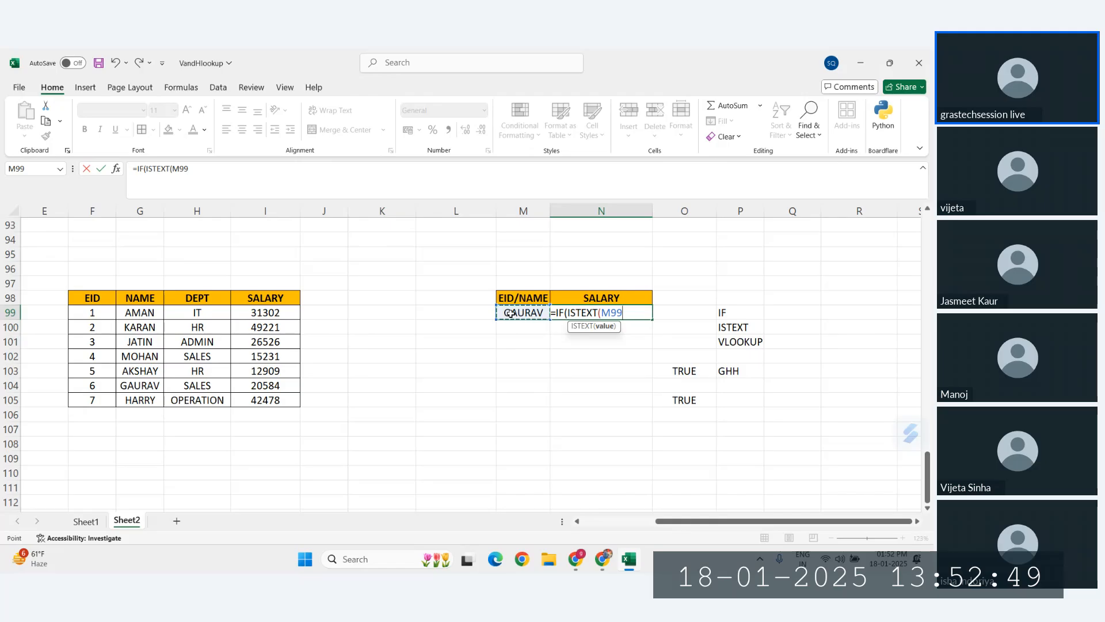
type(")")
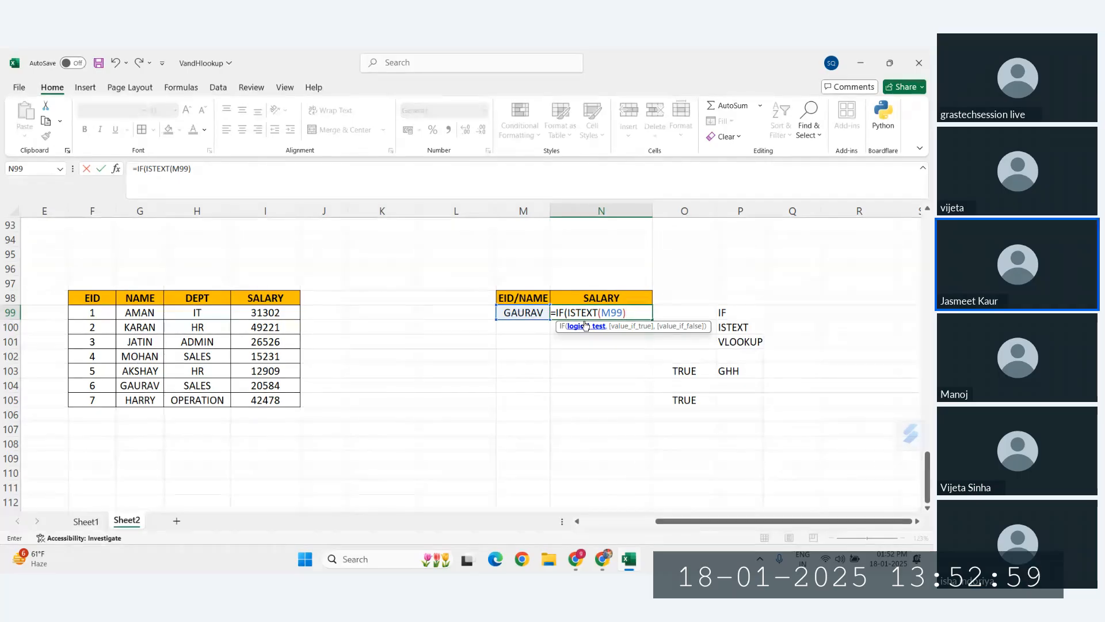
type(",")
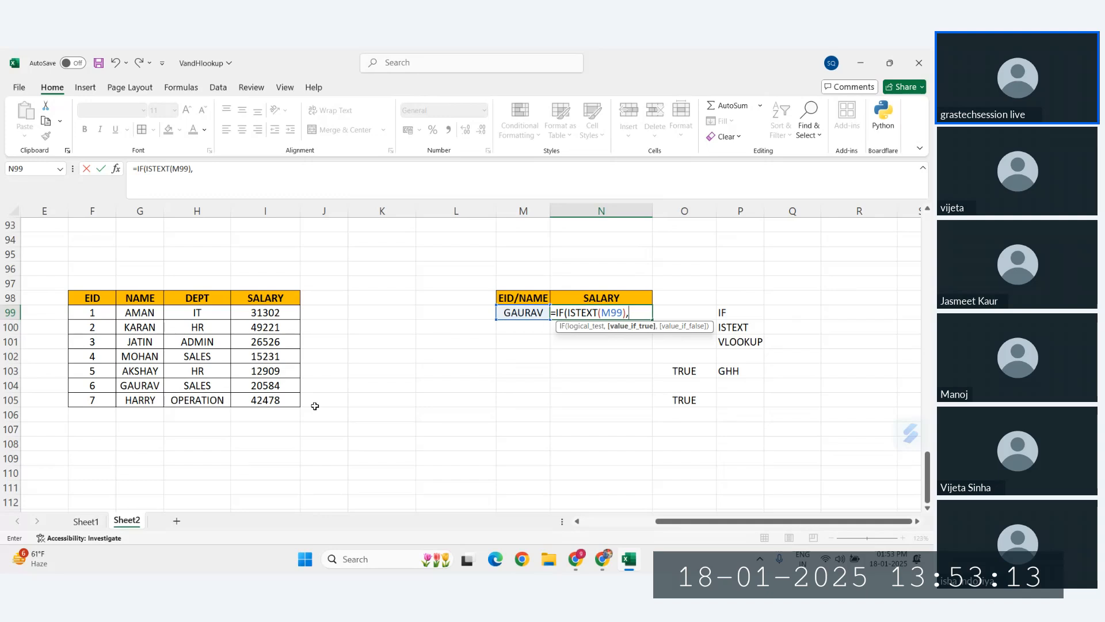
Add VLOOKUP(M99,G98:I105,3,0) as the value-if-true argument of the IF formula in N99
type("VLO")
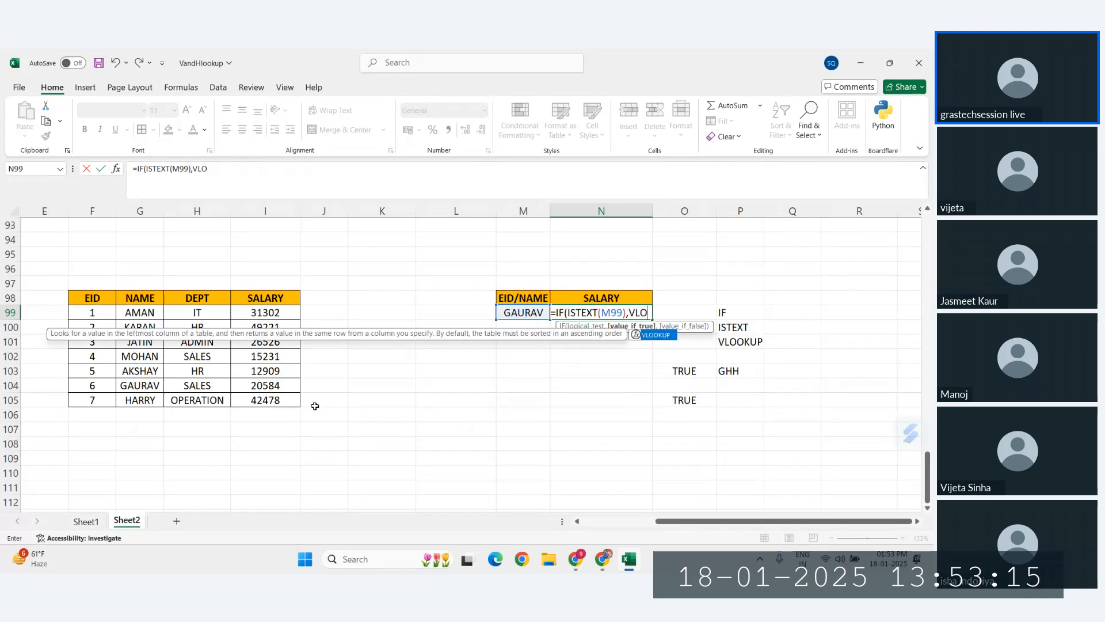
key("Tab")
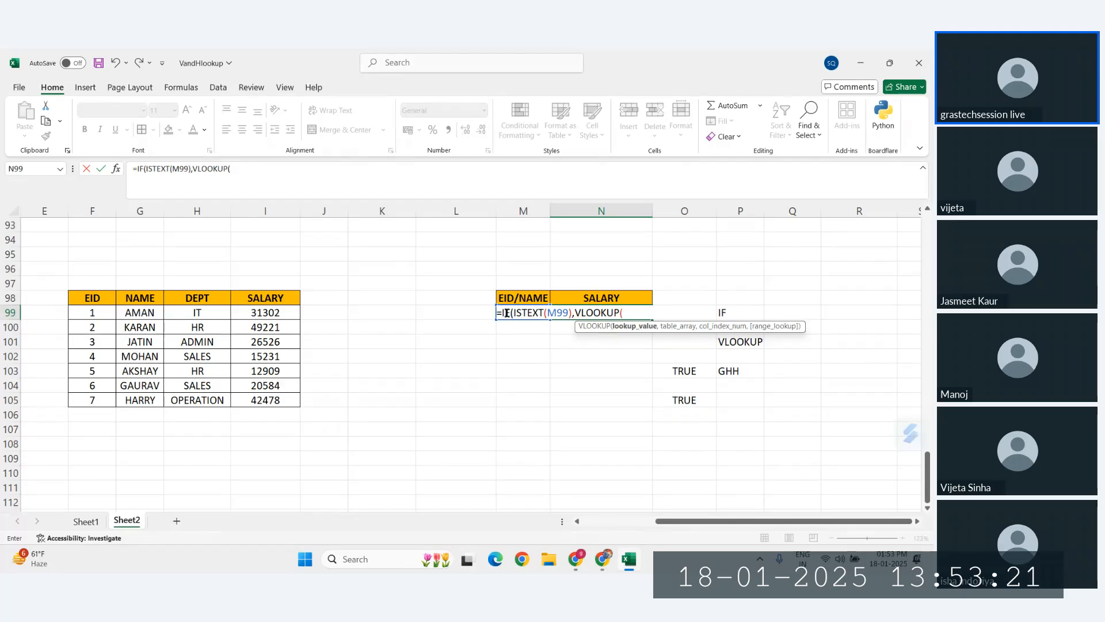
left_click(457, 312)
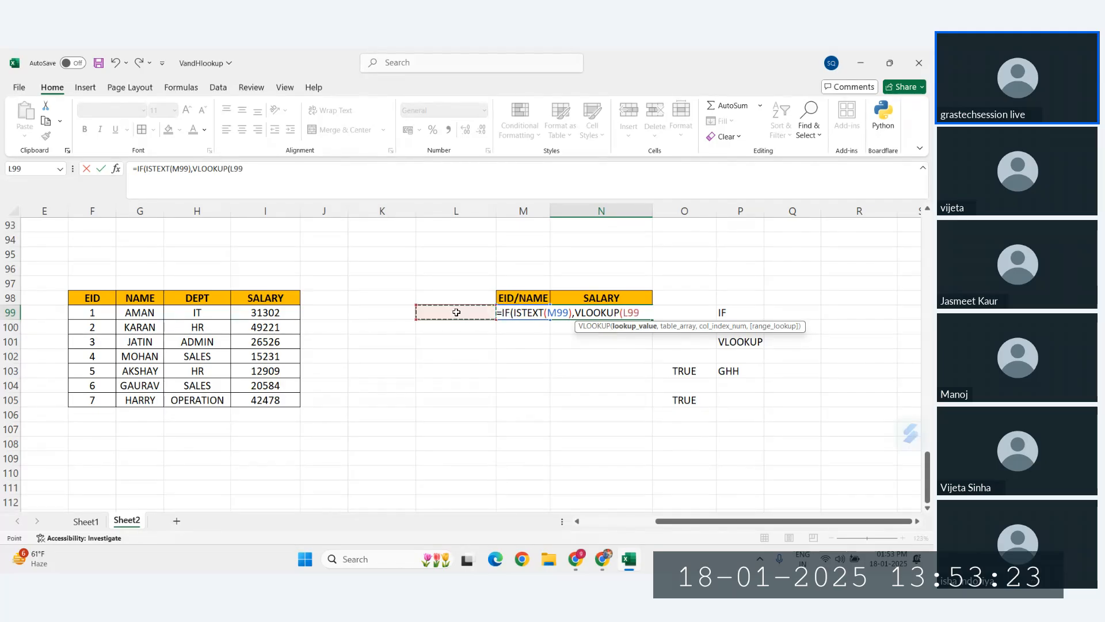
key("Right")
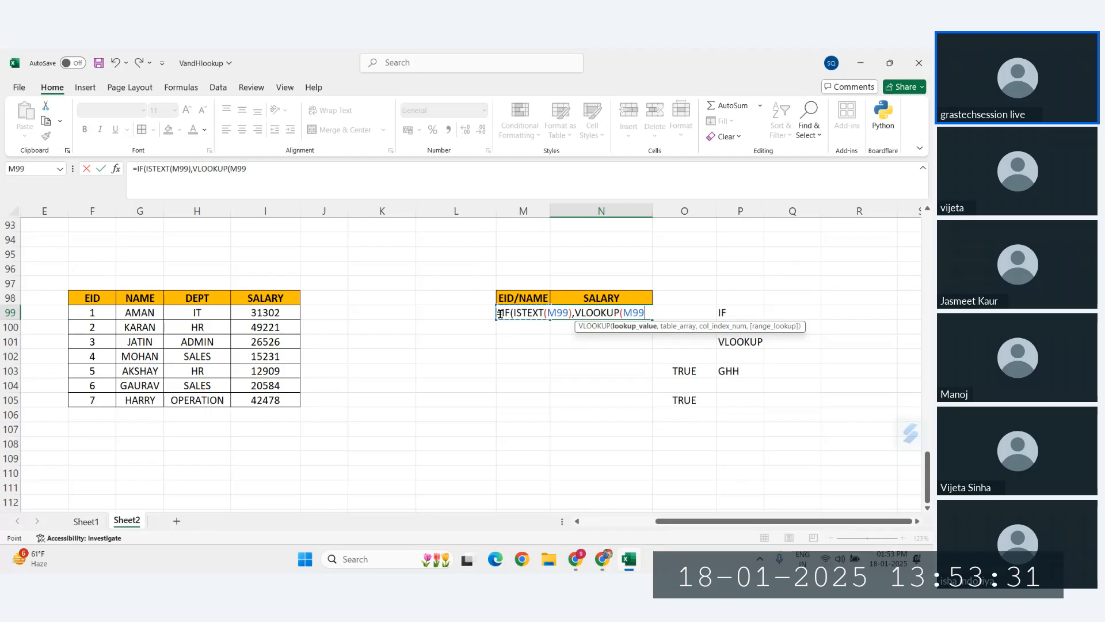
type(",")
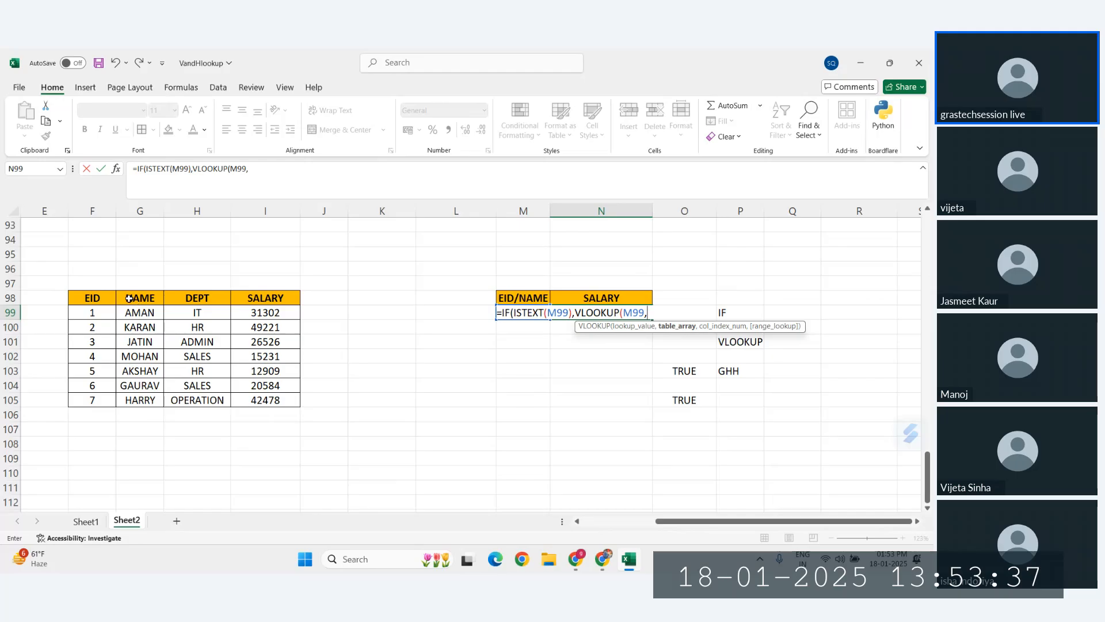
left_click_drag(130, 300, 286, 399)
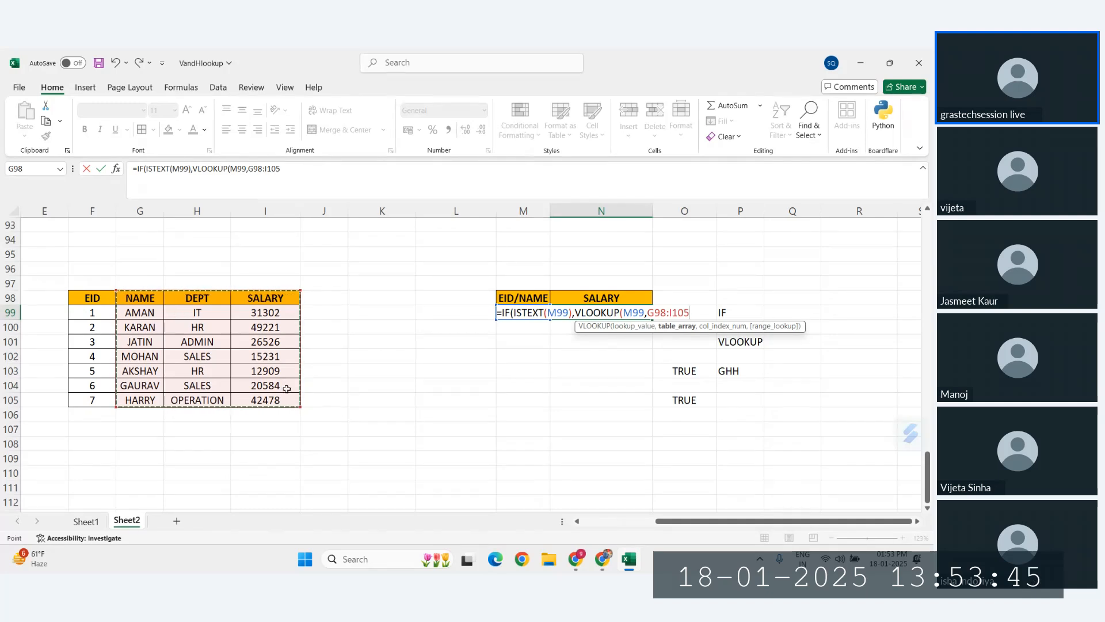
type(",3")
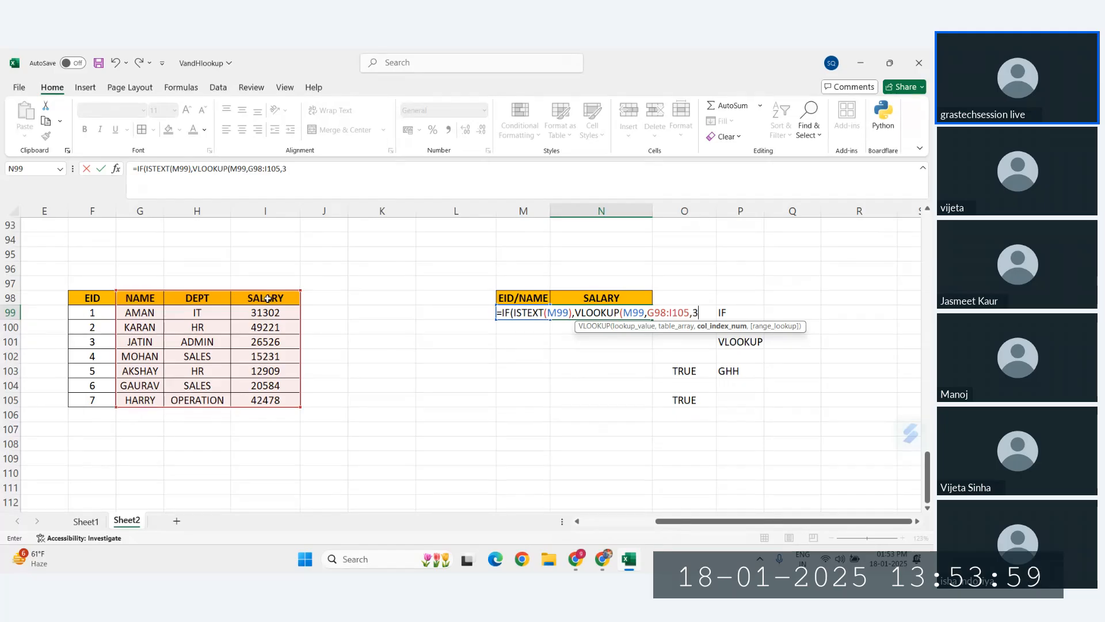
type(",0")
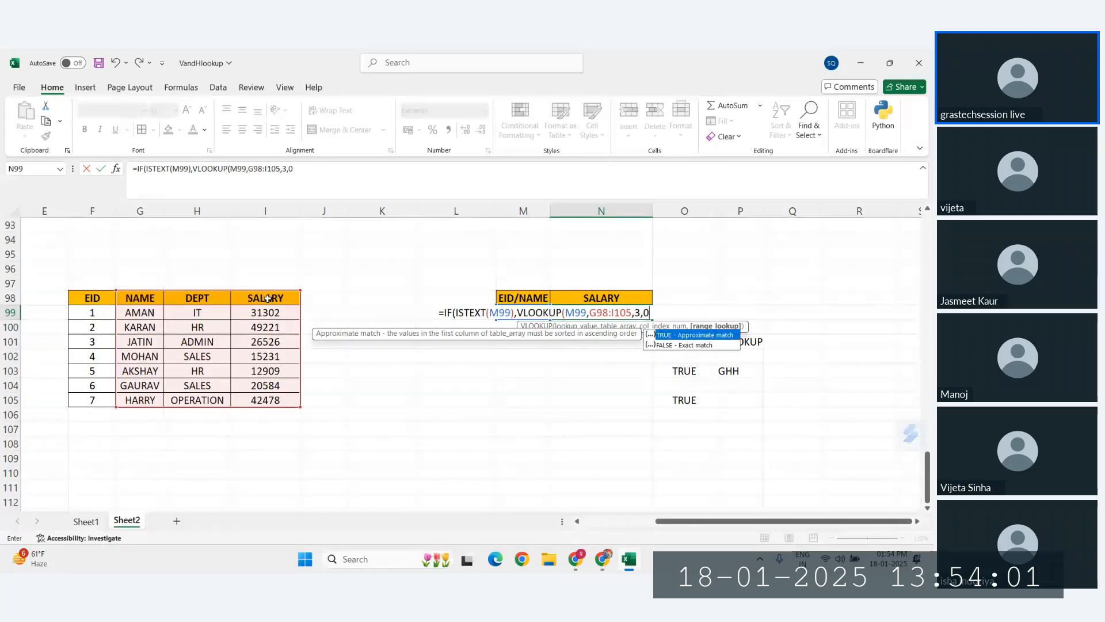
type(")")
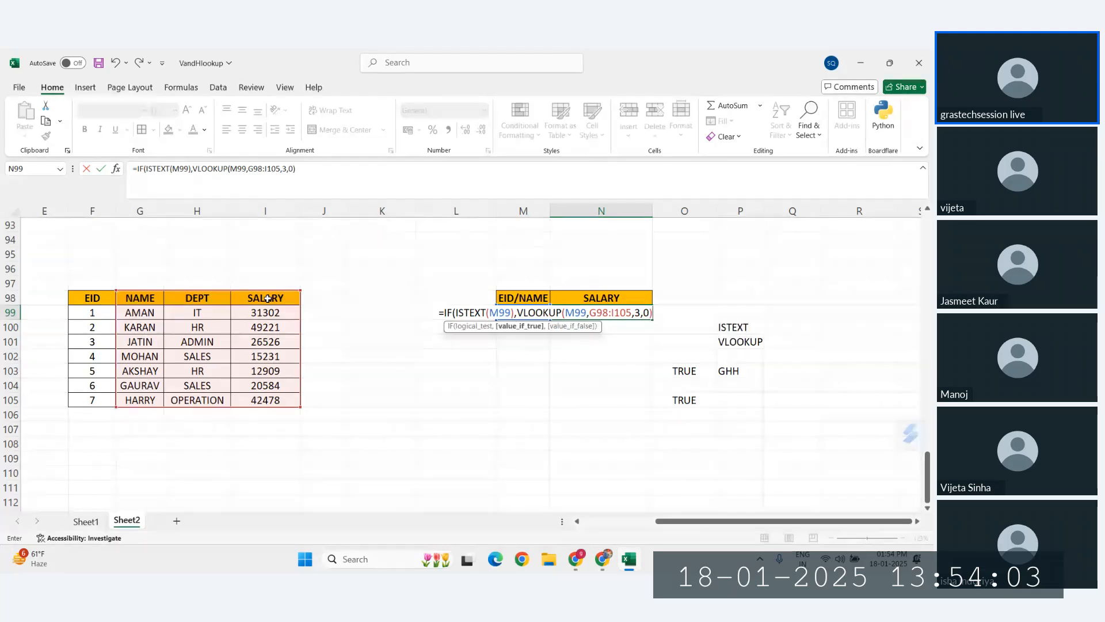
type(",")
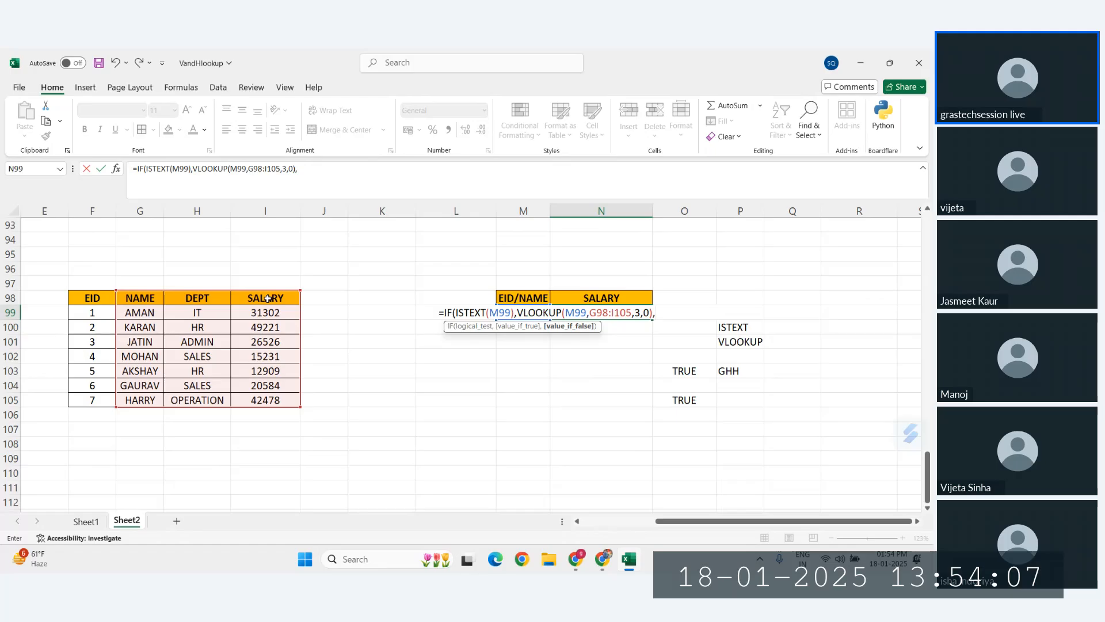
Add VLOOKUP(M99,F98:I105,4,0) as the value-if-false argument and commit the IF formula in N99
type("VL")
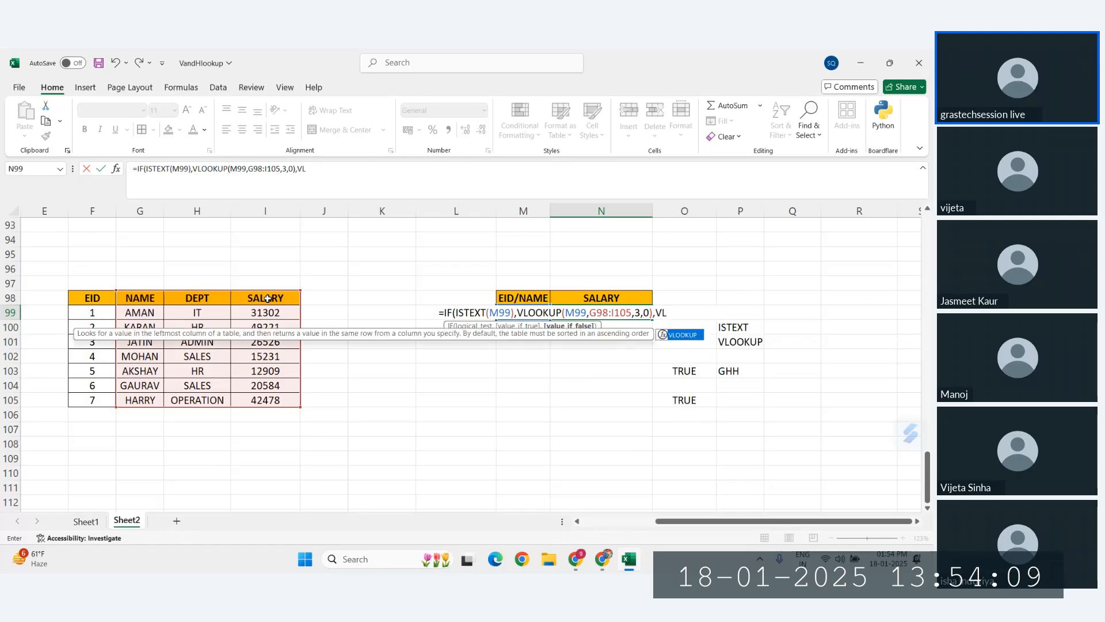
key("Tab")
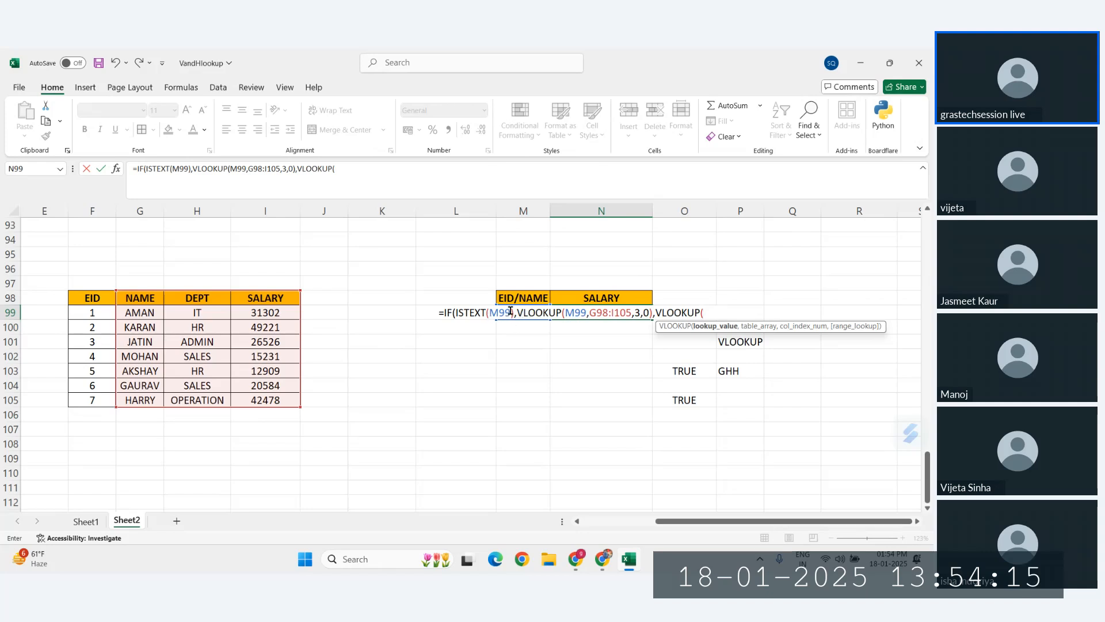
left_click(514, 340)
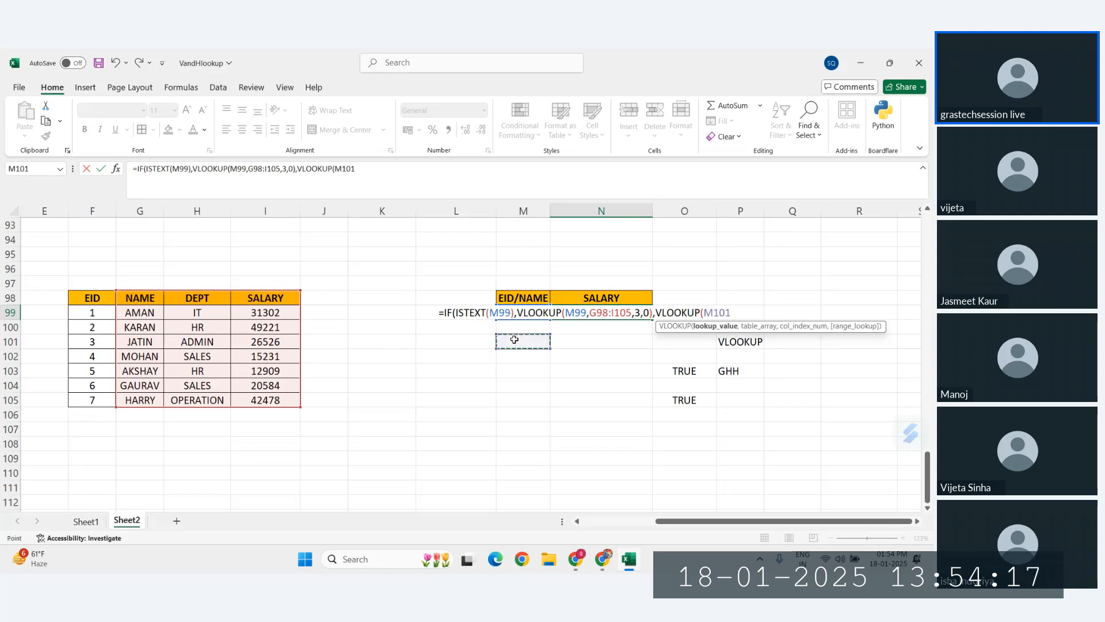
key("Up")
key("Up")
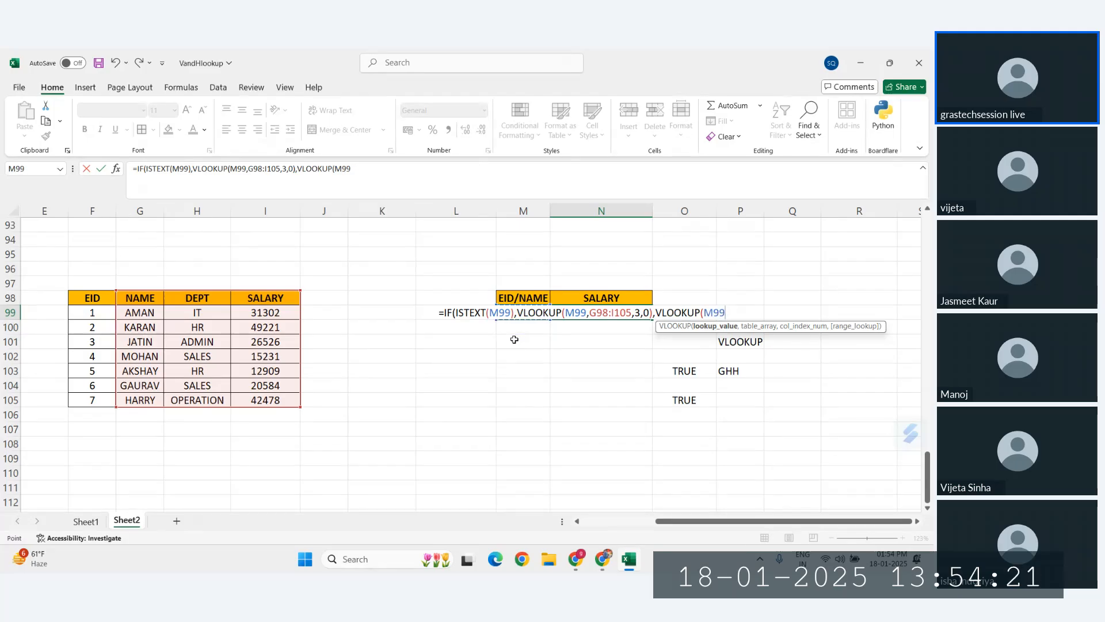
type(",")
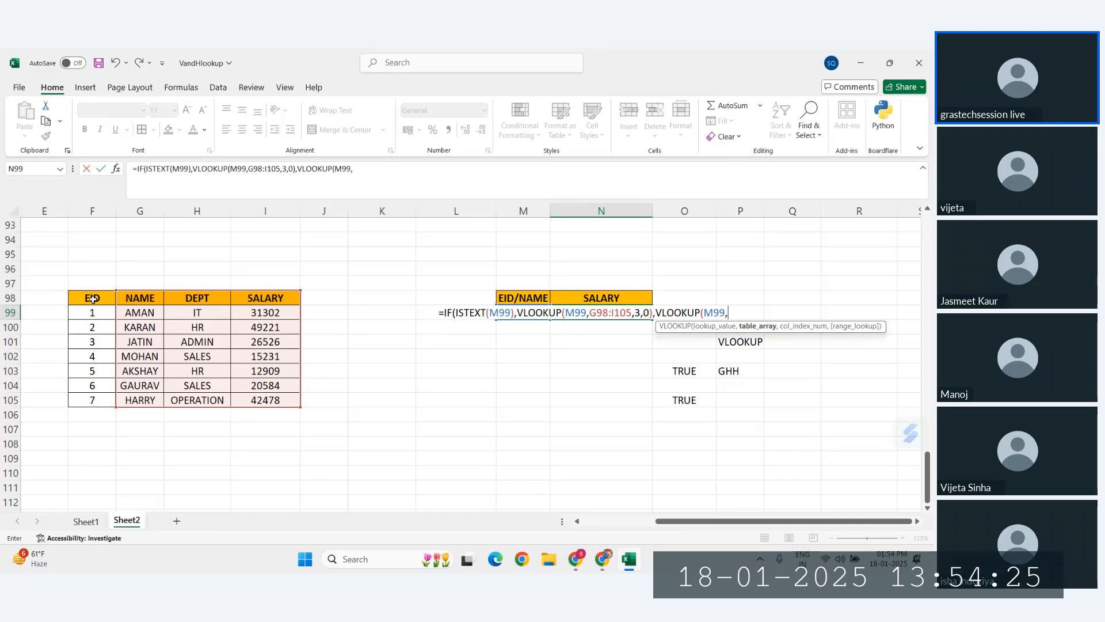
left_click_drag(93, 298, 290, 401)
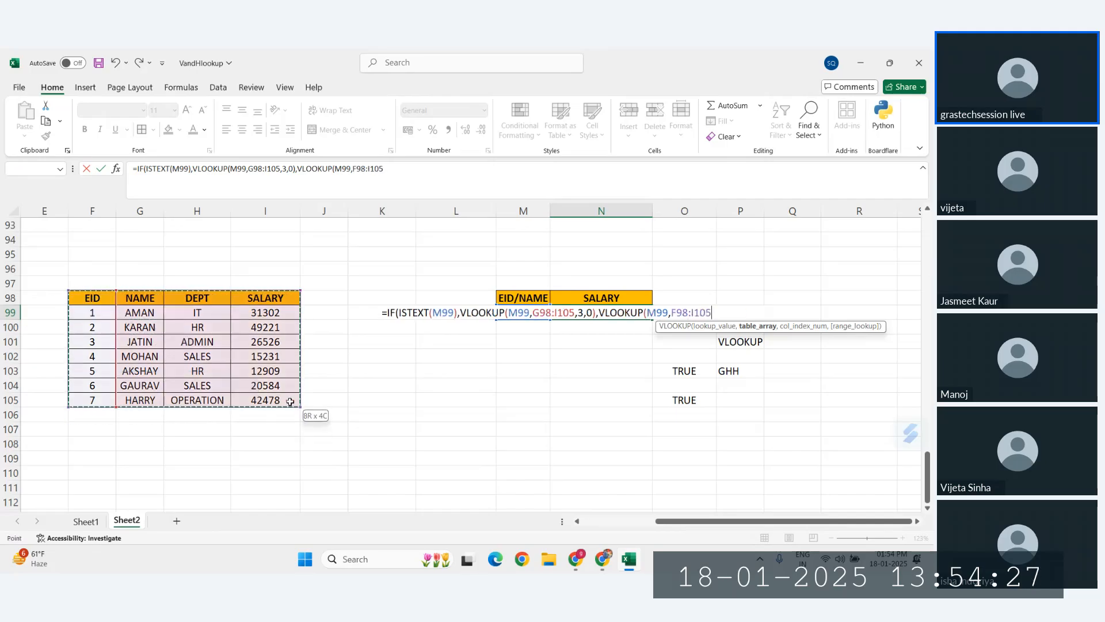
type(",")
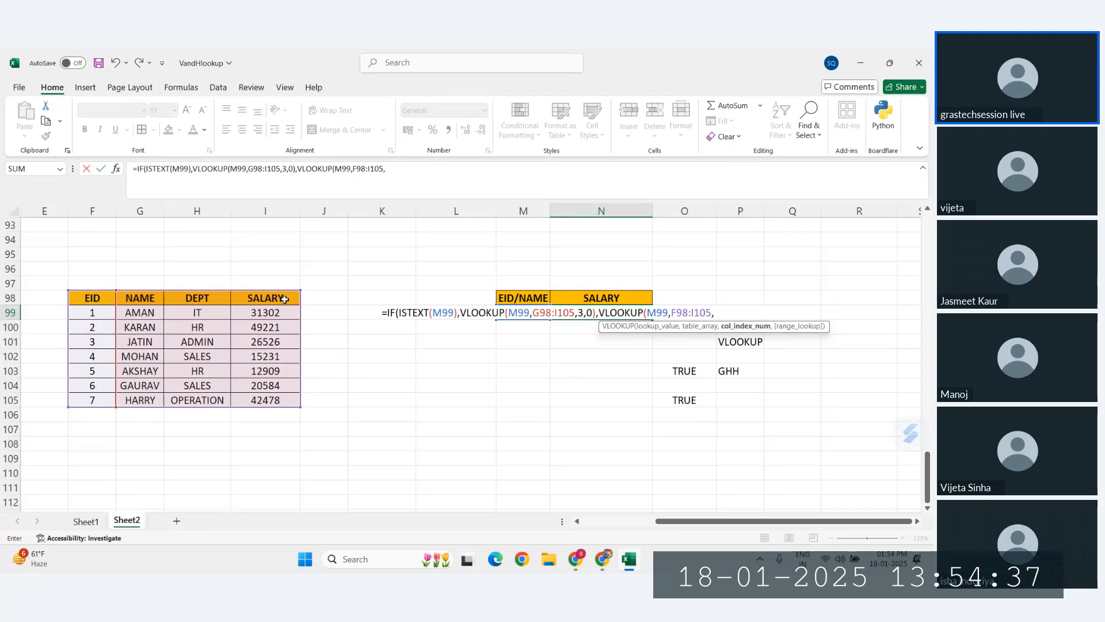
type("4,")
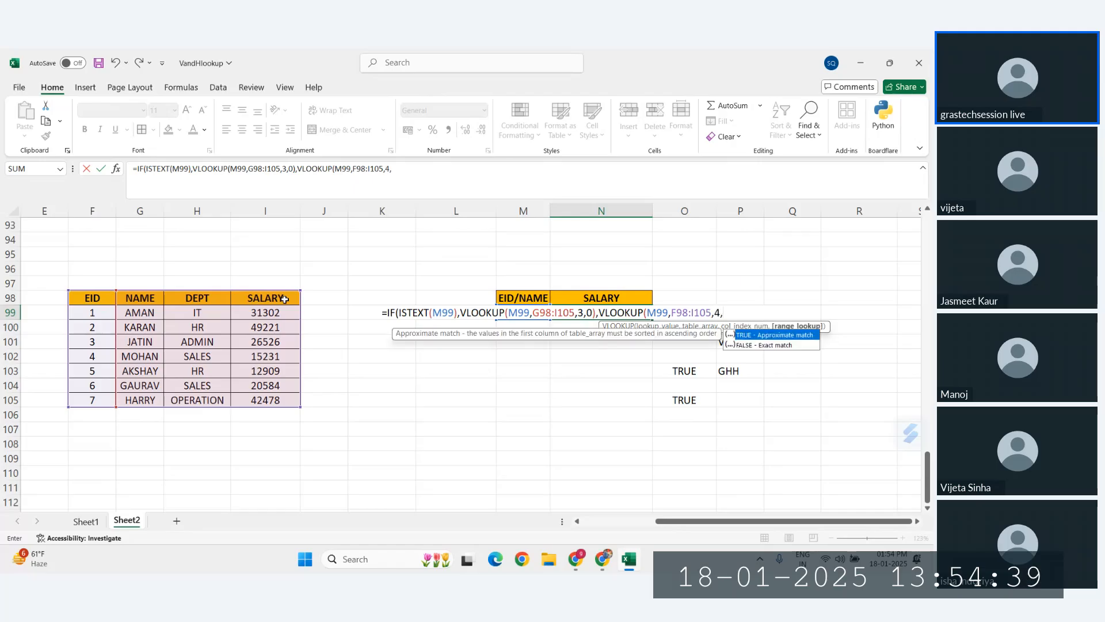
type("0))")
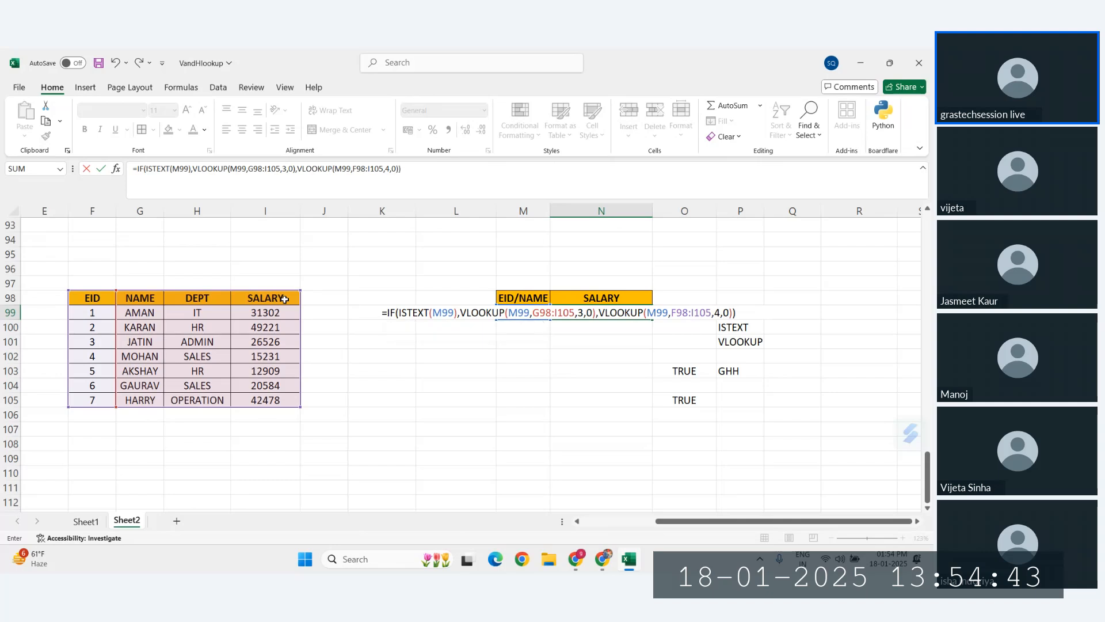
key("Return")
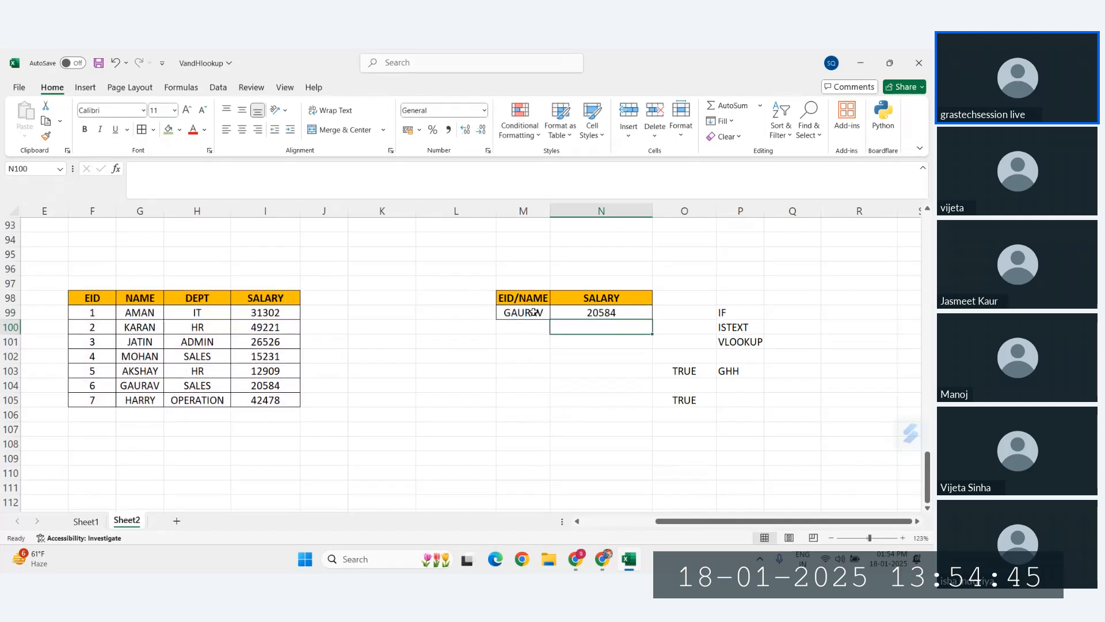
Review the formula in N99 against the employee table by highlighting the ranges G98:I105, F98:I105 and H98:I105
left_click(534, 312)
left_click(604, 313)
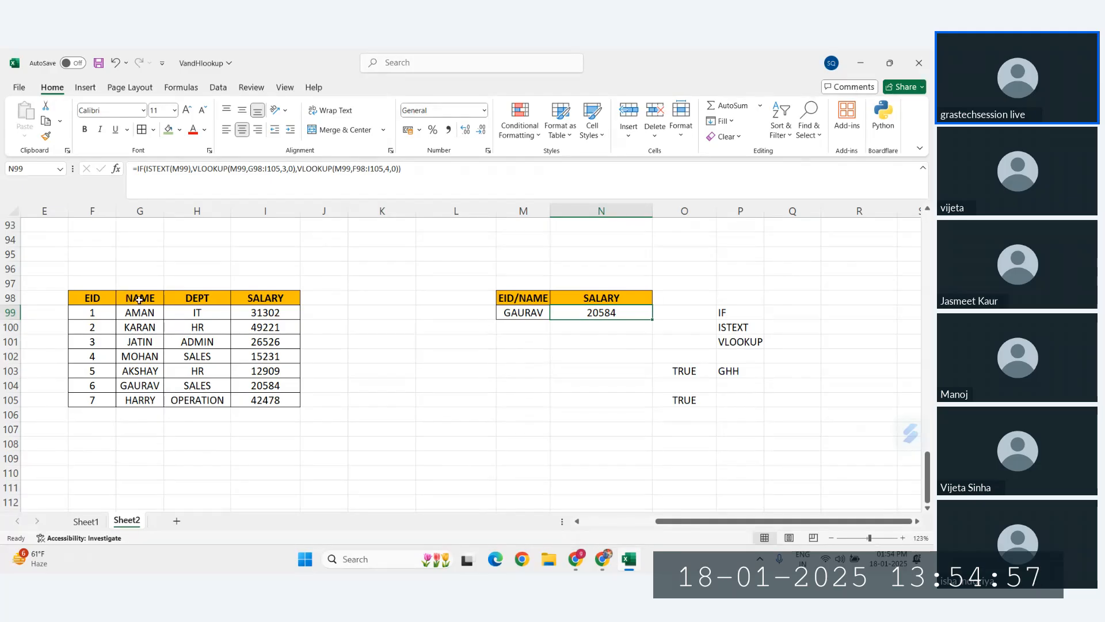
left_click_drag(139, 300, 260, 395)
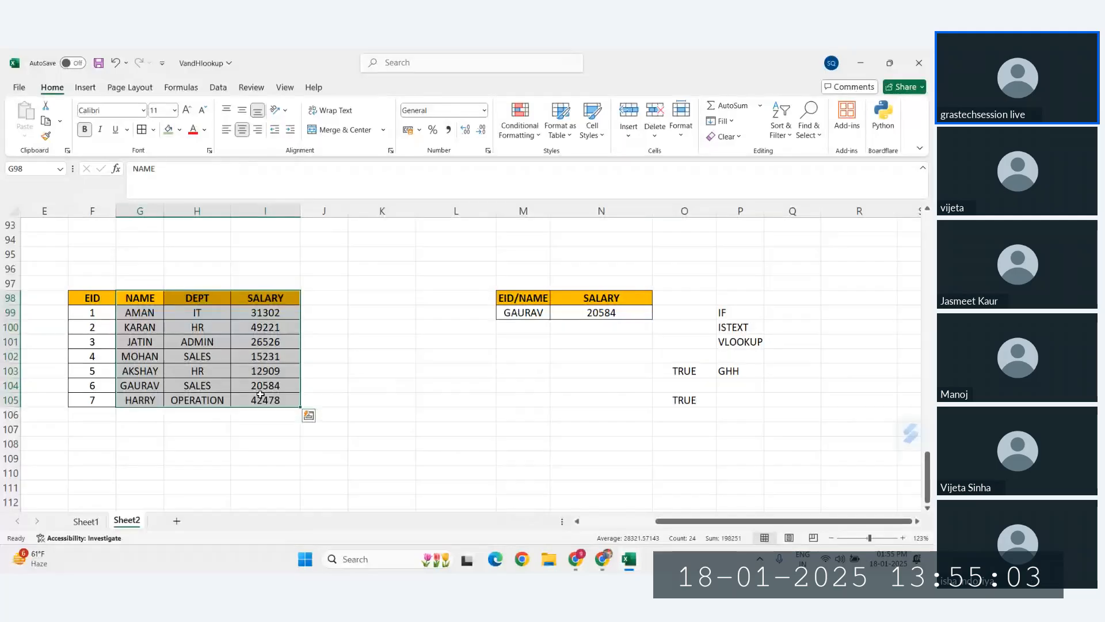
left_click(369, 398)
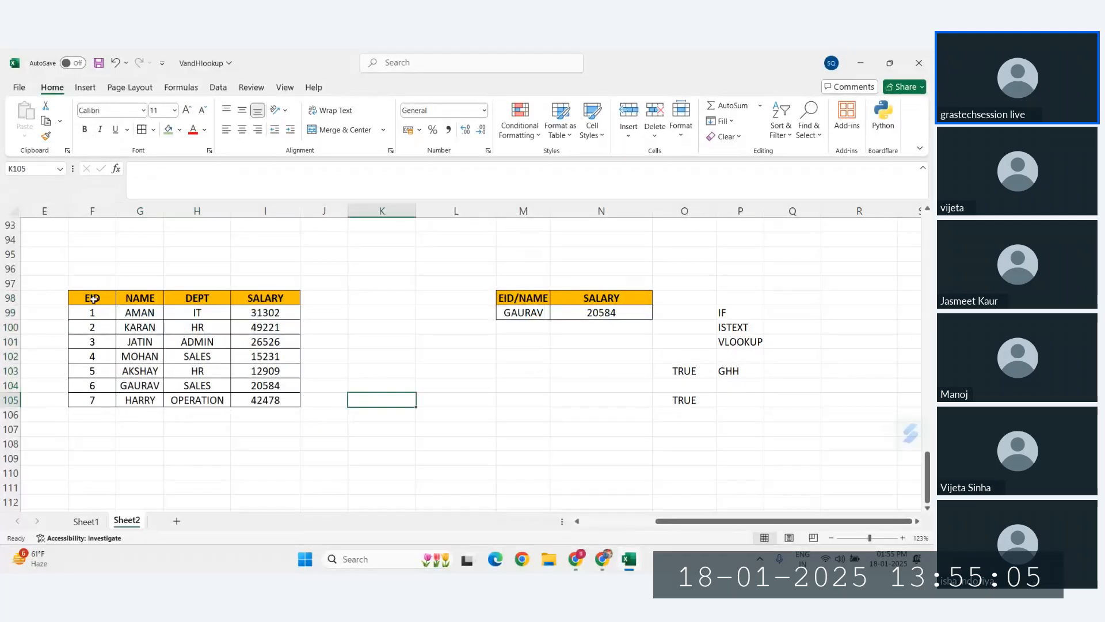
left_click_drag(93, 298, 282, 408)
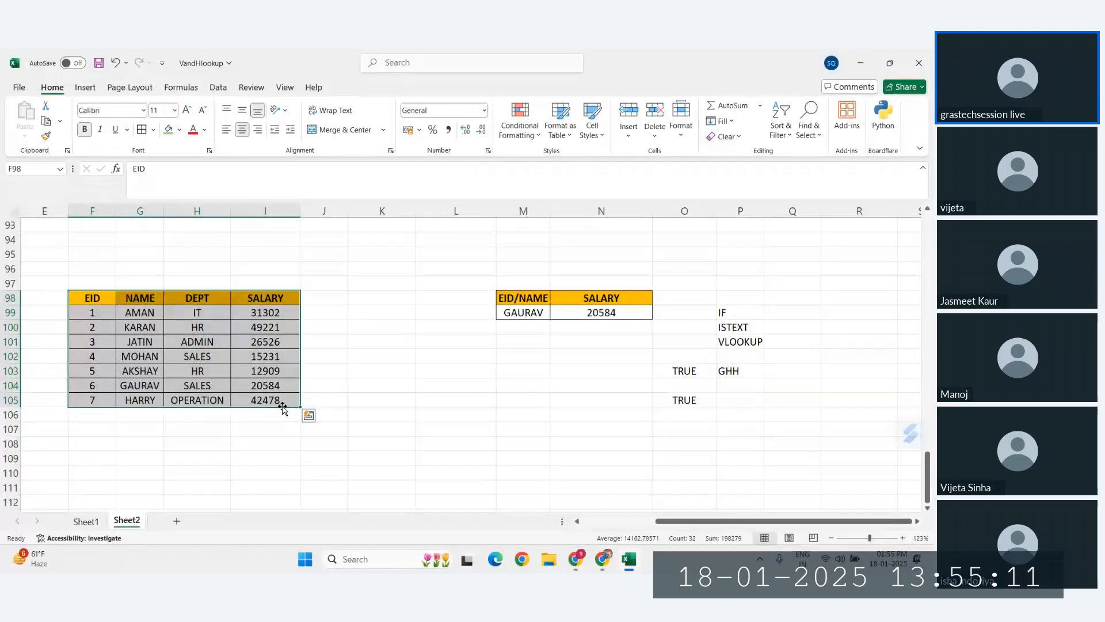
left_click(358, 390)
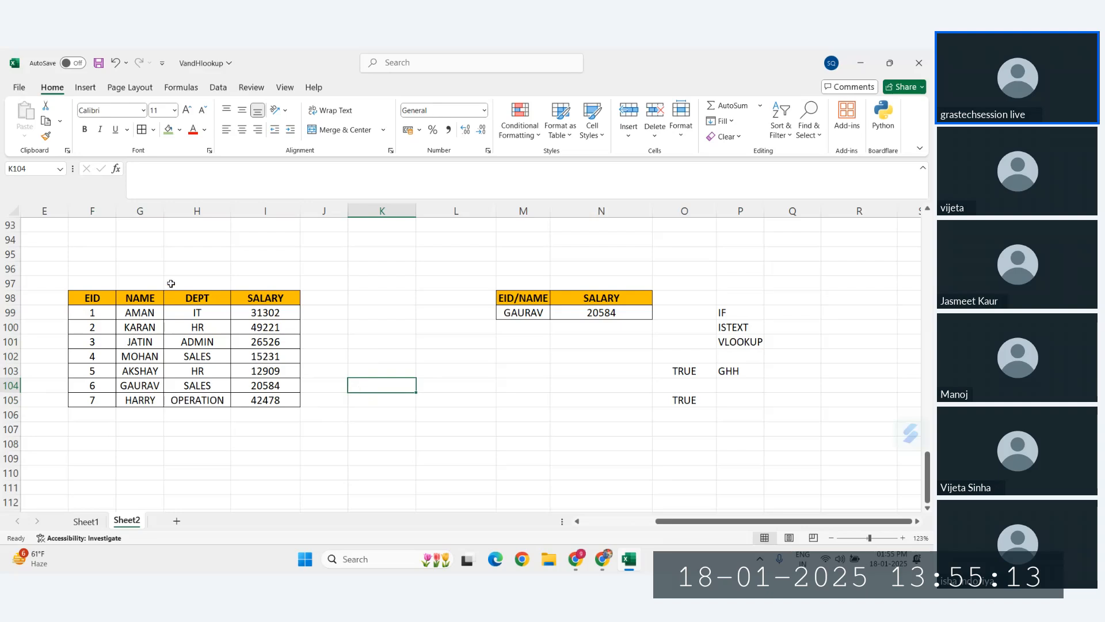
left_click_drag(194, 298, 261, 401)
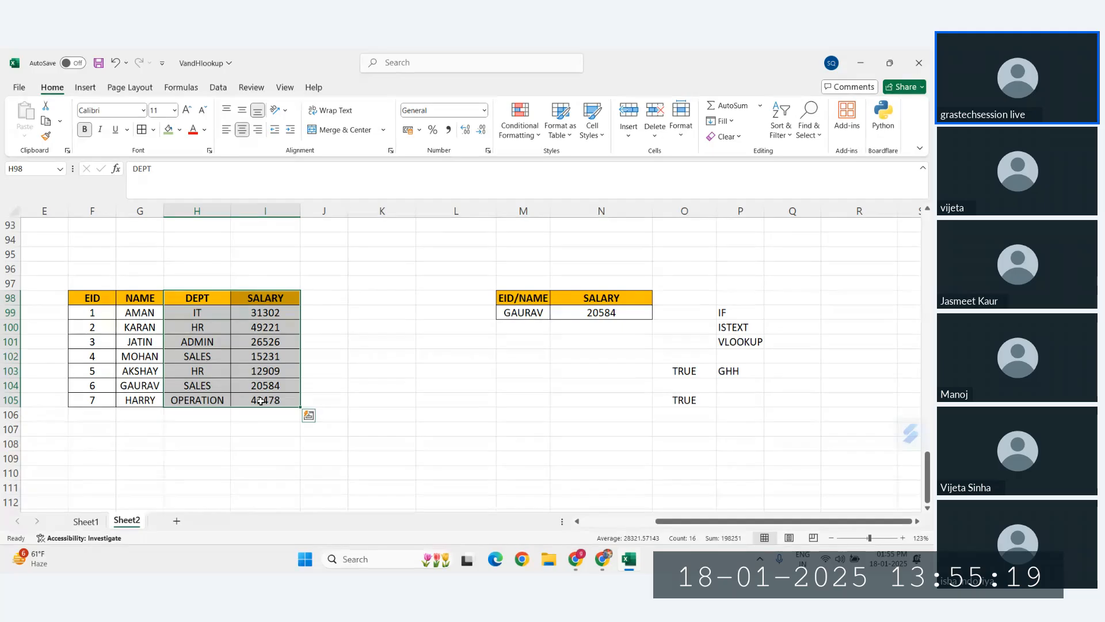
Review the IF, ISTEXT and VLOOKUP formula in N99 against the table ranges G98:I105 and F98:I105
left_click(601, 313)
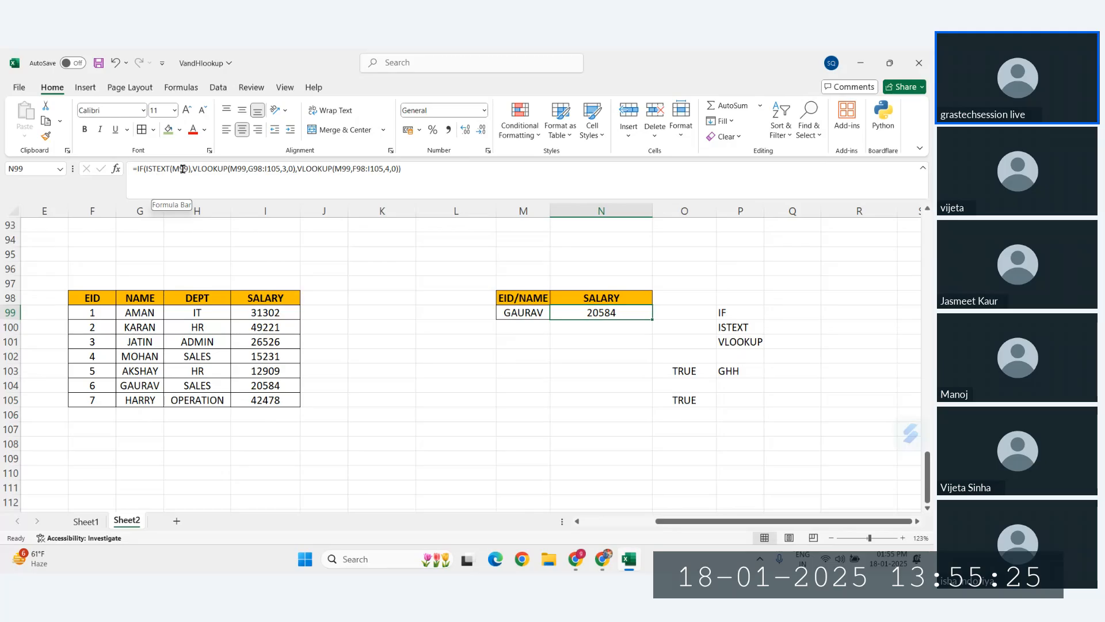
left_click_drag(134, 298, 272, 400)
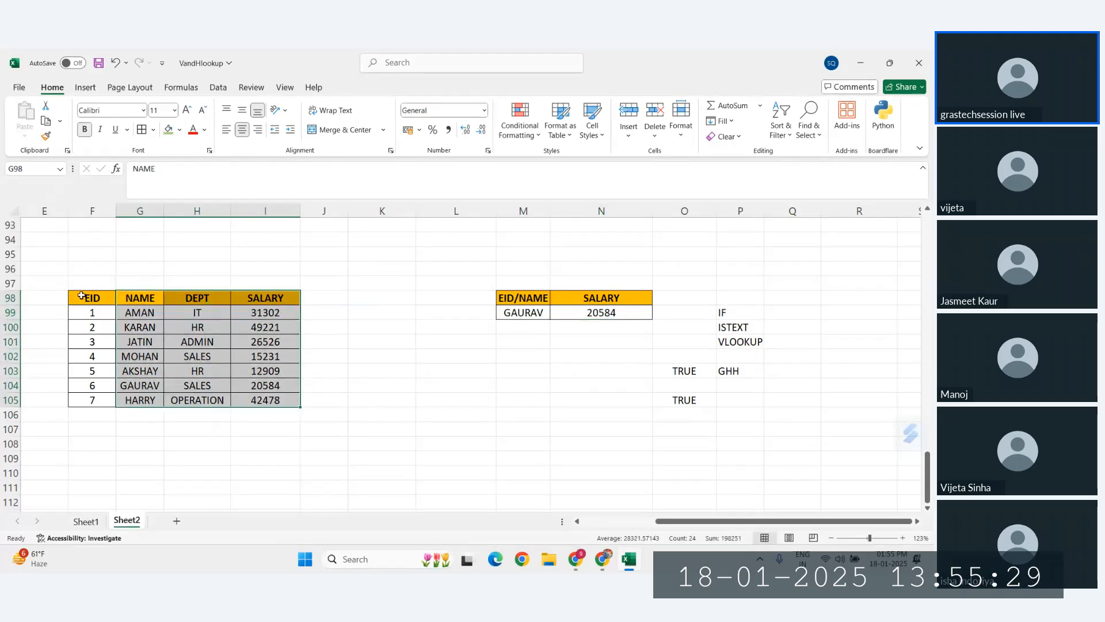
left_click_drag(81, 296, 266, 401)
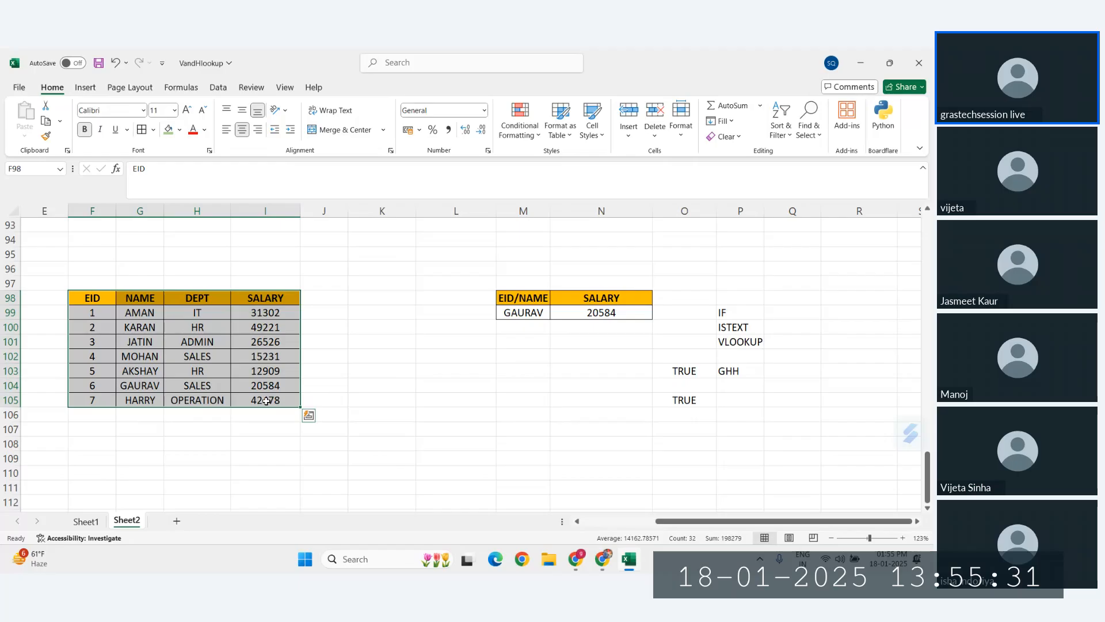
left_click(585, 315)
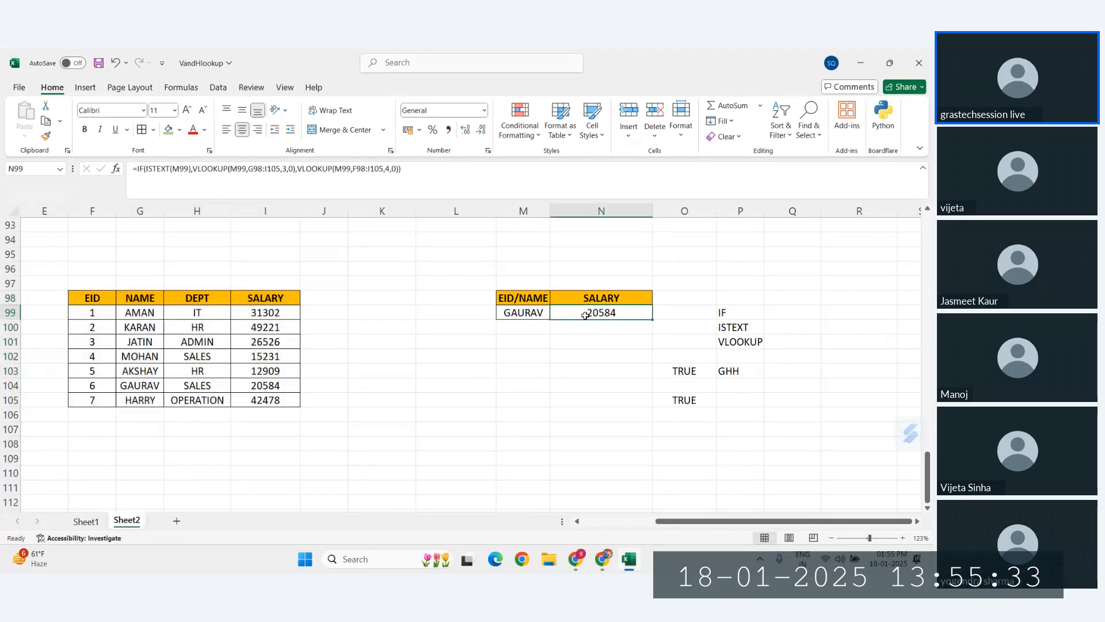
double_click(608, 312)
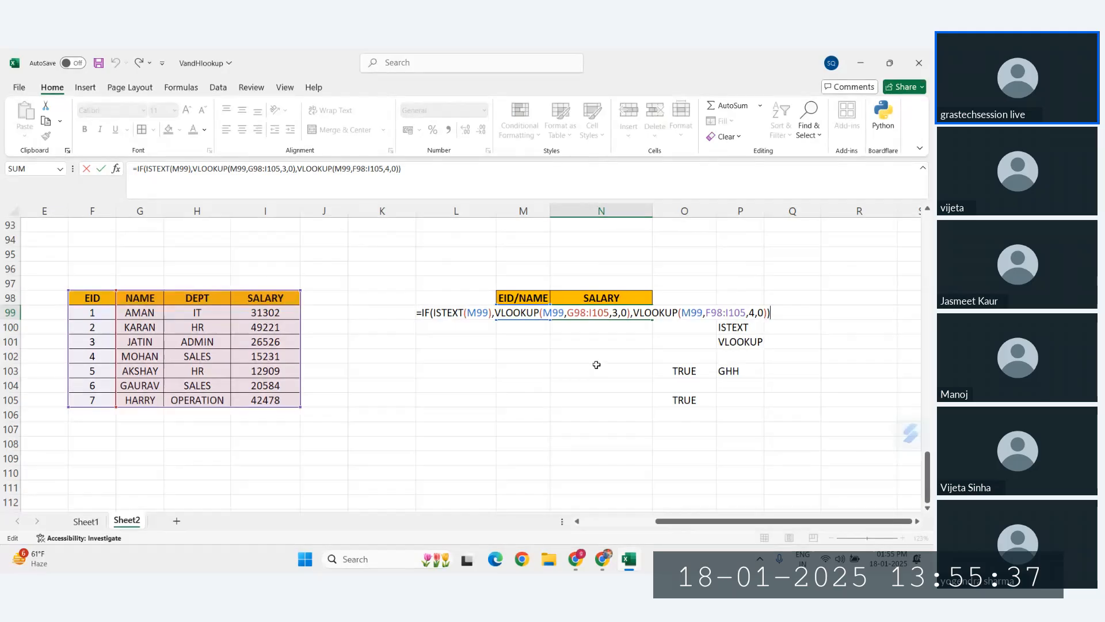
key("ctrl+Return")
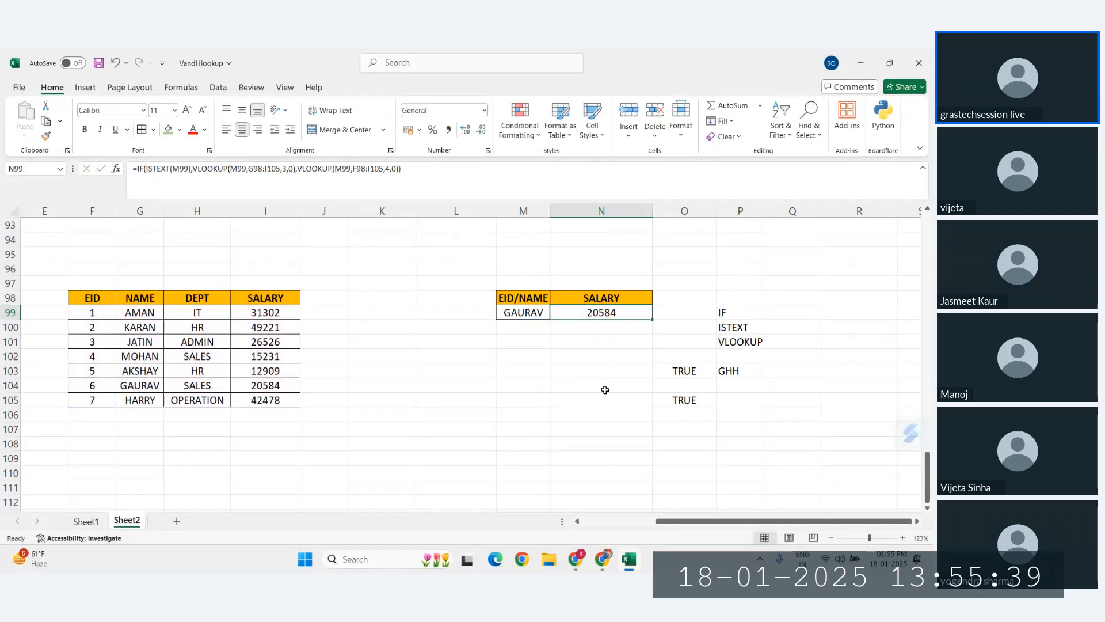
Test the salary lookup with EID 4 in M99 and inspect the formula in N99
left_click(522, 313)
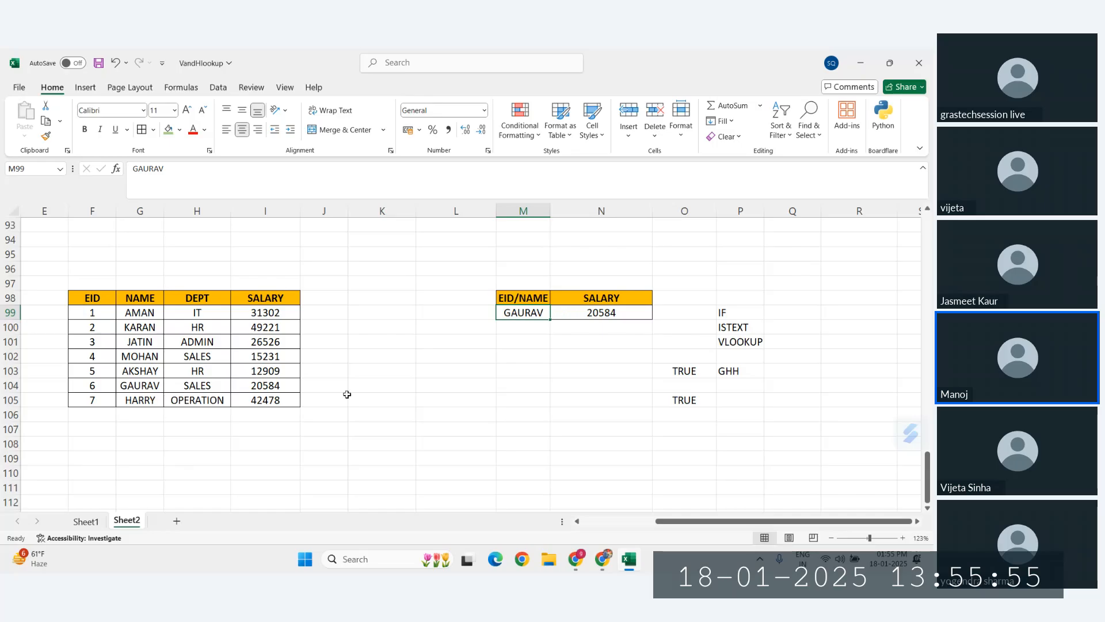
scroll(445, 368, "up", 8)
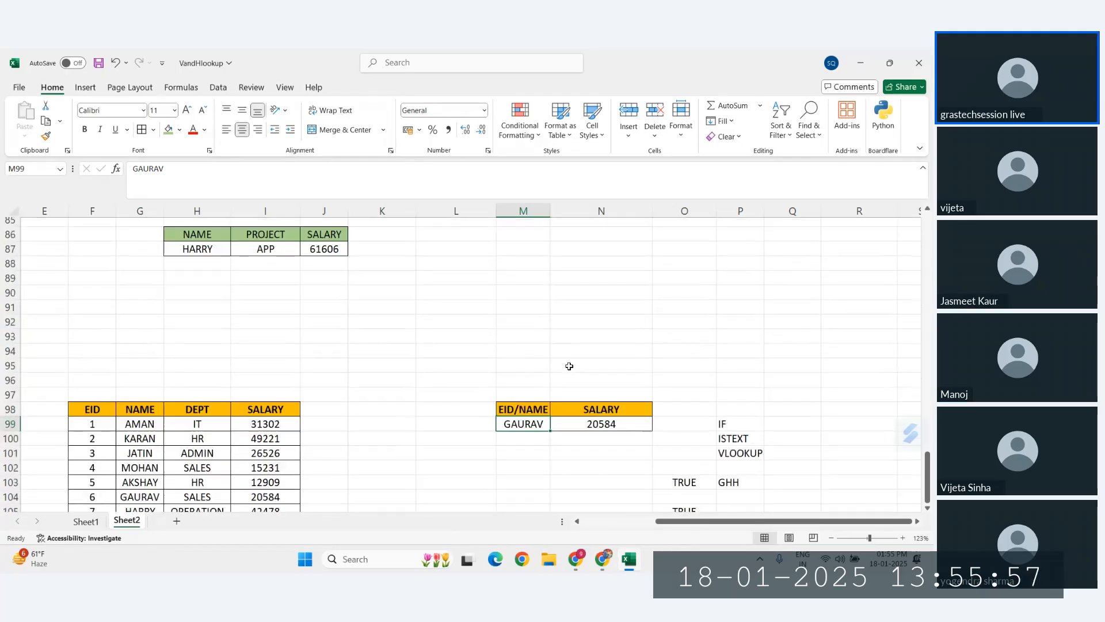
scroll(569, 366, "down", 8)
scroll(570, 366, "left", 1)
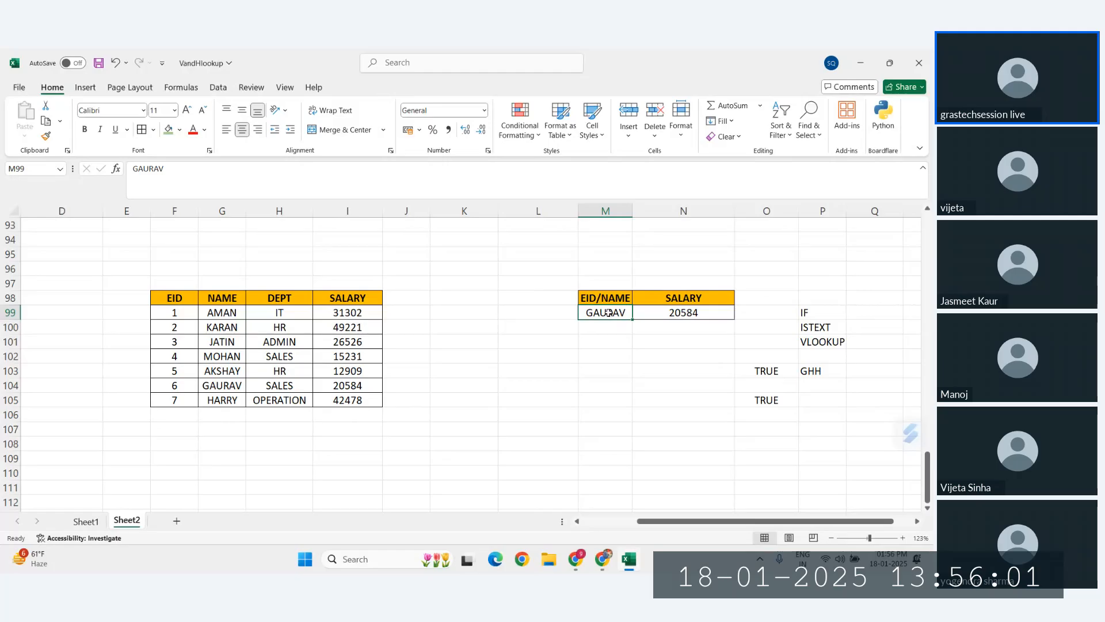
type("4")
key("Return")
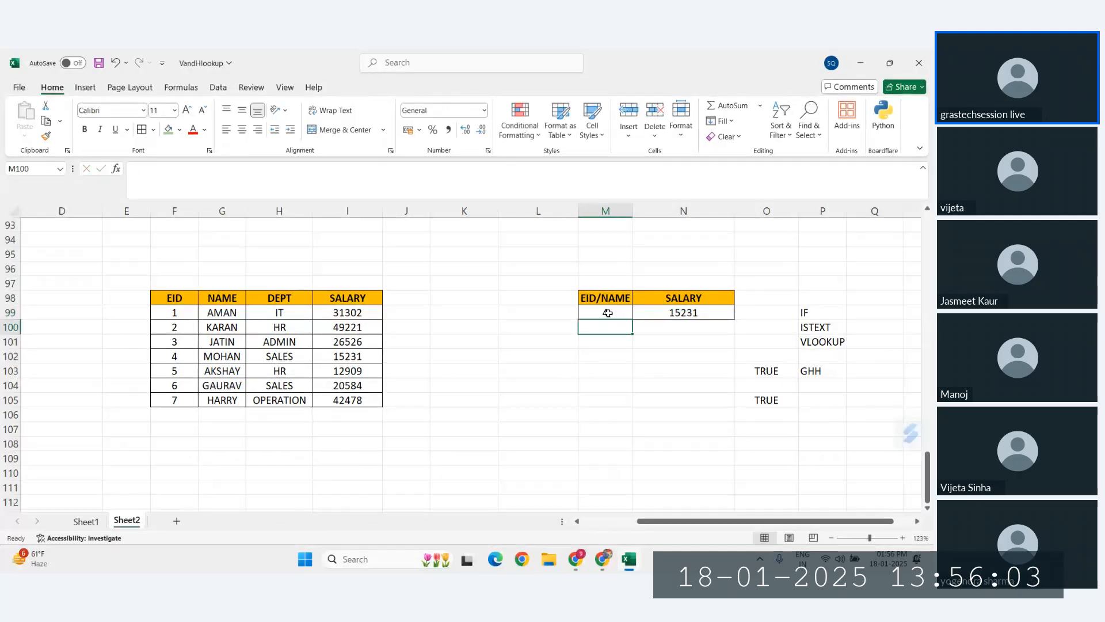
left_click(693, 314)
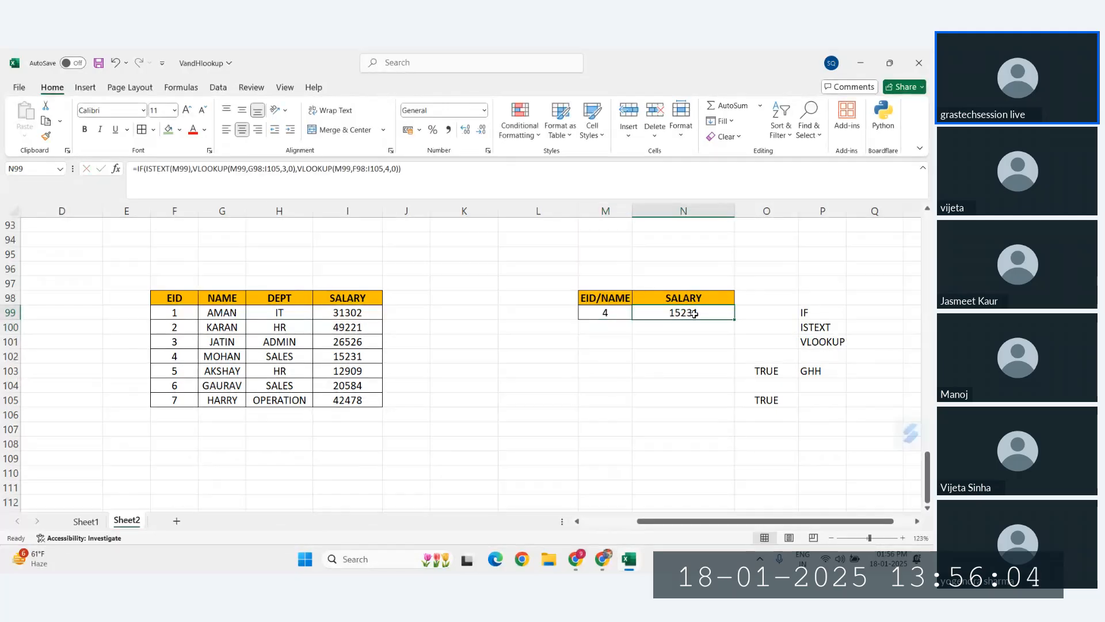
Test the salary lookup by entering the name of the employee with EID 7 in M99
left_click(603, 314)
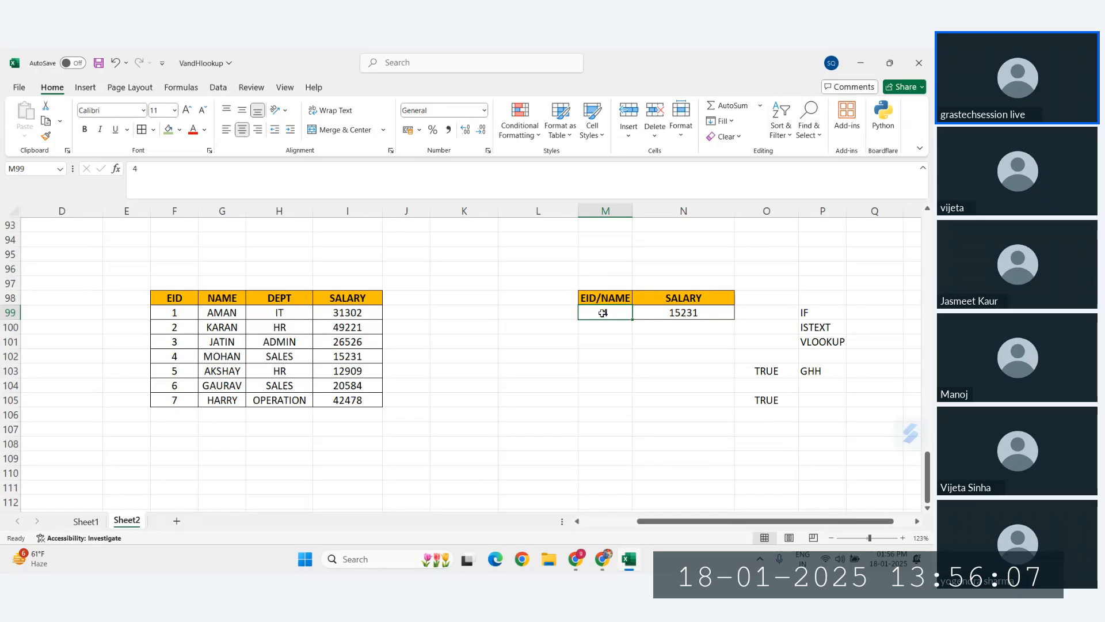
type("HARRY")
key("Return")
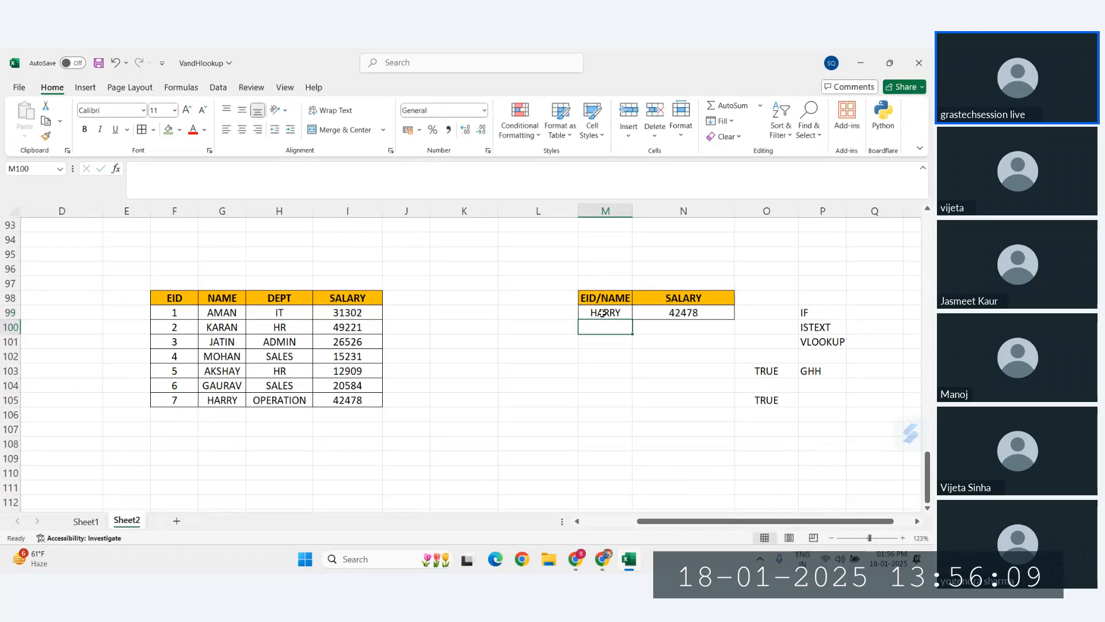
Test M99 with the unlisted EID 89, then replace it with EID 1
left_click(597, 312)
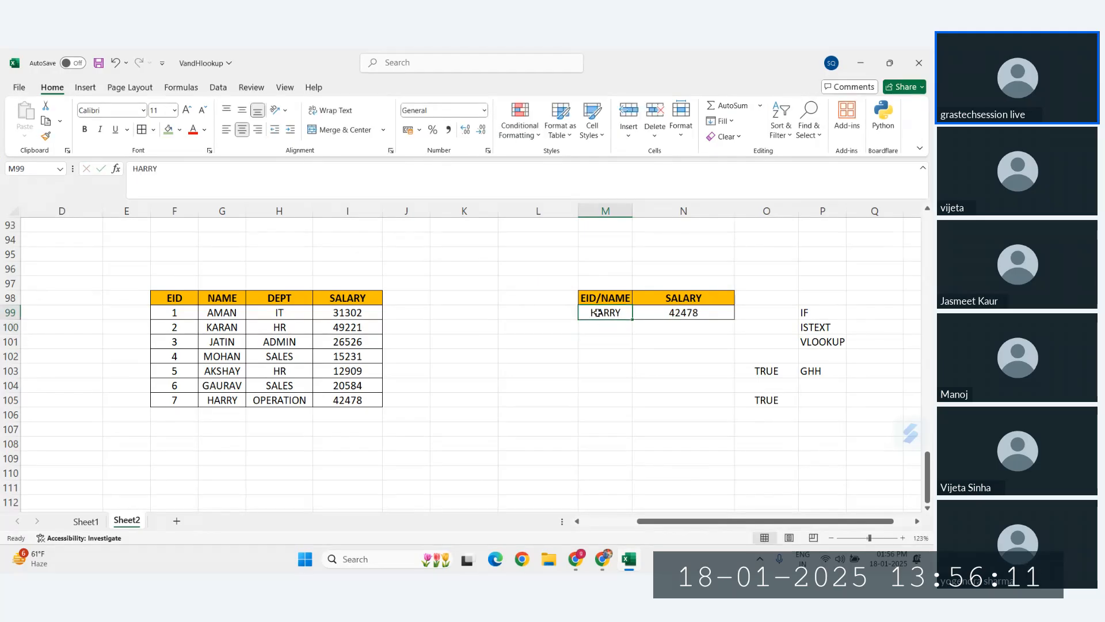
type("89")
key("Return")
left_click(617, 312)
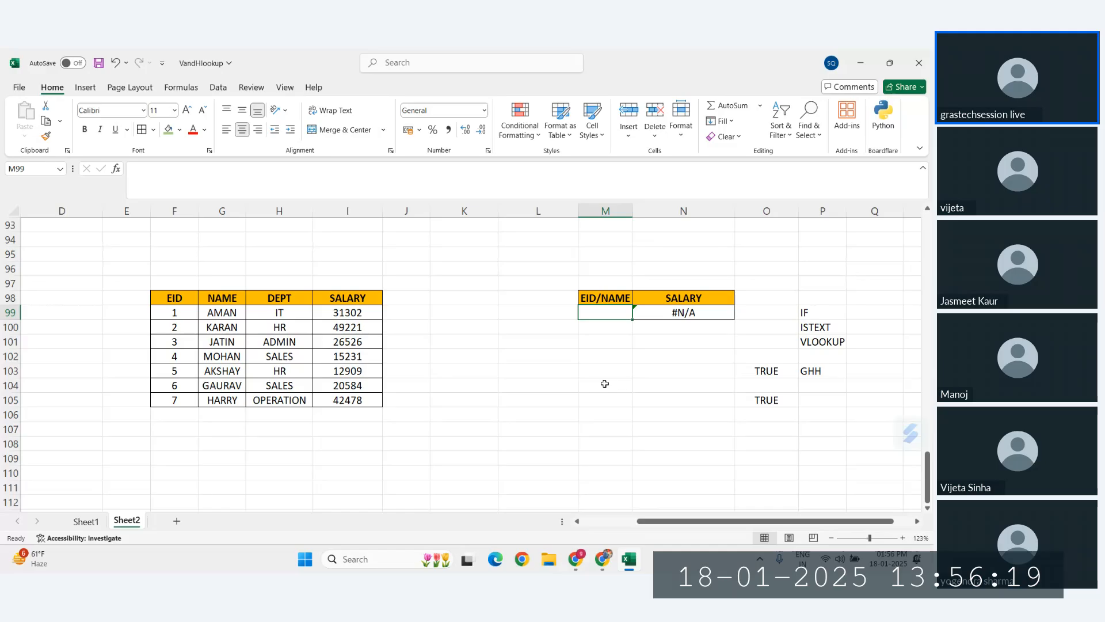
type("1")
key("Return")
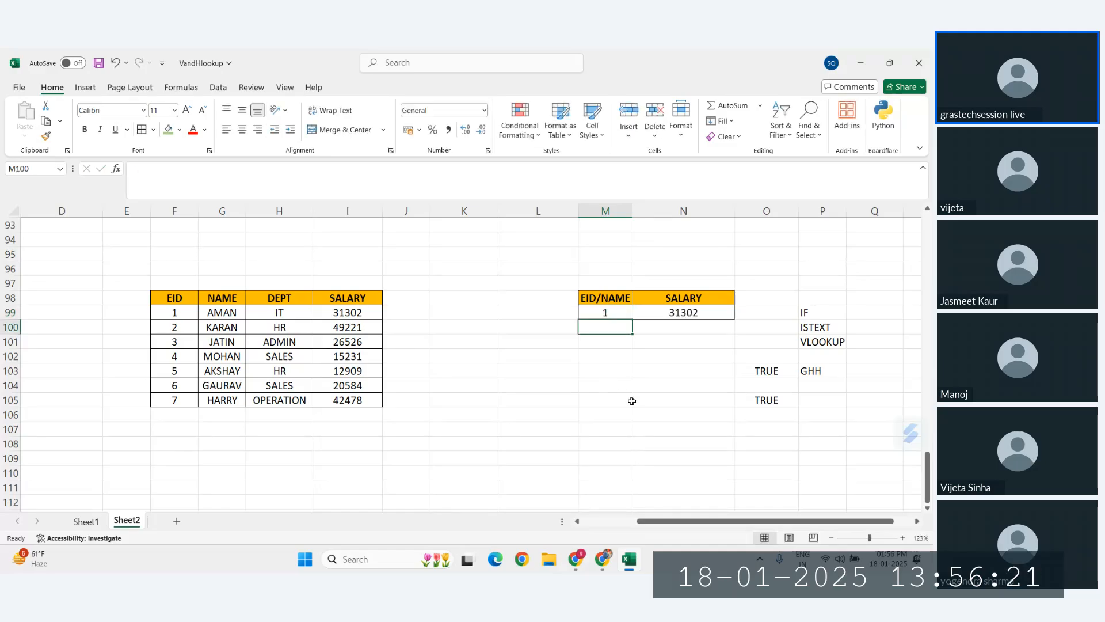
Review the lookup tables on Sheet1 and its topic list, including Nested Hlookup and Vlookup with IF
scroll(632, 403, "up", 4)
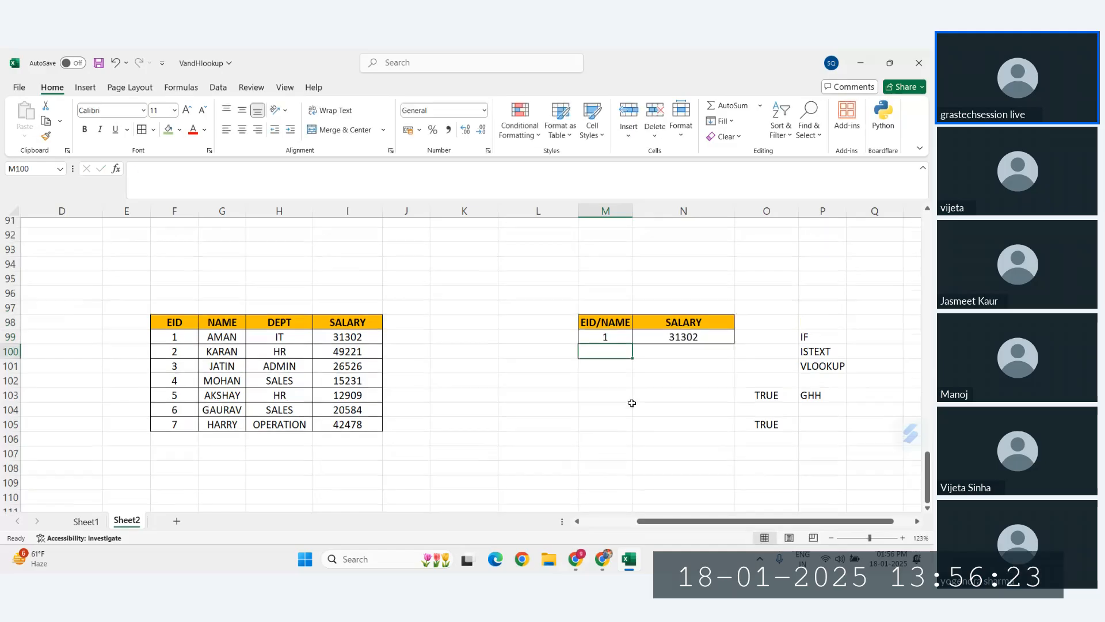
scroll(632, 403, "down", 1, "ctrl")
scroll(632, 403, "down", 5, "ctrl")
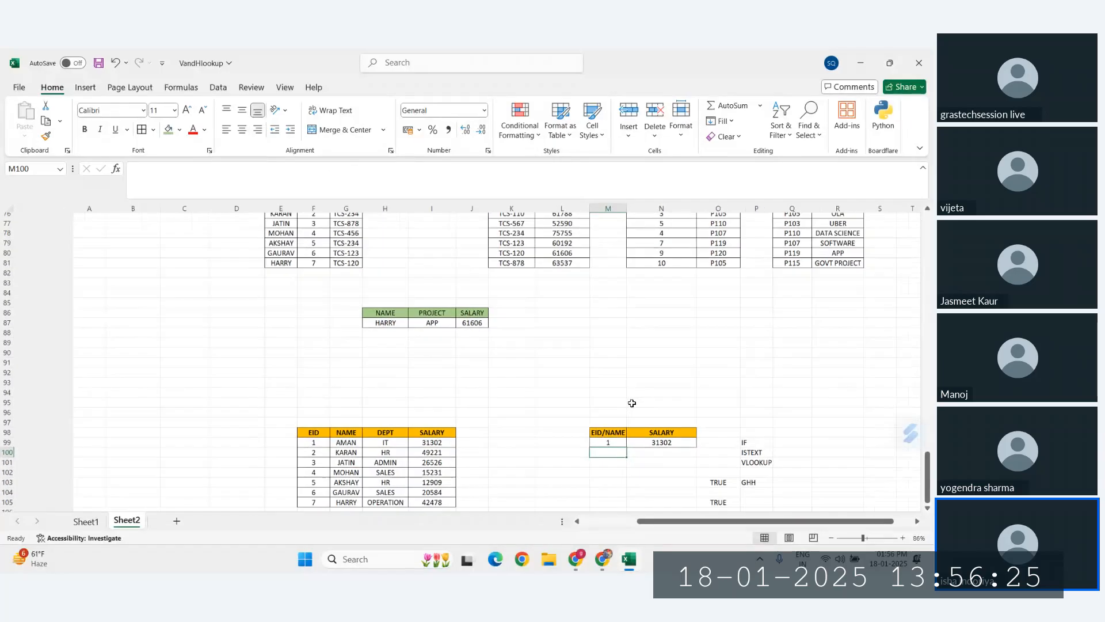
left_click(95, 520)
scroll(347, 316, "up", 15)
scroll(348, 316, "down", 4, "ctrl")
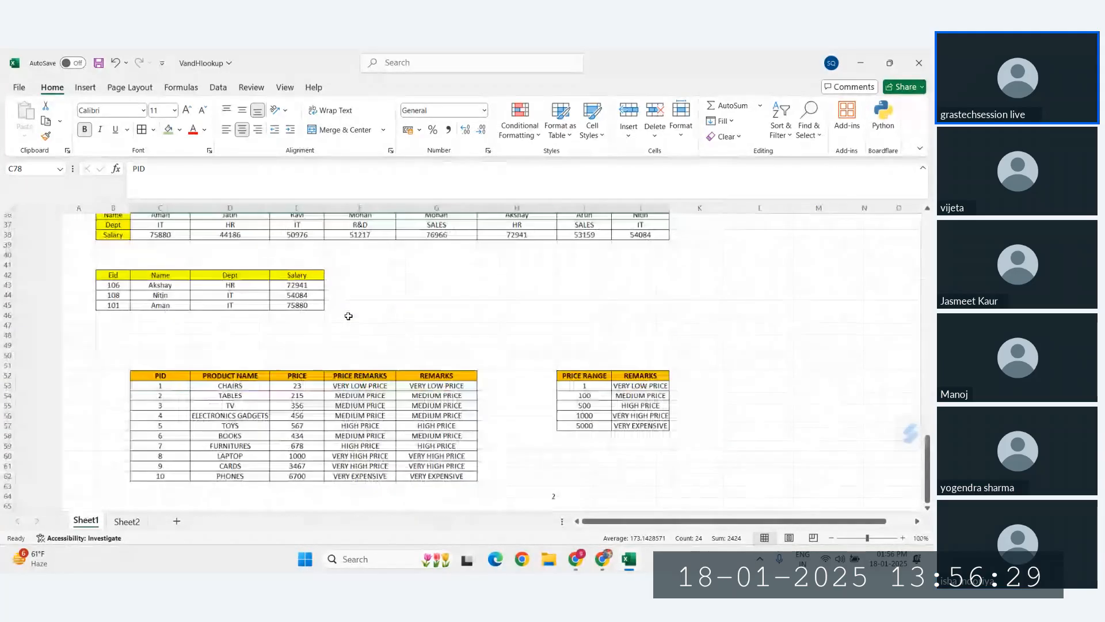
scroll(349, 316, "up", 1)
scroll(348, 316, "down", 9)
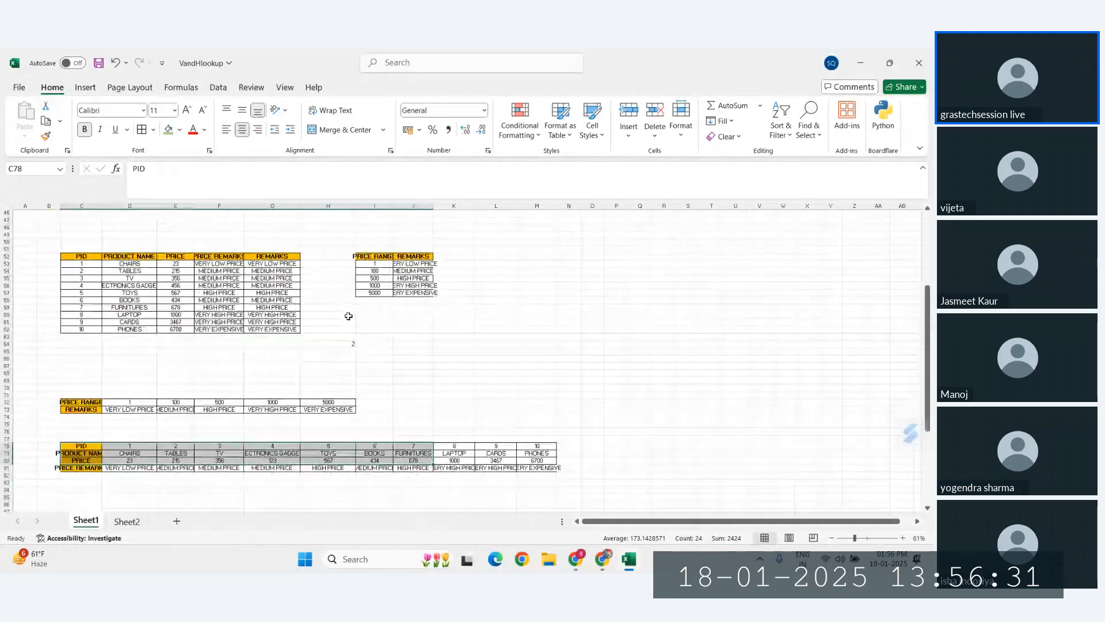
scroll(348, 316, "up", 10)
scroll(109, 350, "up", 4)
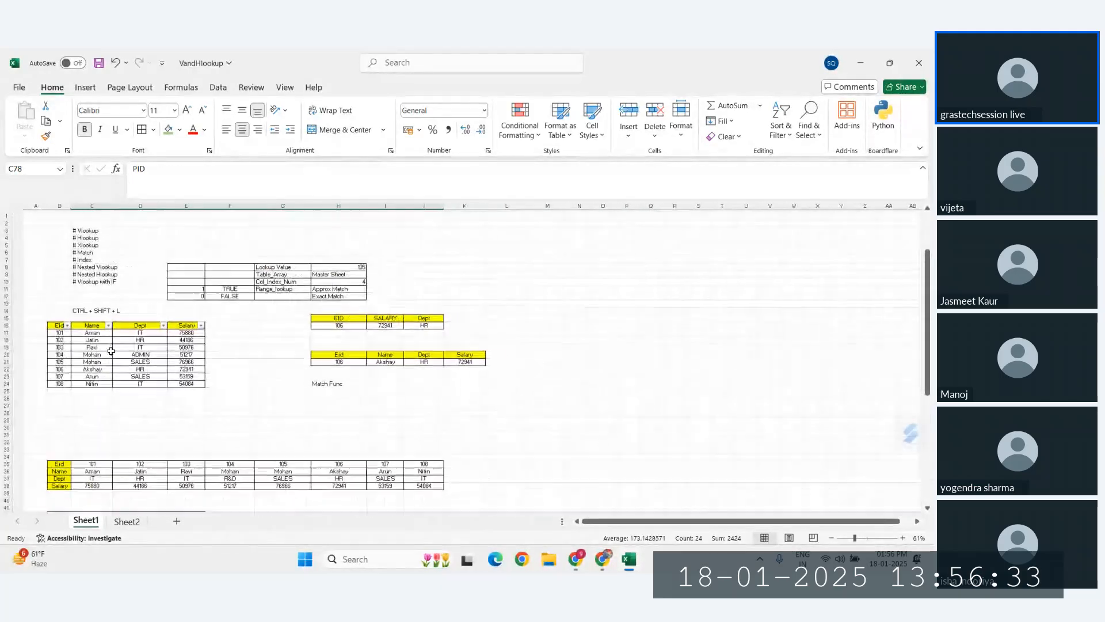
scroll(47, 287, "up", 5, "ctrl")
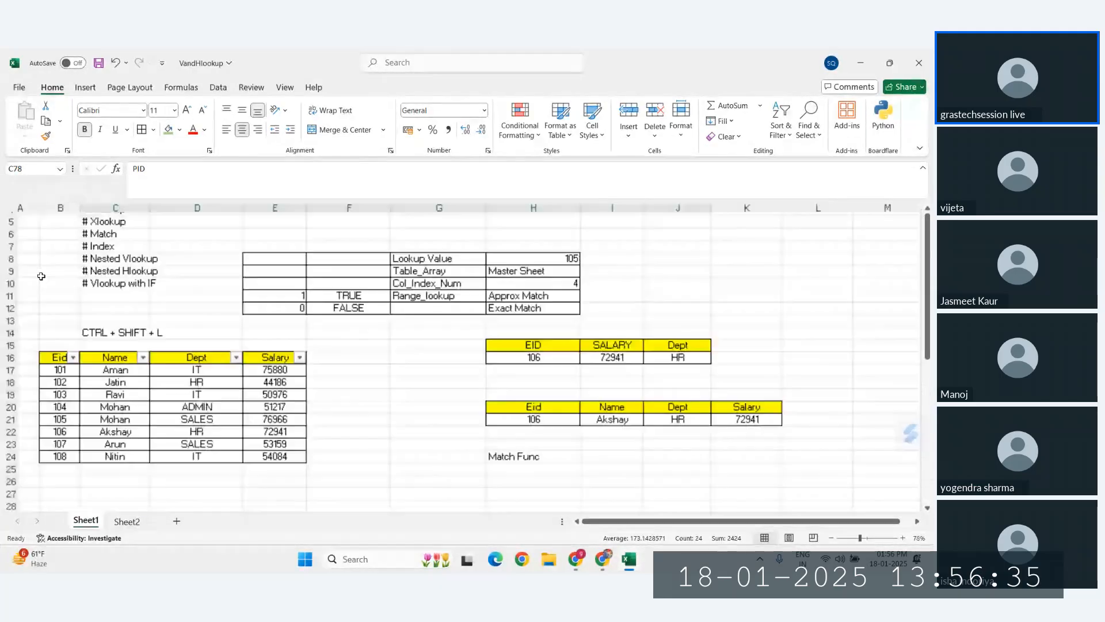
scroll(137, 403, "up", 7, "ctrl")
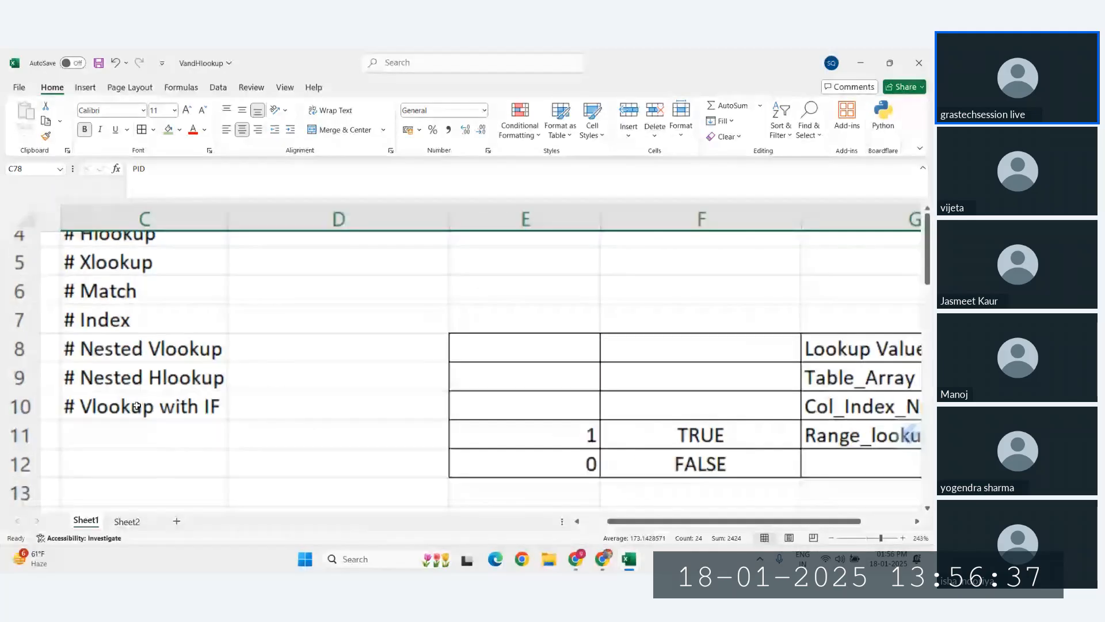
left_click(95, 361)
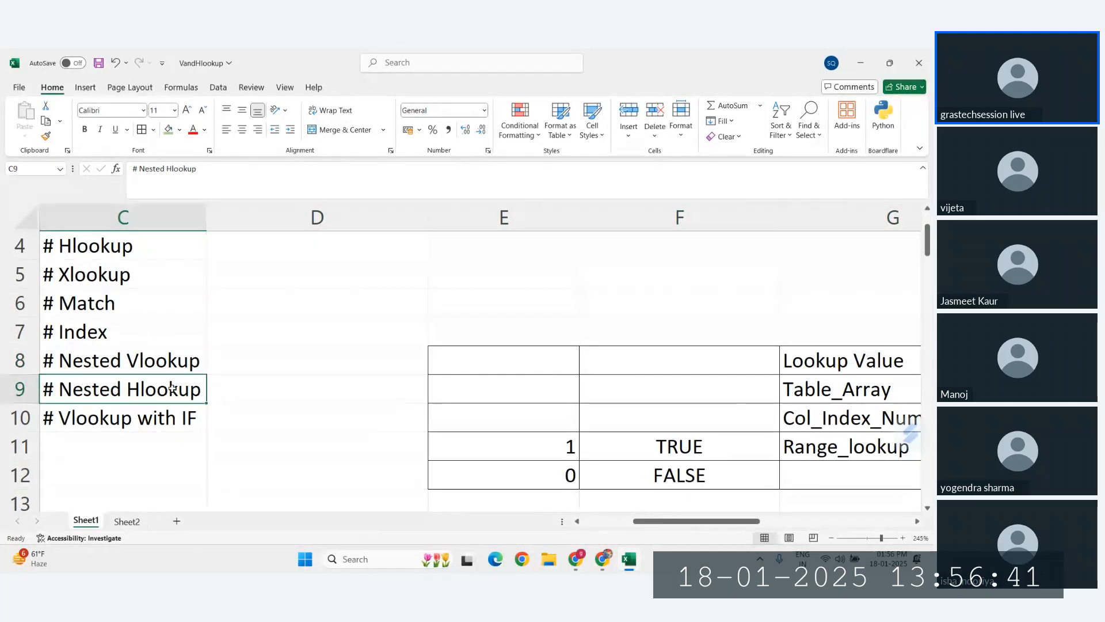
left_click(81, 423)
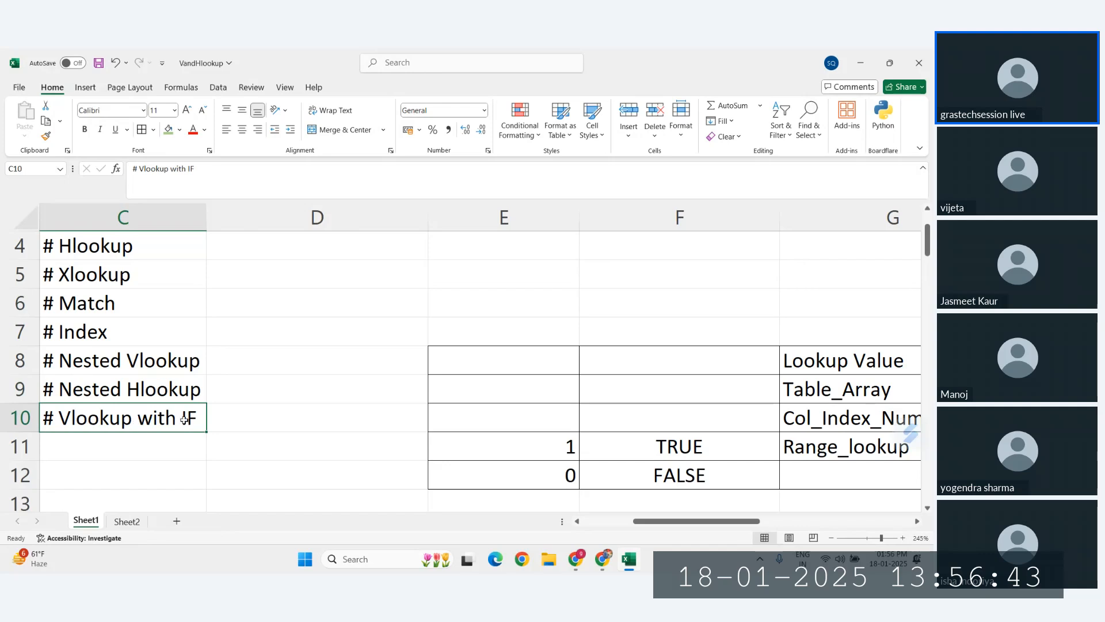
Look back over the lookup examples on Sheet2, select cell I63 and save the workbook
left_click(127, 521)
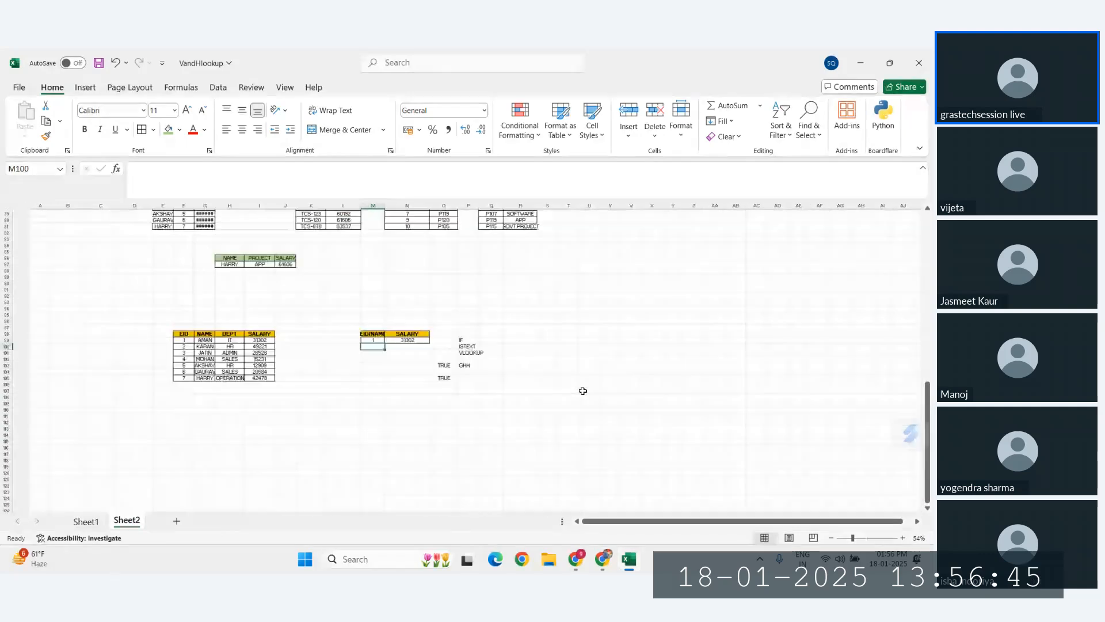
scroll(582, 390, "up", 7, "ctrl")
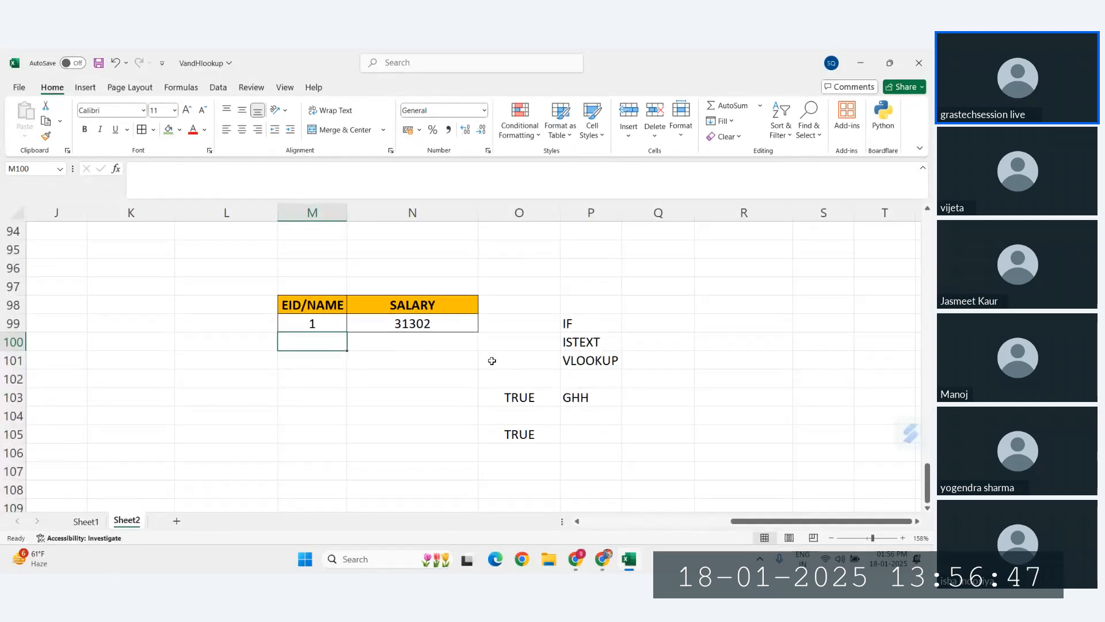
scroll(492, 361, "down", 6, "ctrl")
scroll(283, 435, "up", 2, "ctrl")
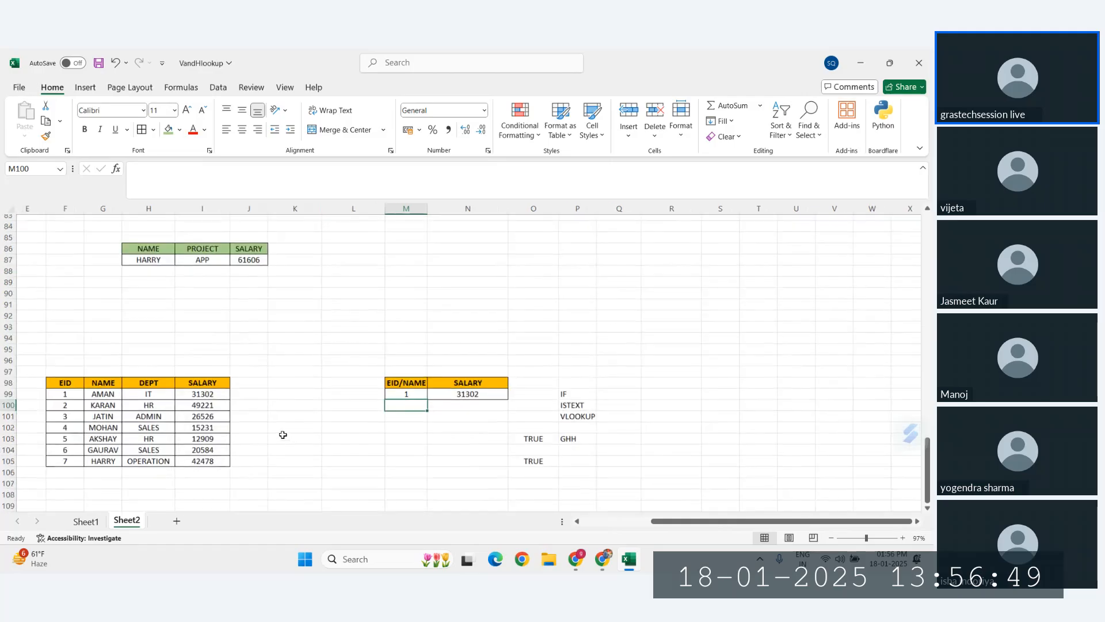
scroll(283, 434, "up", 9)
scroll(259, 328, "left", 4)
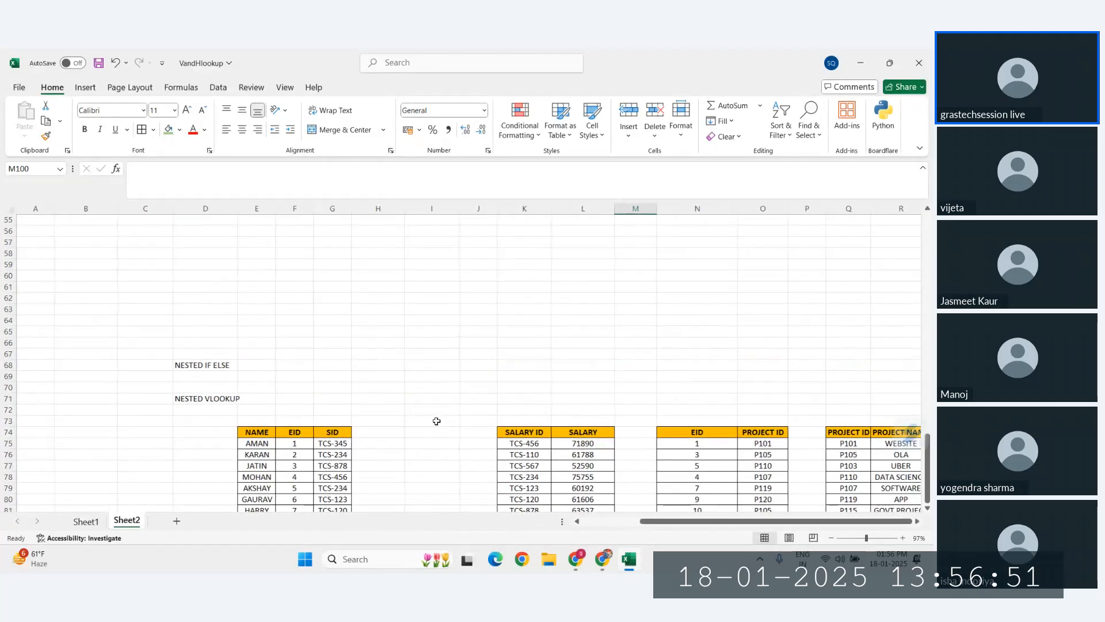
scroll(436, 421, "up", 16)
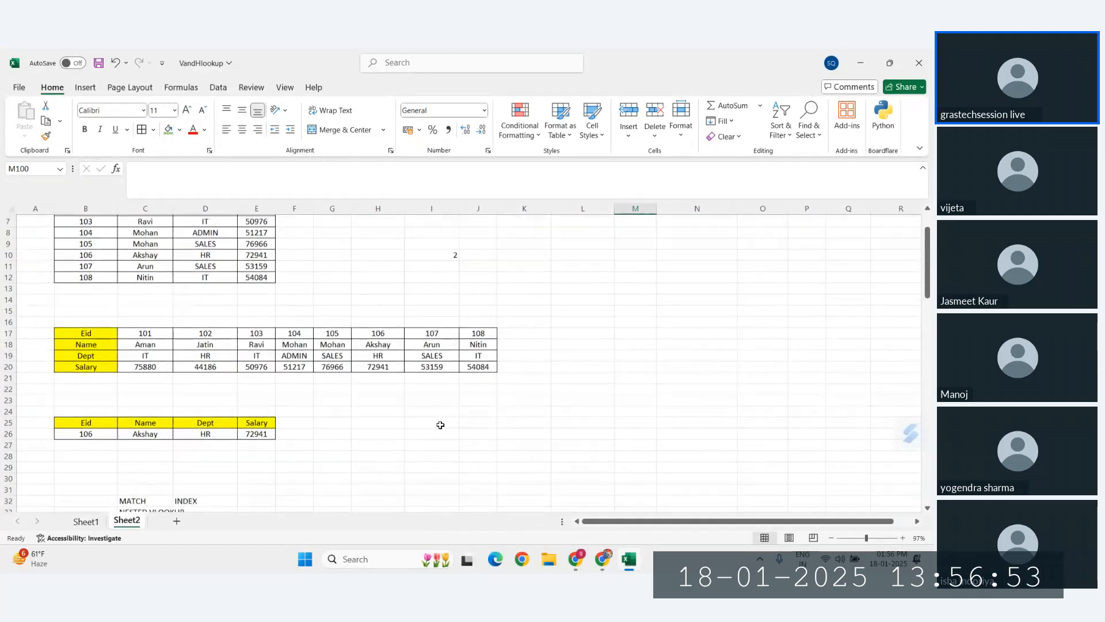
scroll(441, 425, "up", 2)
scroll(293, 392, "down", 15)
scroll(412, 410, "up", 15)
left_click(412, 410)
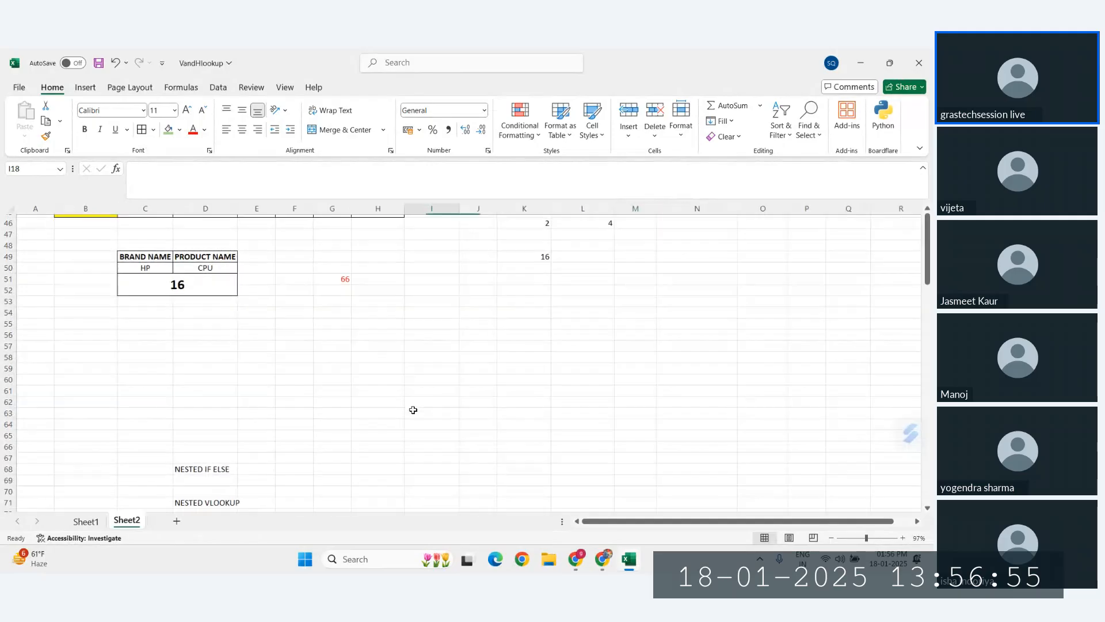
left_click(412, 410)
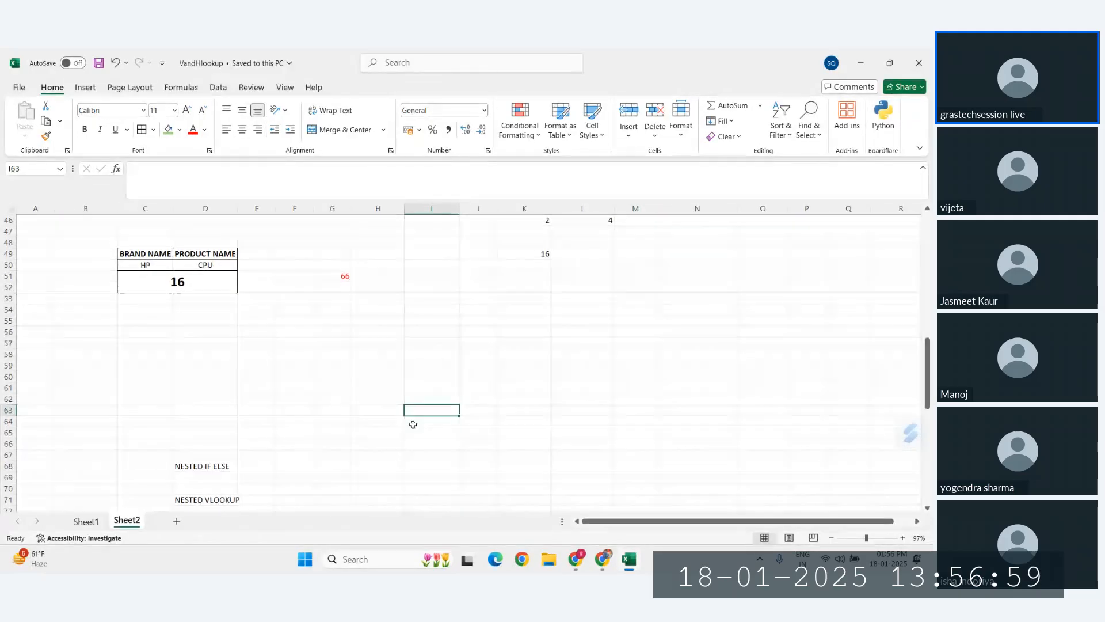
Switch from the workbook to the EXCEL CLASS meeting window in Chrome
left_click(579, 564)
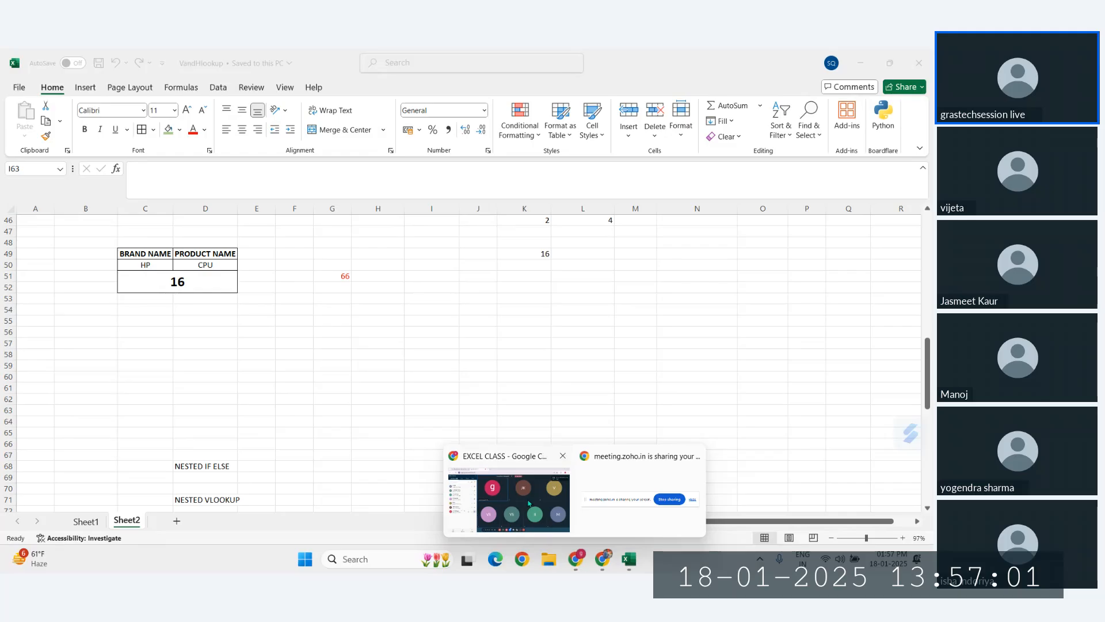
left_click(568, 514)
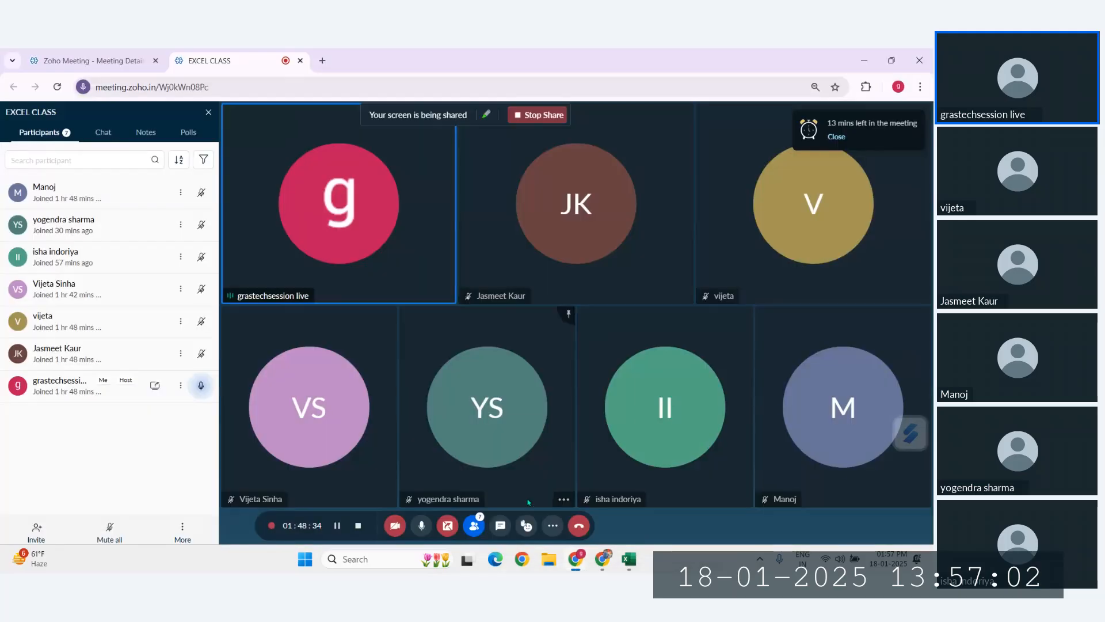
left_click(553, 525)
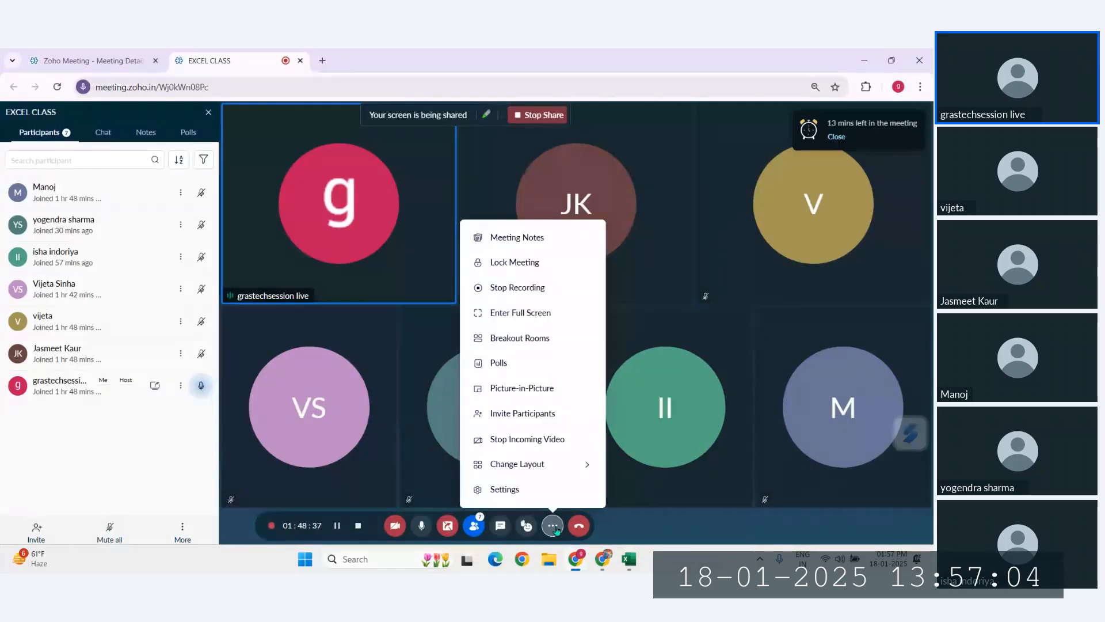
left_click(533, 291)
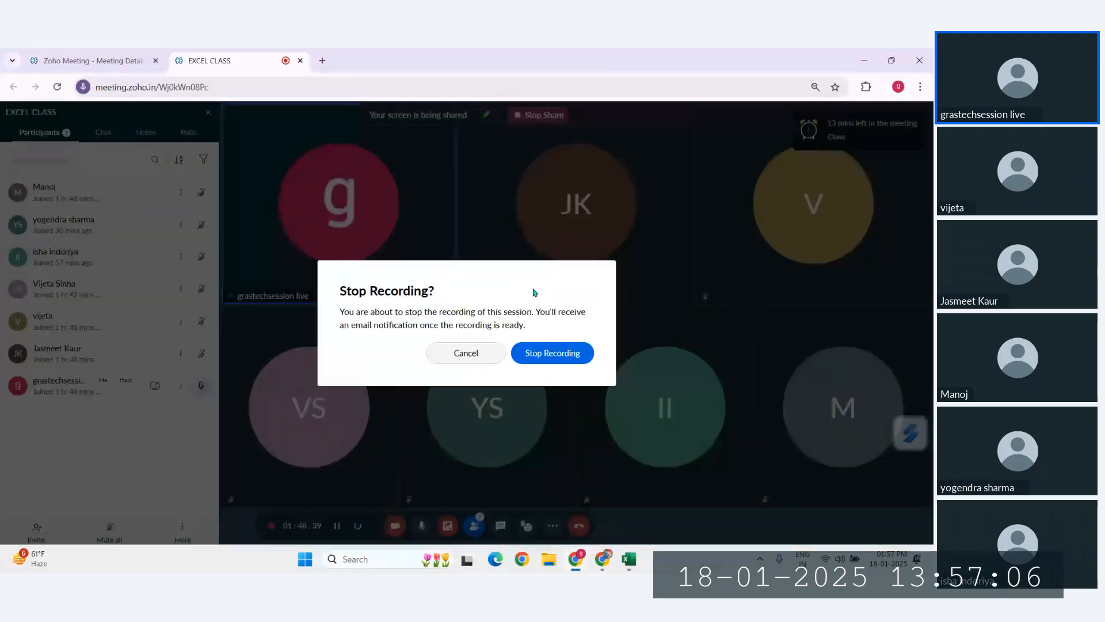
left_click(486, 359)
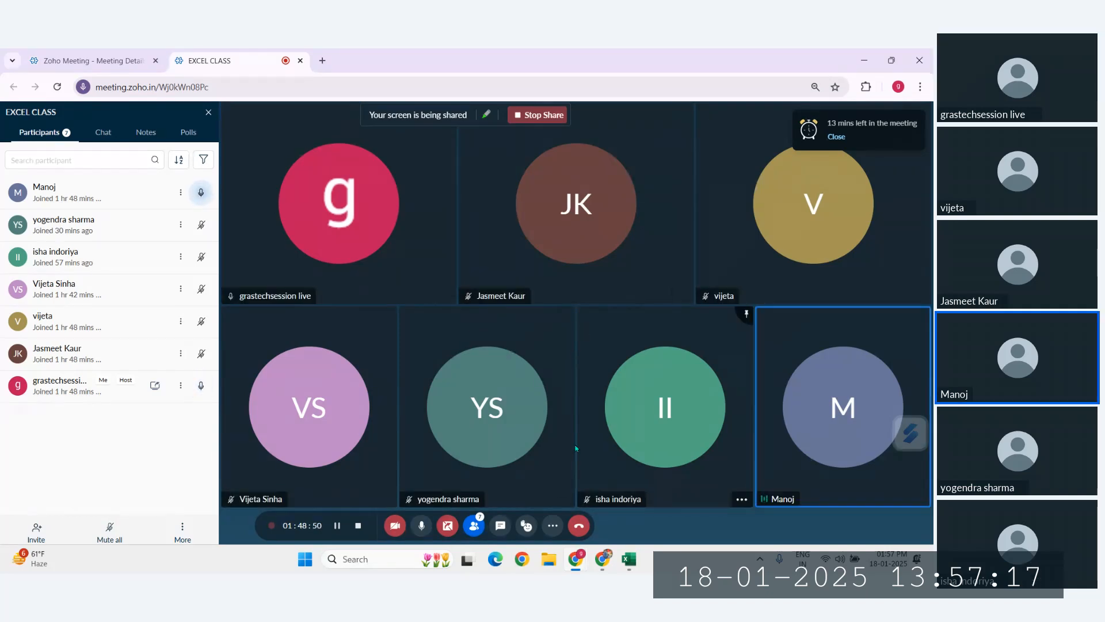
left_click(553, 525)
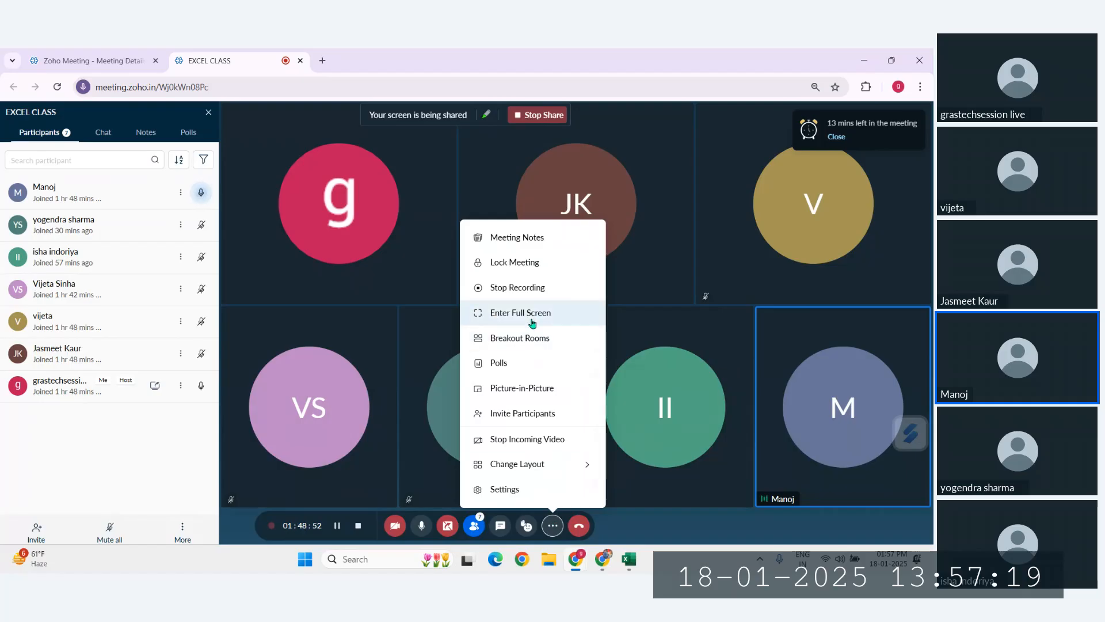
left_click(616, 277)
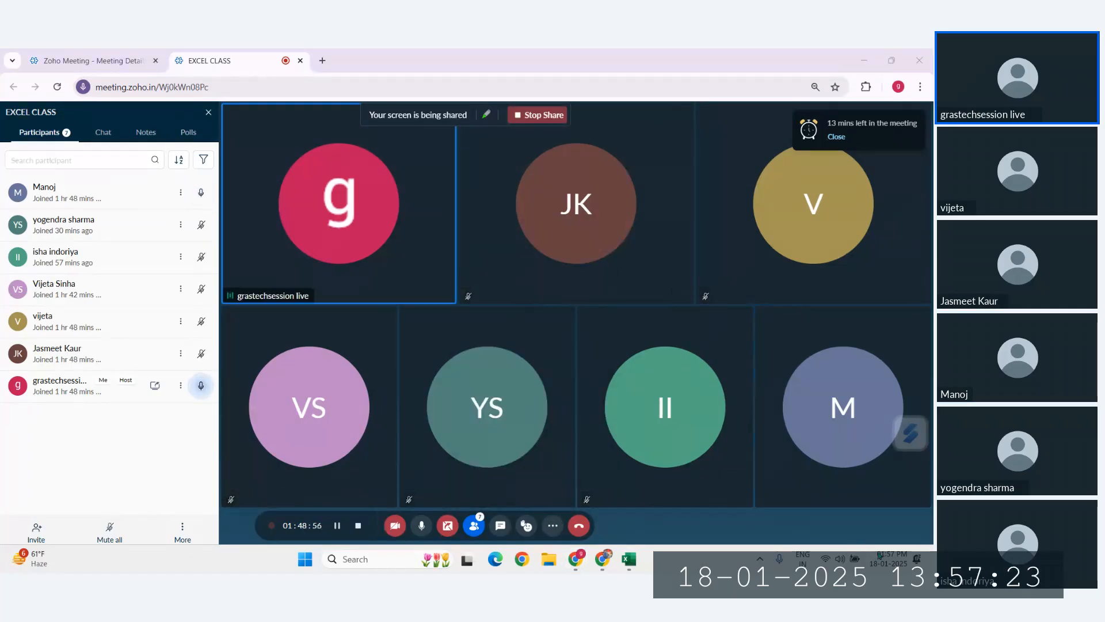
Check the January 2025 dates in the system calendar, then return to the meeting
left_click(881, 556)
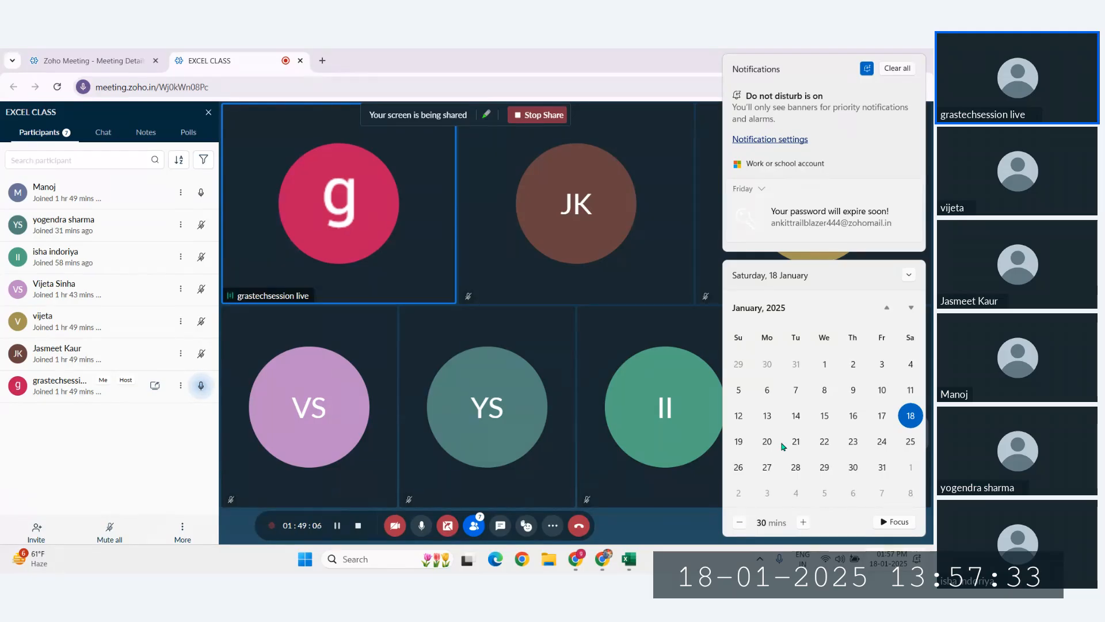
left_click(552, 356)
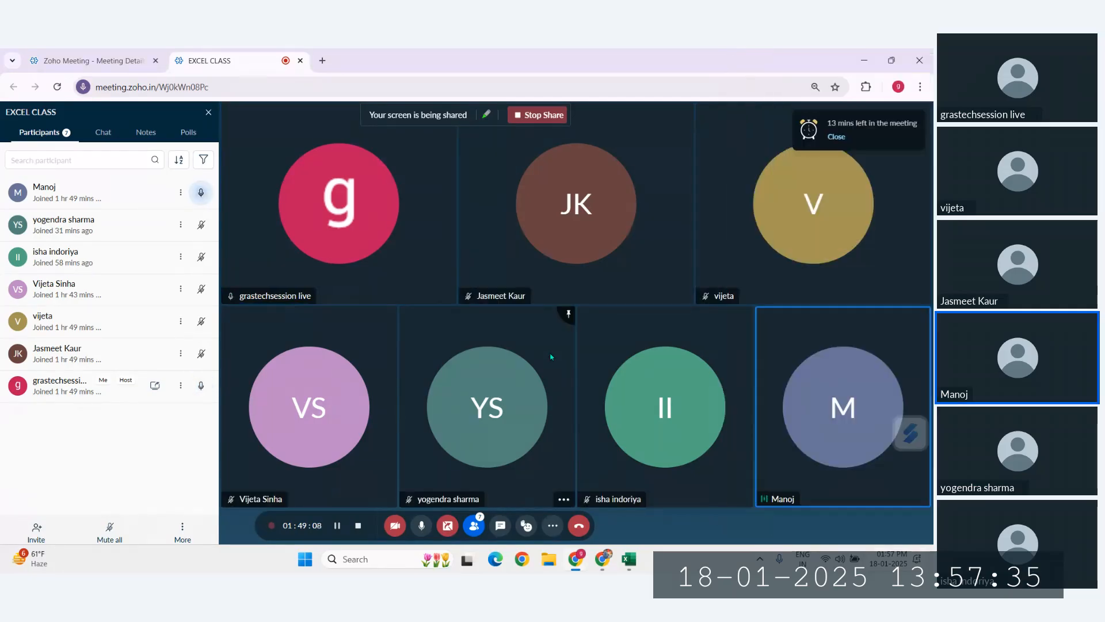
Open the meeting's additional options to stop the session recording
left_click(552, 524)
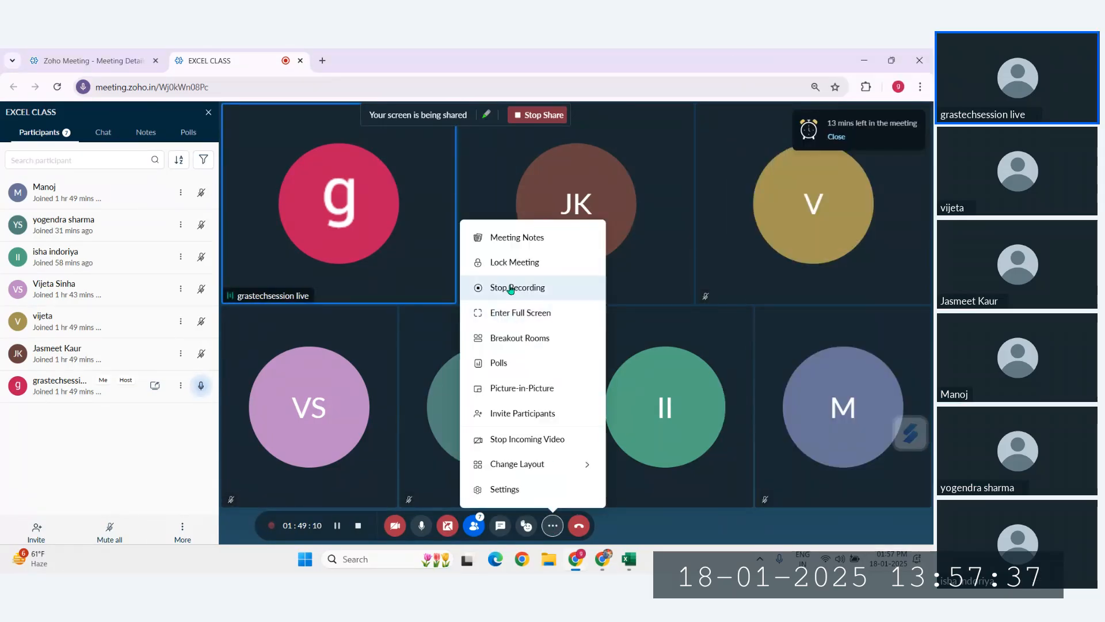